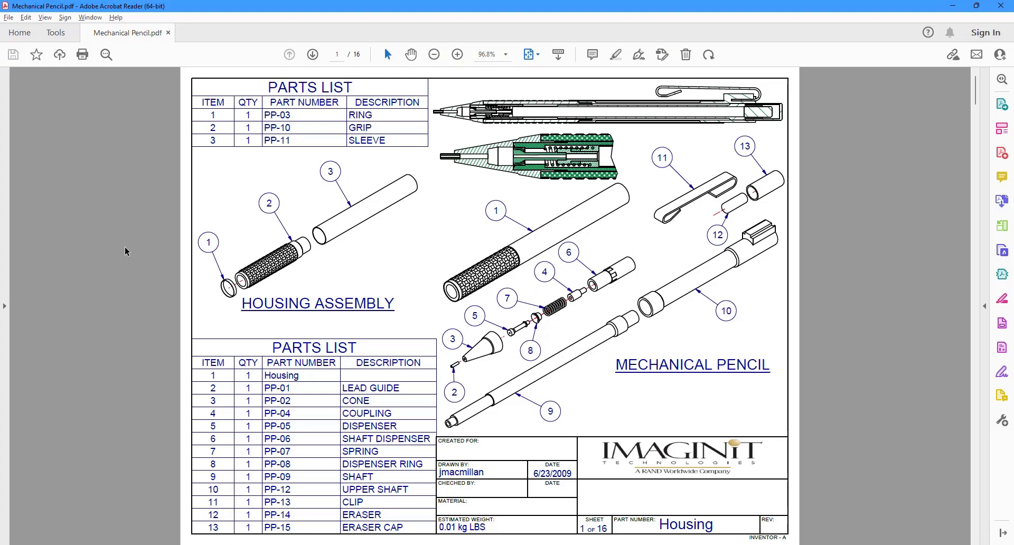
Review the mechanical pencil drawing set, from the assembly sheet with its parts lists through the individual part sheets to the eraser cap
{"action": "scroll", "coordinate": [127, 249], "scroll_direction": "down", "scroll_amount": 1}
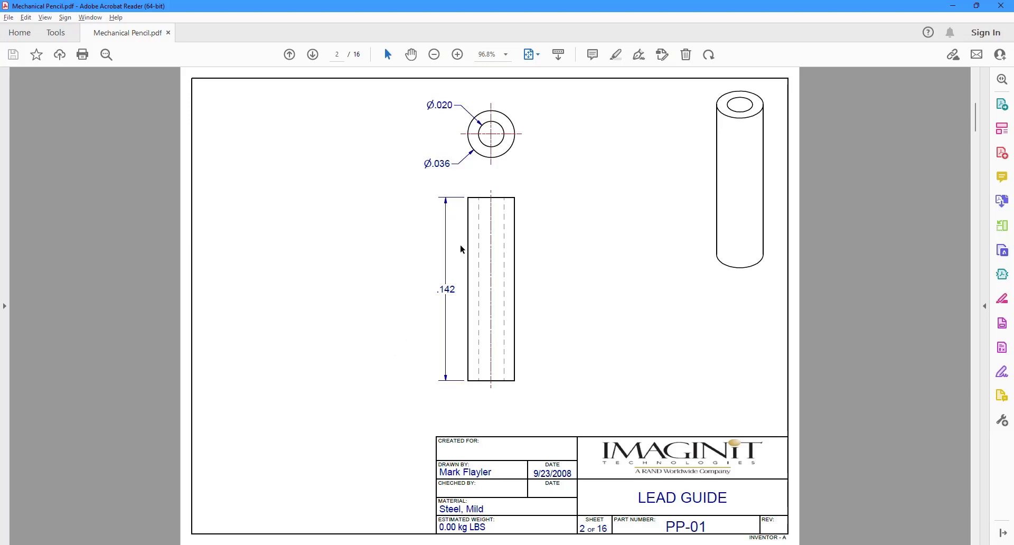
{"action": "scroll", "coordinate": [371, 304], "scroll_direction": "down", "scroll_amount": 3}
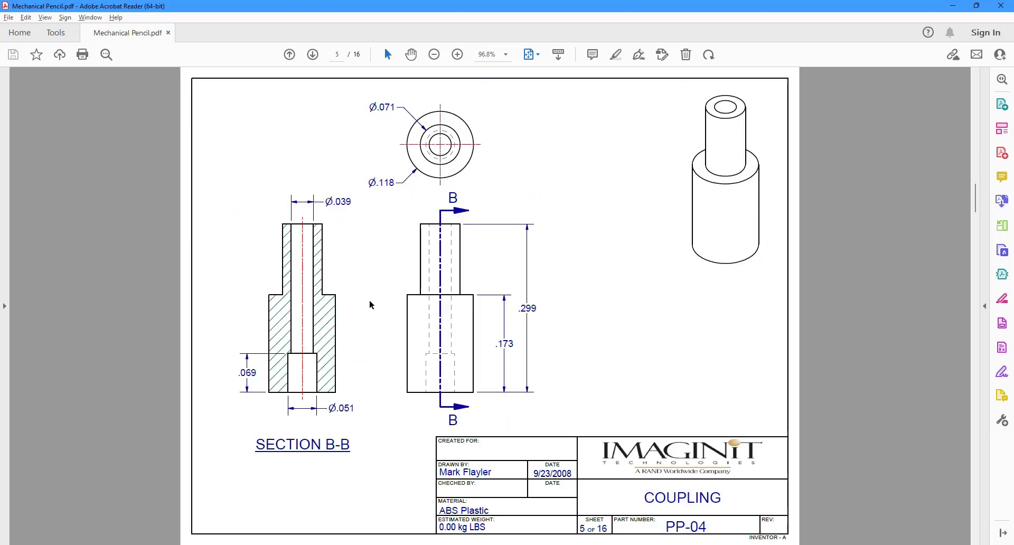
{"action": "scroll", "coordinate": [372, 304], "scroll_direction": "down", "scroll_amount": 3}
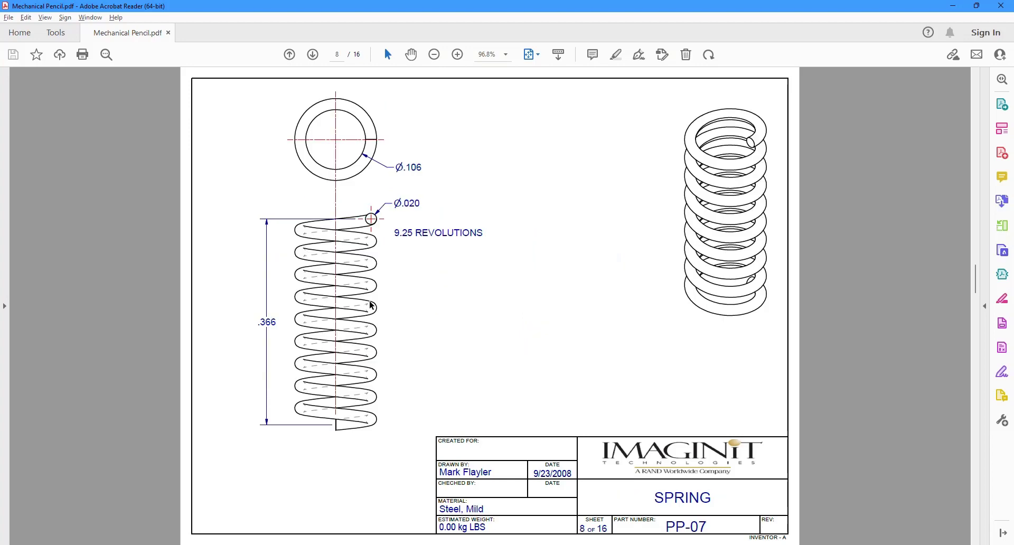
{"action": "scroll", "coordinate": [371, 305], "scroll_direction": "down", "scroll_amount": 4}
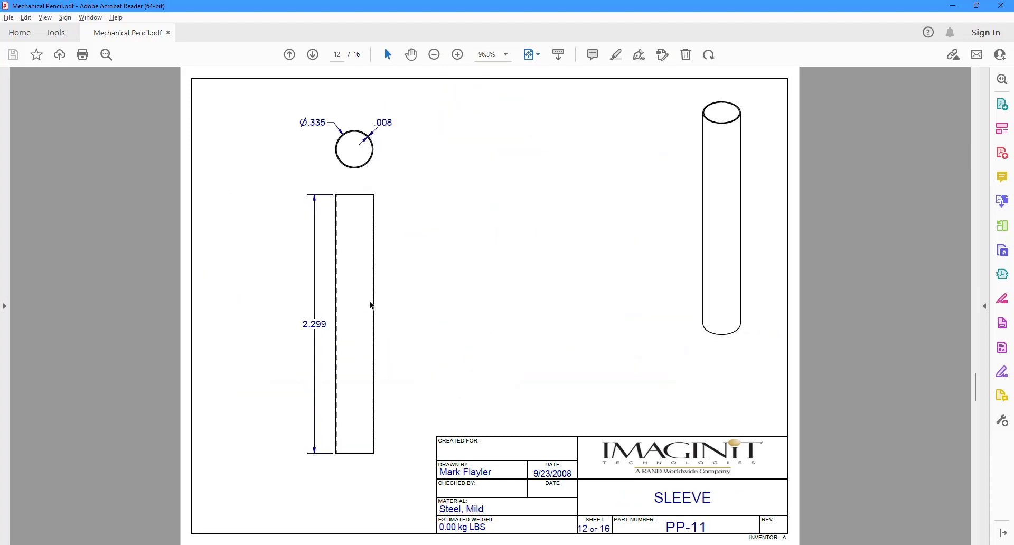
{"action": "scroll", "coordinate": [371, 305], "scroll_direction": "down", "scroll_amount": 3}
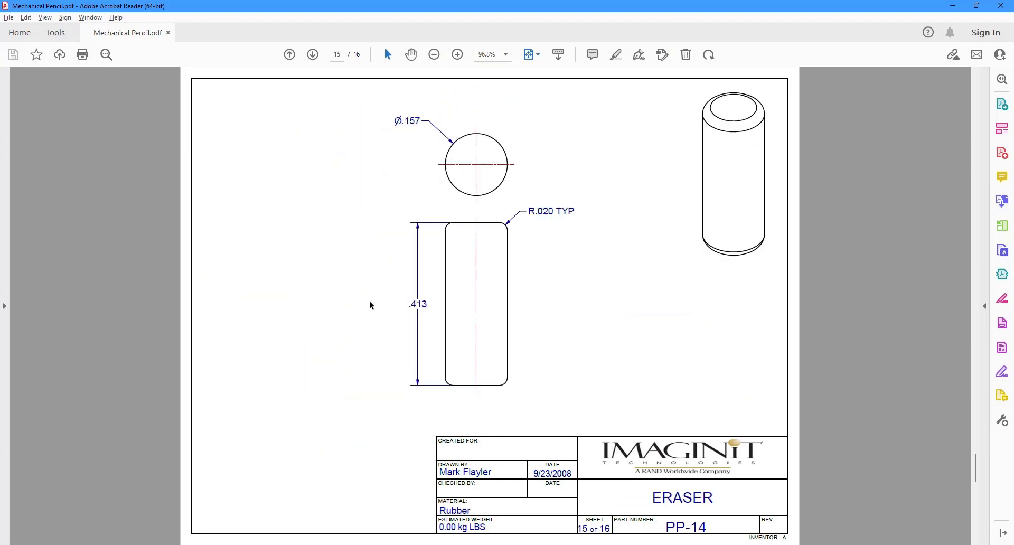
{"action": "scroll", "coordinate": [371, 305], "scroll_direction": "down", "scroll_amount": 1}
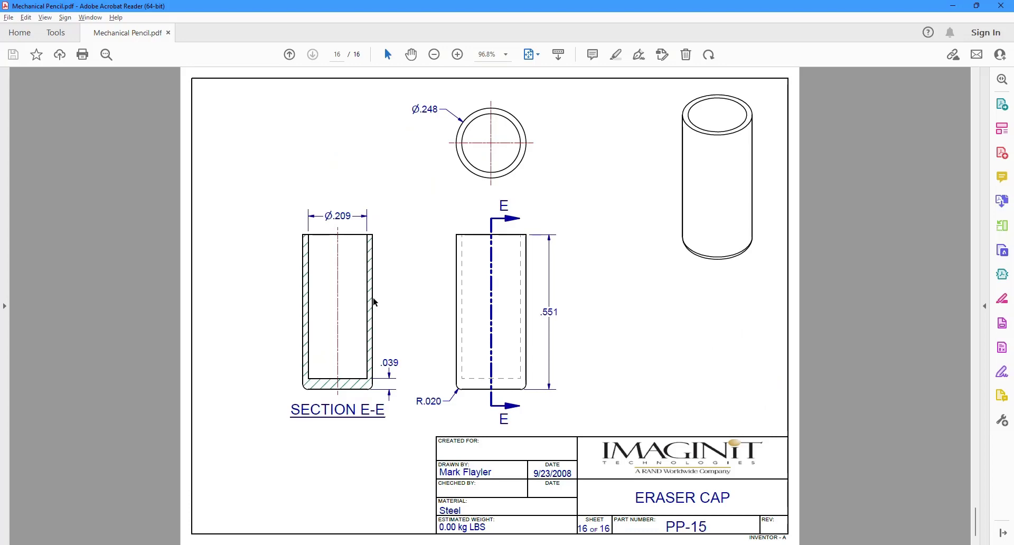
{"action": "scroll", "coordinate": [371, 305], "scroll_direction": "up", "scroll_amount": 4}
{"action": "scroll", "coordinate": [377, 302], "scroll_direction": "up", "scroll_amount": 9}
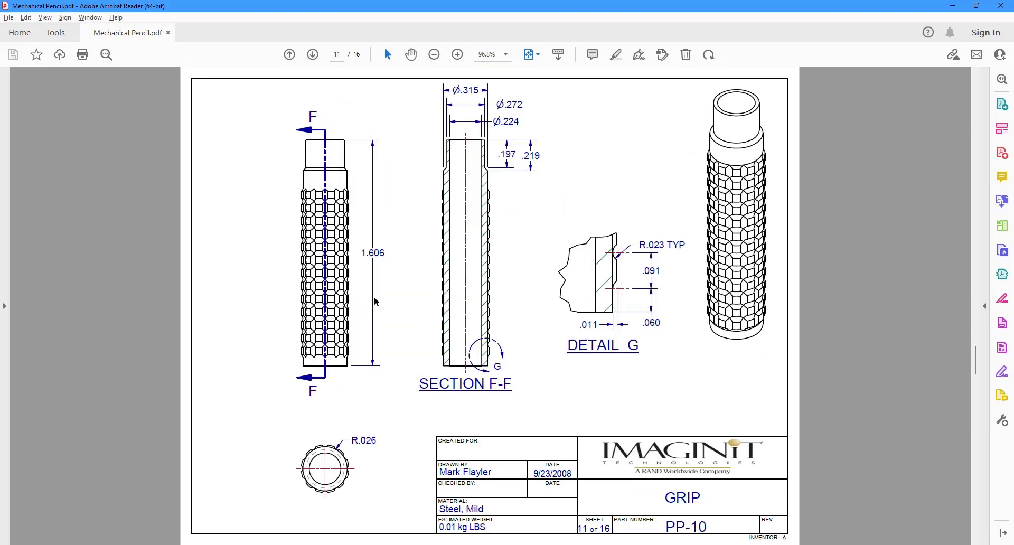
{"action": "scroll", "coordinate": [378, 299], "scroll_direction": "up", "scroll_amount": 2}
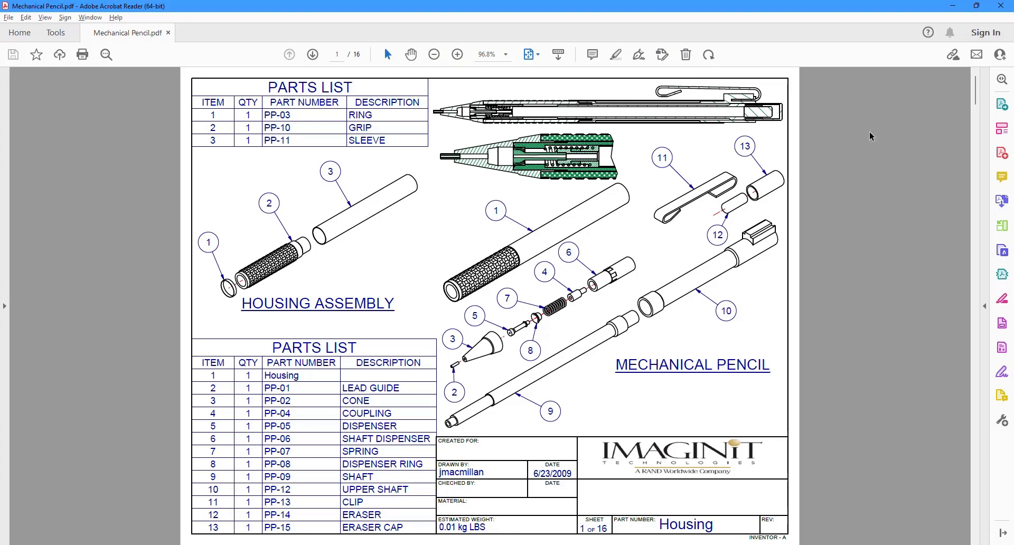
{"action": "scroll", "coordinate": [871, 138], "scroll_direction": "down", "scroll_amount": 1}
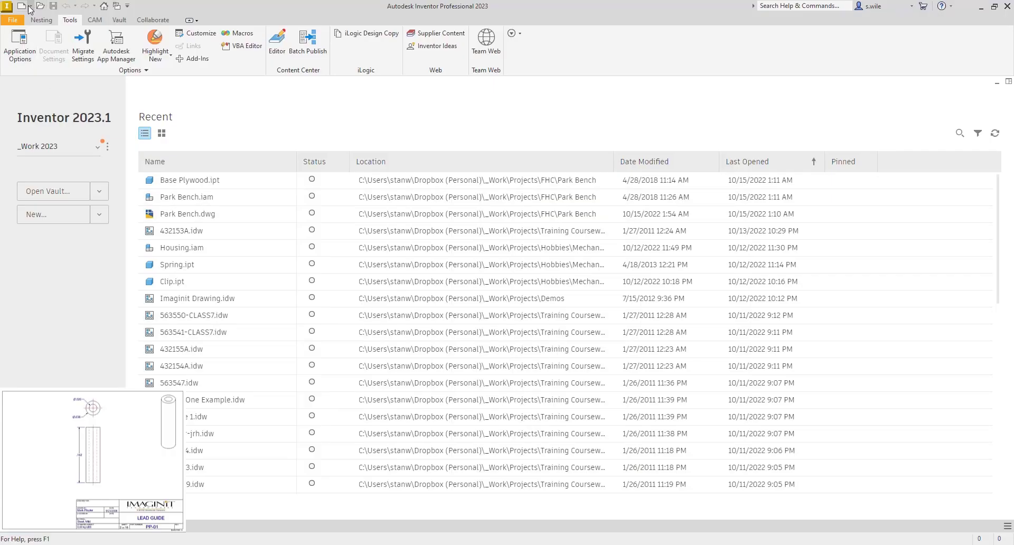
Create a new part and save it as PP-01 in the Mechanical Pencil folder under Let's Model
{"action": "left_click", "coordinate": [30, 7]}
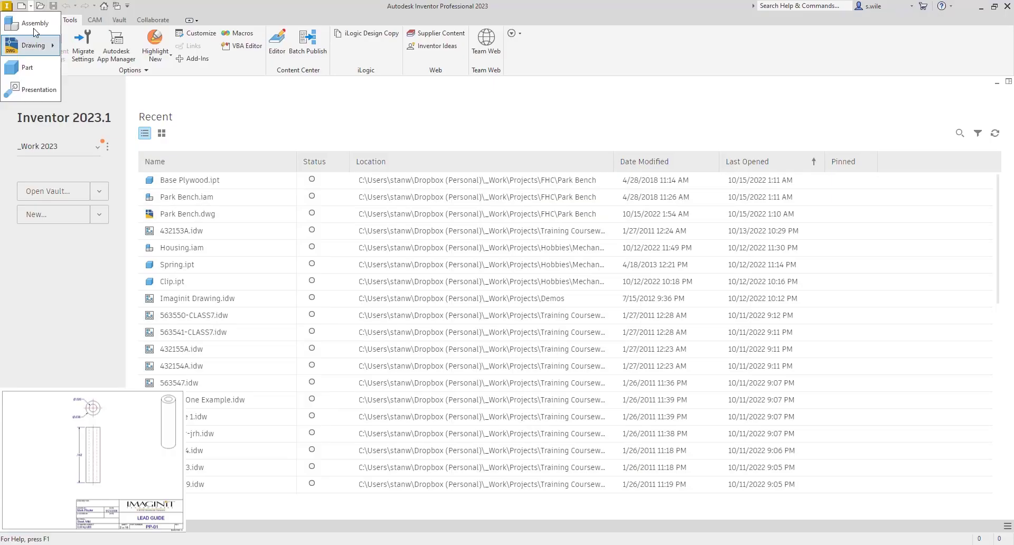
{"action": "left_click", "coordinate": [22, 66]}
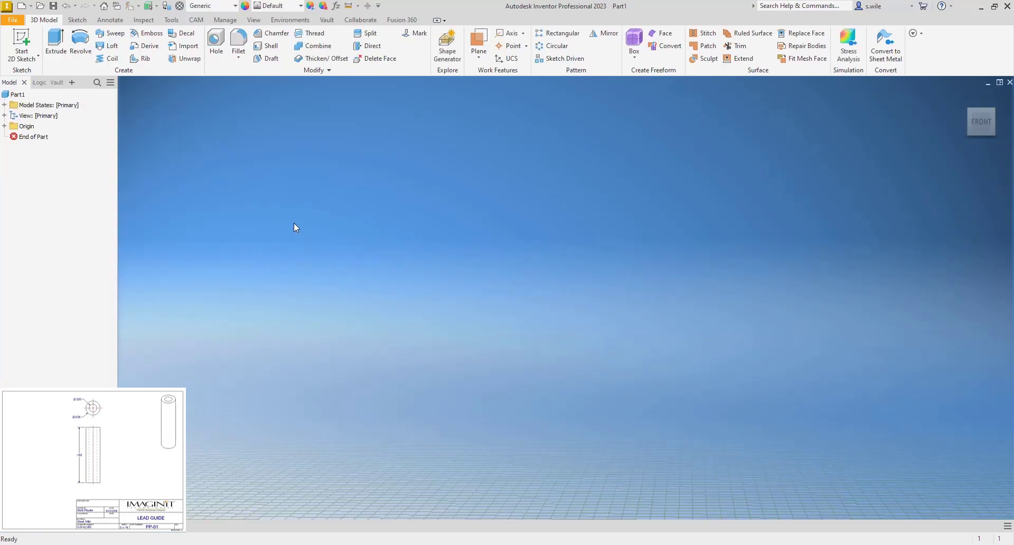
{"action": "left_click", "coordinate": [54, 5]}
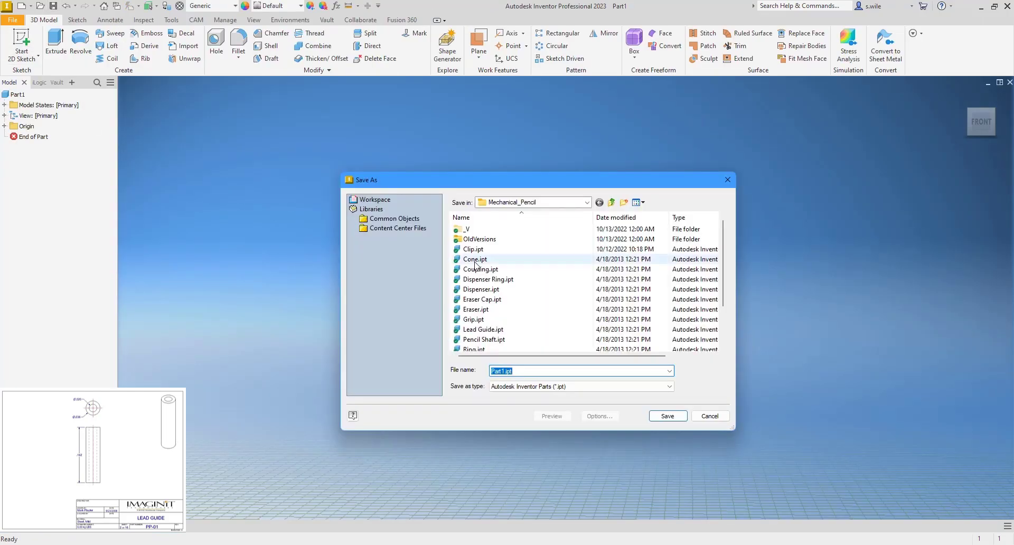
{"action": "left_click", "coordinate": [611, 203]}
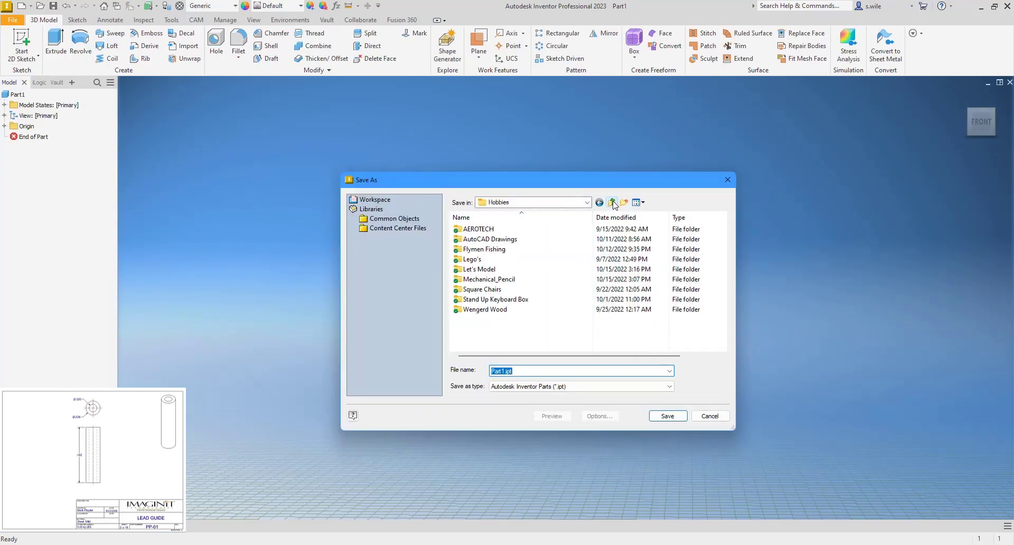
{"action": "double_click", "coordinate": [479, 270]}
{"action": "double_click", "coordinate": [483, 230]}
{"action": "double_click", "coordinate": [515, 371]}
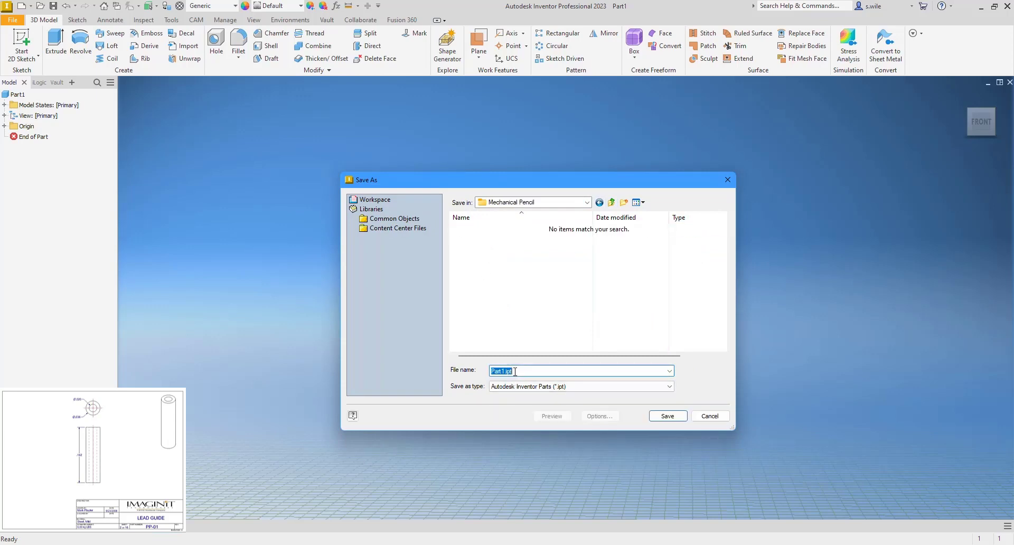
{"action": "type", "text": "PP-01"}
{"action": "key", "text": "Return"}
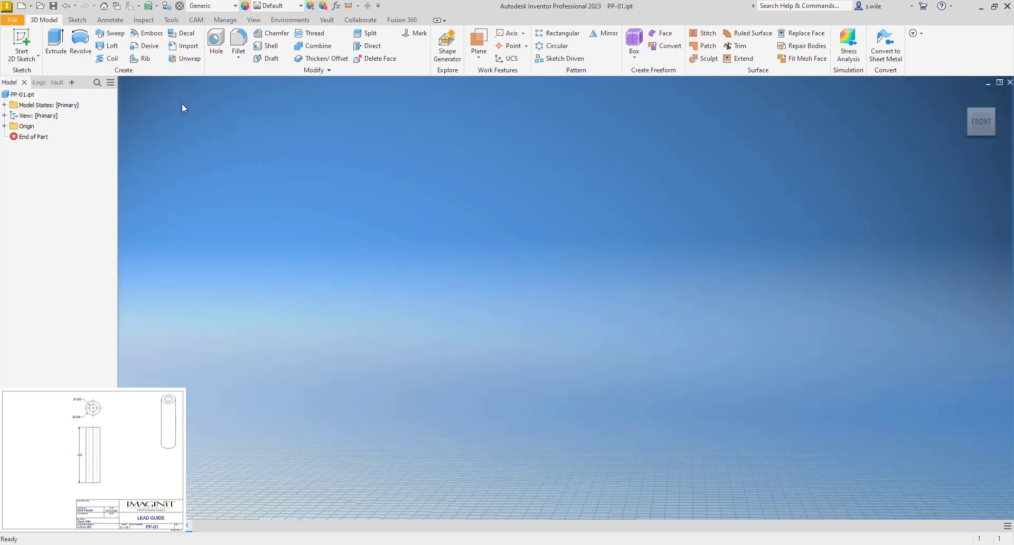
Start a sketch on the horizontal origin plane and draw two concentric circles at the origin, the smaller about 0.34 in in diameter
{"action": "left_click", "coordinate": [26, 47]}
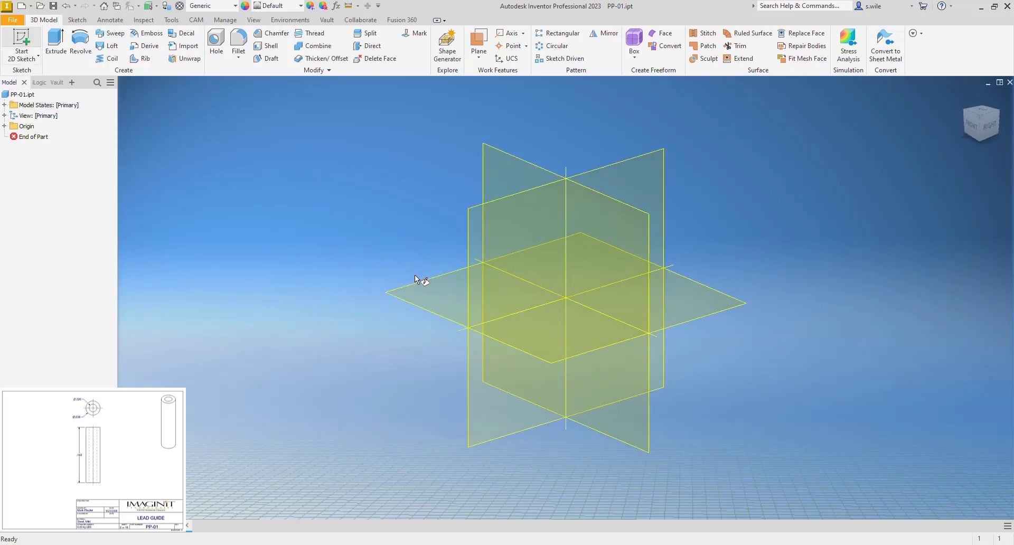
{"action": "left_click", "coordinate": [528, 350]}
{"action": "key", "text": "c"}
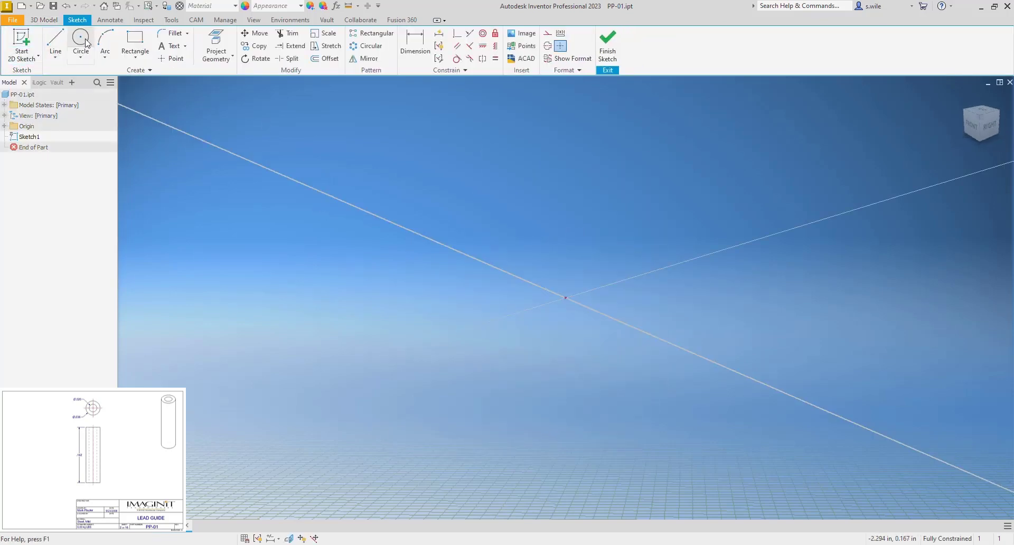
{"action": "left_click", "coordinate": [565, 298]}
{"action": "left_click", "coordinate": [555, 263]}
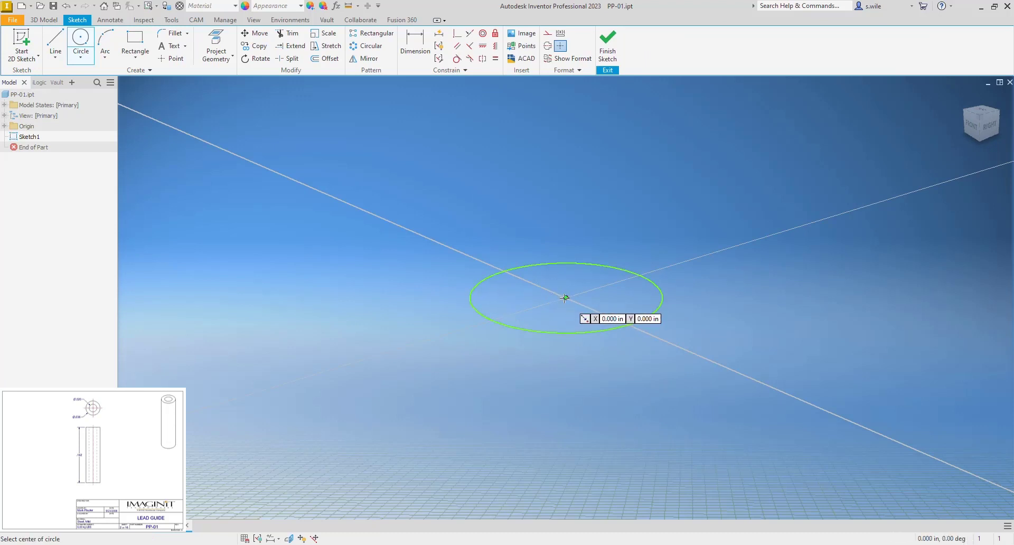
{"action": "left_click", "coordinate": [566, 298]}
{"action": "left_click", "coordinate": [559, 278]}
Dimension the smaller circle's diameter as .036 in
{"action": "key", "text": "d"}
{"action": "left_click", "coordinate": [558, 278]}
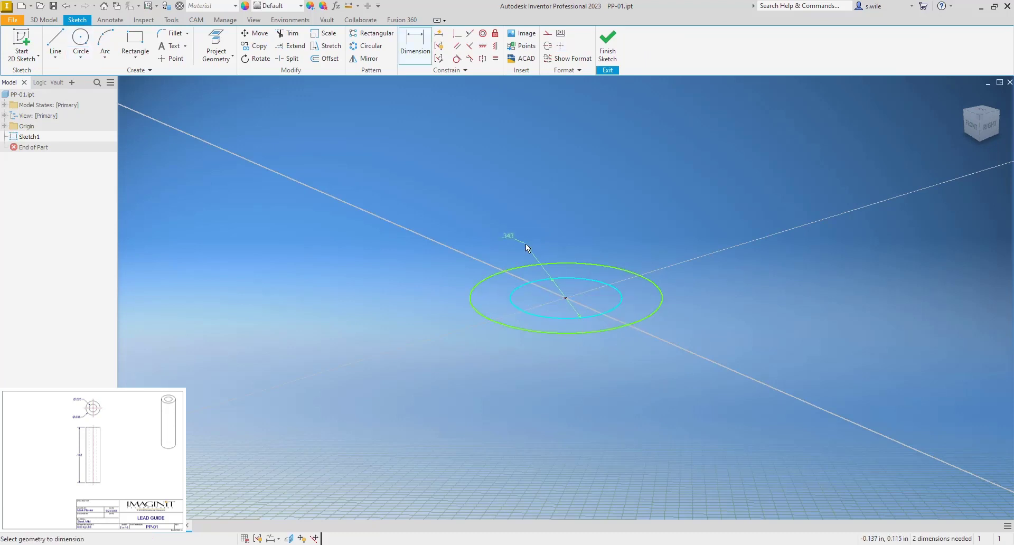
{"action": "left_click", "coordinate": [522, 241]}
{"action": "type", "text": "."}
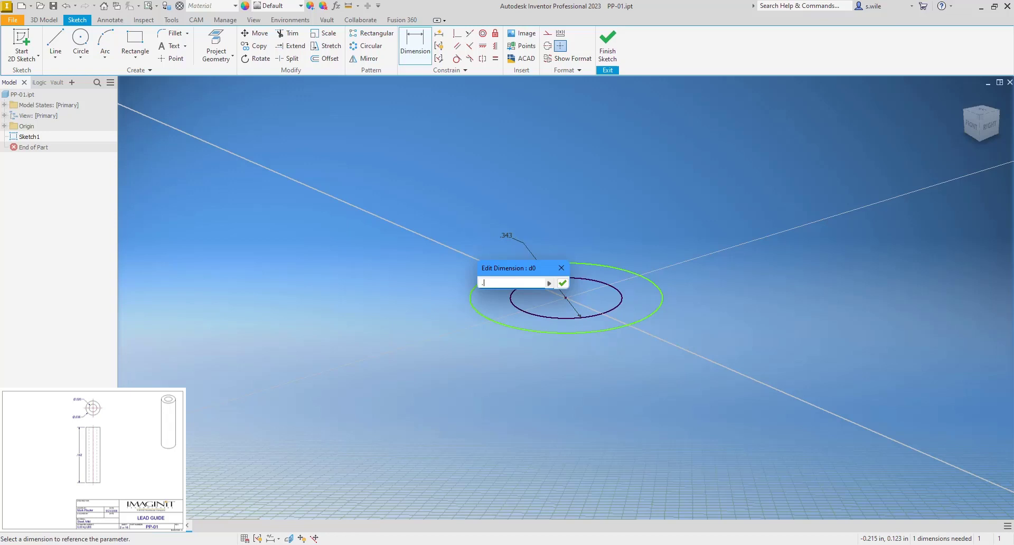
{"action": "type", "text": "036"}
{"action": "key", "text": "Return"}
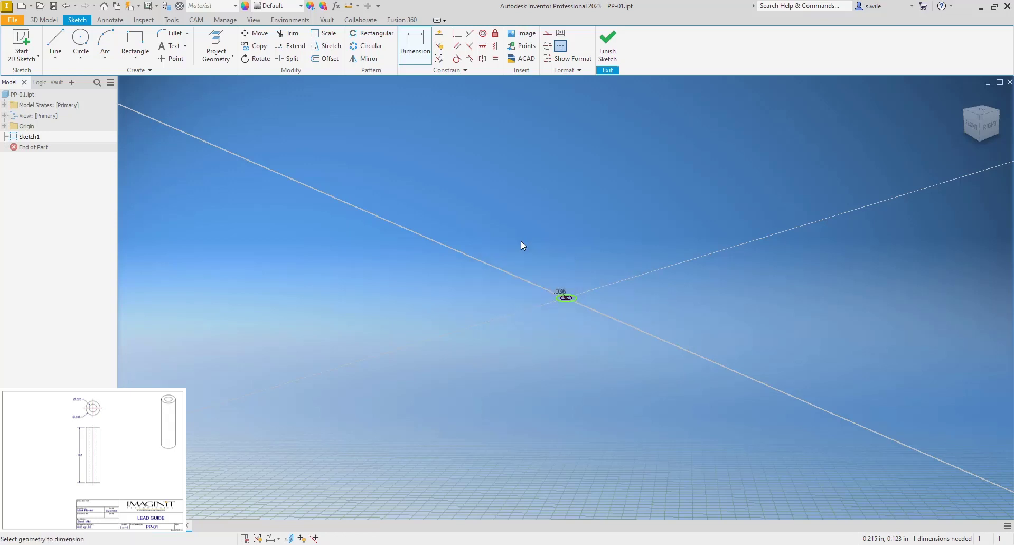
Dimension the remaining concentric circle's diameter as .020 in and finish the sketch
{"action": "left_click", "coordinate": [556, 300]}
{"action": "left_click", "coordinate": [543, 311]}
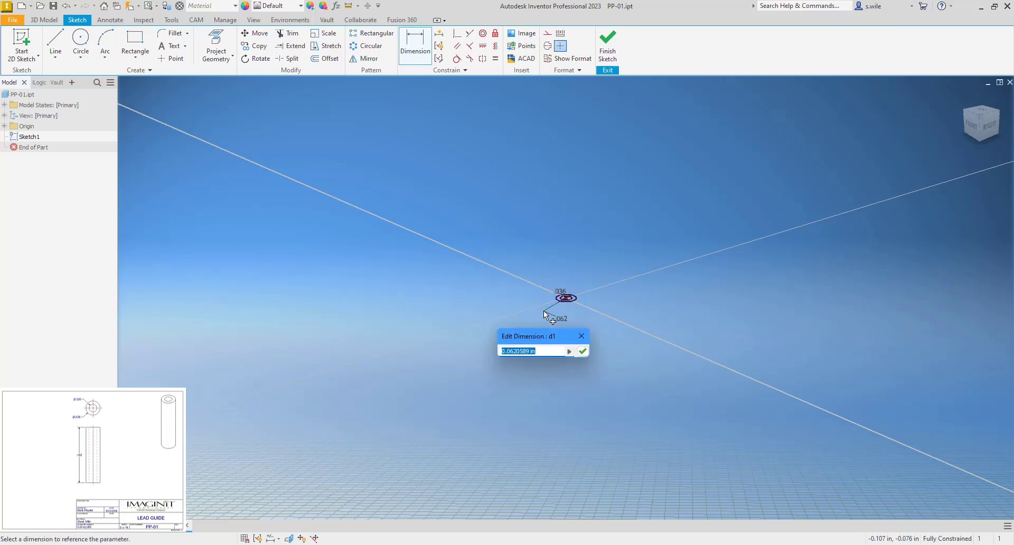
{"action": "type", "text": ".020"}
{"action": "key", "text": "Return"}
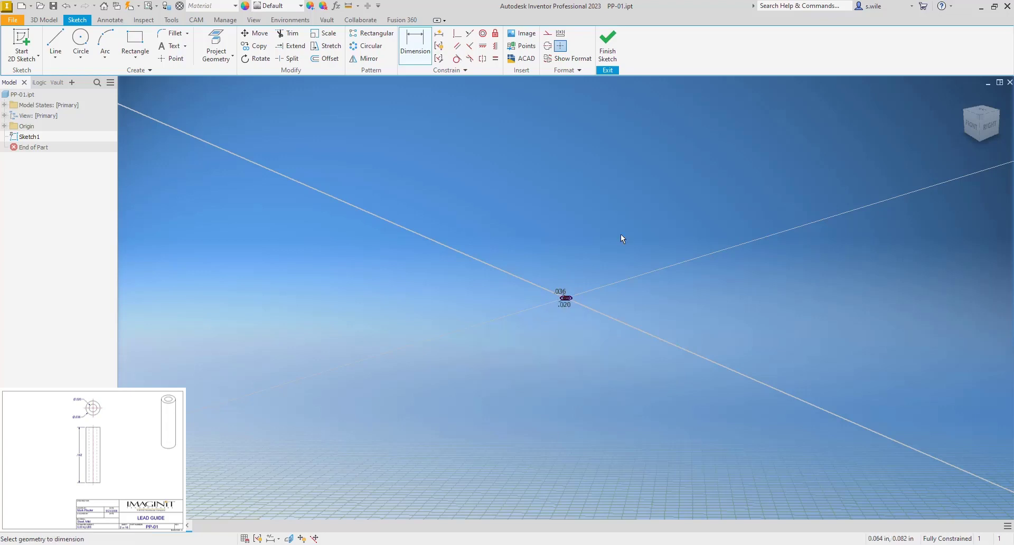
{"action": "left_click", "coordinate": [982, 110]}
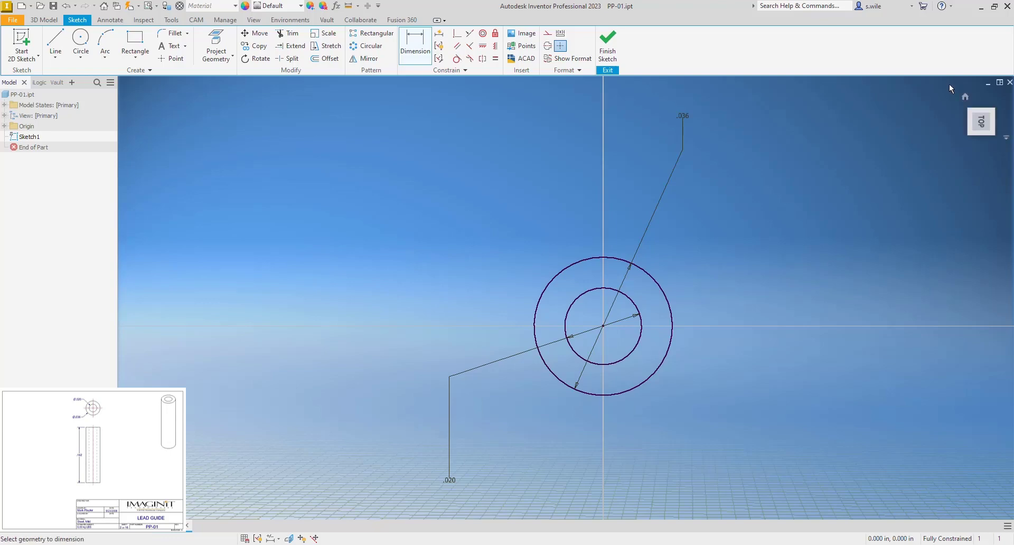
{"action": "left_click", "coordinate": [968, 97]}
{"action": "left_click", "coordinate": [613, 48]}
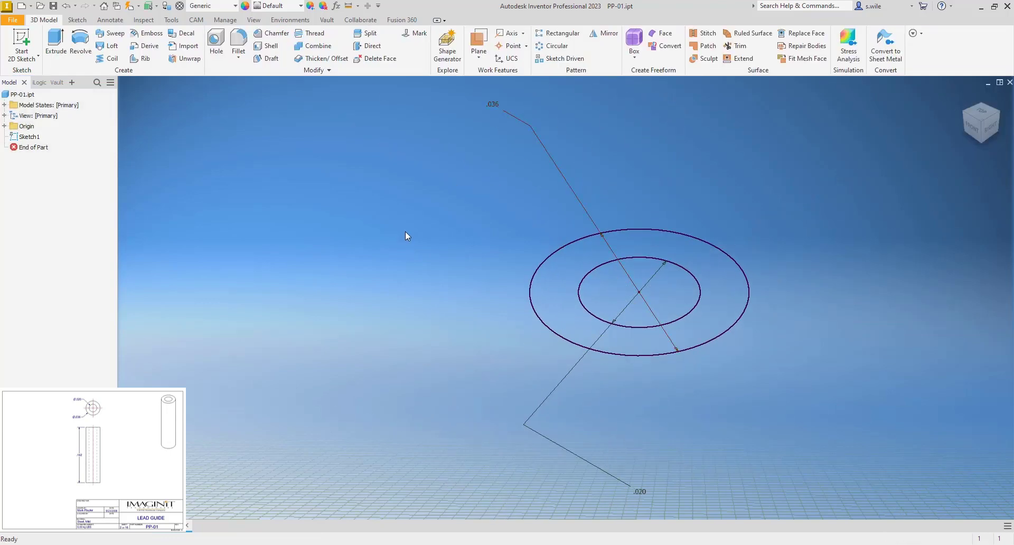
Extrude the ring between the two circles upward by .142 in to form the hollow tube
{"action": "key", "text": "e"}
{"action": "left_click", "coordinate": [577, 278]}
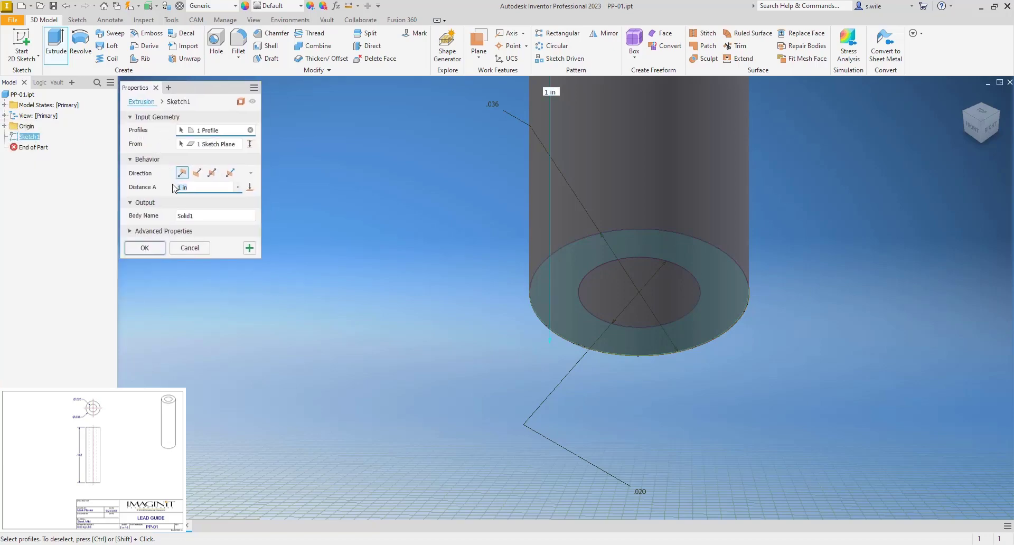
{"action": "type", "text": ".142"}
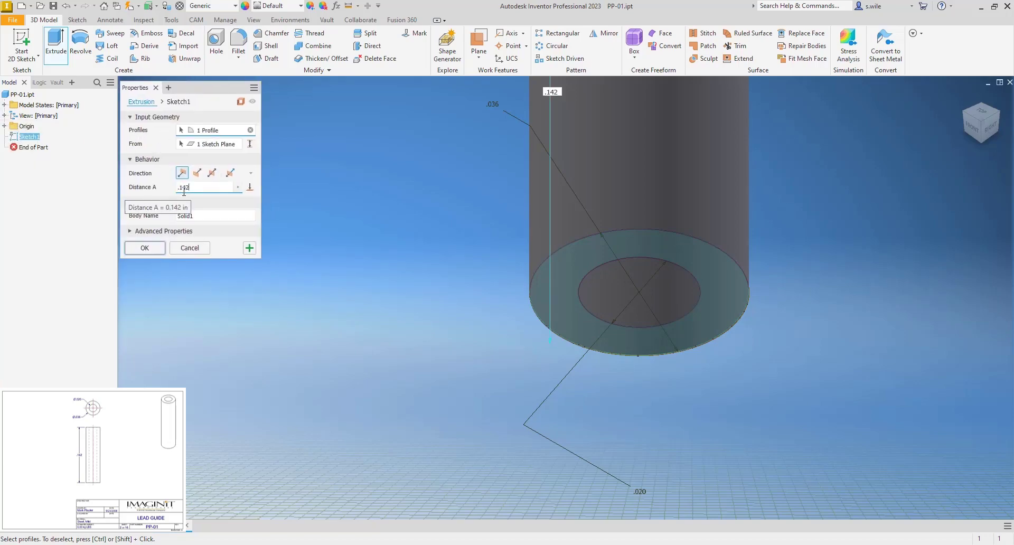
{"action": "key", "text": "Return"}
{"action": "key", "text": "F6"}
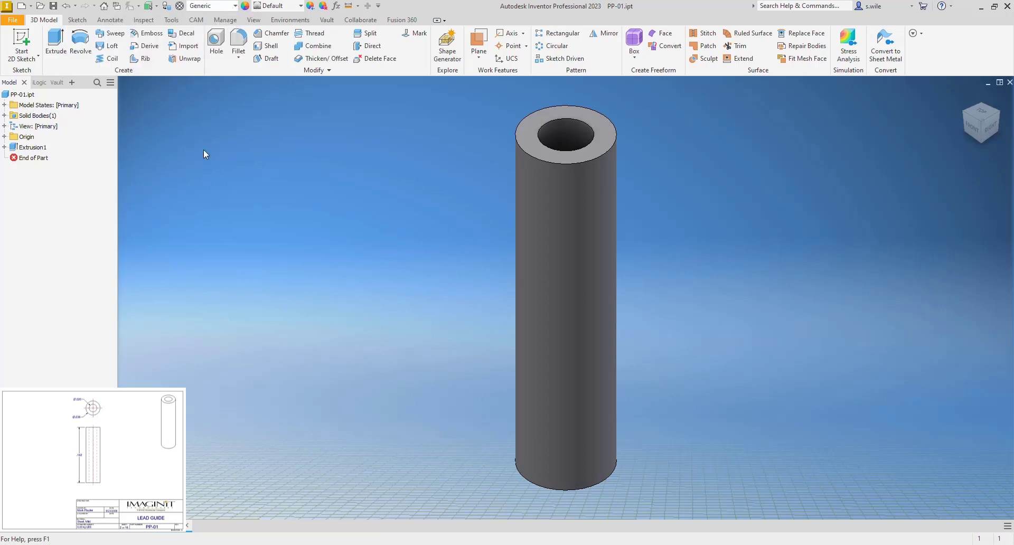
Assign the material Steel, Mild to the part
{"action": "left_click", "coordinate": [234, 5]}
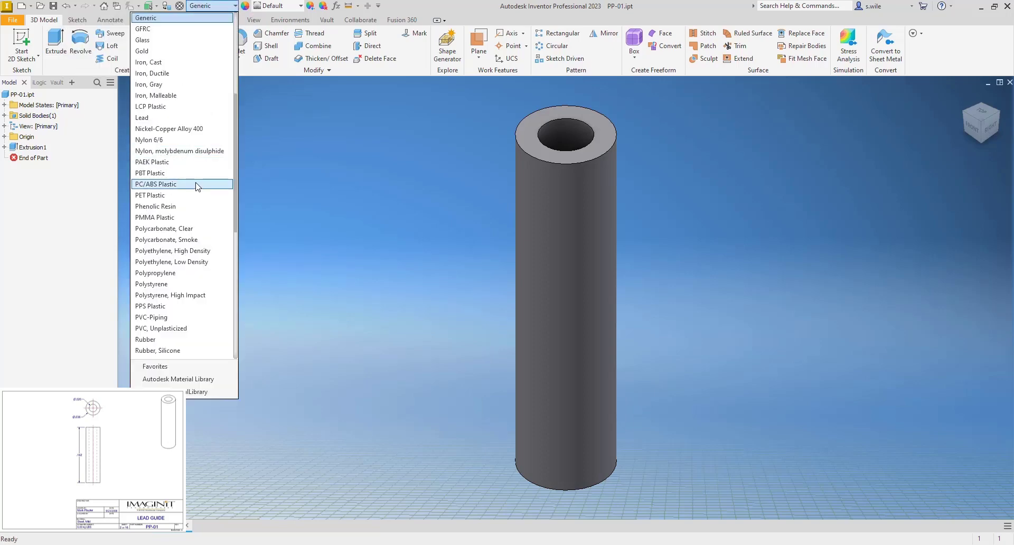
{"action": "scroll", "coordinate": [197, 186], "scroll_direction": "down", "scroll_amount": 7}
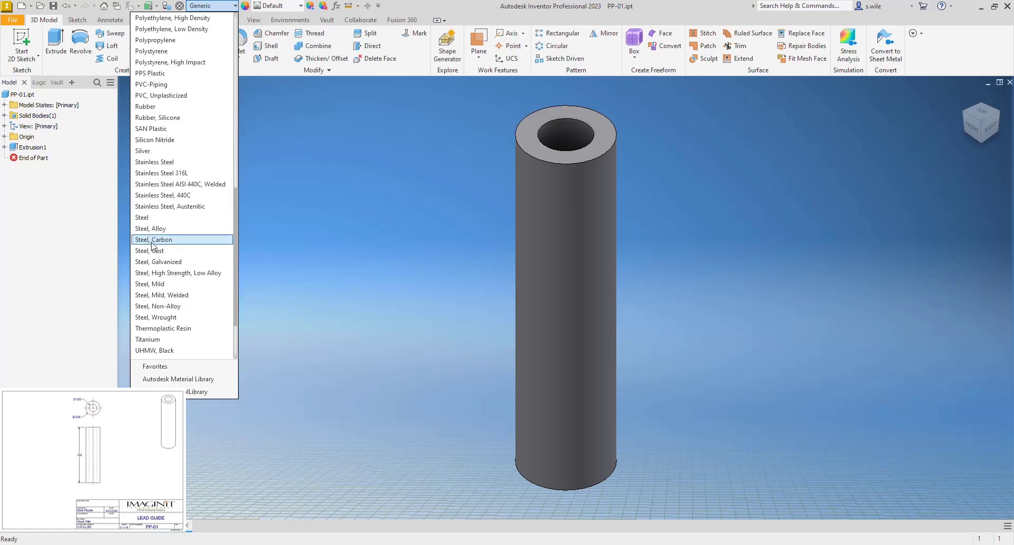
{"action": "left_click", "coordinate": [161, 284]}
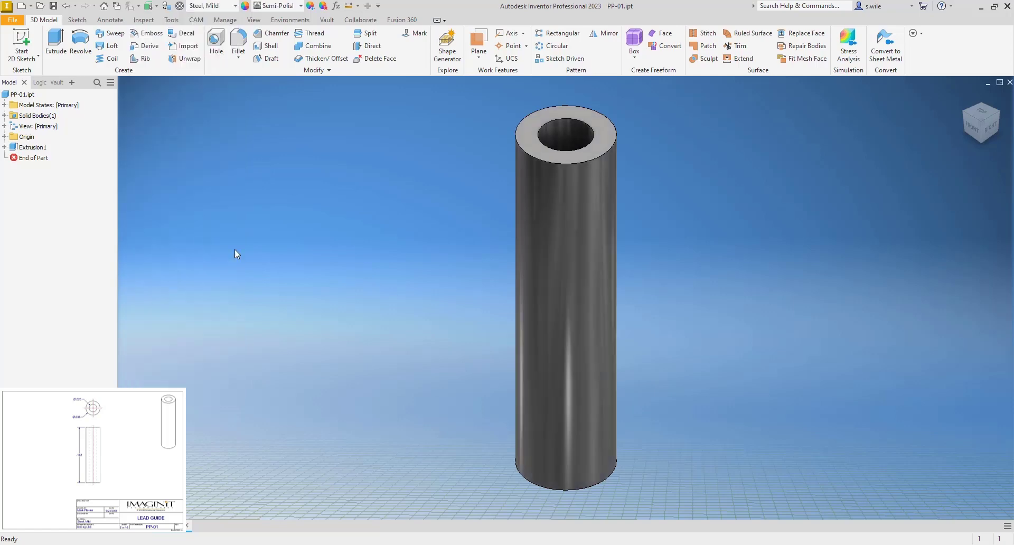
Open the iProperties of part PP-01 and enter LEAD GUIDE as its description
{"action": "left_click", "coordinate": [41, 106]}
{"action": "right_click", "coordinate": [31, 94]}
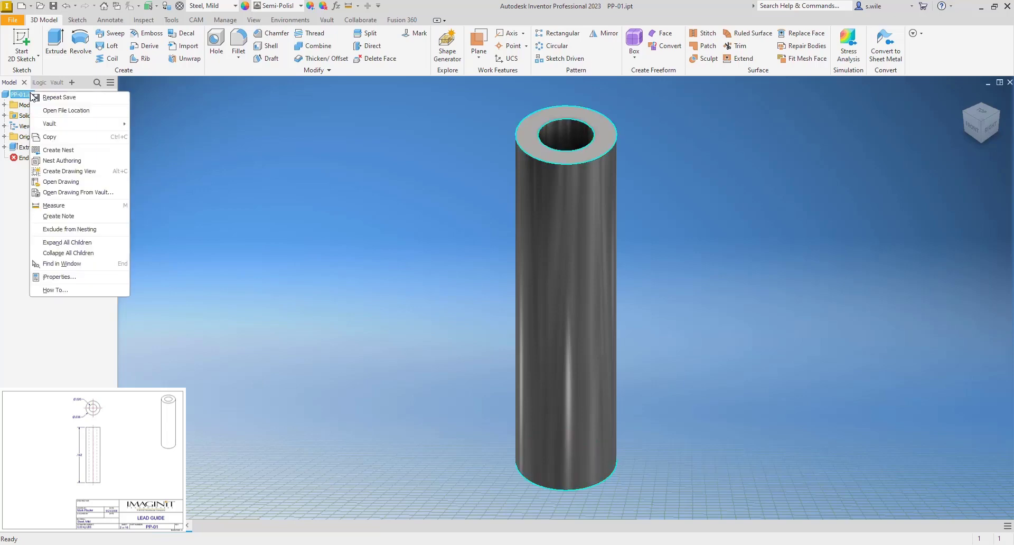
{"action": "left_click", "coordinate": [60, 278]}
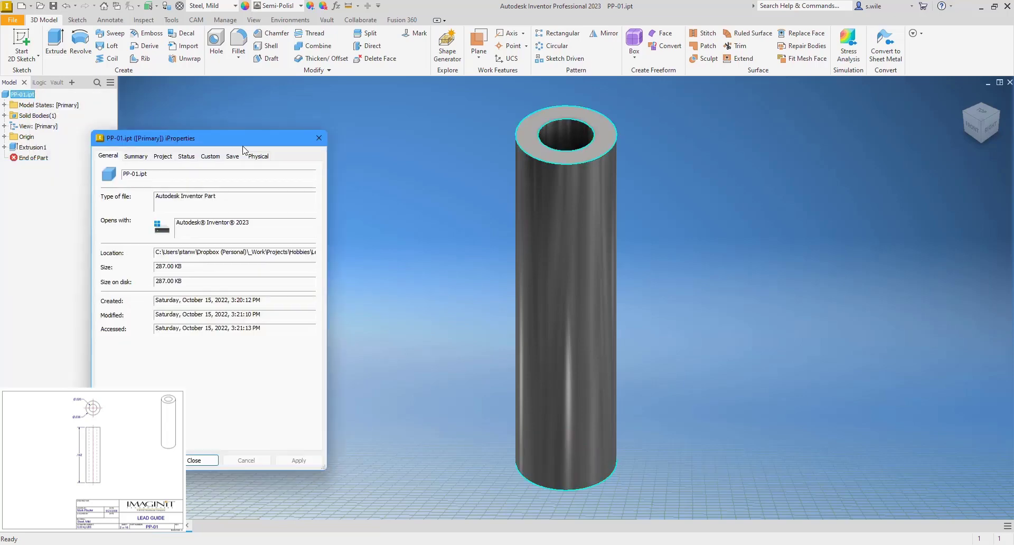
{"action": "left_click", "coordinate": [171, 114]}
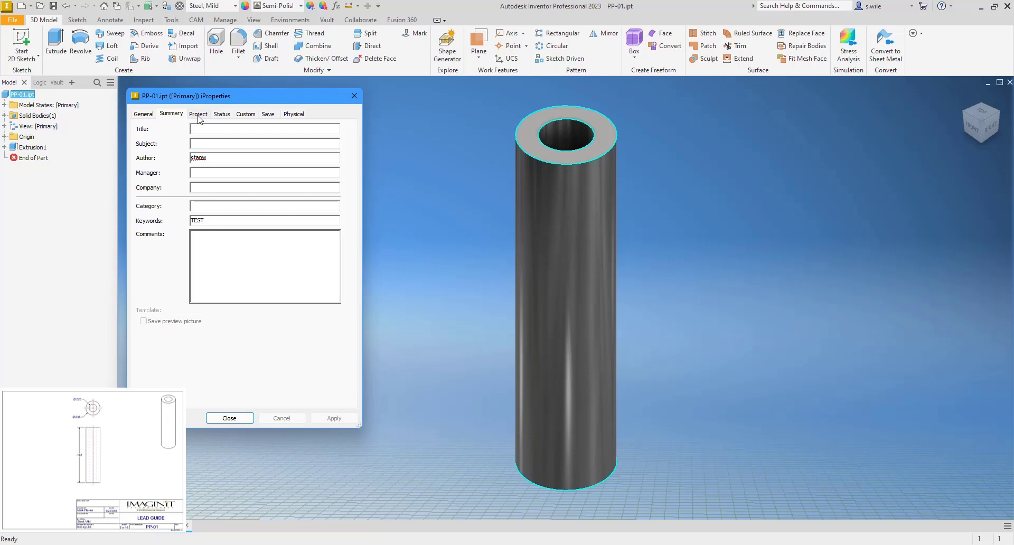
{"action": "left_click", "coordinate": [198, 114]}
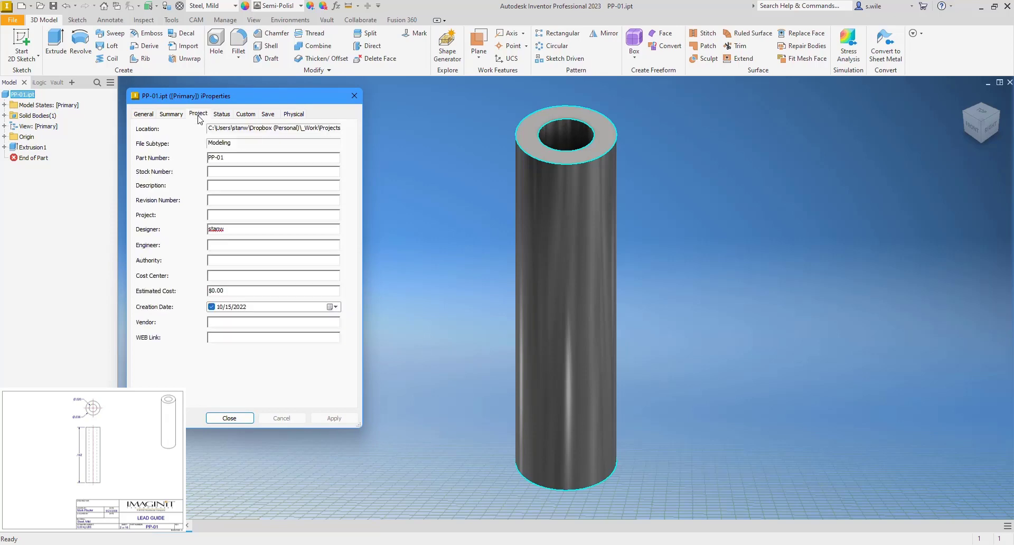
{"action": "left_click", "coordinate": [224, 185]}
{"action": "type", "text": "LEAD GUIDE"}
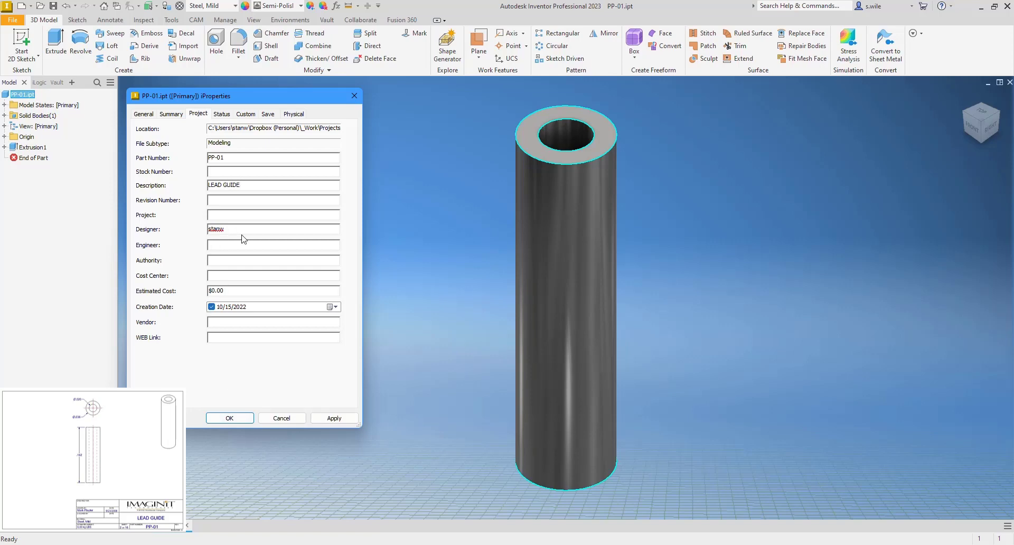
Replace the designer and author in the part's iProperties with the designer's initials and apply the changes
{"action": "left_click_drag", "start_coordinate": [235, 229], "coordinate": [190, 233]}
{"action": "type", "text": "SRW"}
{"action": "left_click", "coordinate": [170, 114]}
{"action": "left_click_drag", "start_coordinate": [233, 159], "coordinate": [158, 162]}
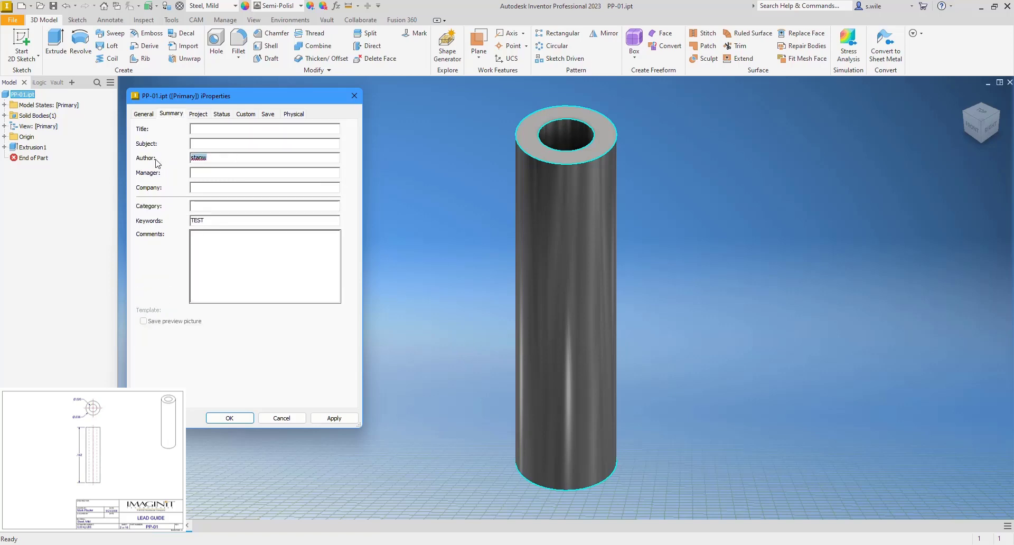
{"action": "type", "text": "SRW"}
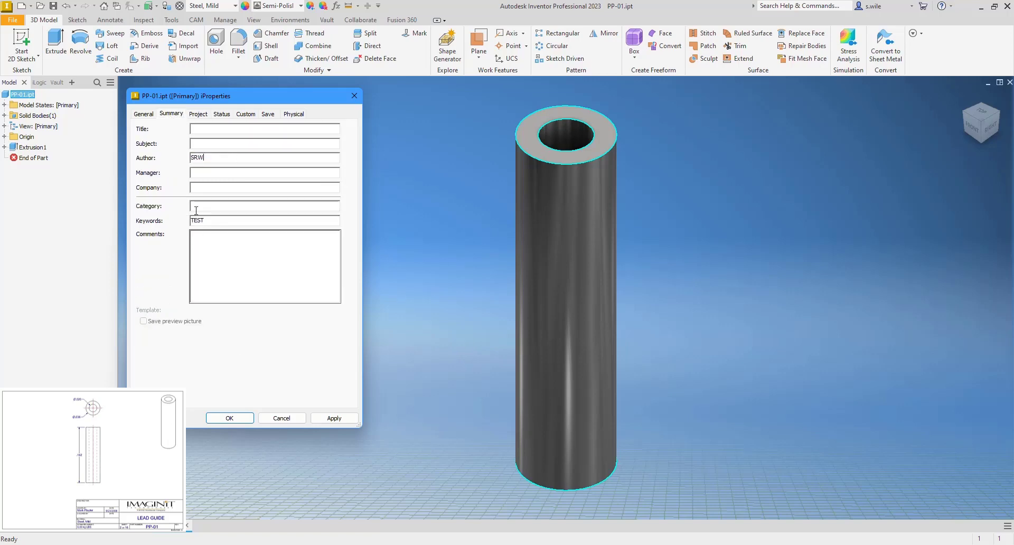
{"action": "left_click", "coordinate": [220, 418]}
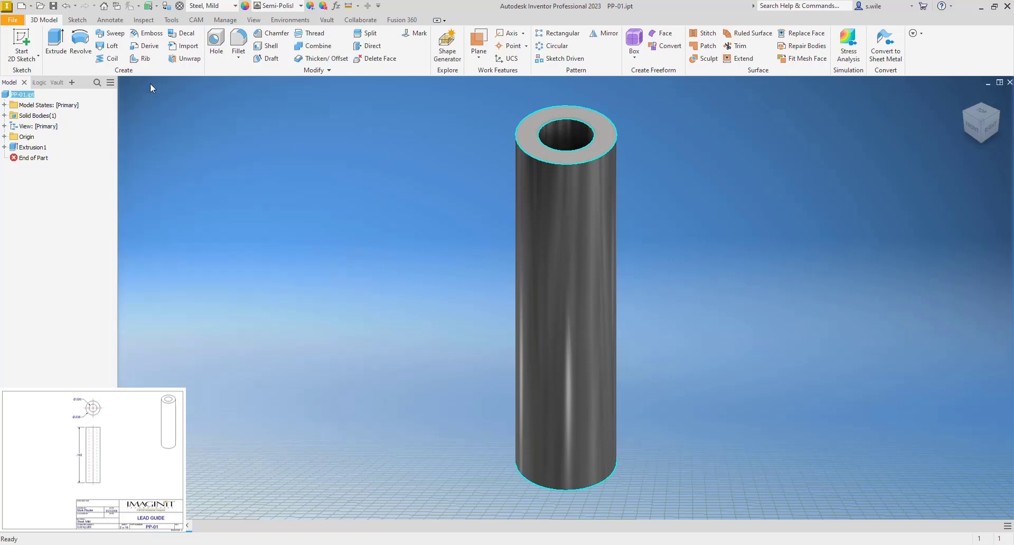
Change the user name in the general application options to the designer's initials
{"action": "left_click", "coordinate": [172, 21]}
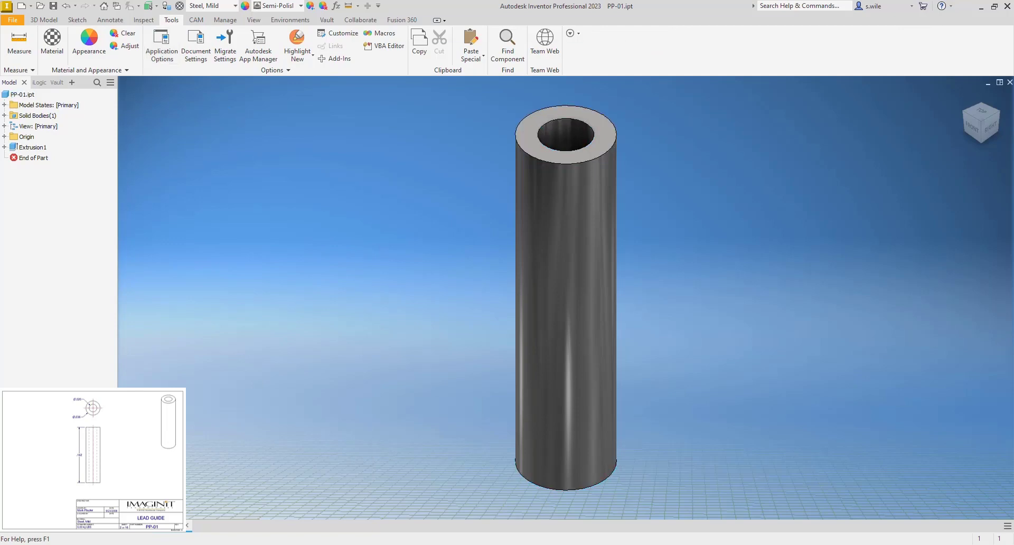
{"action": "left_click_drag", "start_coordinate": [350, 62], "coordinate": [395, 40]}
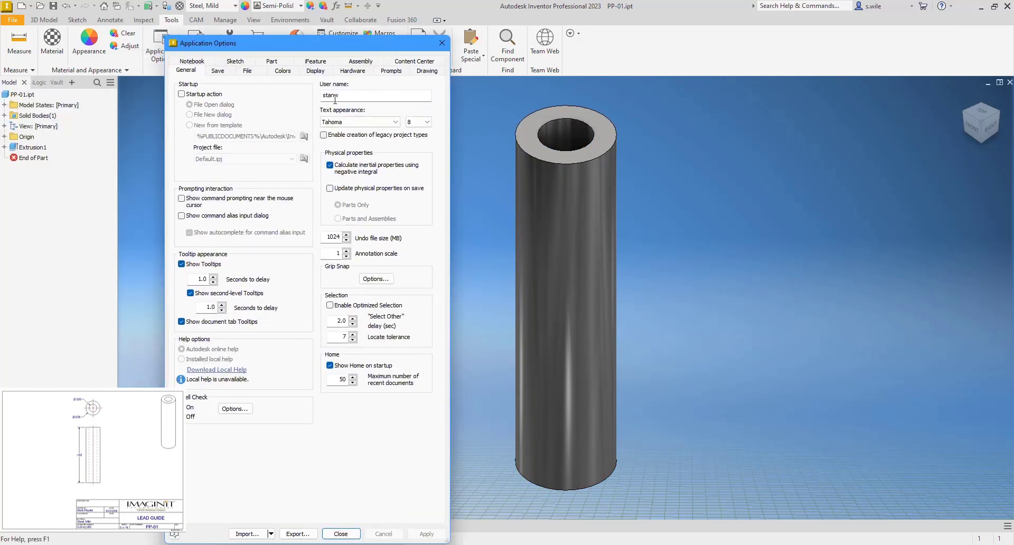
{"action": "left_click_drag", "start_coordinate": [343, 96], "coordinate": [275, 103]}
{"action": "type", "text": "SRW"}
{"action": "left_click_drag", "start_coordinate": [363, 46], "coordinate": [366, 24]}
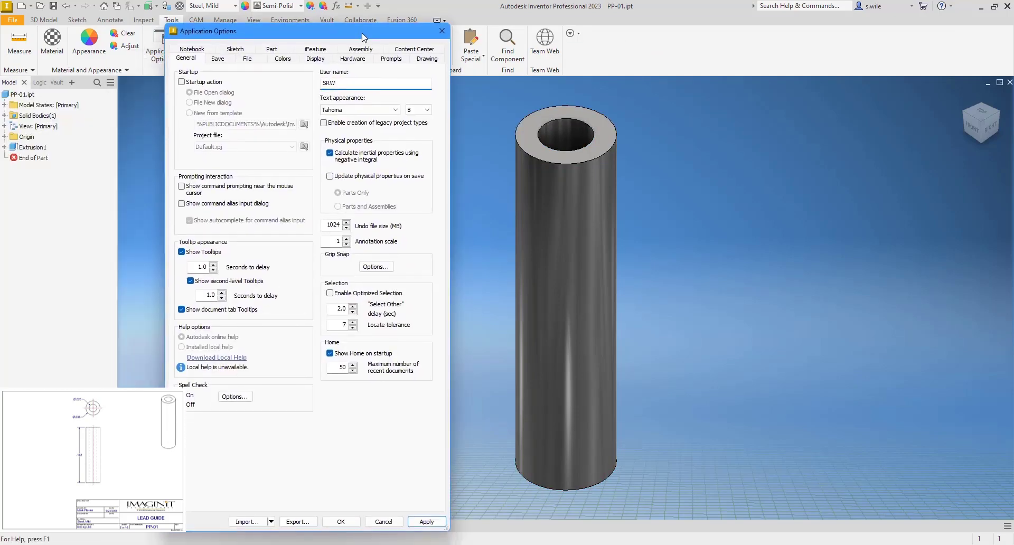
{"action": "type", "text": "W"}
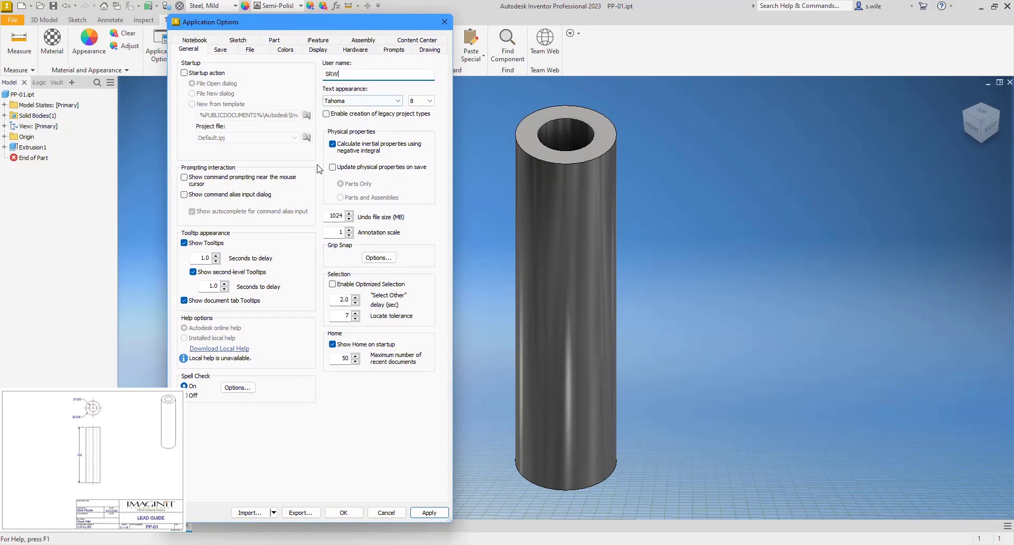
{"action": "left_click", "coordinate": [344, 514]}
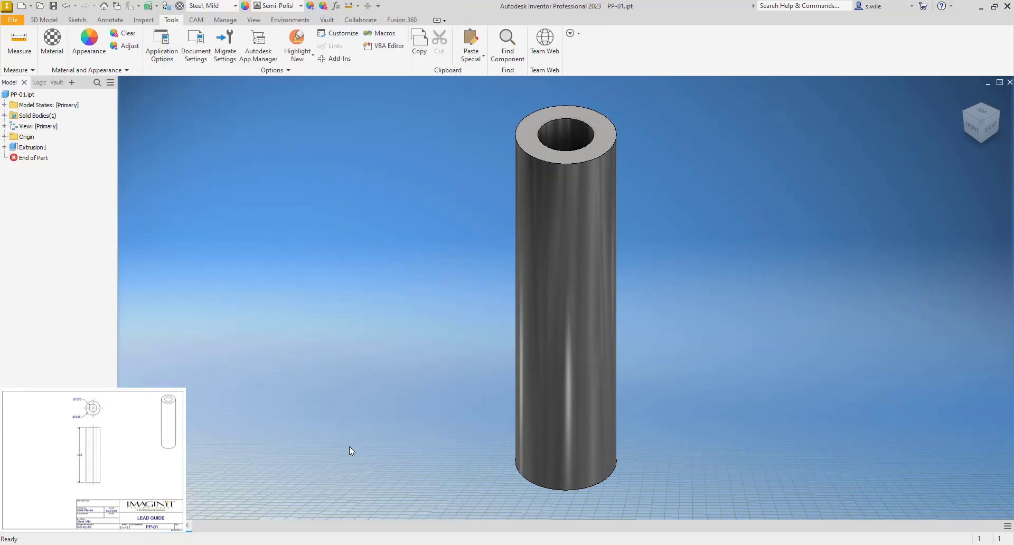
Close the completed lead guide part
{"action": "left_click", "coordinate": [185, 528]}
{"action": "left_click", "coordinate": [425, 290]}
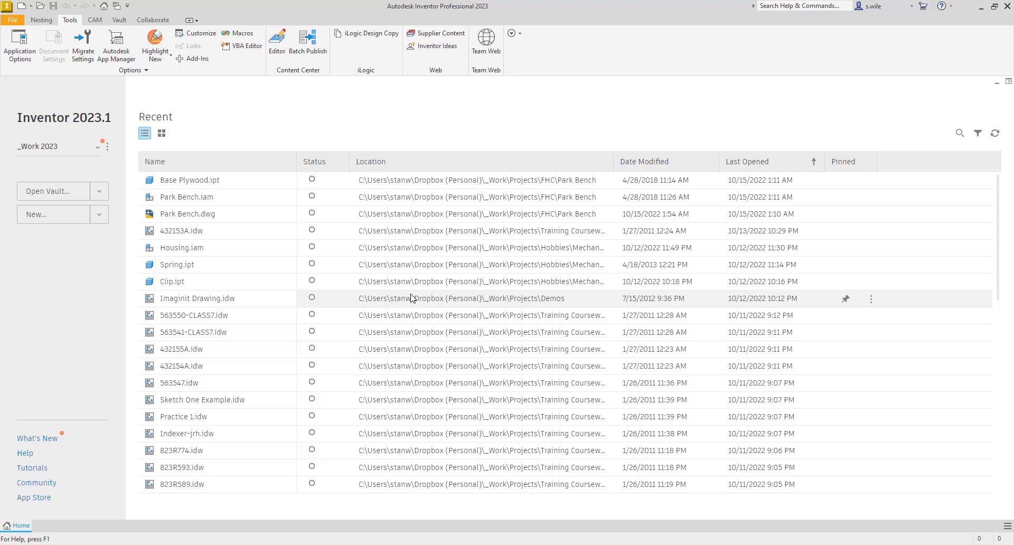
Create a new part for the ring and start a sketch on the horizontal origin plane
{"action": "mouse_move", "coordinate": [412, 298]}
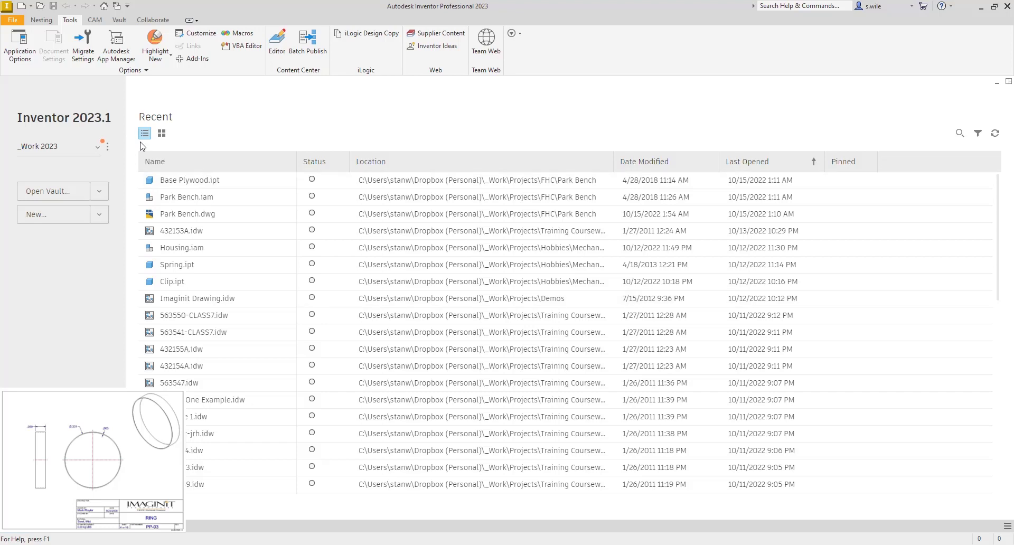
{"action": "left_click", "coordinate": [30, 6]}
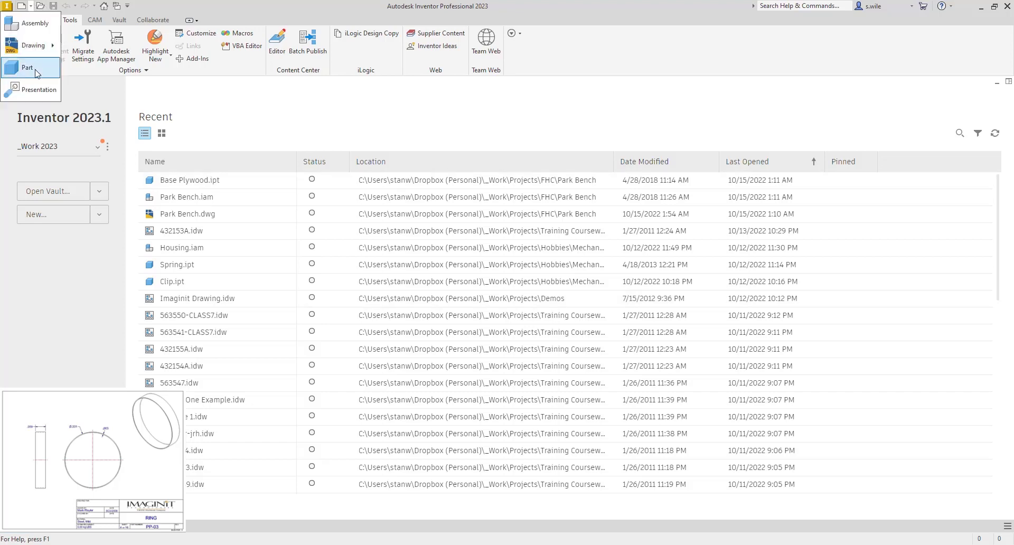
{"action": "left_click", "coordinate": [27, 68]}
{"action": "left_click", "coordinate": [22, 62]}
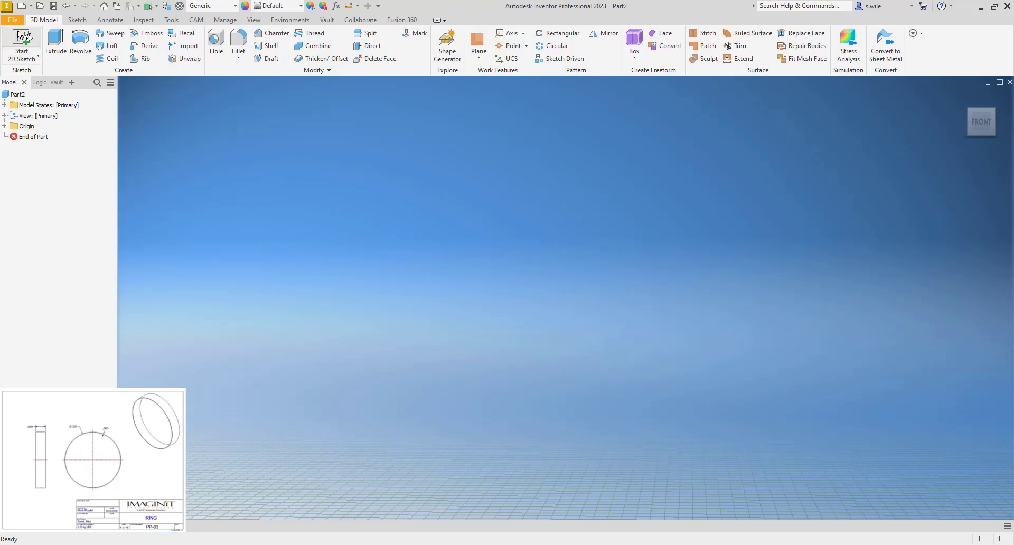
{"action": "left_click", "coordinate": [442, 290]}
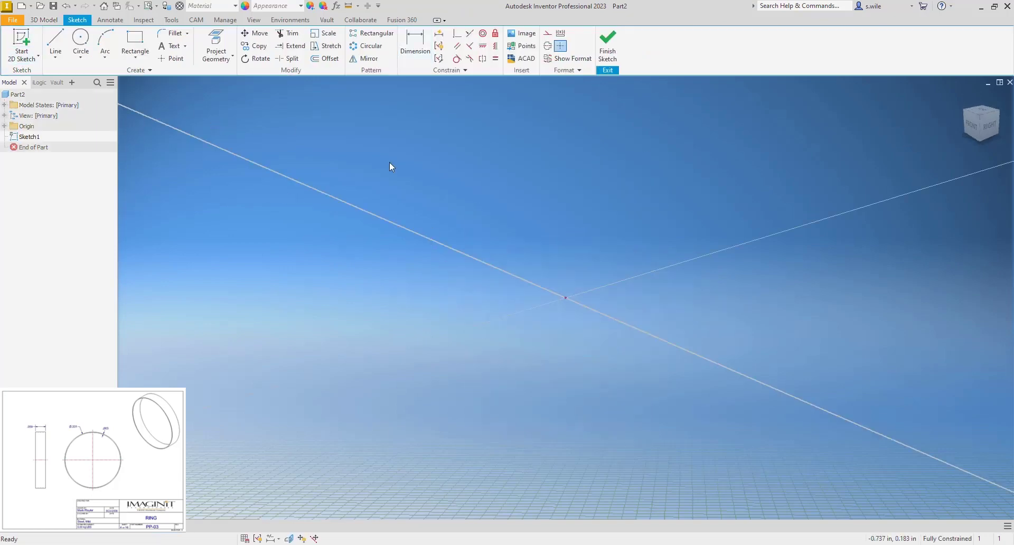
{"action": "left_click", "coordinate": [80, 40]}
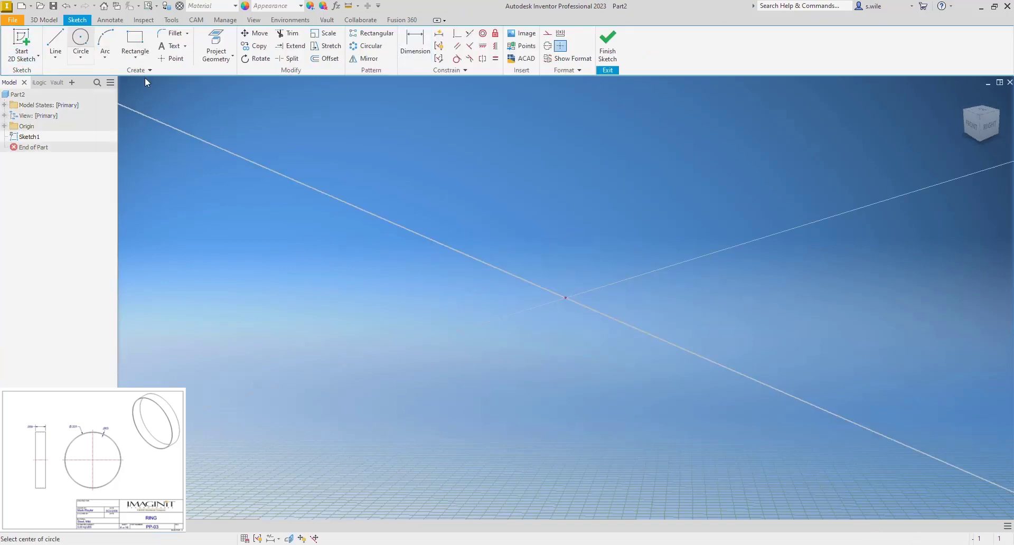
{"action": "left_click", "coordinate": [566, 298]}
{"action": "key", "text": "Escape"}
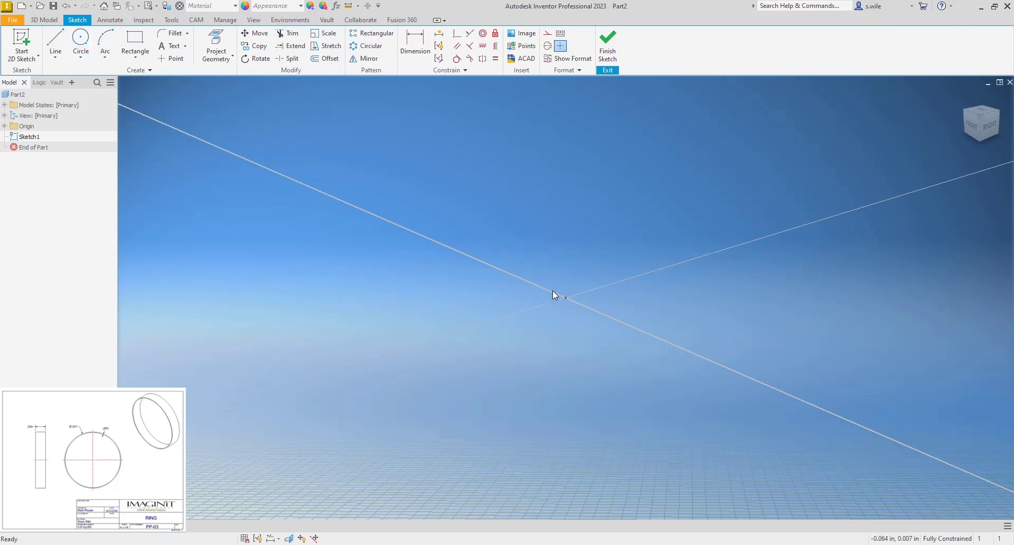
Sketch a circle with a diameter of .331 in centred on the origin and finish the sketch
{"action": "left_click", "coordinate": [80, 40]}
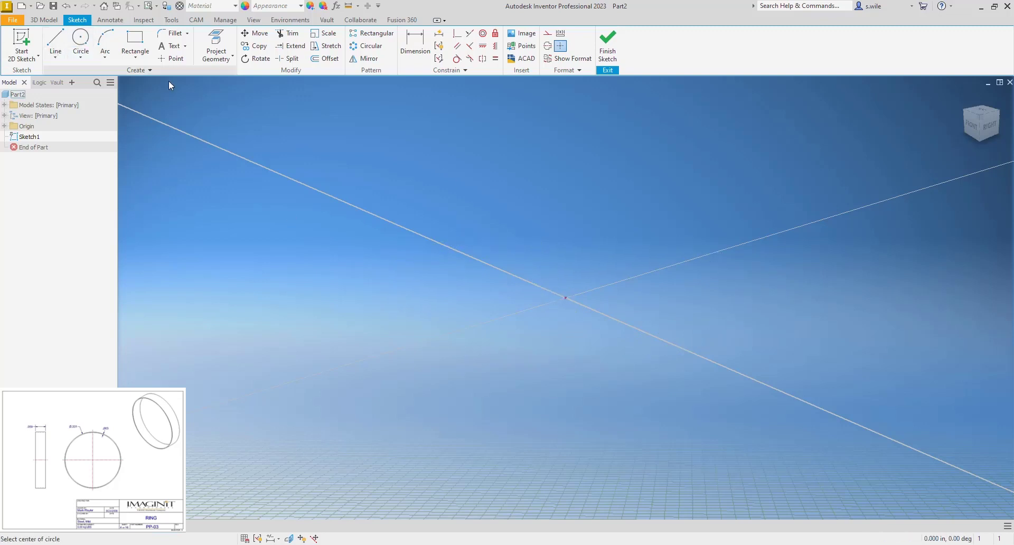
{"action": "left_click", "coordinate": [564, 298]}
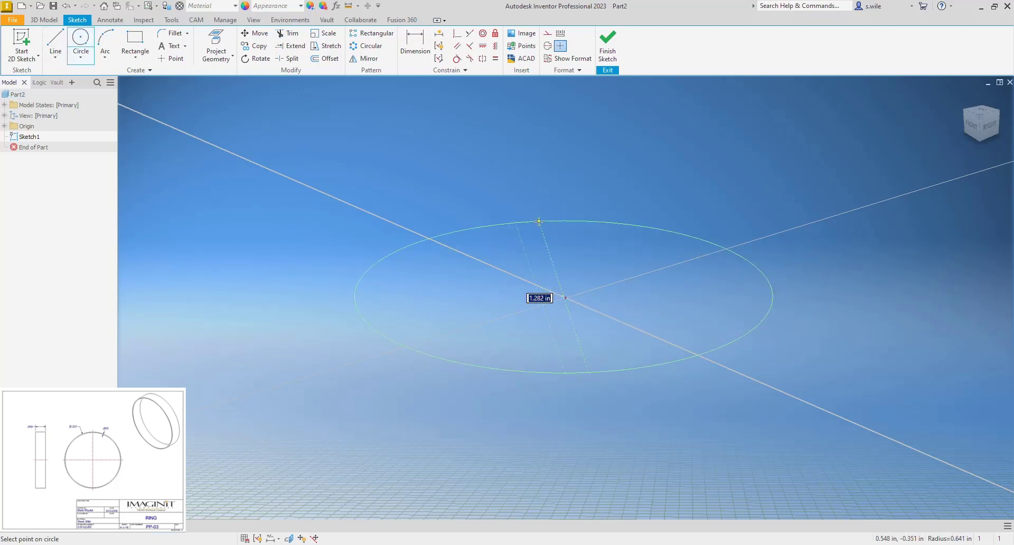
{"action": "type", "text": ".331"}
{"action": "key", "text": "Return"}
{"action": "key", "text": "Escape"}
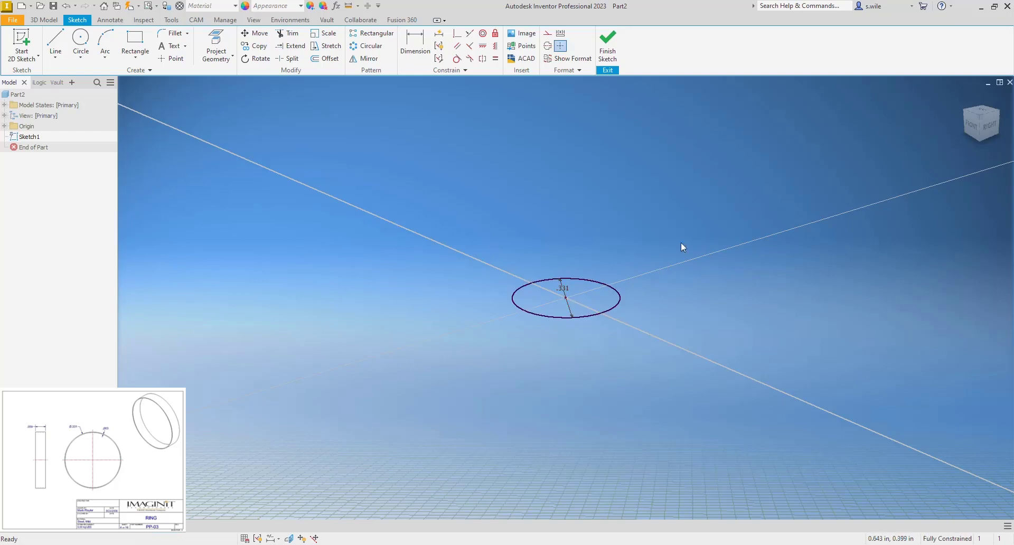
{"action": "left_click", "coordinate": [607, 45]}
Extrude the circle upward by .059 in to form a solid disc
{"action": "key", "text": "e"}
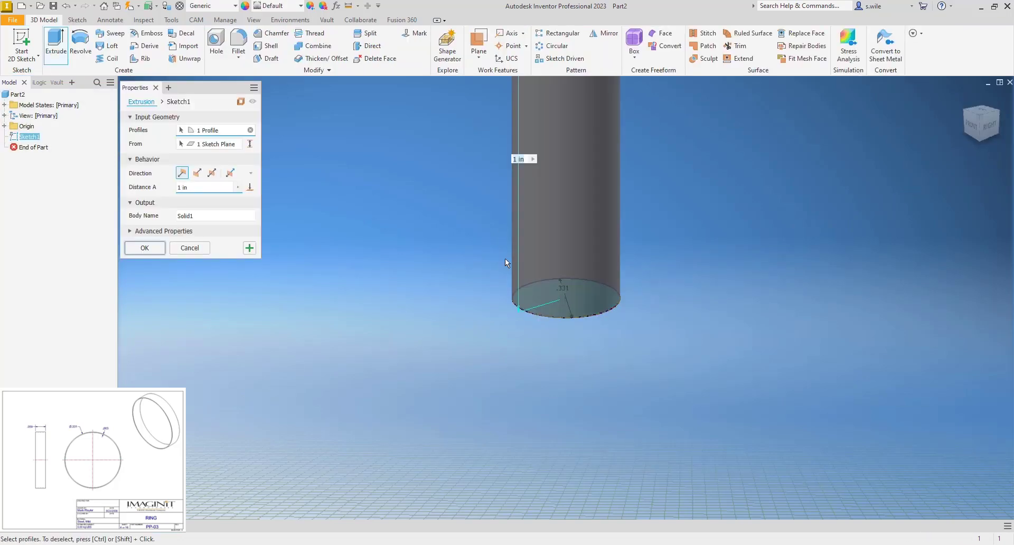
{"action": "type", "text": ".059"}
{"action": "key", "text": "Return"}
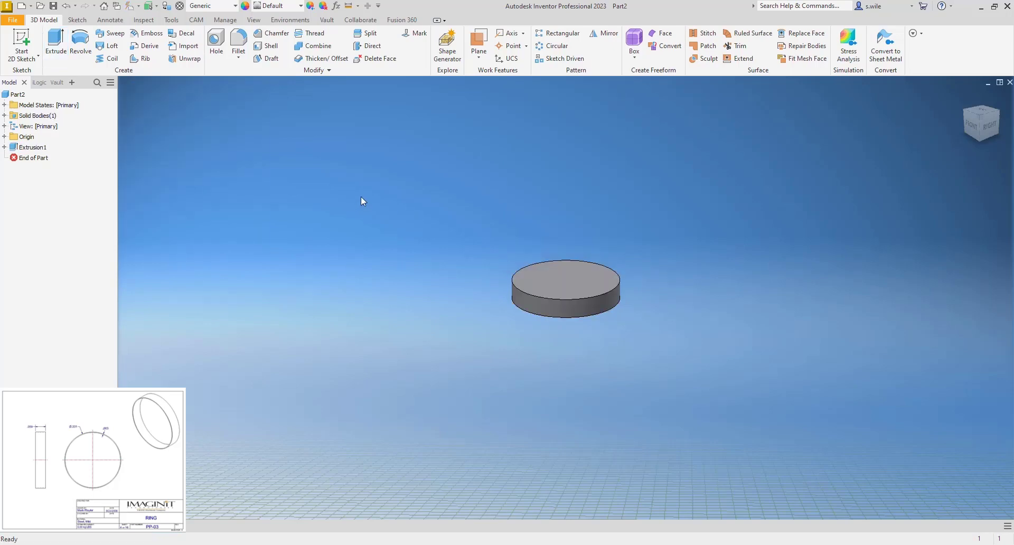
Shell the disc with a .003 in wall thickness, removing its top and bottom faces to leave an open ring
{"action": "left_click", "coordinate": [267, 46]}
{"action": "left_click", "coordinate": [562, 292]}
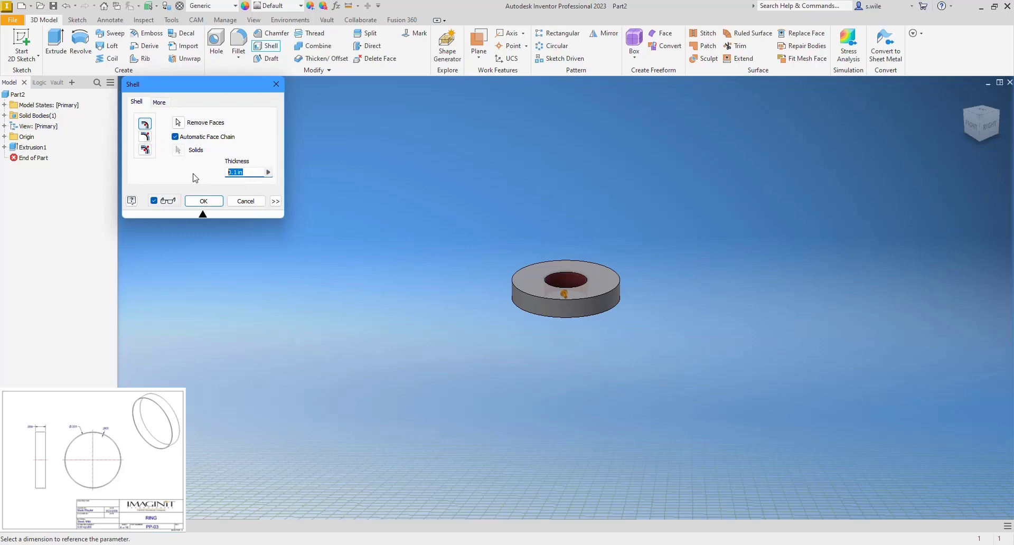
{"action": "type", "text": ".003"}
{"action": "key", "text": "Return"}
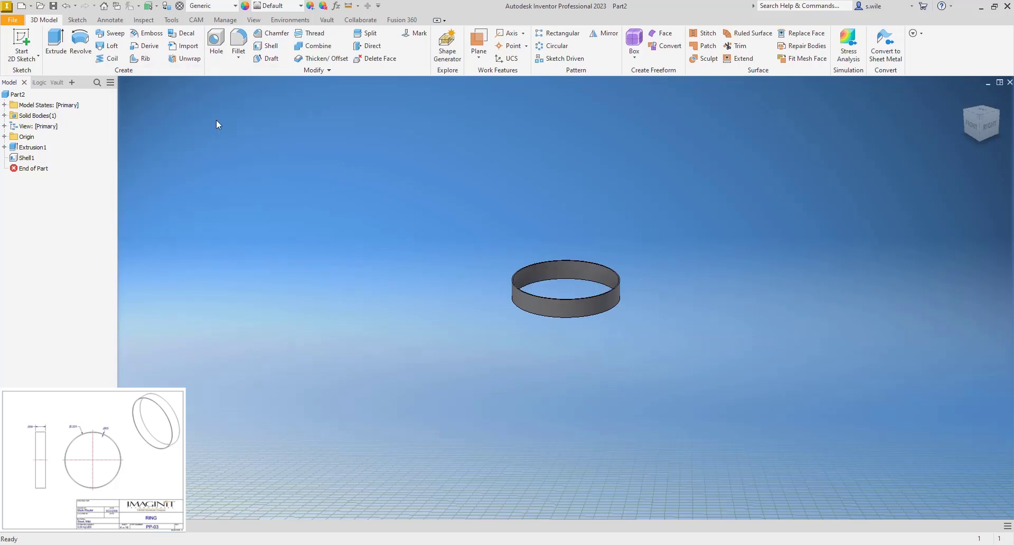
Assign the material Steel, Mild to the ring
{"action": "left_click", "coordinate": [227, 7]}
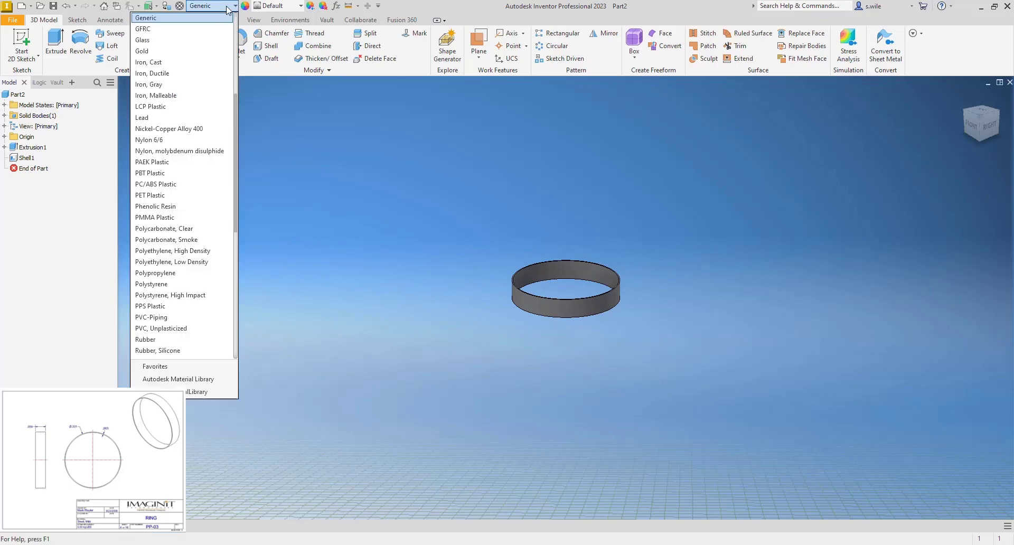
{"action": "scroll", "coordinate": [181, 190], "scroll_direction": "down", "scroll_amount": 7}
{"action": "left_click", "coordinate": [172, 285]}
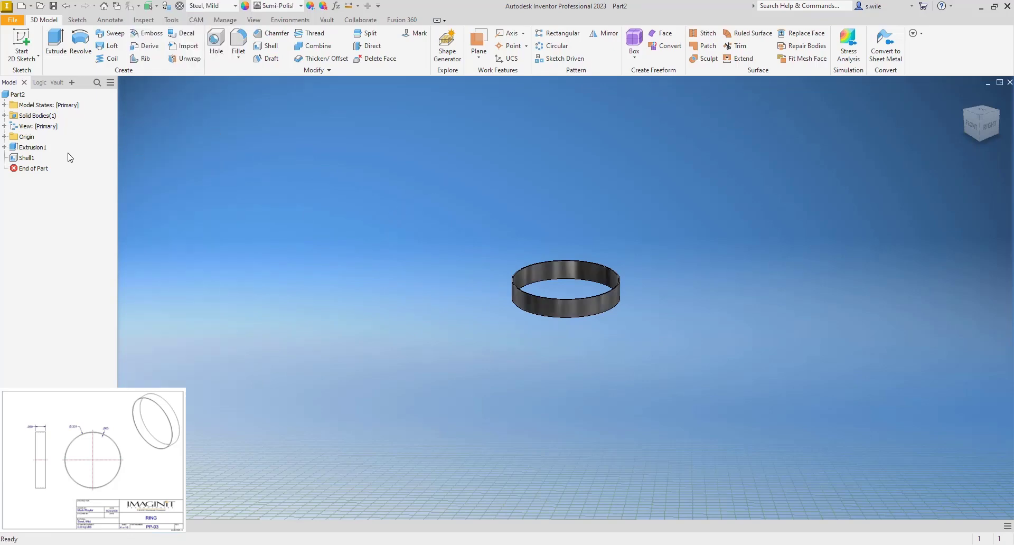
Check the author and designer in the ring's iProperties and enter RING as its description
{"action": "right_click", "coordinate": [18, 94]}
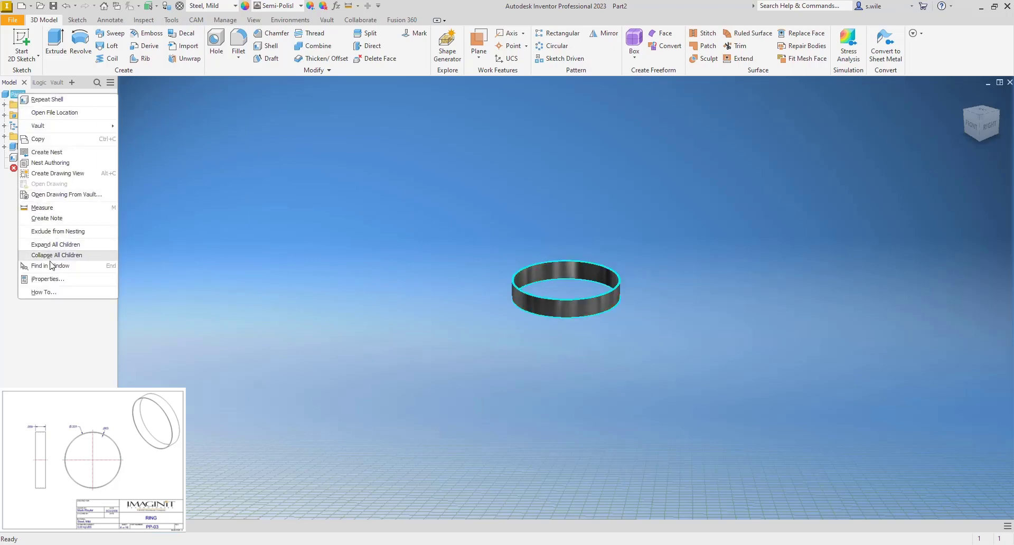
{"action": "left_click", "coordinate": [47, 279]}
{"action": "left_click", "coordinate": [169, 117]}
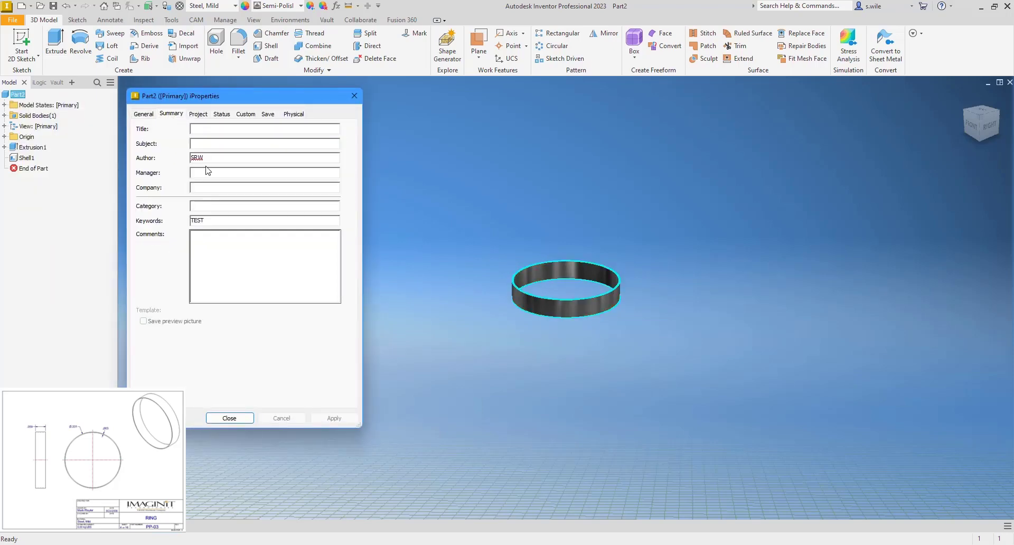
{"action": "left_click", "coordinate": [199, 114]}
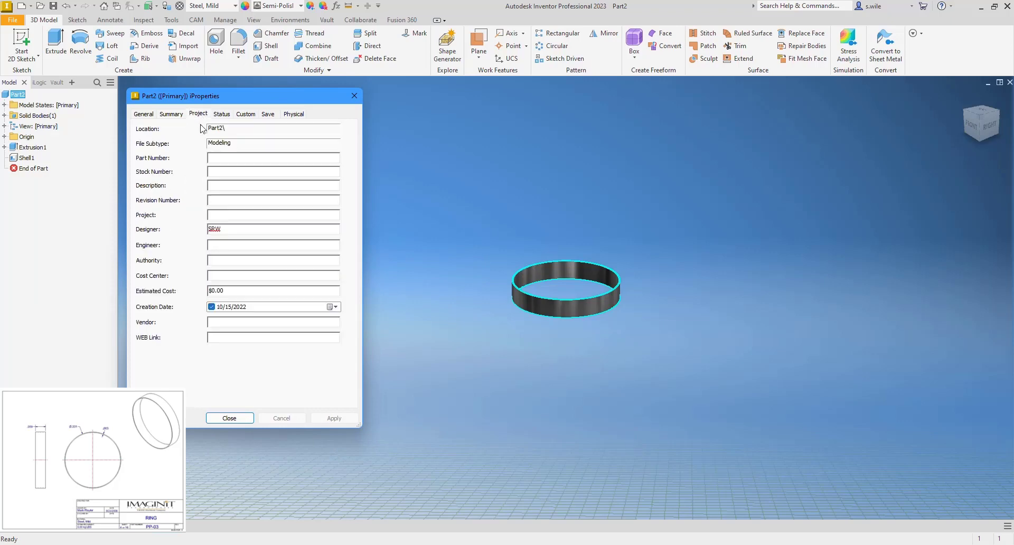
{"action": "left_click", "coordinate": [216, 187]}
{"action": "type", "text": "RING"}
{"action": "left_click", "coordinate": [226, 418]}
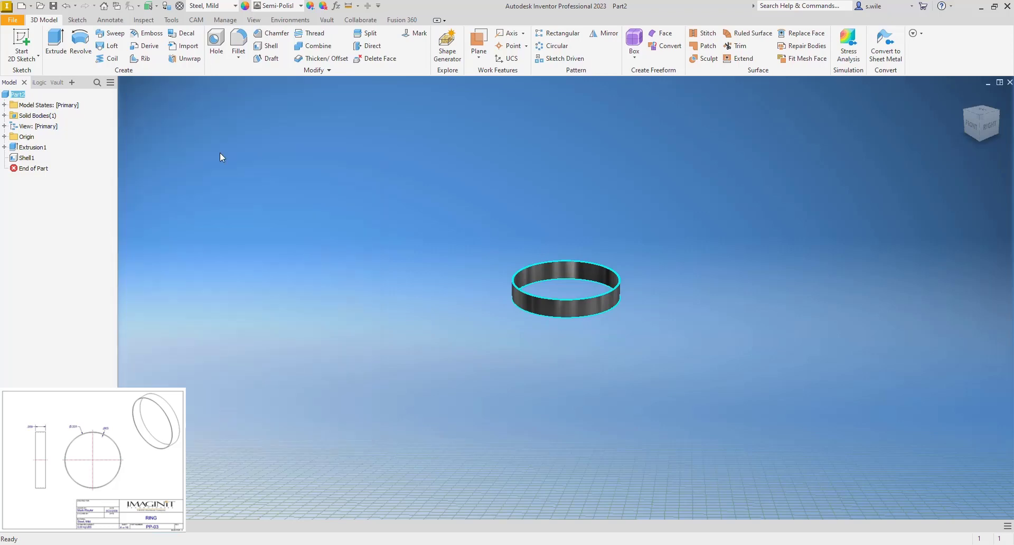
Save the ring part as PP-03 in the Mechanical Pencil folder
{"action": "left_click", "coordinate": [52, 6]}
{"action": "type", "text": "p"}
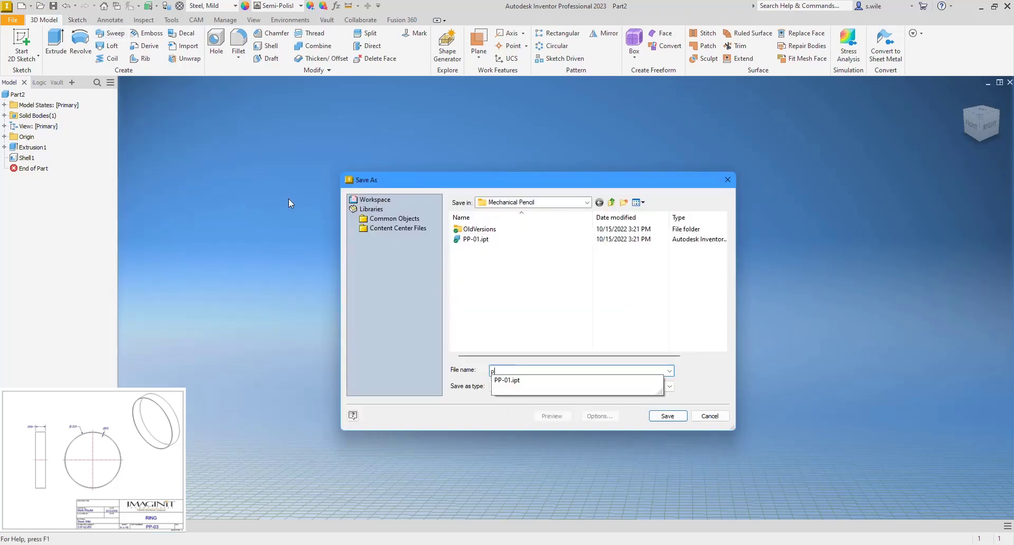
{"action": "type", "text": "p-03"}
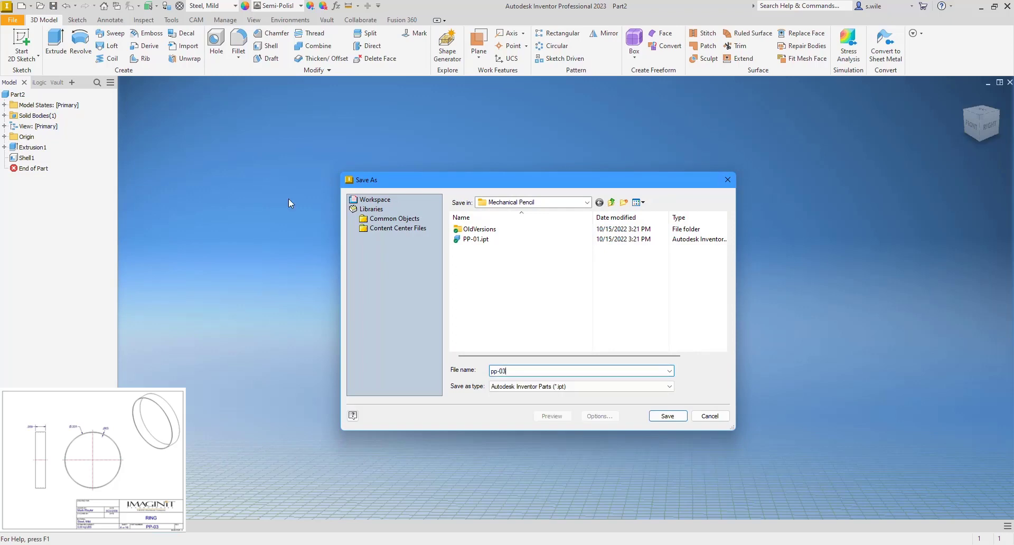
{"action": "key", "text": "Left"}
{"action": "key", "text": "Left"}
{"action": "key", "text": "Left"}
{"action": "key", "text": "BackSpace"}
{"action": "key", "text": "BackSpace"}
{"action": "type", "text": "PP"}
{"action": "key", "text": "Return"}
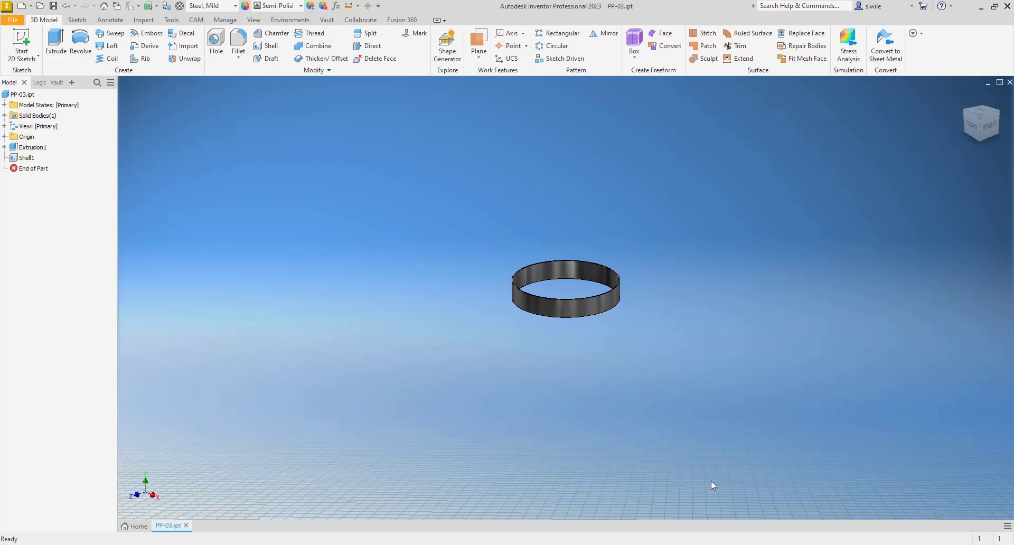
Switch to Acrobat Reader, examine the PP-04 coupling drawing in Mechanical Pencil.pdf, and return to Inventor
{"action": "left_click", "coordinate": [791, 544]}
{"action": "scroll", "coordinate": [563, 306], "scroll_direction": "down", "scroll_amount": 2}
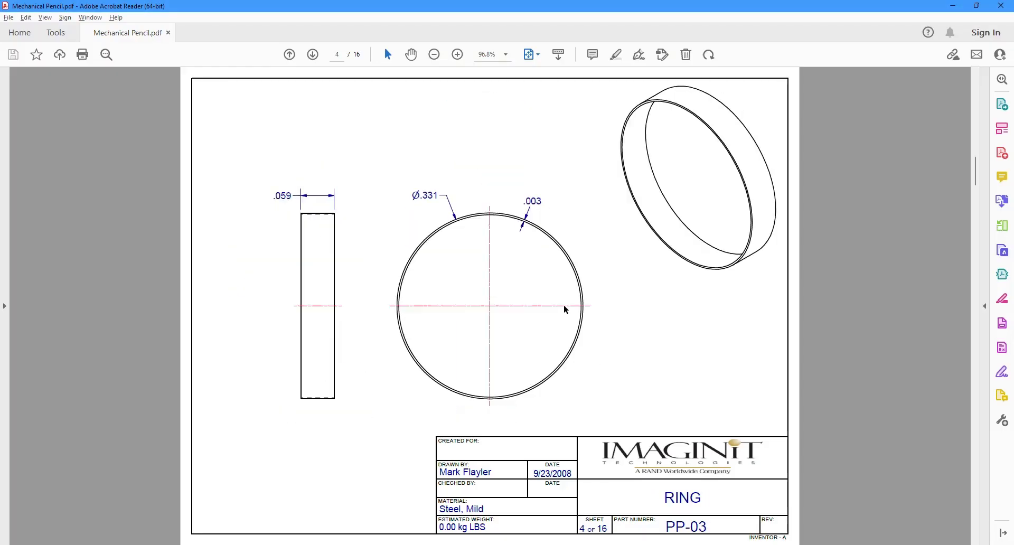
{"action": "scroll", "coordinate": [565, 310], "scroll_direction": "down", "scroll_amount": 1}
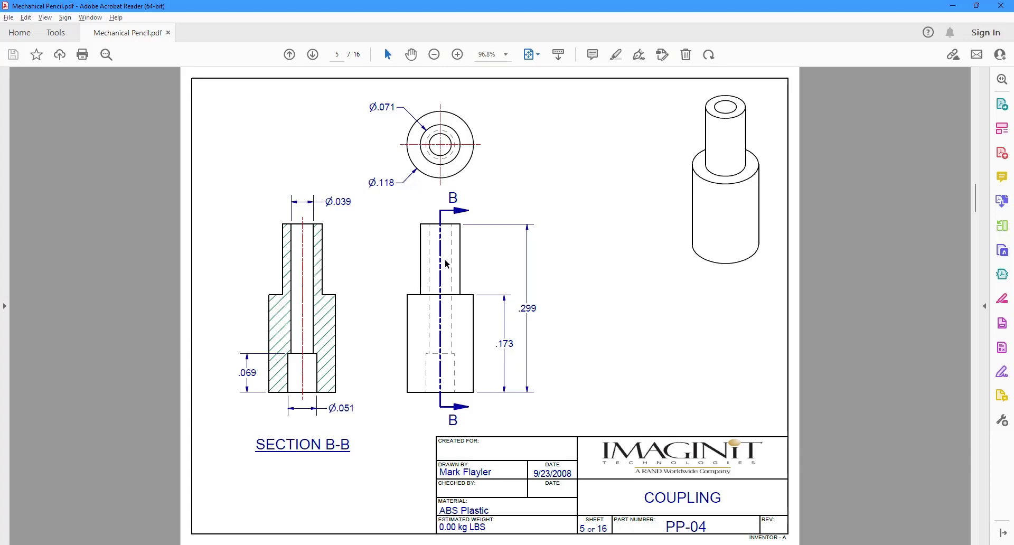
{"action": "key", "text": "alt+Tab"}
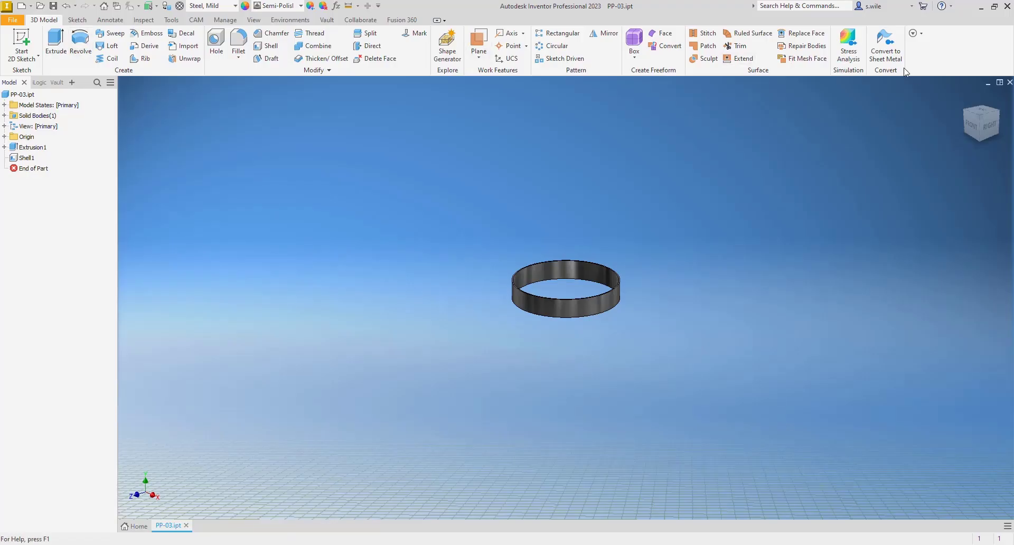
Close the PP-03 ring part and create a new part for the coupling
{"action": "left_click", "coordinate": [1009, 82]}
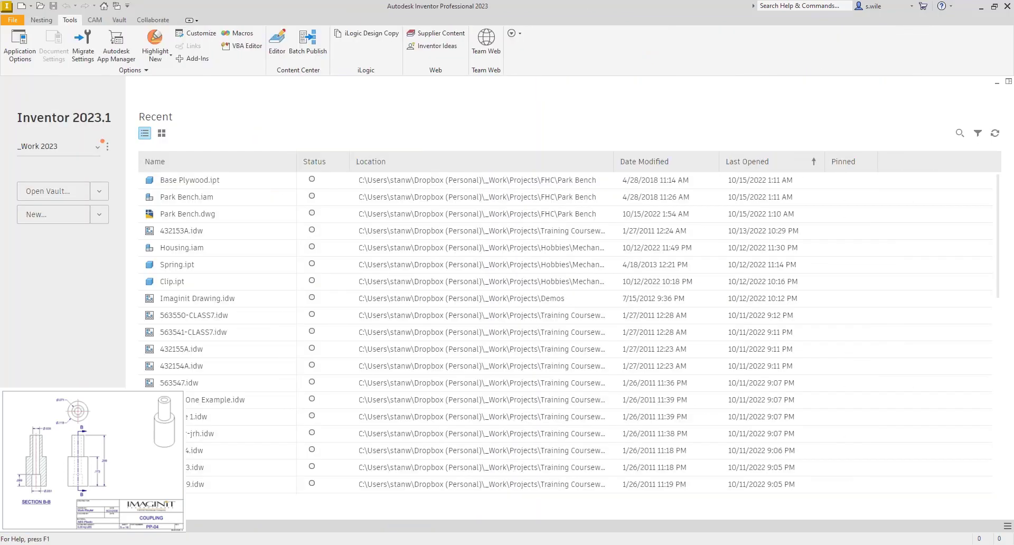
{"action": "left_click", "coordinate": [31, 6]}
{"action": "left_click", "coordinate": [26, 68]}
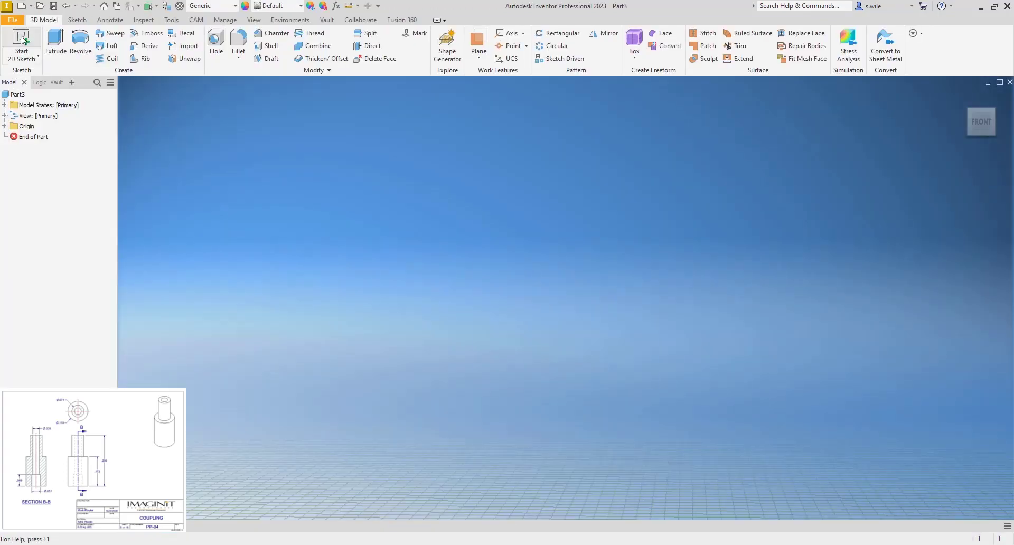
Sketch a .118 in diameter circle centred on the origin on the horizontal origin plane
{"action": "left_click", "coordinate": [23, 40]}
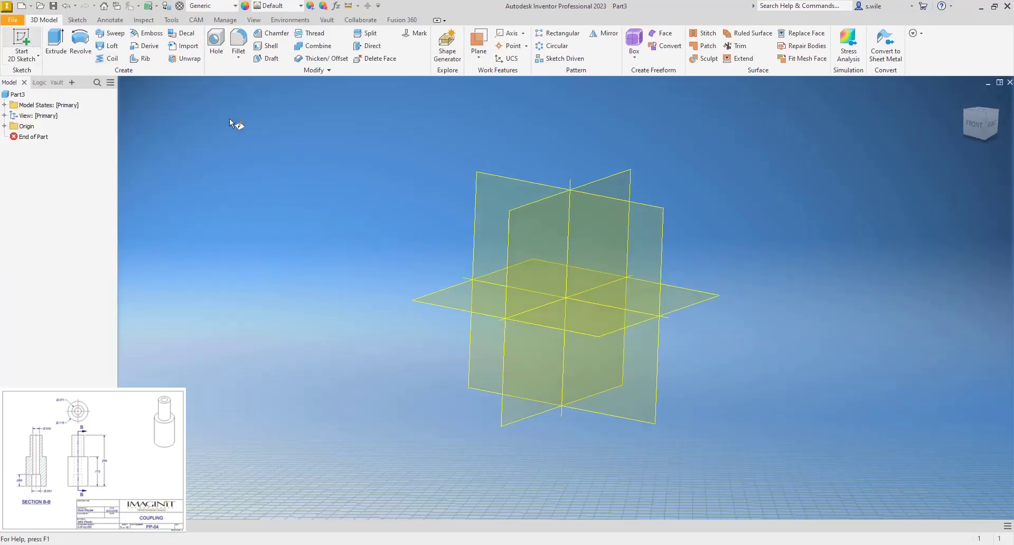
{"action": "left_click", "coordinate": [437, 294]}
{"action": "key", "text": "Escape"}
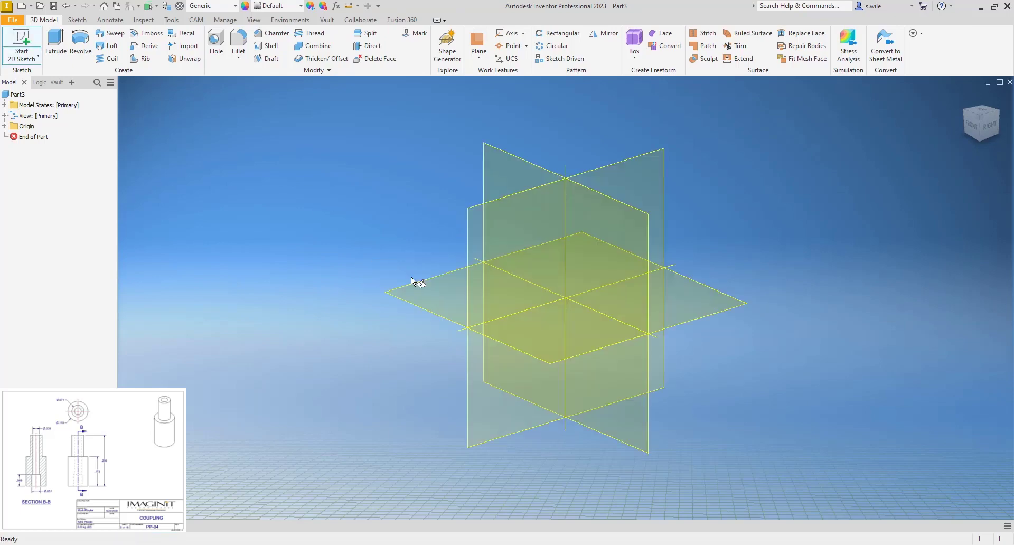
{"action": "left_click", "coordinate": [433, 289]}
{"action": "left_click", "coordinate": [80, 42]}
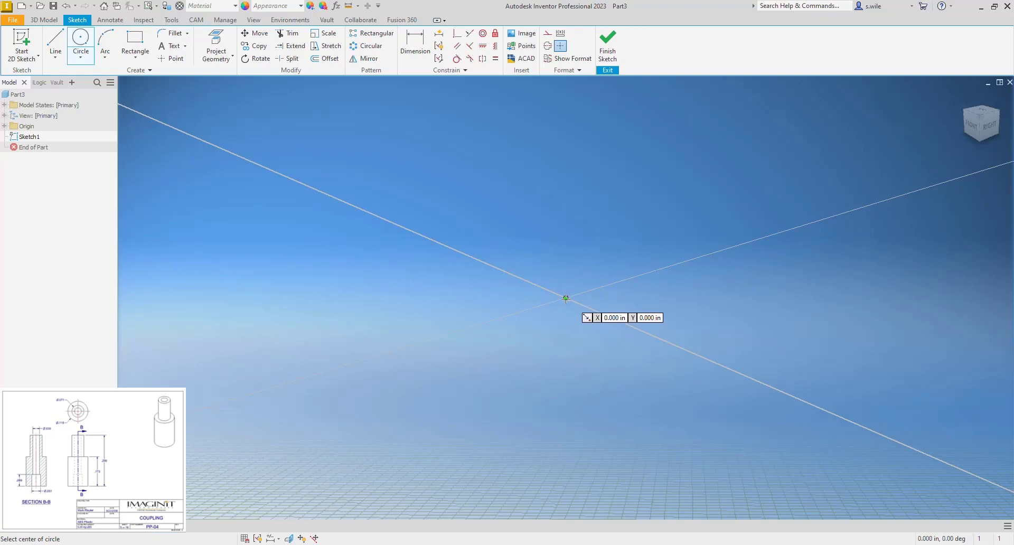
{"action": "left_click", "coordinate": [565, 298]}
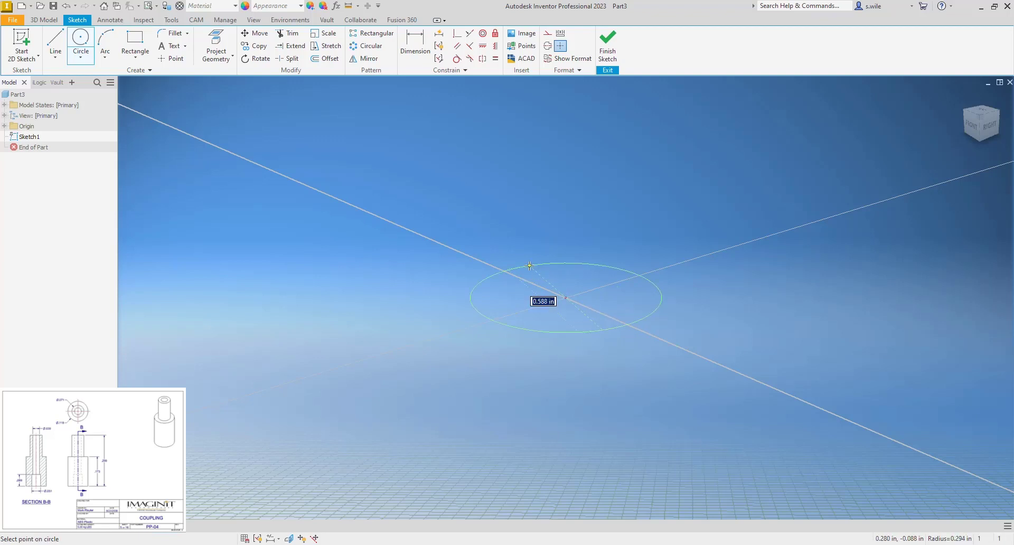
{"action": "type", "text": ".118"}
{"action": "key", "text": "Return"}
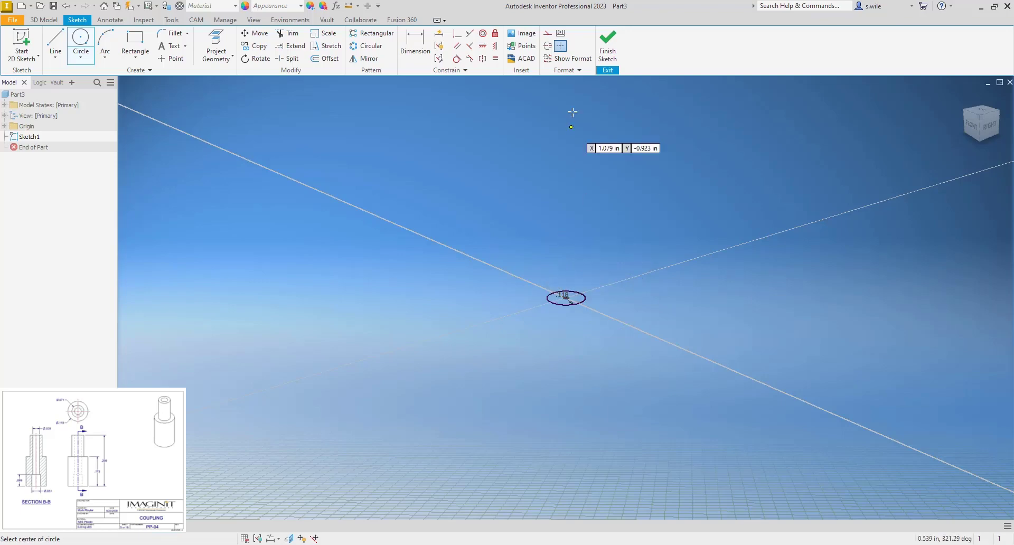
Finish the sketch and extrude the circle upward by .173 in to form the coupling's base cylinder
{"action": "left_click", "coordinate": [607, 45]}
{"action": "type", "text": "e"}
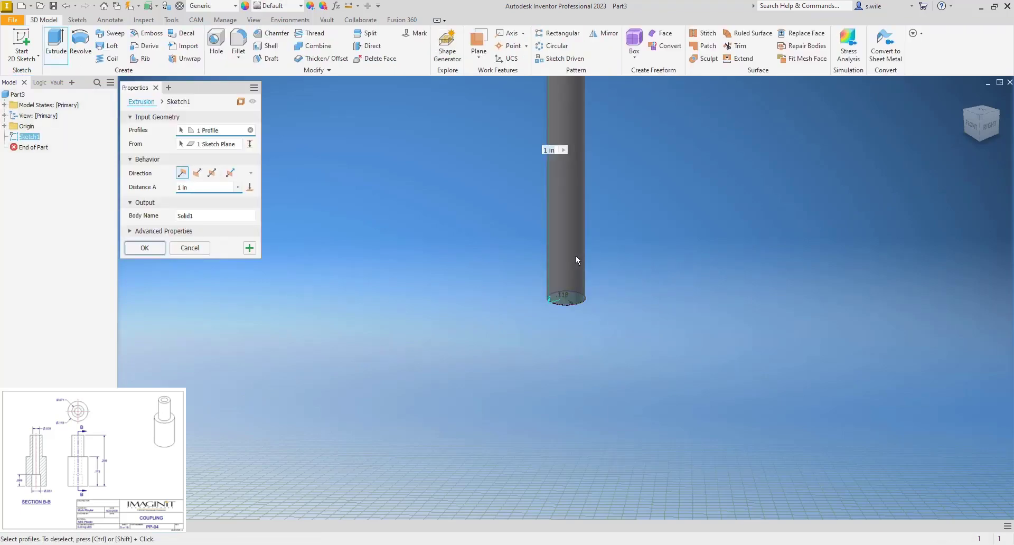
{"action": "type", "text": ".173"}
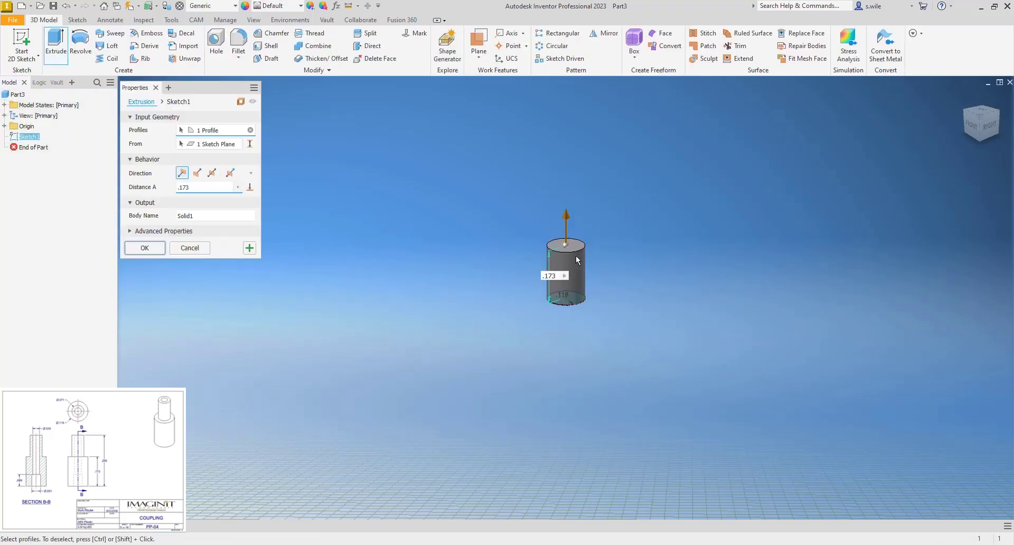
{"action": "key", "text": "Return"}
Sketch a .071 in diameter circle centred on the top face of the base cylinder
{"action": "key", "text": "s"}
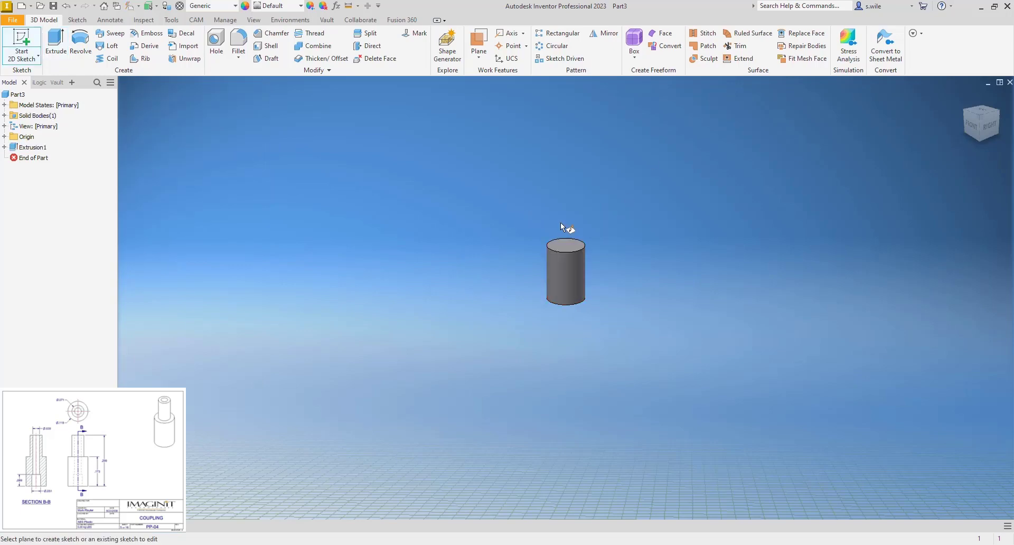
{"action": "left_click", "coordinate": [567, 251]}
{"action": "key", "text": "c"}
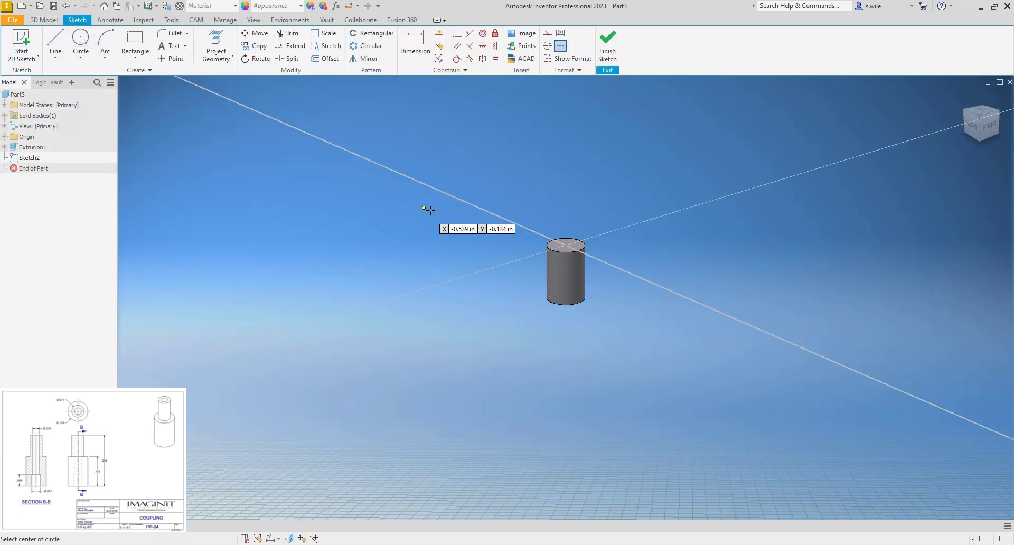
{"action": "left_click", "coordinate": [566, 245]}
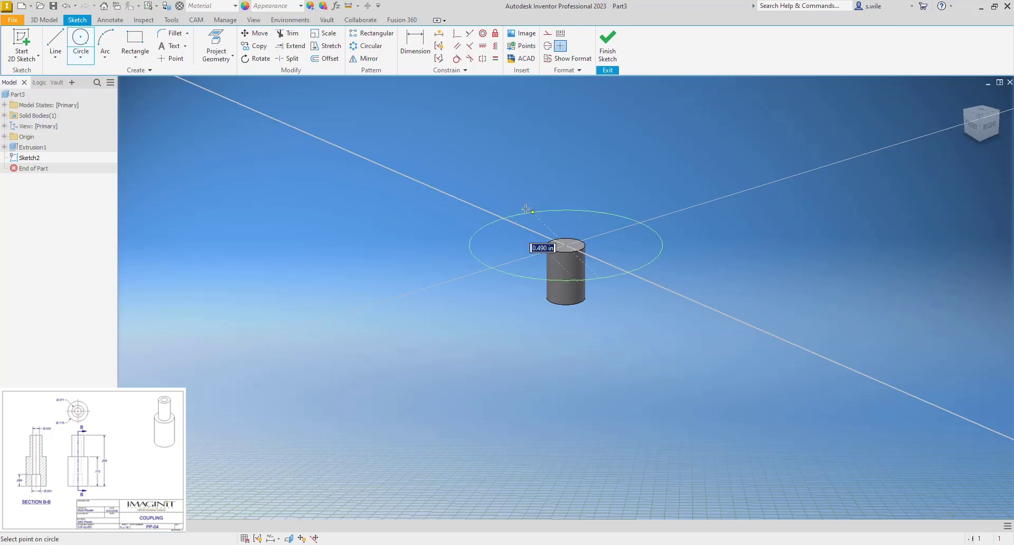
{"action": "type", "text": "."}
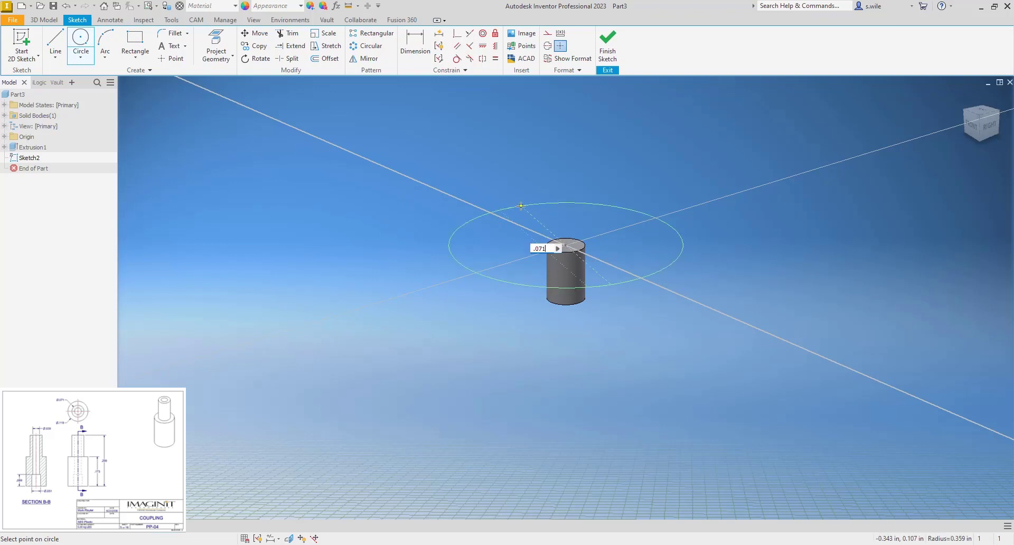
{"action": "type", "text": "071"}
{"action": "key", "text": "Return"}
Extrude the smaller circle upward by .299-.173 in, joined to the base cylinder
{"action": "key", "text": "e"}
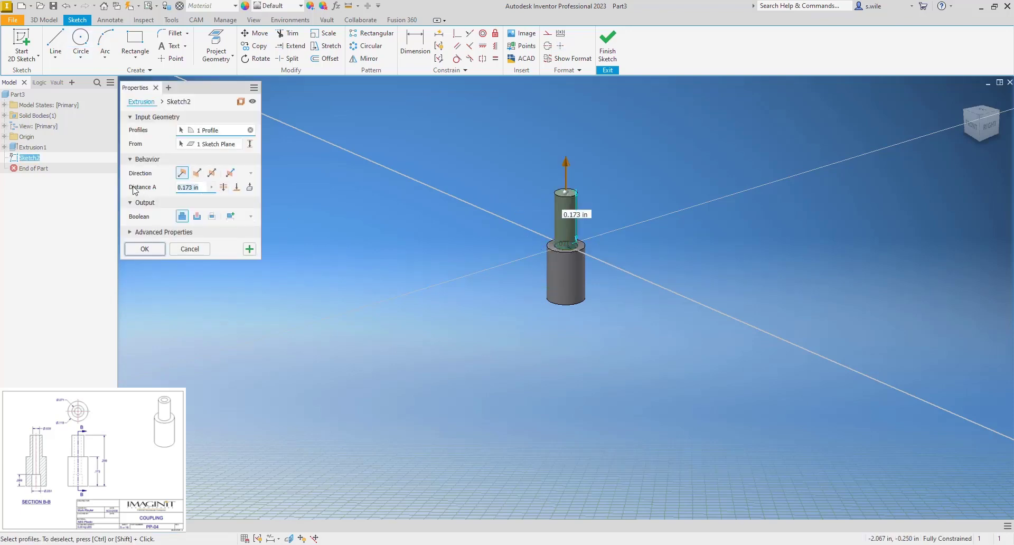
{"action": "type", "text": ".299-.173"}
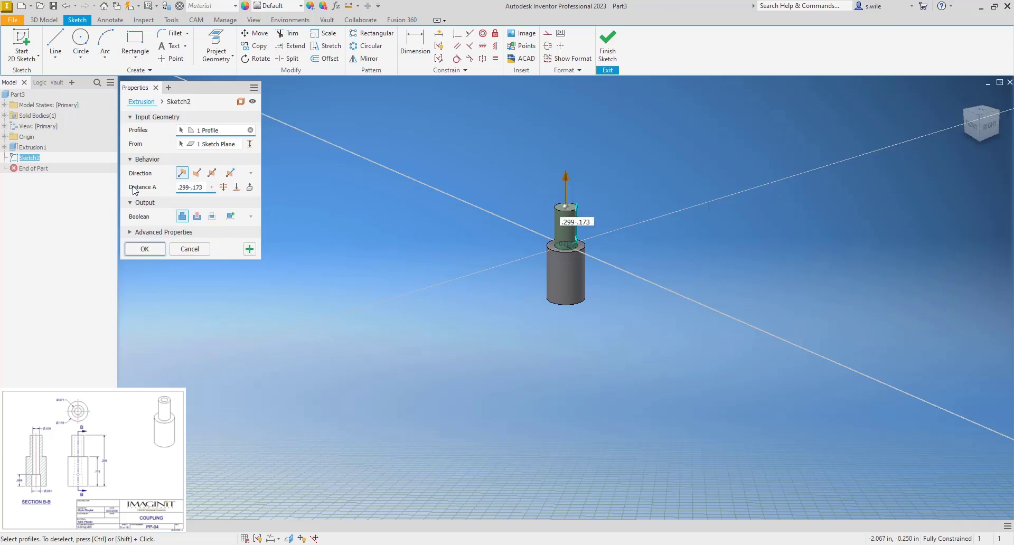
{"action": "key", "text": "Return"}
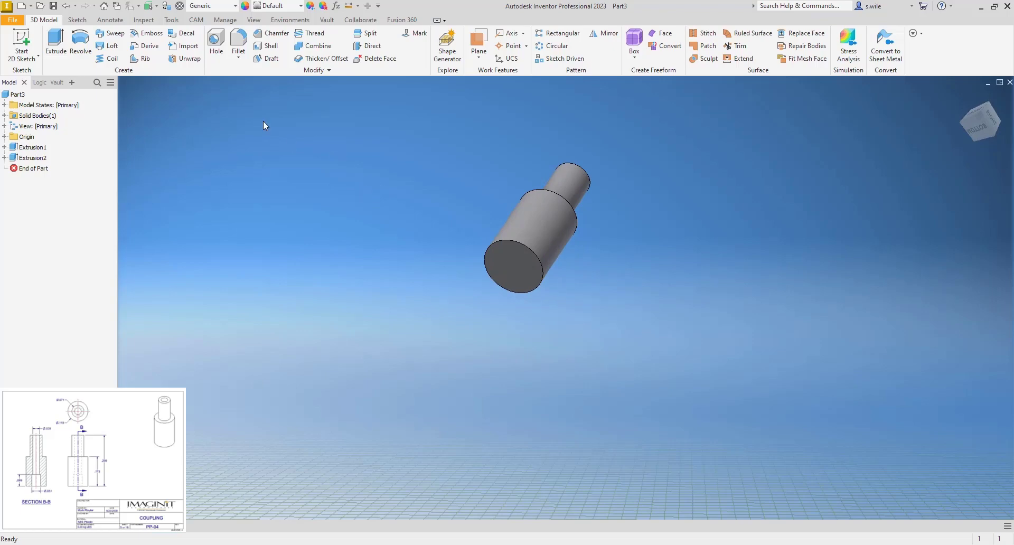
Place a counterbore through hole on the larger cylinder's bottom face, concentric with its circular edge
{"action": "key", "text": "h"}
{"action": "left_click", "coordinate": [510, 265]}
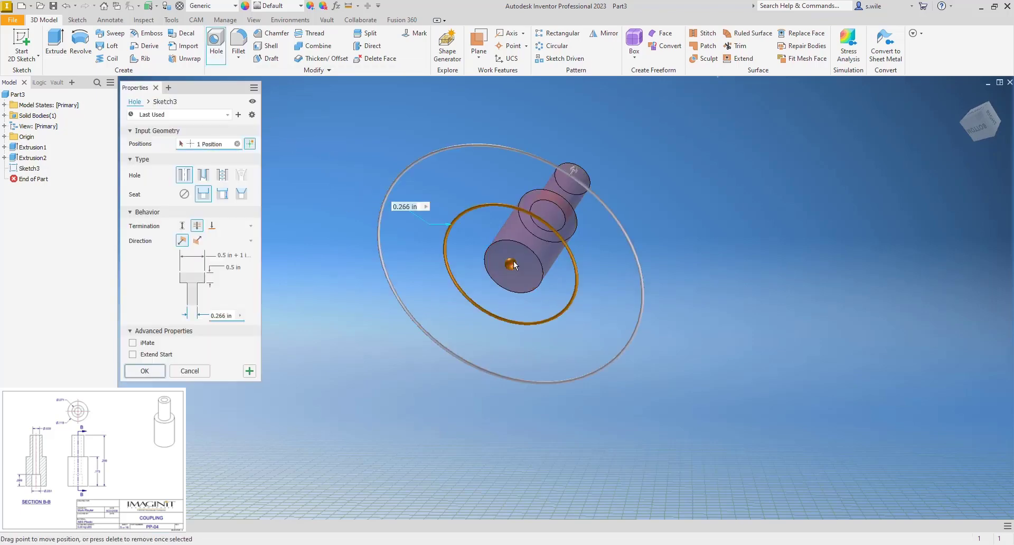
{"action": "left_click", "coordinate": [524, 243]}
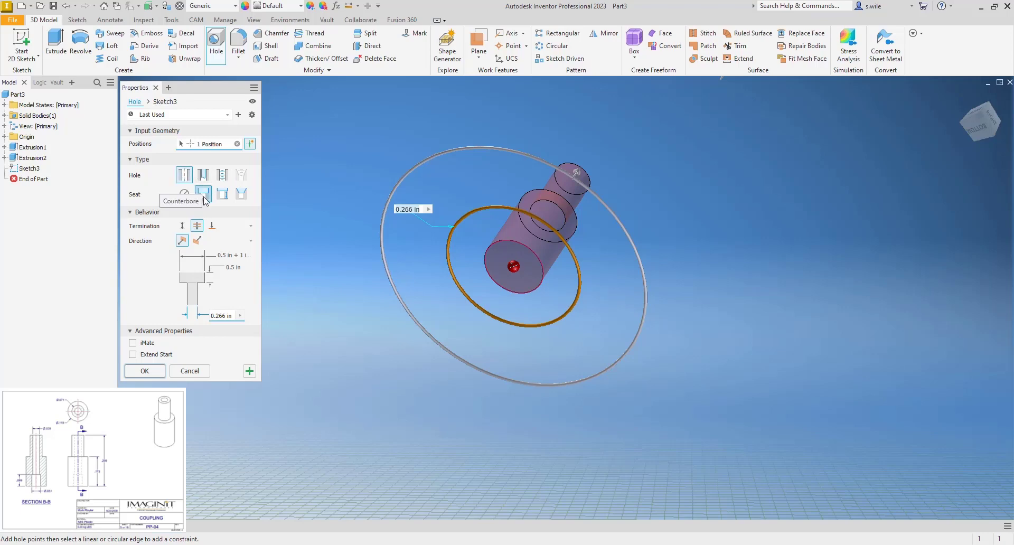
Size the hole with a .051 in counterbore diameter, .069 in counterbore depth and .039 in hole diameter, and create it
{"action": "left_click", "coordinate": [234, 254]}
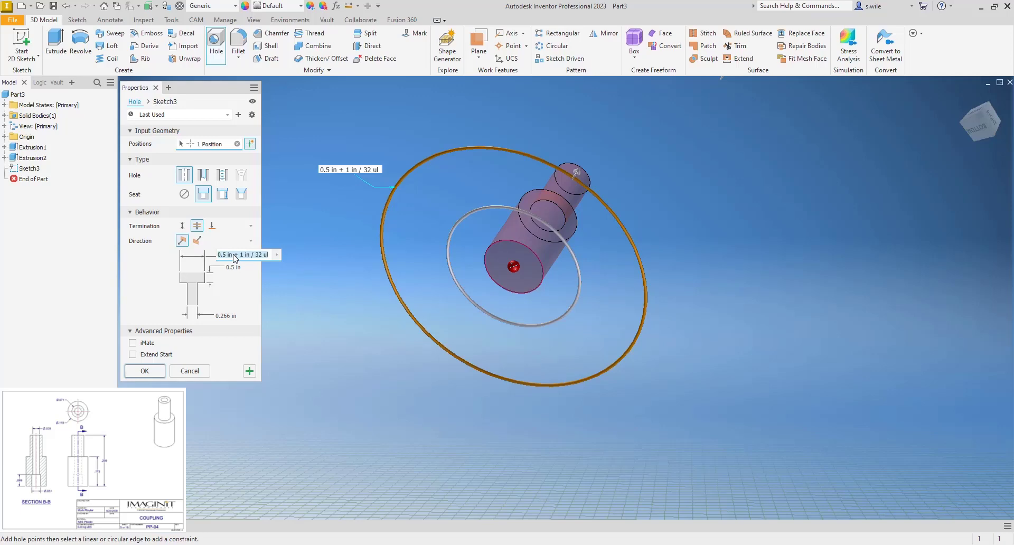
{"action": "type", "text": ".051"}
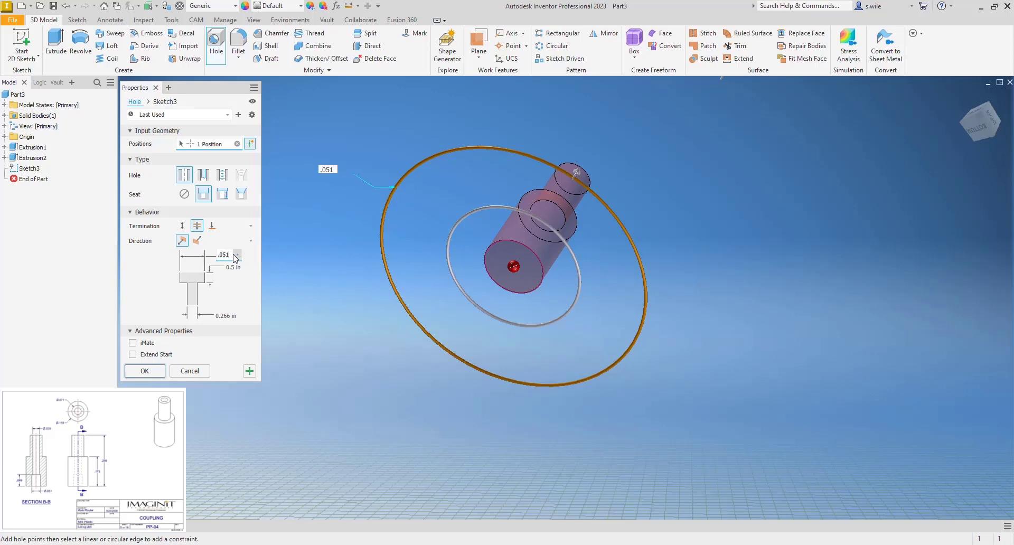
{"action": "left_click", "coordinate": [220, 315]}
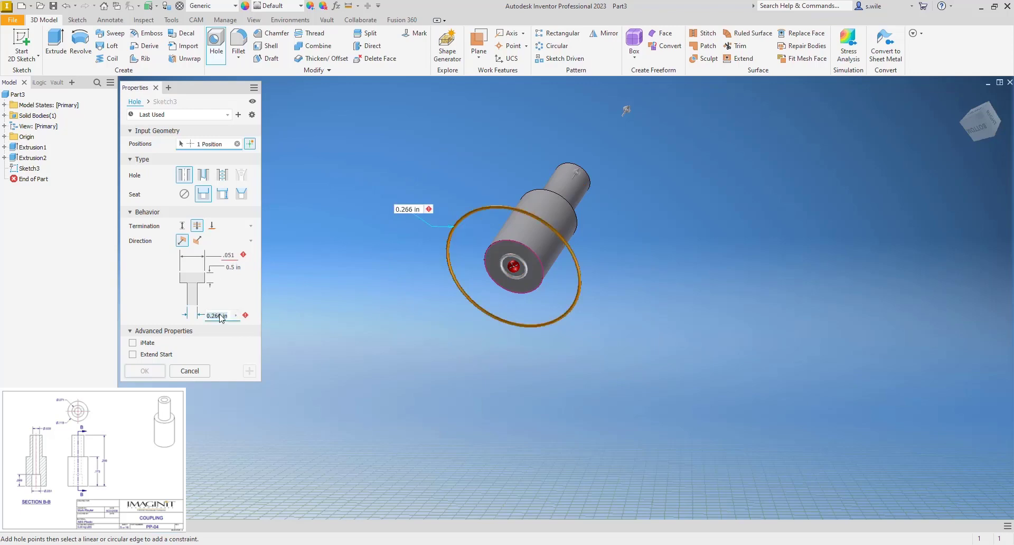
{"action": "type", "text": ".039"}
{"action": "left_click", "coordinate": [236, 267]}
{"action": "left_click_drag", "start_coordinate": [238, 270], "coordinate": [204, 269]}
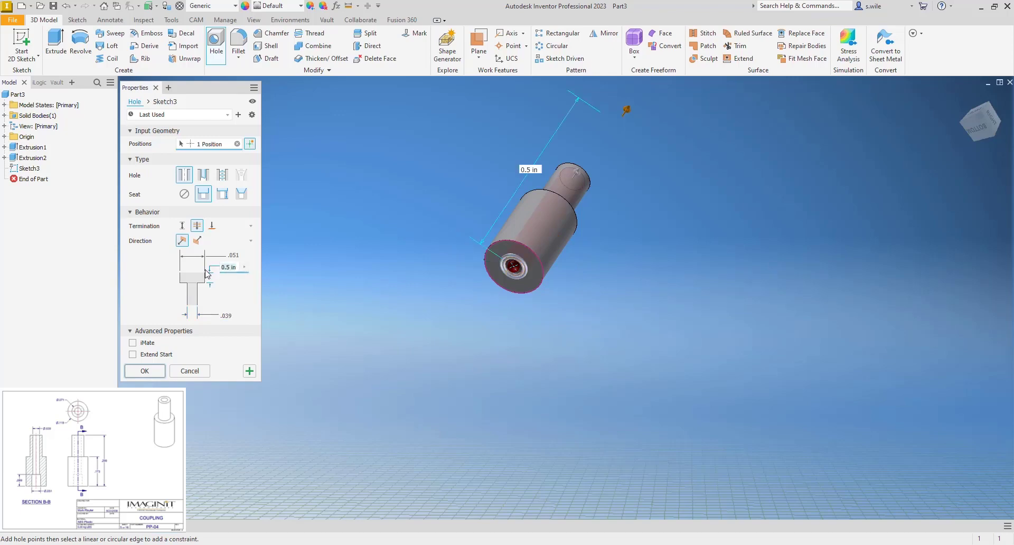
{"action": "type", "text": ".069"}
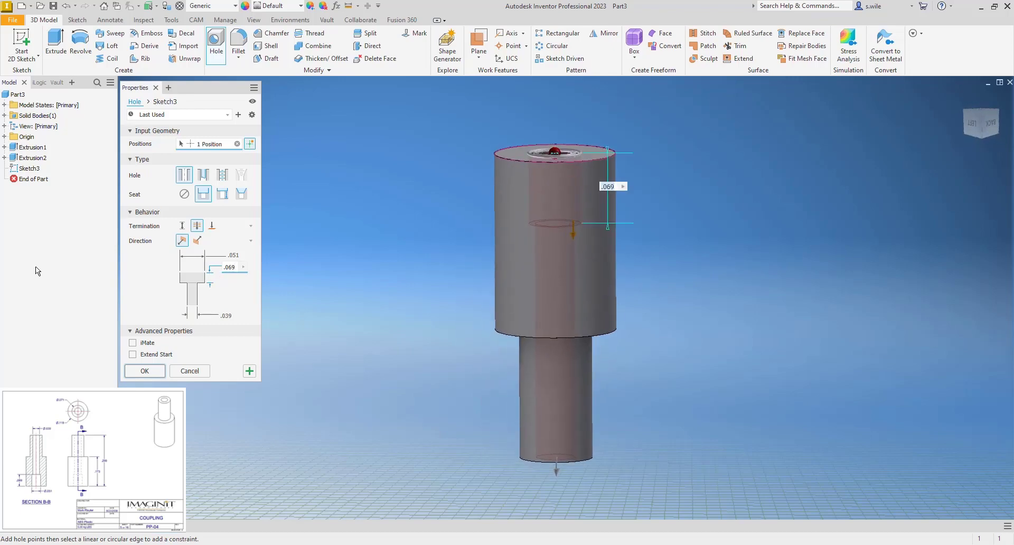
{"action": "left_click", "coordinate": [145, 371]}
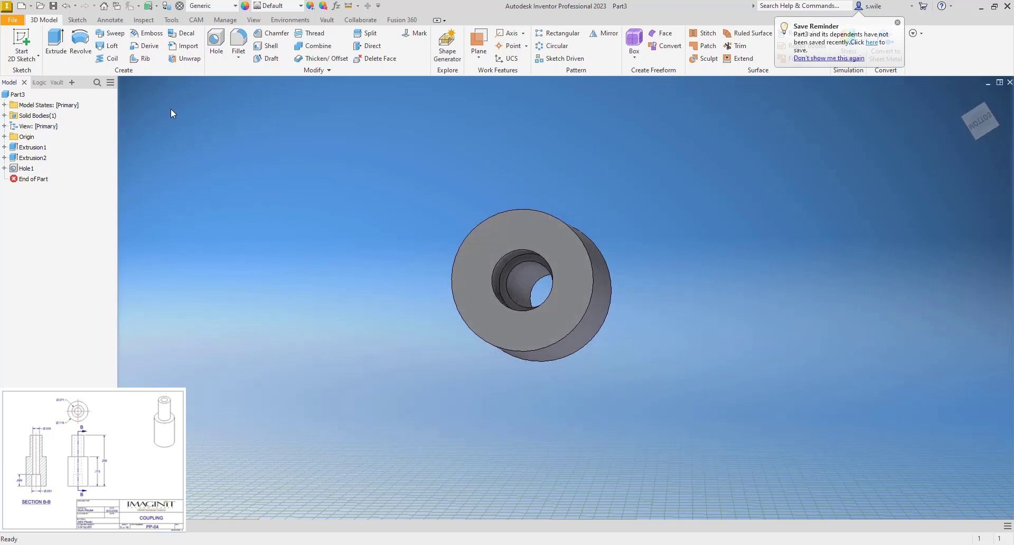
Assign the material ABS Plastic to the coupling
{"action": "left_click", "coordinate": [217, 6]}
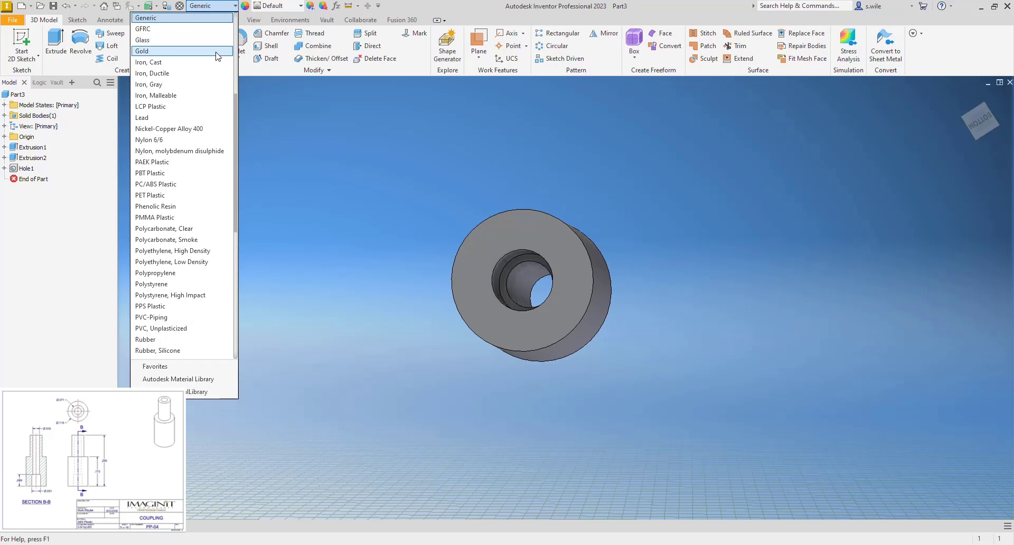
{"action": "scroll", "coordinate": [216, 57], "scroll_direction": "up", "scroll_amount": 6}
{"action": "left_click", "coordinate": [203, 18]}
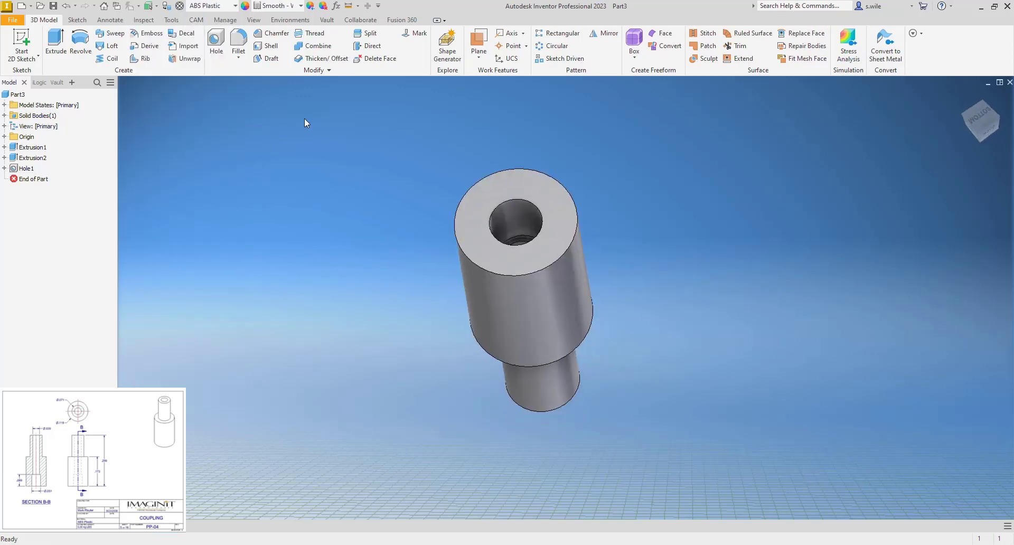
Enter COUPLING as the description in the part's iProperties
{"action": "right_click", "coordinate": [25, 96]}
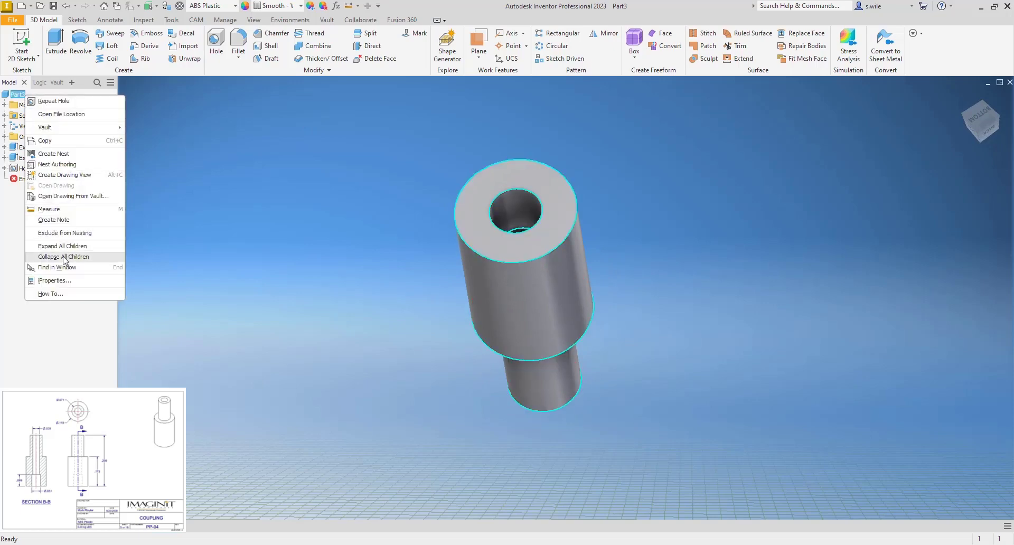
{"action": "left_click", "coordinate": [64, 284]}
{"action": "left_click", "coordinate": [191, 114]}
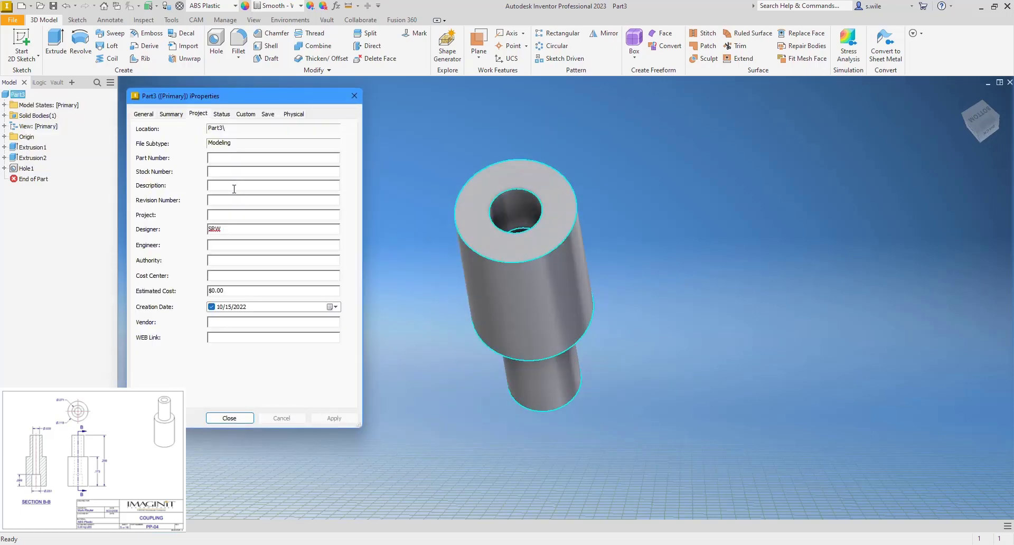
{"action": "left_click", "coordinate": [234, 186]}
{"action": "type", "text": "COUPLING"}
{"action": "left_click", "coordinate": [227, 417]}
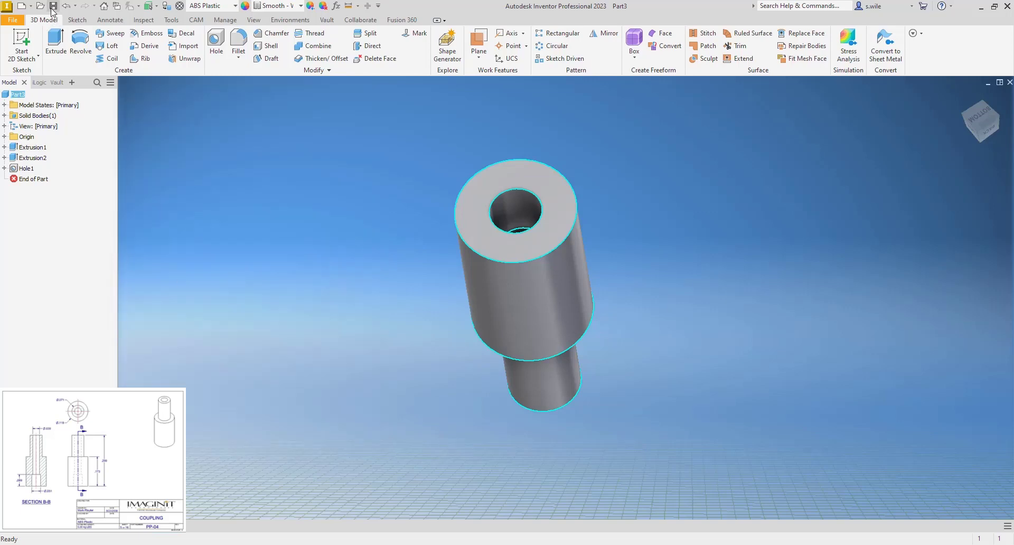
Save the coupling part as PP-04 in the Mechanical Pencil folder
{"action": "key", "text": "ctrl+s"}
{"action": "type", "text": "P"}
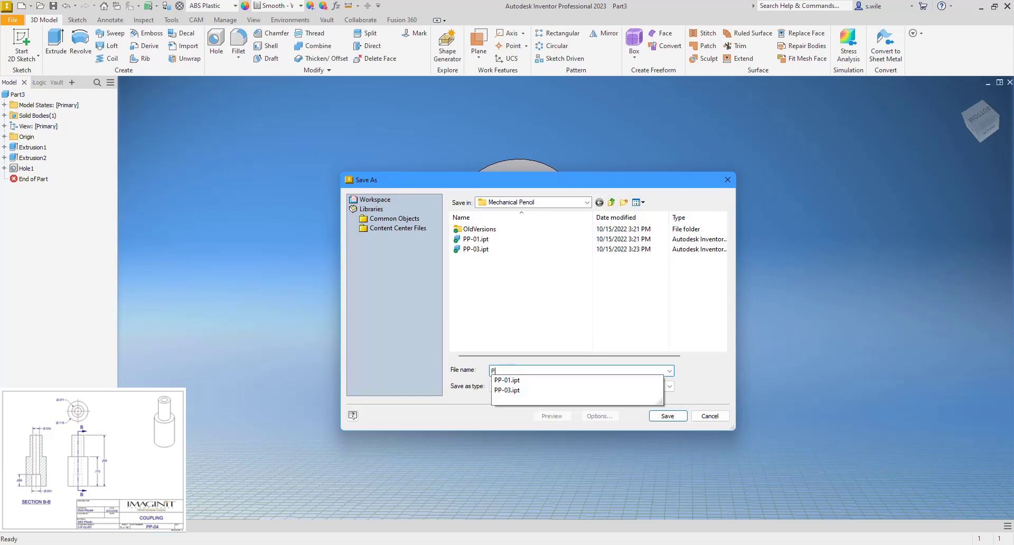
{"action": "type", "text": "P-04"}
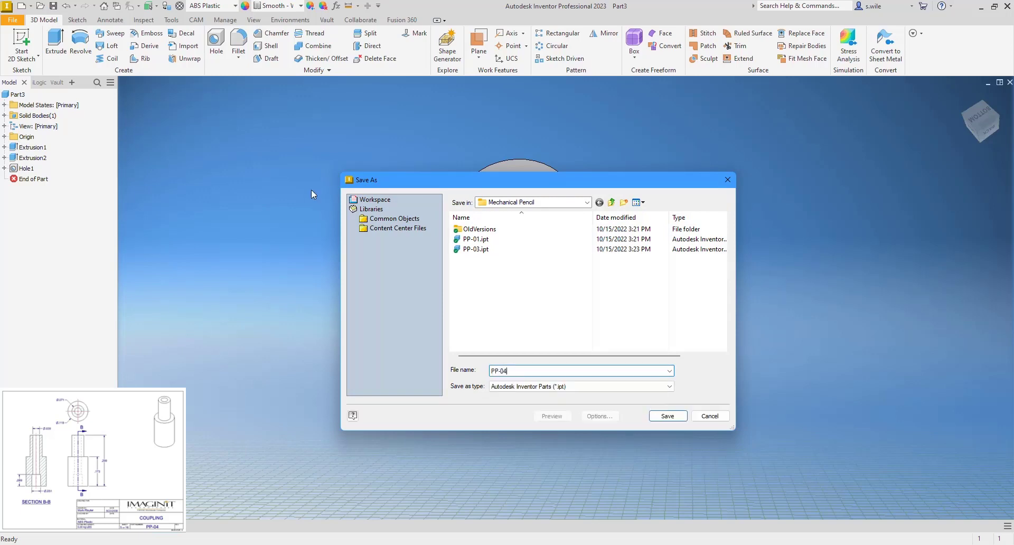
{"action": "key", "text": "Return"}
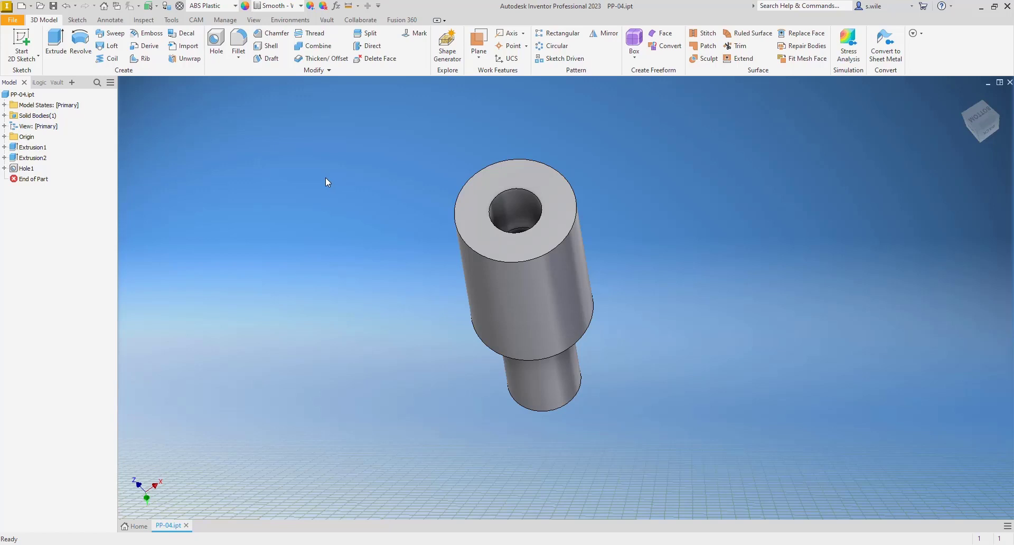
Start a new part for the sleeve and sketch a .335 in diameter circle centred on the origin of the XZ plane
{"action": "left_click", "coordinate": [30, 6]}
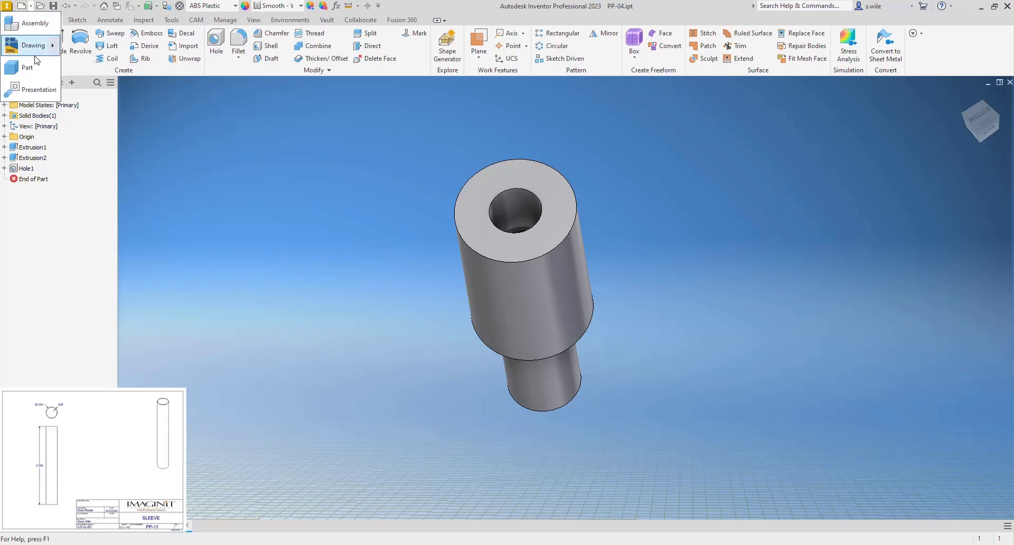
{"action": "left_click", "coordinate": [36, 62]}
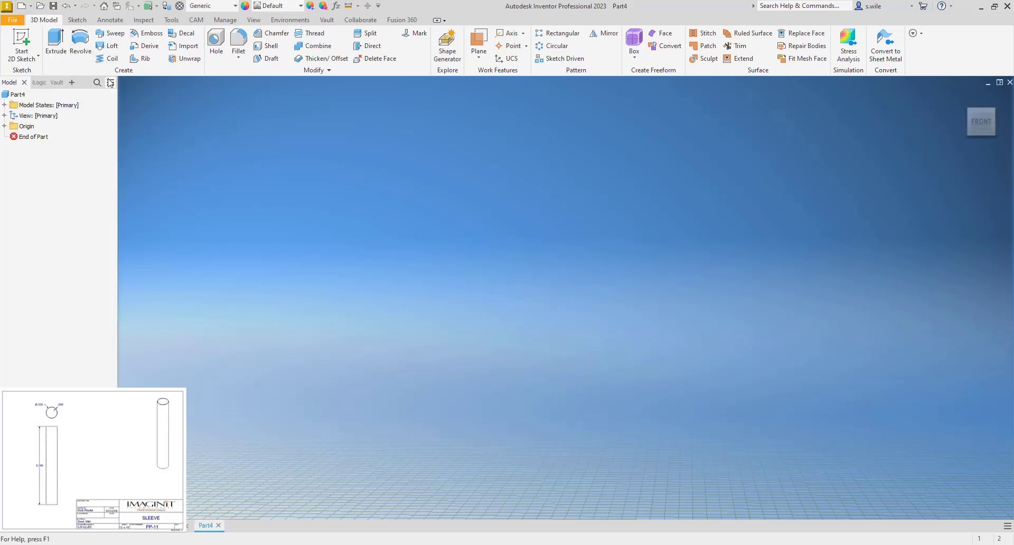
{"action": "left_click", "coordinate": [22, 38]}
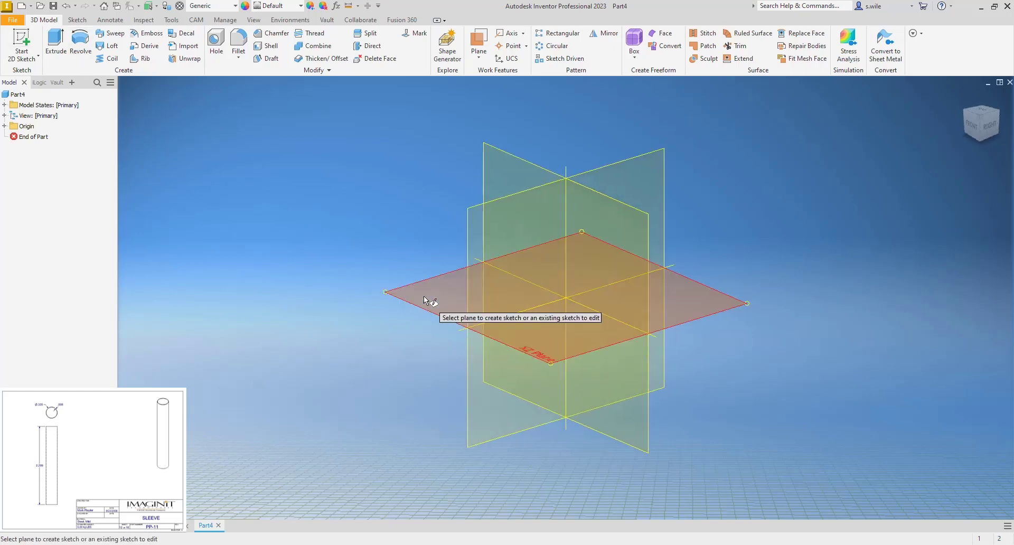
{"action": "left_click", "coordinate": [426, 300]}
{"action": "key", "text": "c"}
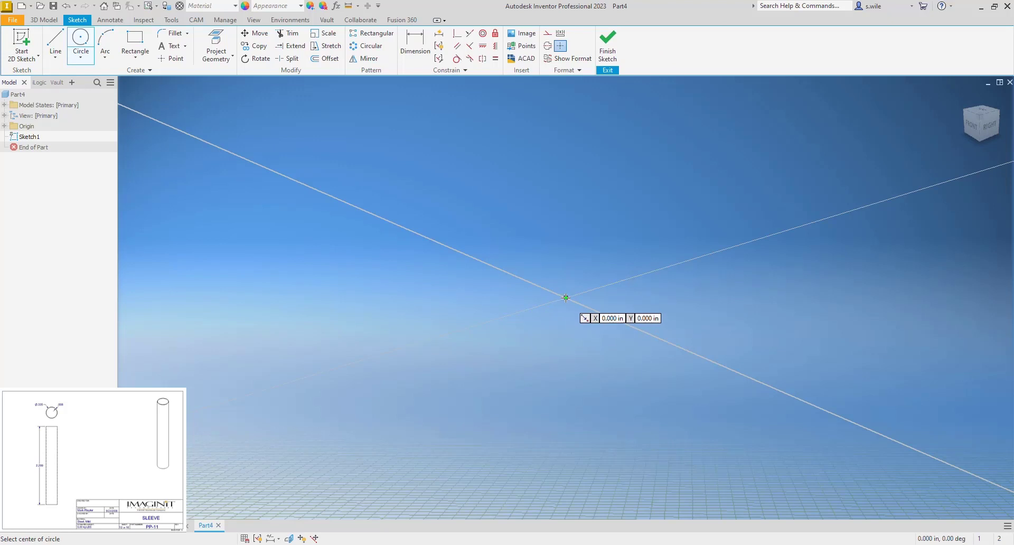
{"action": "left_click", "coordinate": [564, 298]}
{"action": "type", "text": ".0"}
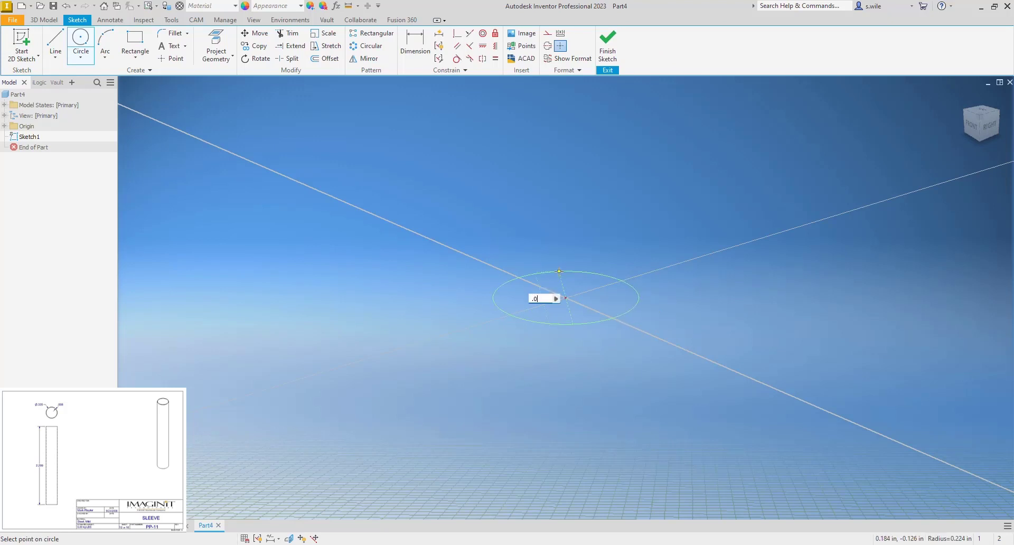
{"action": "type", "text": "35"}
{"action": "key", "text": "Return"}
Extrude the sleeve's circular profile 2.29 in upward from the sketch plane
{"action": "type", "text": "e"}
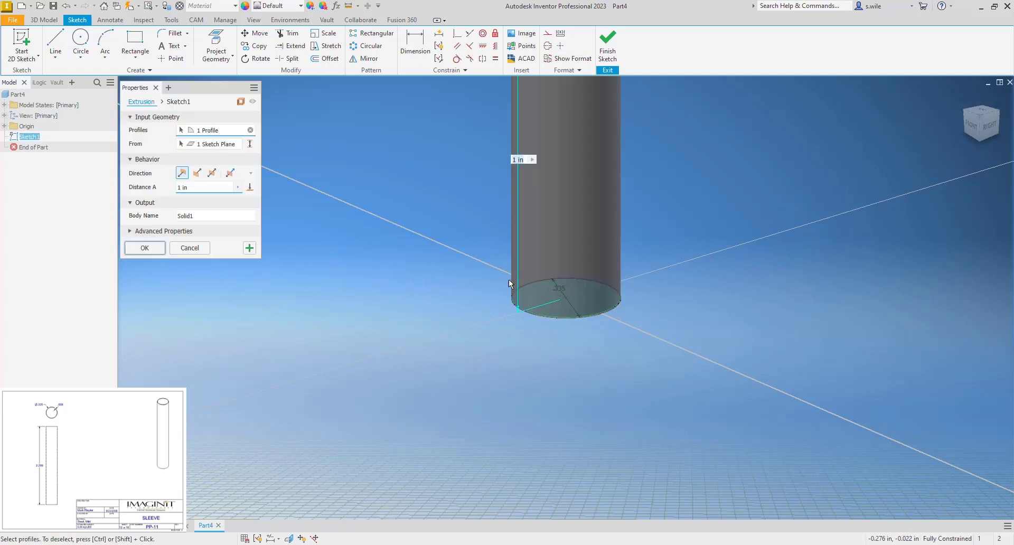
{"action": "type", "text": "2."}
{"action": "type", "text": "25"}
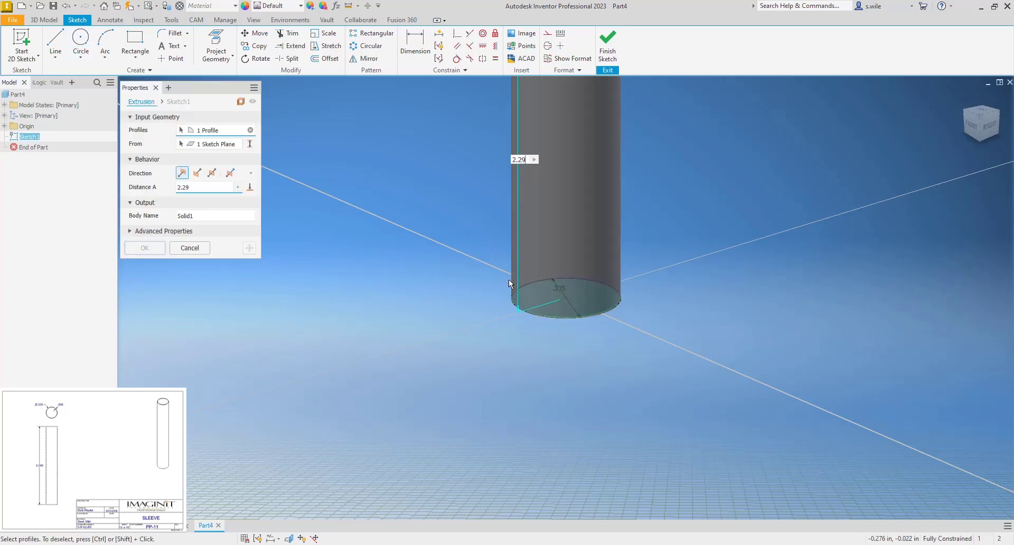
{"action": "key", "text": "Return"}
{"action": "key", "text": "F6"}
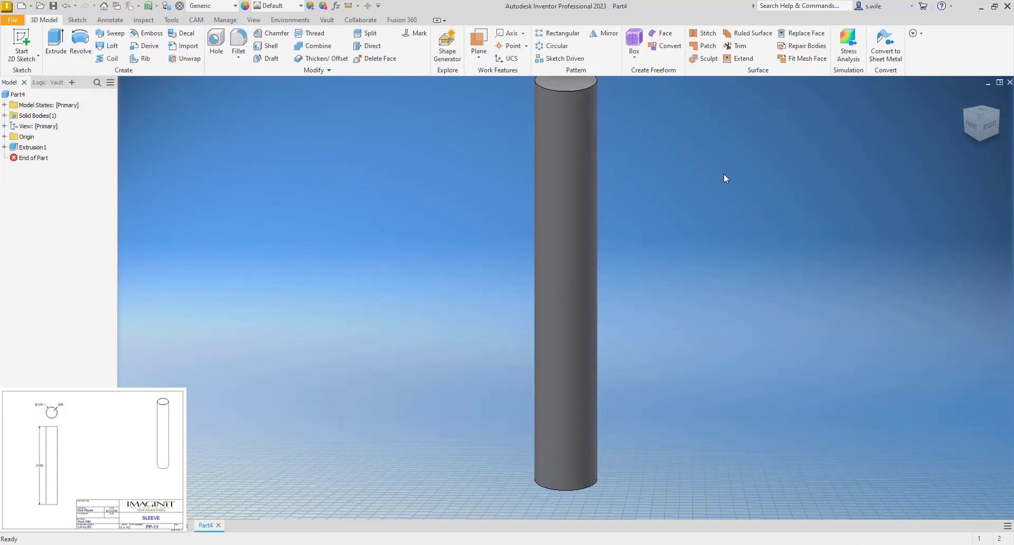
Shell the cylinder to a .008 in wall thickness, removing both circular end faces
{"action": "left_click", "coordinate": [269, 46]}
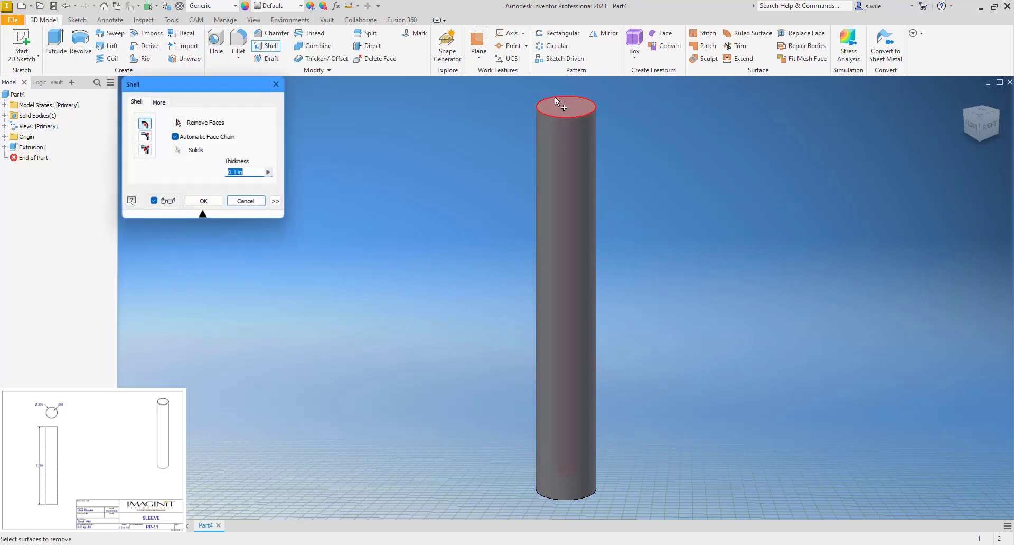
{"action": "left_click", "coordinate": [555, 101]}
{"action": "scroll", "coordinate": [417, 275], "scroll_direction": "down", "scroll_amount": 2}
{"action": "middle_click_drag", "start_coordinate": [406, 298], "coordinate": [540, 393], "text": "shift"}
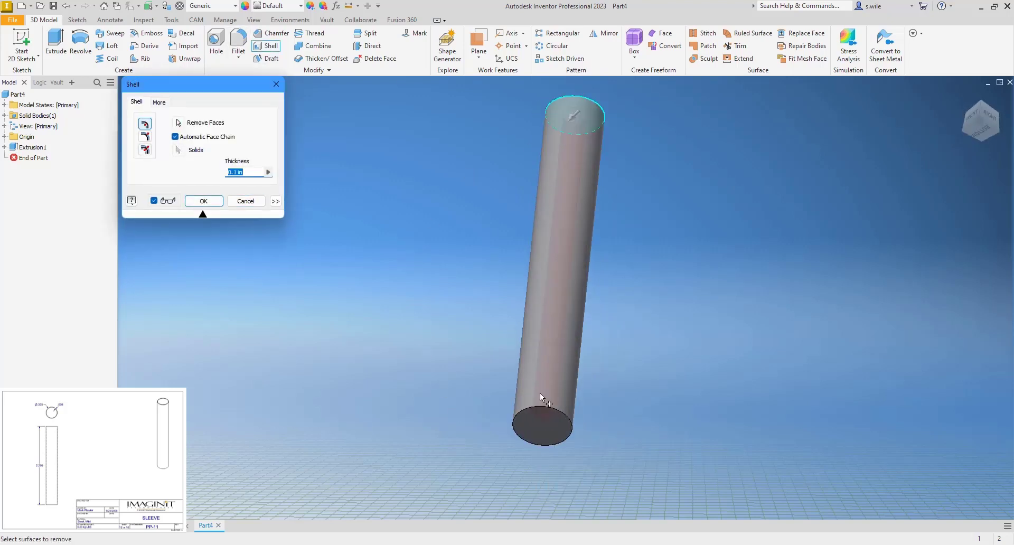
{"action": "left_click", "coordinate": [550, 425]}
{"action": "type", "text": ".008"}
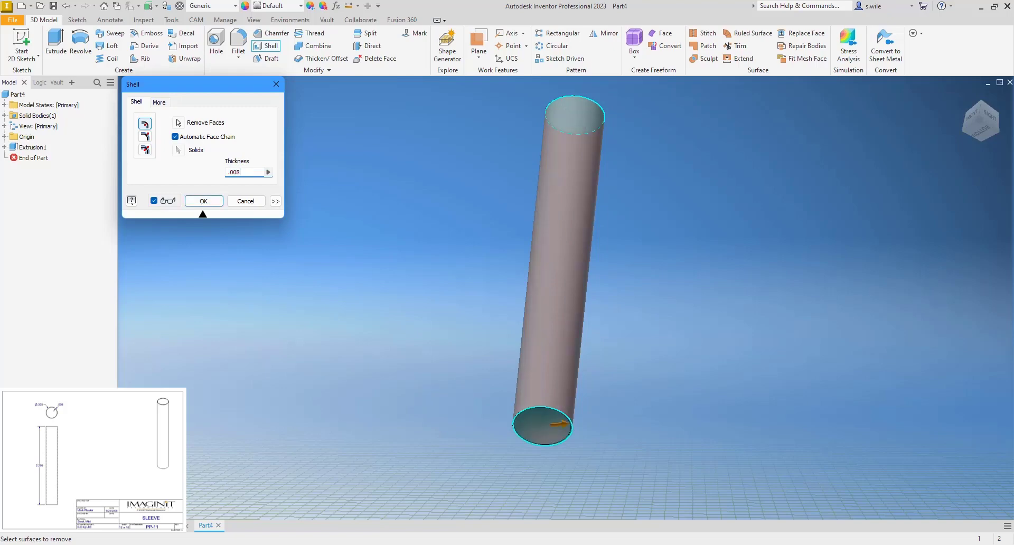
{"action": "key", "text": "Return"}
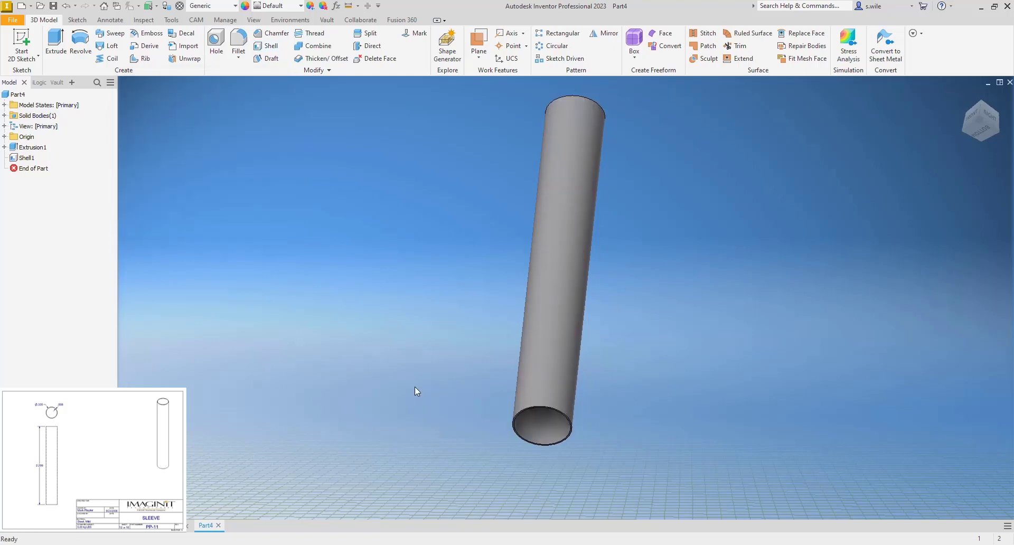
Assign the material Steel, Mild to the sleeve
{"action": "left_click", "coordinate": [214, 6]}
{"action": "scroll", "coordinate": [193, 158], "scroll_direction": "down", "scroll_amount": 7}
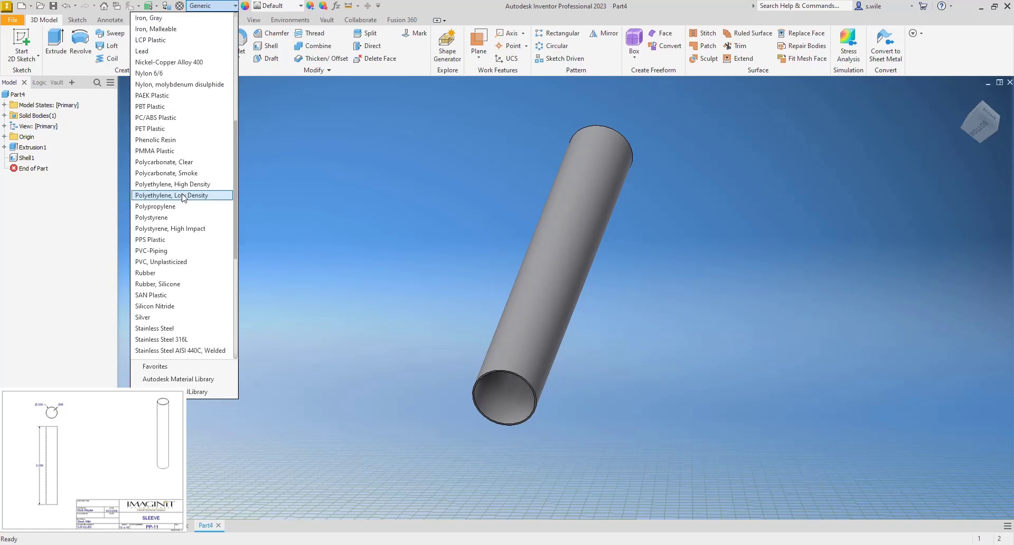
{"action": "left_click", "coordinate": [189, 286]}
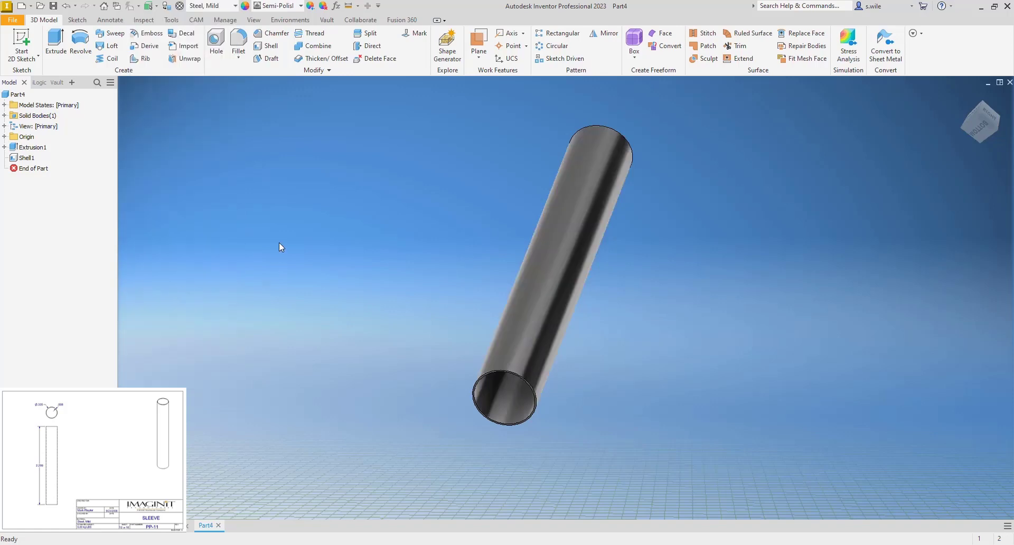
Enter SLEEVE as the description in the part's iProperties
{"action": "right_click", "coordinate": [19, 95]}
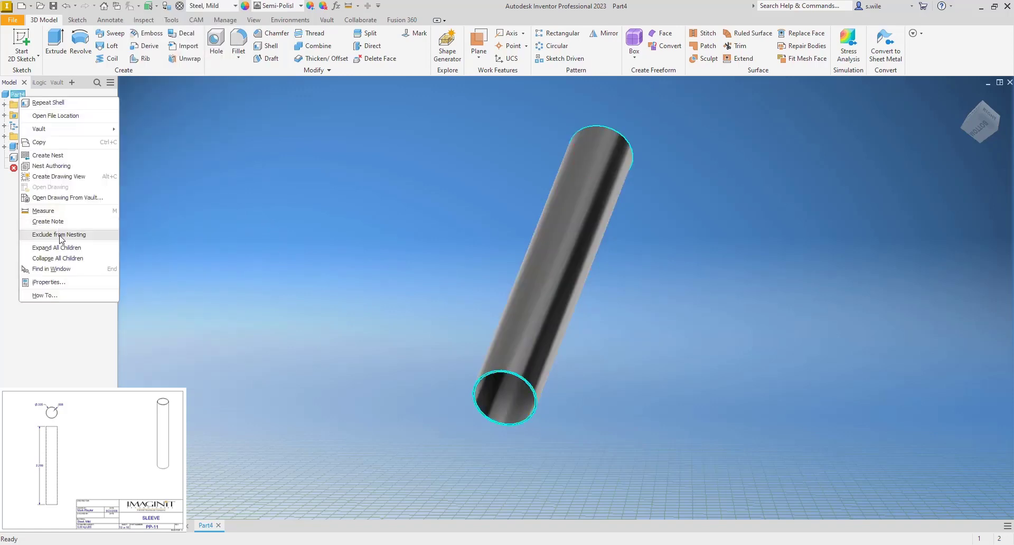
{"action": "left_click", "coordinate": [47, 282]}
{"action": "left_click", "coordinate": [198, 115]}
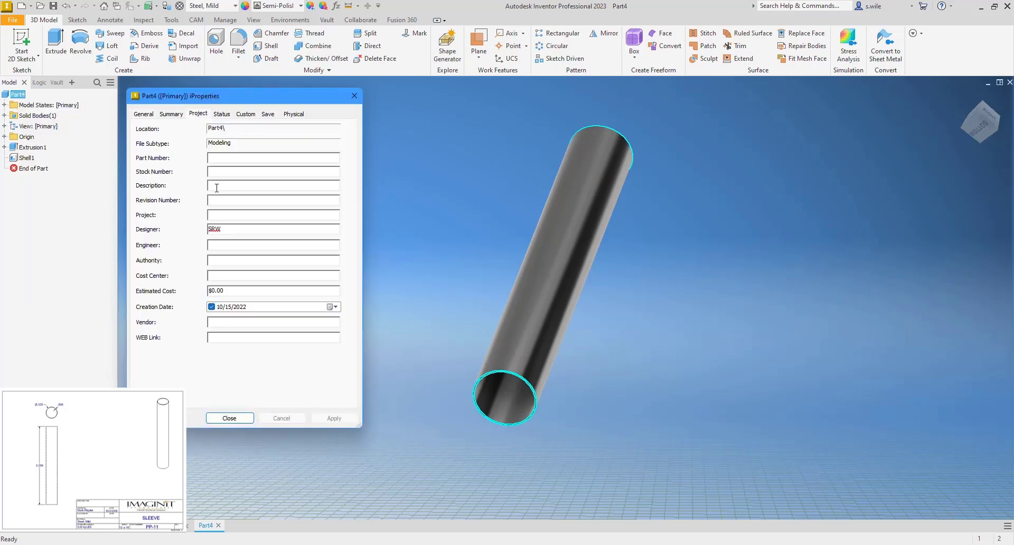
{"action": "left_click", "coordinate": [230, 186]}
{"action": "type", "text": "SLEEVE"}
{"action": "left_click", "coordinate": [229, 418]}
Save the sleeve as PP-11 in the Mechanical Pencil folder and close the open part files
{"action": "key", "text": "ctrl+s"}
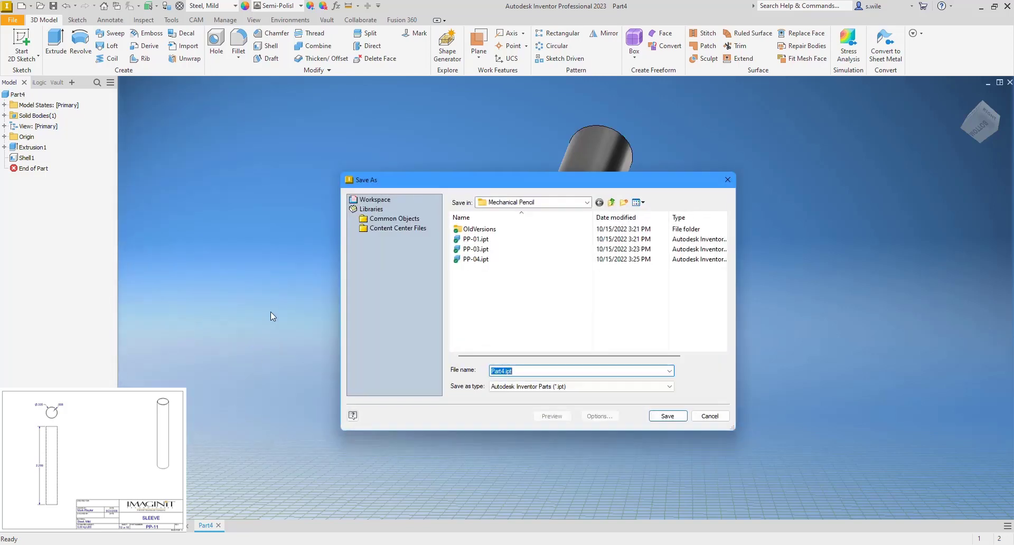
{"action": "type", "text": "PP-"}
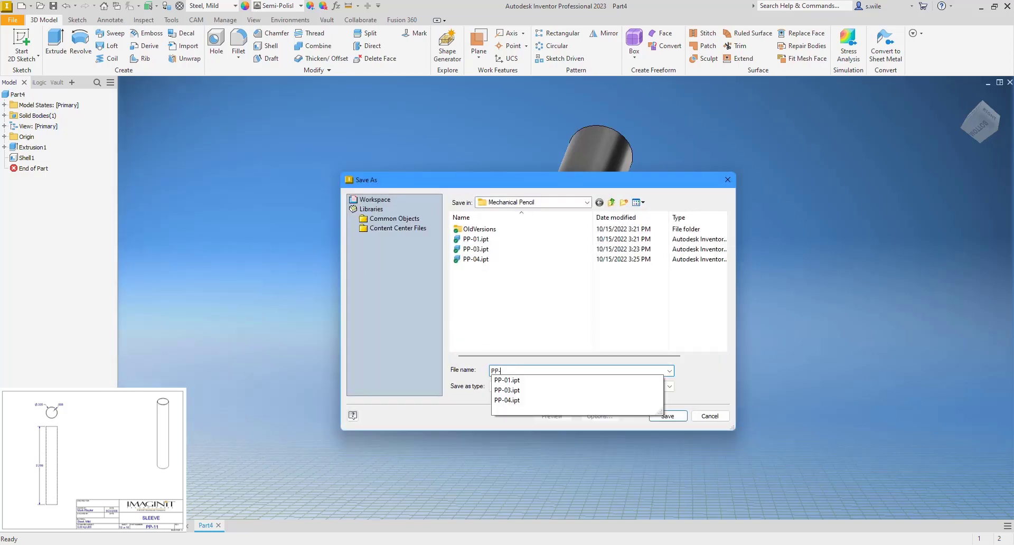
{"action": "type", "text": "11"}
{"action": "key", "text": "Return"}
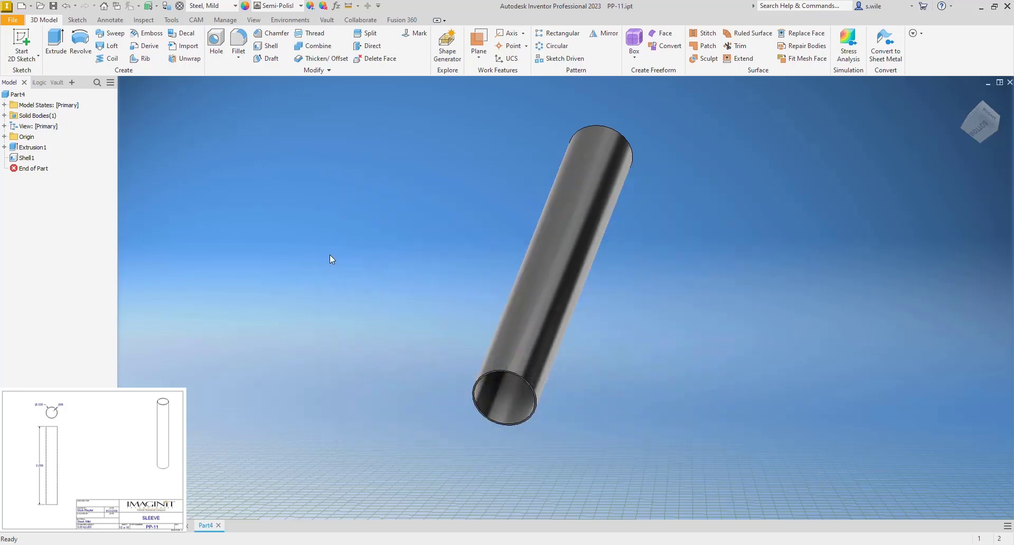
{"action": "left_click", "coordinate": [197, 527]}
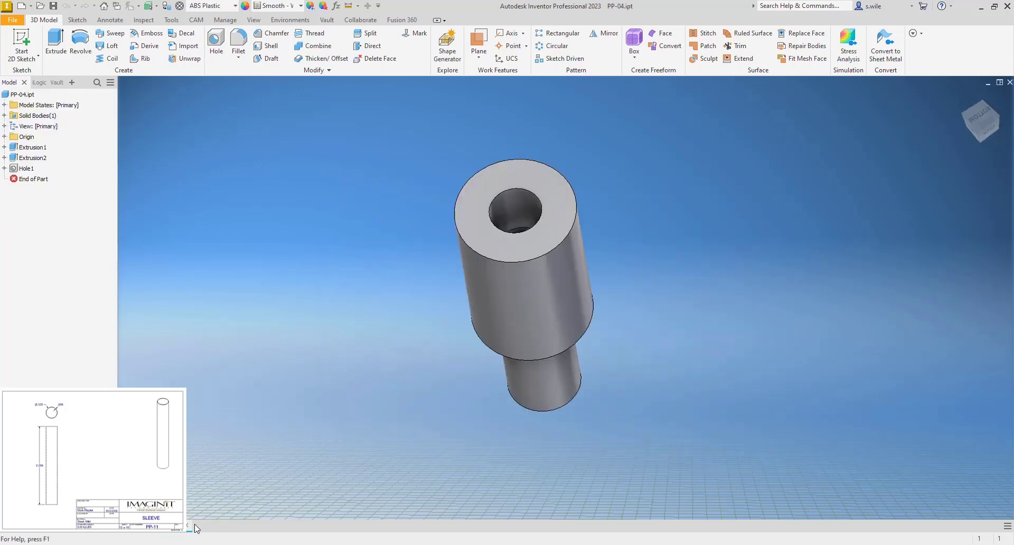
{"action": "left_click", "coordinate": [191, 524]}
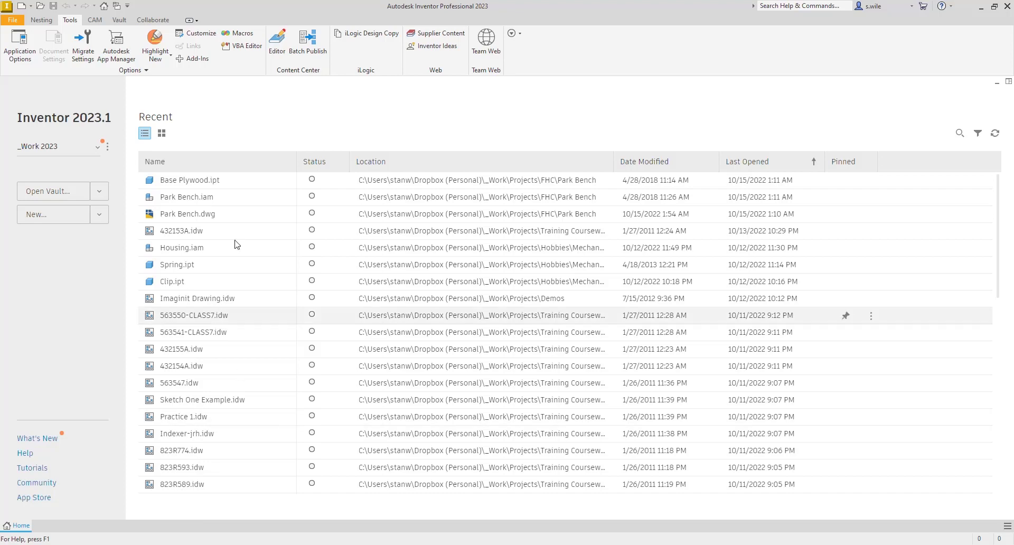
Start a new part for the eraser and sketch a .157 in diameter circle centred on the origin of the XZ plane
{"action": "left_click", "coordinate": [30, 6]}
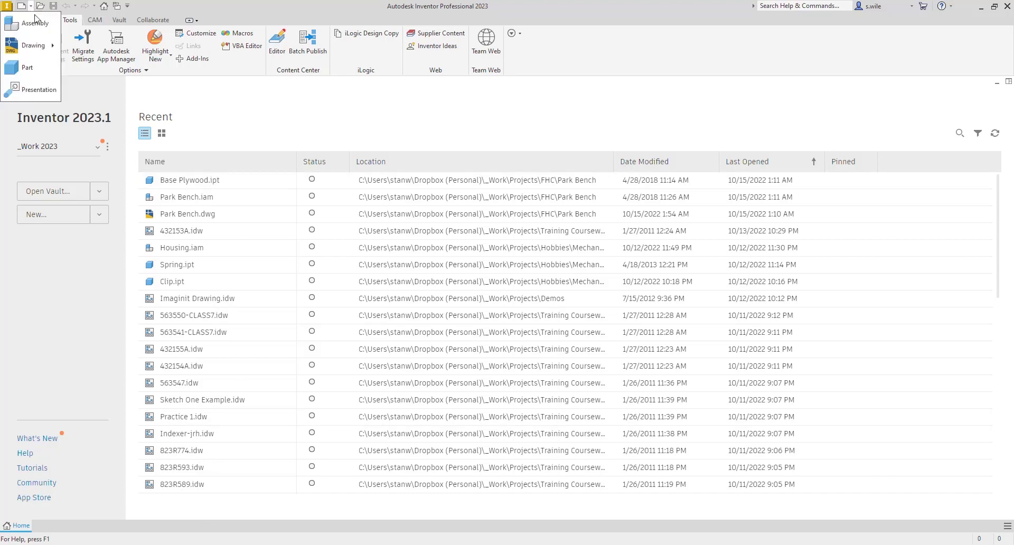
{"action": "left_click", "coordinate": [27, 22]}
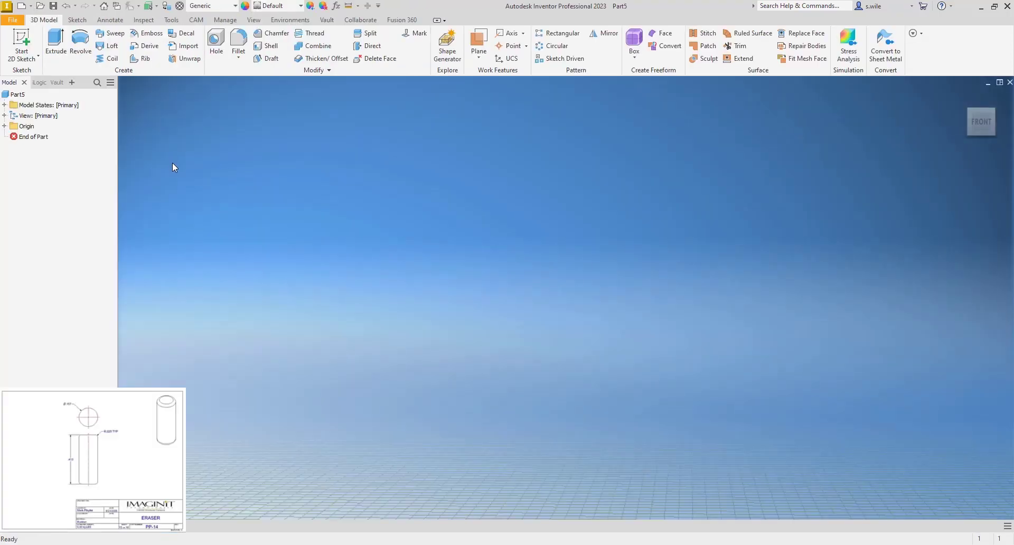
{"action": "left_click", "coordinate": [21, 44]}
{"action": "left_click", "coordinate": [404, 289]}
{"action": "key", "text": "c"}
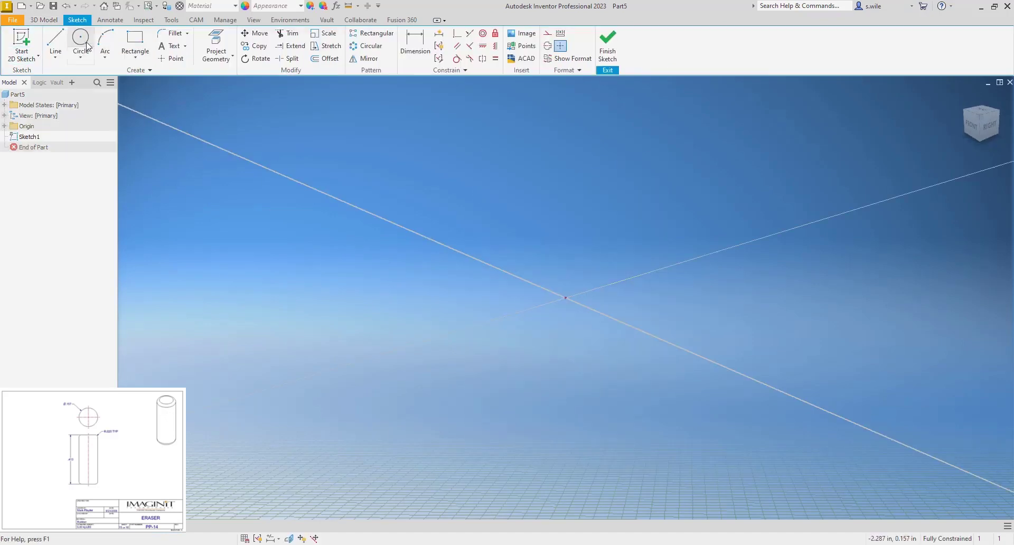
{"action": "left_click", "coordinate": [565, 297]}
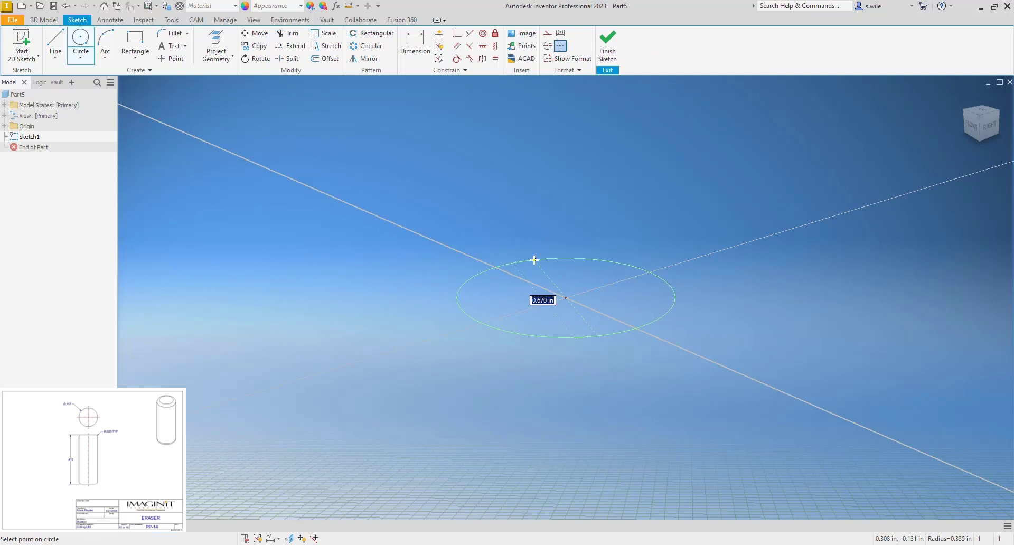
{"action": "type", "text": ".157"}
{"action": "key", "text": "Return"}
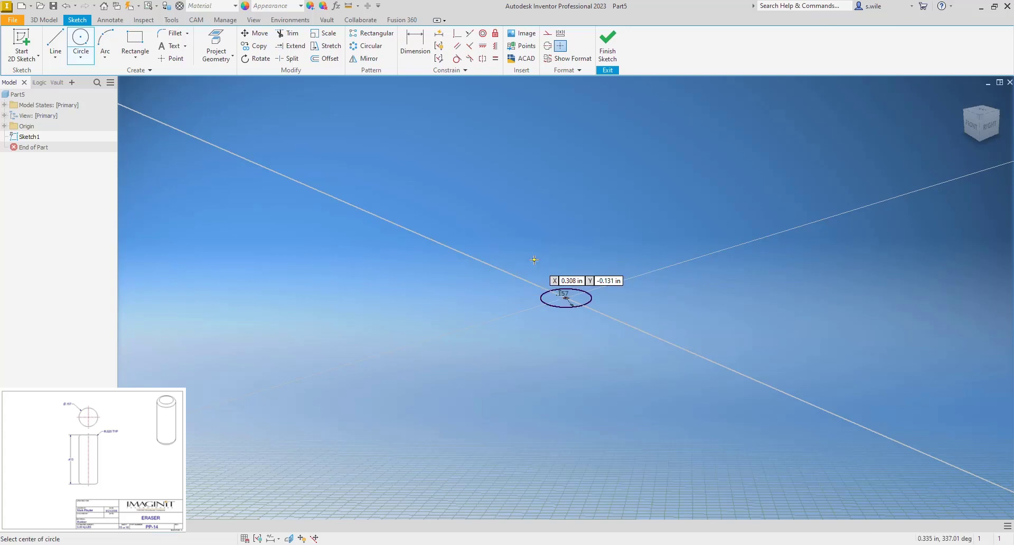
Extrude the eraser's circular profile .413 in upward from the sketch plane
{"action": "key", "text": "e"}
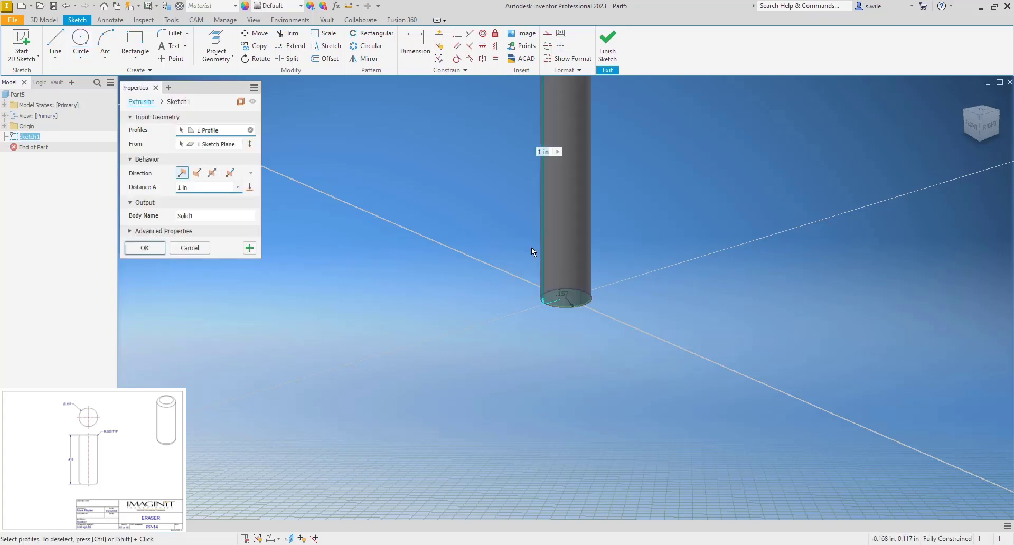
{"action": "type", "text": ".413"}
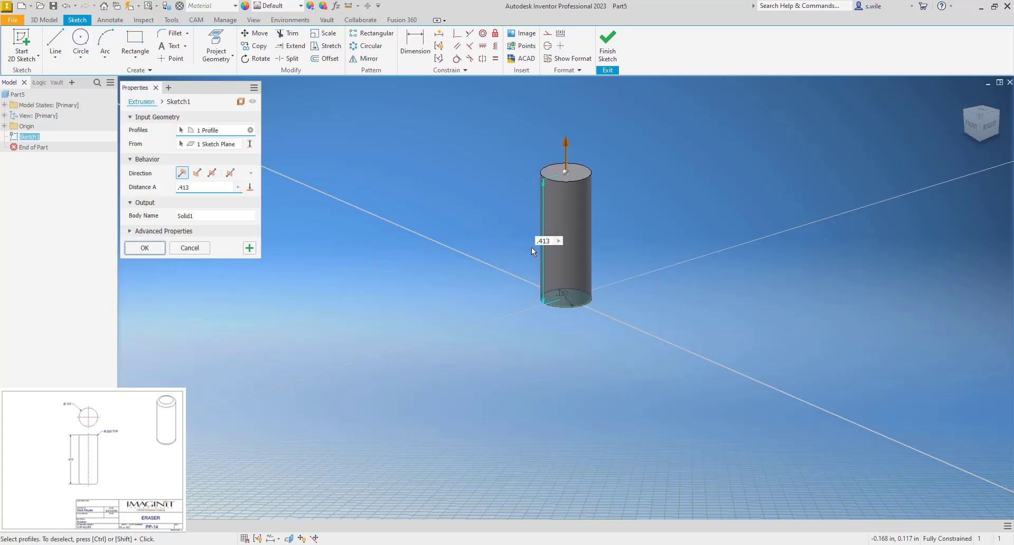
{"action": "key", "text": "Return"}
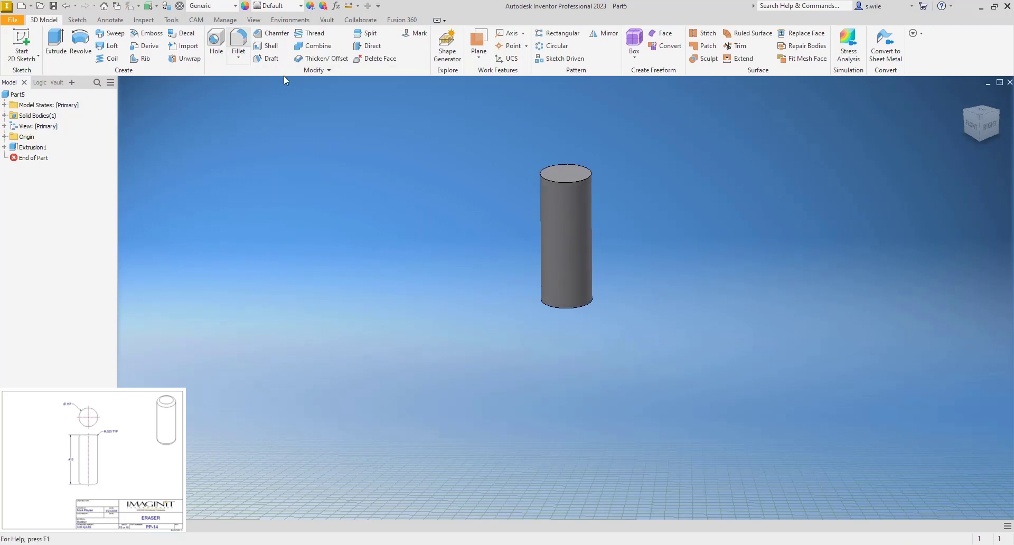
Fillet both circular end edges of the eraser with the radius called out on its drawing
{"action": "key", "text": "f"}
{"action": "left_click", "coordinate": [551, 179]}
{"action": "left_click", "coordinate": [550, 308]}
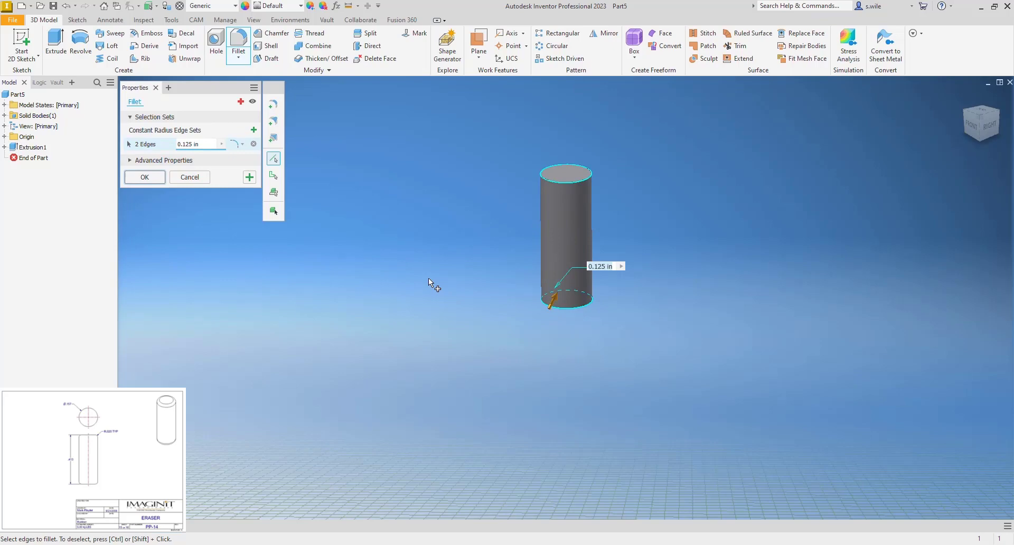
{"action": "key", "text": "Return"}
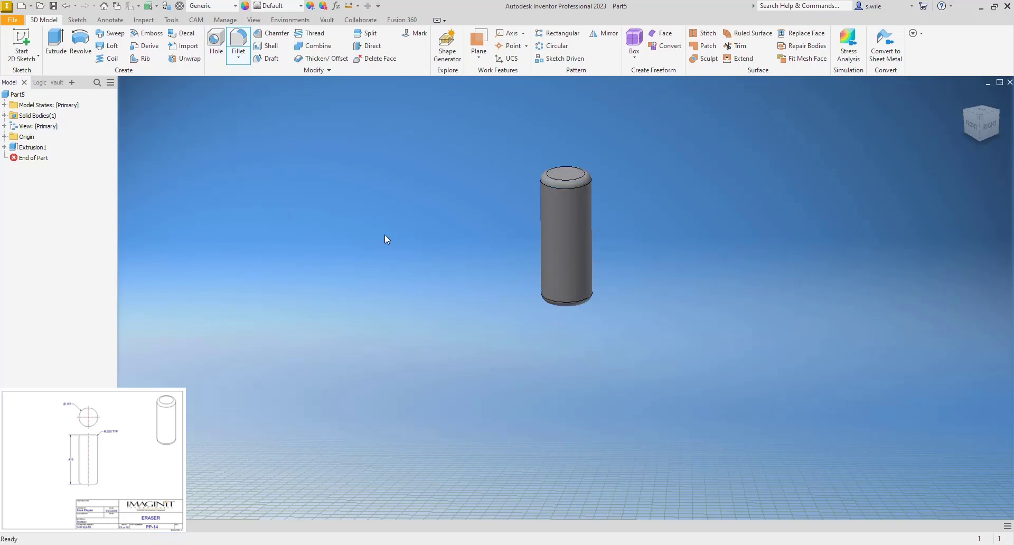
Assign the Rubber material to the eraser and override its appearance with Pink
{"action": "left_click", "coordinate": [235, 6]}
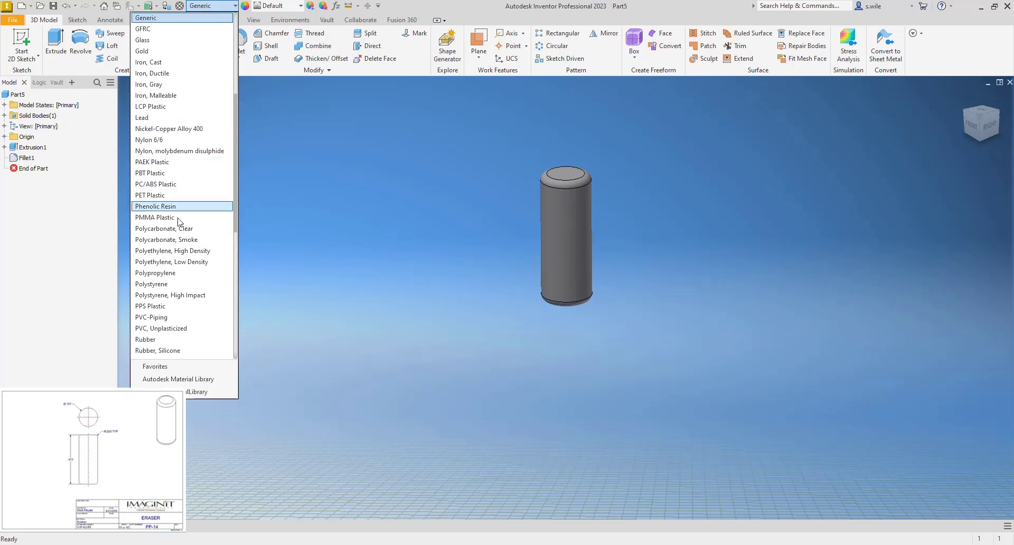
{"action": "left_click", "coordinate": [159, 339]}
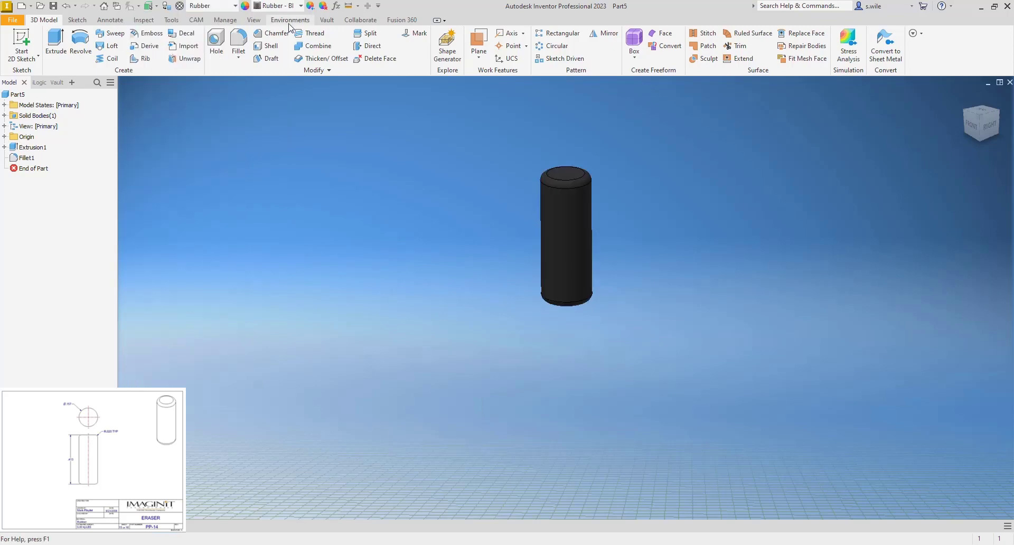
{"action": "left_click", "coordinate": [292, 6]}
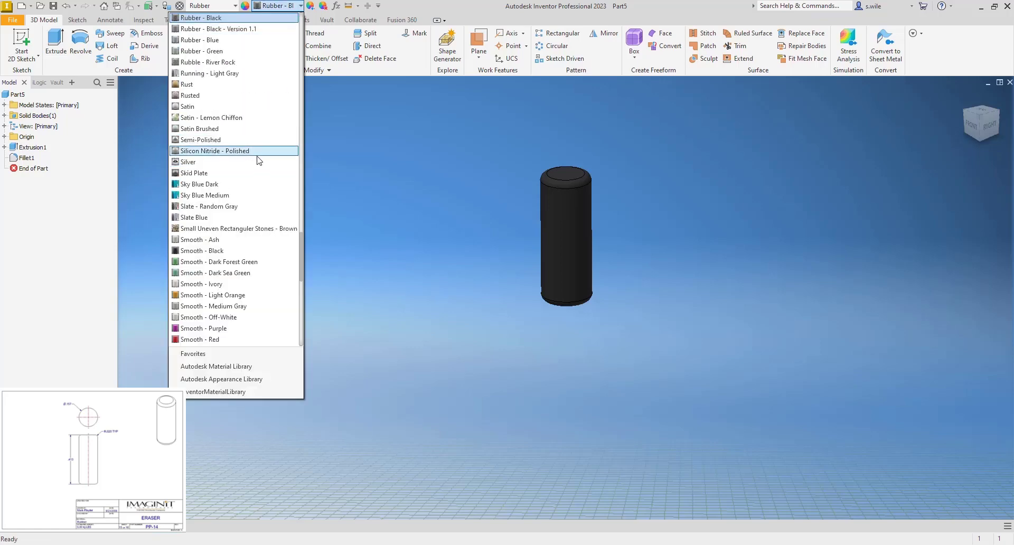
{"action": "scroll", "coordinate": [223, 292], "scroll_direction": "down", "scroll_amount": 2}
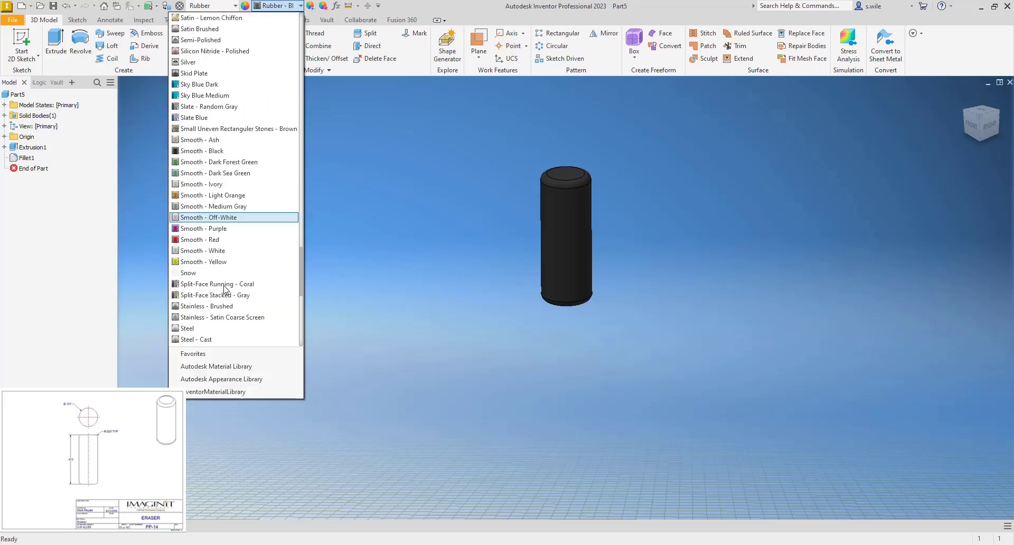
{"action": "scroll", "coordinate": [225, 292], "scroll_direction": "down", "scroll_amount": 1}
{"action": "scroll", "coordinate": [236, 274], "scroll_direction": "down", "scroll_amount": 9}
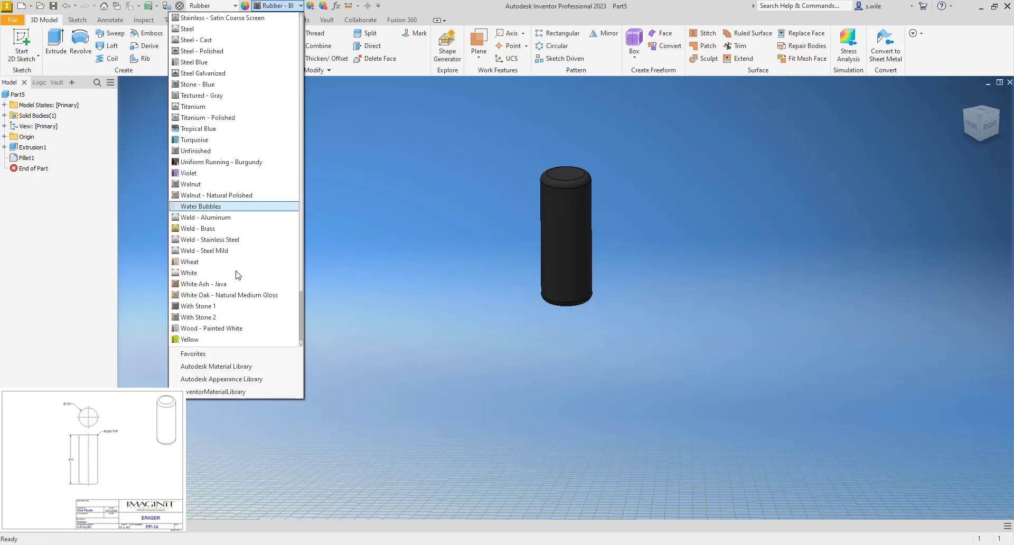
{"action": "scroll", "coordinate": [237, 274], "scroll_direction": "down", "scroll_amount": 1}
{"action": "scroll", "coordinate": [237, 273], "scroll_direction": "up", "scroll_amount": 20}
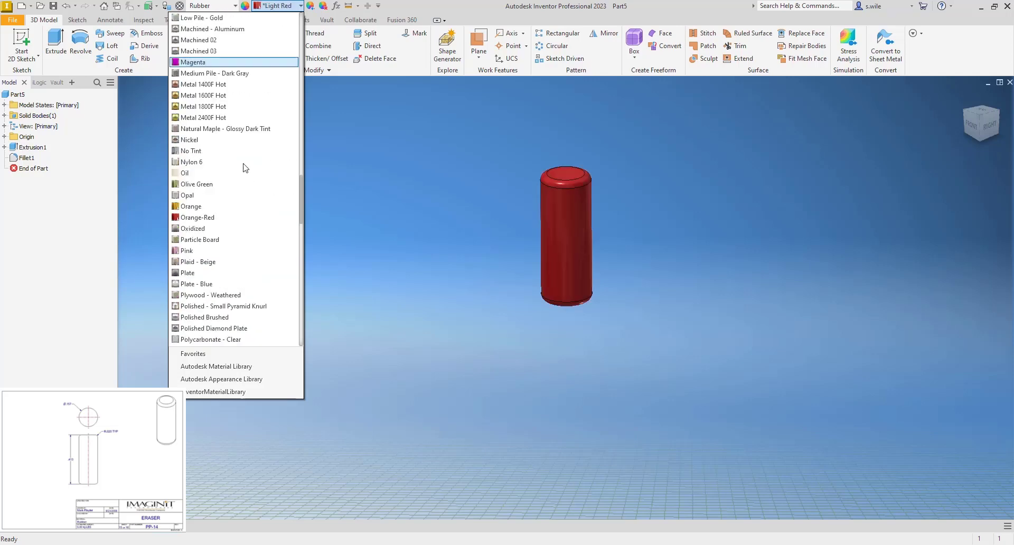
{"action": "left_click", "coordinate": [241, 251]}
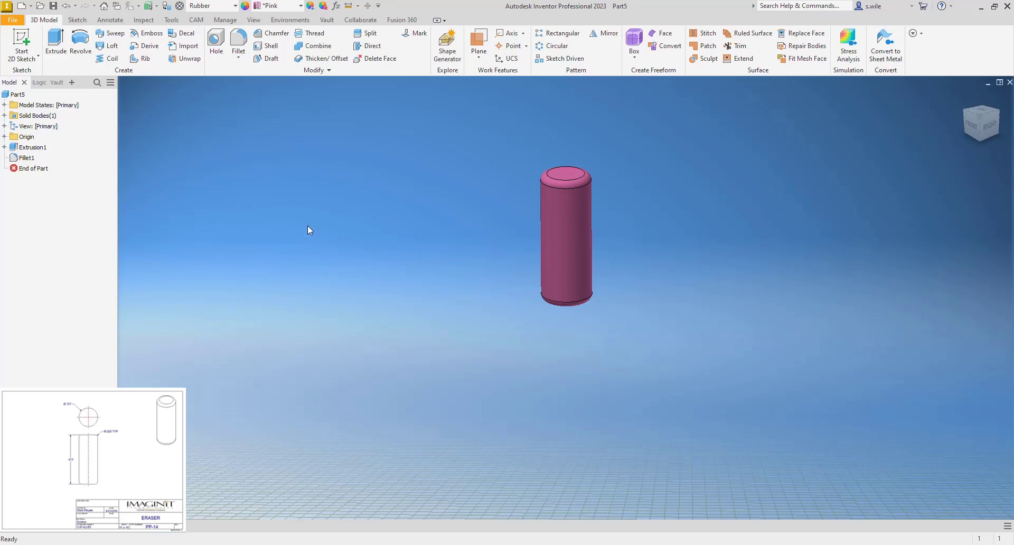
Enter ERASER as the description in the part's iProperties
{"action": "scroll", "coordinate": [295, 235], "scroll_direction": "up", "scroll_amount": 3}
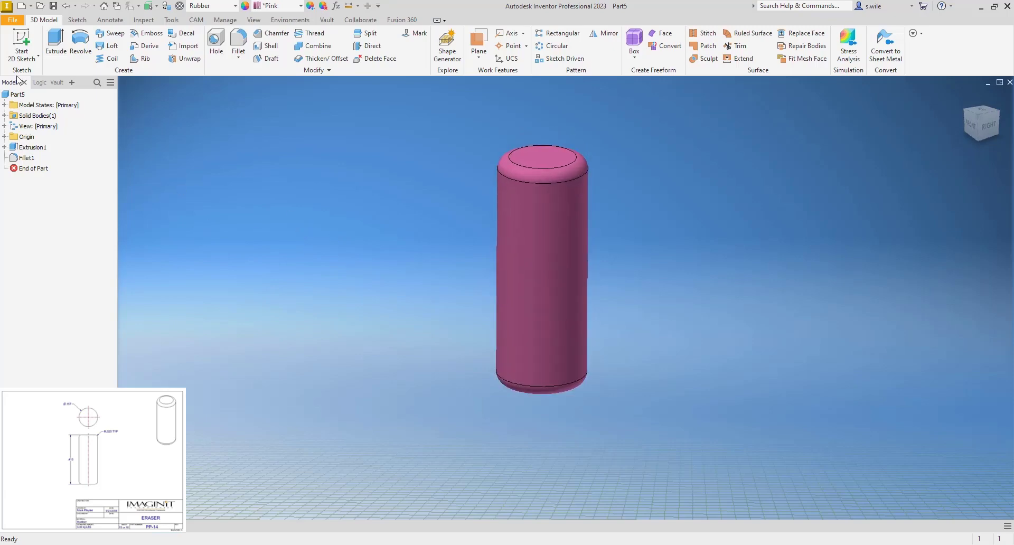
{"action": "right_click", "coordinate": [18, 94]}
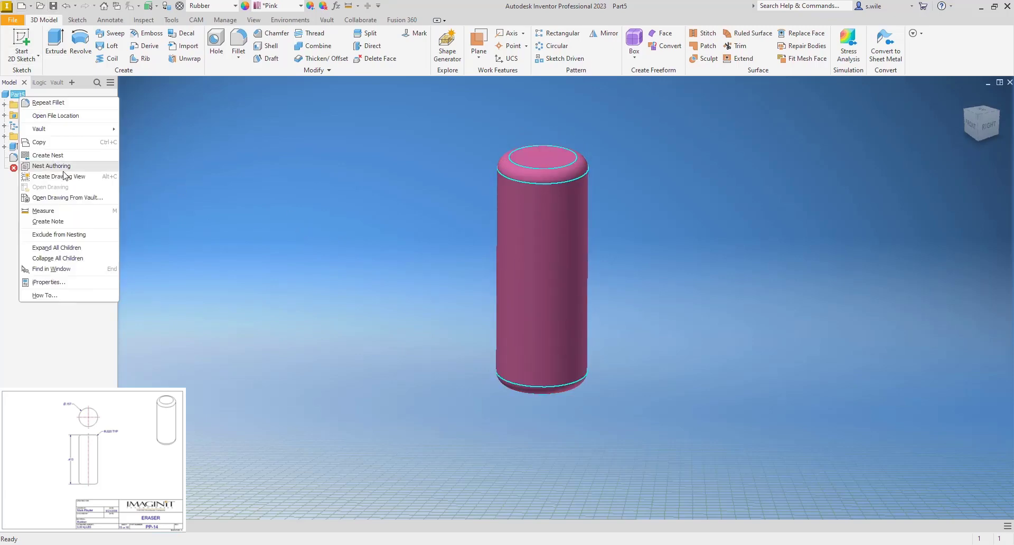
{"action": "left_click", "coordinate": [74, 282]}
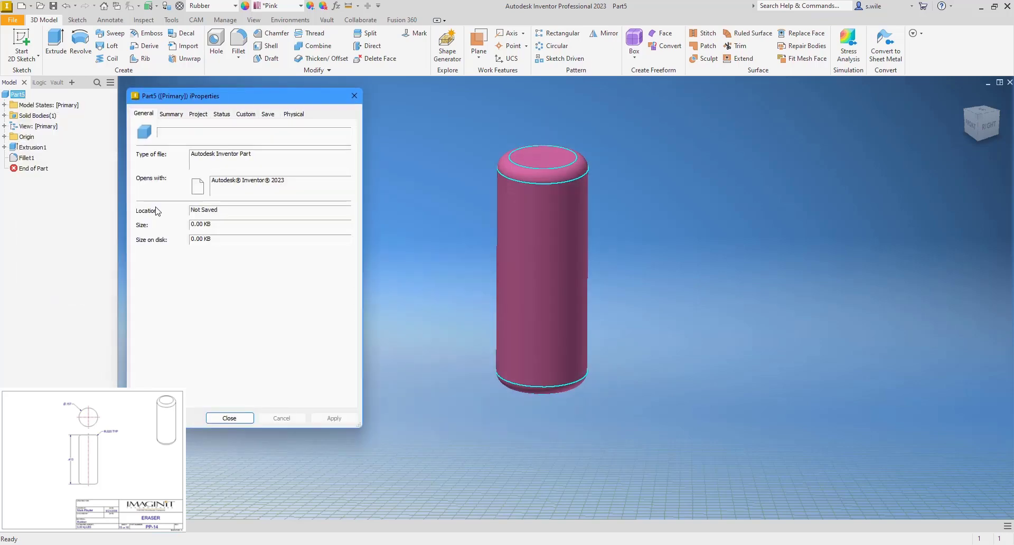
{"action": "left_click", "coordinate": [198, 114]}
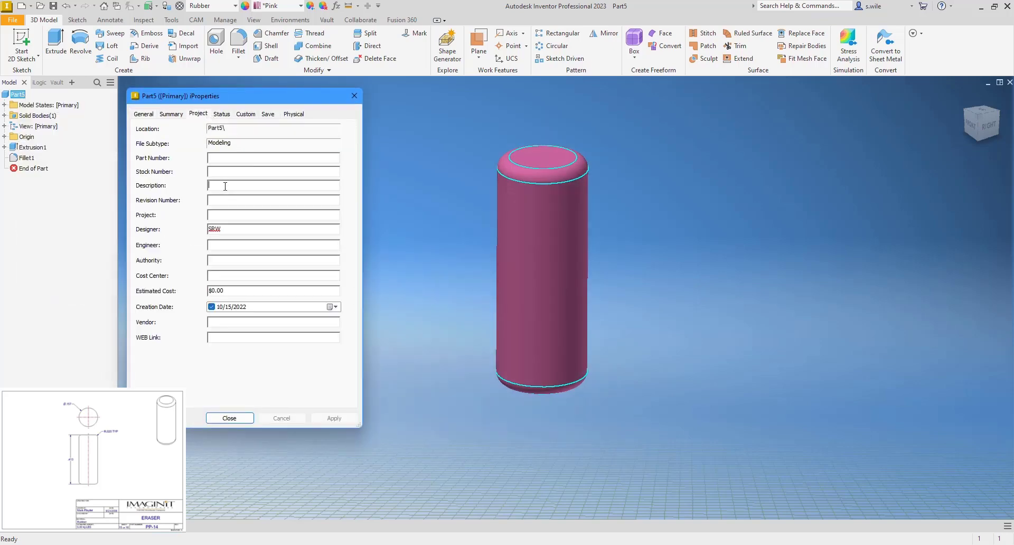
{"action": "left_click", "coordinate": [225, 186]}
{"action": "type", "text": "ERASER"}
{"action": "left_click", "coordinate": [227, 419]}
Save the eraser as PP-14 in the Mechanical Pencil folder
{"action": "key", "text": "ctrl+p"}
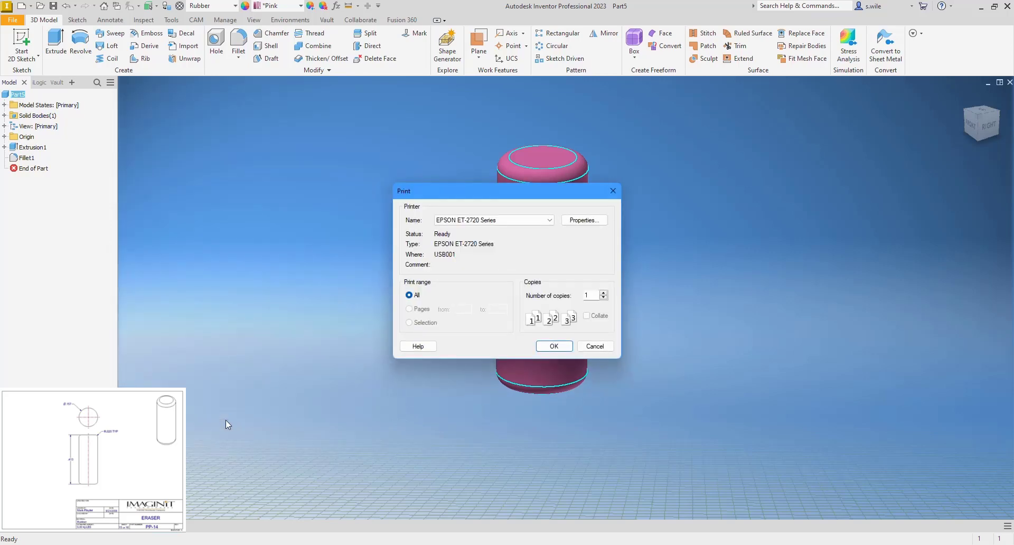
{"action": "key", "text": "Escape"}
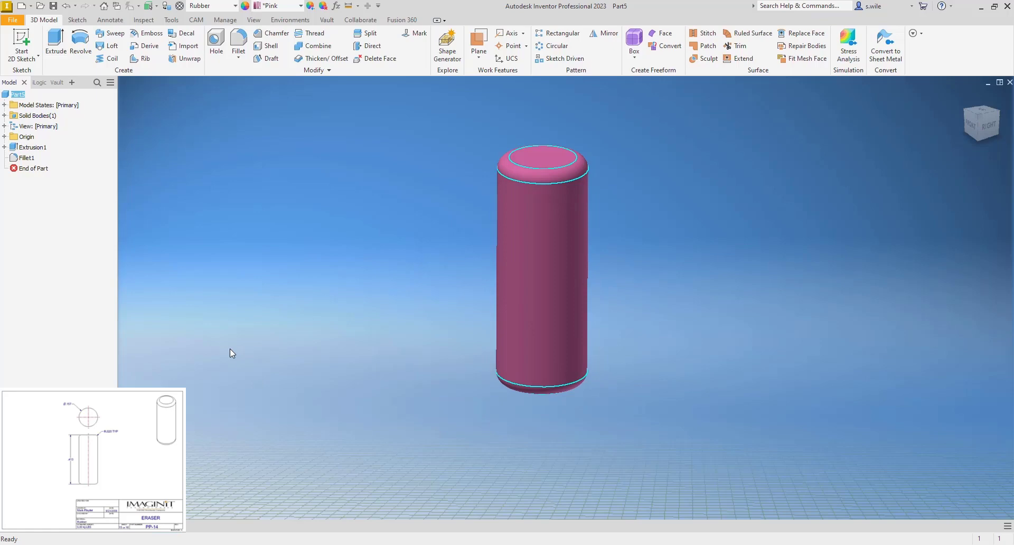
{"action": "left_click", "coordinate": [230, 348]}
{"action": "key", "text": "ctrl+s"}
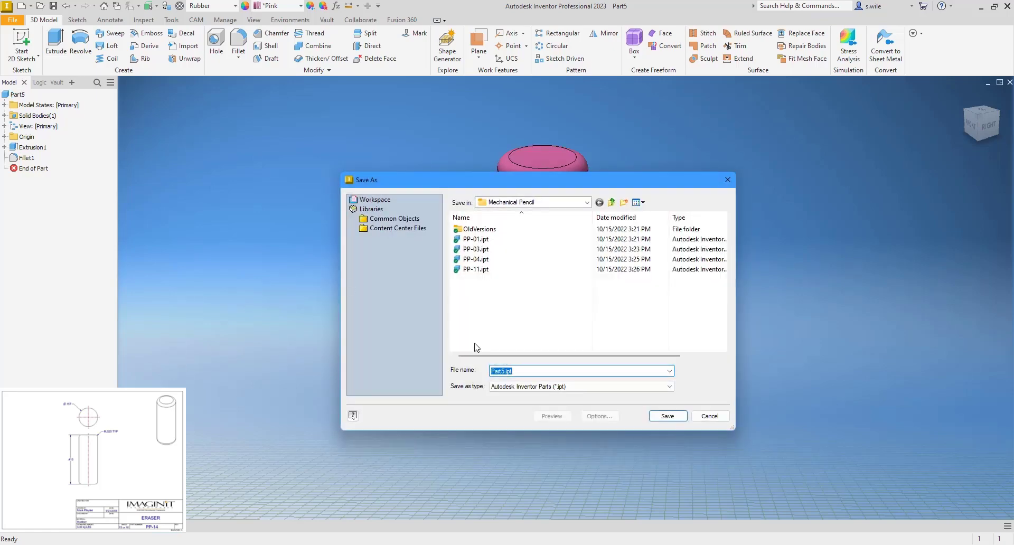
{"action": "type", "text": "PP-"}
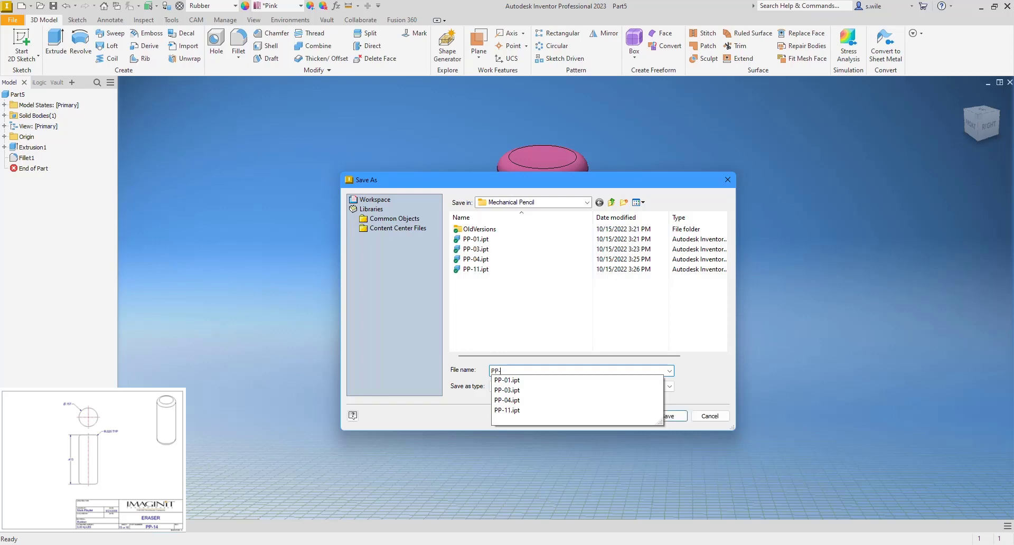
{"action": "type", "text": "14"}
{"action": "key", "text": "Return"}
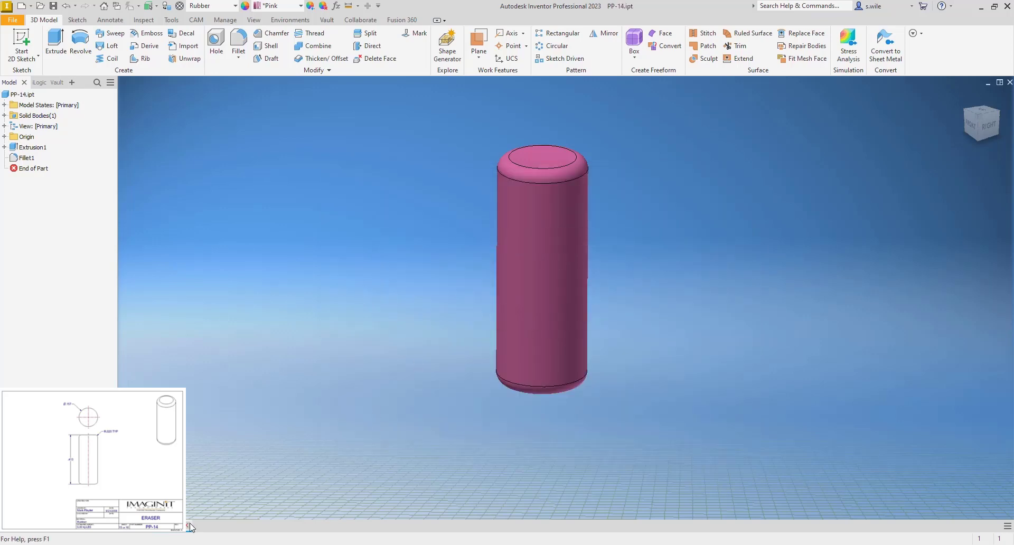
Close the eraser part and start a new part for the eraser cap
{"action": "left_click", "coordinate": [189, 526]}
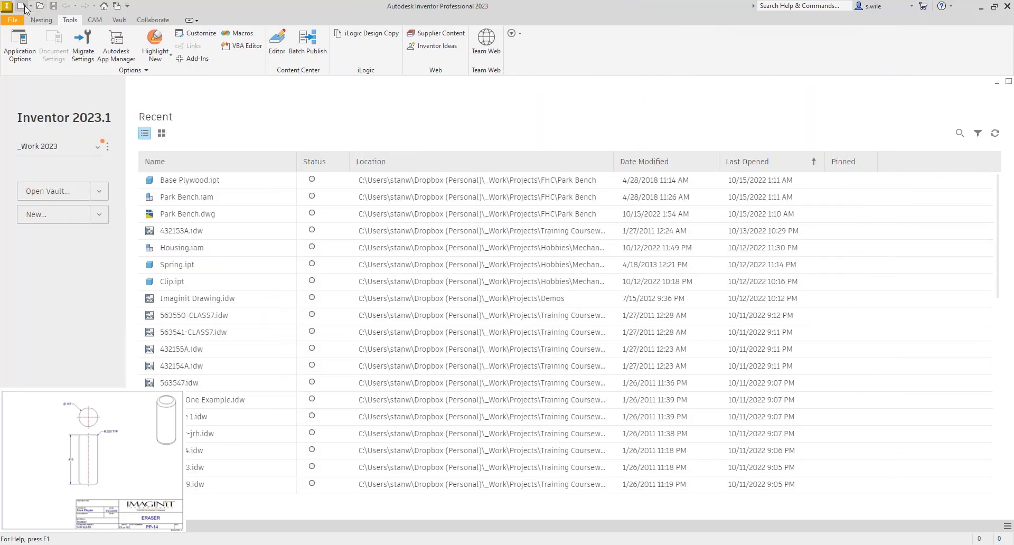
{"action": "left_click", "coordinate": [30, 6]}
{"action": "left_click", "coordinate": [21, 28]}
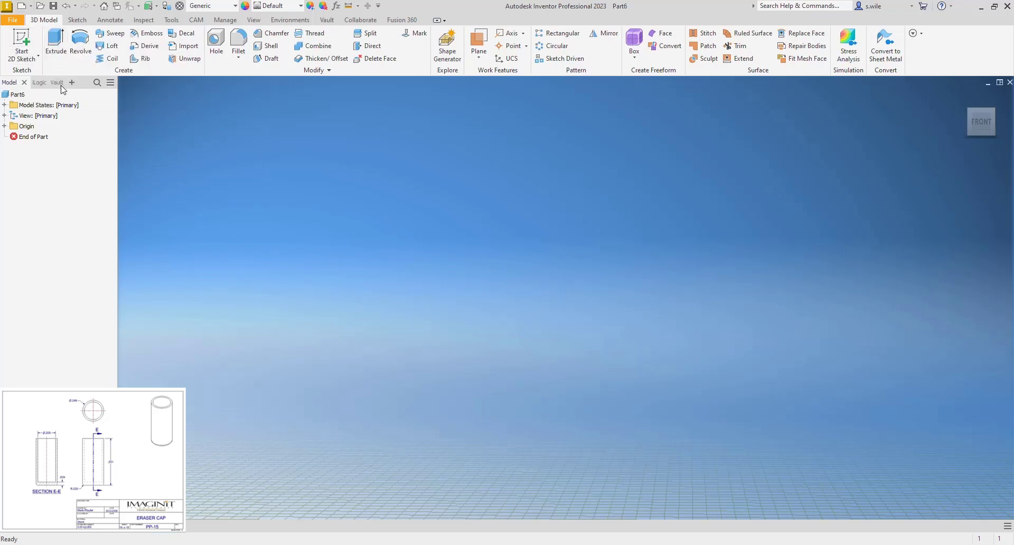
Sketch a .248 in diameter circle centred on the origin of the XZ plane and extrude it .551 in upward
{"action": "left_click", "coordinate": [24, 45]}
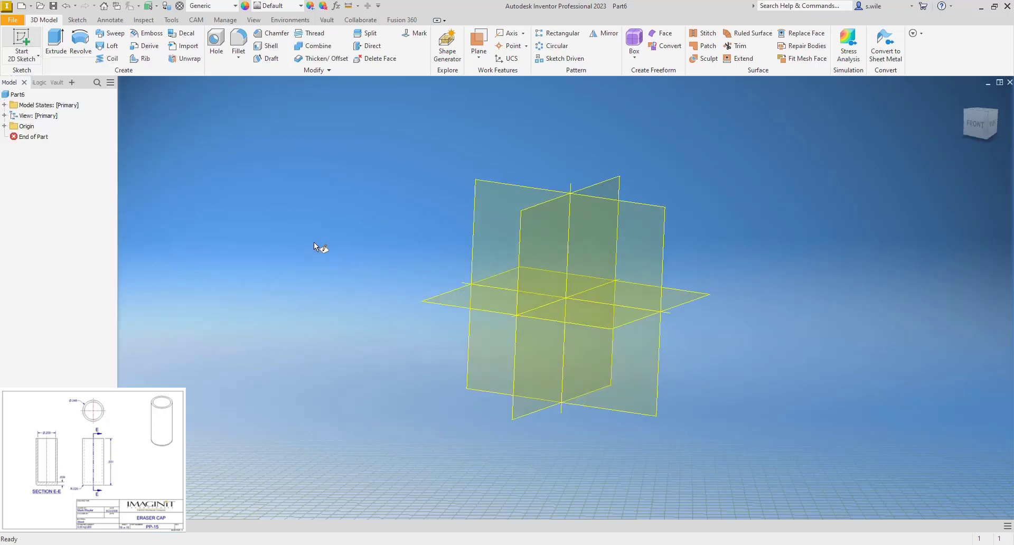
{"action": "left_click", "coordinate": [411, 280]}
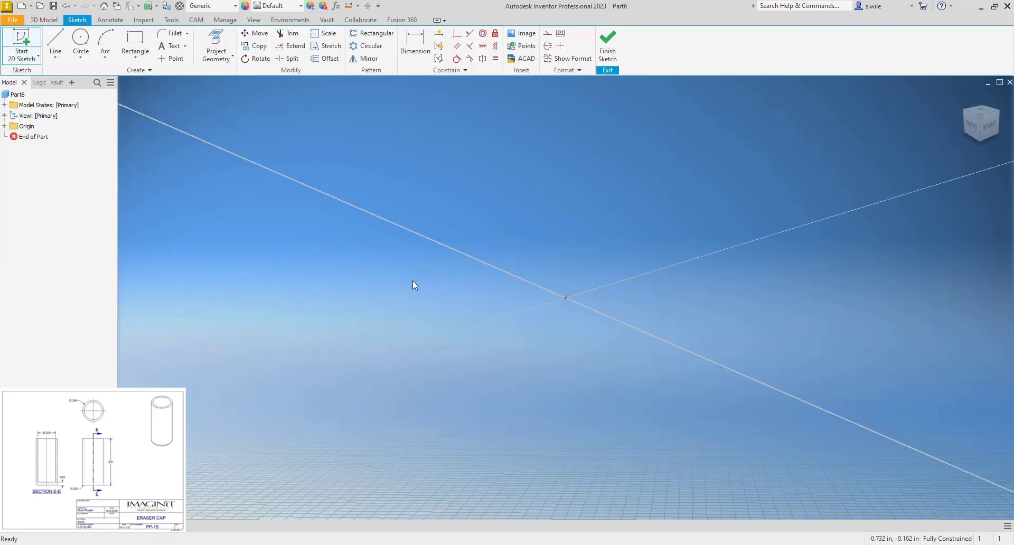
{"action": "left_click", "coordinate": [81, 40]}
{"action": "left_click", "coordinate": [565, 297]}
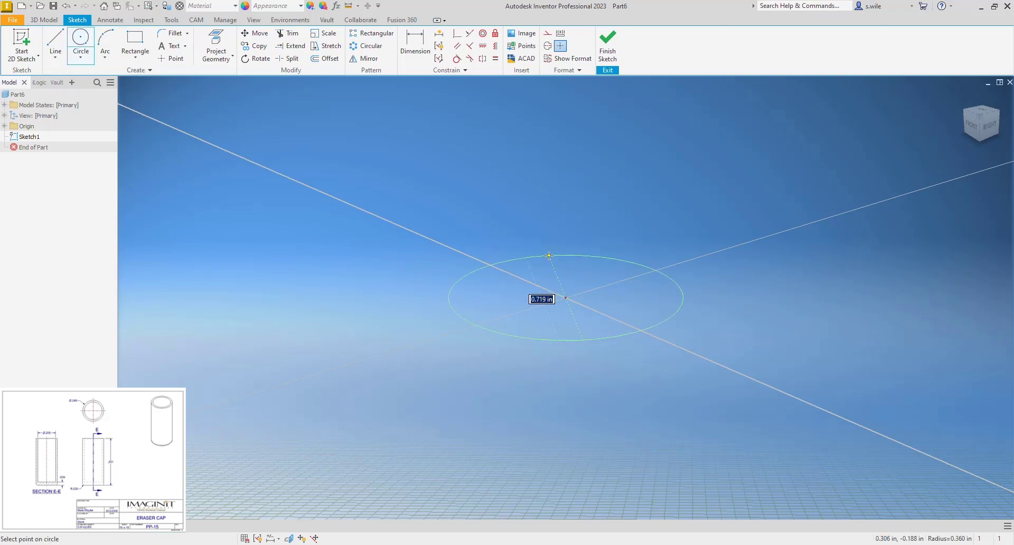
{"action": "type", "text": ".248"}
{"action": "key", "text": "Return"}
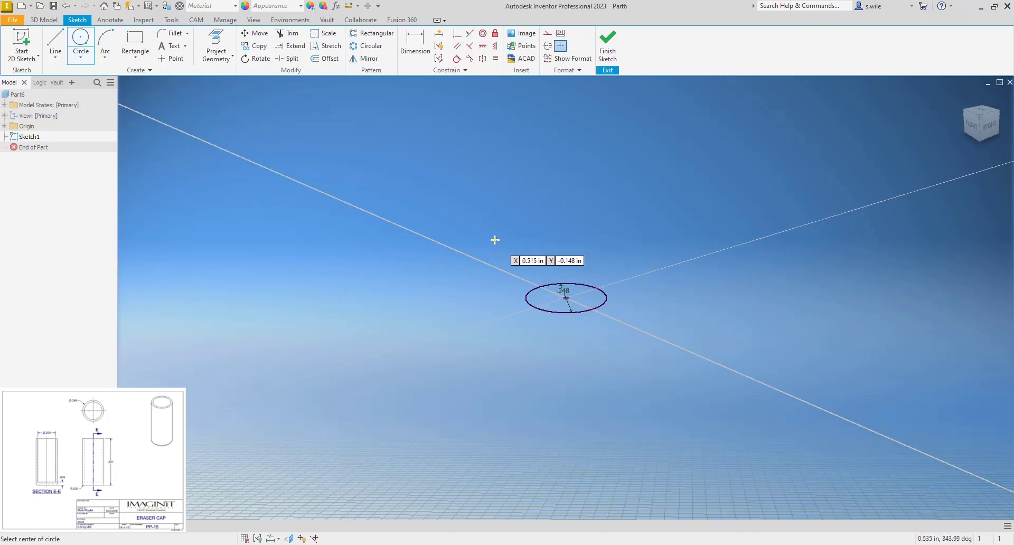
{"action": "key", "text": "e"}
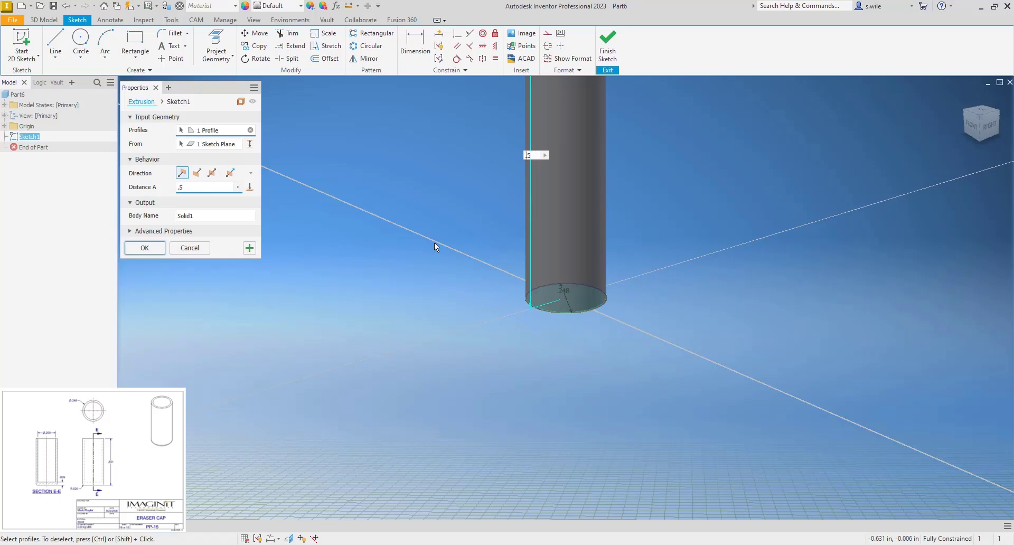
{"action": "key", "text": "Return"}
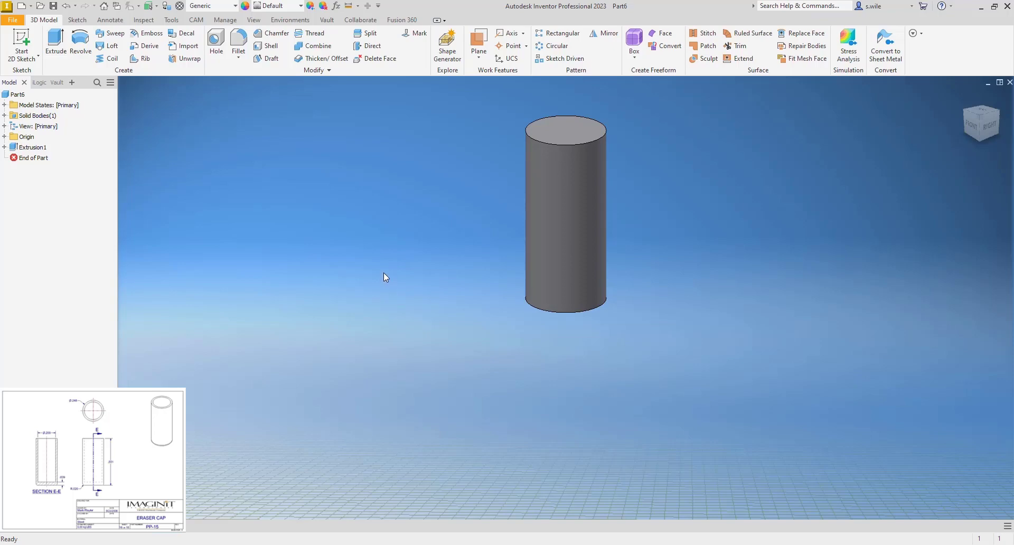
Sketch a .209 in diameter circle on the cylinder's upper end face, centred on its axis
{"action": "left_click", "coordinate": [543, 130]}
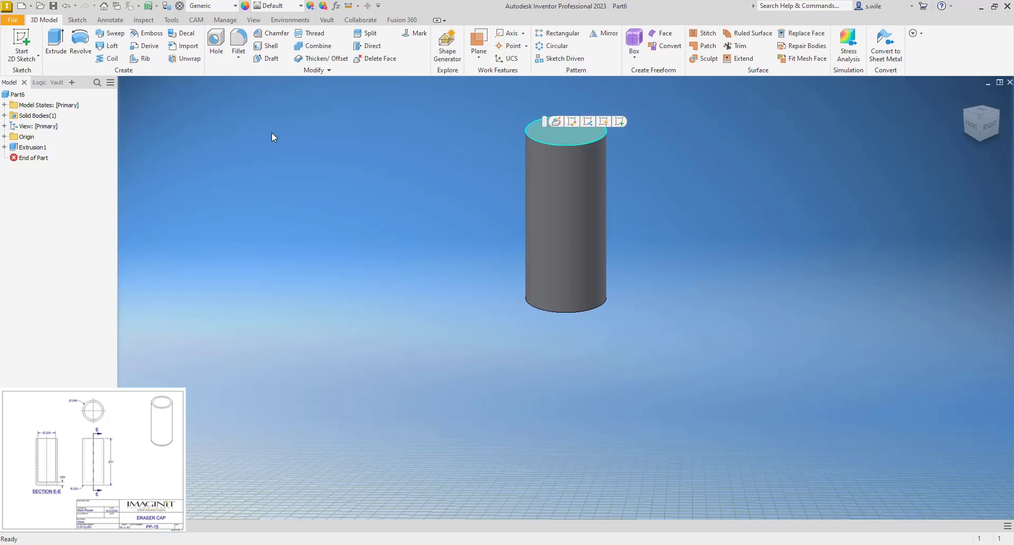
{"action": "left_click", "coordinate": [12, 42]}
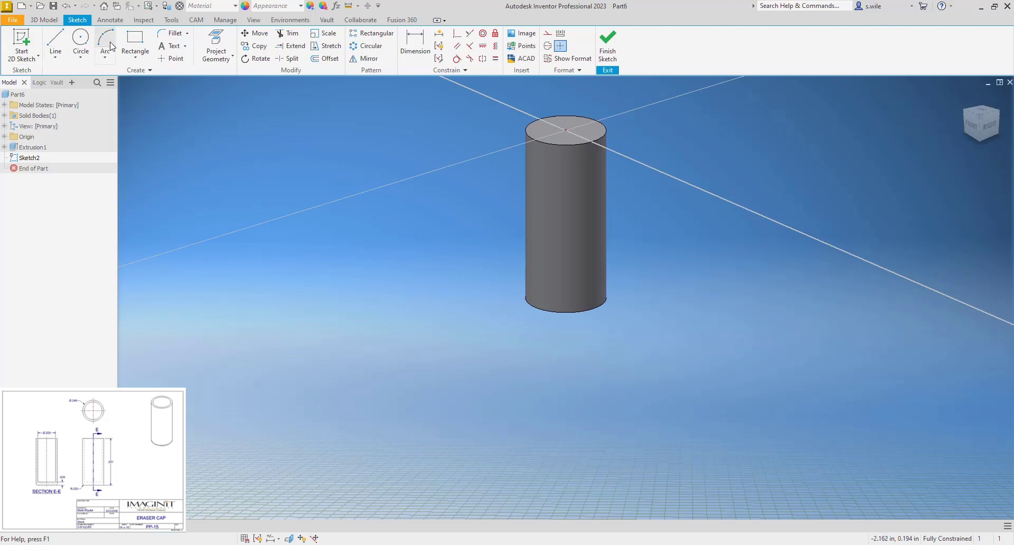
{"action": "left_click", "coordinate": [80, 42]}
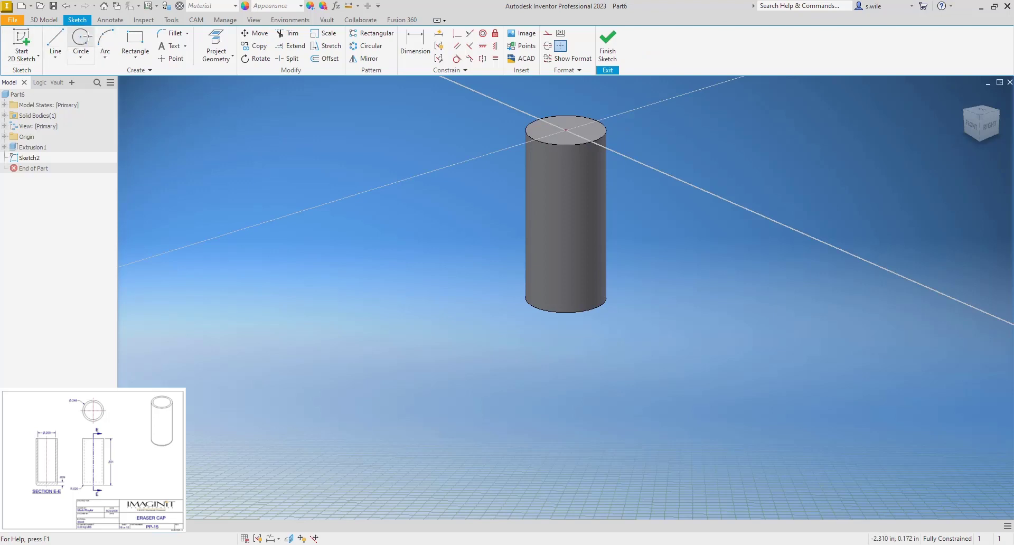
{"action": "left_click", "coordinate": [566, 130]}
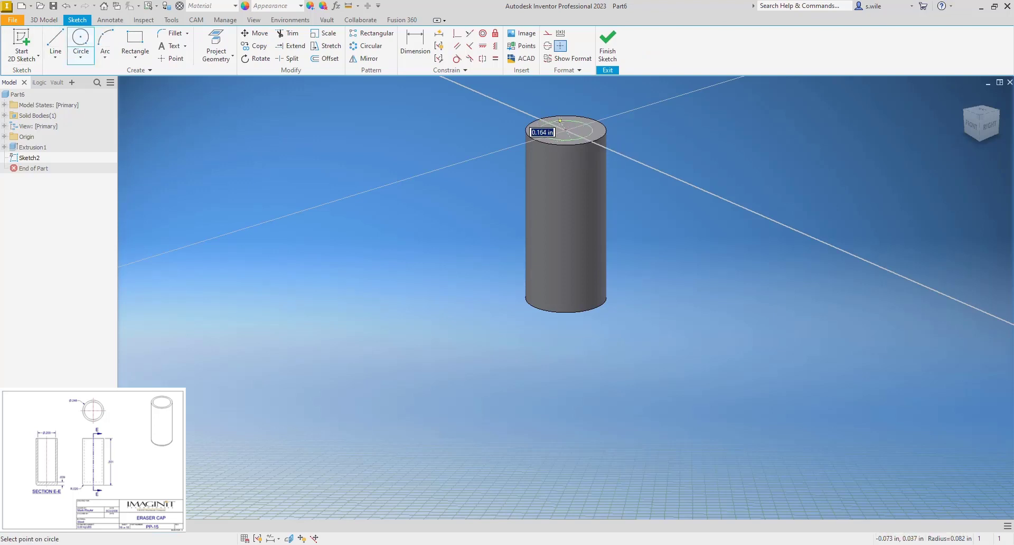
{"action": "type", "text": ".209"}
{"action": "key", "text": "Return"}
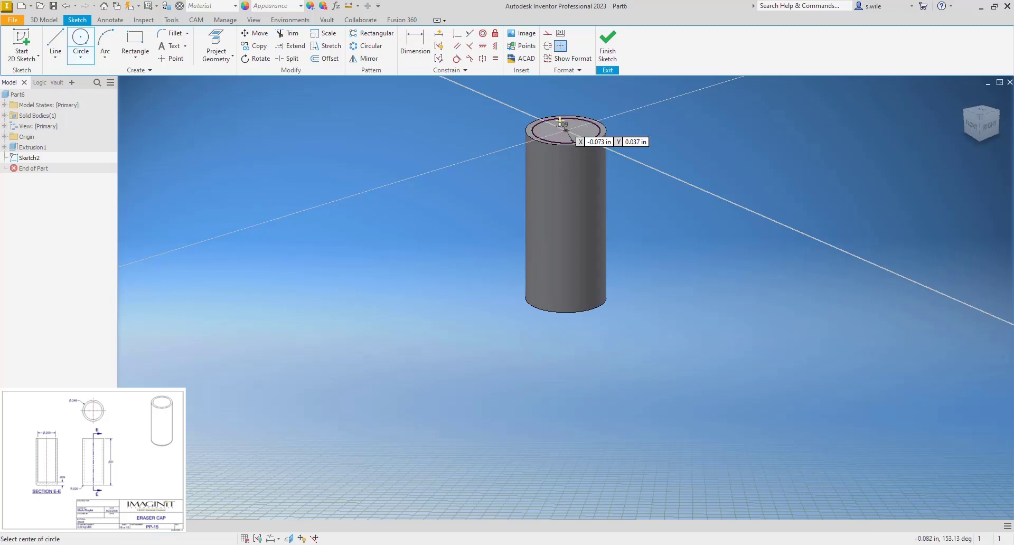
Cut the .209 in circle down into the cap with an extrusion depth of .551-.039 in, leaving the far end closed
{"action": "key", "text": "e"}
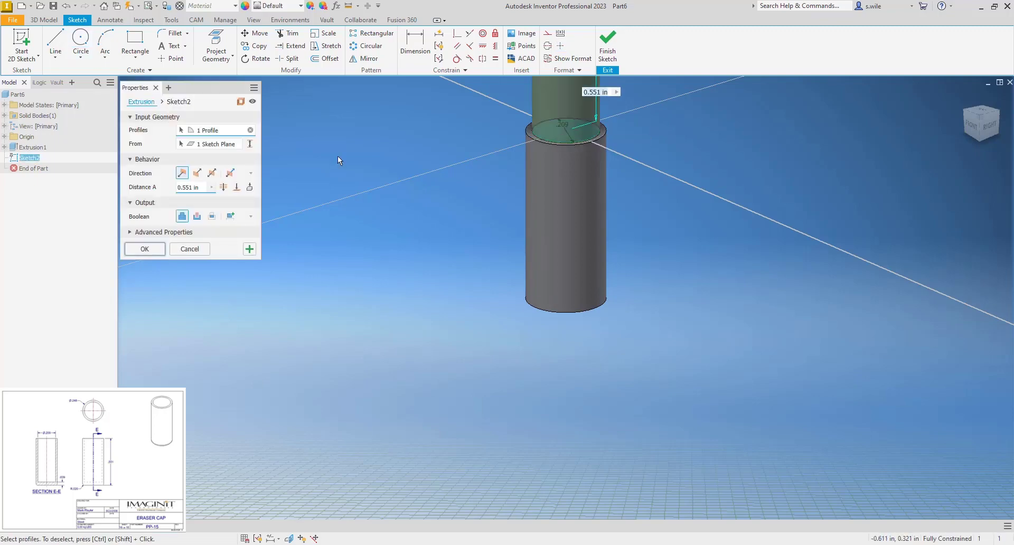
{"action": "left_click", "coordinate": [197, 216]}
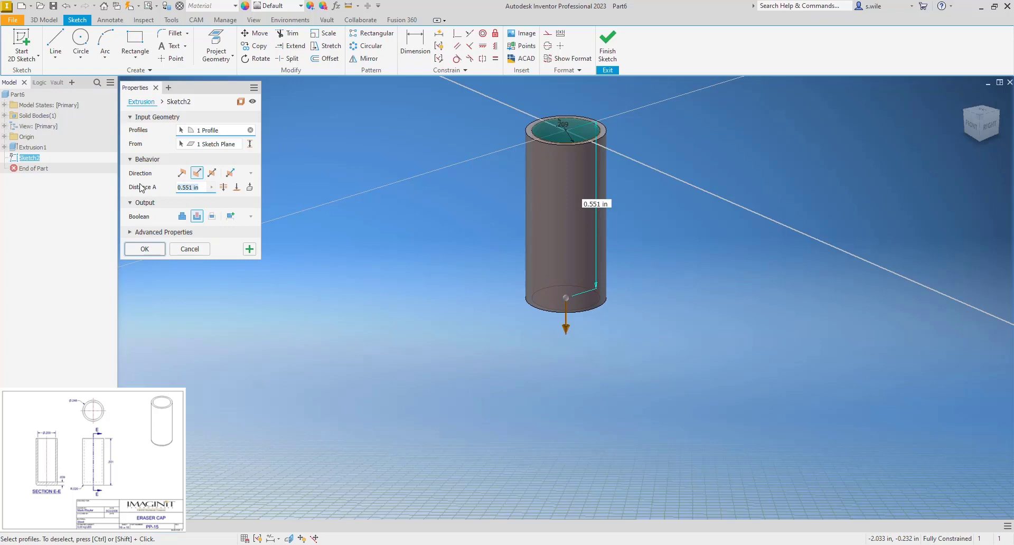
{"action": "type", "text": ".551-"}
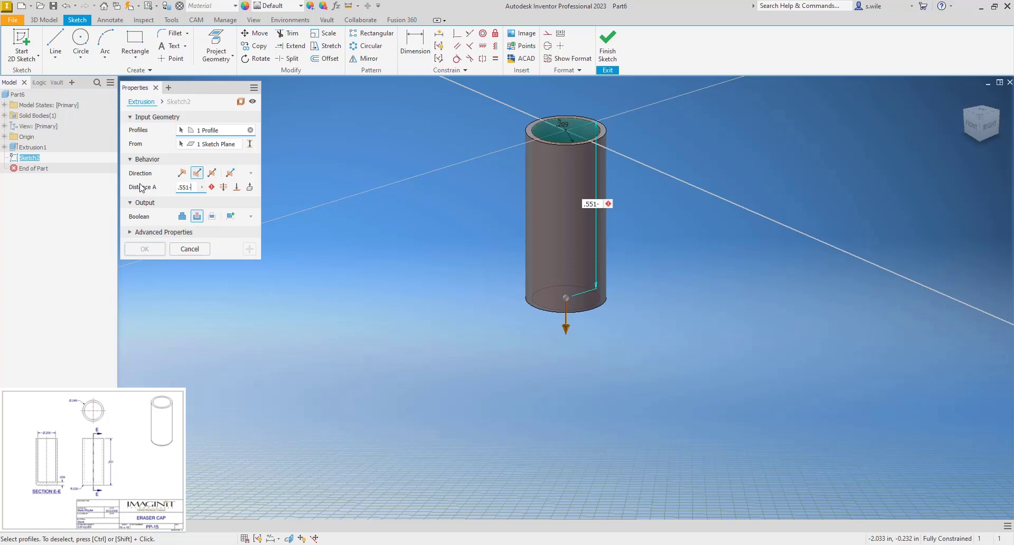
{"action": "type", "text": "039"}
{"action": "key", "text": "Left"}
{"action": "key", "text": "Left"}
{"action": "key", "text": "Left"}
{"action": "type", "text": "."}
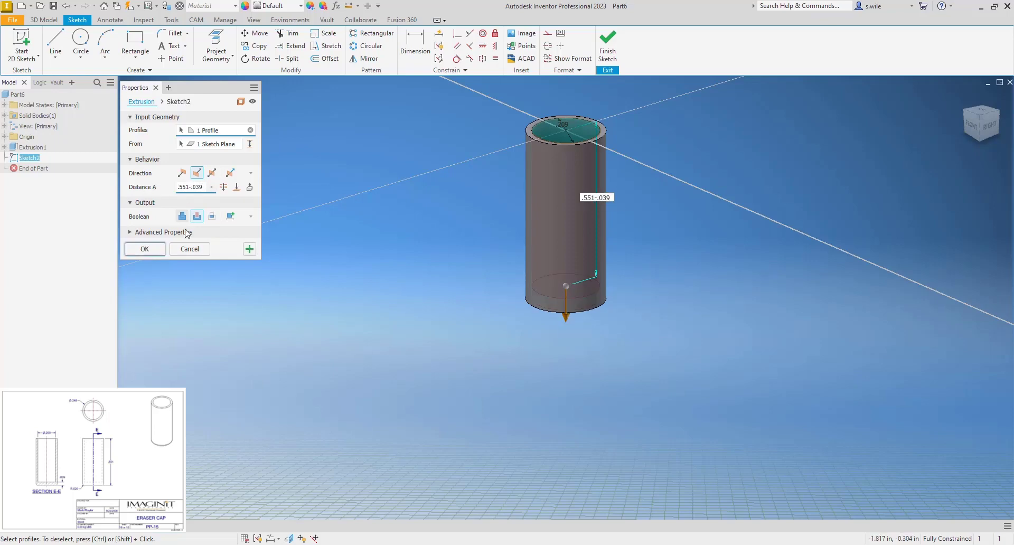
{"action": "left_click", "coordinate": [144, 249]}
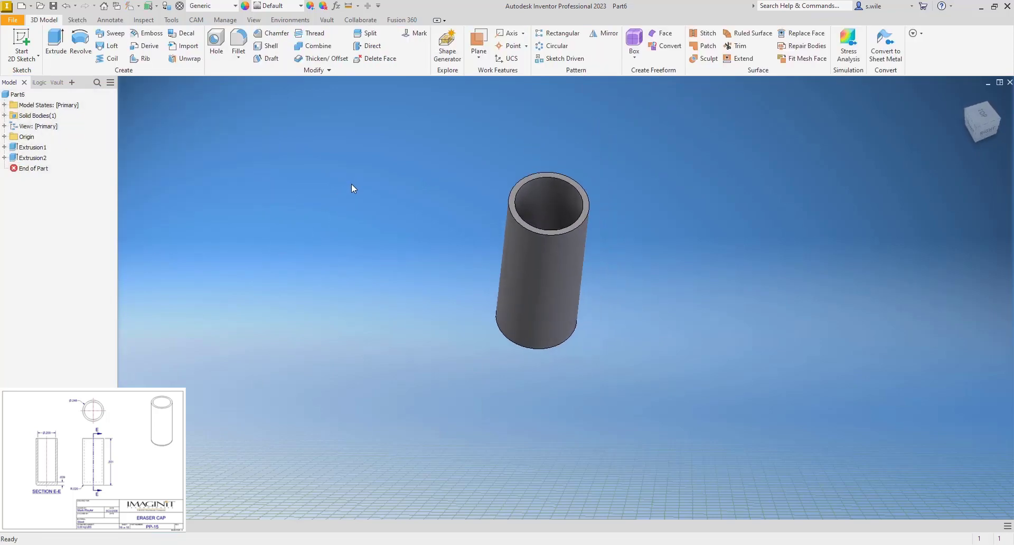
Fillet the outer circular edge at the closed end of the eraser cap
{"action": "left_click", "coordinate": [239, 42]}
{"action": "left_click", "coordinate": [511, 347]}
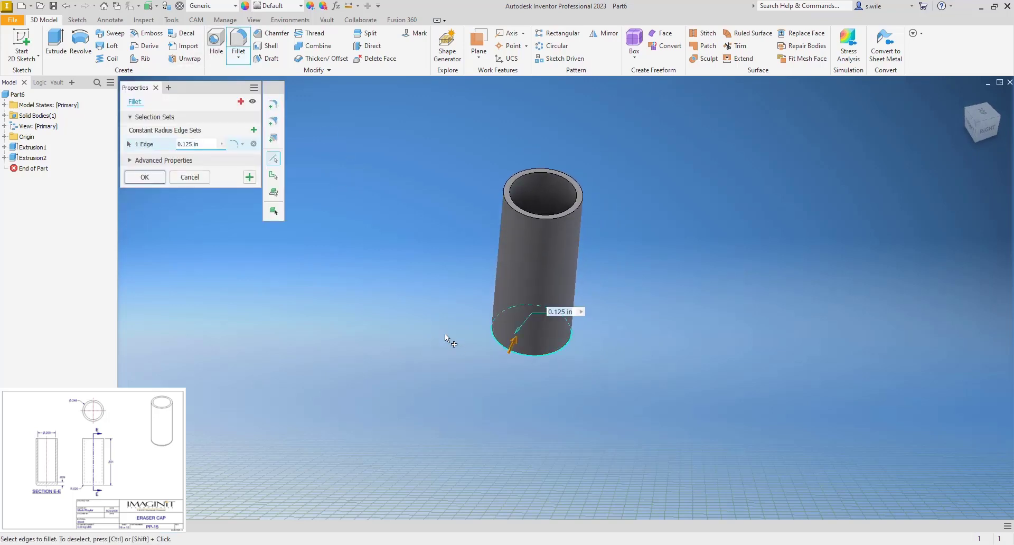
{"action": "key", "text": "Return"}
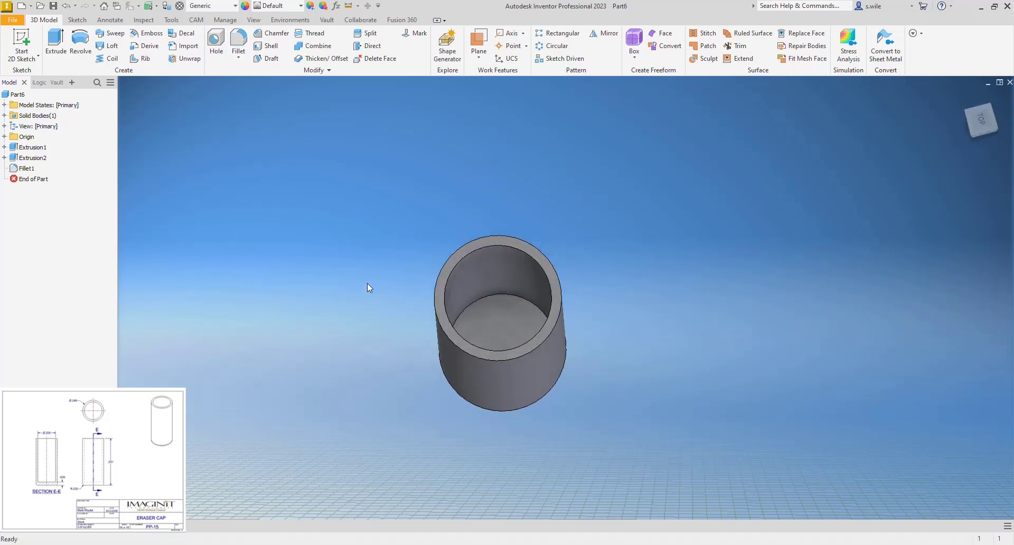
Assign the material Steel, Mild to the eraser cap
{"action": "left_click", "coordinate": [211, 7]}
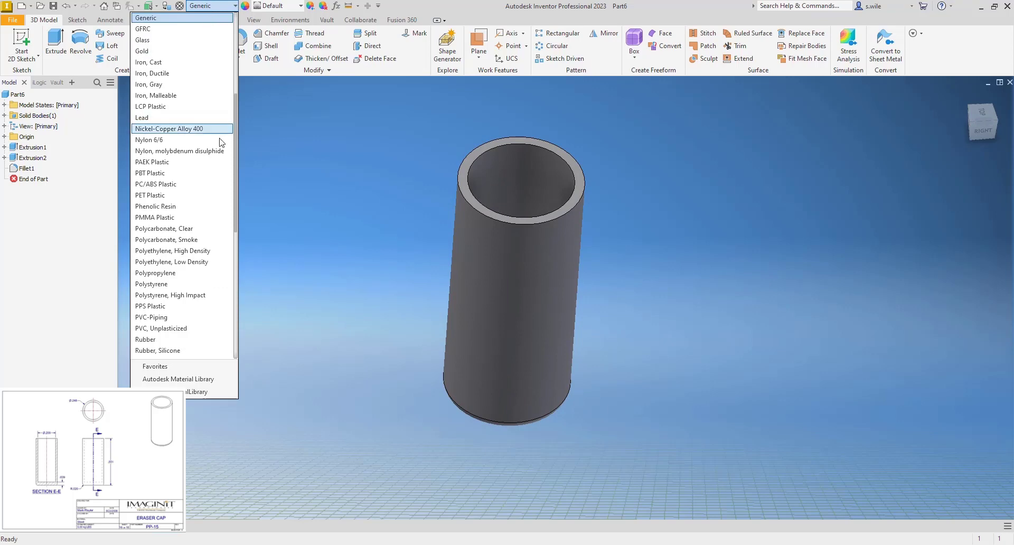
{"action": "scroll", "coordinate": [211, 174], "scroll_direction": "down", "scroll_amount": 4}
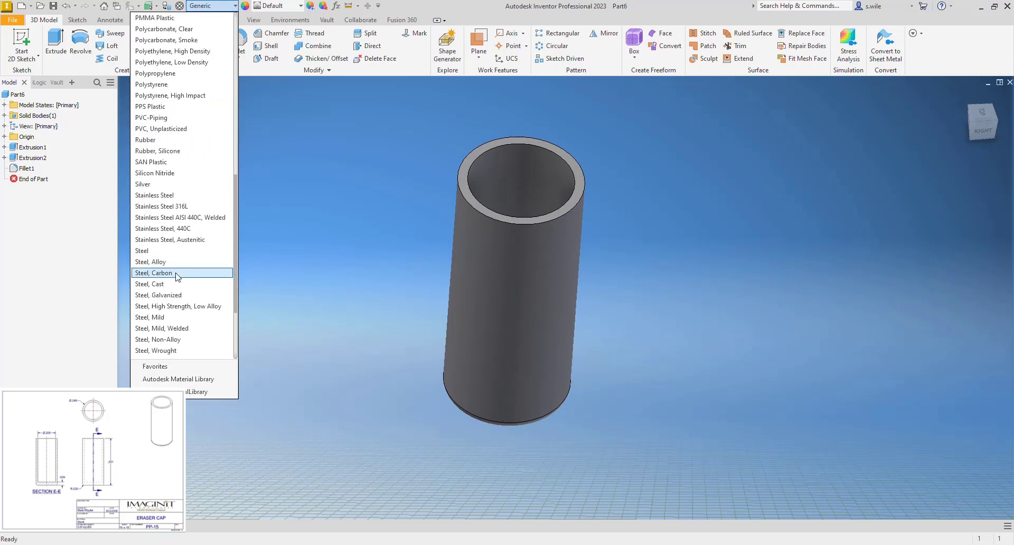
{"action": "left_click", "coordinate": [184, 318]}
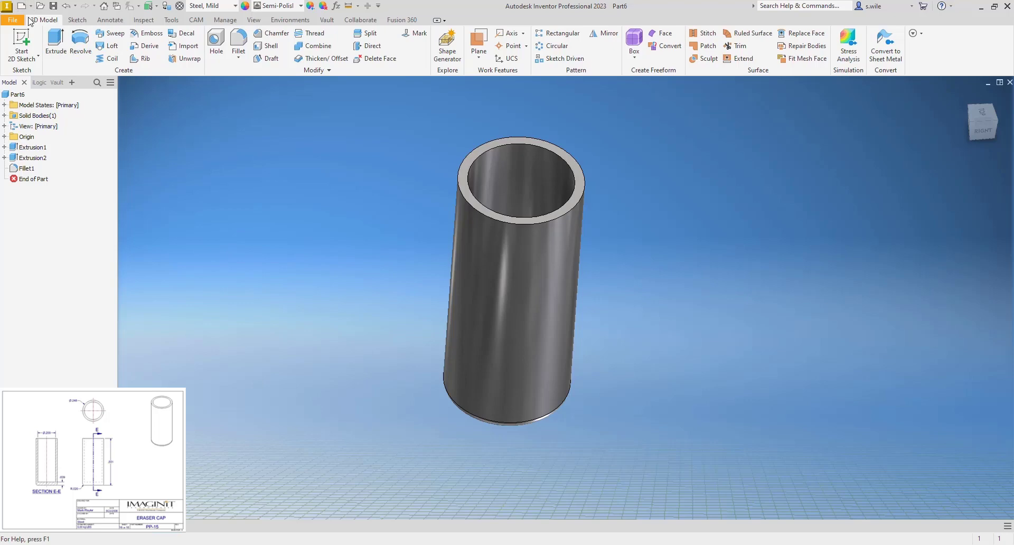
Set the part's Description iProperty to ERASER CAP
{"action": "right_click", "coordinate": [24, 95]}
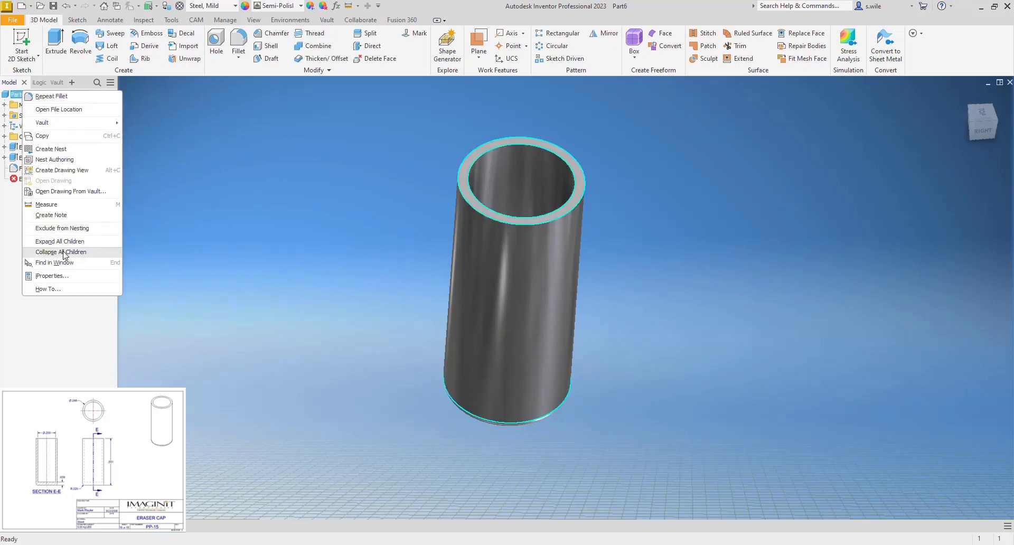
{"action": "left_click", "coordinate": [53, 275]}
{"action": "left_click", "coordinate": [200, 114]}
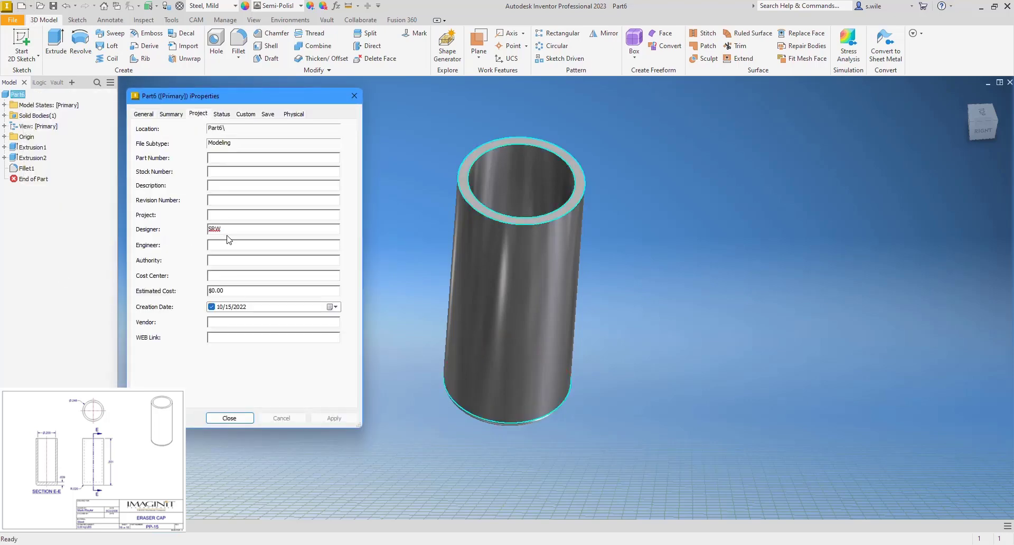
{"action": "left_click", "coordinate": [212, 185]}
{"action": "type", "text": "ERASER CAP"}
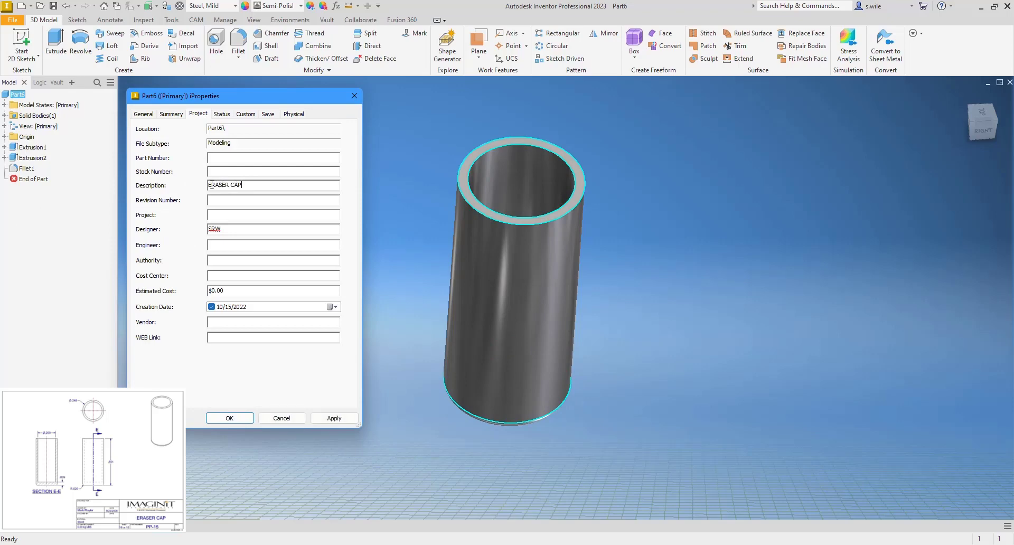
{"action": "left_click", "coordinate": [227, 419]}
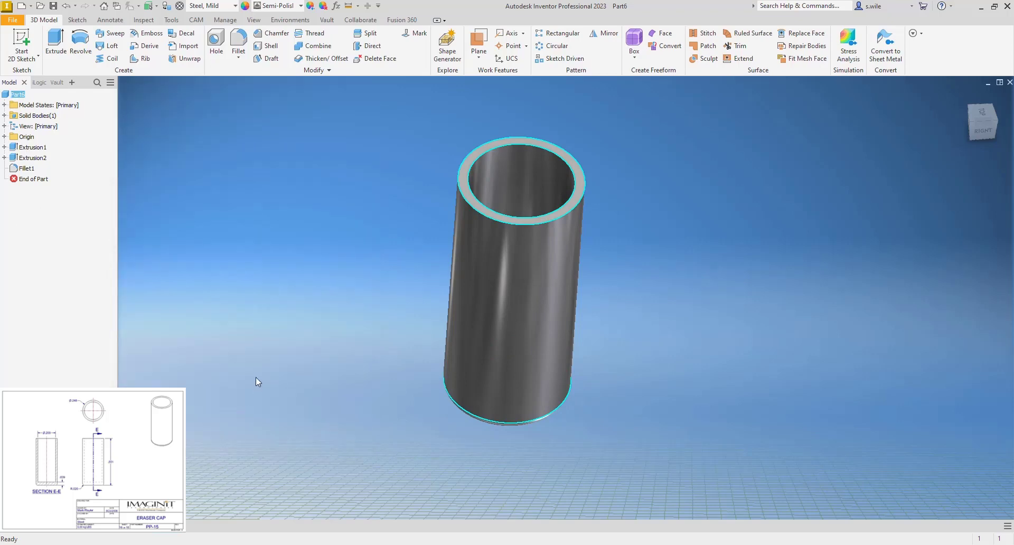
Save the part as PP-15 in the Mechanical Pencil folder
{"action": "key", "text": "ctrl+s"}
{"action": "type", "text": "PP-"}
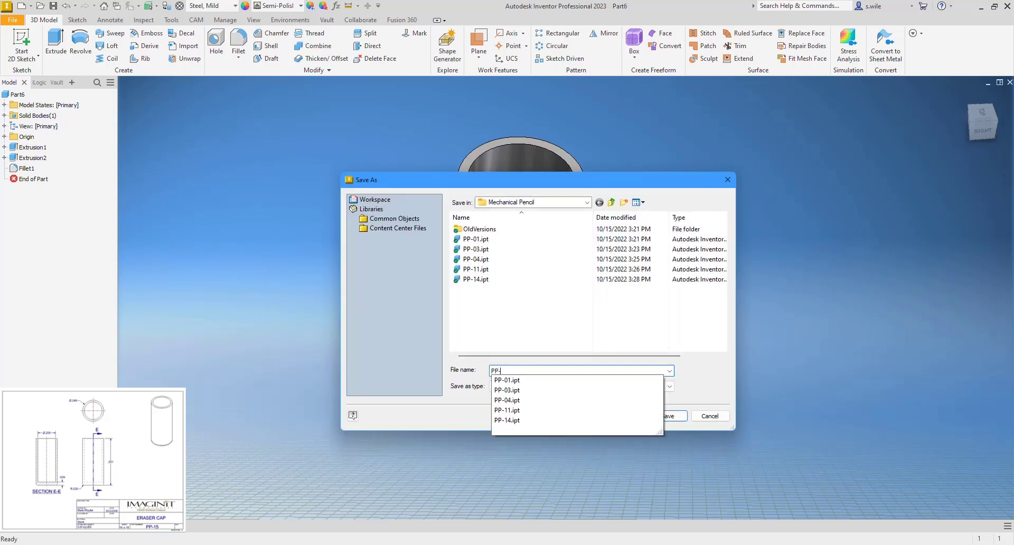
{"action": "type", "text": "15"}
{"action": "key", "text": "Return"}
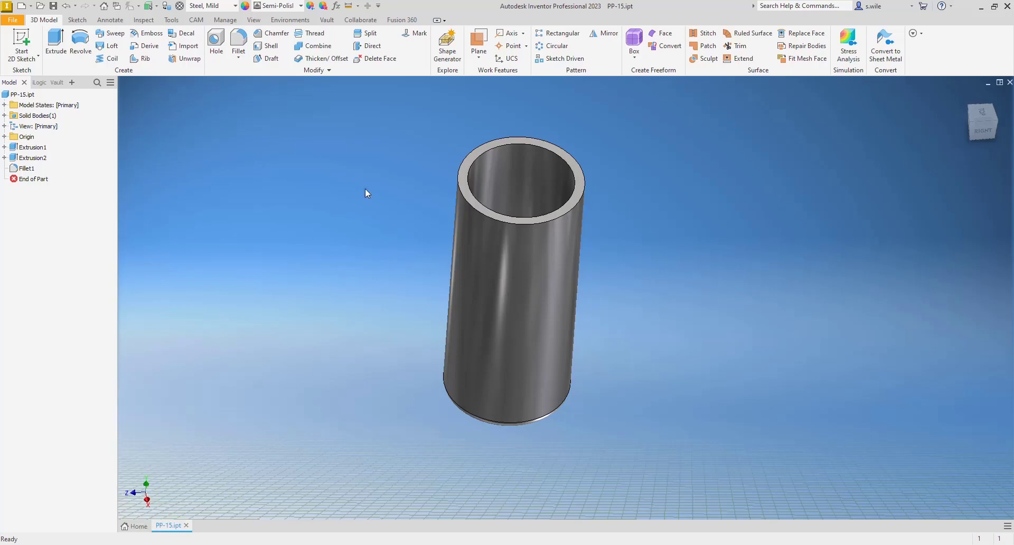
Close the eraser cap part and start a new part for the cone
{"action": "left_click", "coordinate": [186, 526]}
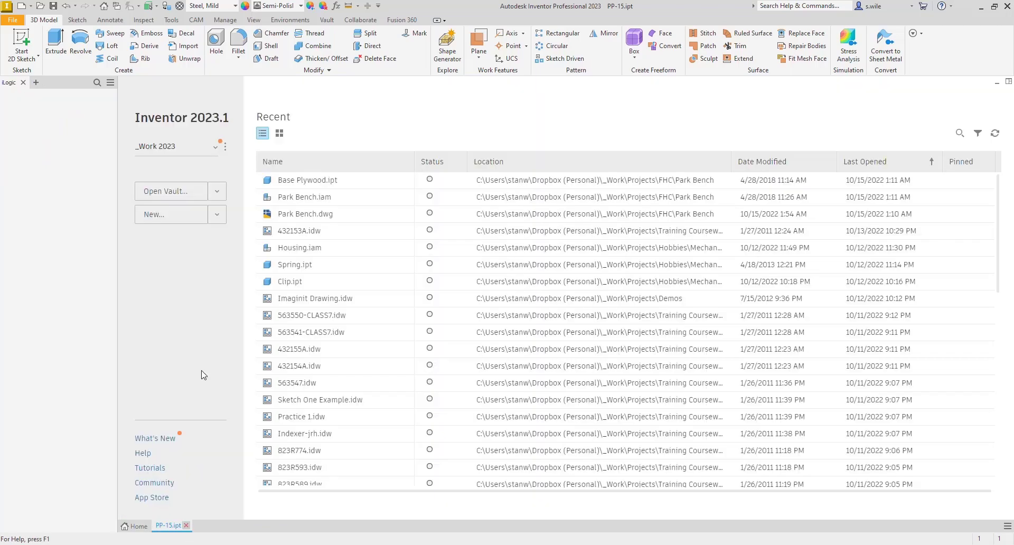
{"action": "left_click", "coordinate": [31, 6]}
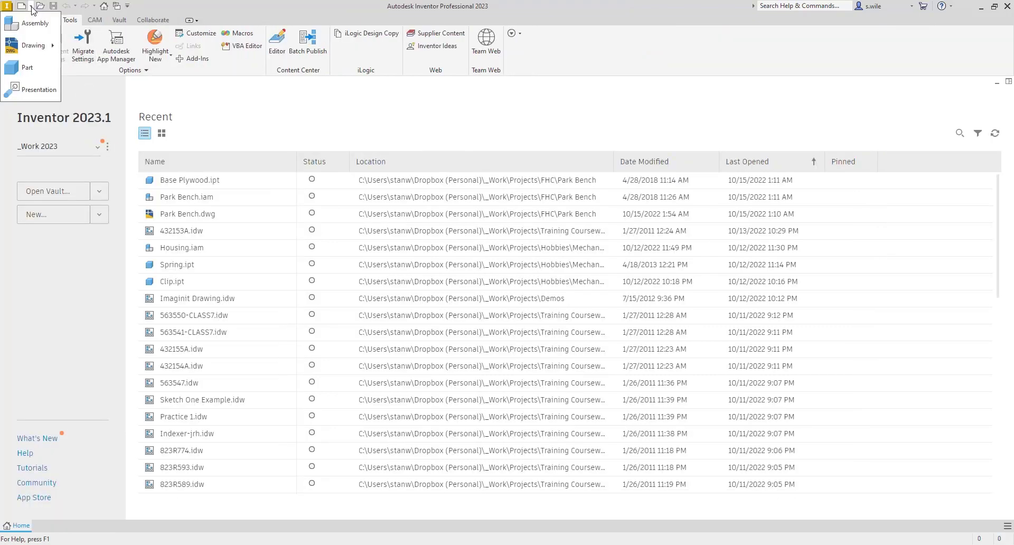
{"action": "left_click", "coordinate": [27, 69]}
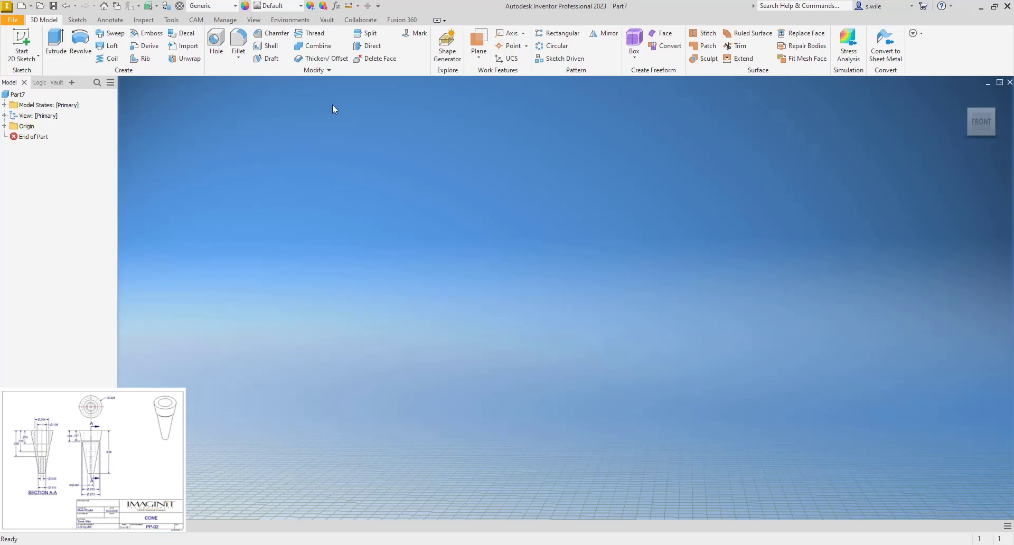
Start a sketch on the XY plane and draw a vertical .638 in line straight down from the origin
{"action": "left_click", "coordinate": [28, 43]}
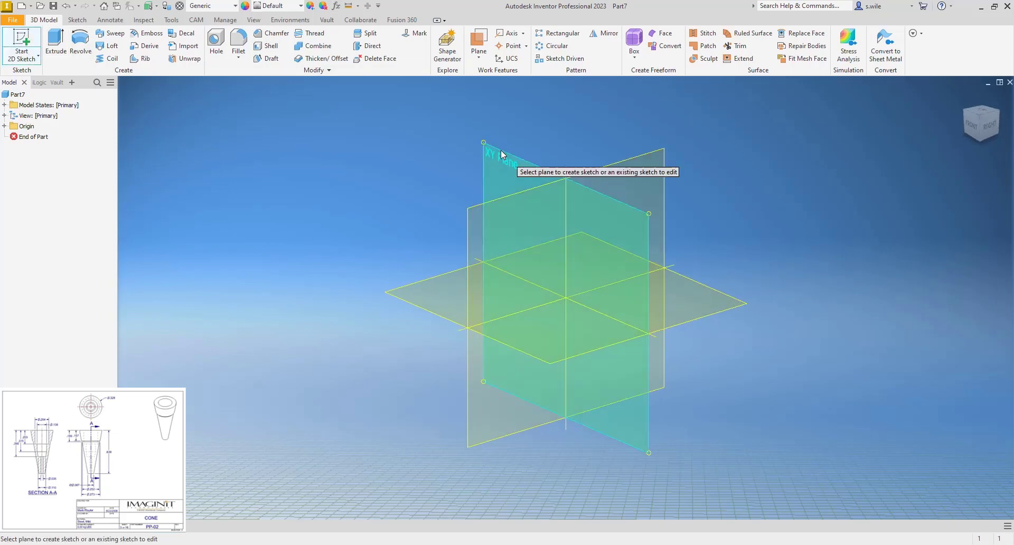
{"action": "left_click", "coordinate": [501, 151]}
{"action": "left_click", "coordinate": [990, 119]}
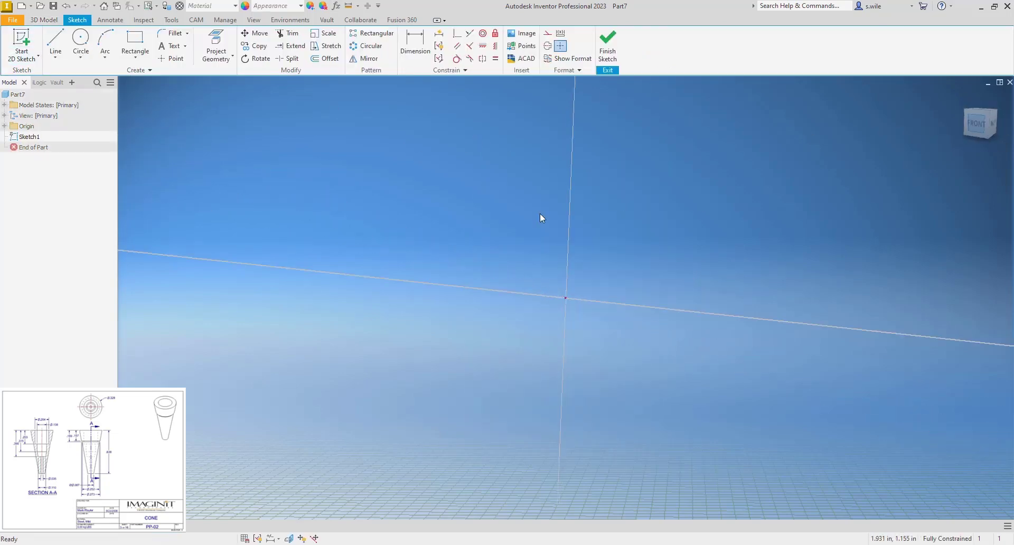
{"action": "left_click", "coordinate": [47, 43]}
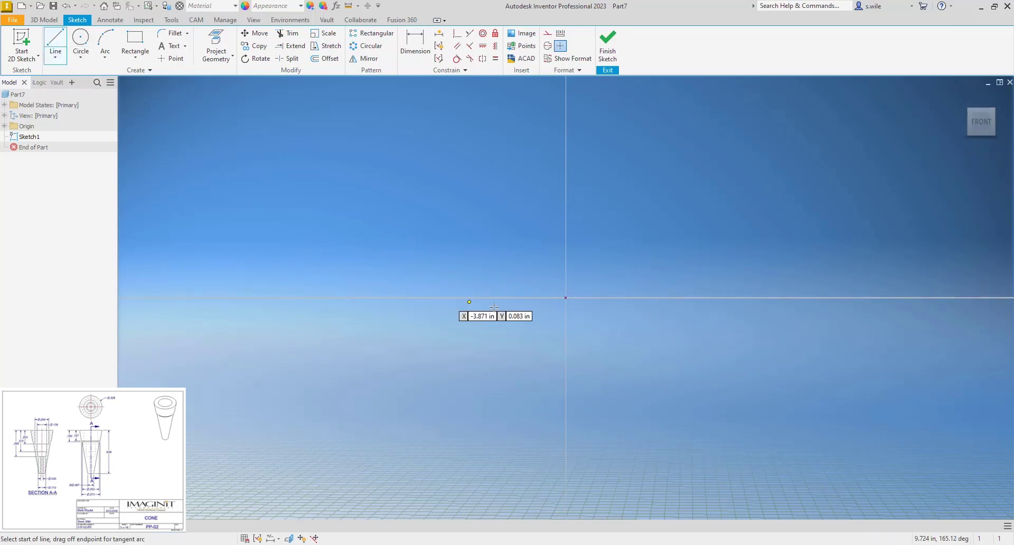
{"action": "left_click", "coordinate": [565, 298]}
{"action": "middle_click_drag", "start_coordinate": [585, 504], "coordinate": [597, 336]}
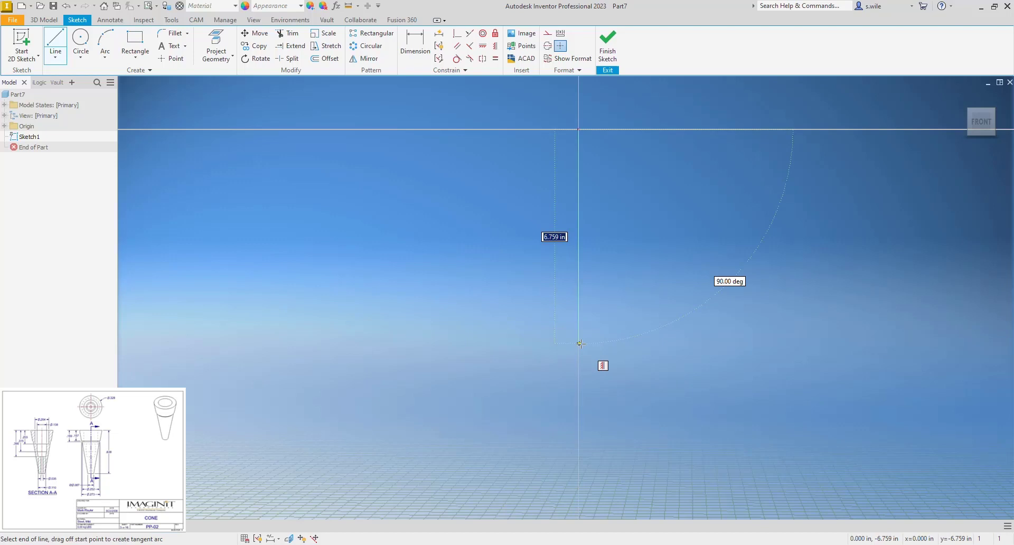
{"action": "type", "text": ".638"}
{"action": "key", "text": "Return"}
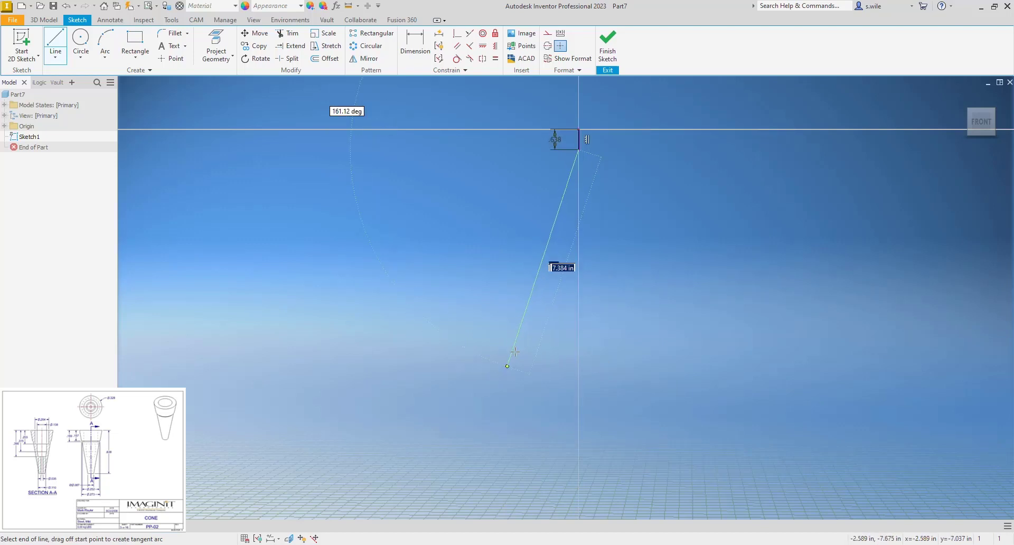
{"action": "key", "text": "Escape"}
Convert the vertical .638 in line to a centerline
{"action": "scroll", "coordinate": [561, 122], "scroll_direction": "up", "scroll_amount": 6}
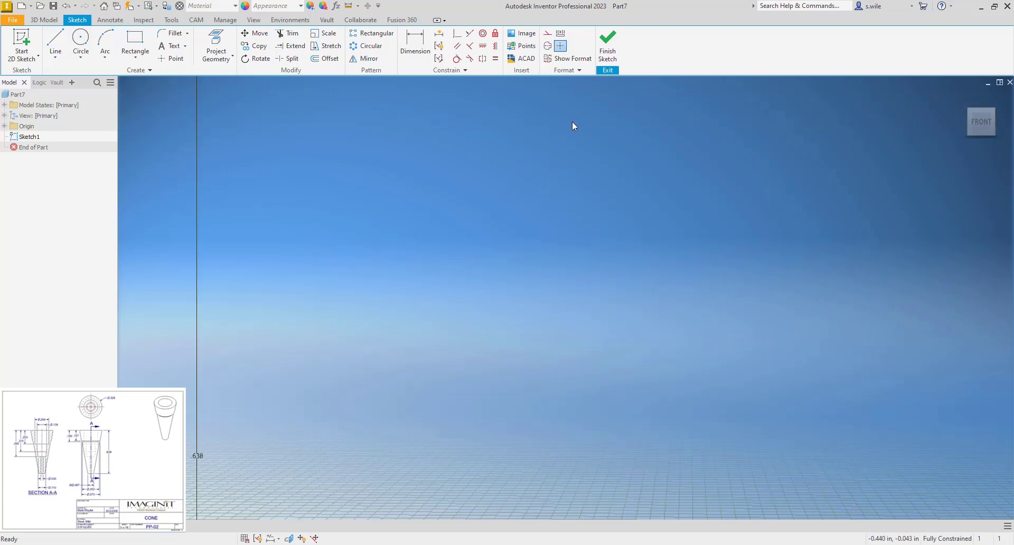
{"action": "scroll", "coordinate": [572, 122], "scroll_direction": "down", "scroll_amount": 2}
{"action": "middle_click_drag", "start_coordinate": [572, 121], "coordinate": [493, 199]}
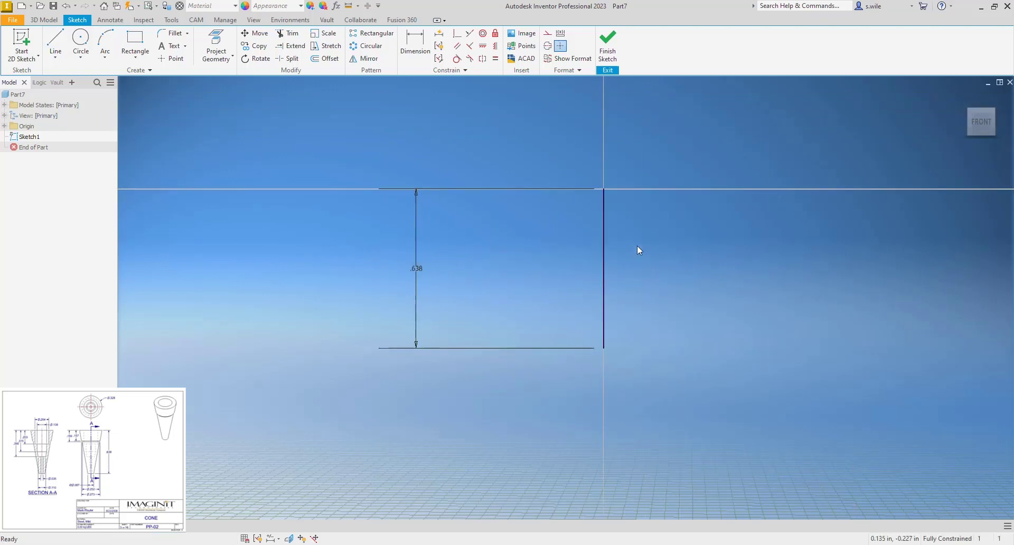
{"action": "left_click", "coordinate": [547, 46]}
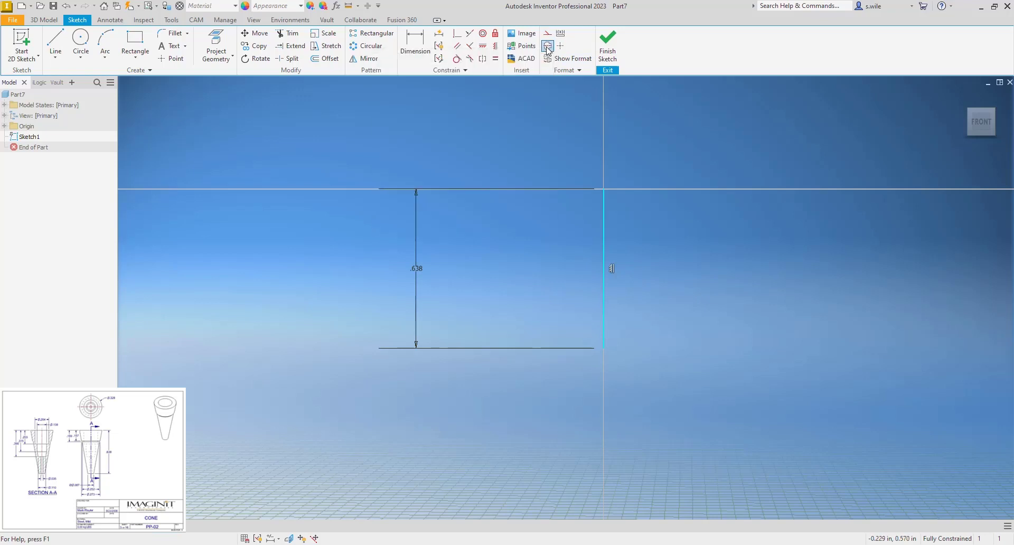
{"action": "left_click", "coordinate": [528, 275]}
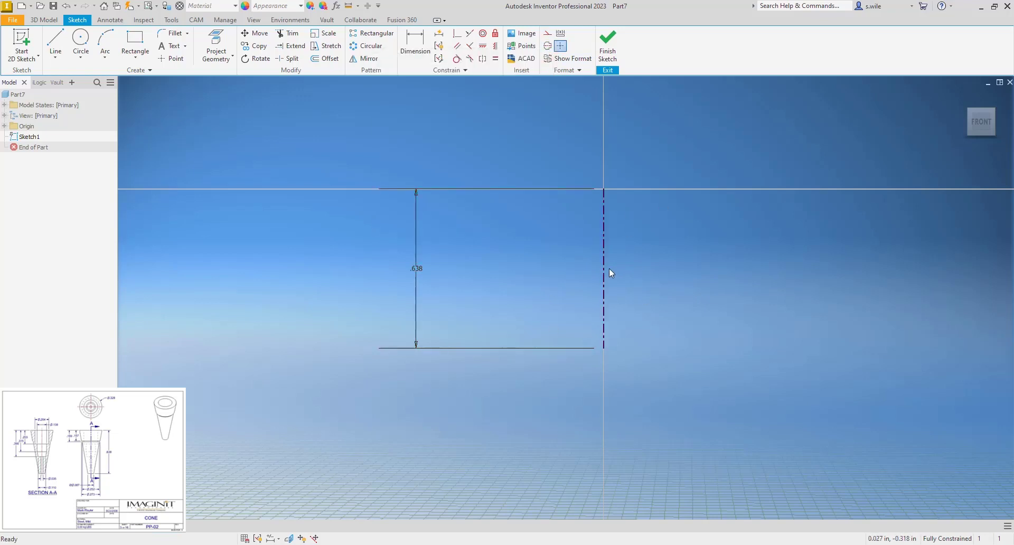
Draw the cone's half profile from the centerline's lower end: short horizontal base, slanted side with a small step, and a top edge back to the origin
{"action": "key", "text": "l"}
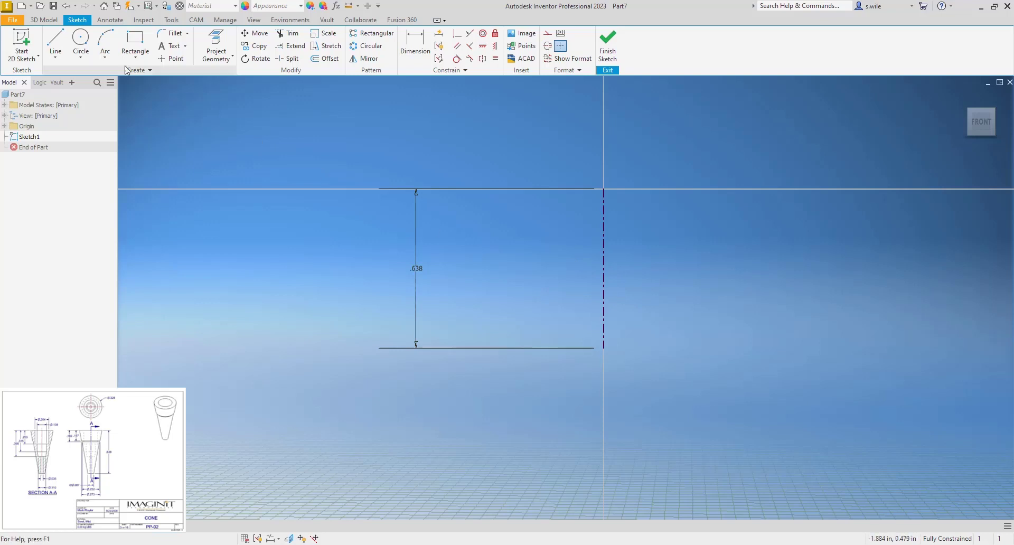
{"action": "left_click", "coordinate": [603, 347]}
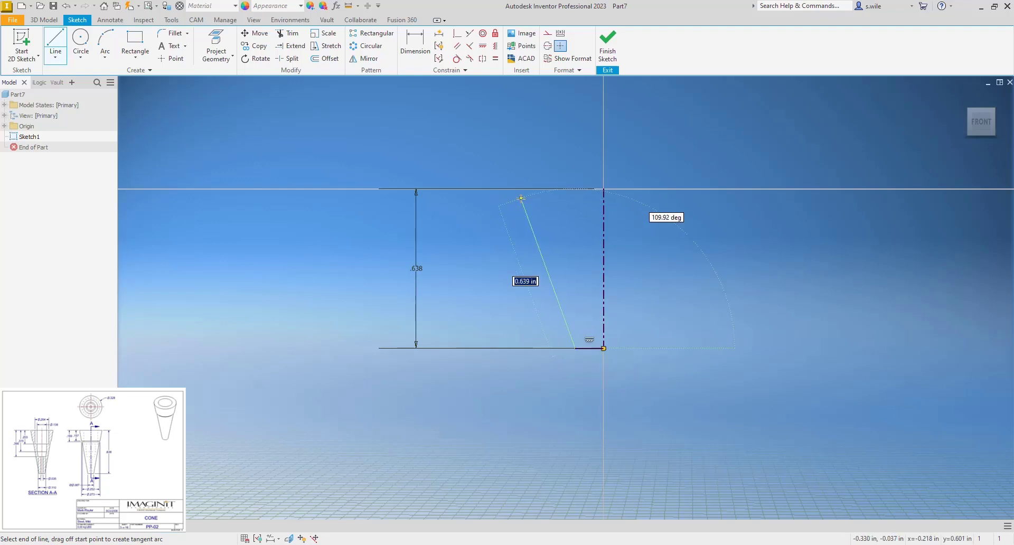
{"action": "left_click", "coordinate": [521, 199]}
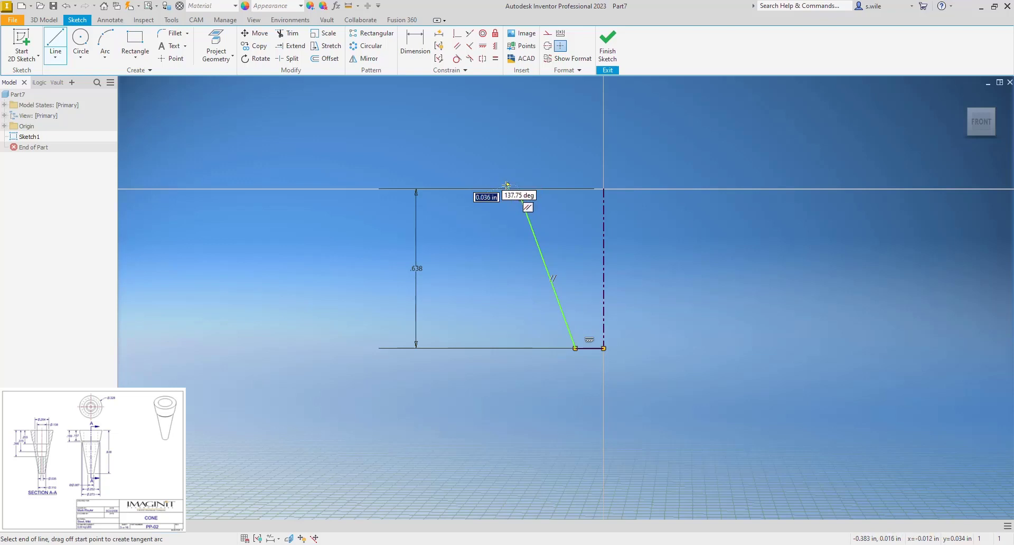
{"action": "left_click", "coordinate": [509, 191]}
{"action": "scroll", "coordinate": [508, 192], "scroll_direction": "up", "scroll_amount": 5}
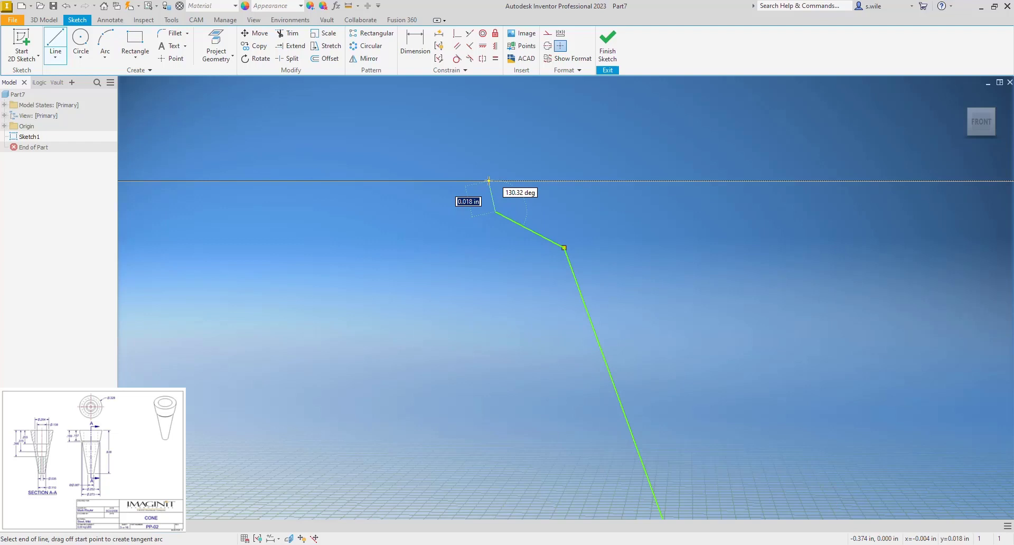
{"action": "left_click", "coordinate": [472, 182]}
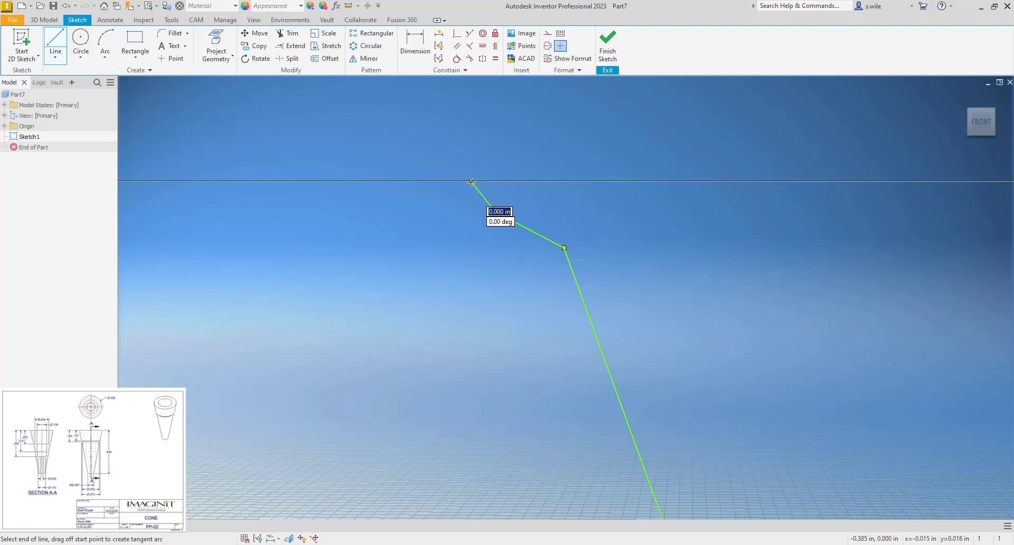
{"action": "scroll", "coordinate": [593, 192], "scroll_direction": "up", "scroll_amount": 2}
{"action": "scroll", "coordinate": [563, 183], "scroll_direction": "down", "scroll_amount": 6}
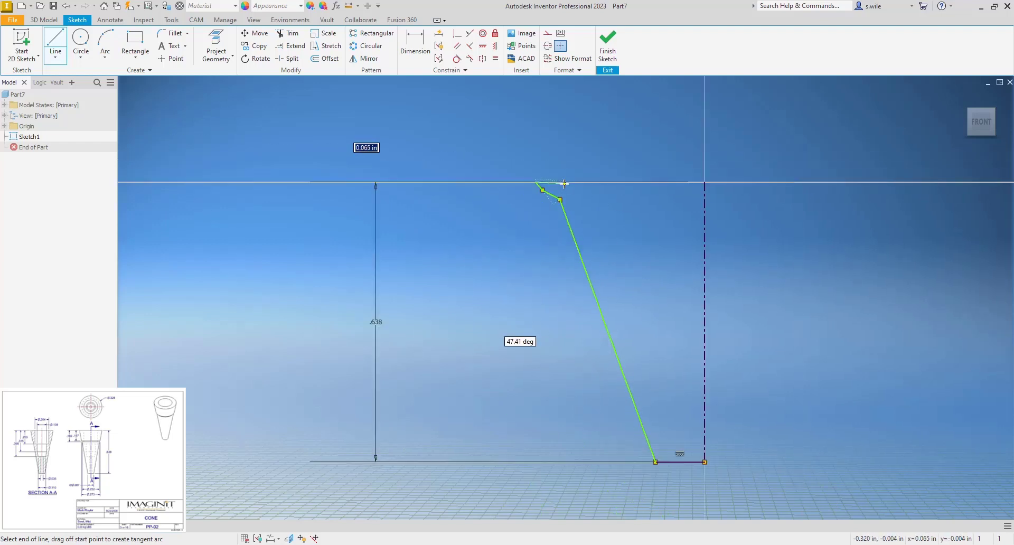
{"action": "left_click", "coordinate": [702, 181]}
{"action": "key", "text": "Escape"}
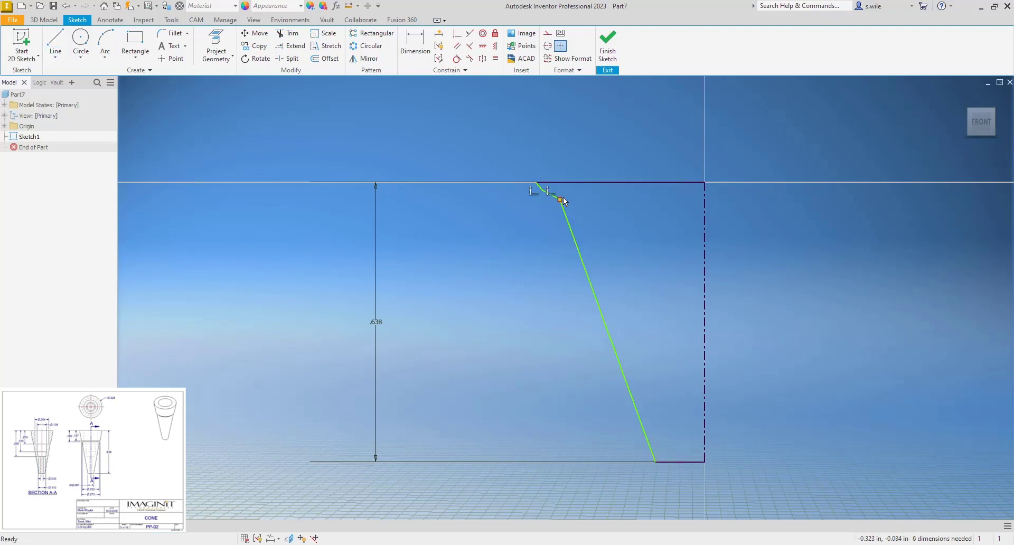
Move the two step vertices of the slanted side down, well below the profile's top edge
{"action": "mouse_move", "coordinate": [563, 201]}
{"action": "left_mouse_down"}
{"action": "mouse_move", "coordinate": [575, 248]}
{"action": "mouse_move", "coordinate": [605, 291]}
{"action": "mouse_move", "coordinate": [602, 263]}
{"action": "left_mouse_up"}
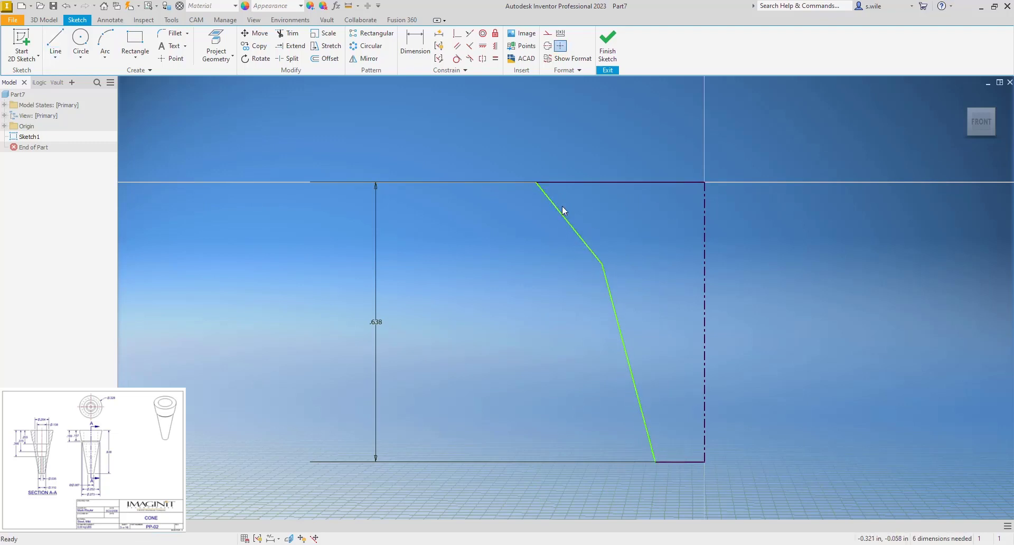
{"action": "mouse_move", "coordinate": [544, 193]}
{"action": "left_mouse_down"}
{"action": "mouse_move", "coordinate": [589, 240]}
{"action": "mouse_move", "coordinate": [585, 254]}
{"action": "left_mouse_up"}
{"action": "middle_click_drag", "start_coordinate": [486, 232], "coordinate": [365, 195]}
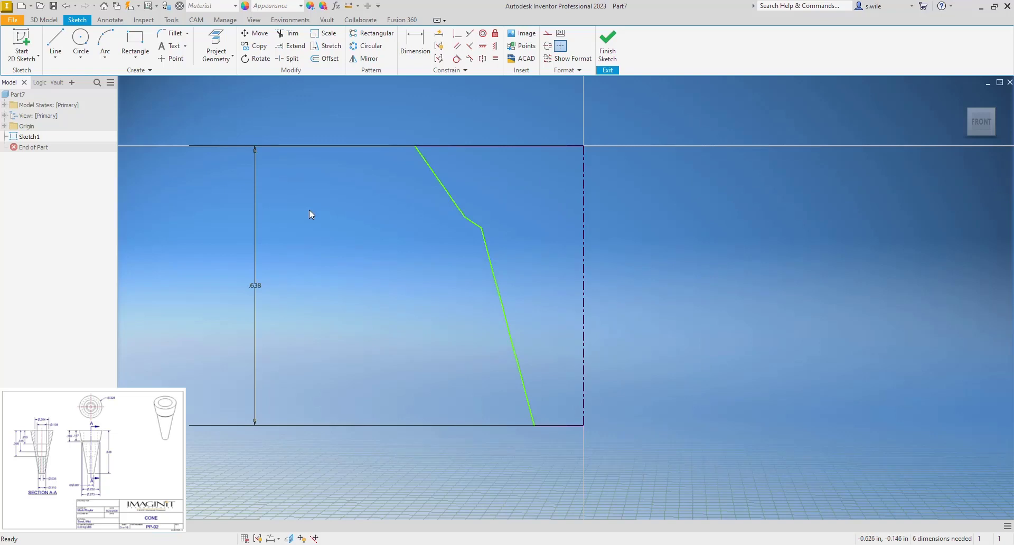
Dimension the profile's outer top corner about the centerline as a .328 in diameter
{"action": "key", "text": "d"}
{"action": "left_click", "coordinate": [584, 218]}
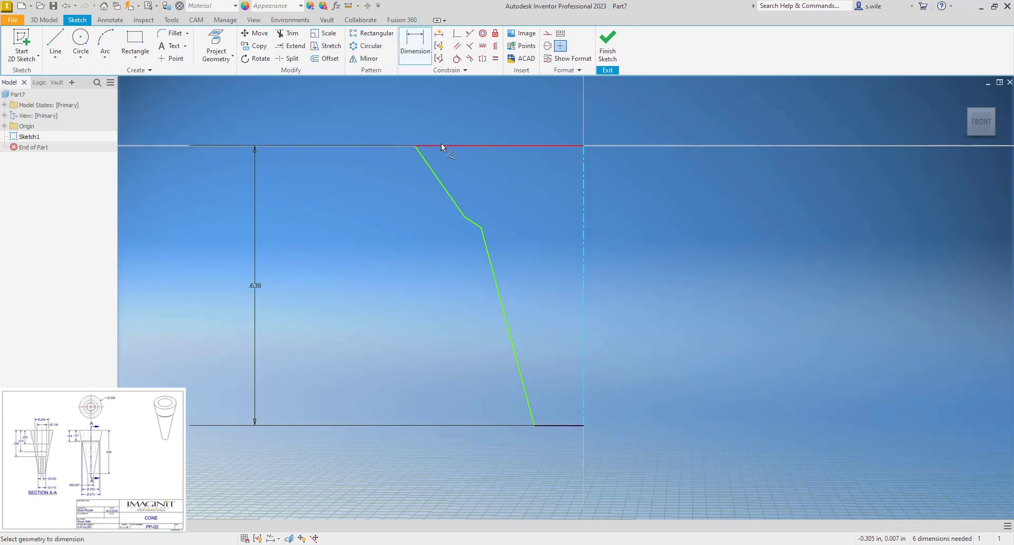
{"action": "left_click", "coordinate": [414, 145]}
{"action": "left_click", "coordinate": [526, 109]}
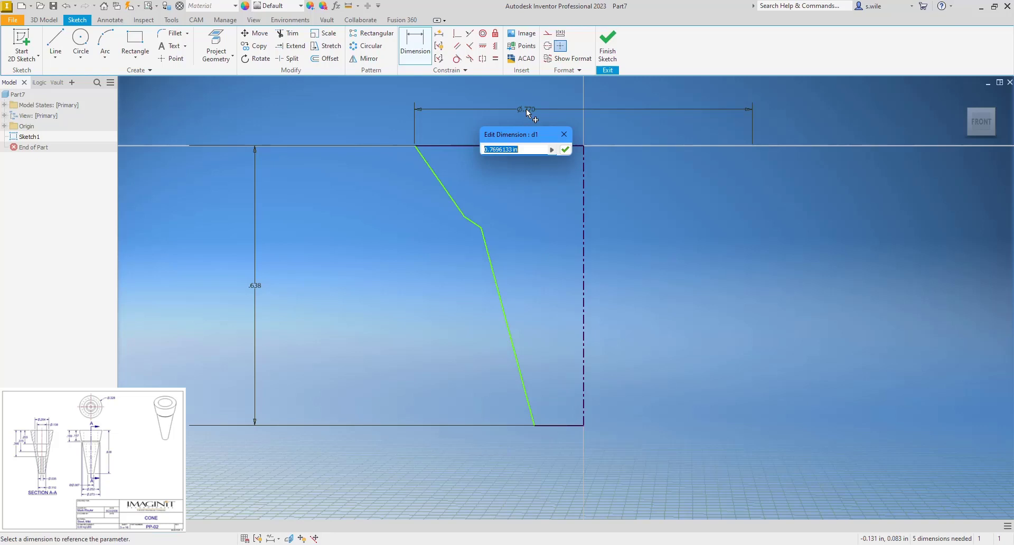
{"action": "type", "text": ".328"}
{"action": "key", "text": "Return"}
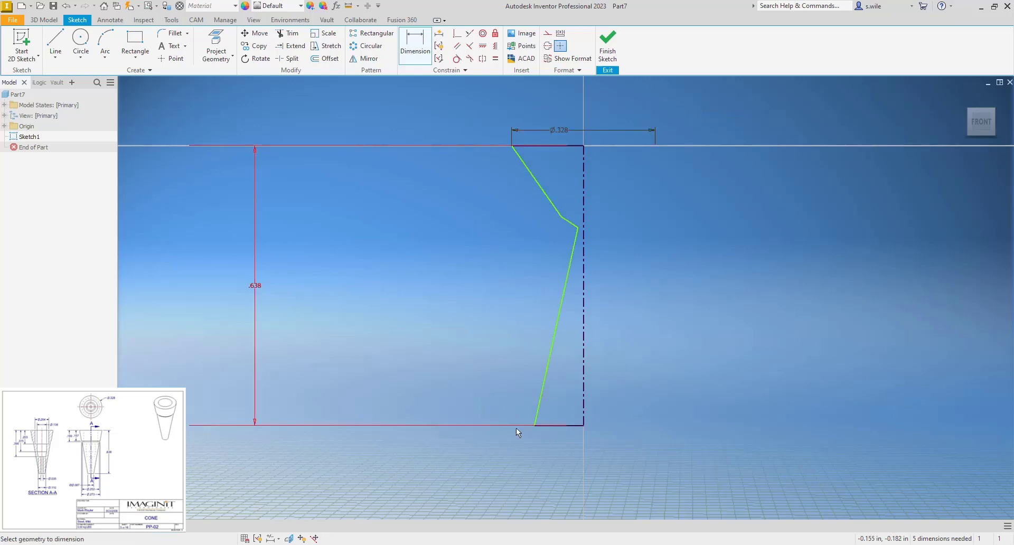
Dimension the profile's lower outer corner about the centerline as a .087 in diameter
{"action": "left_click", "coordinate": [538, 424]}
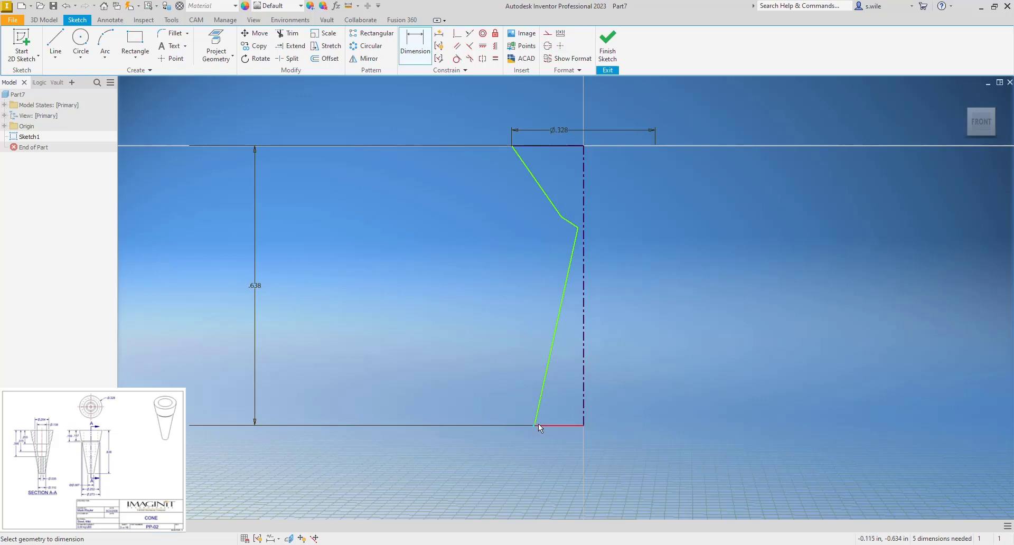
{"action": "left_click", "coordinate": [584, 415]}
{"action": "left_click", "coordinate": [578, 445]}
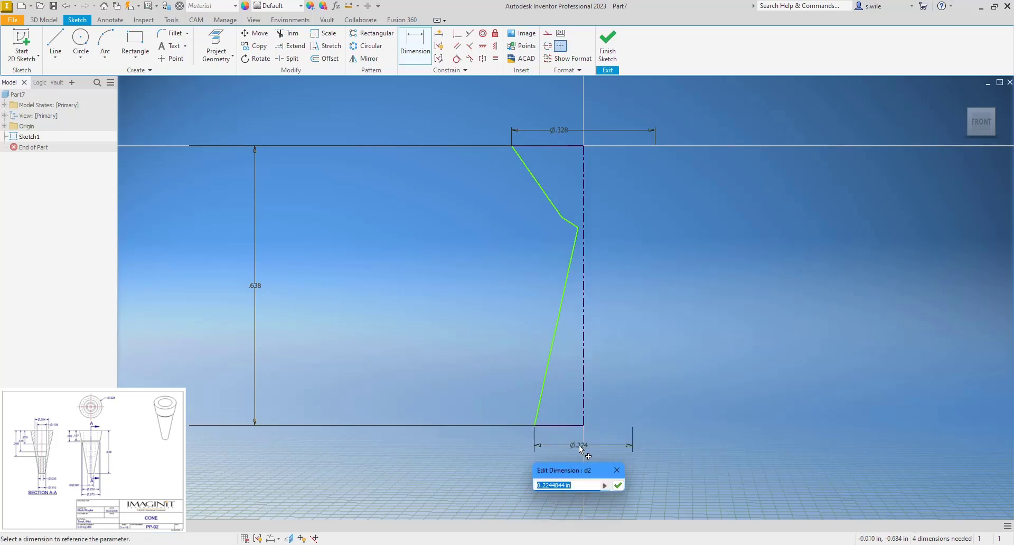
{"action": "type", "text": ".087"}
{"action": "key", "text": "Return"}
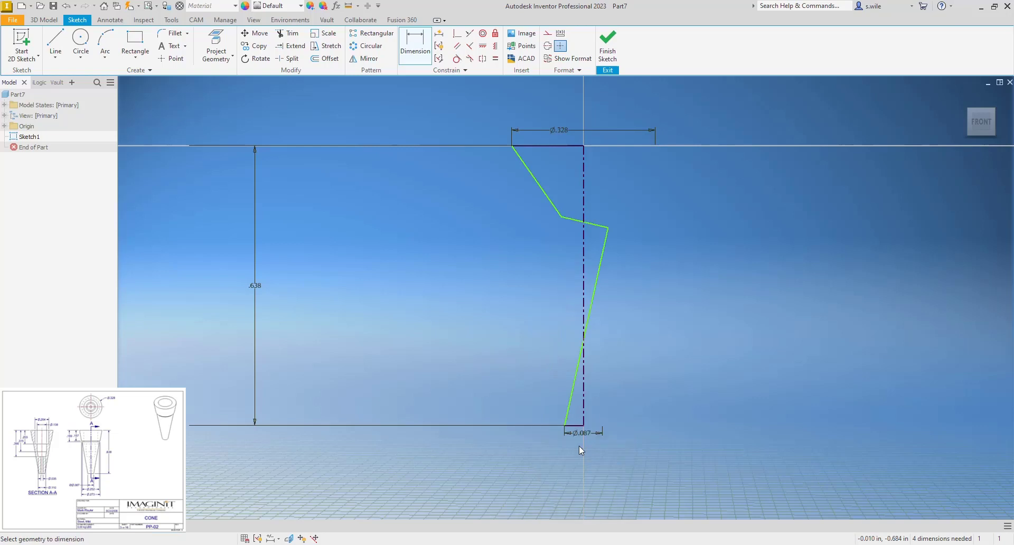
{"action": "key", "text": "Escape"}
Move the lower step vertex back to the profile's side of the centerline and hide the sketch constraint symbols
{"action": "left_click_drag", "start_coordinate": [609, 228], "coordinate": [553, 224]}
{"action": "middle_click_drag", "start_coordinate": [509, 251], "coordinate": [443, 225]}
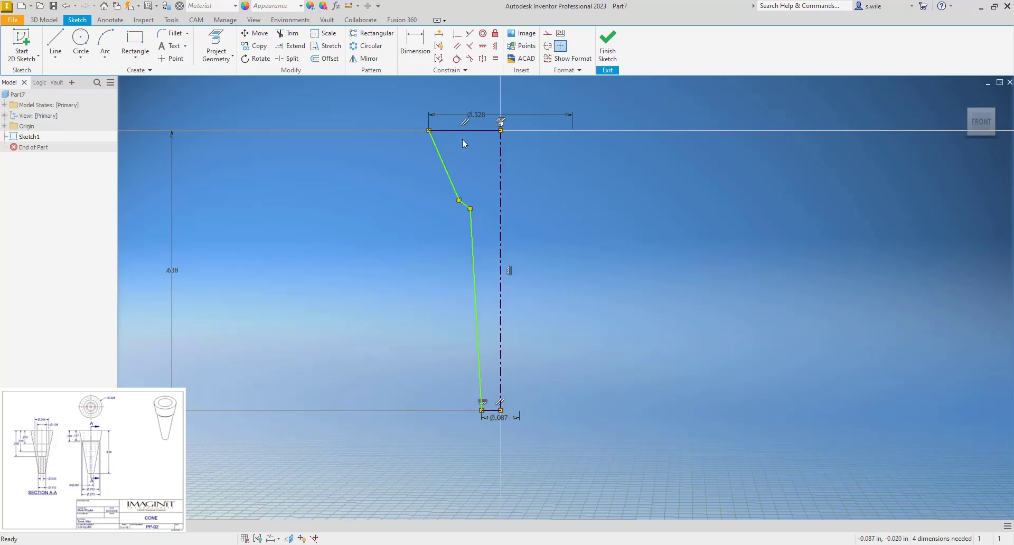
{"action": "key", "text": "F9"}
Dimension the lower step vertex about the centerline as a .252 in diameter
{"action": "key", "text": "d"}
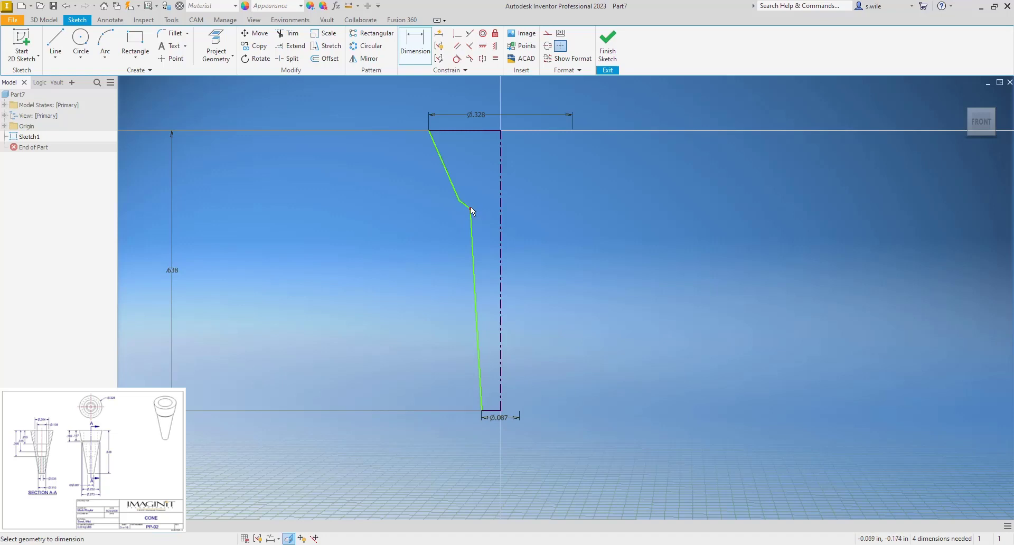
{"action": "left_click", "coordinate": [499, 375]}
{"action": "left_click", "coordinate": [486, 430]}
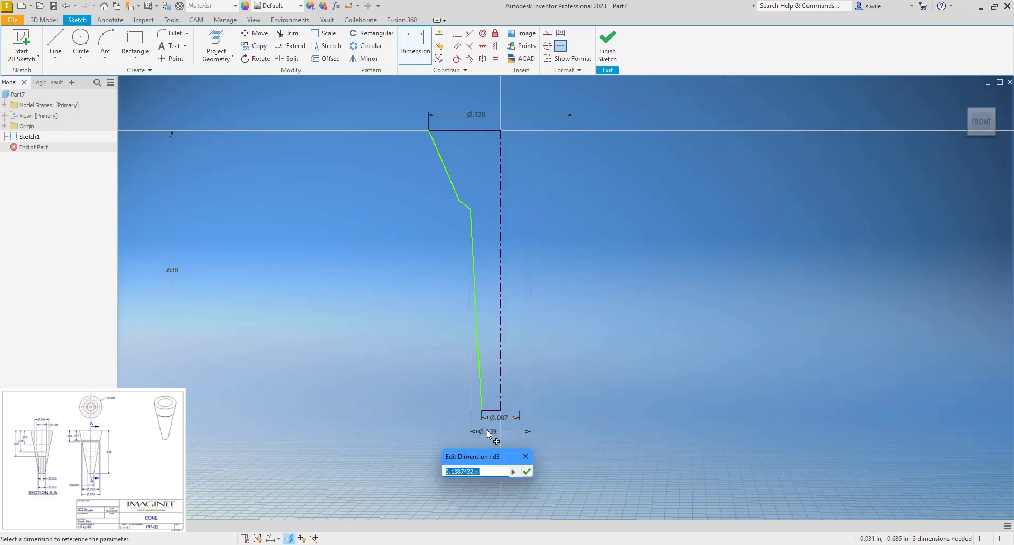
{"action": "type", "text": ".252"}
{"action": "key", "text": "Return"}
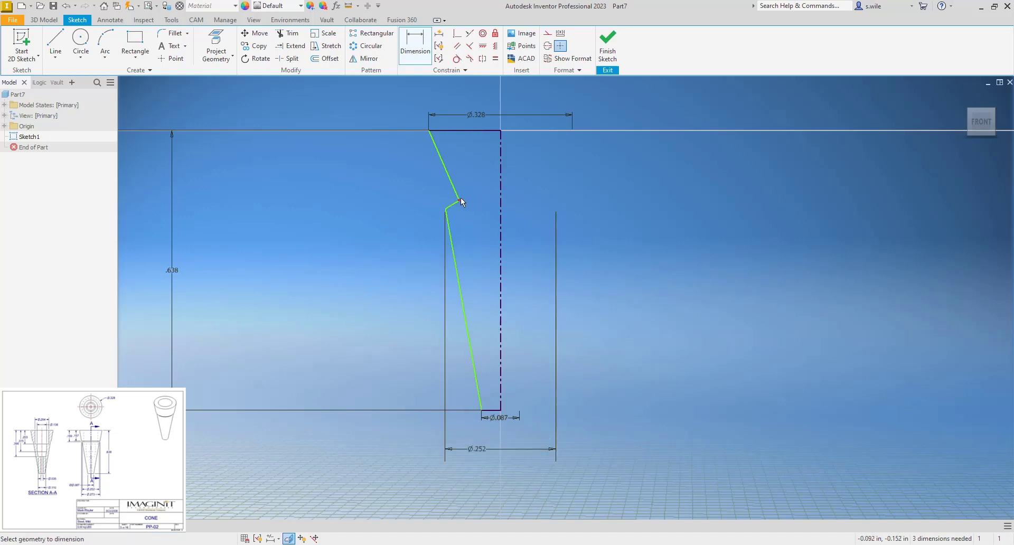
Dimension the upper step vertex about the centerline as a .273 in diameter
{"action": "left_click", "coordinate": [502, 274]}
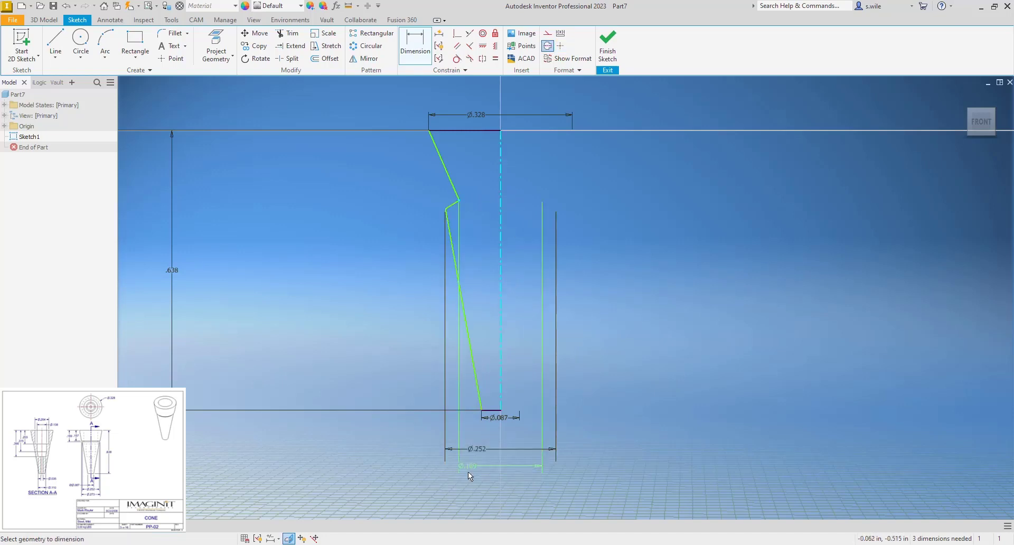
{"action": "left_click", "coordinate": [487, 479]}
{"action": "type", "text": ".273"}
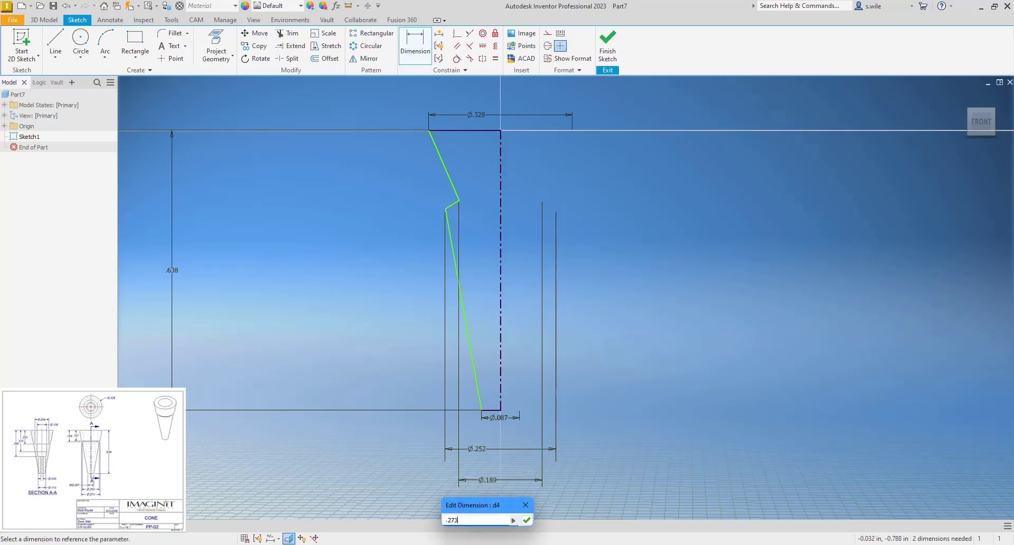
{"action": "key", "text": "Return"}
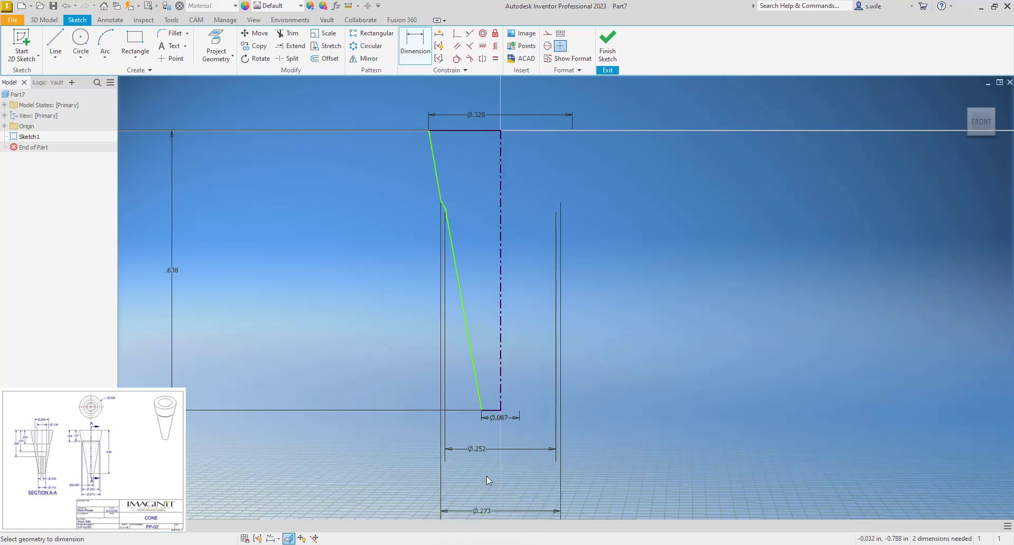
Dimension the vertical distance from the profile's top edge to the upper step vertex as .157 in
{"action": "left_click", "coordinate": [451, 130]}
{"action": "left_click", "coordinate": [438, 199]}
{"action": "left_click", "coordinate": [376, 162]}
{"action": "type", "text": "."}
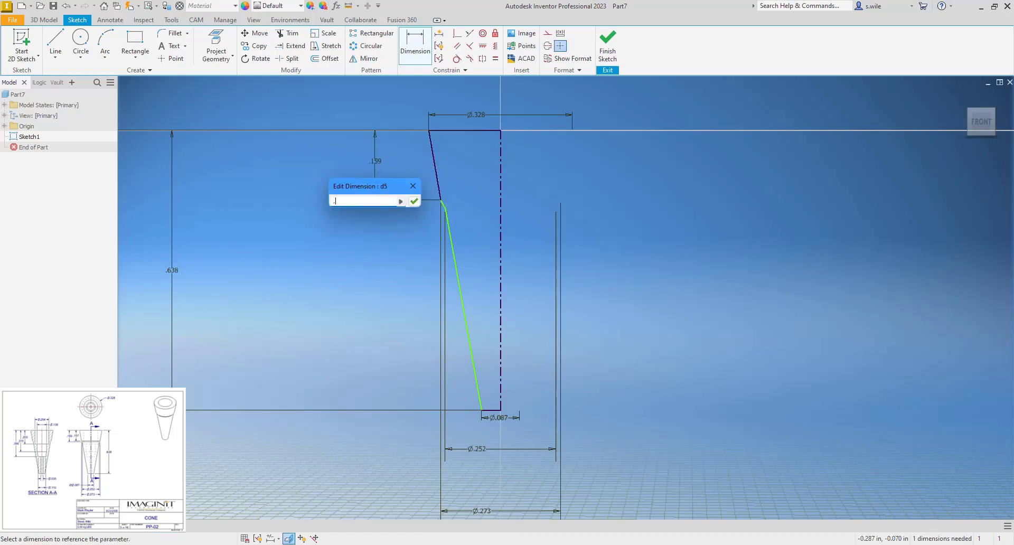
{"action": "type", "text": "157"}
{"action": "key", "text": "Return"}
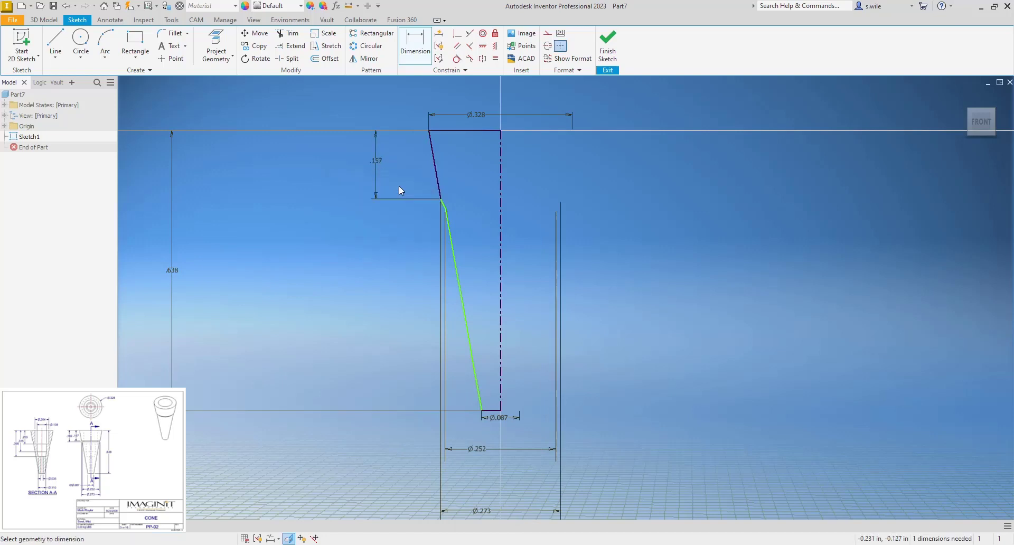
Dimension the vertical distance from the profile's top edge to the lower step vertex as .169 in
{"action": "left_click", "coordinate": [464, 132]}
{"action": "left_click", "coordinate": [449, 211]}
{"action": "left_click", "coordinate": [353, 201]}
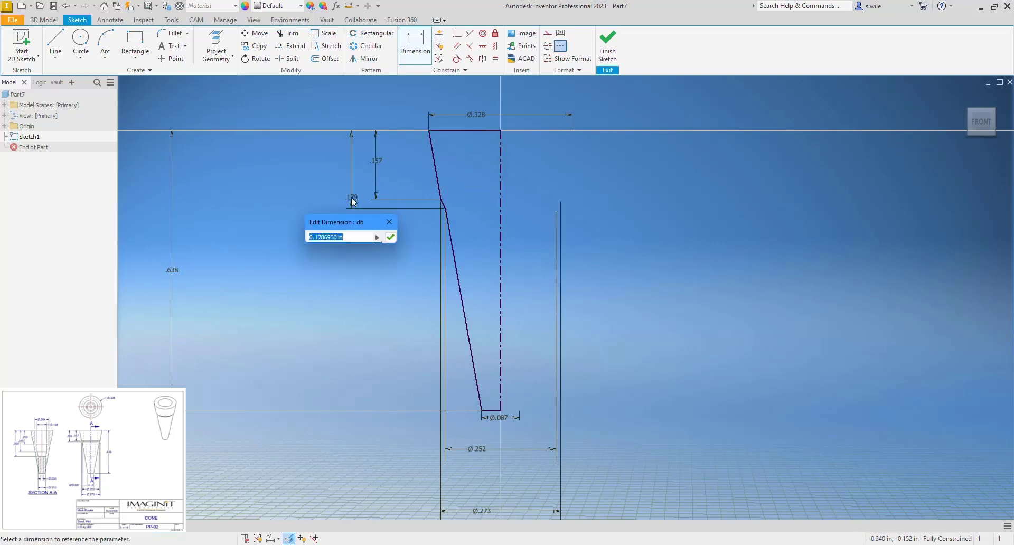
{"action": "type", "text": ".169"}
{"action": "key", "text": "Return"}
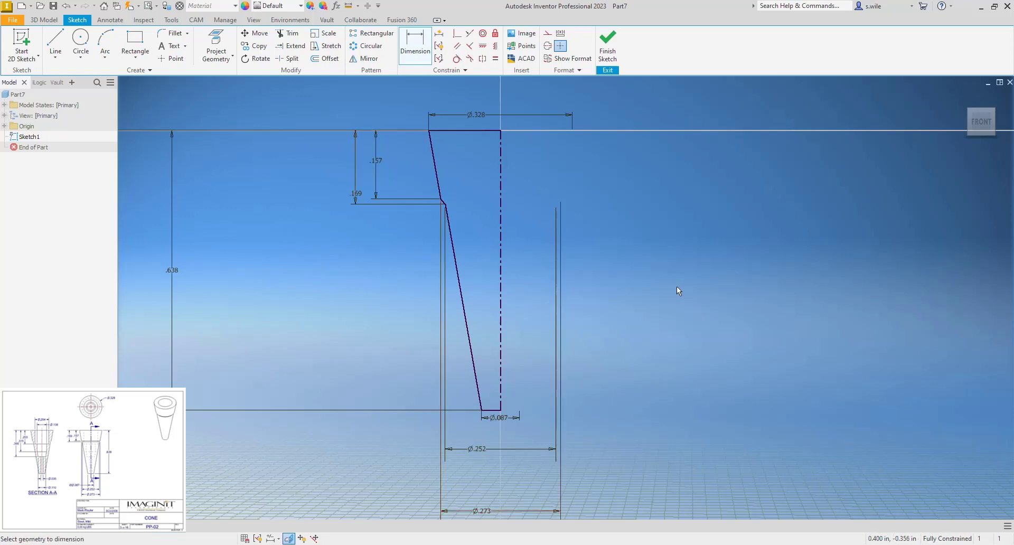
Finish the profile sketch and revolve it a full 360 degrees about the centerline into a solid cone
{"action": "left_click", "coordinate": [613, 47]}
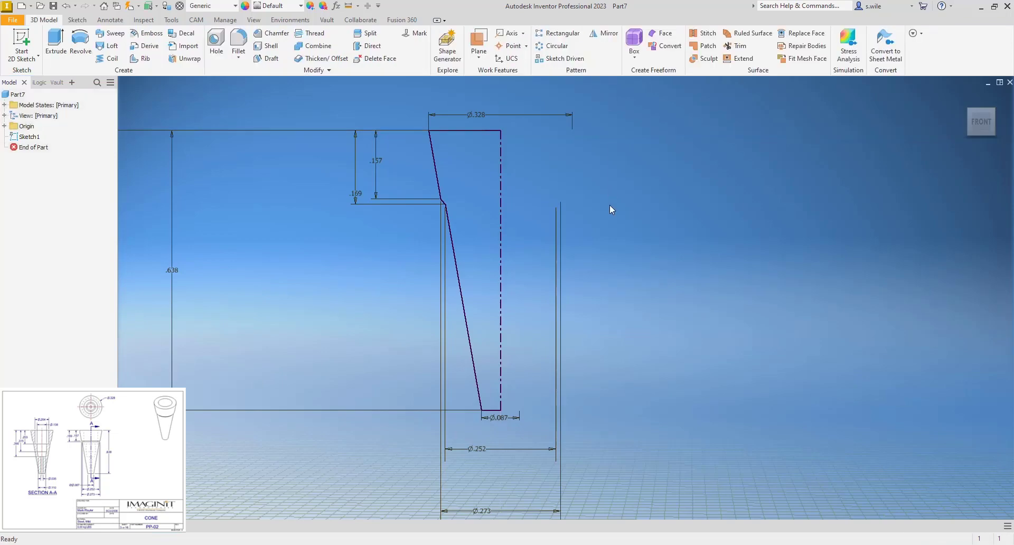
{"action": "key", "text": "r"}
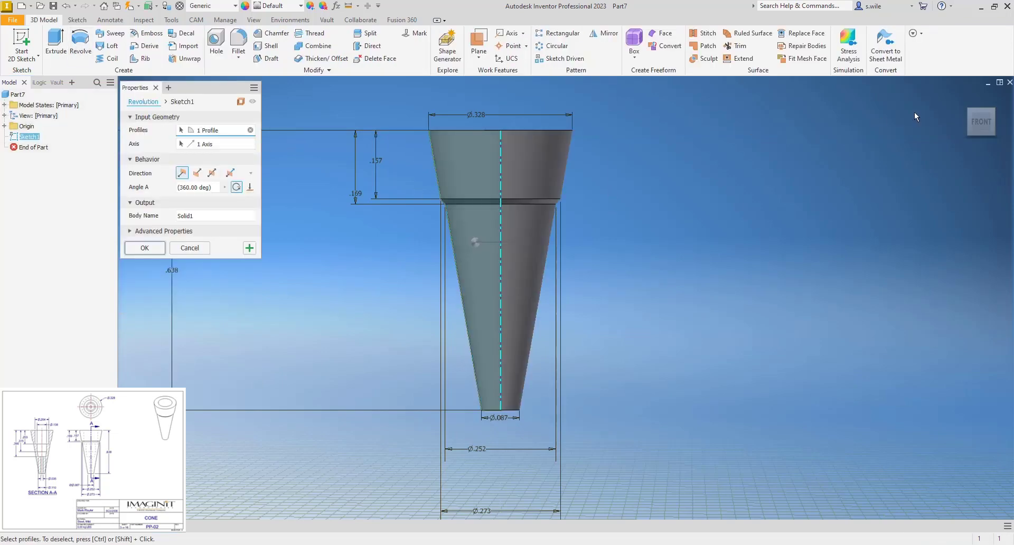
{"action": "left_click", "coordinate": [966, 96]}
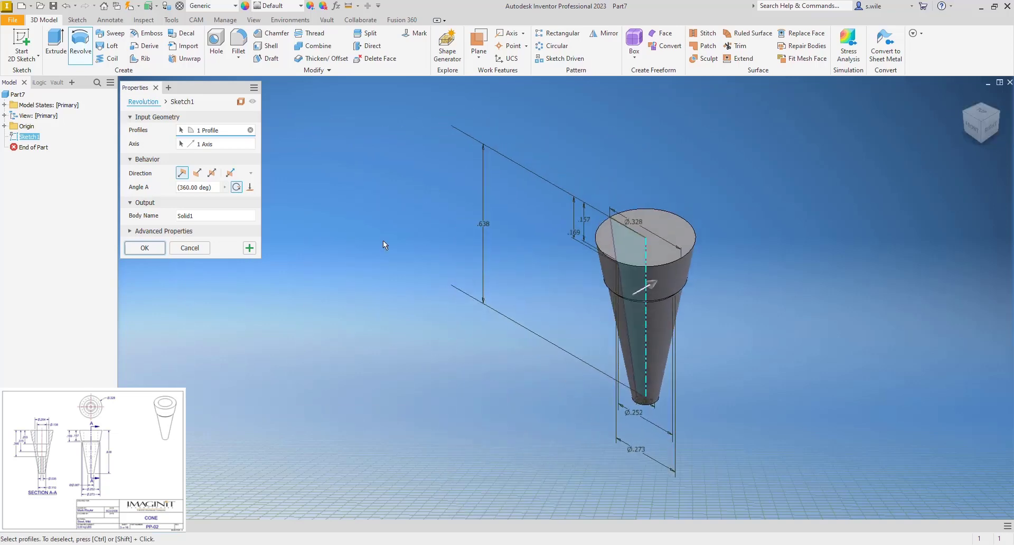
{"action": "left_click", "coordinate": [145, 249]}
Start a sketch on the cone's top face and draw a circle about .61 in in diameter centered on the origin
{"action": "middle_click_drag", "start_coordinate": [292, 222], "coordinate": [245, 216]}
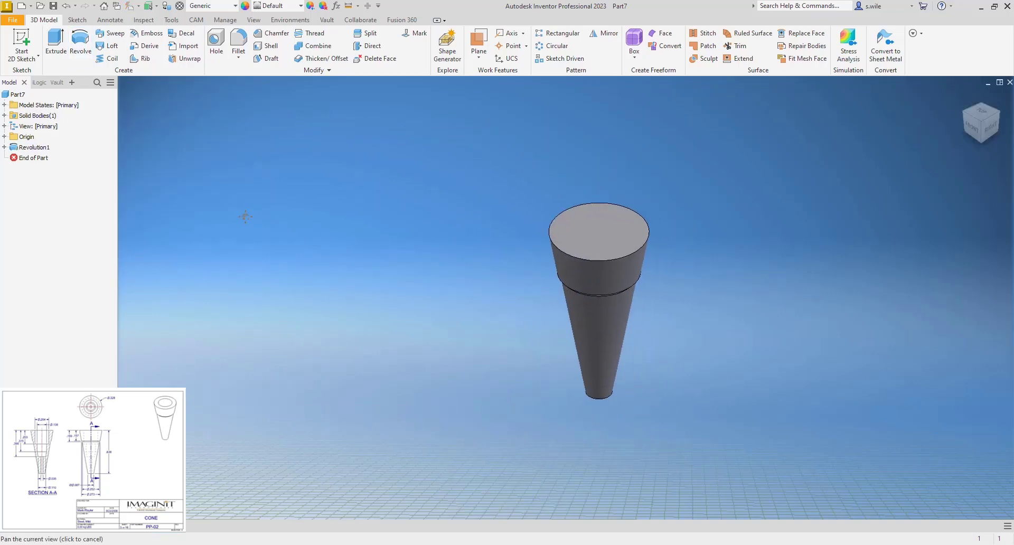
{"action": "key", "text": "s"}
{"action": "left_click", "coordinate": [584, 238]}
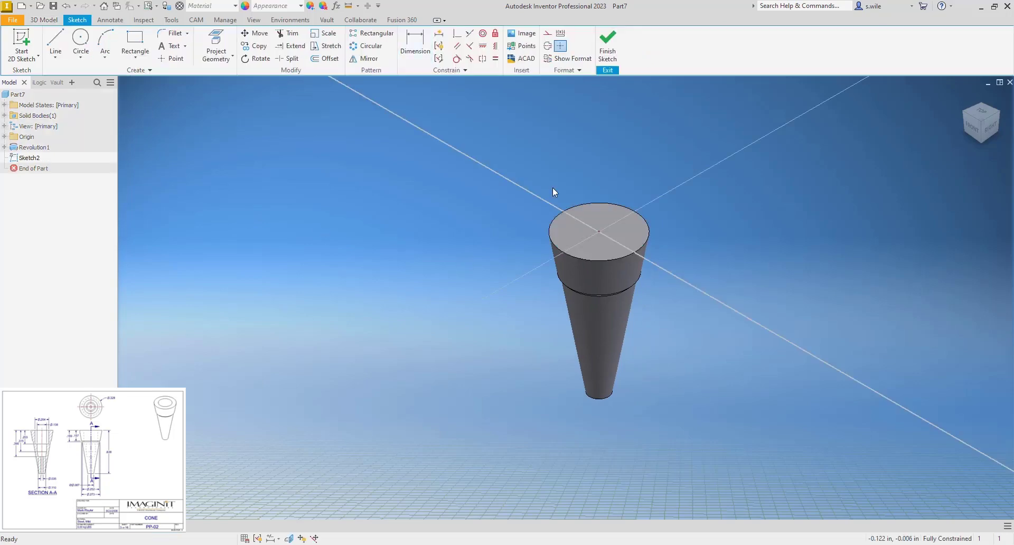
{"action": "left_click", "coordinate": [86, 42]}
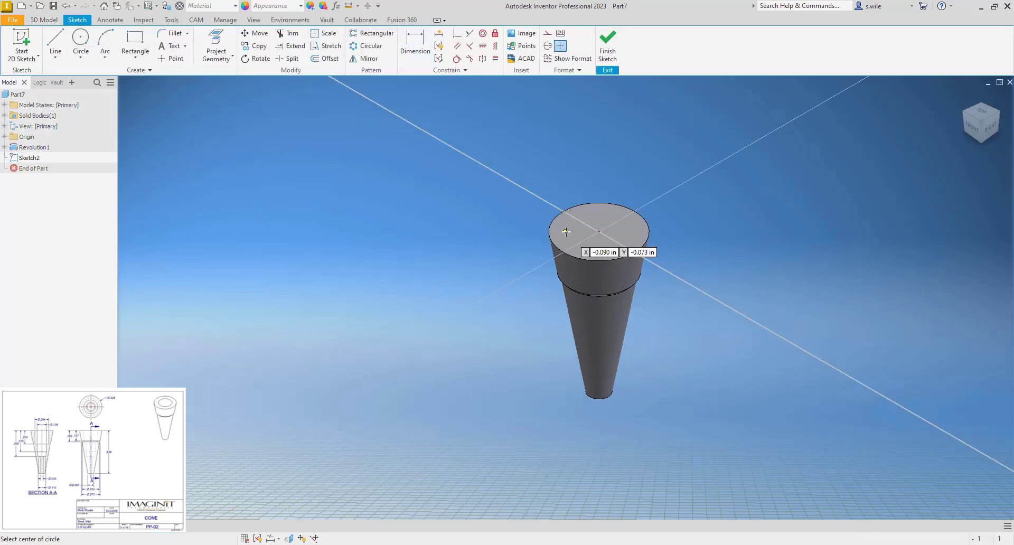
{"action": "left_click", "coordinate": [598, 232]}
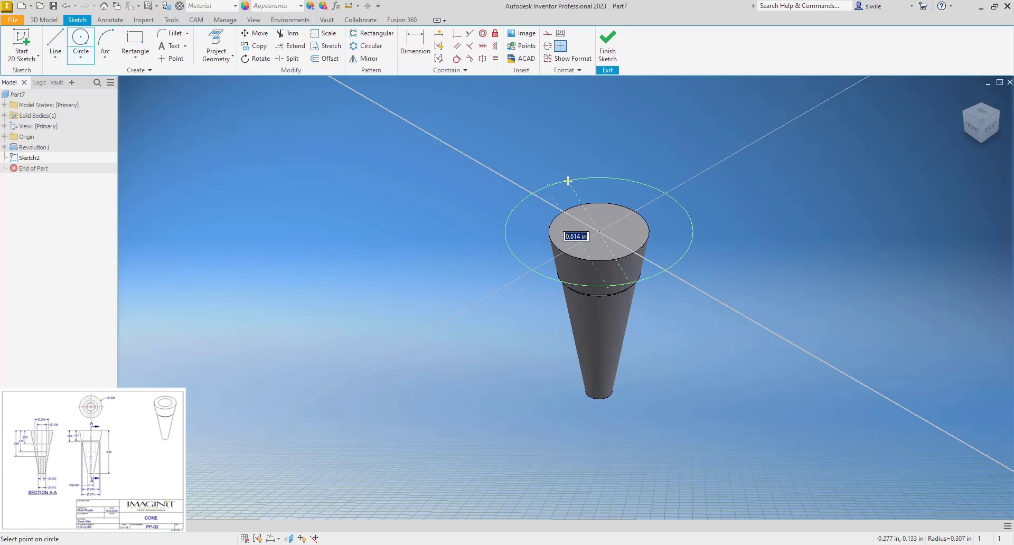
{"action": "left_click", "coordinate": [568, 181]}
Dimension the circle on the cone's top face to a .204 in diameter
{"action": "key", "text": "d"}
{"action": "left_click", "coordinate": [568, 181]}
{"action": "left_click", "coordinate": [562, 171]}
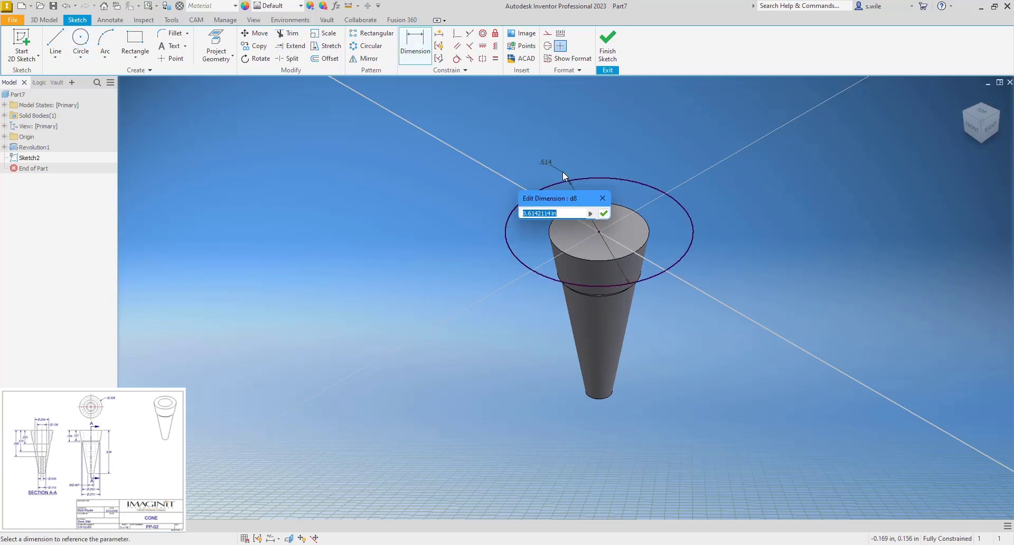
{"action": "type", "text": ".204"}
{"action": "key", "text": "Return"}
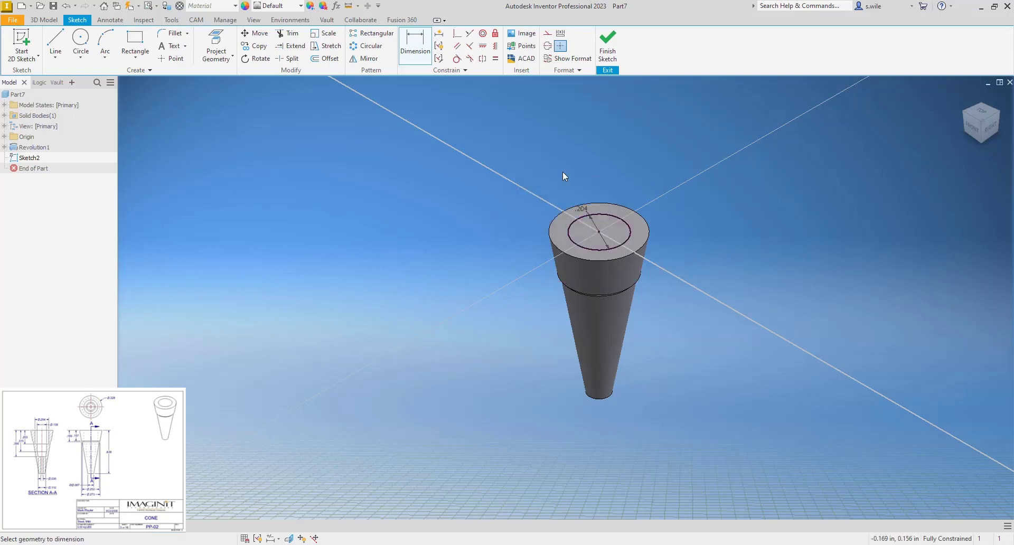
Extrude the .204 in circle .203 in deep into the cone as a cut
{"action": "key", "text": "e"}
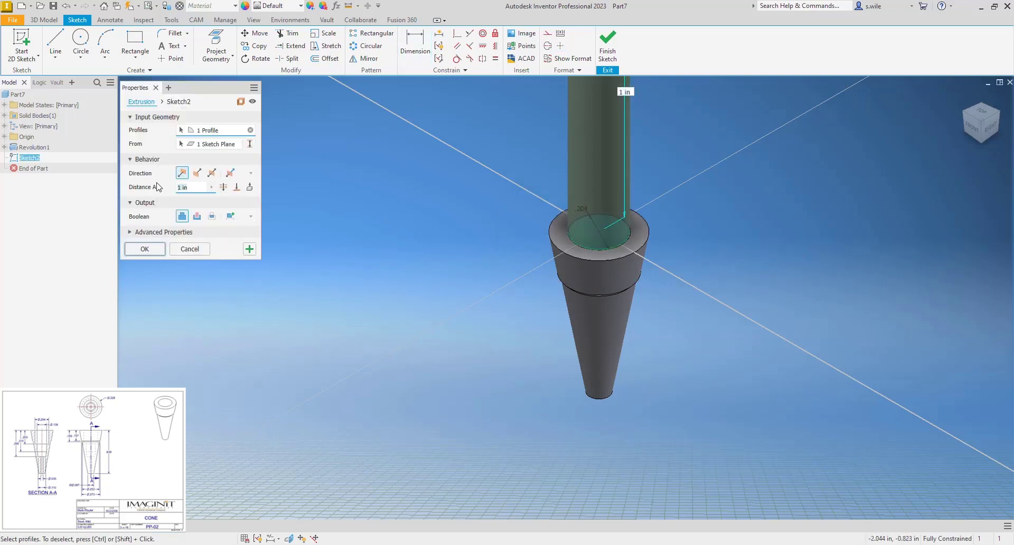
{"action": "type", "text": ".203"}
{"action": "left_click", "coordinate": [197, 216]}
{"action": "left_click", "coordinate": [143, 249]}
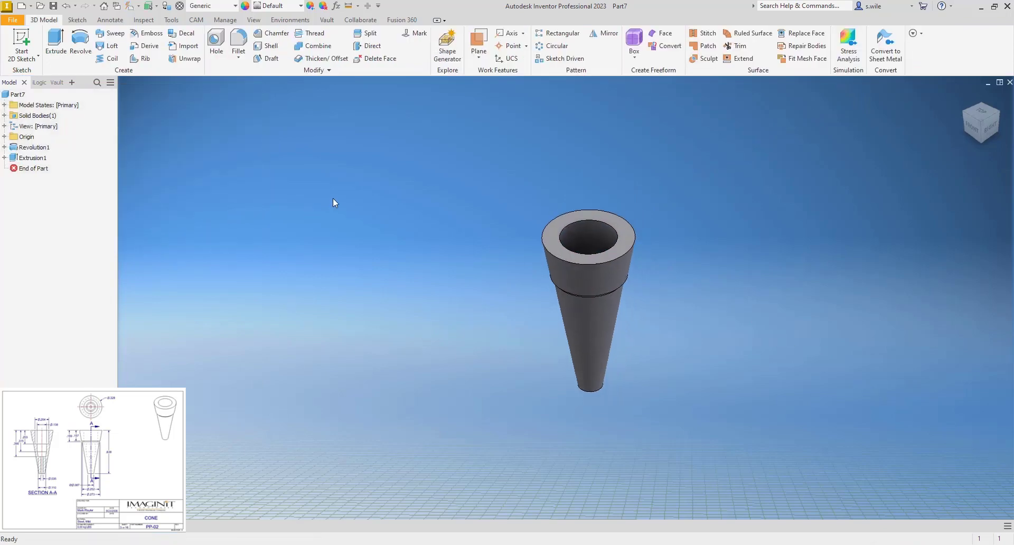
Add a simple .035 in through-all hole with no seat, concentric with the outer edge of the cone's top face
{"action": "left_click", "coordinate": [217, 43]}
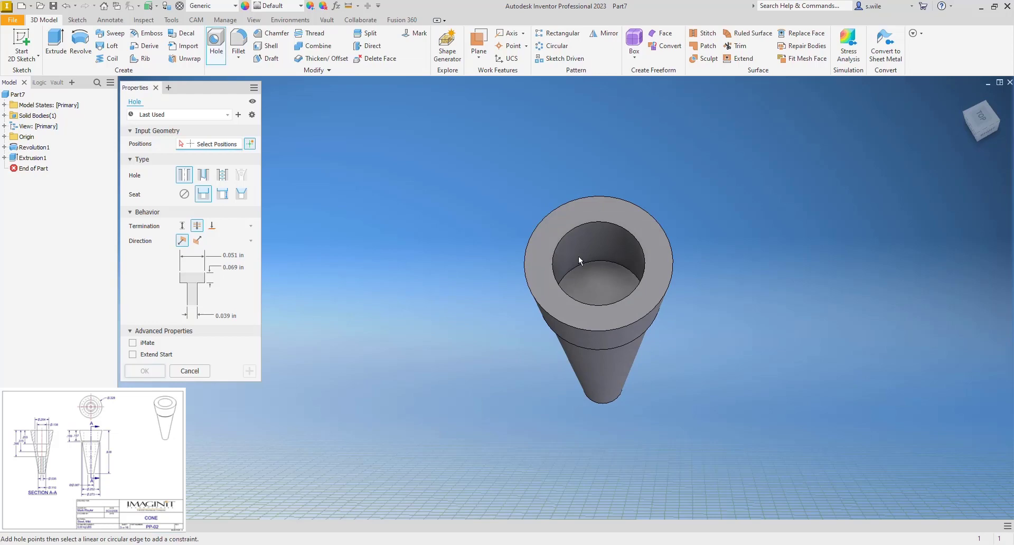
{"action": "left_click", "coordinate": [568, 216]}
{"action": "left_click", "coordinate": [565, 201]}
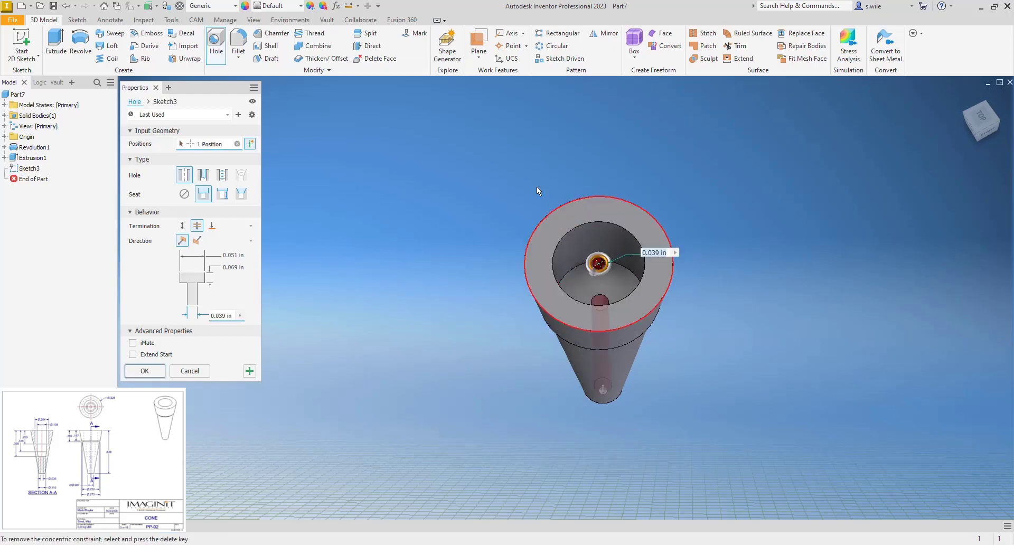
{"action": "left_click", "coordinate": [184, 193]}
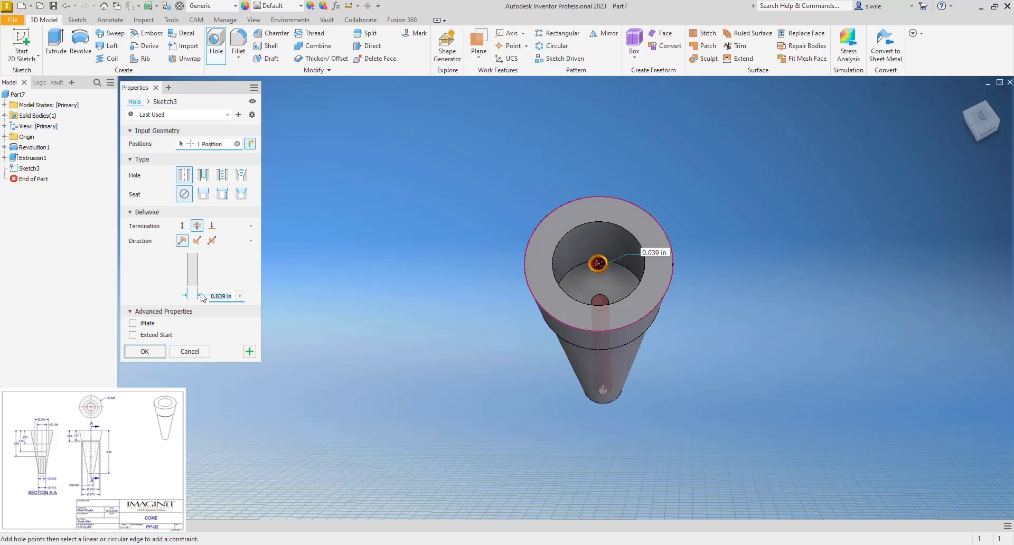
{"action": "type", "text": ".035"}
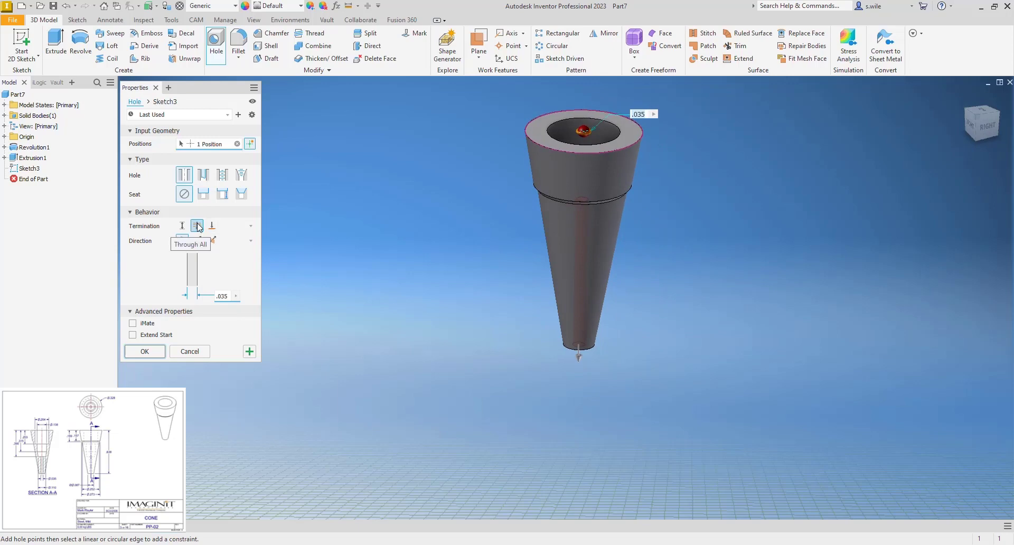
{"action": "left_click", "coordinate": [158, 352]}
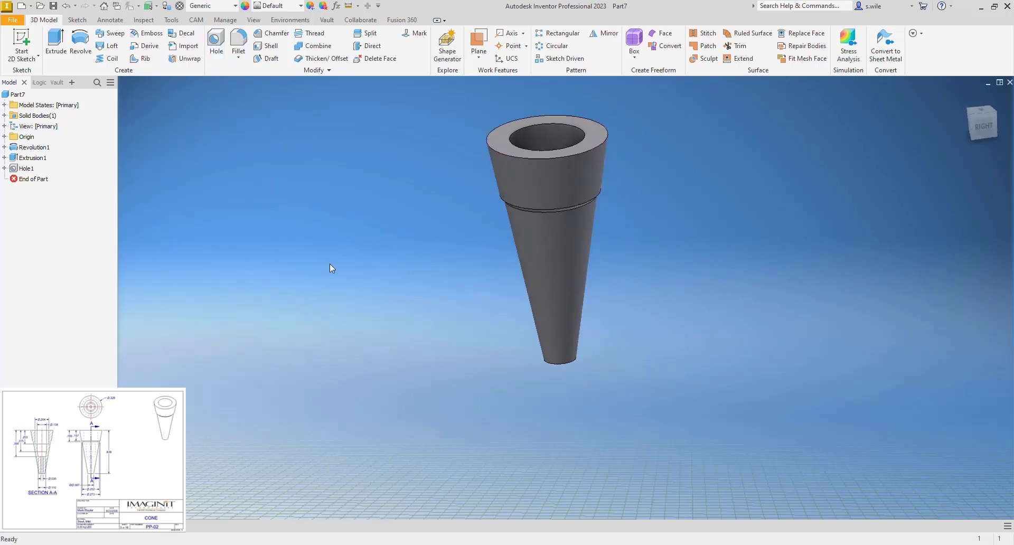
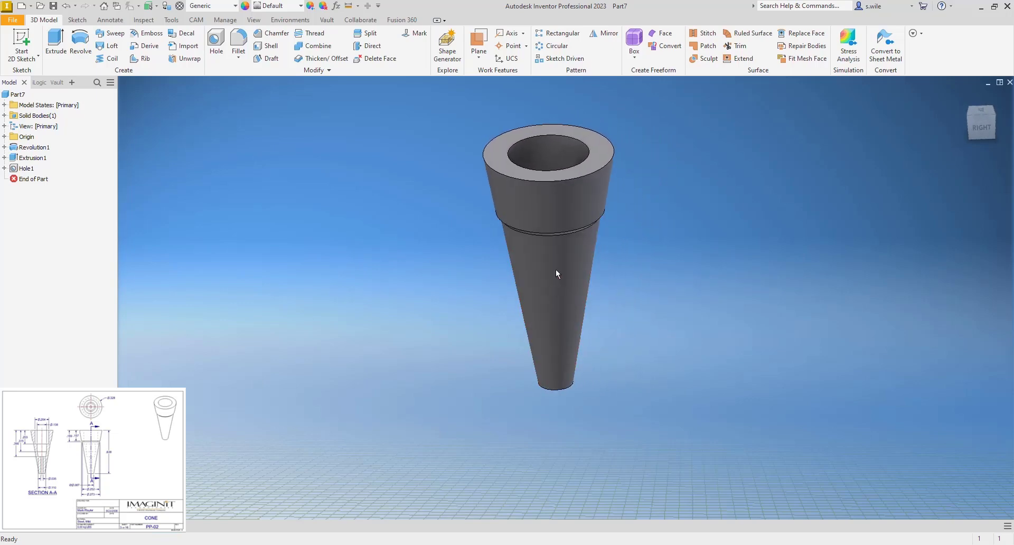
Start a sketch on the origin's YZ plane and slice the graphics to expose the cone's interior
{"action": "left_click", "coordinate": [4, 137]}
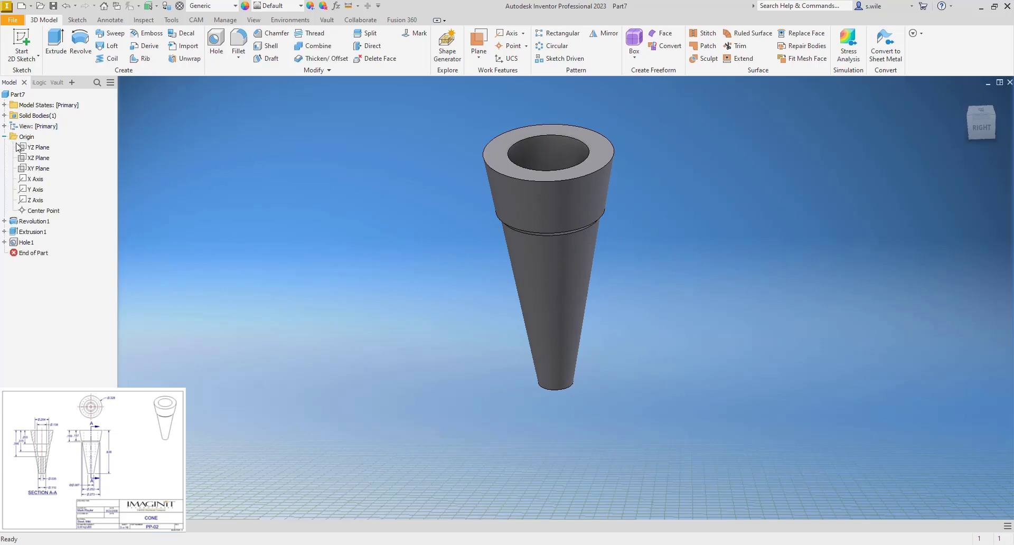
{"action": "left_click", "coordinate": [19, 148]}
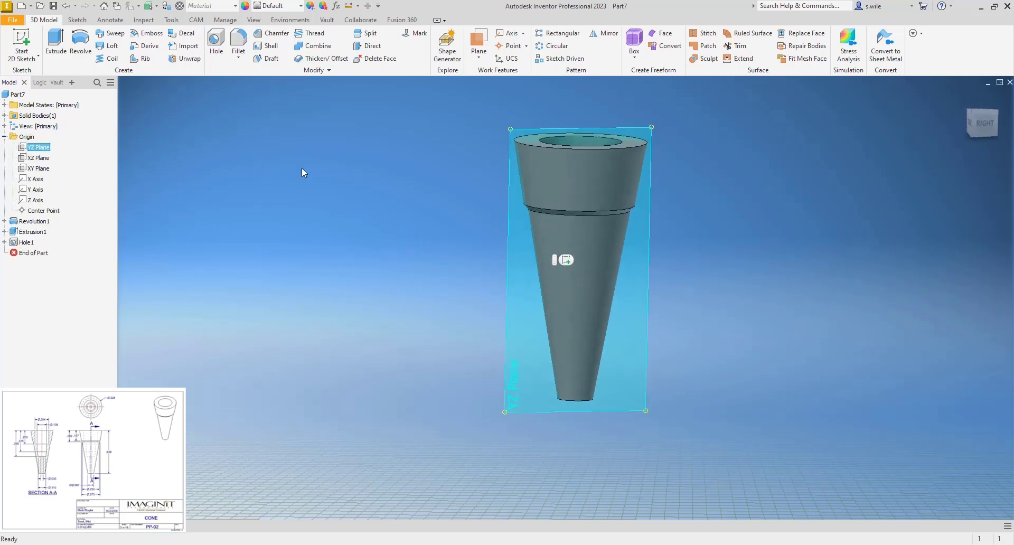
{"action": "left_click", "coordinate": [21, 42]}
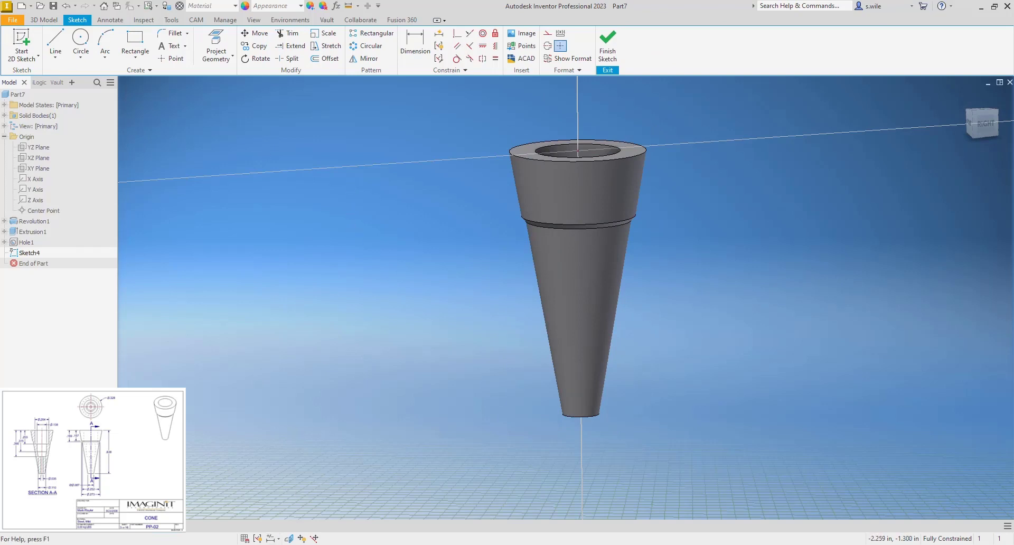
{"action": "left_click", "coordinate": [290, 538]}
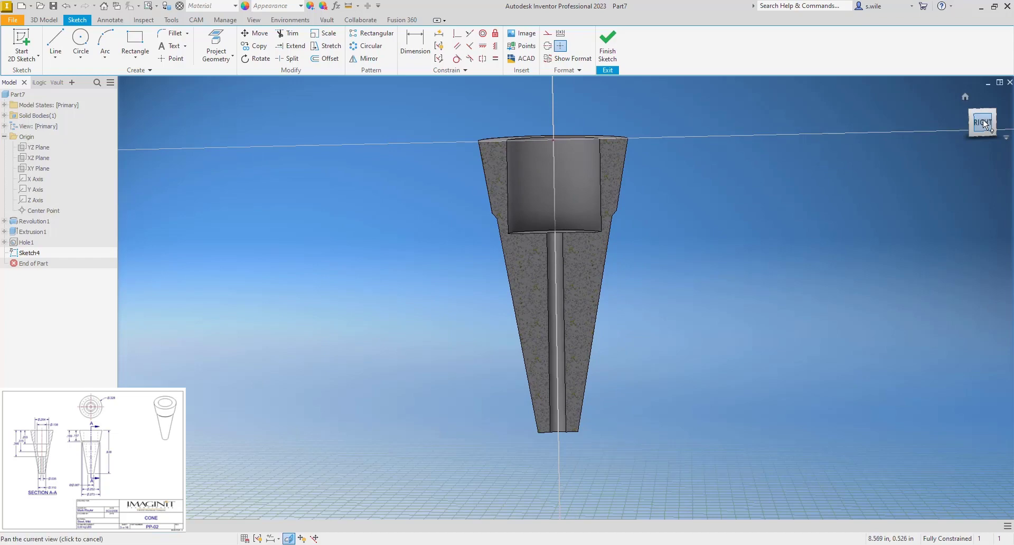
Project the large bore's floor edge and the cone's central axis into the sketch, then make the axis a centerline
{"action": "scroll", "coordinate": [417, 258], "scroll_direction": "down", "scroll_amount": 5}
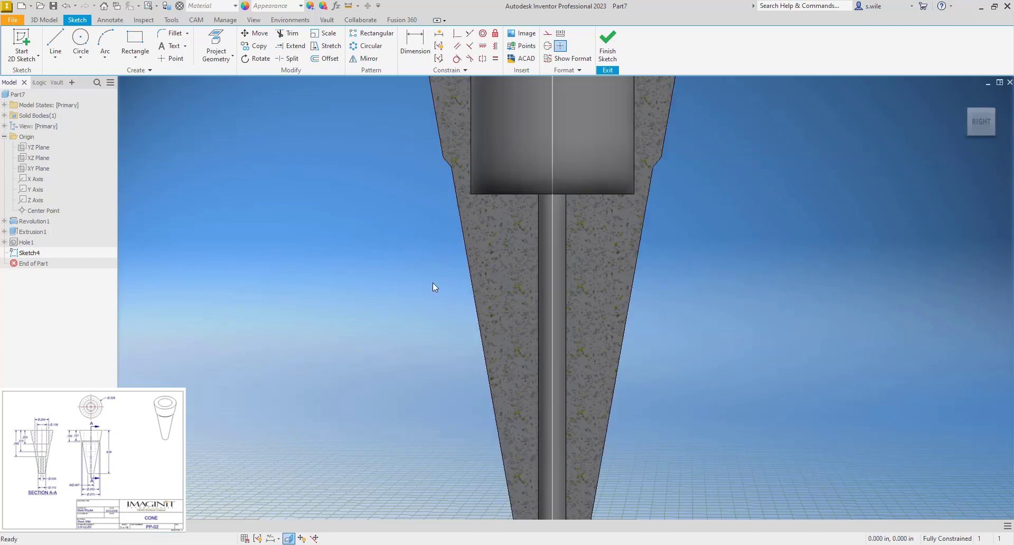
{"action": "scroll", "coordinate": [436, 222], "scroll_direction": "up", "scroll_amount": 3}
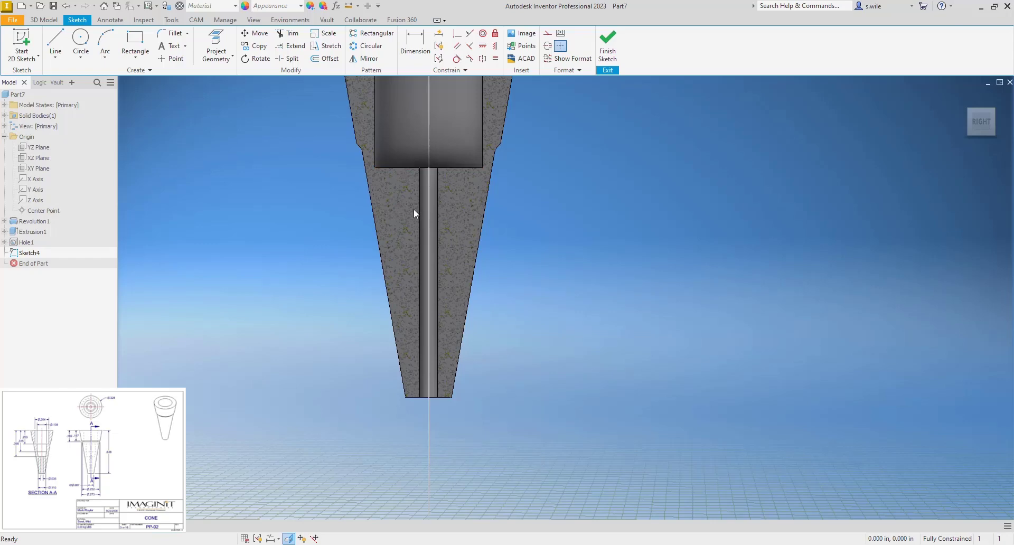
{"action": "left_click", "coordinate": [216, 44]}
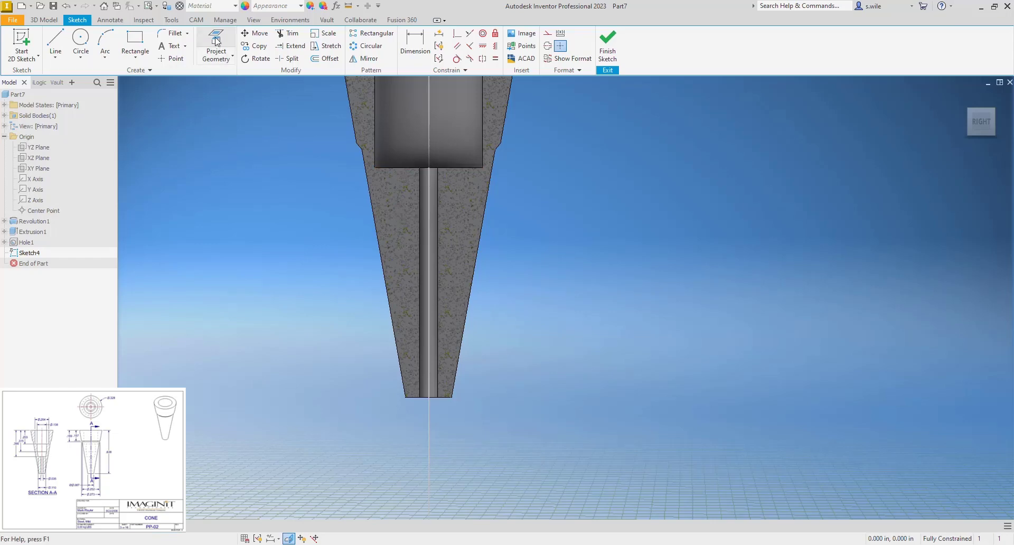
{"action": "left_click", "coordinate": [400, 167]}
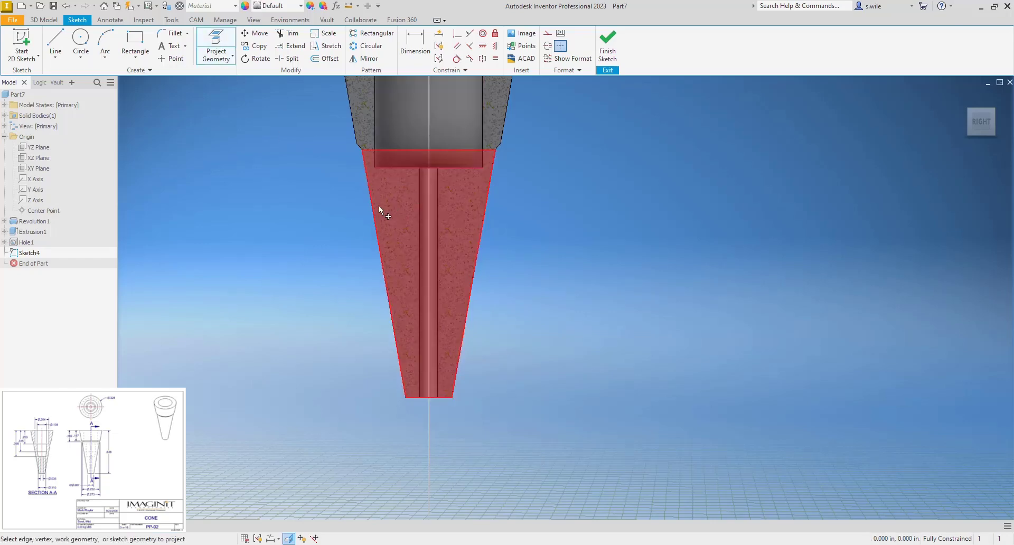
{"action": "left_click", "coordinate": [39, 168]}
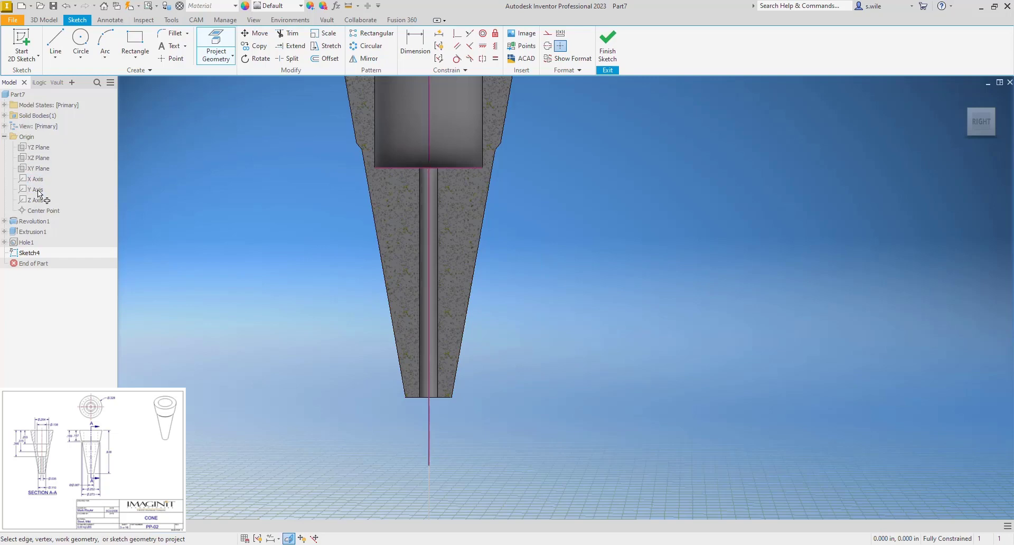
{"action": "key", "text": "Escape"}
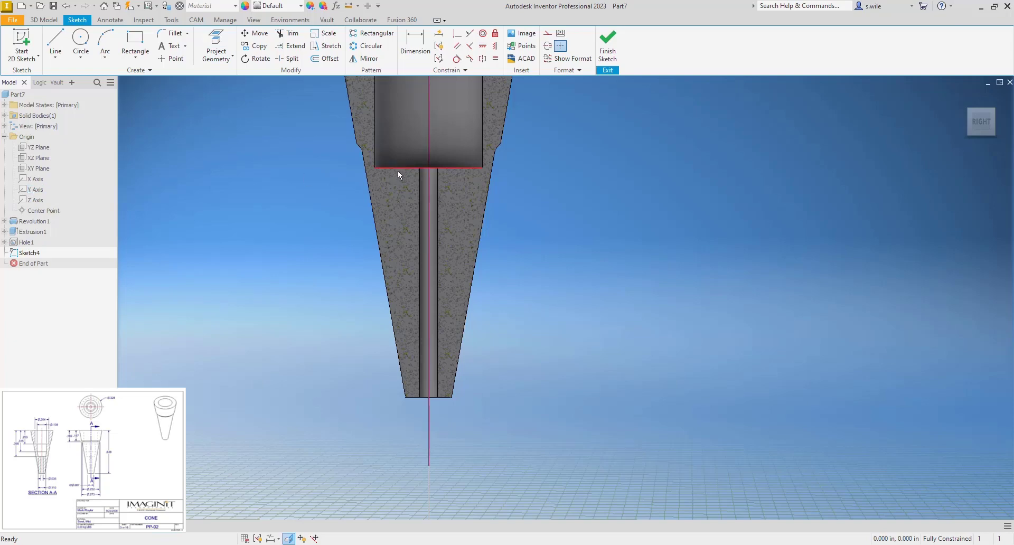
{"action": "left_click", "coordinate": [429, 424]}
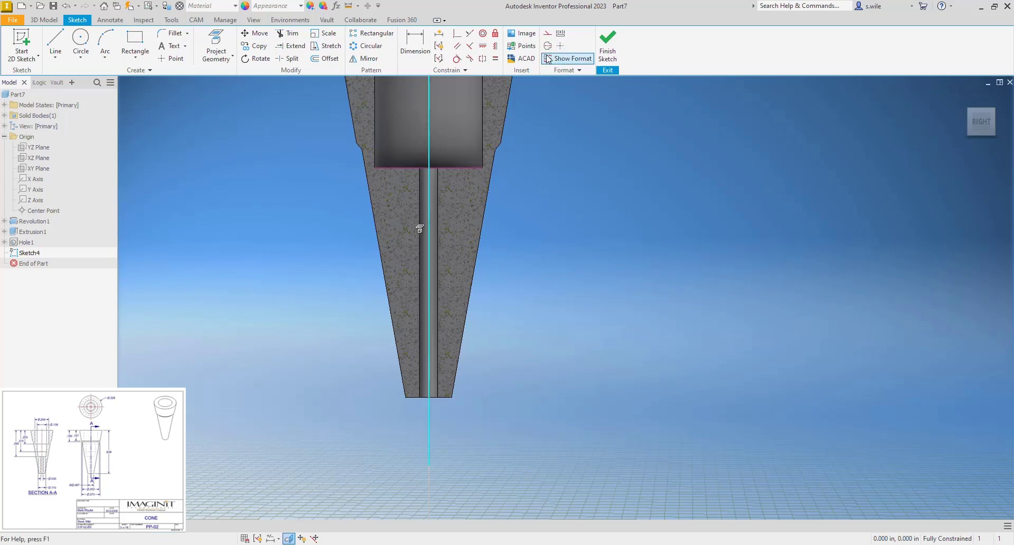
{"action": "left_click", "coordinate": [560, 46]}
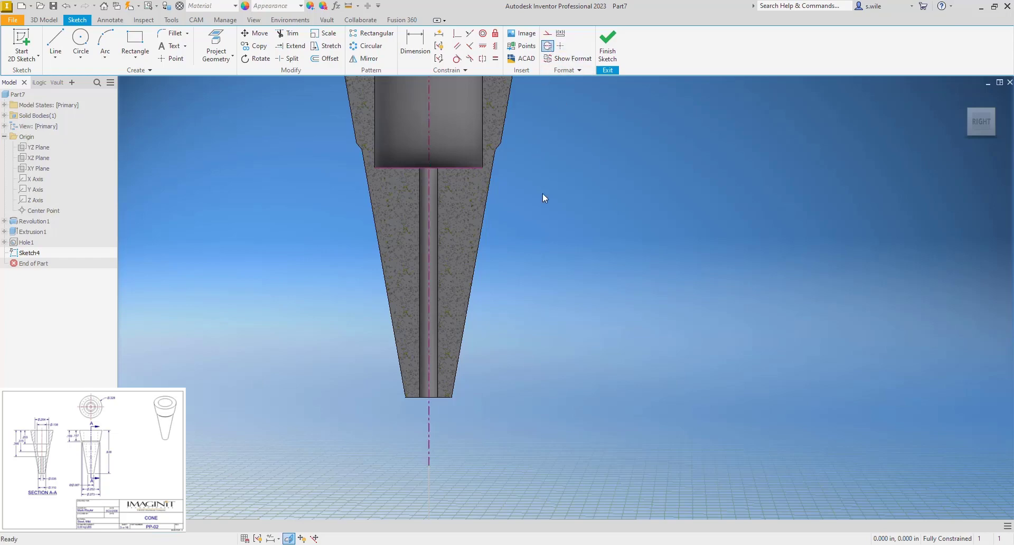
Draw a connected profile of vertical, short horizontal, sloped and horizontal lines from the bore floor to the centerline, reaching about .364 in below the top
{"action": "left_click", "coordinate": [55, 42]}
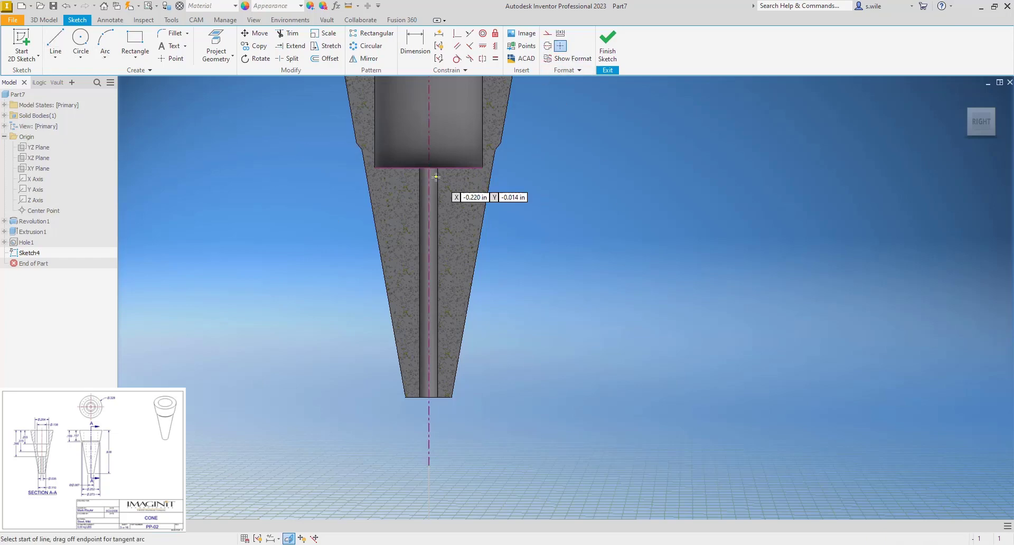
{"action": "left_click", "coordinate": [396, 167]}
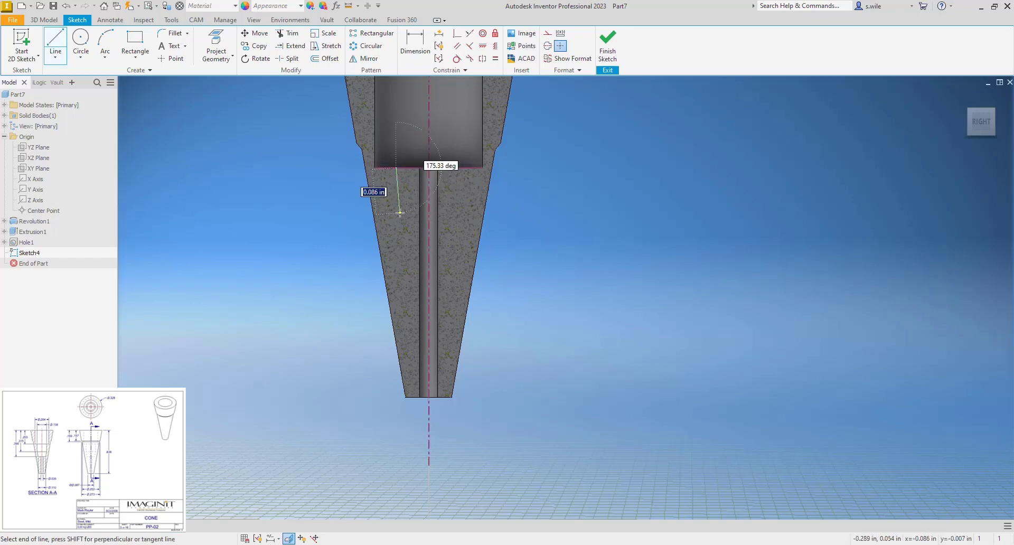
{"action": "left_click", "coordinate": [396, 213]}
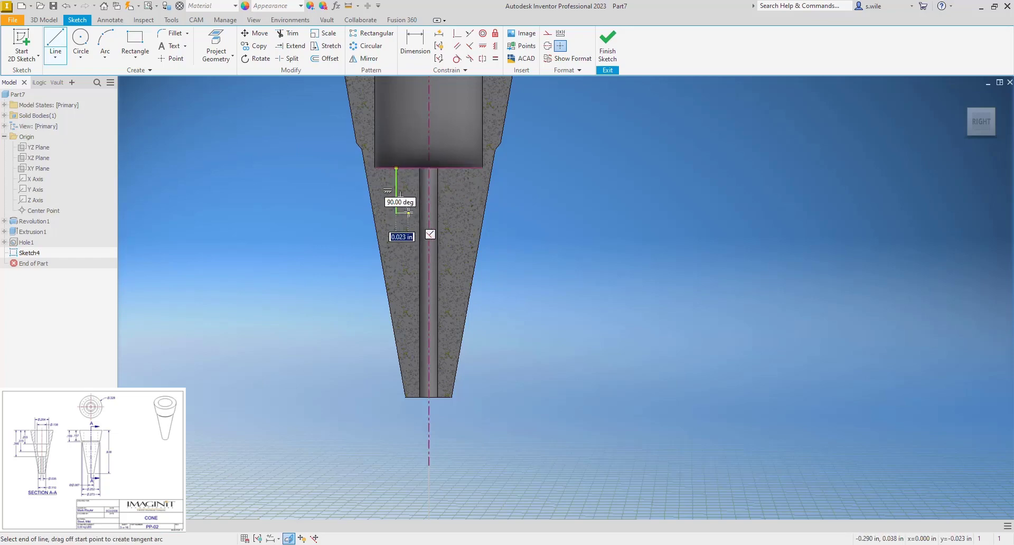
{"action": "left_click", "coordinate": [412, 252]}
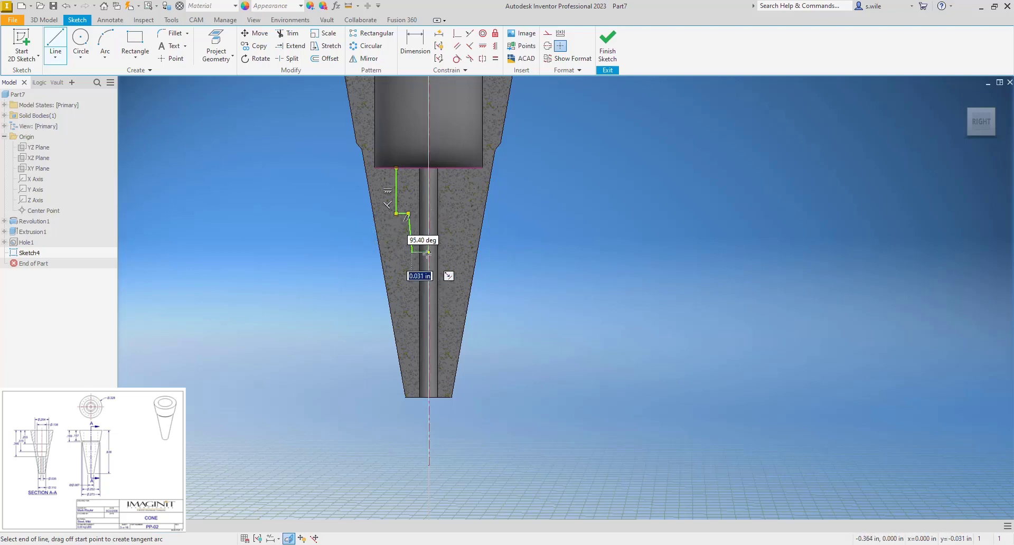
{"action": "left_click", "coordinate": [427, 253]}
{"action": "key", "text": "Escape"}
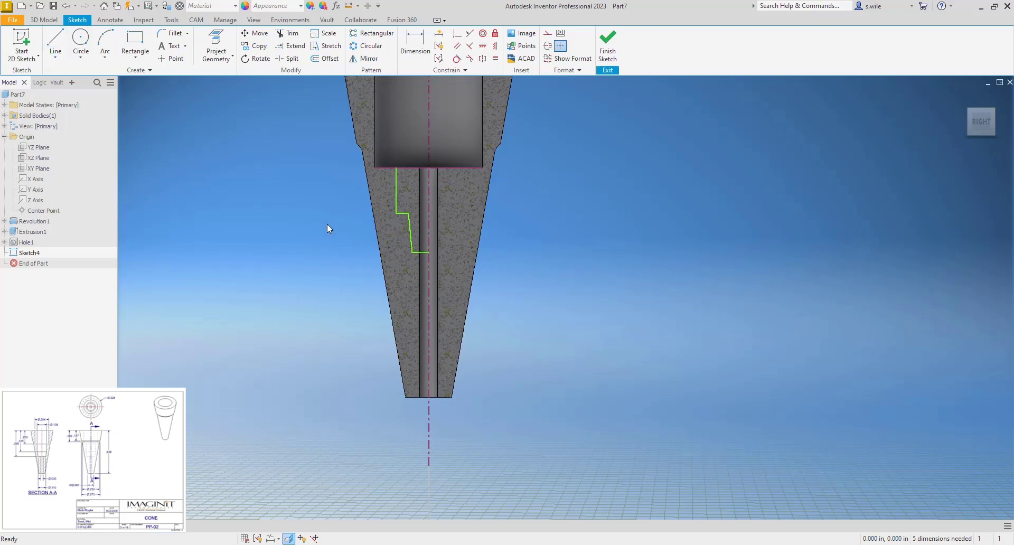
Dimension the profile's short horizontal step line .315 in below the cone's top edge
{"action": "scroll", "coordinate": [385, 221], "scroll_direction": "down", "scroll_amount": 5}
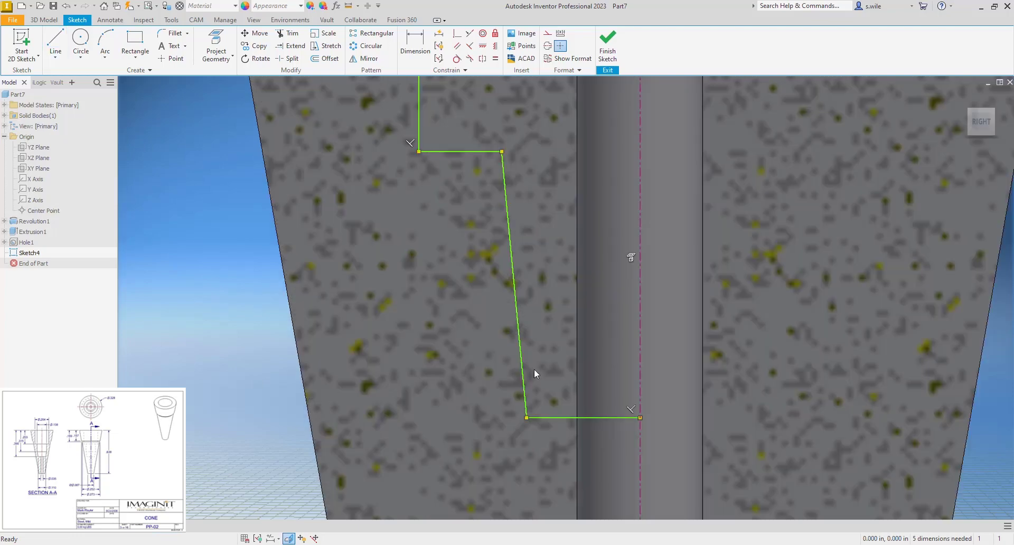
{"action": "scroll", "coordinate": [411, 227], "scroll_direction": "up", "scroll_amount": 4}
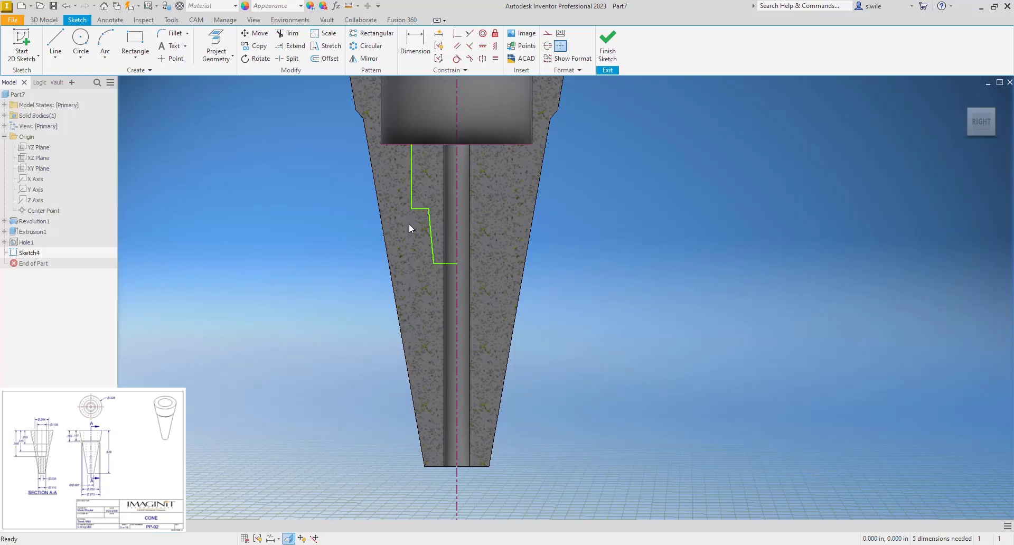
{"action": "key", "text": "d"}
{"action": "middle_click_drag", "start_coordinate": [407, 163], "coordinate": [409, 296]}
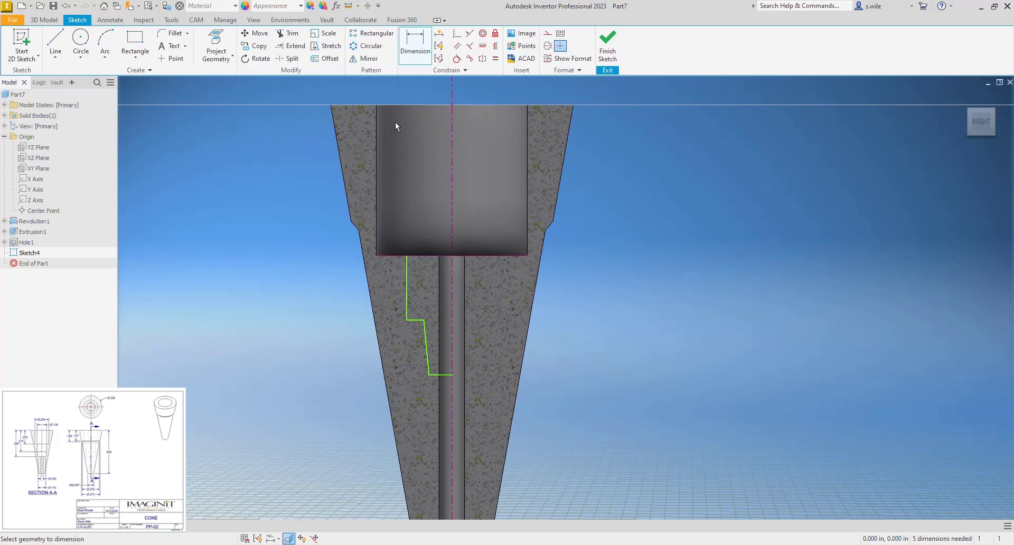
{"action": "left_click", "coordinate": [404, 105]}
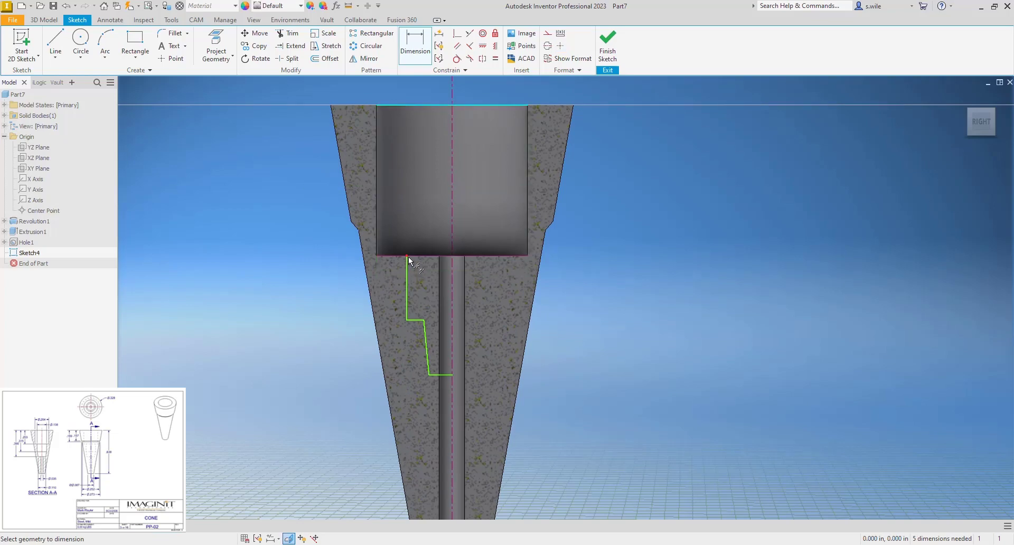
{"action": "key", "text": "Escape"}
{"action": "left_click", "coordinate": [407, 105]}
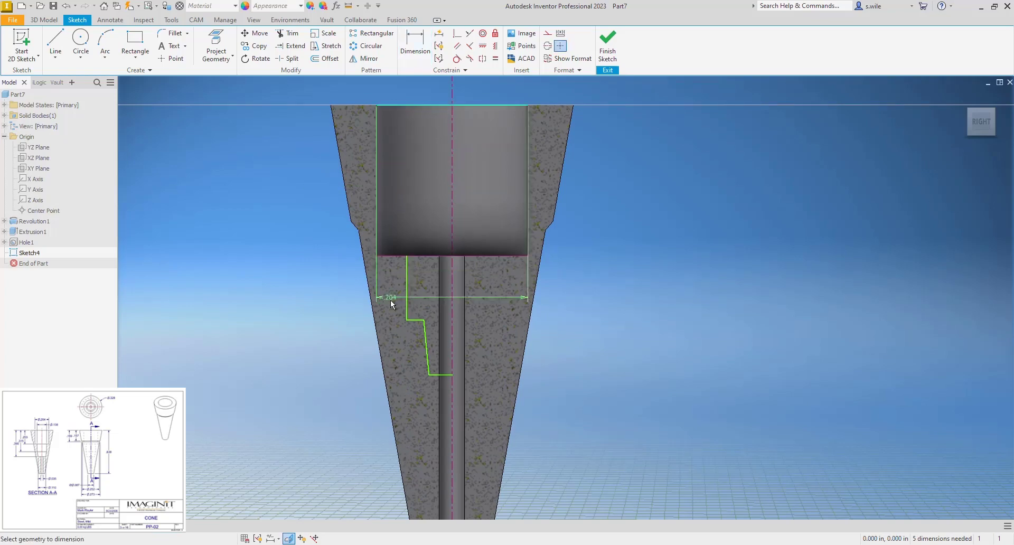
{"action": "left_click", "coordinate": [410, 318]}
{"action": "left_click", "coordinate": [257, 243]}
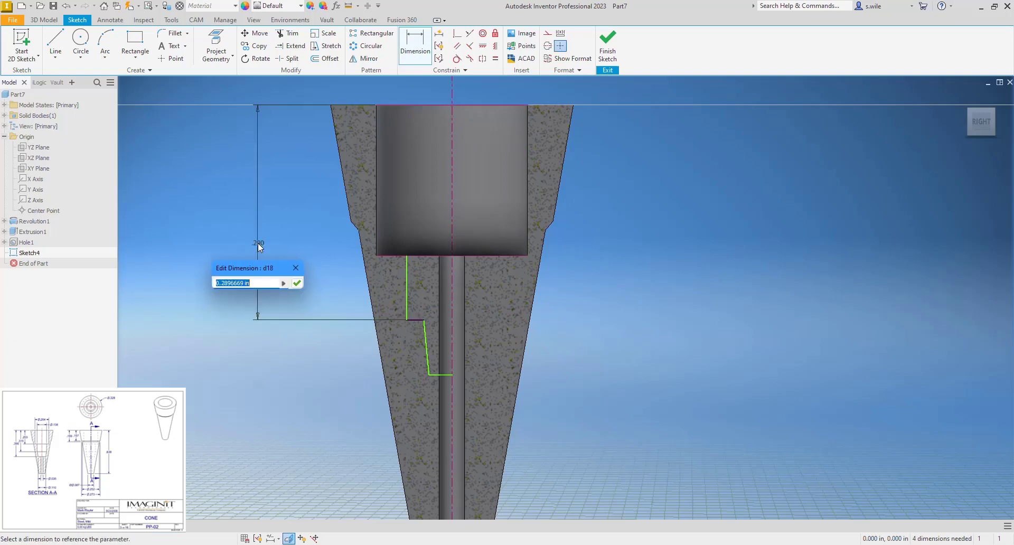
{"action": "type", "text": ".315"}
{"action": "key", "text": "Return"}
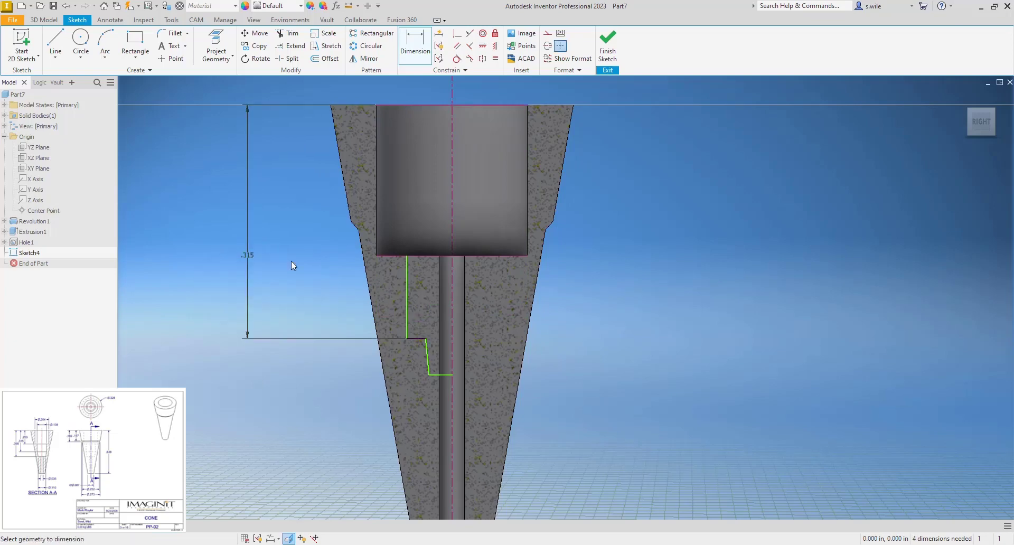
Dimension the profile's bottom line .39 in below the cone's top edge
{"action": "left_click", "coordinate": [435, 375]}
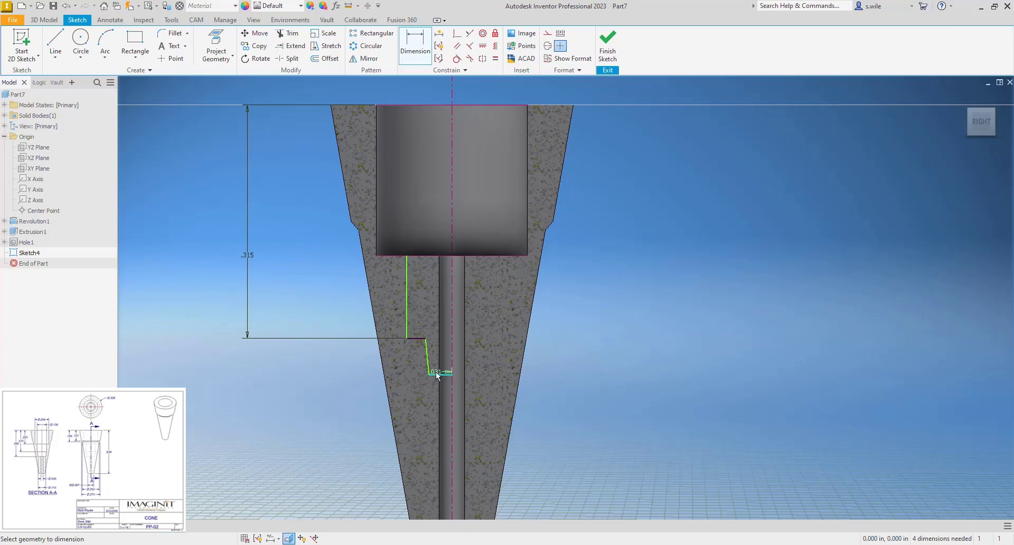
{"action": "left_click", "coordinate": [410, 107]}
{"action": "left_click", "coordinate": [216, 181]}
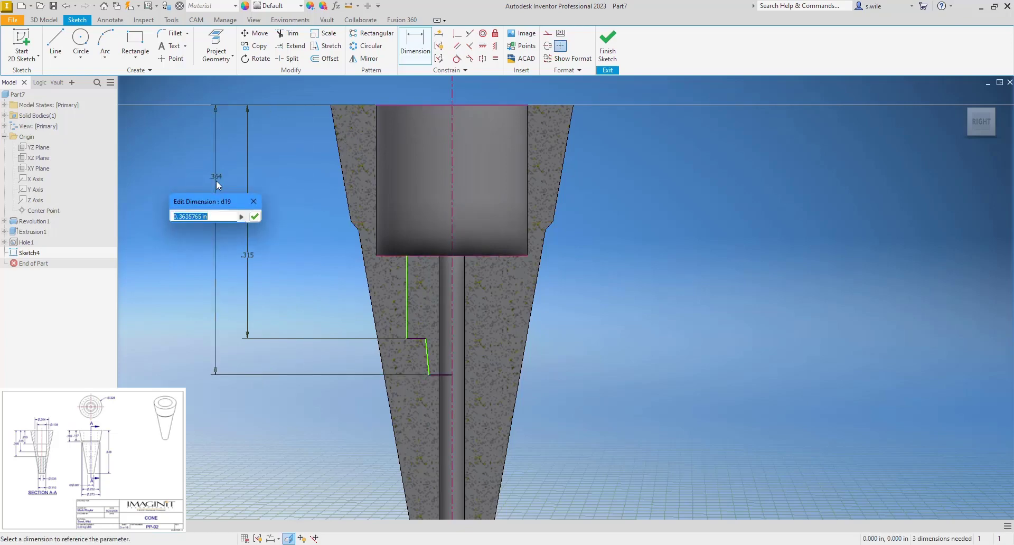
{"action": "type", "text": ".39"}
{"action": "key", "text": "Return"}
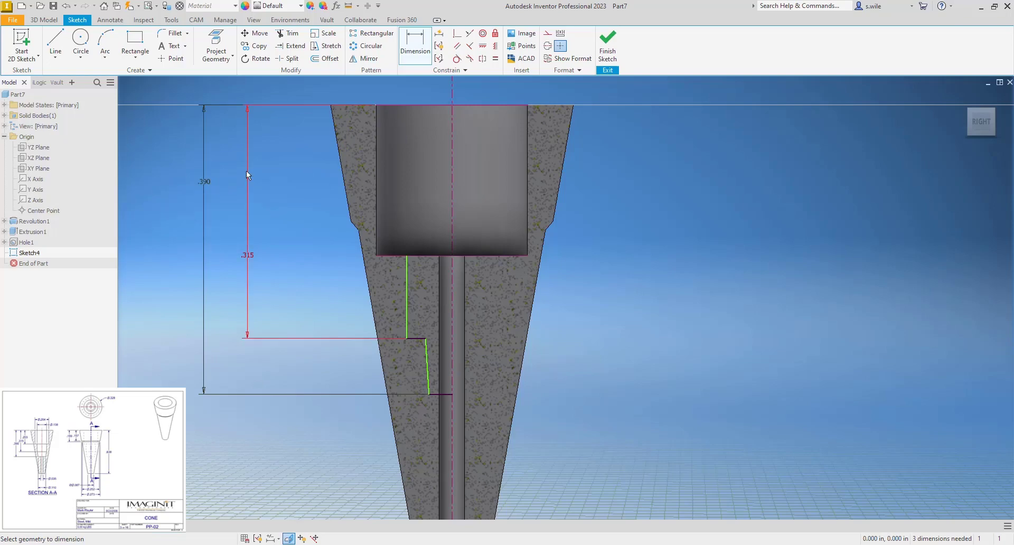
Dimension the profile's vertical line to a .138 in diameter about the centerline
{"action": "middle_click_drag", "start_coordinate": [316, 233], "coordinate": [296, 179]}
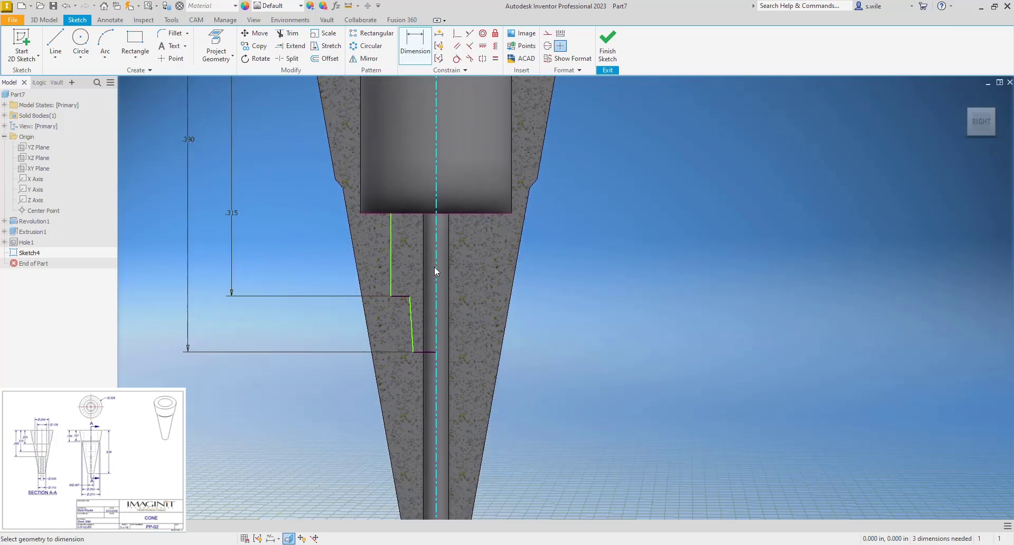
{"action": "left_click", "coordinate": [392, 261]}
{"action": "left_click", "coordinate": [331, 417]}
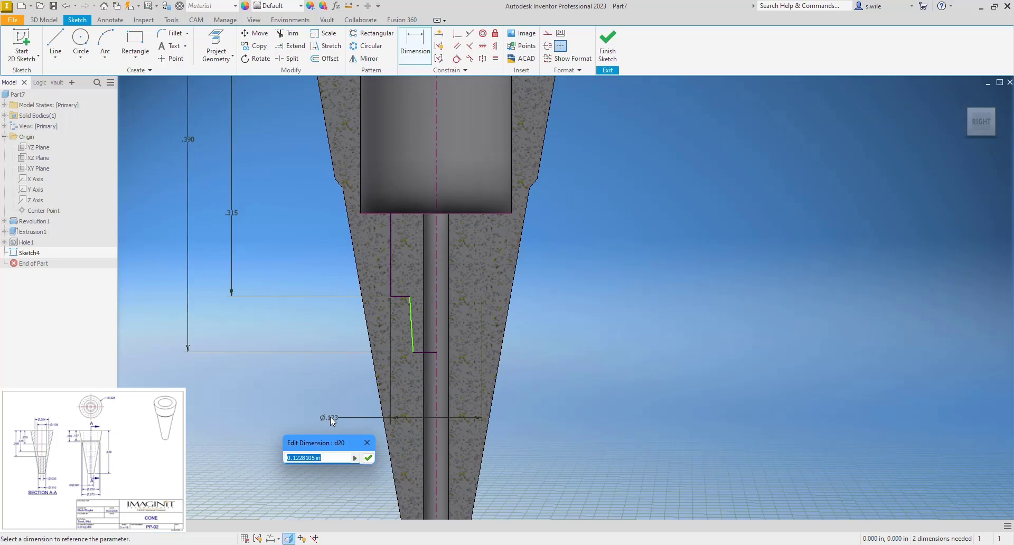
{"action": "type", "text": ".138"}
{"action": "key", "text": "Return"}
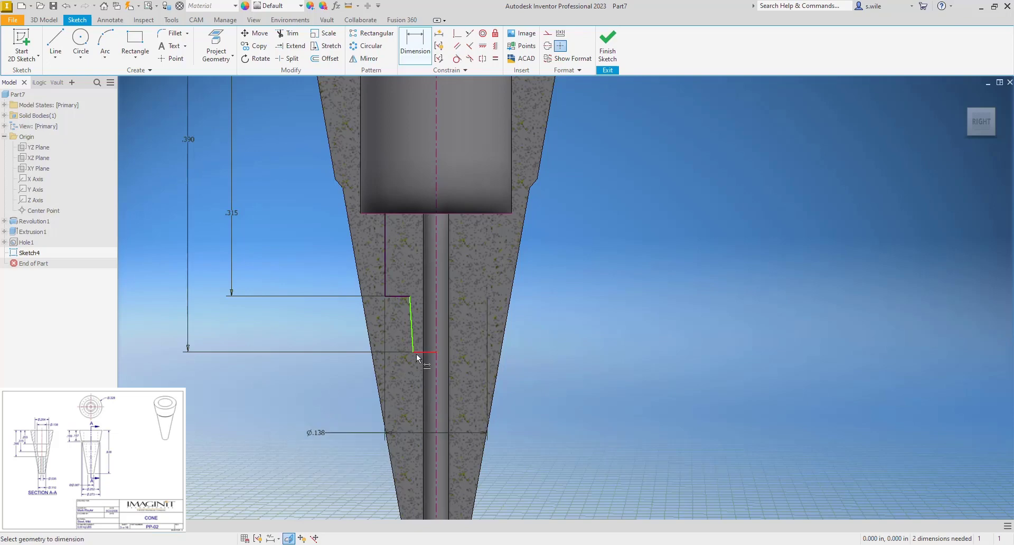
Dimension the lower end of the sloped line to a .110 in diameter about the centerline
{"action": "left_click", "coordinate": [437, 343]}
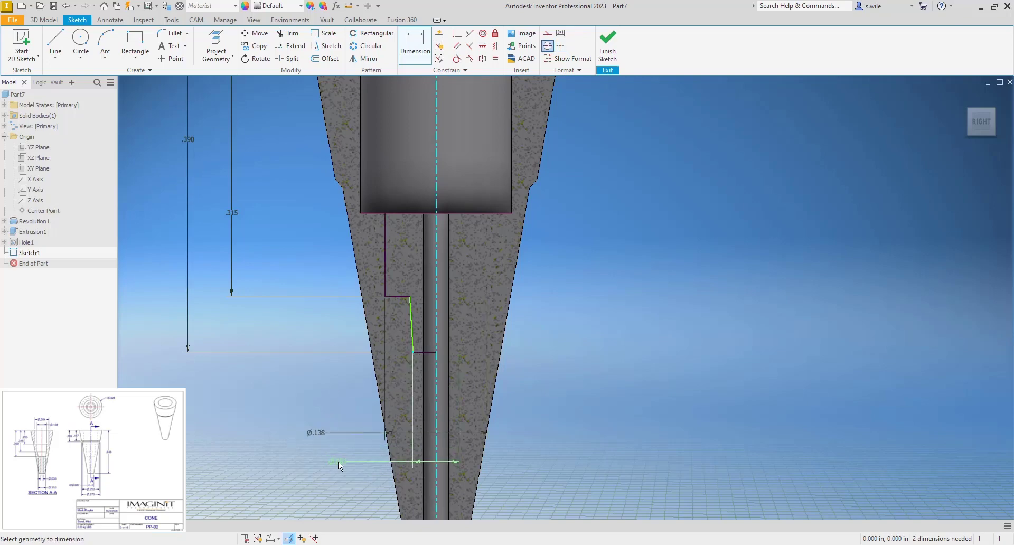
{"action": "left_click", "coordinate": [337, 463]}
{"action": "type", "text": "."}
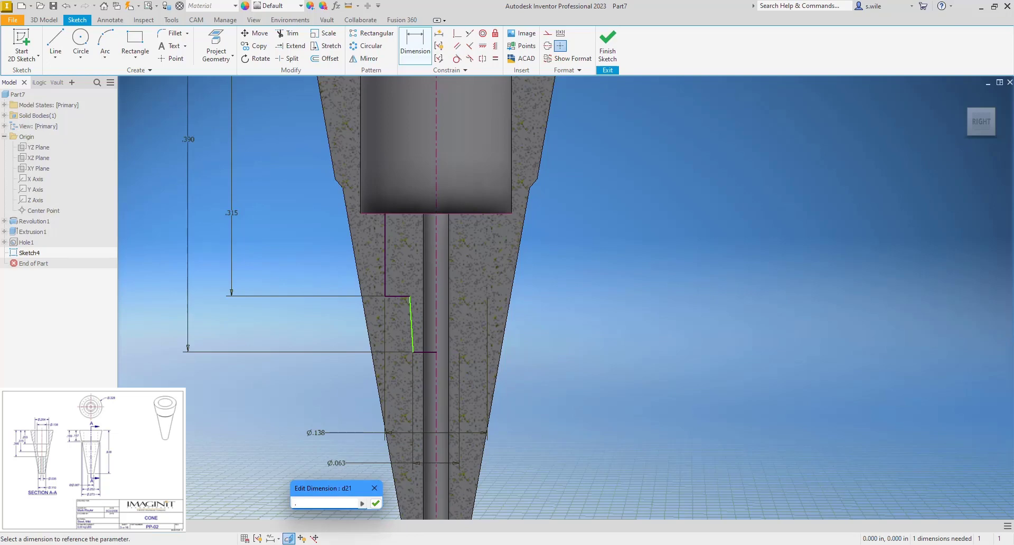
{"action": "type", "text": "110"}
{"action": "key", "text": "Return"}
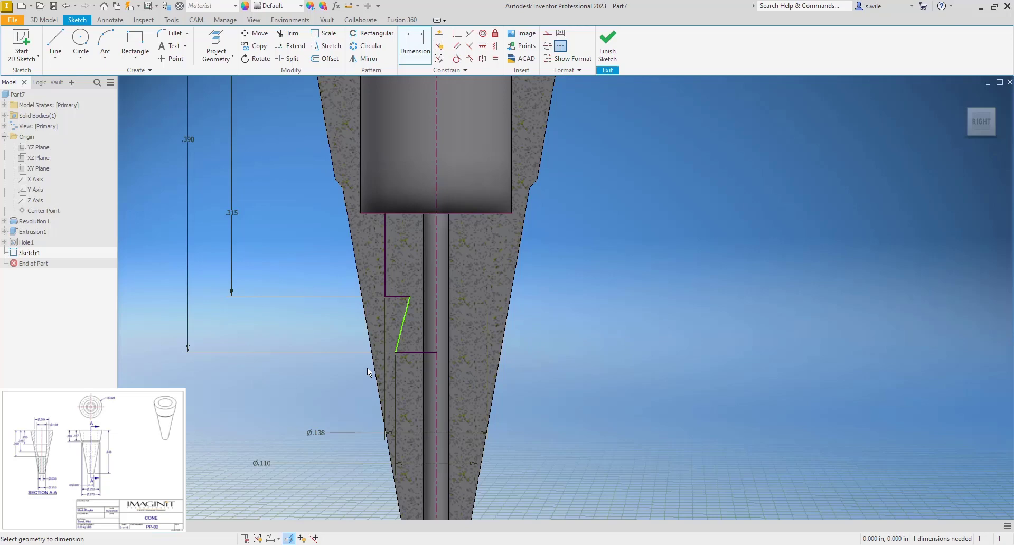
{"action": "key", "text": "Escape"}
Delete the short horizontal line between the profile's vertical and sloped lines
{"action": "scroll", "coordinate": [404, 318], "scroll_direction": "down", "scroll_amount": 3}
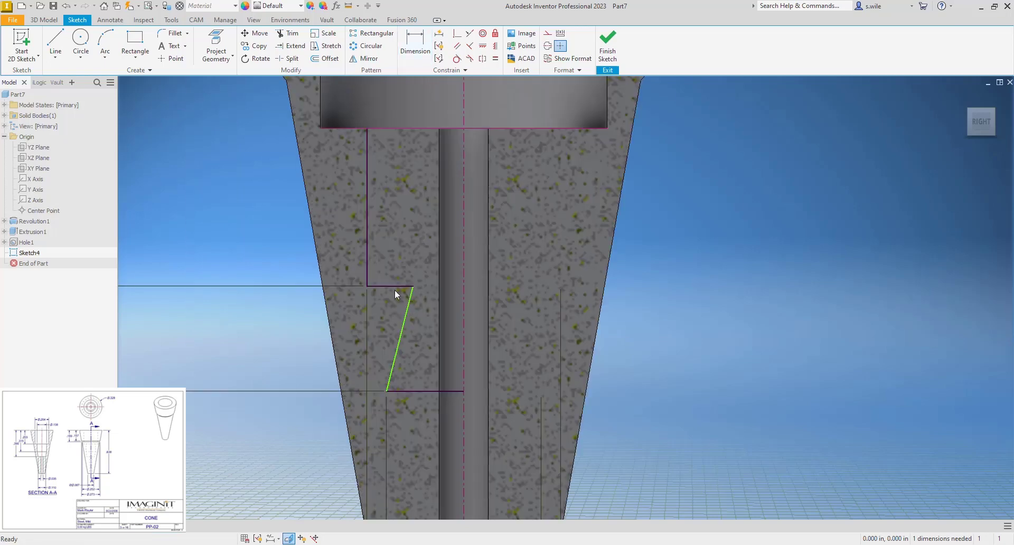
{"action": "left_click", "coordinate": [393, 287]}
{"action": "key", "text": "Delete"}
Dimension the lower endpoint of the vertical line .315 in below the cone's top edge
{"action": "scroll", "coordinate": [384, 181], "scroll_direction": "up", "scroll_amount": 3}
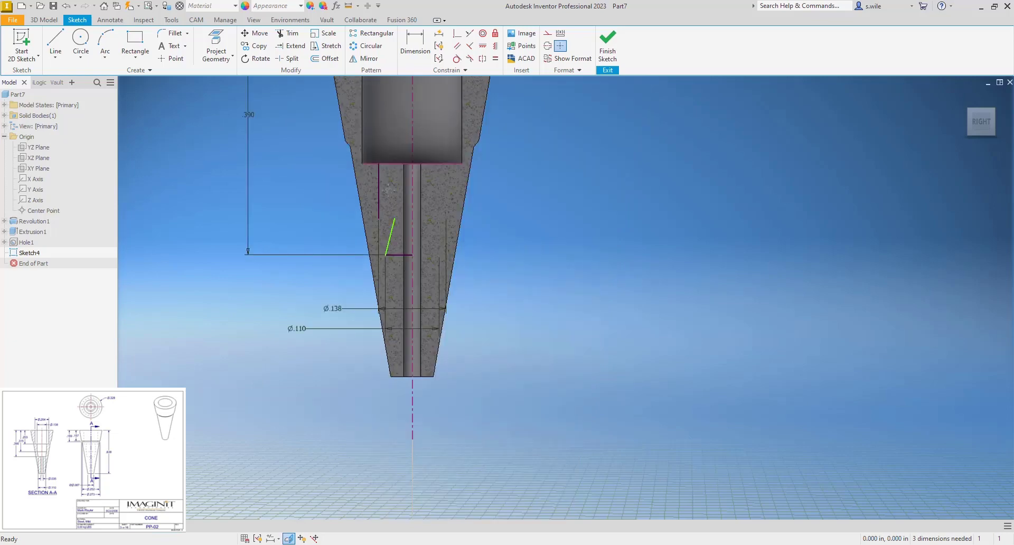
{"action": "middle_click_drag", "start_coordinate": [384, 182], "coordinate": [399, 293]}
{"action": "key", "text": "d"}
{"action": "left_click", "coordinate": [394, 173]}
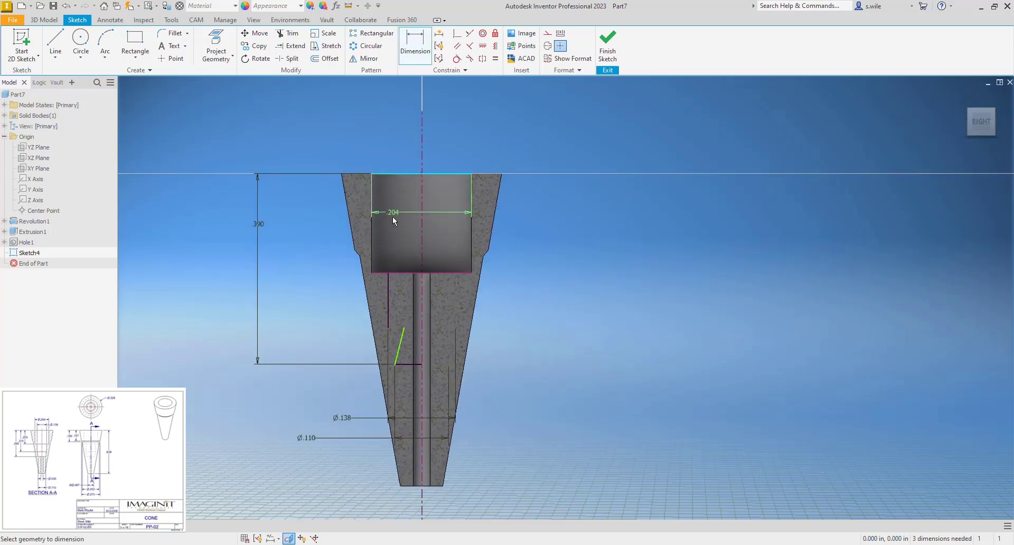
{"action": "left_click", "coordinate": [388, 329]}
{"action": "left_click", "coordinate": [299, 268]}
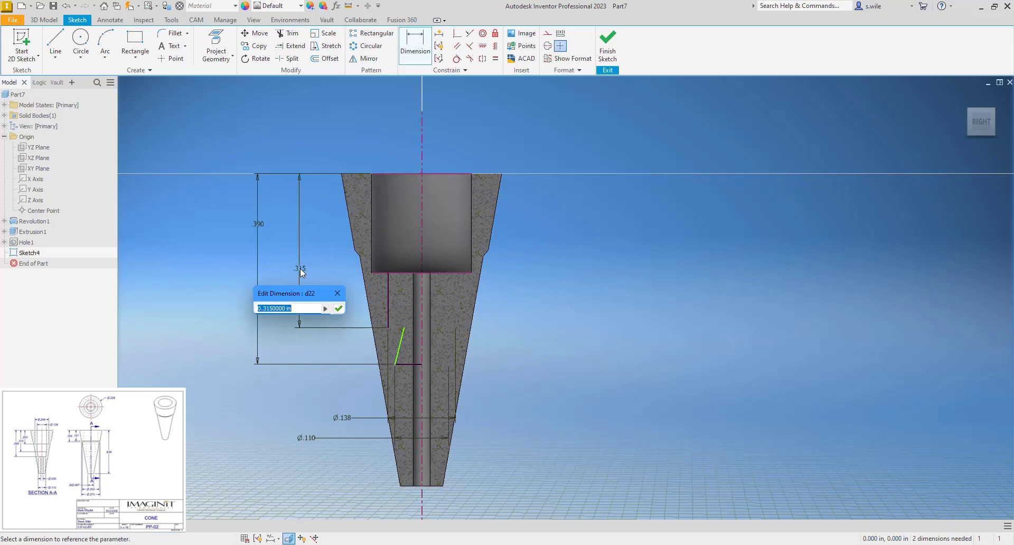
{"action": "type", "text": ".315"}
{"action": "key", "text": "Return"}
Join the sloped line's upper endpoint to the lower endpoint of the vertical line
{"action": "scroll", "coordinate": [405, 330], "scroll_direction": "down", "scroll_amount": 2}
{"action": "scroll", "coordinate": [396, 358], "scroll_direction": "up", "scroll_amount": 7}
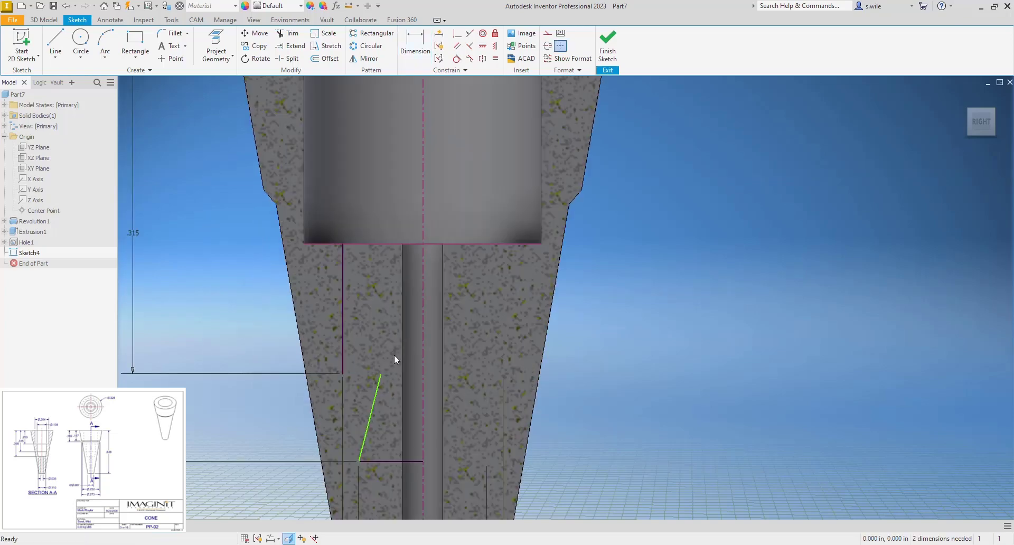
{"action": "mouse_move", "coordinate": [380, 374]}
{"action": "left_mouse_down"}
{"action": "mouse_move", "coordinate": [358, 376]}
{"action": "mouse_move", "coordinate": [351, 390]}
{"action": "mouse_move", "coordinate": [343, 374]}
{"action": "left_mouse_up"}
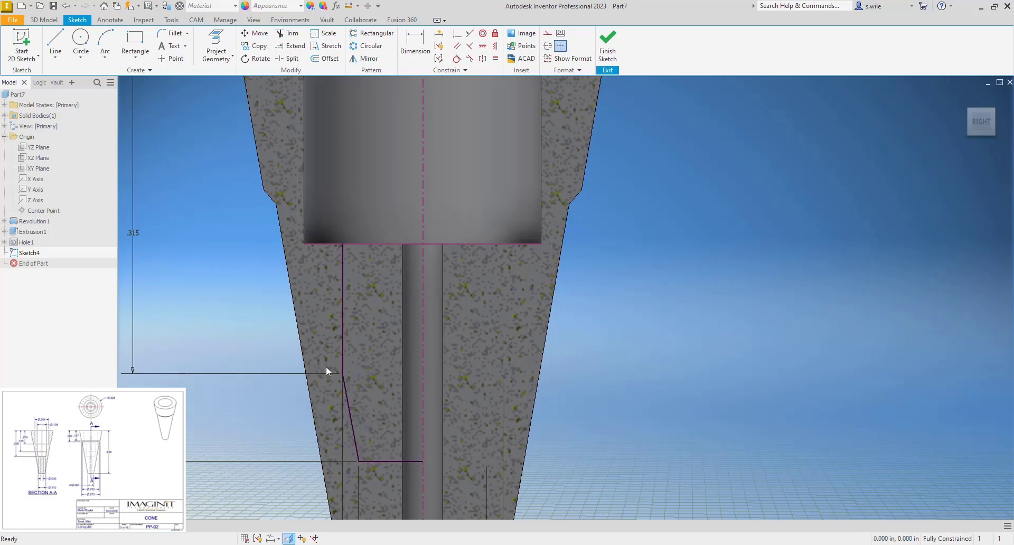
Finish the bore sketch and revolve its profile 360 degrees about the centerline as a cut through the cone
{"action": "scroll", "coordinate": [217, 308], "scroll_direction": "down", "scroll_amount": 1}
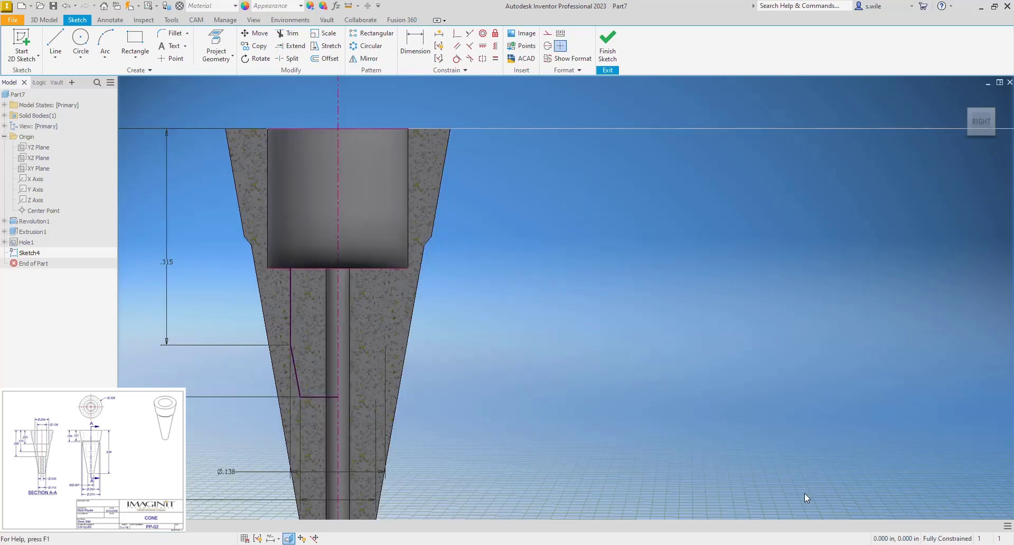
{"action": "left_click", "coordinate": [607, 45]}
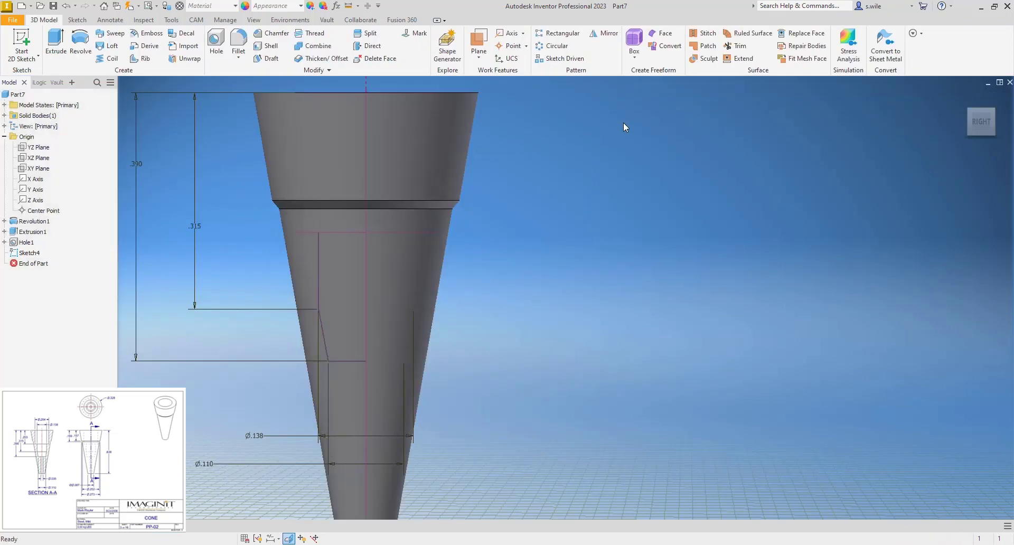
{"action": "key", "text": "r"}
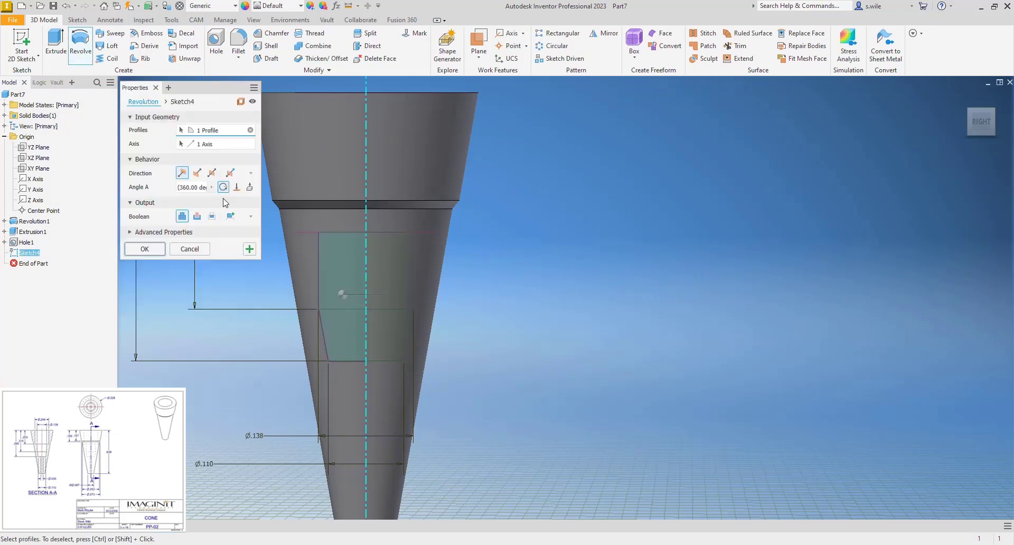
{"action": "left_click", "coordinate": [198, 217]}
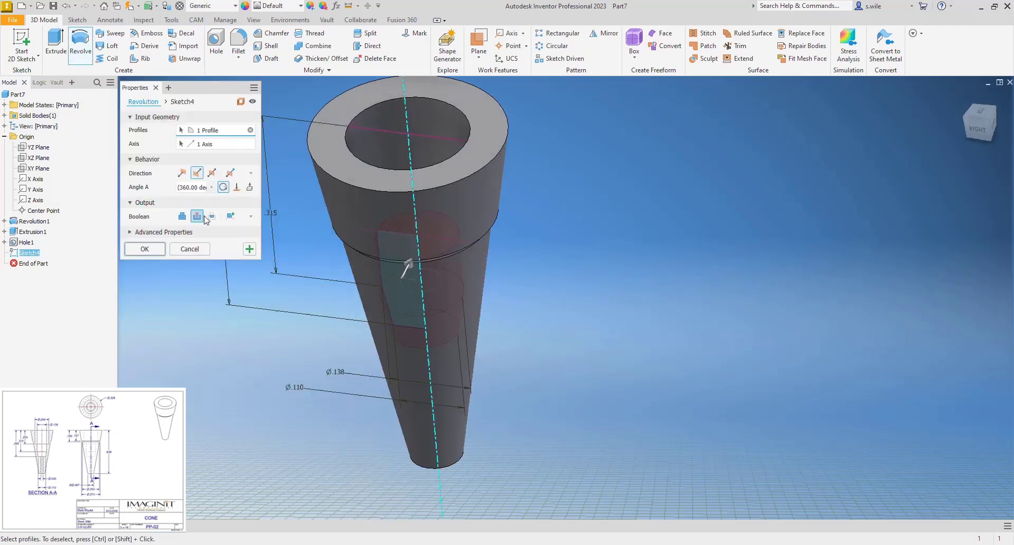
{"action": "left_click", "coordinate": [145, 249]}
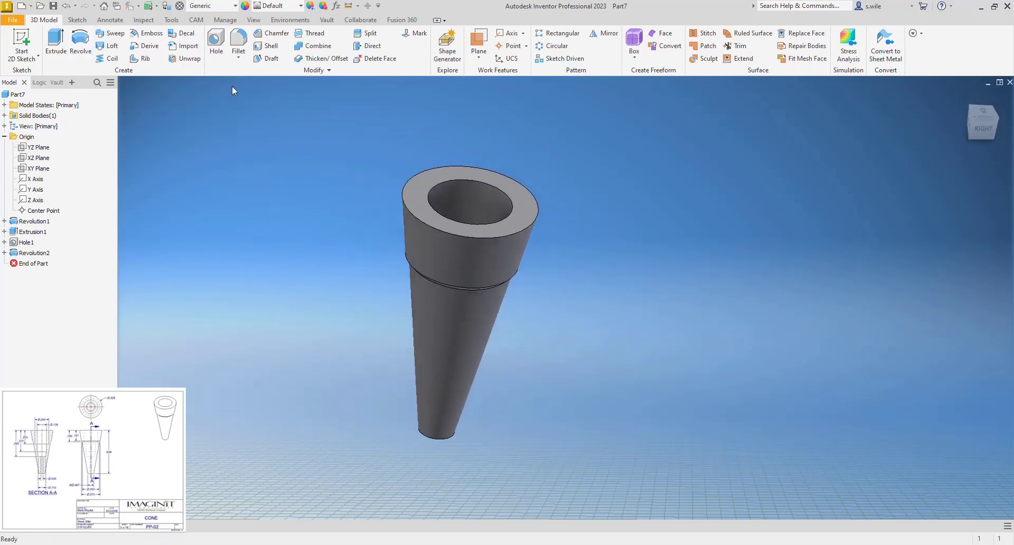
Inspect the cone's internal bore with a half section view on the YZ plane, and exit the section view
{"action": "left_click", "coordinate": [255, 21]}
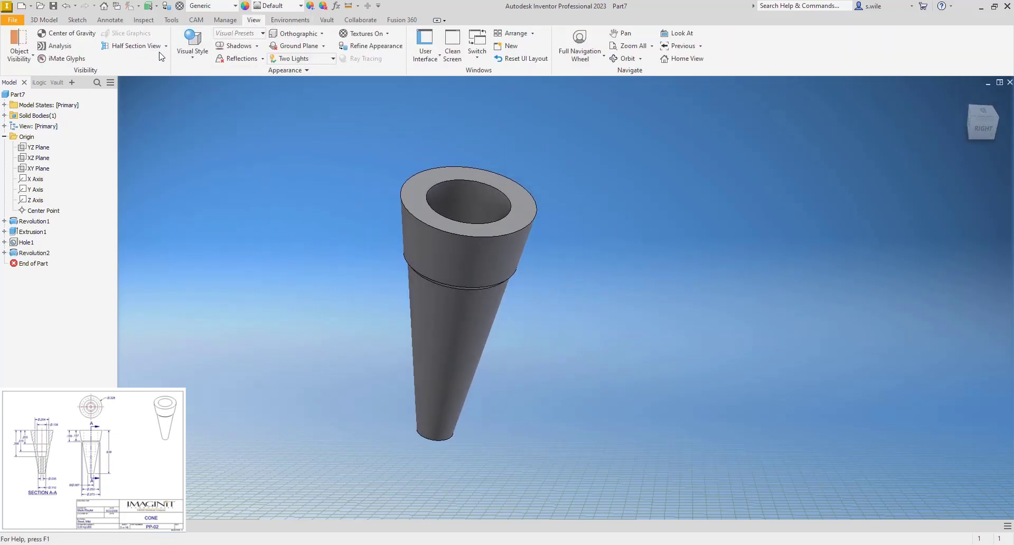
{"action": "left_click", "coordinate": [132, 47]}
{"action": "left_click", "coordinate": [38, 148]}
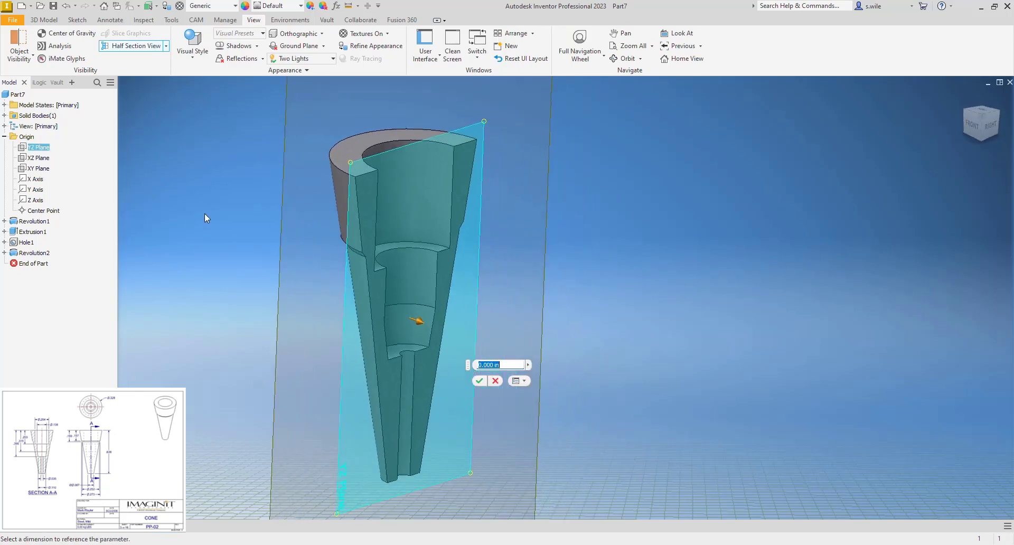
{"action": "key", "text": "Escape"}
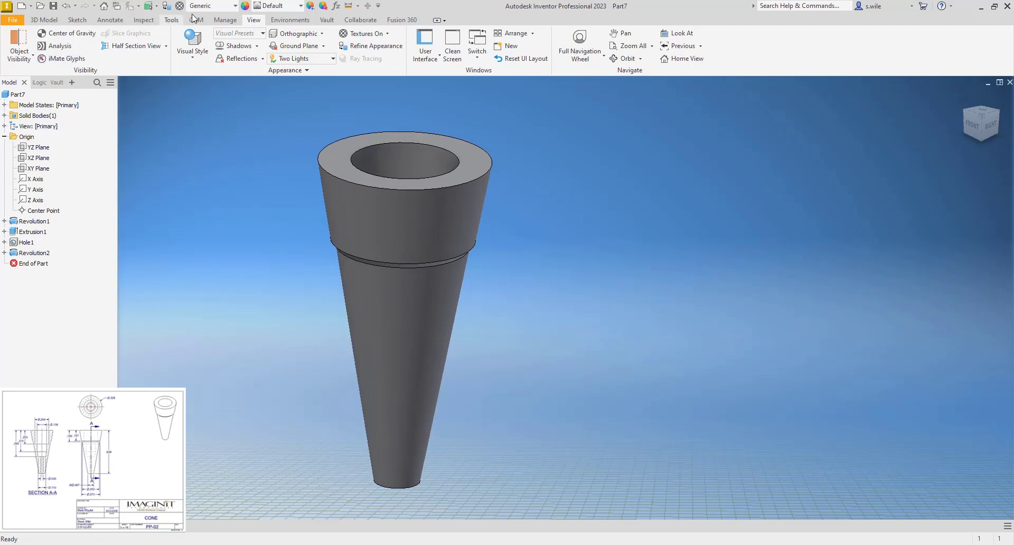
Set the cone's material to Steel, Mild
{"action": "left_click", "coordinate": [219, 6]}
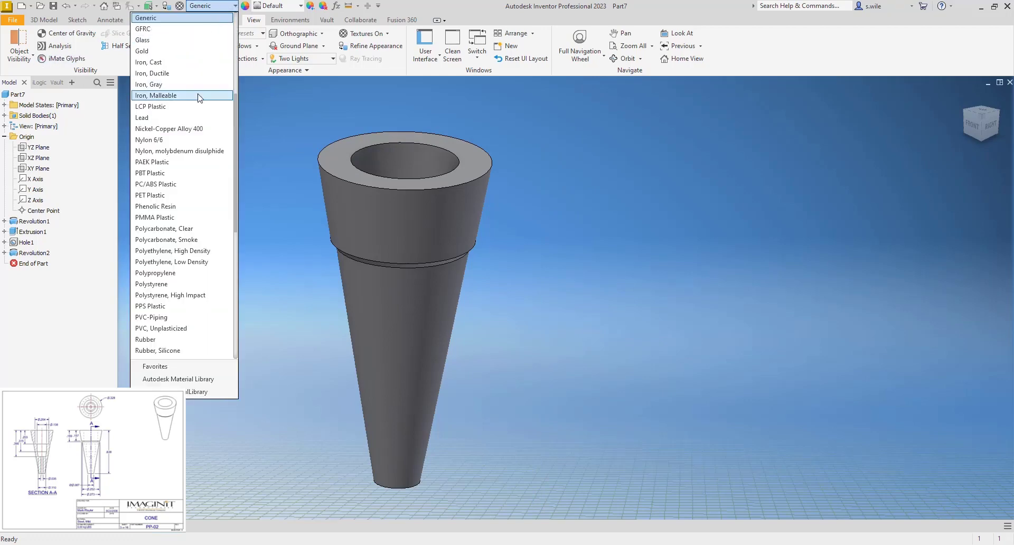
{"action": "scroll", "coordinate": [181, 233], "scroll_direction": "down", "scroll_amount": 8}
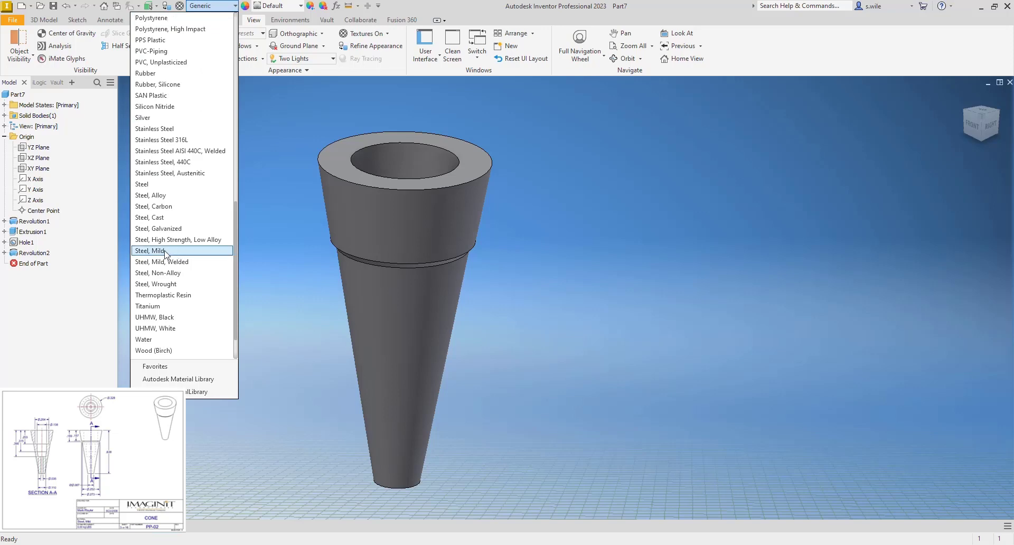
{"action": "left_click", "coordinate": [164, 254]}
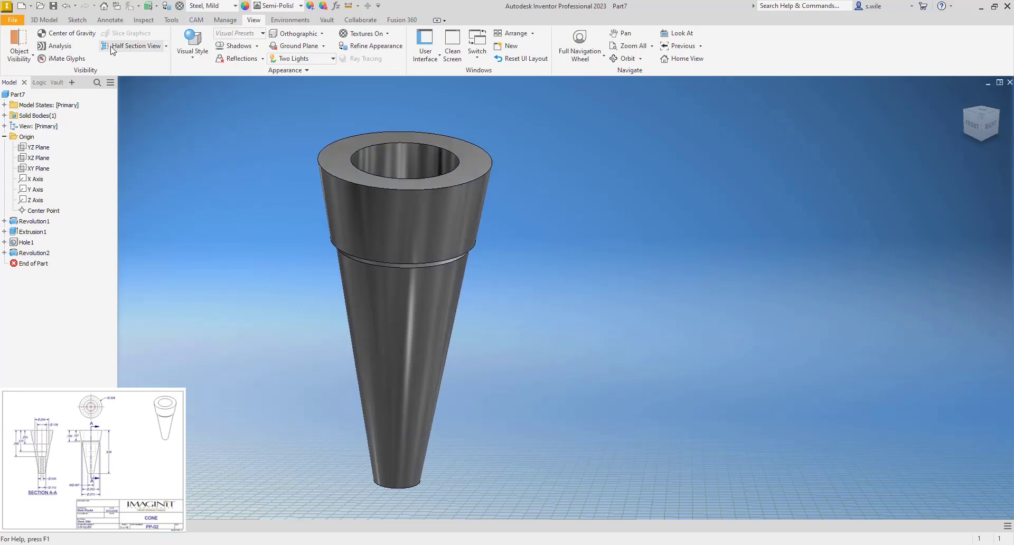
Enter CONE as the description in the part's project iProperties
{"action": "right_click", "coordinate": [22, 95]}
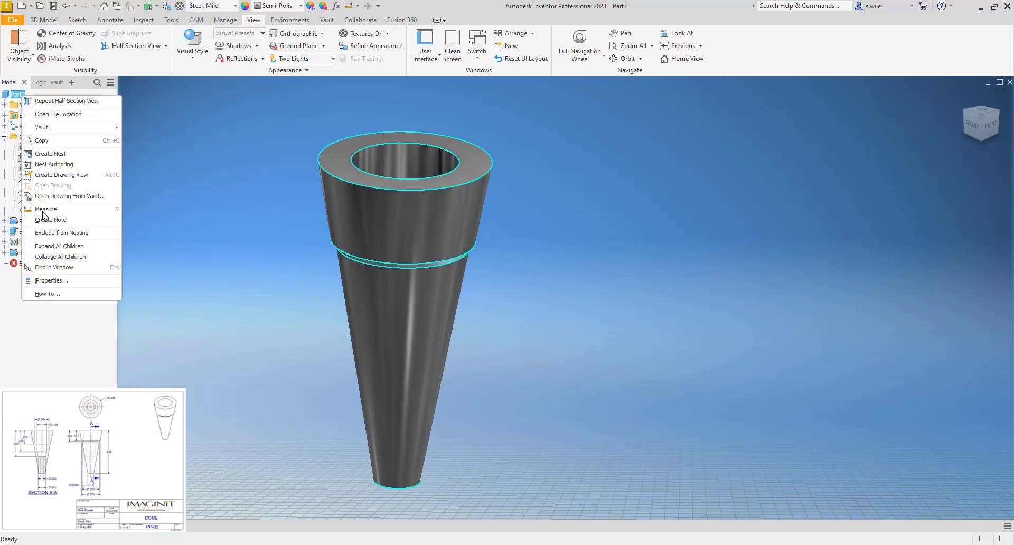
{"action": "left_click", "coordinate": [48, 281]}
{"action": "left_click", "coordinate": [200, 114]}
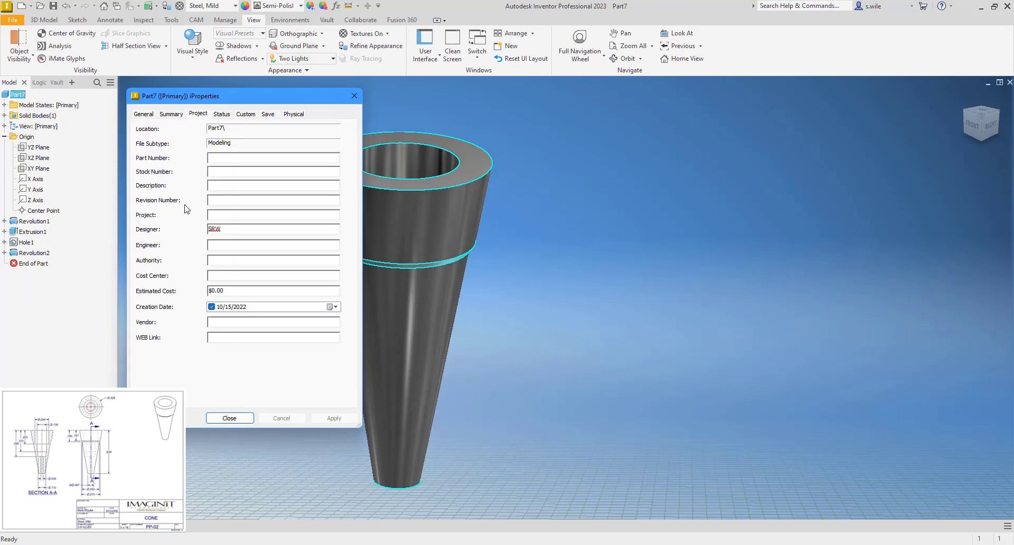
{"action": "left_click", "coordinate": [214, 185]}
{"action": "type", "text": "CONE"}
{"action": "left_click", "coordinate": [230, 418]}
Save the cone as PP-02 in the Mechanical Pencil folder
{"action": "key", "text": "ctrl+s"}
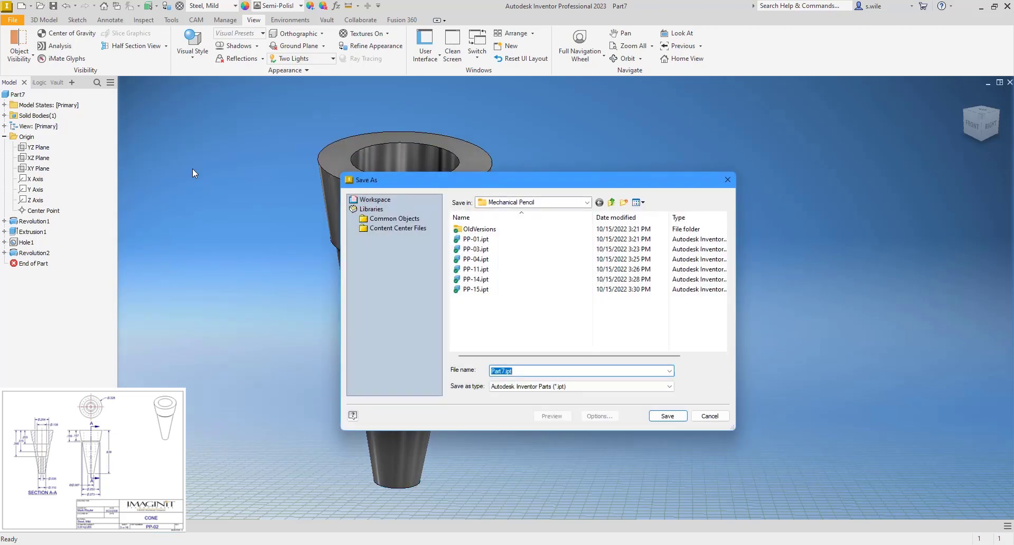
{"action": "type", "text": "PP-02"}
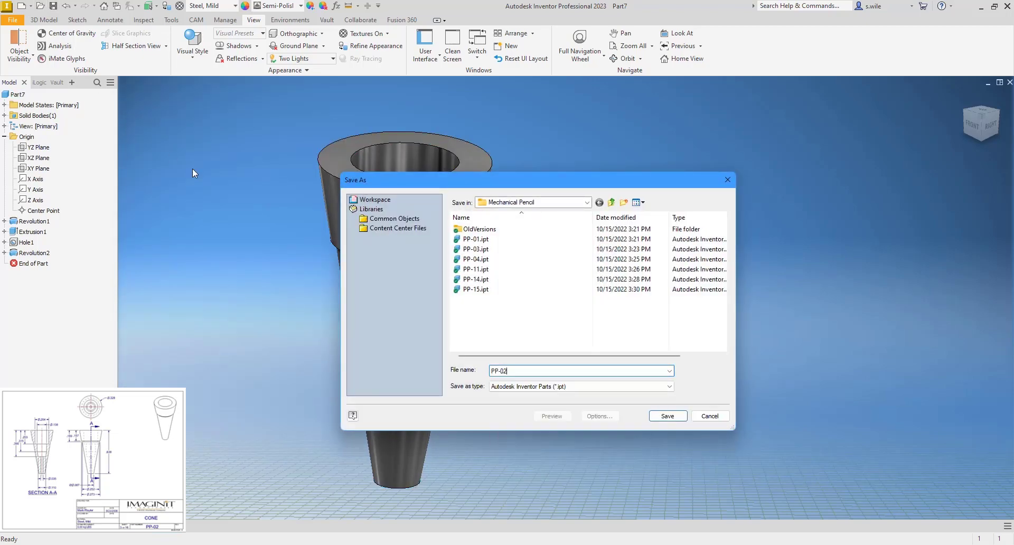
{"action": "key", "text": "Return"}
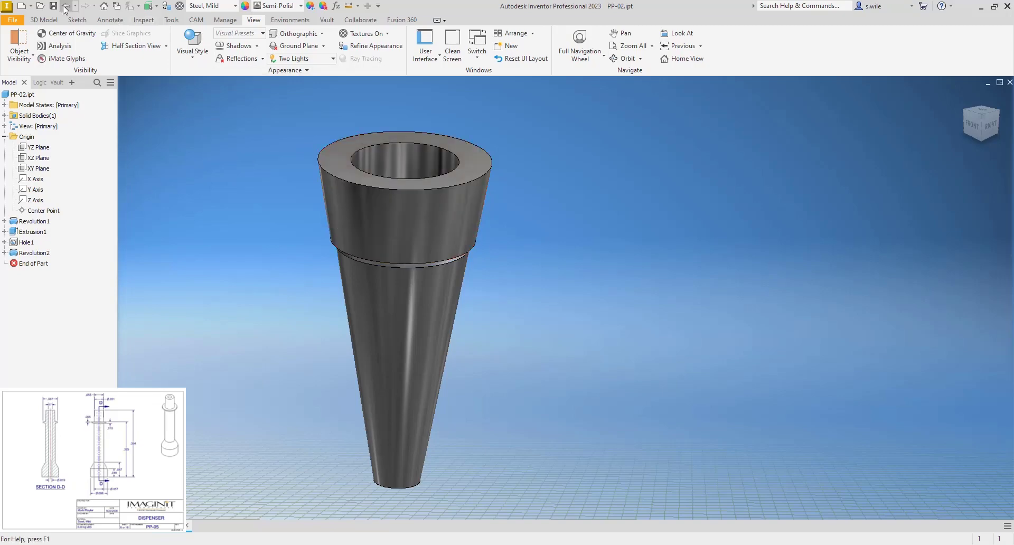
Create a new part for the dispenser and start a 2D sketch on the XY plane
{"action": "left_click", "coordinate": [31, 6]}
{"action": "left_click", "coordinate": [24, 69]}
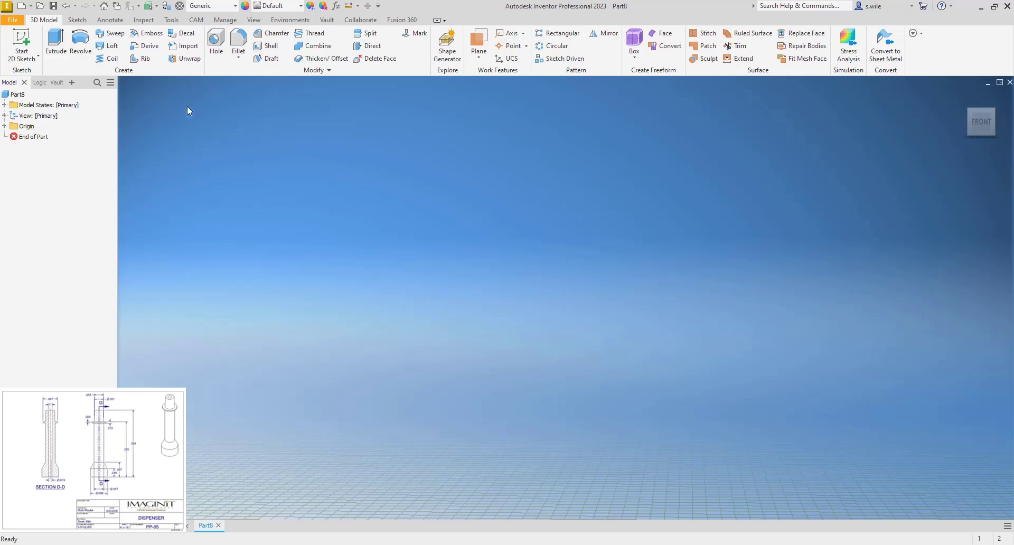
{"action": "left_click", "coordinate": [28, 52]}
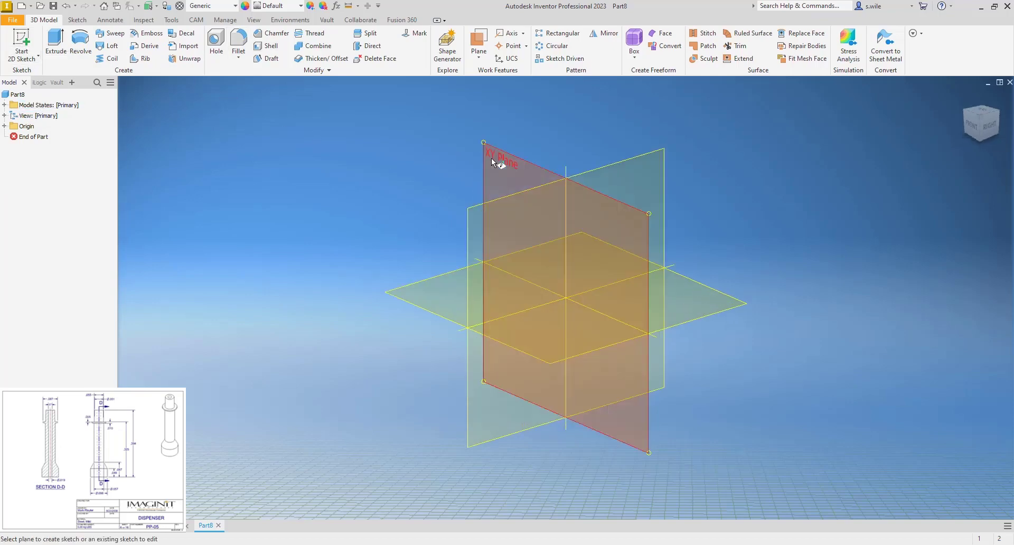
{"action": "left_click", "coordinate": [499, 158]}
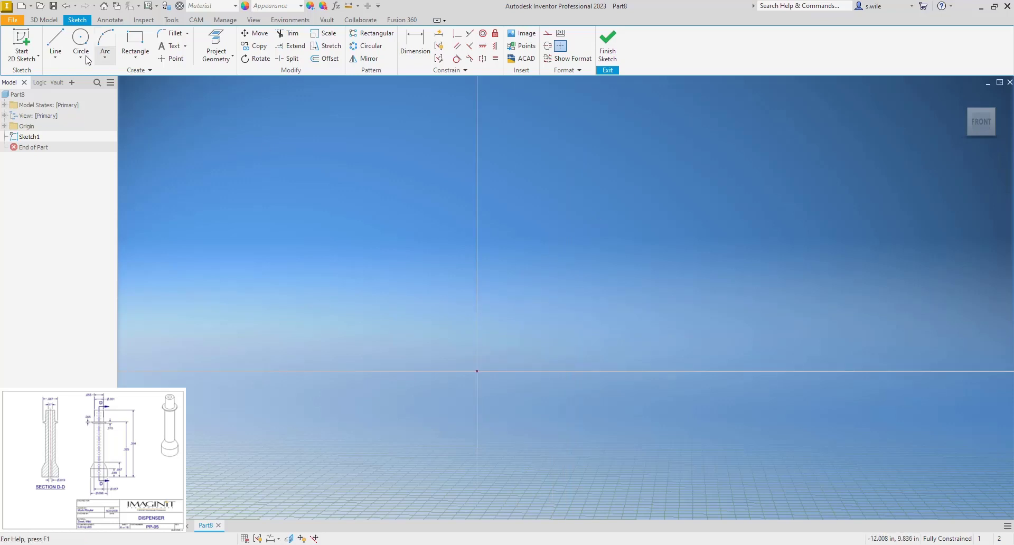
Draw a vertical line .394 in long upward from the origin
{"action": "left_click", "coordinate": [55, 44]}
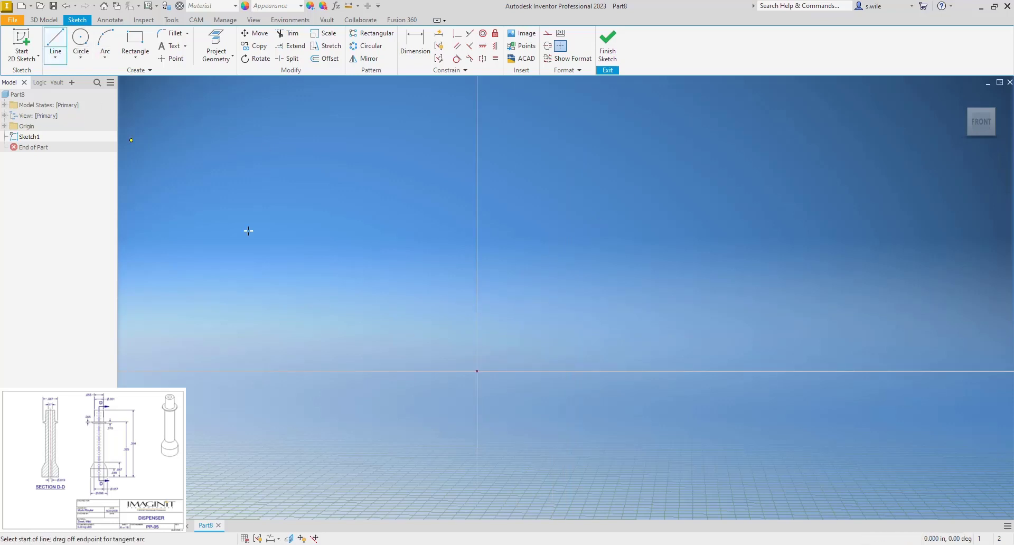
{"action": "left_click", "coordinate": [477, 372]}
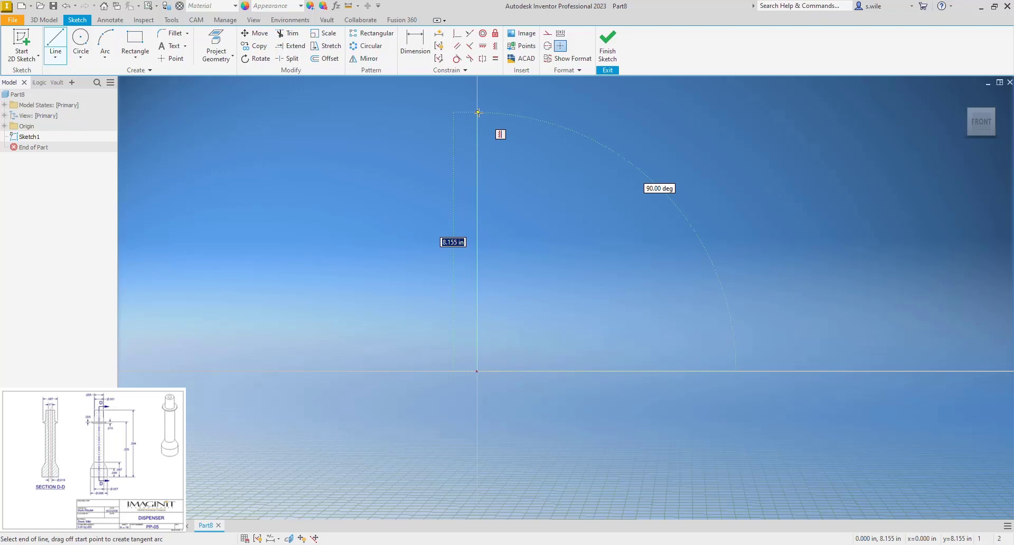
{"action": "type", "text": ".394"}
{"action": "key", "text": "Return"}
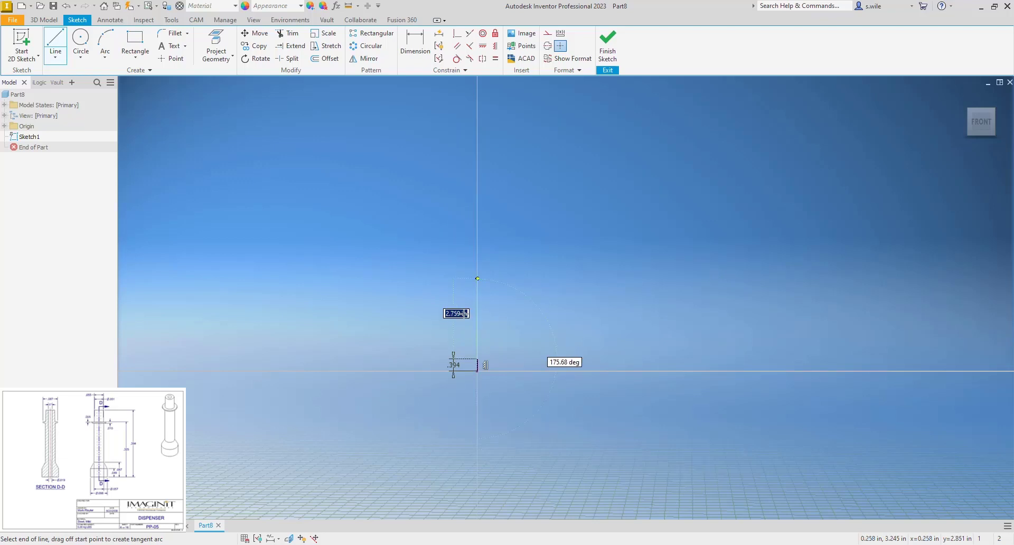
Close the half profile from the vertical line's upper end with a short horizontal line, alternating sloped and vertical lines, and a base line about 0.119 in long
{"action": "scroll", "coordinate": [483, 372], "scroll_direction": "up", "scroll_amount": 3}
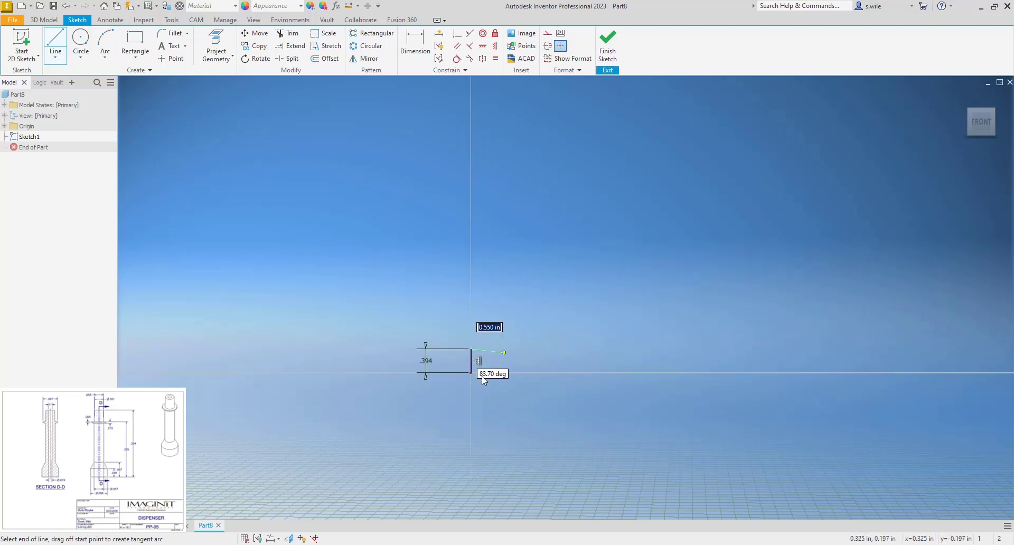
{"action": "scroll", "coordinate": [484, 379], "scroll_direction": "up", "scroll_amount": 9}
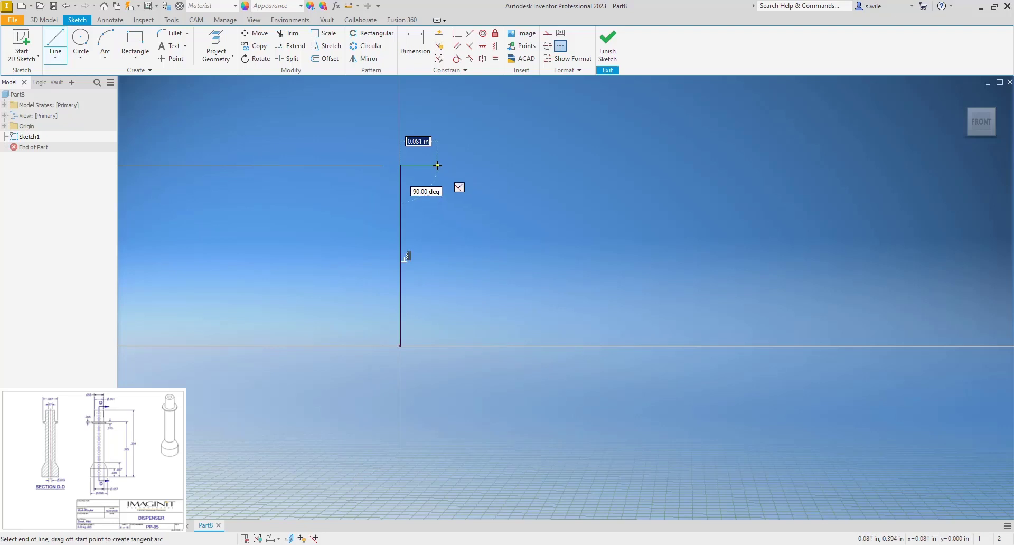
{"action": "left_click", "coordinate": [430, 166]}
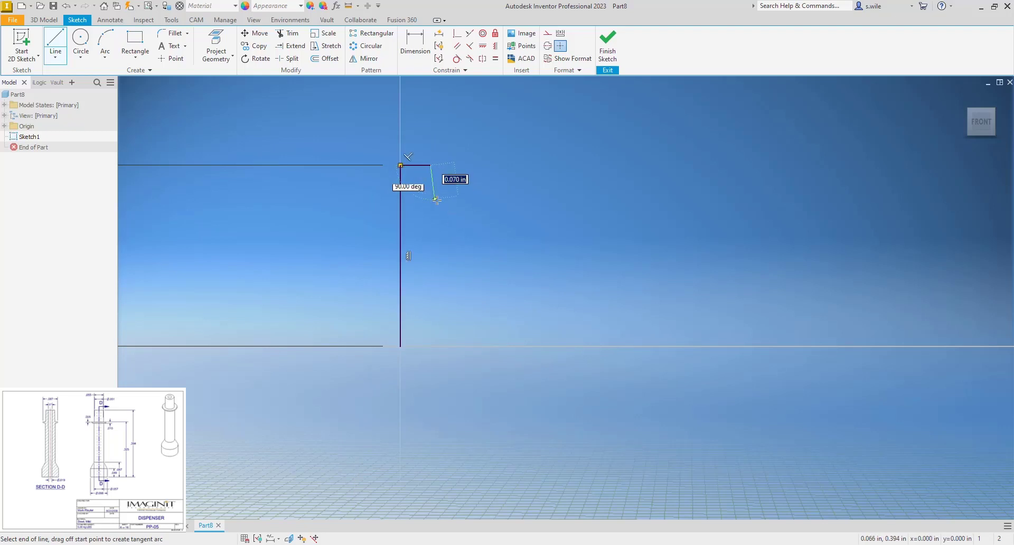
{"action": "left_click", "coordinate": [440, 199]}
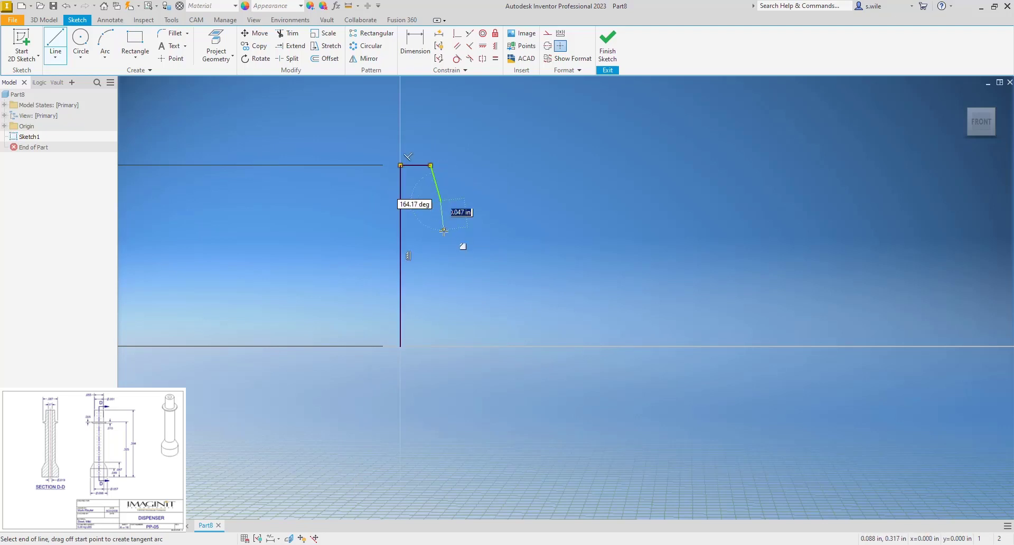
{"action": "left_click", "coordinate": [440, 280]}
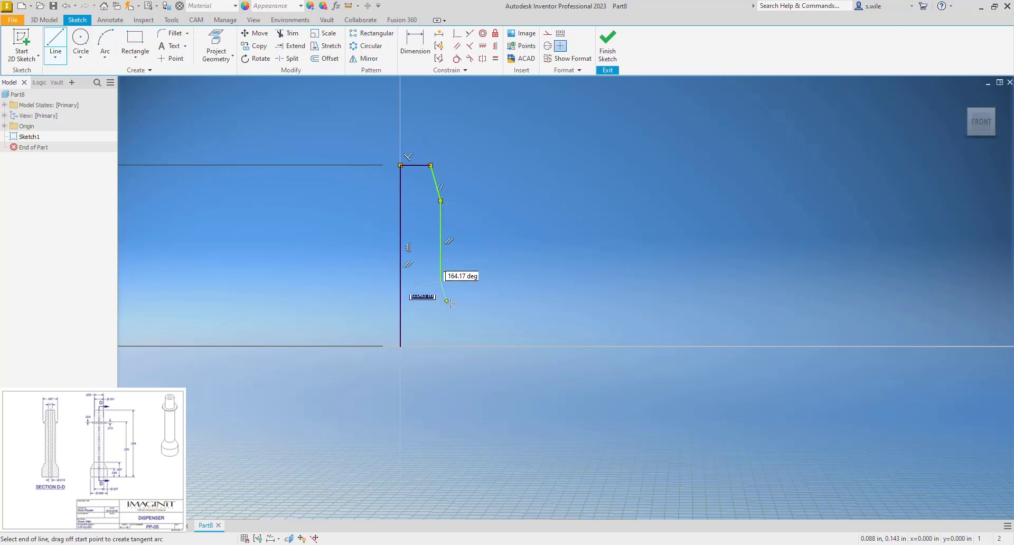
{"action": "left_click", "coordinate": [454, 306]}
{"action": "left_click", "coordinate": [455, 346]}
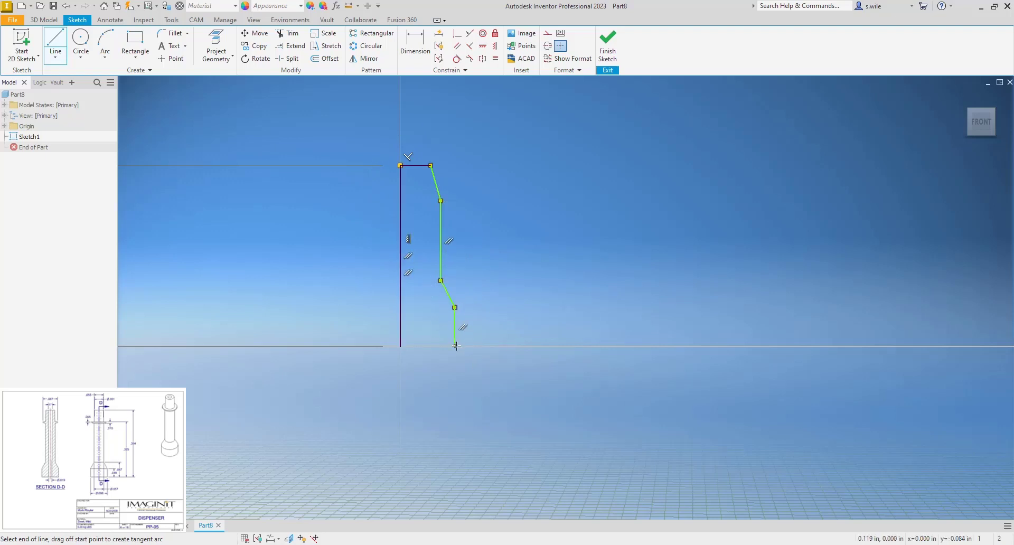
{"action": "left_click", "coordinate": [400, 345]}
{"action": "key", "text": "Escape"}
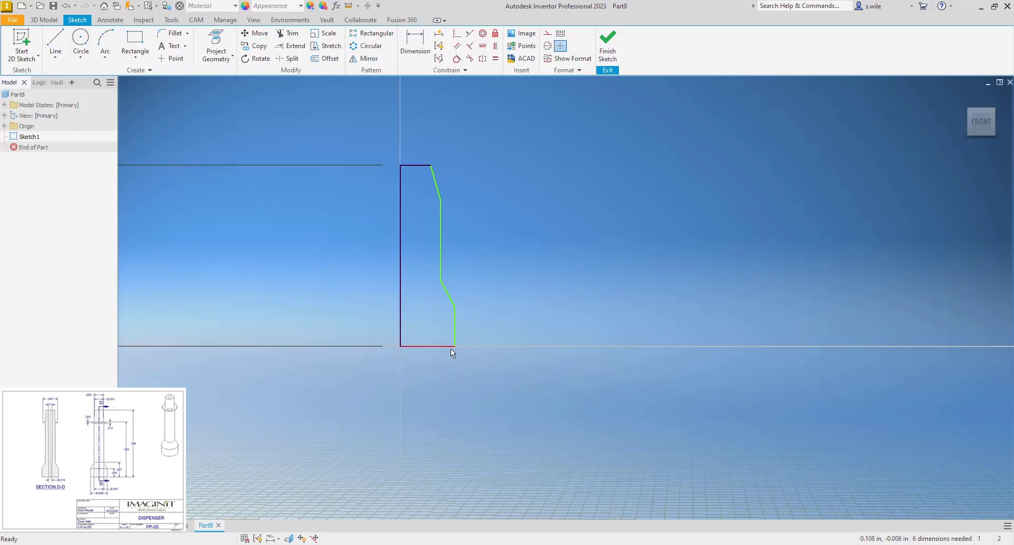
Convert the .394 in vertical line through the origin into a centerline
{"action": "key", "text": "d"}
{"action": "key", "text": "Escape"}
{"action": "left_click", "coordinate": [400, 274]}
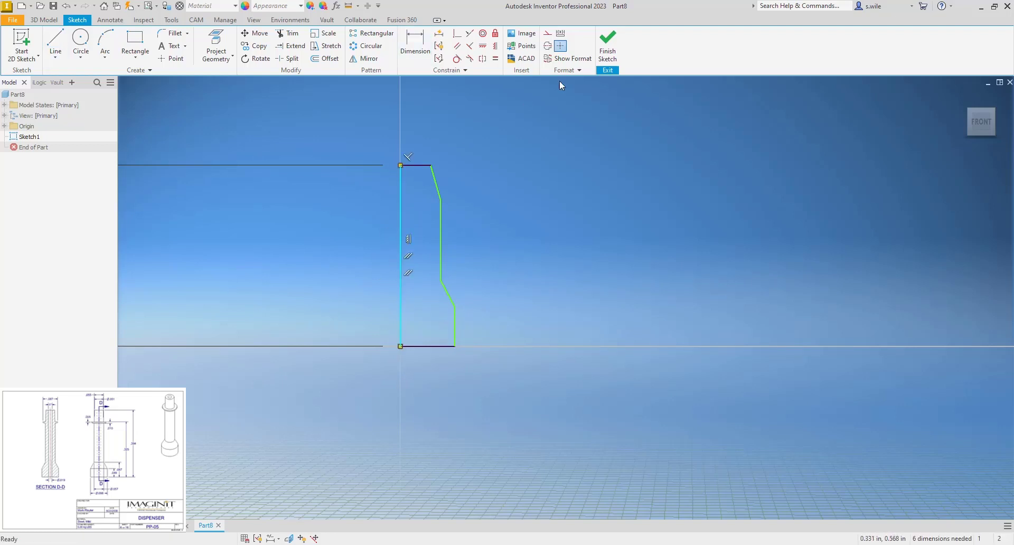
{"action": "left_click", "coordinate": [547, 46]}
Dimension the lower outer vertical line to a .098 in diameter about the centerline
{"action": "key", "text": "d"}
{"action": "left_click", "coordinate": [456, 333]}
{"action": "left_click", "coordinate": [398, 379]}
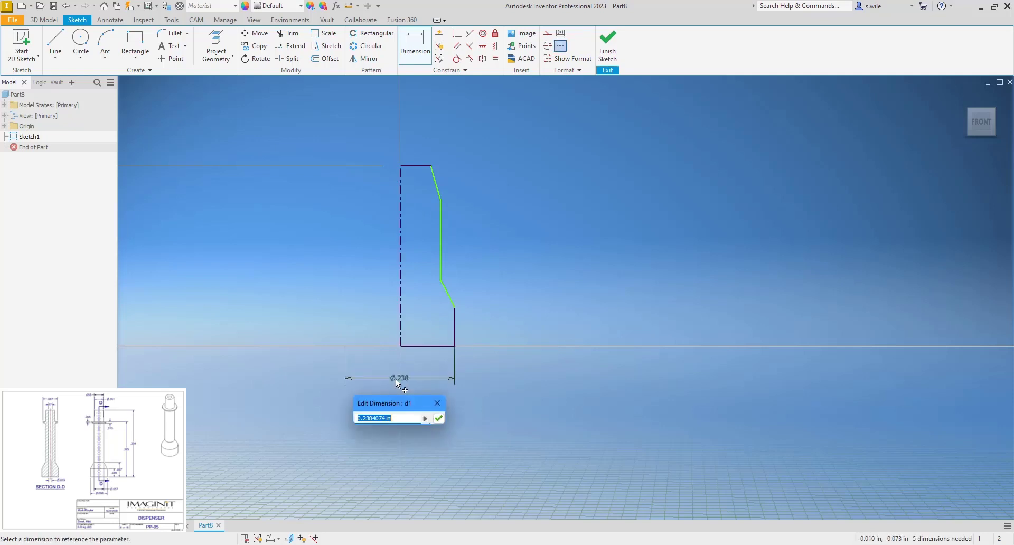
{"action": "type", "text": ".098"}
{"action": "key", "text": "Return"}
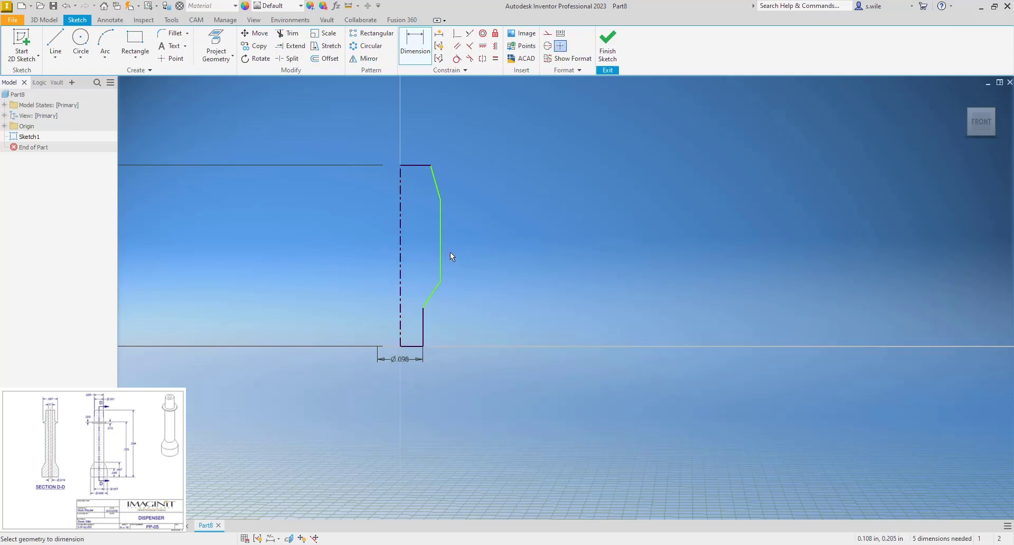
Dimension the middle outer vertical line to a .057 in diameter about the centerline
{"action": "left_click", "coordinate": [441, 249]}
{"action": "left_click", "coordinate": [392, 403]}
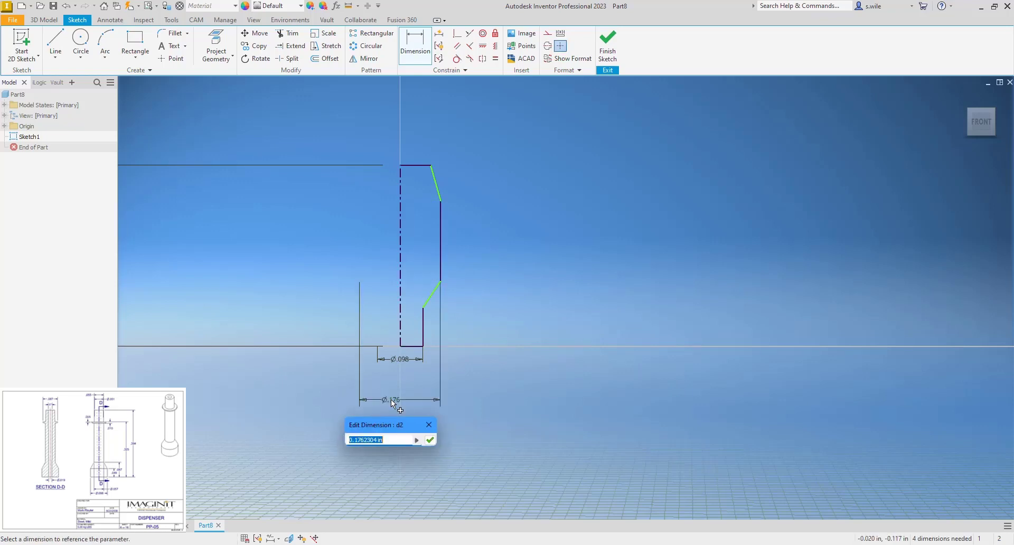
{"action": "type", "text": ".1"}
{"action": "type", "text": "57"}
{"action": "key", "text": "Return"}
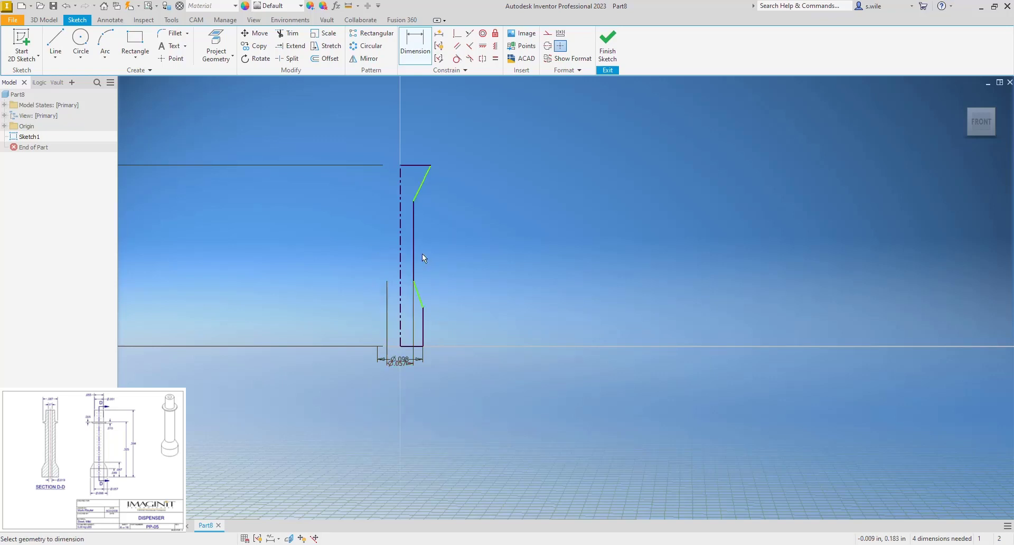
Dimension the lower outer vertical line to .049 in and the height from the base to the lower sloped line's upper end to .087 in
{"action": "left_click", "coordinate": [428, 335]}
{"action": "left_click", "coordinate": [448, 334]}
{"action": "type", "text": ".4"}
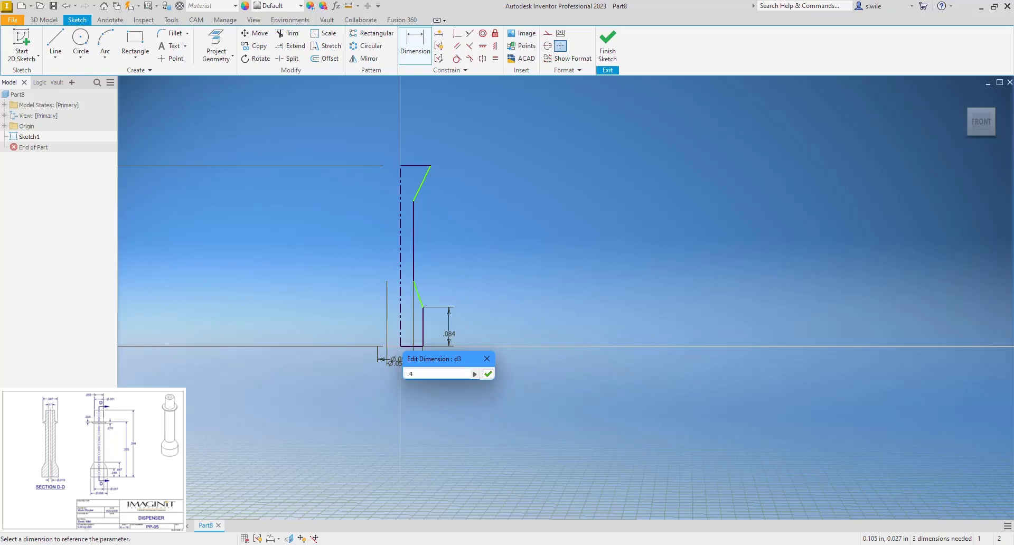
{"action": "key", "text": "Return"}
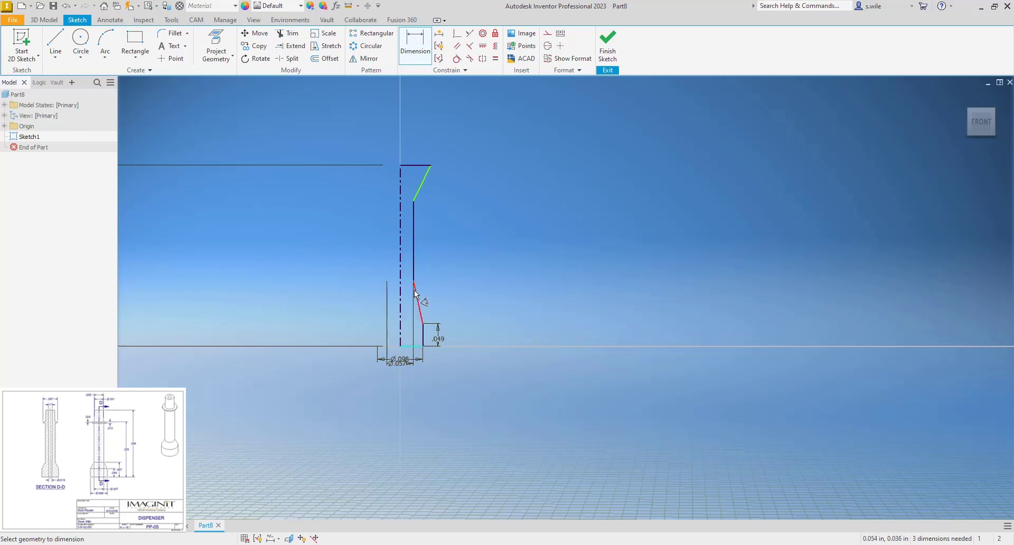
{"action": "left_click", "coordinate": [473, 315]}
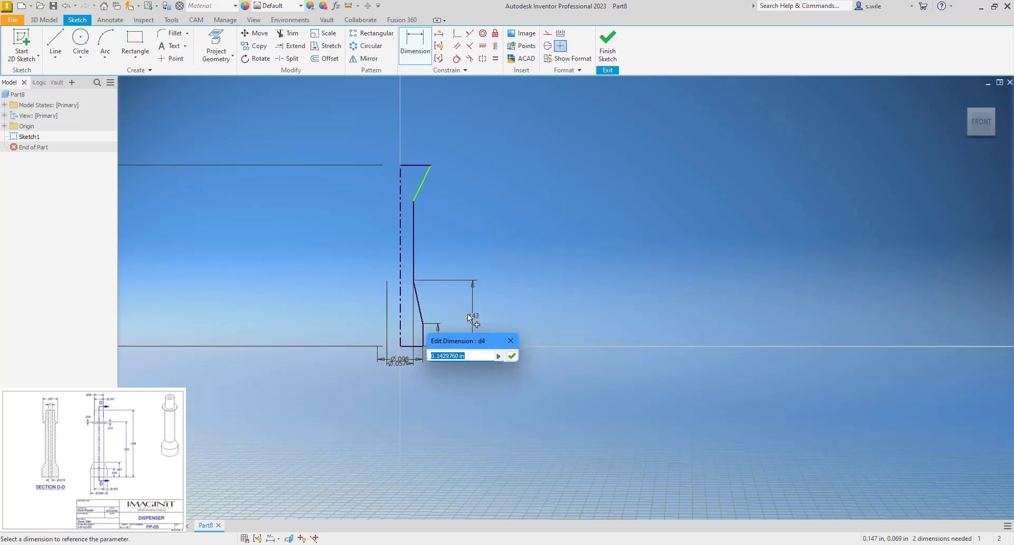
{"action": "type", "text": ".087"}
{"action": "key", "text": "Return"}
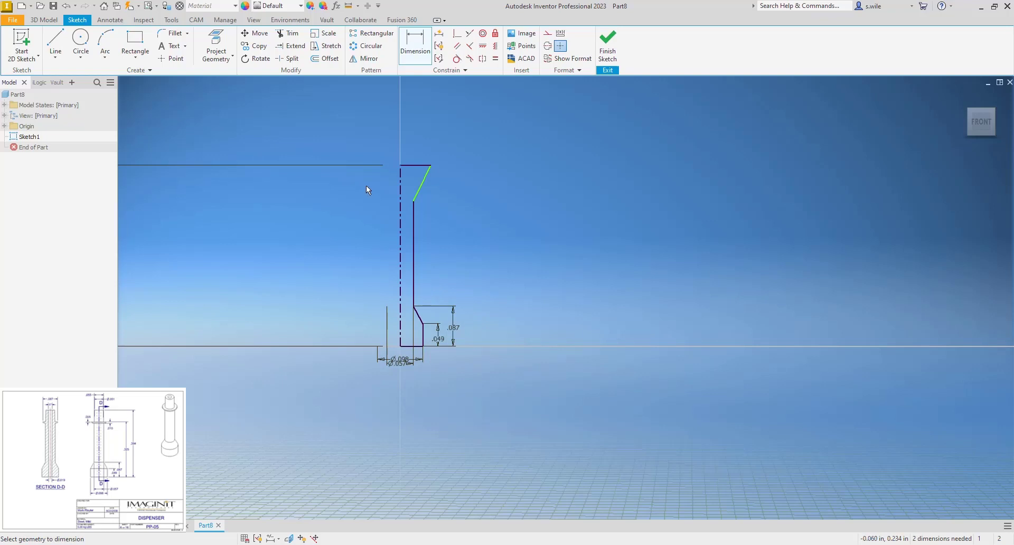
Dimension the height from the base line to the middle vertical line's upper end as .325-.010 in
{"action": "left_click", "coordinate": [415, 347]}
{"action": "left_click", "coordinate": [417, 207]}
{"action": "left_click", "coordinate": [472, 255]}
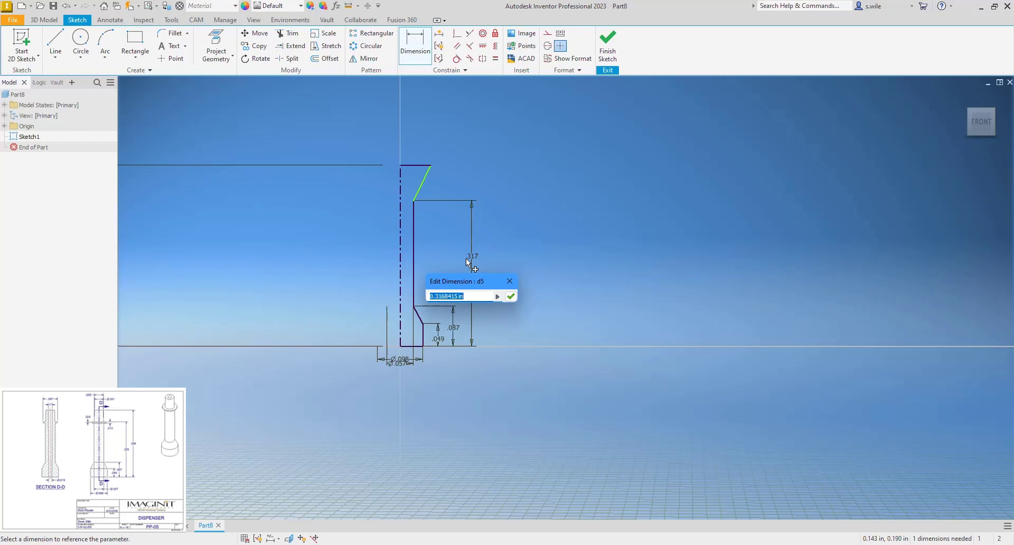
{"action": "type", "text": ".325-.010"}
{"action": "key", "text": "Return"}
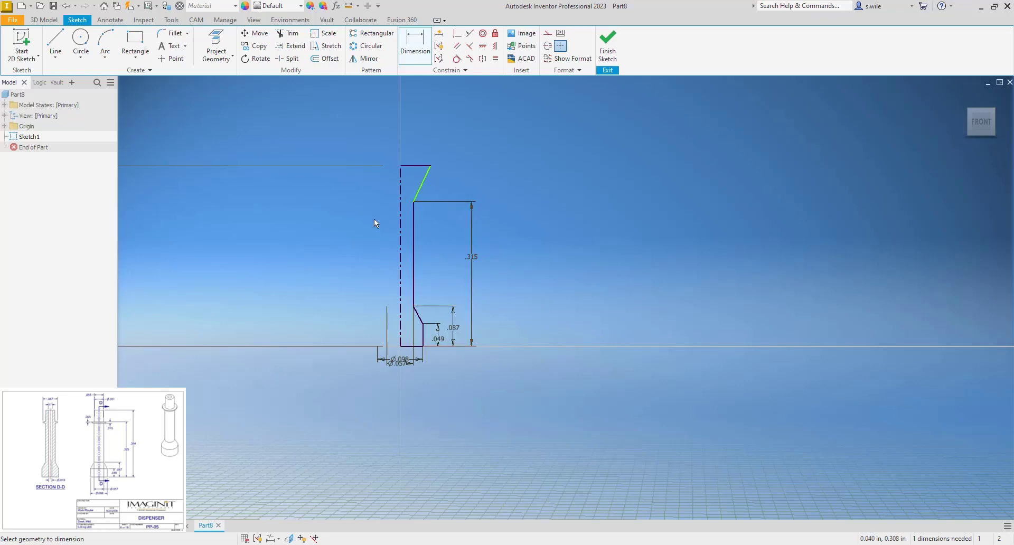
Dimension the outer corner of the profile's upper end to a .051 in diameter about the centerline
{"action": "left_click", "coordinate": [400, 176]}
{"action": "left_click", "coordinate": [434, 165]}
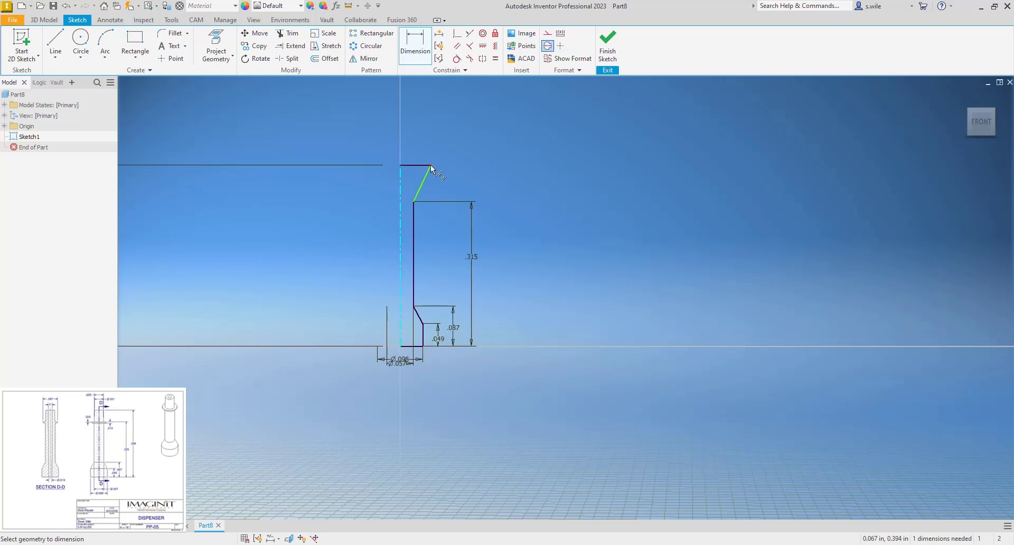
{"action": "left_click", "coordinate": [410, 150]}
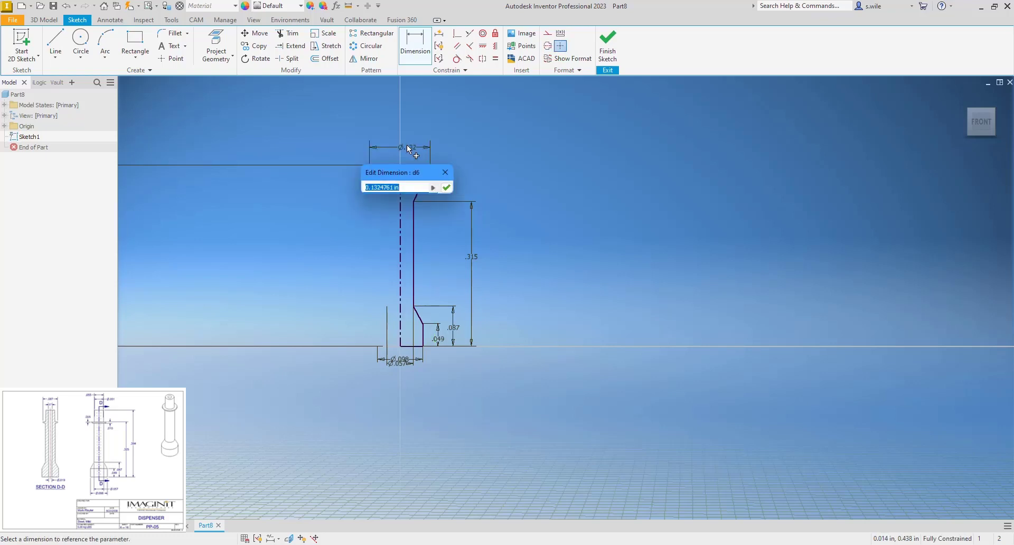
{"action": "type", "text": ".051"}
{"action": "key", "text": "Return"}
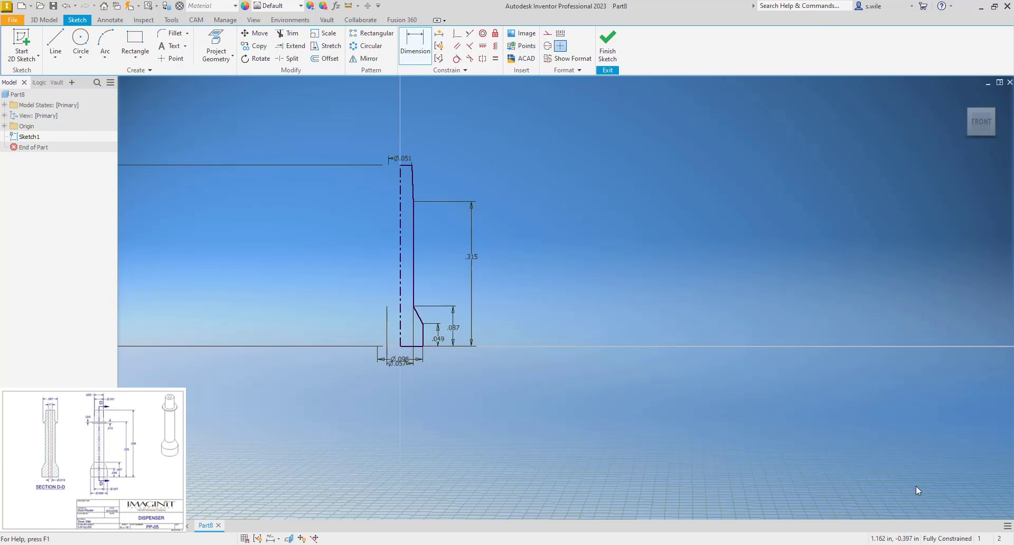
Finish the profile sketch and revolve it a full 360 degrees about the centerline into a solid
{"action": "left_click", "coordinate": [609, 53]}
{"action": "key", "text": "r"}
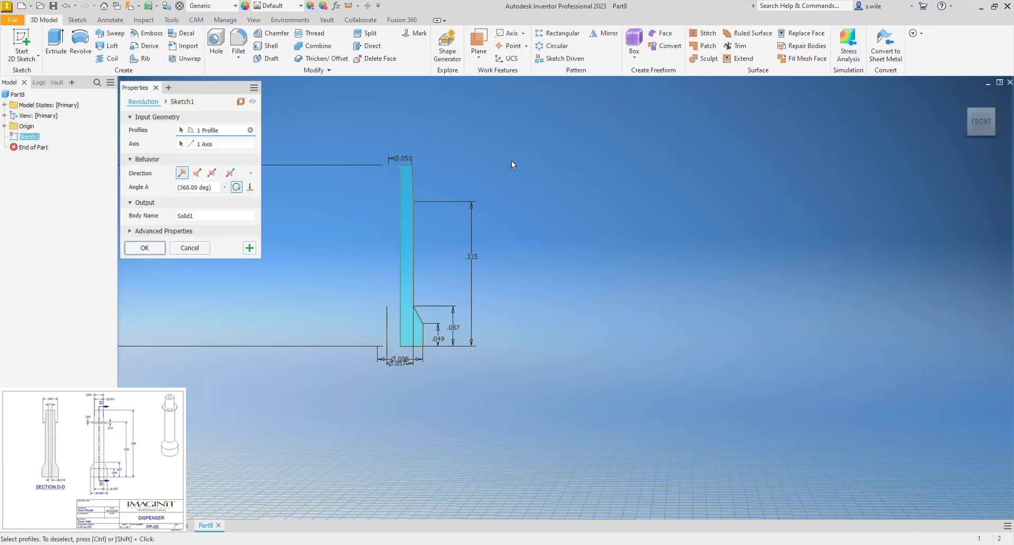
{"action": "left_click", "coordinate": [144, 248]}
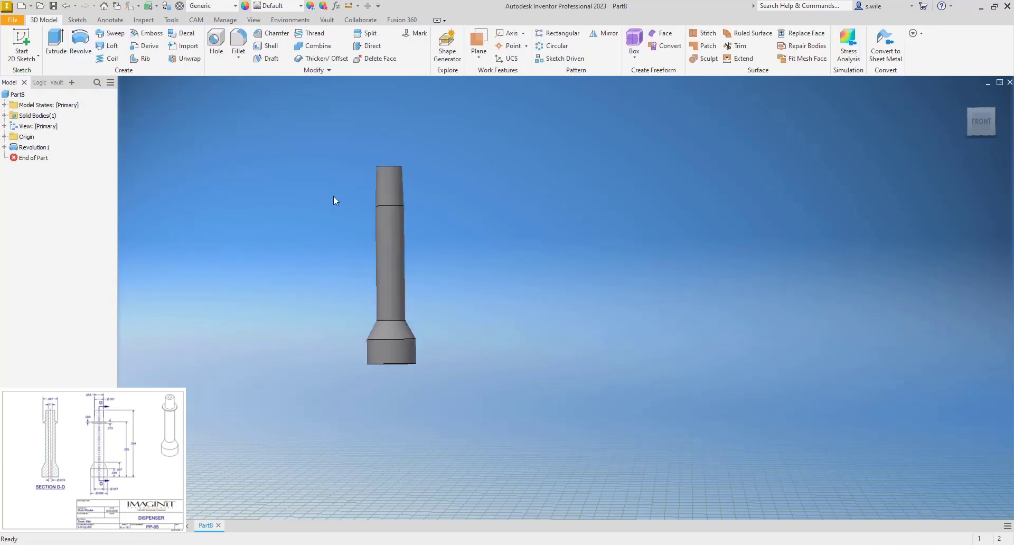
Start a sketch on the flat face of the dispenser's wide end and draw a small circle centred on the origin
{"action": "middle_click_drag", "start_coordinate": [360, 183], "coordinate": [326, 181], "text": "shift"}
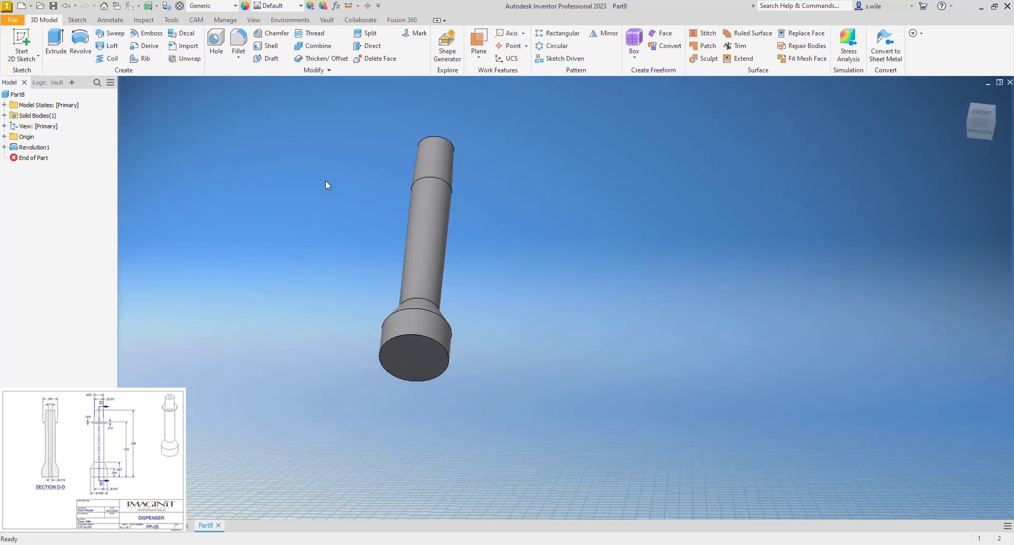
{"action": "left_click", "coordinate": [214, 45]}
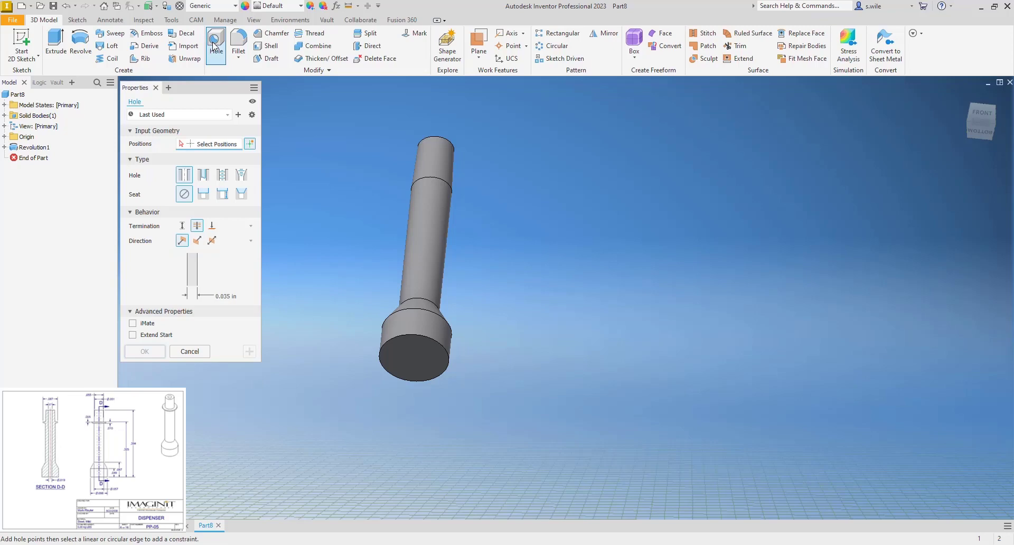
{"action": "key", "text": "Escape"}
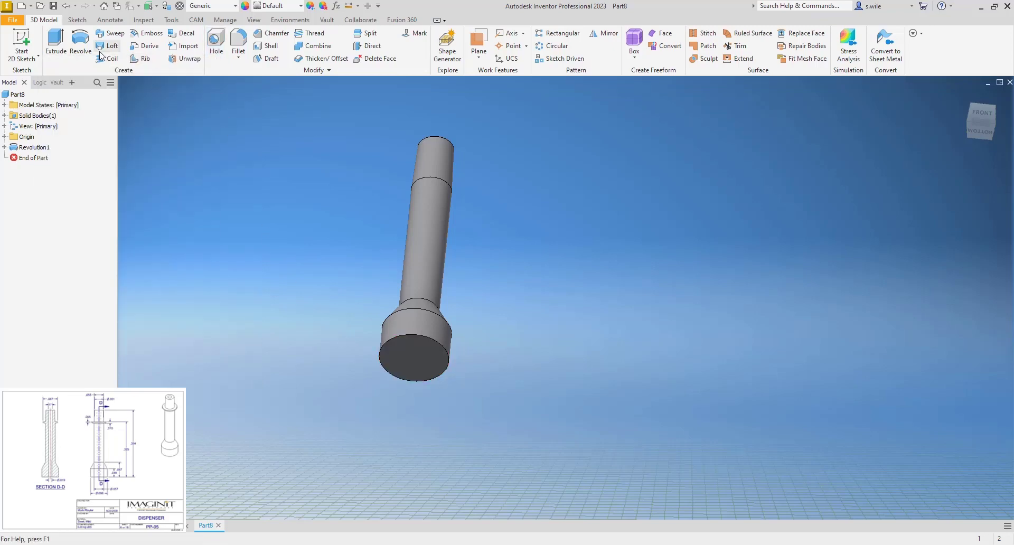
{"action": "left_click", "coordinate": [416, 359]}
{"action": "left_click", "coordinate": [455, 352]}
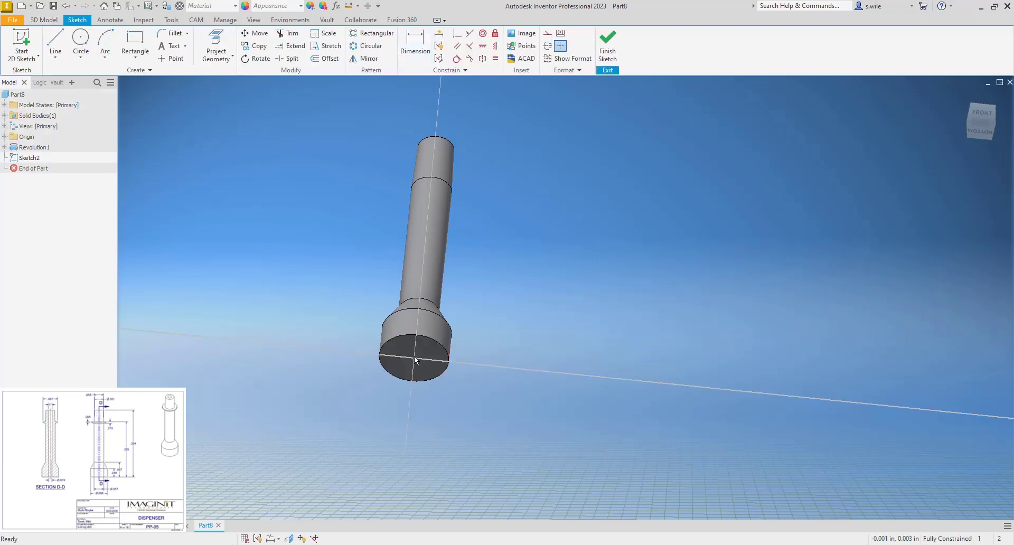
{"action": "left_click", "coordinate": [81, 42]}
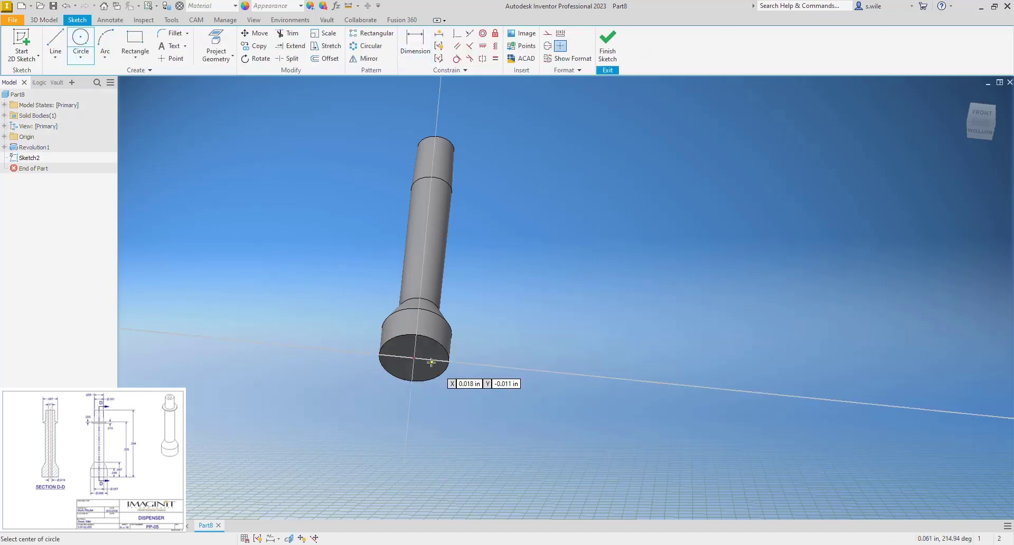
{"action": "left_click", "coordinate": [415, 357]}
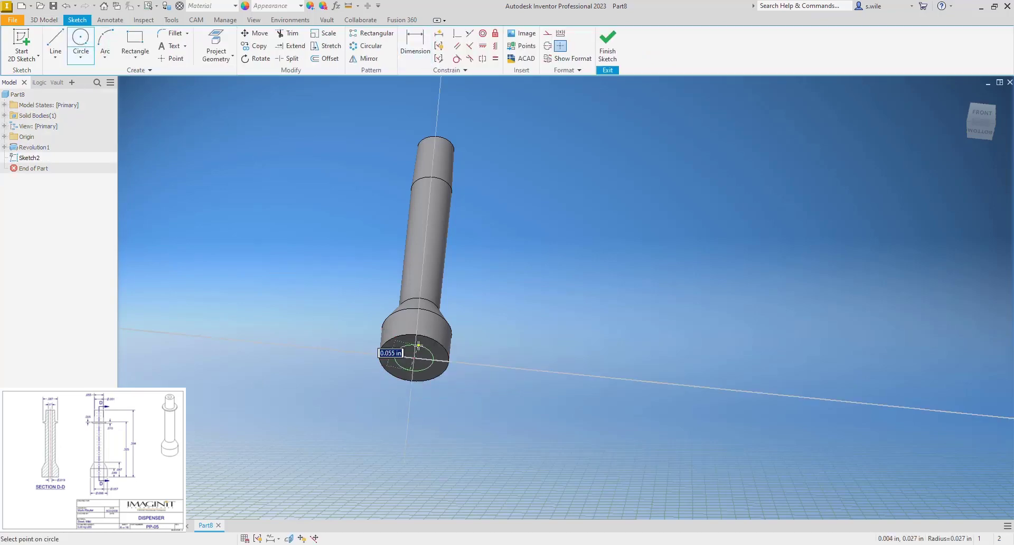
{"action": "left_click", "coordinate": [418, 355]}
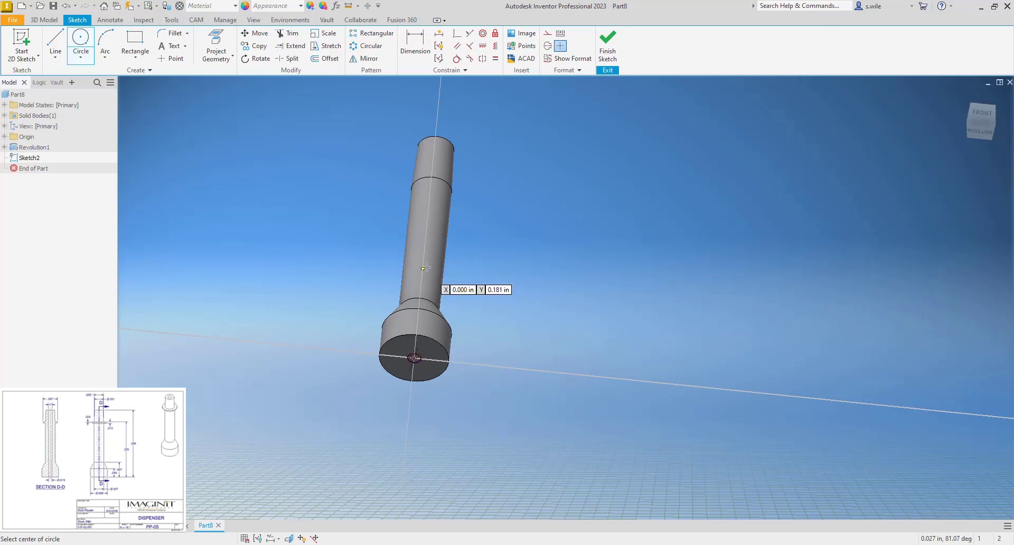
Finish the circle sketch and set up its extrusion as a through-all cut along the dispenser's full length
{"action": "left_click", "coordinate": [607, 48]}
{"action": "key", "text": "e"}
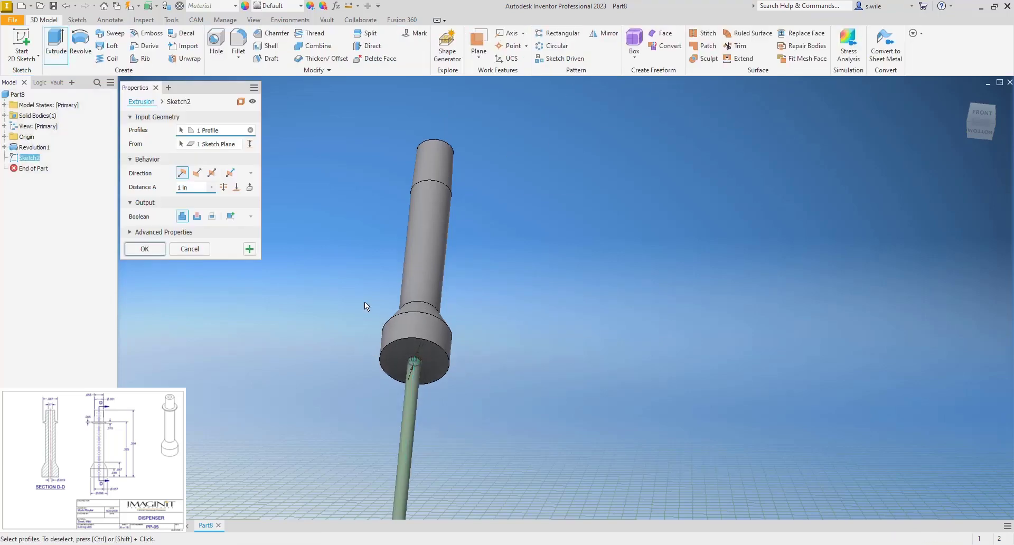
{"action": "left_click", "coordinate": [223, 187]}
{"action": "left_click", "coordinate": [198, 216]}
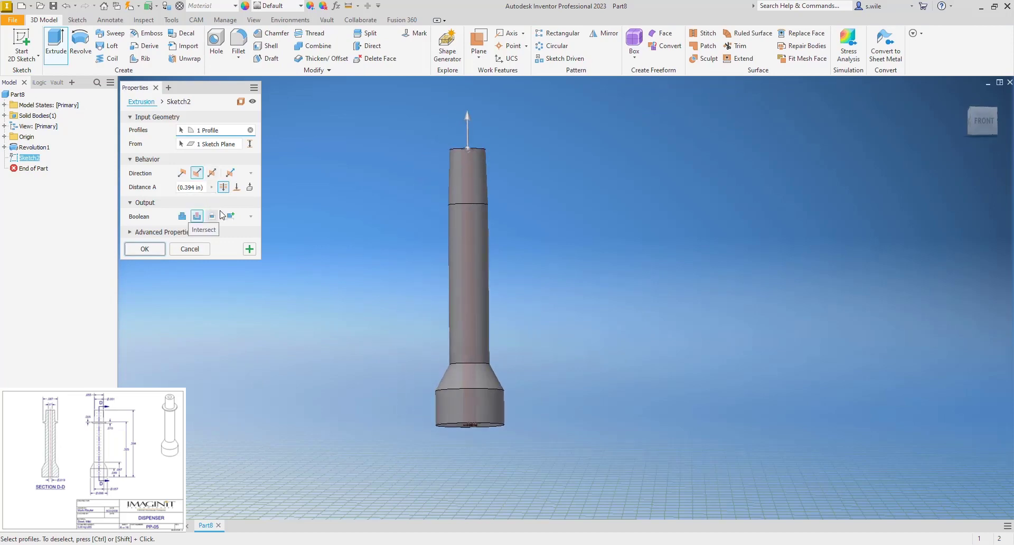
Try tapers of 20 and 1 degrees on the bore cut, then create it with a .5 degree taper
{"action": "left_click", "coordinate": [135, 236]}
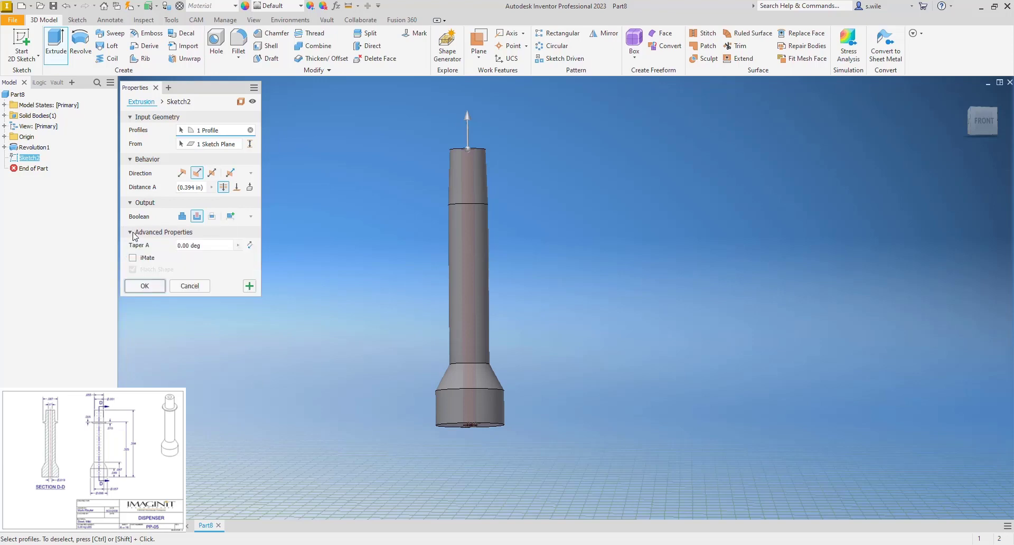
{"action": "left_click", "coordinate": [195, 246]}
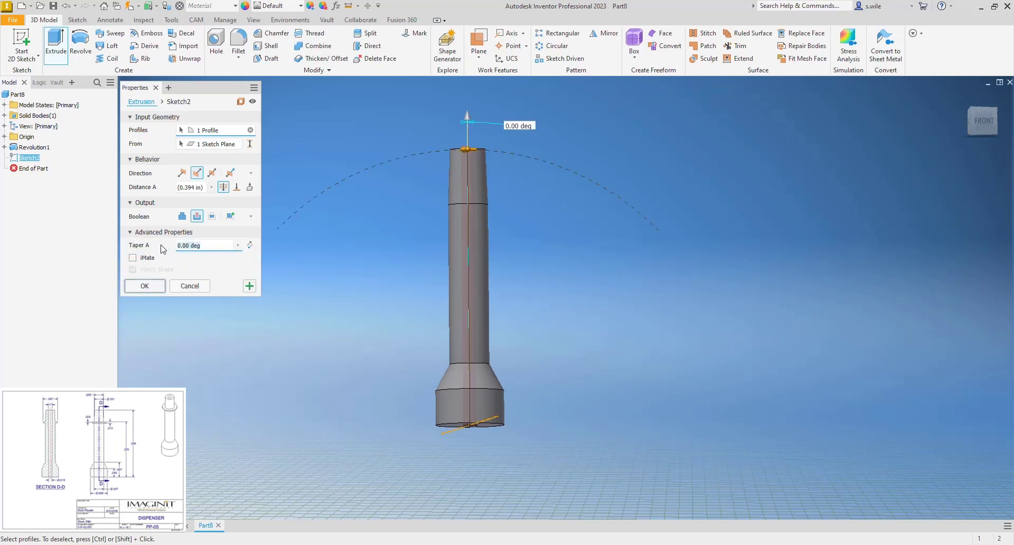
{"action": "type", "text": "20"}
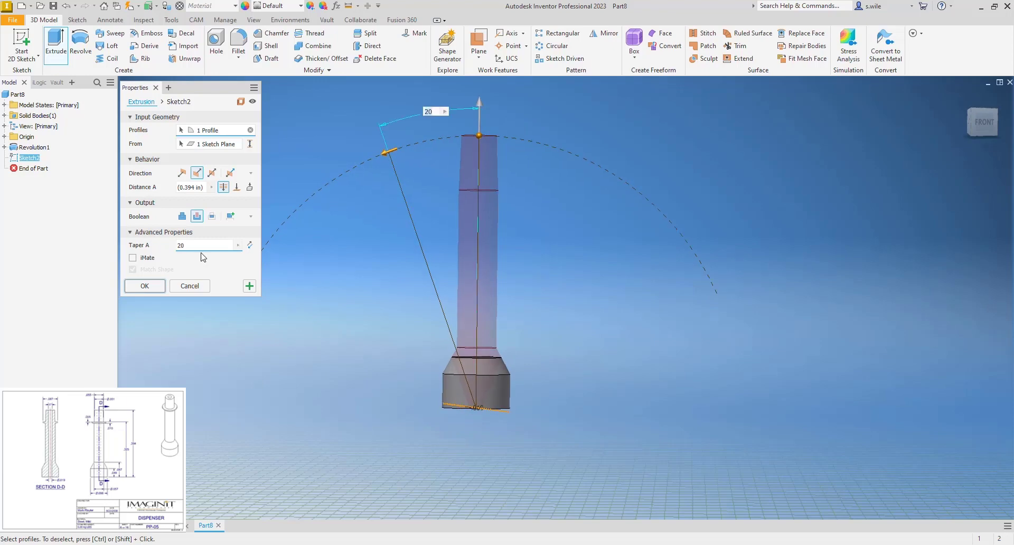
{"action": "left_click_drag", "start_coordinate": [193, 247], "coordinate": [140, 246]}
{"action": "type", "text": "1"}
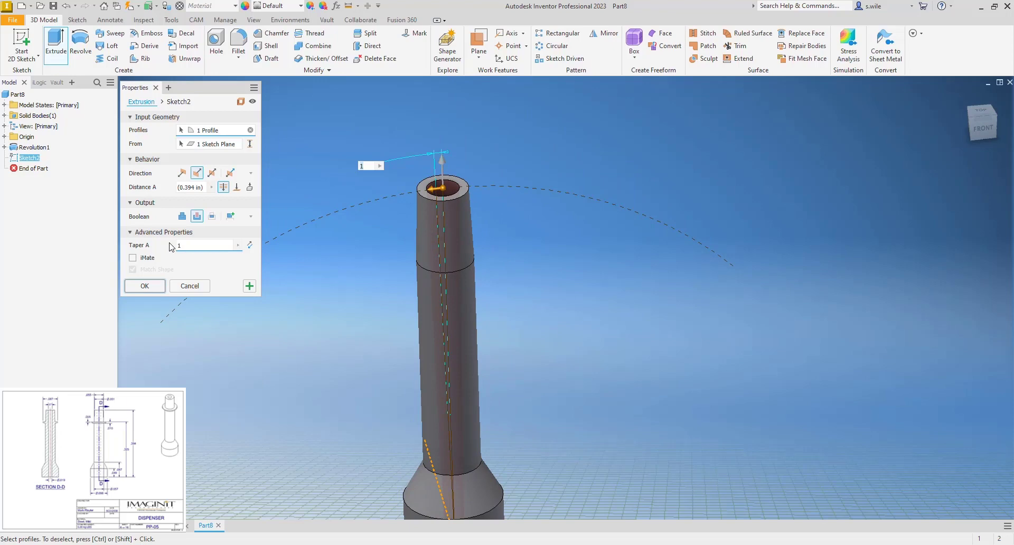
{"action": "key", "text": "BackSpace"}
{"action": "type", "text": ".5"}
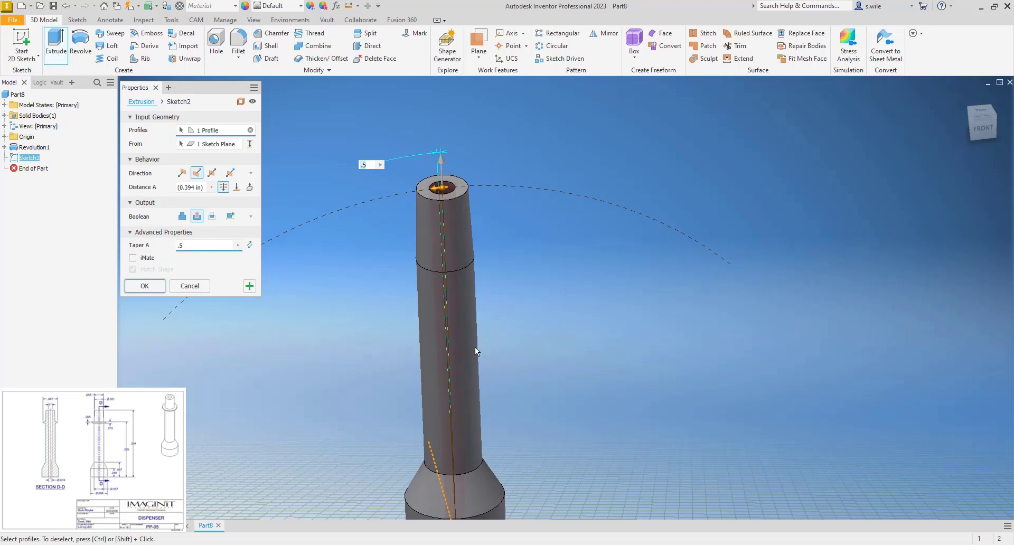
{"action": "middle_click_drag", "start_coordinate": [404, 272], "coordinate": [443, 244], "text": "shift"}
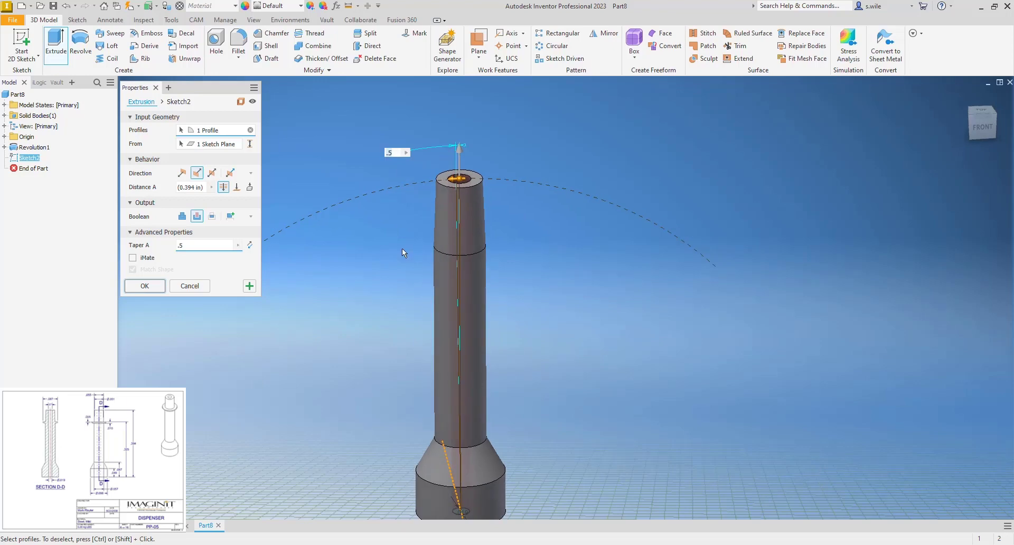
{"action": "left_click", "coordinate": [144, 286]}
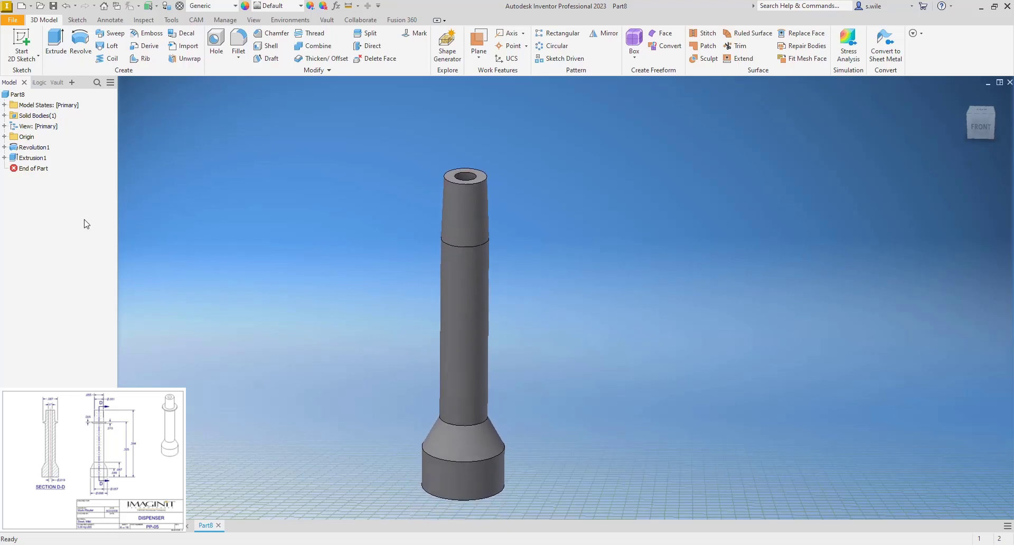
Start a sketch on the XY plane with the model sliced open and viewed squarely from the front
{"action": "left_click", "coordinate": [6, 136]}
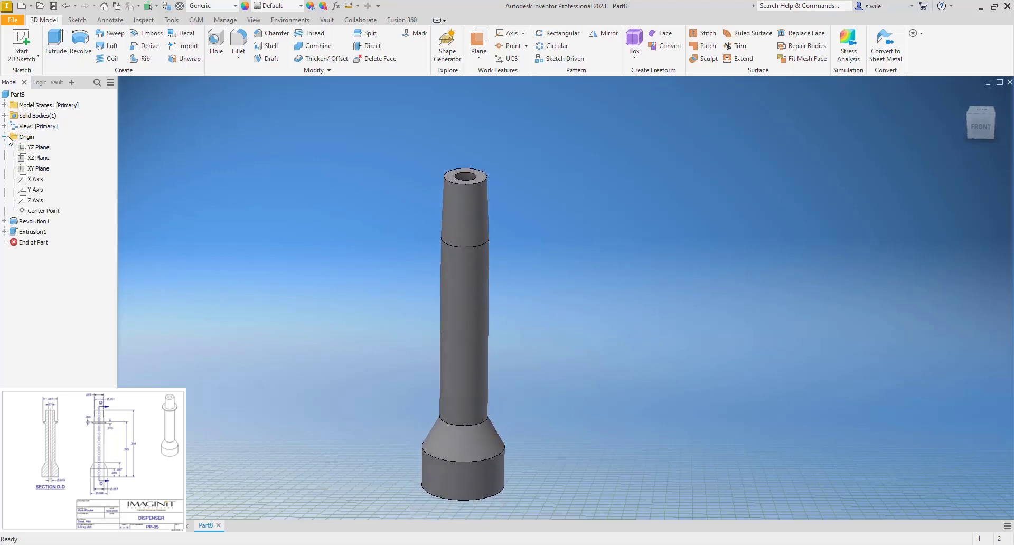
{"action": "left_click", "coordinate": [33, 169]}
{"action": "key", "text": "s"}
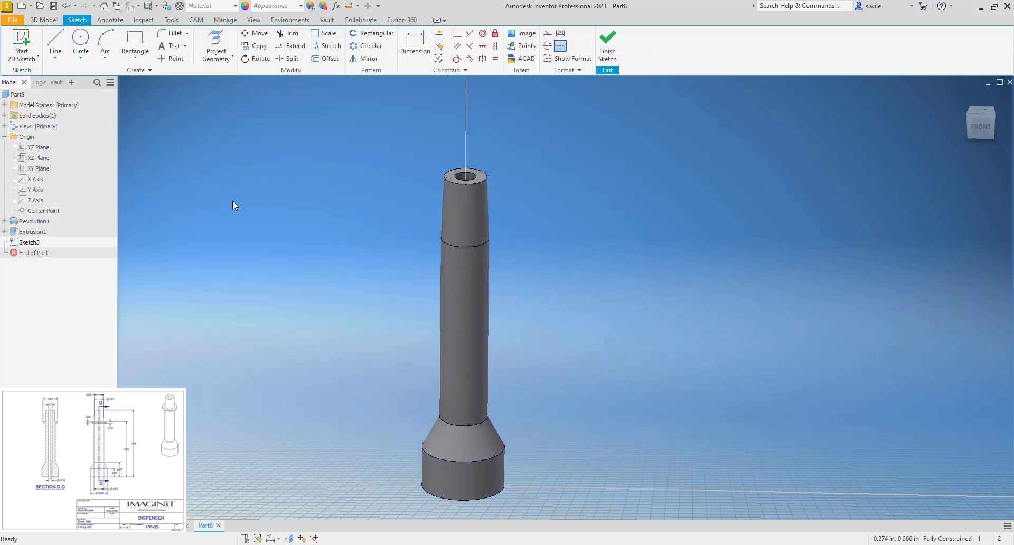
{"action": "left_click", "coordinate": [289, 537]}
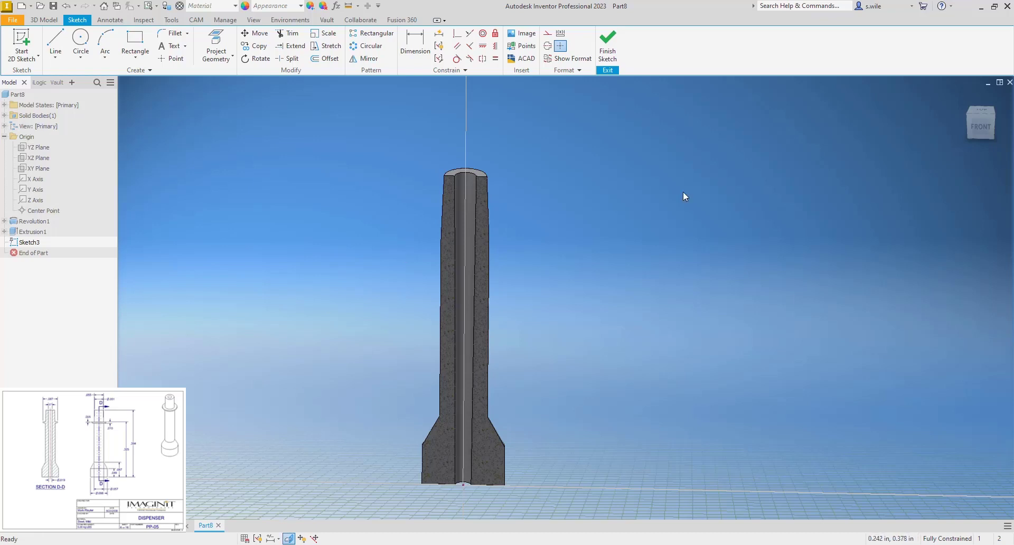
{"action": "left_click", "coordinate": [981, 131]}
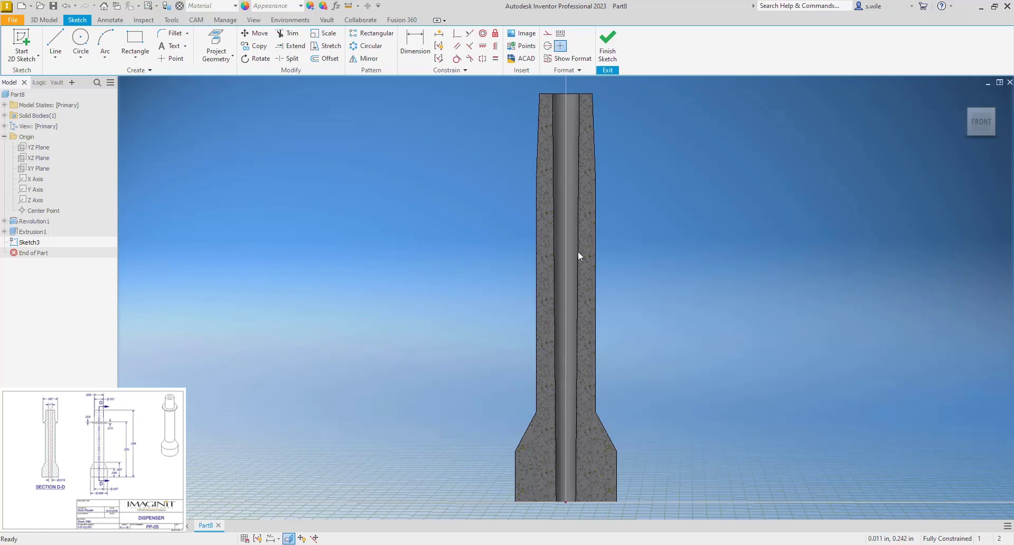
{"action": "key", "text": "F2"}
{"action": "left_click_drag", "start_coordinate": [577, 251], "coordinate": [402, 227]}
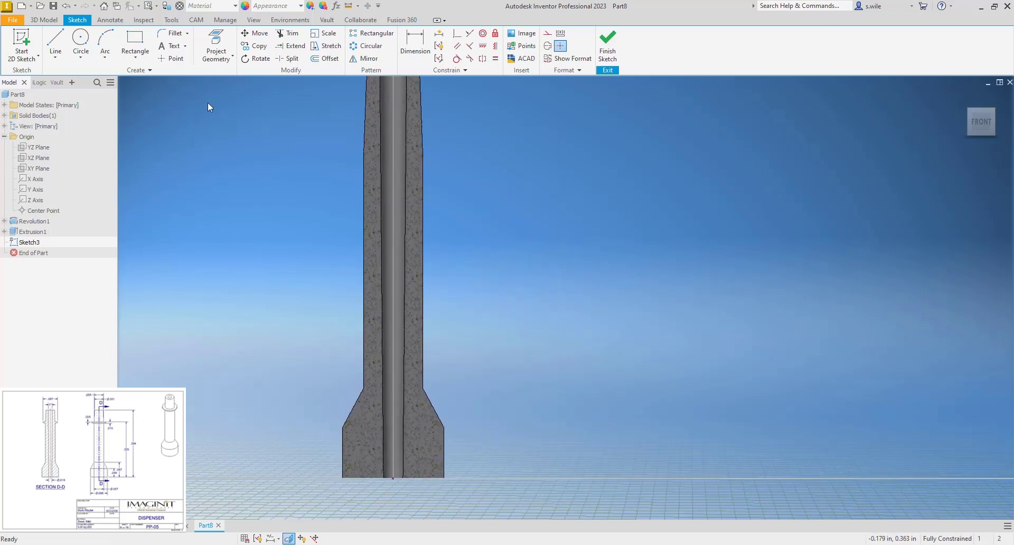
Project the sliced shaft's right-hand straight and upper tapered outer edges into the sketch
{"action": "left_click", "coordinate": [211, 38]}
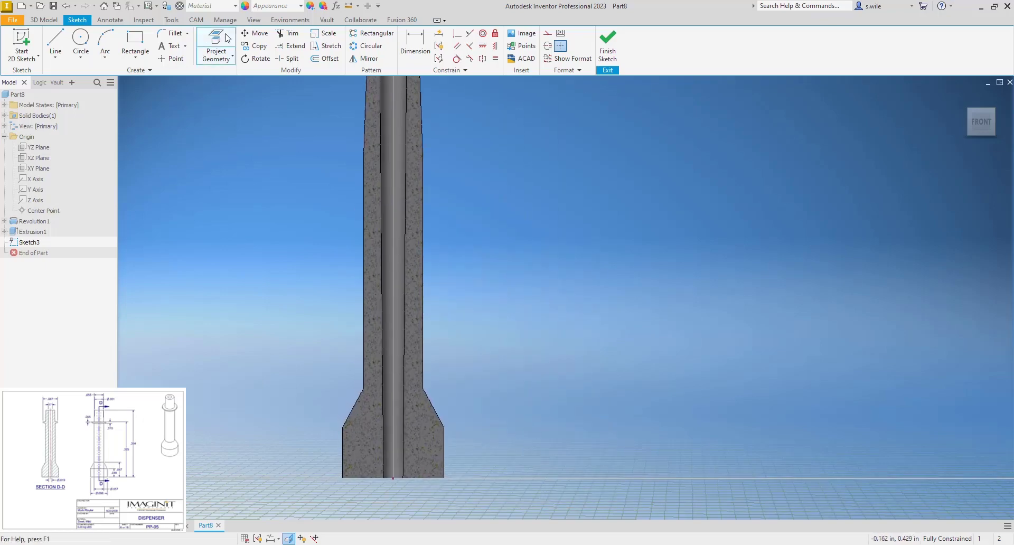
{"action": "left_click", "coordinate": [424, 181]}
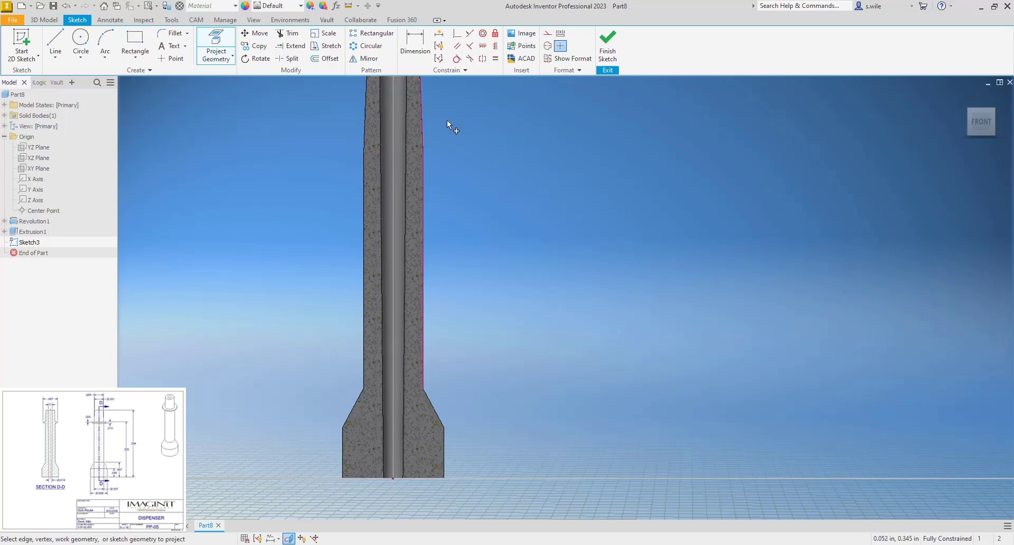
Sketch a three-line flange profile about 0.019 in wide, with a sloped underside, against the body's outer edge at the base of the upper taper
{"action": "middle_click_drag", "start_coordinate": [447, 122], "coordinate": [439, 163]}
{"action": "left_click", "coordinate": [56, 42]}
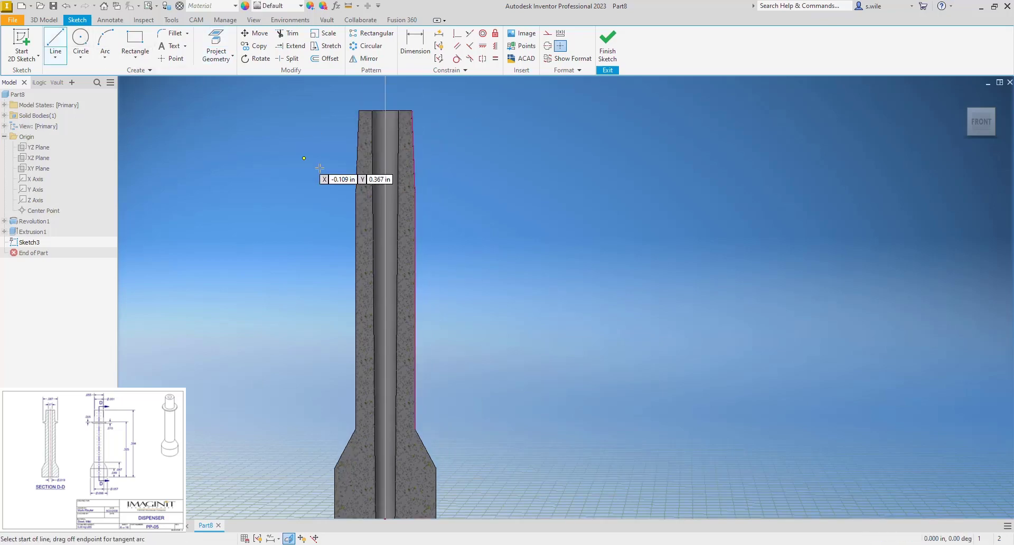
{"action": "left_click", "coordinate": [415, 186]}
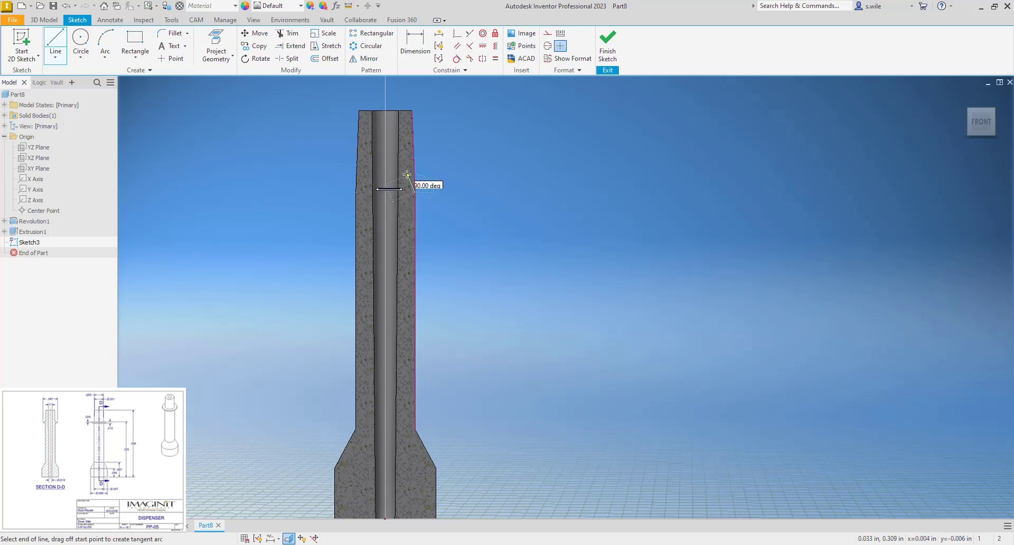
{"action": "left_click", "coordinate": [434, 187]}
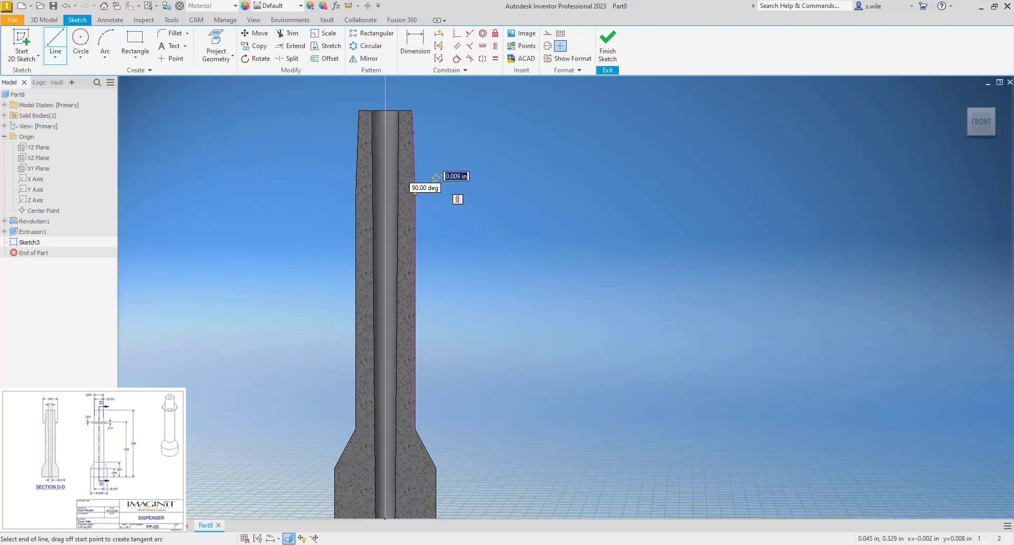
{"action": "scroll", "coordinate": [433, 179], "scroll_direction": "down", "scroll_amount": 3}
{"action": "scroll", "coordinate": [431, 200], "scroll_direction": "up", "scroll_amount": 4}
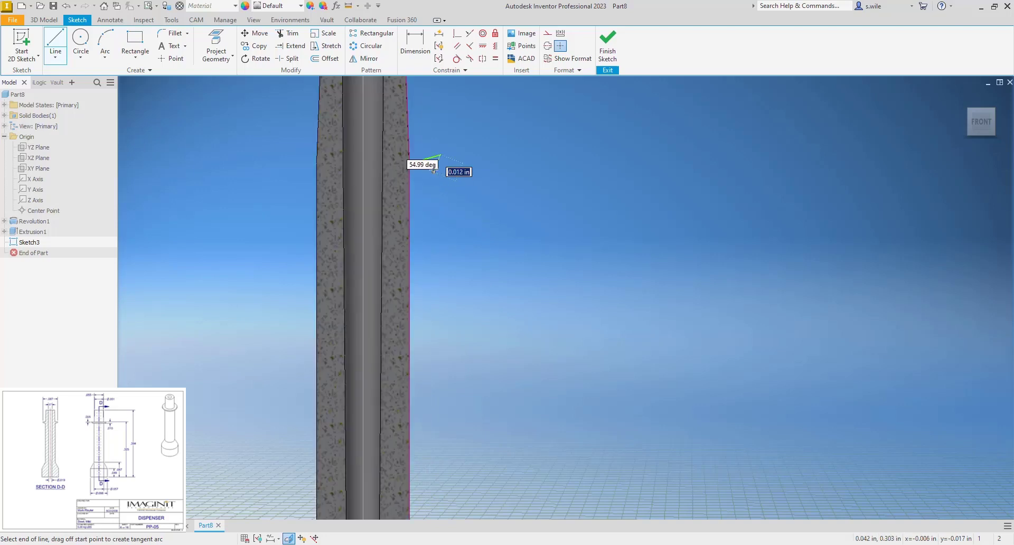
{"action": "left_click", "coordinate": [440, 138]}
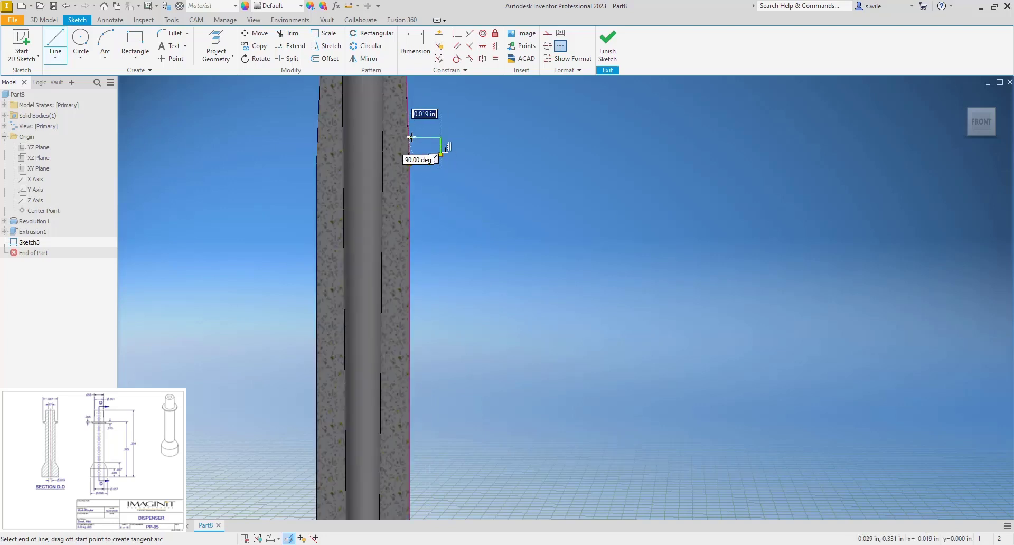
{"action": "double_click", "coordinate": [409, 138]}
{"action": "key", "text": "Escape"}
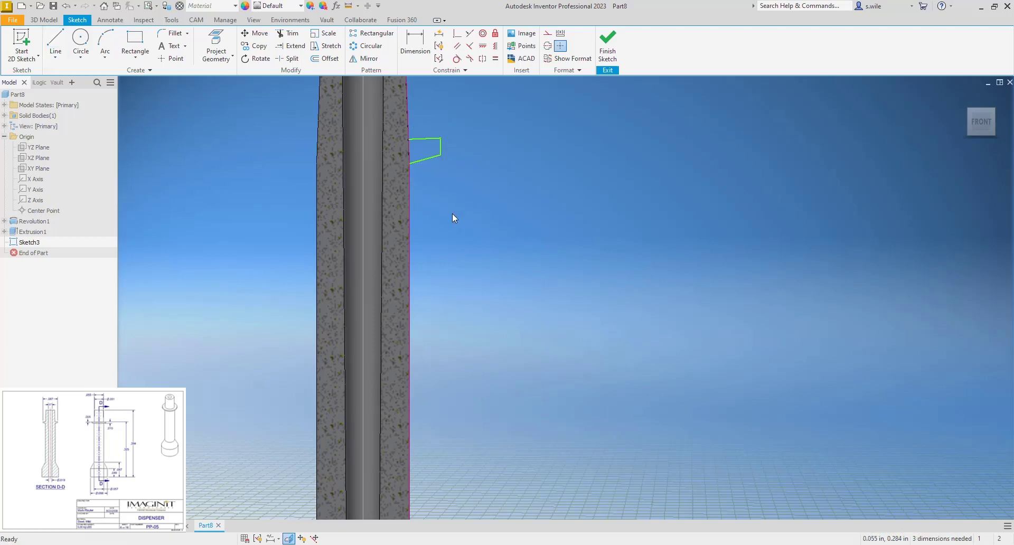
Dimension the flange profile with a 0.005 in outer edge and a 0.010 in overall height
{"action": "key", "text": "d"}
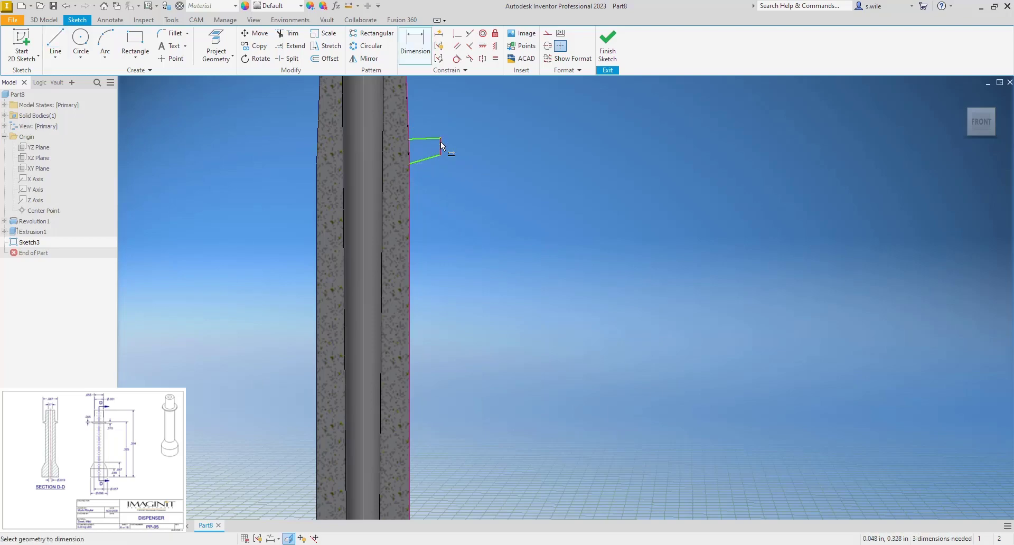
{"action": "left_click", "coordinate": [440, 143]}
{"action": "left_click", "coordinate": [459, 147]}
{"action": "type", "text": ".1"}
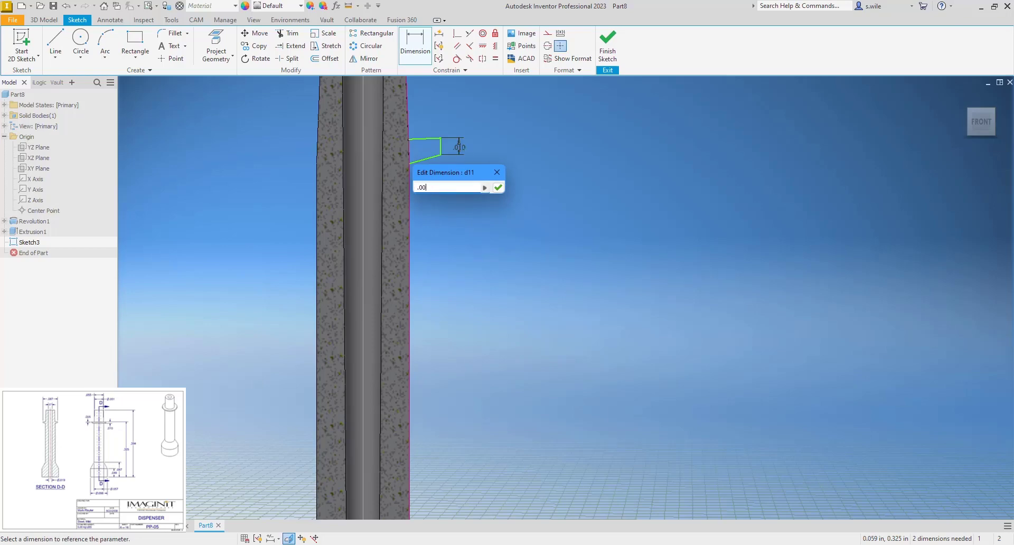
{"action": "key", "text": "Return"}
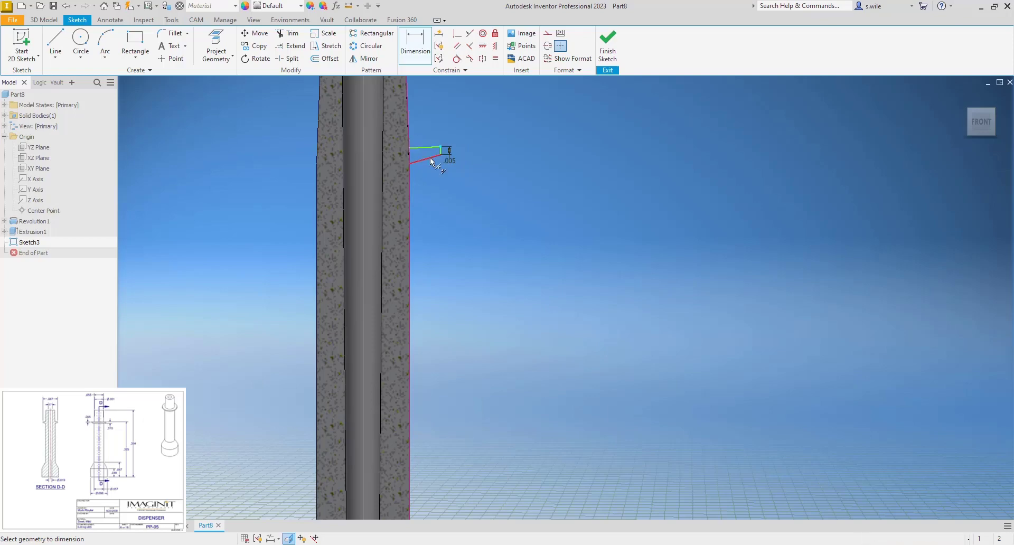
{"action": "left_click", "coordinate": [467, 161]}
{"action": "type", "text": ".1"}
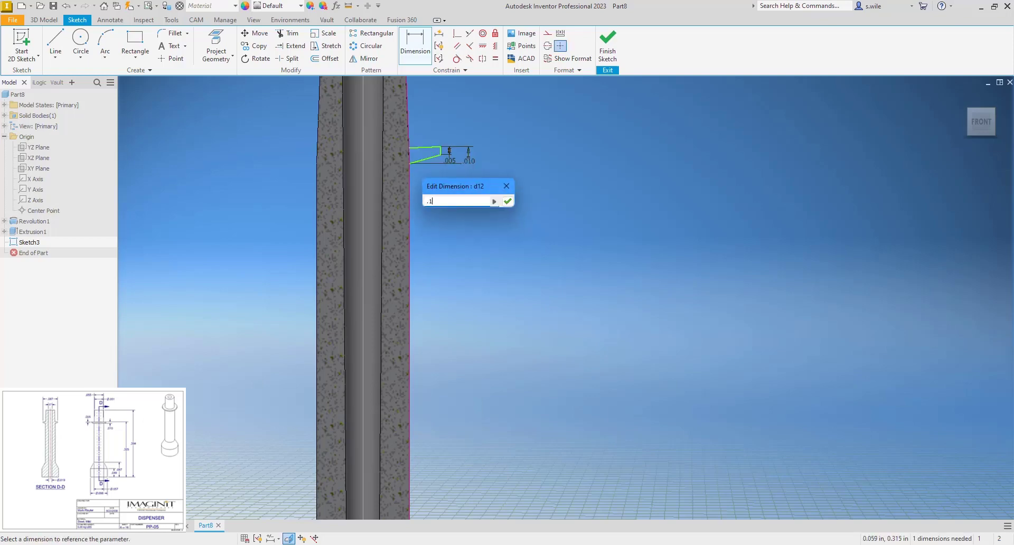
{"action": "key", "text": "Return"}
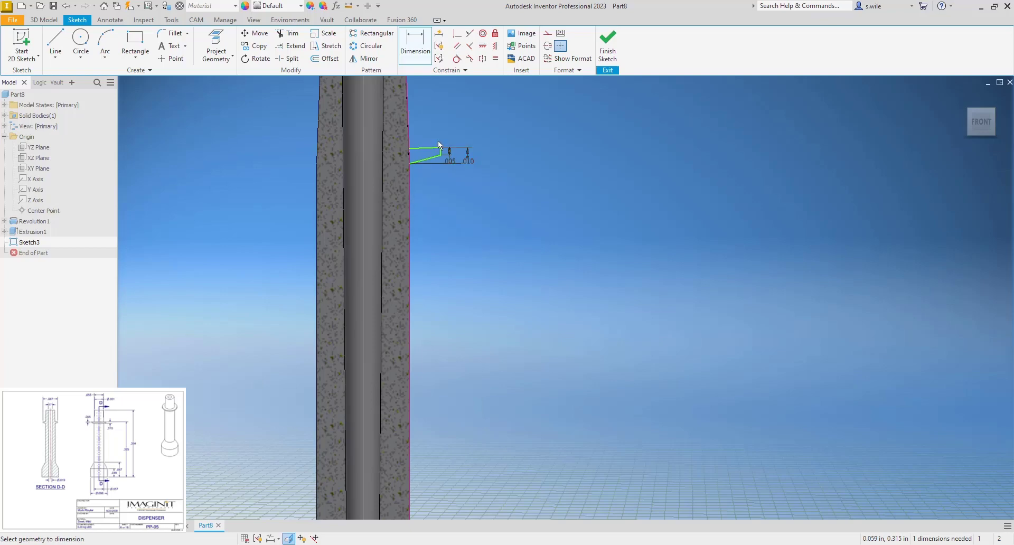
{"action": "scroll", "coordinate": [445, 209], "scroll_direction": "up", "scroll_amount": 2}
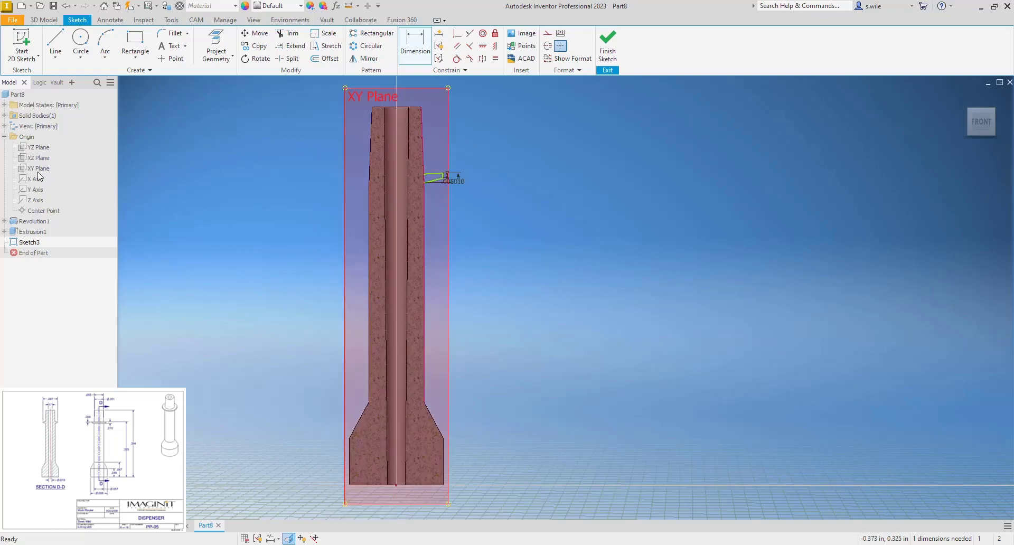
{"action": "key", "text": "Escape"}
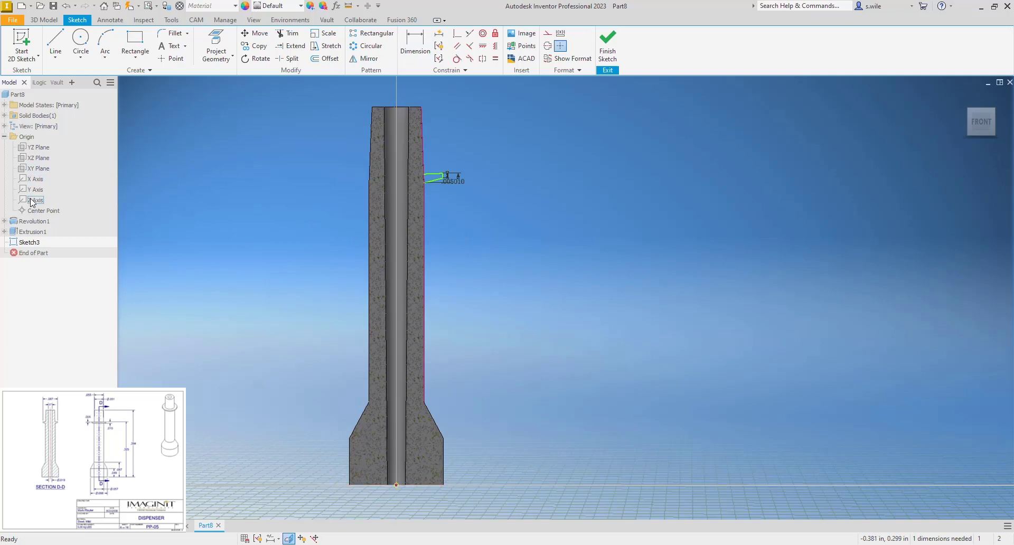
Project the Y Axis into the sketch and make it a centerline
{"action": "left_click", "coordinate": [35, 189]}
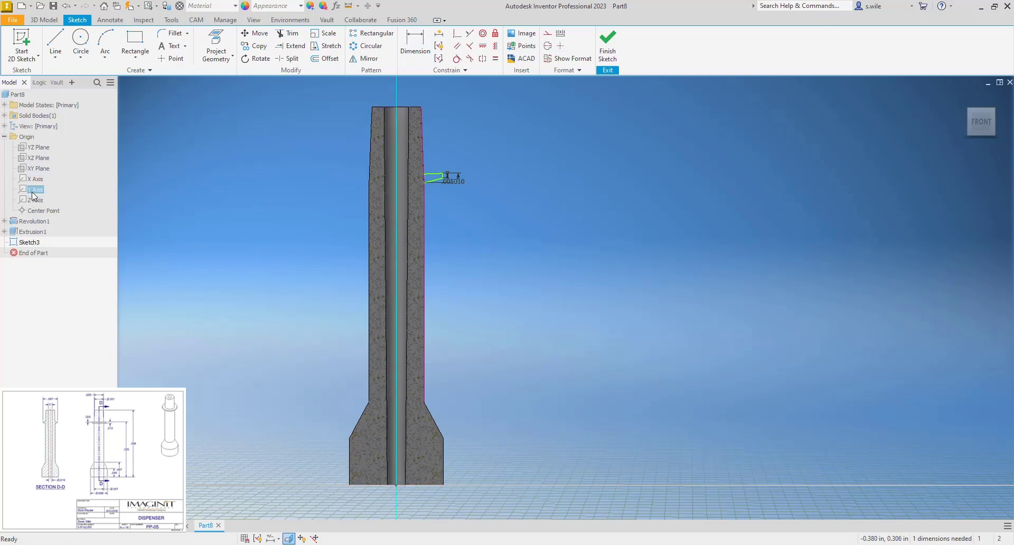
{"action": "left_click", "coordinate": [219, 38]}
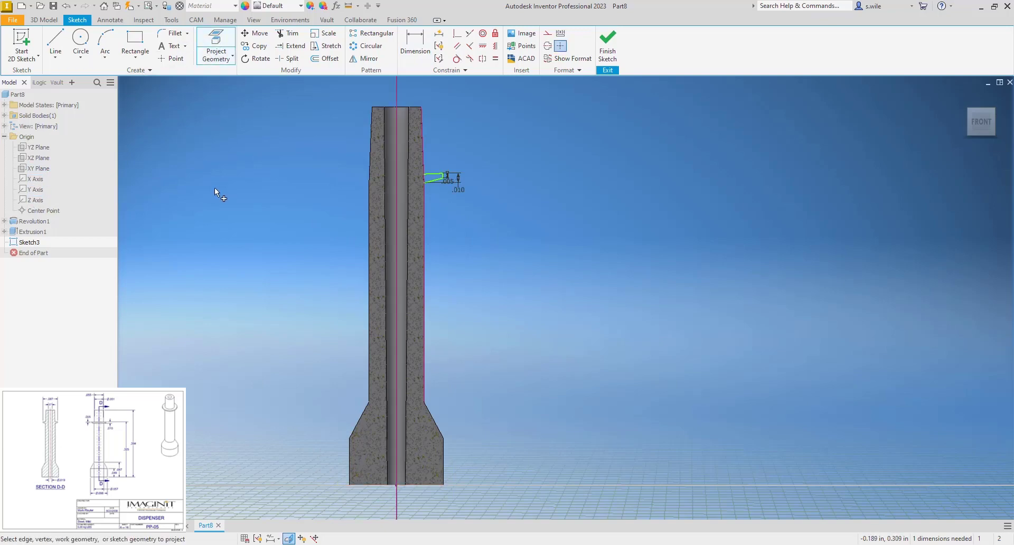
{"action": "left_click", "coordinate": [548, 46]}
Dimension the flange profile's outer diameter about the centerline as 0.087 in
{"action": "key", "text": "d"}
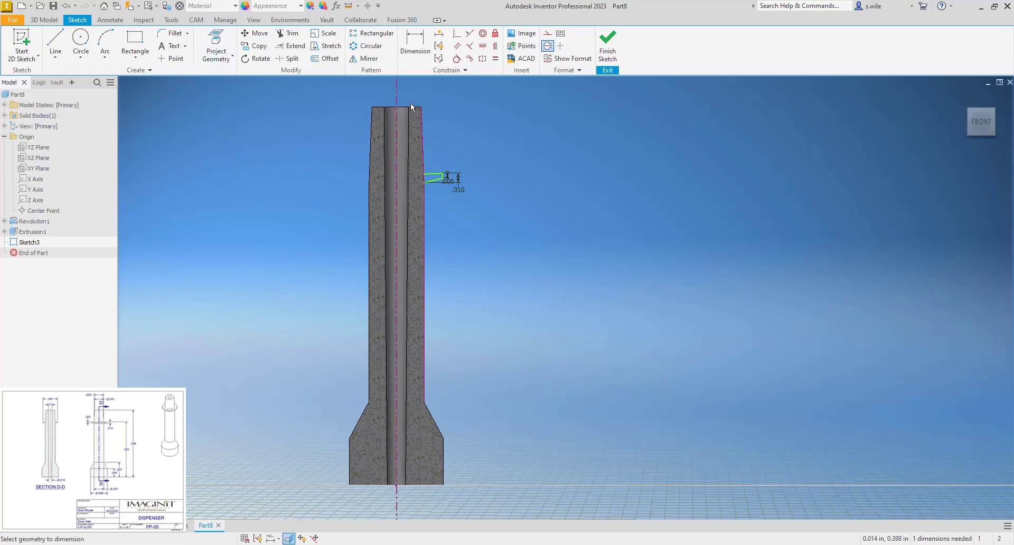
{"action": "left_click", "coordinate": [398, 96]}
{"action": "left_click", "coordinate": [442, 173]}
{"action": "left_click", "coordinate": [420, 96]}
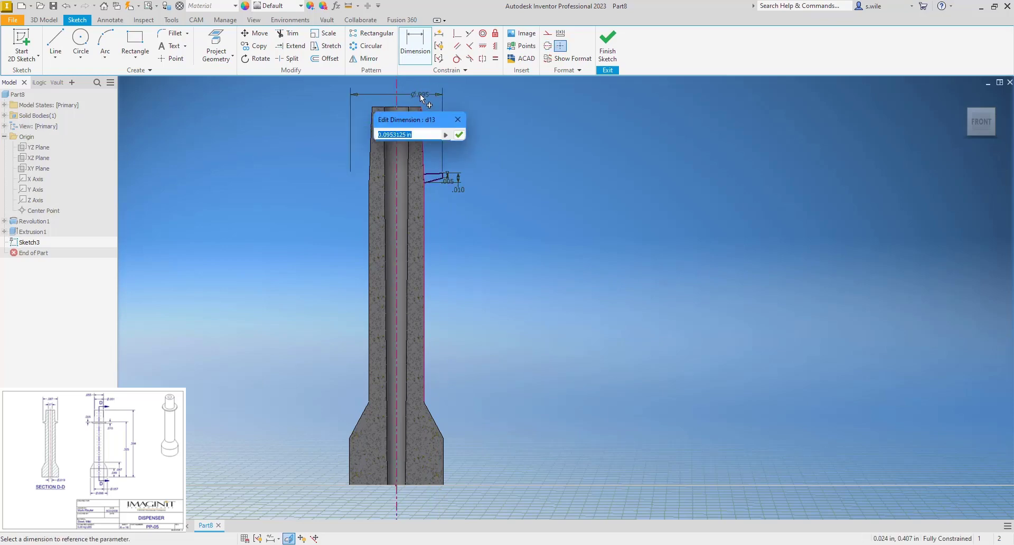
{"action": "type", "text": ".087"}
{"action": "key", "text": "Return"}
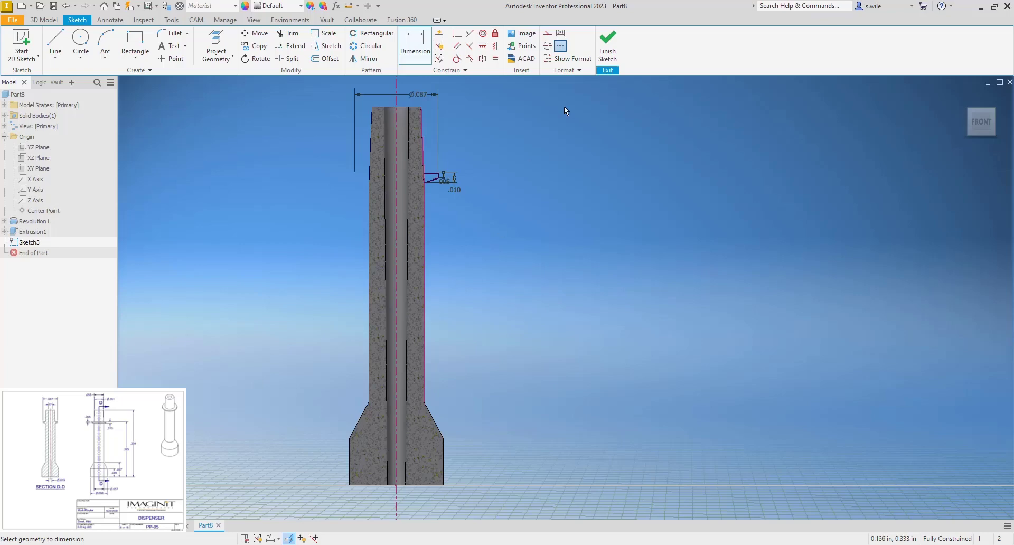
Finish the sketch and revolve the flange profile a full 360 degrees about the centerline, joined to the body
{"action": "left_click", "coordinate": [608, 46]}
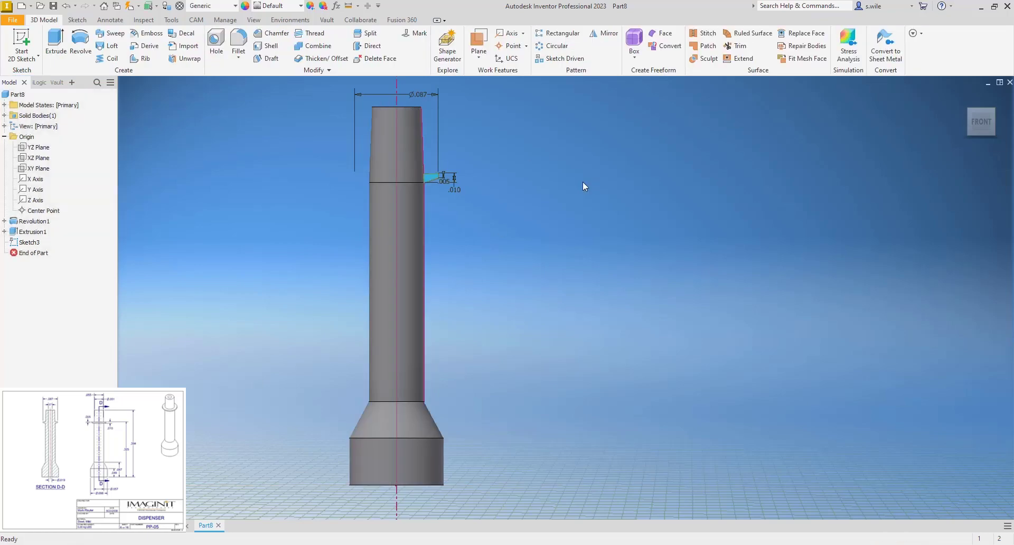
{"action": "key", "text": "r"}
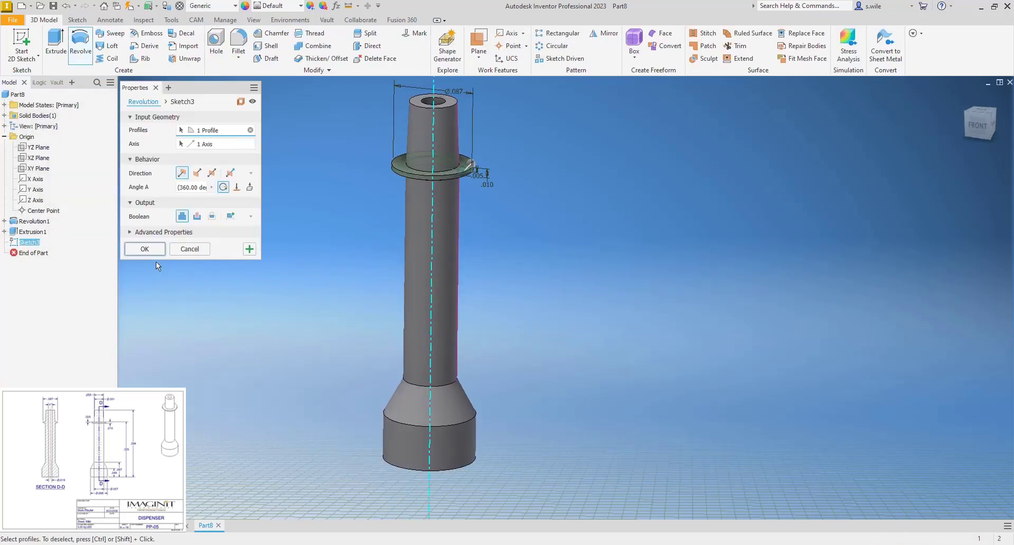
{"action": "left_click", "coordinate": [146, 250]}
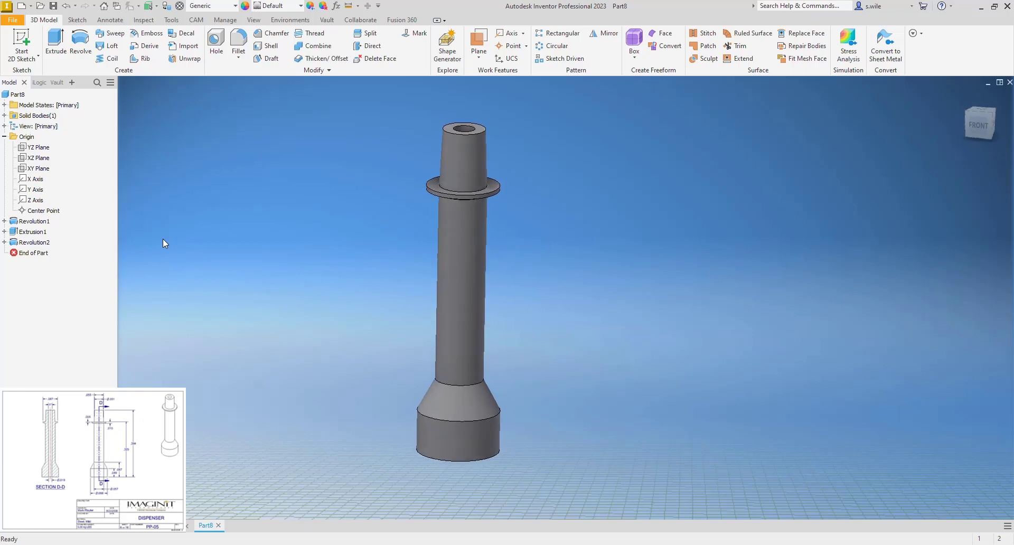
Save the part as PP-05 in the Mechanical Pencil folder
{"action": "left_click", "coordinate": [53, 6]}
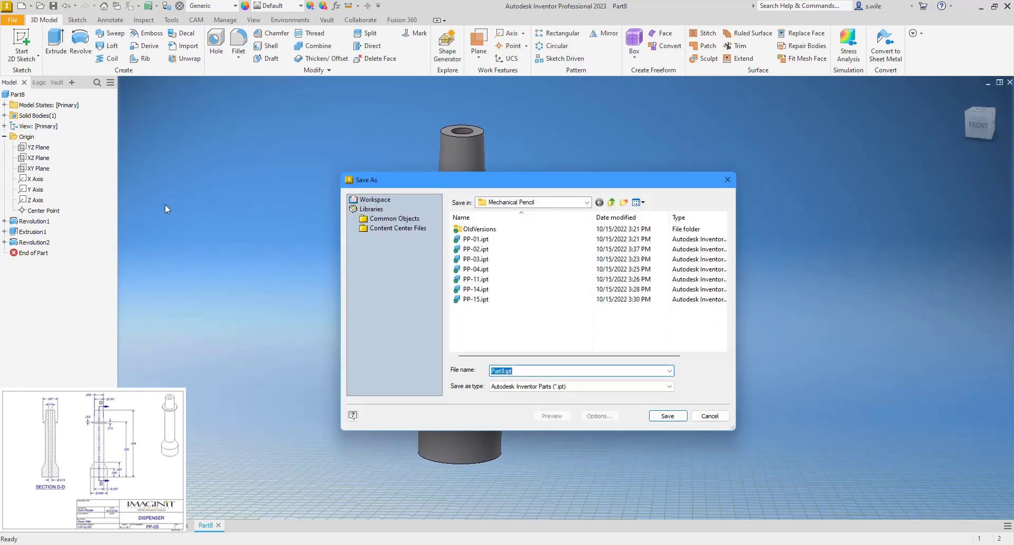
{"action": "type", "text": "PP-"}
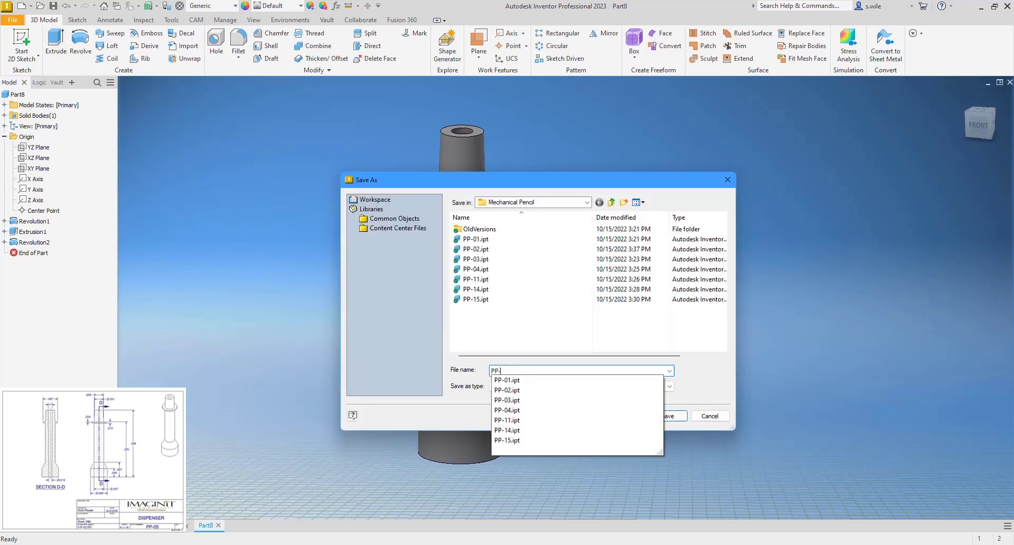
{"action": "type", "text": "05"}
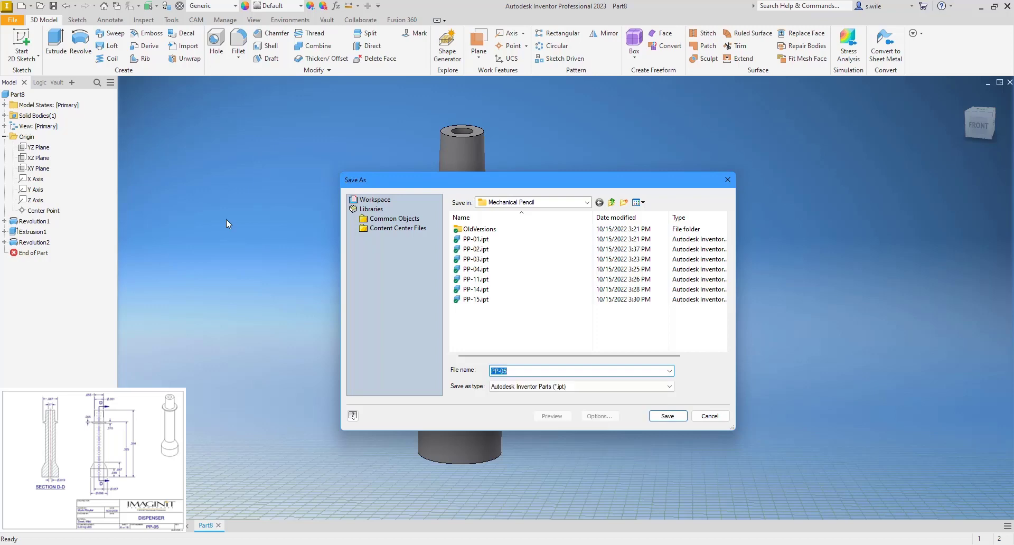
{"action": "key", "text": "Return"}
Set the Description in the part's iProperties to DISPENSER
{"action": "right_click", "coordinate": [25, 98]}
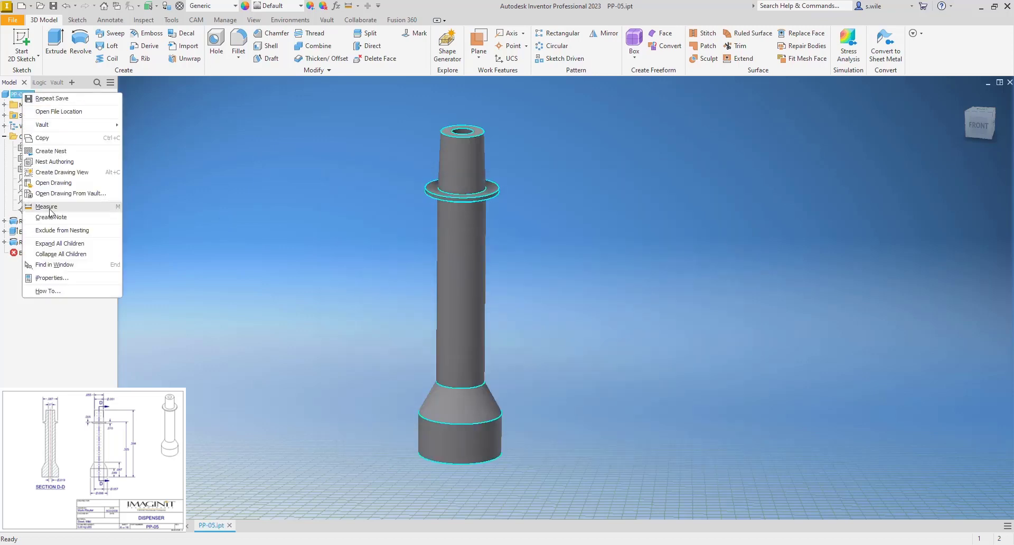
{"action": "left_click", "coordinate": [55, 279]}
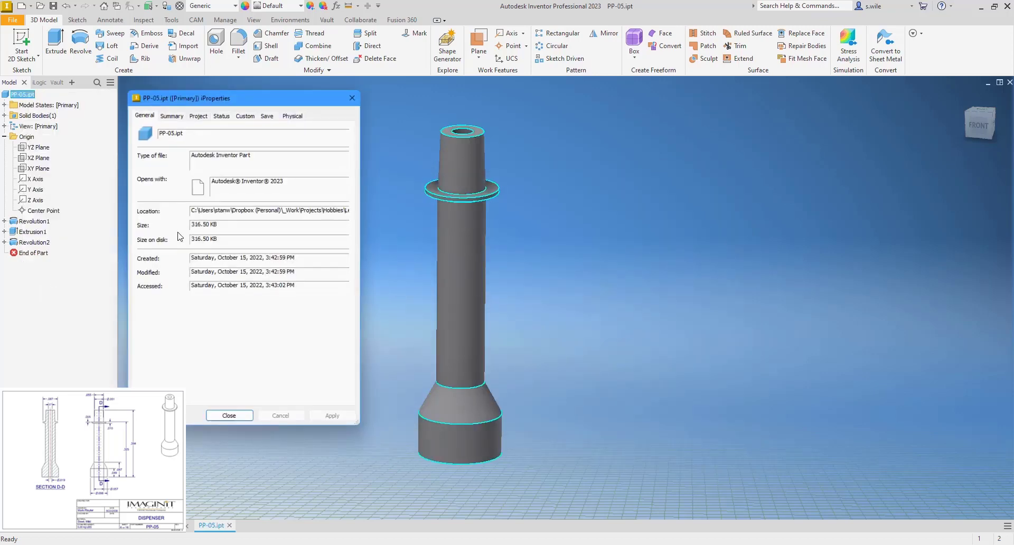
{"action": "left_click", "coordinate": [198, 114]}
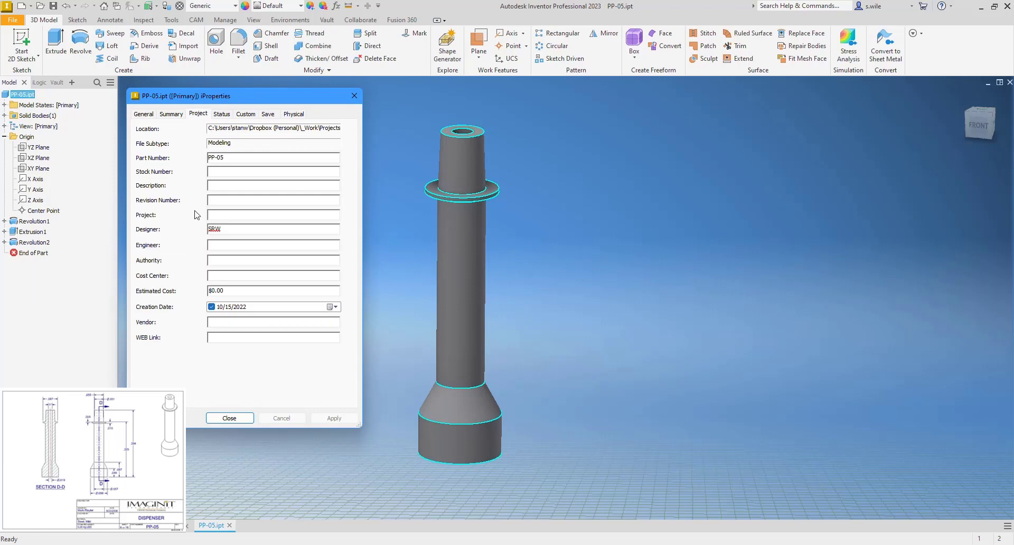
{"action": "left_click", "coordinate": [227, 186]}
{"action": "type", "text": "DISPENSER"}
{"action": "left_click", "coordinate": [211, 418]}
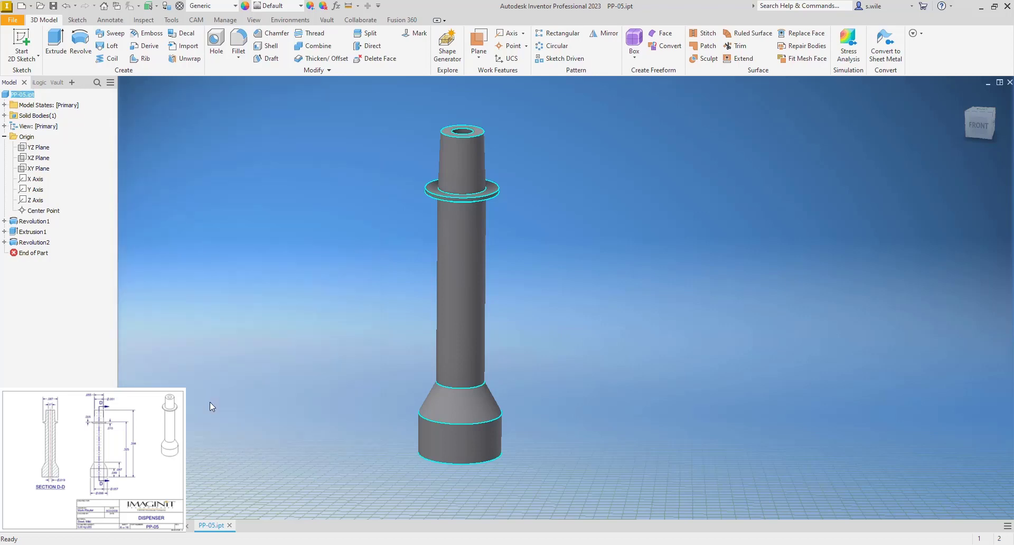
Assign the material Steel, Mild to the part and clear the selection
{"action": "left_click", "coordinate": [234, 5]}
{"action": "scroll", "coordinate": [176, 248], "scroll_direction": "down", "scroll_amount": 1}
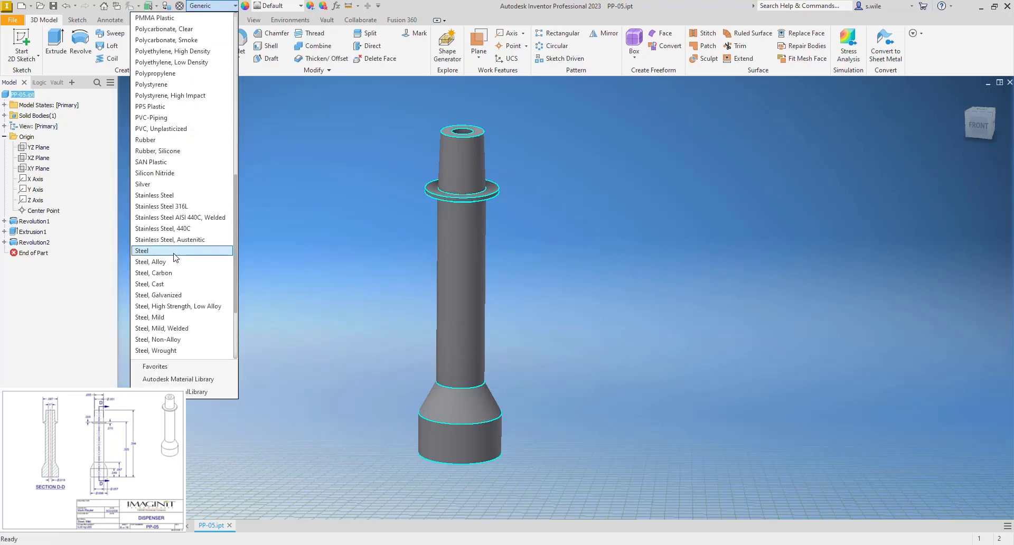
{"action": "left_click", "coordinate": [173, 317]}
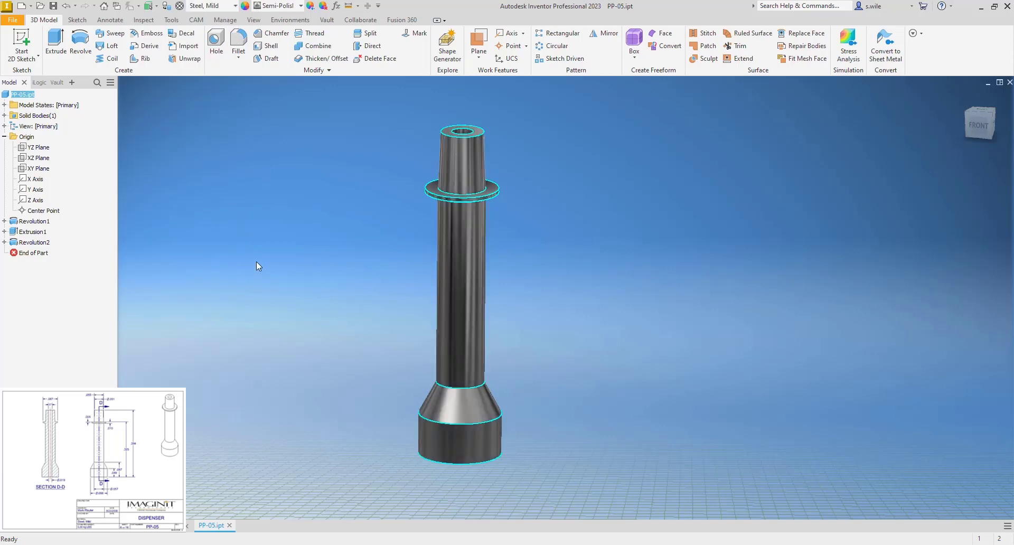
{"action": "key", "text": "Escape"}
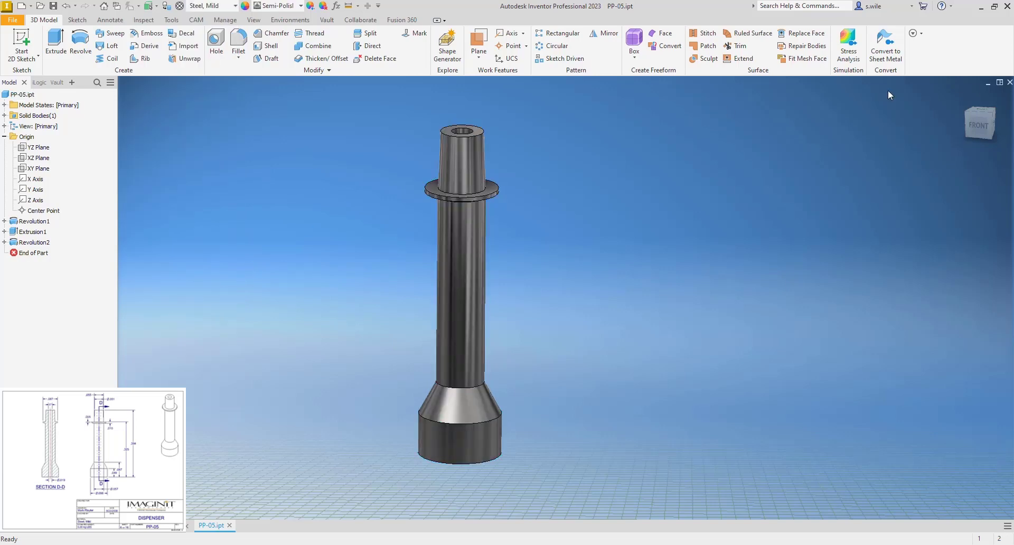
Close the PP-05 and PP-02 part files
{"action": "left_click", "coordinate": [1009, 83]}
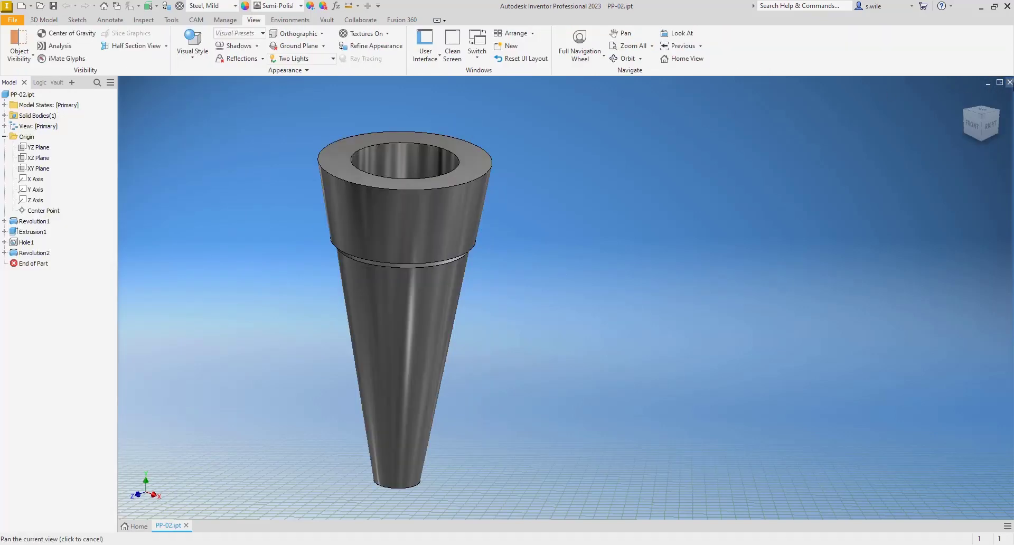
{"action": "left_click", "coordinate": [1010, 83]}
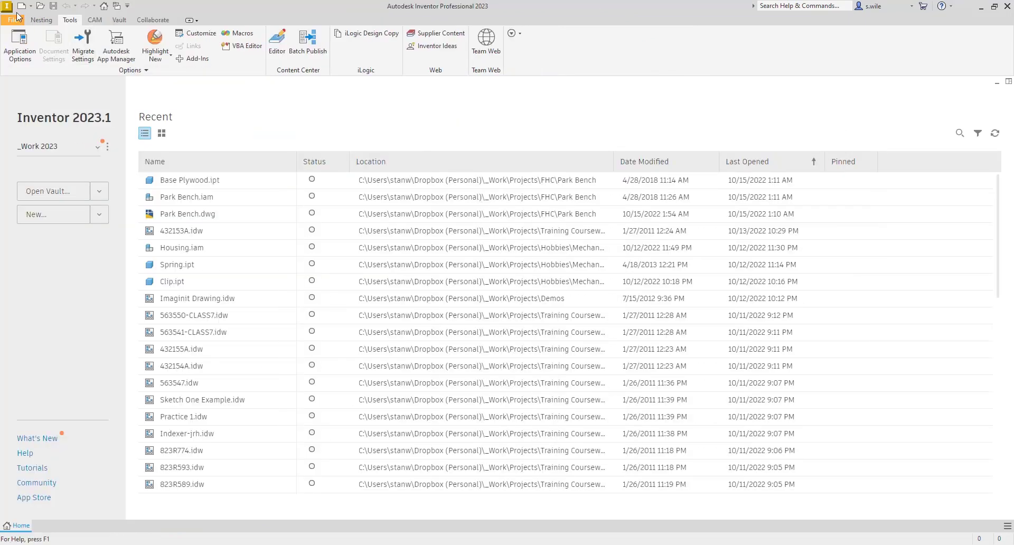
Create a new part and start a 2D sketch on an origin plane
{"action": "left_click", "coordinate": [30, 6]}
{"action": "left_click", "coordinate": [28, 67]}
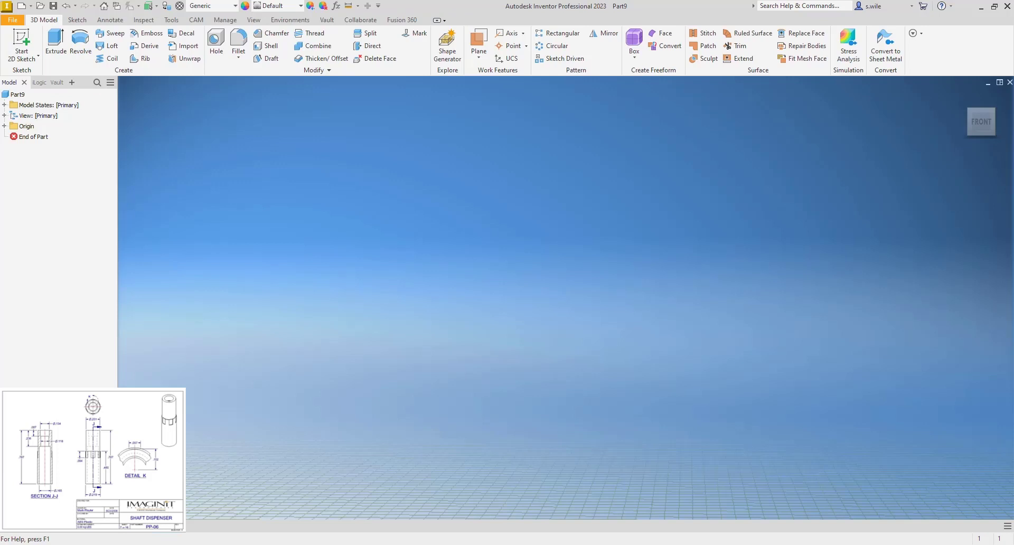
{"action": "left_click", "coordinate": [21, 42]}
{"action": "left_click", "coordinate": [412, 307]}
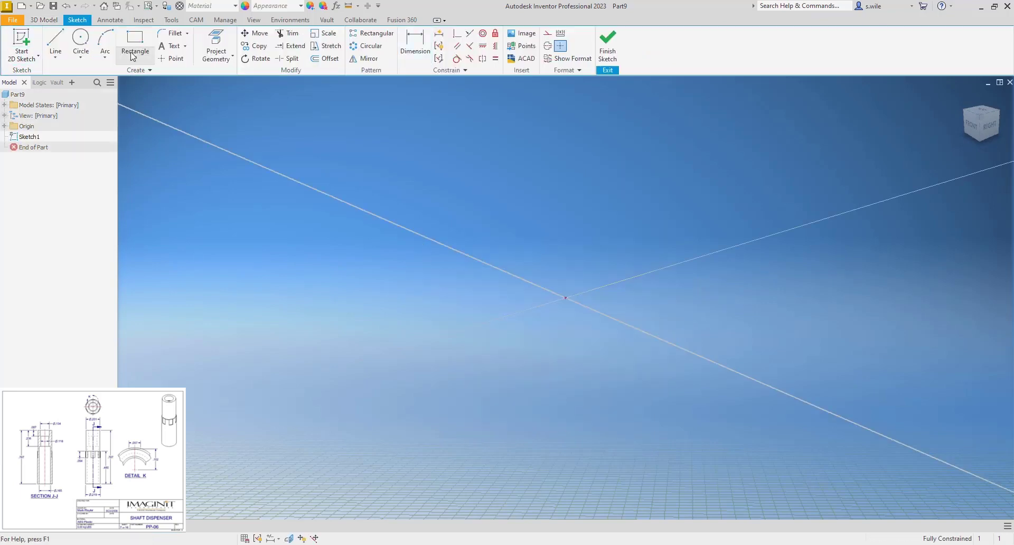
Draw a 0.219 in diameter circle centred on the sketch origin
{"action": "left_click", "coordinate": [80, 42]}
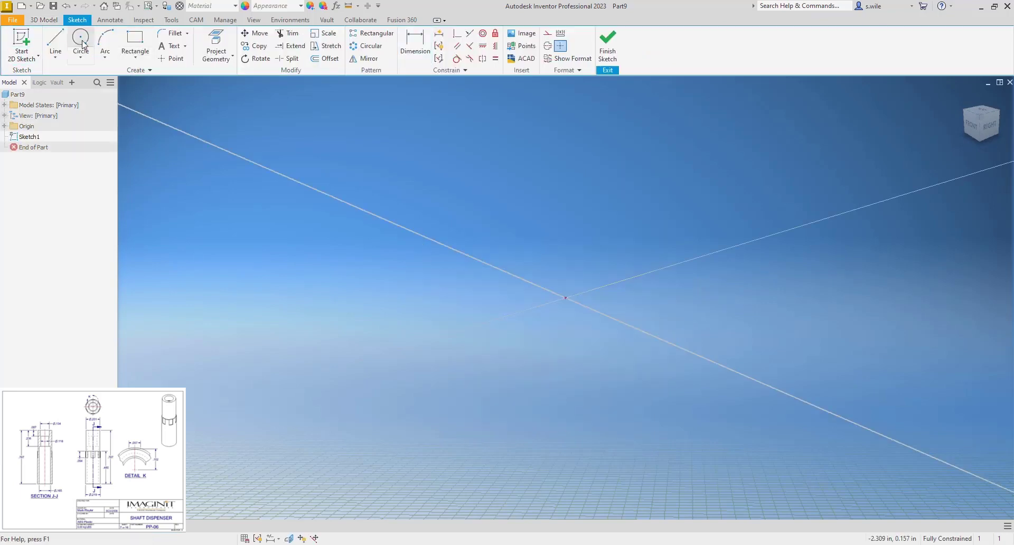
{"action": "left_click", "coordinate": [565, 297]}
{"action": "type", "text": "."}
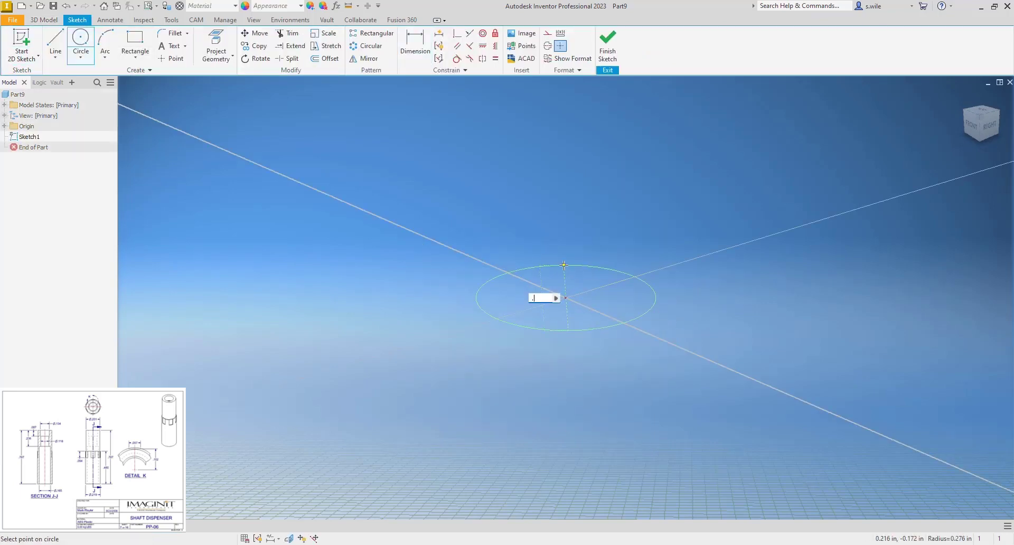
{"action": "type", "text": "219"}
{"action": "key", "text": "Return"}
Extrude the circular profile 0.480 in as a new solid cylinder
{"action": "key", "text": "e"}
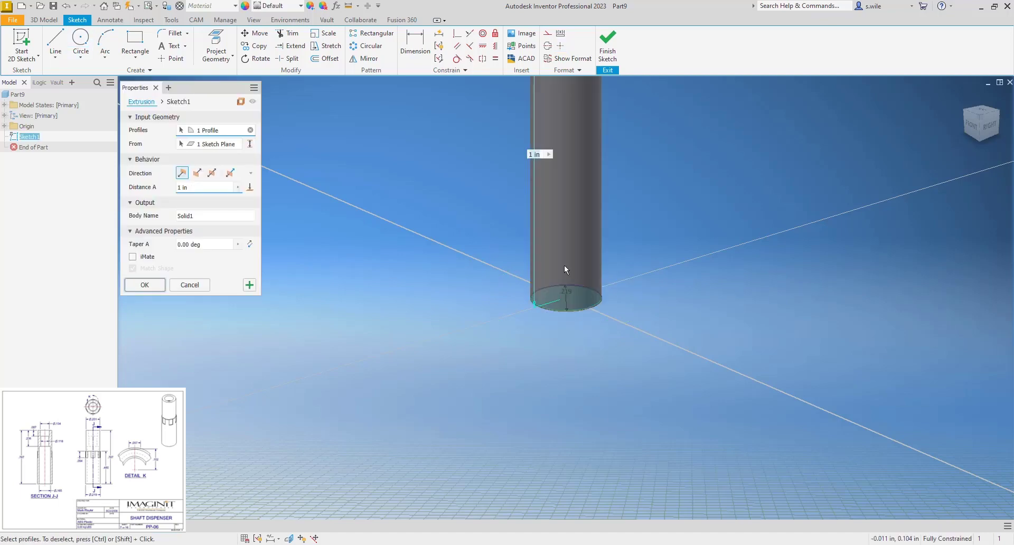
{"action": "type", "text": ".5"}
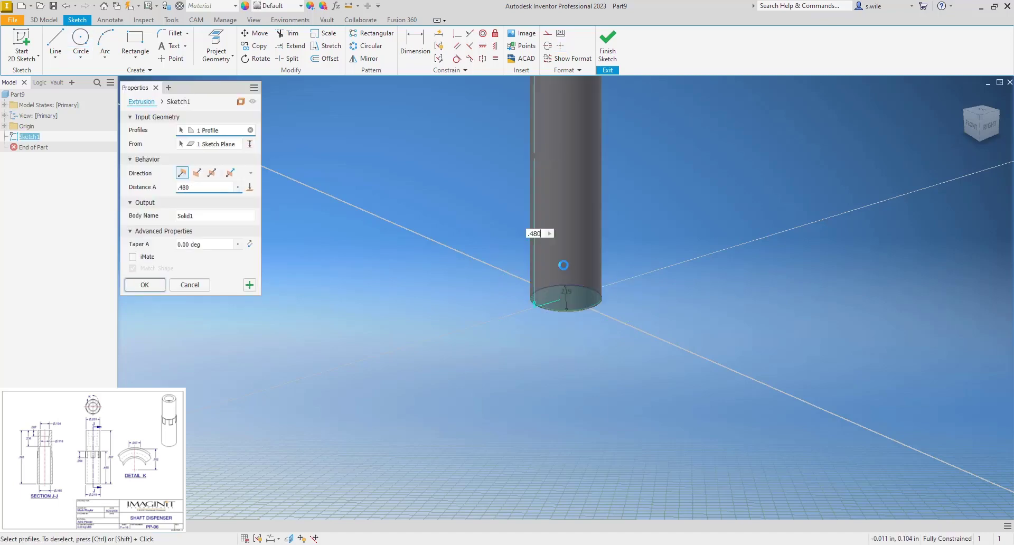
{"action": "key", "text": "Return"}
Start a sketch on the cylinder's upper end face and draw a centred circle 0.201 in in diameter
{"action": "key", "text": "s"}
{"action": "left_click", "coordinate": [562, 153]}
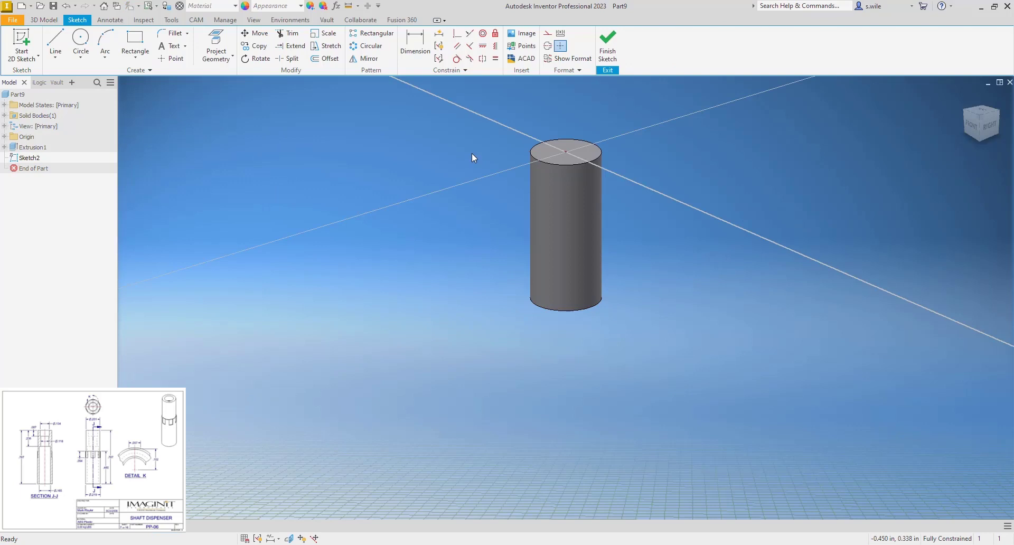
{"action": "left_click", "coordinate": [80, 42]}
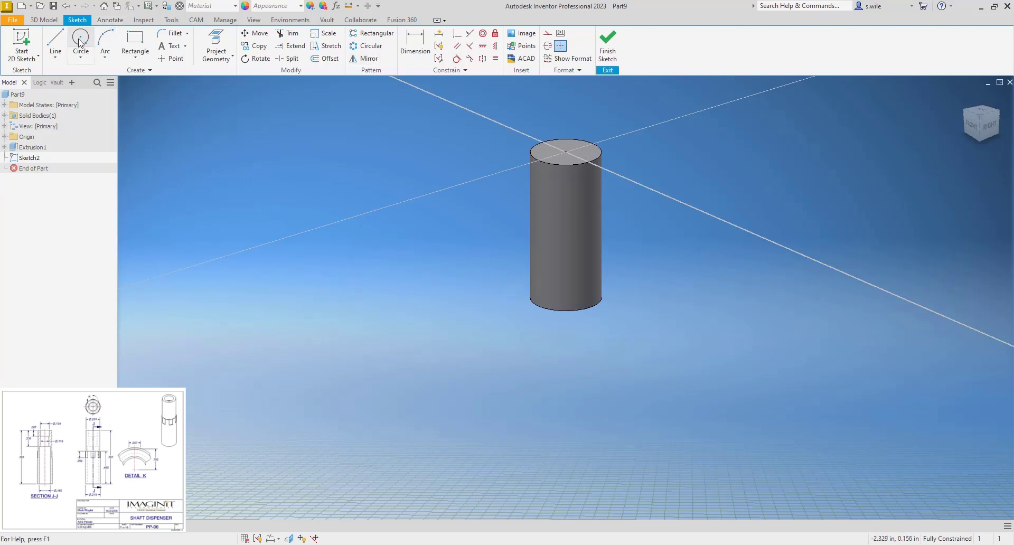
{"action": "left_click", "coordinate": [565, 151]}
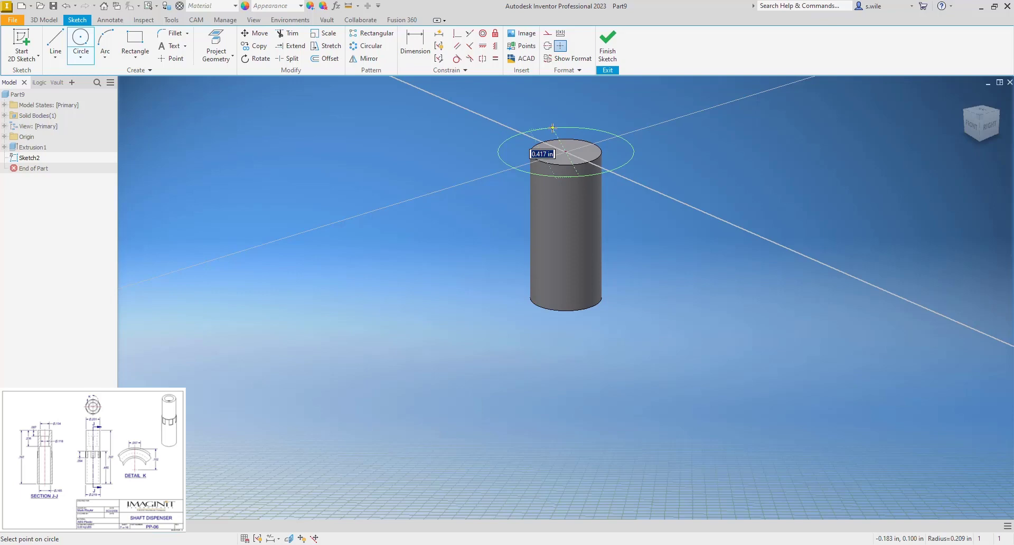
{"action": "type", "text": ".201"}
{"action": "key", "text": "Return"}
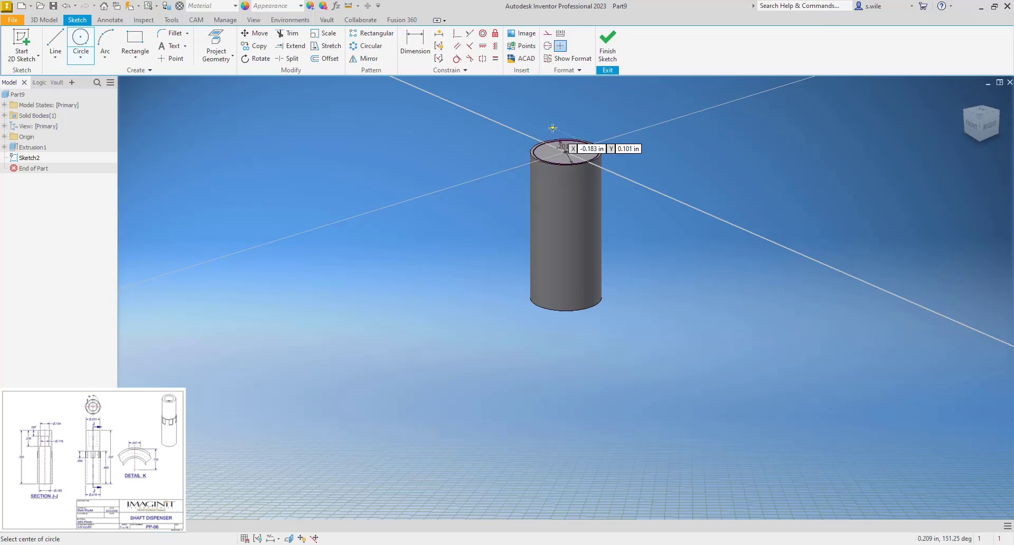
Extrude the 0.201 in circle upward by .787-.48 in, joined to the cylinder
{"action": "key", "text": "e"}
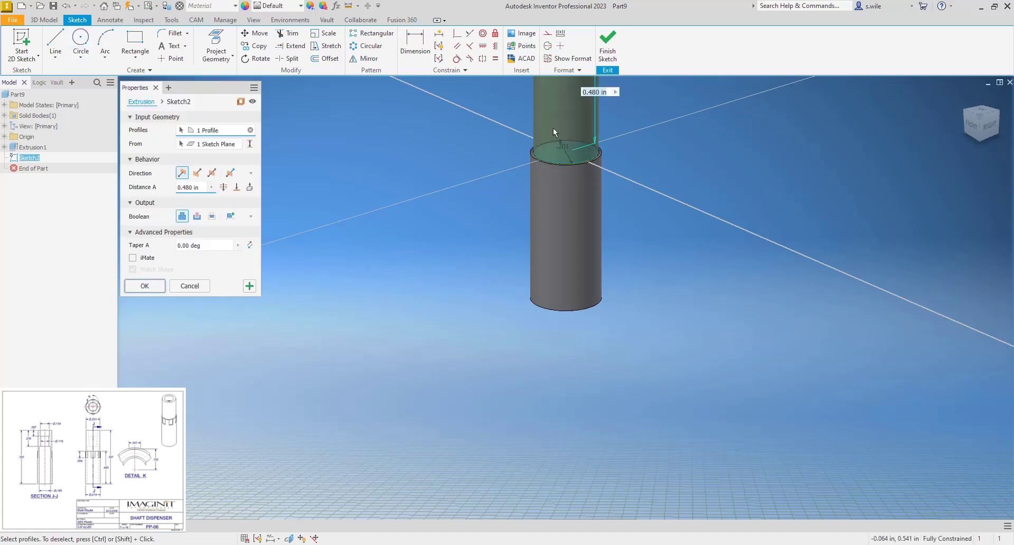
{"action": "type", "text": ".787-.48"}
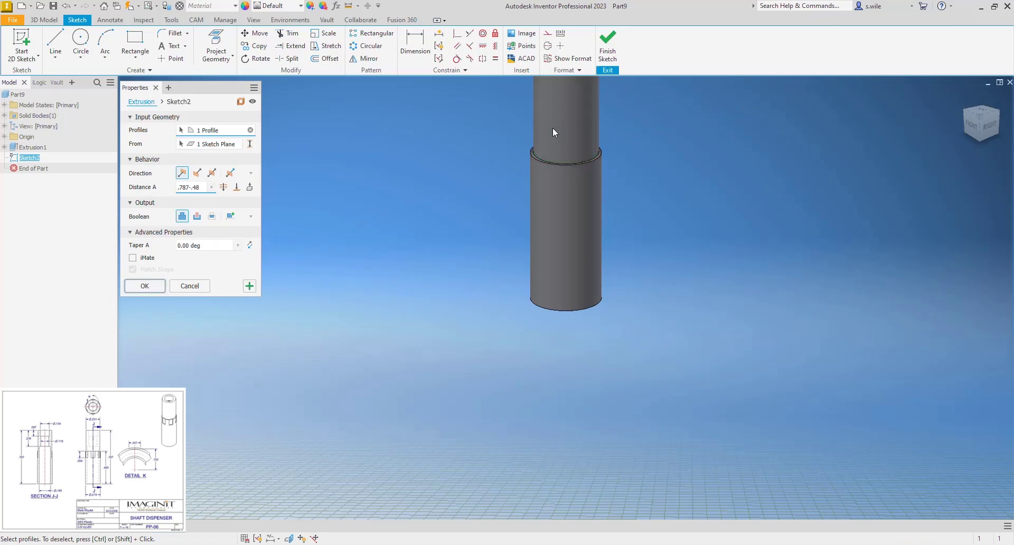
{"action": "key", "text": "Return"}
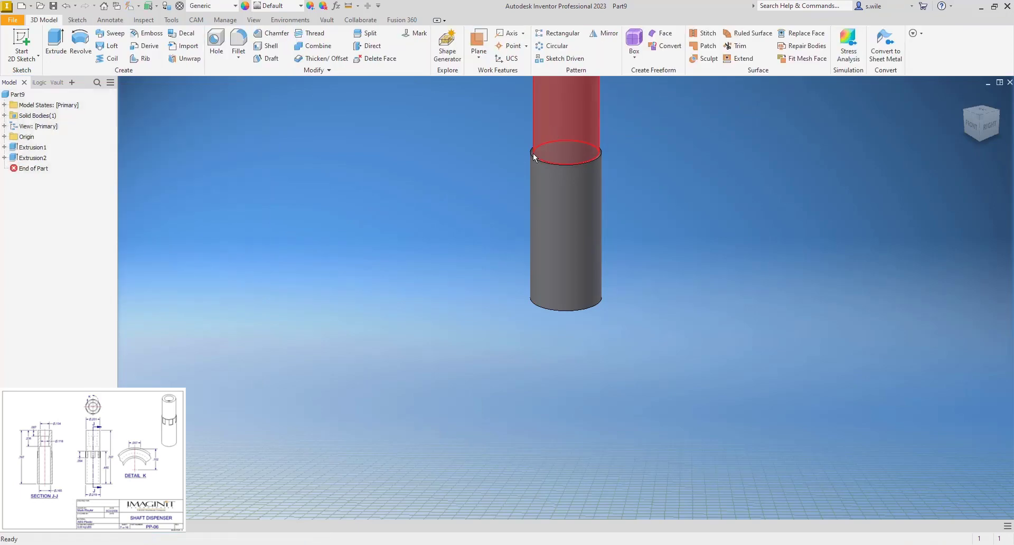
Cut a counterbored through hole centred on the upper end face: 0.134 in counterbore, 0.087 in deep, with a 0.118 in bore
{"action": "key", "text": "Home"}
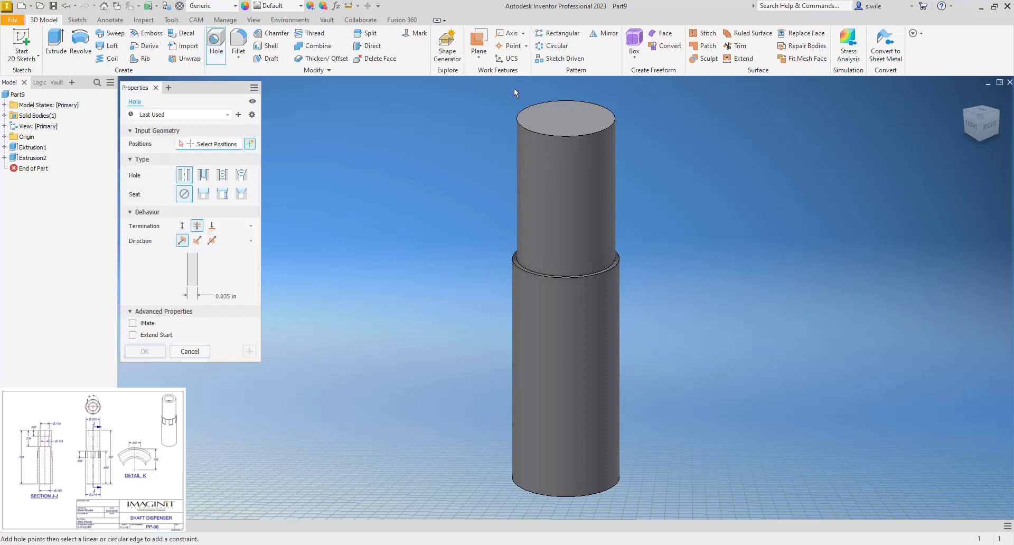
{"action": "left_click", "coordinate": [564, 117]}
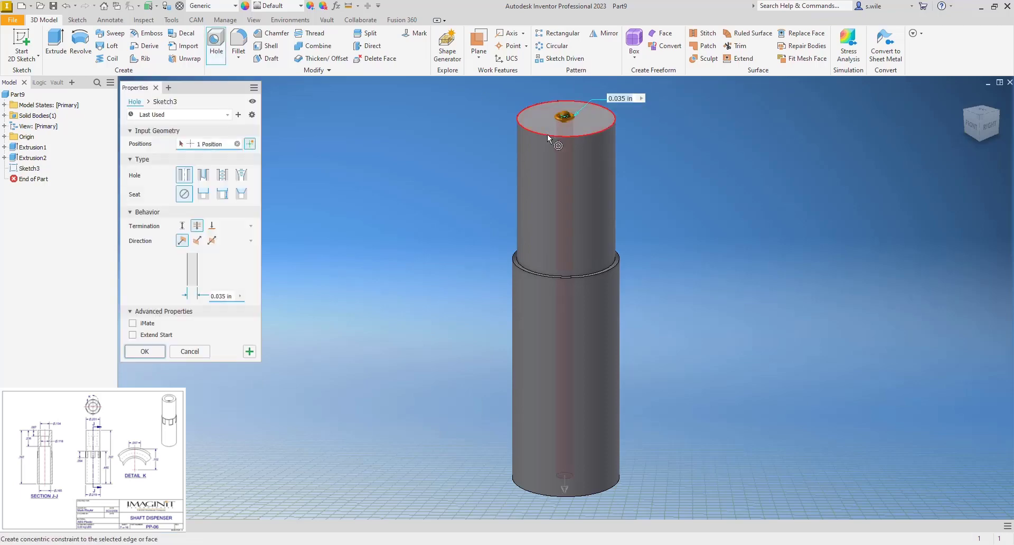
{"action": "left_click", "coordinate": [203, 193]}
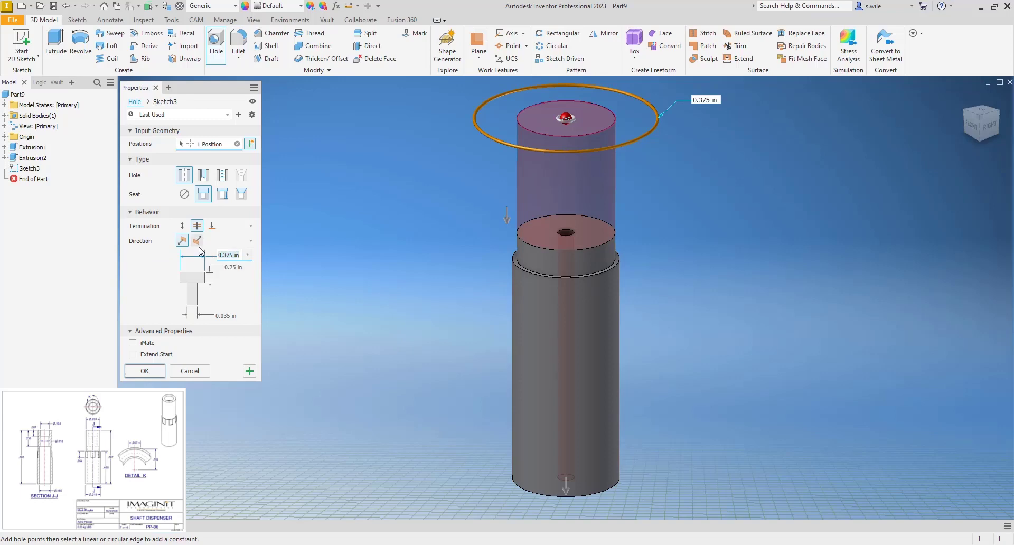
{"action": "type", "text": ".134"}
{"action": "key", "text": "Tab"}
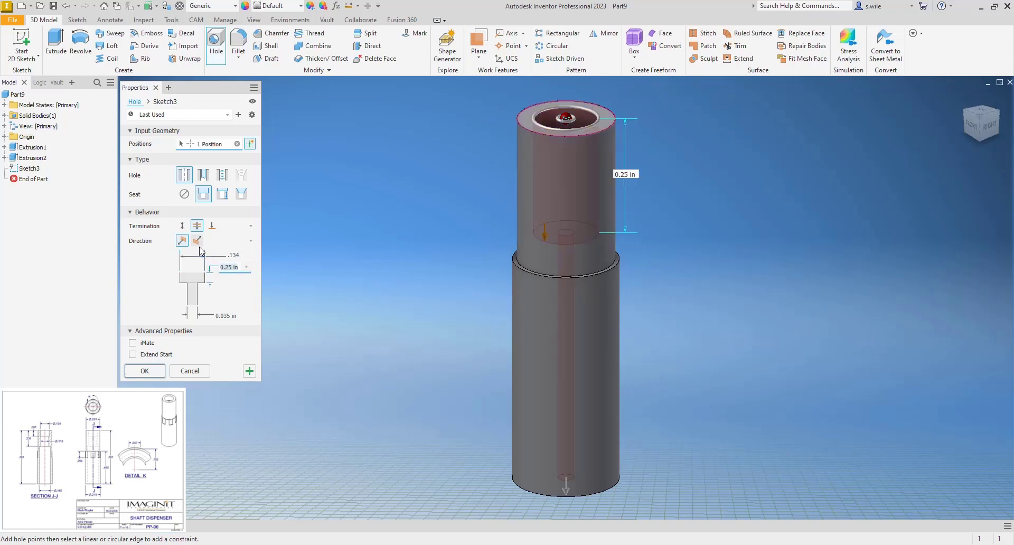
{"action": "type", "text": ".087"}
{"action": "left_click", "coordinate": [228, 316]}
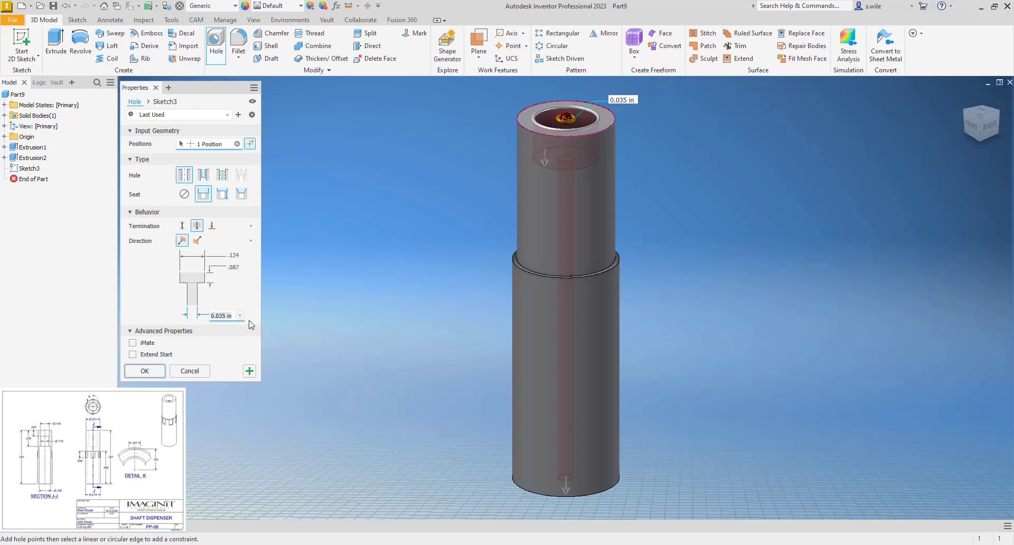
{"action": "type", "text": ".118"}
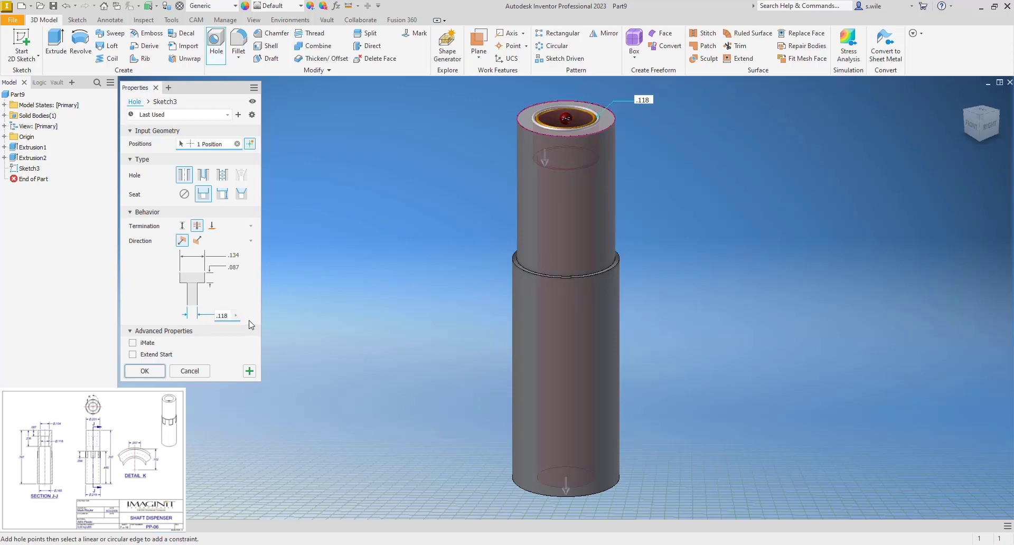
{"action": "key", "text": "Return"}
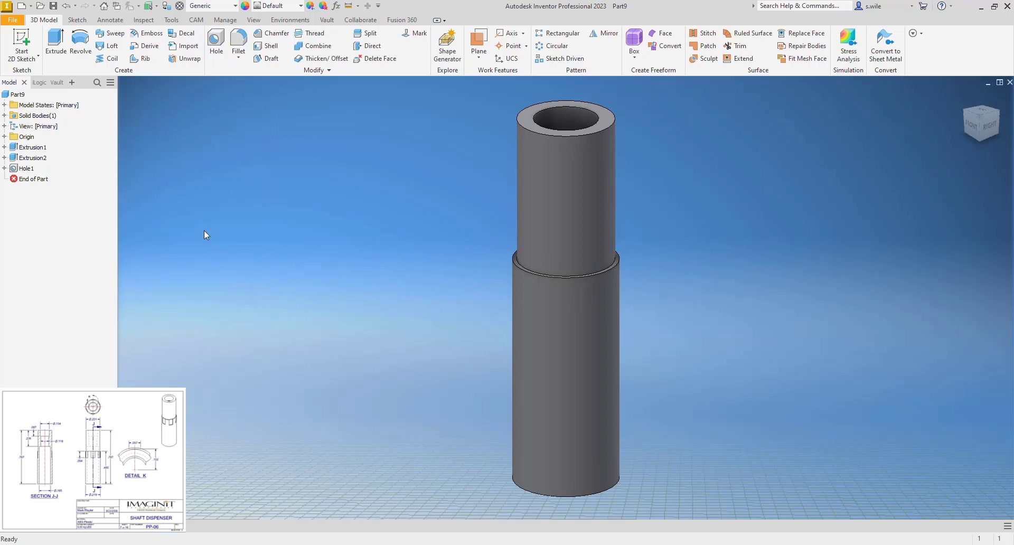
Cut a simple hole concentric with the lower end face, 0.165 in in diameter, .787-.236 in deep, with a flat drill point
{"action": "left_click", "coordinate": [216, 43]}
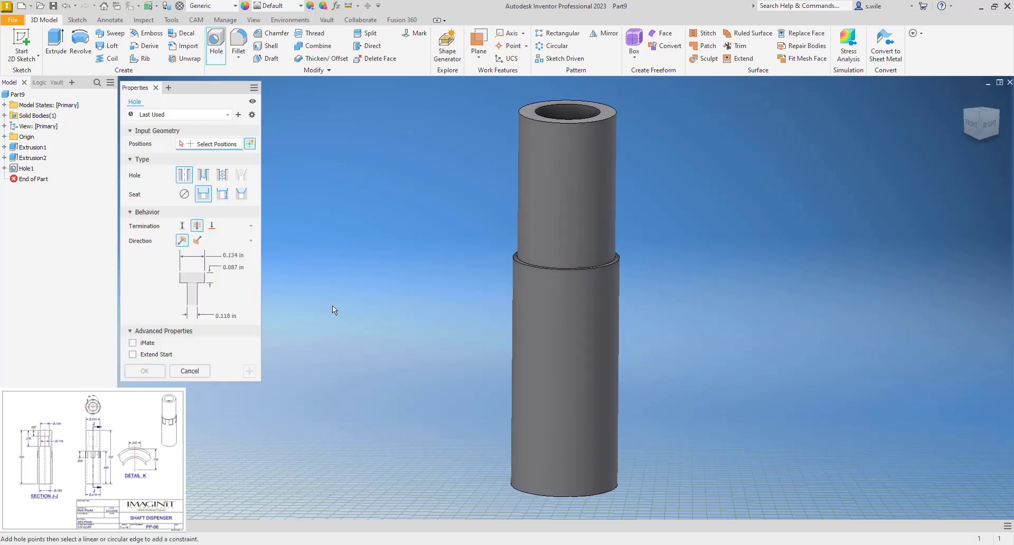
{"action": "left_click", "coordinate": [531, 421]}
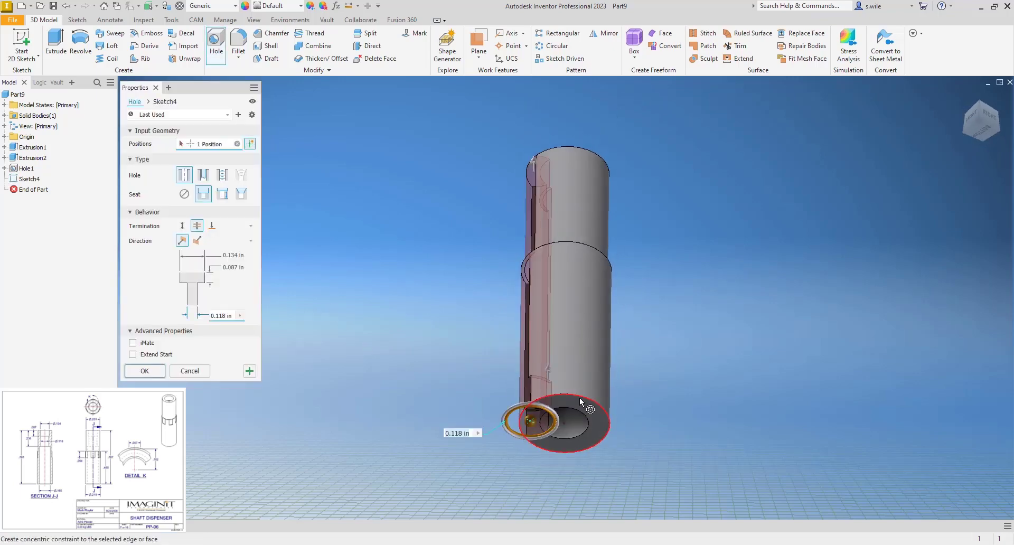
{"action": "left_click", "coordinate": [582, 396]}
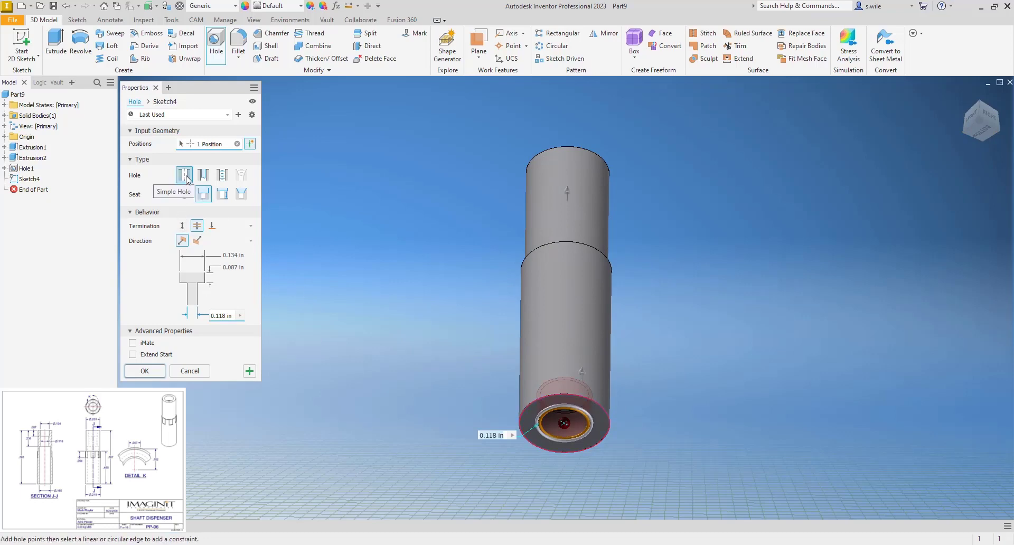
{"action": "left_click", "coordinate": [184, 195]}
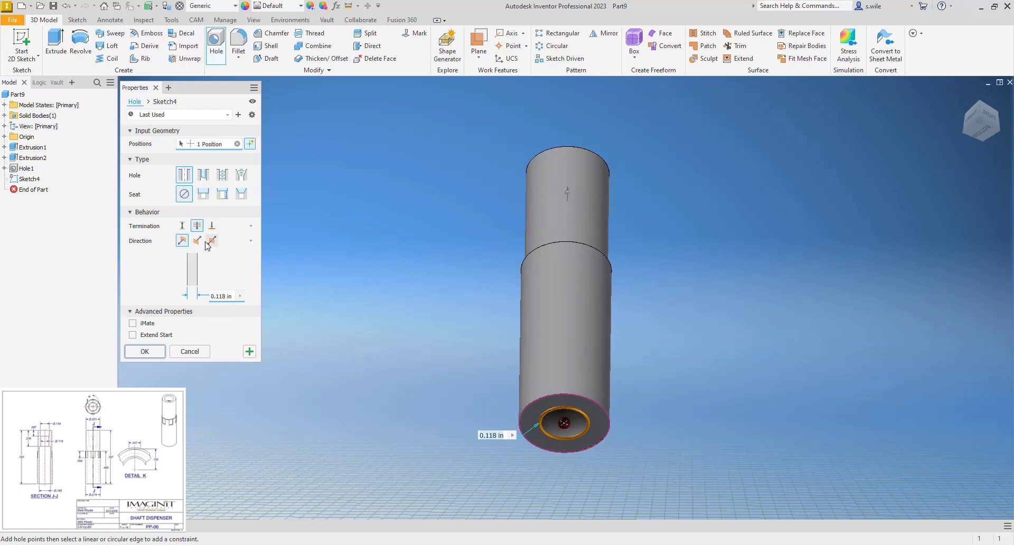
{"action": "left_click", "coordinate": [183, 226]}
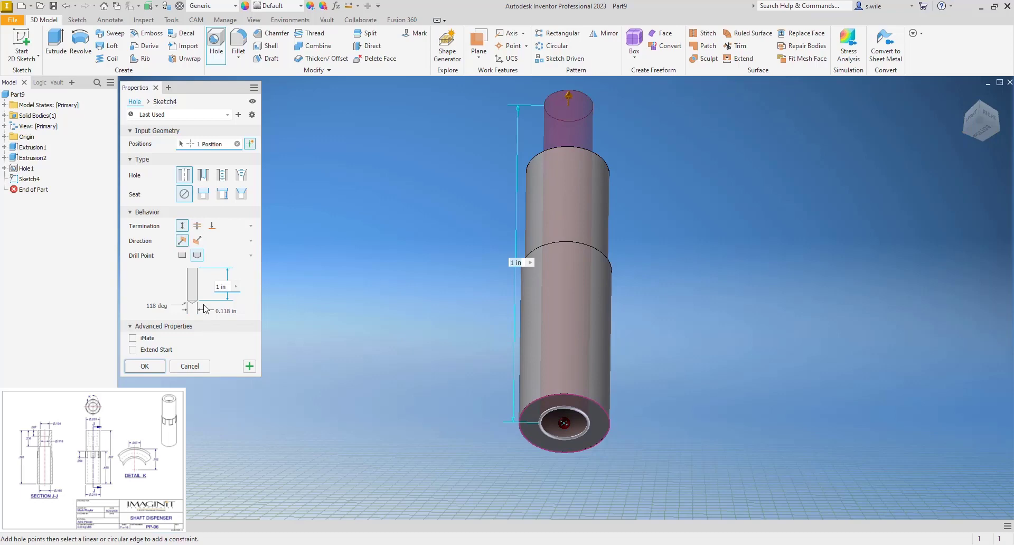
{"action": "left_click", "coordinate": [217, 286]}
{"action": "type", "text": ".787-.2"}
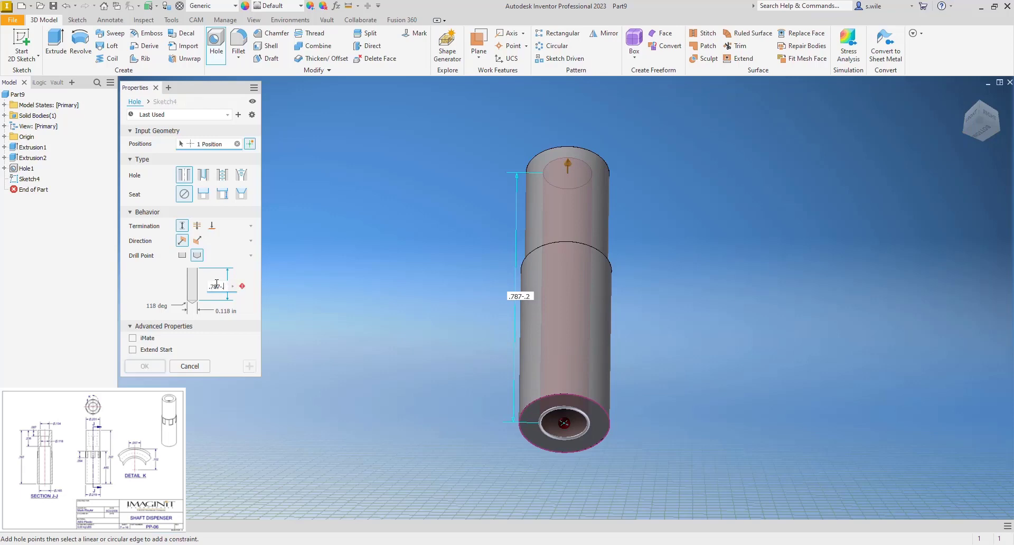
{"action": "type", "text": "36"}
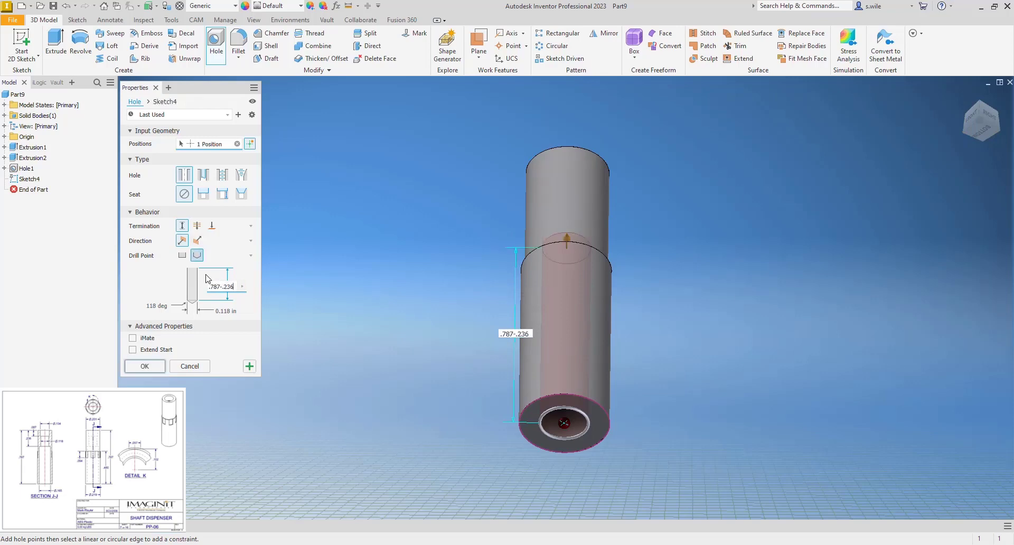
{"action": "left_click", "coordinate": [217, 312]}
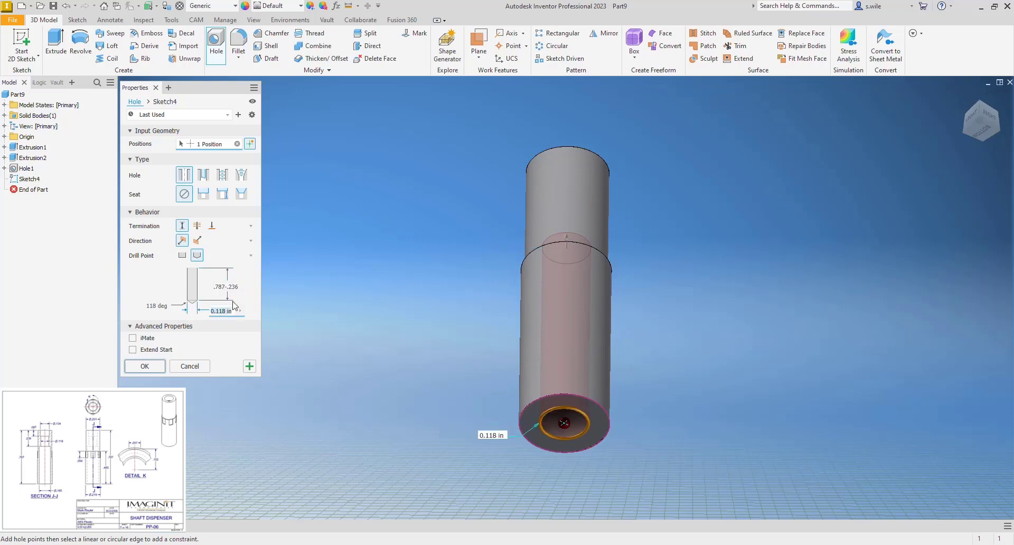
{"action": "type", "text": ".165"}
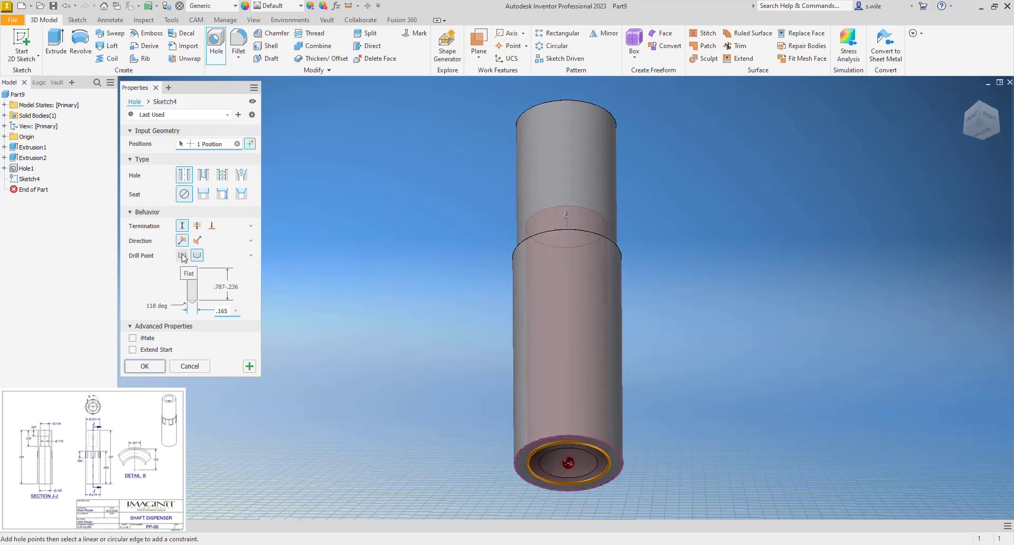
{"action": "left_click", "coordinate": [183, 256]}
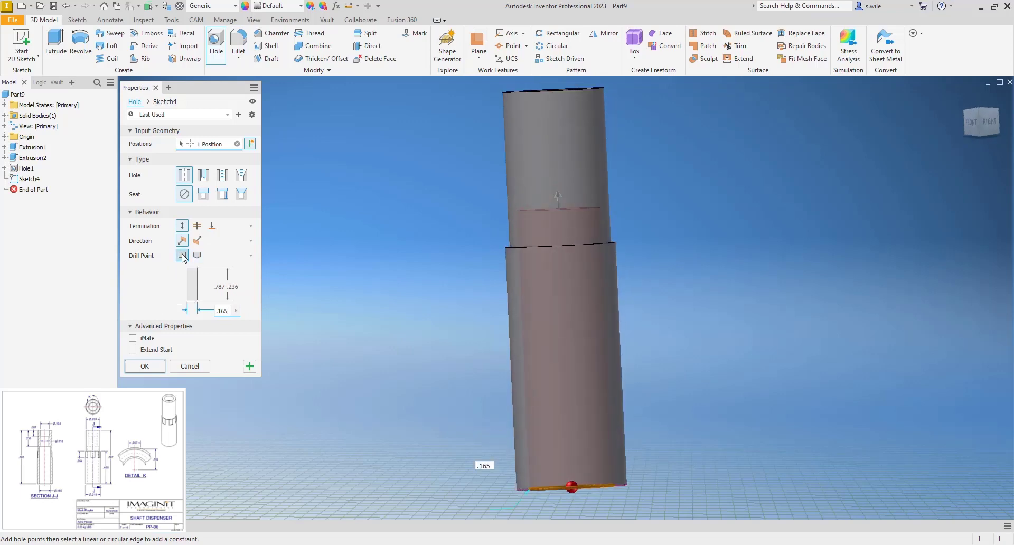
{"action": "left_click", "coordinate": [154, 366]}
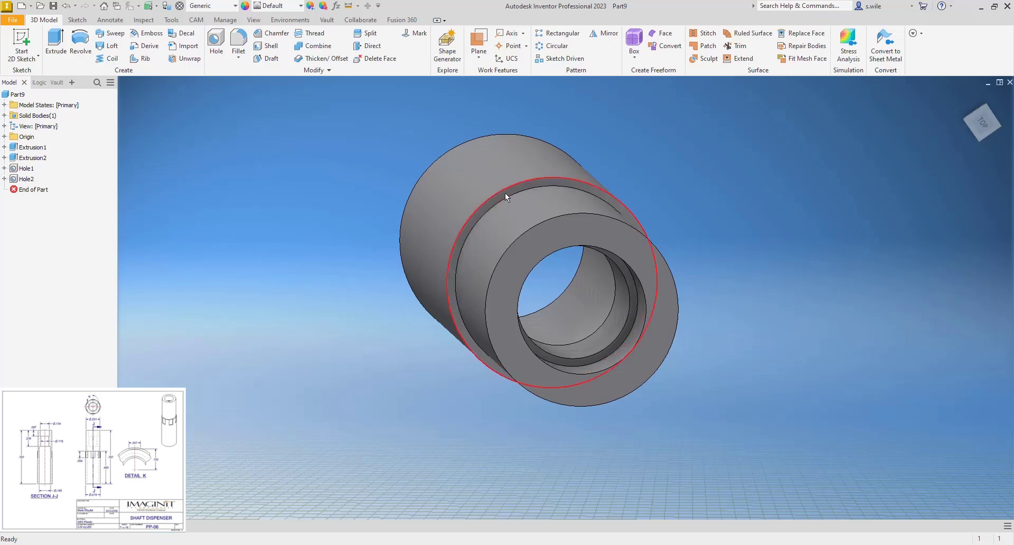
Start a 2D sketch on the narrow ring-shaped shoulder face between the two cylinders
{"action": "scroll", "coordinate": [504, 192], "scroll_direction": "down", "scroll_amount": 5}
{"action": "left_click", "coordinate": [506, 196]}
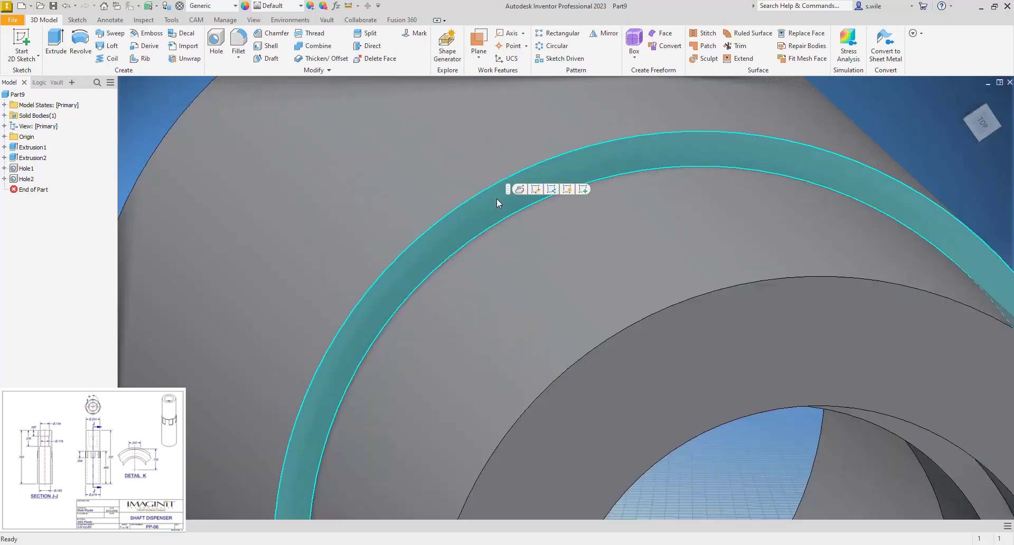
{"action": "scroll", "coordinate": [497, 198], "scroll_direction": "up", "scroll_amount": 5}
{"action": "left_click", "coordinate": [21, 41]}
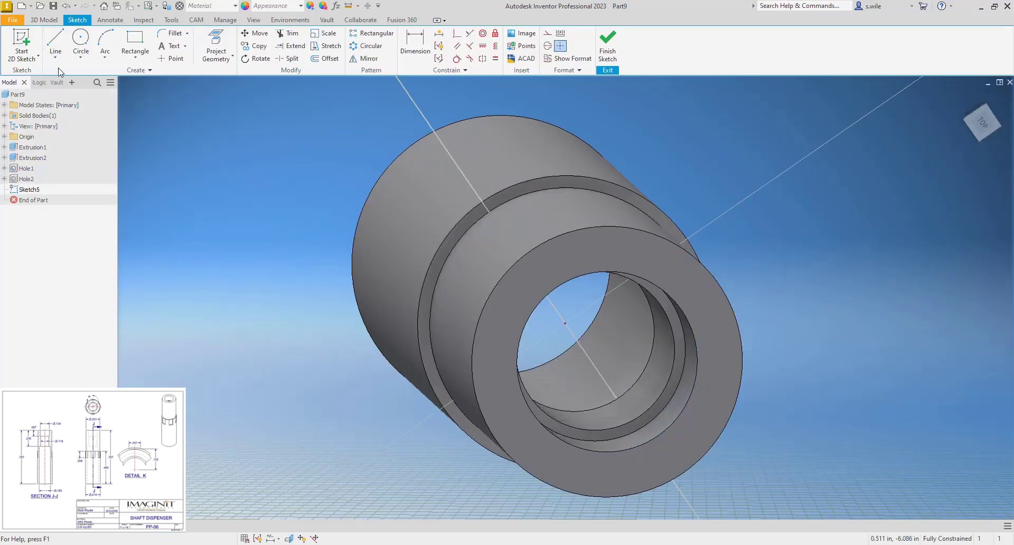
View the sketch straight on from the top and project the shoulder's outer circular edge into it
{"action": "left_click", "coordinate": [981, 123]}
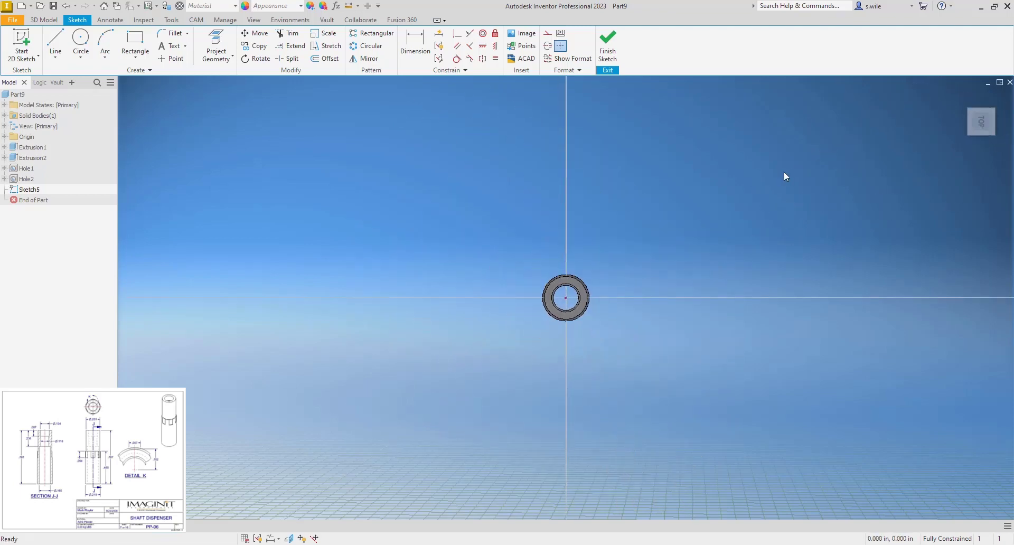
{"action": "left_click", "coordinate": [1000, 95]}
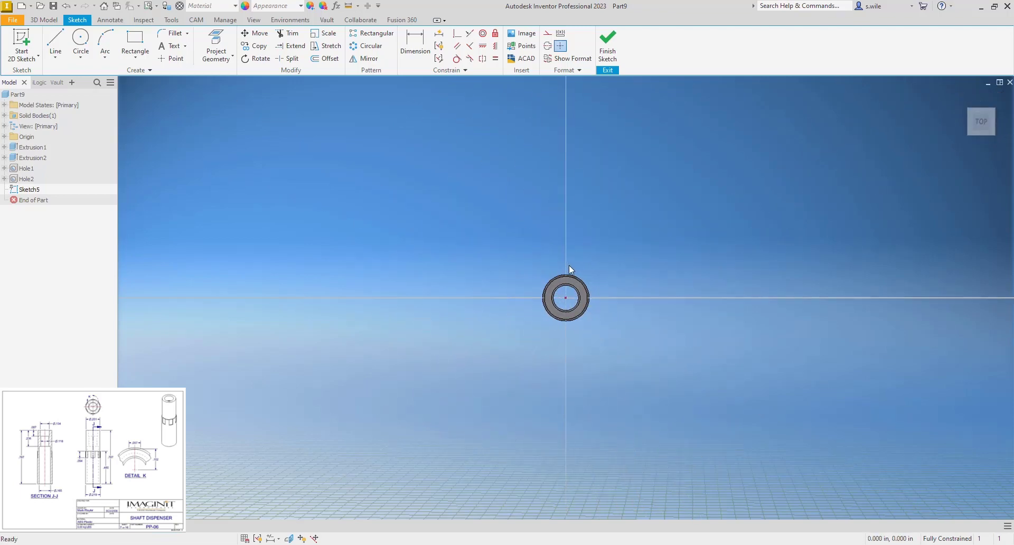
{"action": "scroll", "coordinate": [569, 265], "scroll_direction": "down", "scroll_amount": 5}
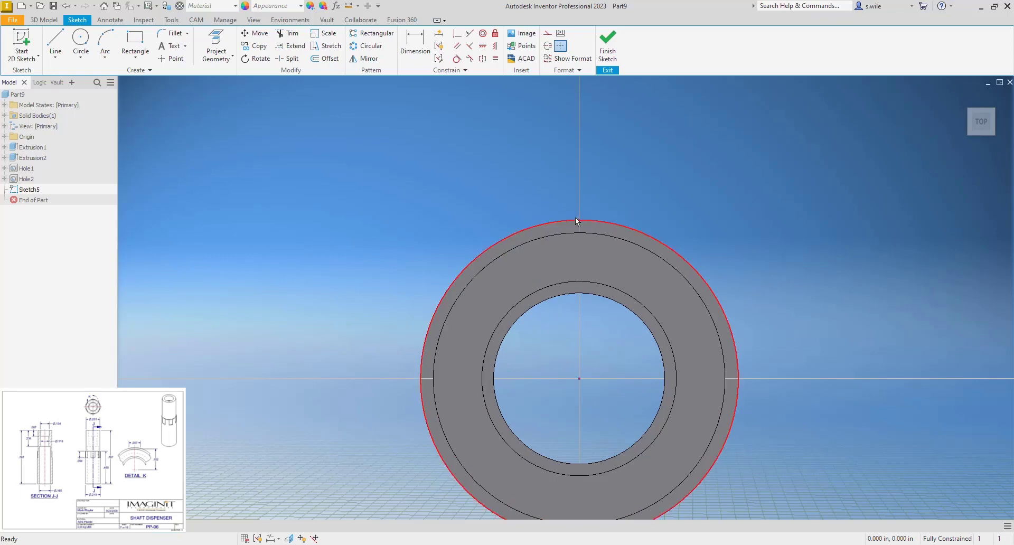
{"action": "left_click", "coordinate": [216, 39]}
{"action": "left_click", "coordinate": [536, 224]}
{"action": "scroll", "coordinate": [544, 211], "scroll_direction": "up", "scroll_amount": 3}
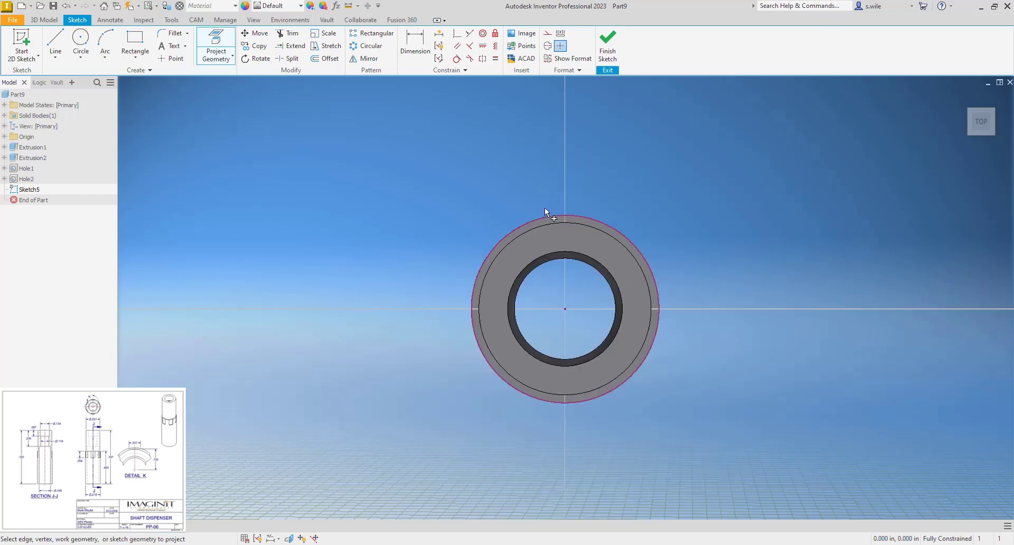
Sketch a shallow three-line notch hanging inside the top of the projected outer circle, with both vertical sides ending on the circle
{"action": "scroll", "coordinate": [544, 221], "scroll_direction": "down", "scroll_amount": 8}
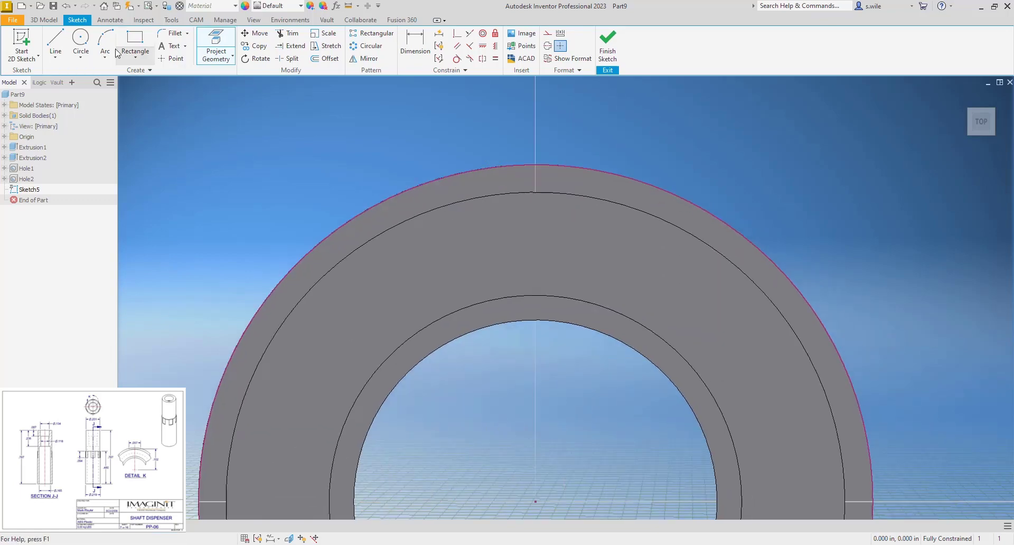
{"action": "left_click", "coordinate": [56, 45]}
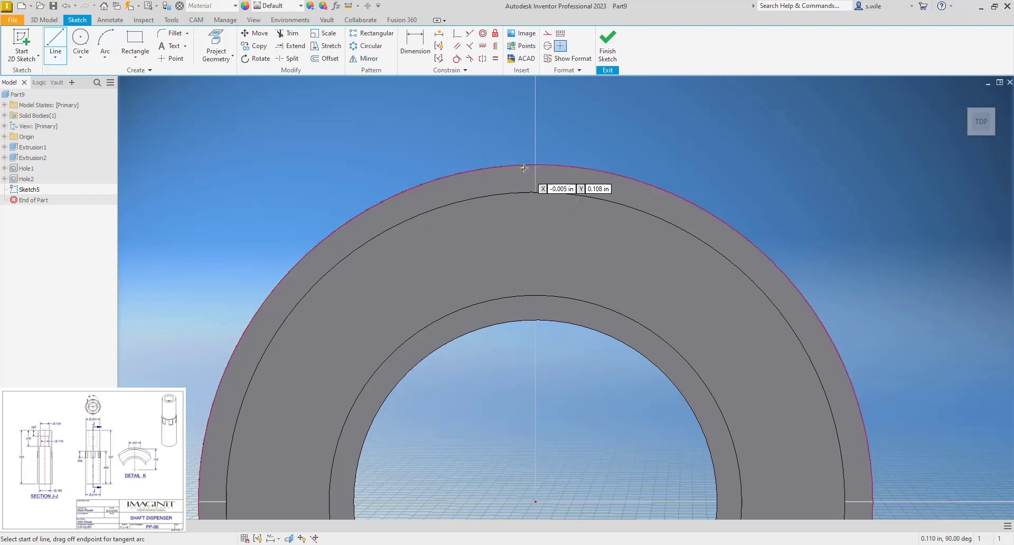
{"action": "left_click", "coordinate": [472, 171]}
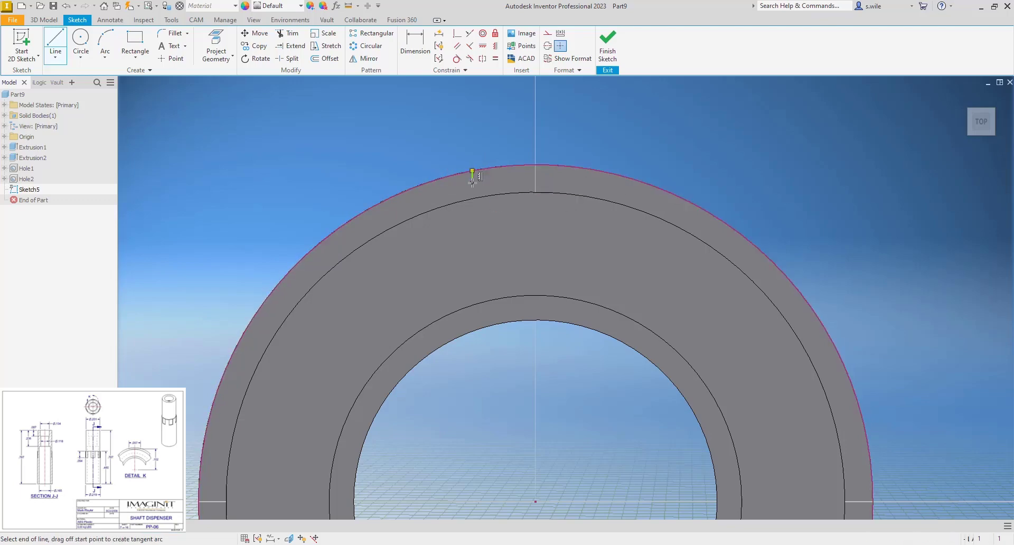
{"action": "left_click", "coordinate": [594, 182]}
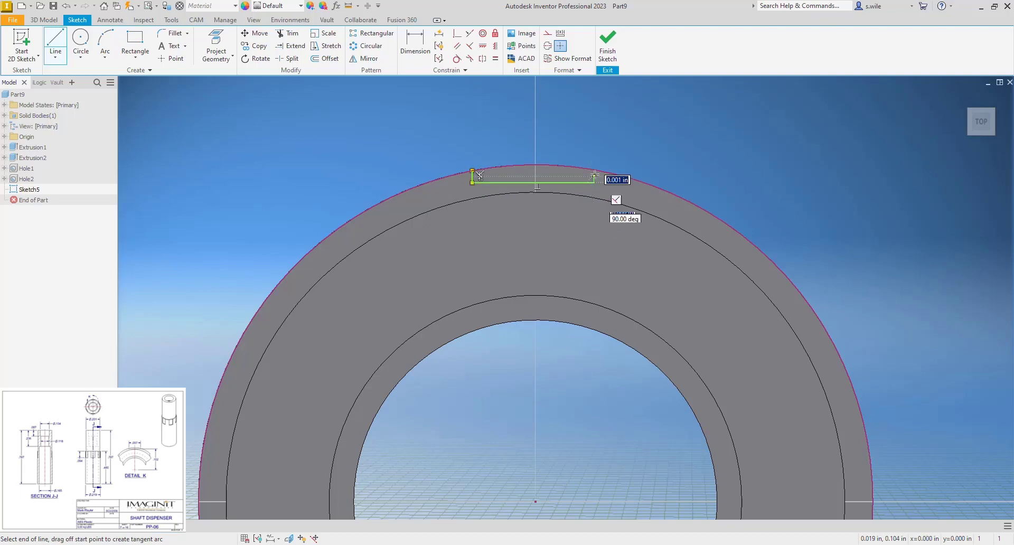
{"action": "left_click", "coordinate": [594, 170]}
{"action": "key", "text": "d"}
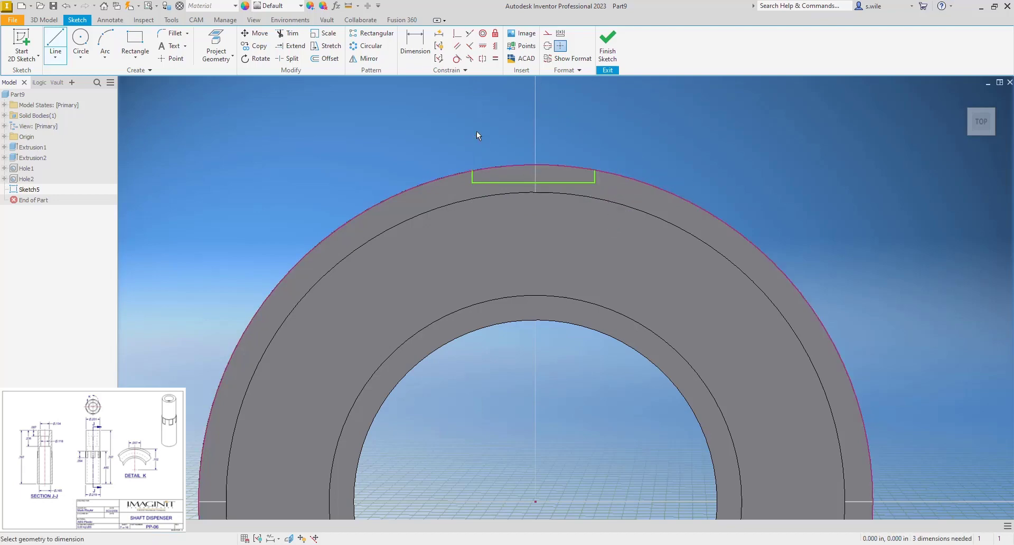
{"action": "key", "text": "Escape"}
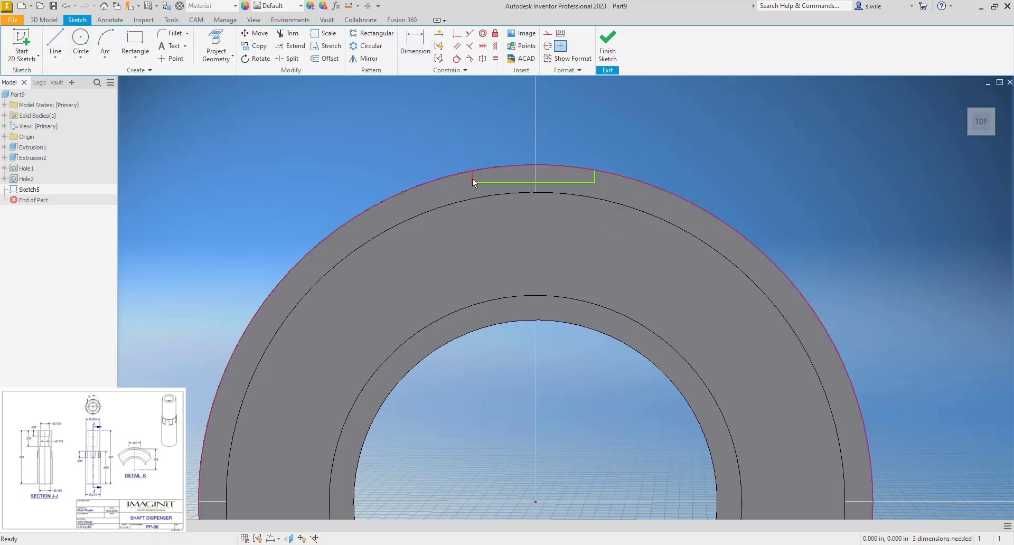
Make the notch's two short vertical sides equal in length and narrow the notch around the vertical axis
{"action": "left_click_drag", "start_coordinate": [594, 181], "coordinate": [552, 187]}
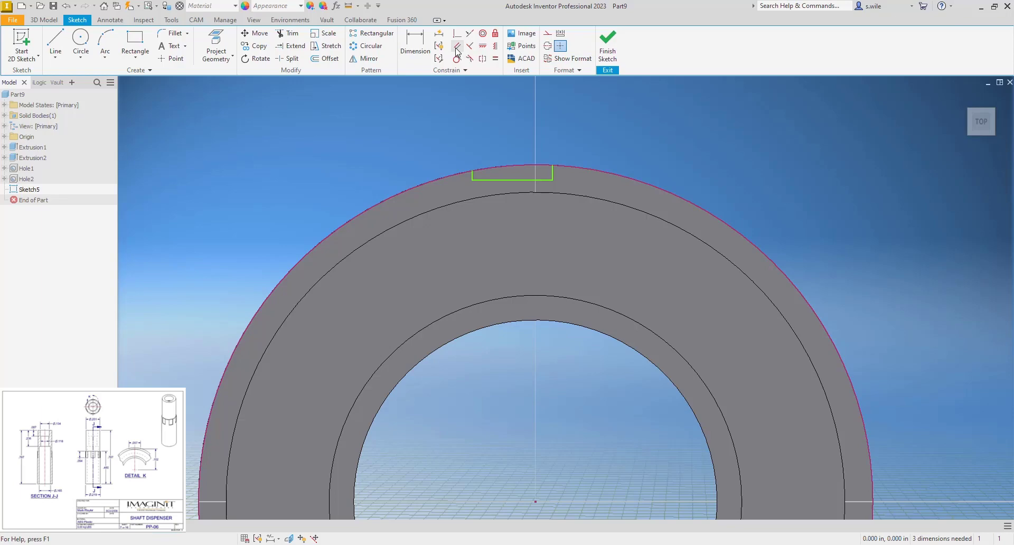
{"action": "left_click", "coordinate": [496, 61]}
{"action": "left_click", "coordinate": [473, 174]}
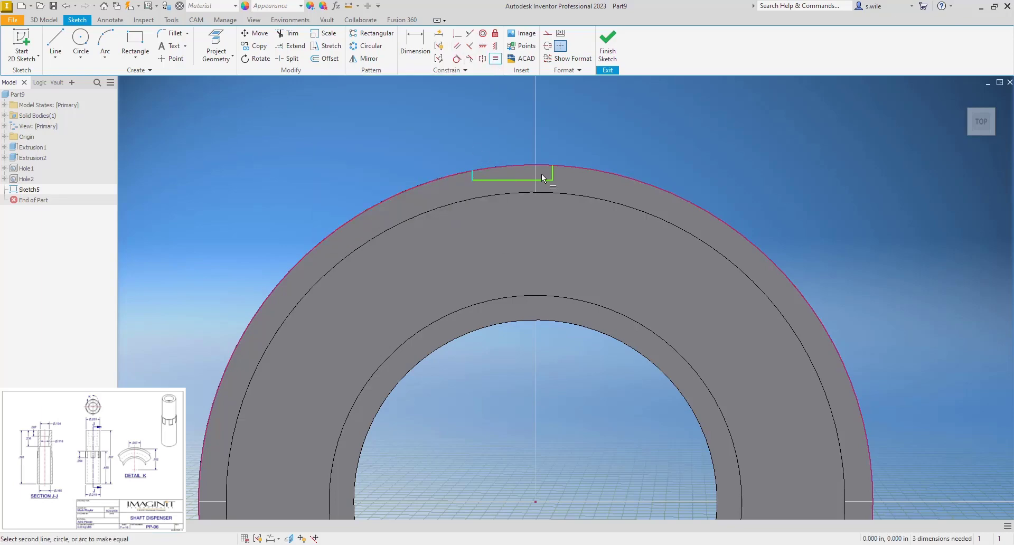
{"action": "left_click", "coordinate": [552, 174]}
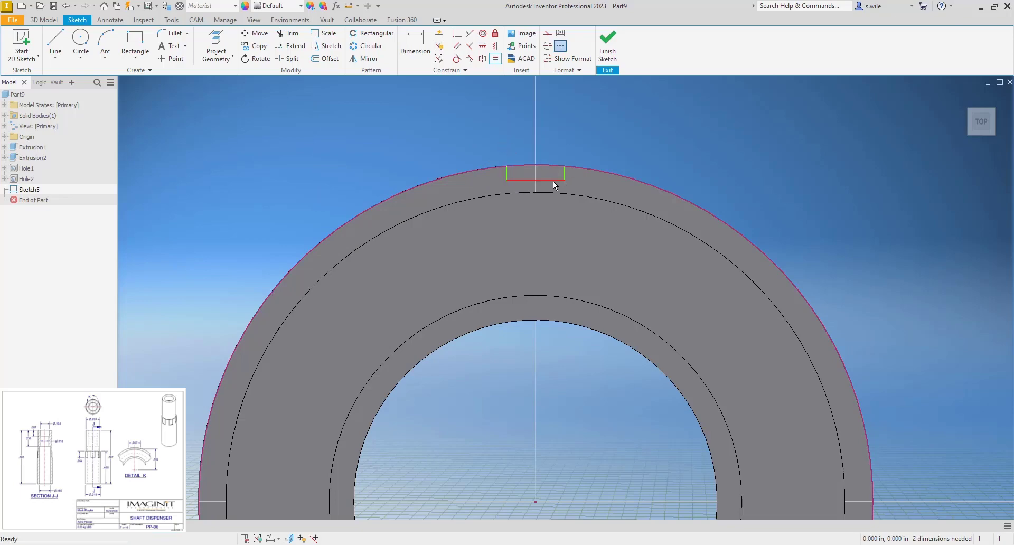
{"action": "key", "text": "Escape"}
{"action": "left_click_drag", "start_coordinate": [536, 174], "coordinate": [537, 184]}
Dimension the notch's horizontal floor line at .102 in from the circle's centre
{"action": "key", "text": "d"}
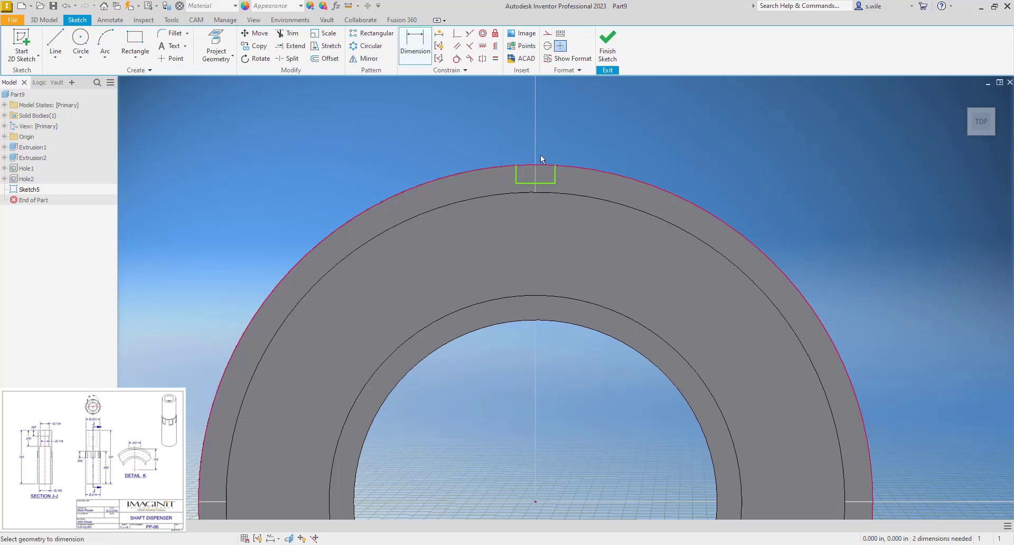
{"action": "scroll", "coordinate": [480, 125], "scroll_direction": "up", "scroll_amount": 3}
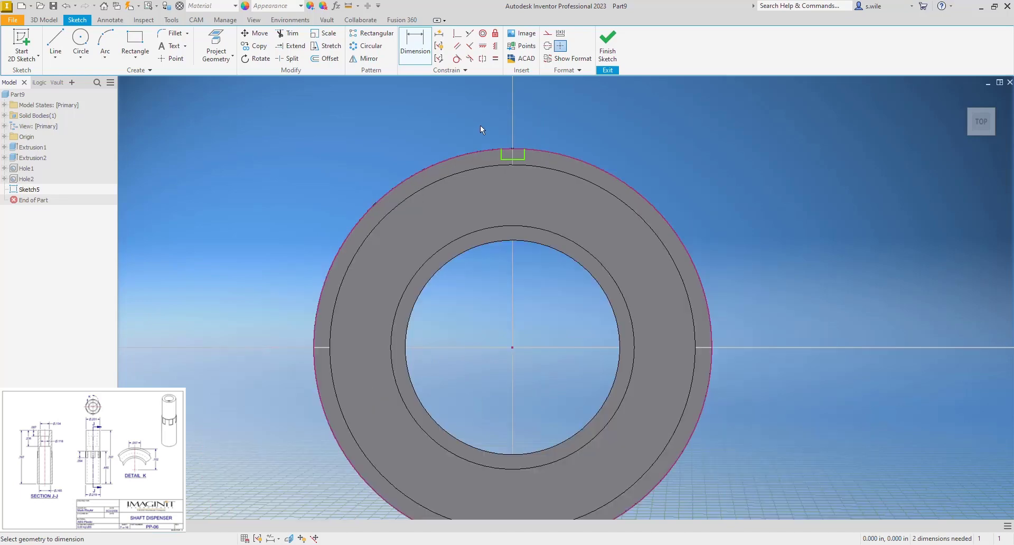
{"action": "left_click", "coordinate": [519, 160]}
{"action": "left_click", "coordinate": [513, 348]}
{"action": "left_click", "coordinate": [729, 296]}
{"action": "type", "text": ".102"}
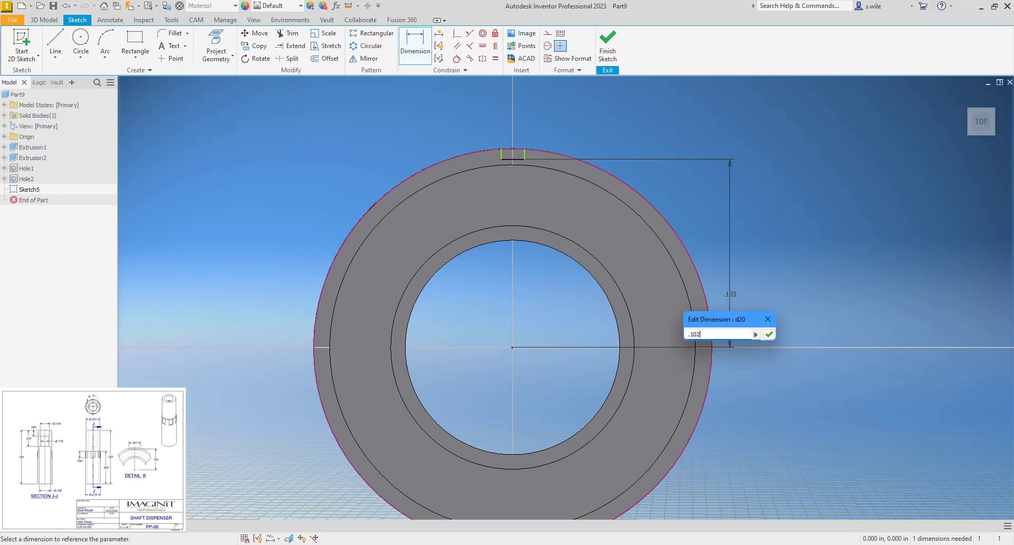
{"action": "key", "text": "Return"}
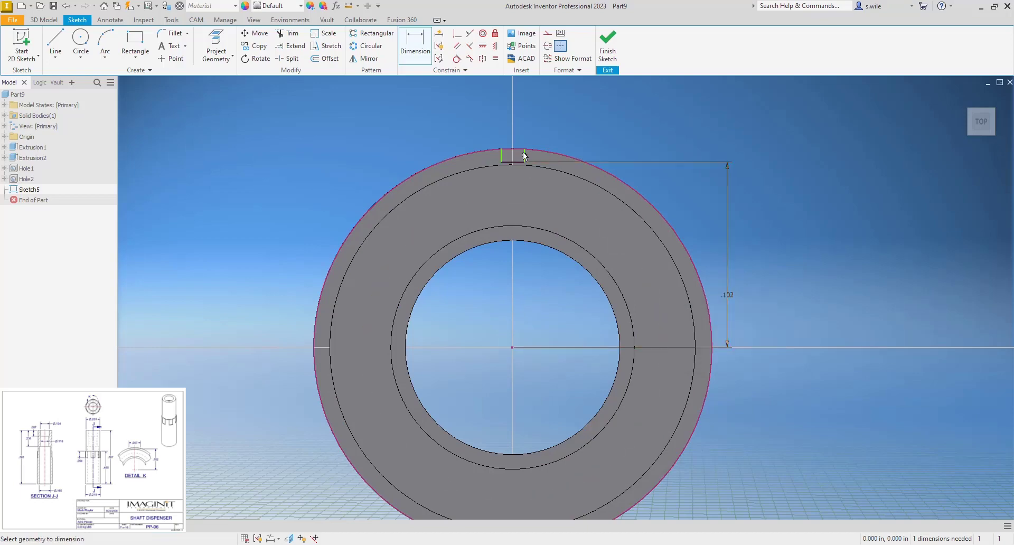
Dimension the notch width between its two vertical sides as .057 in
{"action": "scroll", "coordinate": [524, 155], "scroll_direction": "down", "scroll_amount": 3}
{"action": "left_click", "coordinate": [544, 165]}
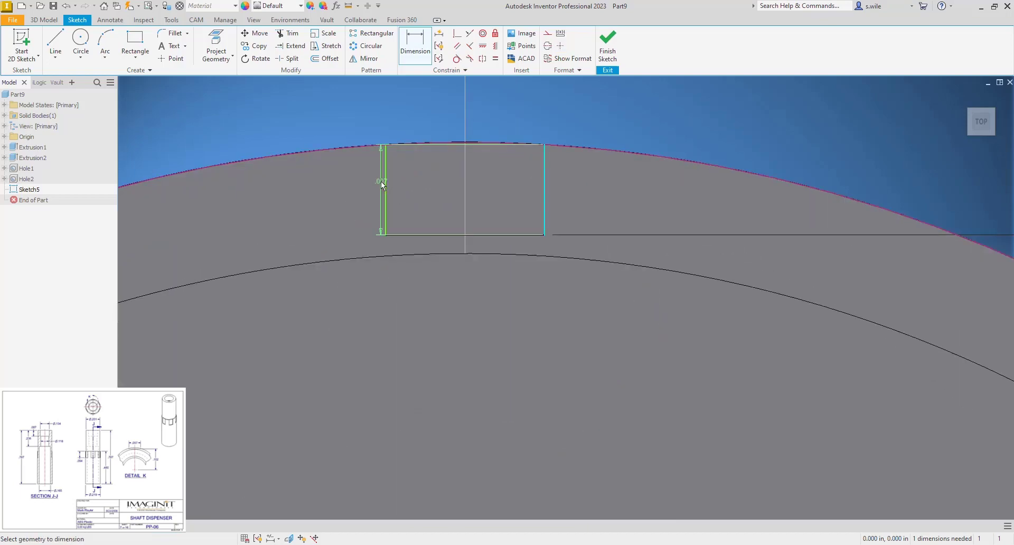
{"action": "left_click", "coordinate": [383, 182]}
{"action": "scroll", "coordinate": [385, 164], "scroll_direction": "up", "scroll_amount": 3}
{"action": "left_click", "coordinate": [415, 135]}
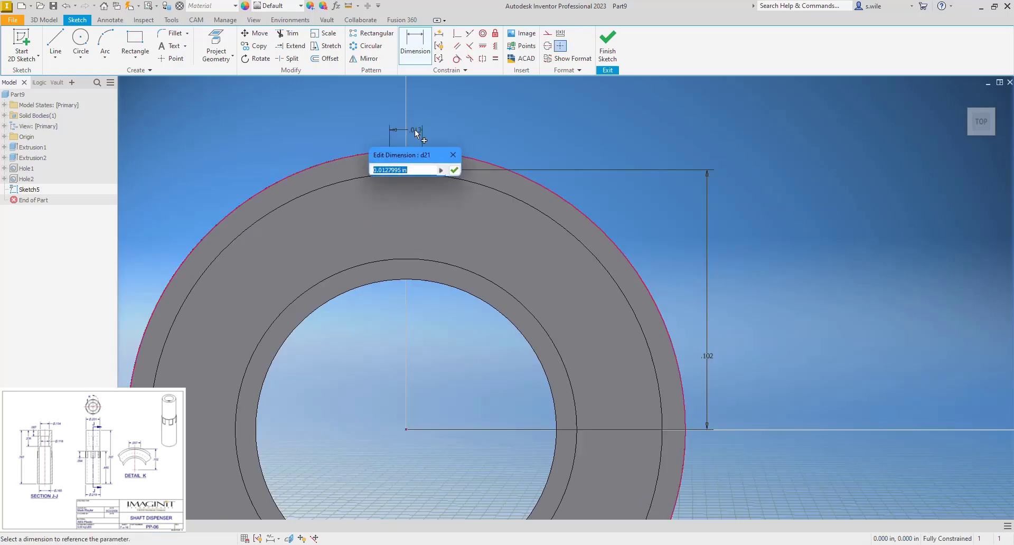
{"action": "type", "text": ".057"}
{"action": "key", "text": "Return"}
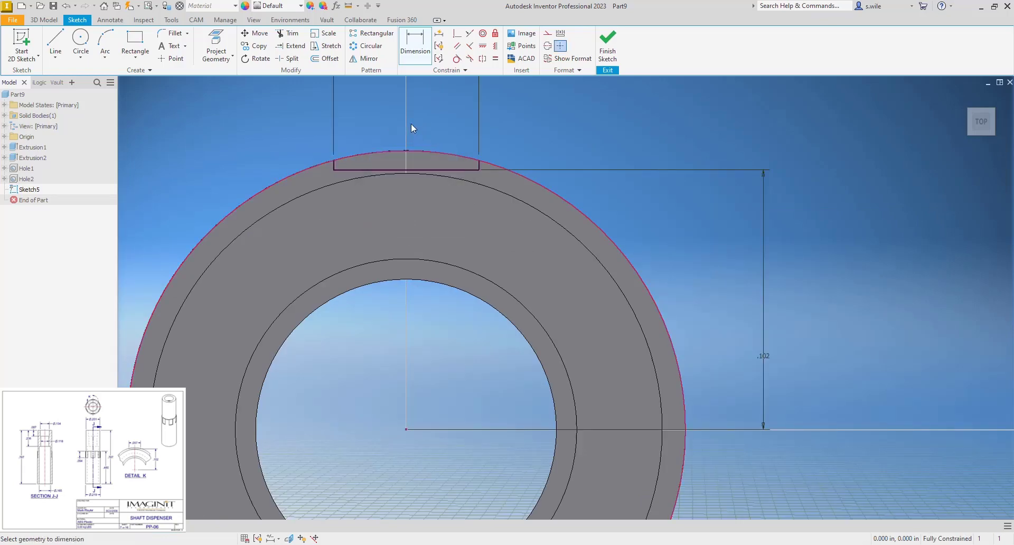
Extrude the notch profile as a cut .094 in down into the larger cylinder from the shoulder
{"action": "key", "text": "e"}
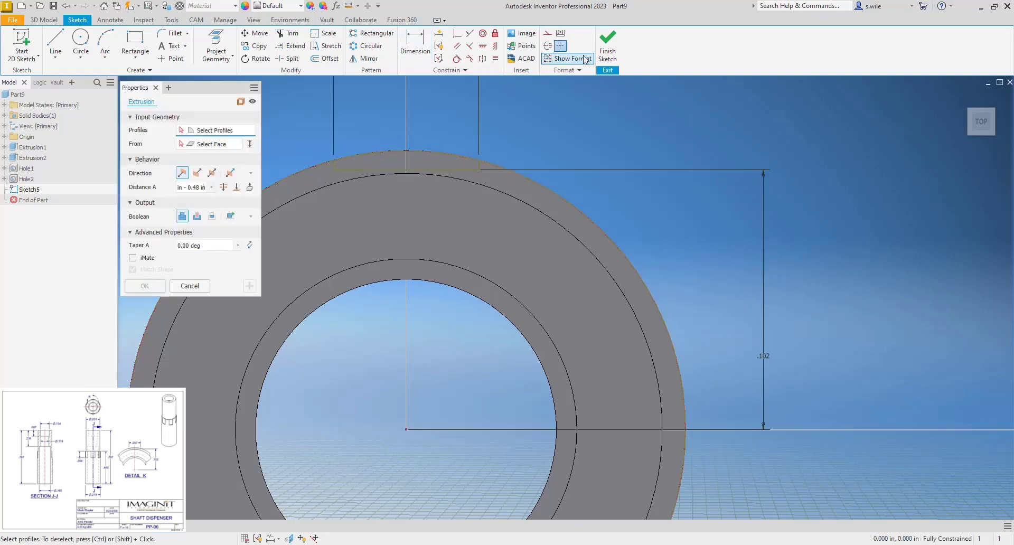
{"action": "middle_click_drag", "start_coordinate": [567, 87], "coordinate": [552, 204], "text": "shift"}
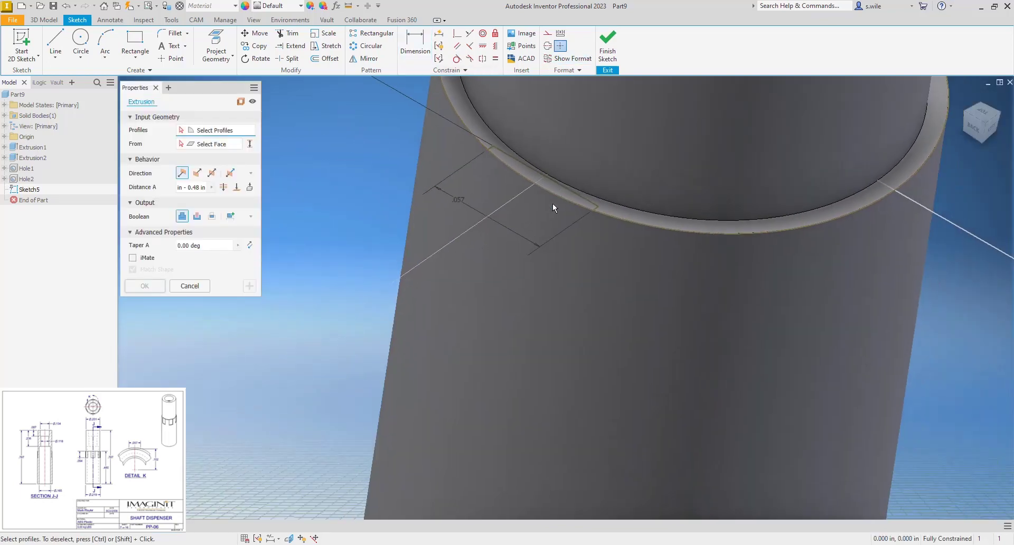
{"action": "left_click", "coordinate": [527, 177]}
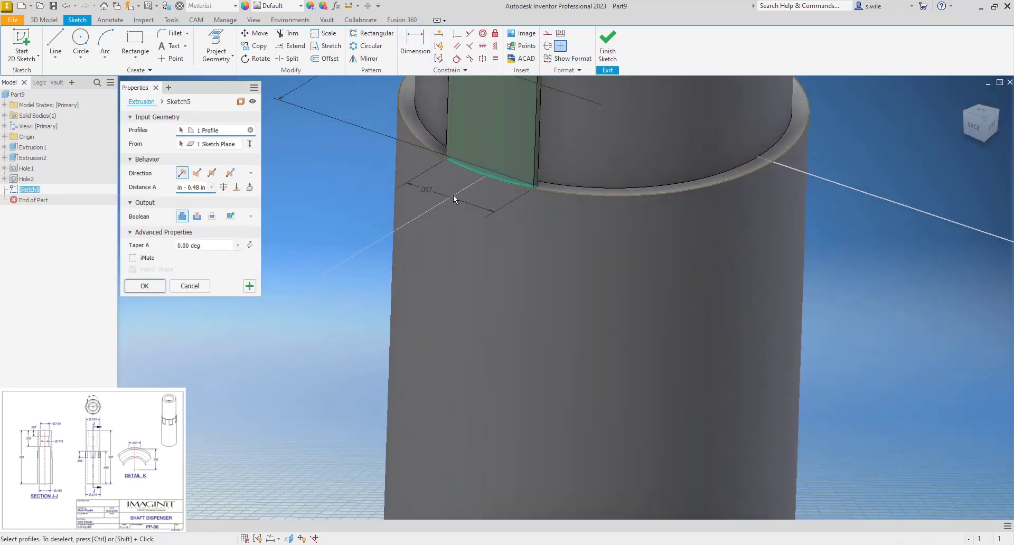
{"action": "left_click", "coordinate": [197, 216]}
{"action": "left_click", "coordinate": [189, 187]}
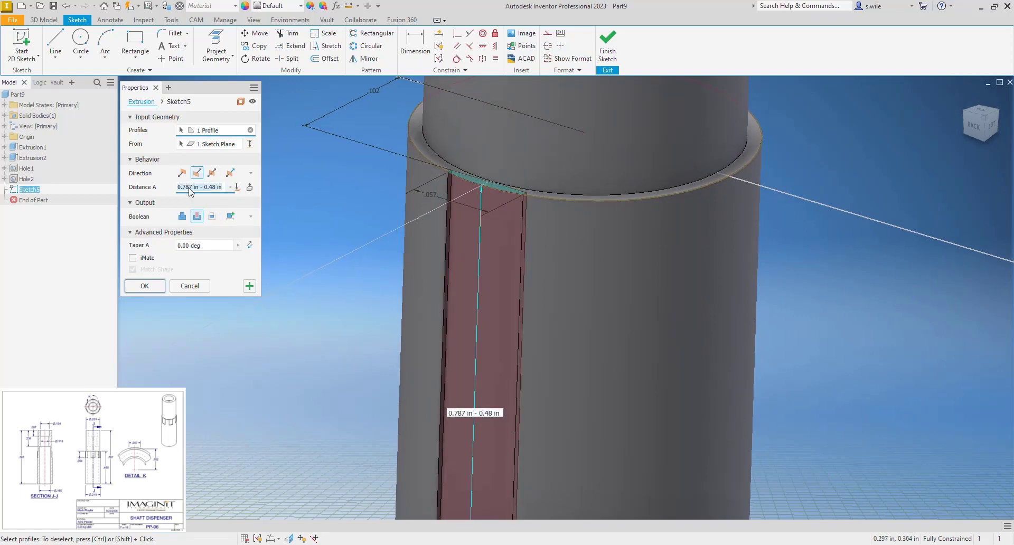
{"action": "type", "text": ".094"}
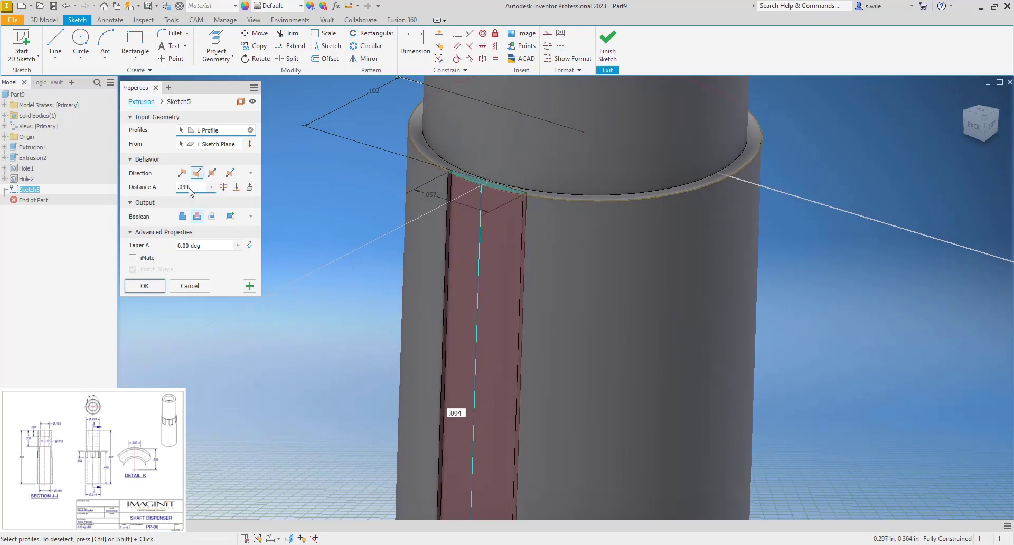
{"action": "key", "text": "Return"}
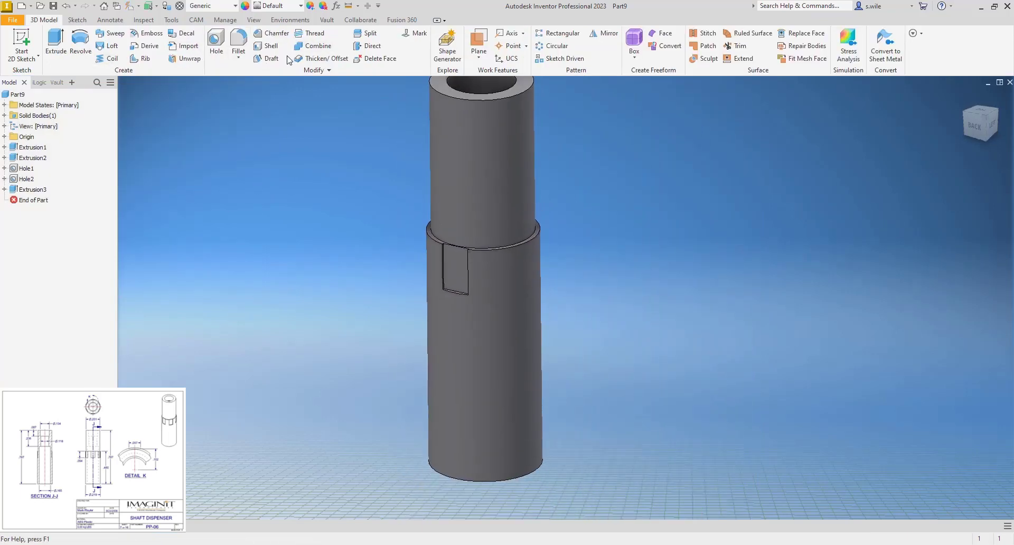
Pattern the notch cut circularly around the cylinder's axis with 6 occurrences over 360 degrees
{"action": "left_click", "coordinate": [552, 45]}
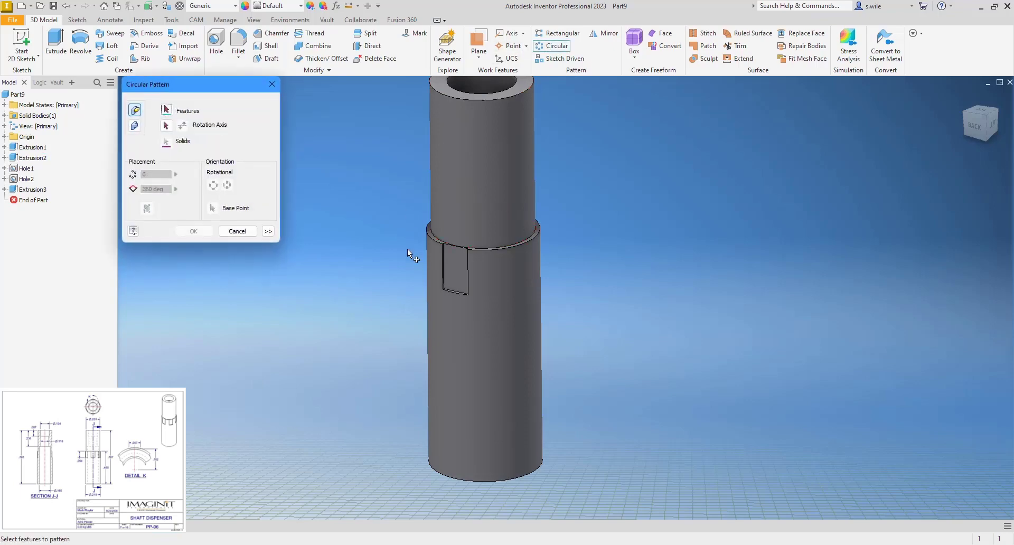
{"action": "left_click", "coordinate": [445, 266]}
{"action": "left_click", "coordinate": [166, 125]}
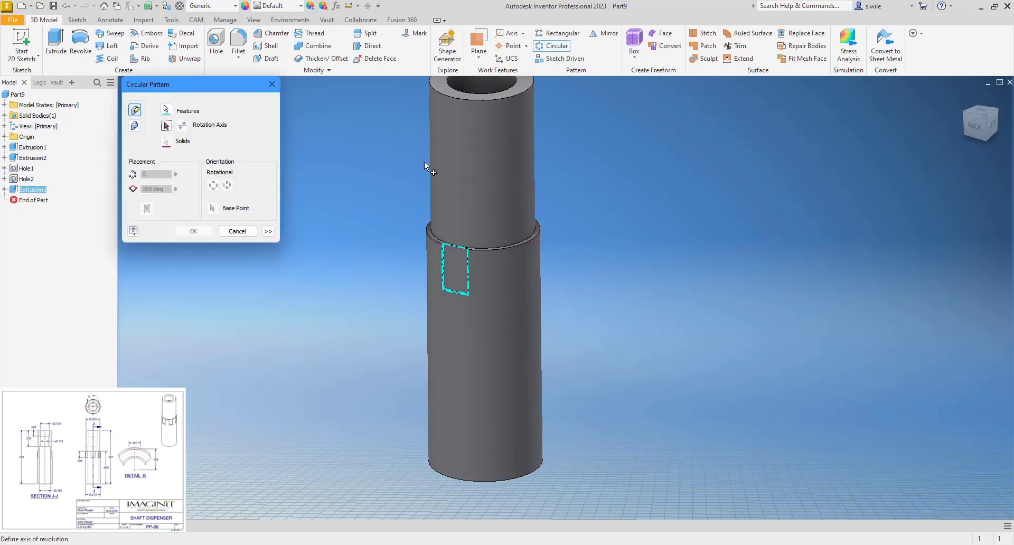
{"action": "left_click", "coordinate": [432, 161]}
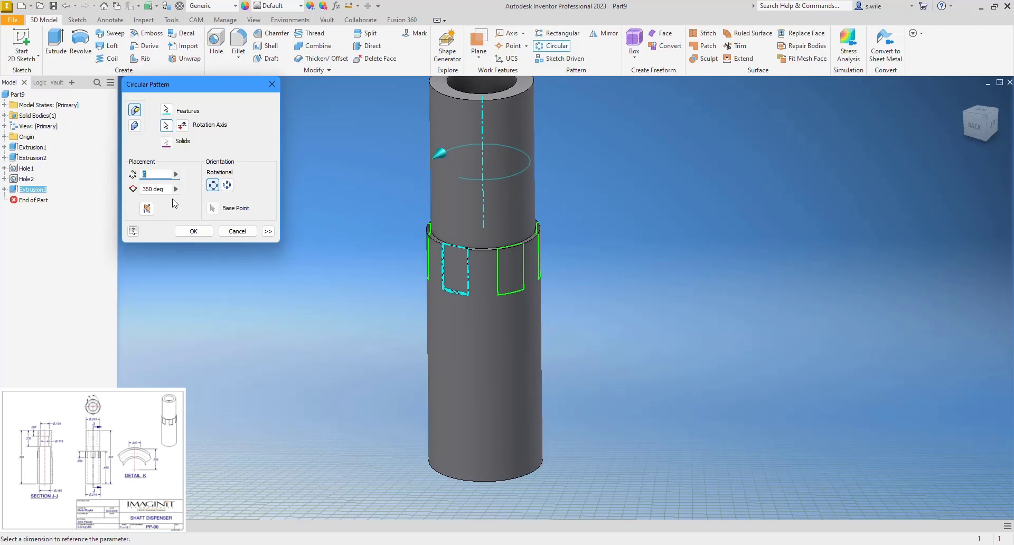
{"action": "left_click", "coordinate": [192, 230]}
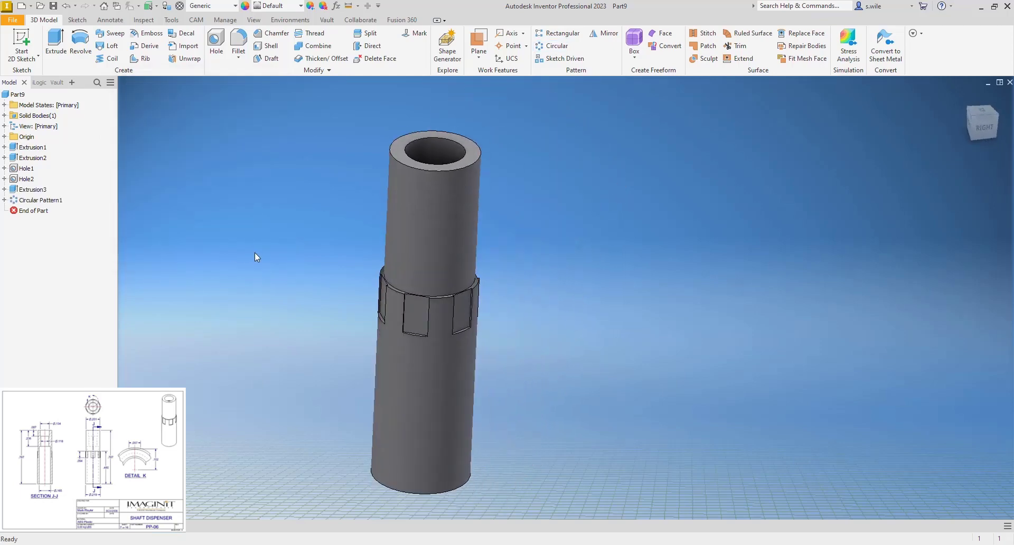
Enter SHAFT DISPENSER as the description in the part's iProperties
{"action": "right_click", "coordinate": [15, 94]}
{"action": "left_click", "coordinate": [53, 277]}
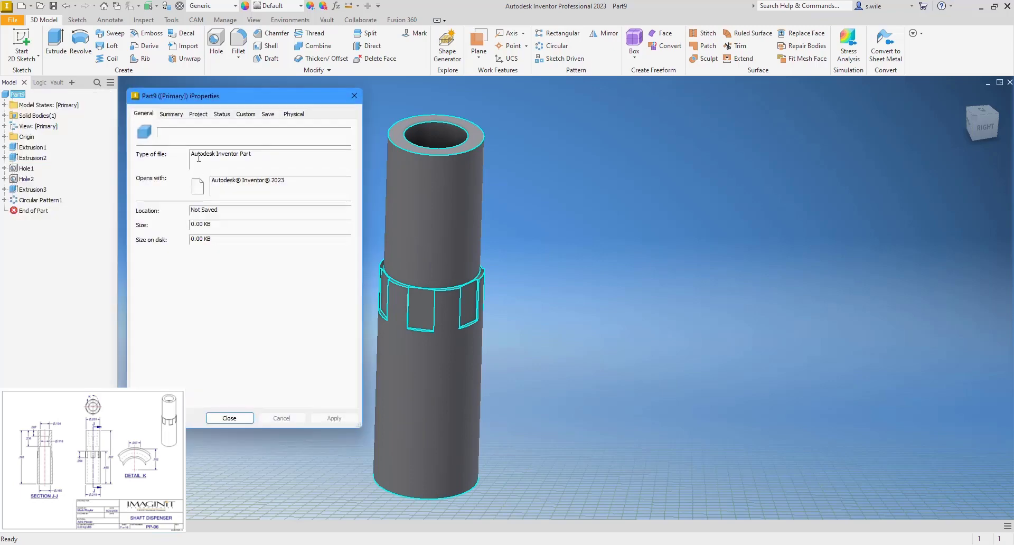
{"action": "left_click", "coordinate": [199, 114]}
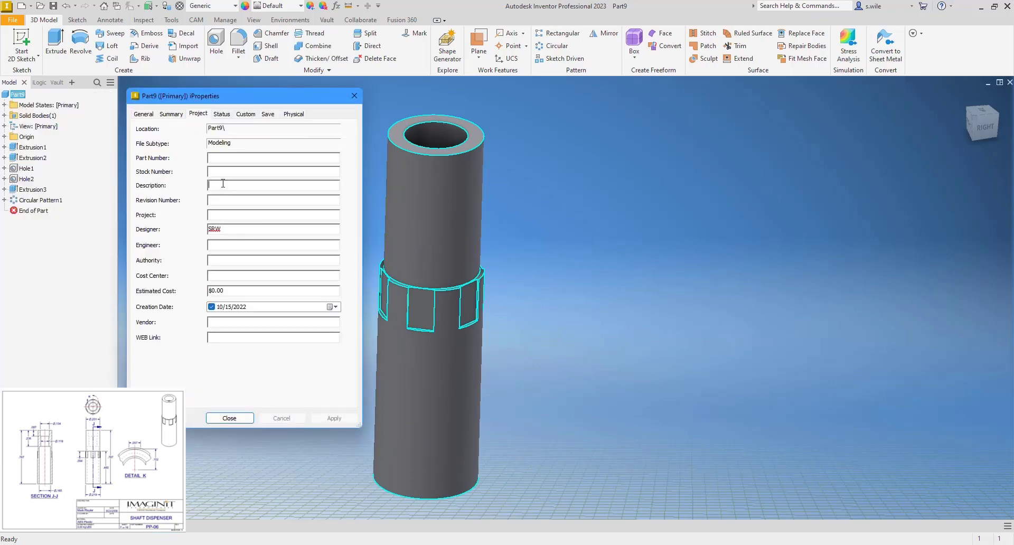
{"action": "left_click", "coordinate": [223, 183]}
{"action": "type", "text": "SHAFT DISPENSER"}
{"action": "left_click", "coordinate": [235, 418]}
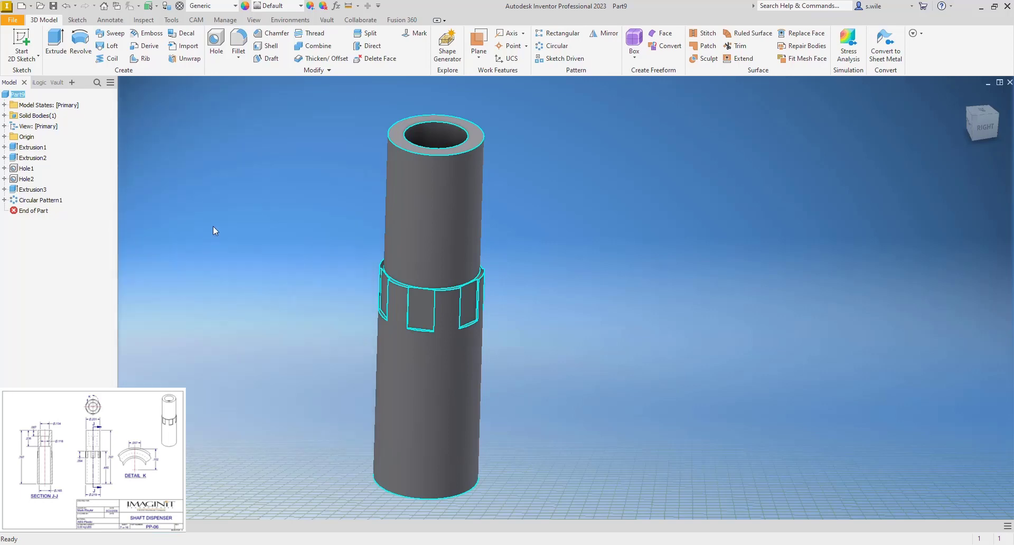
Assign the ABS Plastic material to the shaft dispenser part
{"action": "left_click", "coordinate": [218, 6]}
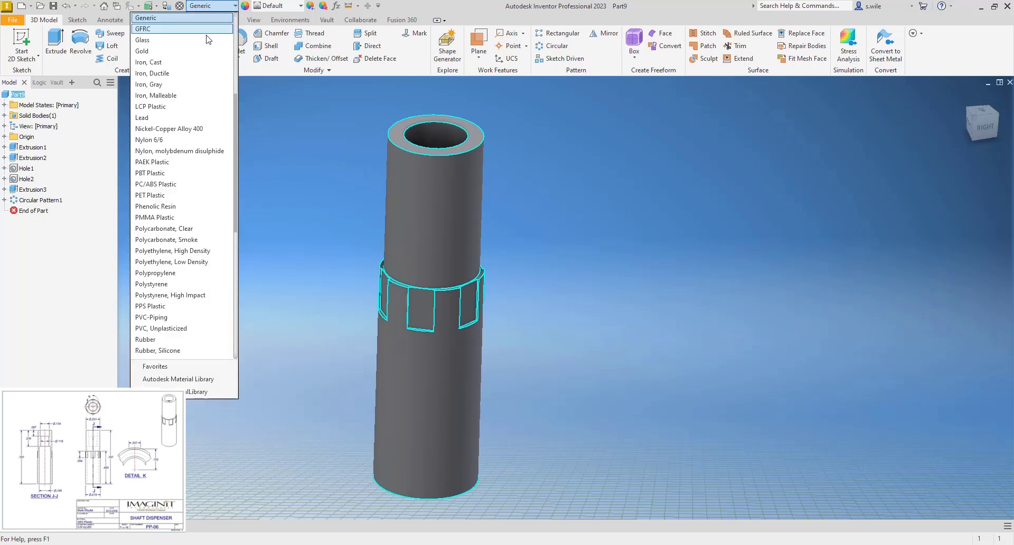
{"action": "scroll", "coordinate": [208, 39], "scroll_direction": "up", "scroll_amount": 5}
{"action": "left_click", "coordinate": [198, 22]}
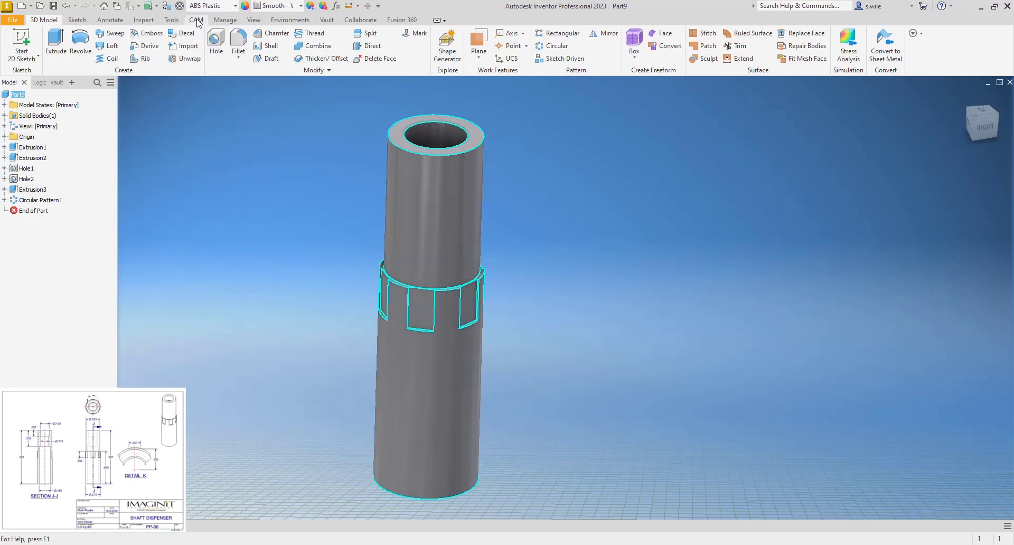
Save the part as PP-06 in the Mechanical Pencil folder and close it
{"action": "key", "text": "ctrl+s"}
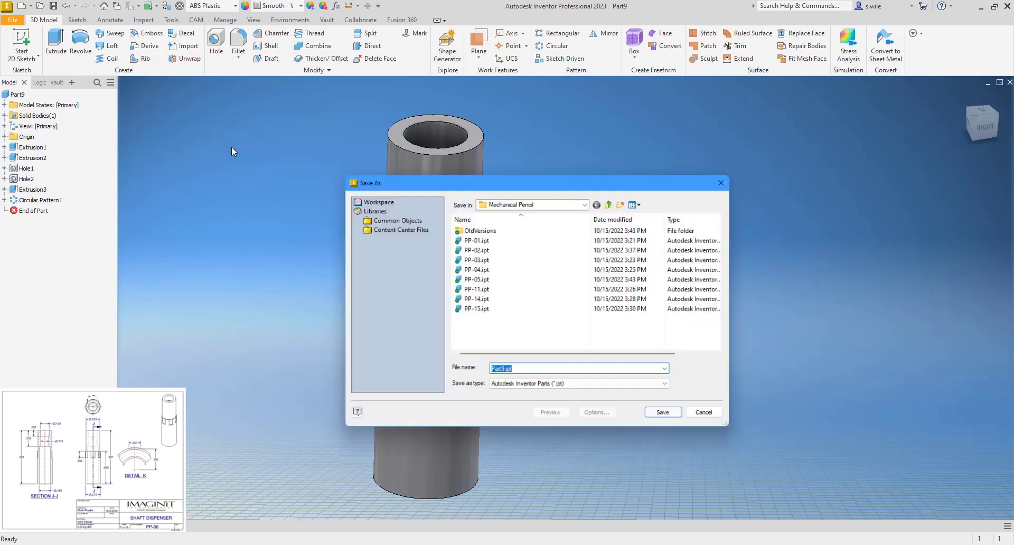
{"action": "type", "text": "PP"}
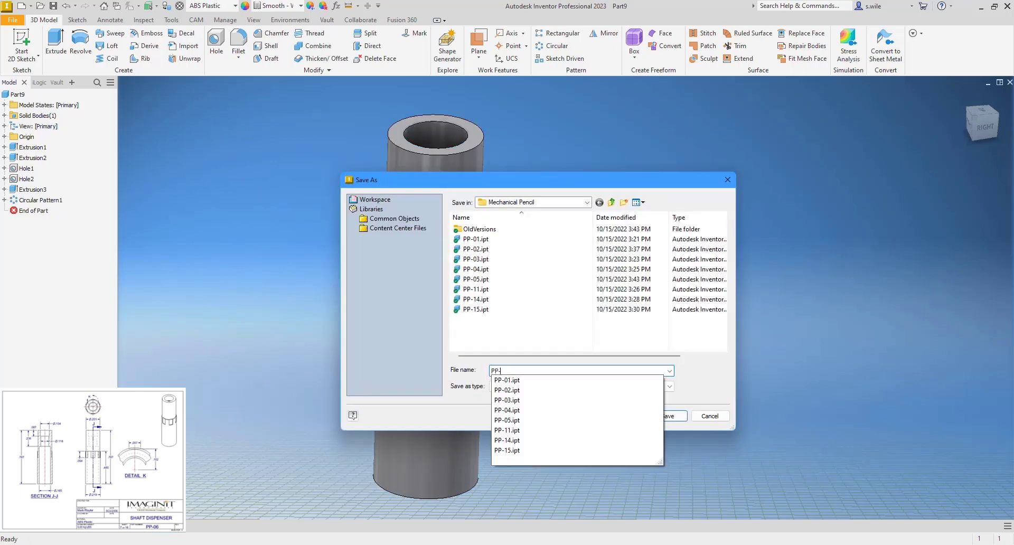
{"action": "type", "text": "-06"}
{"action": "key", "text": "Return"}
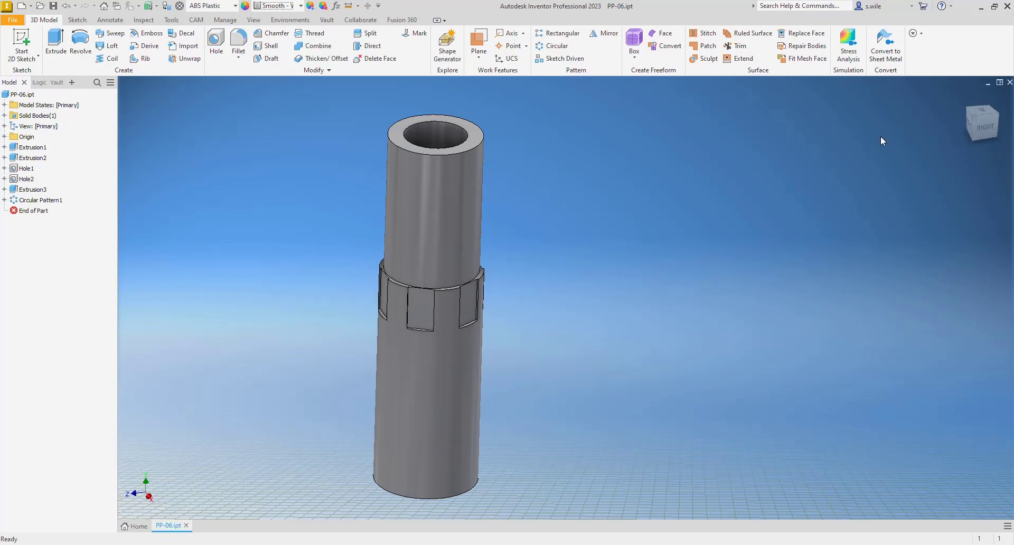
{"action": "left_click", "coordinate": [1009, 82]}
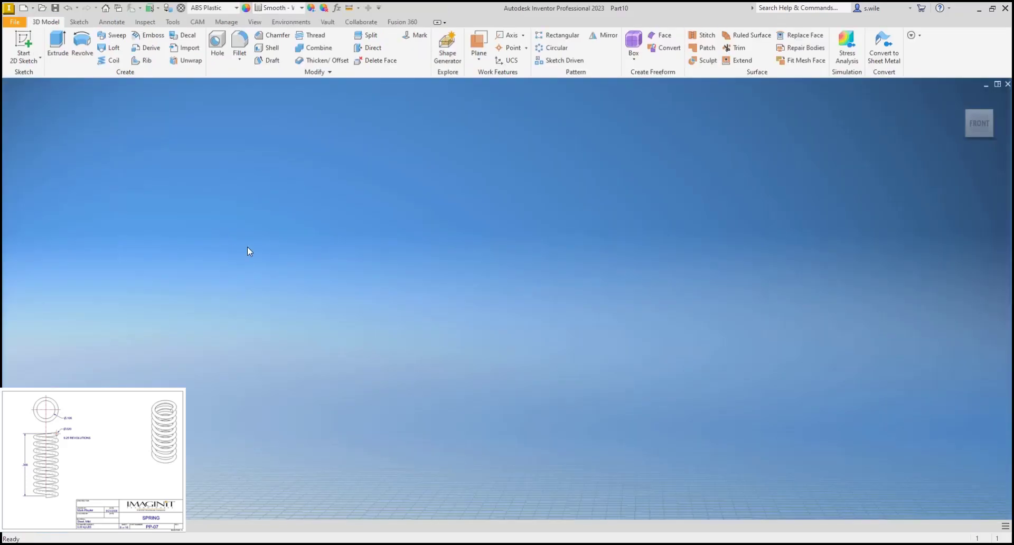
Start a sketch on the XY plane and draw a 0.020 in diameter circle to the left of the origin
{"action": "left_click", "coordinate": [23, 42]}
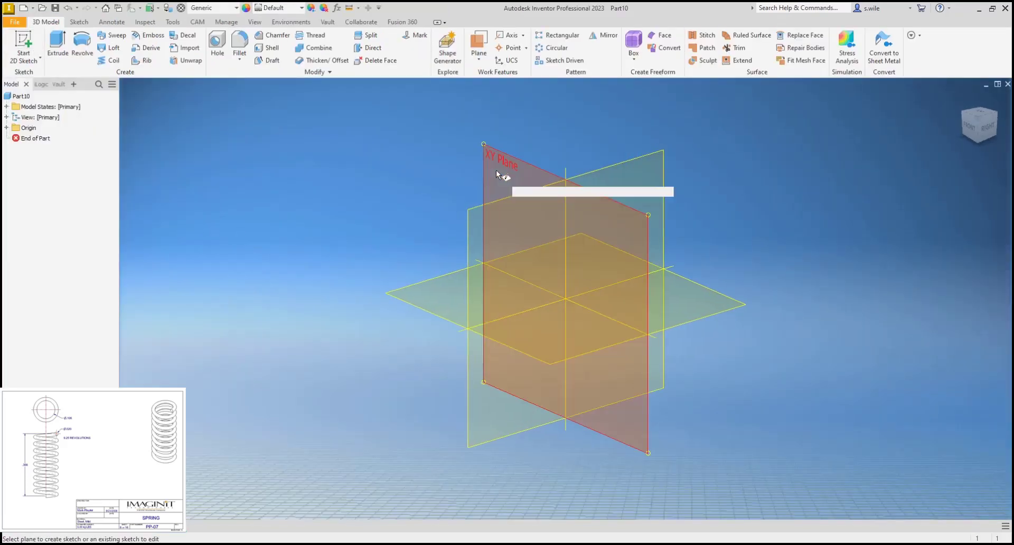
{"action": "left_click", "coordinate": [496, 170]}
{"action": "left_click", "coordinate": [966, 129]}
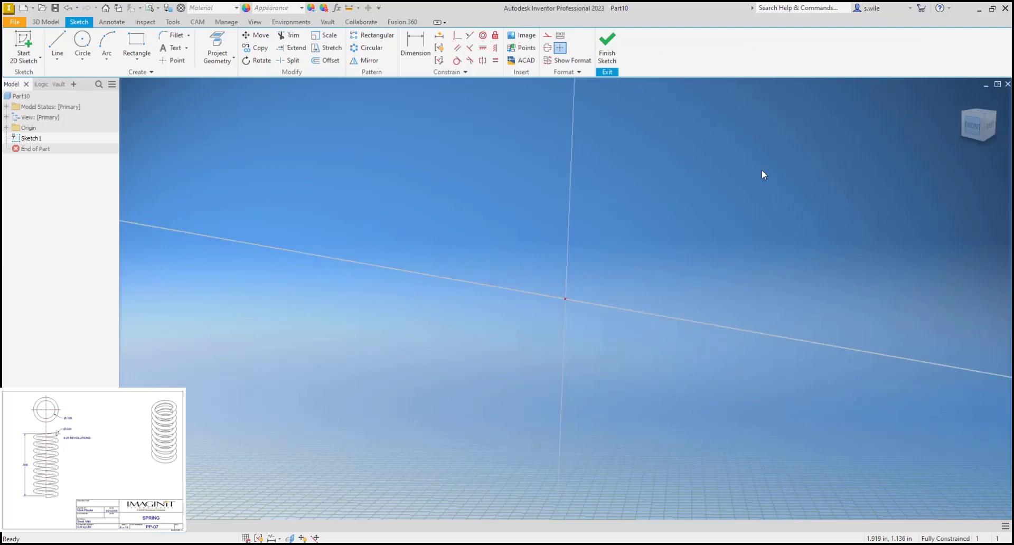
{"action": "left_click", "coordinate": [83, 42]}
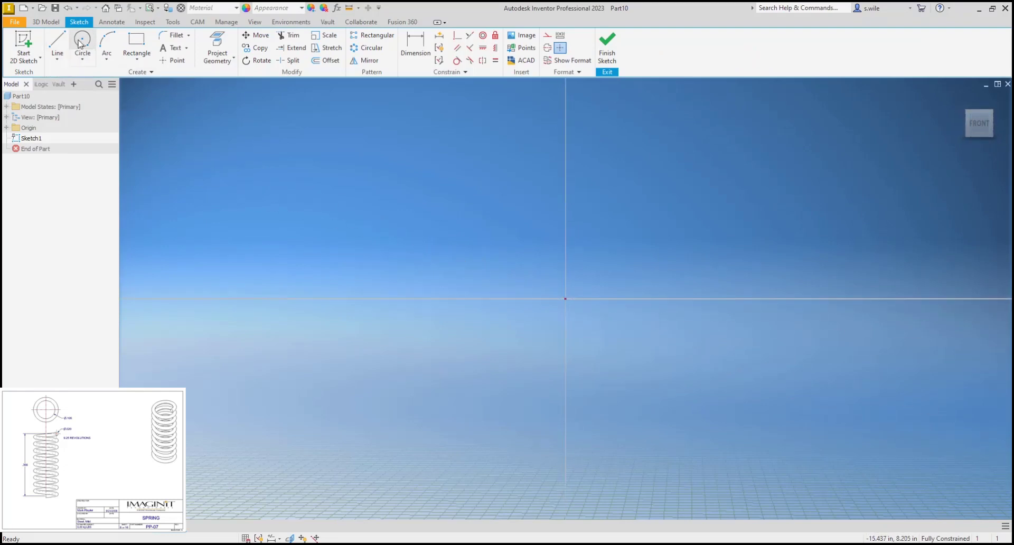
{"action": "left_click", "coordinate": [404, 283]}
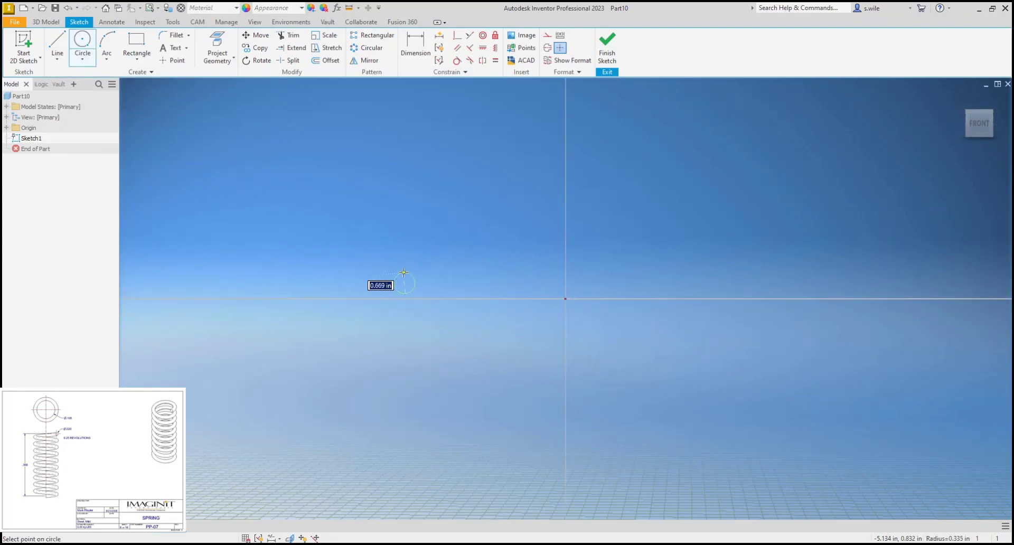
{"action": "type", "text": ".020"}
{"action": "key", "text": "Return"}
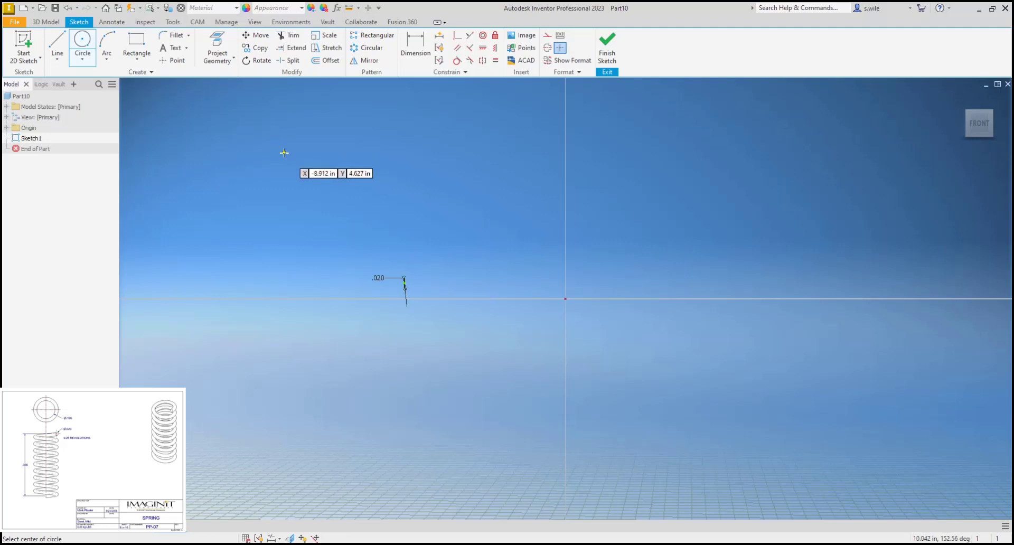
Draw a vertical line about 3.6 in long upward from the origin and convert it to a centerline
{"action": "key", "text": "l"}
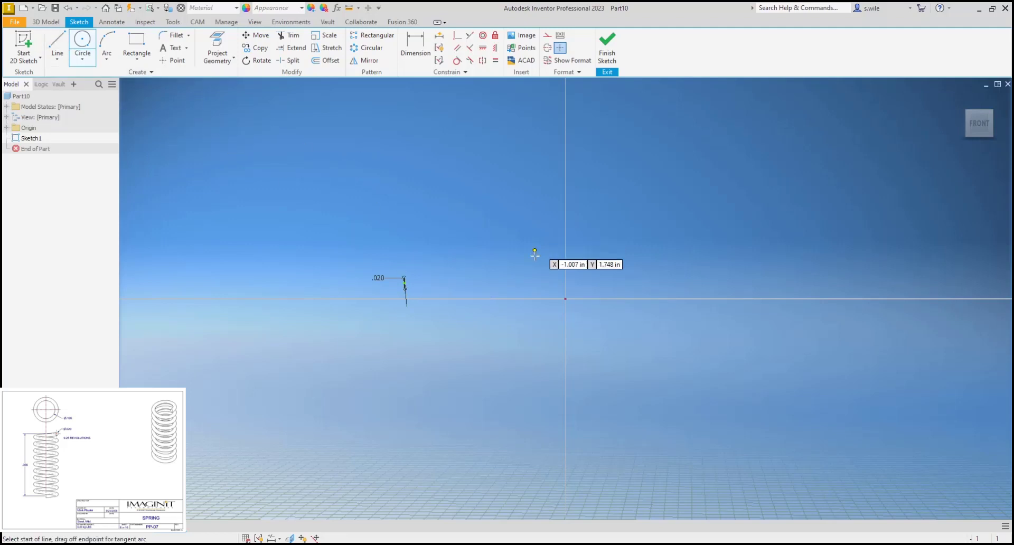
{"action": "left_click", "coordinate": [565, 299]}
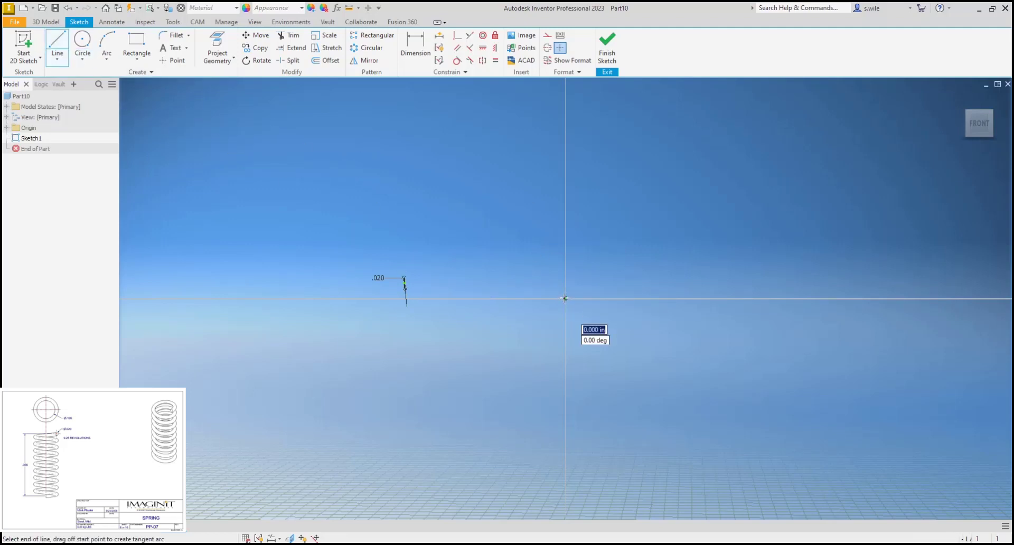
{"action": "left_click", "coordinate": [567, 184]}
{"action": "key", "text": "Escape"}
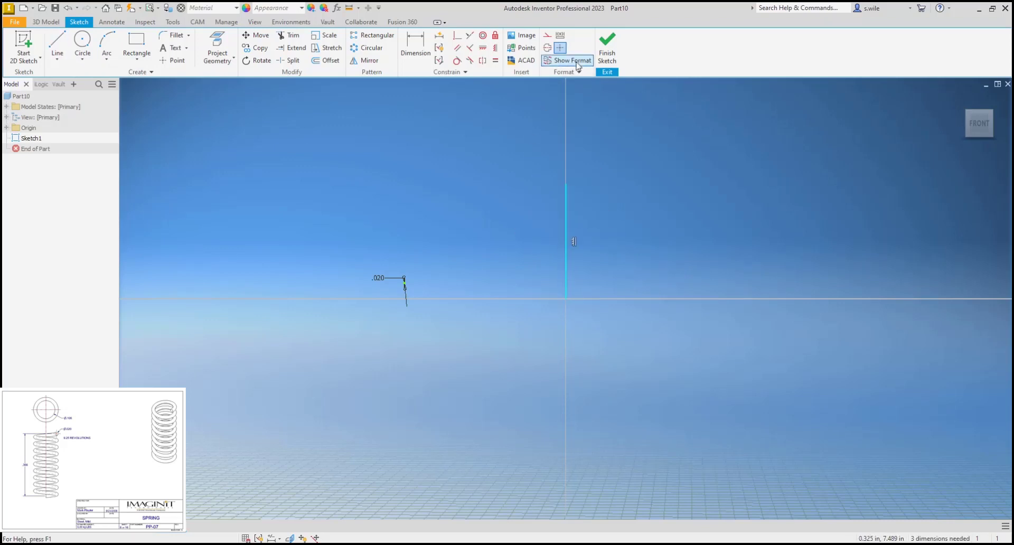
{"action": "left_click", "coordinate": [548, 47]}
{"action": "key", "text": "d"}
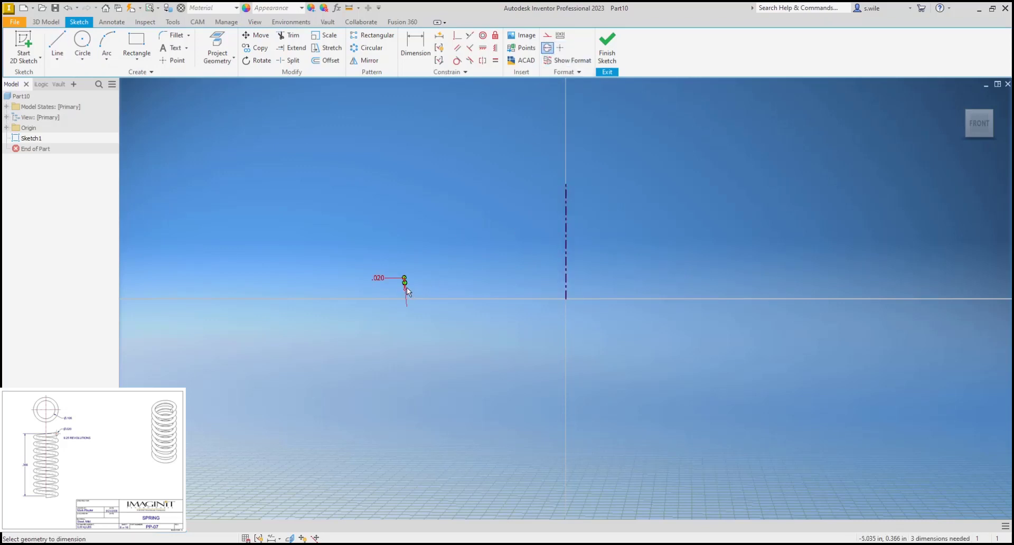
{"action": "left_click", "coordinate": [570, 278]}
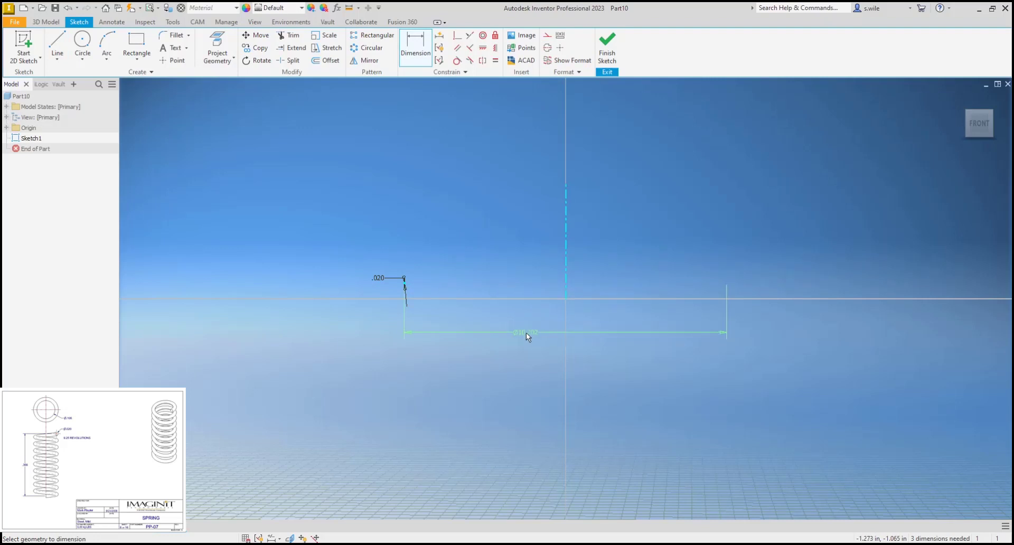
{"action": "left_click", "coordinate": [525, 336]}
{"action": "key", "text": "Escape"}
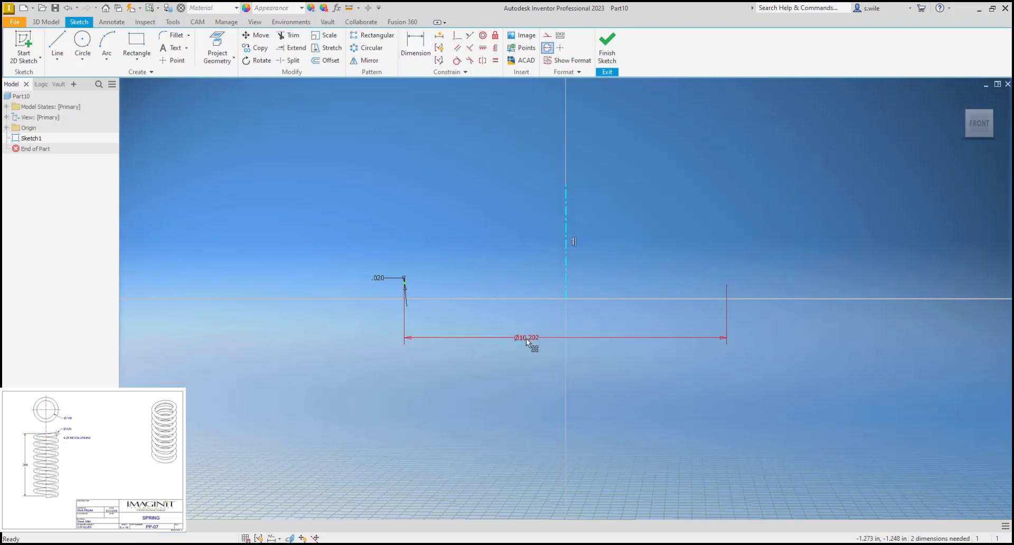
{"action": "key", "text": "Escape"}
{"action": "left_click", "coordinate": [522, 340]}
{"action": "key", "text": "Delete"}
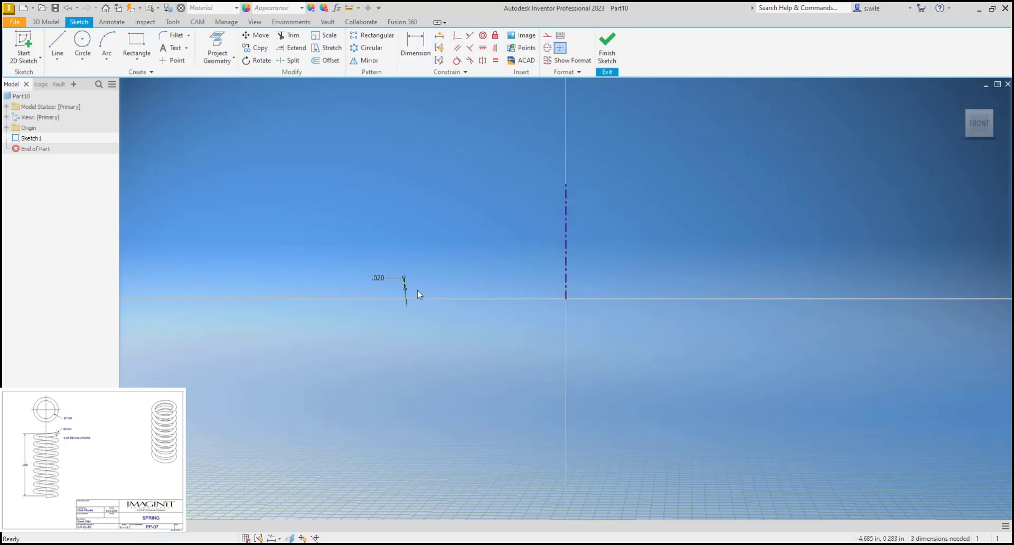
Move the small circle onto the horizontal axis, about 0.6 in left of the centerline
{"action": "left_click_drag", "start_coordinate": [405, 284], "coordinate": [546, 298]}
{"action": "scroll", "coordinate": [575, 315], "scroll_direction": "up", "scroll_amount": 8}
{"action": "middle_click_drag", "start_coordinate": [348, 162], "coordinate": [441, 283]}
Add a .106 in diameter dimension between the centerline and the small circle's inner edge
{"action": "key", "text": "d"}
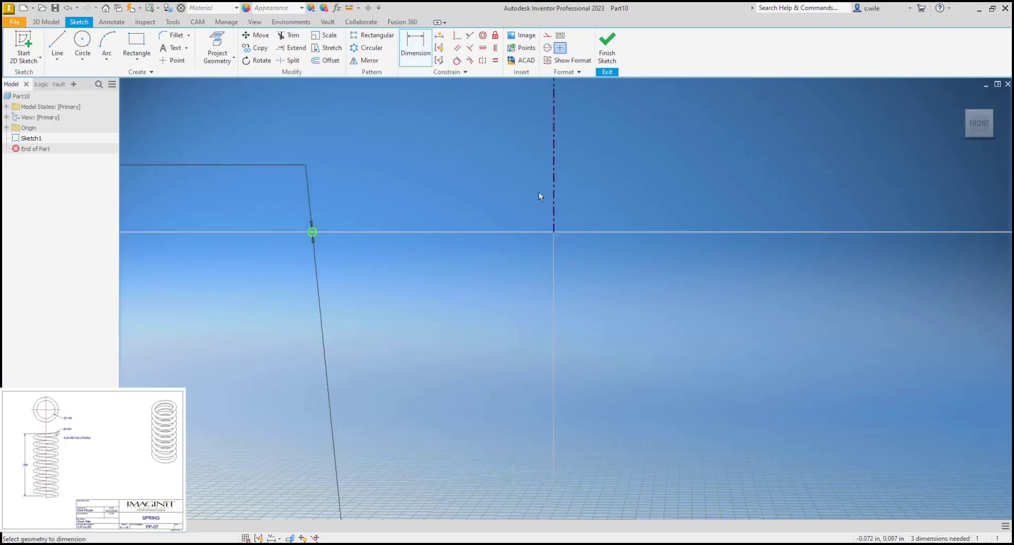
{"action": "left_click", "coordinate": [552, 201]}
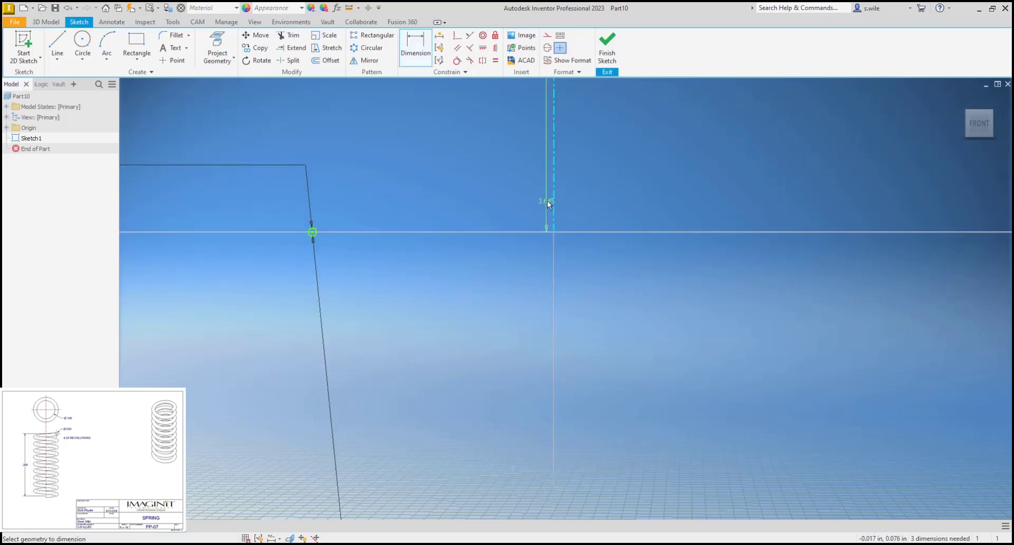
{"action": "left_click", "coordinate": [313, 233]}
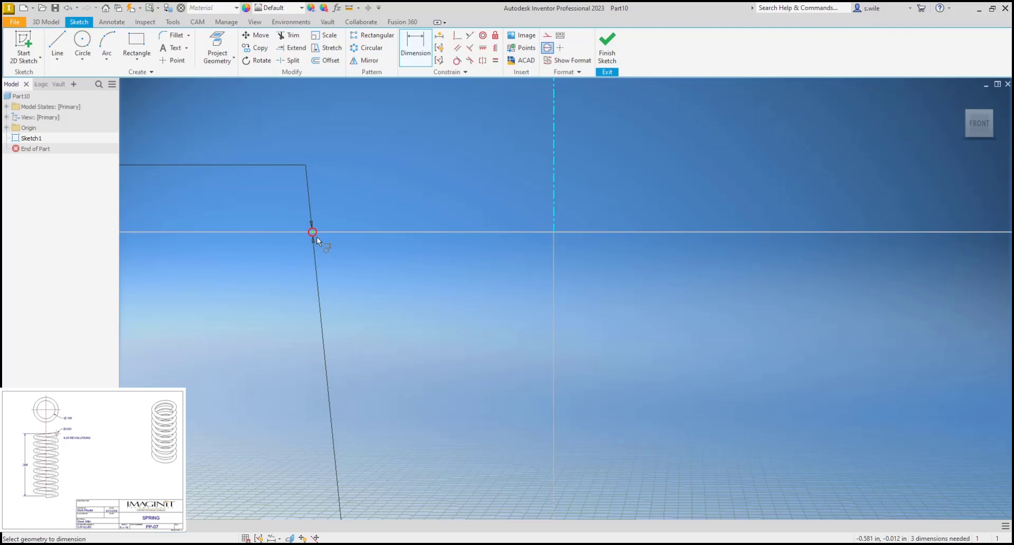
{"action": "scroll", "coordinate": [310, 227], "scroll_direction": "up", "scroll_amount": 10}
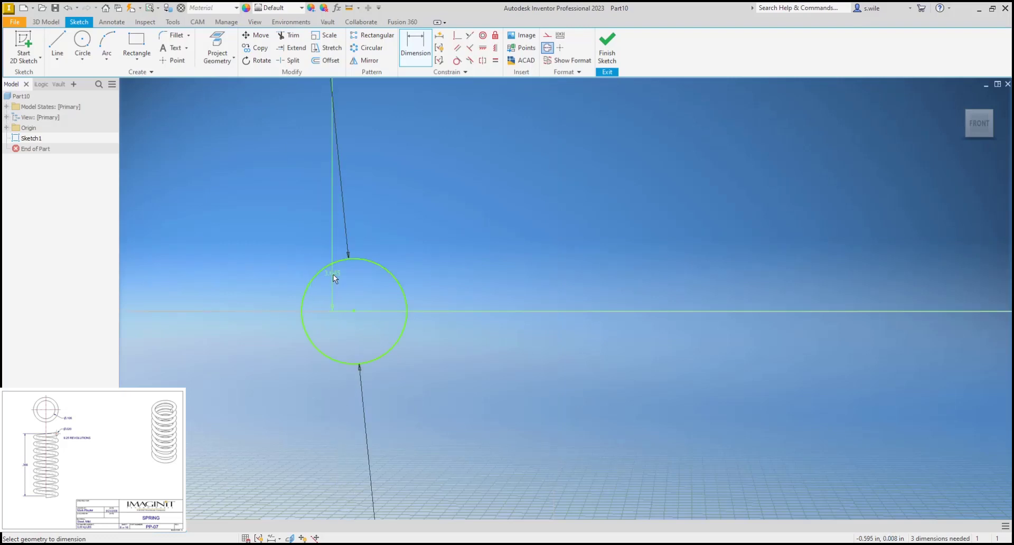
{"action": "left_click", "coordinate": [328, 267]}
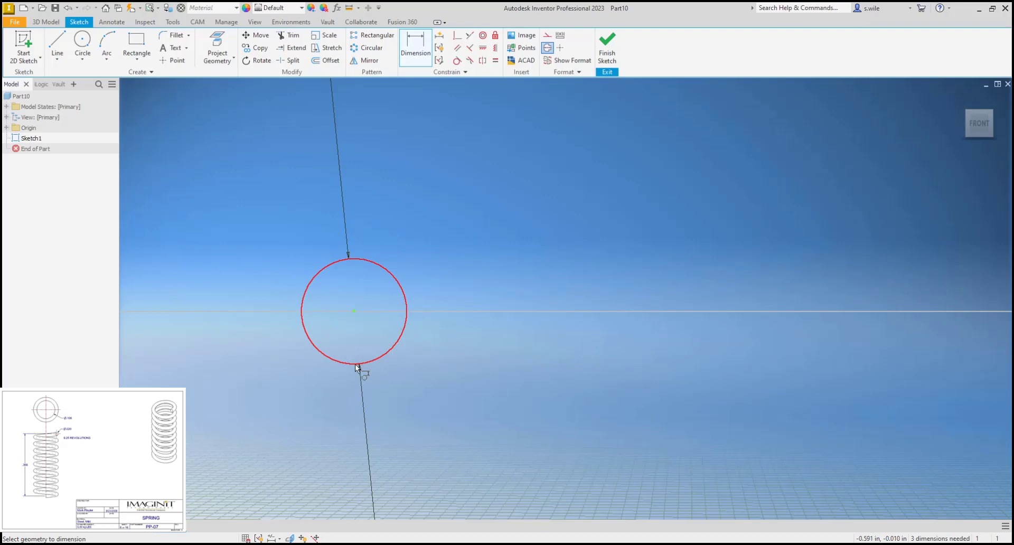
{"action": "left_click", "coordinate": [410, 308]}
{"action": "scroll", "coordinate": [439, 362], "scroll_direction": "down", "scroll_amount": 10}
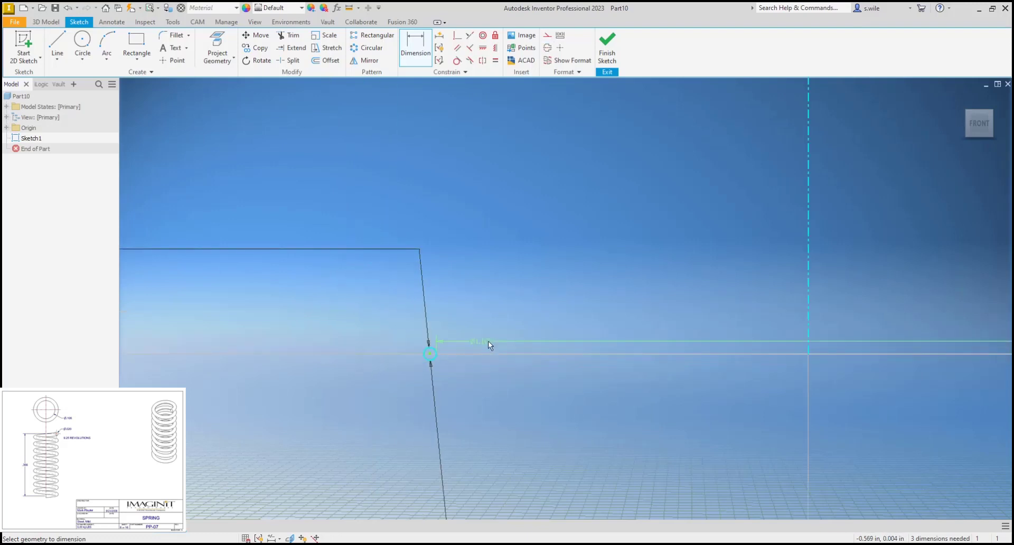
{"action": "left_click", "coordinate": [660, 410]}
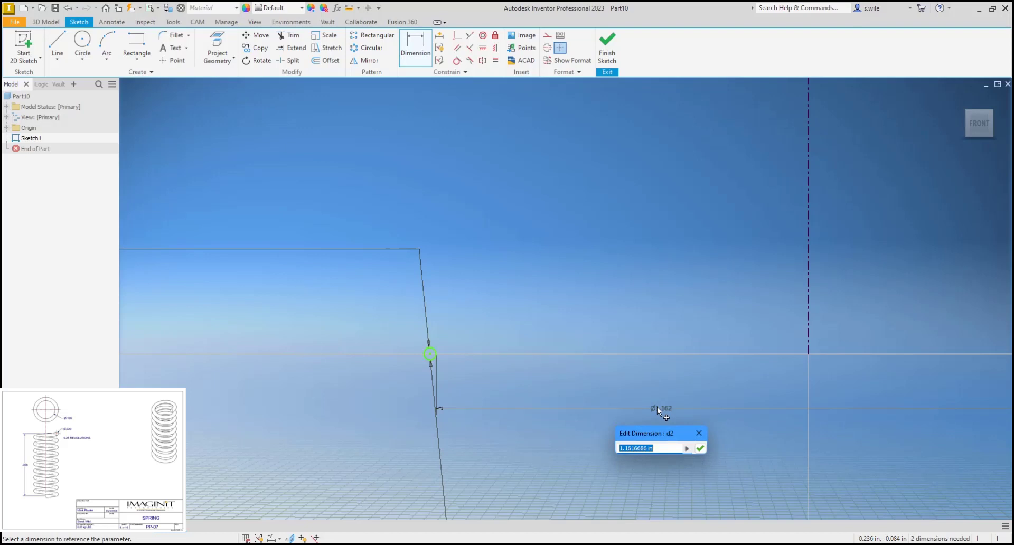
{"action": "type", "text": ".106"}
{"action": "key", "text": "Return"}
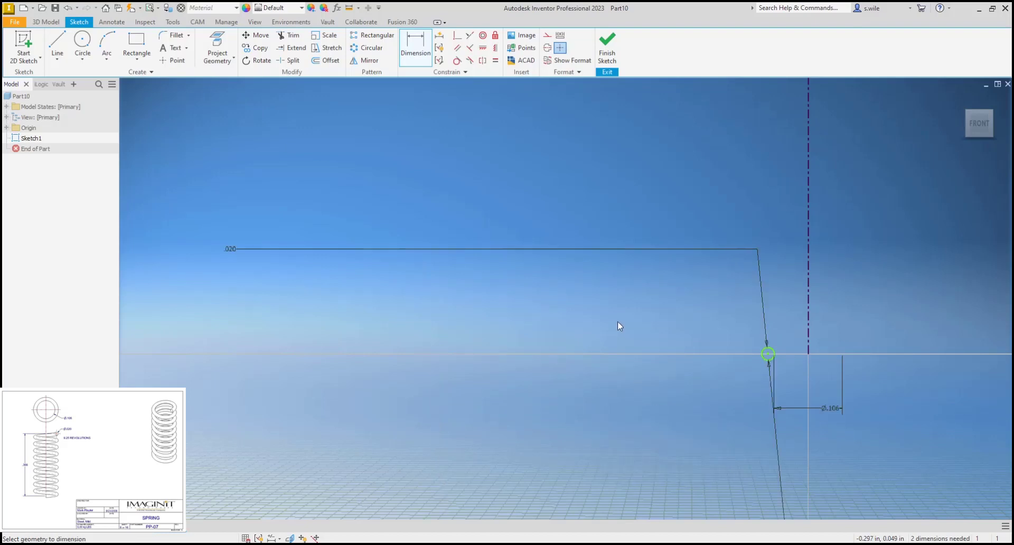
Constrain the circle's center horizontally to the origin and finish the sketch
{"action": "middle_click_drag", "start_coordinate": [617, 321], "coordinate": [403, 294]}
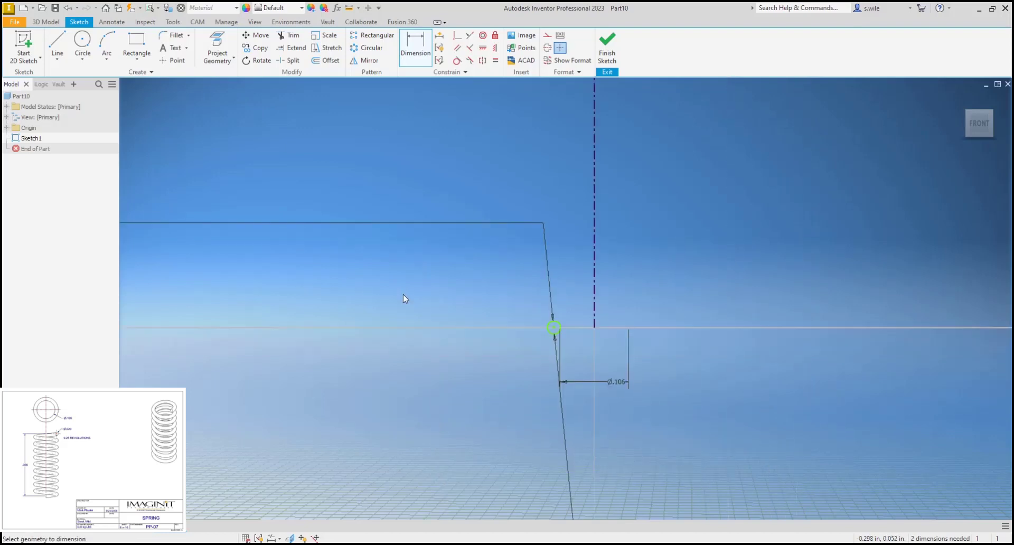
{"action": "left_click", "coordinate": [482, 48]}
{"action": "left_click", "coordinate": [554, 328]}
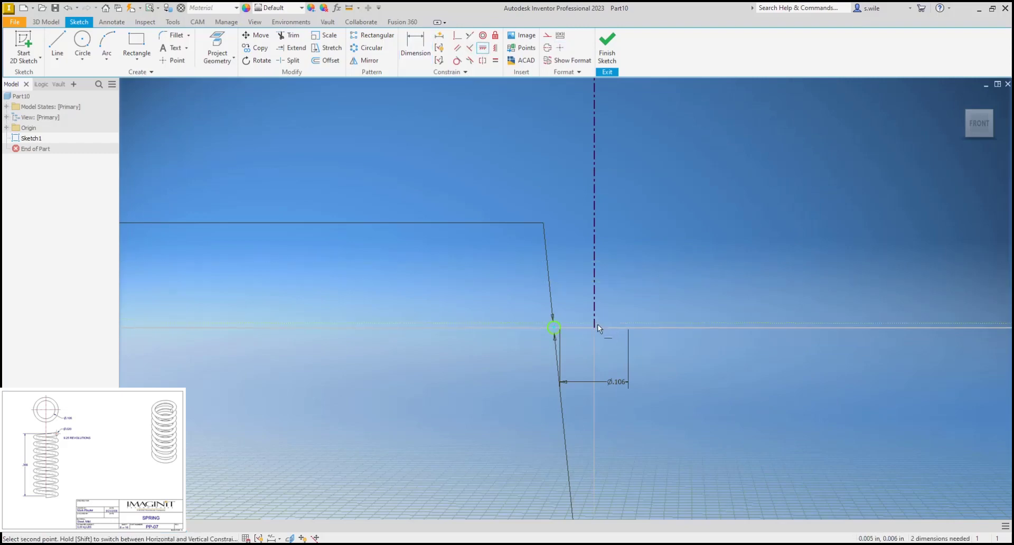
{"action": "left_click", "coordinate": [594, 328]}
{"action": "key", "text": "Escape"}
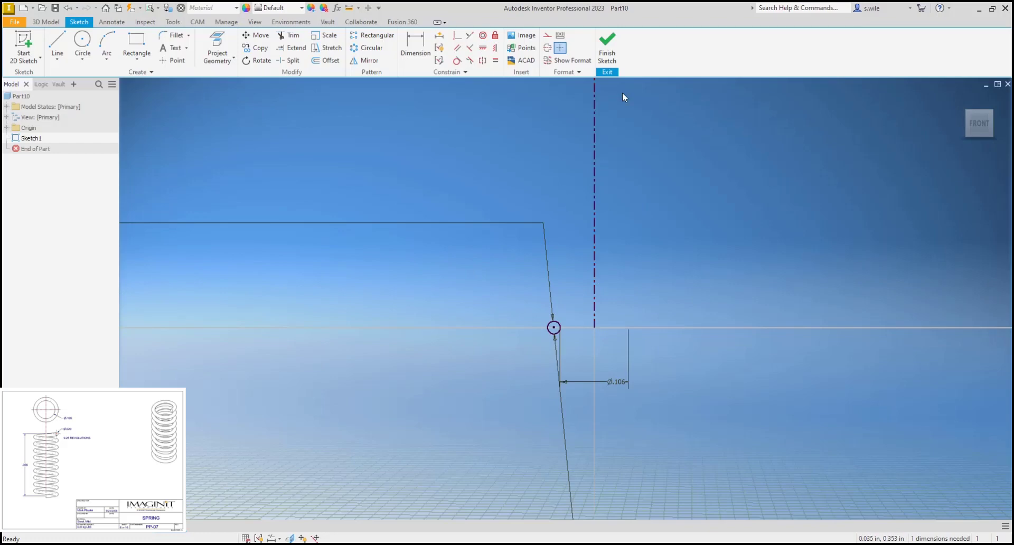
{"action": "left_click", "coordinate": [606, 55]}
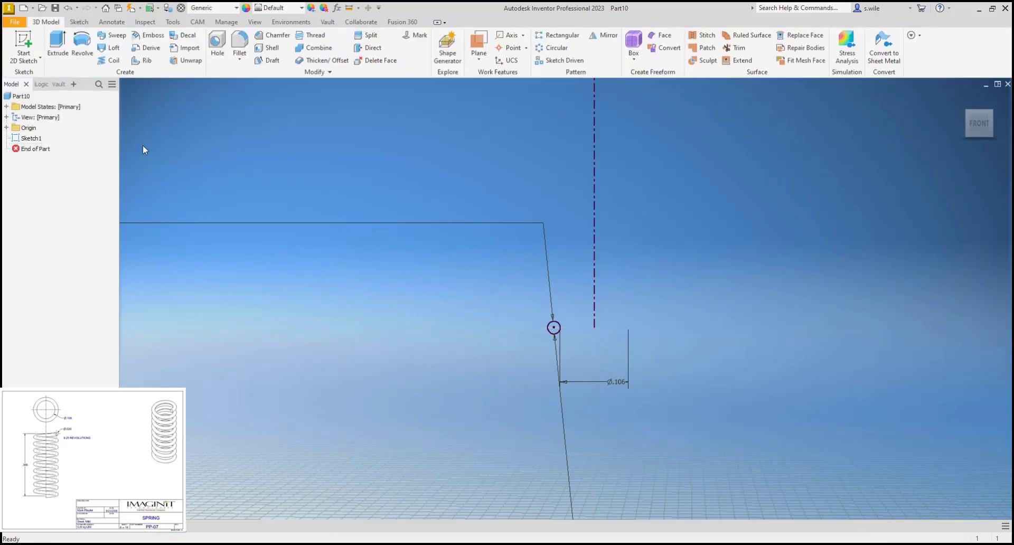
Coil the circle around the centerline by Revolution and Height, with 9.25 revolutions and a height of .366 in
{"action": "left_click", "coordinate": [112, 61]}
{"action": "left_click", "coordinate": [196, 202]}
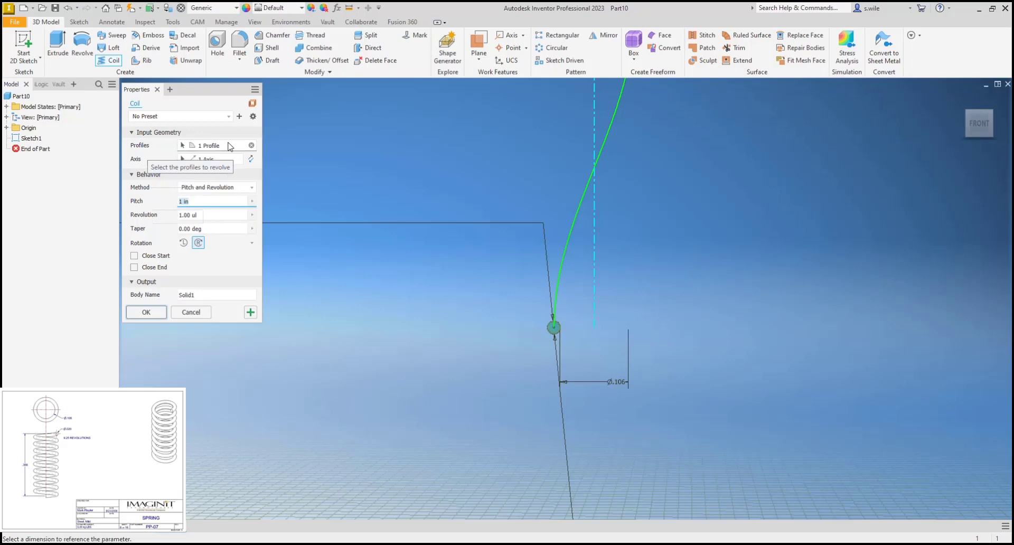
{"action": "left_click", "coordinate": [210, 187]}
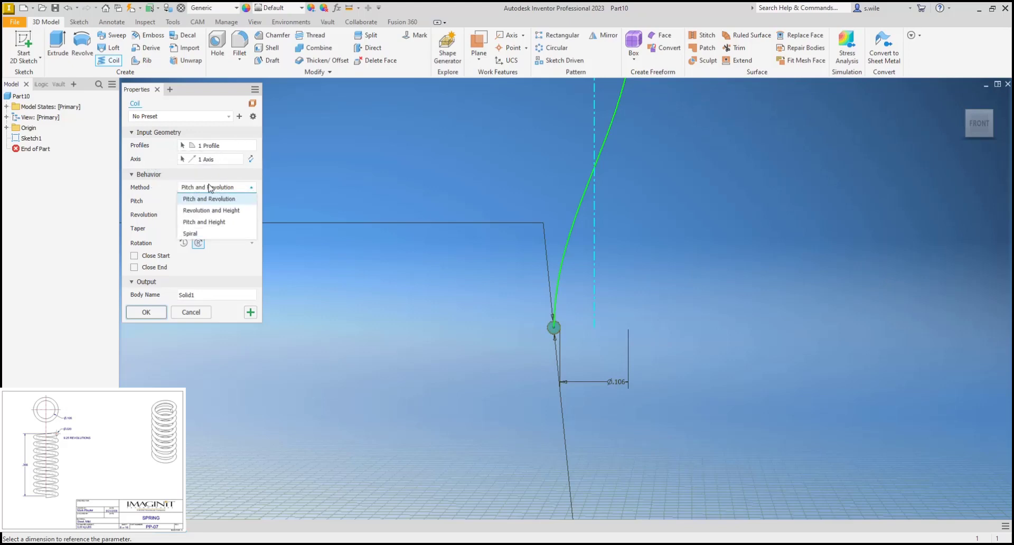
{"action": "left_click", "coordinate": [231, 210]}
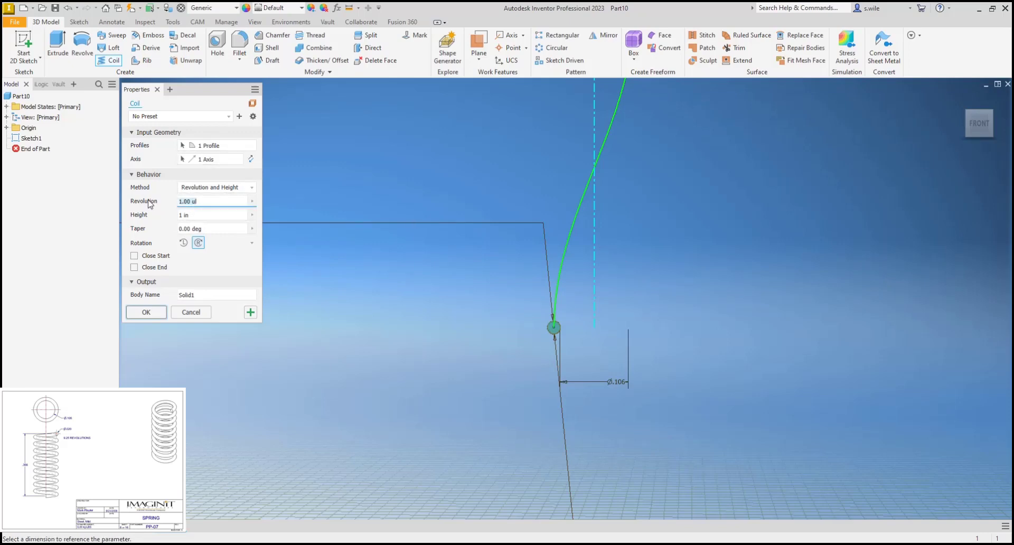
{"action": "type", "text": "9.25"}
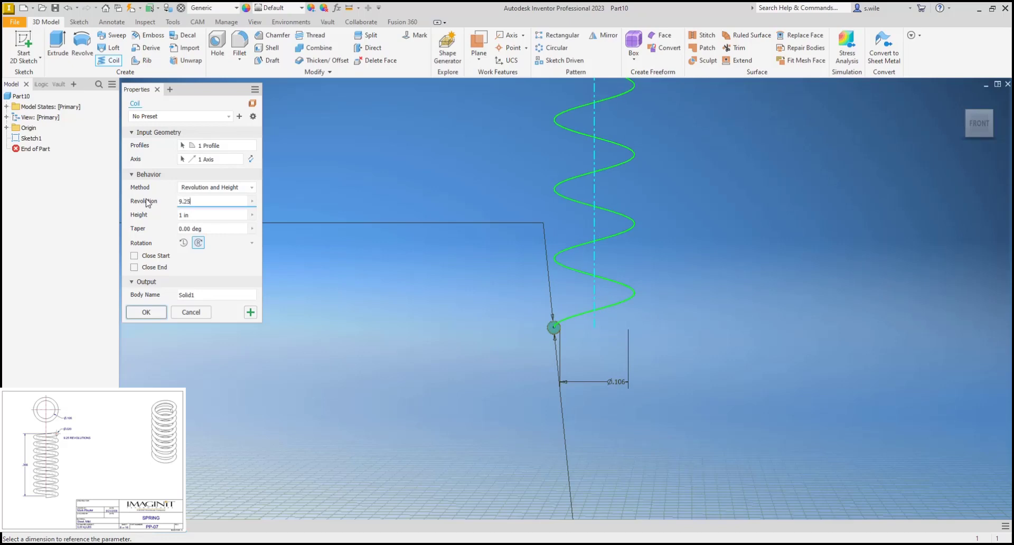
{"action": "key", "text": "Tab"}
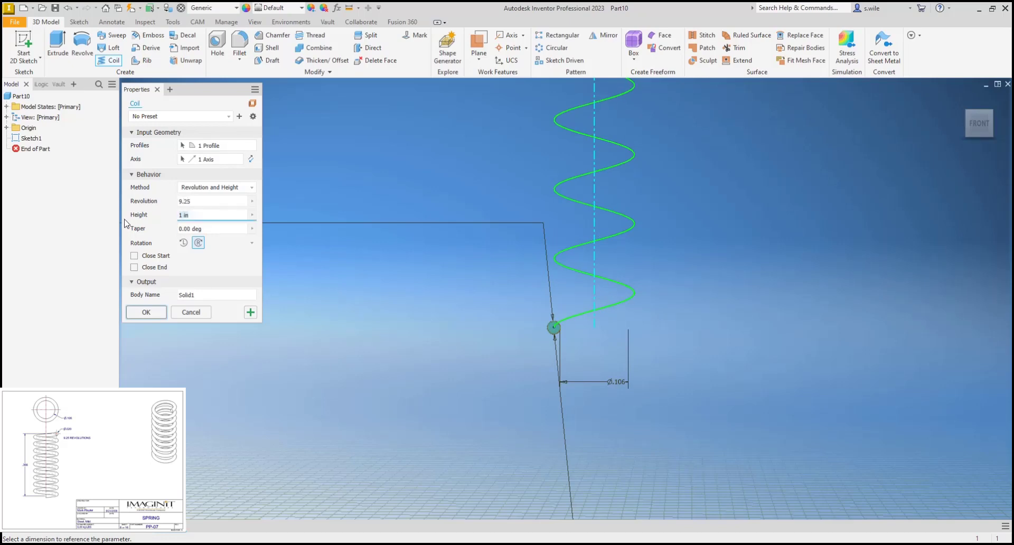
{"action": "type", "text": ".366"}
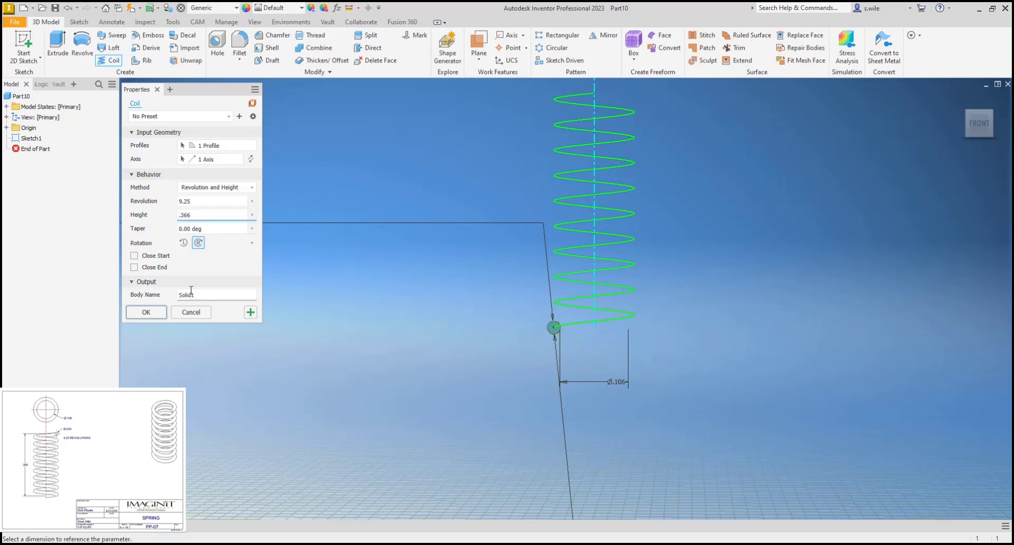
{"action": "left_click", "coordinate": [147, 313]}
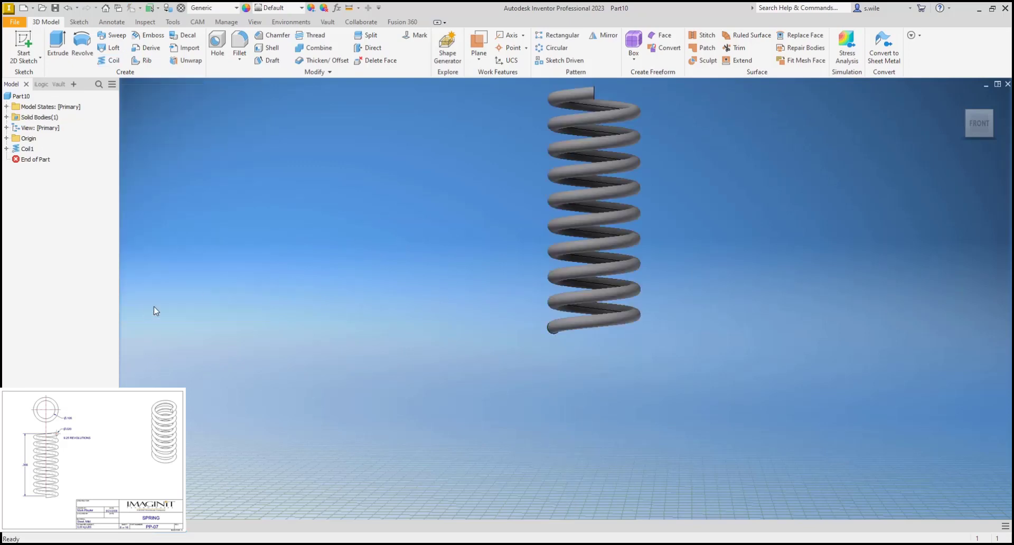
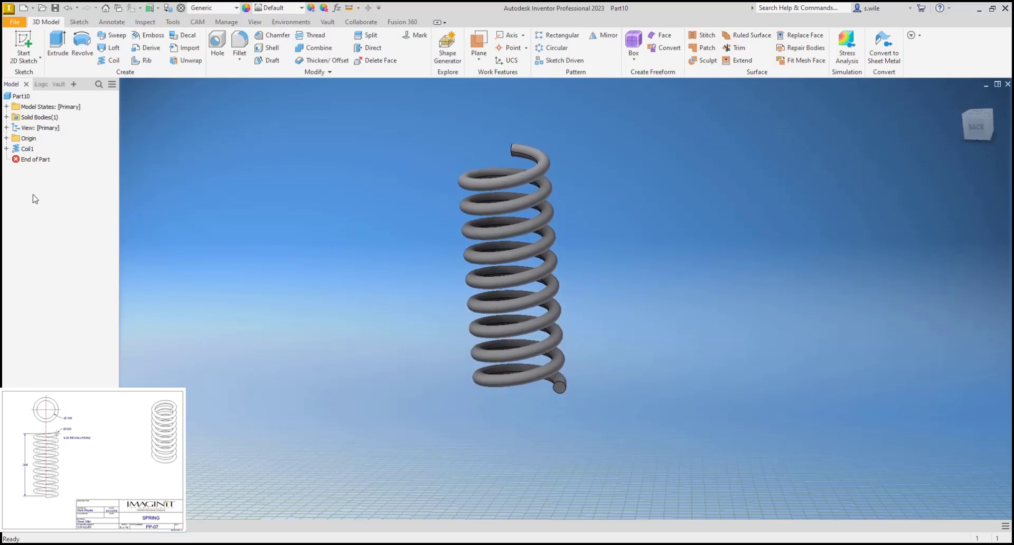
Edit the coil feature and reverse its rotation direction
{"action": "right_click", "coordinate": [26, 148]}
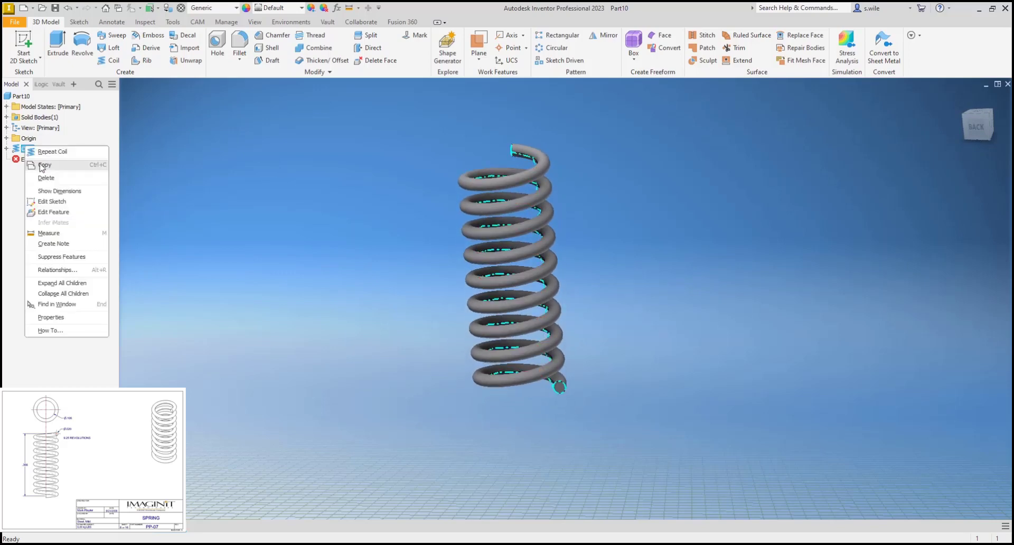
{"action": "left_click", "coordinate": [54, 211]}
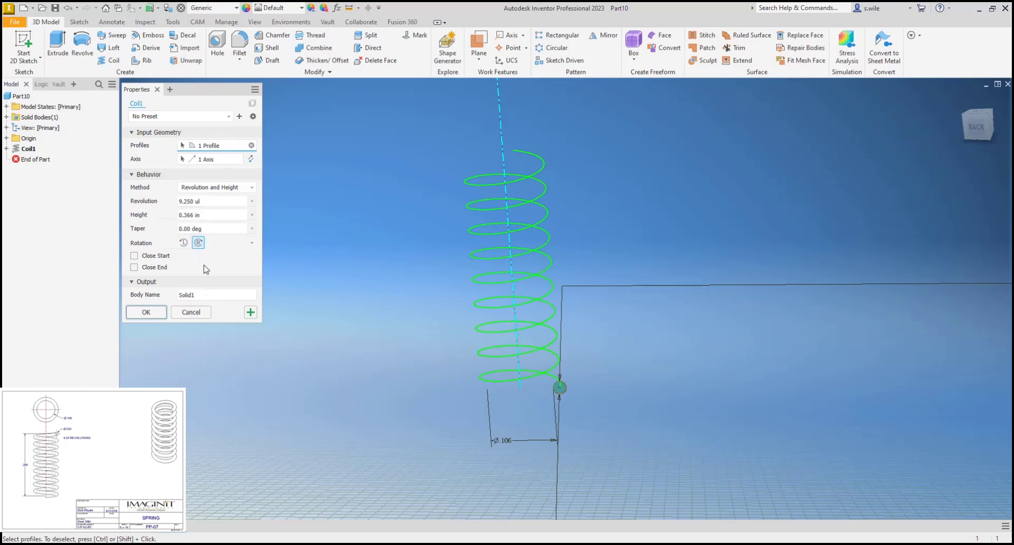
{"action": "left_click", "coordinate": [183, 242]}
{"action": "left_click", "coordinate": [142, 314]}
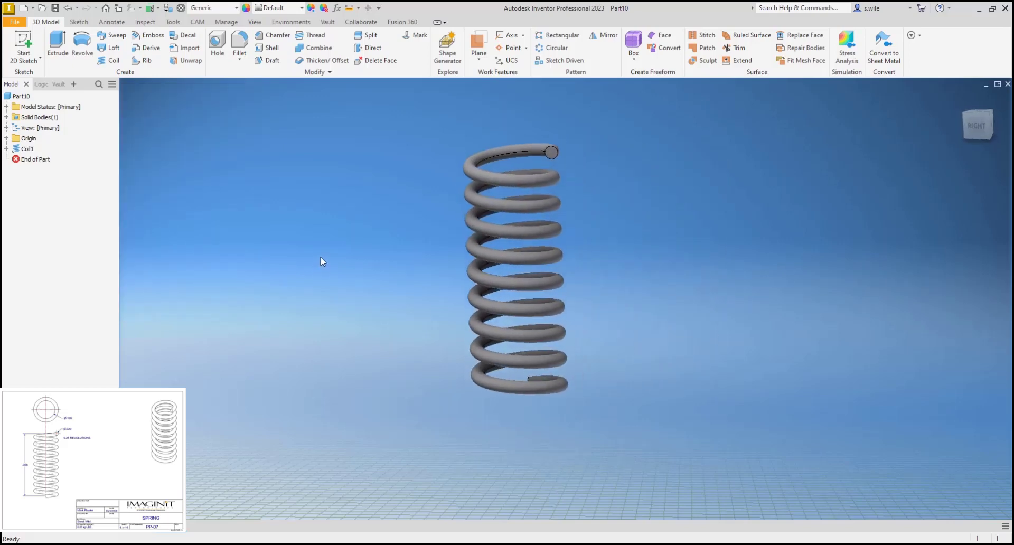
Assign the Steel, Mild material to the spring part
{"action": "left_click", "coordinate": [962, 102]}
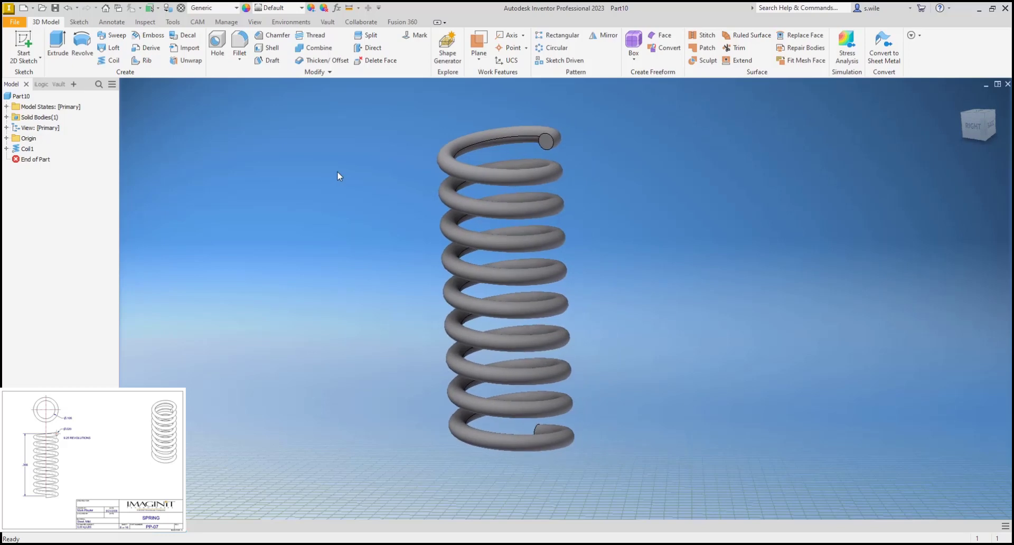
{"action": "left_click", "coordinate": [205, 11]}
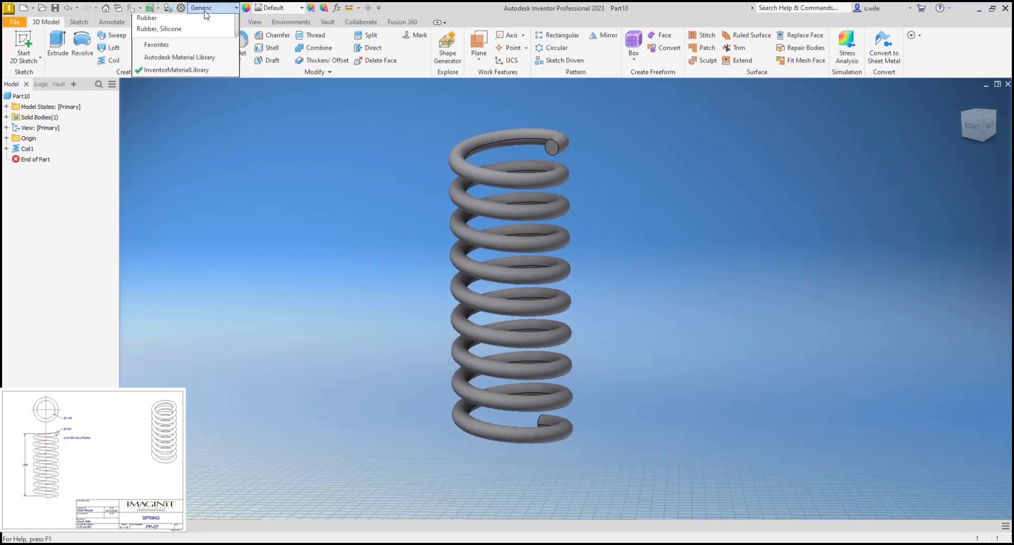
{"action": "scroll", "coordinate": [188, 285], "scroll_direction": "down", "scroll_amount": 5}
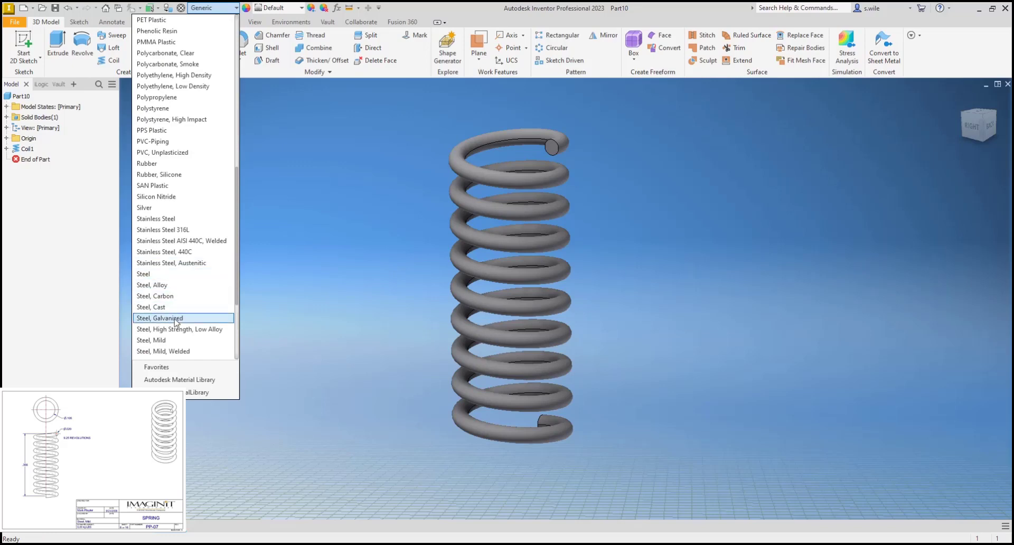
{"action": "left_click", "coordinate": [186, 340]}
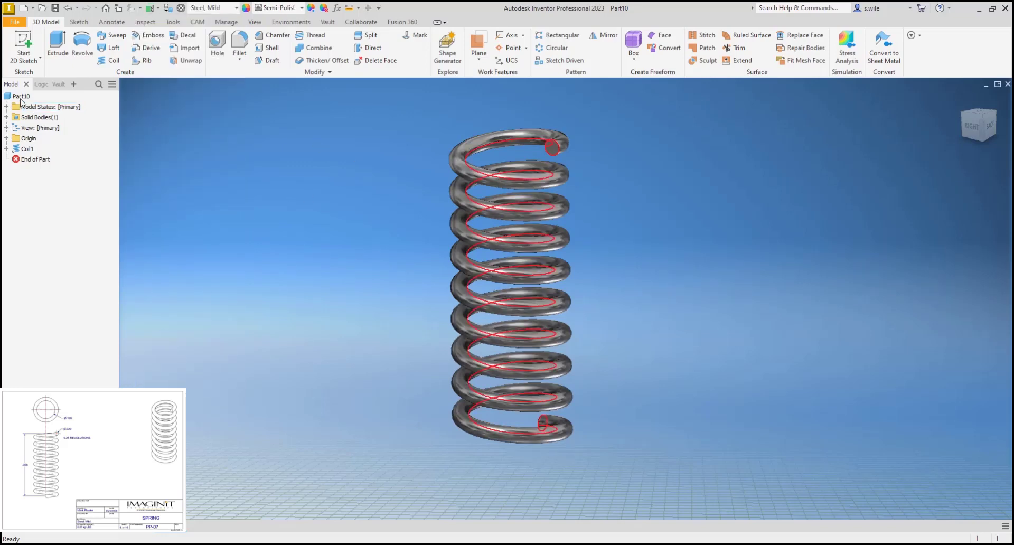
Set the Description in the part's iProperties to SPRING
{"action": "right_click", "coordinate": [21, 96]}
{"action": "left_click", "coordinate": [46, 282]}
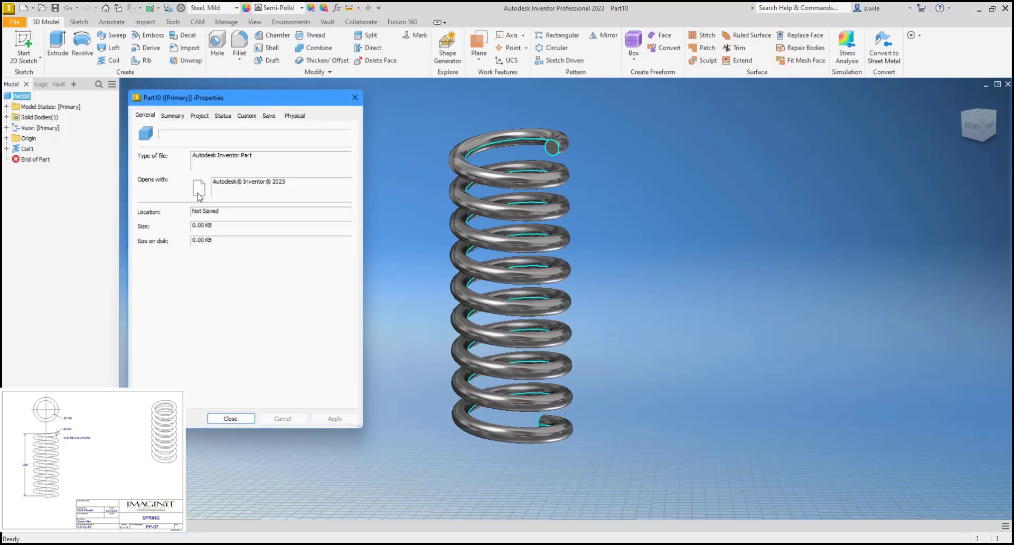
{"action": "left_click", "coordinate": [199, 116]}
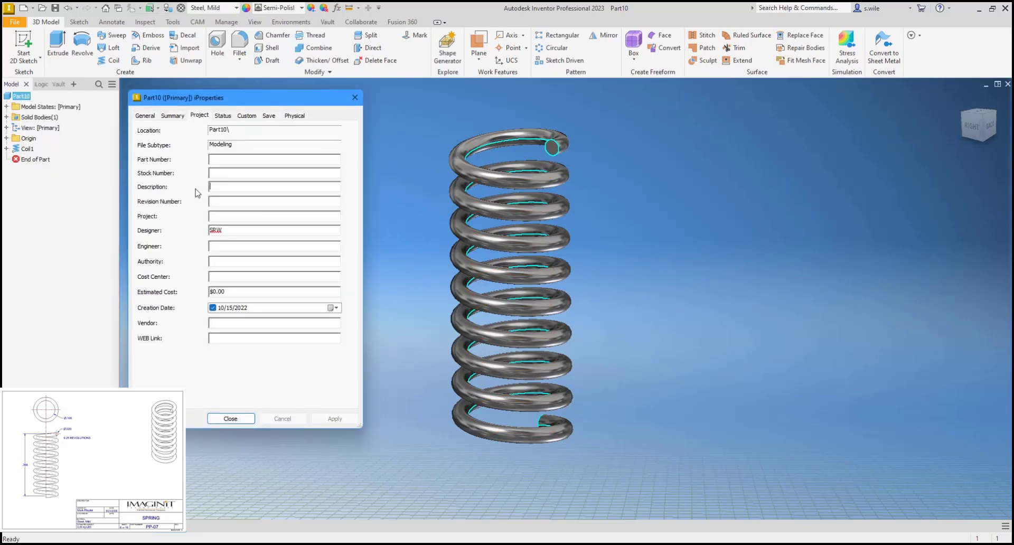
{"action": "type", "text": "SPRING"}
{"action": "left_click", "coordinate": [231, 418]}
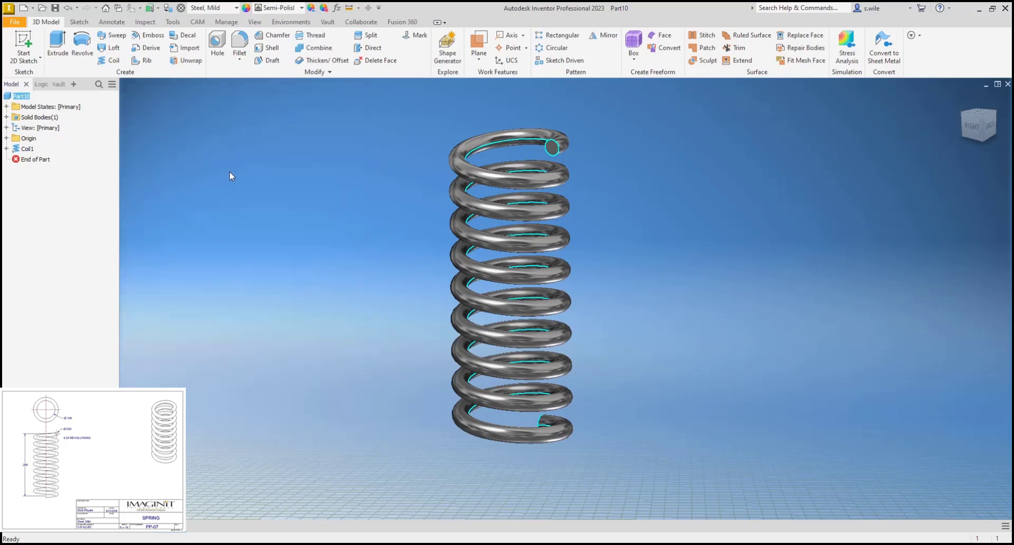
Save the spring part as PP-07 in the Mechanical Pencil folder
{"action": "key", "text": "ctrl+s"}
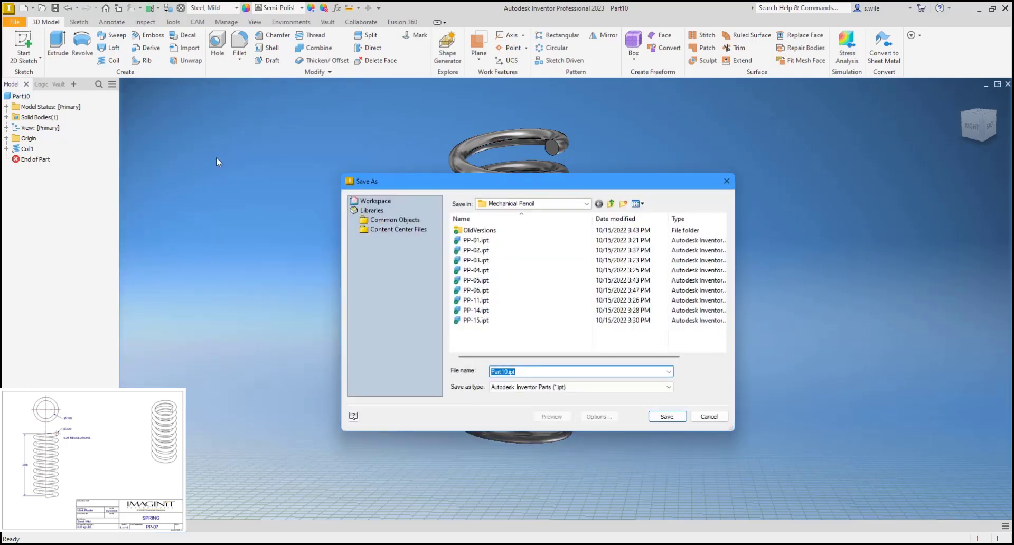
{"action": "type", "text": "PP-07"}
{"action": "key", "text": "Return"}
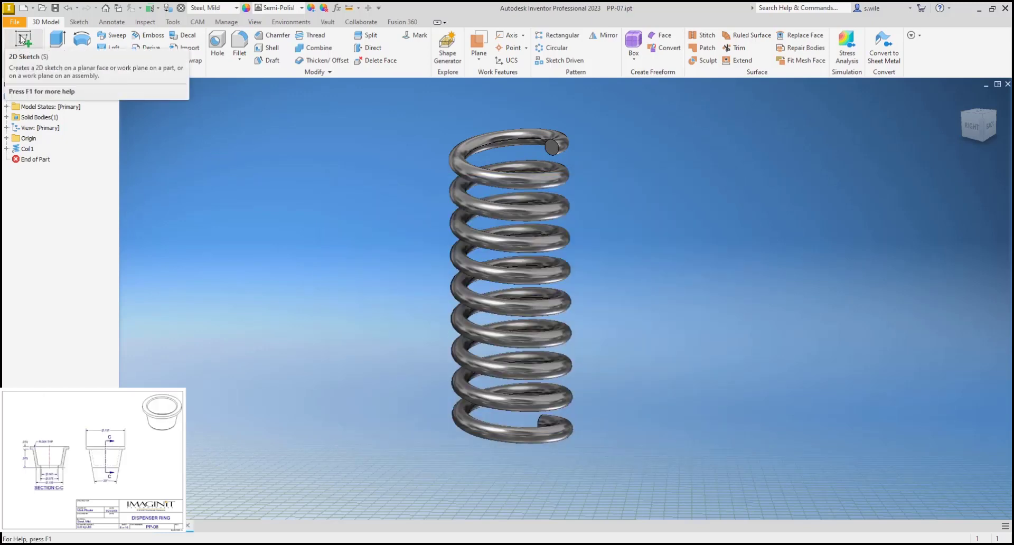
Create a new part for the dispenser ring and start a 2D sketch on the front origin plane, viewed straight on
{"action": "left_click", "coordinate": [33, 10]}
{"action": "left_click", "coordinate": [21, 71]}
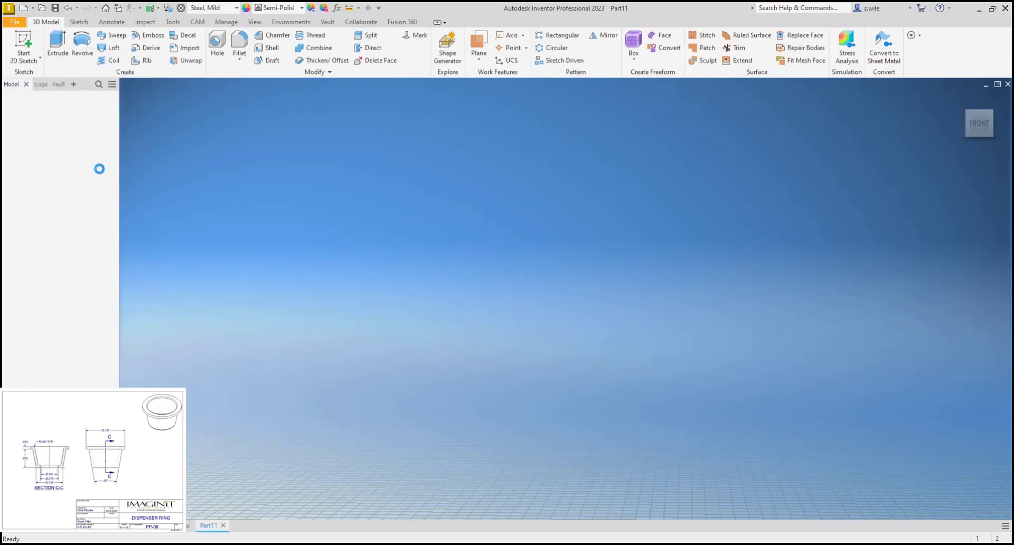
{"action": "left_click", "coordinate": [22, 55]}
{"action": "left_click", "coordinate": [516, 170]}
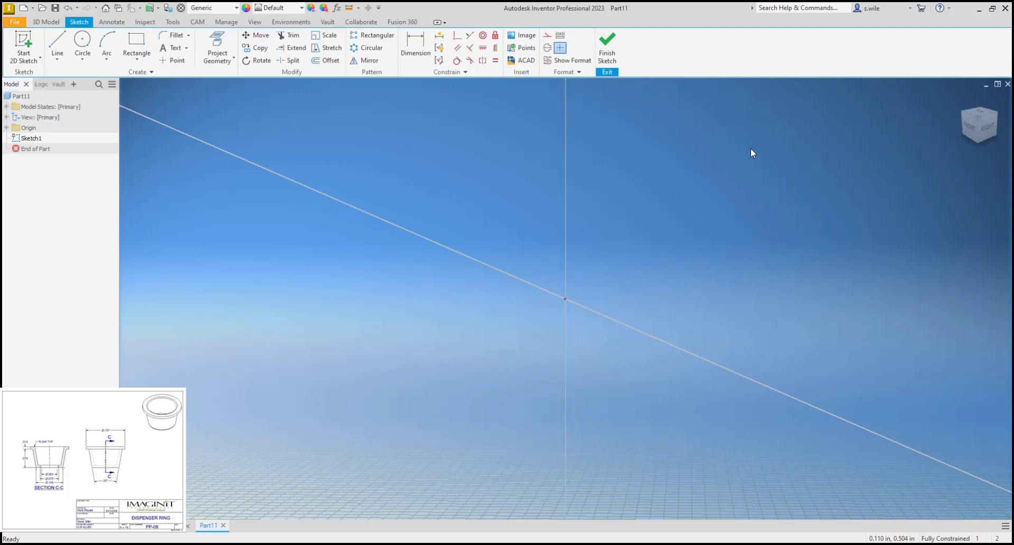
{"action": "left_click", "coordinate": [971, 125]}
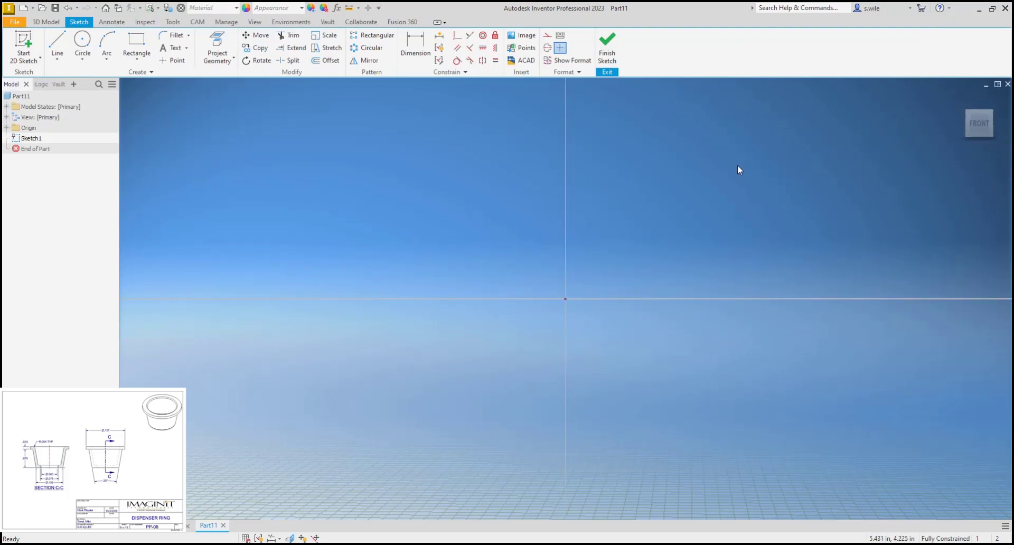
Sketch a .157 in diameter circle centered on the origin and finish the sketch
{"action": "left_click", "coordinate": [93, 42]}
{"action": "left_click", "coordinate": [565, 299]}
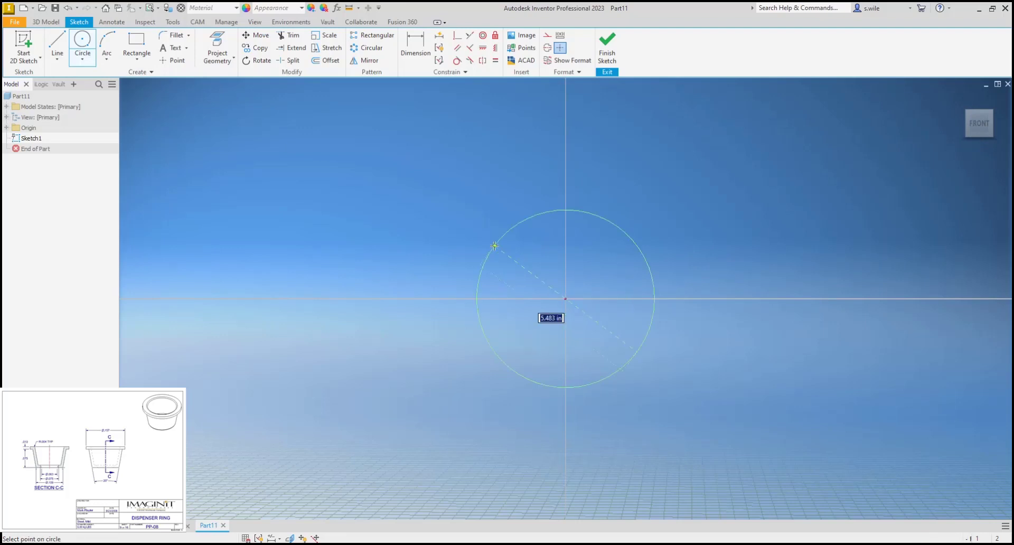
{"action": "type", "text": ".1"}
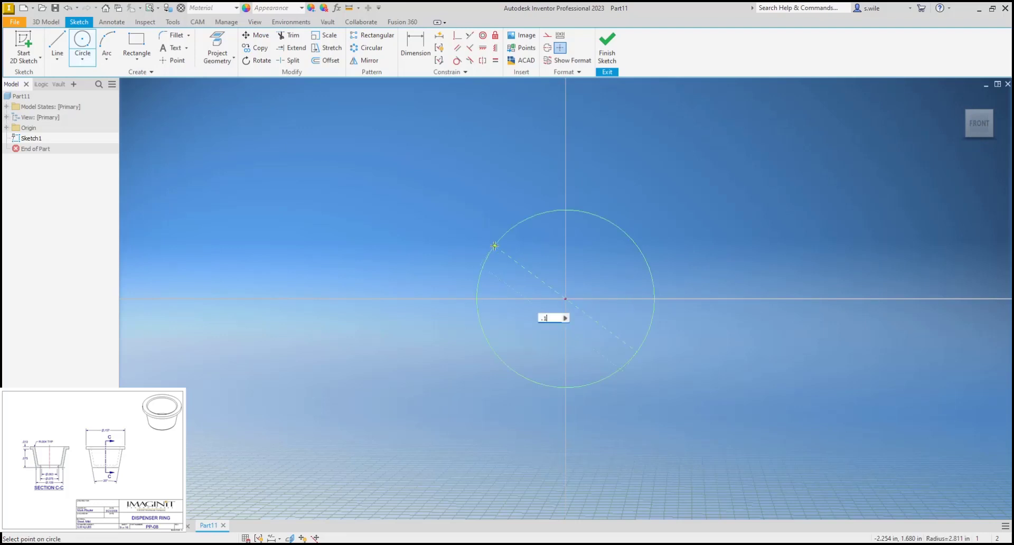
{"action": "type", "text": "57"}
{"action": "key", "text": "Return"}
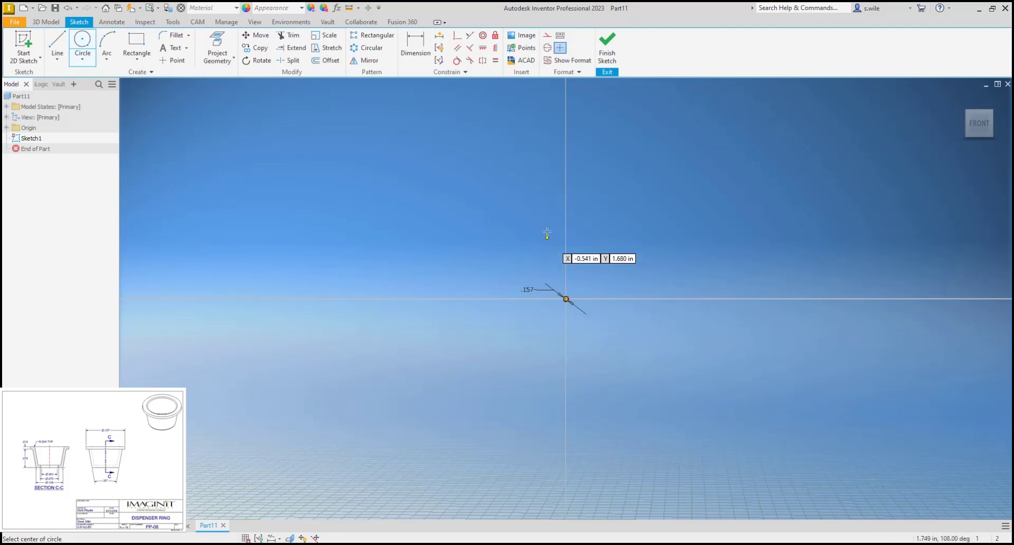
{"action": "left_click", "coordinate": [605, 56]}
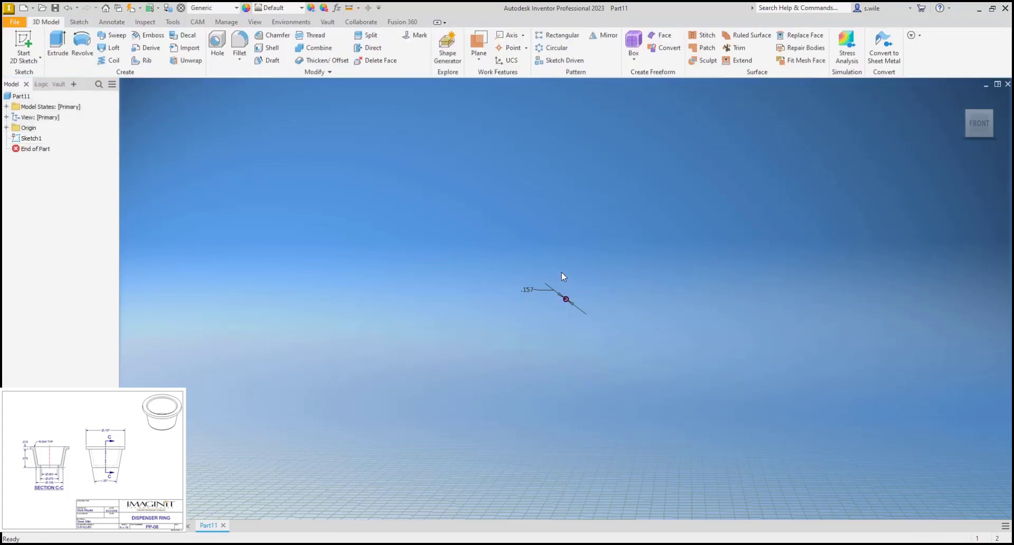
Extrude the circle 0.01 in to form the ring's thin flange disc
{"action": "key", "text": "e"}
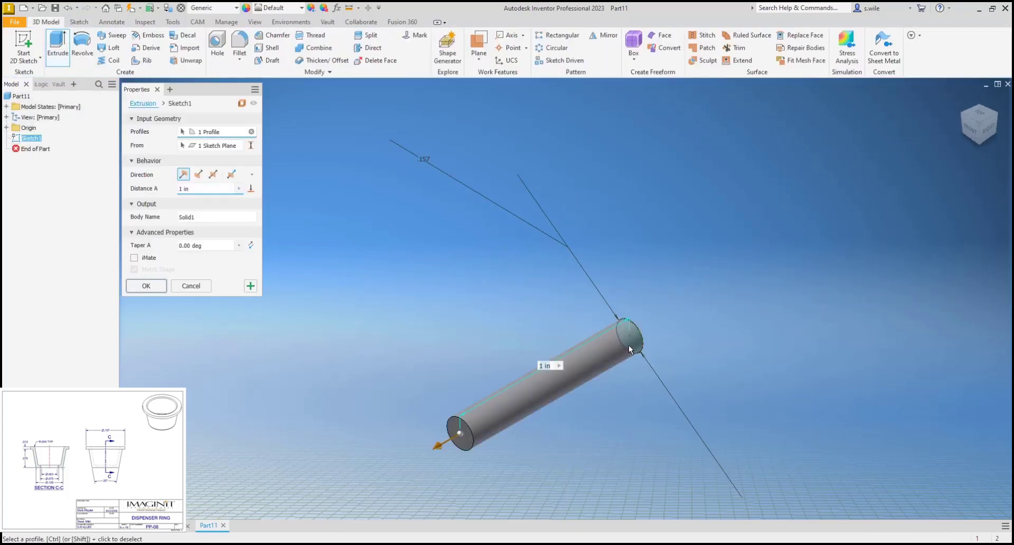
{"action": "type", "text": ".1"}
{"action": "key", "text": "Return"}
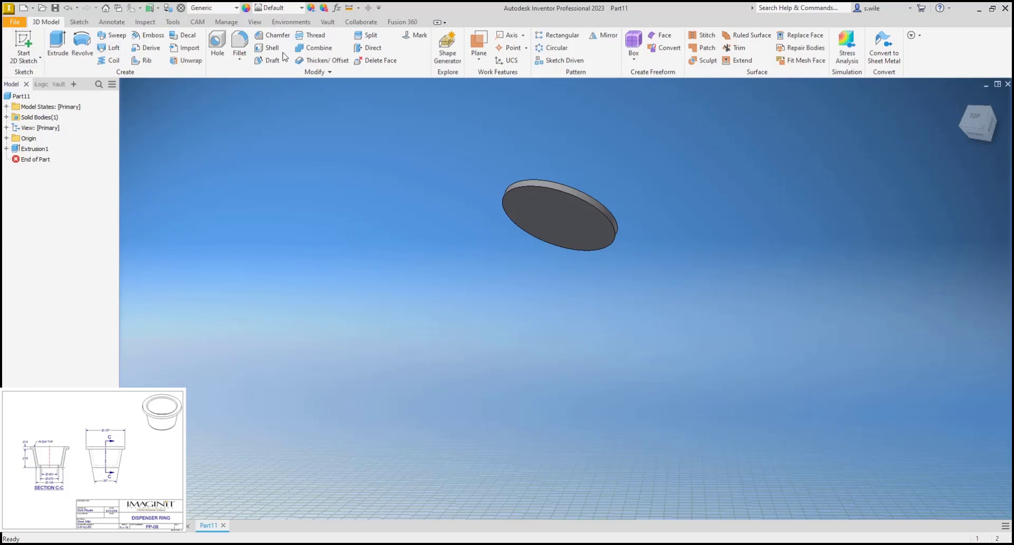
Create a work plane offset .075 in outward from the disc's flat face
{"action": "left_click", "coordinate": [479, 41]}
{"action": "left_click_drag", "start_coordinate": [533, 202], "coordinate": [500, 268]}
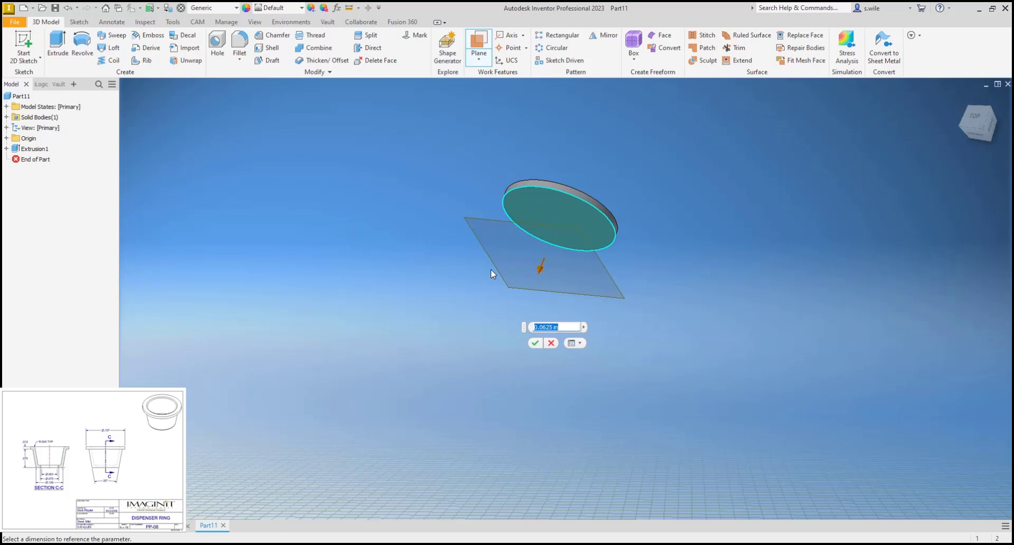
{"action": "type", "text": ".075"}
{"action": "key", "text": "Return"}
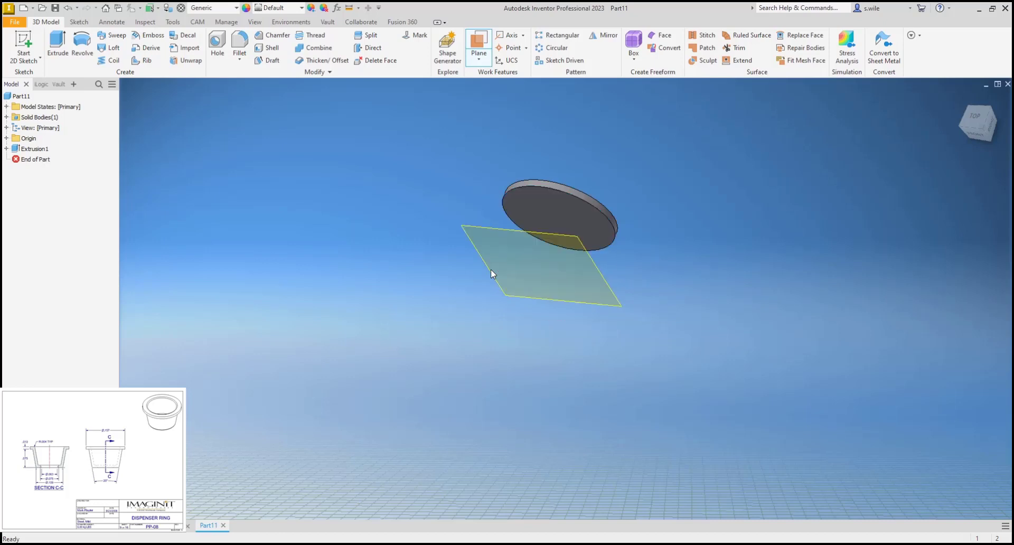
Sketch a .109 in diameter circle centered on the origin on the offset work plane and finish the sketch
{"action": "left_click", "coordinate": [480, 234]}
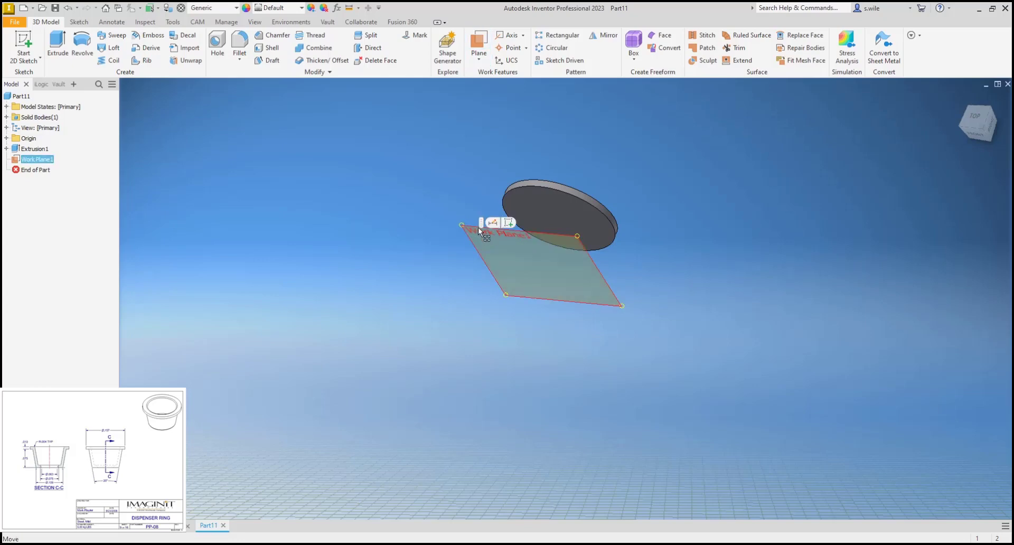
{"action": "left_click", "coordinate": [23, 45]}
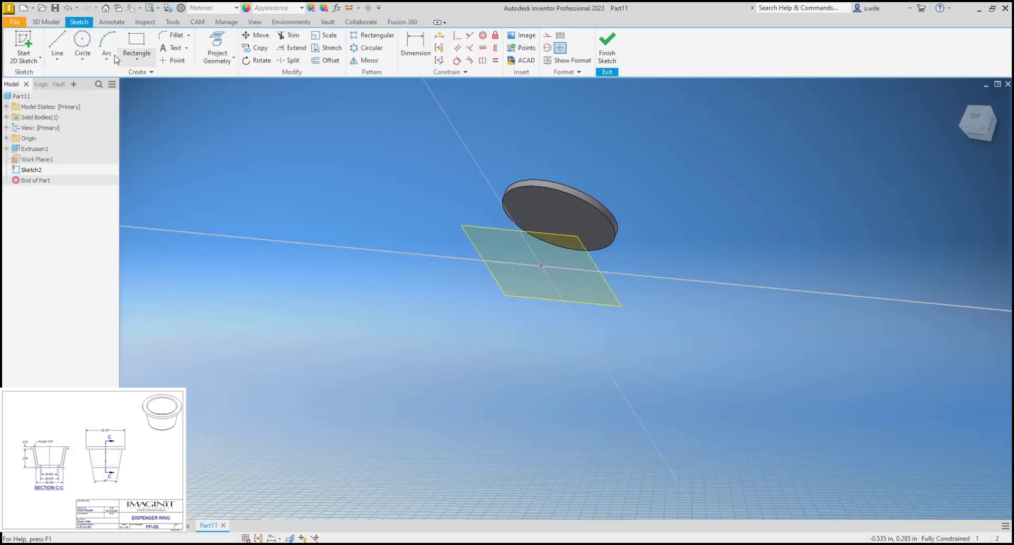
{"action": "left_click", "coordinate": [83, 42]}
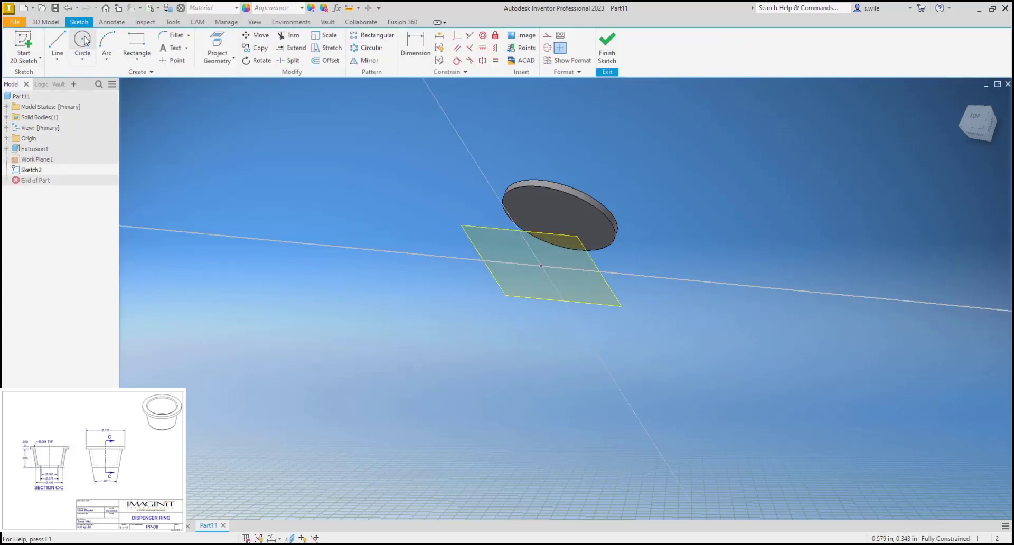
{"action": "left_click", "coordinate": [541, 266]}
{"action": "type", "text": "."}
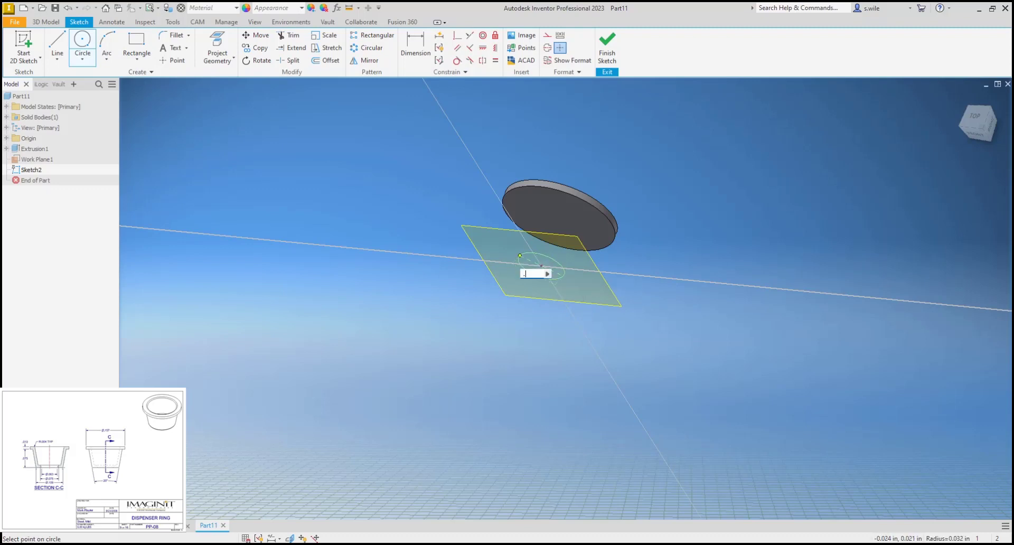
{"action": "type", "text": "109"}
{"action": "key", "text": "Return"}
{"action": "key", "text": "Page_Up"}
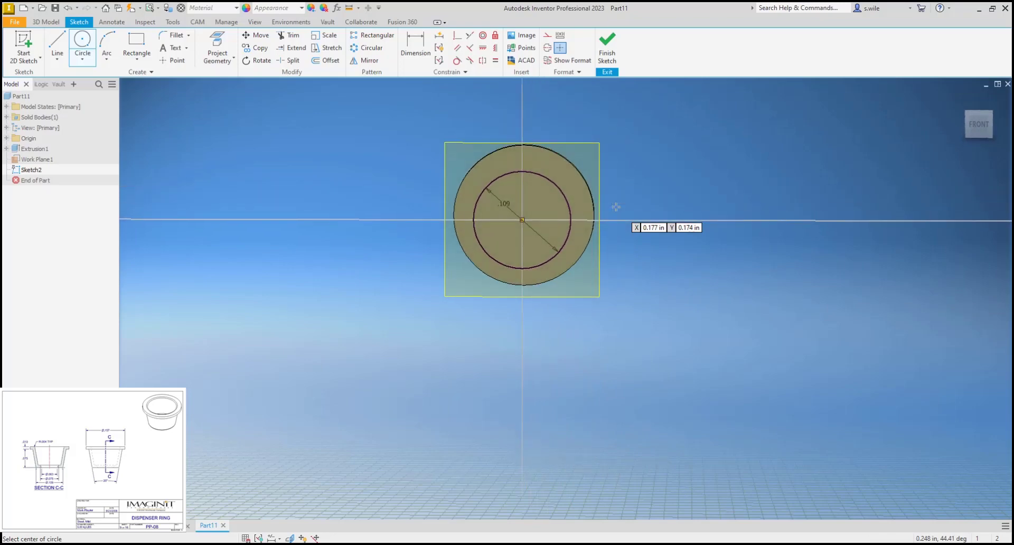
{"action": "left_click", "coordinate": [607, 50]}
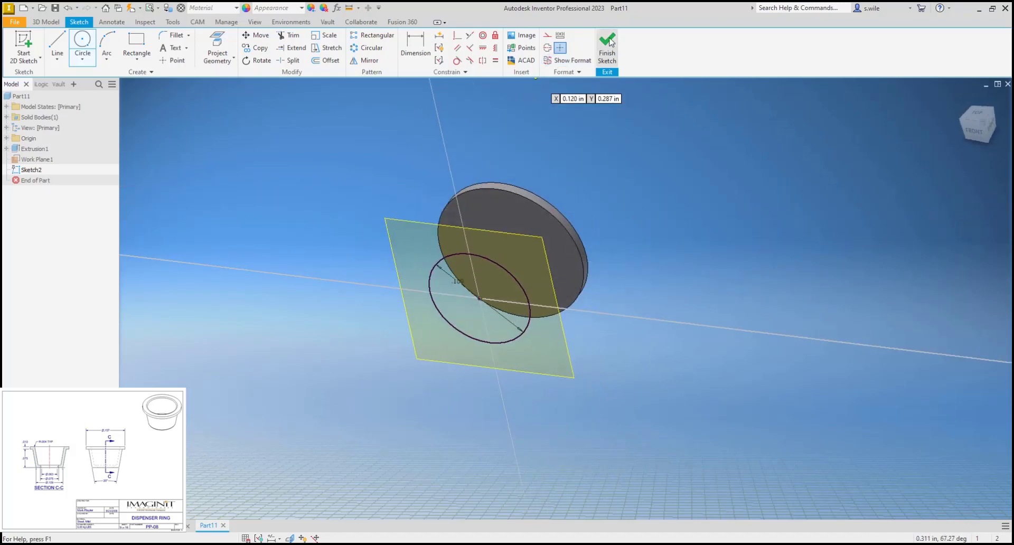
Hide the offset work plane
{"action": "left_click", "coordinate": [36, 162]}
{"action": "key", "text": "alt+v"}
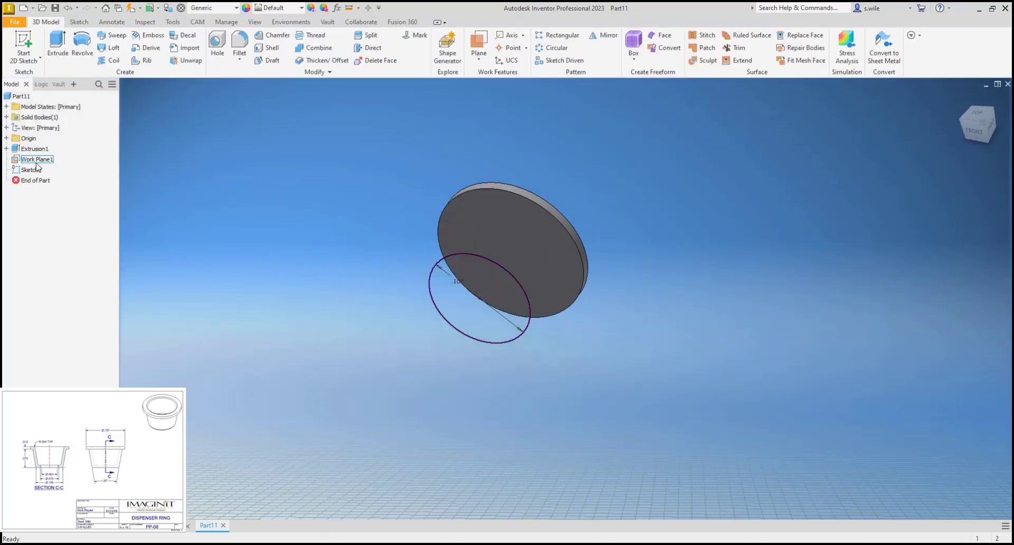
{"action": "right_click", "coordinate": [36, 160]}
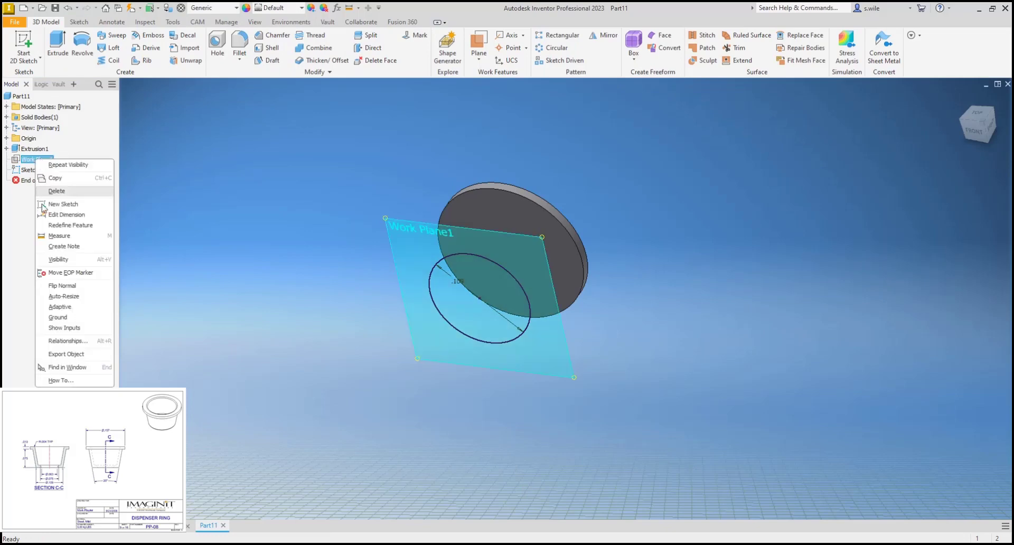
{"action": "left_click", "coordinate": [236, 215]}
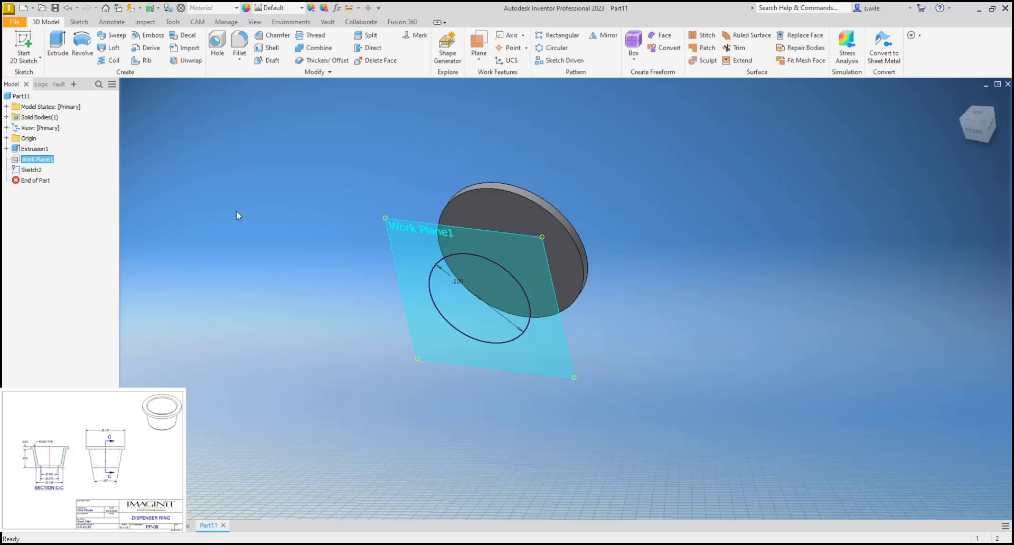
Extrude the .109 in circle up to the flange disc's face, joined to the body with a 10 degree taper
{"action": "key", "text": "e"}
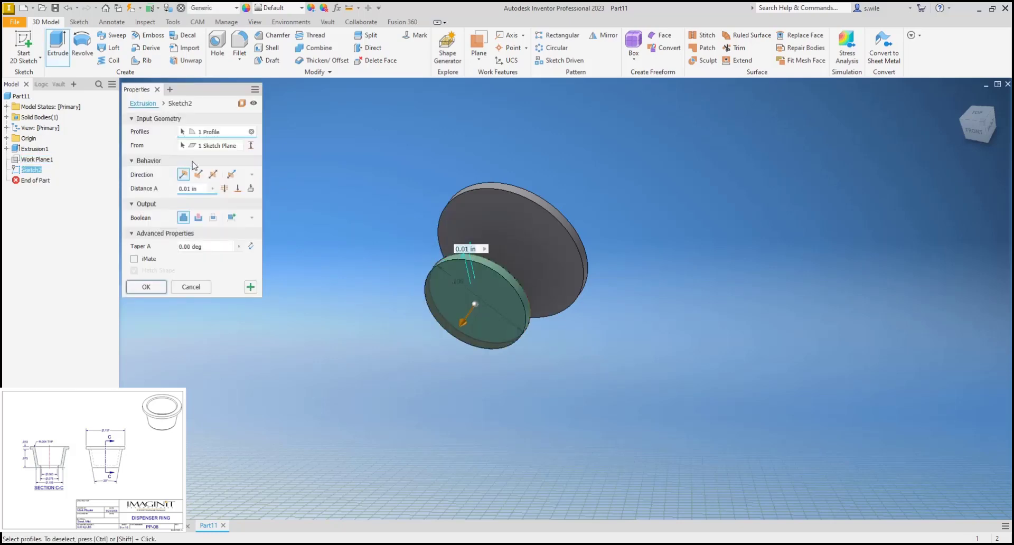
{"action": "left_click", "coordinate": [238, 188]}
{"action": "left_click", "coordinate": [462, 210]}
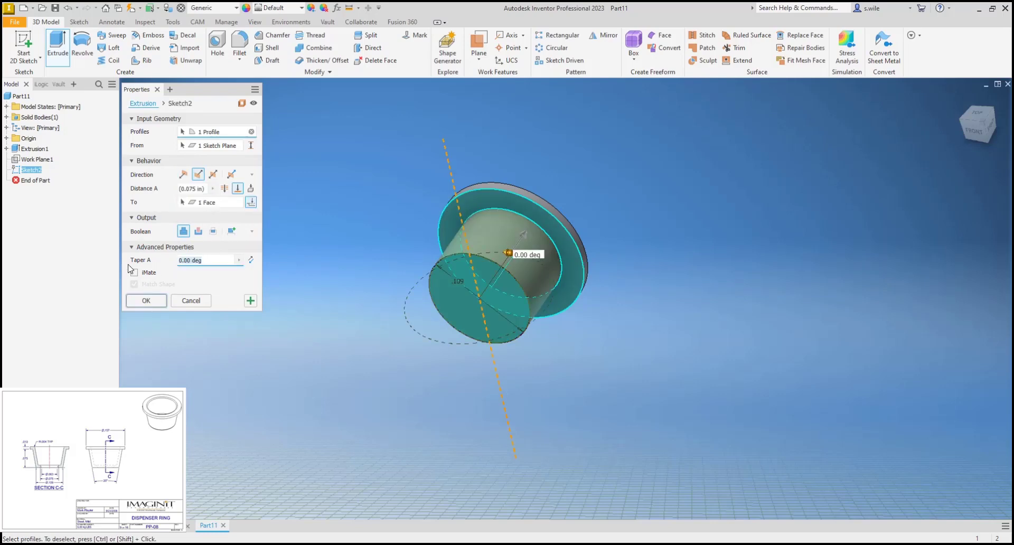
{"action": "type", "text": "10"}
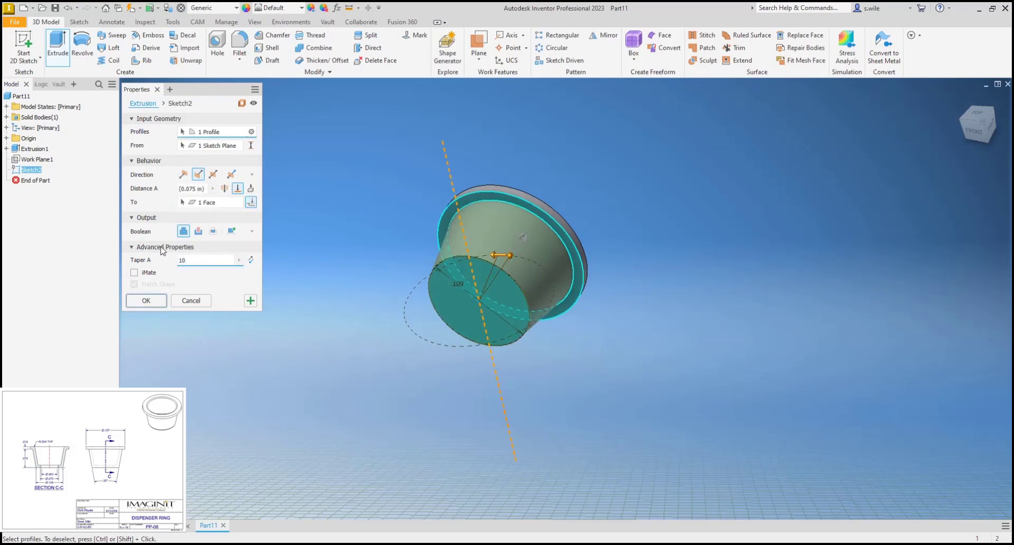
{"action": "middle_click_drag", "start_coordinate": [423, 338], "coordinate": [486, 356], "text": "shift"}
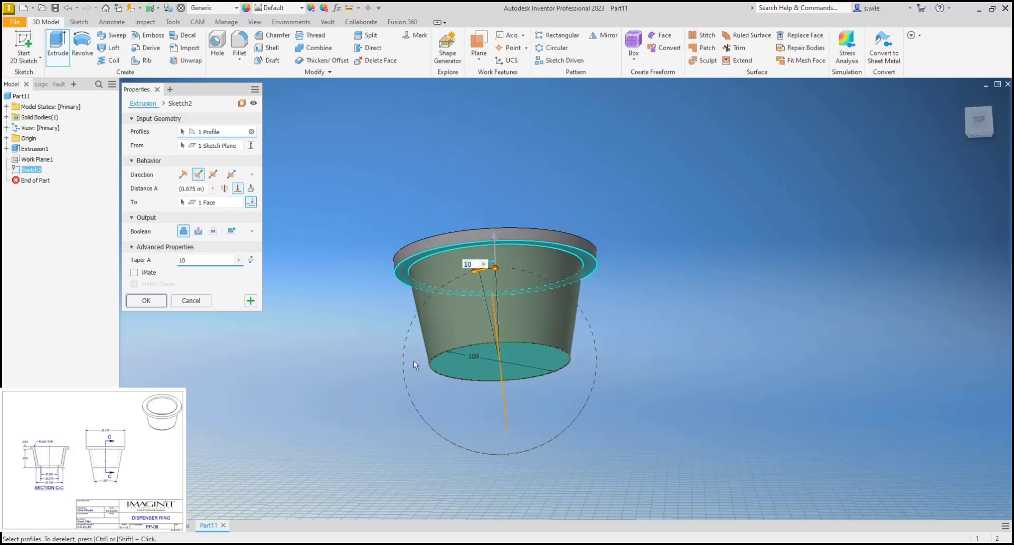
{"action": "scroll", "coordinate": [414, 360], "scroll_direction": "down", "scroll_amount": 2}
{"action": "middle_click_drag", "start_coordinate": [374, 334], "coordinate": [374, 320], "text": "shift"}
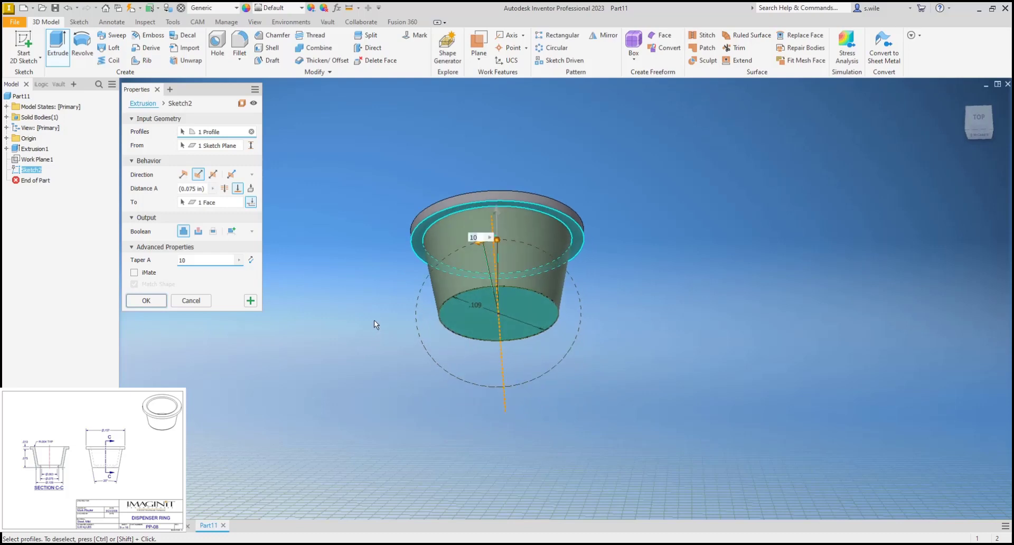
{"action": "left_click", "coordinate": [147, 302]}
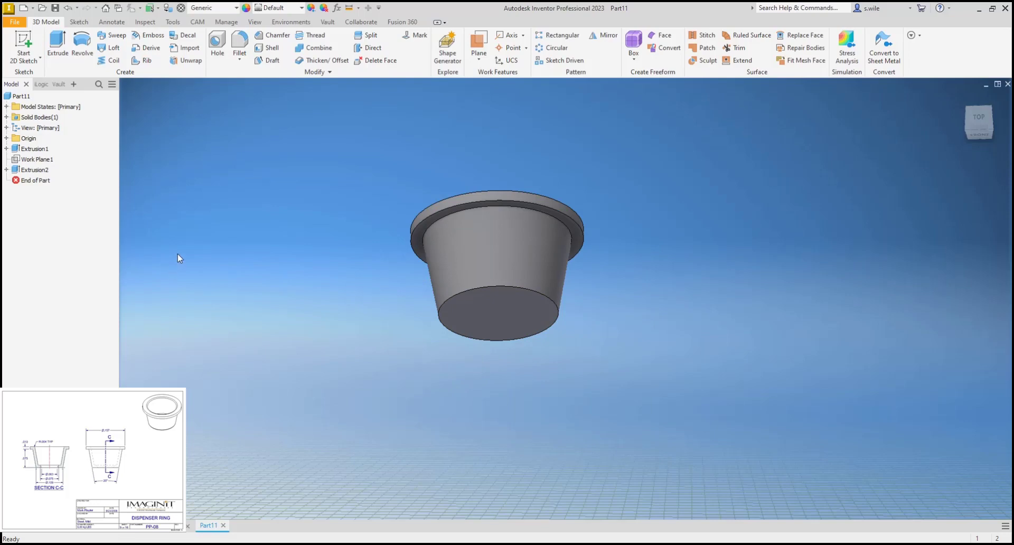
{"action": "left_click", "coordinate": [239, 42]}
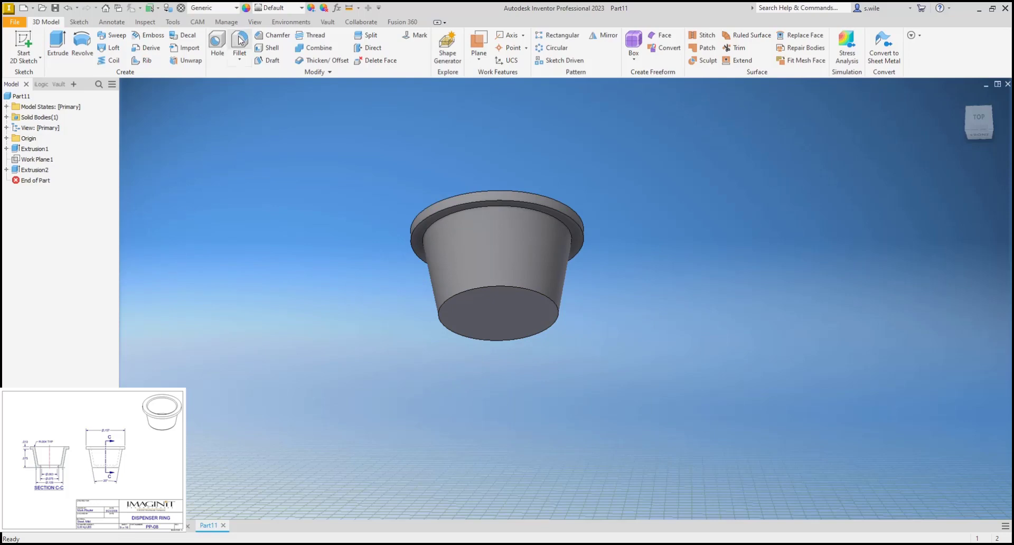
{"action": "left_click", "coordinate": [458, 211]}
{"action": "left_click", "coordinate": [448, 296]}
{"action": "middle_click_drag", "start_coordinate": [448, 297], "coordinate": [388, 295], "text": "shift"}
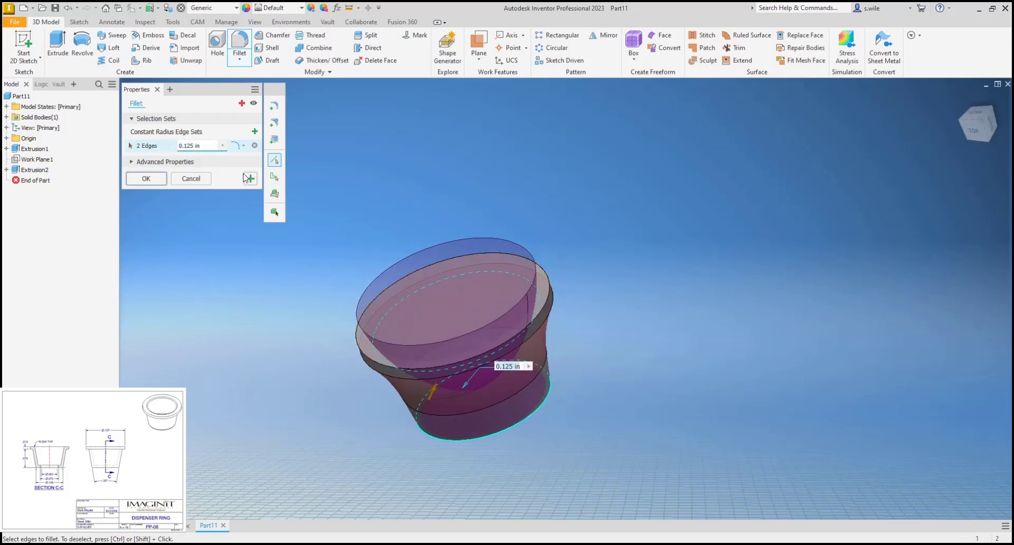
{"action": "left_click_drag", "start_coordinate": [203, 149], "coordinate": [146, 146]}
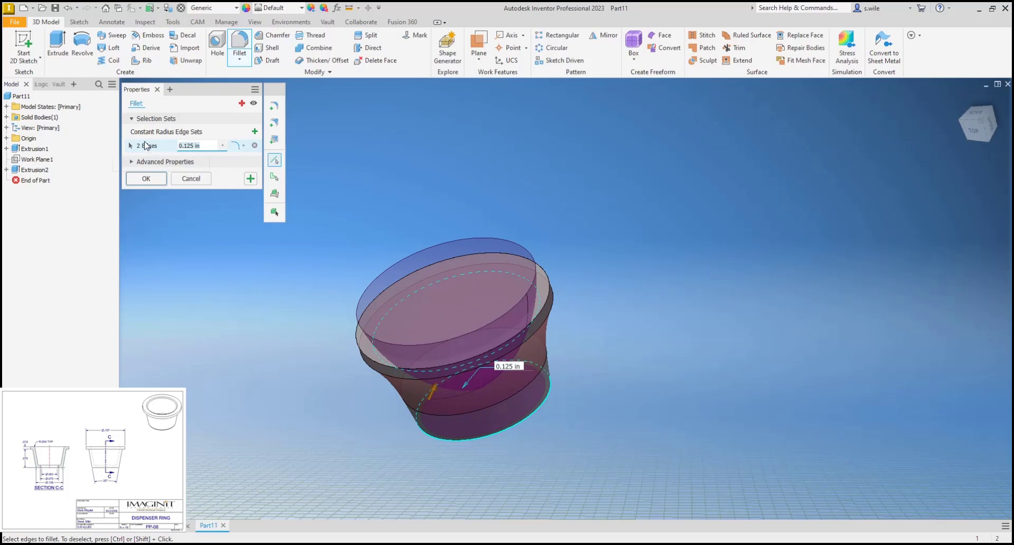
{"action": "type", "text": ".004"}
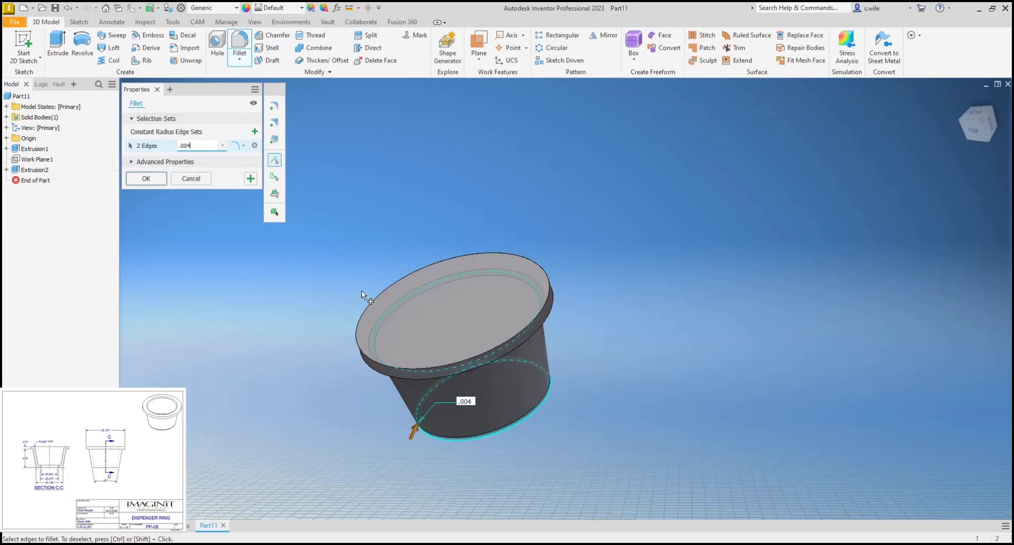
{"action": "key", "text": "Return"}
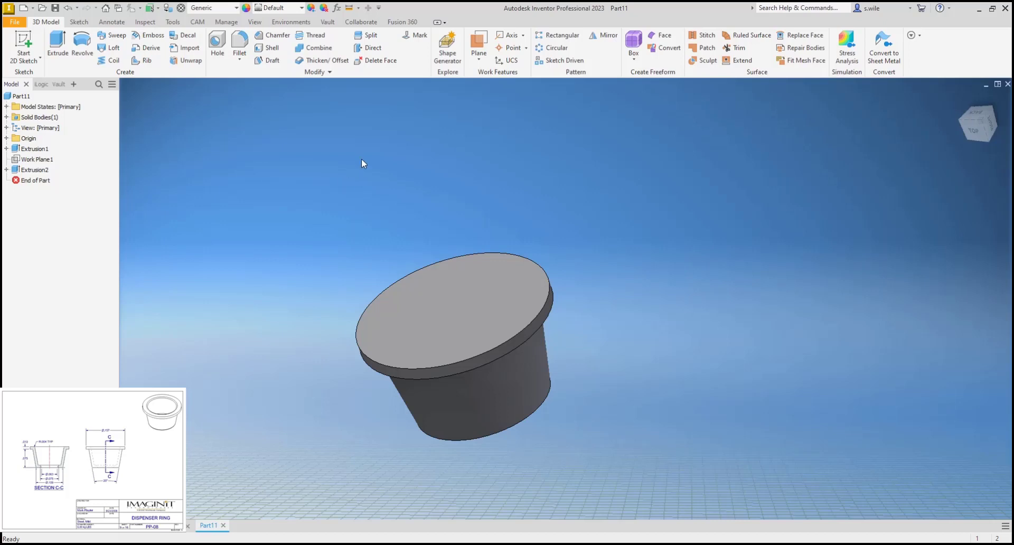
Shell the body to a .01 in wall thickness, removing the flange's flat face
{"action": "left_click", "coordinate": [265, 53]}
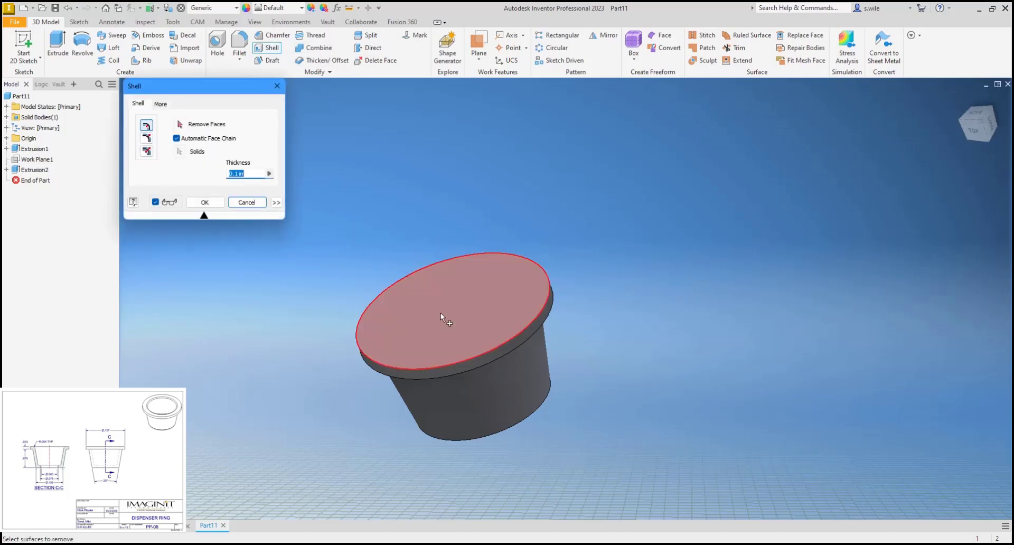
{"action": "left_click", "coordinate": [439, 314]}
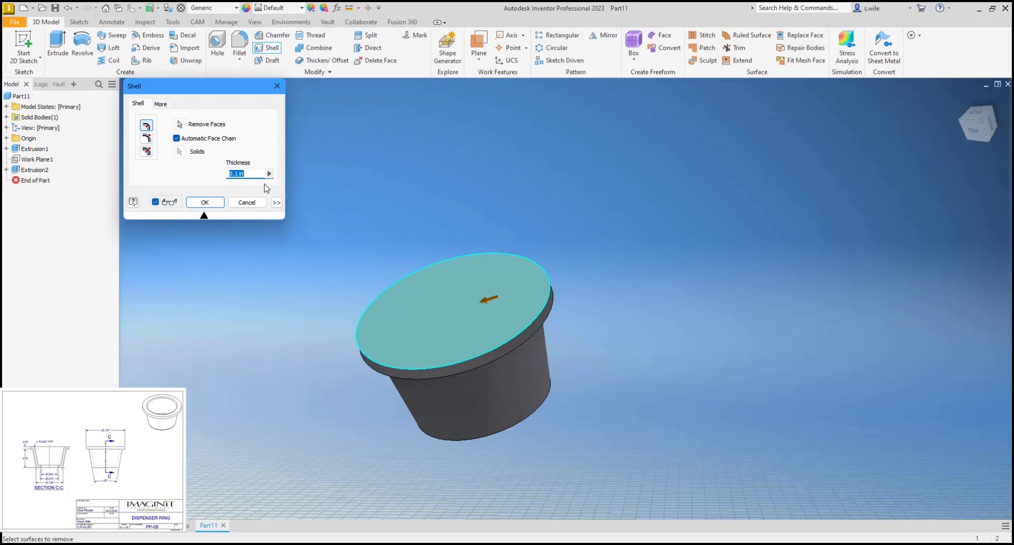
{"action": "type", "text": ".01"}
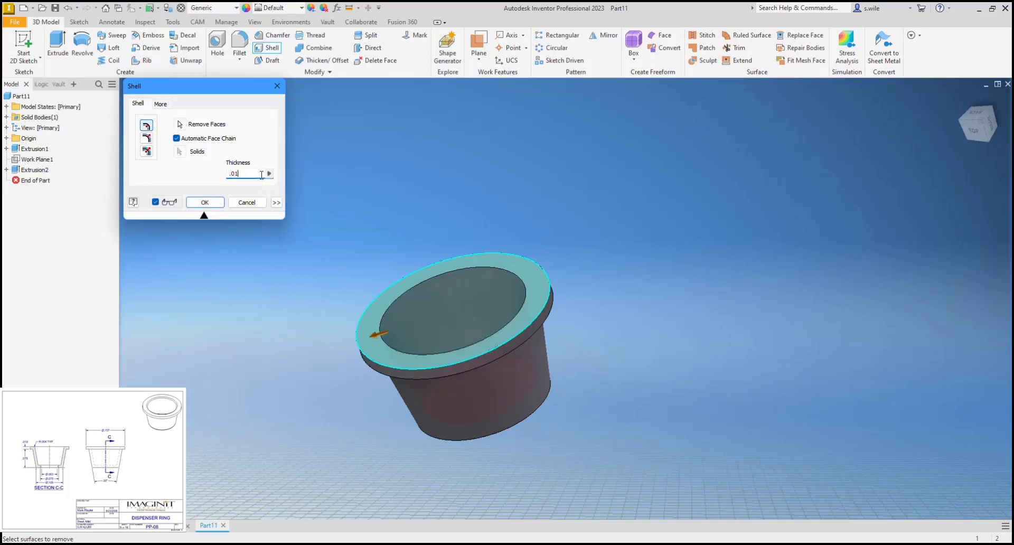
{"action": "left_click", "coordinate": [209, 203]}
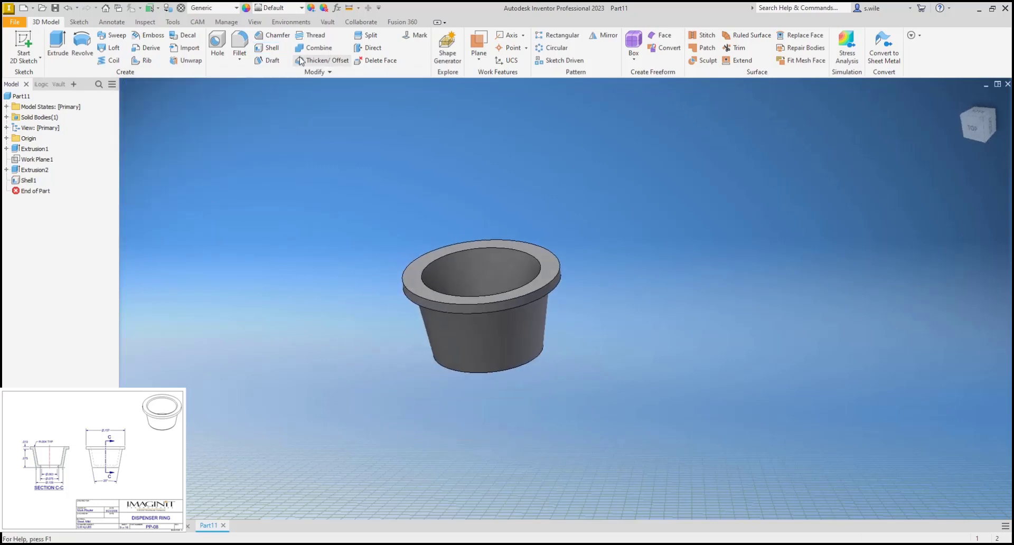
Preview a half section on the YZ plane to examine the shelled interior, and leave the section view
{"action": "left_click", "coordinate": [254, 21]}
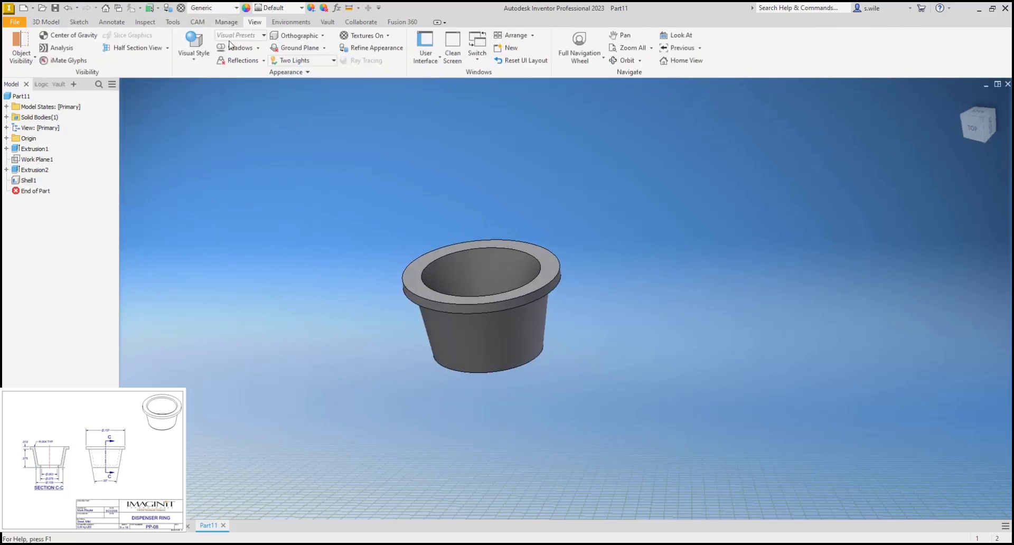
{"action": "left_click", "coordinate": [134, 48]}
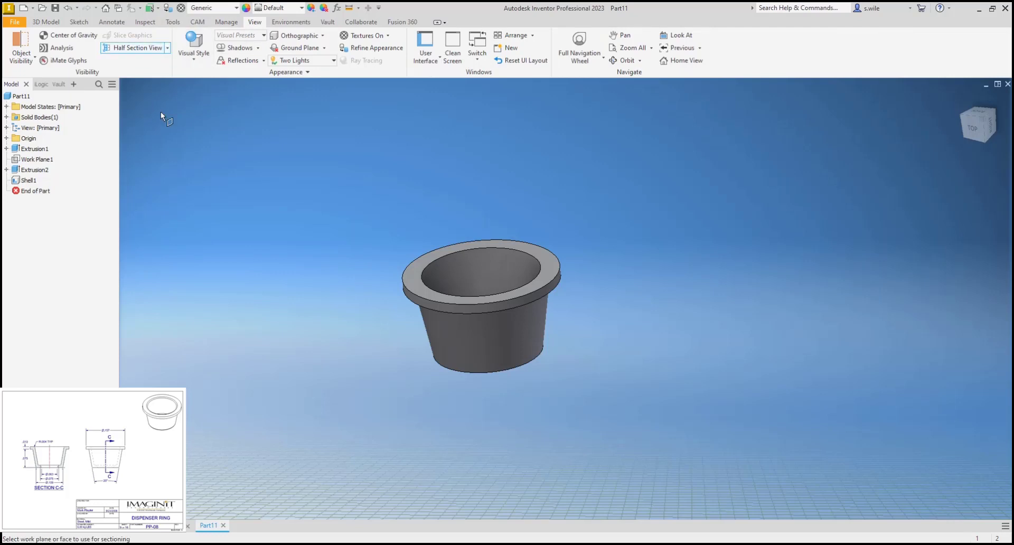
{"action": "left_click", "coordinate": [6, 138]}
{"action": "left_click", "coordinate": [37, 149]}
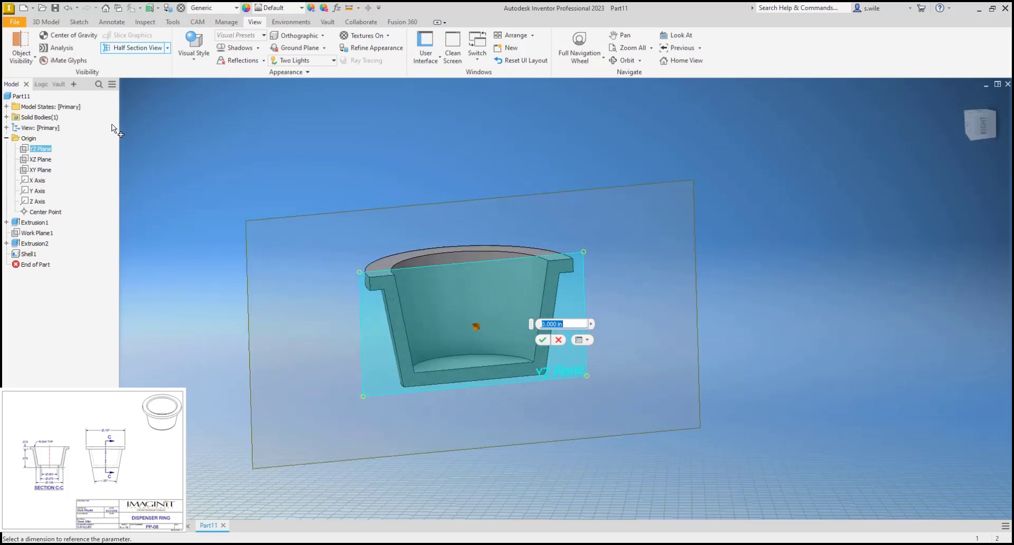
{"action": "key", "text": "Escape"}
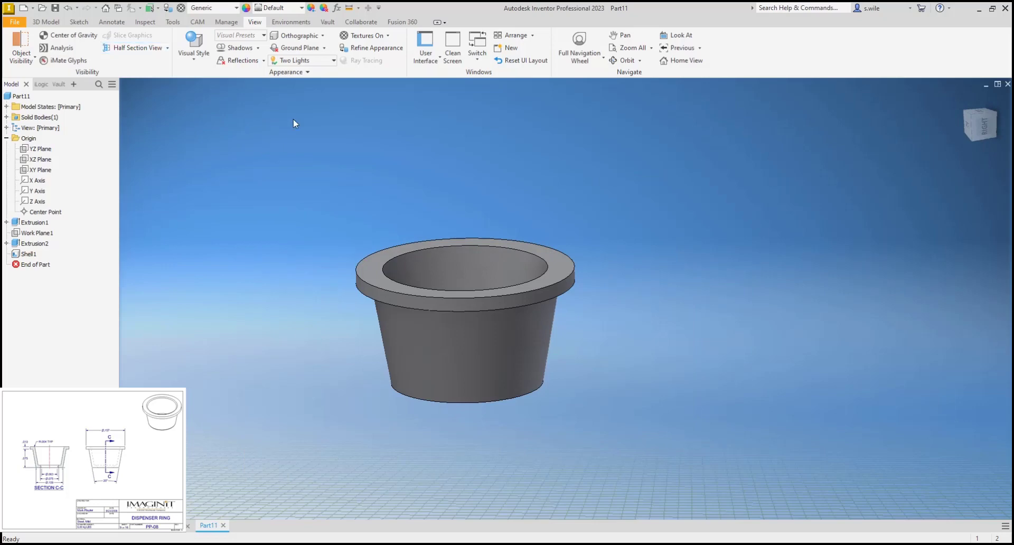
Fillet the inner rim edge, the edge where the cone meets the flange's underside, and the cone's outer bottom edge
{"action": "left_click", "coordinate": [58, 23]}
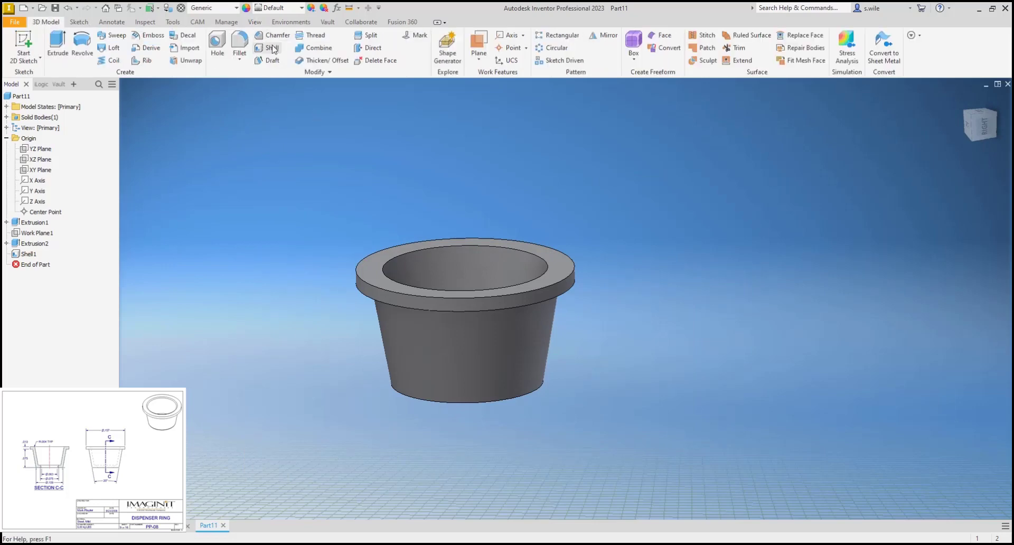
{"action": "left_click", "coordinate": [239, 42]}
{"action": "left_click", "coordinate": [388, 267]}
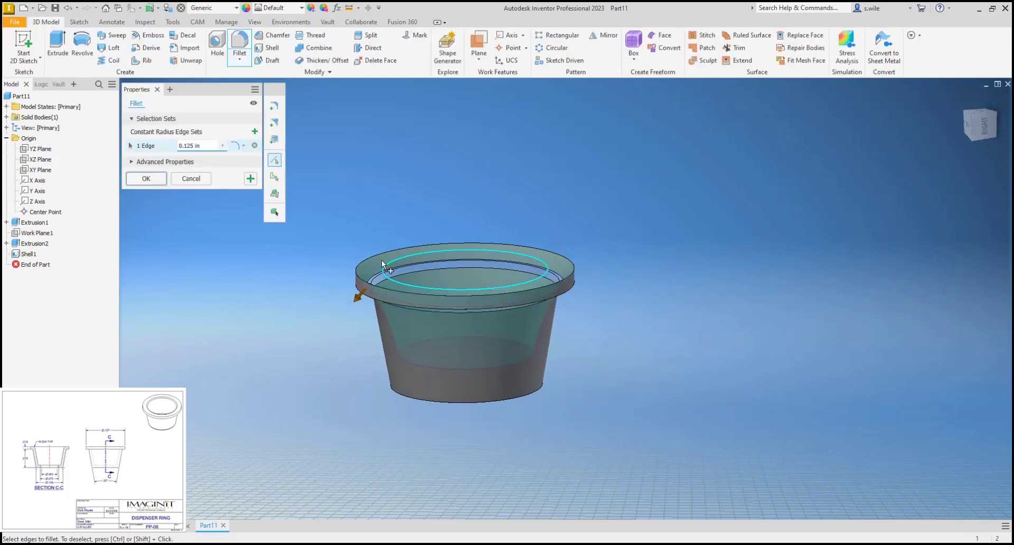
{"action": "middle_click_drag", "start_coordinate": [381, 260], "coordinate": [384, 283], "text": "shift"}
{"action": "left_click", "coordinate": [385, 283]}
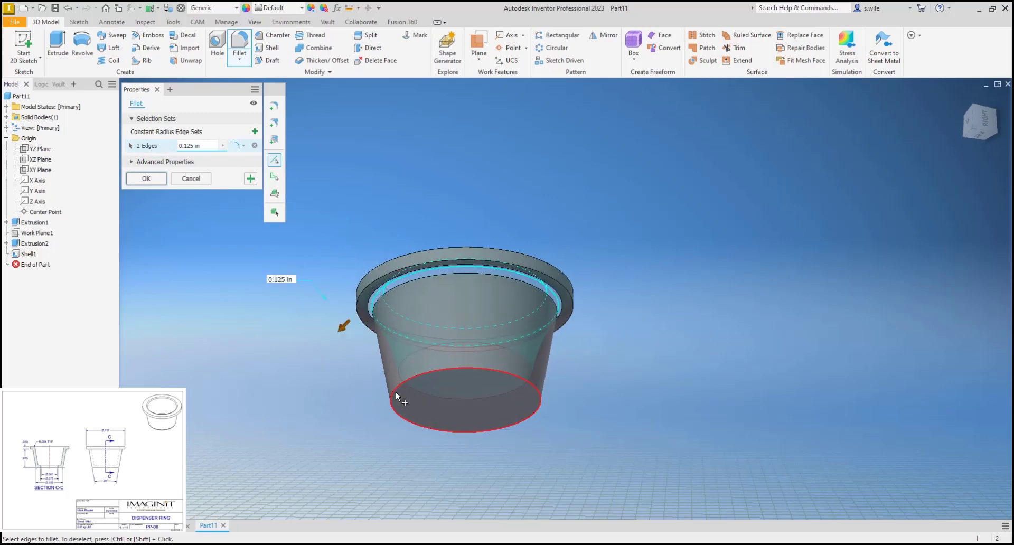
{"action": "left_click", "coordinate": [395, 394]}
{"action": "type", "text": "."}
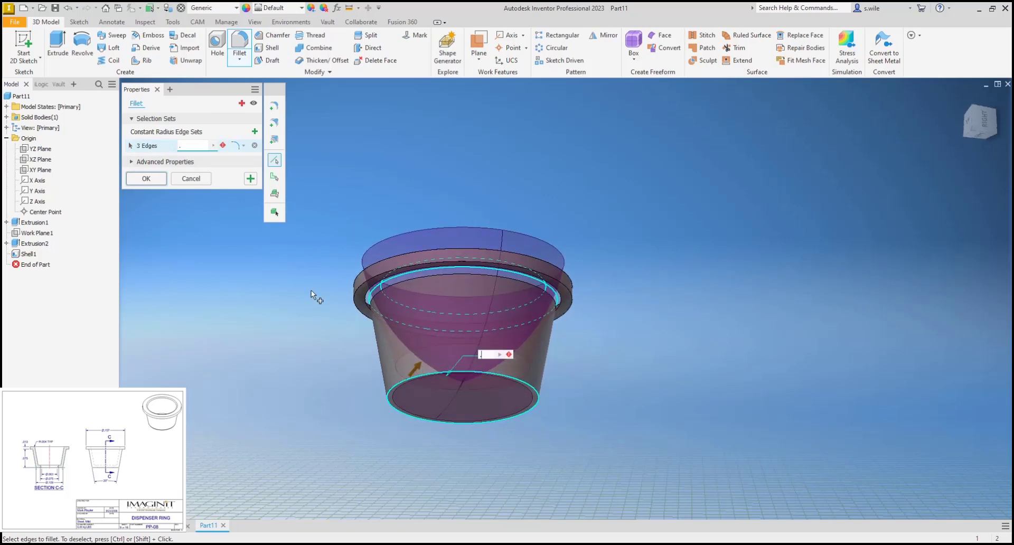
{"action": "type", "text": "03"}
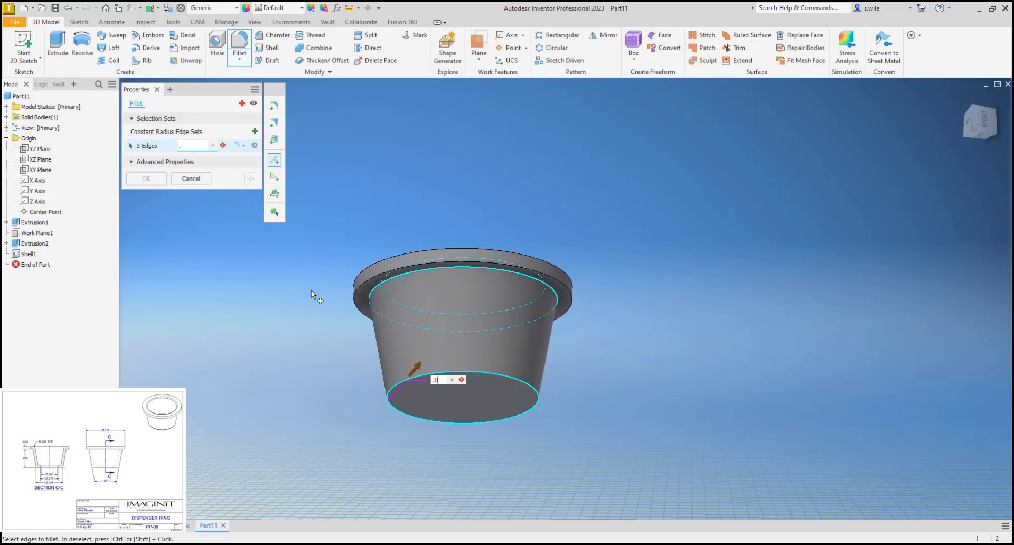
{"action": "key", "text": "Return"}
{"action": "key", "text": "F6"}
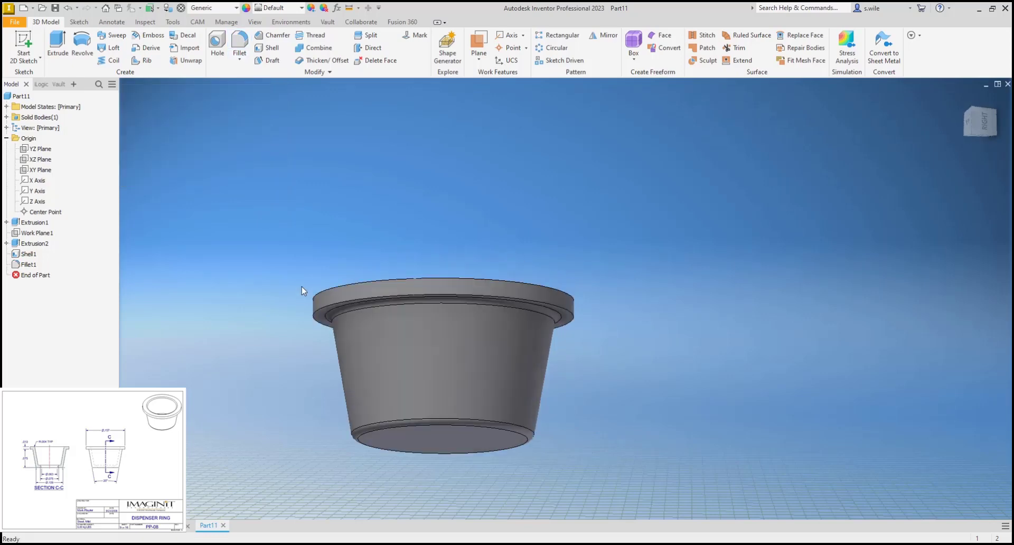
{"action": "key", "text": "F6"}
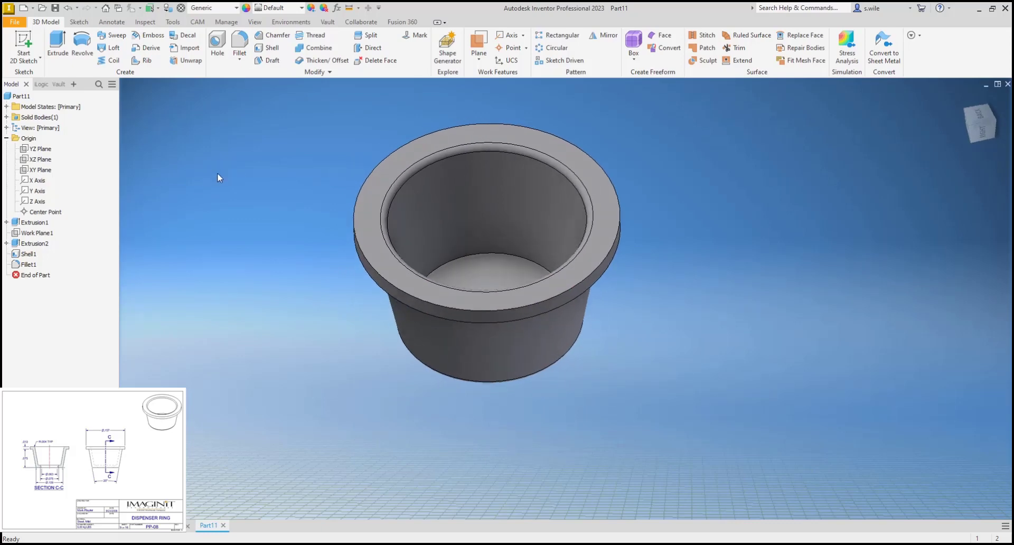
Sketch a .075 in diameter circle centered on the origin on the cup's inside floor and finish the sketch
{"action": "left_click", "coordinate": [23, 45]}
{"action": "left_click", "coordinate": [486, 276]}
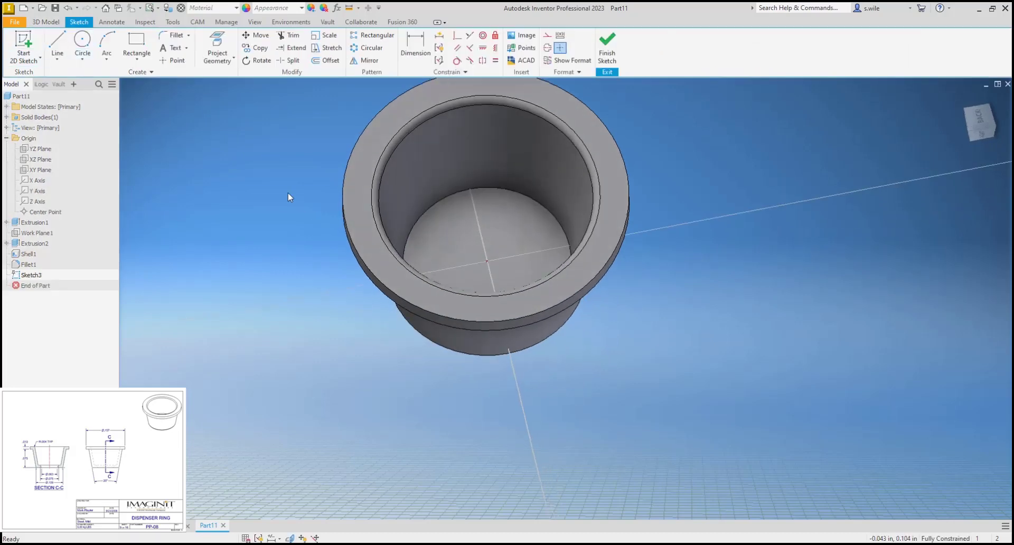
{"action": "left_click", "coordinate": [82, 42]}
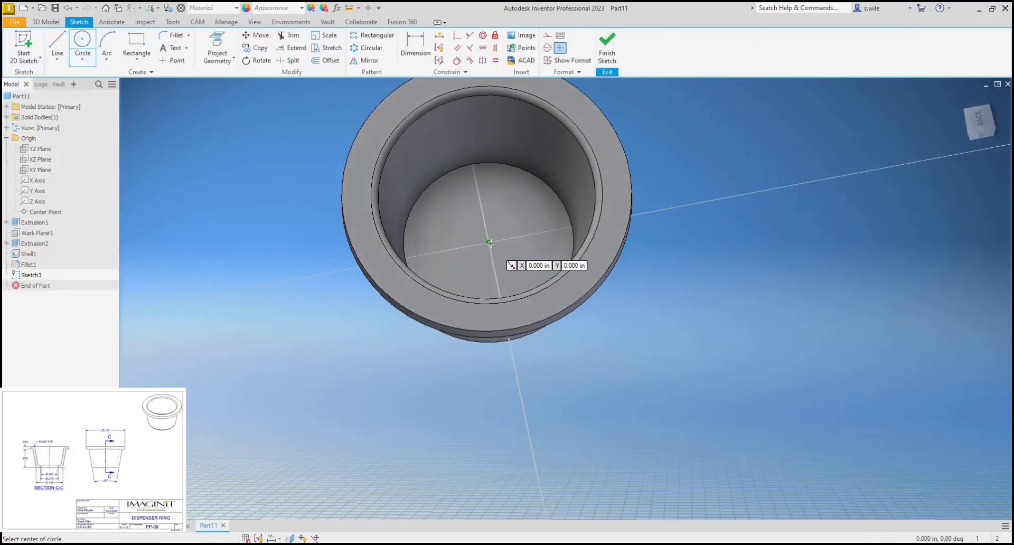
{"action": "left_click", "coordinate": [488, 242]}
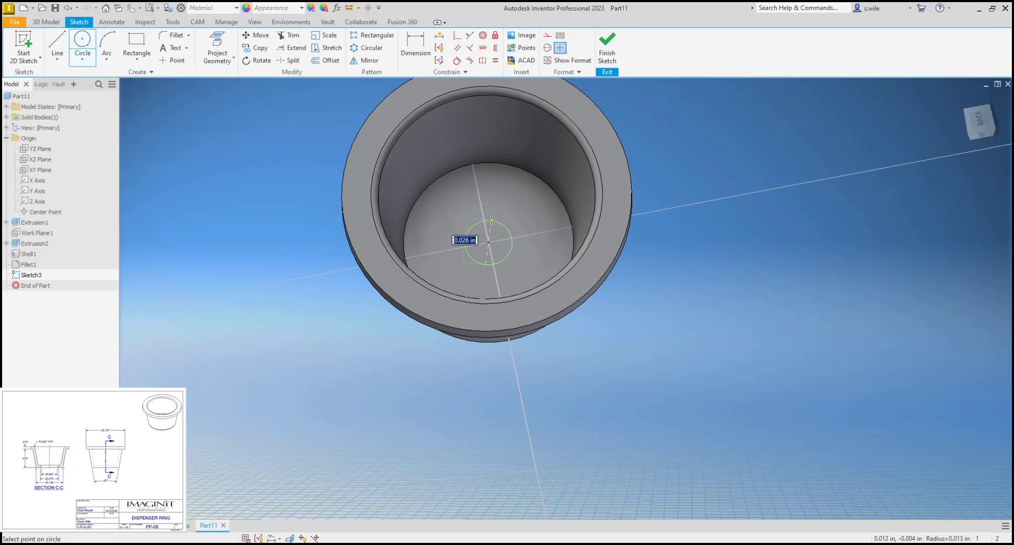
{"action": "type", "text": ".075"}
{"action": "key", "text": "Return"}
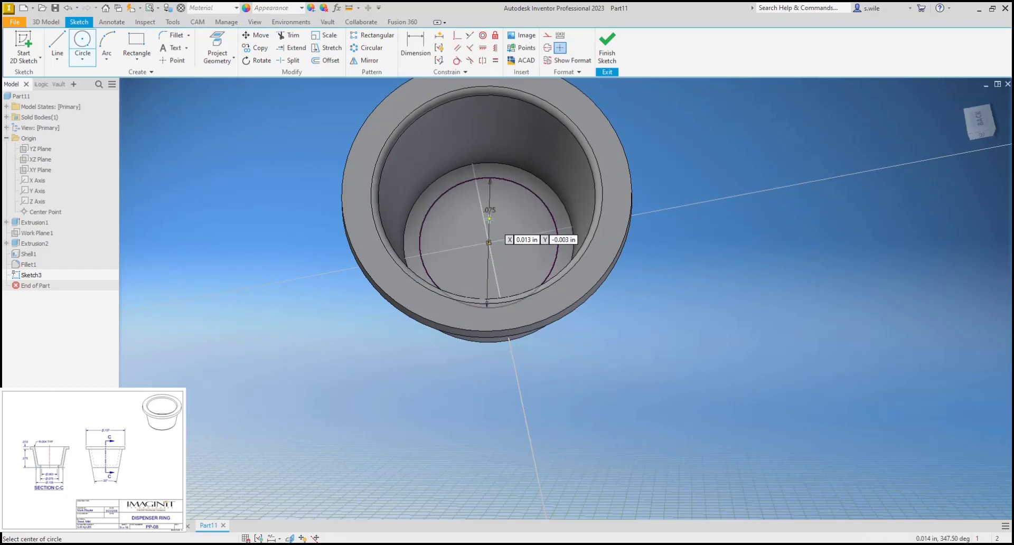
{"action": "left_click", "coordinate": [607, 47]}
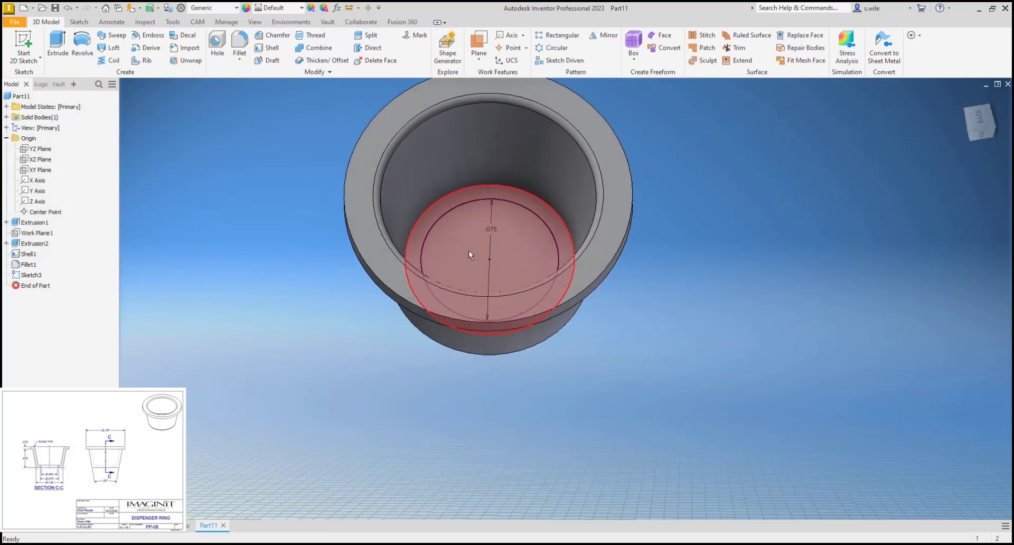
Sketch a .063 in diameter circle centered on the origin on the cup's outer bottom face and finish the sketch
{"action": "middle_click_drag", "start_coordinate": [468, 250], "coordinate": [474, 365], "text": "shift"}
{"action": "left_click", "coordinate": [475, 364]}
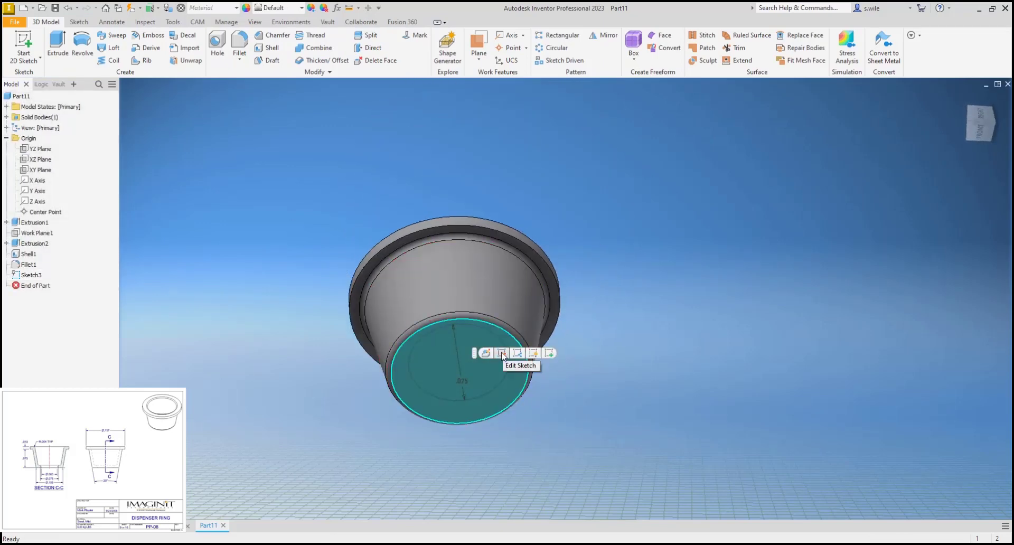
{"action": "left_click", "coordinate": [549, 353]}
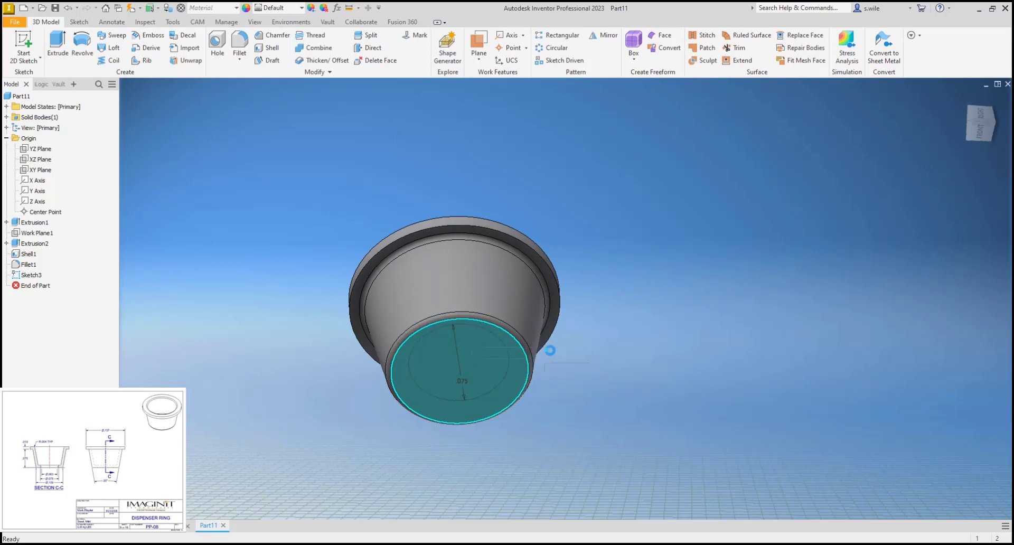
{"action": "left_click", "coordinate": [82, 45]}
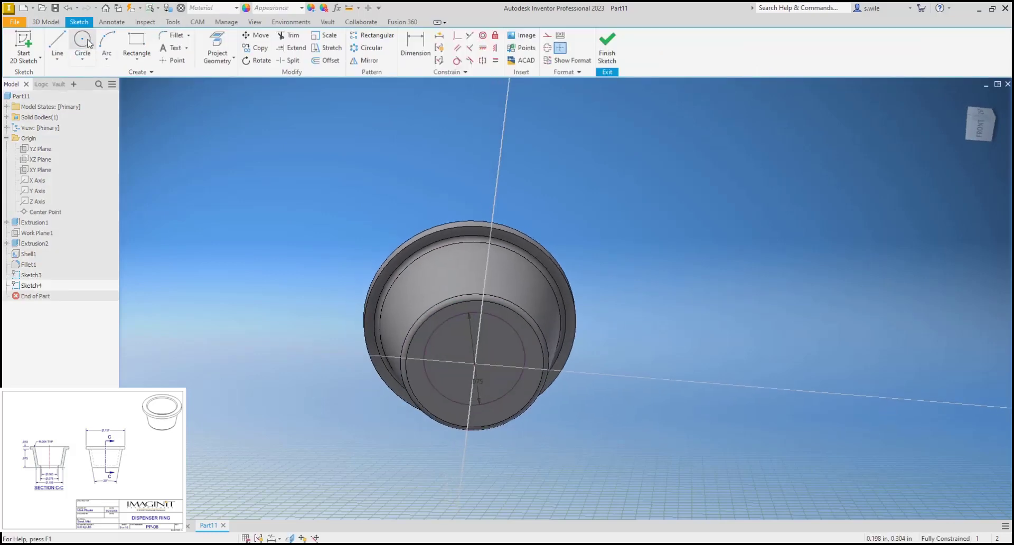
{"action": "left_click", "coordinate": [475, 364]}
{"action": "type", "text": ".063"}
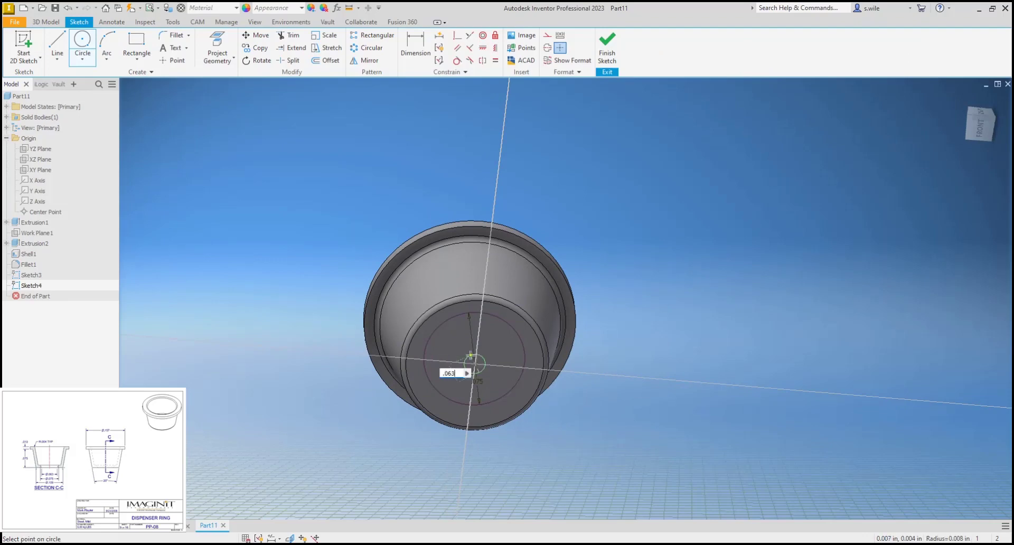
{"action": "key", "text": "Return"}
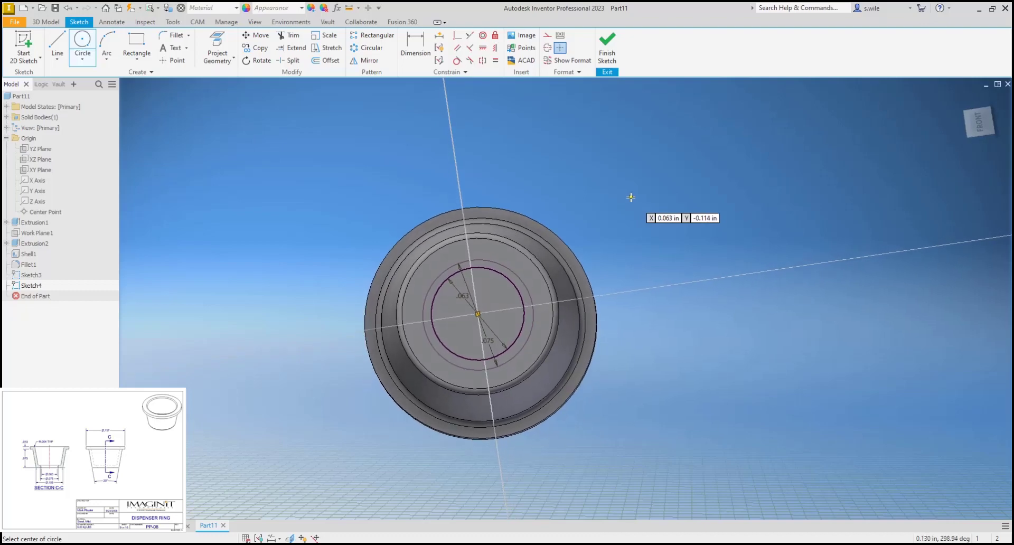
{"action": "left_click", "coordinate": [611, 49]}
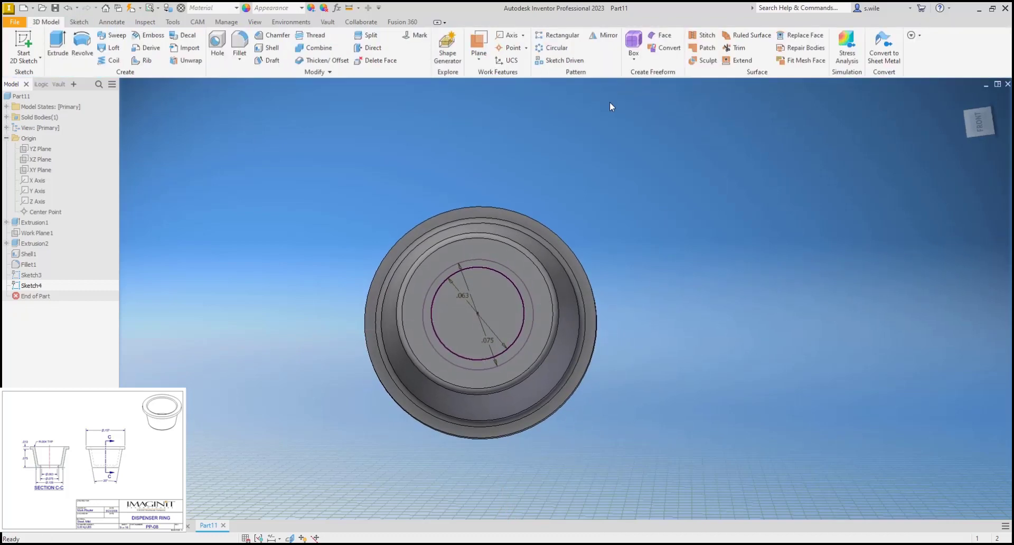
Loft a cut through the cup's floor from the .063 in circle to the .075 in circle
{"action": "left_click", "coordinate": [107, 49]}
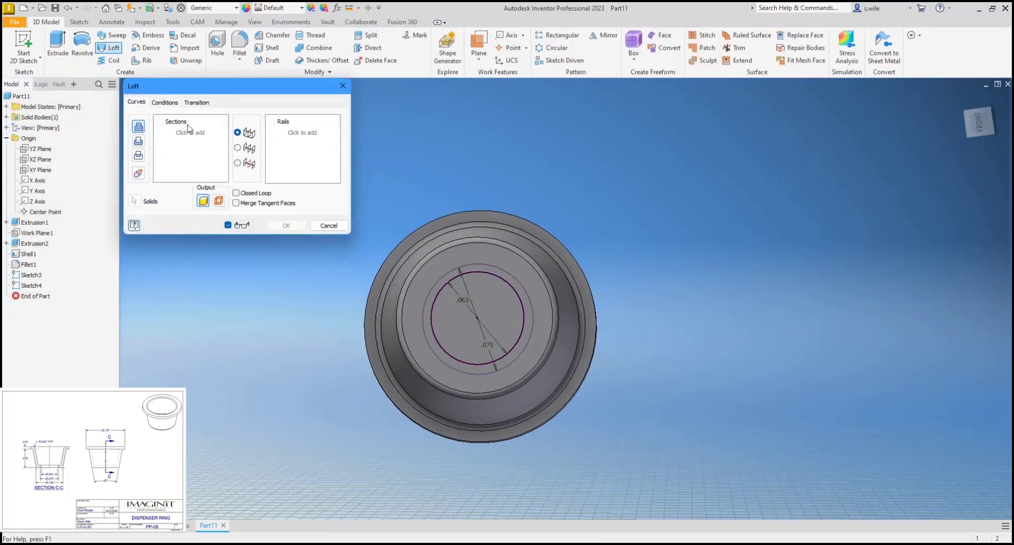
{"action": "left_click", "coordinate": [462, 275]}
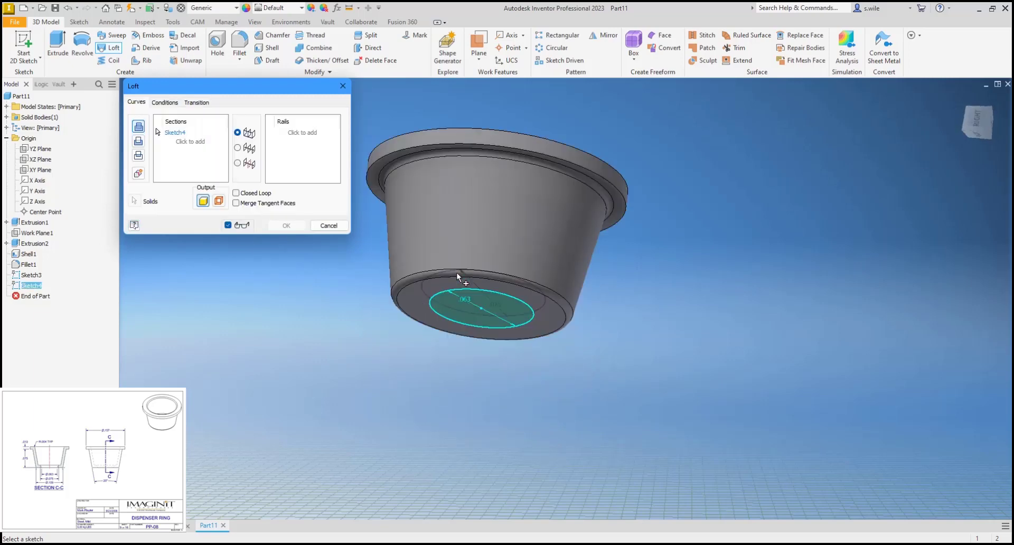
{"action": "left_click", "coordinate": [464, 222]}
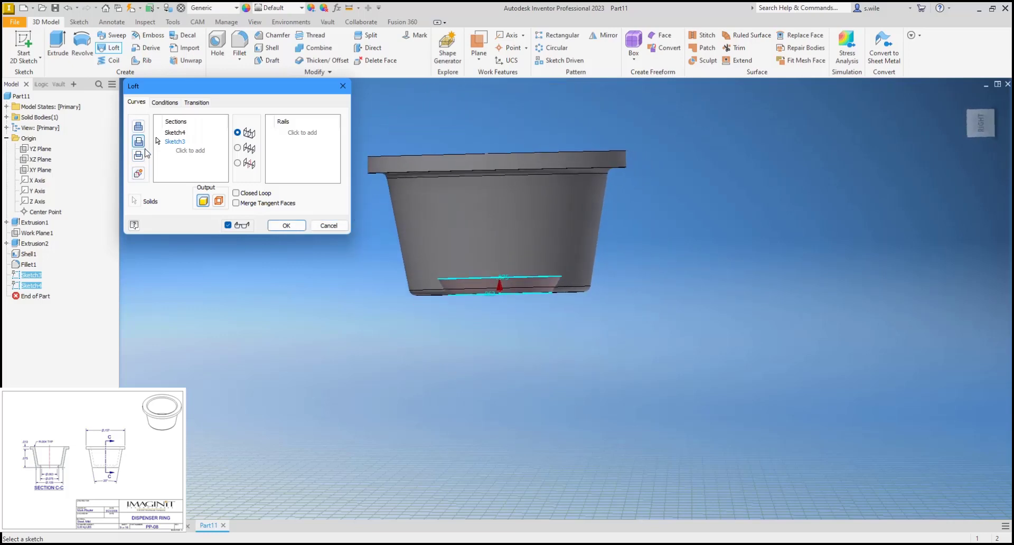
{"action": "left_click", "coordinate": [285, 226]}
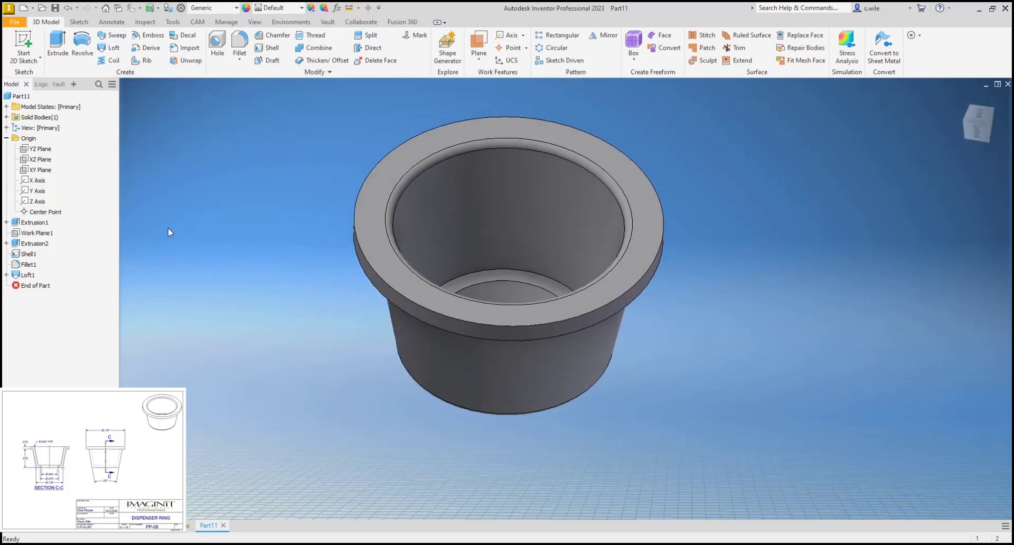
Assign the Steel, Mild material to the part and set its iProperties description to DISPENSER RING
{"action": "left_click", "coordinate": [214, 8]}
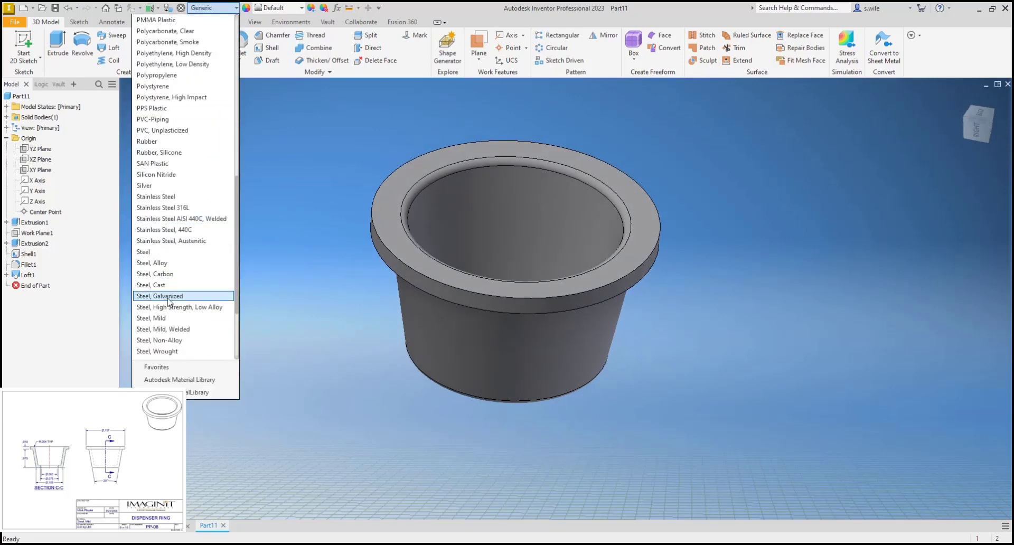
{"action": "left_click", "coordinate": [168, 318]}
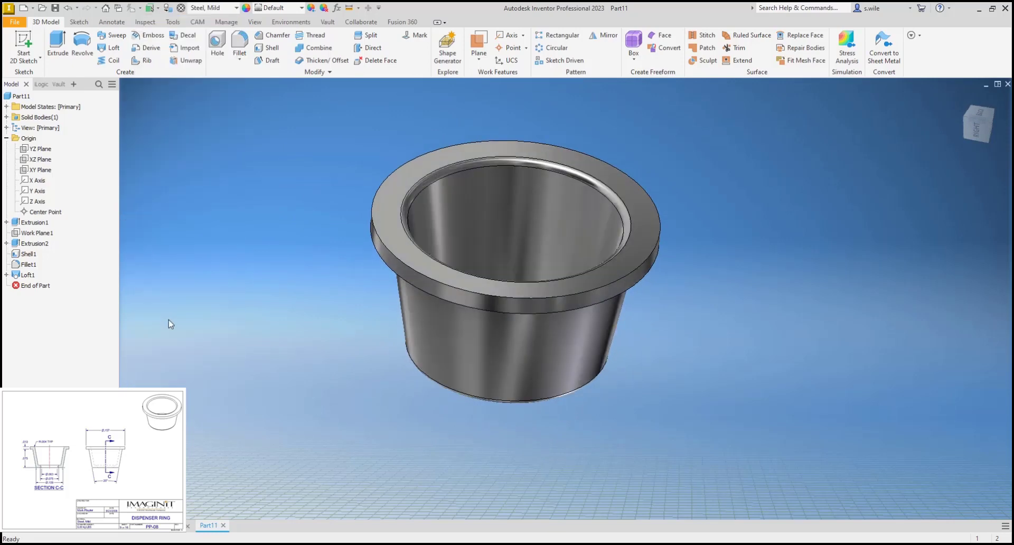
{"action": "right_click", "coordinate": [26, 100]}
{"action": "left_click", "coordinate": [50, 282]}
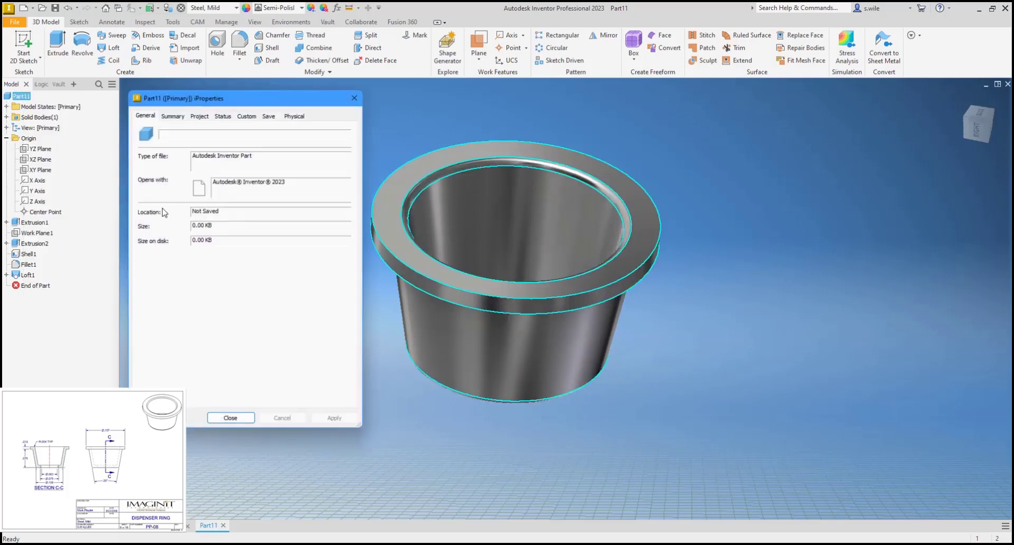
{"action": "left_click", "coordinate": [200, 116]}
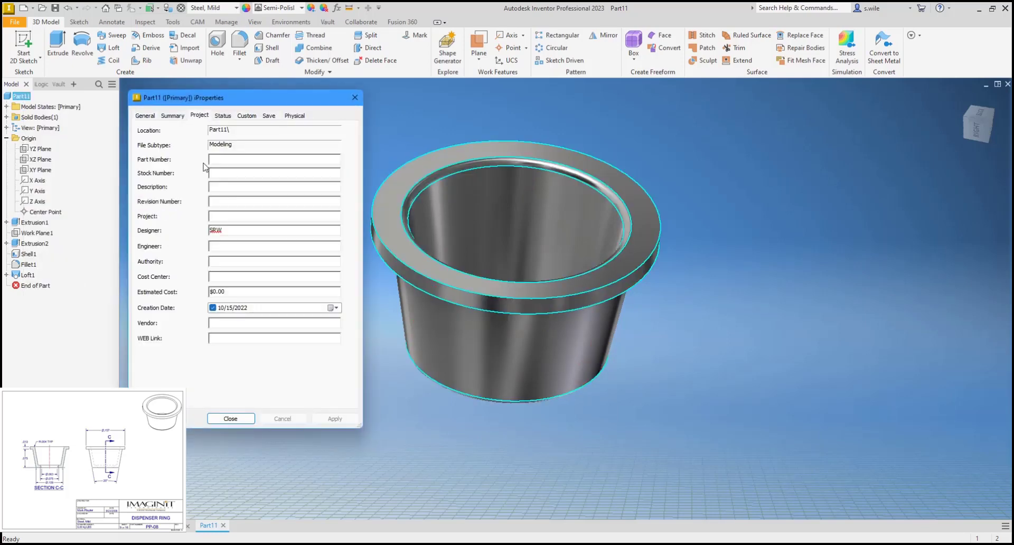
{"action": "left_click", "coordinate": [223, 186]}
{"action": "type", "text": "DO"}
{"action": "key", "text": "BackSpace"}
{"action": "type", "text": "ISPENSER RING"}
{"action": "left_click", "coordinate": [231, 418]}
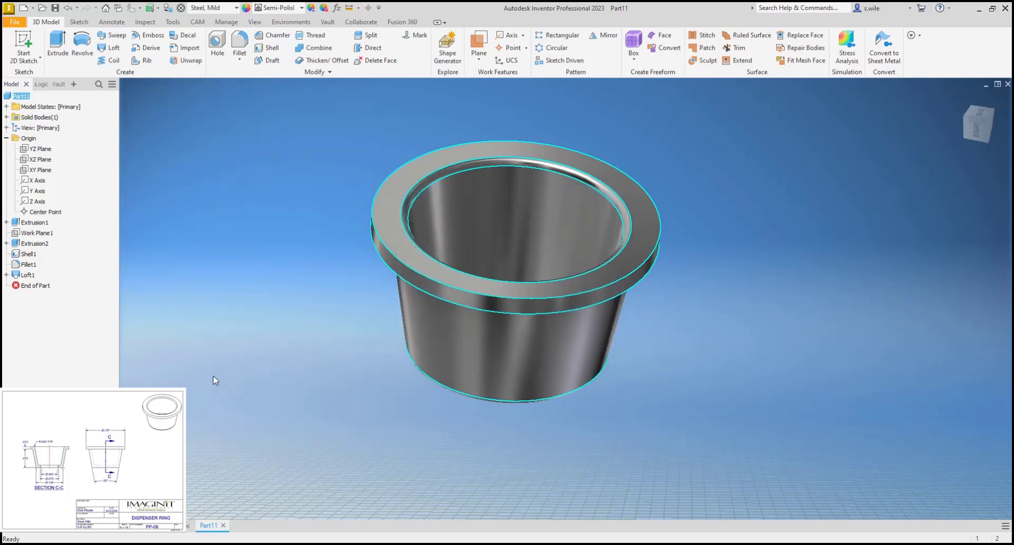
Save the part as PP-08 in the Mechanical Pencil folder
{"action": "key", "text": "ctrl+s"}
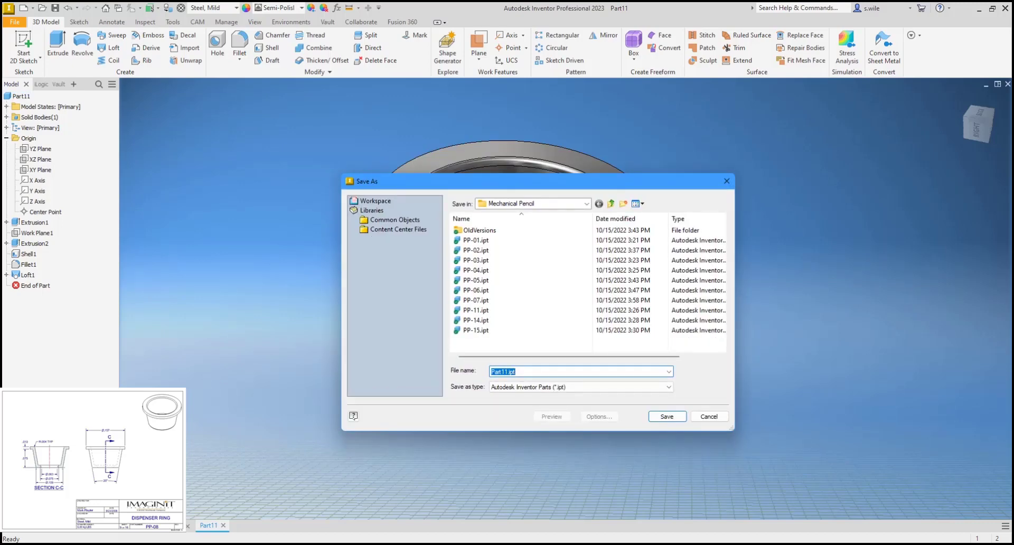
{"action": "type", "text": "PP"}
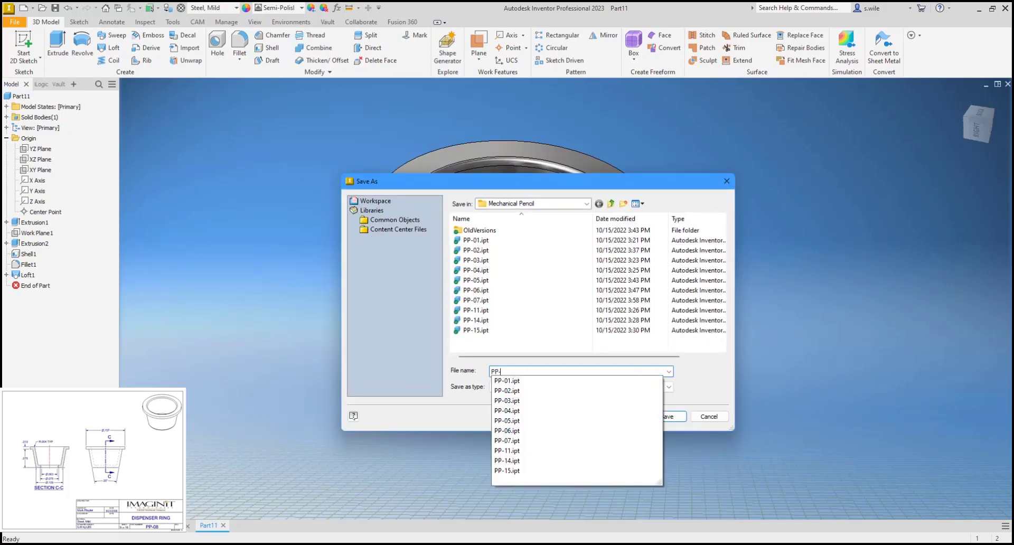
{"action": "type", "text": "-00"}
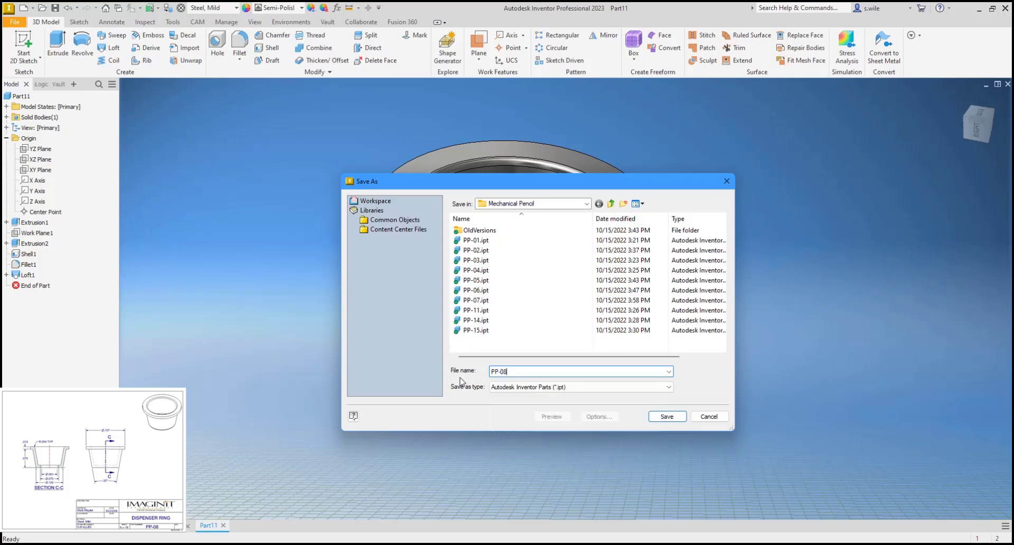
{"action": "key", "text": "Return"}
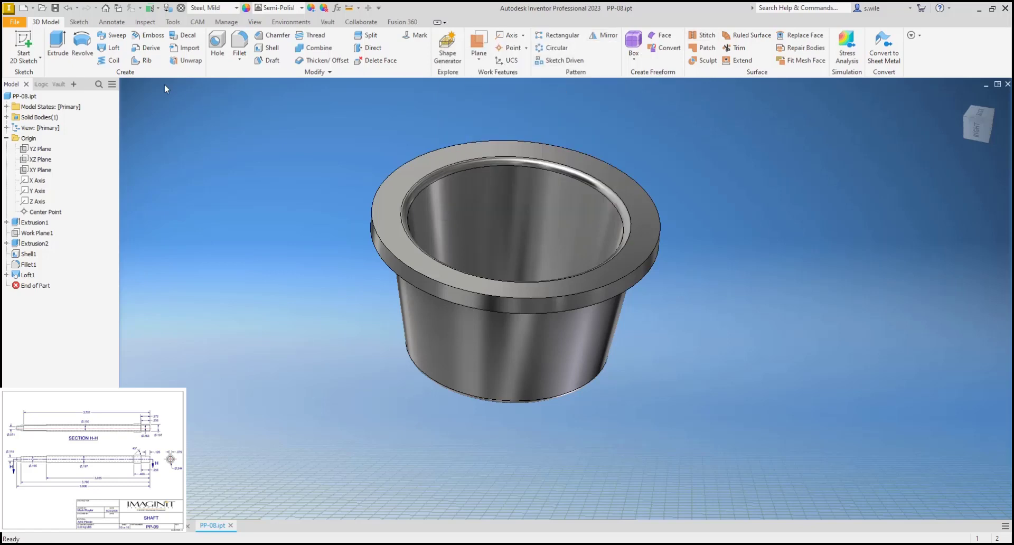
Start a new part and sketch a .197 in diameter circle centered on the origin on the horizontal origin plane
{"action": "left_click", "coordinate": [33, 8]}
{"action": "left_click", "coordinate": [38, 25]}
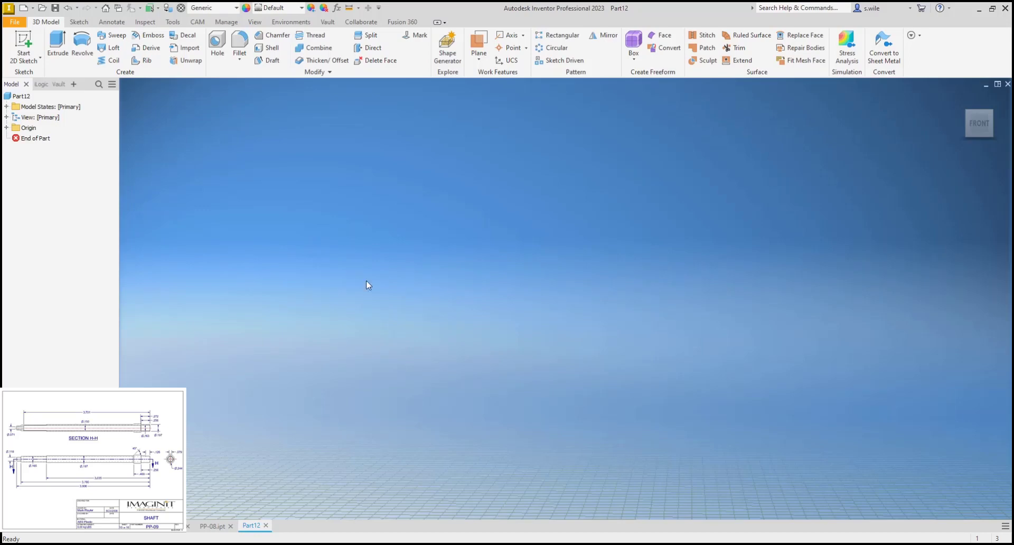
{"action": "left_click", "coordinate": [24, 53]}
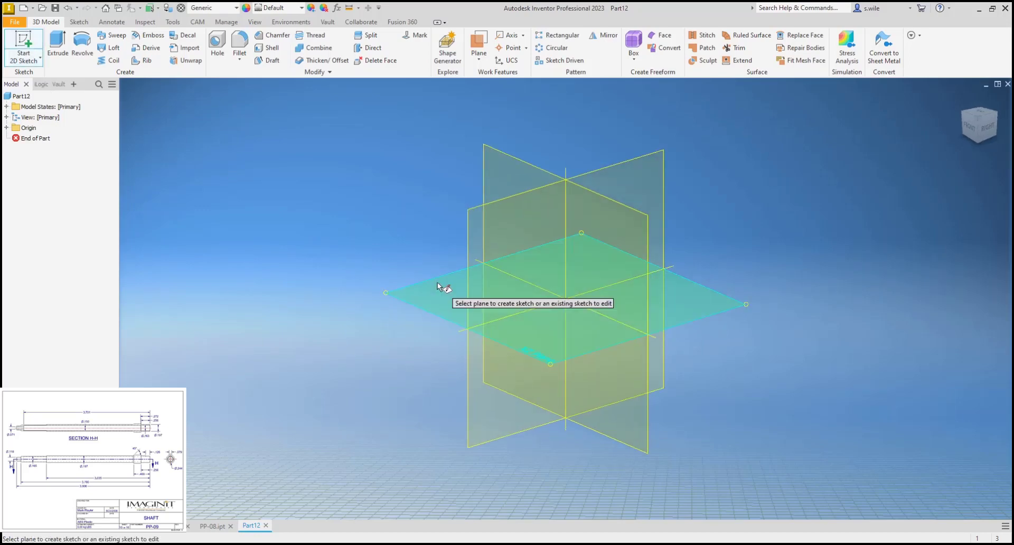
{"action": "left_click", "coordinate": [444, 288]}
{"action": "left_click", "coordinate": [83, 45]}
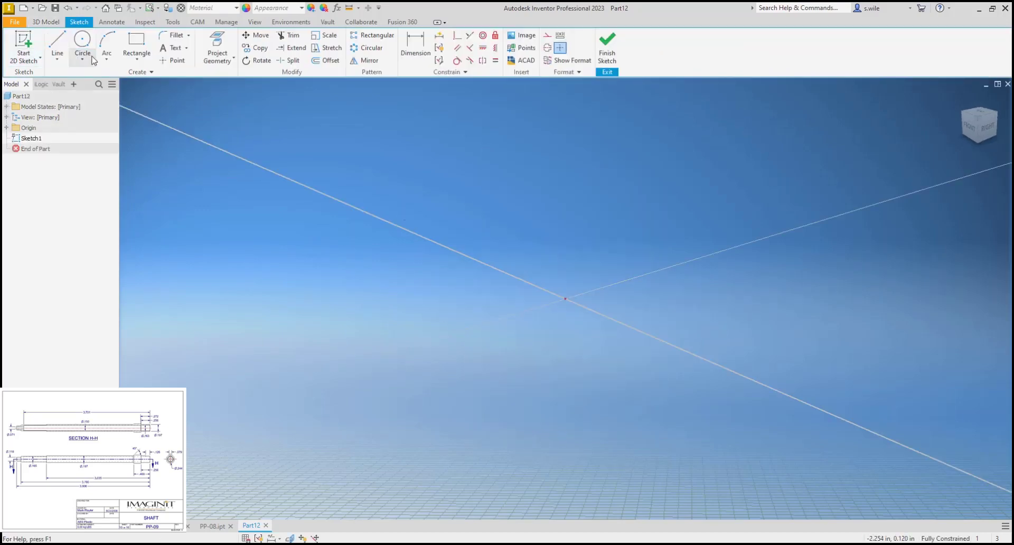
{"action": "left_click", "coordinate": [565, 296]}
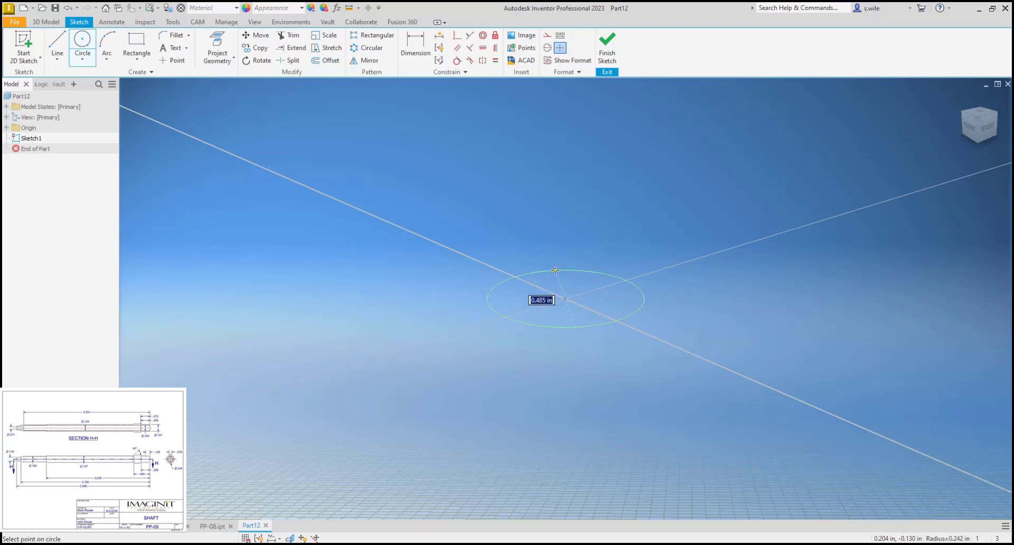
{"action": "type", "text": ".197"}
{"action": "key", "text": "Return"}
Extrude the .197 in circle upward .256 in as the shaft's first section
{"action": "key", "text": "e"}
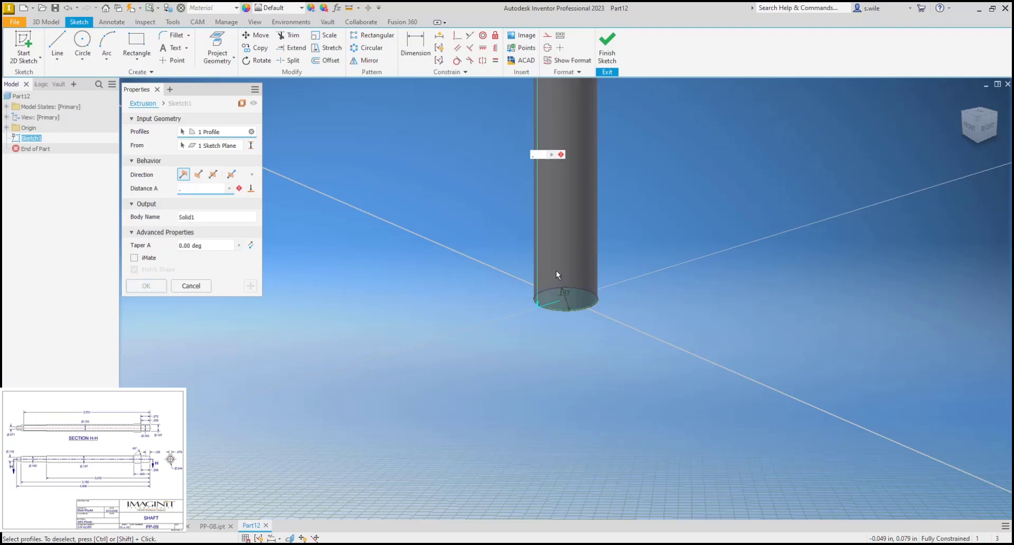
{"action": "type", "text": "256"}
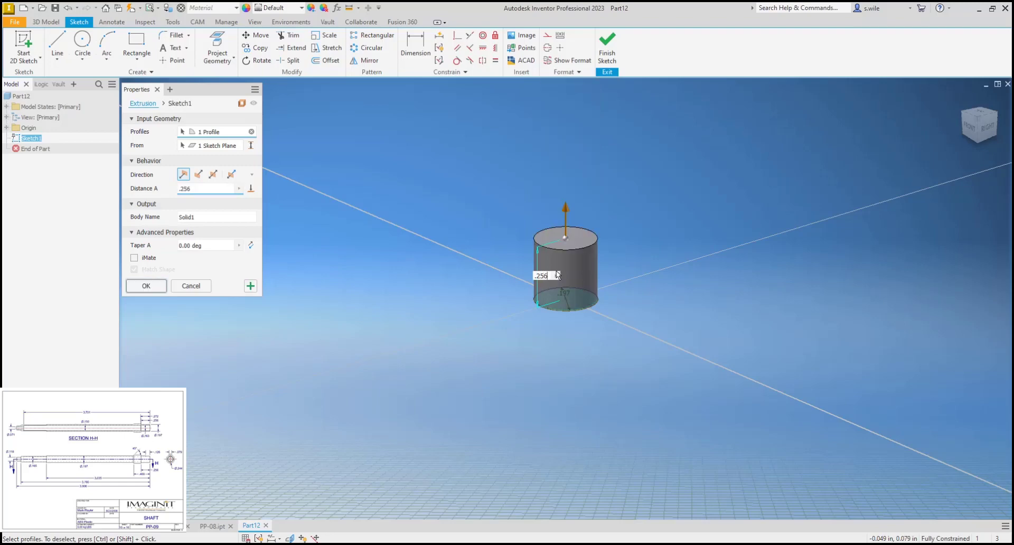
{"action": "key", "text": "Return"}
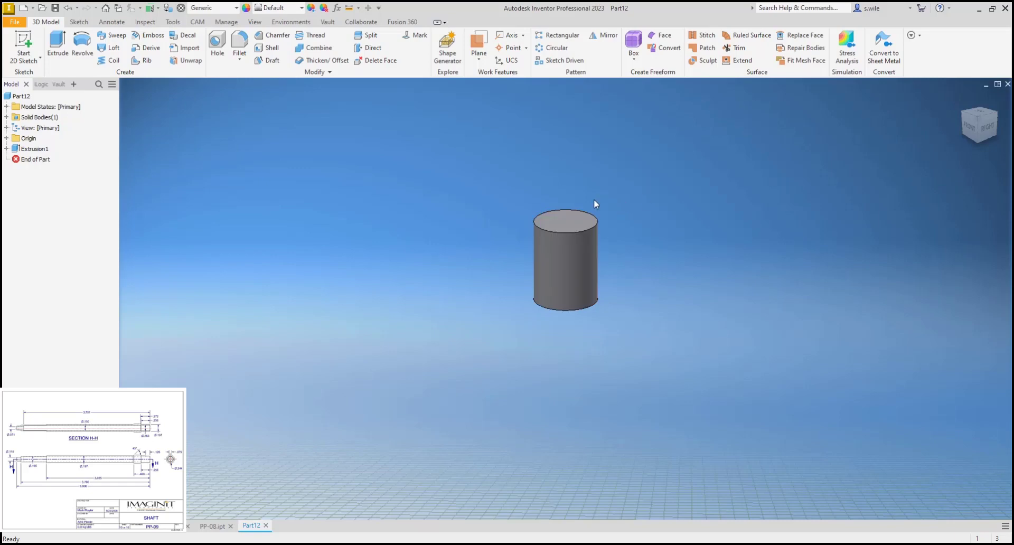
Sketch a .244 in diameter circle centered on the origin on the cylinder's upper end face
{"action": "left_click", "coordinate": [550, 213]}
{"action": "left_click", "coordinate": [597, 212]}
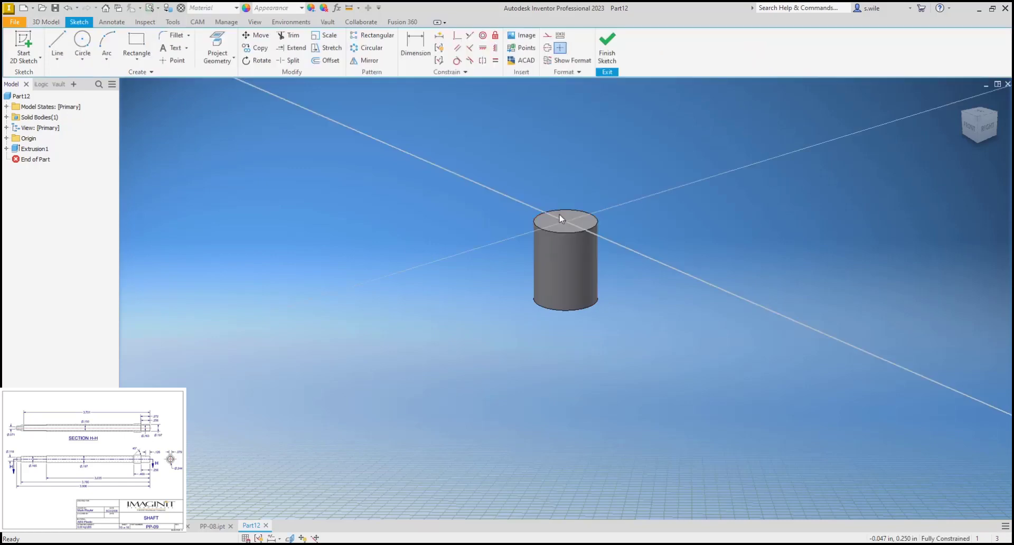
{"action": "left_click", "coordinate": [90, 41]}
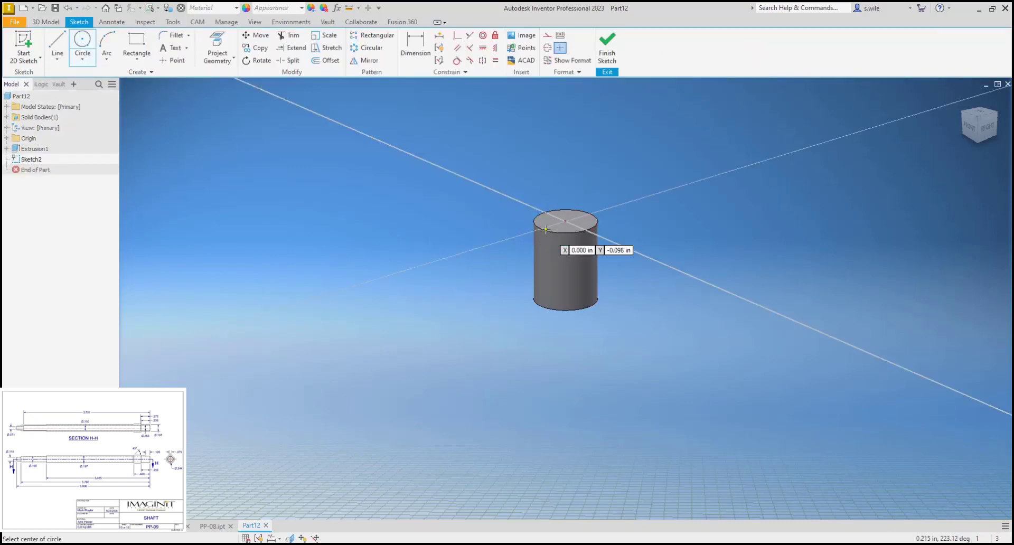
{"action": "left_click", "coordinate": [565, 221]}
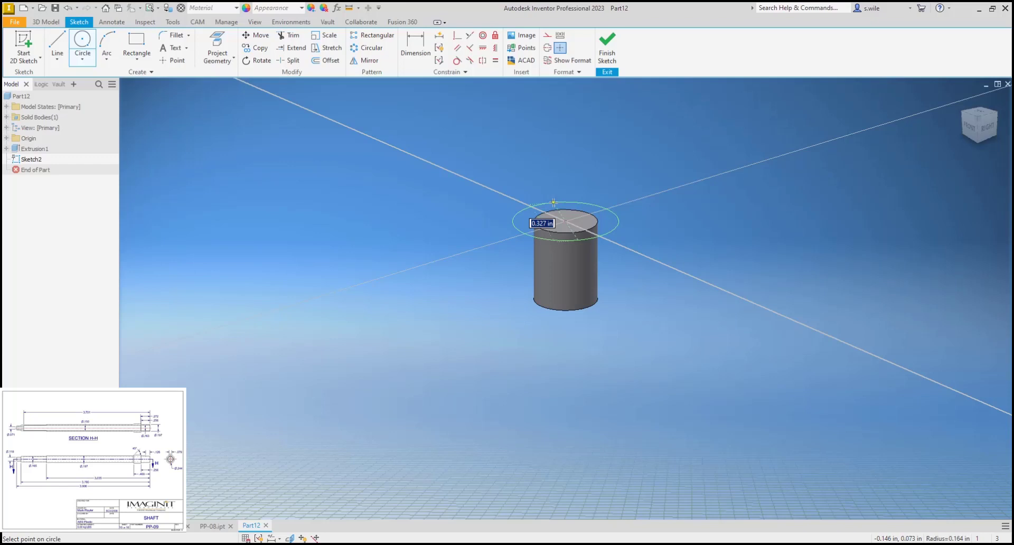
{"action": "type", "text": ".244"}
{"action": "key", "text": "Return"}
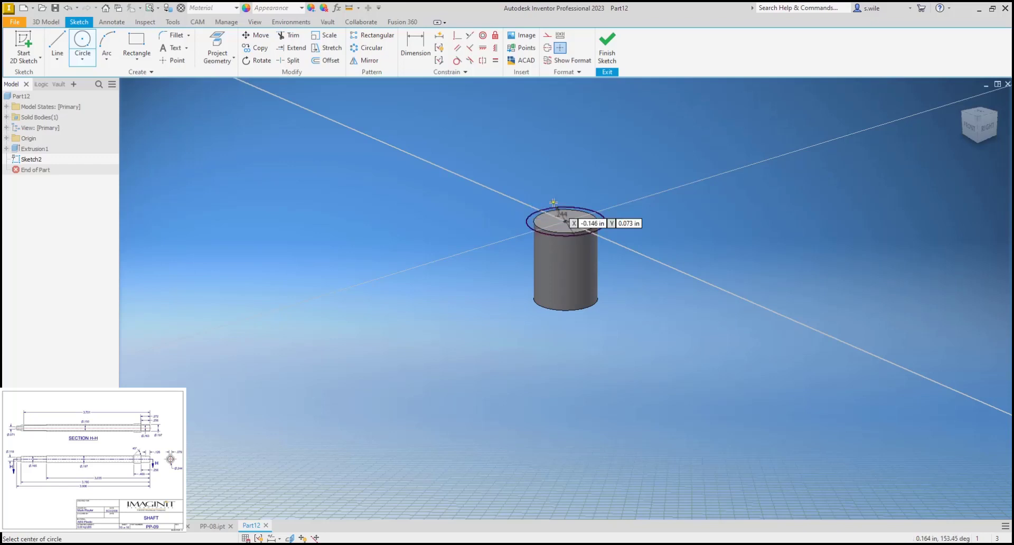
Extrude the .244 in circle upward by .469-.256 in, joined to the cylinder, to form the collar
{"action": "key", "text": "e"}
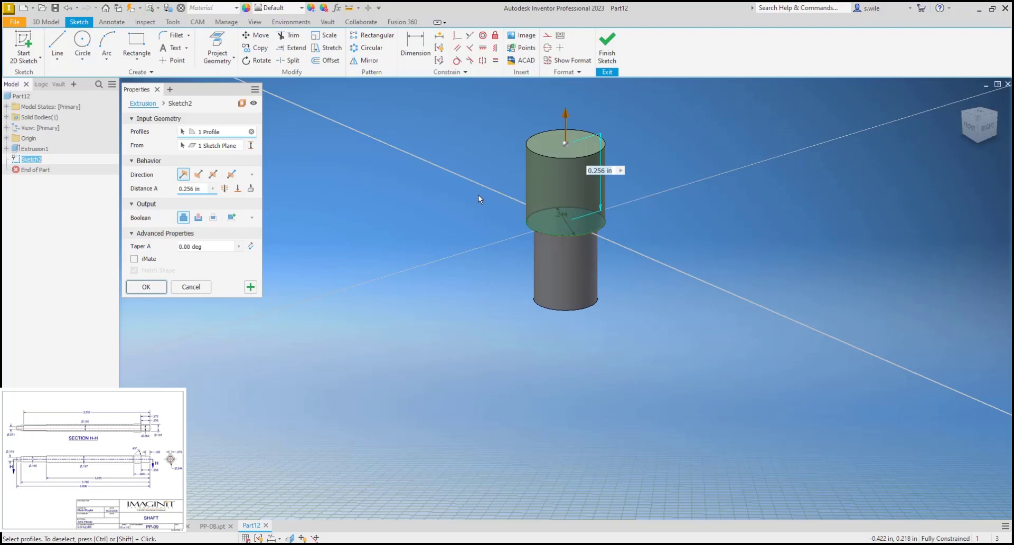
{"action": "type", "text": "."}
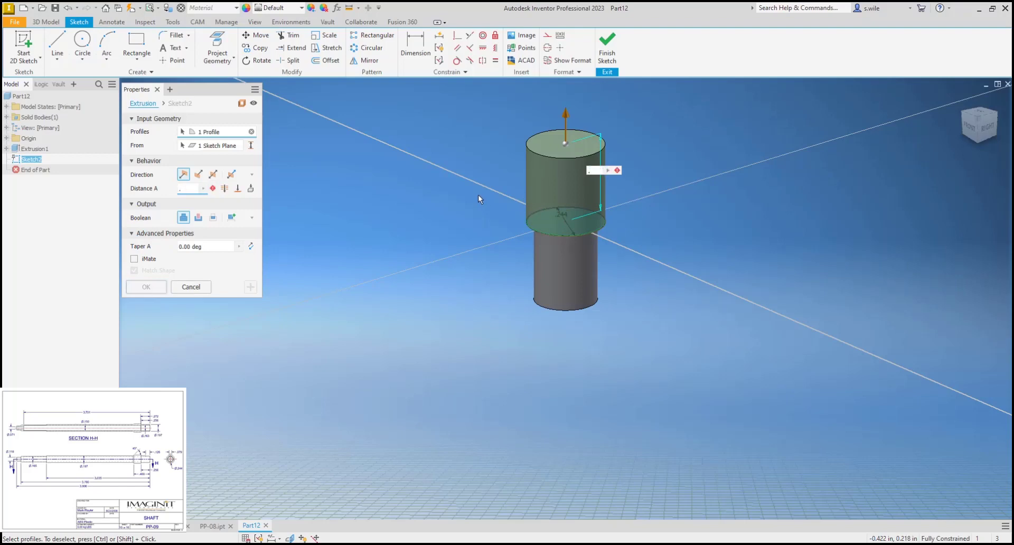
{"action": "type", "text": "469"}
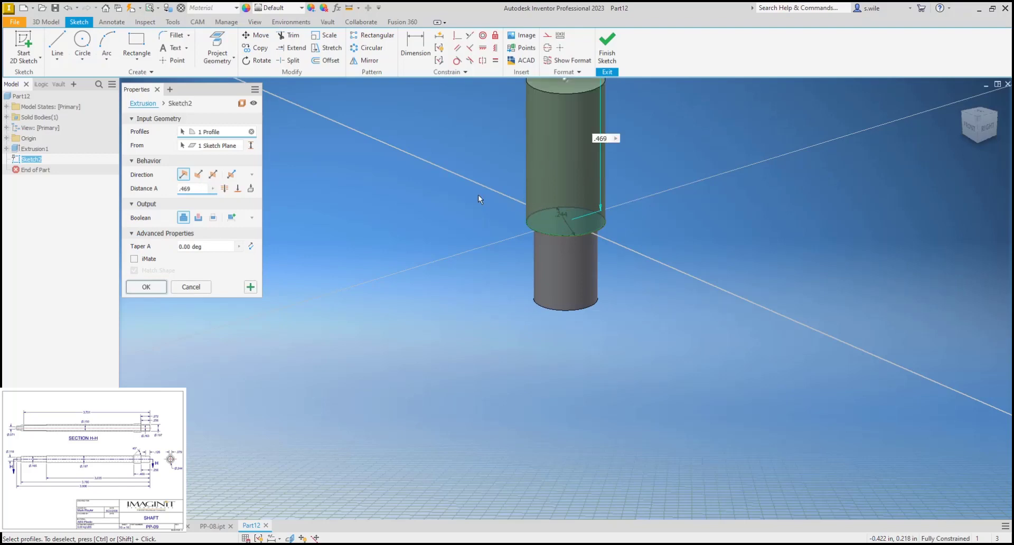
{"action": "type", "text": "-.256"}
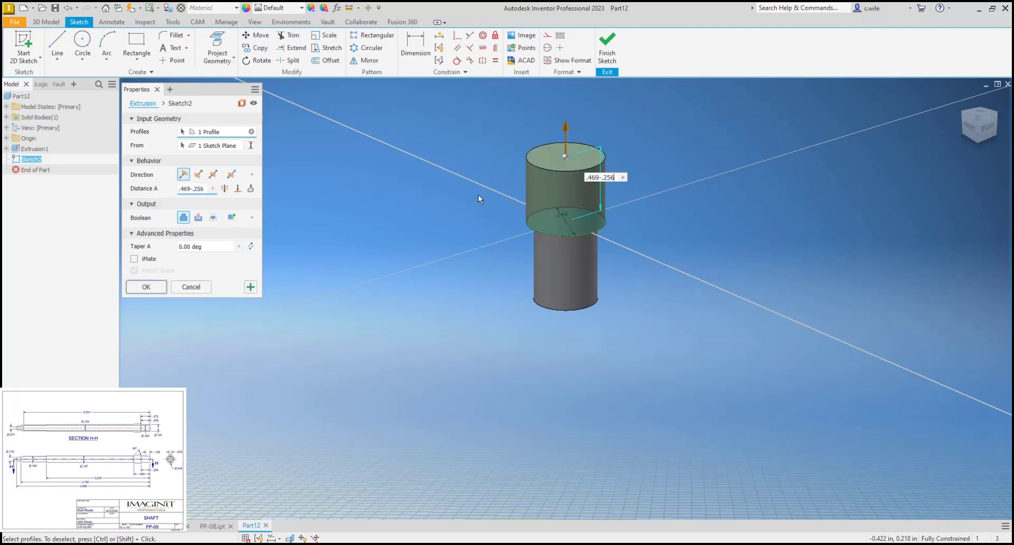
{"action": "key", "text": "Return"}
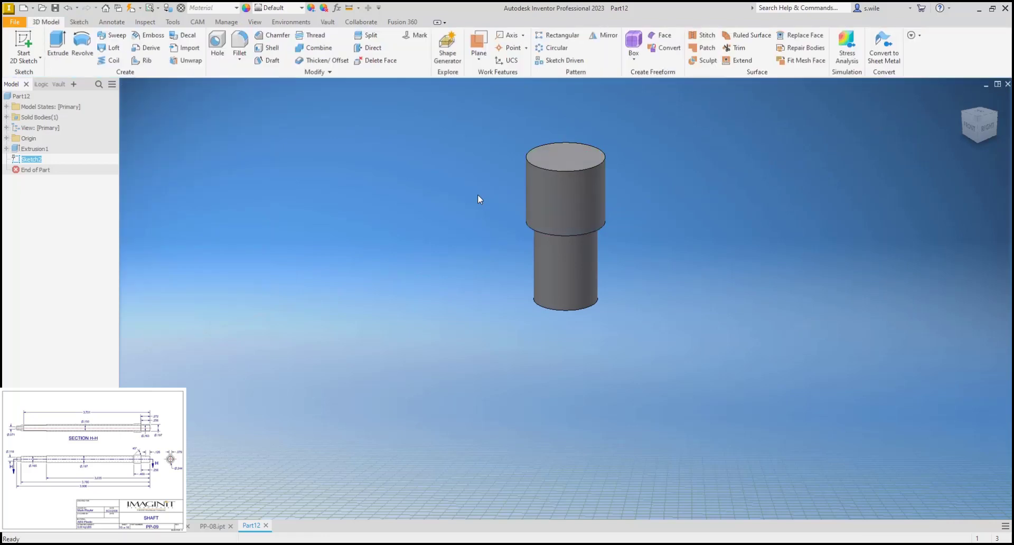
Sketch a .197 in diameter circle centered on the origin on the collar's upper face
{"action": "key", "text": "s"}
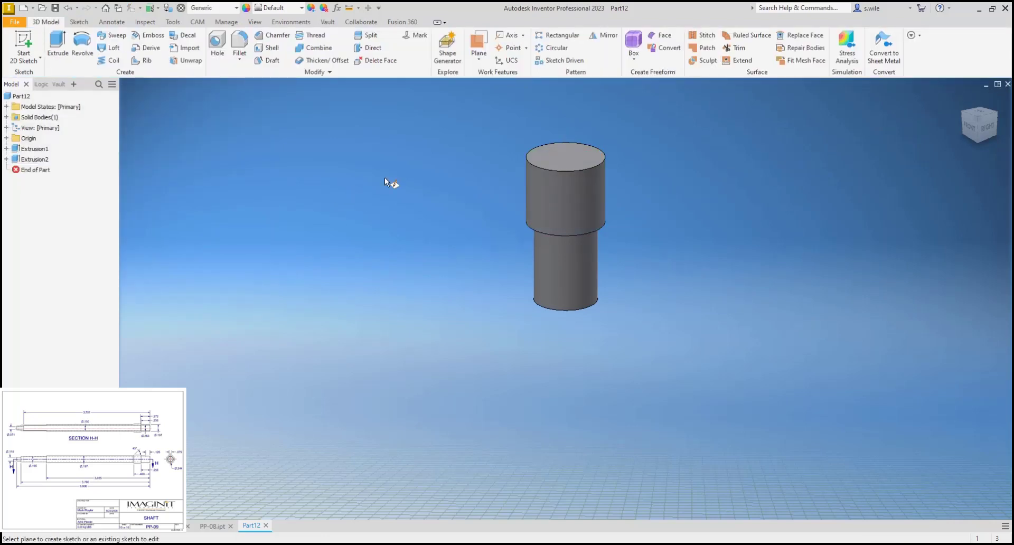
{"action": "left_click", "coordinate": [564, 158]}
{"action": "left_click", "coordinate": [82, 47]}
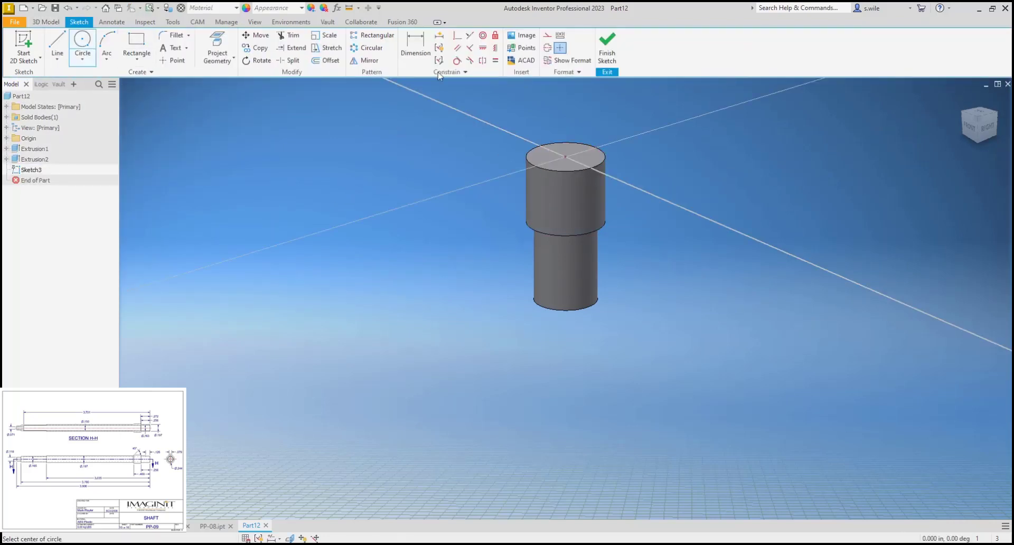
{"action": "left_click", "coordinate": [565, 157]}
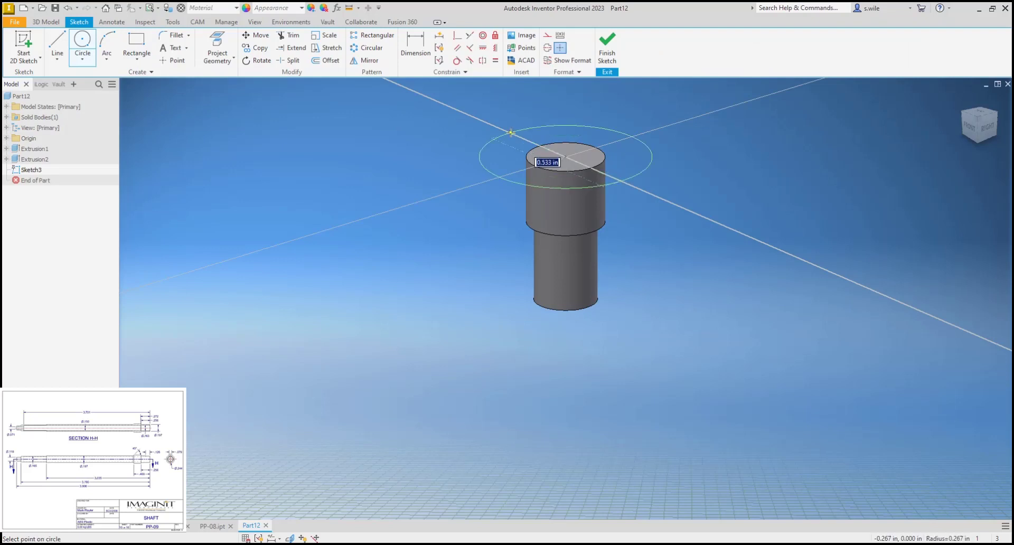
{"action": "type", "text": ".197"}
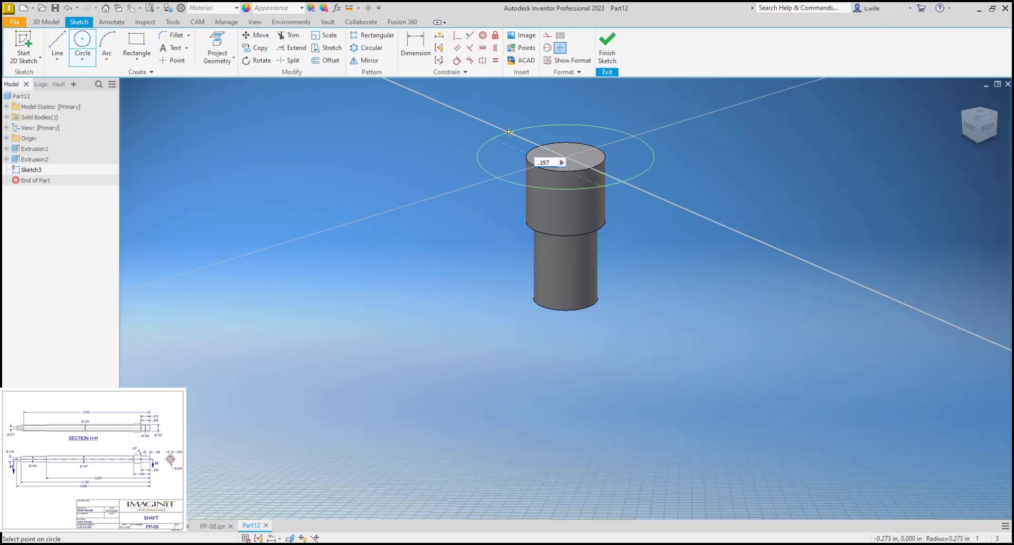
{"action": "key", "text": "Return"}
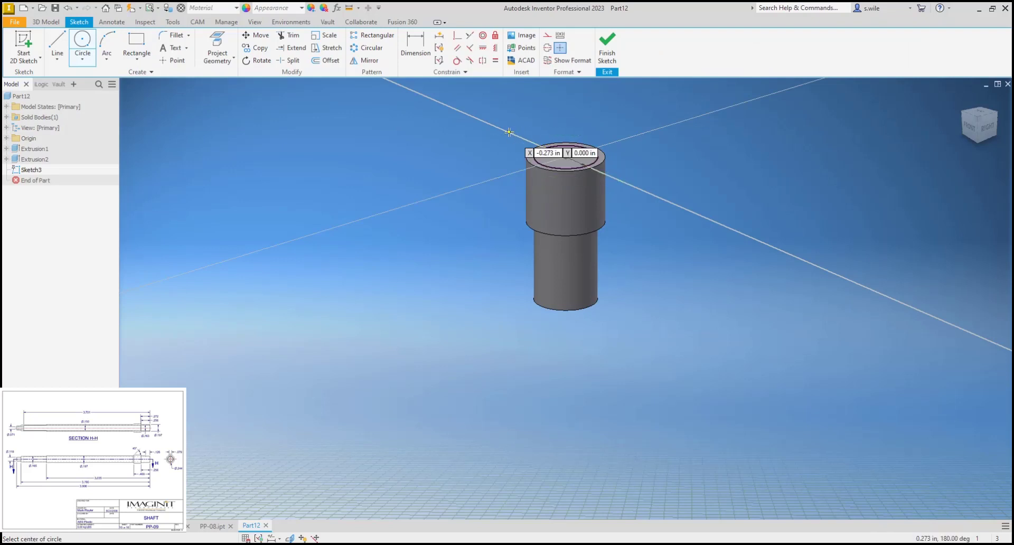
Extrude the .197 in circle upward from the collar by 3.035-.469 in, joined to the body, as the long shaft section
{"action": "key", "text": "e"}
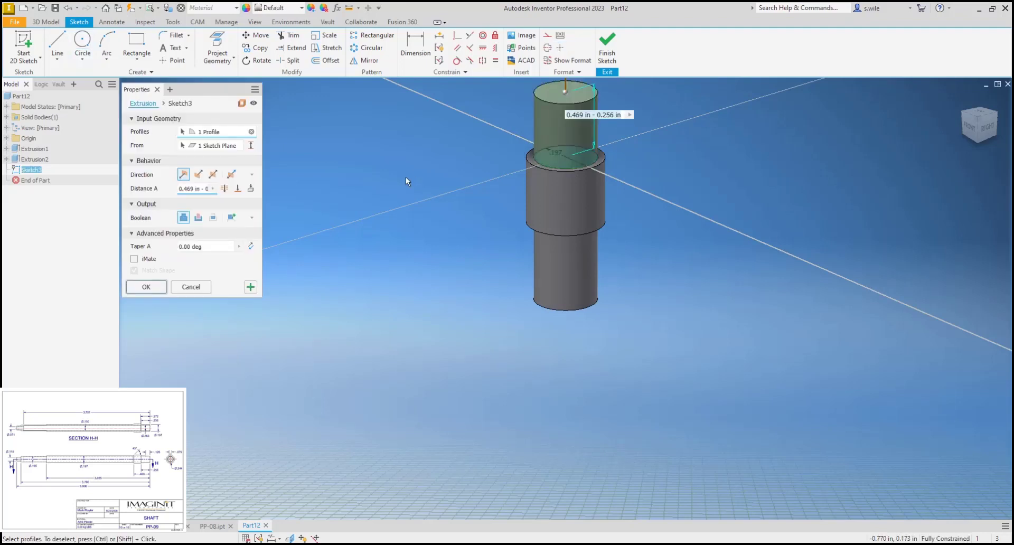
{"action": "type", "text": "3.035"}
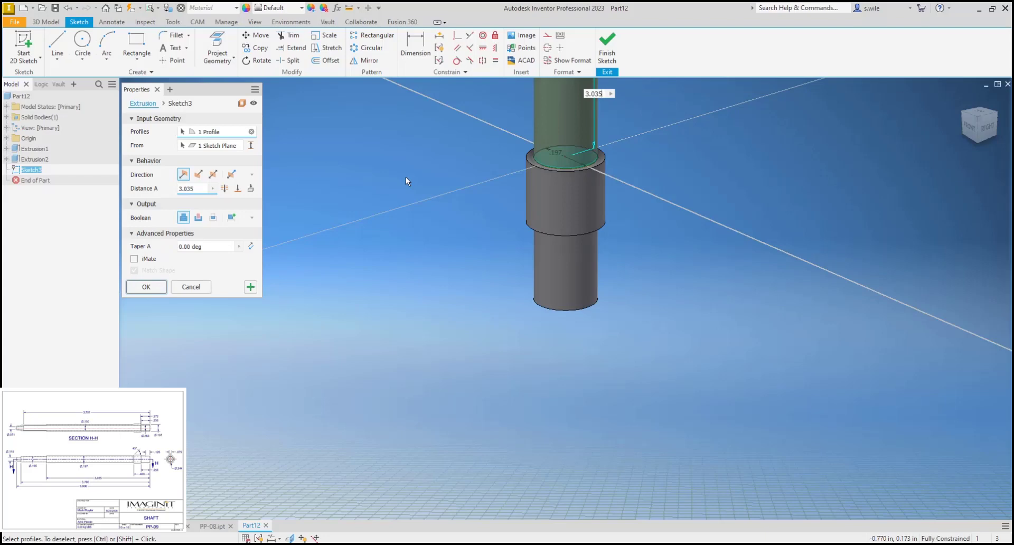
{"action": "type", "text": "-"}
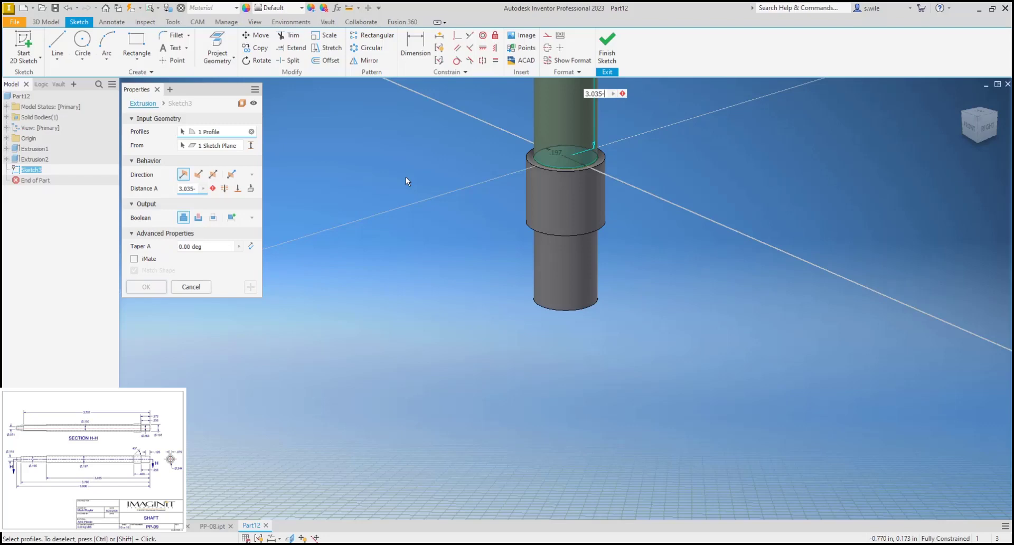
{"action": "type", "text": ".469"}
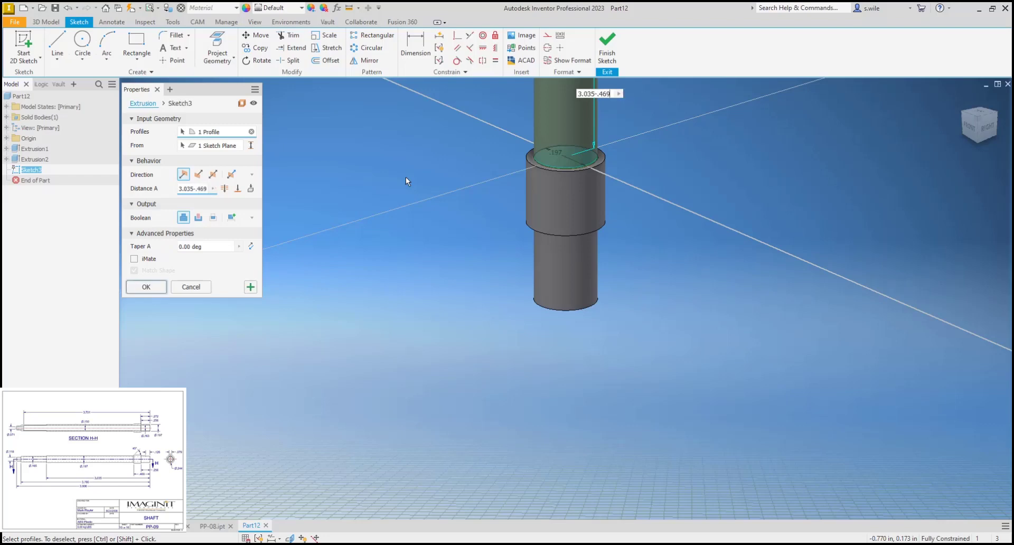
{"action": "key", "text": "Return"}
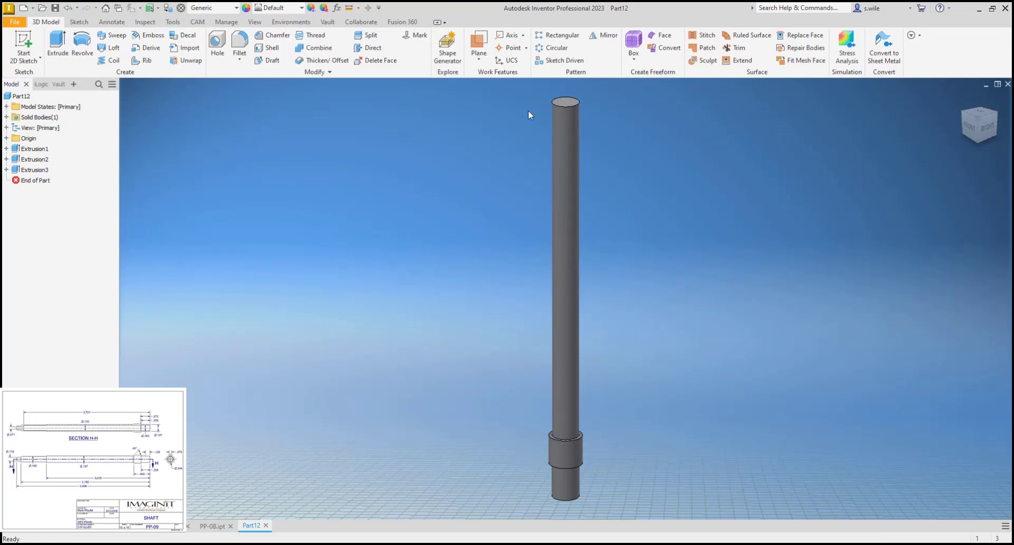
Sketch a circle centered on the origin on the long shaft section's upper end face, slightly smaller than the shaft
{"action": "left_click", "coordinate": [563, 102]}
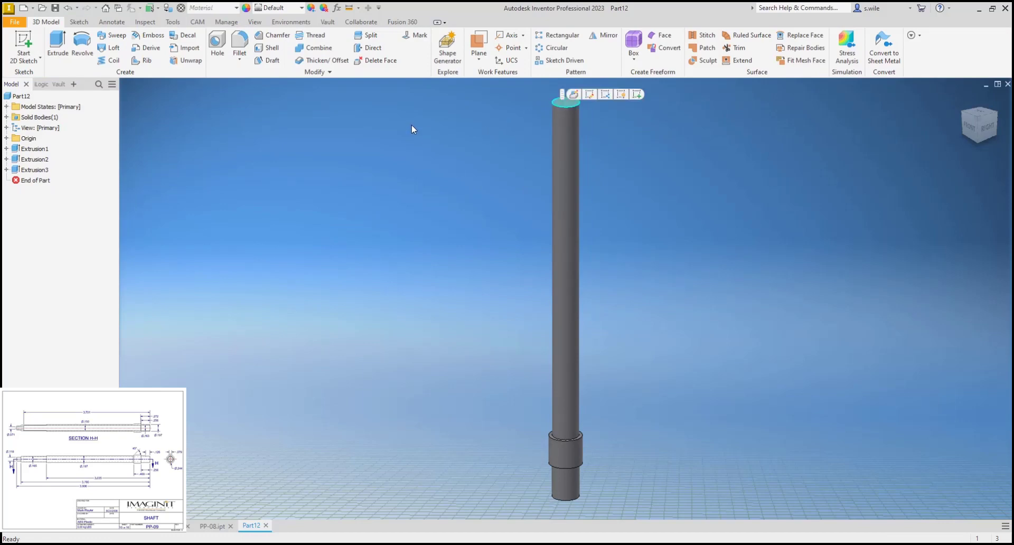
{"action": "key", "text": "s"}
{"action": "left_click", "coordinate": [82, 42]}
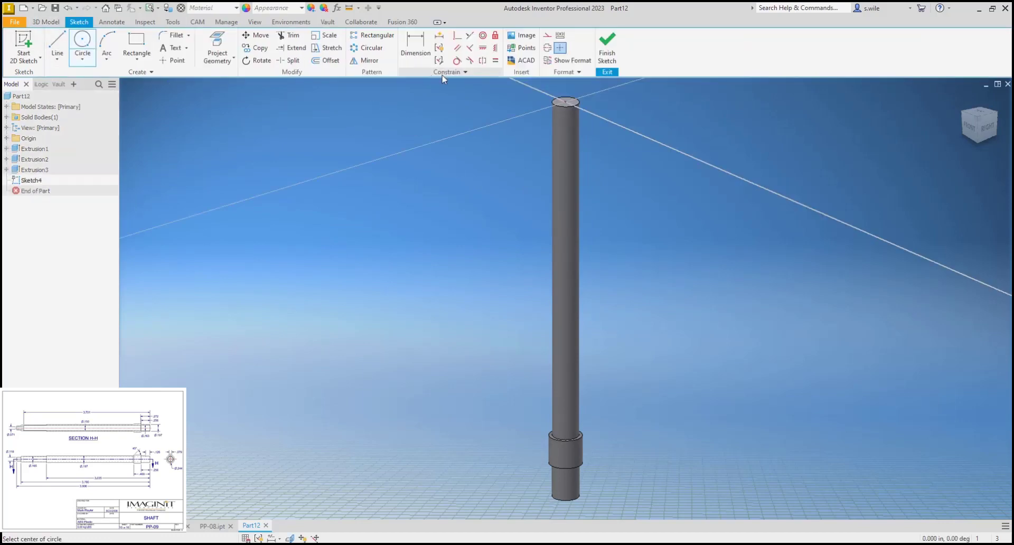
{"action": "left_click", "coordinate": [566, 101]}
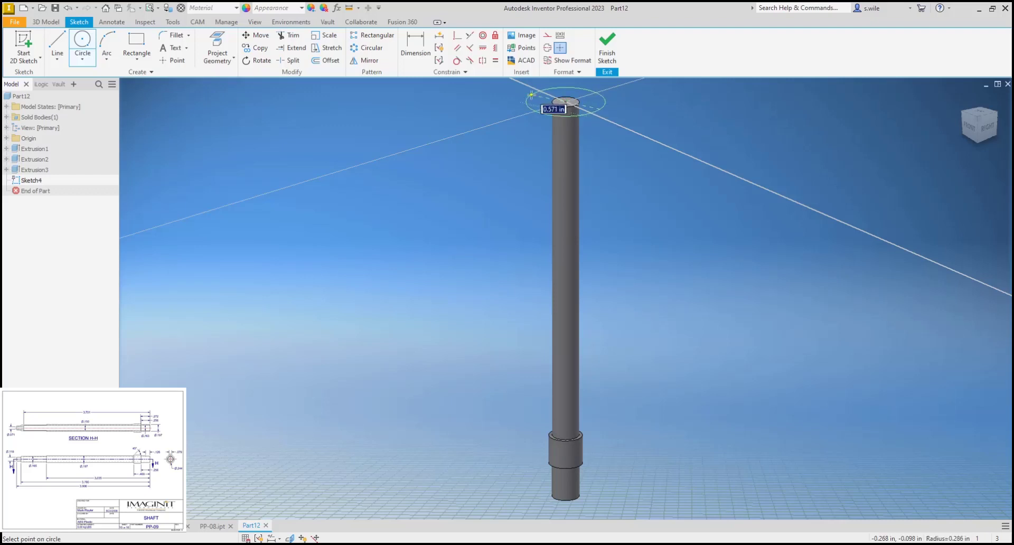
{"action": "type", "text": ".197"}
{"action": "key", "text": "Return"}
Extrude the new circle upward from the long shaft section by 3.78-3.035 in, joined to the body
{"action": "key", "text": "e"}
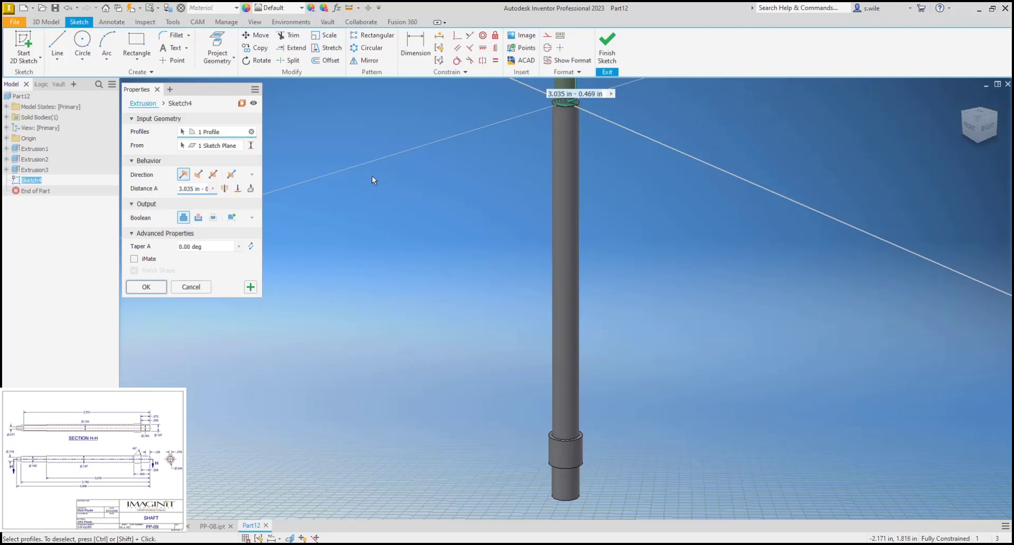
{"action": "type", "text": "3.78"}
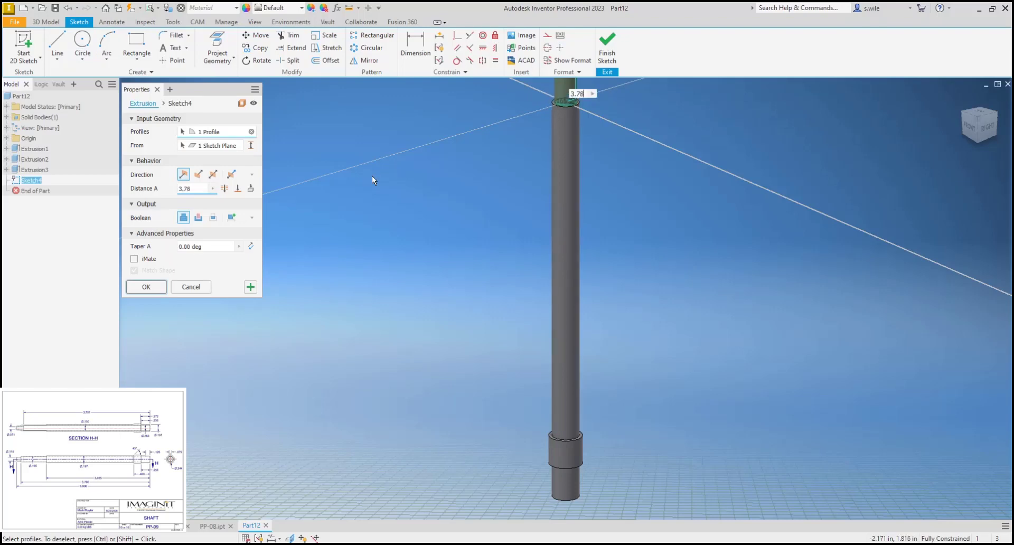
{"action": "type", "text": "-3.035"}
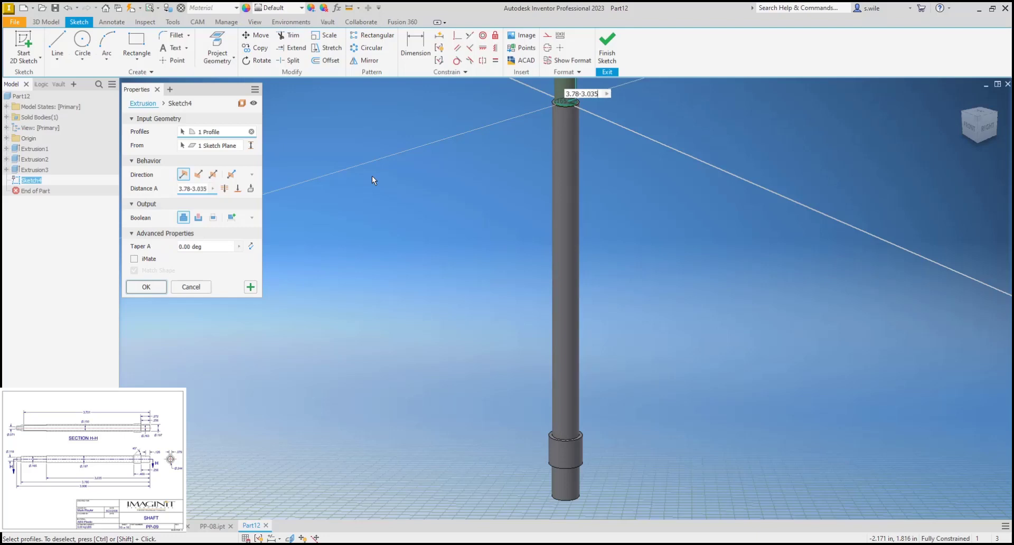
{"action": "key", "text": "Return"}
Sketch a .118 in diameter circle centered on the origin on the upper end face of the reduced section
{"action": "key", "text": "Home"}
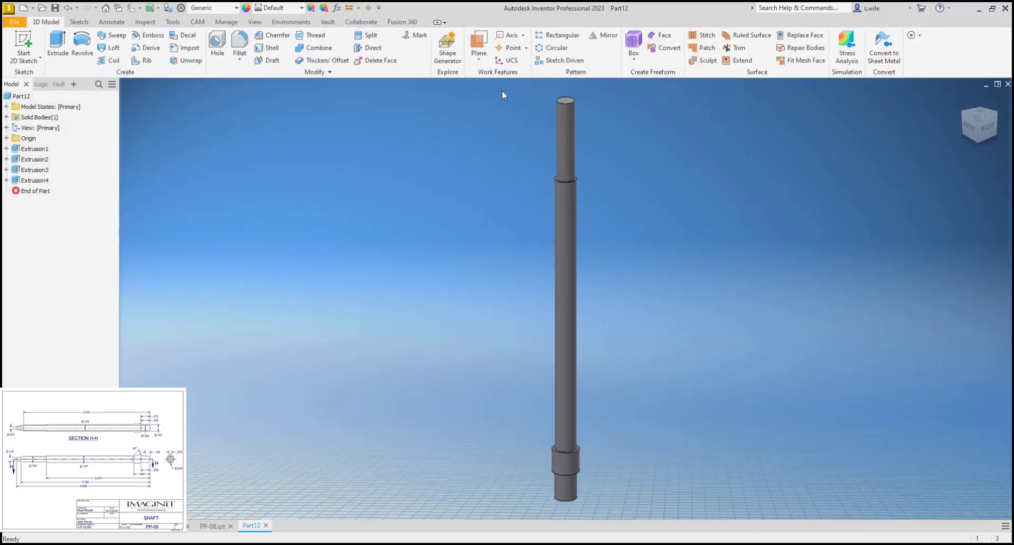
{"action": "key", "text": "s"}
{"action": "left_click", "coordinate": [566, 99]}
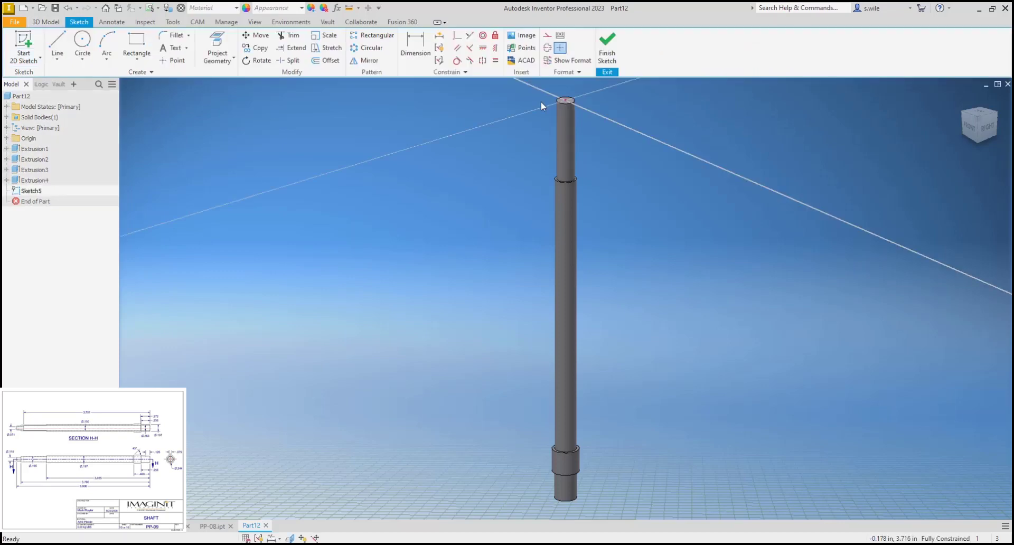
{"action": "left_click", "coordinate": [82, 43]}
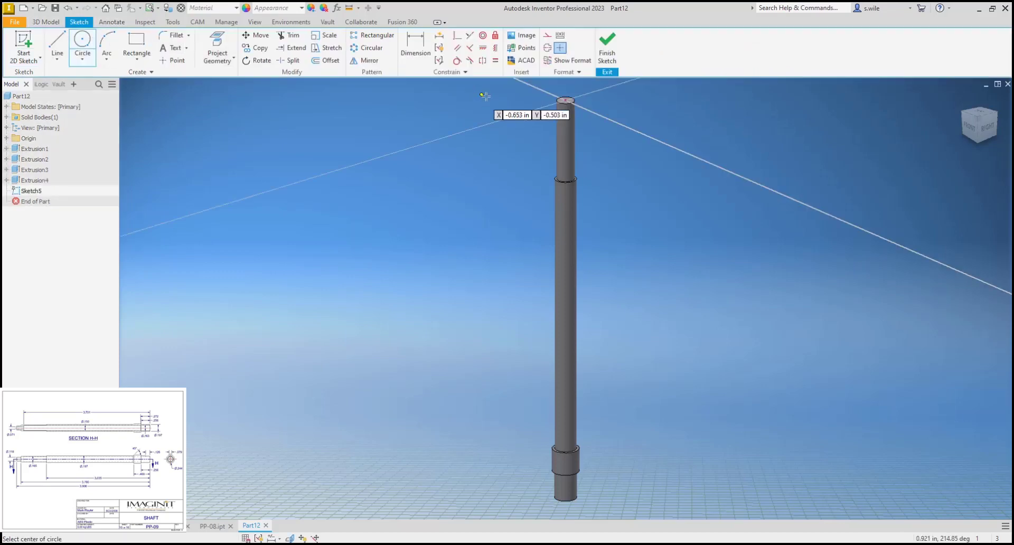
{"action": "left_click", "coordinate": [565, 101]}
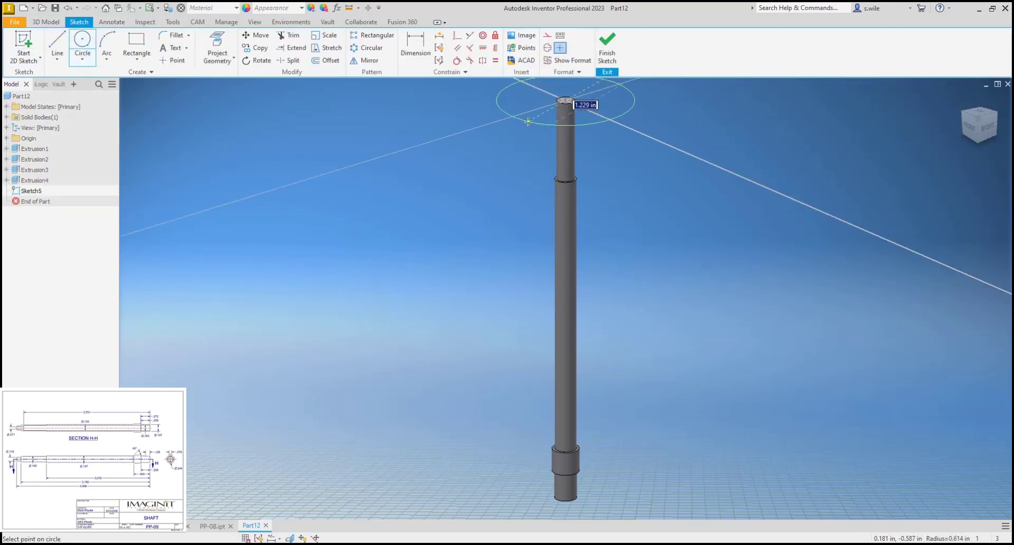
{"action": "type", "text": ".118"}
{"action": "key", "text": "Return"}
Extrude the .118 in circle upward by 3.906-3.78 in, joined to the body, to form the narrow tip
{"action": "key", "text": "e"}
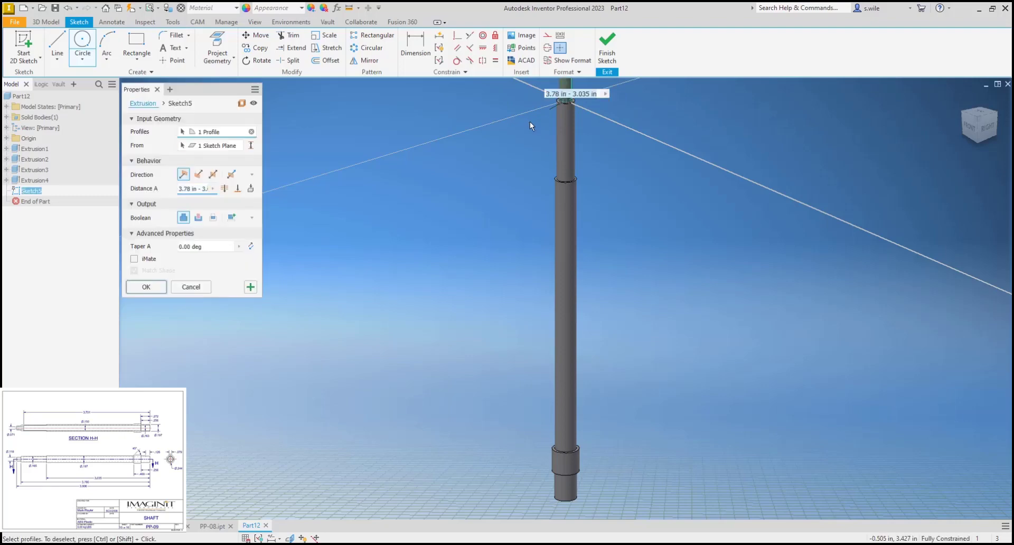
{"action": "type", "text": "3.906-"}
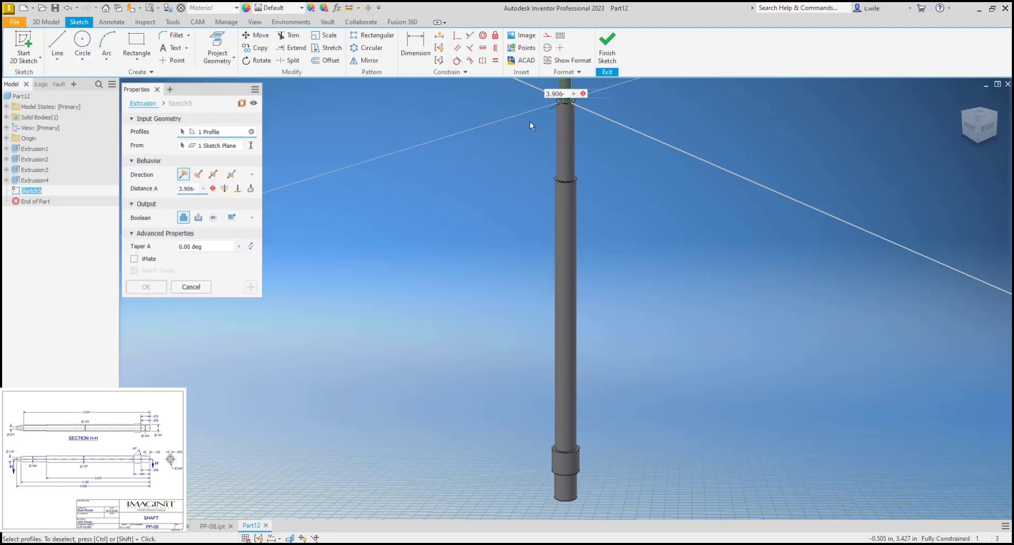
{"action": "type", "text": "3.78"}
{"action": "key", "text": "Return"}
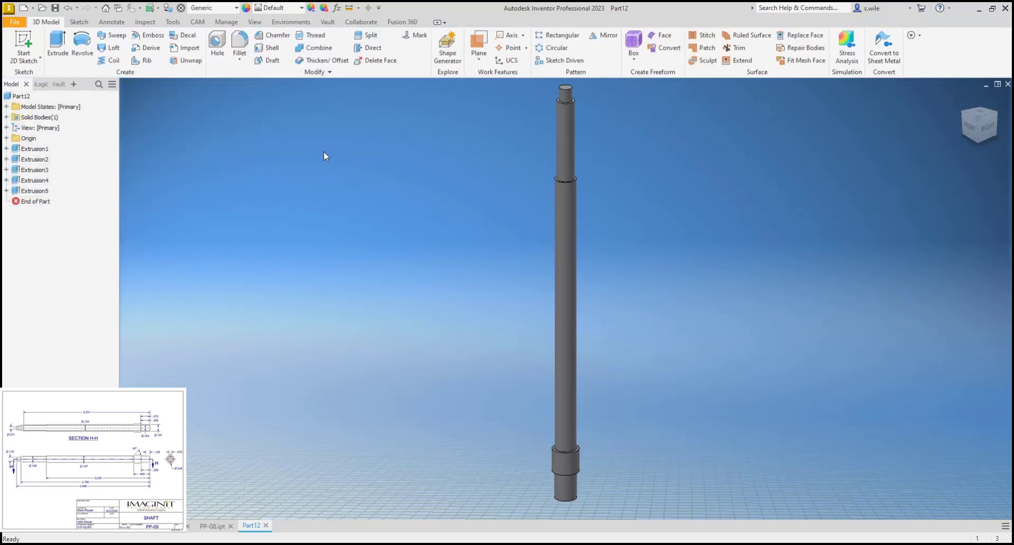
Save the part as PP-09 in the Mechanical Pencil folder
{"action": "key", "text": "ctrl+s"}
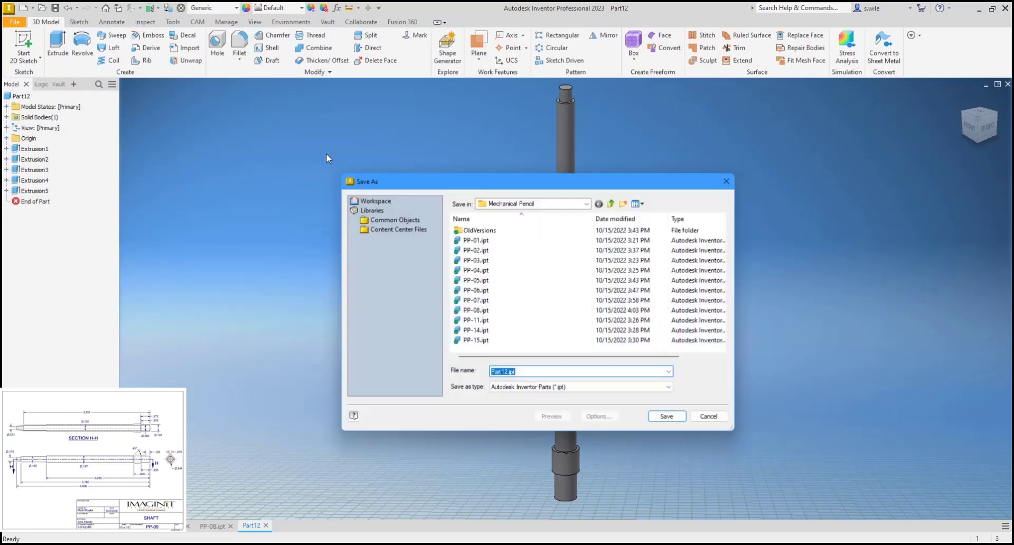
{"action": "type", "text": "PP"}
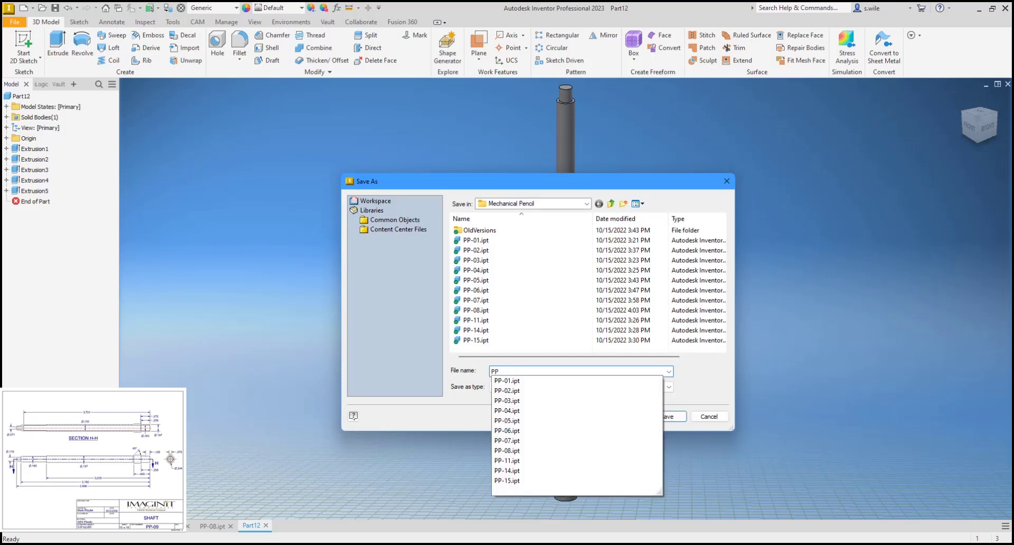
{"action": "type", "text": "-09"}
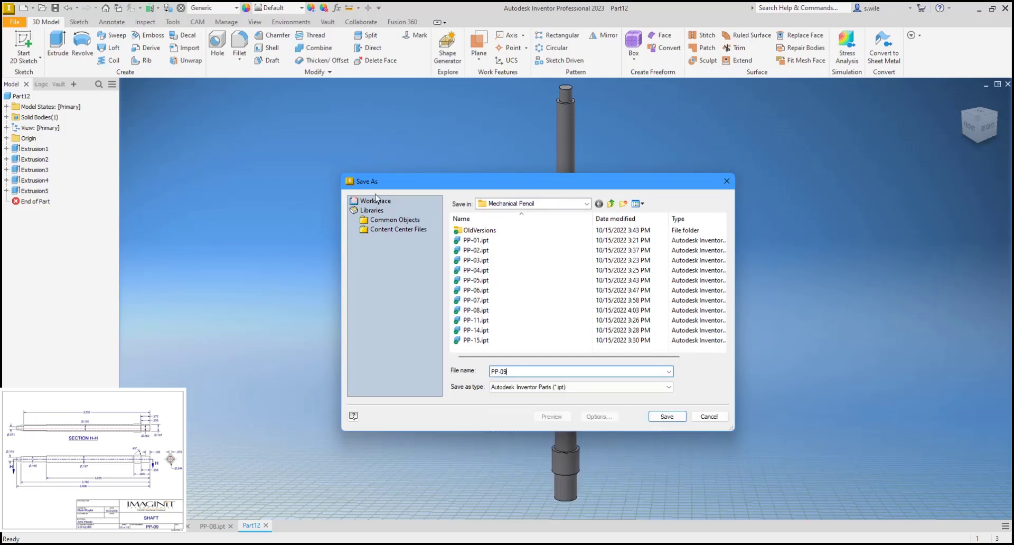
{"action": "key", "text": "Return"}
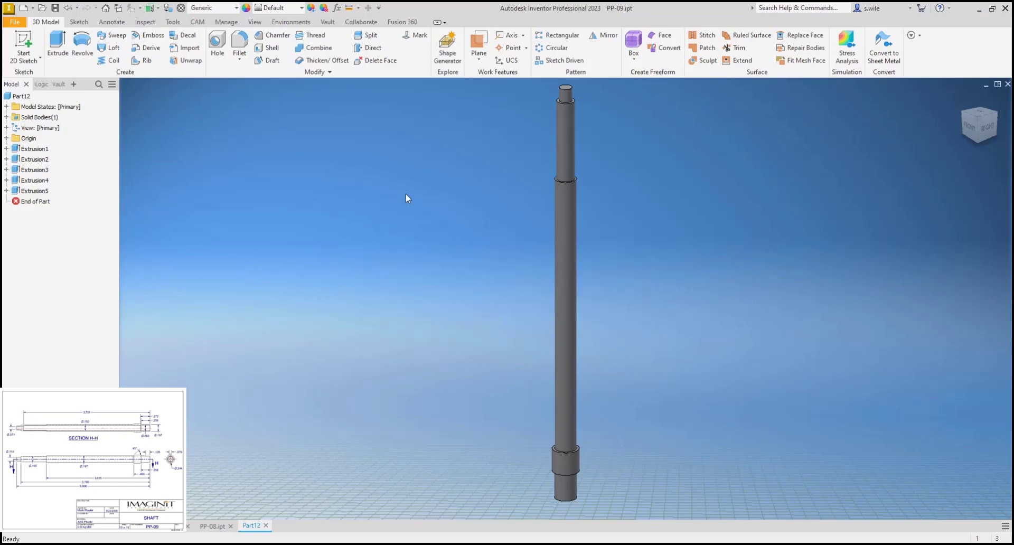
Sketch a .163 in diameter circle centered on the origin on the end face of the short cylinder below the collar
{"action": "middle_click_drag", "start_coordinate": [406, 198], "coordinate": [595, 214], "text": "shift"}
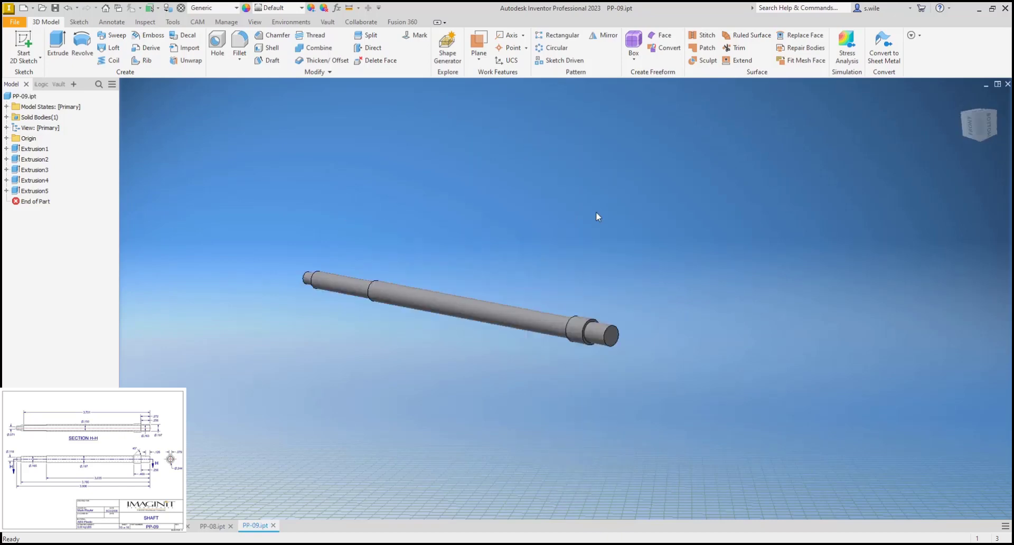
{"action": "scroll", "coordinate": [596, 214], "scroll_direction": "up", "scroll_amount": 5}
{"action": "key", "text": "s"}
{"action": "left_click", "coordinate": [626, 217]}
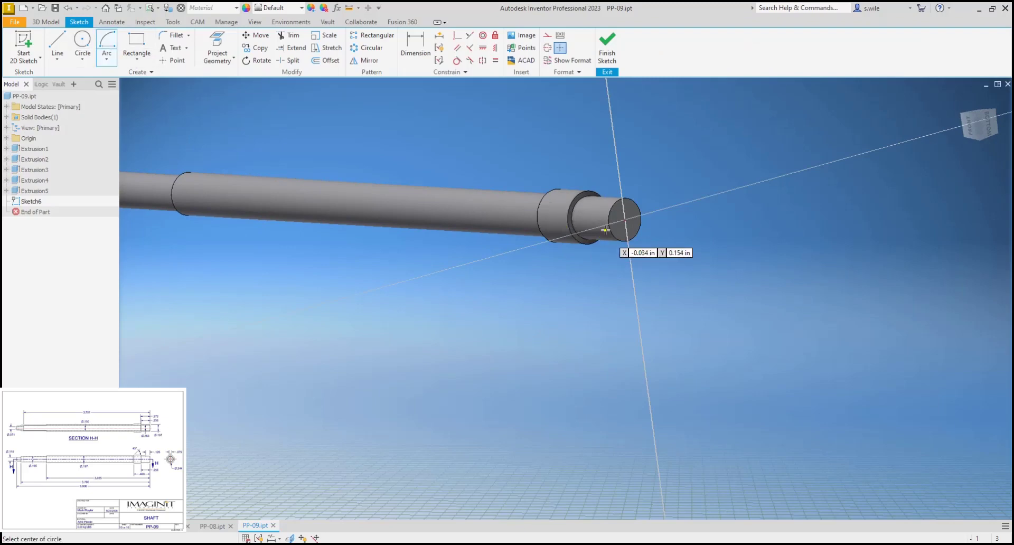
{"action": "key", "text": "c"}
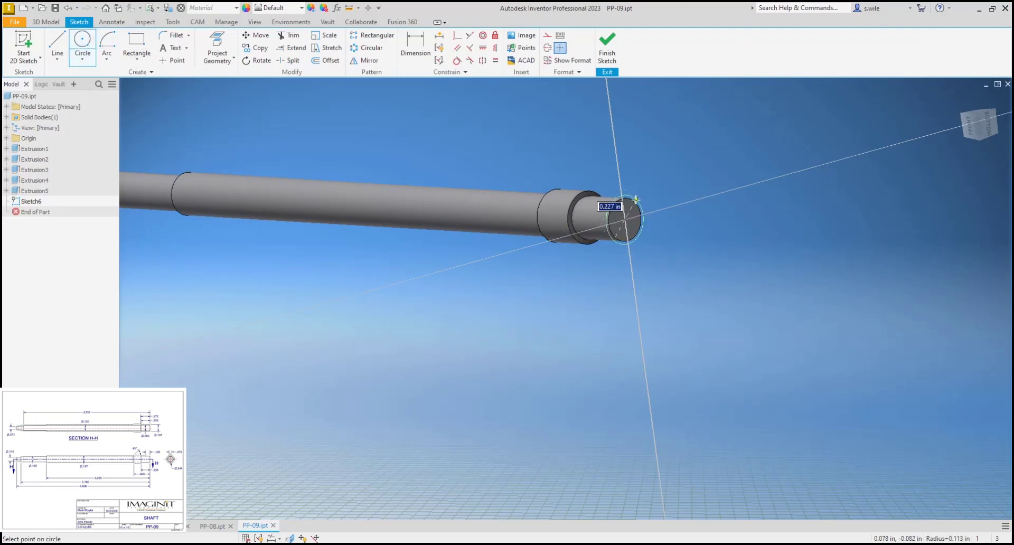
{"action": "type", "text": ".163"}
{"action": "key", "text": "Return"}
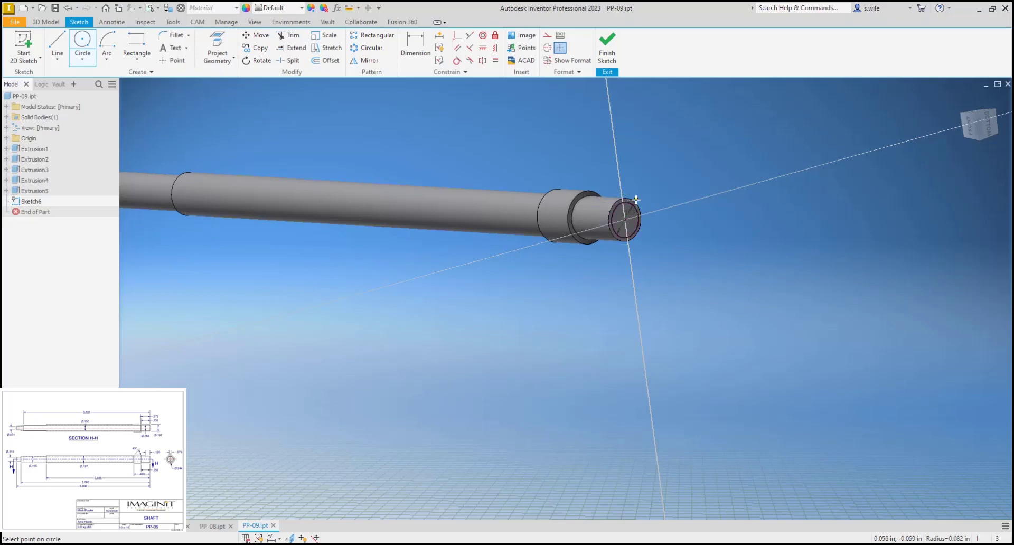
Cut the .163 in circle into the short cylinder to a depth of .256 in with a reversed extrusion
{"action": "key", "text": "e"}
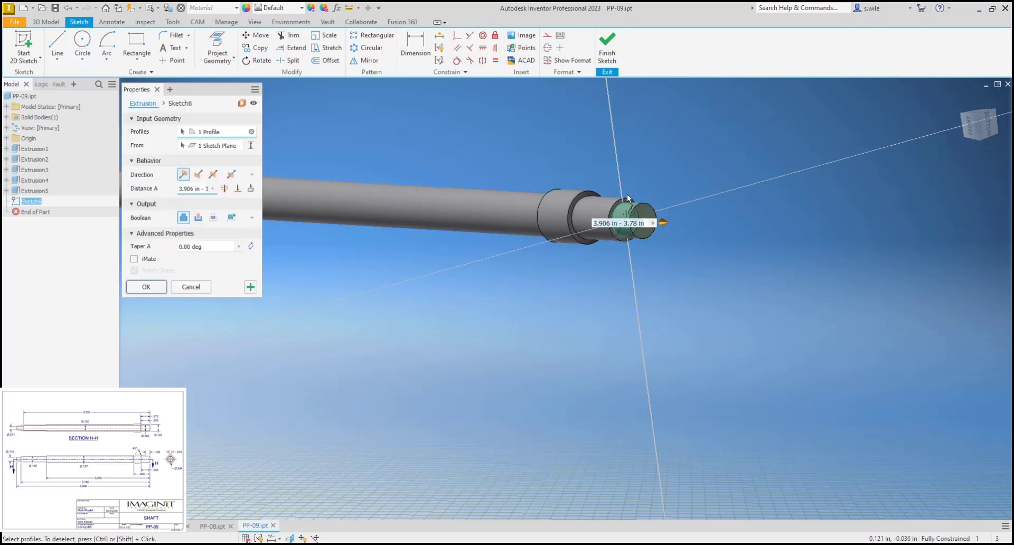
{"action": "left_click", "coordinate": [198, 217]}
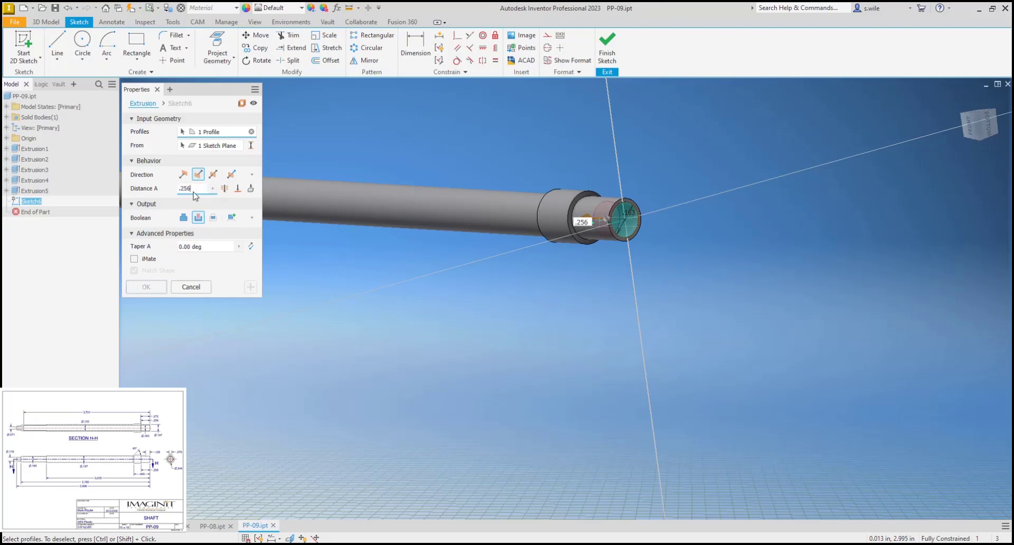
{"action": "key", "text": "Return"}
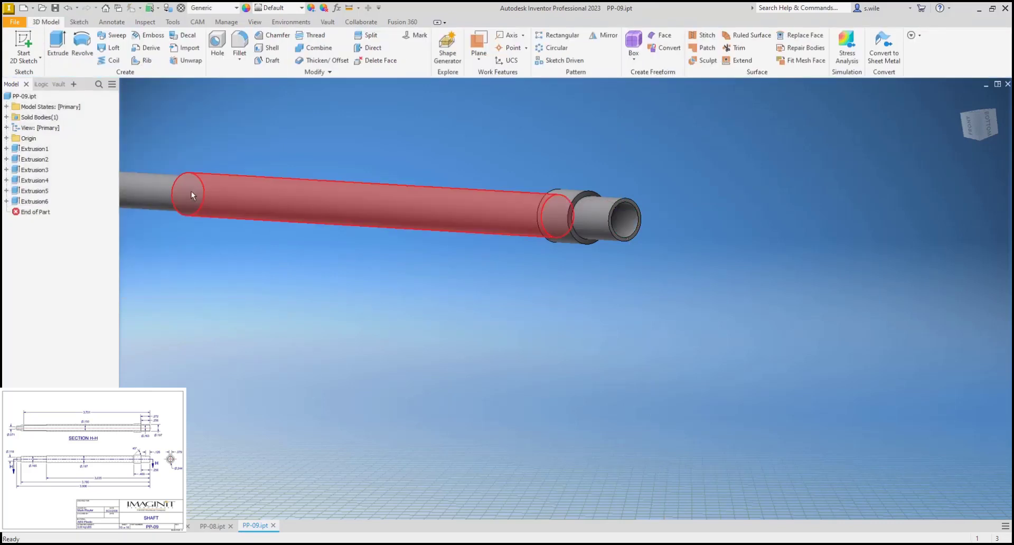
Sketch a .150 in diameter circle centered on the origin on the floor of the .163 in bore
{"action": "mouse_move", "coordinate": [191, 195]}
{"action": "middle_mouse_down", "text": "shift"}
{"action": "mouse_move", "coordinate": [284, 185]}
{"action": "mouse_move", "coordinate": [651, 287]}
{"action": "middle_mouse_up", "text": "shift"}
{"action": "key", "text": "s"}
{"action": "left_click", "coordinate": [649, 282]}
{"action": "key", "text": "c"}
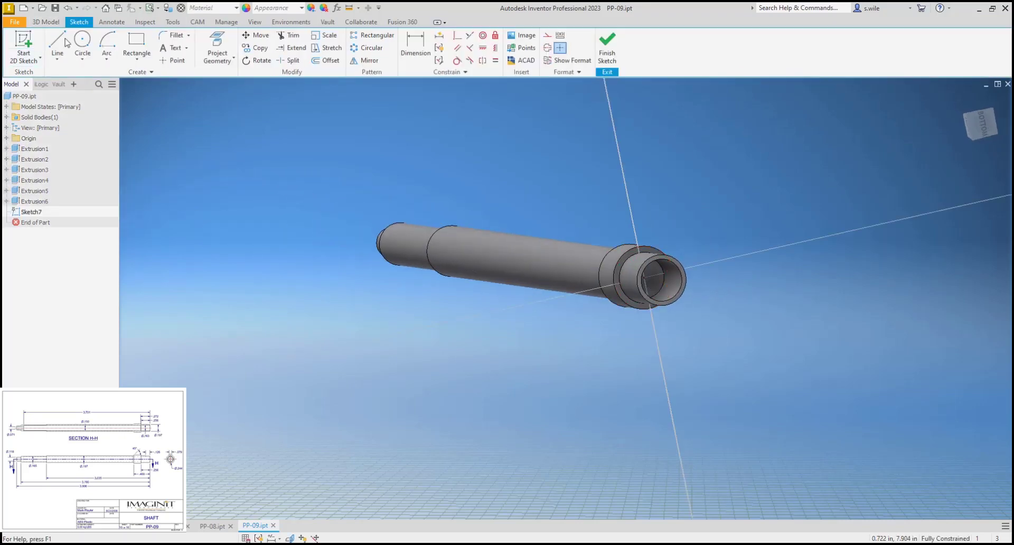
{"action": "left_click", "coordinate": [645, 277]}
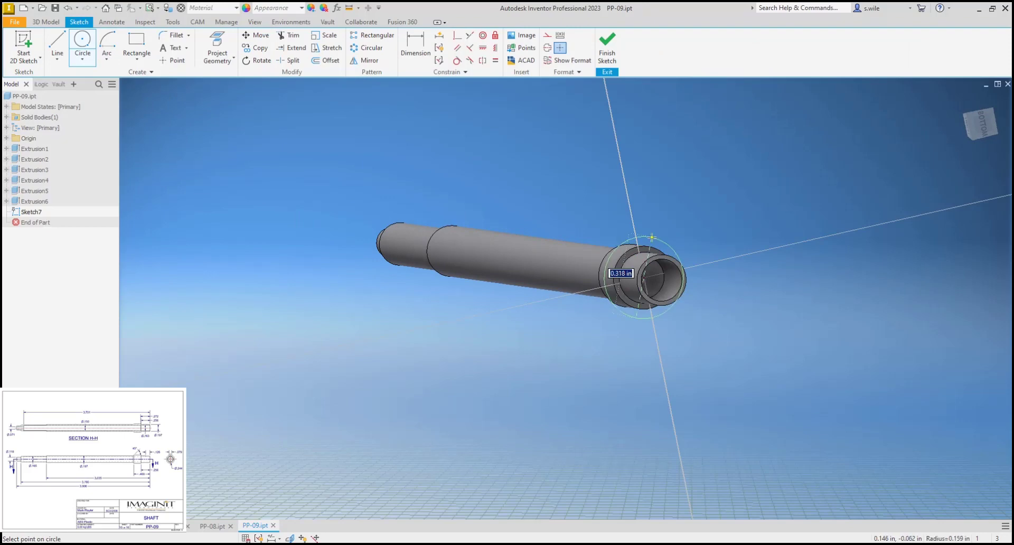
{"action": "type", "text": ".150"}
{"action": "key", "text": "Return"}
Cut the .150 in circle into the shaft by 3.701-.256 in from the bore floor with a reversed extrusion
{"action": "key", "text": "e"}
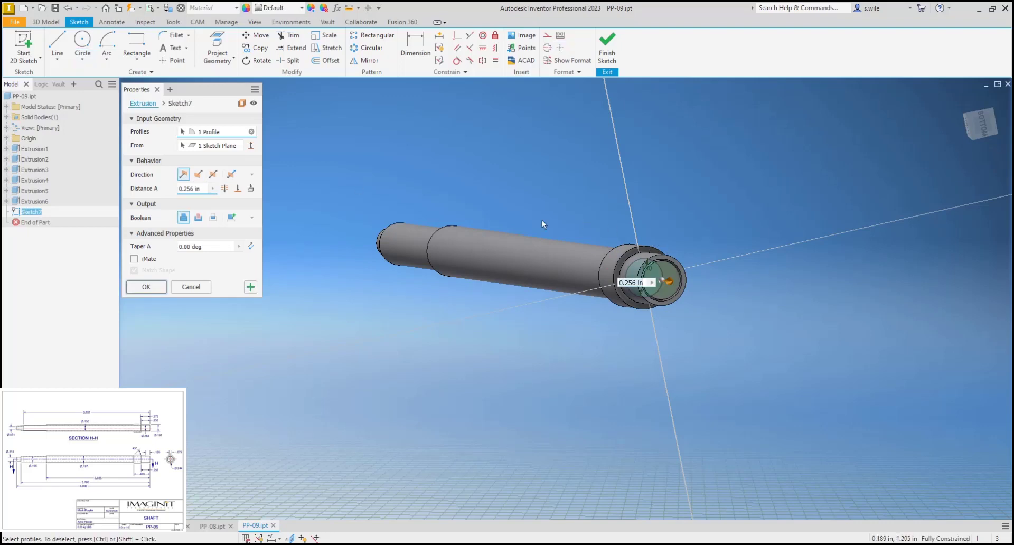
{"action": "left_click", "coordinate": [198, 217]}
{"action": "left_click", "coordinate": [198, 174]}
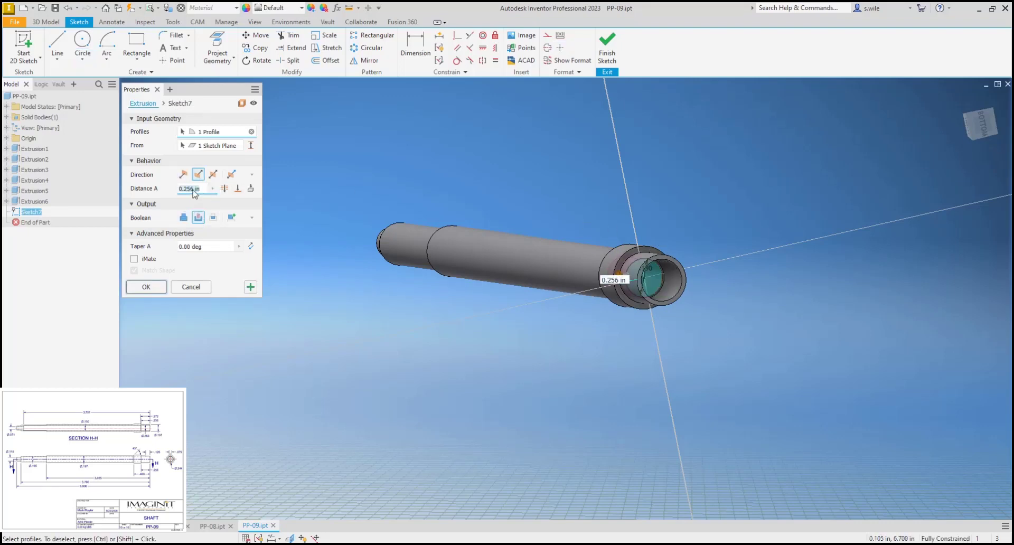
{"action": "type", "text": "3.70"}
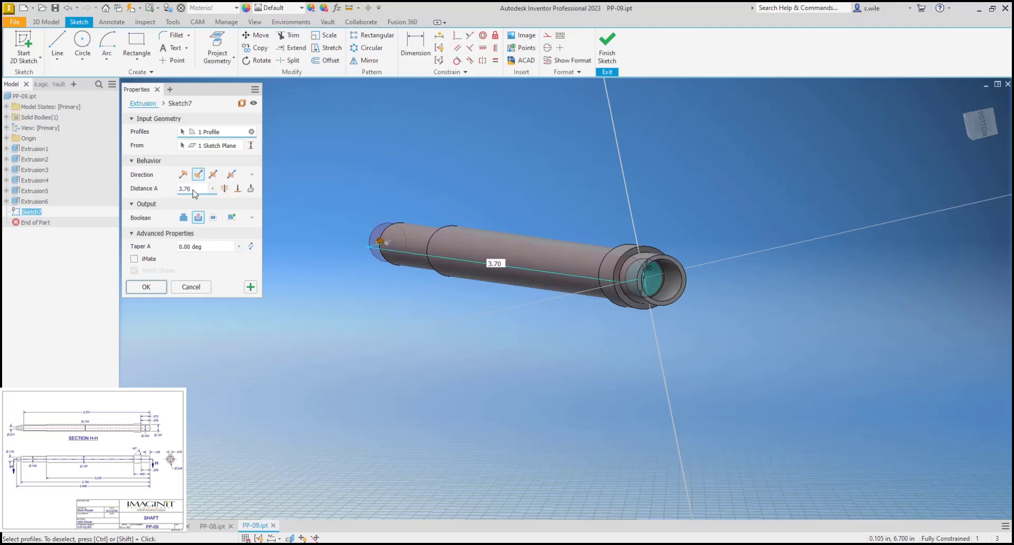
{"action": "type", "text": "1-.256"}
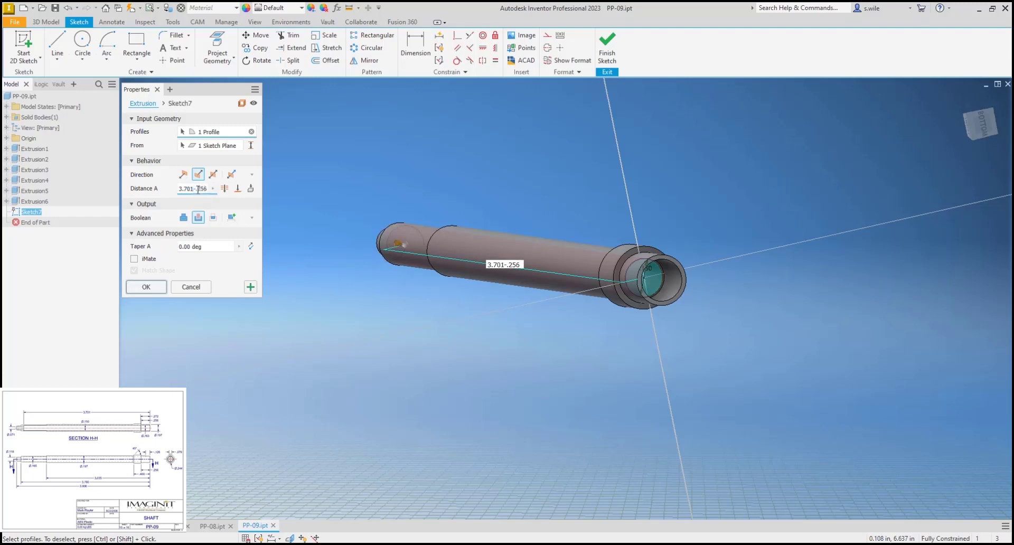
{"action": "key", "text": "Return"}
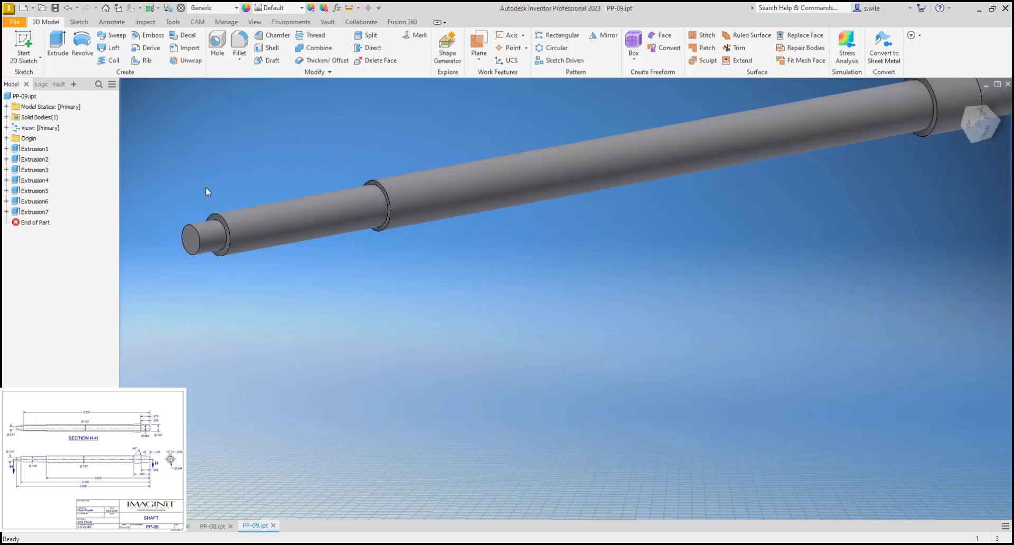
Sketch a small circle centered on the origin on the narrow tip's end face, inside its outer edge
{"action": "left_click", "coordinate": [255, 272]}
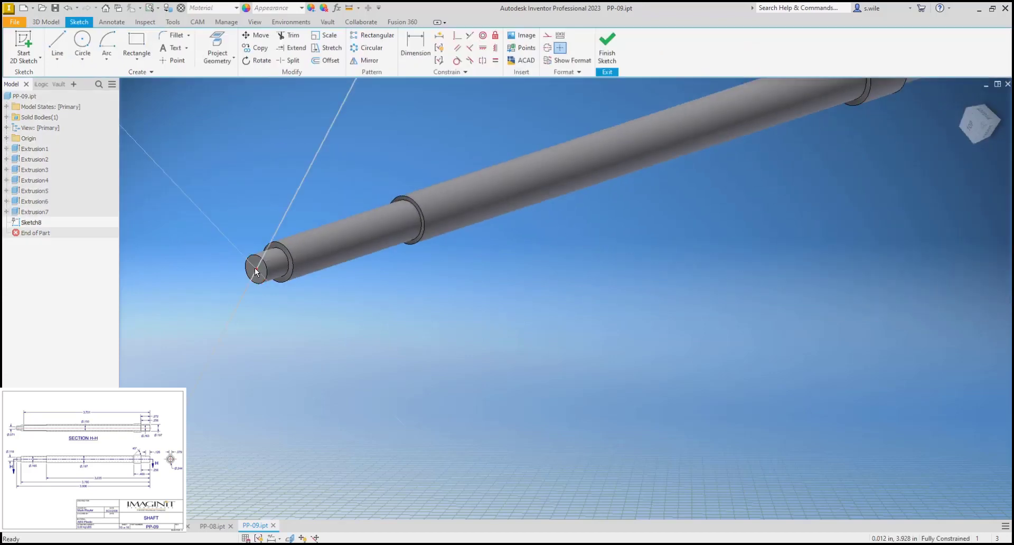
{"action": "left_click", "coordinate": [82, 41]}
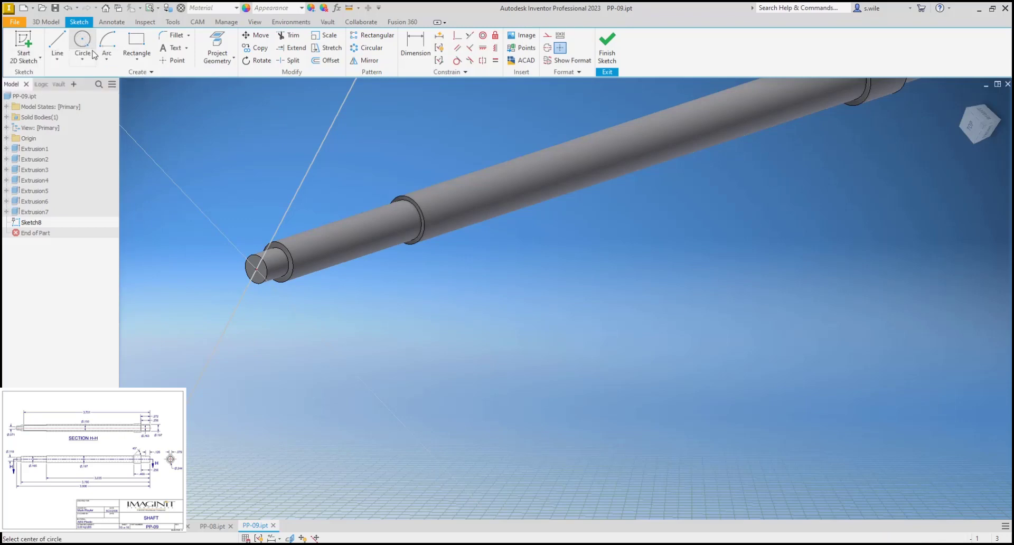
{"action": "left_click", "coordinate": [256, 268]}
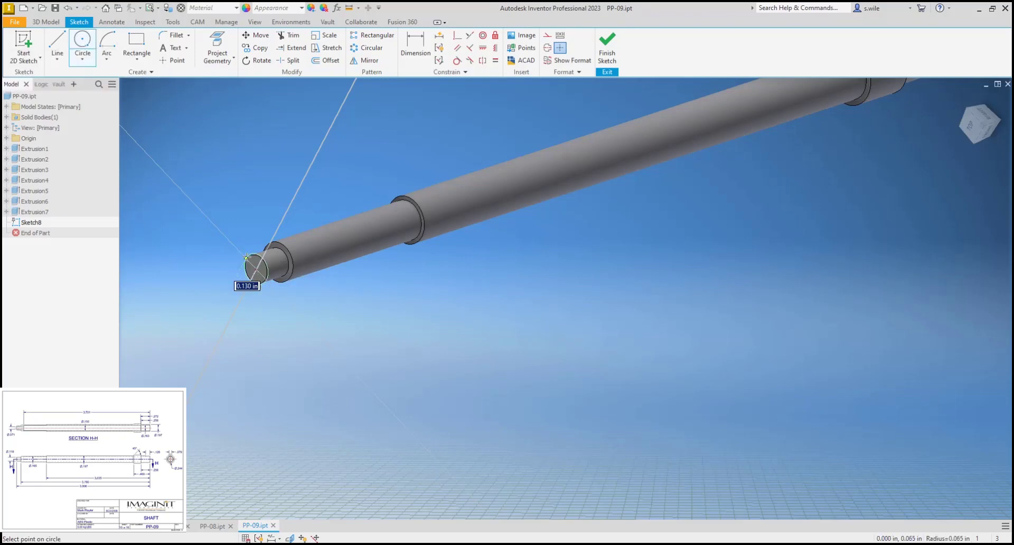
{"action": "type", "text": "."}
{"action": "type", "text": "116"}
{"action": "key", "text": "Return"}
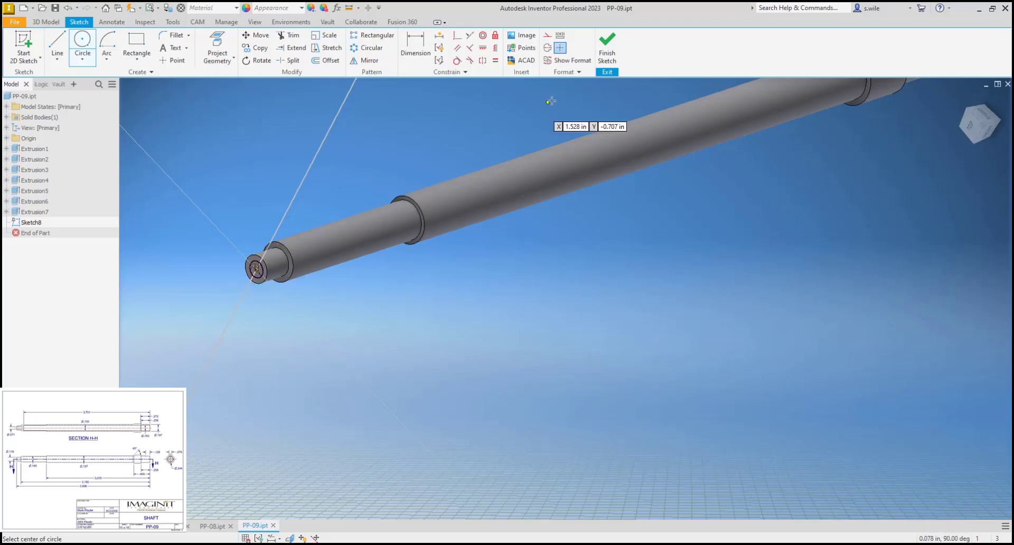
Cut the small circle on the narrow tip's end face through all with a reversed extrusion
{"action": "left_click", "coordinate": [607, 45]}
{"action": "key", "text": "e"}
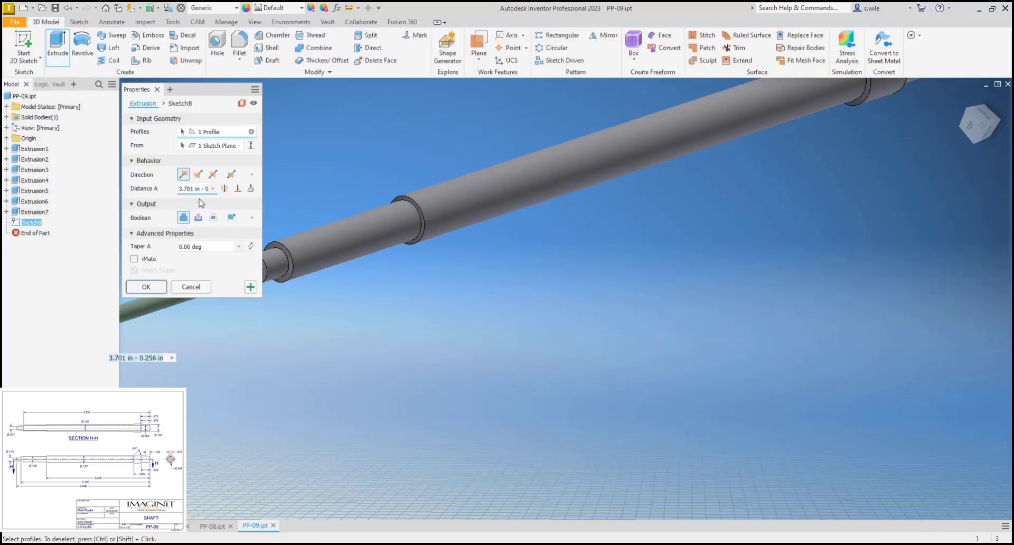
{"action": "left_click", "coordinate": [198, 217]}
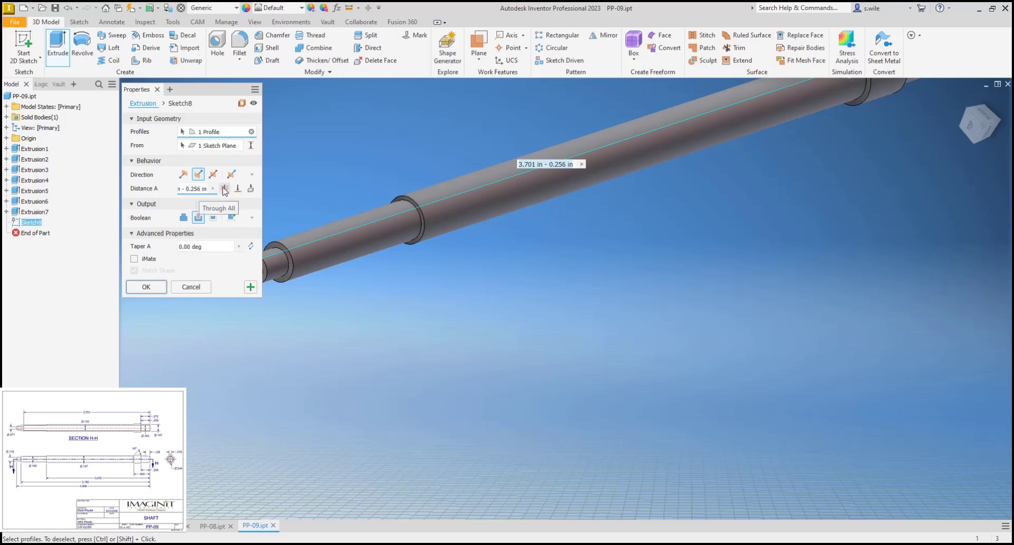
{"action": "left_click", "coordinate": [225, 189]}
{"action": "middle_click_drag", "start_coordinate": [452, 328], "coordinate": [609, 361]}
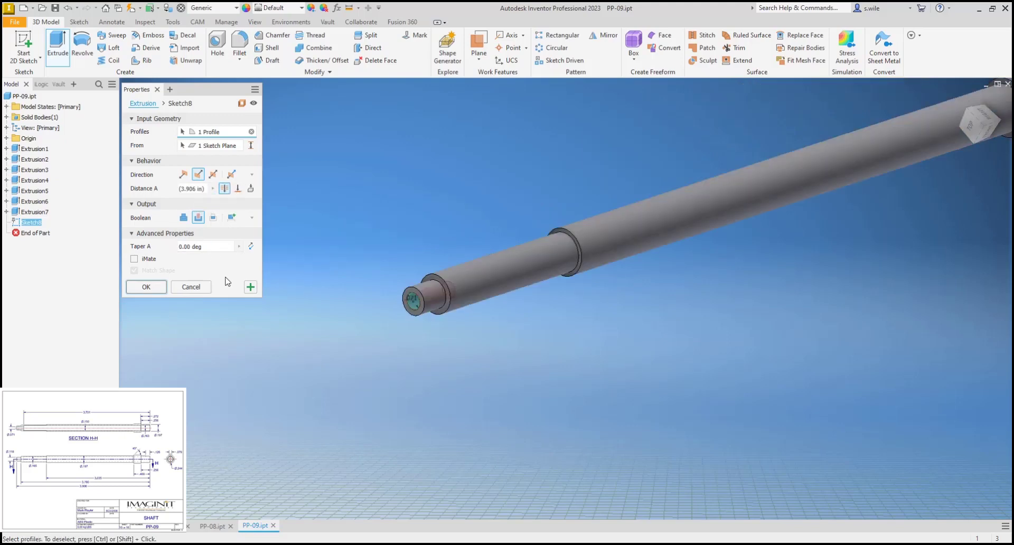
{"action": "left_click", "coordinate": [148, 288]}
Measure the distance between the two circular edges at the step between the shaft's large-end bores
{"action": "middle_click_drag", "start_coordinate": [355, 330], "coordinate": [372, 311], "text": "shift"}
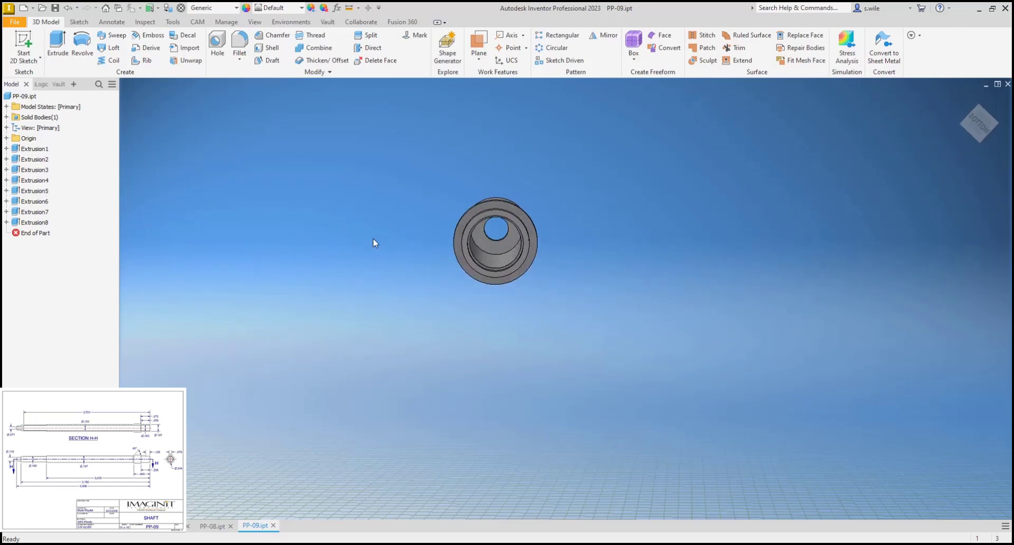
{"action": "middle_click_drag", "start_coordinate": [373, 243], "coordinate": [449, 264], "text": "shift"}
{"action": "scroll", "coordinate": [474, 280], "scroll_direction": "up", "scroll_amount": 5}
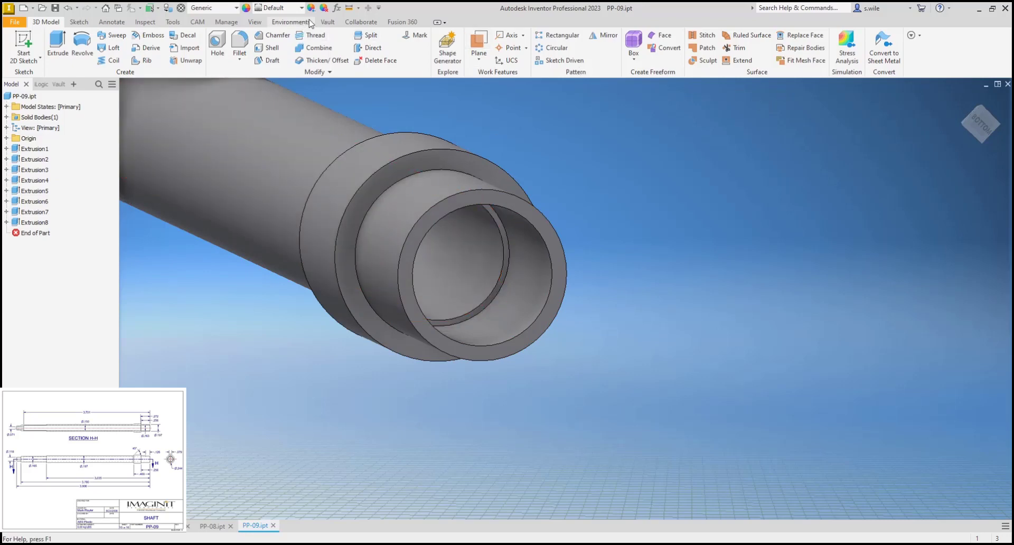
{"action": "left_click", "coordinate": [348, 7]}
{"action": "left_click", "coordinate": [502, 236]}
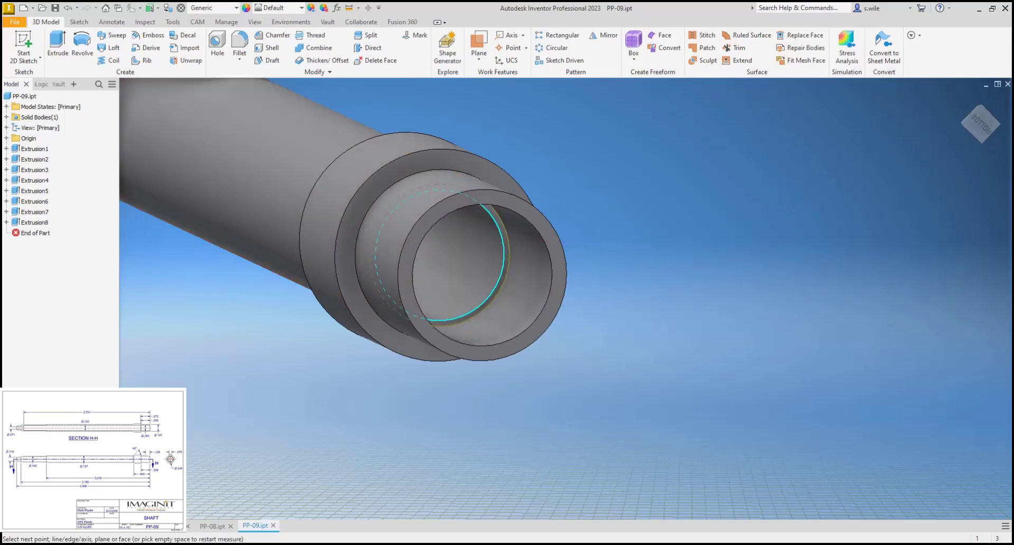
{"action": "left_click_drag", "start_coordinate": [259, 543], "coordinate": [196, 98]}
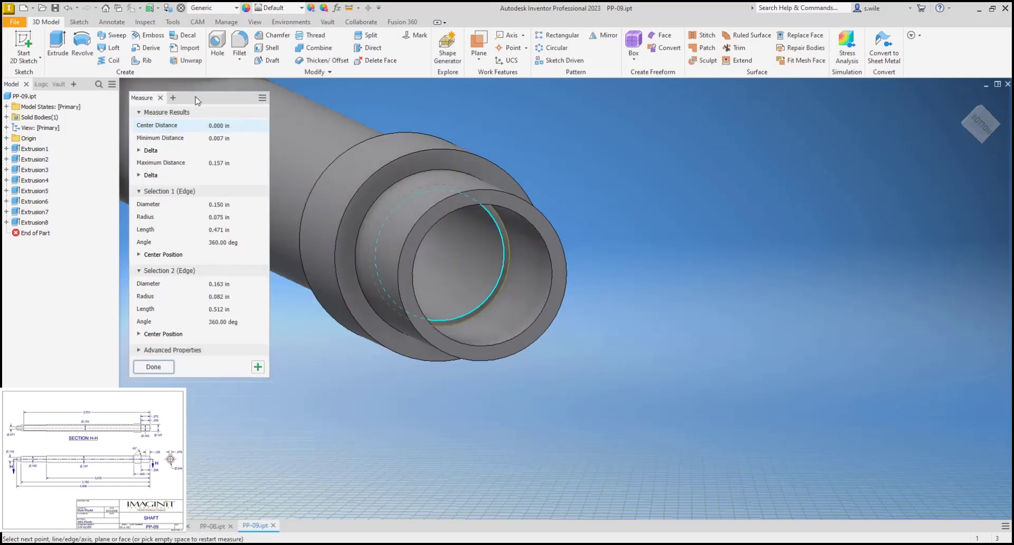
{"action": "key", "text": "Escape"}
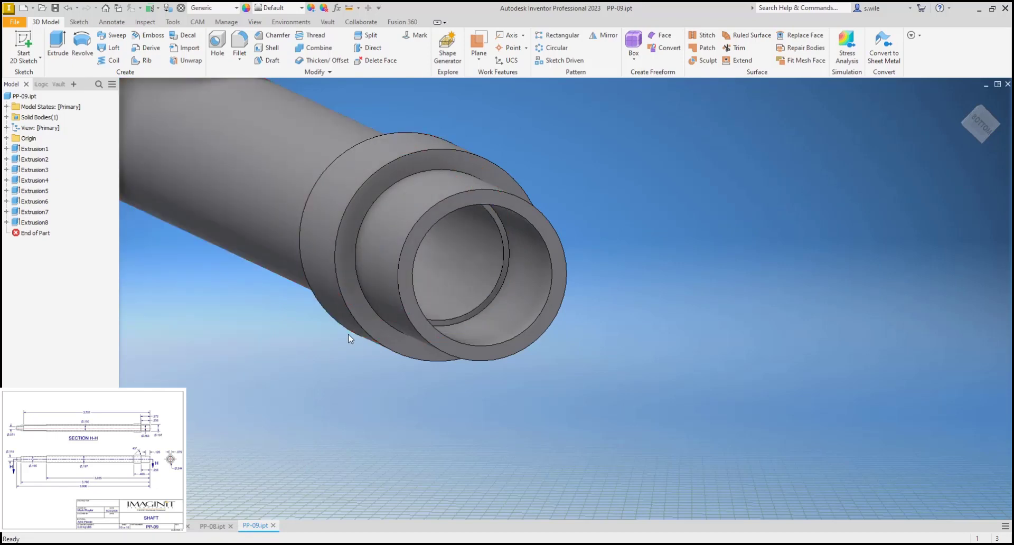
Chamfer the .150 in bore's edge at the floor of the .163 in bore with a distance of .0065 in
{"action": "left_click", "coordinate": [274, 35]}
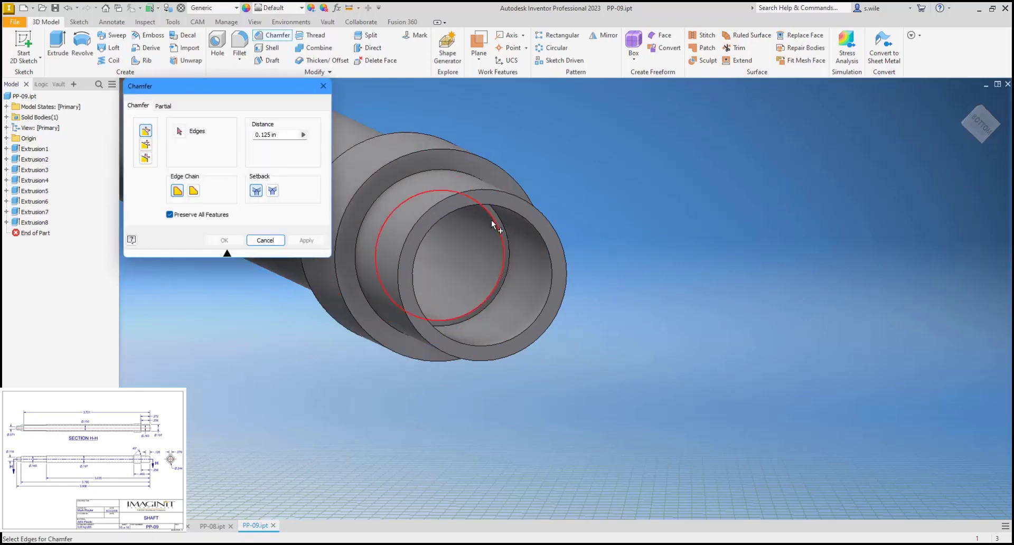
{"action": "left_click", "coordinate": [492, 219]}
{"action": "type", "text": ".007"}
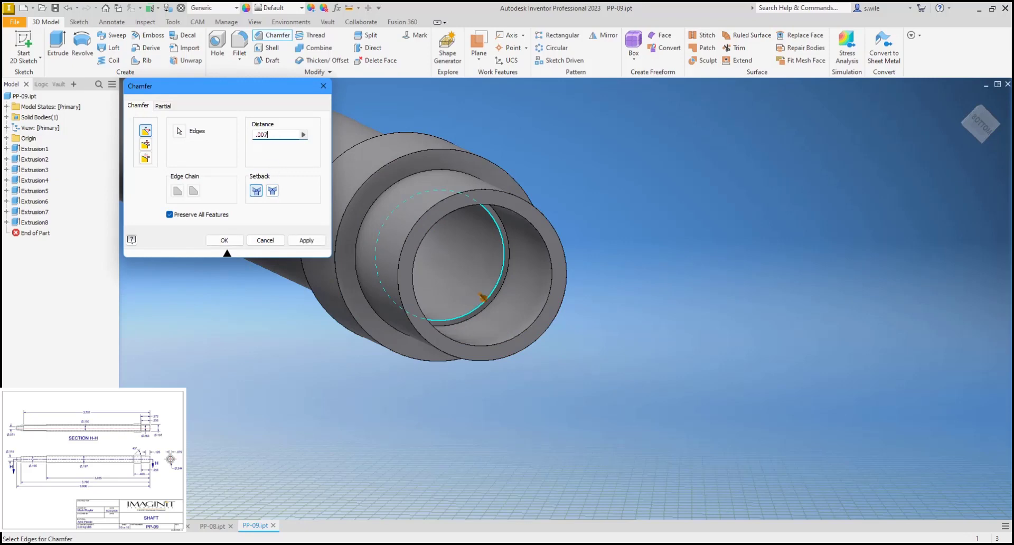
{"action": "middle_click_drag", "start_coordinate": [483, 297], "coordinate": [550, 412], "text": "shift"}
{"action": "middle_click_drag", "start_coordinate": [582, 513], "coordinate": [598, 390], "text": "shift"}
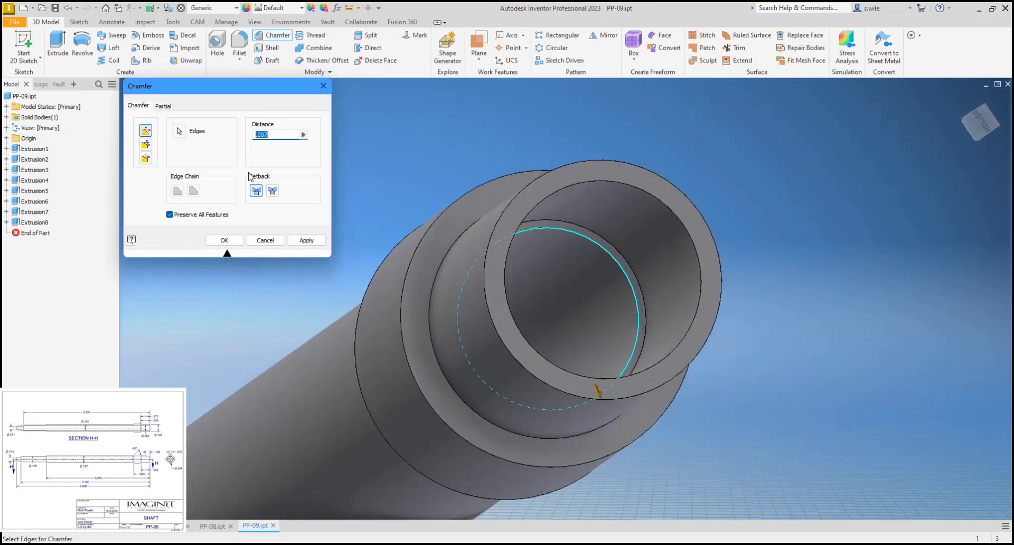
{"action": "type", "text": ".00"}
{"action": "middle_click_drag", "start_coordinate": [593, 398], "coordinate": [608, 464], "text": "shift"}
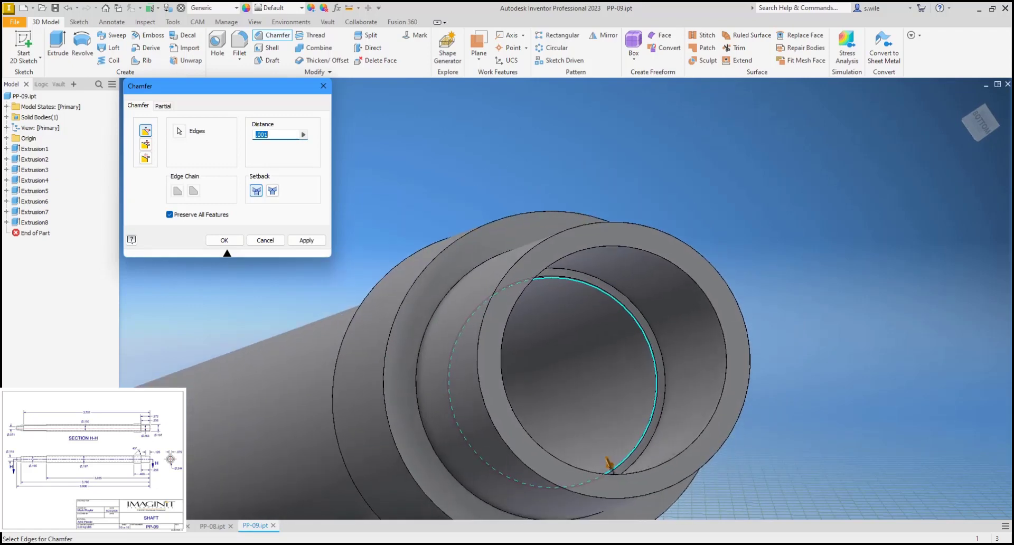
{"action": "type", "text": ".00"}
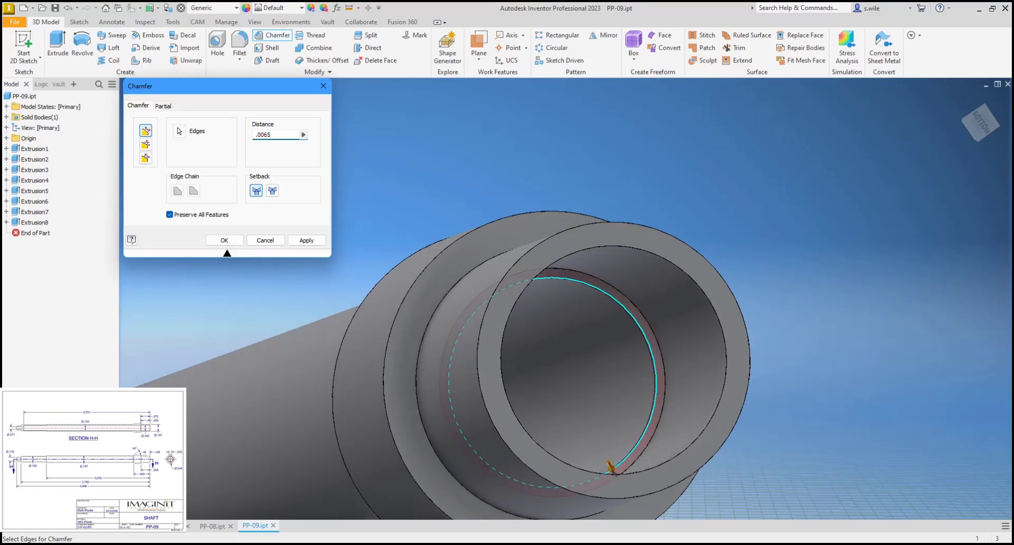
{"action": "scroll", "coordinate": [538, 218], "scroll_direction": "down", "scroll_amount": 3}
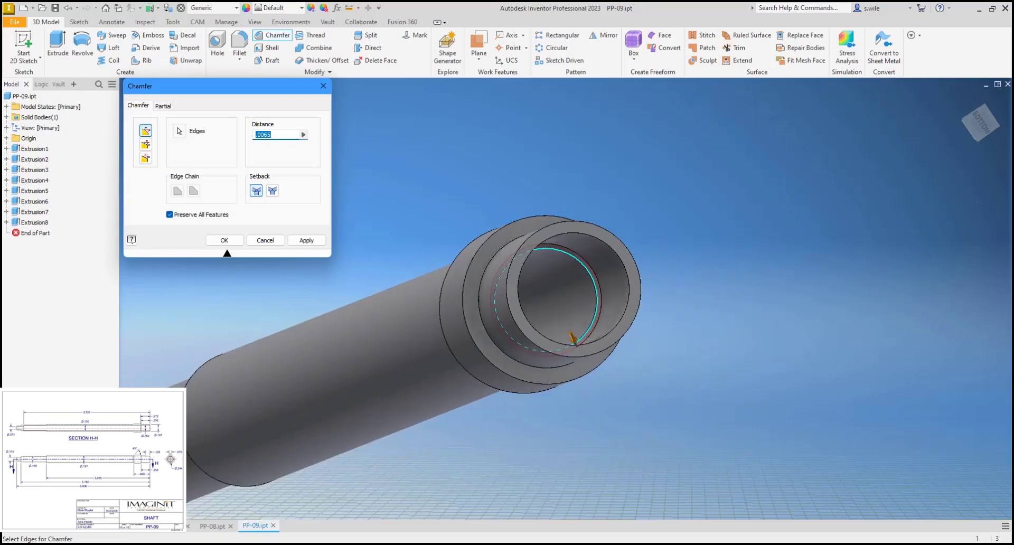
{"action": "left_click", "coordinate": [275, 135]}
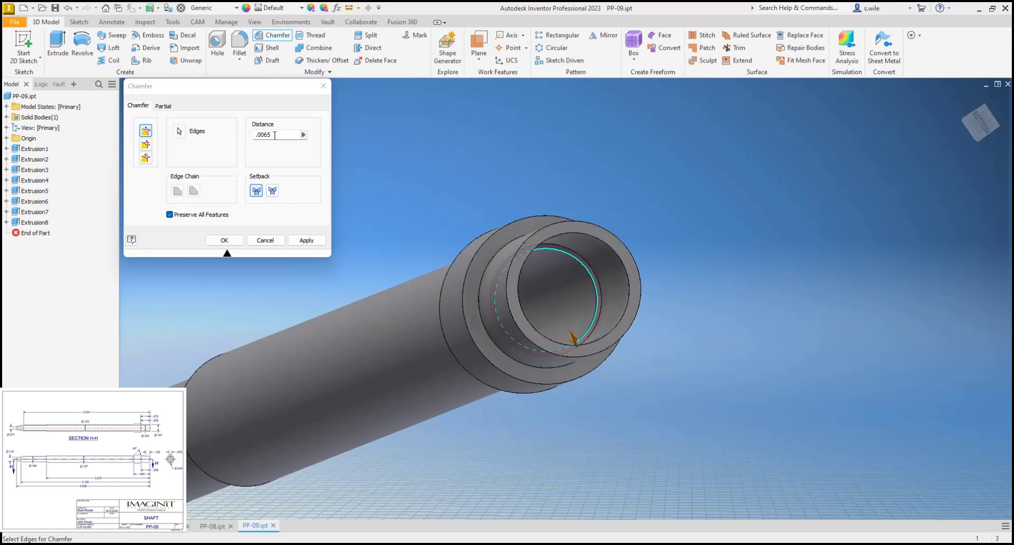
{"action": "left_click", "coordinate": [272, 134]}
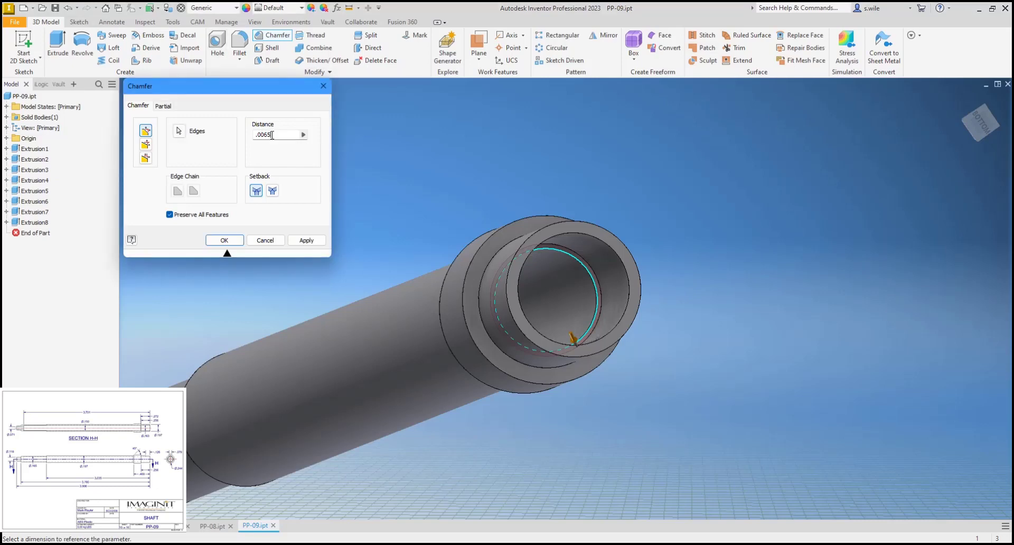
{"action": "left_click", "coordinate": [223, 240]}
{"action": "scroll", "coordinate": [430, 249], "scroll_direction": "up", "scroll_amount": 5}
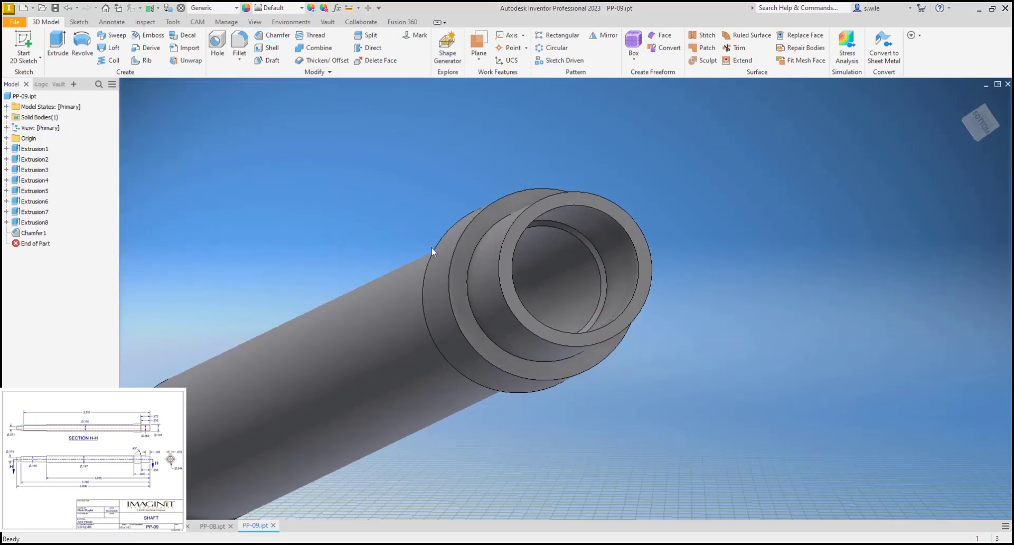
Measure the distance between the long body's edge and the collar's outer edge on the collar's inner shoulder
{"action": "scroll", "coordinate": [617, 169], "scroll_direction": "down", "scroll_amount": 6}
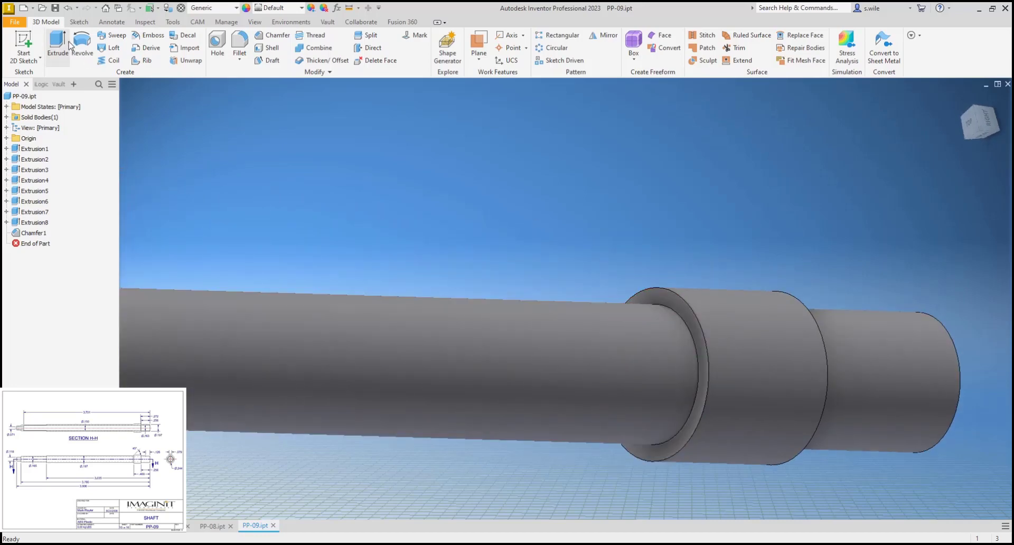
{"action": "left_click", "coordinate": [348, 7]}
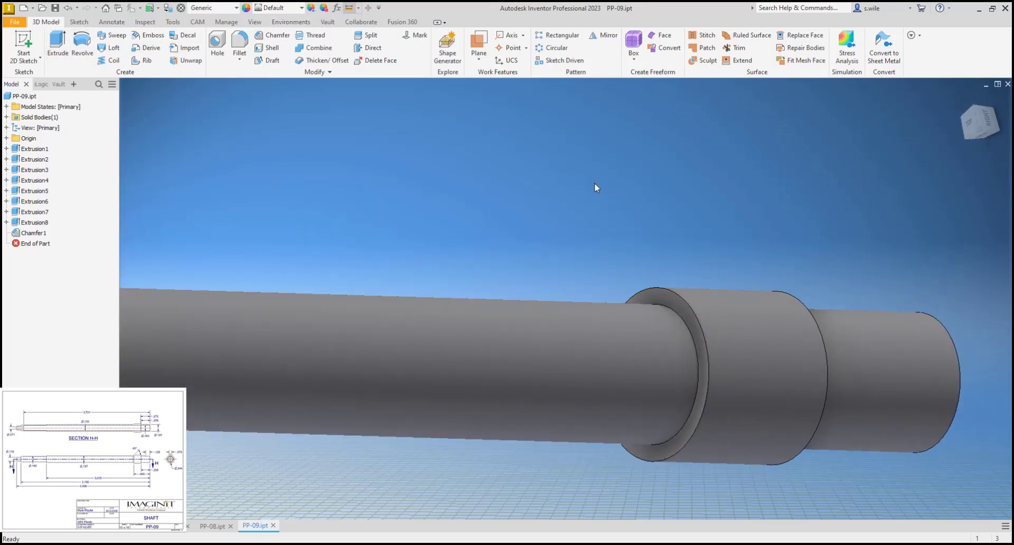
{"action": "left_click", "coordinate": [669, 308]}
{"action": "left_click", "coordinate": [678, 294]}
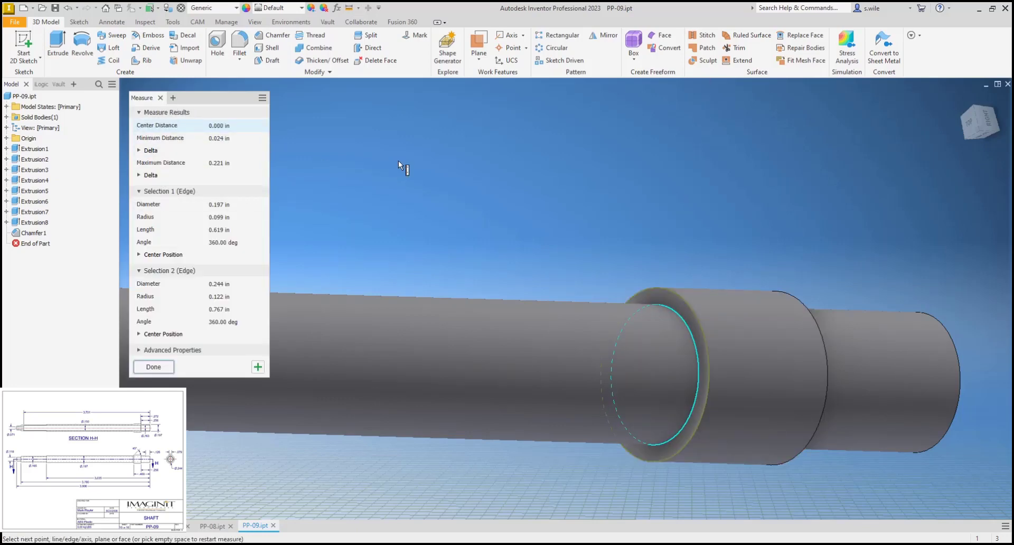
{"action": "key", "text": "Escape"}
Try to chamfer the edge where the long body meets the collar with a distance of .024 in
{"action": "left_click", "coordinate": [273, 35]}
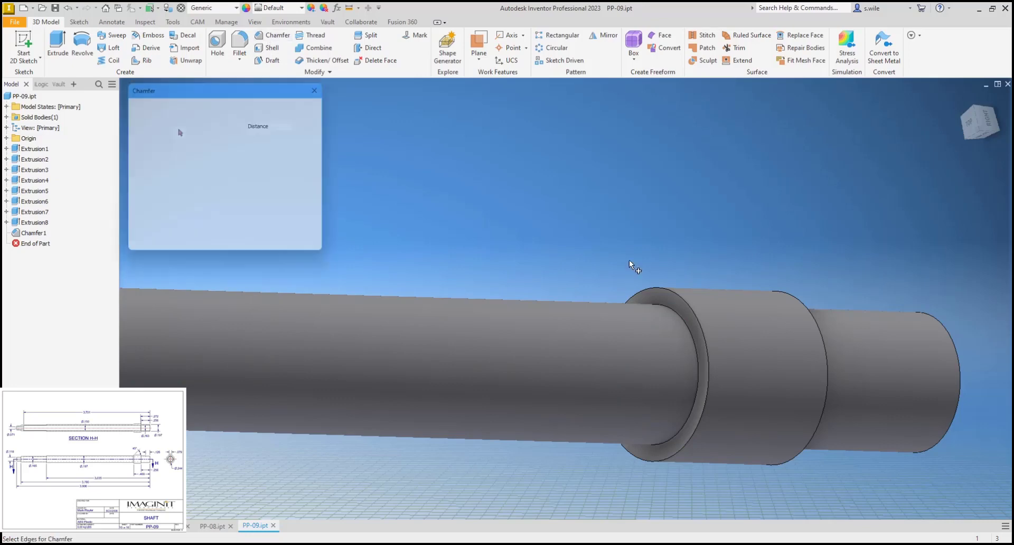
{"action": "left_click", "coordinate": [671, 312]}
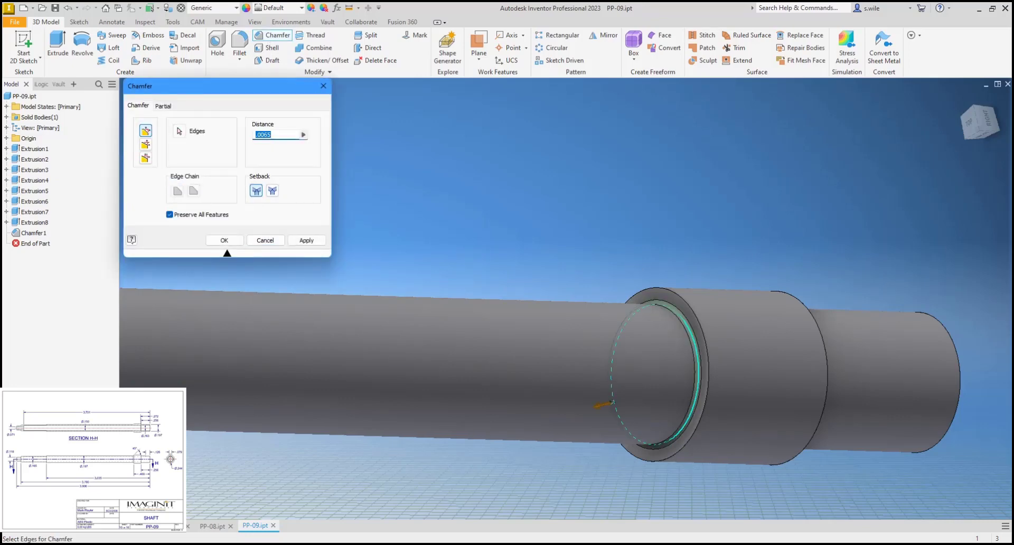
{"action": "type", "text": ".024"}
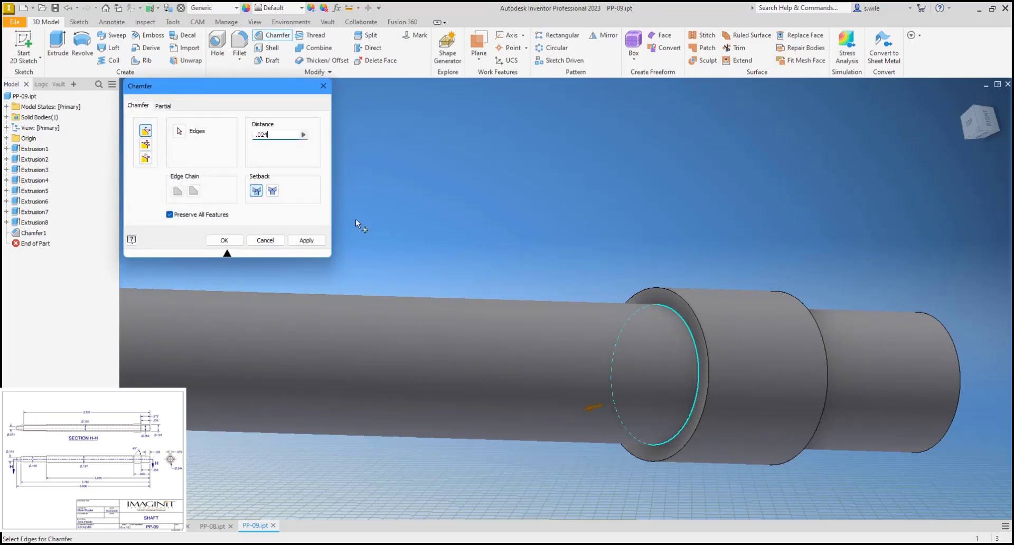
{"action": "key", "text": "Return"}
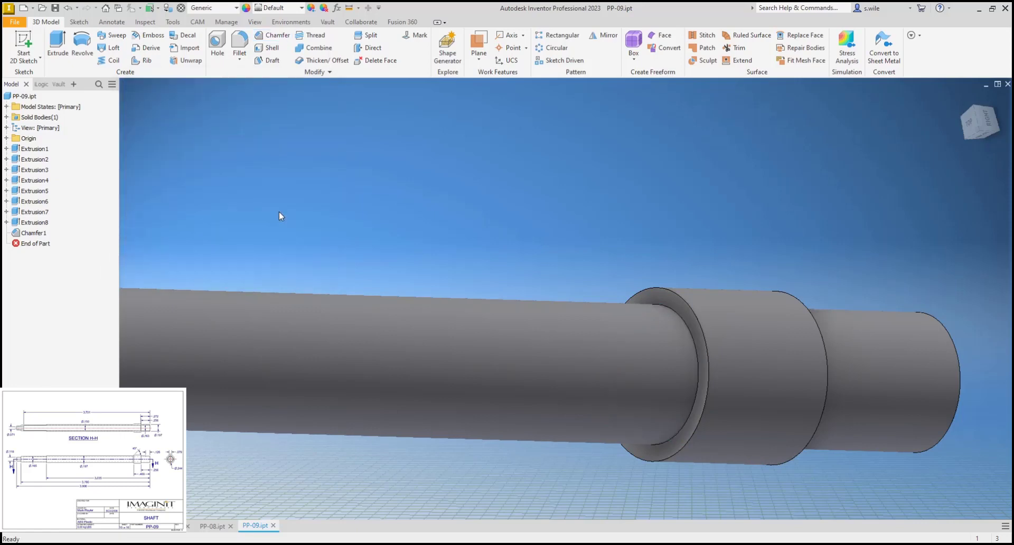
Measure the gap between the body edge and the collar's outer edge again, with precision raised to eight decimals
{"action": "left_click", "coordinate": [352, 8]}
{"action": "left_click", "coordinate": [670, 306]}
{"action": "left_click", "coordinate": [673, 290]}
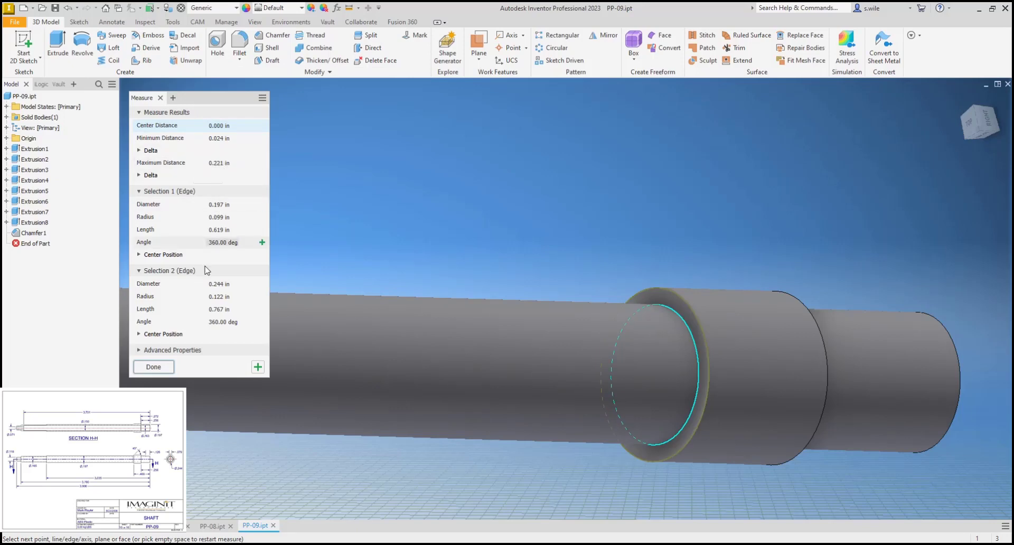
{"action": "left_click", "coordinate": [139, 351]}
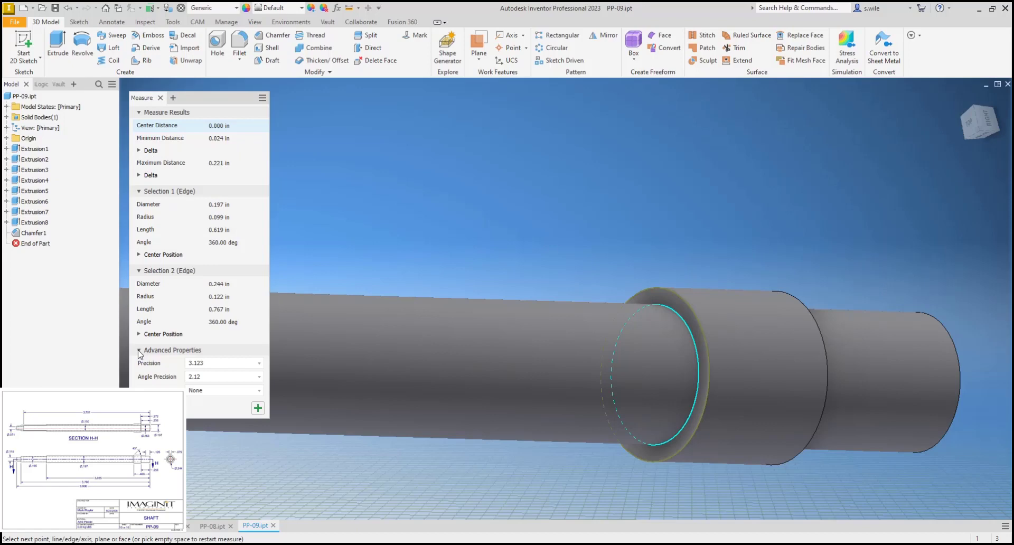
{"action": "left_click", "coordinate": [259, 363]}
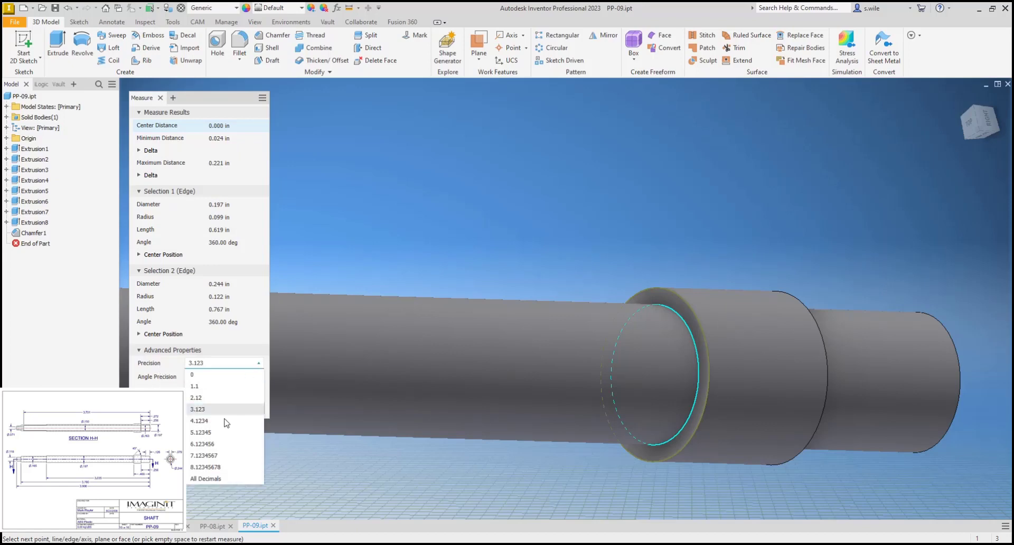
{"action": "left_click", "coordinate": [222, 477]}
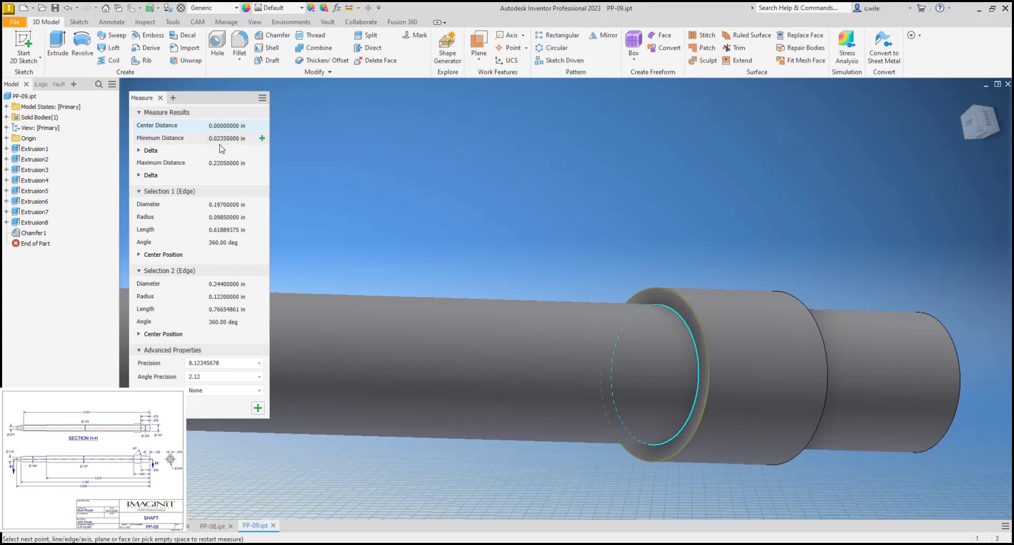
{"action": "key", "text": "Escape"}
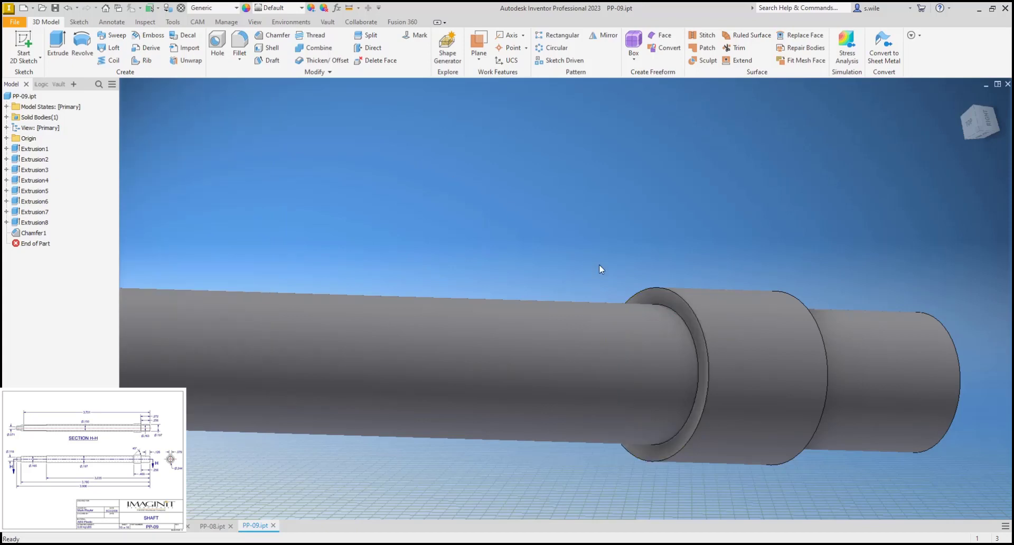
Chamfer the edge where the long body meets the collar with a distance of .0235 in
{"action": "left_click", "coordinate": [259, 36]}
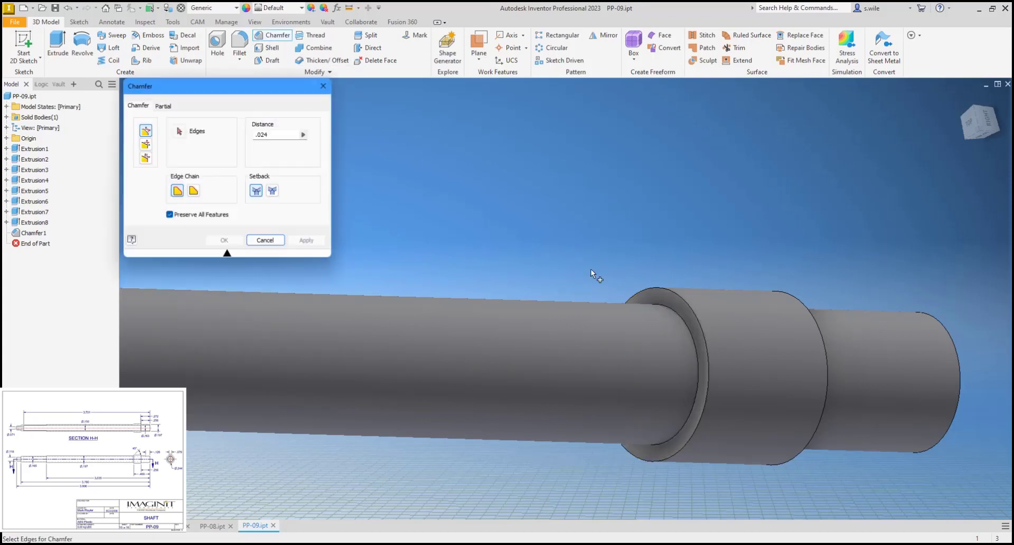
{"action": "left_click", "coordinate": [652, 303]}
{"action": "type", "text": ".023"}
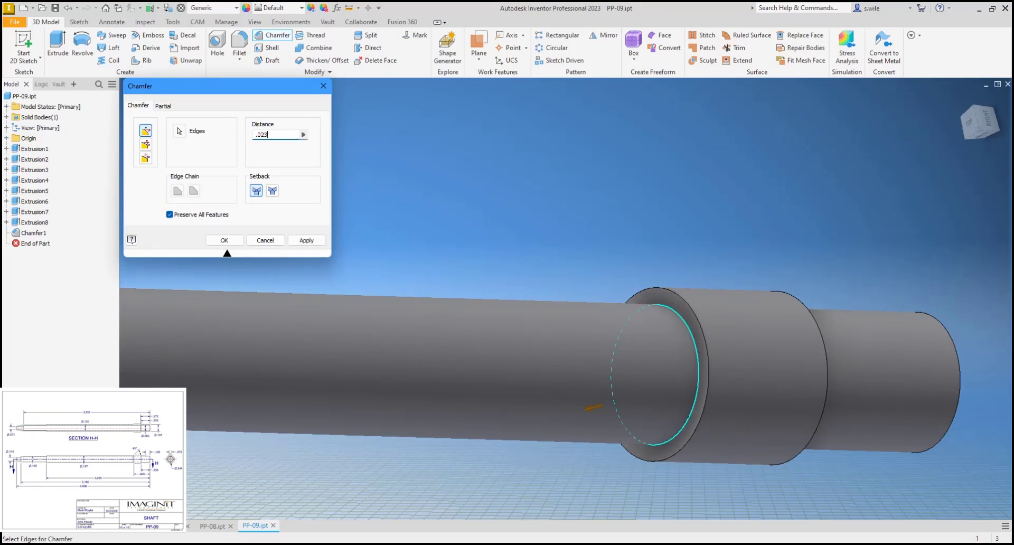
{"action": "type", "text": "5"}
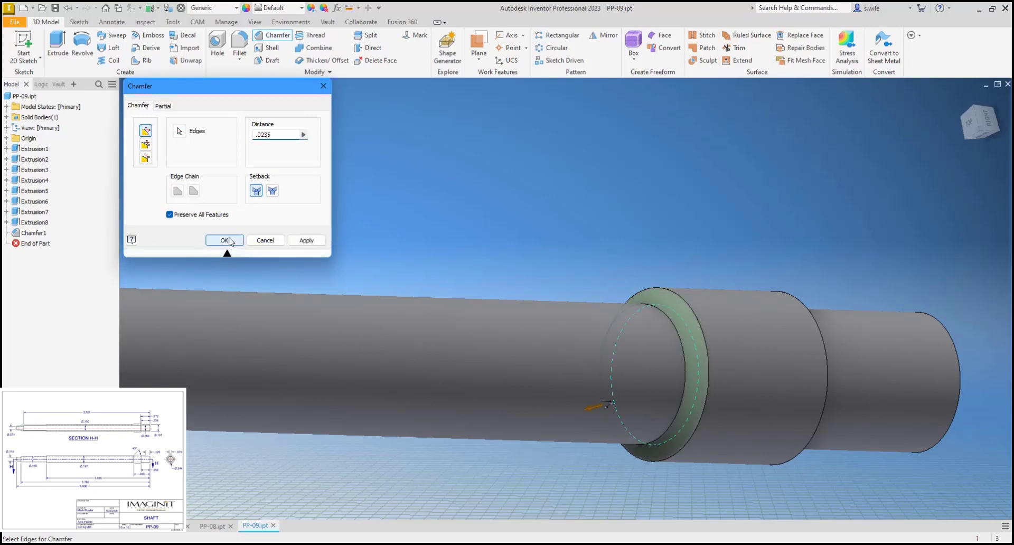
{"action": "left_click", "coordinate": [225, 240]}
{"action": "key", "text": "F5"}
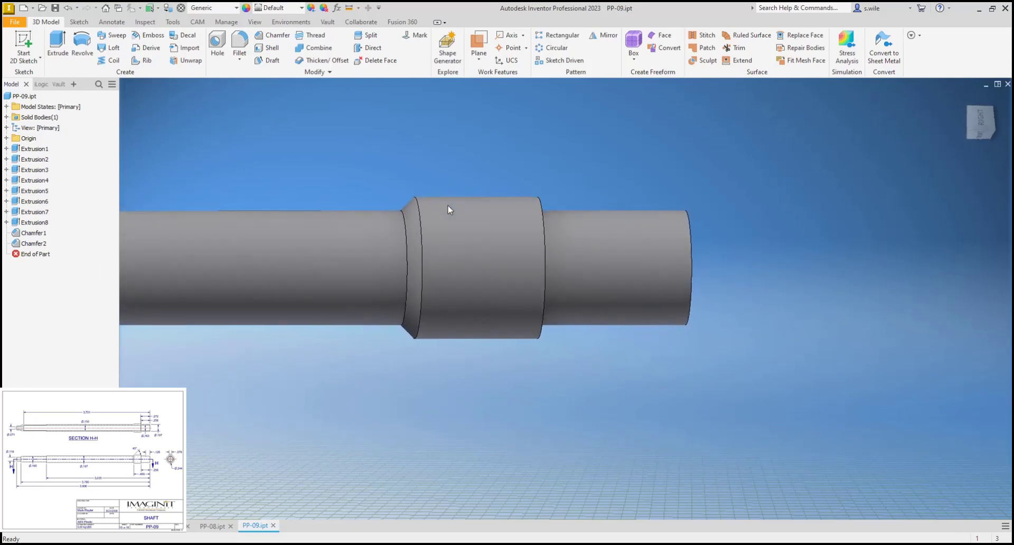
{"action": "key", "text": "F5"}
{"action": "key", "text": "F5"}
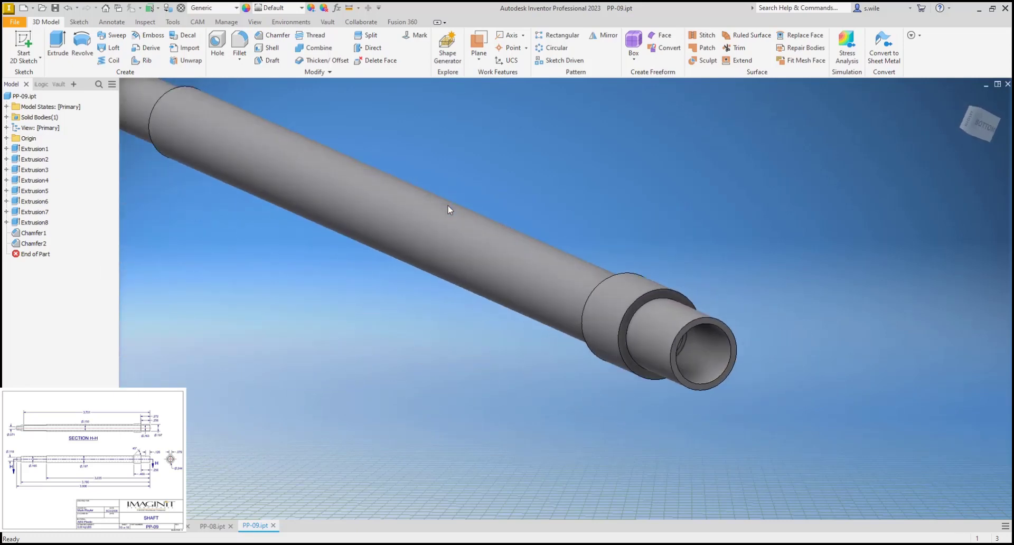
{"action": "key", "text": "F5"}
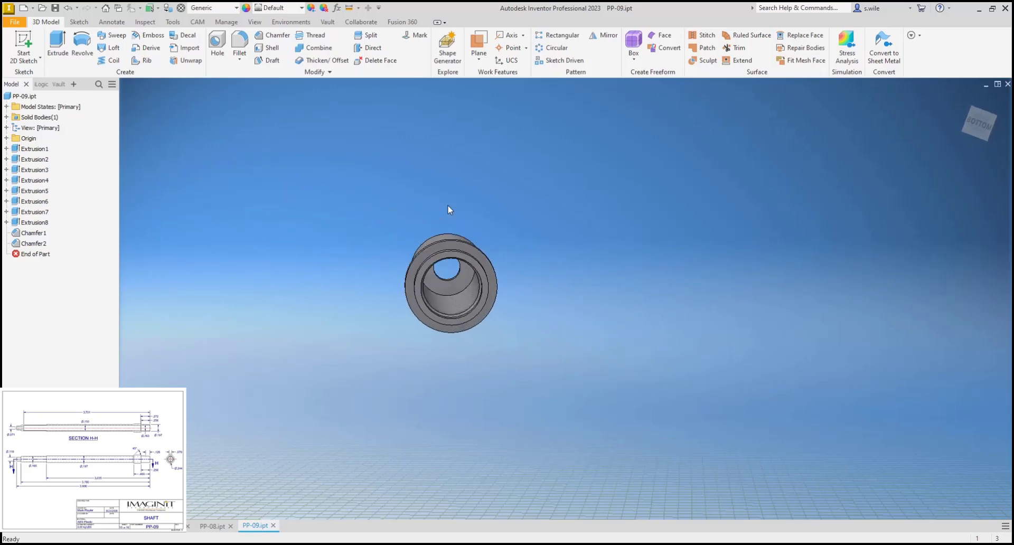
Start a sketch on the ring-shaped end face of the short bored end beyond the collar, viewed square-on
{"action": "key", "text": "F5"}
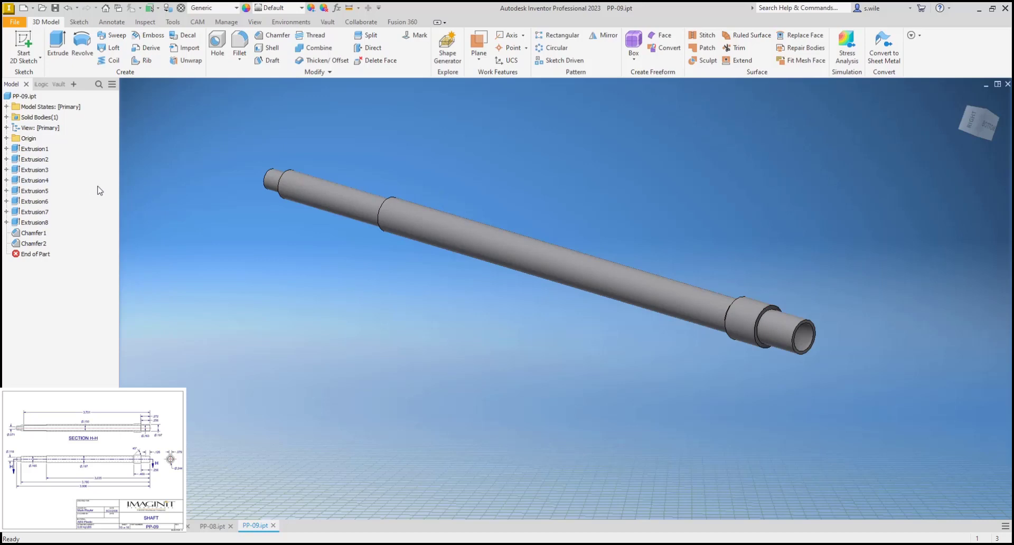
{"action": "scroll", "coordinate": [525, 262], "scroll_direction": "down", "scroll_amount": 1}
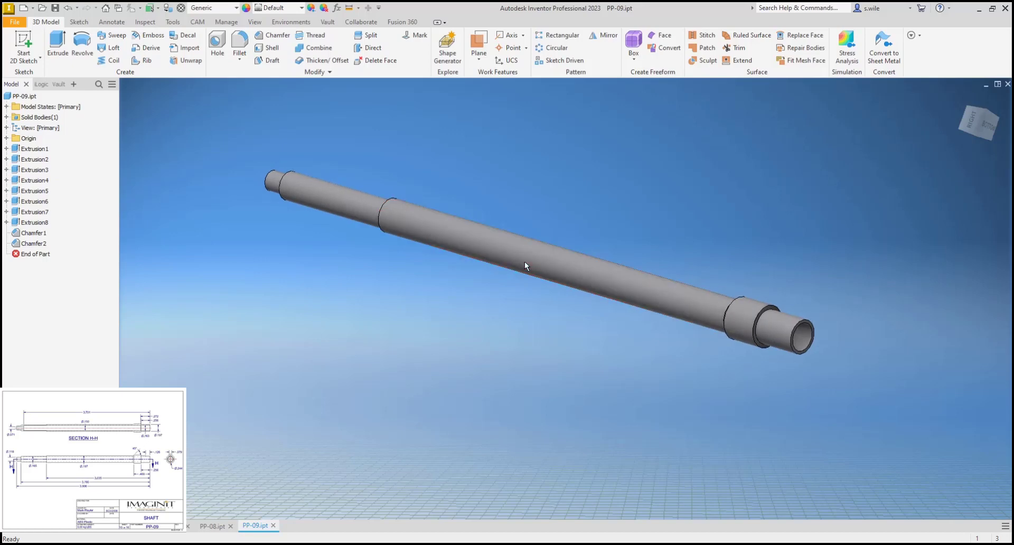
{"action": "left_click", "coordinate": [963, 99]}
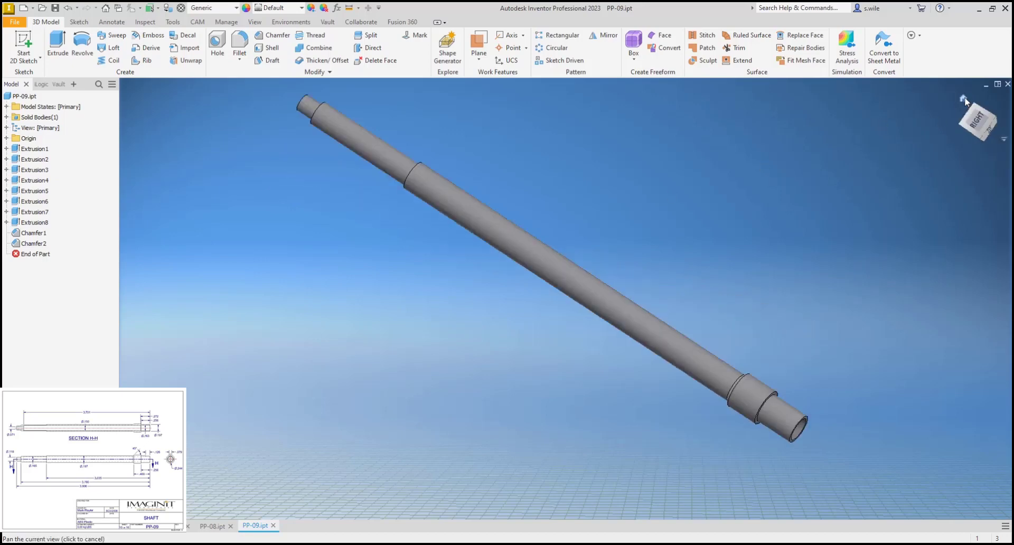
{"action": "middle_click_drag", "start_coordinate": [726, 350], "coordinate": [739, 331], "text": "shift"}
{"action": "scroll", "coordinate": [645, 226], "scroll_direction": "up", "scroll_amount": 3}
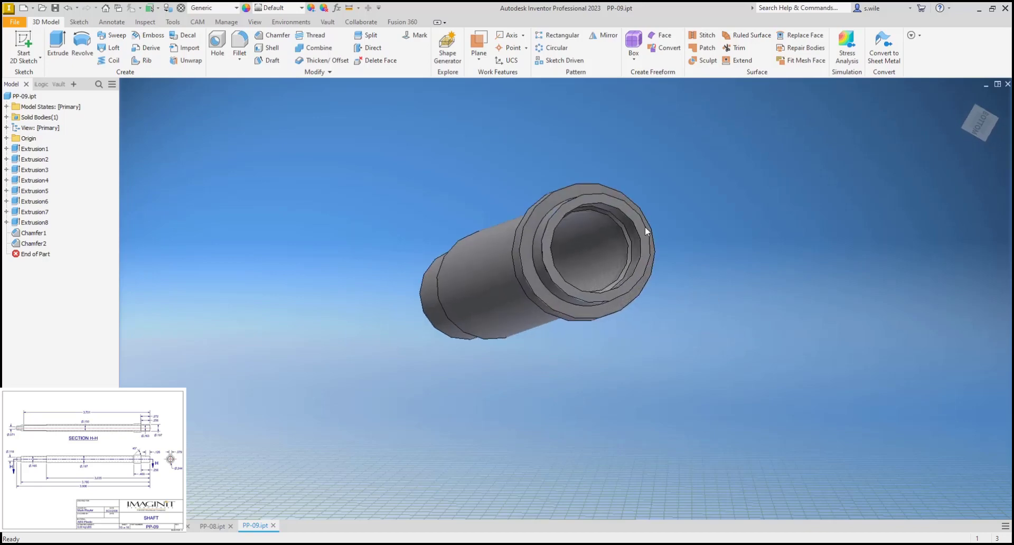
{"action": "left_click", "coordinate": [575, 202]}
{"action": "left_click", "coordinate": [650, 195]}
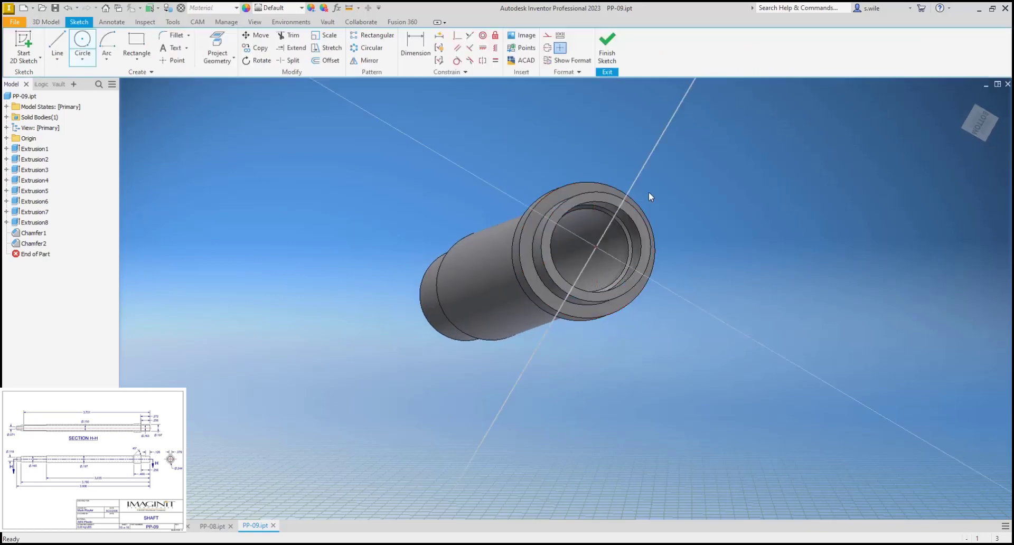
{"action": "left_click", "coordinate": [983, 124]}
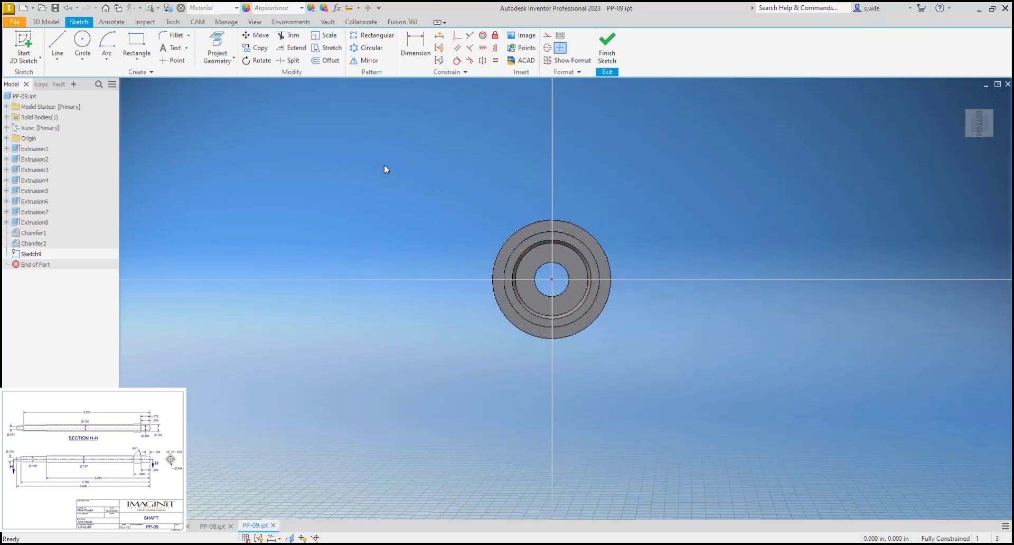
Sketch a rectangle about 0.060 by 0.106 in and constrain its lower edge's midpoint to the shaft's center point
{"action": "left_click", "coordinate": [137, 45]}
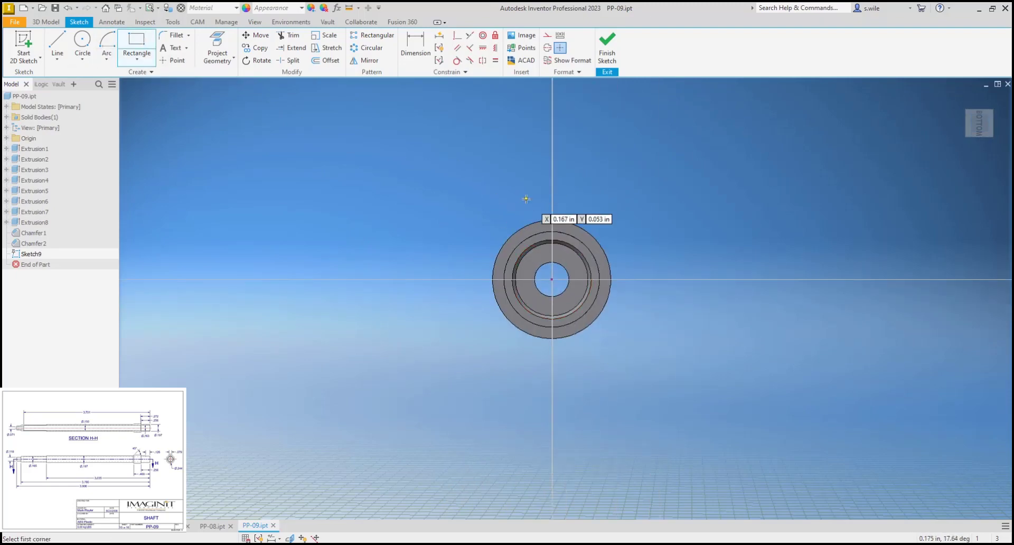
{"action": "left_click", "coordinate": [546, 200]}
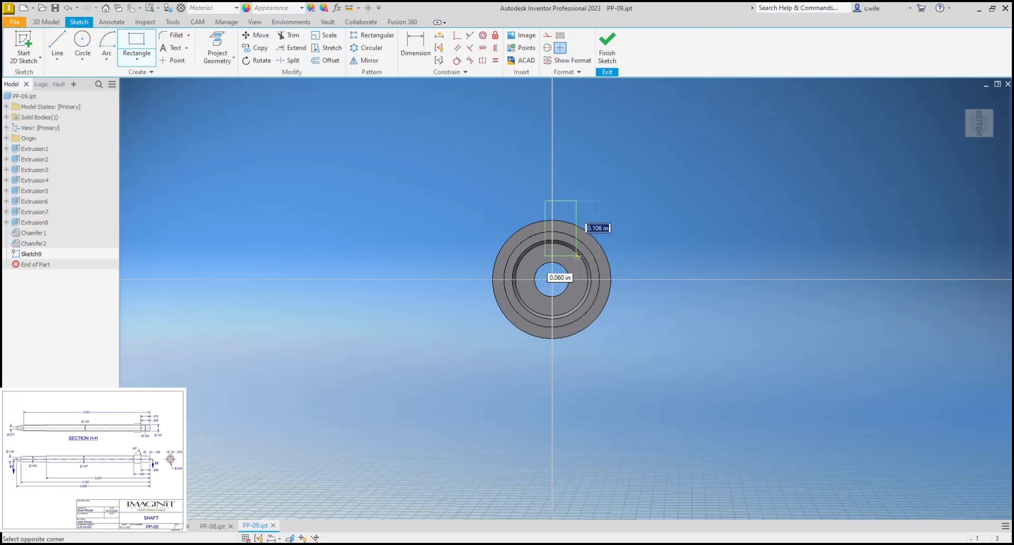
{"action": "left_click", "coordinate": [576, 256]}
{"action": "left_click", "coordinate": [458, 36]}
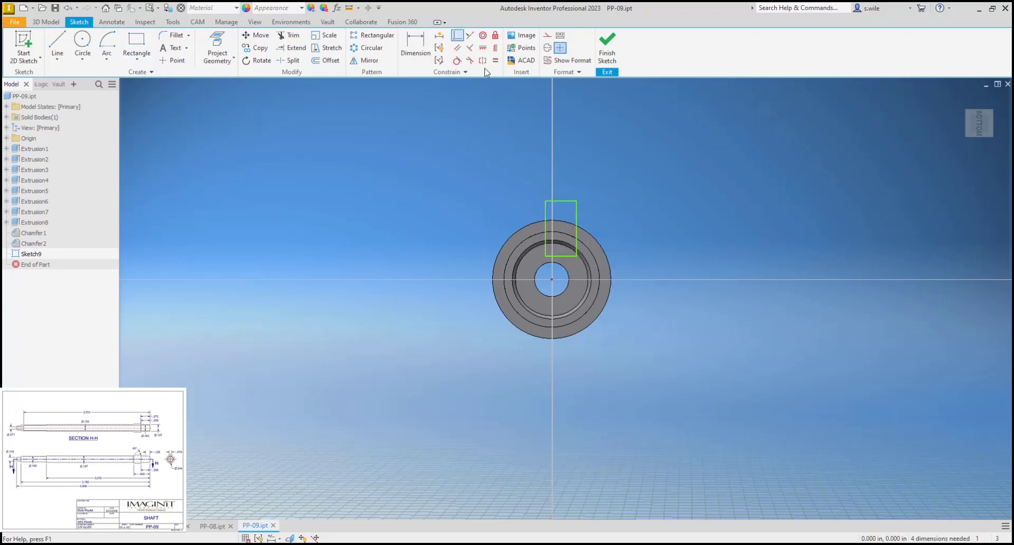
{"action": "left_click", "coordinate": [561, 257]}
{"action": "left_click", "coordinate": [552, 279]}
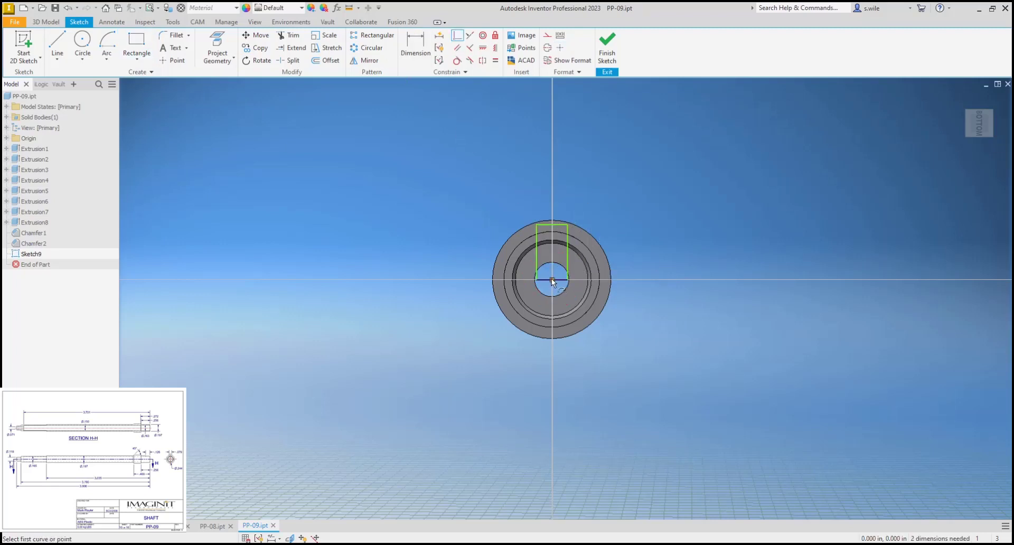
Dimension the rectangle's height from the shaft center to its upper edge as .2 in
{"action": "key", "text": "d"}
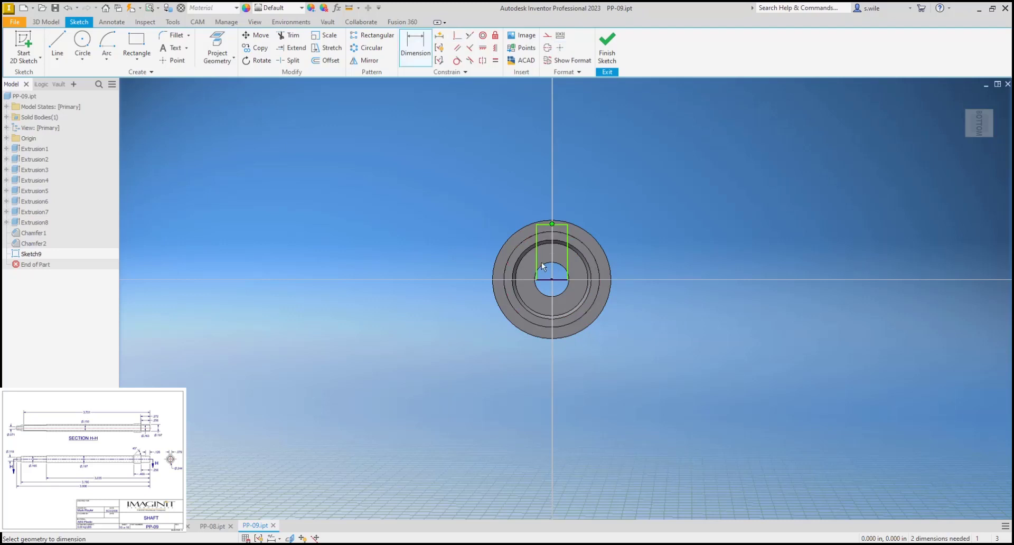
{"action": "left_click", "coordinate": [474, 246]}
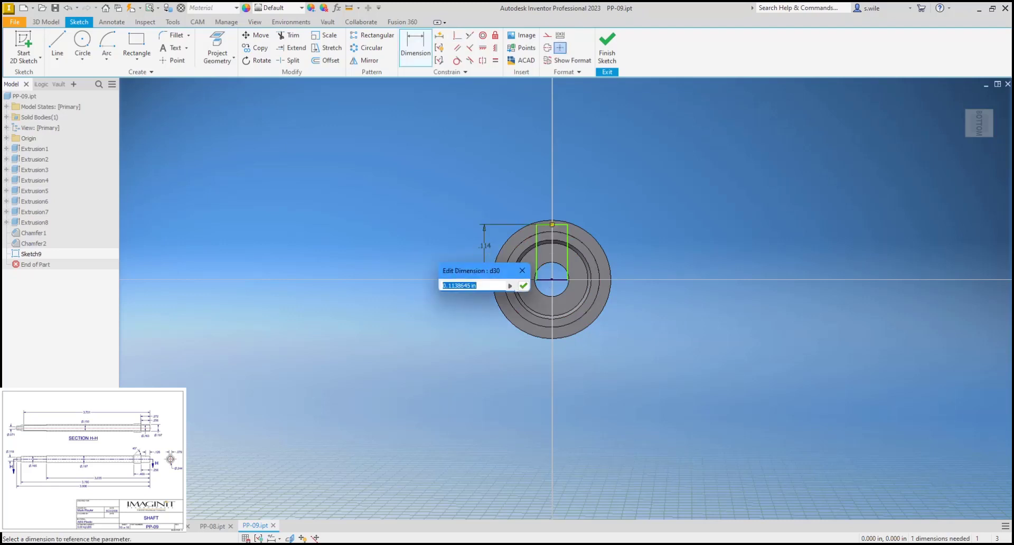
{"action": "type", "text": ".2"}
{"action": "key", "text": "Return"}
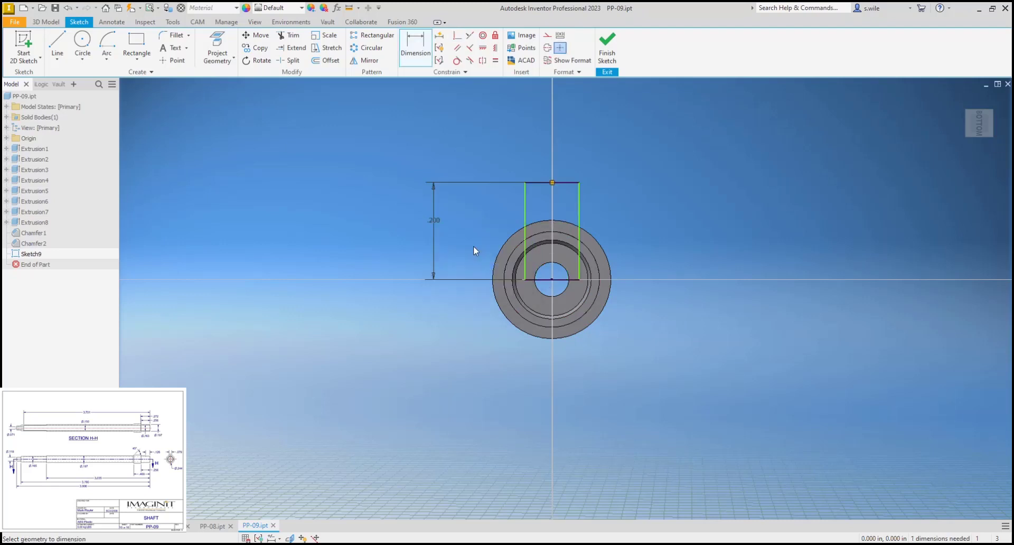
{"action": "left_click", "coordinate": [526, 227]}
{"action": "left_click", "coordinate": [499, 216]}
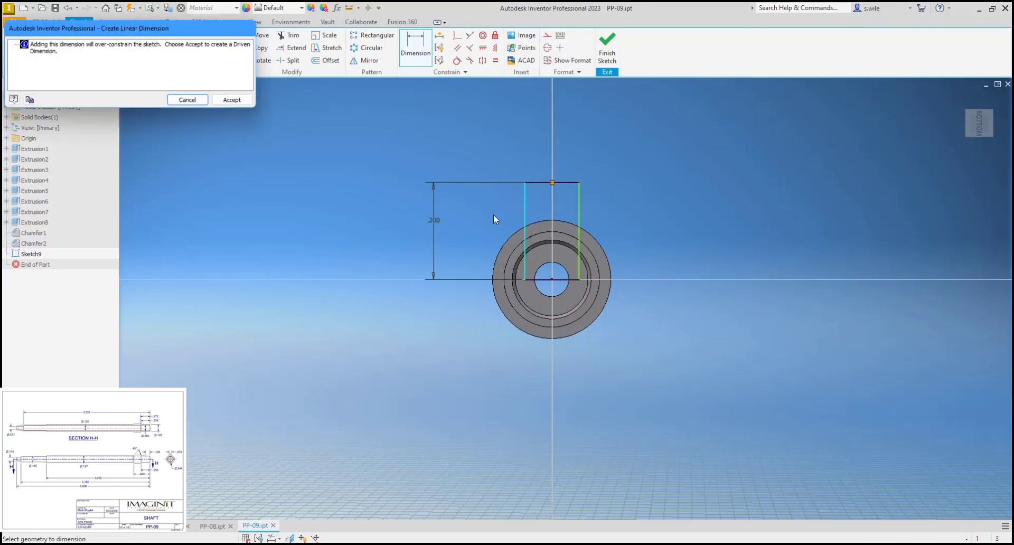
{"action": "key", "text": "Escape"}
Dimension the rectangle's width between its two long sides as .079 in
{"action": "key", "text": "d"}
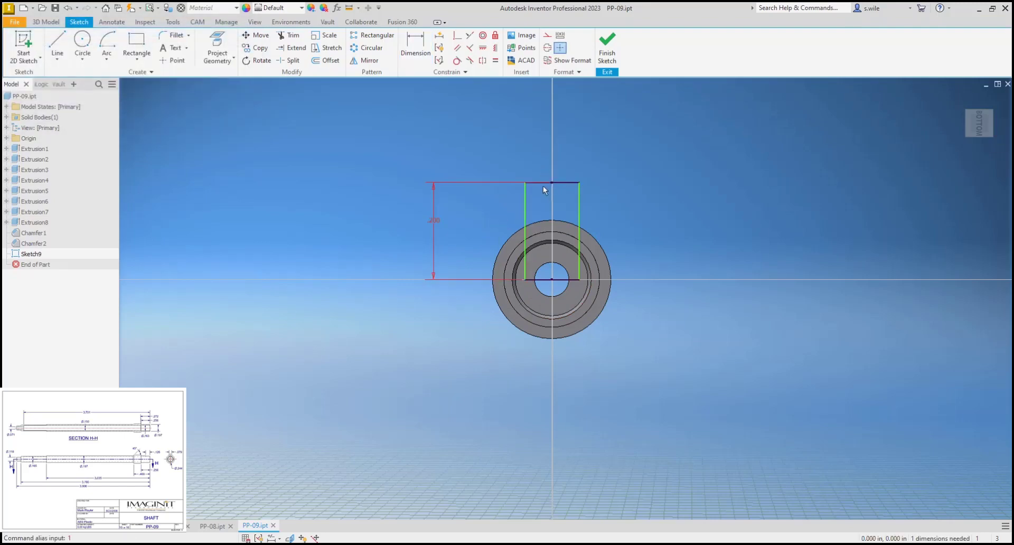
{"action": "left_click", "coordinate": [524, 201]}
{"action": "left_click", "coordinate": [579, 212]}
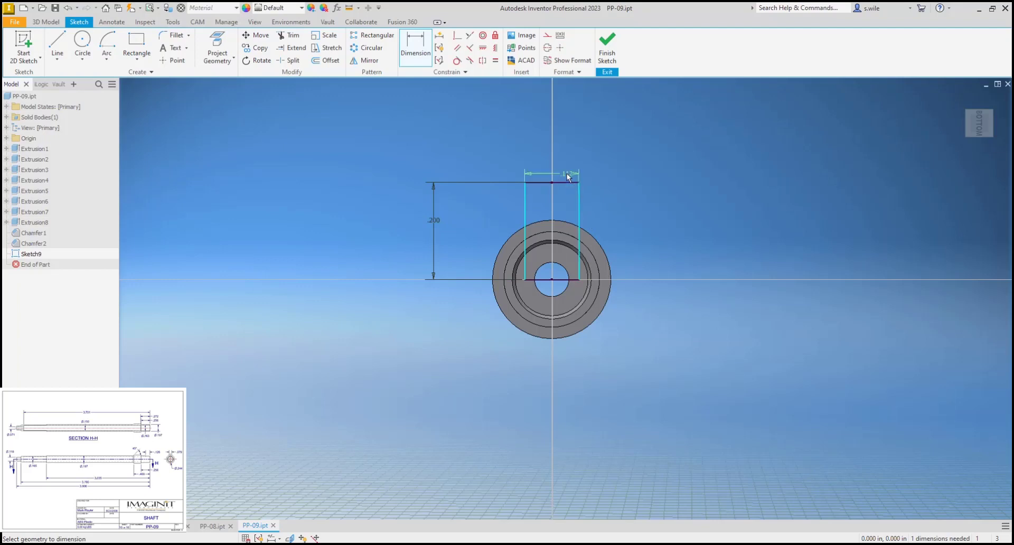
{"action": "left_click", "coordinate": [563, 168]}
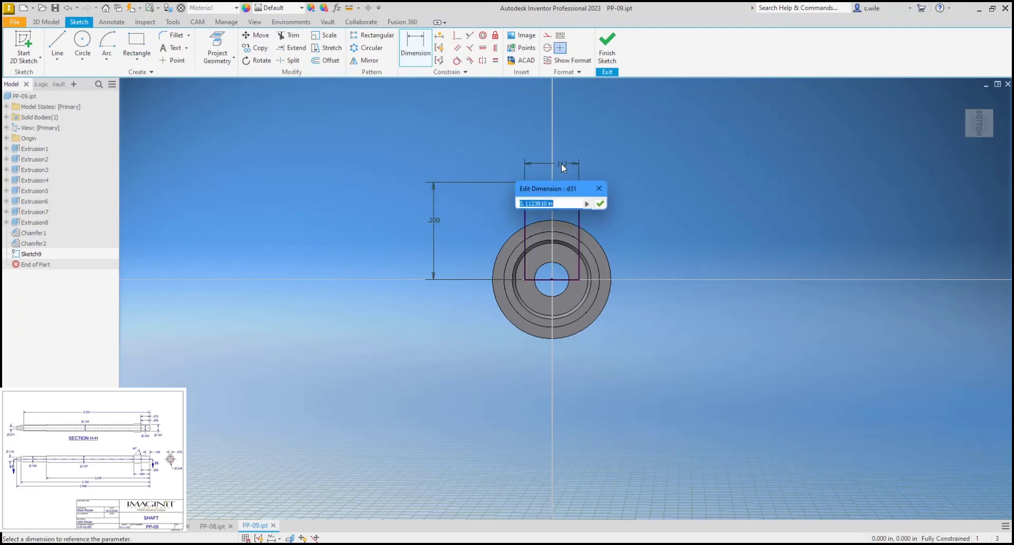
{"action": "type", "text": ".079"}
{"action": "key", "text": "Return"}
Extrude the rectangle as a cut .126 in deep into the shaft end to form a slot in its wall
{"action": "key", "text": "e"}
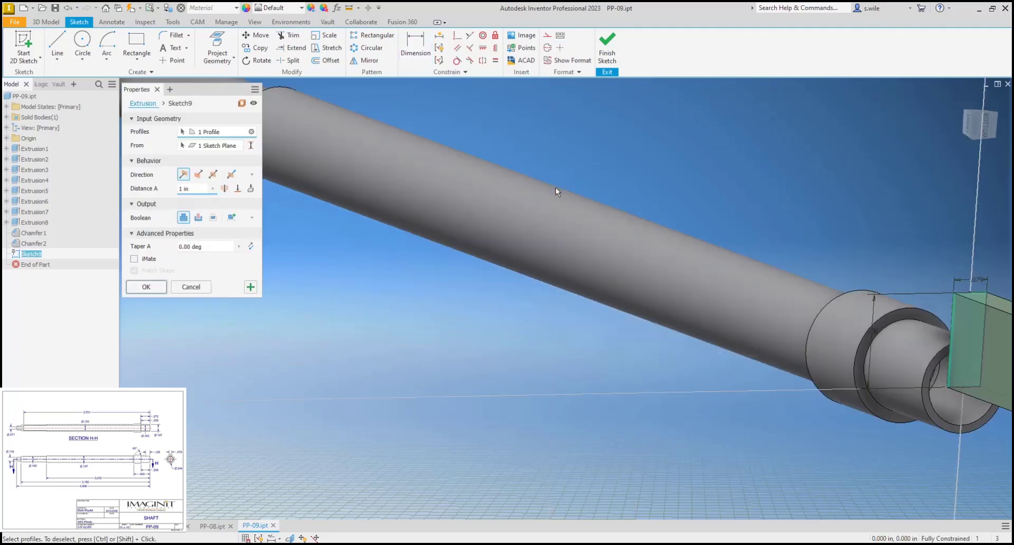
{"action": "left_click", "coordinate": [199, 217]}
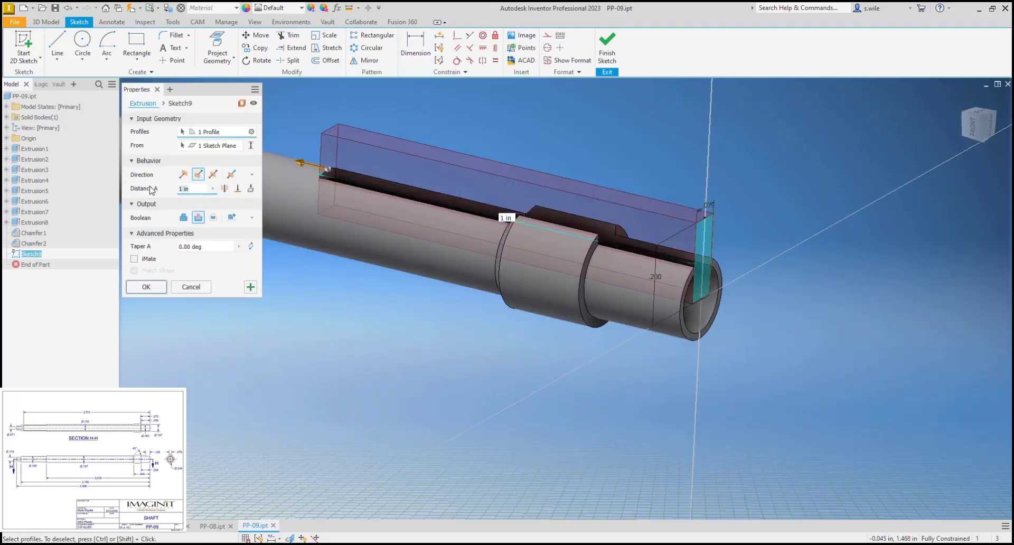
{"action": "type", "text": ".126"}
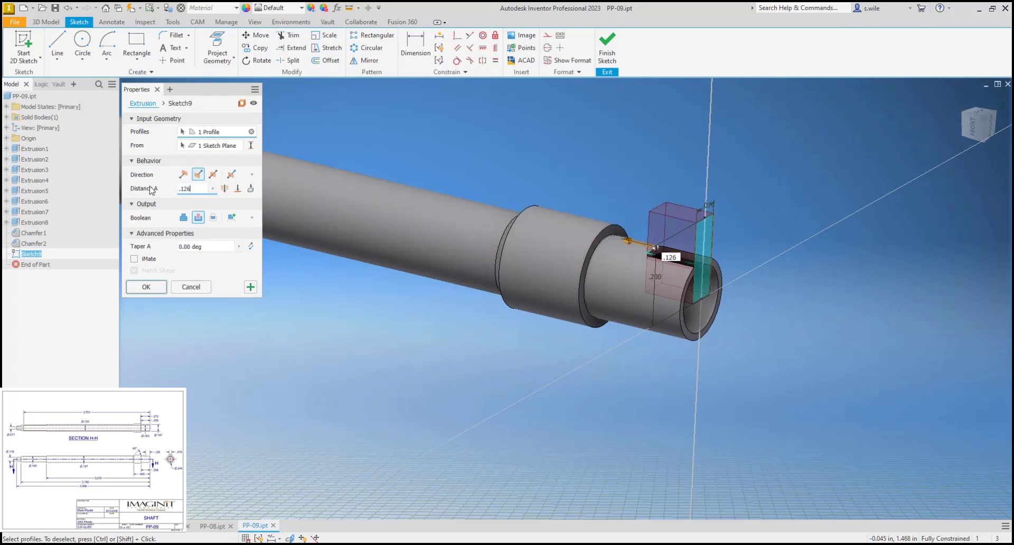
{"action": "key", "text": "Return"}
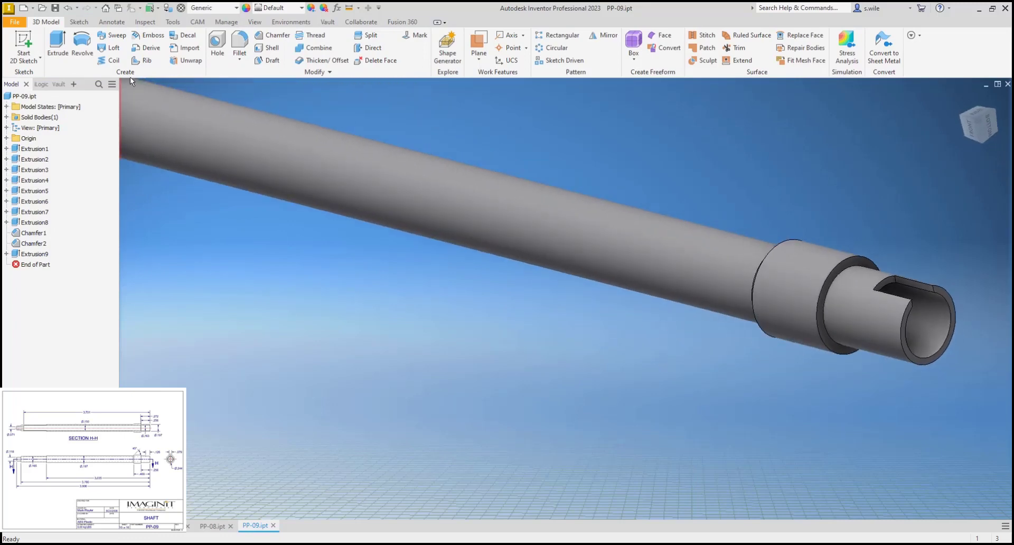
Assign the material ABS Plastic to the shaft
{"action": "left_click", "coordinate": [211, 8]}
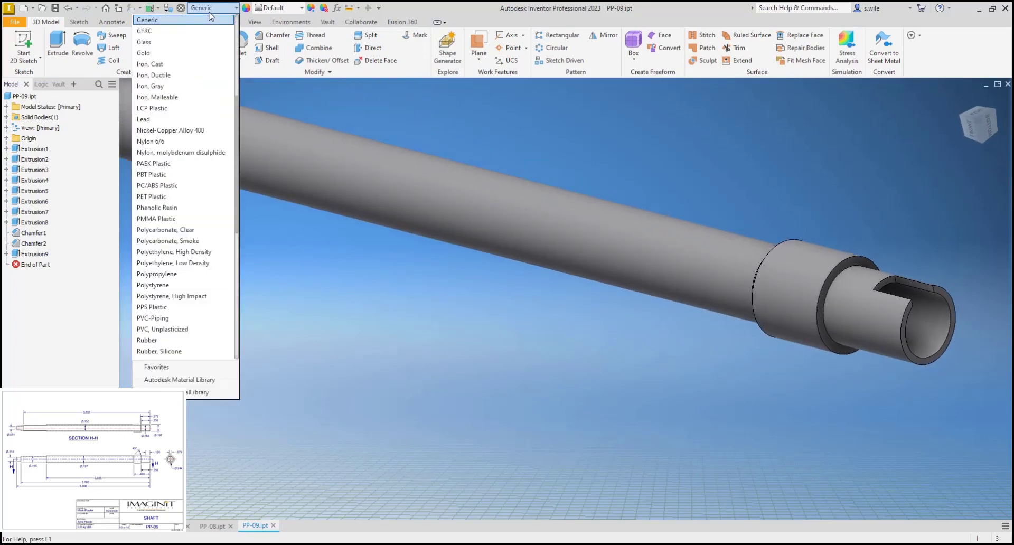
{"action": "scroll", "coordinate": [203, 40], "scroll_direction": "up", "scroll_amount": 6}
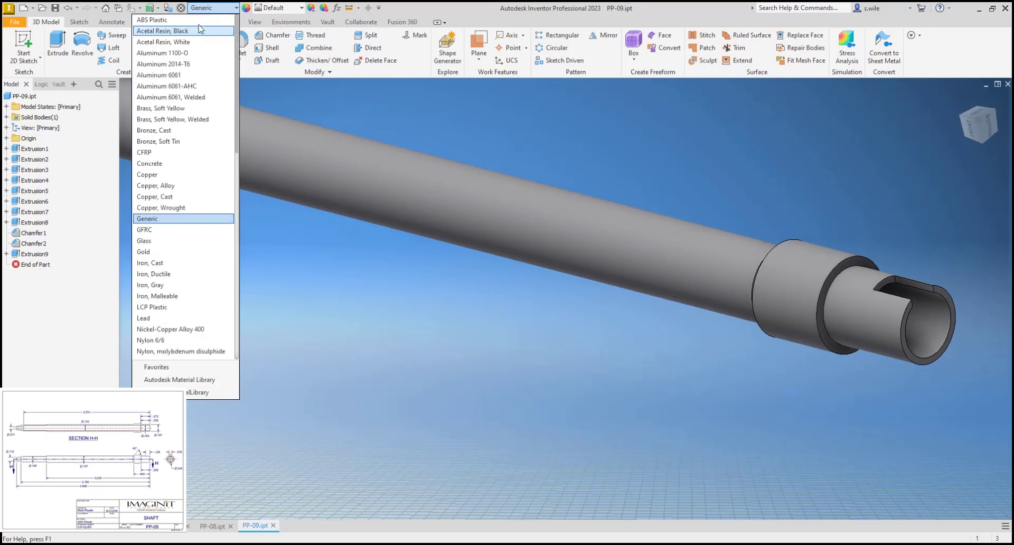
{"action": "left_click", "coordinate": [200, 20]}
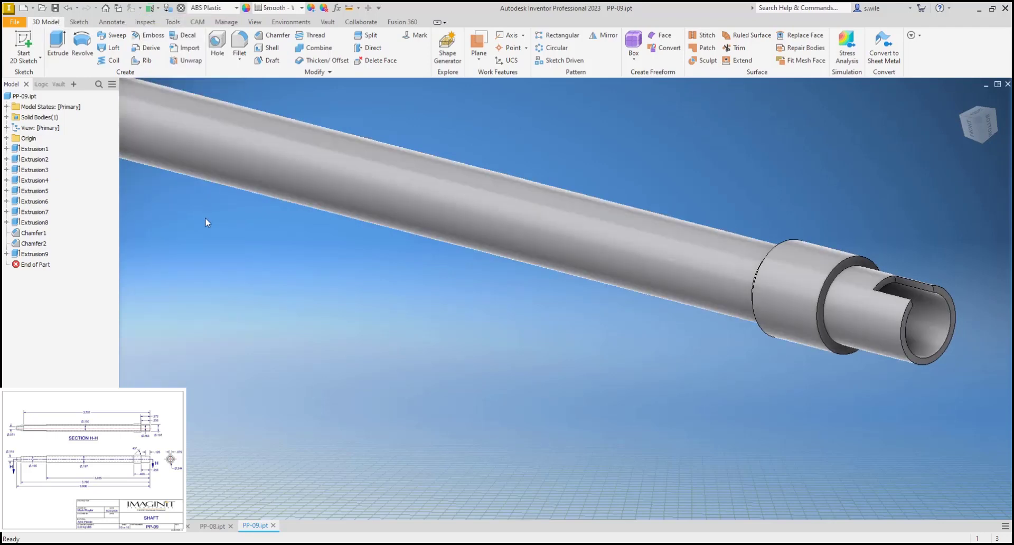
Open the iProperties of part PP-09
{"action": "right_click", "coordinate": [21, 96]}
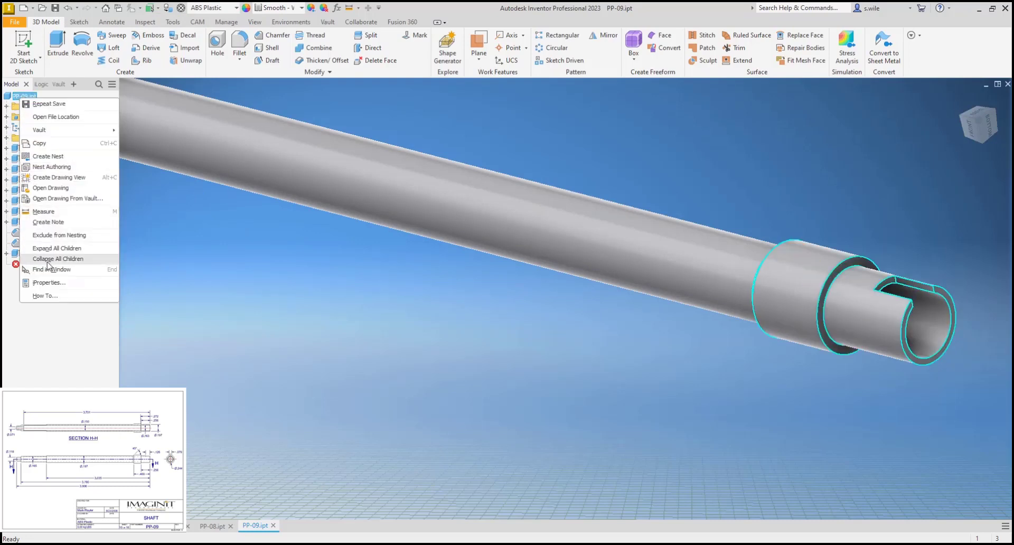
Set the Description in the iProperties of part PP-09 to SHAFT
{"action": "left_click", "coordinate": [49, 282]}
{"action": "left_click", "coordinate": [202, 115]}
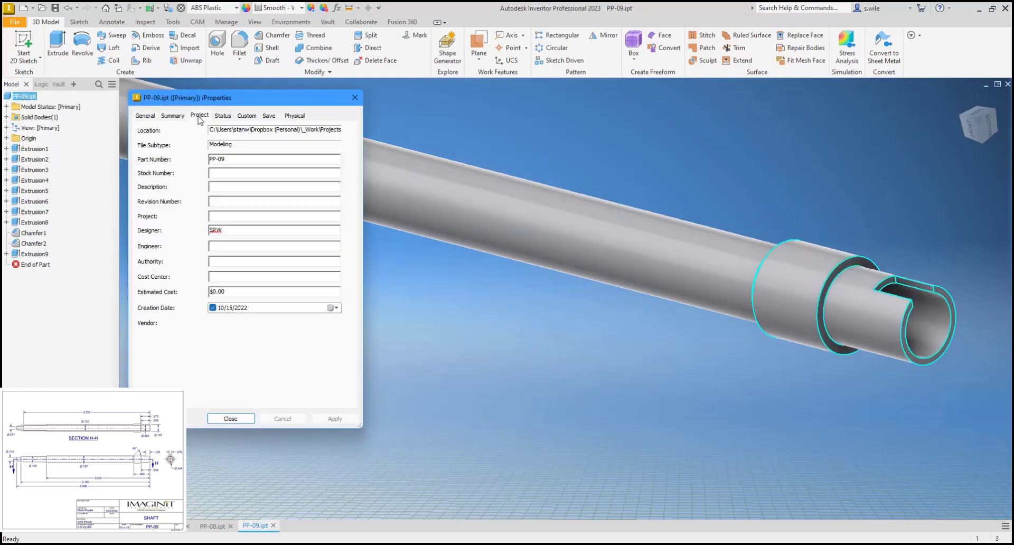
{"action": "left_click", "coordinate": [223, 186]}
{"action": "type", "text": "S"}
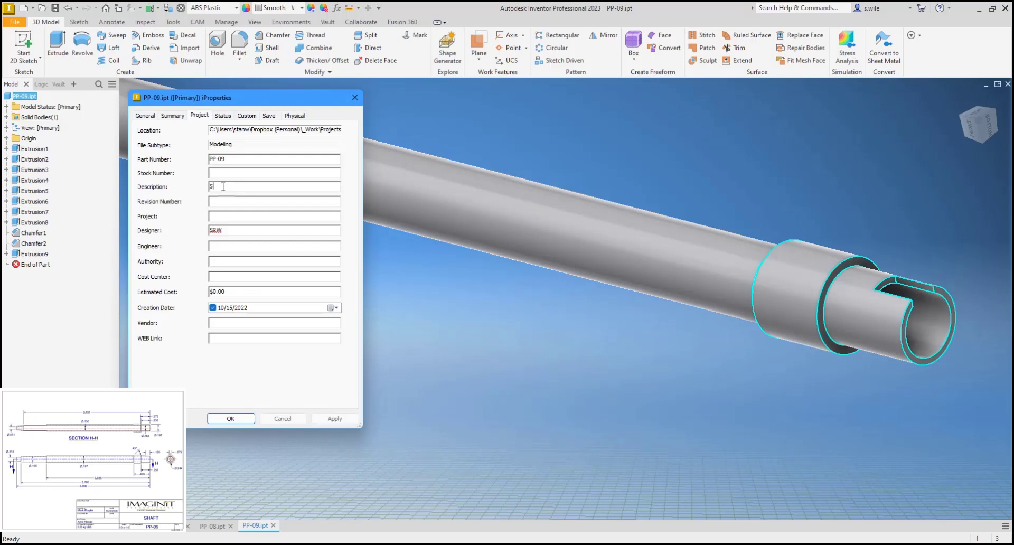
{"action": "type", "text": "HAFT"}
{"action": "left_click", "coordinate": [231, 418]}
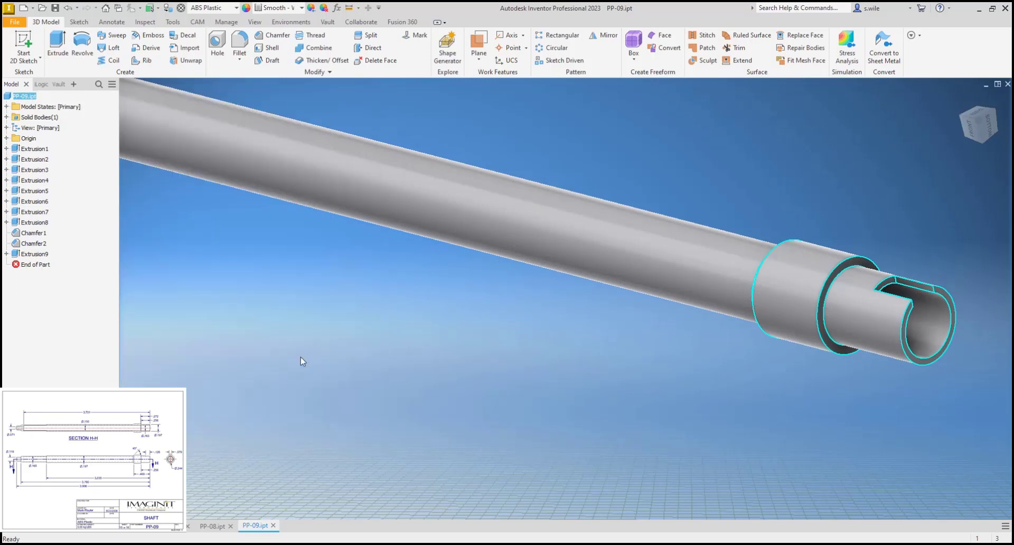
Return the shaft to its home view and close the open part files PP-09, PP-08 and PP-07
{"action": "left_click", "coordinate": [971, 101]}
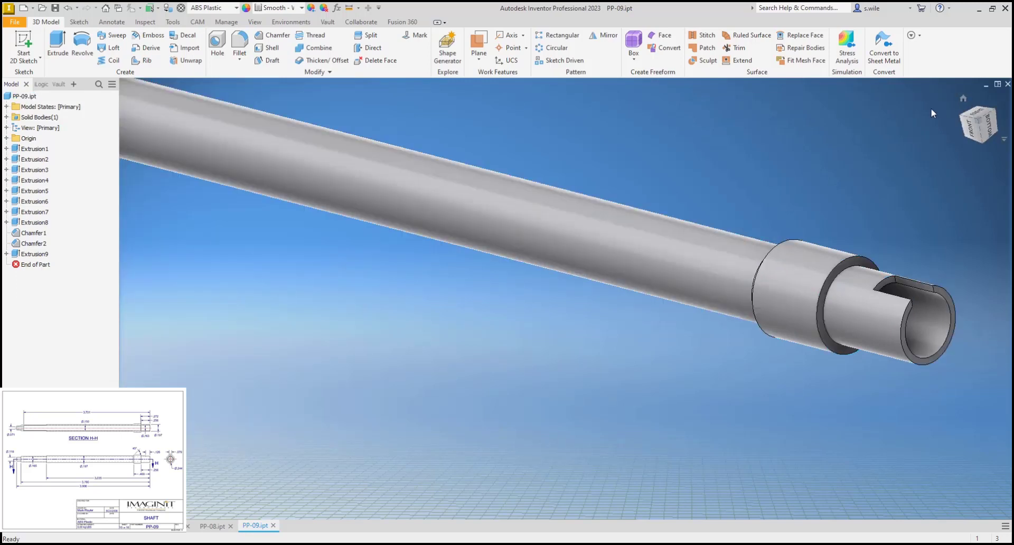
{"action": "left_click", "coordinate": [959, 99]}
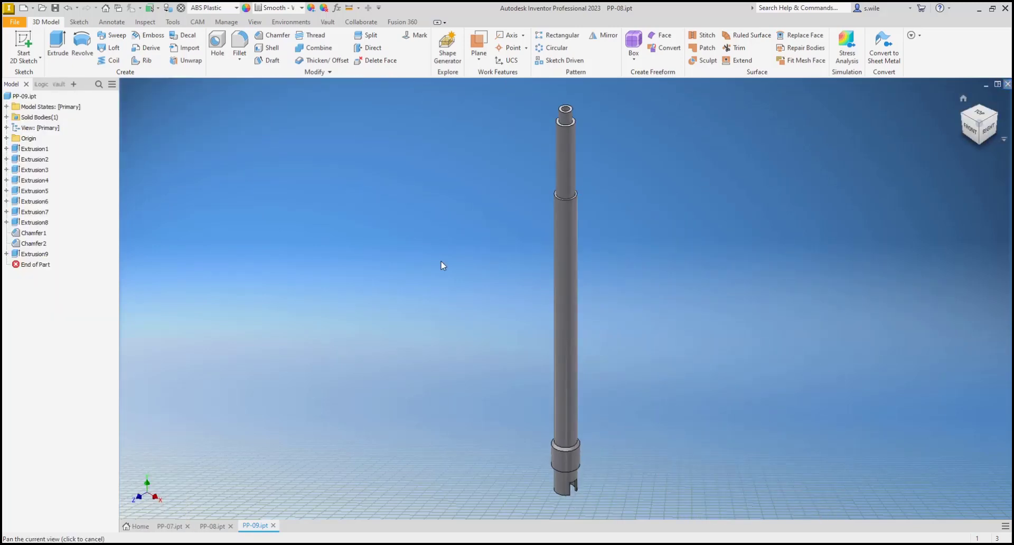
{"action": "left_click", "coordinate": [273, 526]}
{"action": "left_click", "coordinate": [230, 525]}
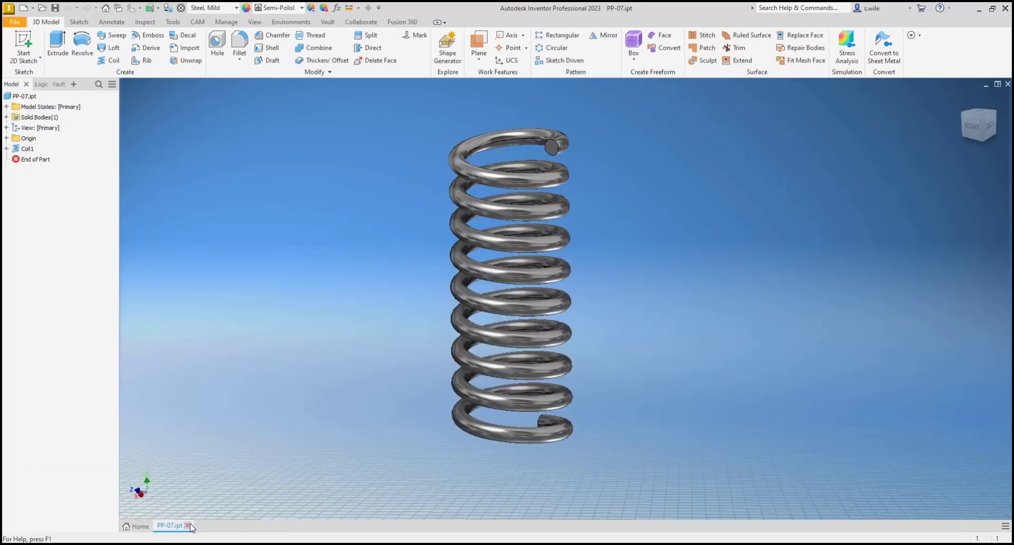
{"action": "left_click", "coordinate": [188, 526]}
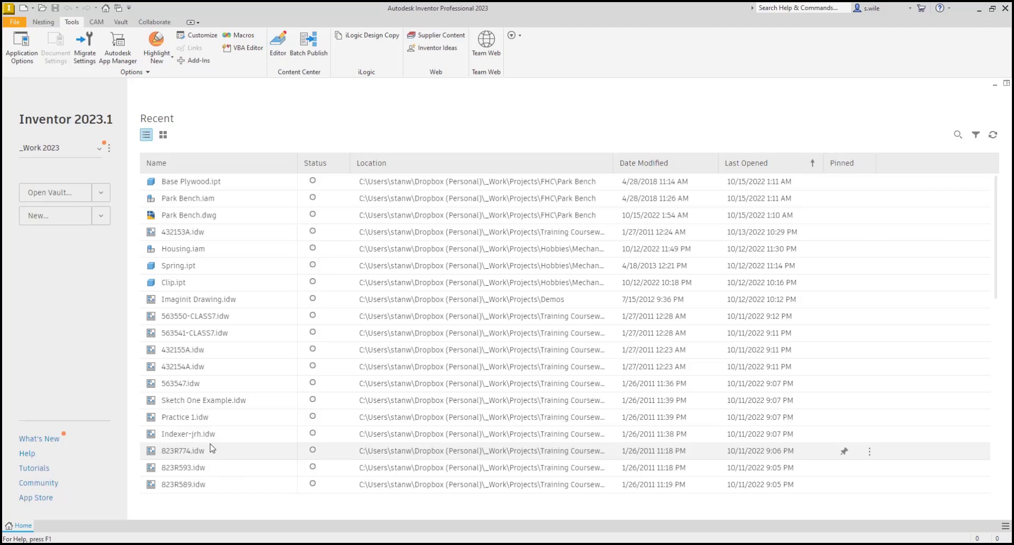
Create a new part file for the grip
{"action": "mouse_move", "coordinate": [210, 447]}
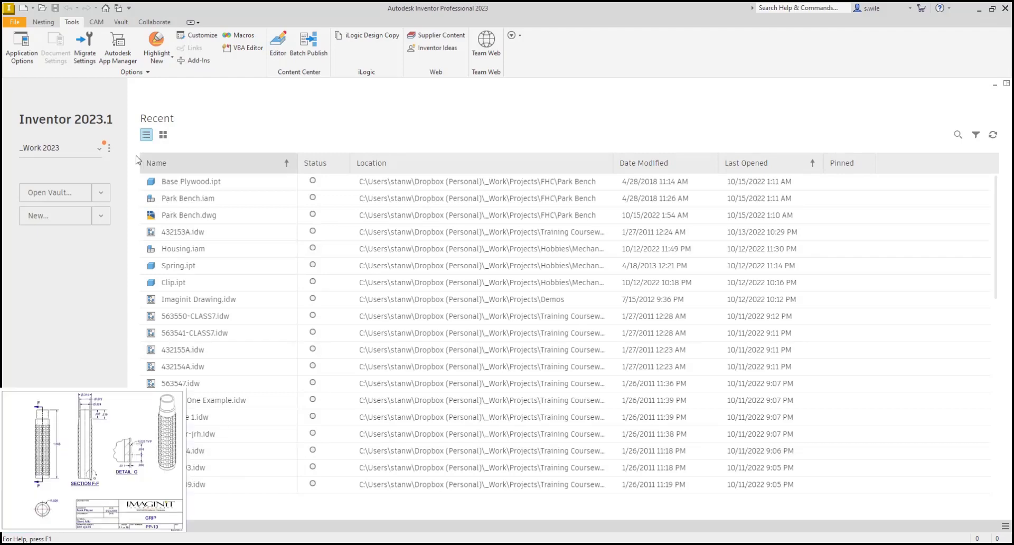
{"action": "left_click", "coordinate": [34, 9]}
{"action": "left_click", "coordinate": [26, 69]}
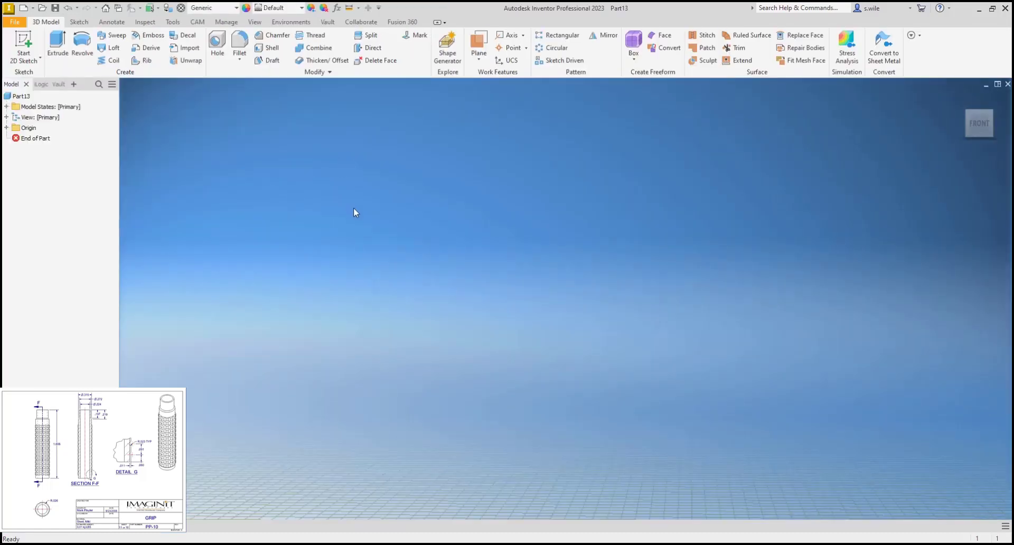
{"action": "left_click", "coordinate": [23, 42]}
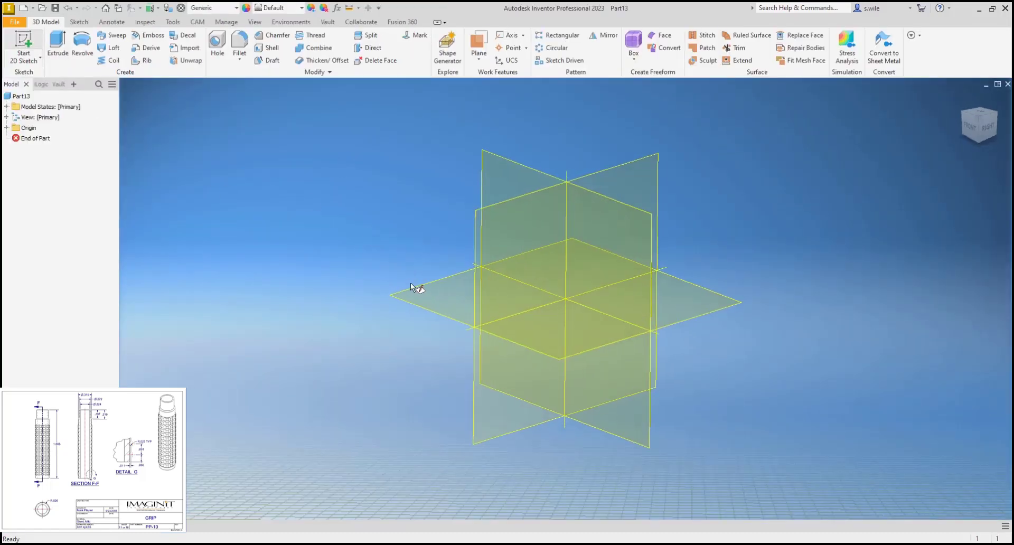
{"action": "left_click", "coordinate": [413, 285]}
{"action": "left_click", "coordinate": [81, 42]}
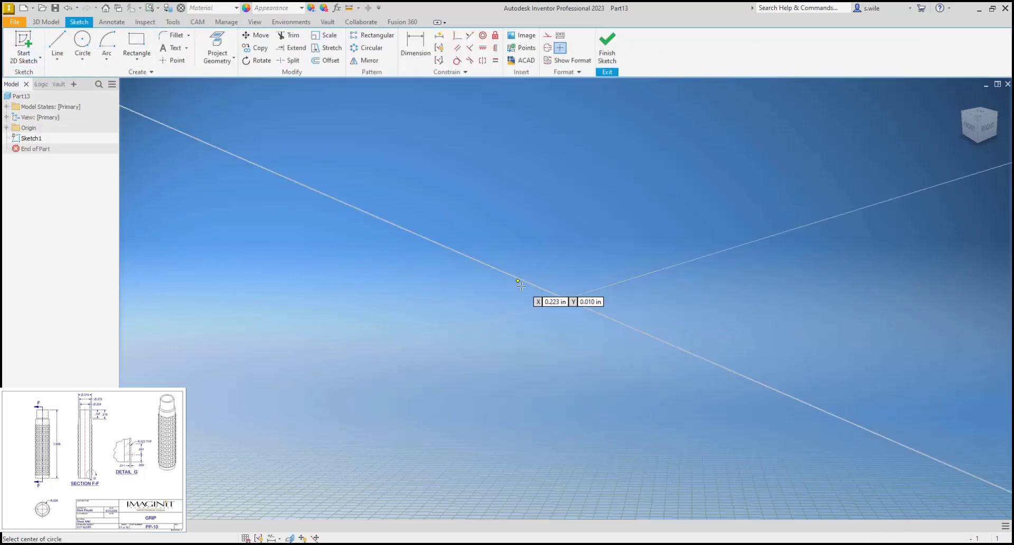
{"action": "left_click", "coordinate": [563, 299]}
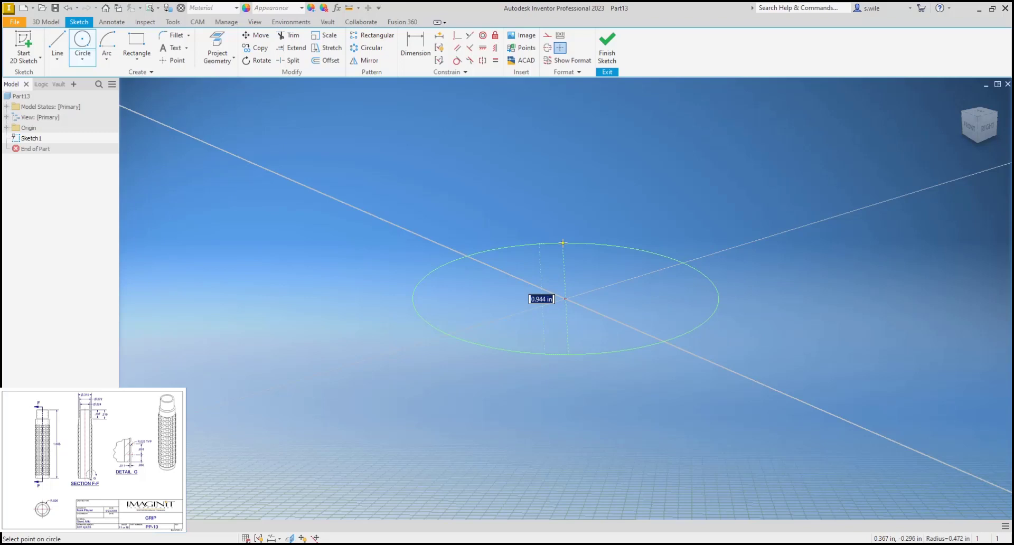
{"action": "type", "text": ".315"}
{"action": "key", "text": "Return"}
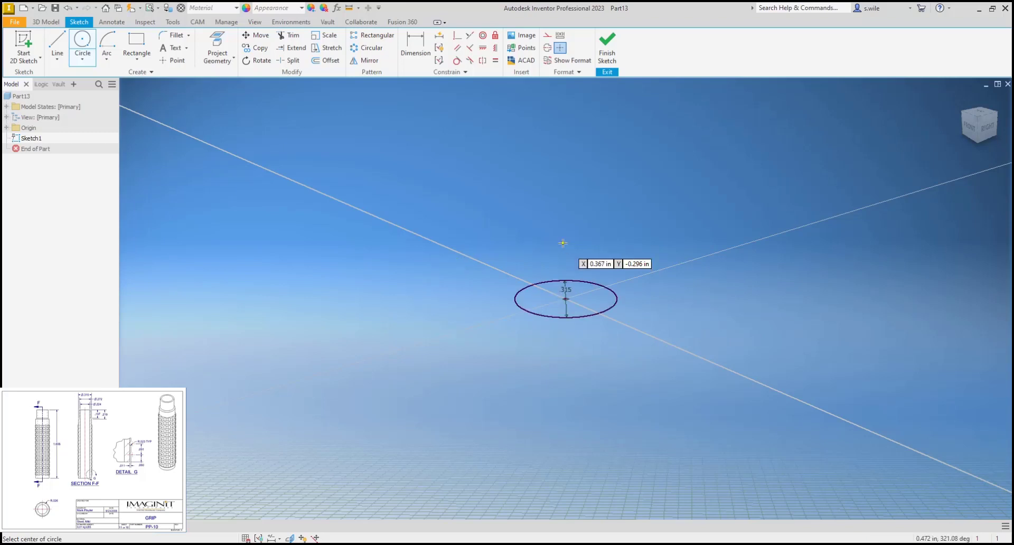
{"action": "key", "text": "e"}
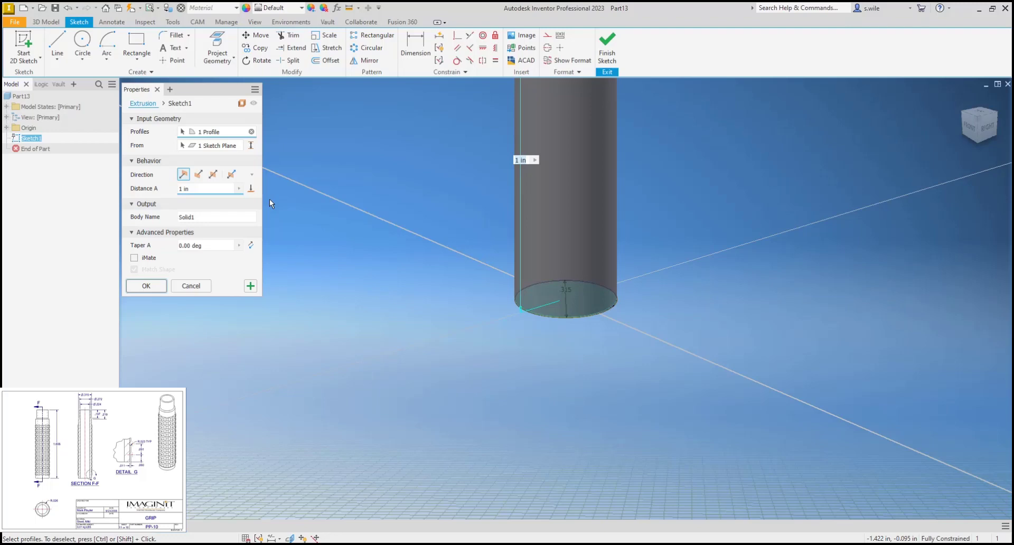
{"action": "key", "text": "Escape"}
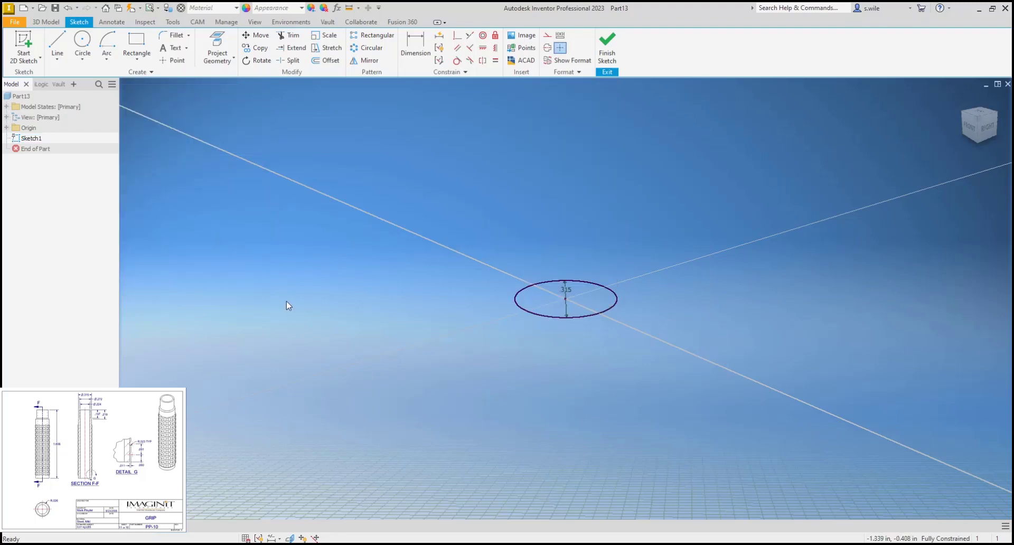
{"action": "key", "text": "ctrl+z"}
{"action": "key", "text": "ctrl+z"}
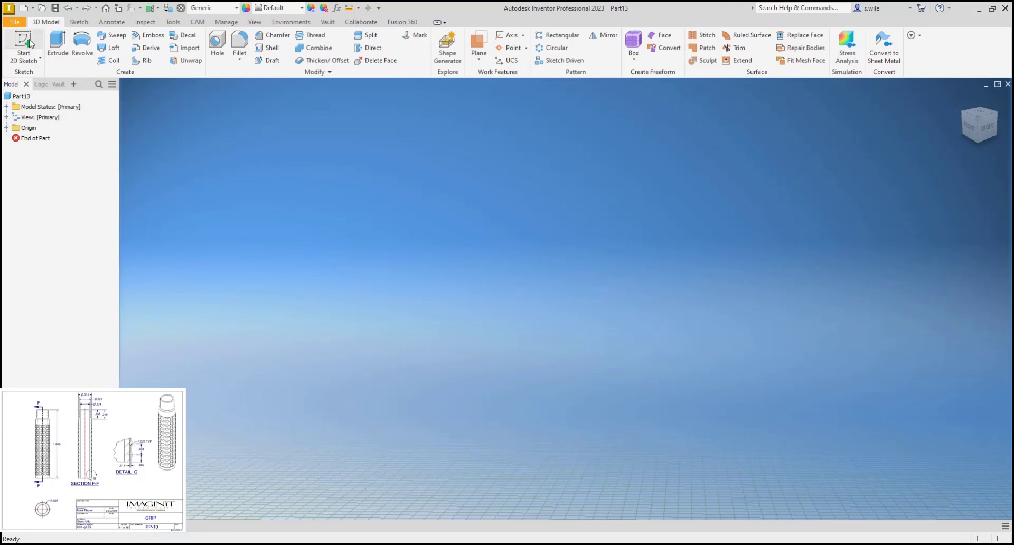
Start a sketch on the front plane and draw a vertical line 1.606 in long upward from the origin
{"action": "left_click", "coordinate": [24, 42]}
{"action": "left_click", "coordinate": [504, 163]}
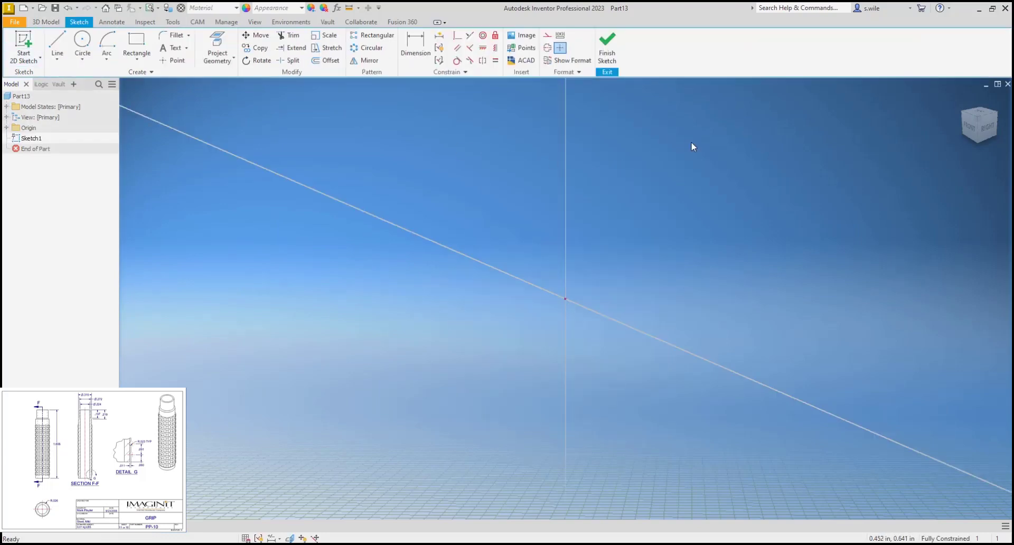
{"action": "left_click", "coordinate": [985, 129]}
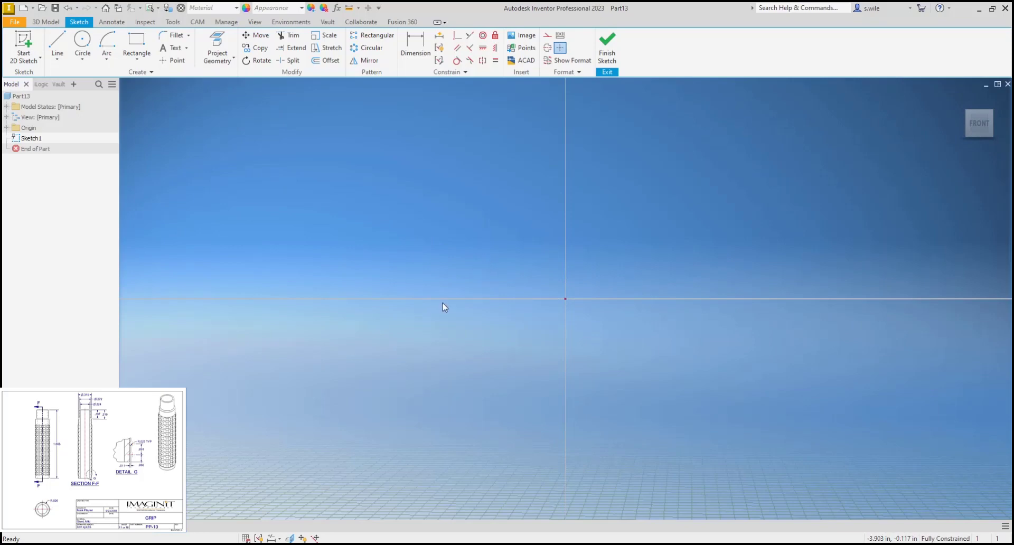
{"action": "scroll", "coordinate": [464, 302], "scroll_direction": "down", "scroll_amount": 3}
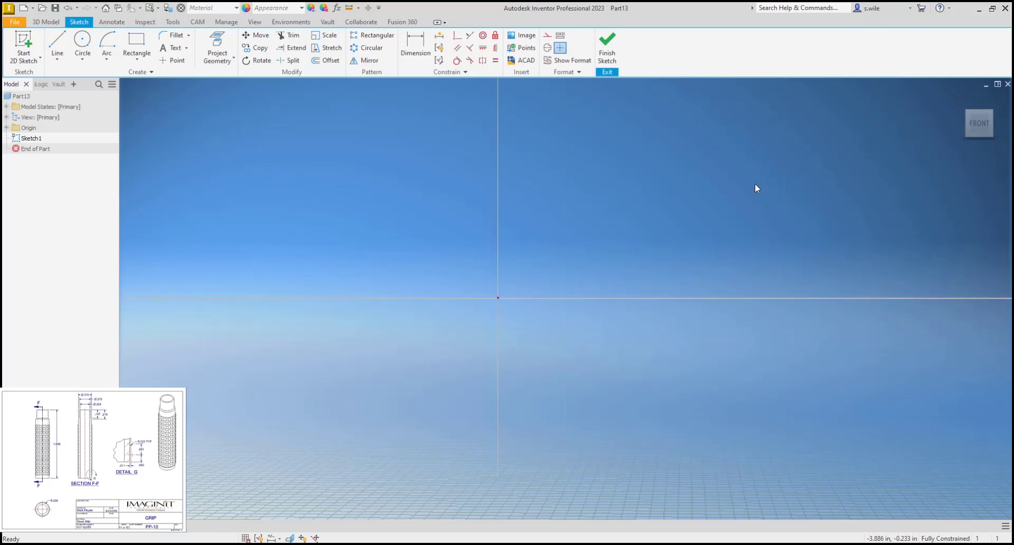
{"action": "left_click", "coordinate": [57, 43]}
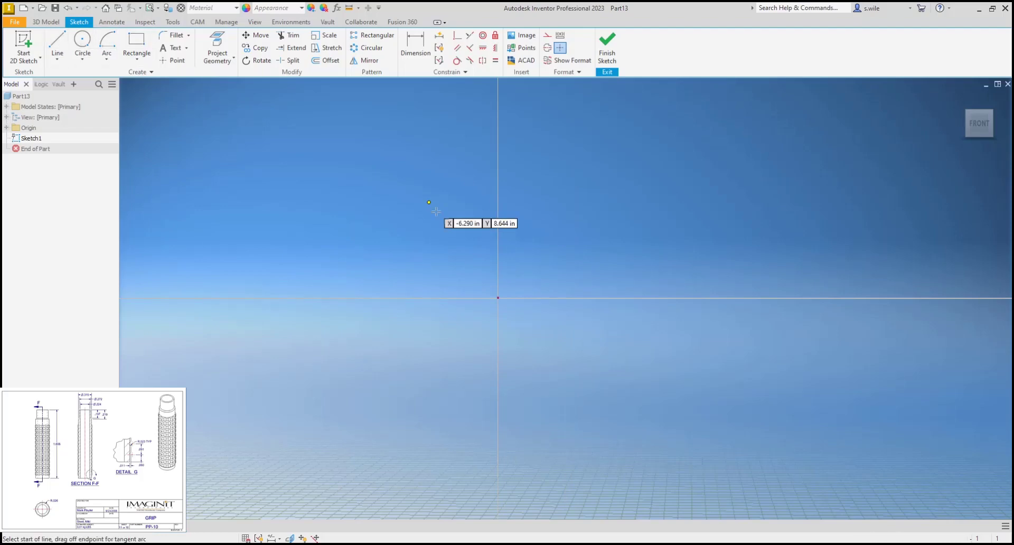
{"action": "left_click", "coordinate": [498, 298]}
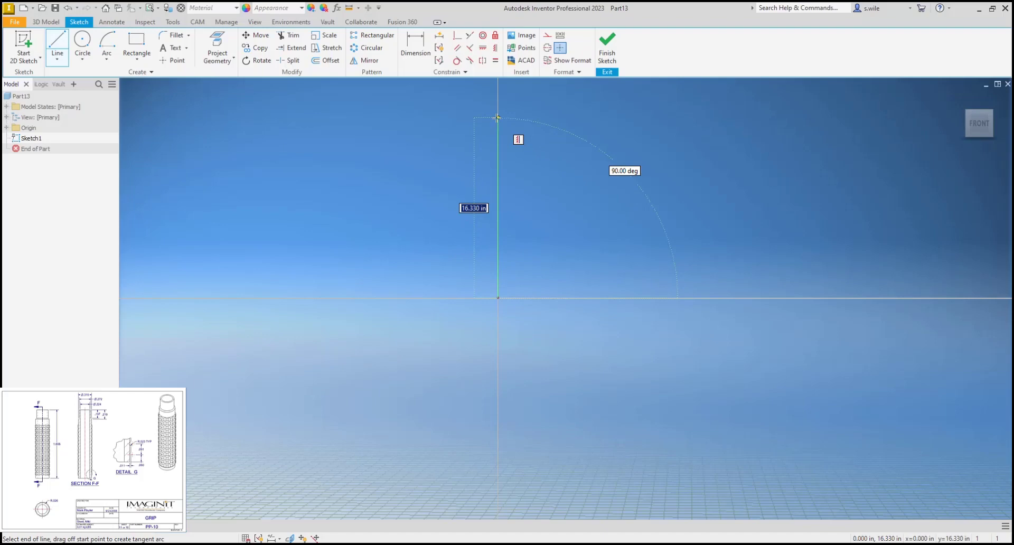
{"action": "type", "text": "1.606"}
{"action": "key", "text": "Return"}
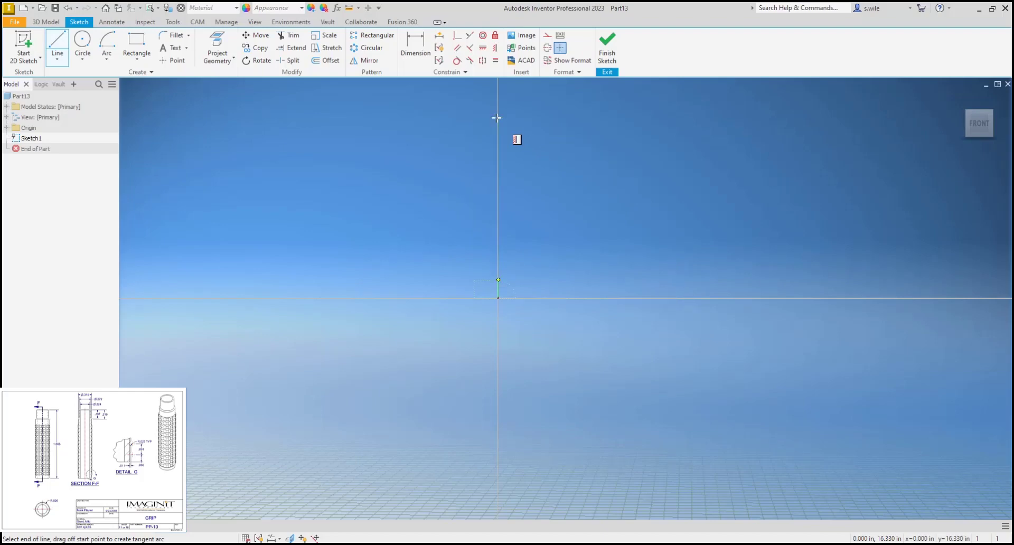
{"action": "middle_click", "coordinate": [529, 242]}
{"action": "middle_click", "coordinate": [529, 242]}
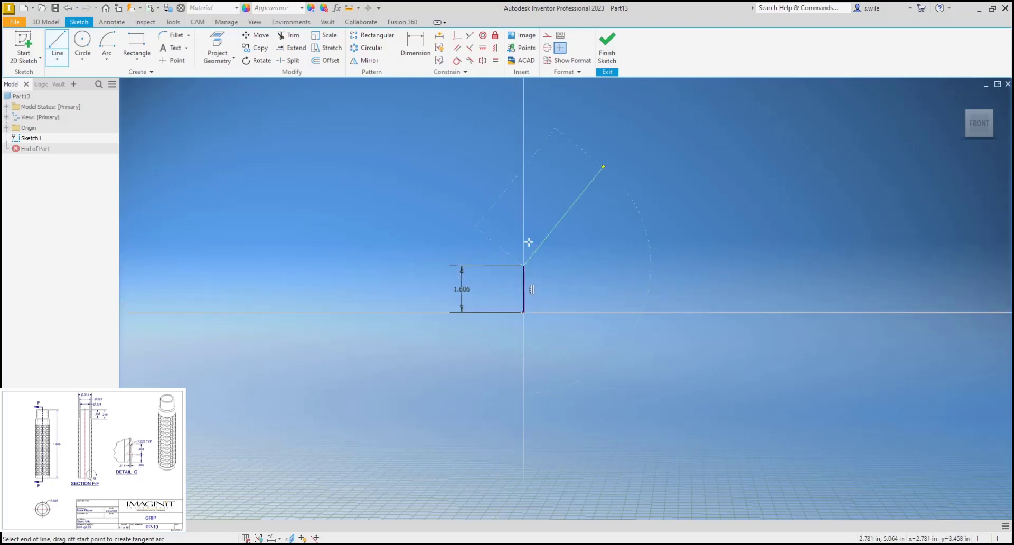
{"action": "key", "text": "Escape"}
Convert the vertical 1.606 in line into a centerline
{"action": "middle_click_drag", "start_coordinate": [817, 247], "coordinate": [515, 276]}
{"action": "left_click", "coordinate": [526, 278]}
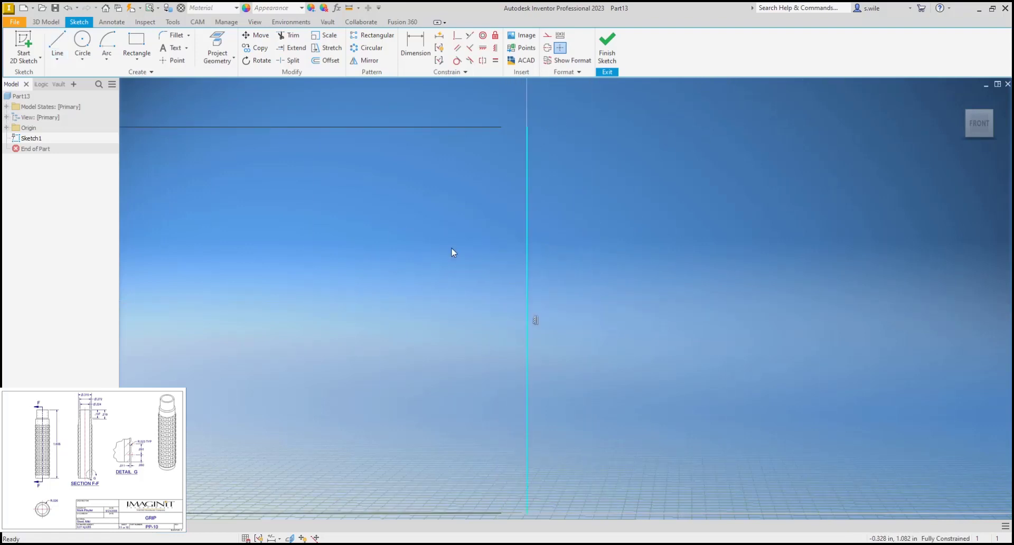
{"action": "left_click", "coordinate": [548, 47]}
{"action": "scroll", "coordinate": [450, 201], "scroll_direction": "up", "scroll_amount": 3}
{"action": "scroll", "coordinate": [450, 203], "scroll_direction": "up", "scroll_amount": 2}
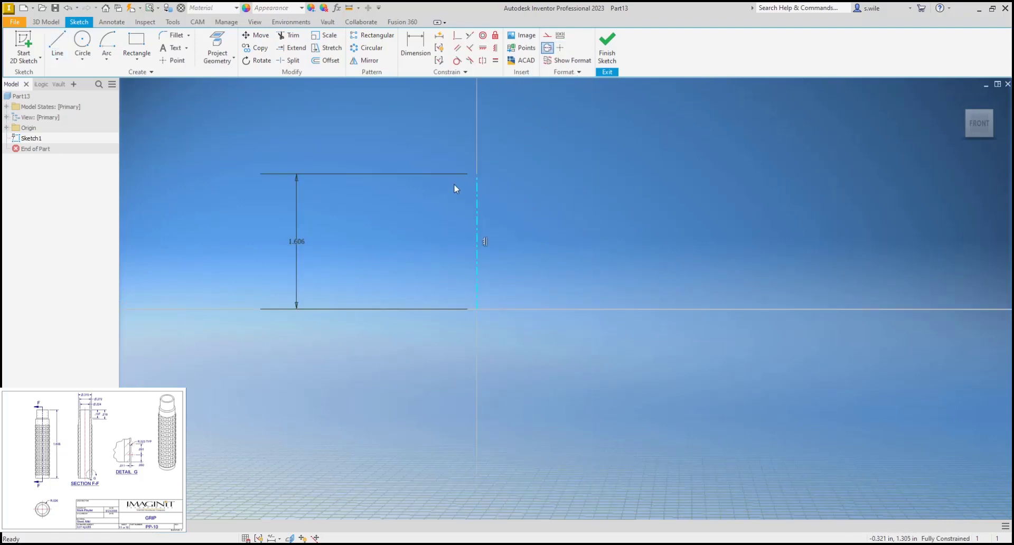
Sketch a stepped half-profile from the centerline's upper end to the origin, about 0.26 in wide on top, 0.50 in at its widest and 0.42 in at the base
{"action": "key", "text": "l"}
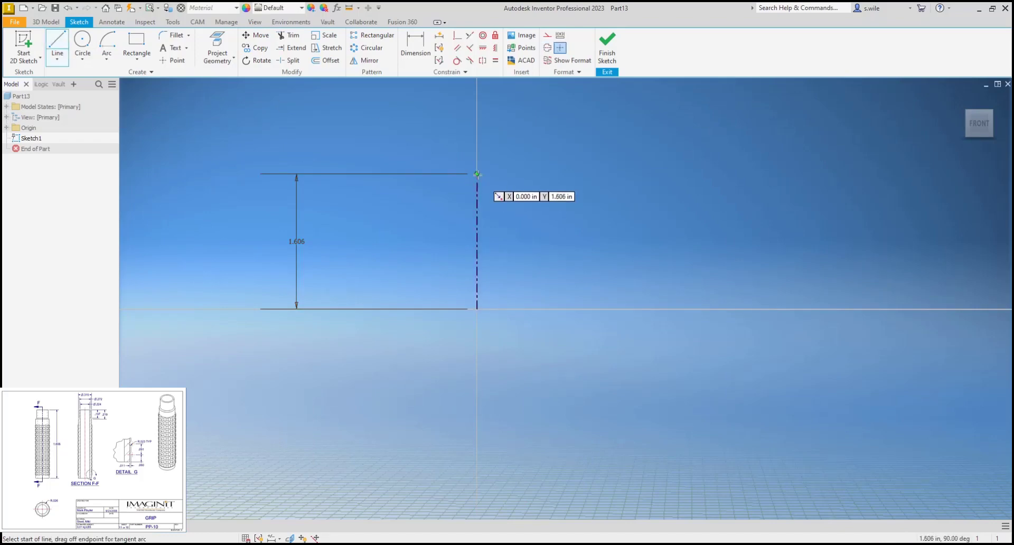
{"action": "left_click", "coordinate": [477, 175]}
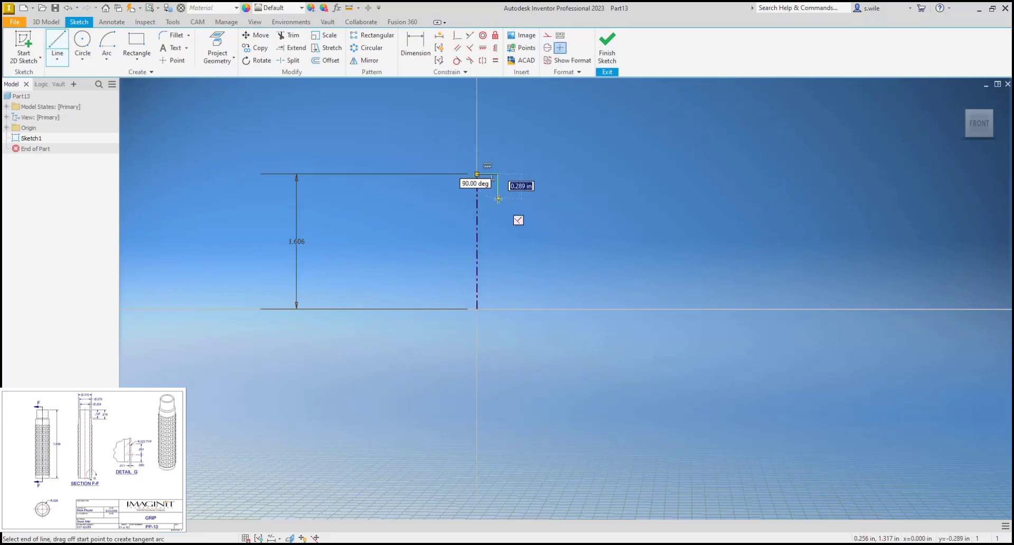
{"action": "left_click", "coordinate": [498, 174]}
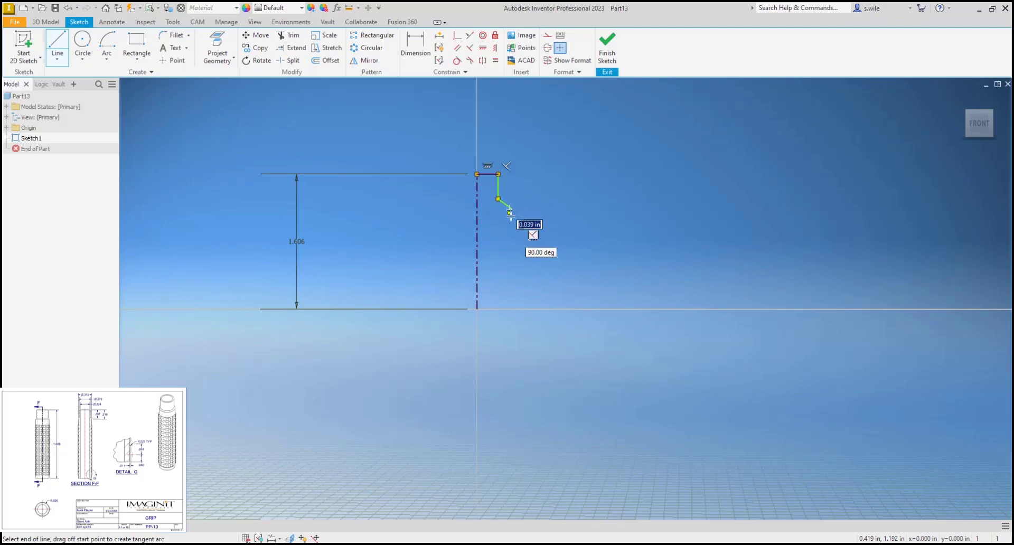
{"action": "left_click", "coordinate": [498, 198]}
{"action": "scroll", "coordinate": [509, 221], "scroll_direction": "down", "scroll_amount": 2}
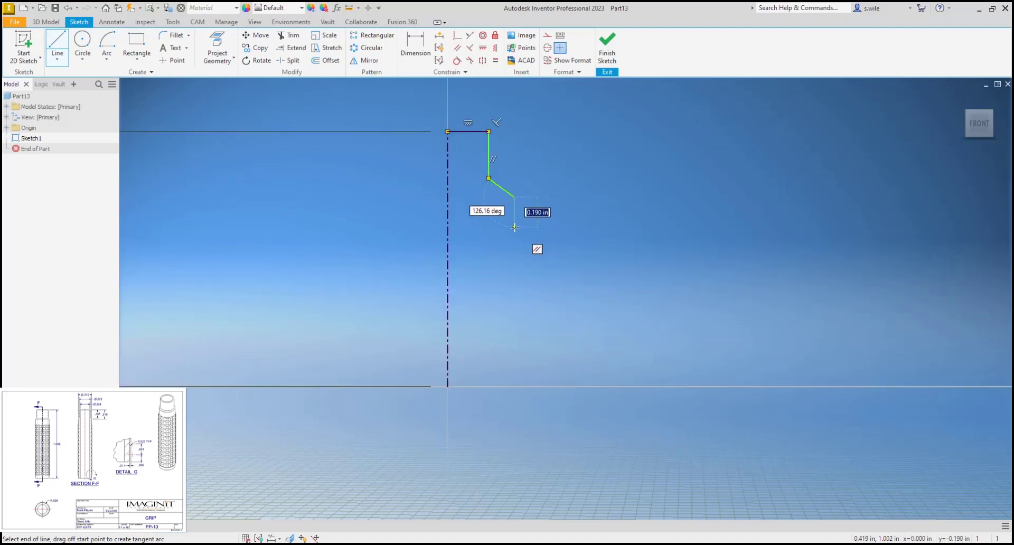
{"action": "left_click", "coordinate": [515, 227]}
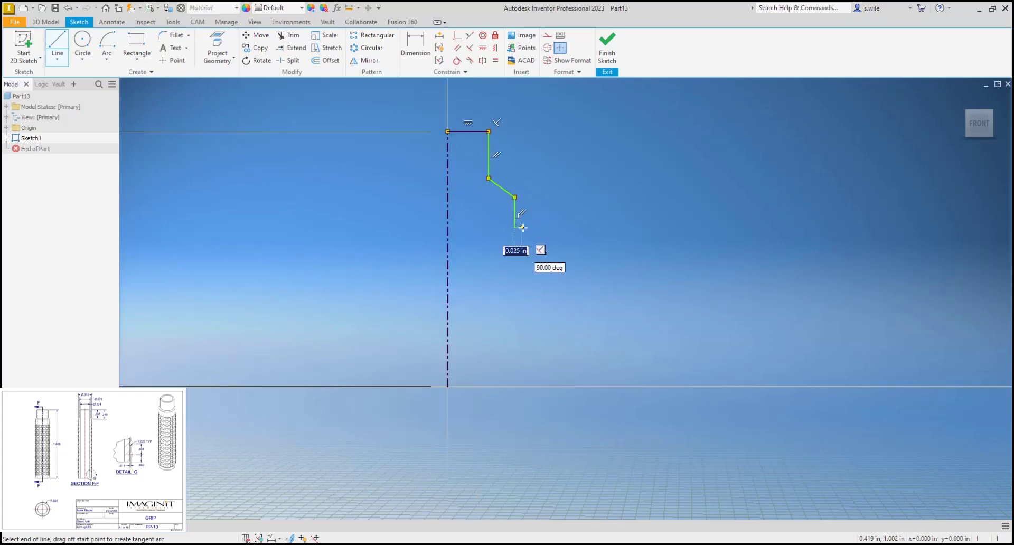
{"action": "left_click", "coordinate": [527, 227]}
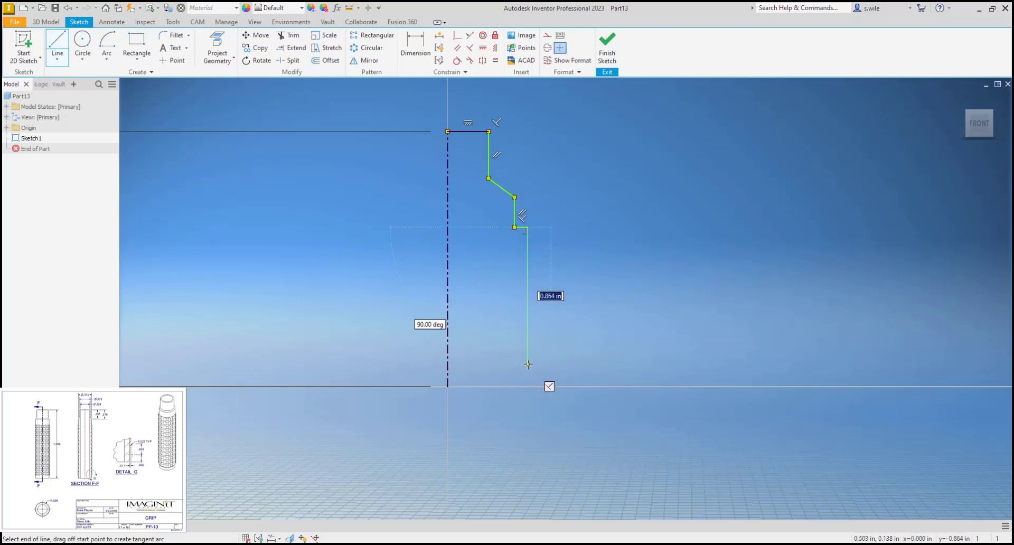
{"action": "left_click", "coordinate": [526, 364]}
{"action": "left_click", "coordinate": [514, 364]}
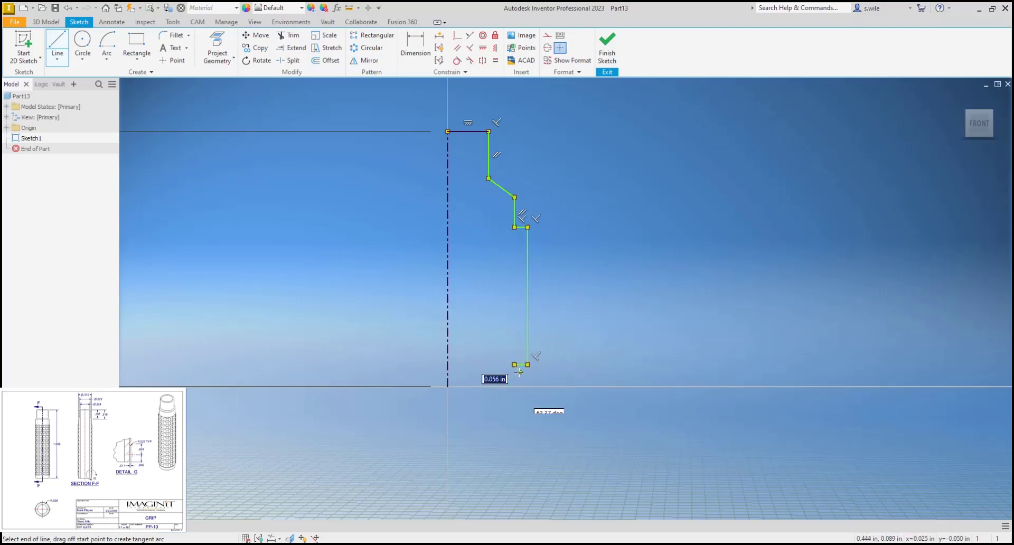
{"action": "left_click", "coordinate": [514, 386]}
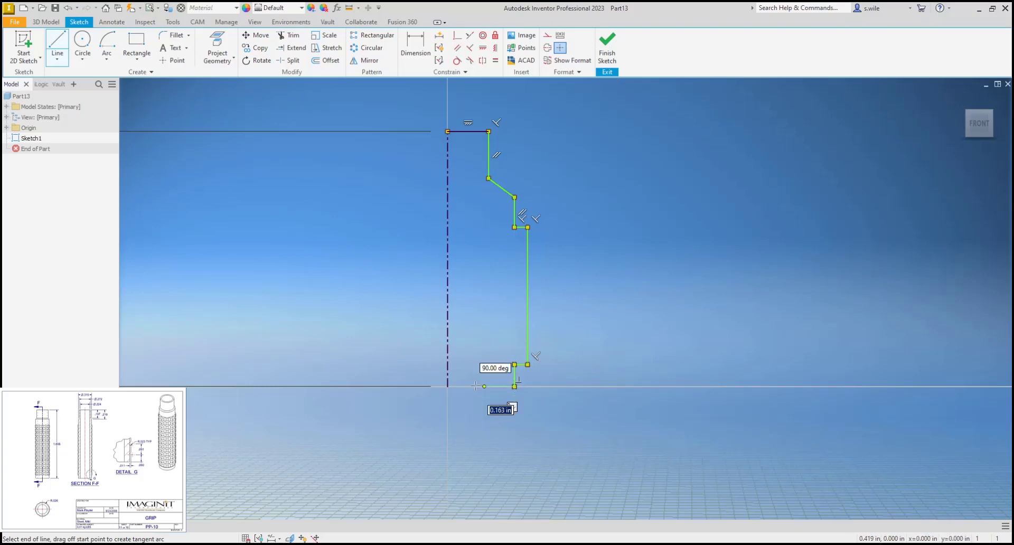
{"action": "left_click", "coordinate": [447, 386]}
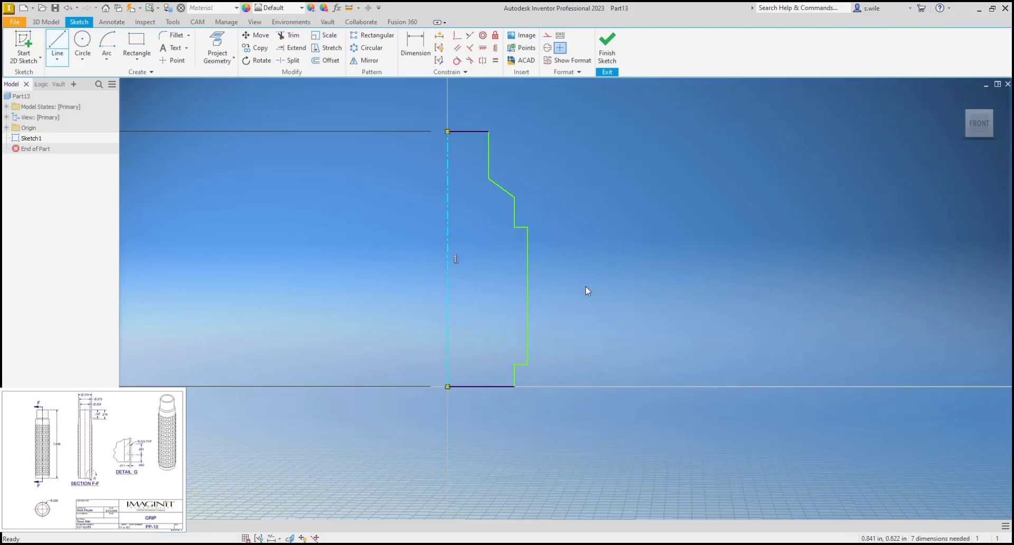
{"action": "key", "text": "Escape"}
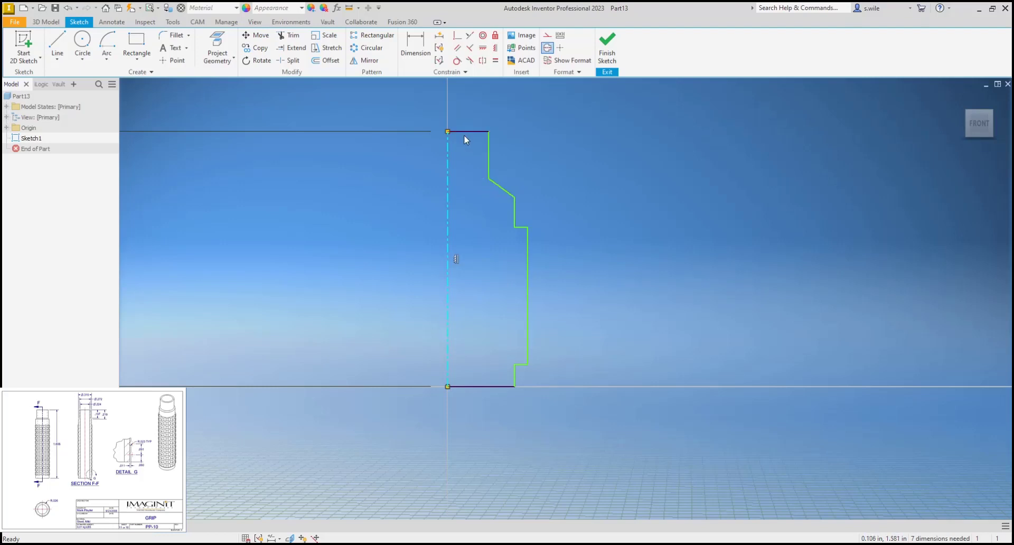
Dimension the profile's uppermost vertical edge from the centerline as a 0.272 in diameter
{"action": "key", "text": "d"}
{"action": "left_click", "coordinate": [448, 147]}
{"action": "left_click", "coordinate": [488, 150]}
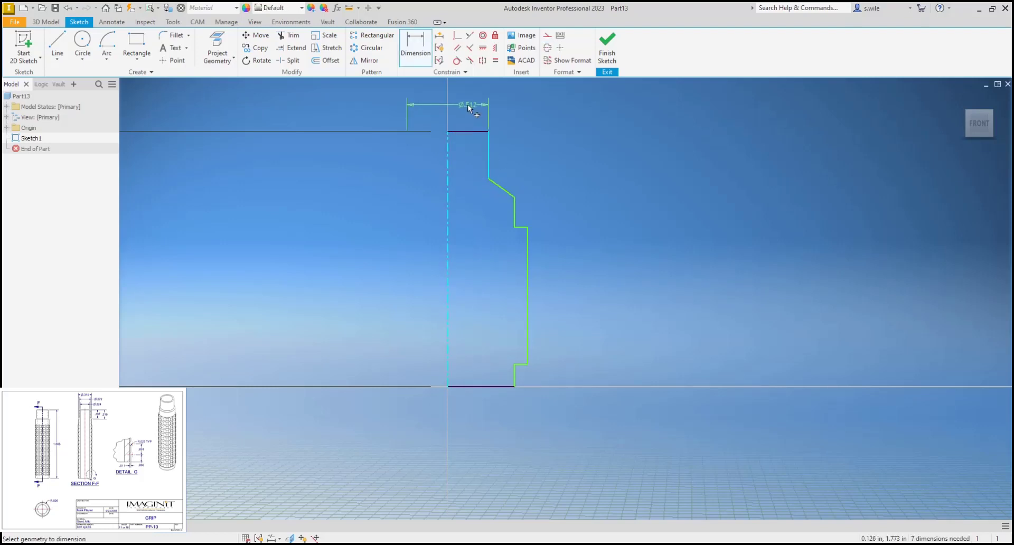
{"action": "left_click", "coordinate": [468, 105]}
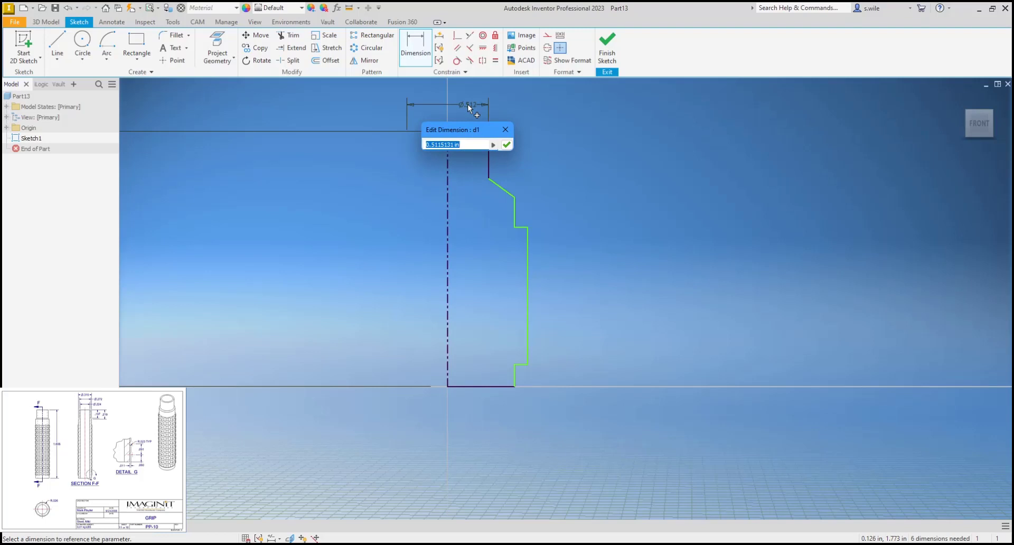
{"action": "type", "text": ".272"}
{"action": "key", "text": "Return"}
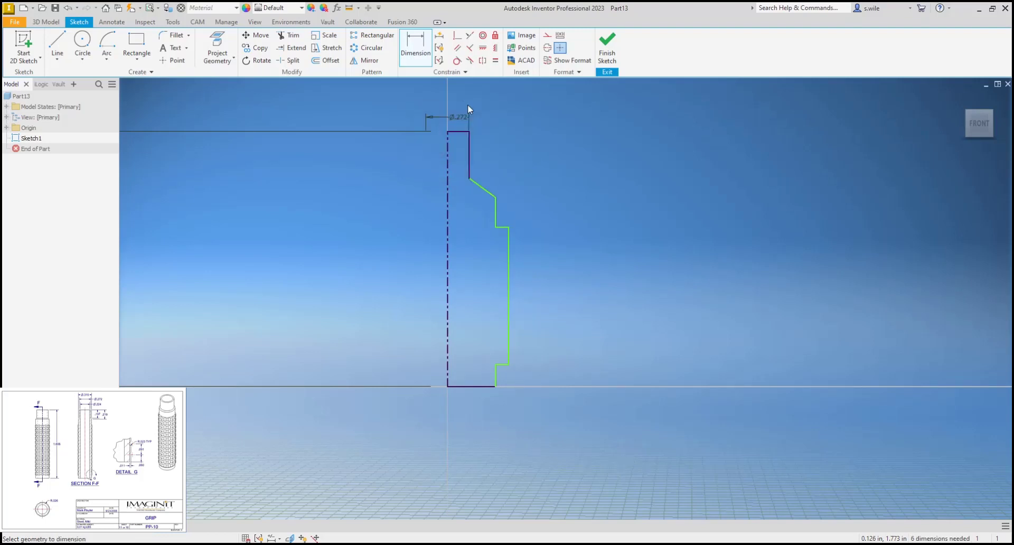
Dimension the vertical edge just below the sloped segment from the centerline as a 0.315 in diameter
{"action": "left_click", "coordinate": [495, 211]}
{"action": "left_click", "coordinate": [449, 209]}
{"action": "left_click", "coordinate": [442, 99]}
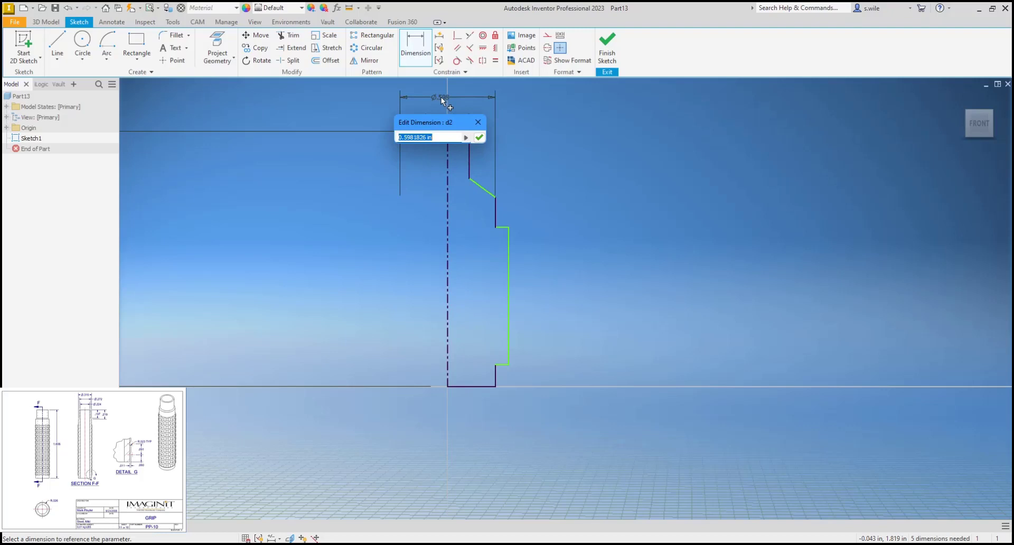
{"action": "type", "text": ".315"}
{"action": "key", "text": "Return"}
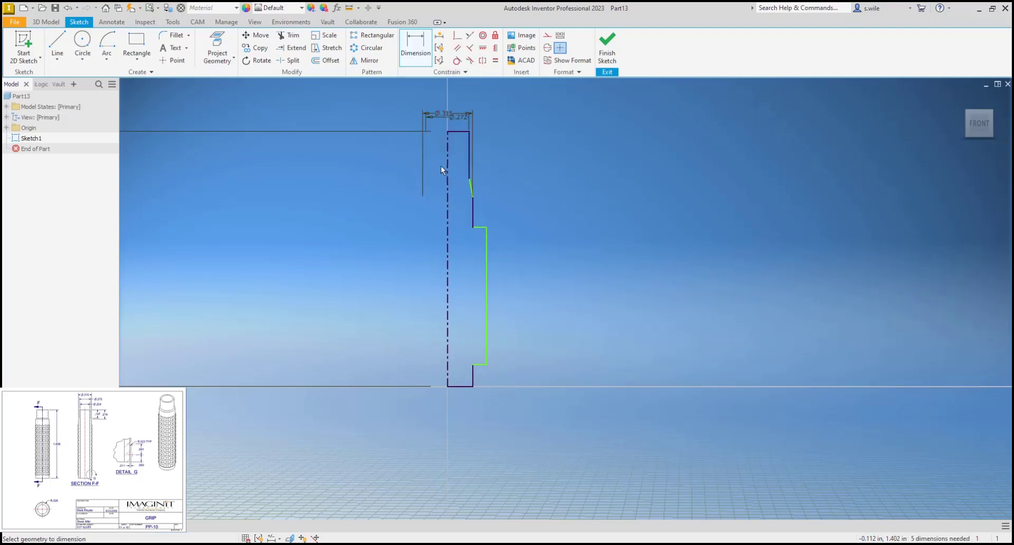
Dimension the length of the uppermost vertical edge as 0.197 in
{"action": "left_click", "coordinate": [470, 141]}
{"action": "left_click", "coordinate": [498, 144]}
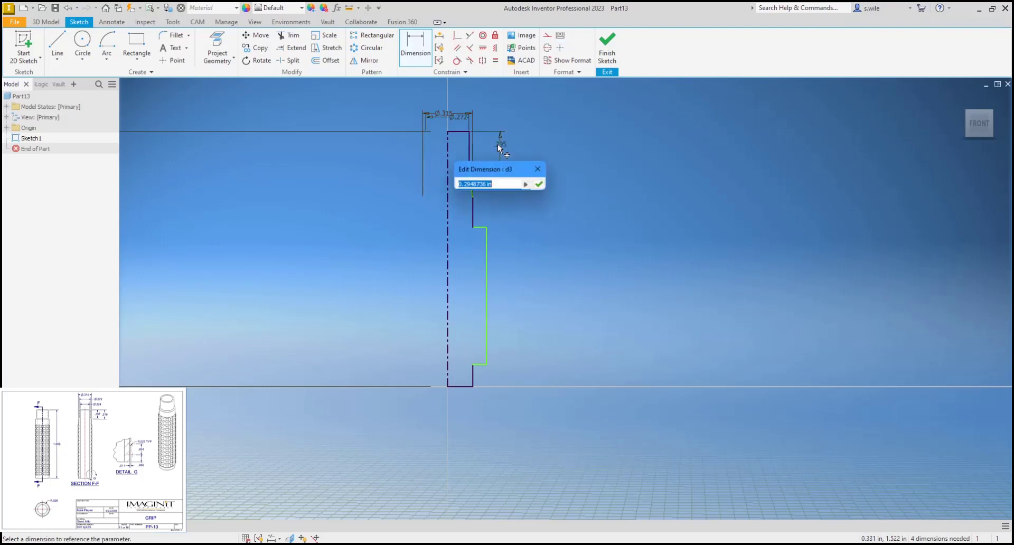
{"action": "type", "text": ".197"}
{"action": "key", "text": "Return"}
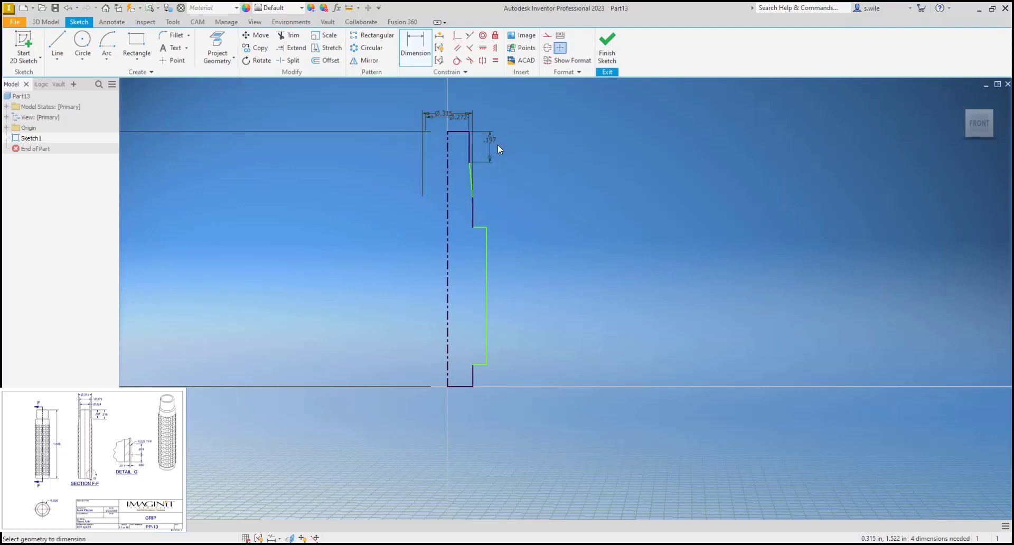
Dimension the distance from the profile's upper edge down to the lower end of the sloped segment as 0.219 in
{"action": "left_click", "coordinate": [461, 130]}
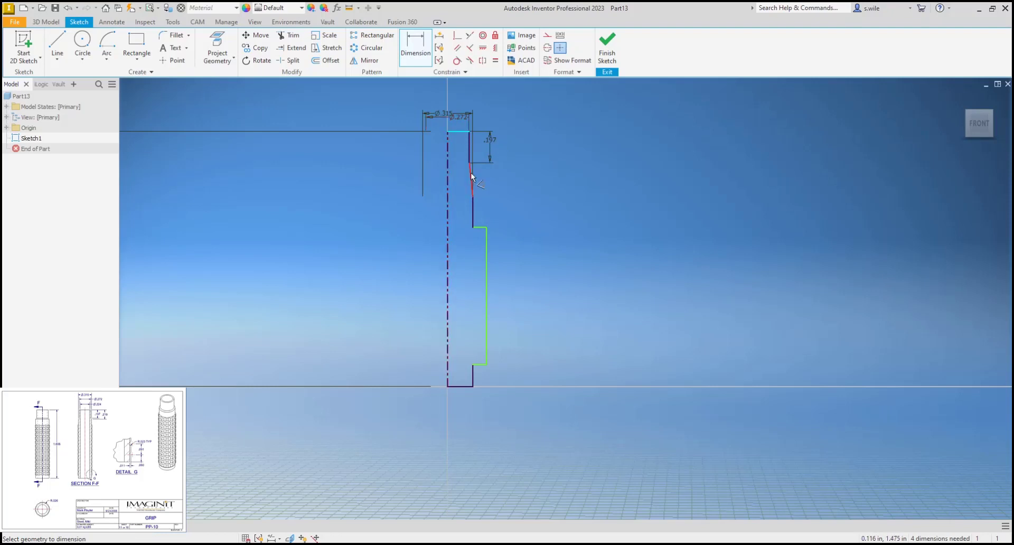
{"action": "left_click", "coordinate": [476, 204]}
{"action": "left_click", "coordinate": [517, 169]}
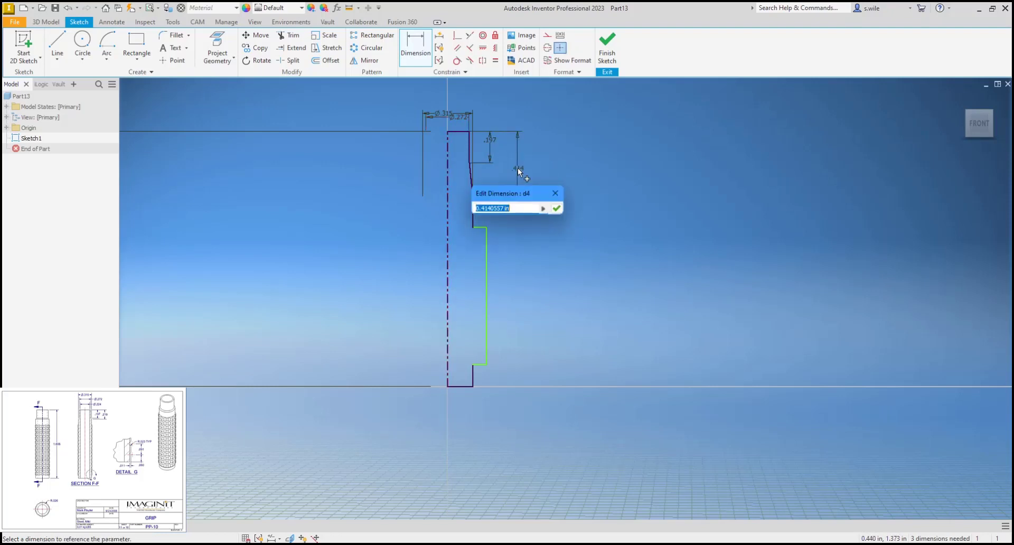
{"action": "type", "text": ".219"}
{"action": "key", "text": "Return"}
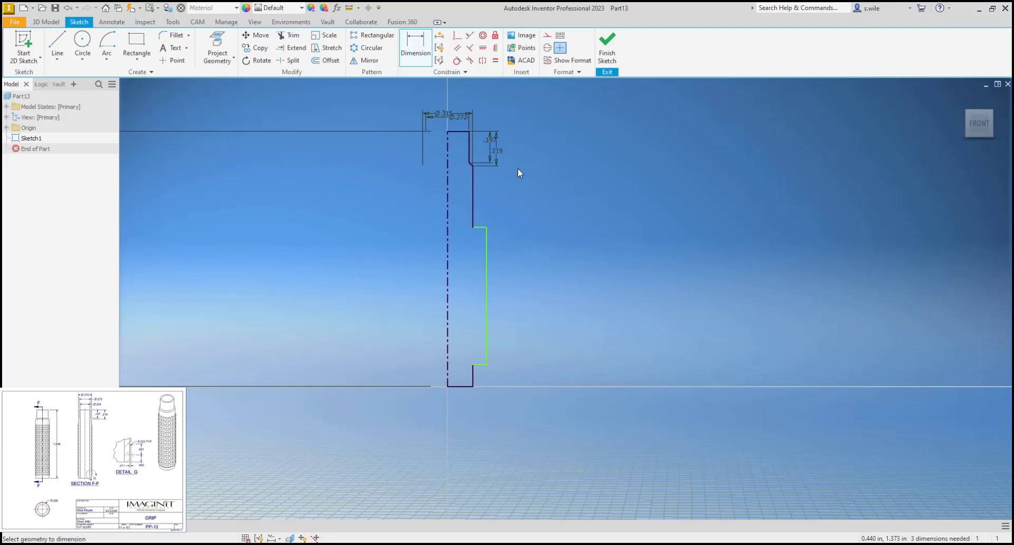
{"action": "scroll", "coordinate": [487, 160], "scroll_direction": "up", "scroll_amount": 5}
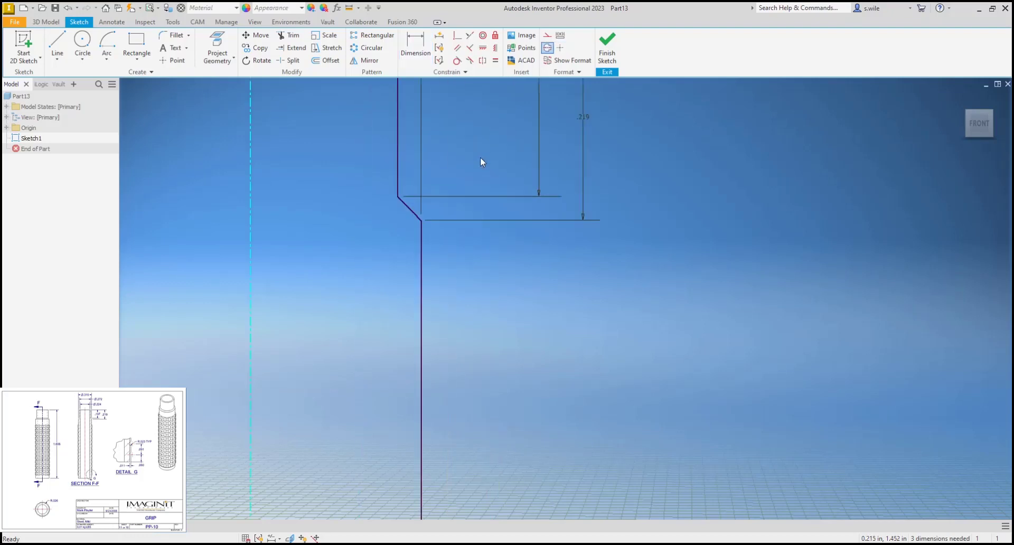
{"action": "left_click", "coordinate": [414, 215]}
{"action": "left_click", "coordinate": [398, 169]}
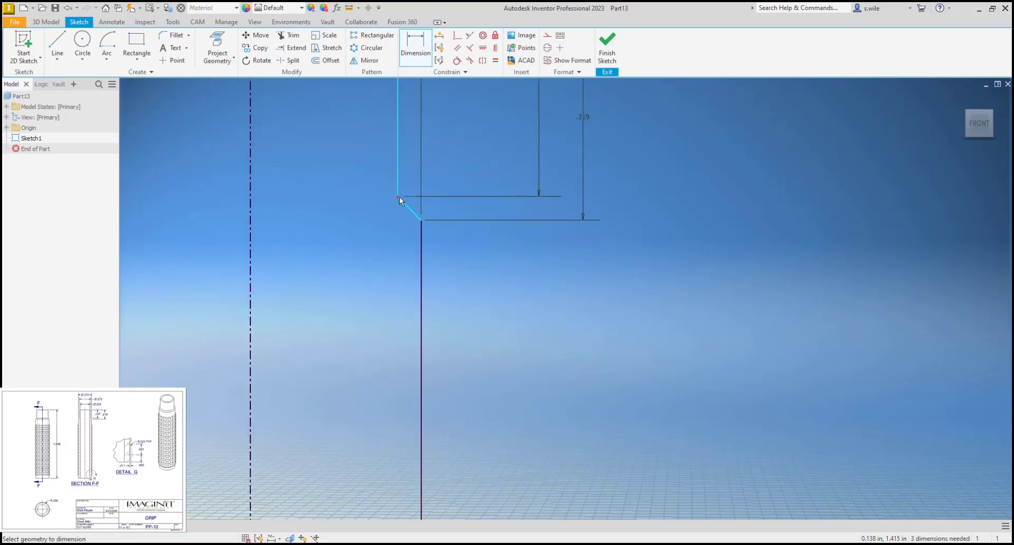
{"action": "key", "text": "Escape"}
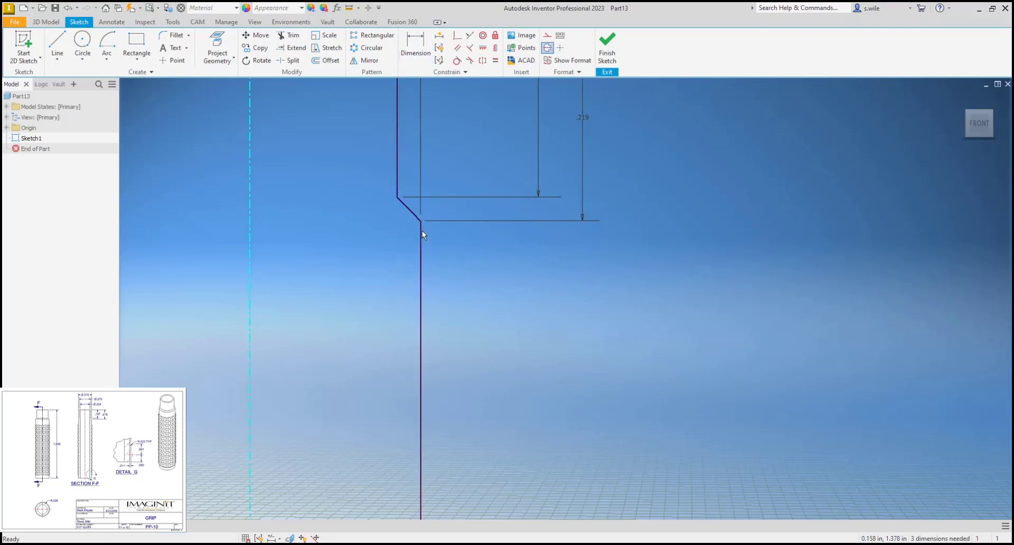
Dimension the horizontal offset between the base's vertical edge and the long outermost edge as 0.011 in
{"action": "scroll", "coordinate": [425, 227], "scroll_direction": "down", "scroll_amount": 4}
{"action": "middle_click_drag", "start_coordinate": [670, 267], "coordinate": [391, 181]}
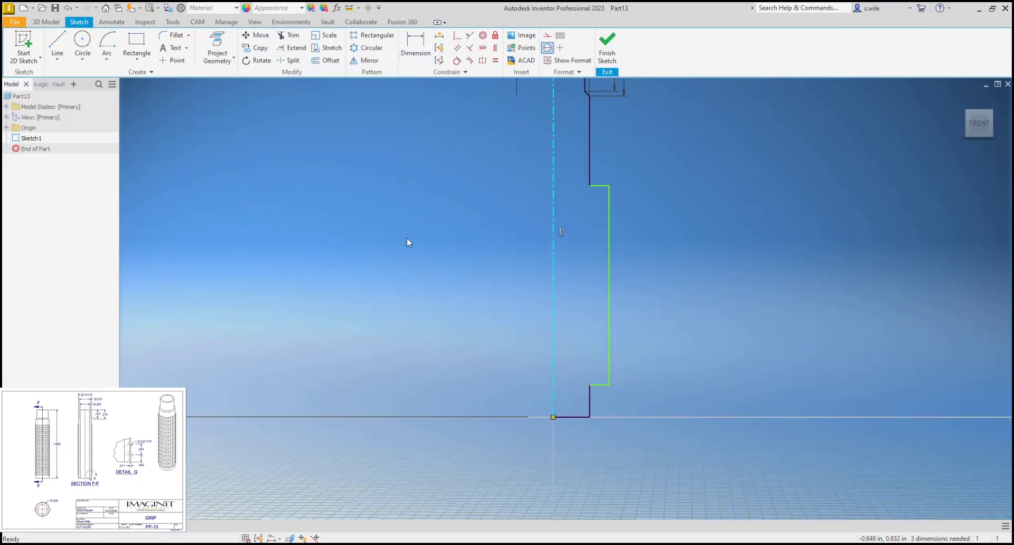
{"action": "middle_click_drag", "start_coordinate": [489, 278], "coordinate": [452, 270]}
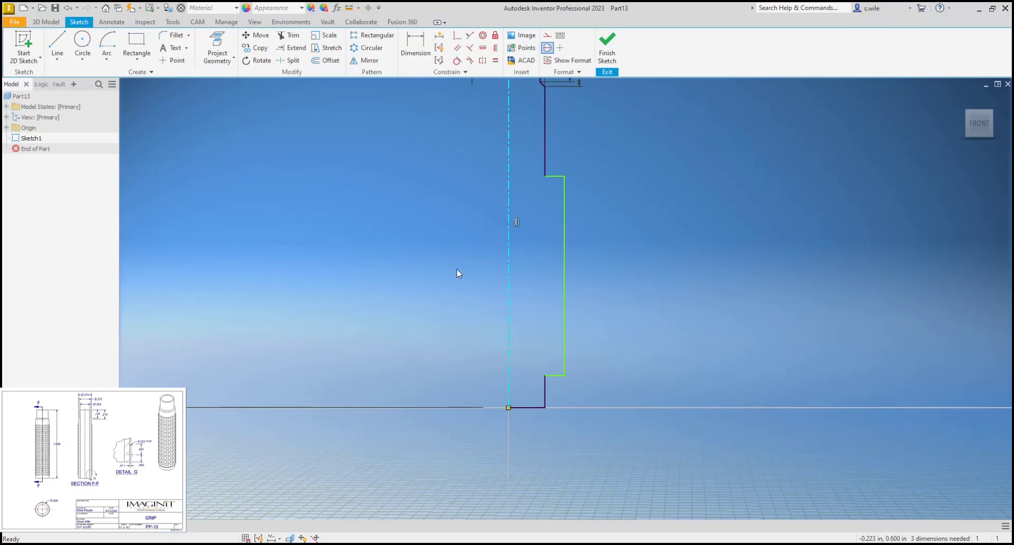
{"action": "key", "text": "d"}
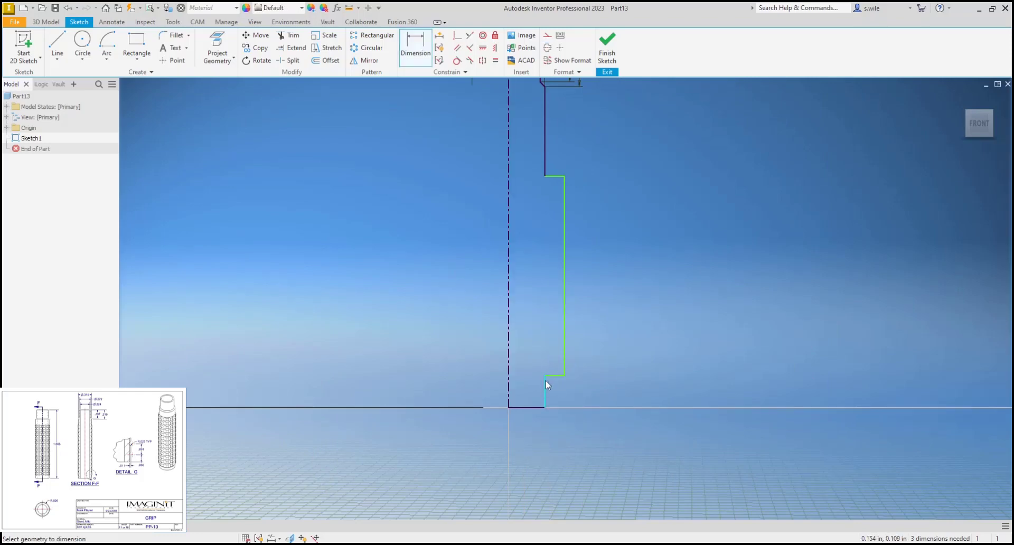
{"action": "left_click", "coordinate": [565, 367]}
{"action": "left_click", "coordinate": [548, 338]}
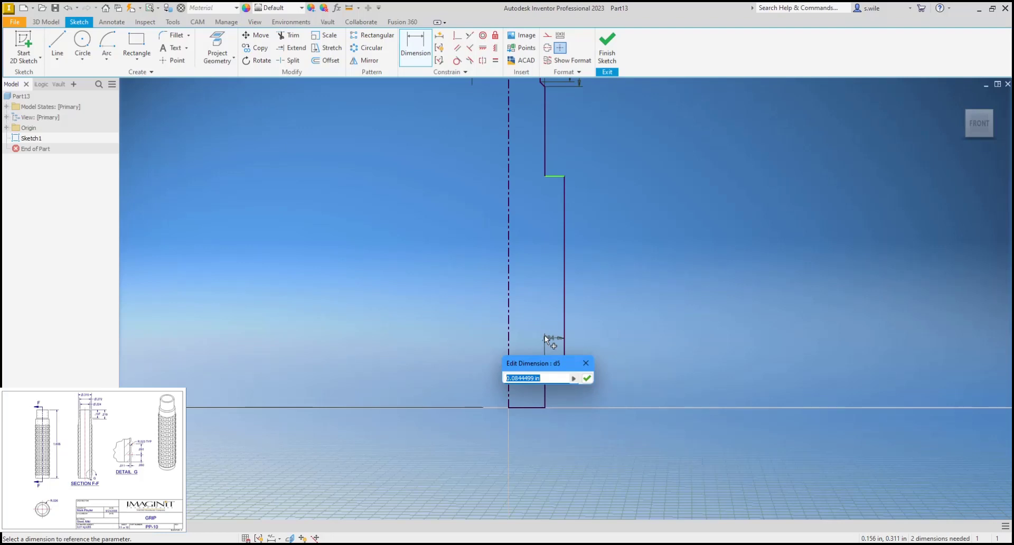
{"action": "type", "text": "0.011"}
{"action": "key", "text": "Return"}
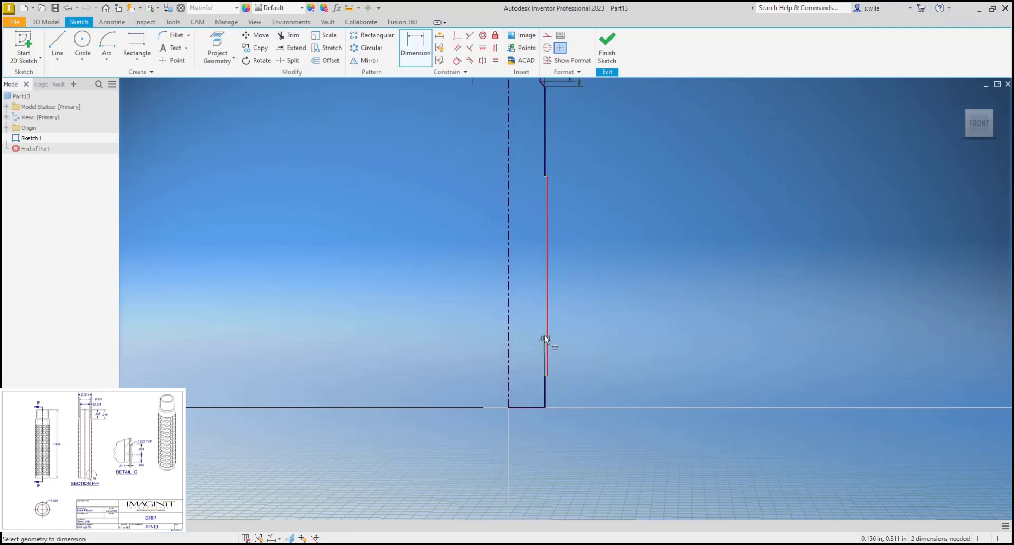
Dimension the height of the base step above the profile's lower edge as 0.06 in
{"action": "left_click", "coordinate": [537, 406]}
{"action": "left_click", "coordinate": [549, 376]}
{"action": "left_click", "coordinate": [585, 392]}
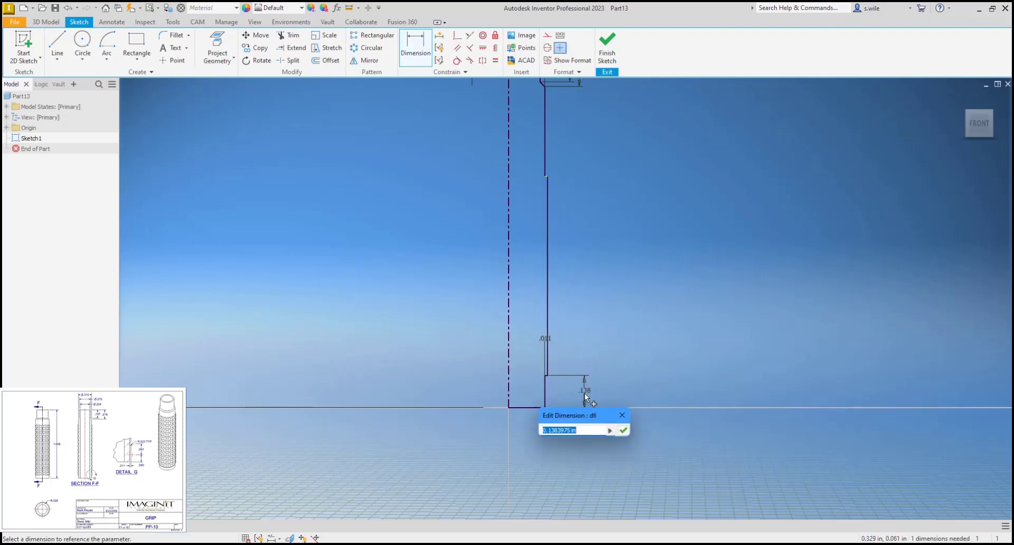
{"action": "type", "text": ".06"}
{"action": "key", "text": "Return"}
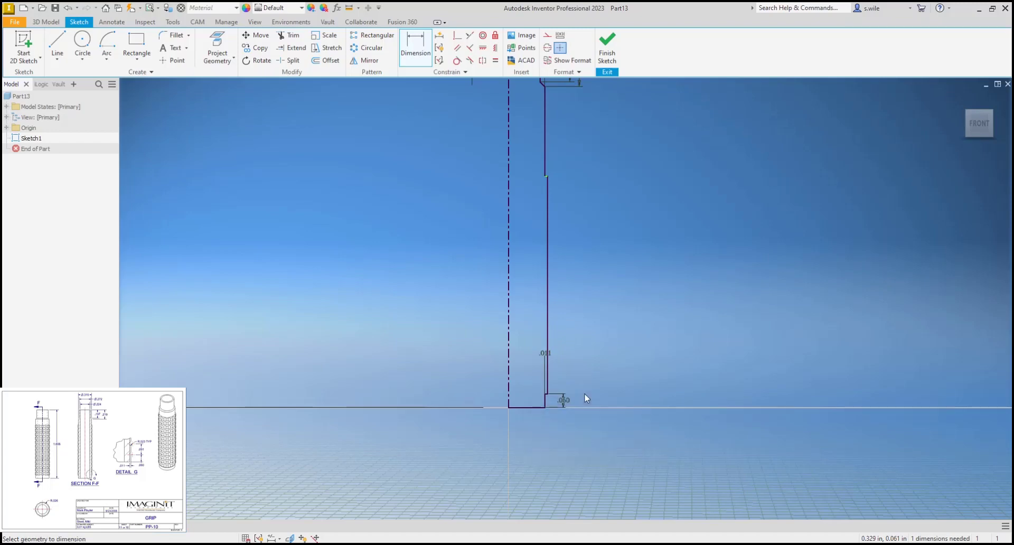
Dimension the length of the long outermost edge with the expression 0.091*13
{"action": "scroll", "coordinate": [566, 393], "scroll_direction": "down", "scroll_amount": 3}
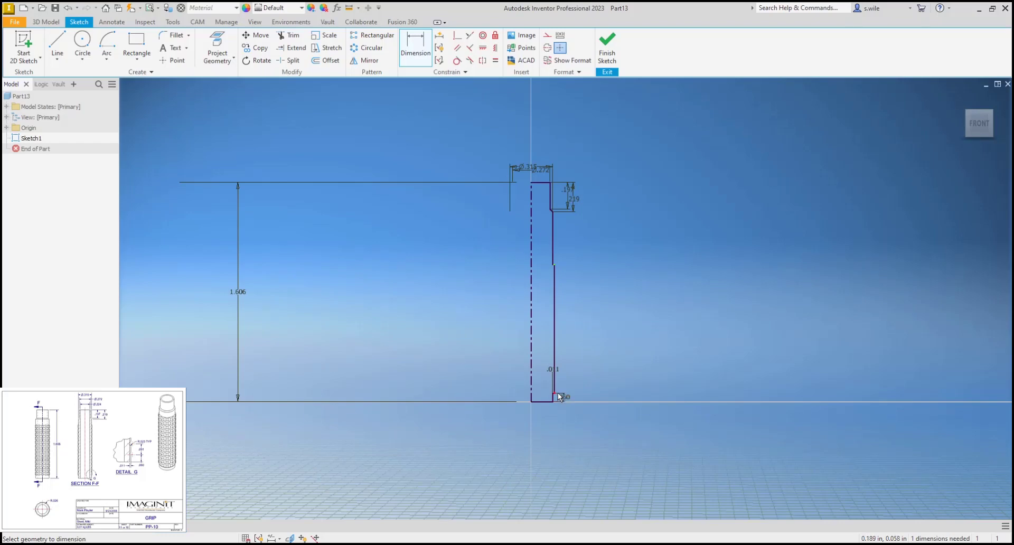
{"action": "left_click", "coordinate": [555, 378]}
{"action": "left_click", "coordinate": [592, 361]}
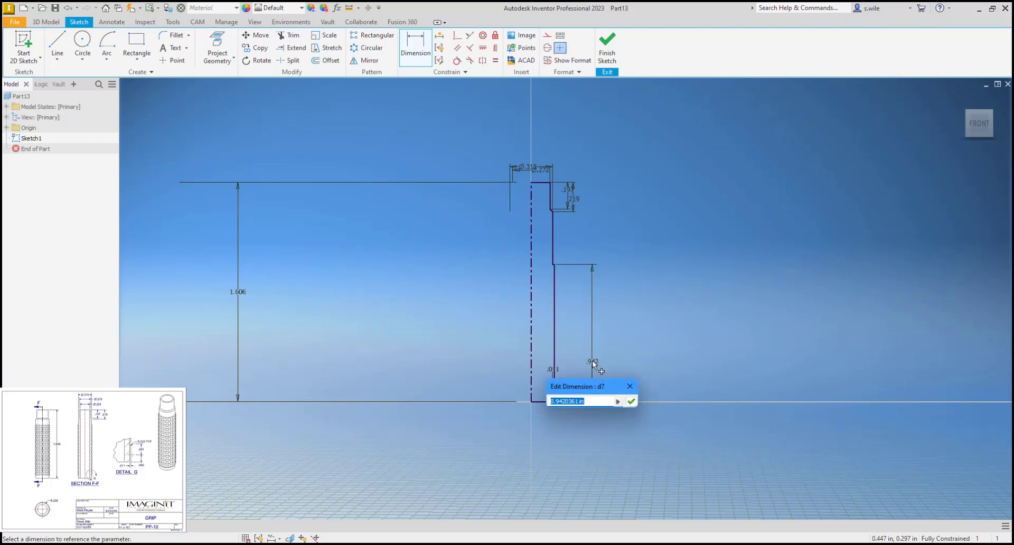
{"action": "type", "text": "0.091*"}
{"action": "type", "text": "13"}
{"action": "key", "text": "Return"}
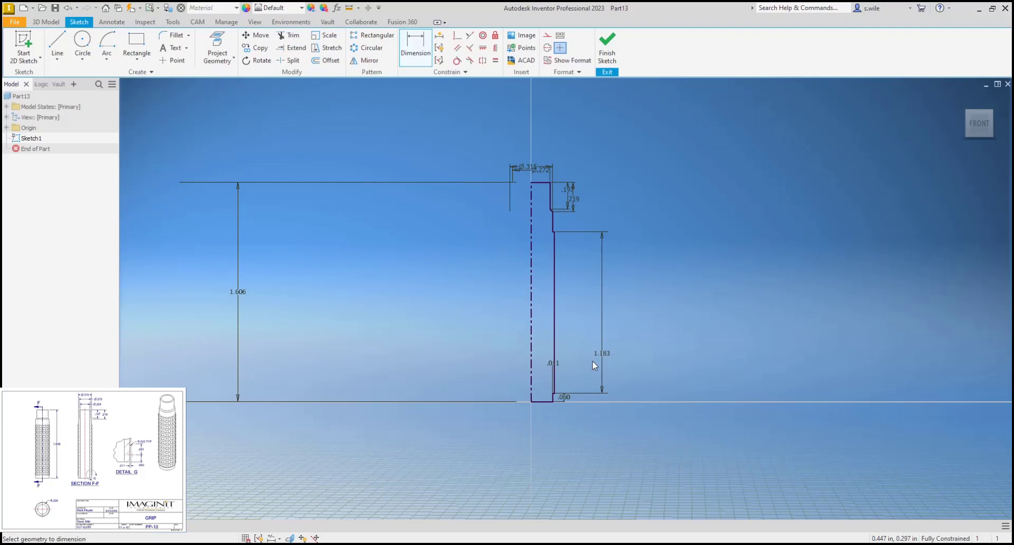
{"action": "key", "text": "Escape"}
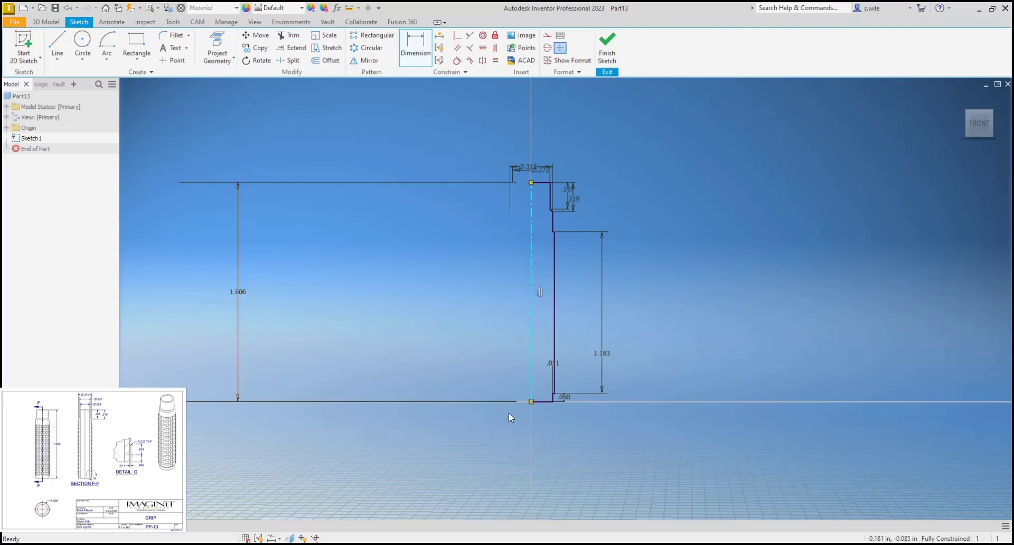
Examine the sketch constraints on the grip profile, especially around the base step, and hide the constraint symbols again
{"action": "scroll", "coordinate": [553, 405], "scroll_direction": "up", "scroll_amount": 4}
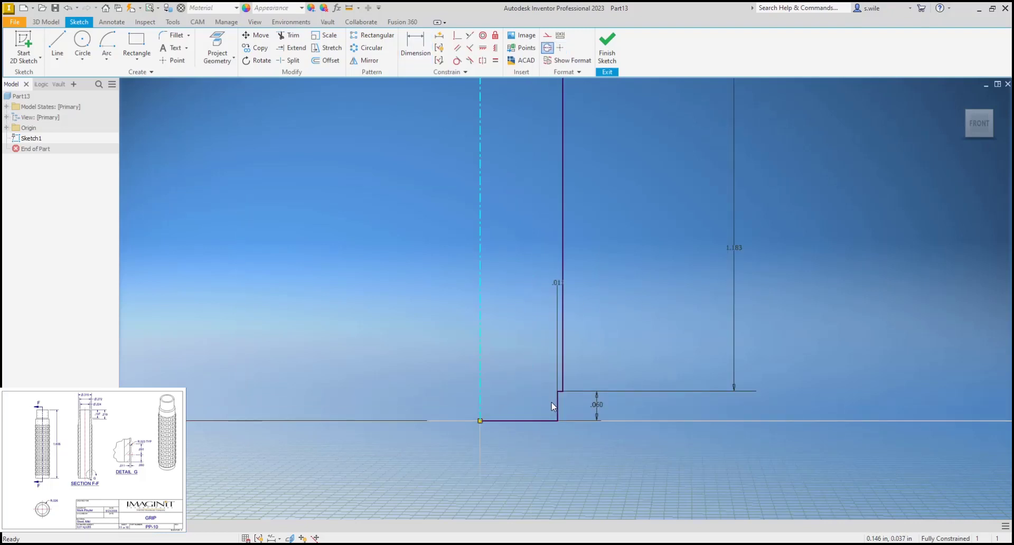
{"action": "left_click", "coordinate": [540, 401]}
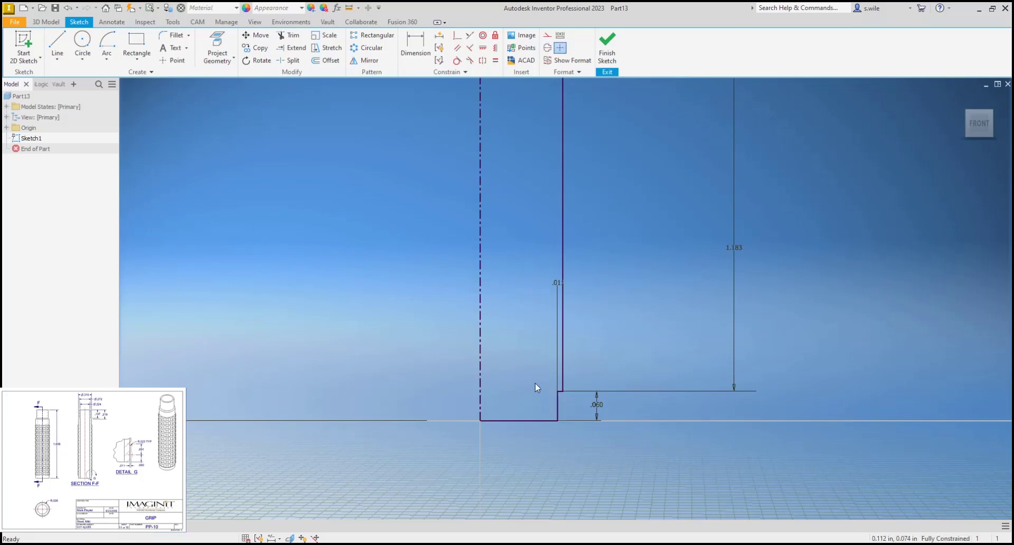
{"action": "scroll", "coordinate": [534, 375], "scroll_direction": "down", "scroll_amount": 4}
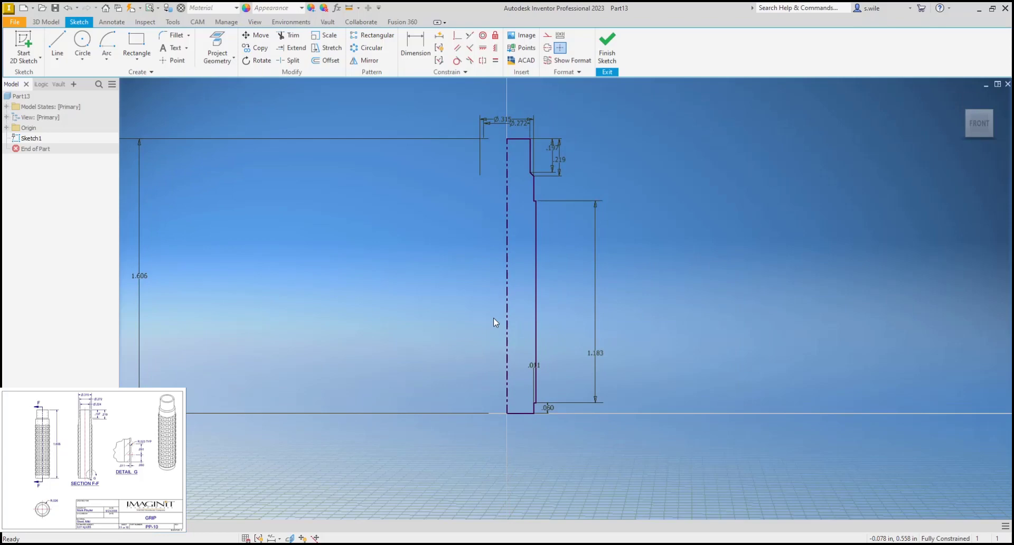
{"action": "scroll", "coordinate": [534, 418], "scroll_direction": "up", "scroll_amount": 3}
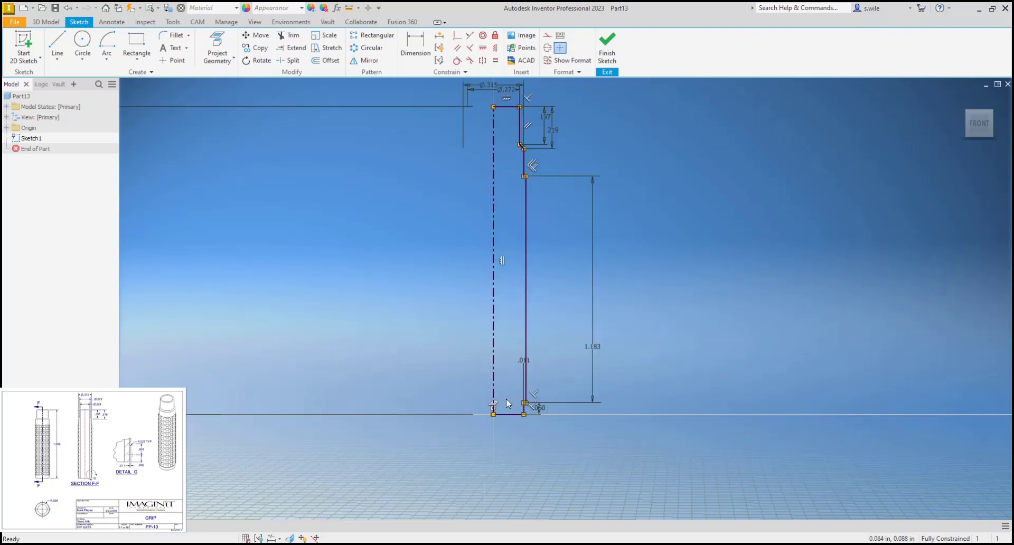
{"action": "scroll", "coordinate": [507, 404], "scroll_direction": "down", "scroll_amount": 2}
{"action": "scroll", "coordinate": [523, 402], "scroll_direction": "up", "scroll_amount": 2}
{"action": "mouse_move", "coordinate": [525, 405]}
{"action": "middle_mouse_down"}
{"action": "mouse_move", "coordinate": [500, 421]}
{"action": "mouse_move", "coordinate": [502, 483]}
{"action": "mouse_move", "coordinate": [483, 481]}
{"action": "middle_mouse_up"}
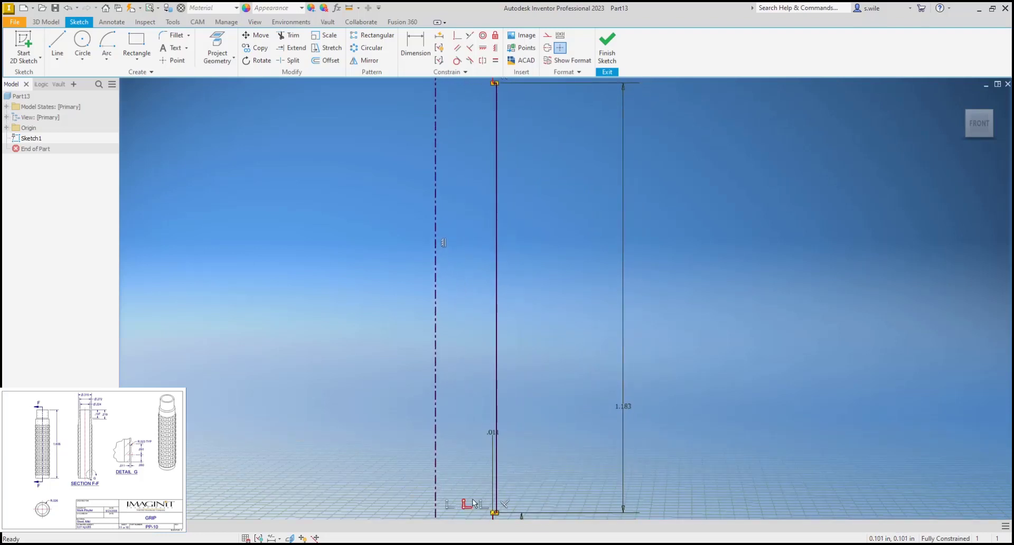
{"action": "left_click", "coordinate": [470, 502]}
{"action": "scroll", "coordinate": [452, 343], "scroll_direction": "down", "scroll_amount": 3}
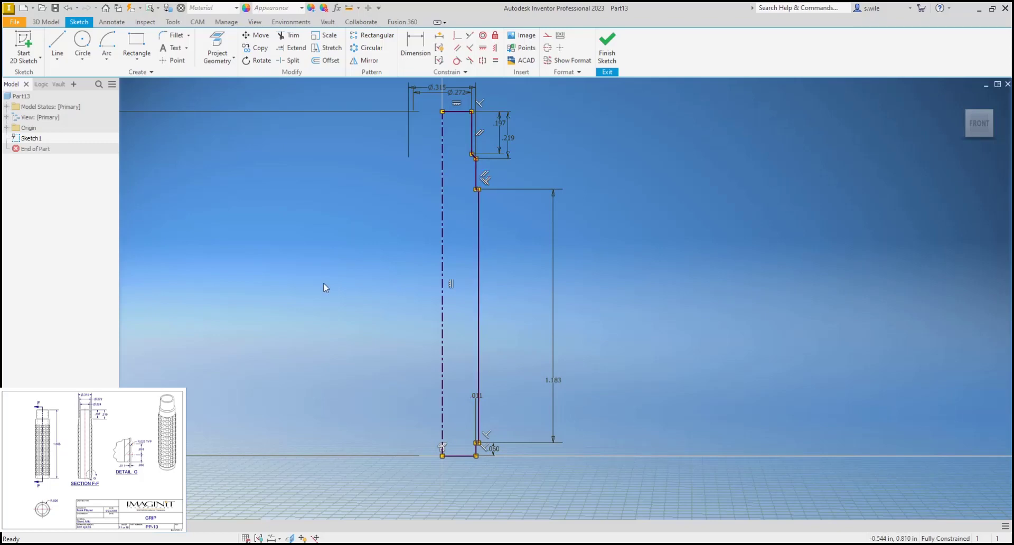
{"action": "key", "text": "F9"}
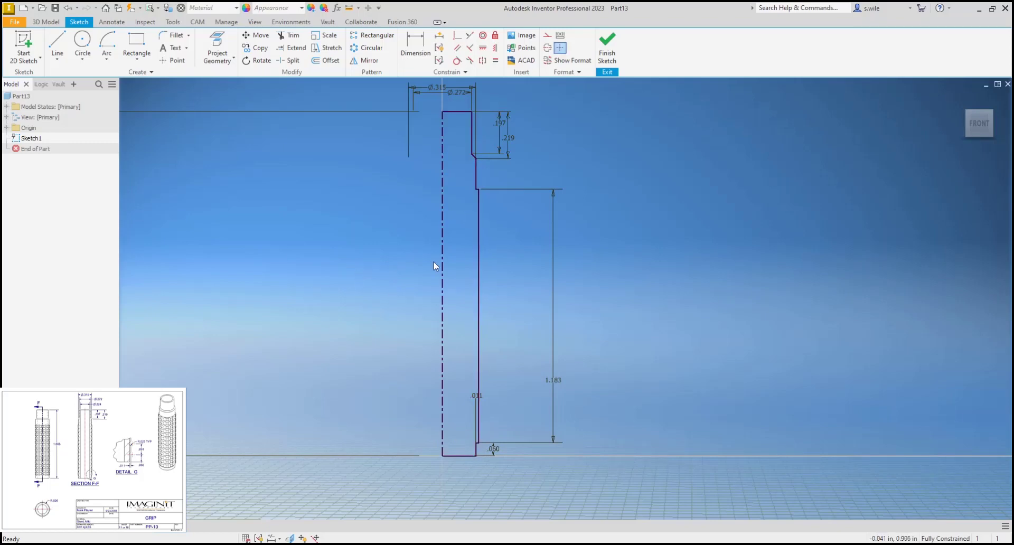
Finish the sketch and revolve the profile a full 360 degrees around the centerline into a solid
{"action": "left_click", "coordinate": [607, 45]}
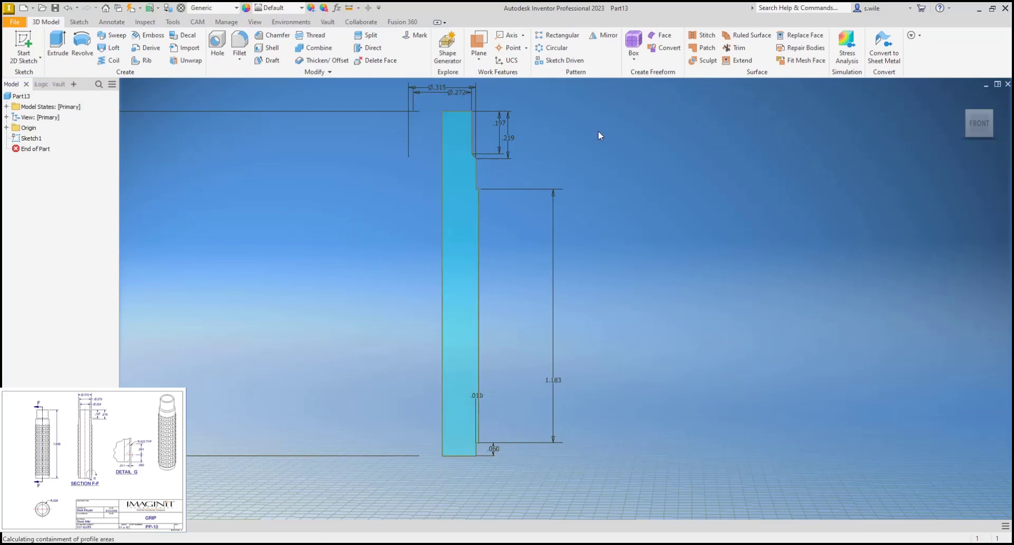
{"action": "key", "text": "r"}
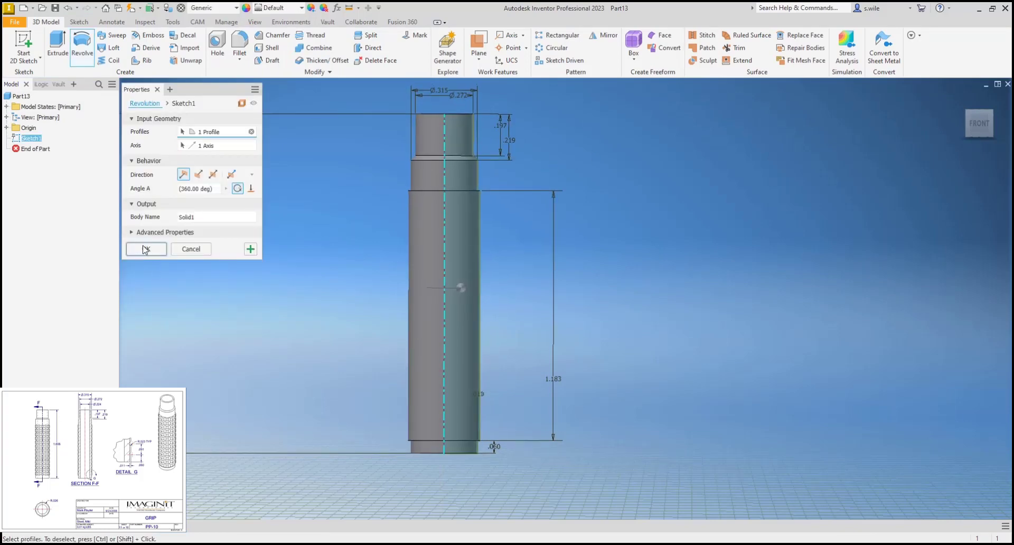
{"action": "left_click", "coordinate": [146, 249]}
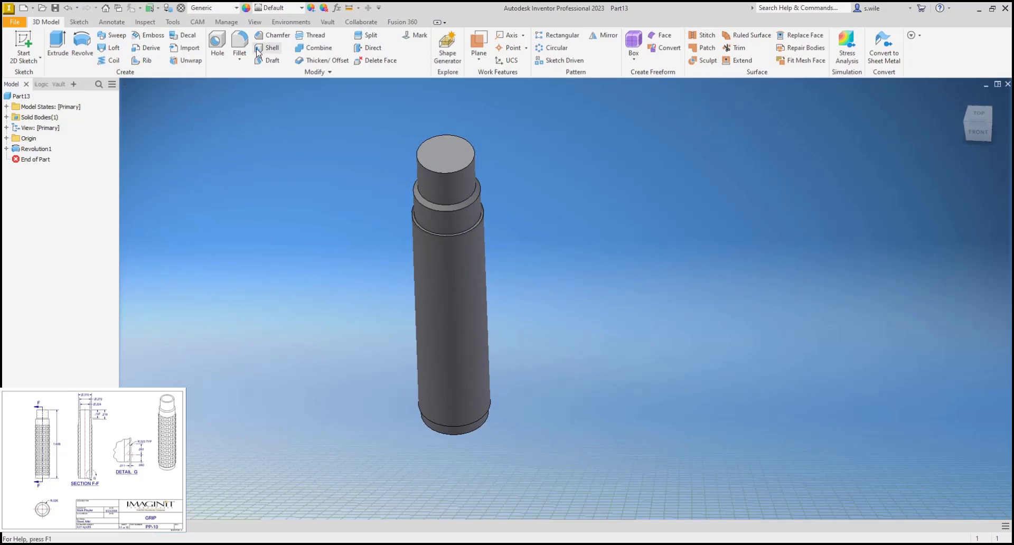
Add a simple through-all hole concentric with the circular edge of the grip's upper end face, entering its new diameter
{"action": "left_click", "coordinate": [217, 43]}
{"action": "left_click", "coordinate": [442, 155]}
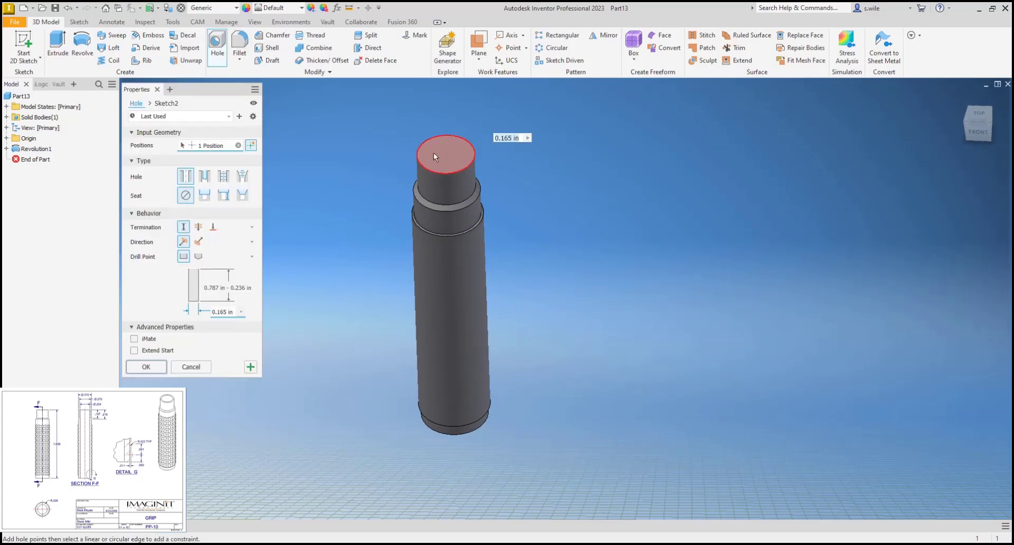
{"action": "left_click", "coordinate": [449, 178]}
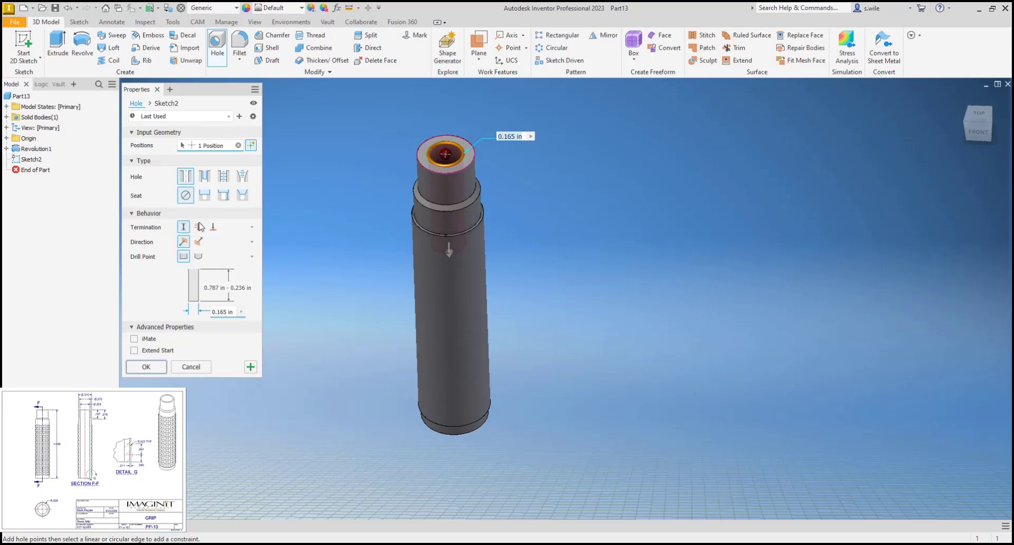
{"action": "left_click", "coordinate": [198, 226]}
{"action": "left_click", "coordinate": [227, 297]}
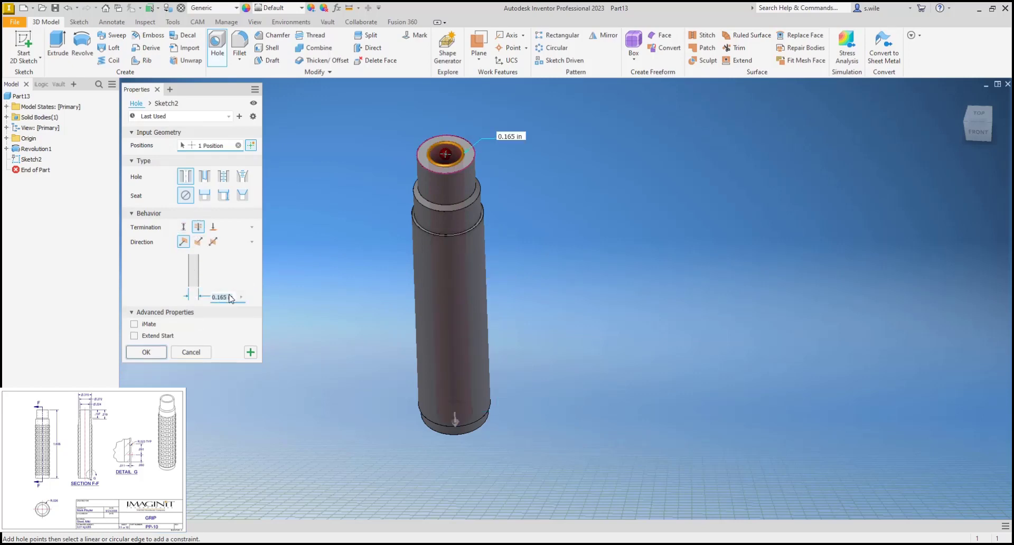
{"action": "type", "text": "."}
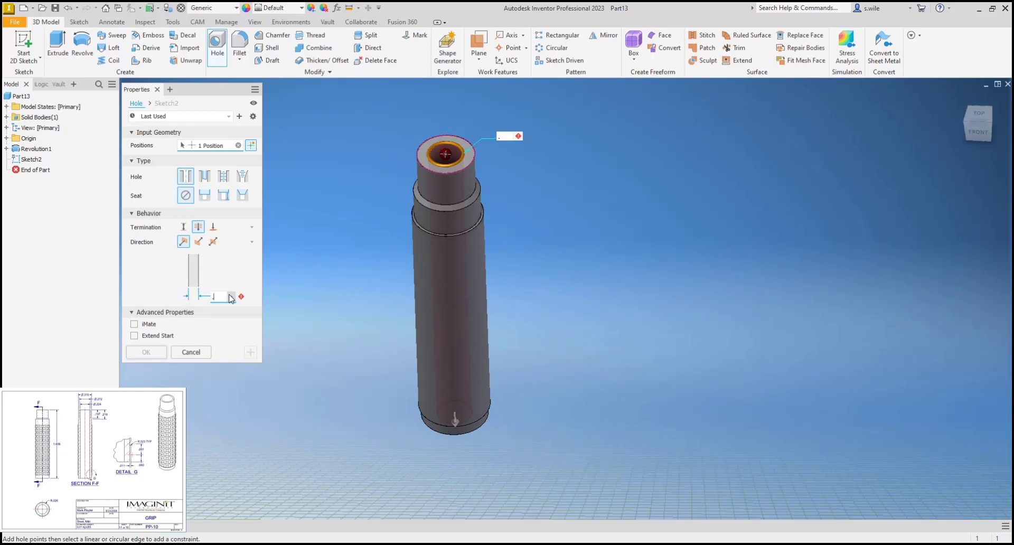
{"action": "type", "text": "272"}
{"action": "key", "text": "Return"}
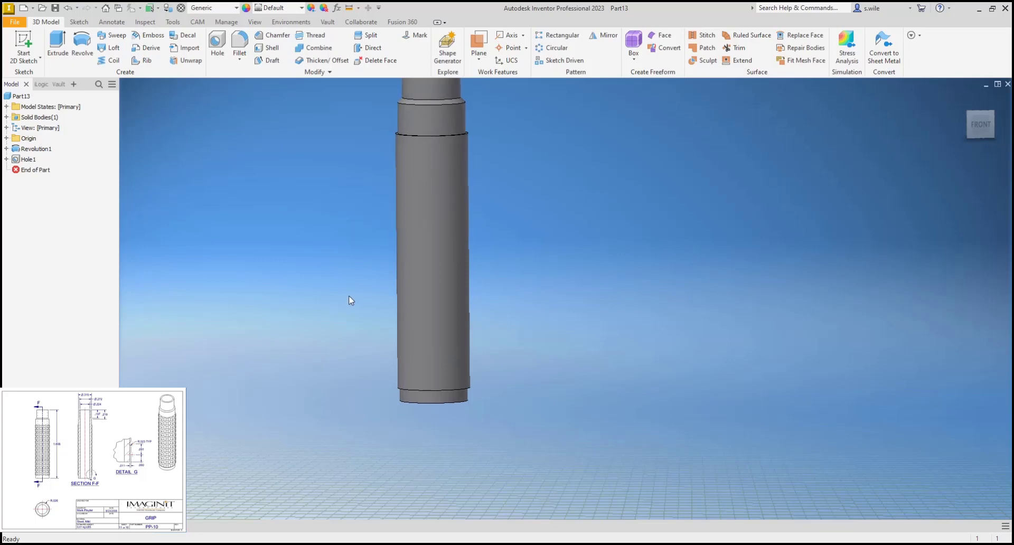
Create a new sketch on the YZ plane and slice the model graphics at the sketch plane
{"action": "left_click", "coordinate": [6, 138]}
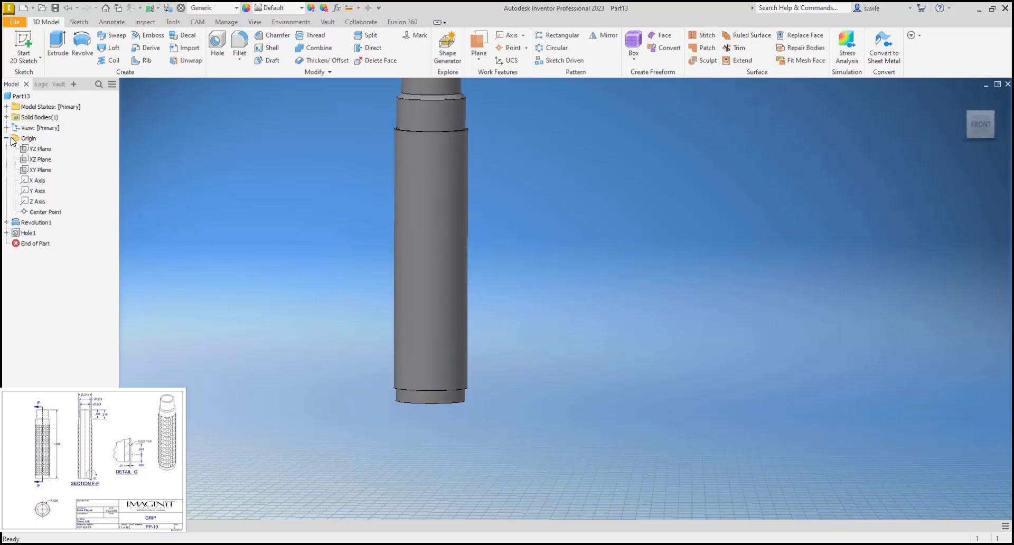
{"action": "left_click", "coordinate": [37, 150]}
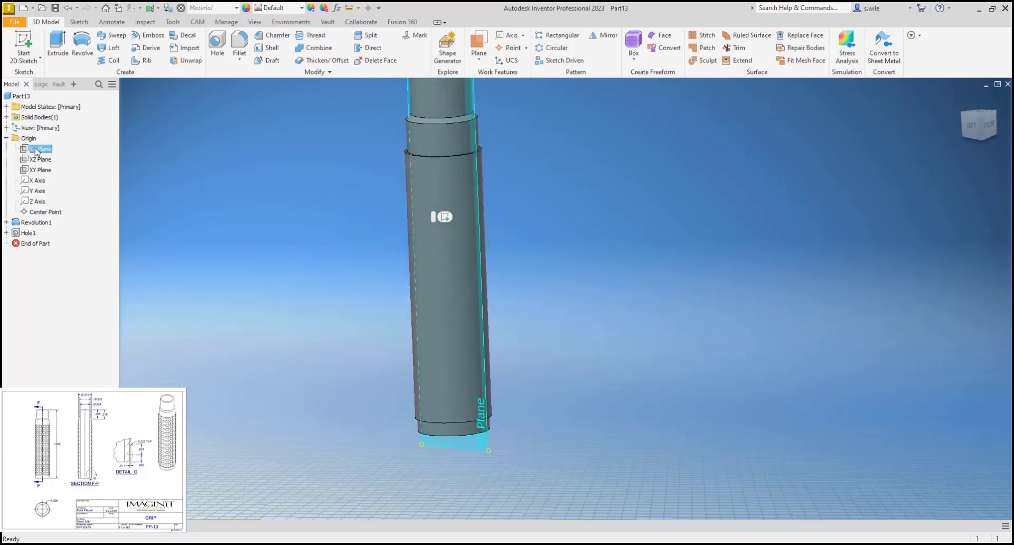
{"action": "left_click", "coordinate": [24, 42]}
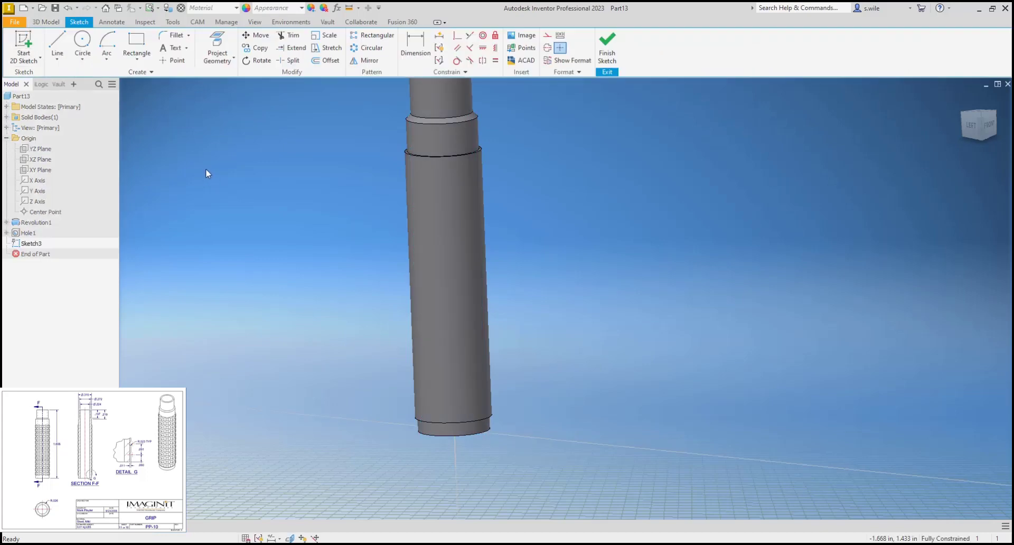
{"action": "key", "text": "F7"}
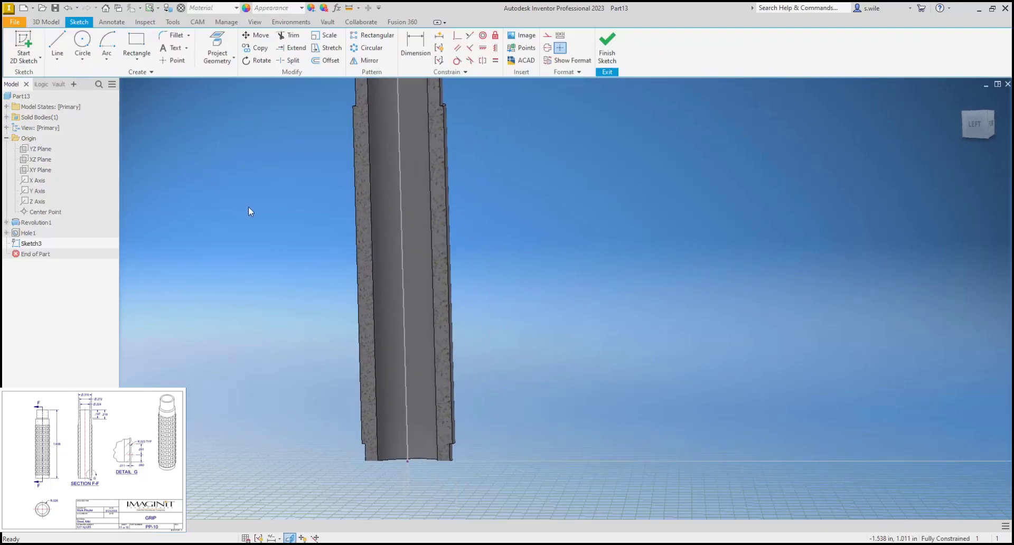
Project the grip's outer edge, the base step's shoulder edge and the base's side edge into the sketch
{"action": "left_click", "coordinate": [217, 46]}
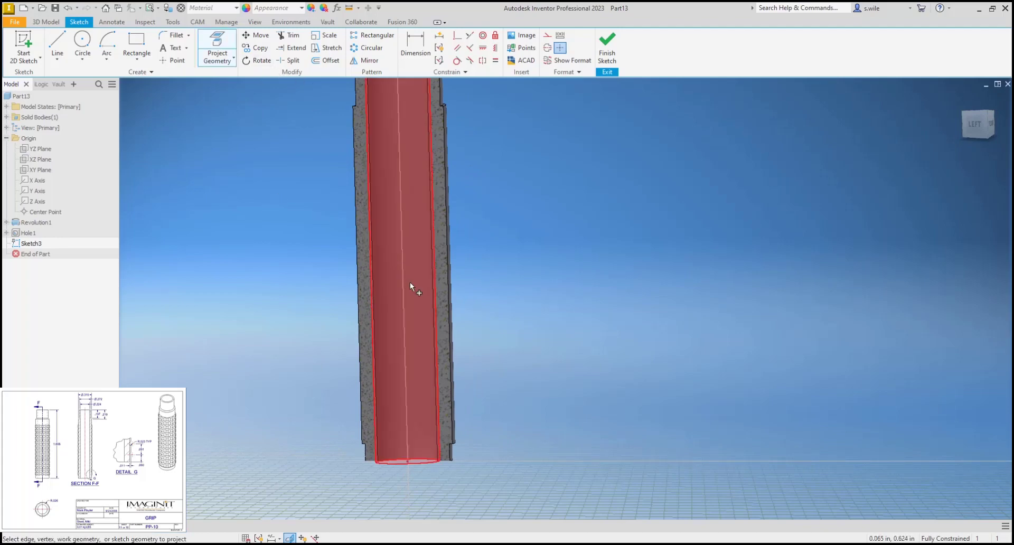
{"action": "left_click", "coordinate": [450, 328]}
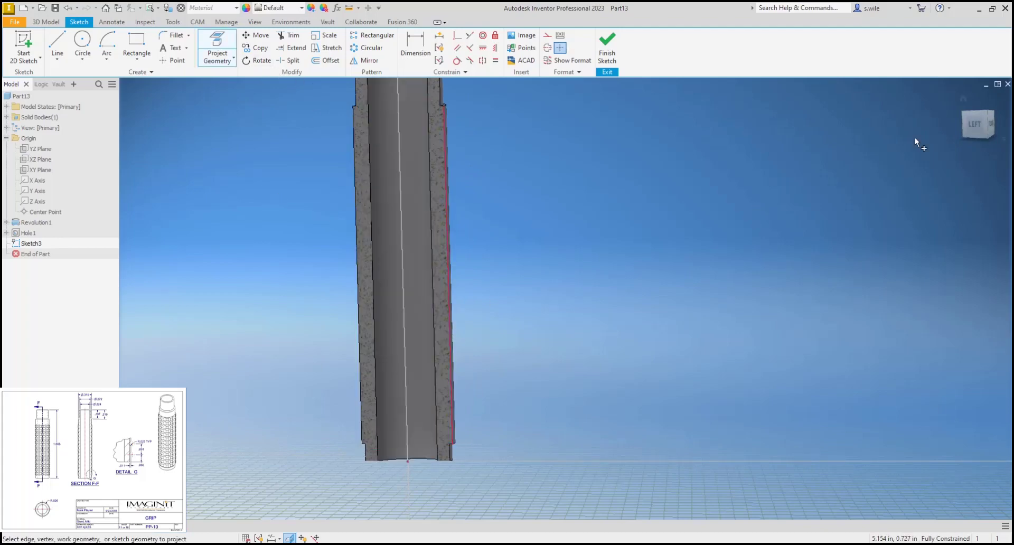
{"action": "left_click", "coordinate": [977, 124]}
{"action": "scroll", "coordinate": [506, 343], "scroll_direction": "up", "scroll_amount": 5}
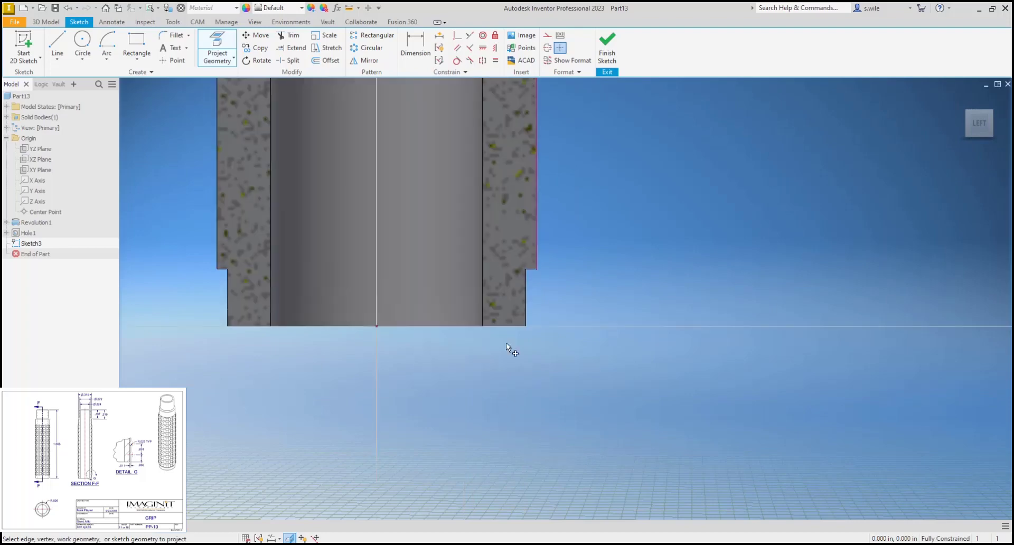
{"action": "left_click", "coordinate": [531, 270]}
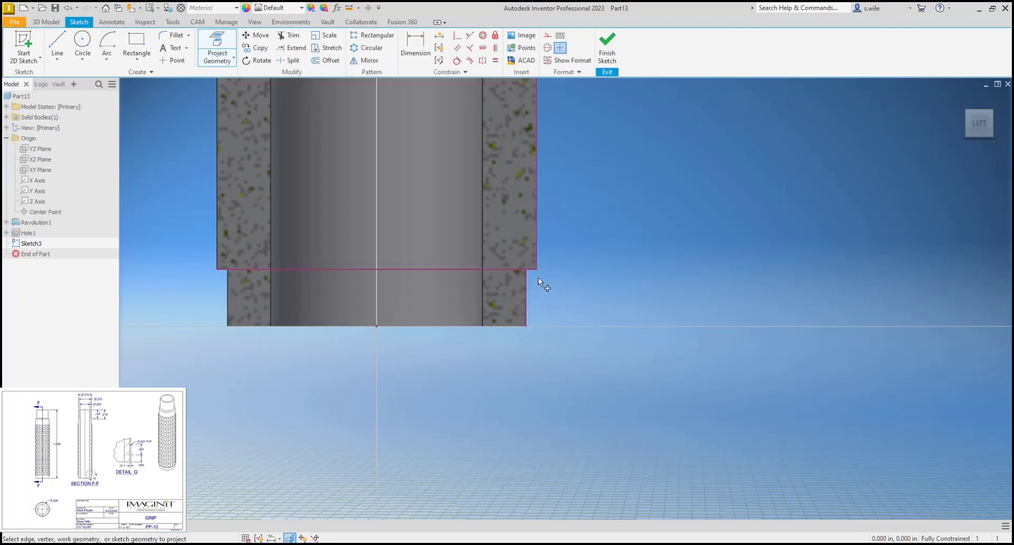
{"action": "scroll", "coordinate": [539, 275], "scroll_direction": "down", "scroll_amount": 2}
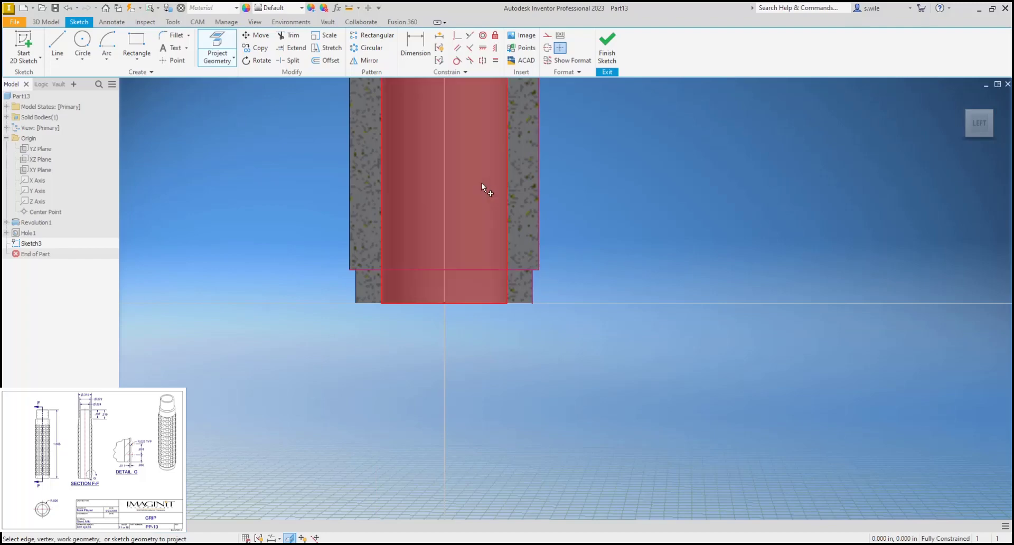
Sketch a small circle just outside the corner where the grip body meets the base step
{"action": "scroll", "coordinate": [535, 214], "scroll_direction": "up", "scroll_amount": 2}
{"action": "left_click", "coordinate": [82, 39]}
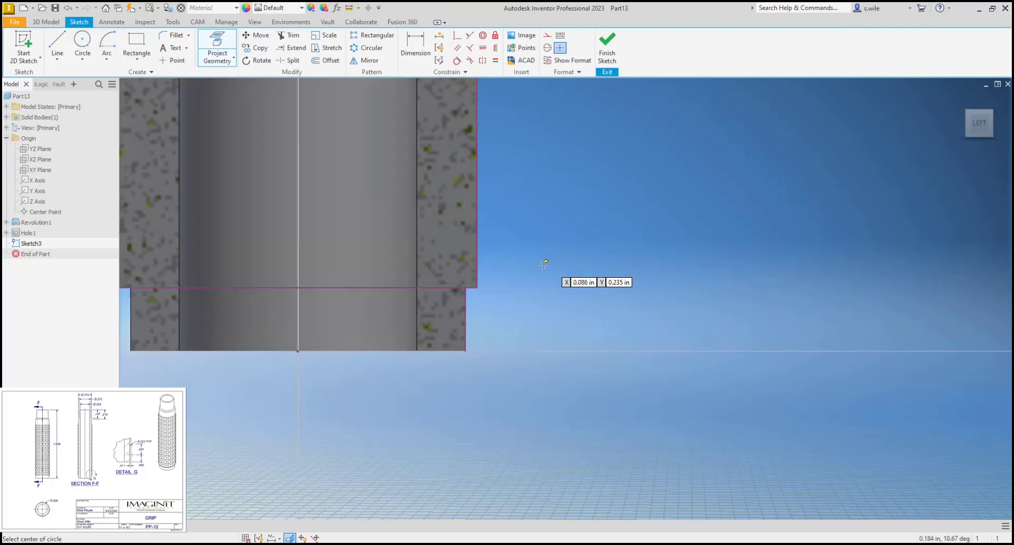
{"action": "left_click", "coordinate": [505, 284]}
{"action": "left_click", "coordinate": [521, 269]}
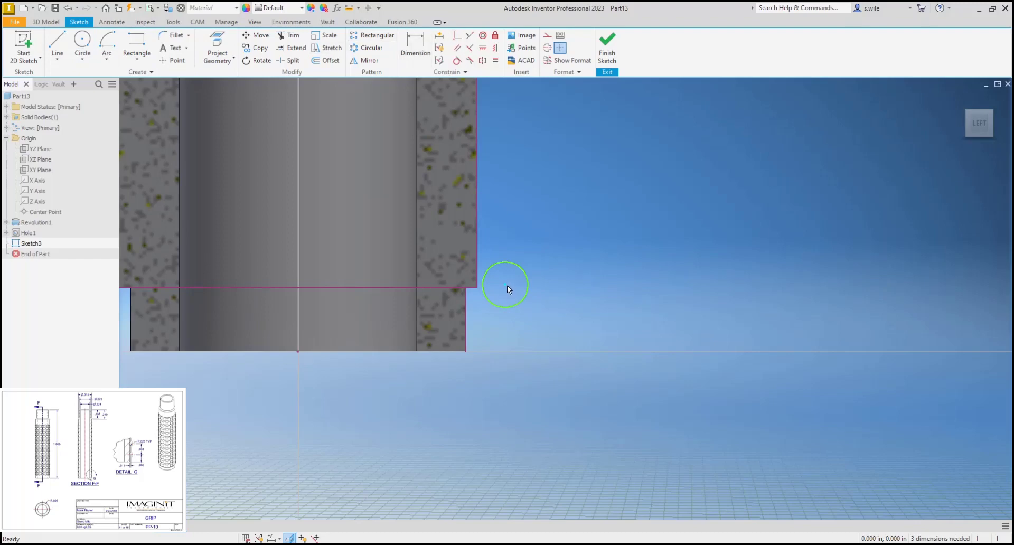
{"action": "key", "text": "Escape"}
Constrain the circle's centre coincident with the projected shoulder line and make the circle tangent to the base's projected side edge
{"action": "left_click", "coordinate": [394, 287]}
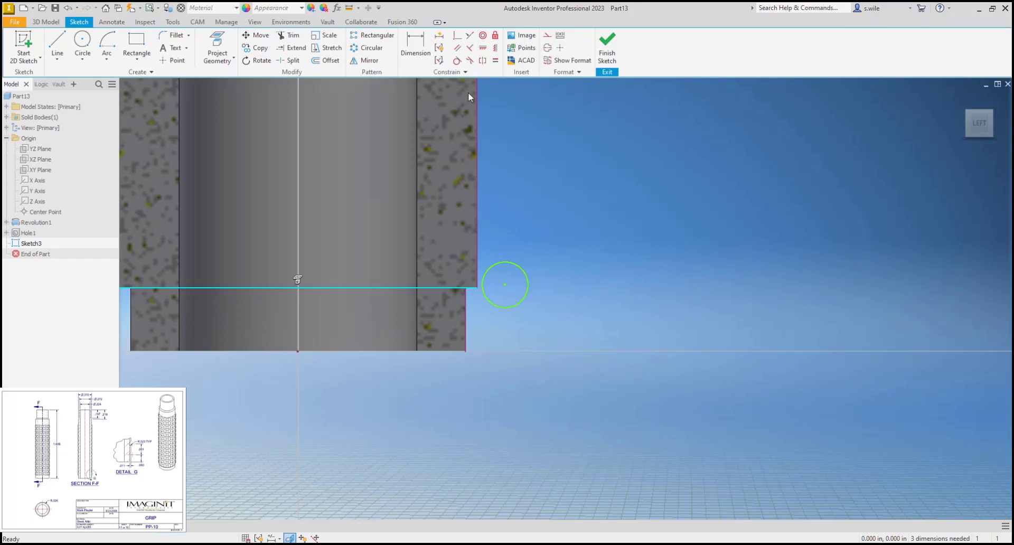
{"action": "left_click", "coordinate": [458, 35]}
{"action": "left_click", "coordinate": [507, 286]}
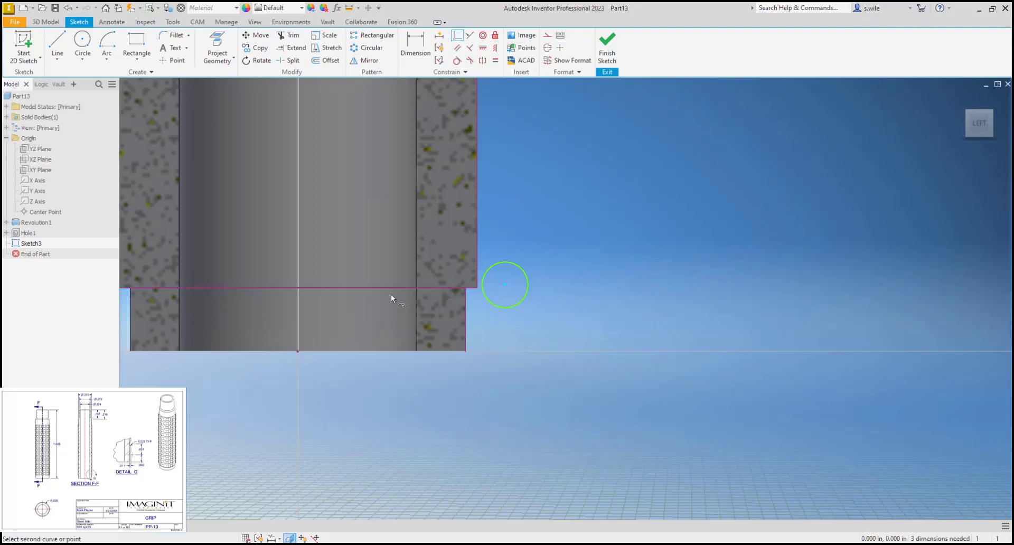
{"action": "left_click", "coordinate": [399, 289]}
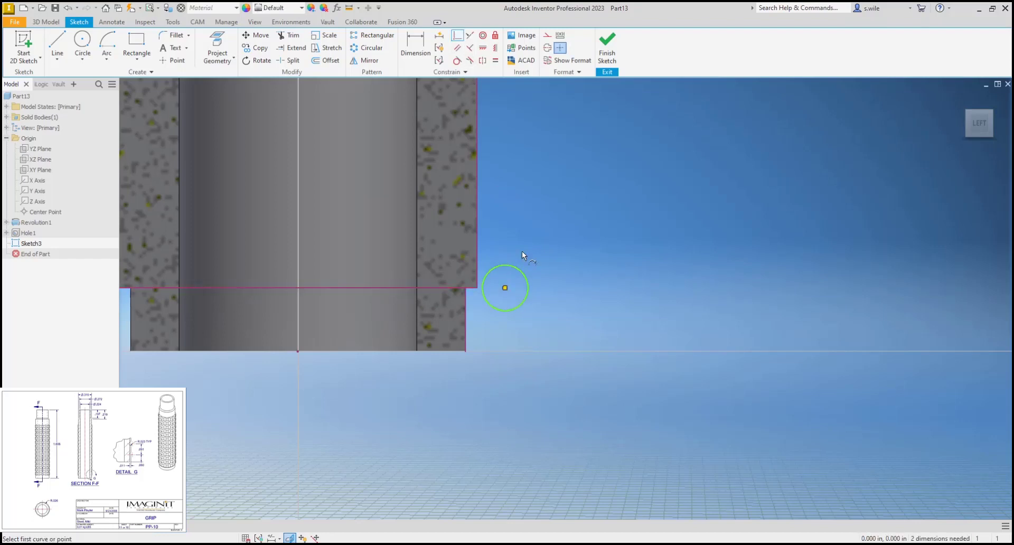
{"action": "key", "text": "t"}
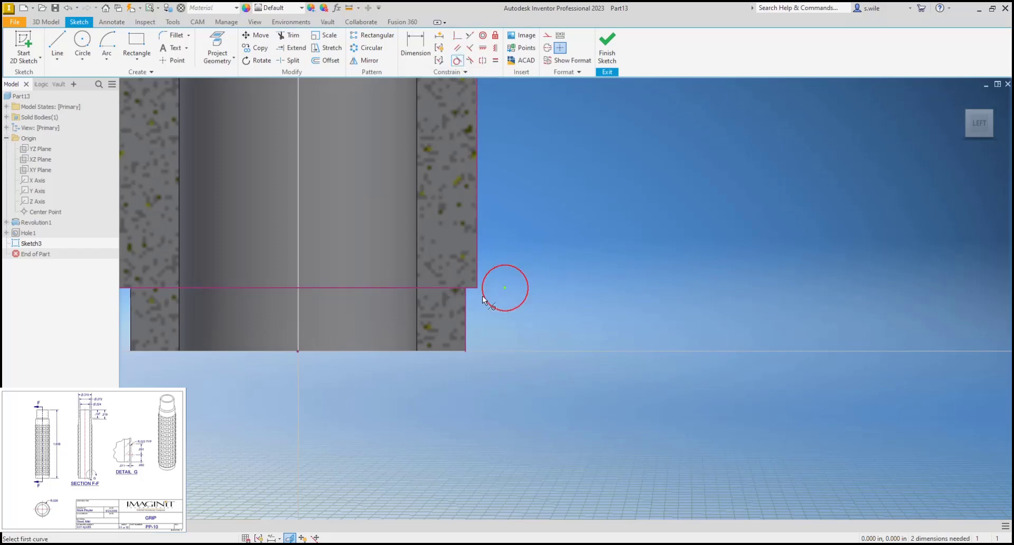
{"action": "left_click", "coordinate": [486, 299]}
{"action": "left_click", "coordinate": [466, 297]}
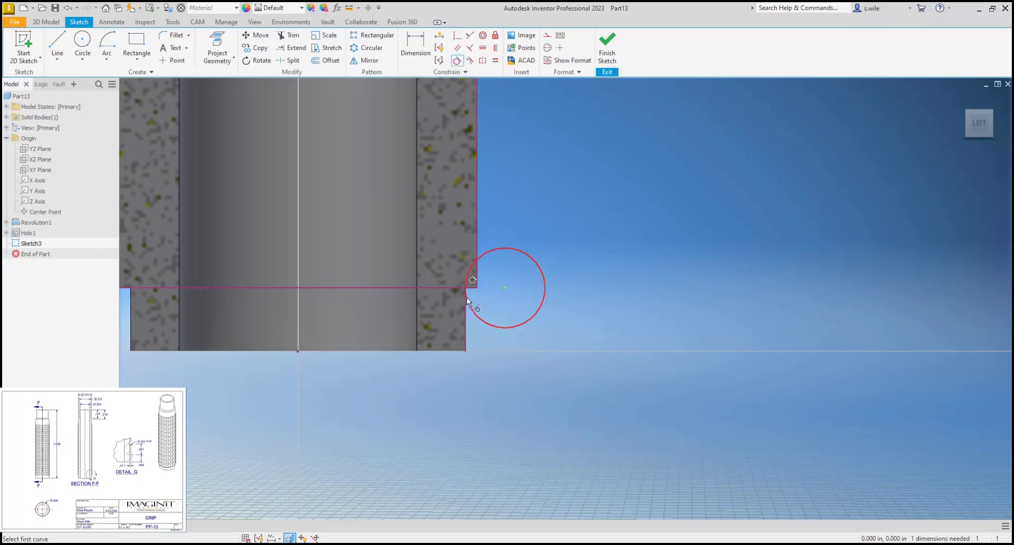
Dimension the circle as a radius of 0.023 in
{"action": "key", "text": "d"}
{"action": "left_click", "coordinate": [530, 254]}
{"action": "right_click", "coordinate": [566, 223]}
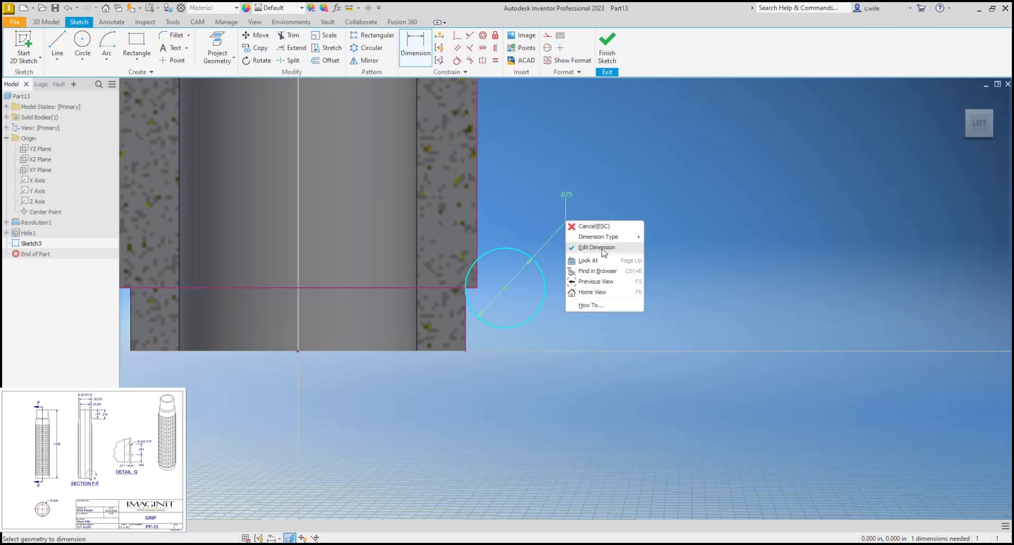
{"action": "mouse_move", "coordinate": [606, 237]}
{"action": "left_click", "coordinate": [665, 237]}
{"action": "left_click", "coordinate": [574, 243]}
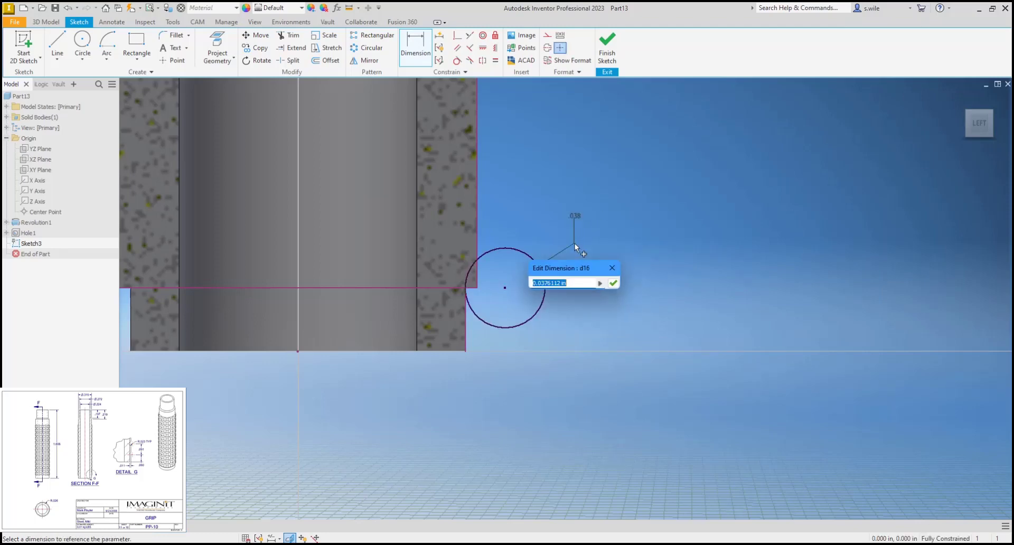
{"action": "type", "text": ".023"}
{"action": "key", "text": "Return"}
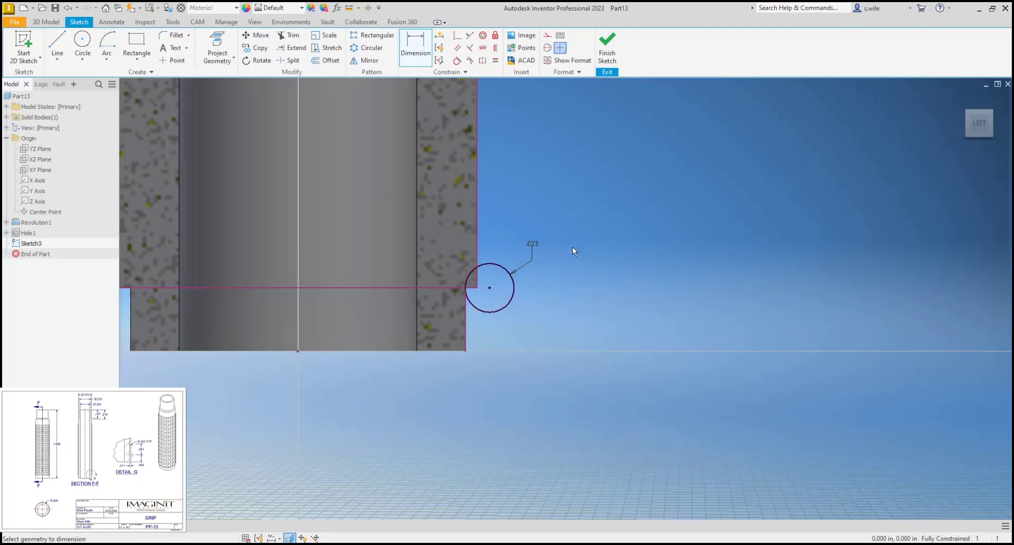
Finish the sketch and revolve both circle regions a full 360 degrees around the Y axis as a cut, forming a groove
{"action": "left_click", "coordinate": [607, 48]}
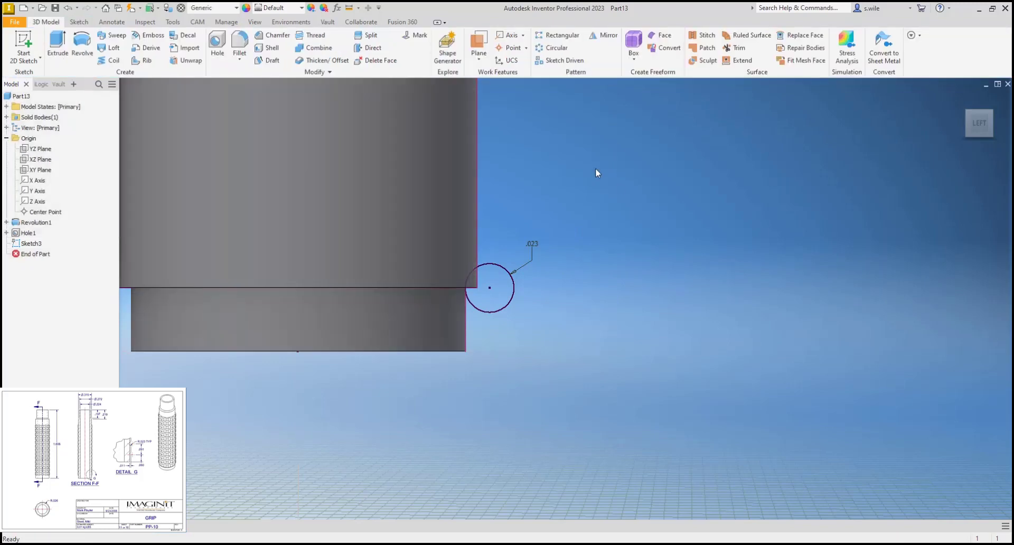
{"action": "left_click", "coordinate": [82, 43]}
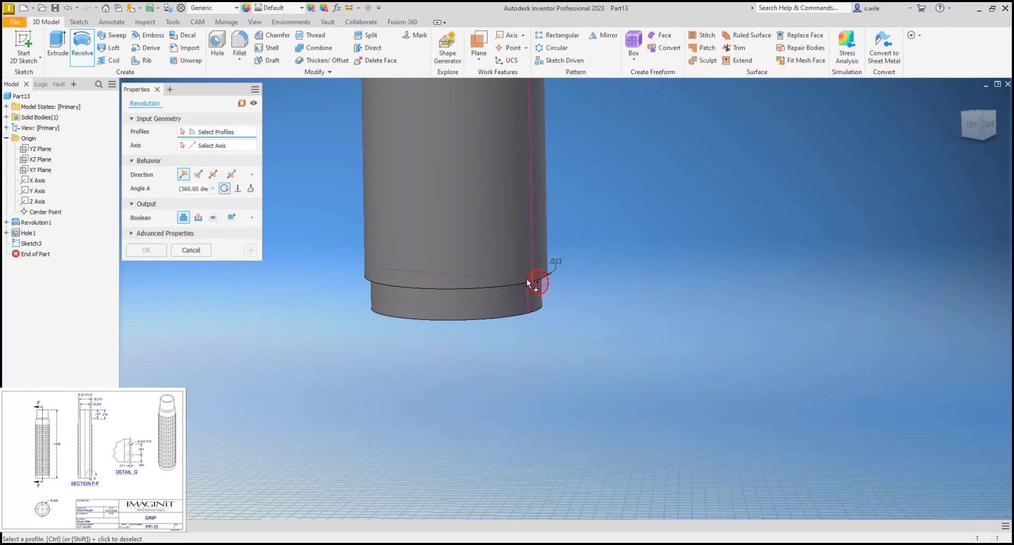
{"action": "scroll", "coordinate": [532, 279], "scroll_direction": "up", "scroll_amount": 5}
{"action": "left_click", "coordinate": [534, 279]}
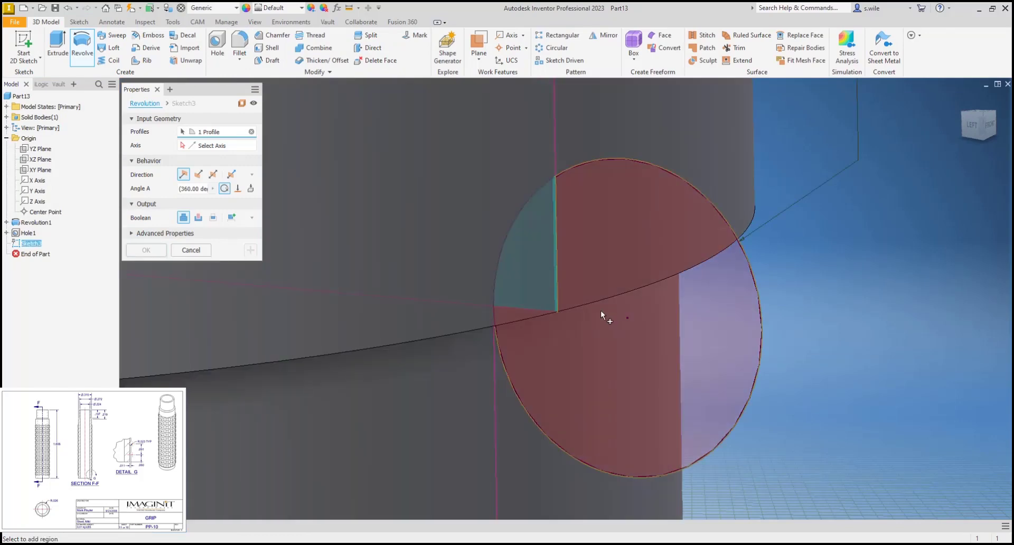
{"action": "left_click", "coordinate": [542, 300]}
{"action": "scroll", "coordinate": [542, 300], "scroll_direction": "down", "scroll_amount": 3}
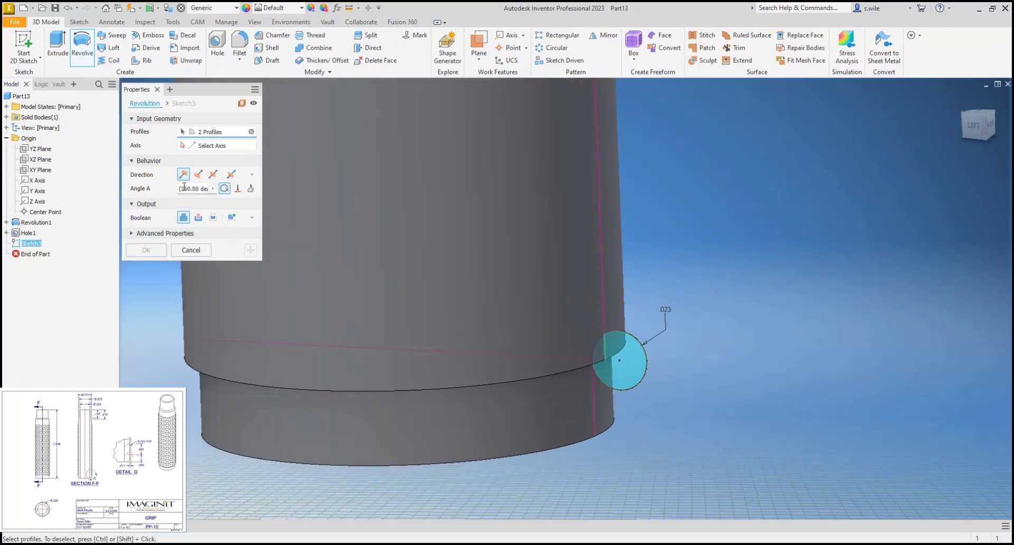
{"action": "left_click", "coordinate": [214, 146]}
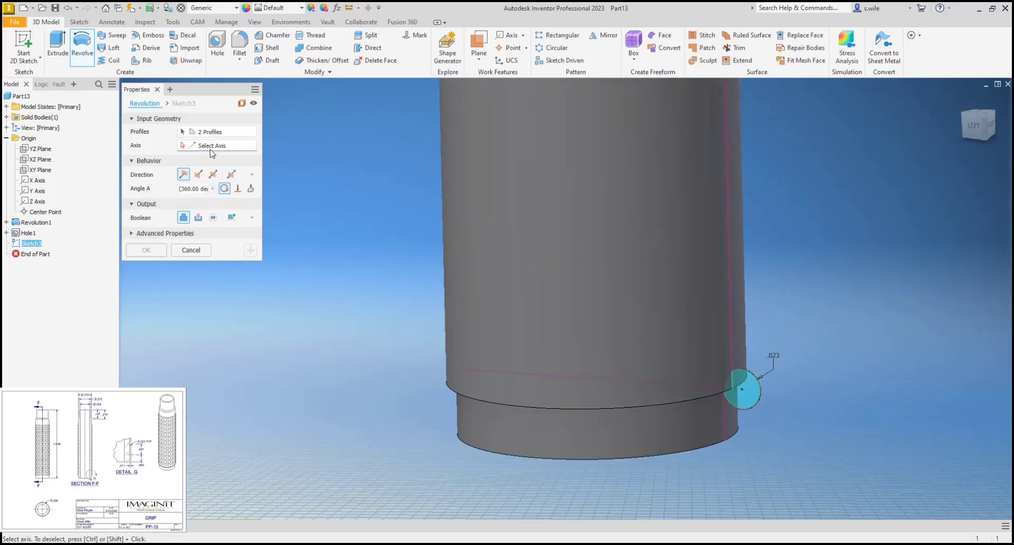
{"action": "left_click", "coordinate": [242, 150]}
{"action": "left_click", "coordinate": [37, 191]}
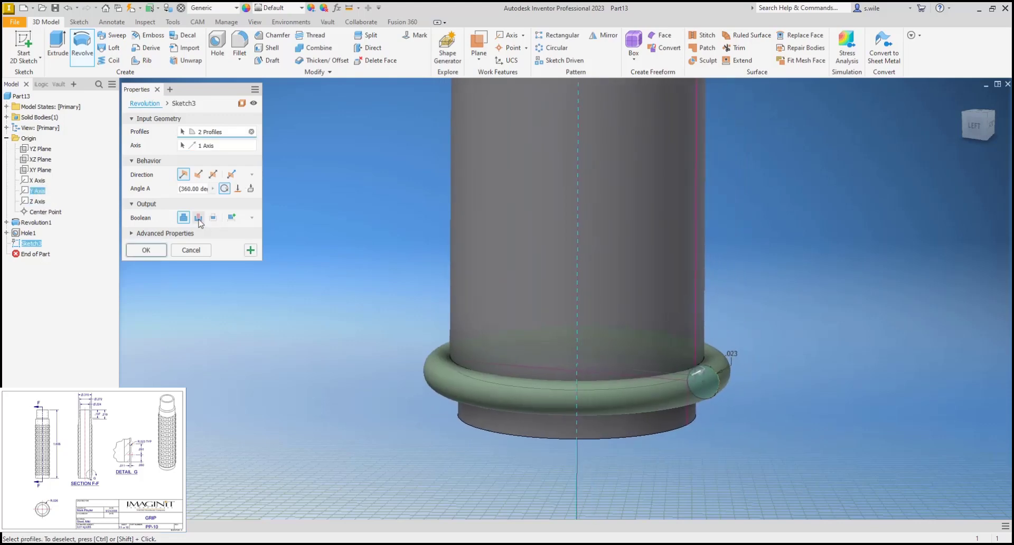
{"action": "left_click", "coordinate": [199, 218]}
{"action": "left_click", "coordinate": [141, 249]}
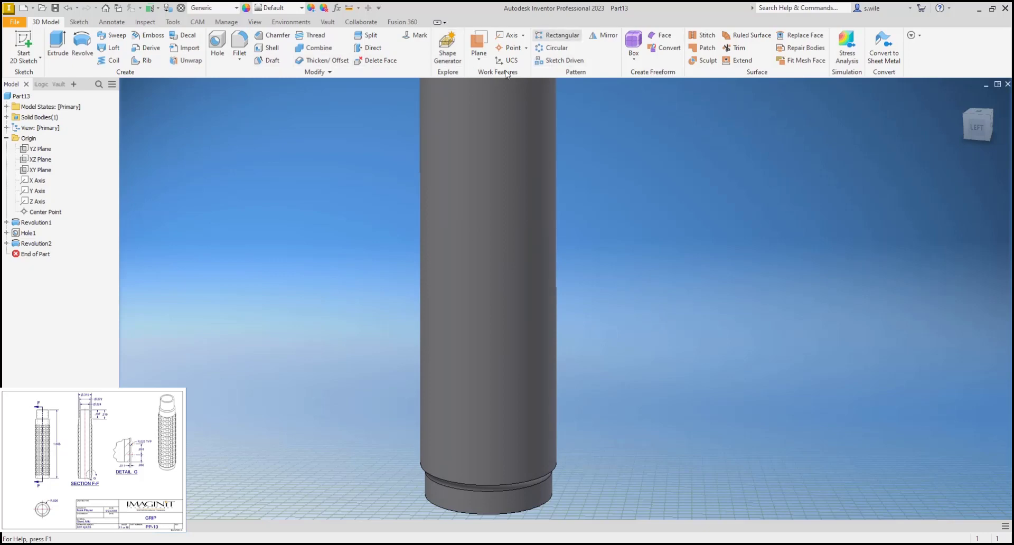
Pattern the revolved groove rectangularly along the Y axis with 14 occurrences spaced 0.091 in apart
{"action": "left_click", "coordinate": [558, 35]}
{"action": "left_click", "coordinate": [551, 476]}
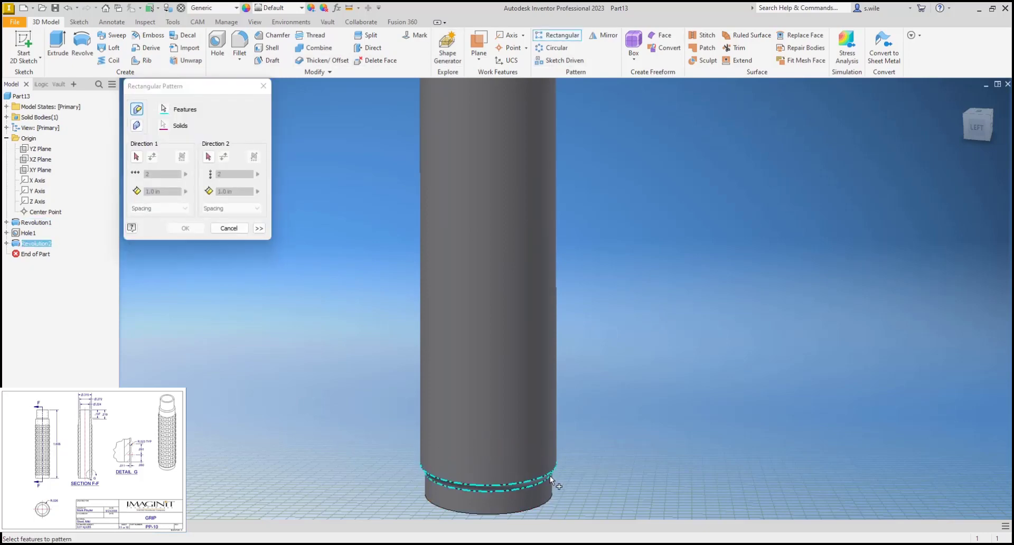
{"action": "left_click", "coordinate": [136, 157]}
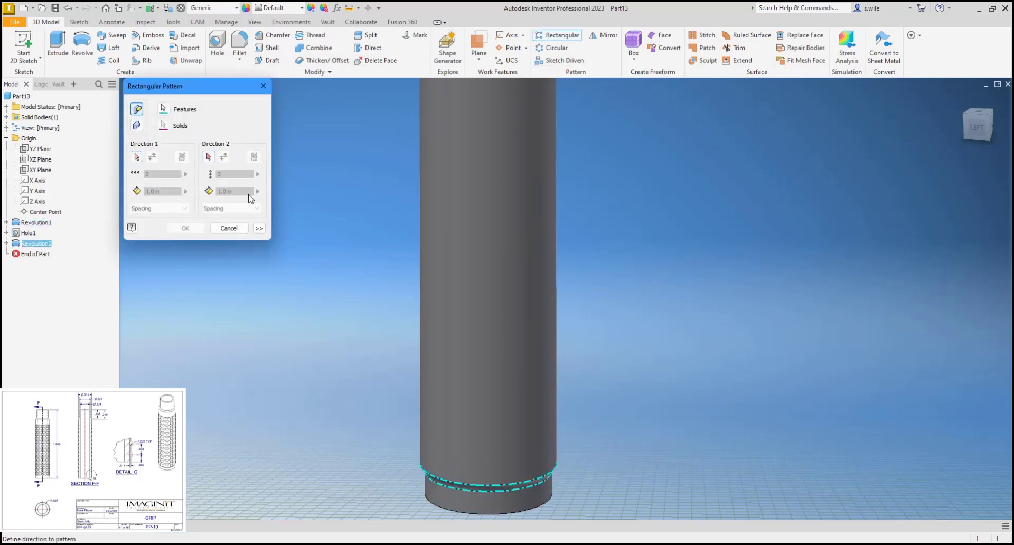
{"action": "left_click", "coordinate": [37, 190]}
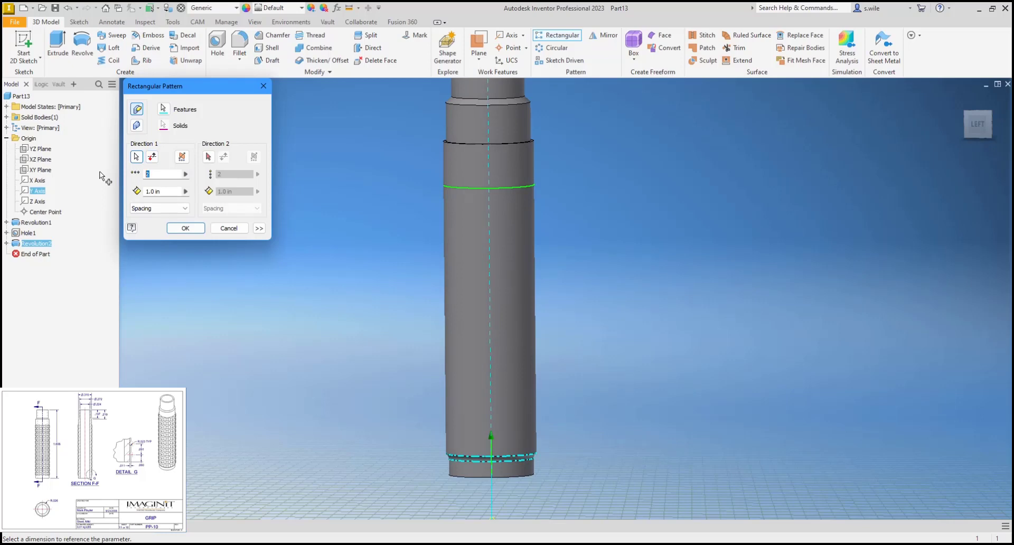
{"action": "type", "text": "14"}
{"action": "key", "text": "Tab"}
{"action": "type", "text": ".09"}
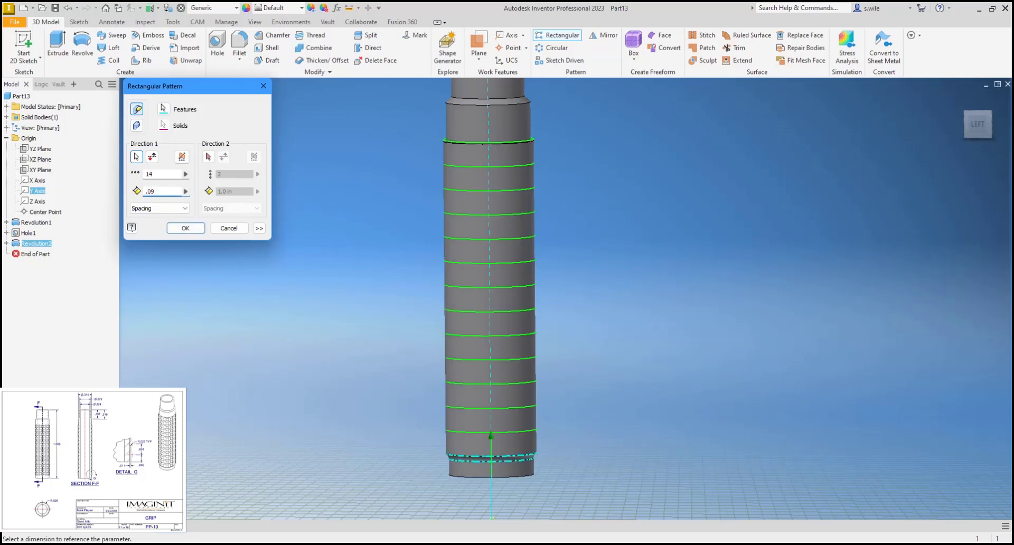
{"action": "type", "text": "1"}
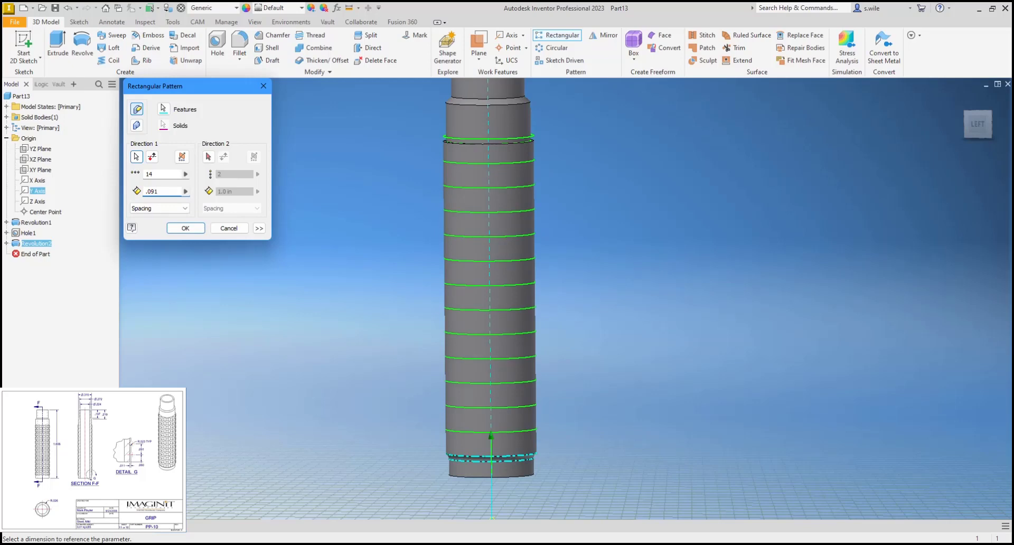
{"action": "key", "text": "Return"}
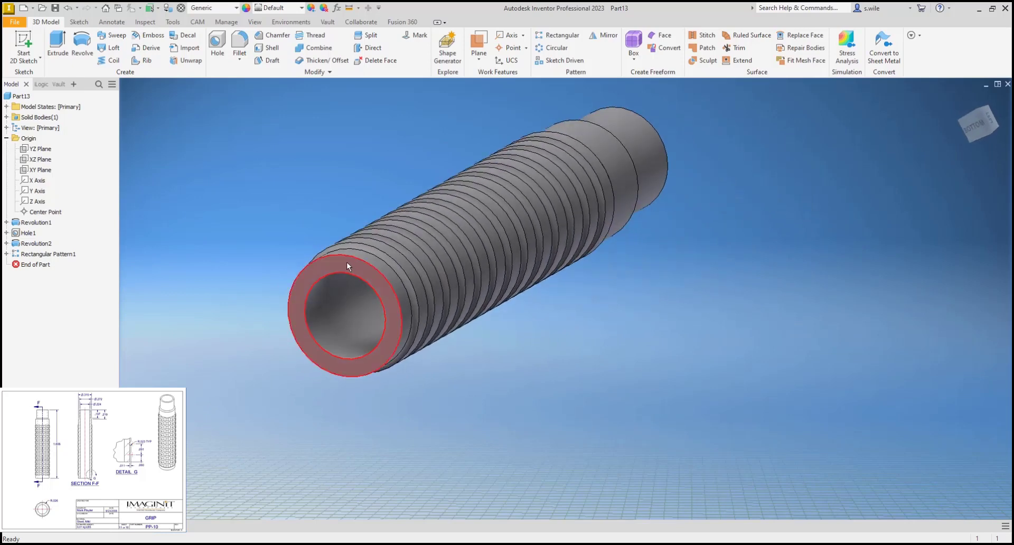
Start a sketch on the grip's base end face, draw a small circle above the ring, and align its centre vertically with the origin
{"action": "left_click", "coordinate": [26, 41]}
{"action": "left_click", "coordinate": [316, 276]}
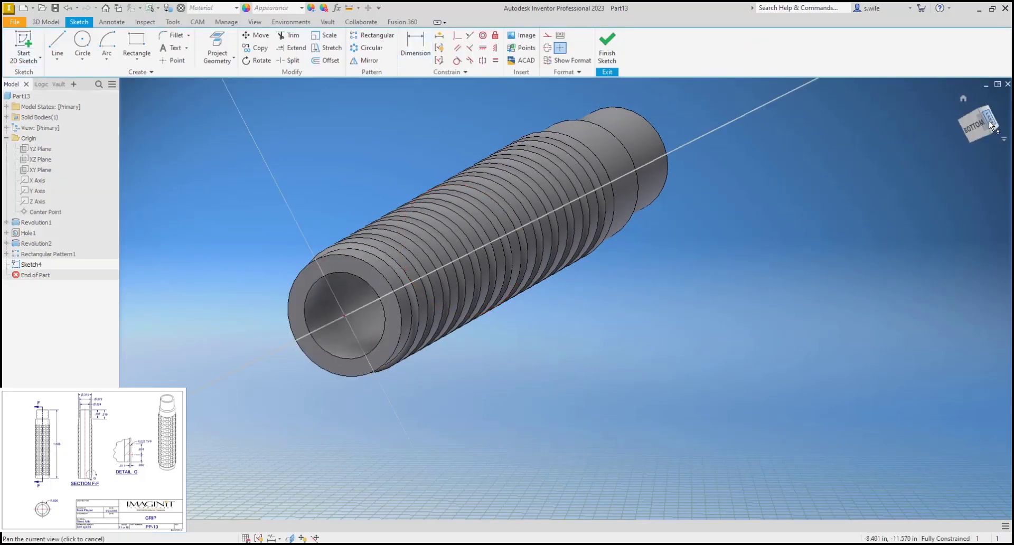
{"action": "left_click", "coordinate": [974, 127]}
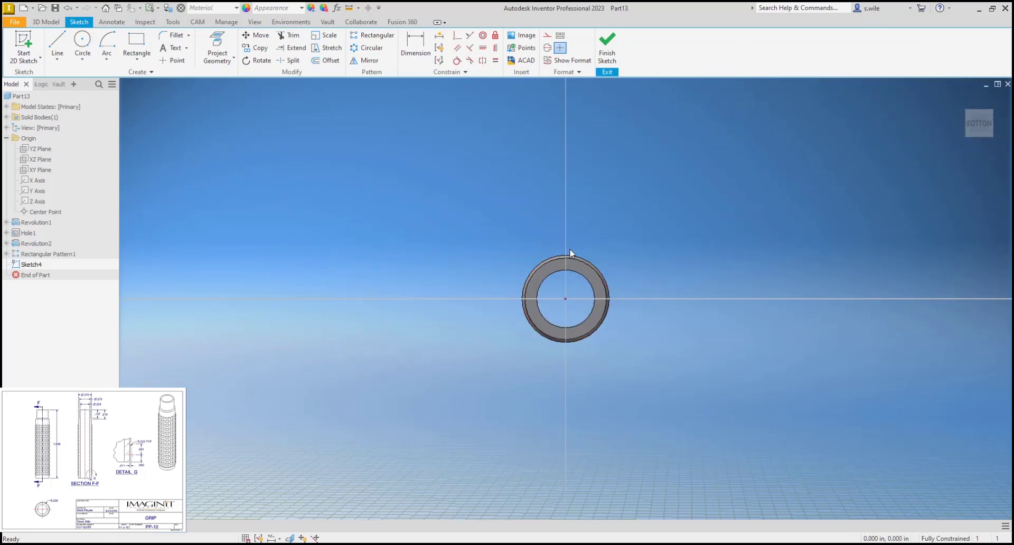
{"action": "left_click", "coordinate": [83, 45]}
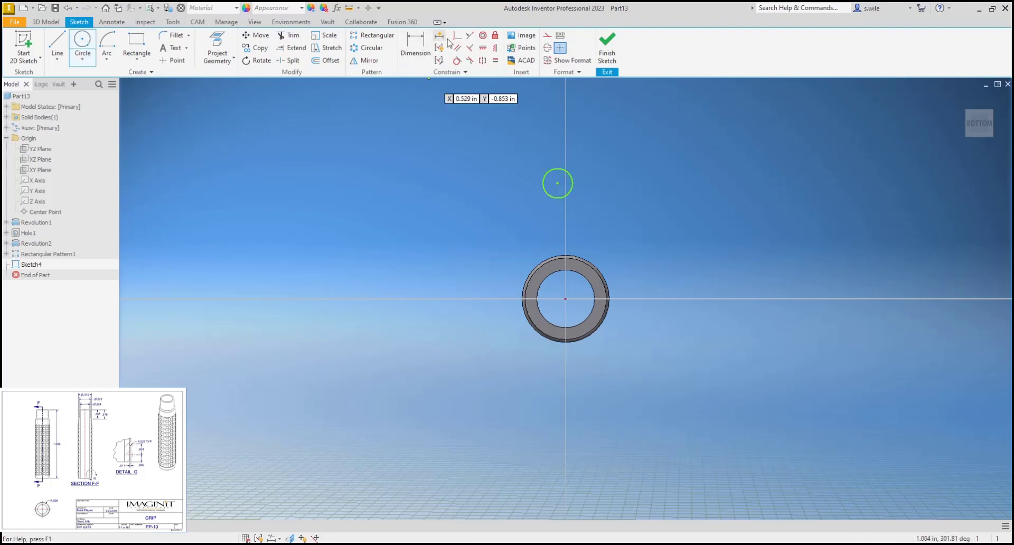
{"action": "left_click", "coordinate": [495, 47]}
{"action": "left_click", "coordinate": [565, 299]}
{"action": "left_click", "coordinate": [557, 184]}
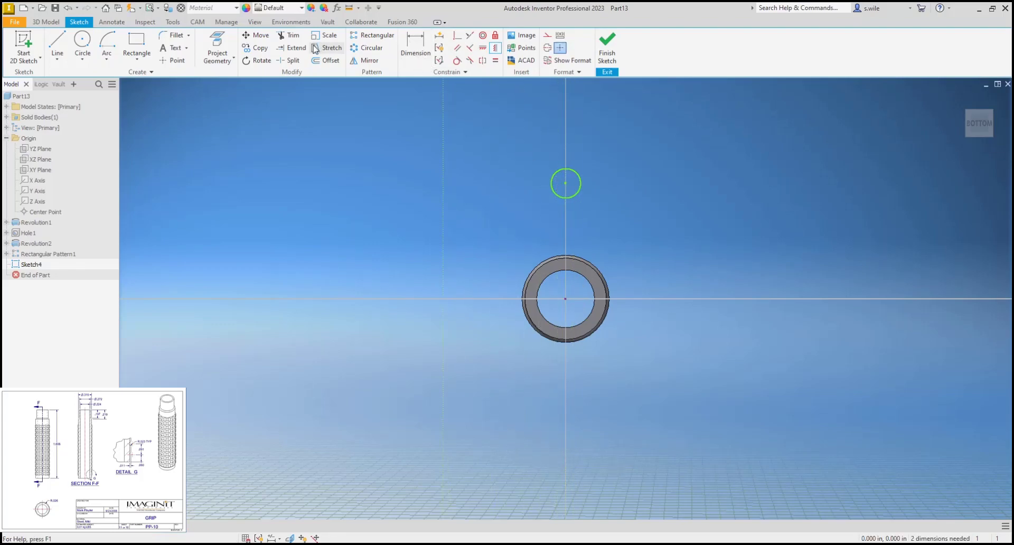
Project the end face's outer edge into the sketch and make the small circle tangent to it
{"action": "left_click", "coordinate": [226, 49]}
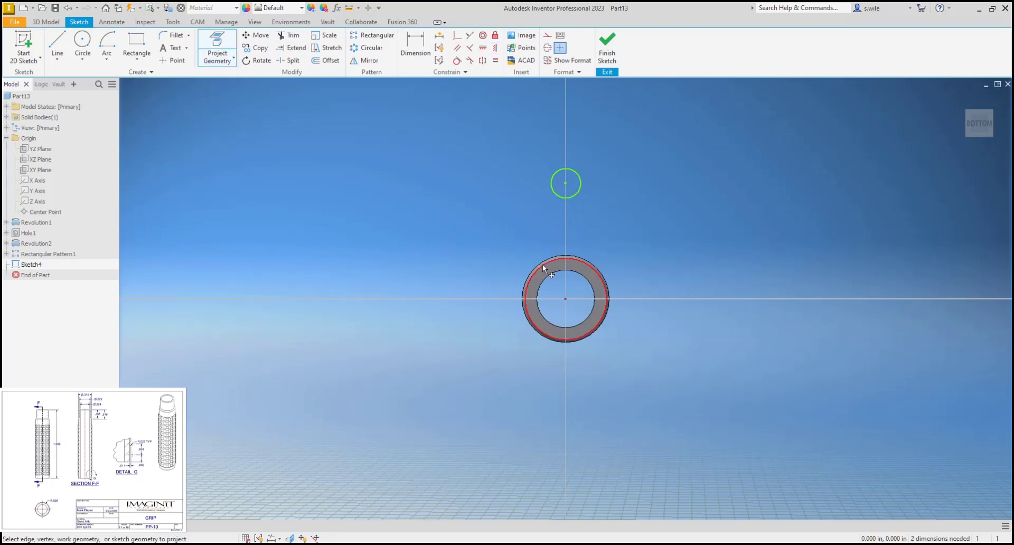
{"action": "left_click", "coordinate": [457, 60]}
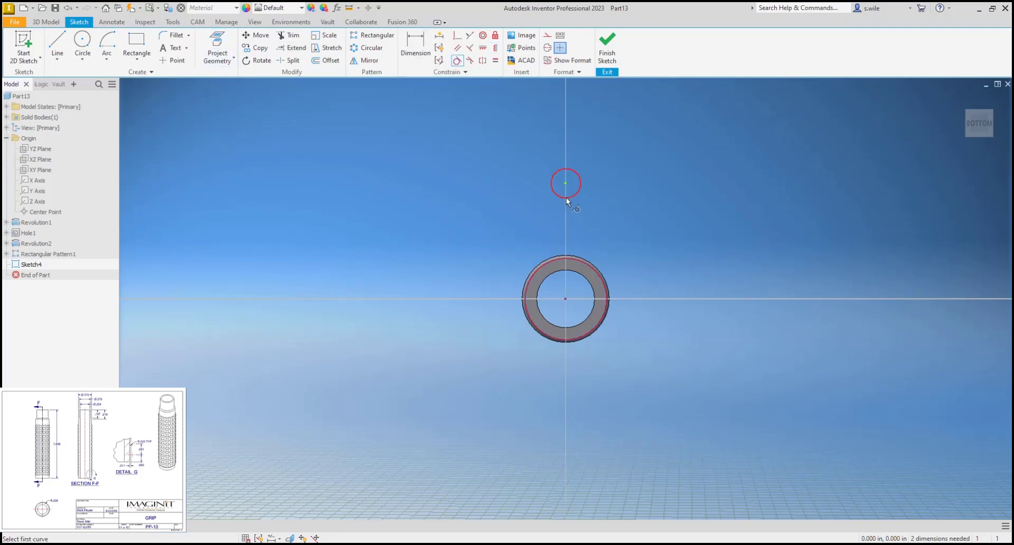
{"action": "left_click", "coordinate": [566, 198]}
{"action": "left_click", "coordinate": [566, 257]}
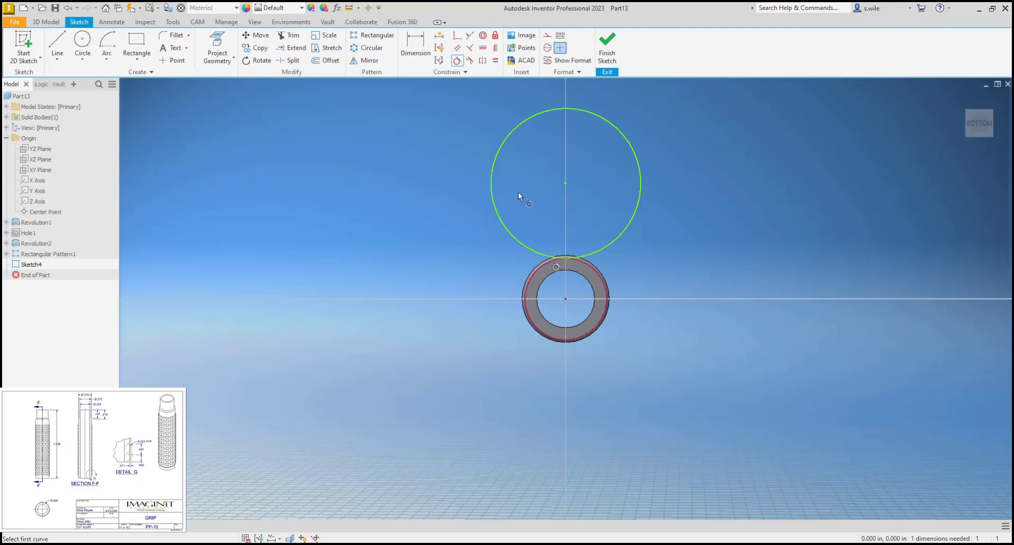
Dimension the circle as a radius of 0.026 in
{"action": "key", "text": "d"}
{"action": "left_click", "coordinate": [499, 135]}
{"action": "right_click", "coordinate": [483, 132]}
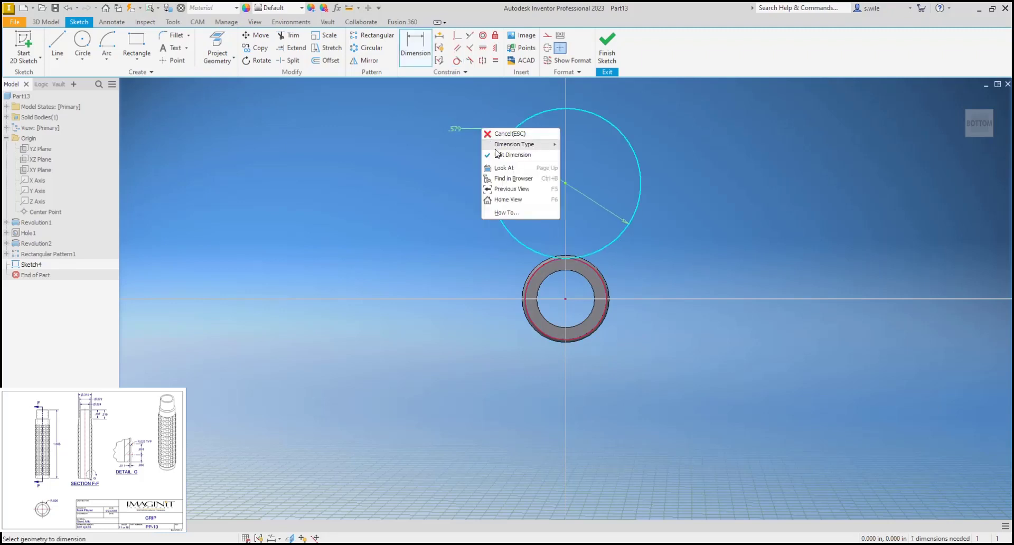
{"action": "mouse_move", "coordinate": [508, 147]}
{"action": "left_click", "coordinate": [589, 147]}
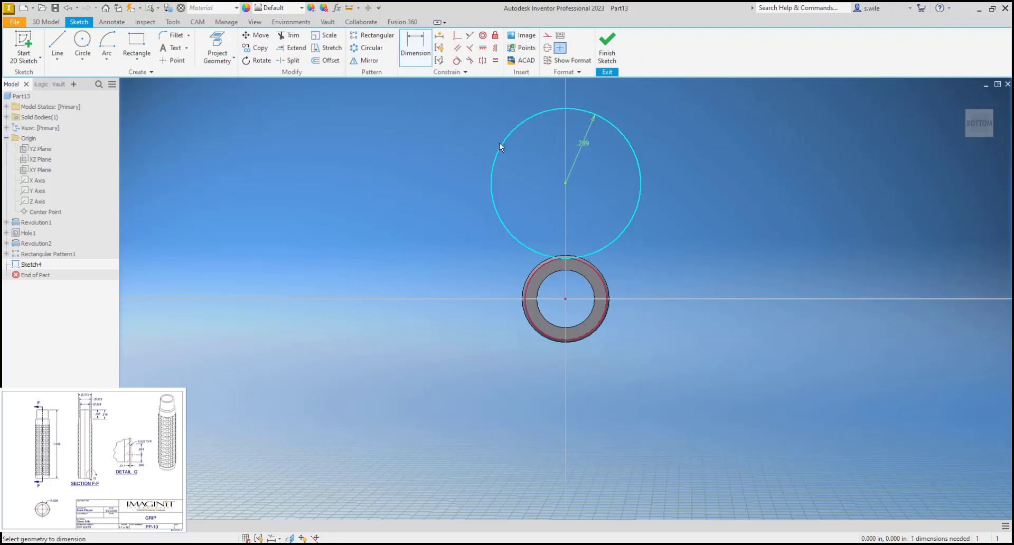
{"action": "left_click", "coordinate": [489, 142]}
{"action": "type", "text": "."}
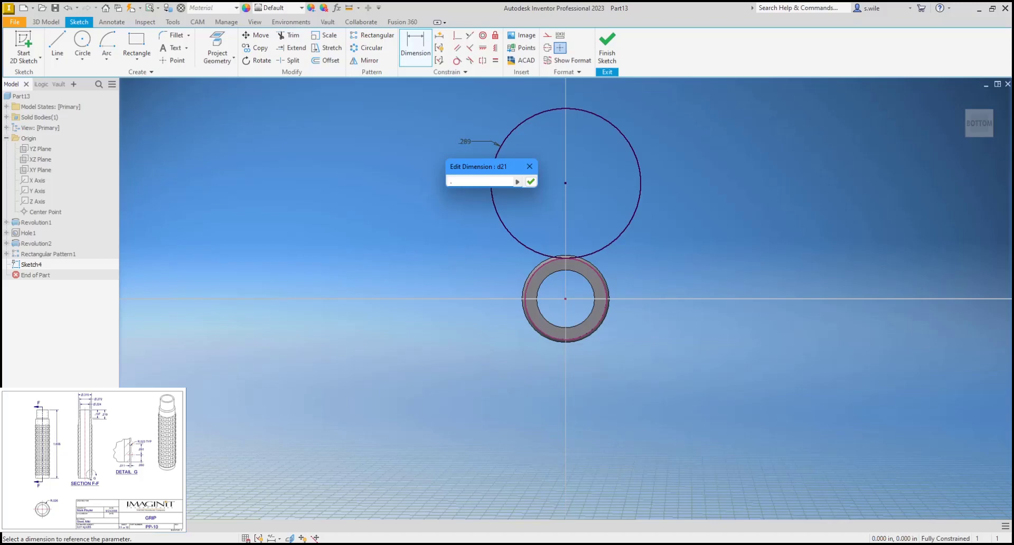
{"action": "type", "text": "026"}
{"action": "key", "text": "Return"}
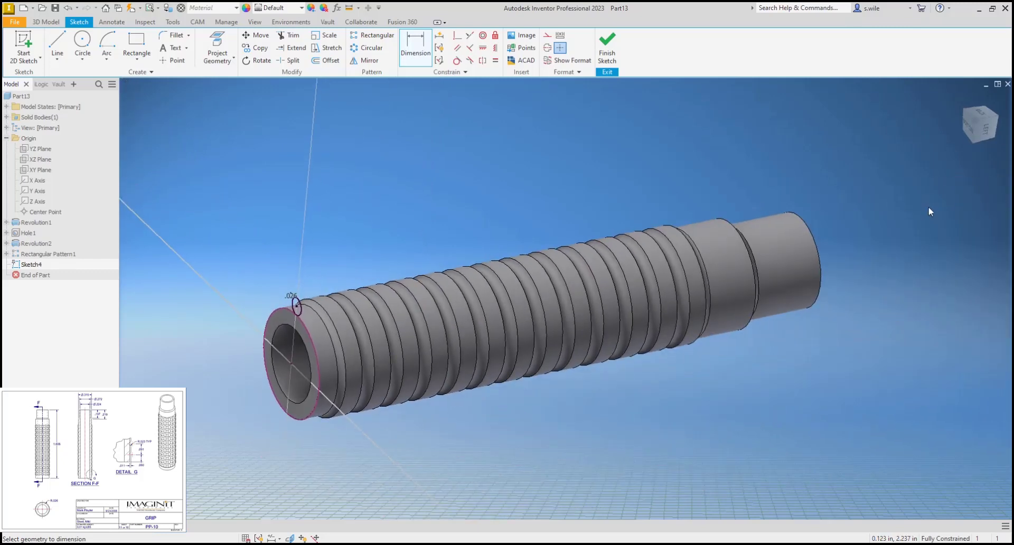
Extrude the circle as a cut through all along the grip, with the direction flipped into the body
{"action": "key", "text": "e"}
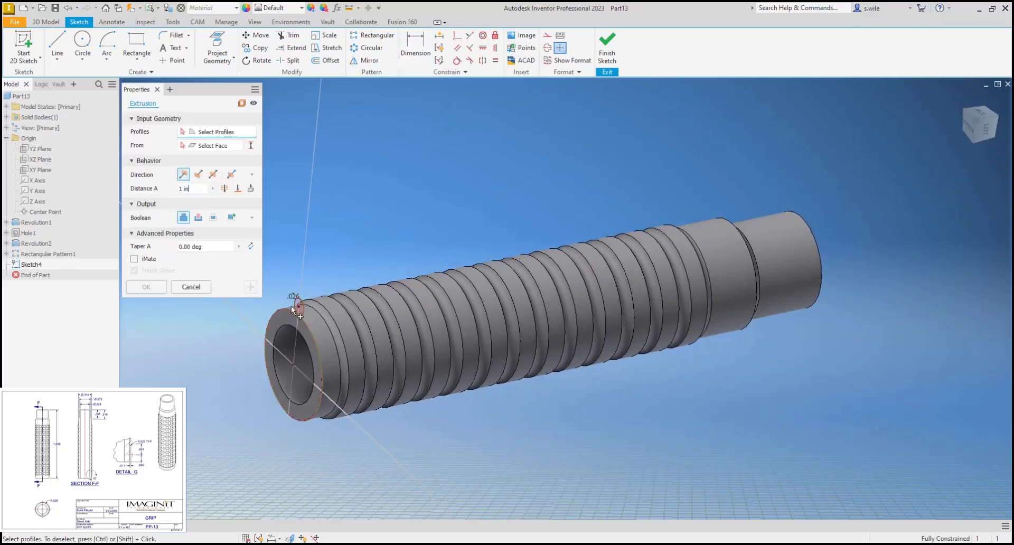
{"action": "left_click", "coordinate": [296, 306]}
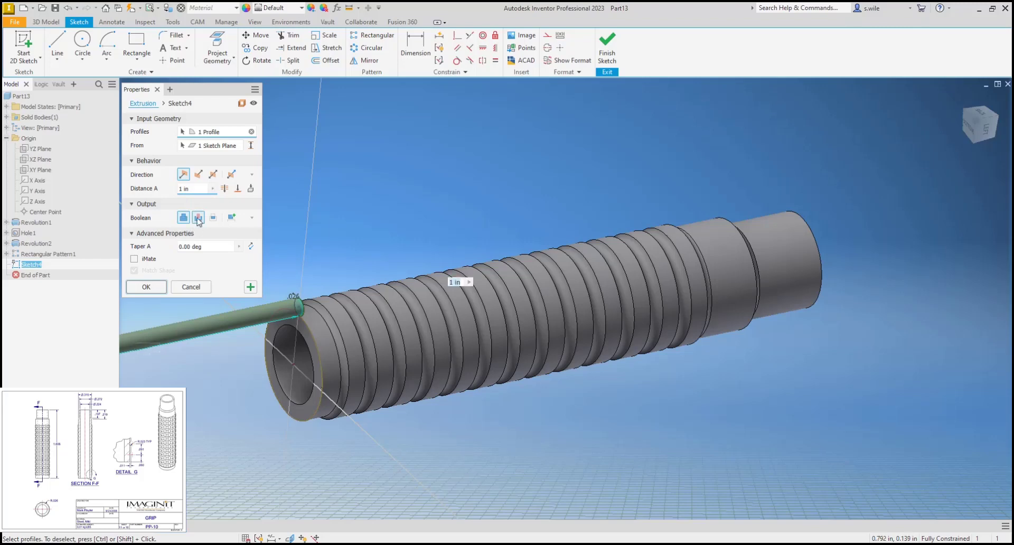
{"action": "left_click", "coordinate": [198, 174]}
{"action": "left_click", "coordinate": [225, 189]}
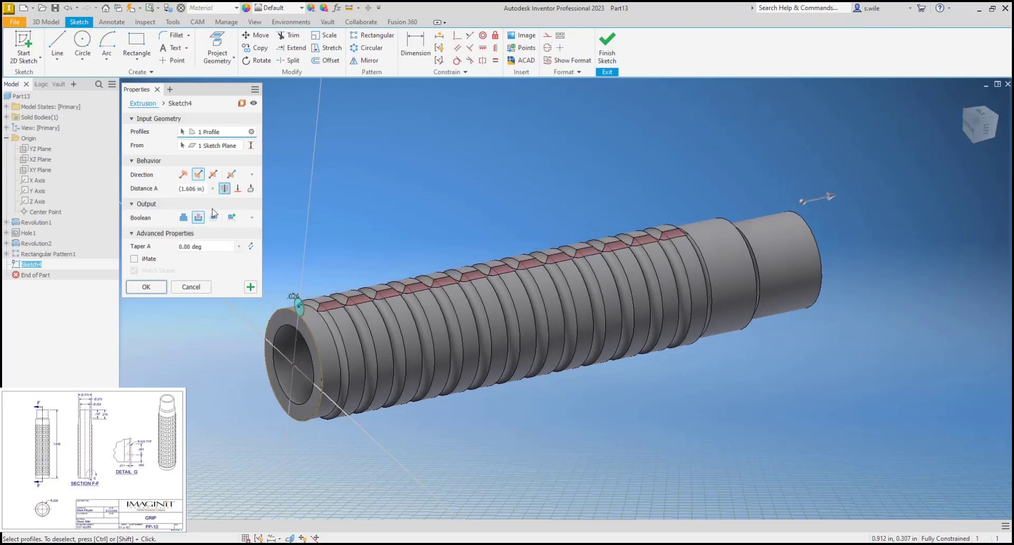
{"action": "left_click", "coordinate": [146, 287]}
Pattern the lengthwise extruded cut circularly around the grip's central axis with 12 occurrences
{"action": "middle_click_drag", "start_coordinate": [147, 270], "coordinate": [300, 172], "text": "shift"}
{"action": "left_click", "coordinate": [552, 48]}
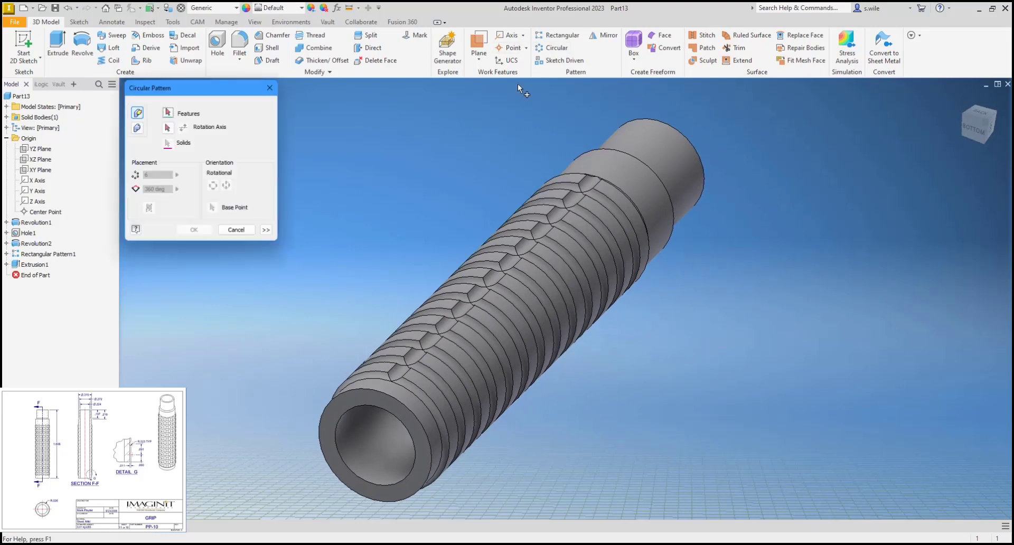
{"action": "left_click", "coordinate": [401, 376]}
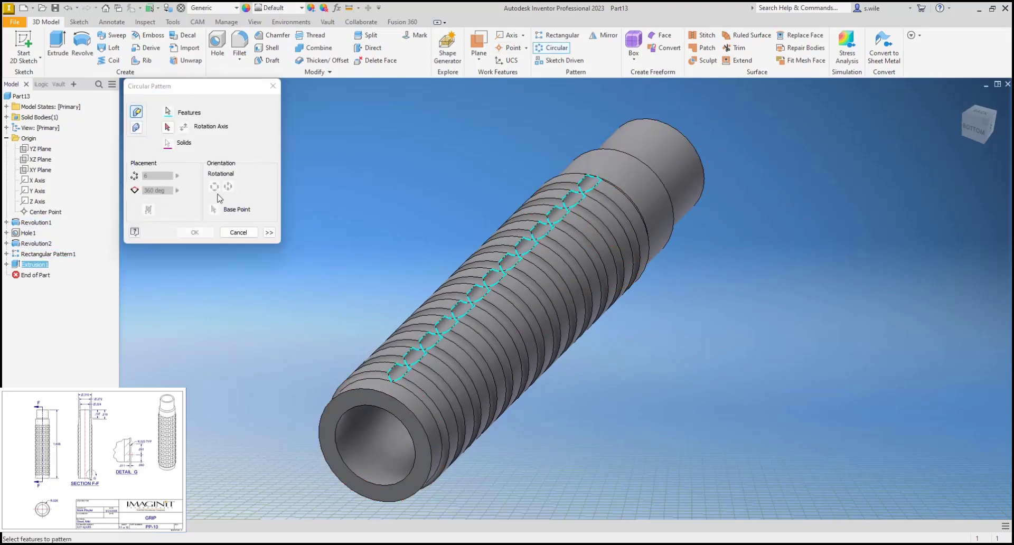
{"action": "left_click", "coordinate": [168, 128]}
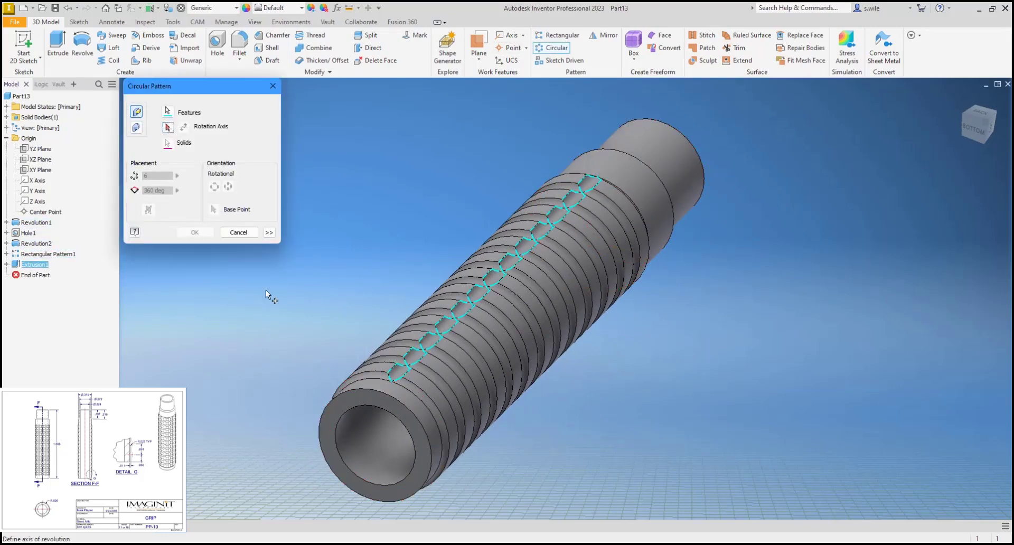
{"action": "left_click", "coordinate": [347, 382]}
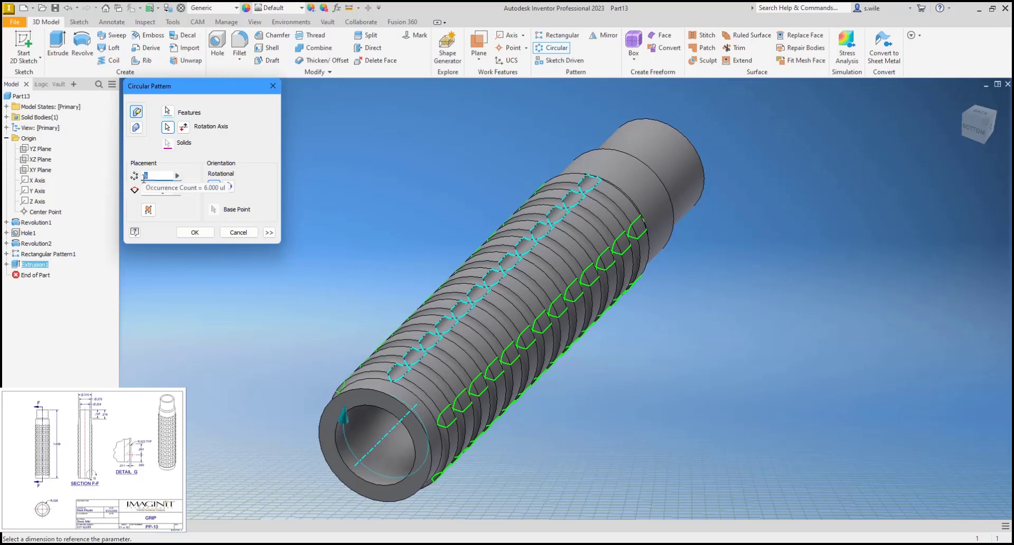
{"action": "type", "text": "12"}
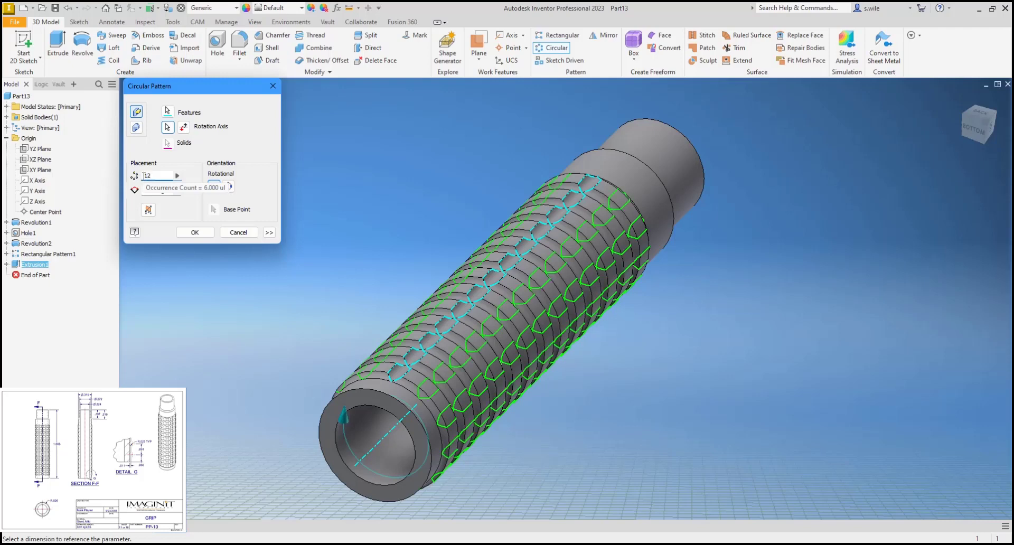
{"action": "left_click", "coordinate": [194, 232]}
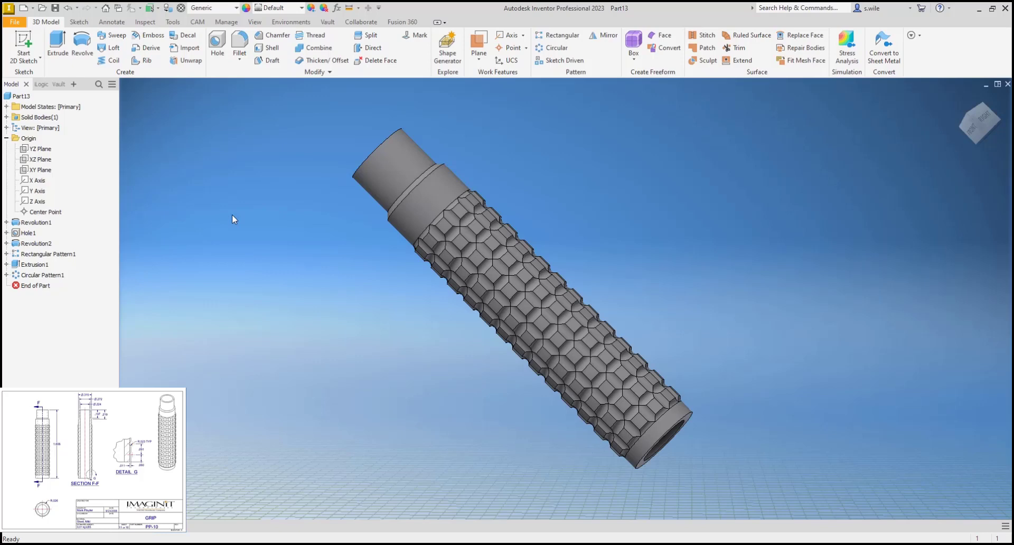
Save the part in the Mechanical Pencil folder as PP-12
{"action": "key", "text": "ctrl+s"}
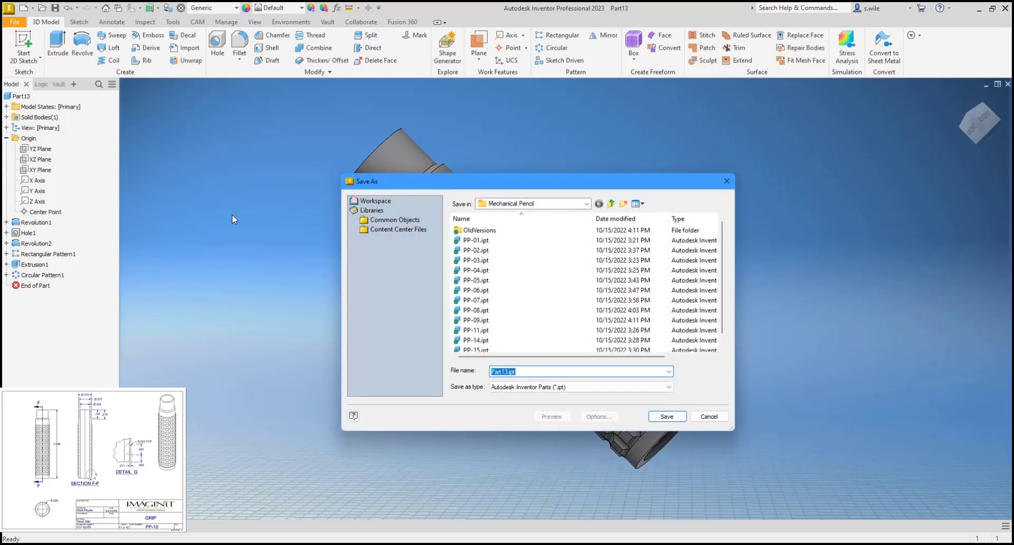
{"action": "type", "text": "PP-12"}
{"action": "key", "text": "Return"}
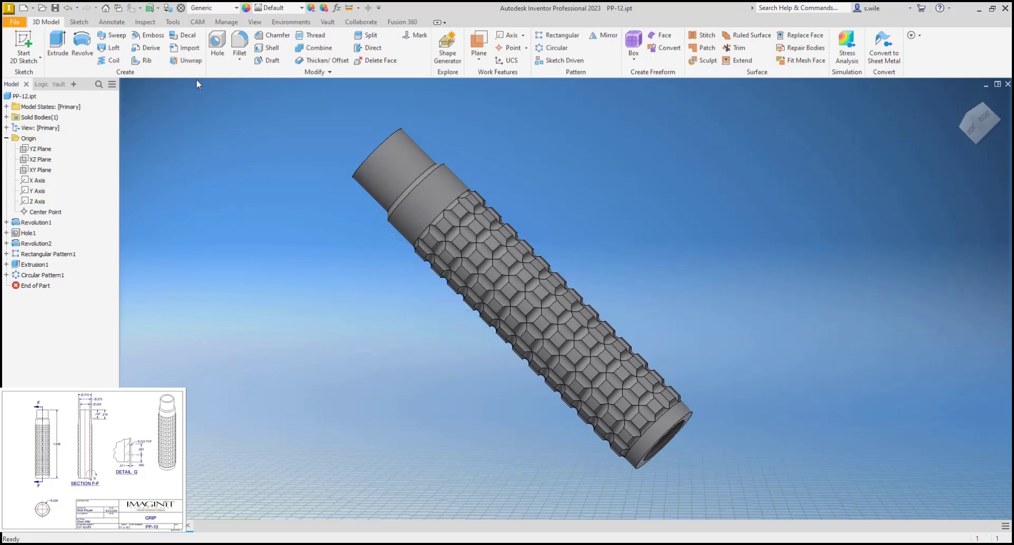
Assign the material Steel, Mild to the part
{"action": "left_click", "coordinate": [236, 8]}
{"action": "scroll", "coordinate": [175, 105], "scroll_direction": "down", "scroll_amount": 3}
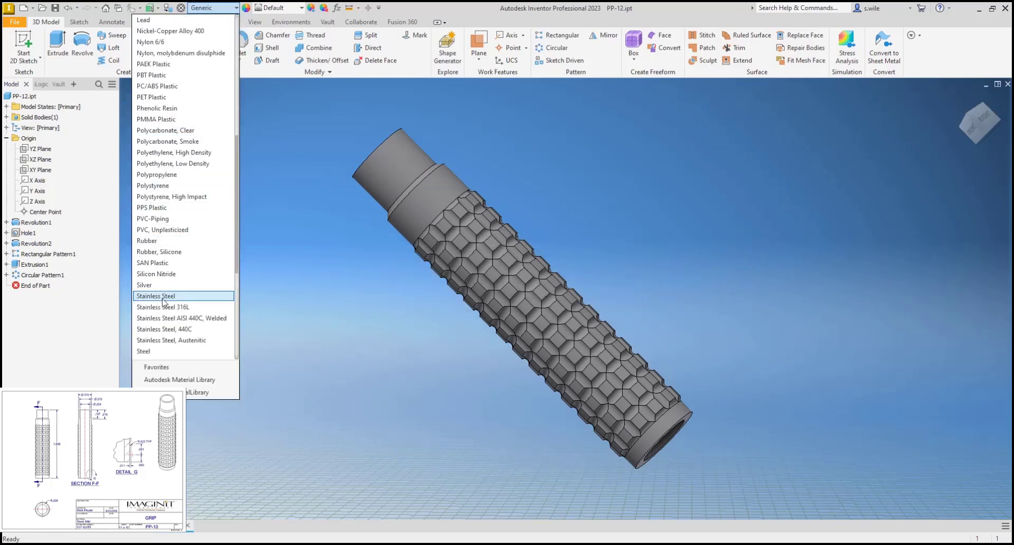
{"action": "scroll", "coordinate": [180, 289], "scroll_direction": "down", "scroll_amount": 2}
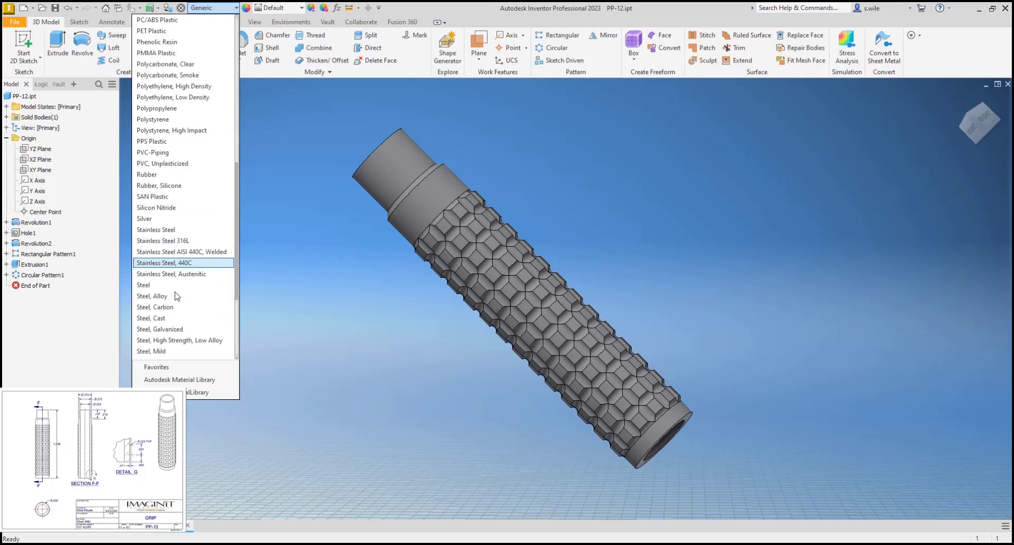
{"action": "left_click", "coordinate": [154, 351]}
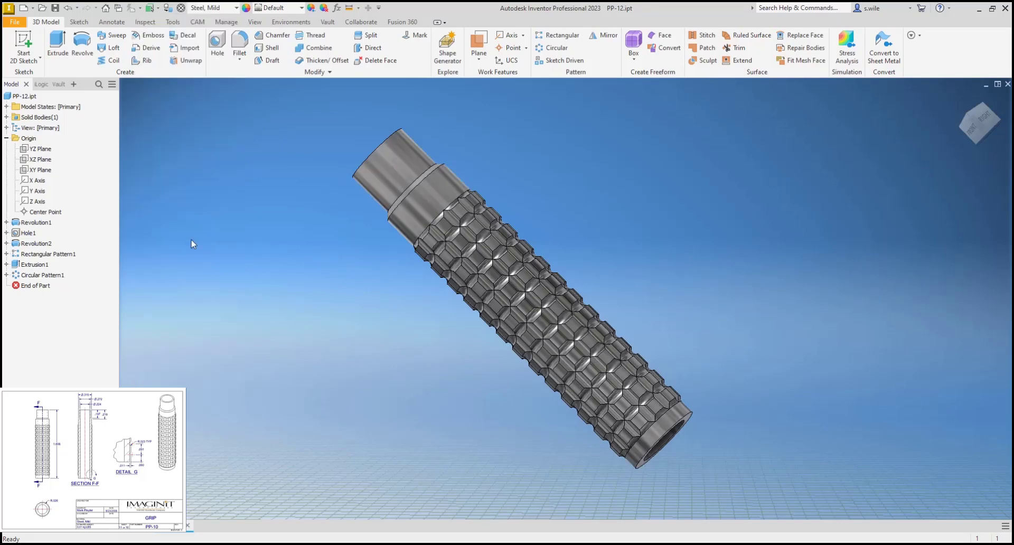
Set the Description in the part's iProperties to GRIP
{"action": "right_click", "coordinate": [16, 96]}
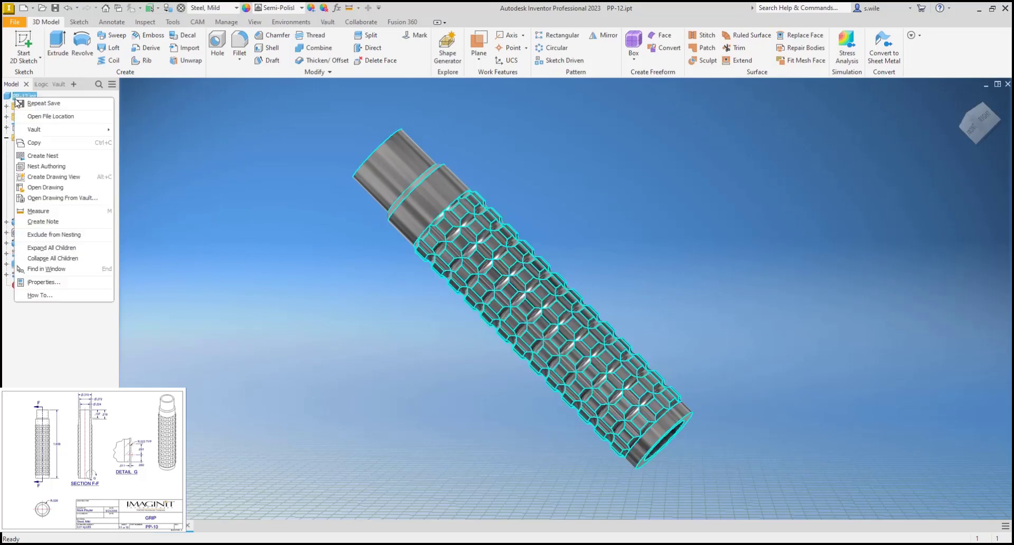
{"action": "left_click", "coordinate": [43, 282]}
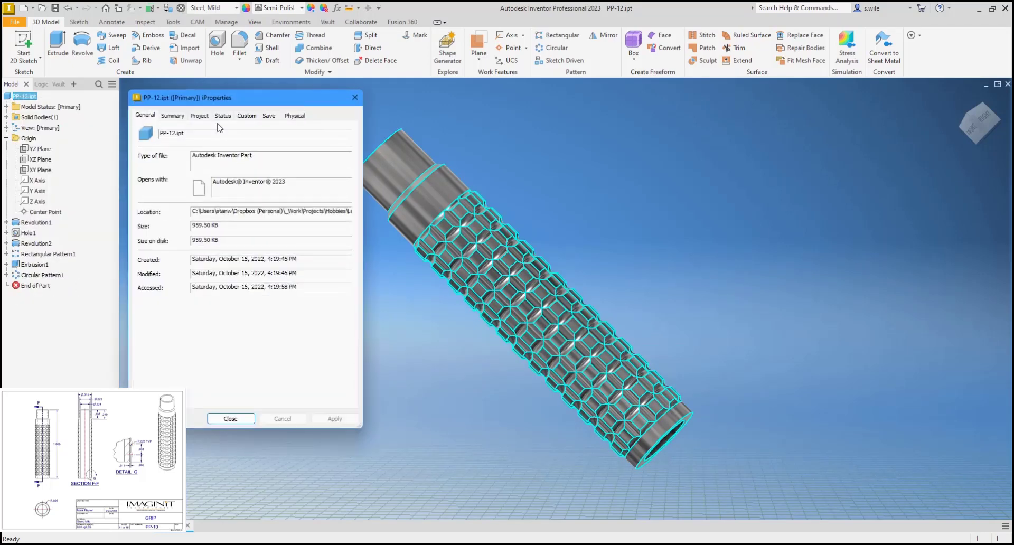
{"action": "left_click", "coordinate": [199, 116]}
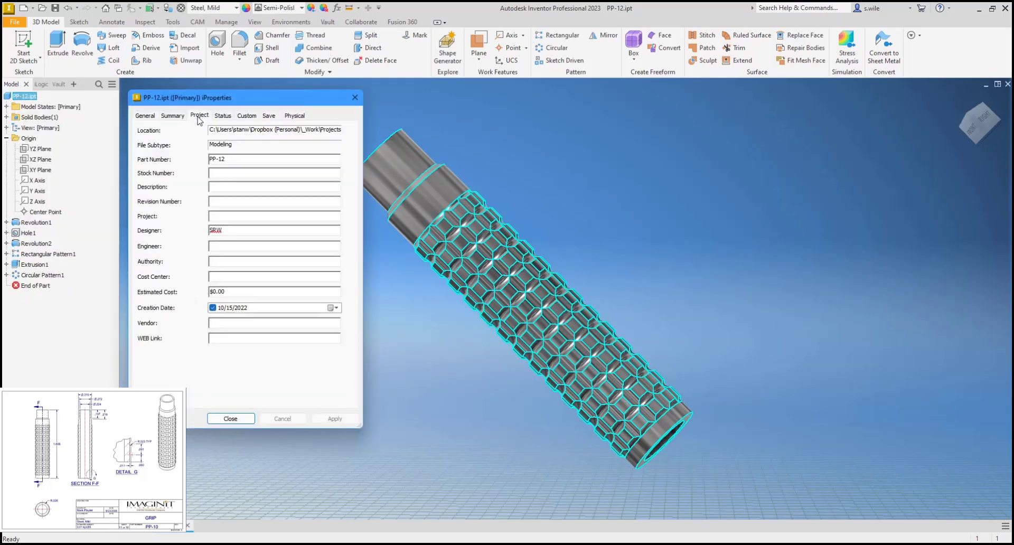
{"action": "left_click", "coordinate": [211, 186]}
{"action": "type", "text": "GRIP"}
{"action": "left_click", "coordinate": [231, 418]}
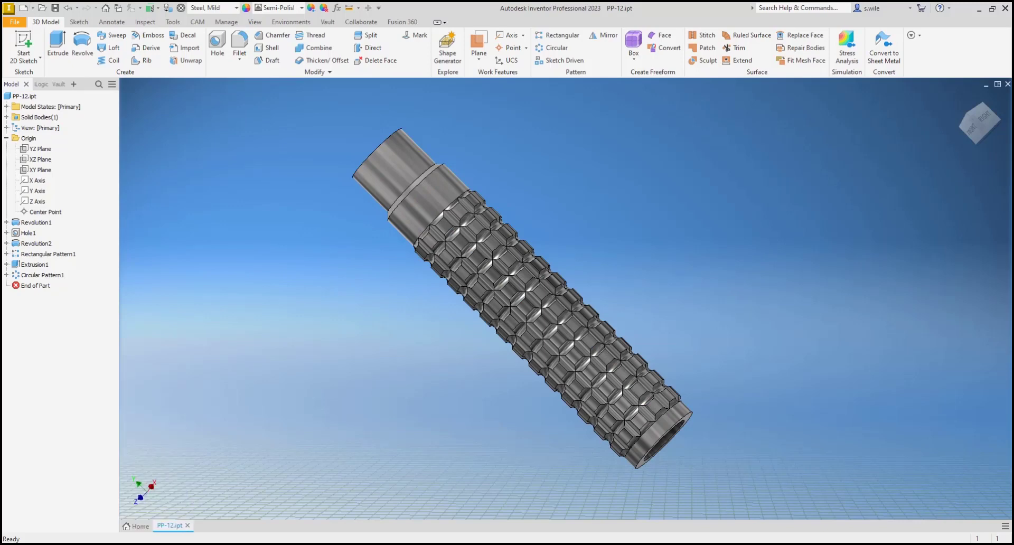
Close the grip part, switch to File Explorer and rename PP-12.ipt to PP-10.ipt in the Mechanical Pencil folder
{"action": "left_click", "coordinate": [187, 526]}
{"action": "left_click", "coordinate": [437, 291]}
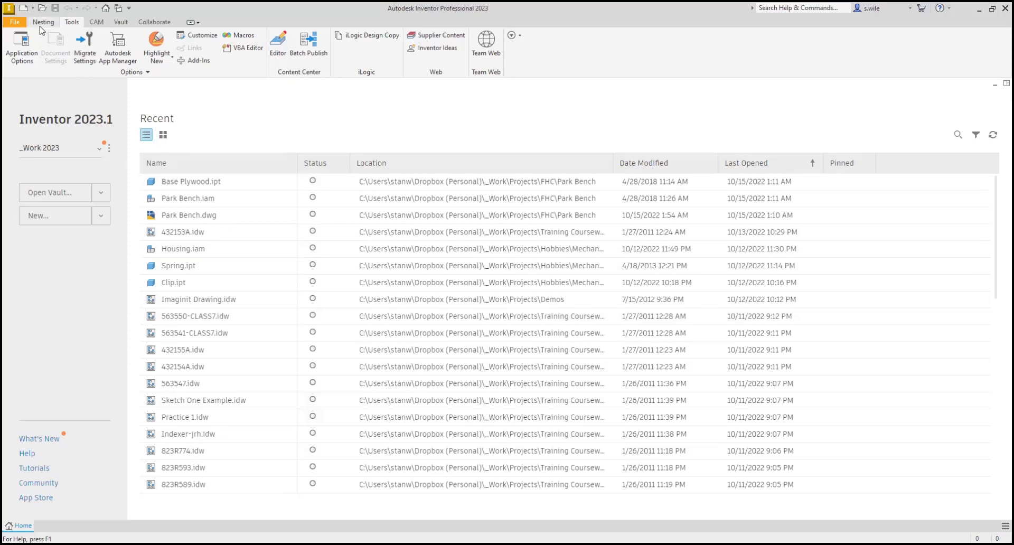
{"action": "key", "text": "alt+Tab"}
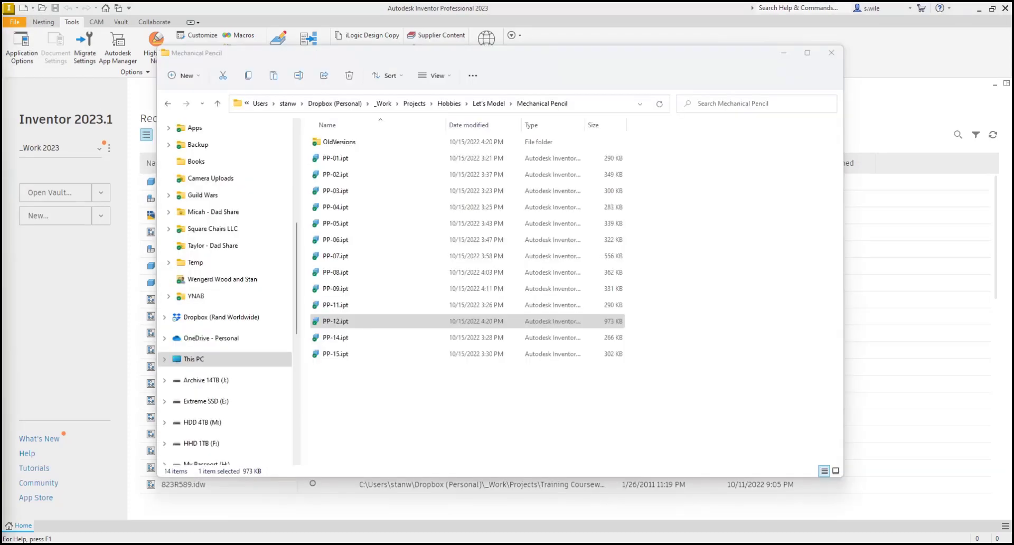
{"action": "left_click", "coordinate": [334, 307]}
{"action": "left_click", "coordinate": [326, 323]}
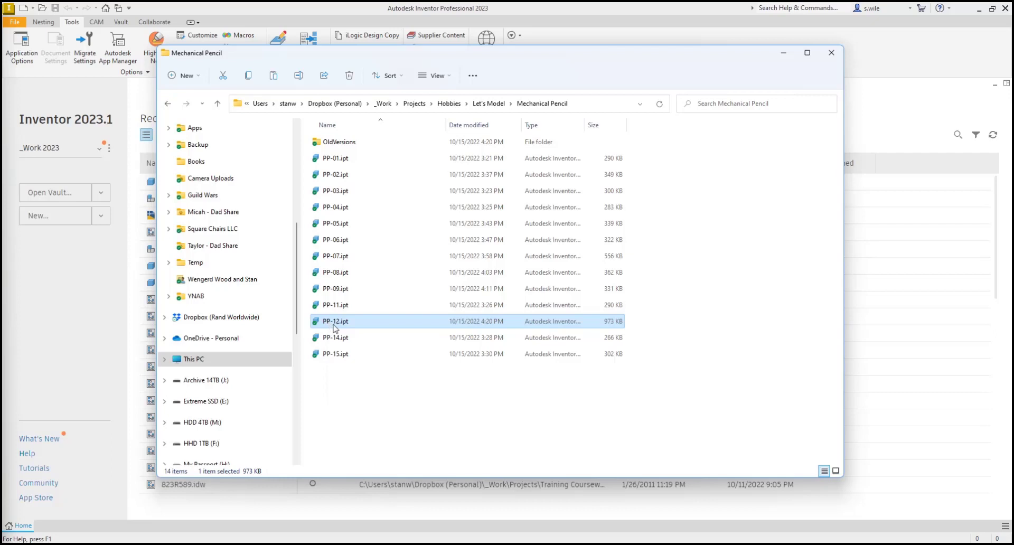
{"action": "left_click", "coordinate": [334, 323]}
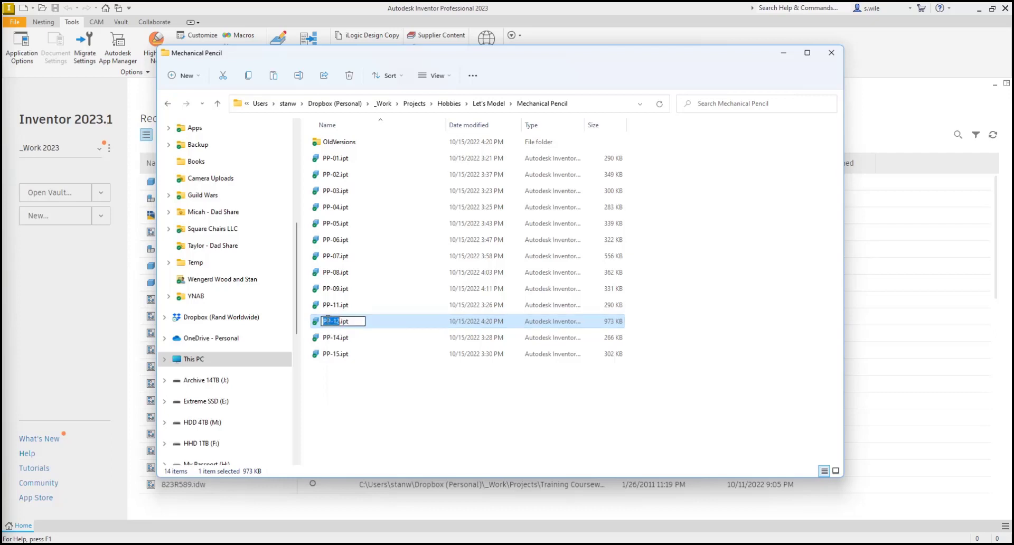
{"action": "key", "text": "Right"}
{"action": "key", "text": "BackSpace"}
{"action": "type", "text": "0"}
{"action": "key", "text": "Return"}
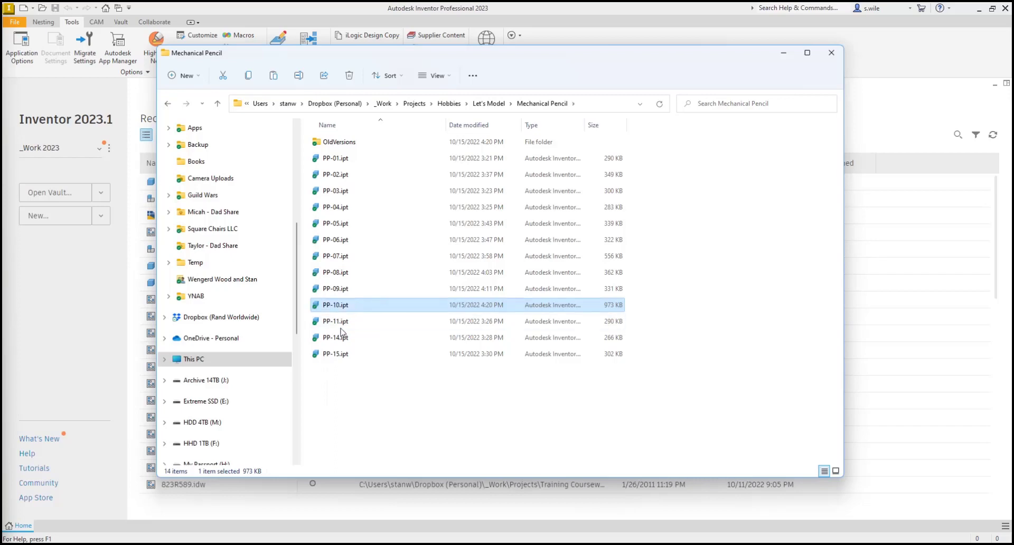
Return to Inventor, create a new part and start a 2D sketch on the front origin plane, viewed straight on
{"action": "left_click", "coordinate": [87, 297]}
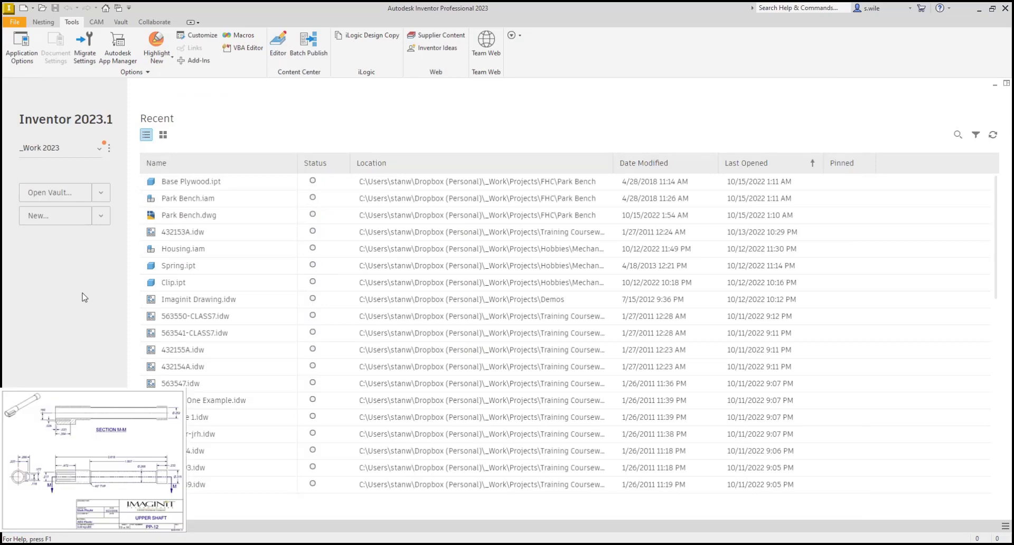
{"action": "left_click", "coordinate": [32, 8]}
{"action": "left_click", "coordinate": [30, 69]}
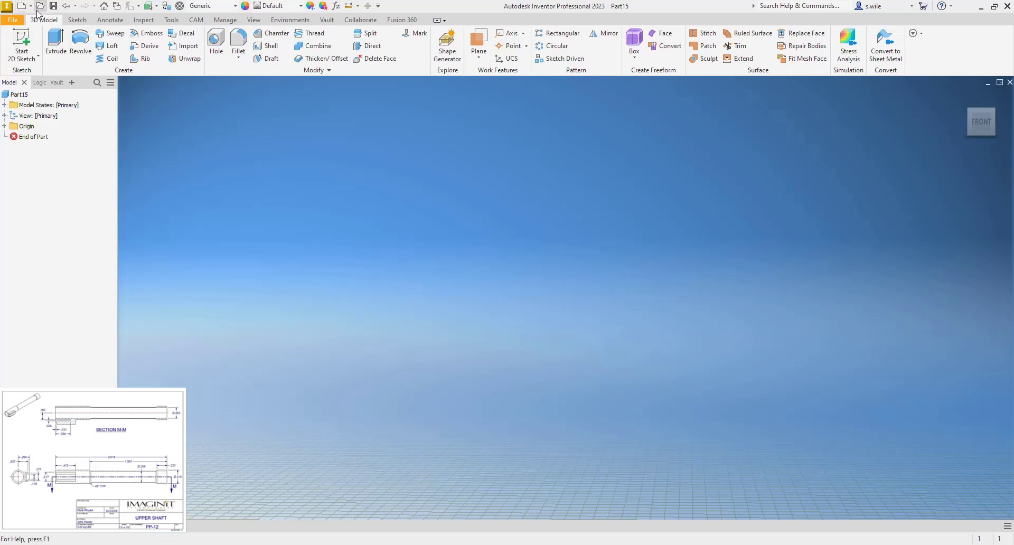
{"action": "left_click", "coordinate": [22, 41]}
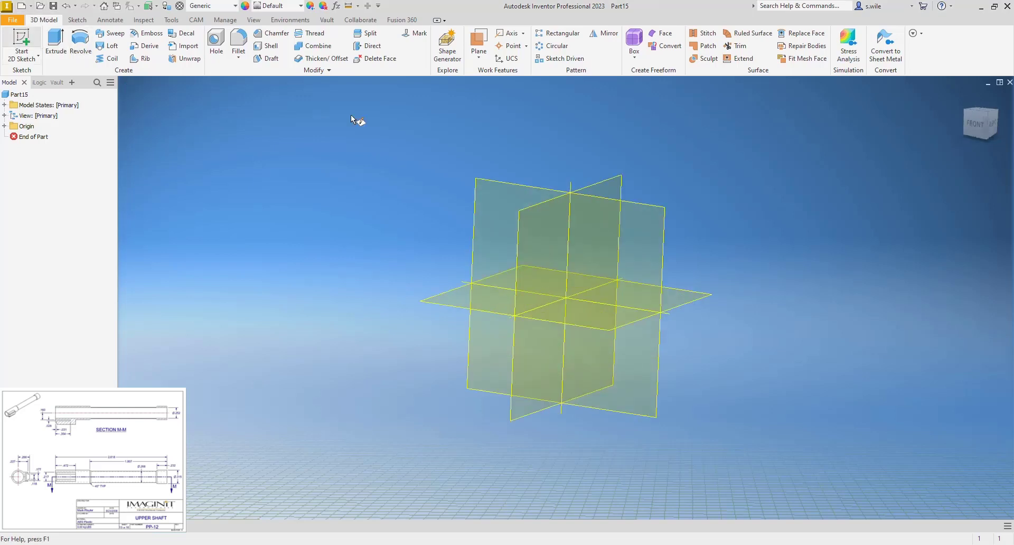
{"action": "left_click", "coordinate": [489, 166]}
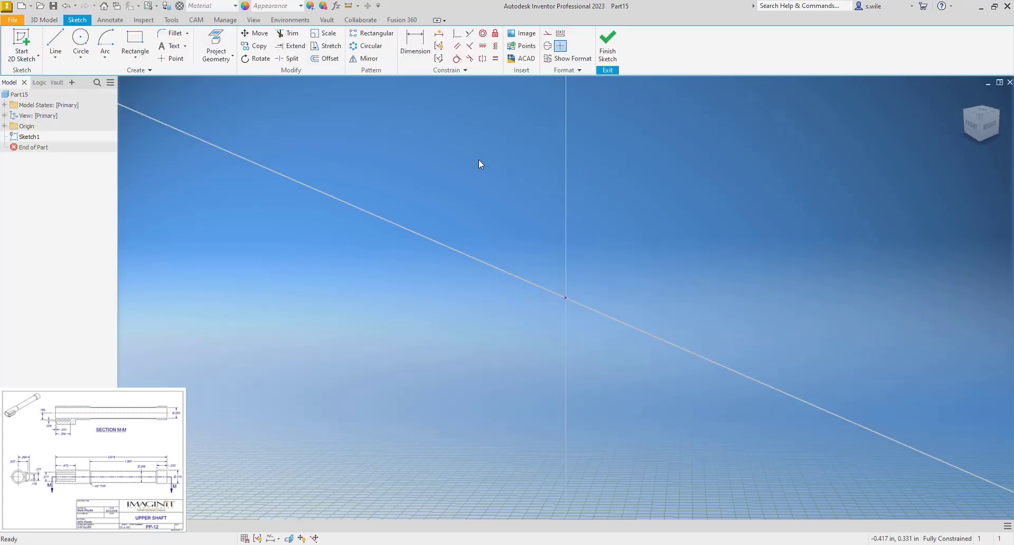
{"action": "left_click", "coordinate": [973, 125]}
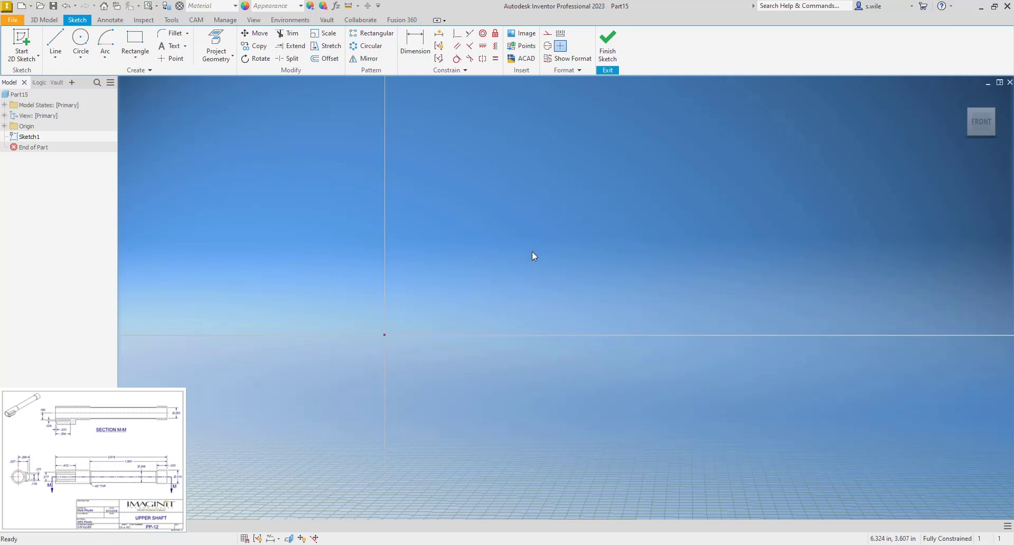
Sketch three adjoining rectangles along the horizontal axis from the origin, the first about 4.66 by 3.27 in, the middle one lowest
{"action": "left_click", "coordinate": [135, 42]}
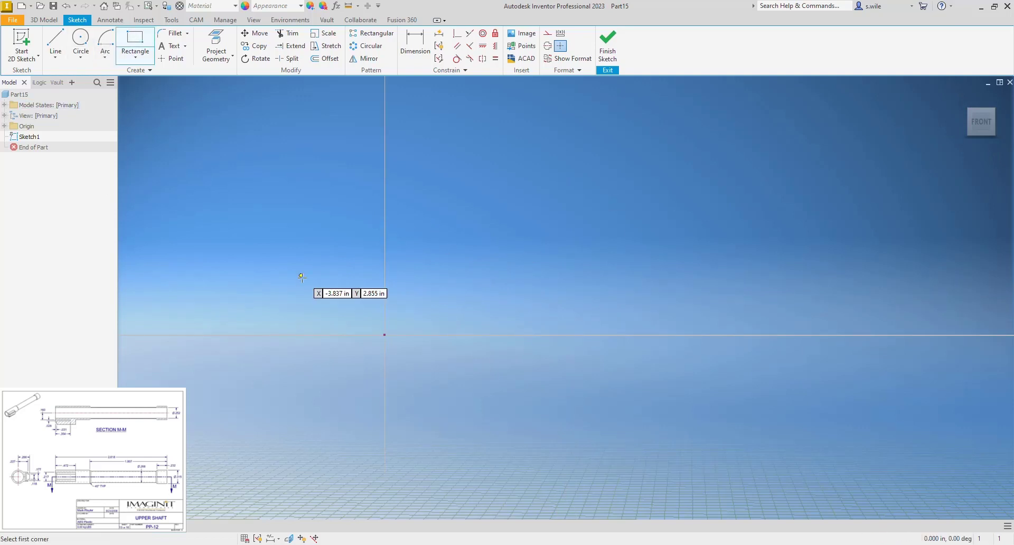
{"action": "left_click", "coordinate": [384, 335]}
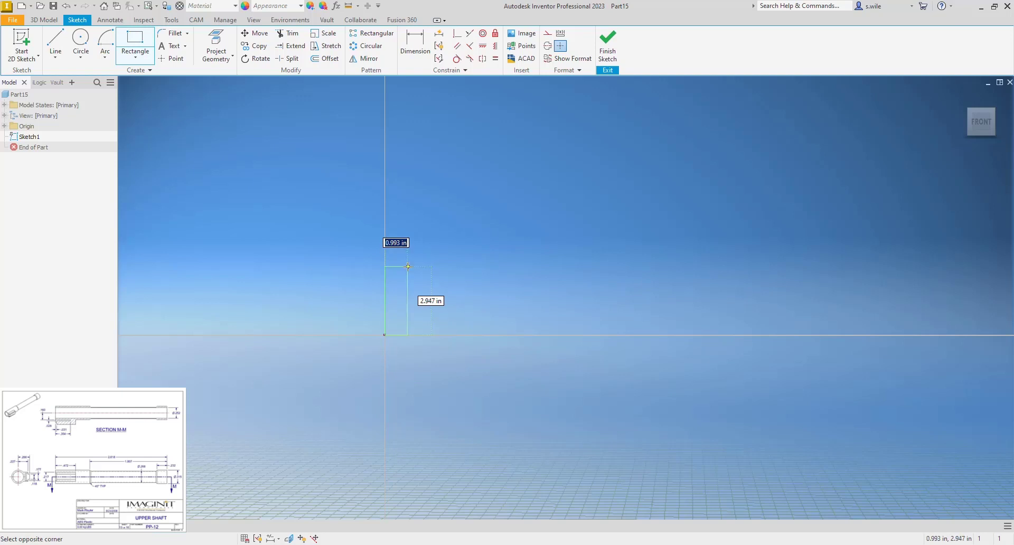
{"action": "left_click", "coordinate": [492, 260]}
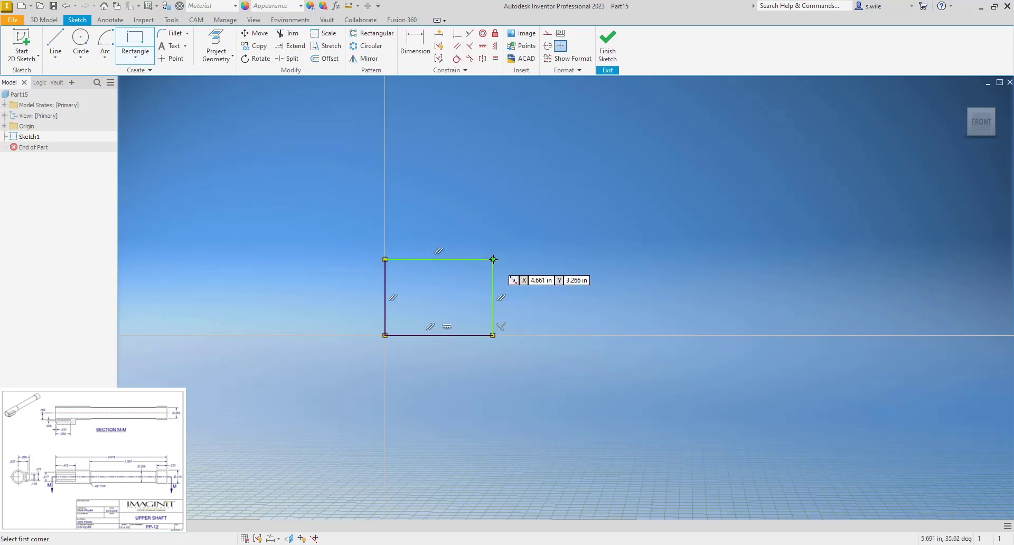
{"action": "left_click", "coordinate": [493, 334]}
{"action": "left_click", "coordinate": [568, 289]}
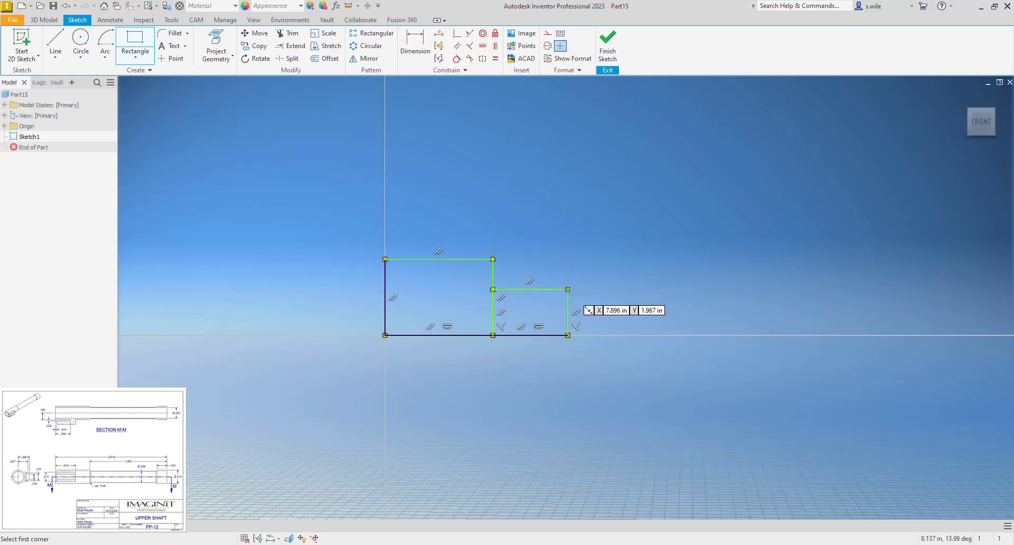
{"action": "left_click", "coordinate": [568, 335]}
{"action": "left_click", "coordinate": [639, 274]}
{"action": "key", "text": "Escape"}
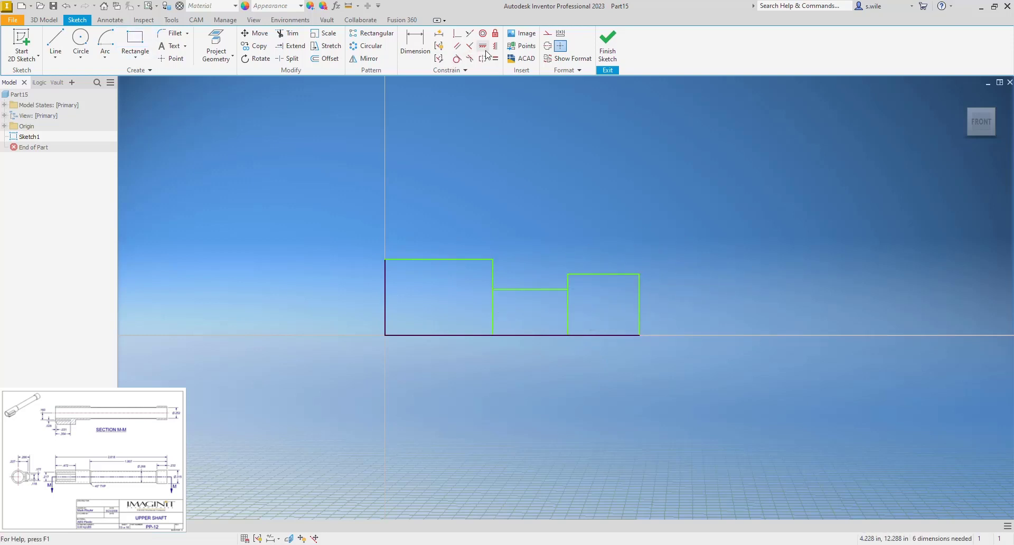
Convert the bottom edge of the first rectangle, starting at the origin, into a centerline
{"action": "left_click_drag", "start_coordinate": [436, 302], "coordinate": [405, 374]}
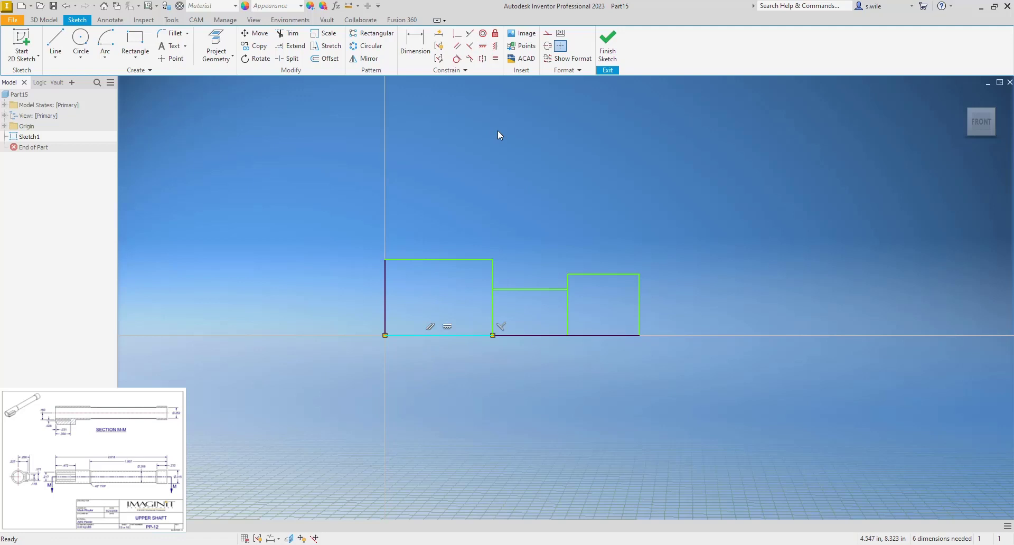
{"action": "left_click", "coordinate": [548, 46]}
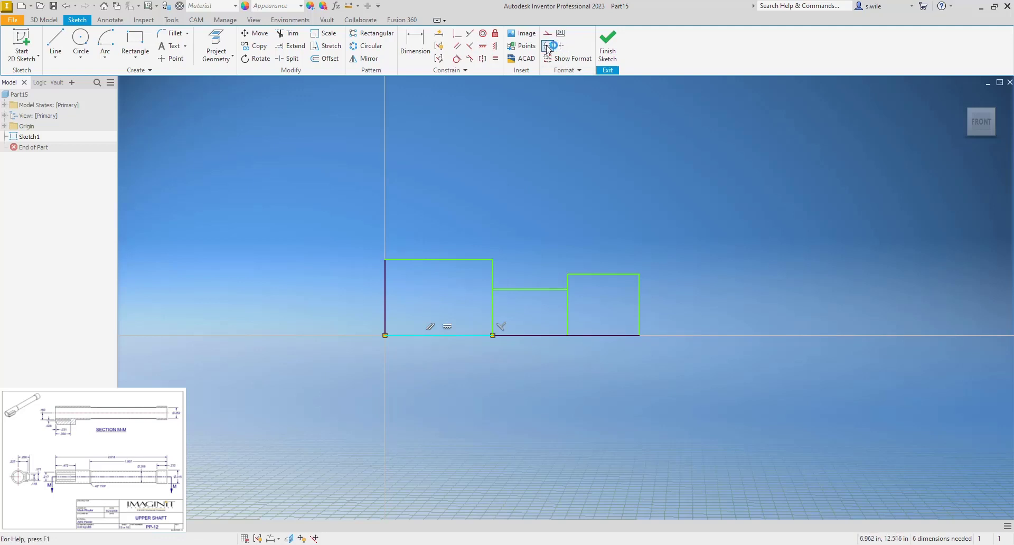
{"action": "left_click", "coordinate": [521, 177]}
Dimension the first section's top edge from the centerline as a diameter of .315 in
{"action": "key", "text": "d"}
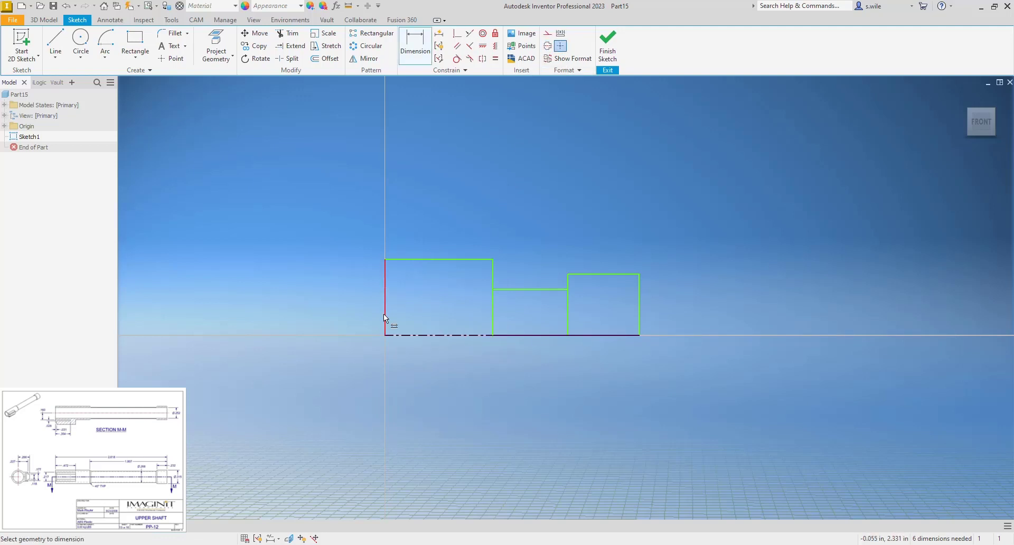
{"action": "left_click", "coordinate": [414, 336]}
{"action": "left_click", "coordinate": [423, 259]}
{"action": "left_click", "coordinate": [331, 321]}
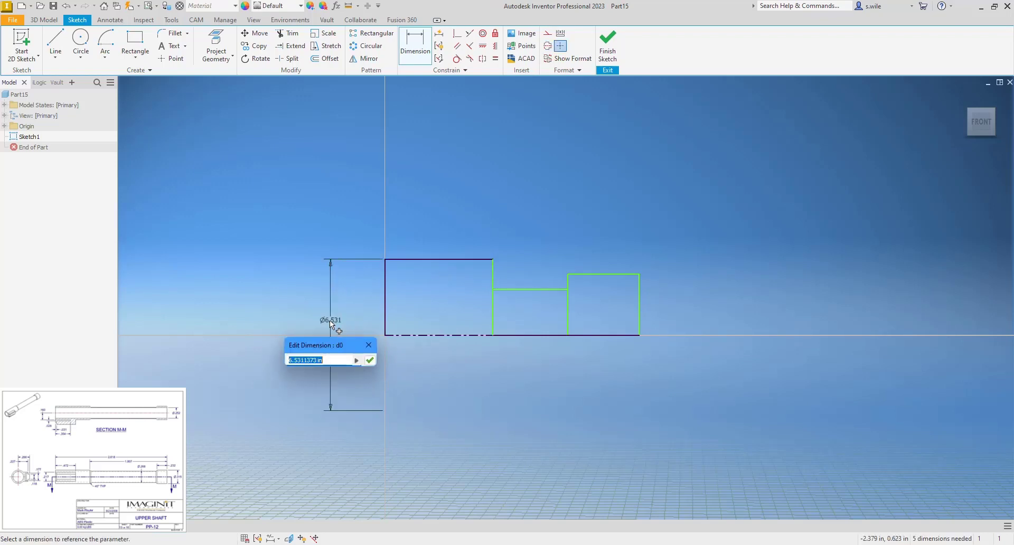
{"action": "type", "text": ".315"}
{"action": "key", "text": "Return"}
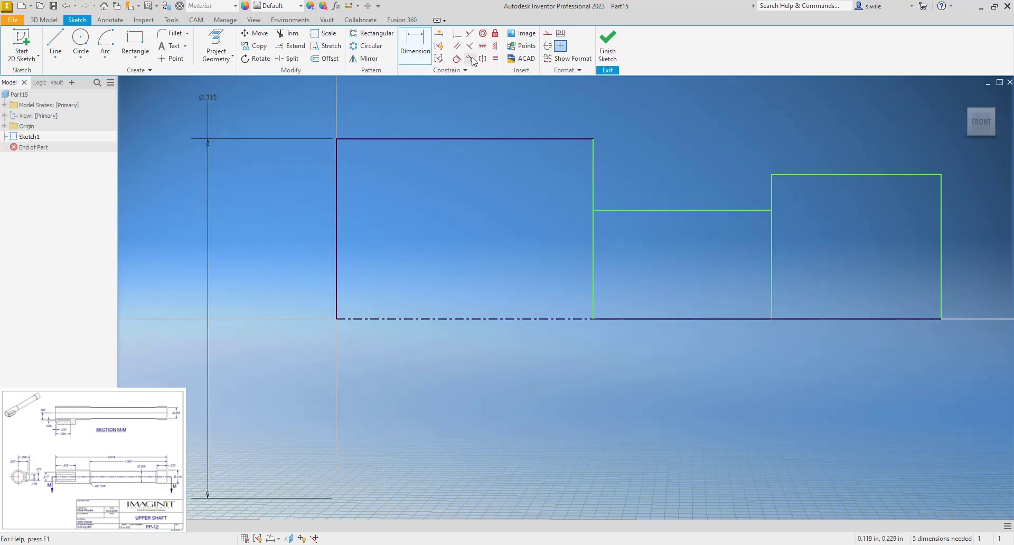
Make the top edge of the third rectangle collinear with the top edge of the first
{"action": "left_click", "coordinate": [469, 33]}
{"action": "left_click", "coordinate": [520, 139]}
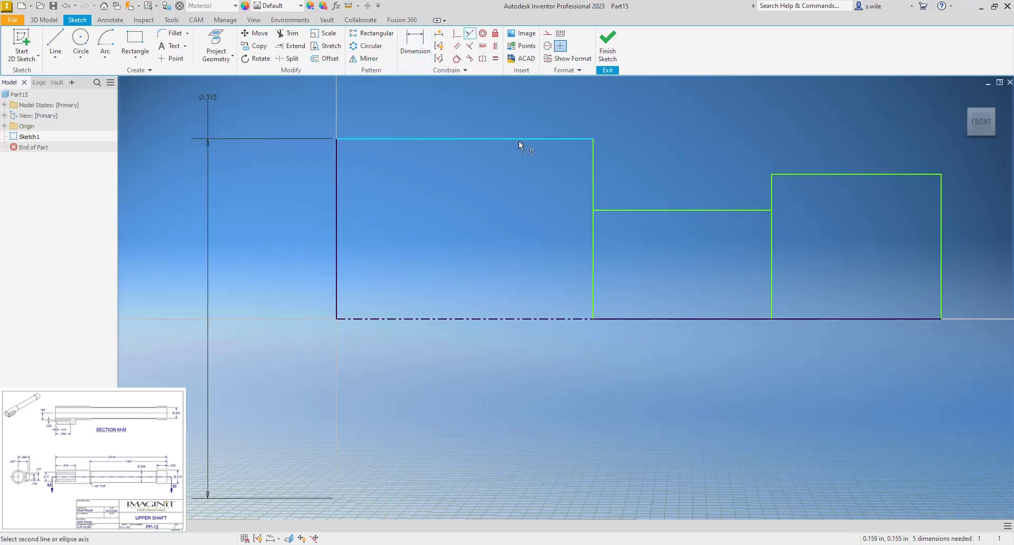
{"action": "left_click", "coordinate": [874, 175]}
Dimension the middle section's top edge from the centerline as a diameter of .268 in
{"action": "key", "text": "d"}
{"action": "left_click", "coordinate": [621, 210]}
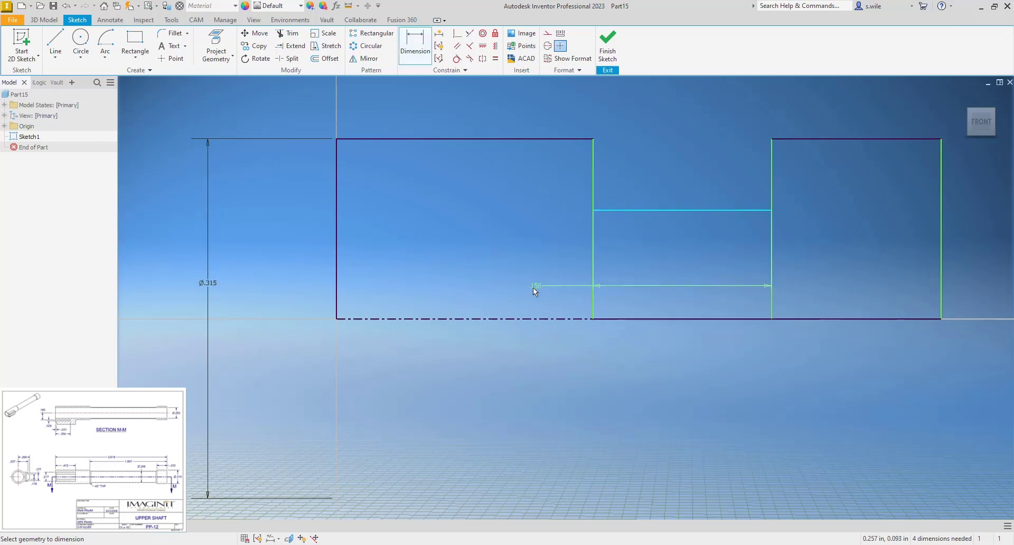
{"action": "left_click", "coordinate": [508, 319]}
{"action": "left_click", "coordinate": [690, 277]}
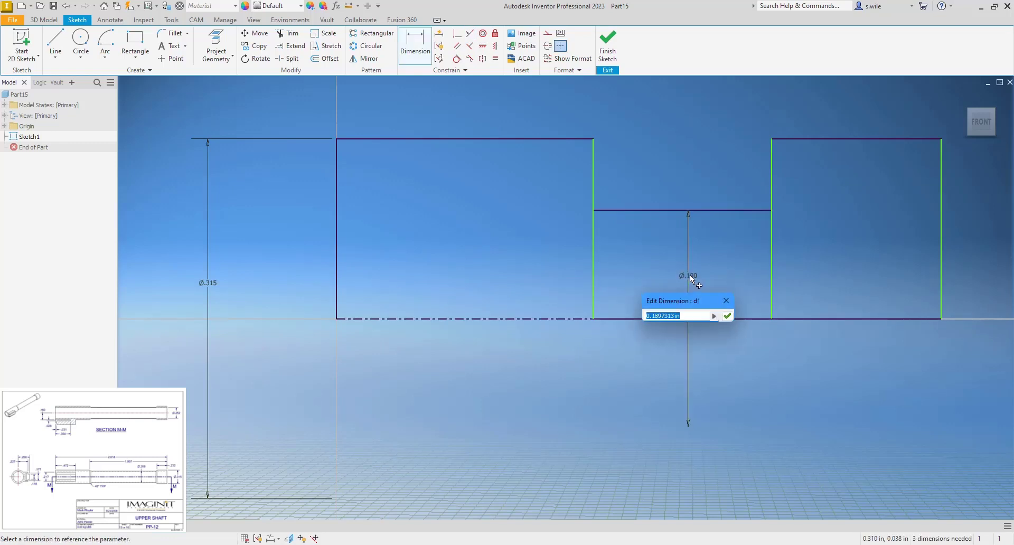
{"action": "type", "text": ".268"}
{"action": "key", "text": "Return"}
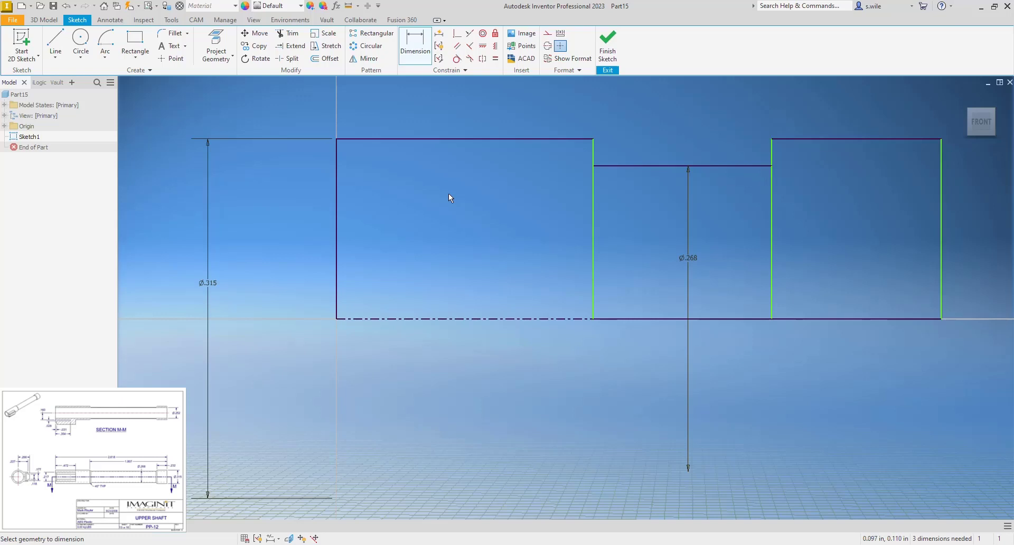
Dimension the length of the end section farthest from the origin as .232 in
{"action": "left_click", "coordinate": [820, 139]}
{"action": "left_click", "coordinate": [829, 175]}
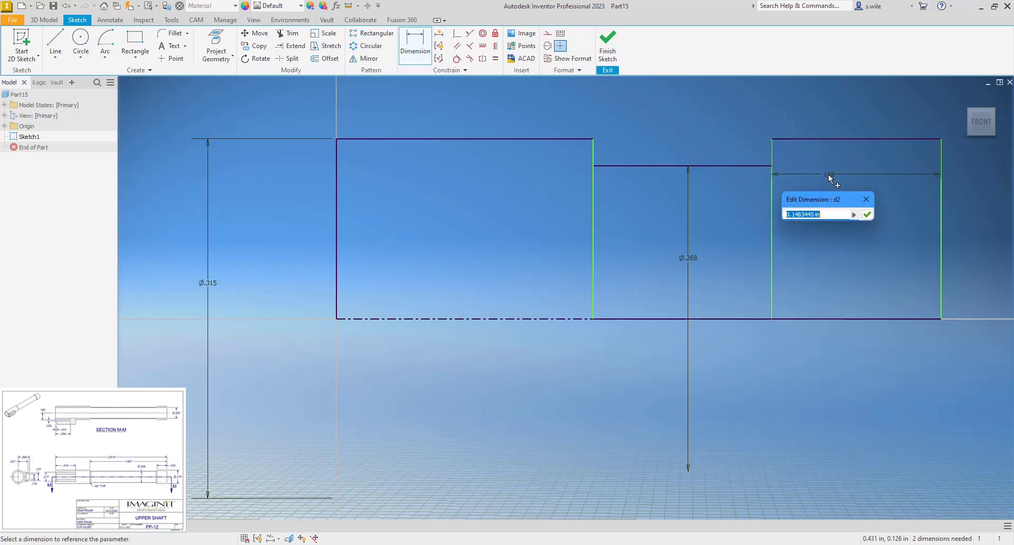
{"action": "type", "text": ".232"}
{"action": "key", "text": "Return"}
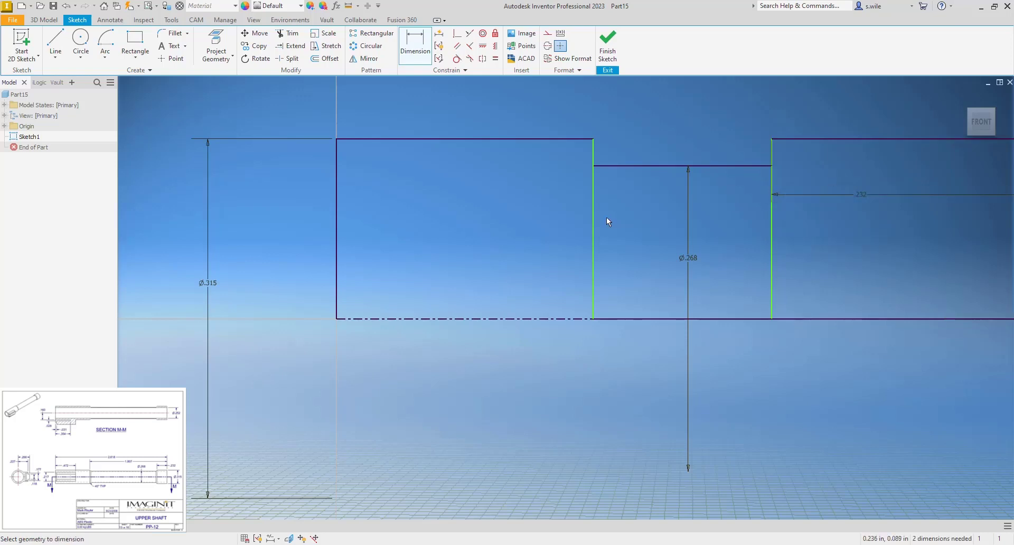
{"action": "scroll", "coordinate": [606, 217], "scroll_direction": "down", "scroll_amount": 5}
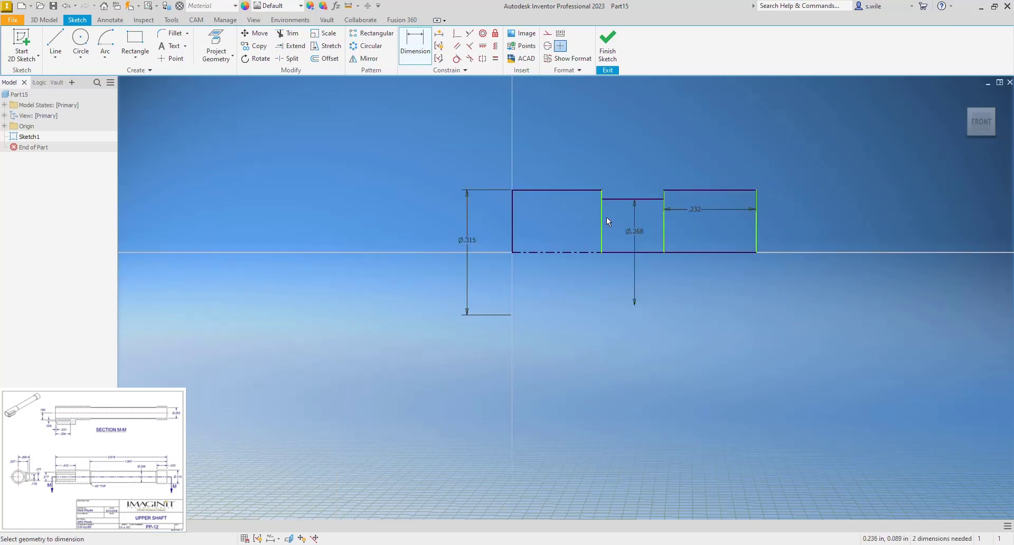
{"action": "left_click", "coordinate": [756, 213]}
{"action": "left_click", "coordinate": [664, 216]}
{"action": "left_click", "coordinate": [680, 160]}
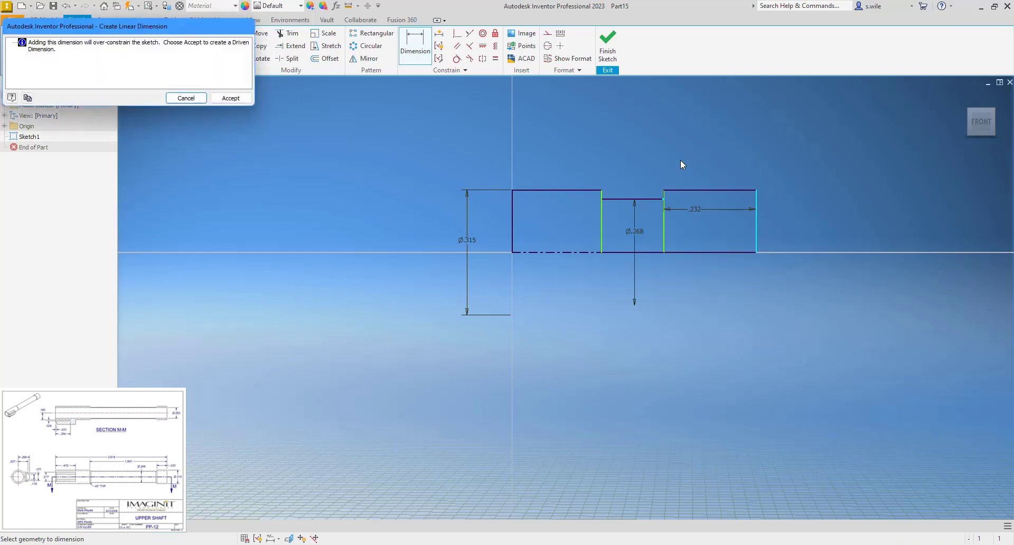
{"action": "key", "text": "Escape"}
Dimension the distance from the far end of the profile to the first section's shoulder as 1.807 in
{"action": "left_click", "coordinate": [756, 201]}
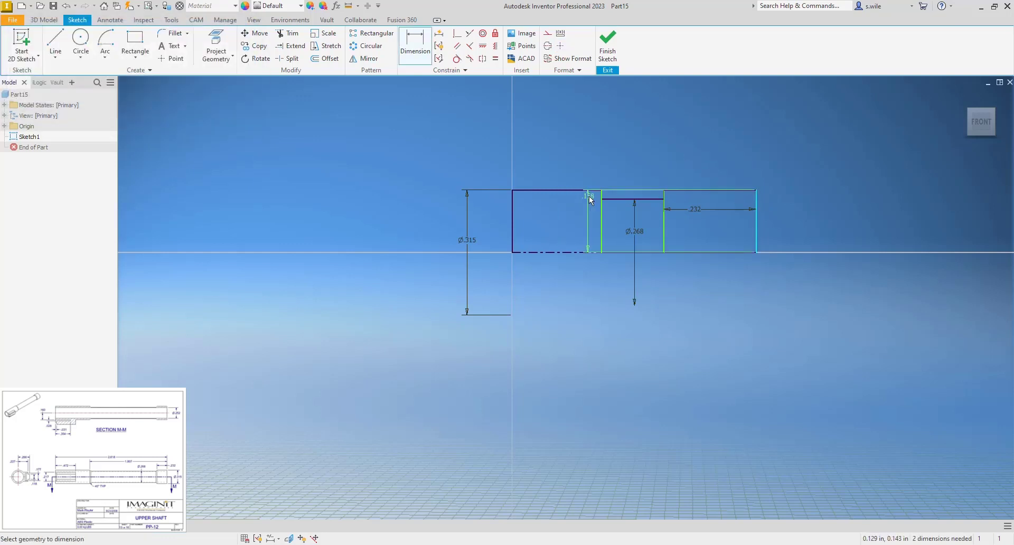
{"action": "left_click", "coordinate": [602, 203]}
{"action": "left_click", "coordinate": [645, 152]}
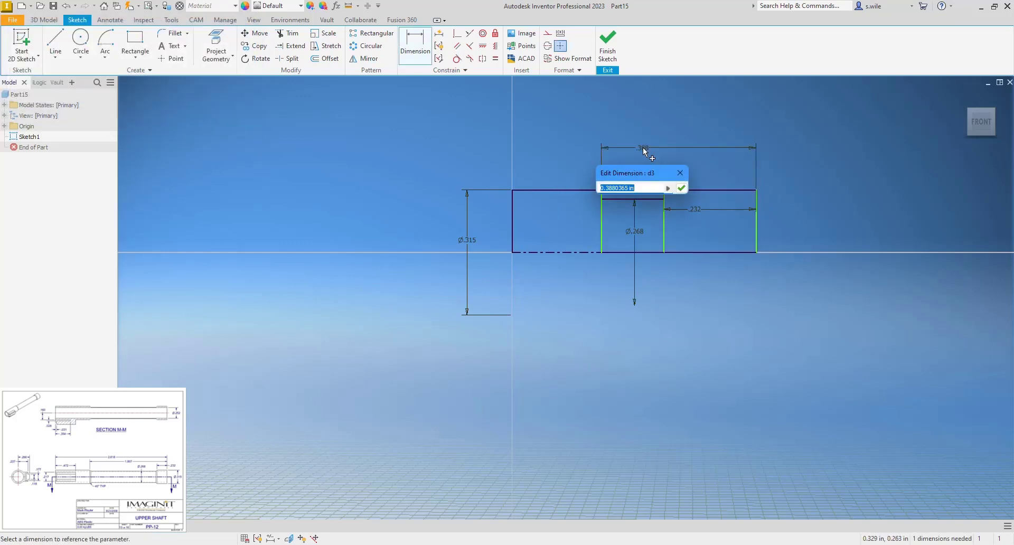
{"action": "type", "text": "1.807"}
{"action": "key", "text": "Return"}
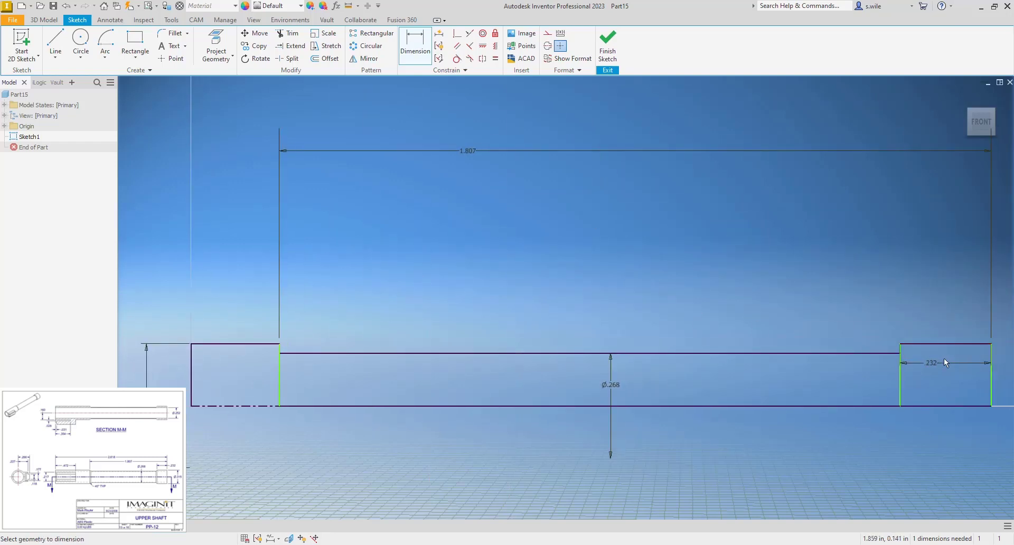
Dimension the overall length of the profile from the origin edge to the far end as 2.618 in
{"action": "left_click", "coordinate": [192, 357]}
{"action": "left_click", "coordinate": [232, 275]}
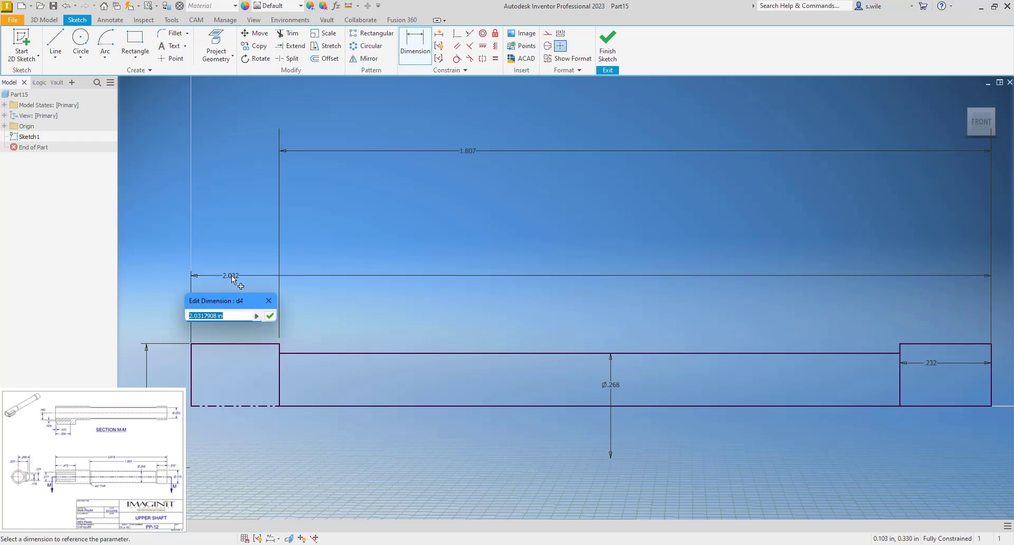
{"action": "type", "text": "2.618"}
{"action": "key", "text": "Return"}
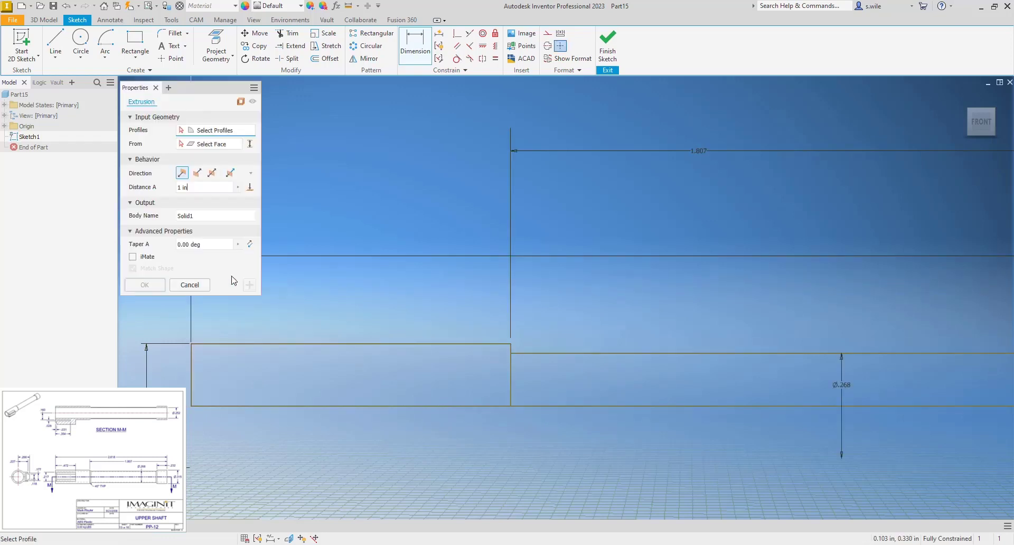
{"action": "key", "text": "Escape"}
{"action": "key", "text": "Home"}
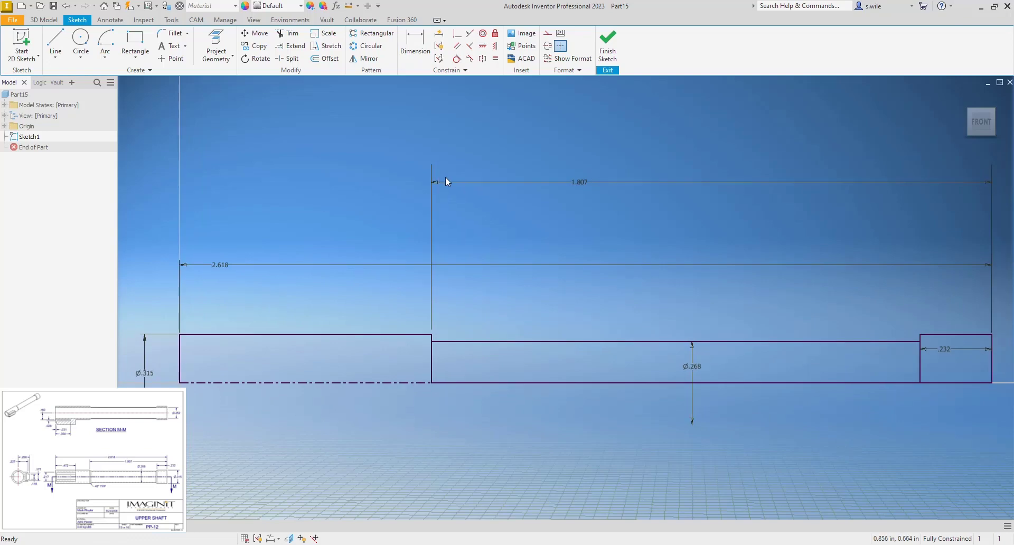
Finish the profile sketch and revolve all three regions a full 360 degrees about the centerline
{"action": "left_click", "coordinate": [607, 45]}
{"action": "key", "text": "r"}
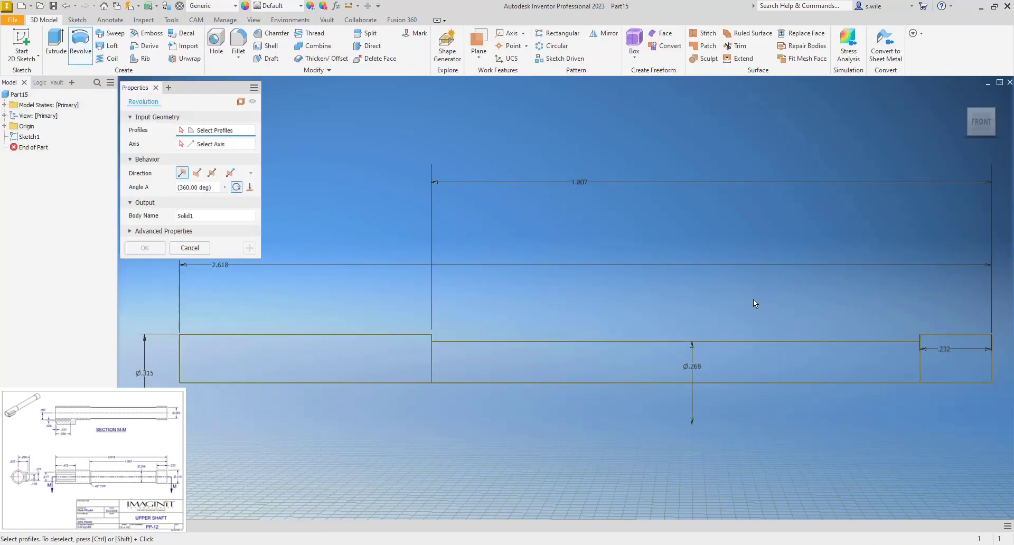
{"action": "mouse_move", "coordinate": [987, 282]}
{"action": "left_mouse_down"}
{"action": "mouse_move", "coordinate": [765, 351]}
{"action": "mouse_move", "coordinate": [265, 360]}
{"action": "left_mouse_up"}
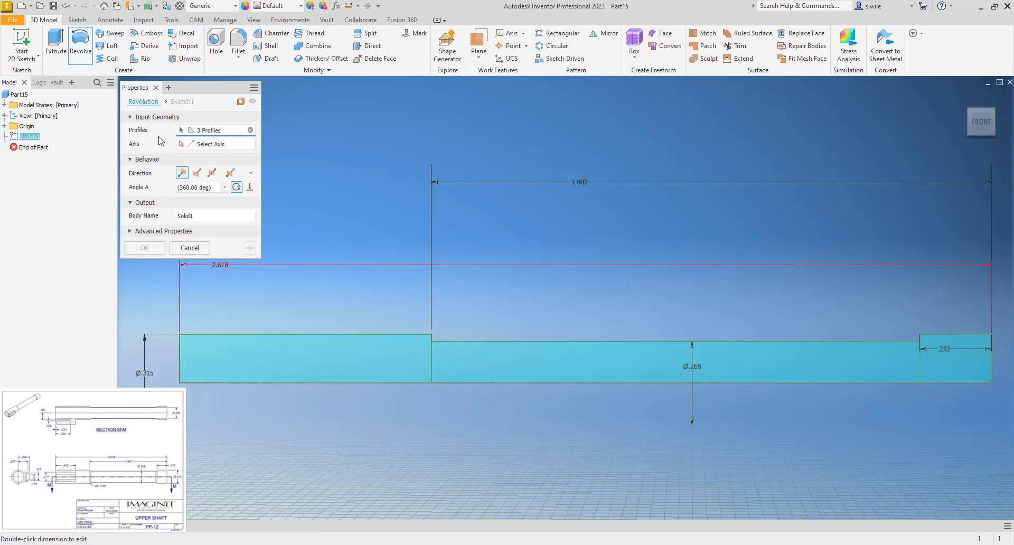
{"action": "left_click", "coordinate": [257, 382]}
{"action": "key", "text": "F6"}
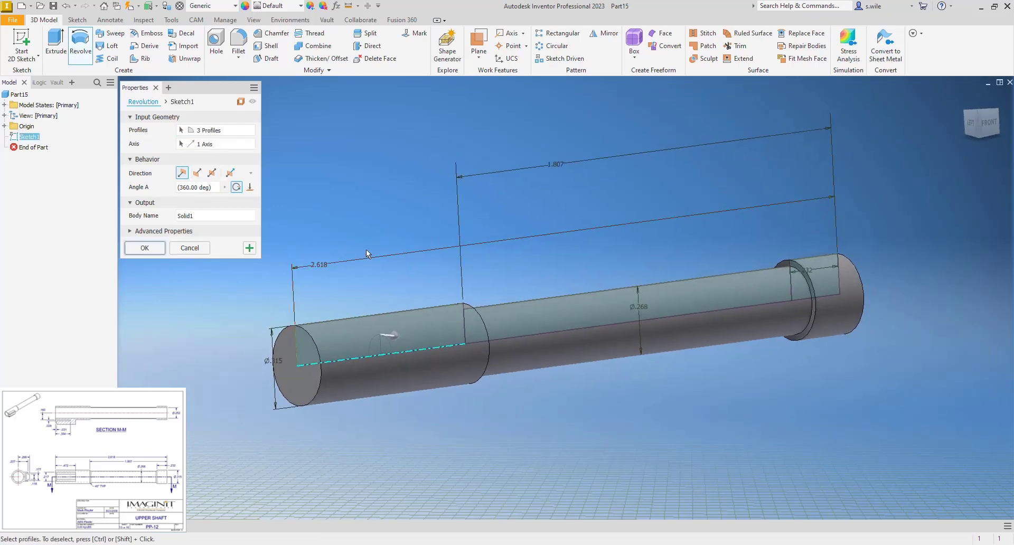
{"action": "left_click", "coordinate": [146, 250]}
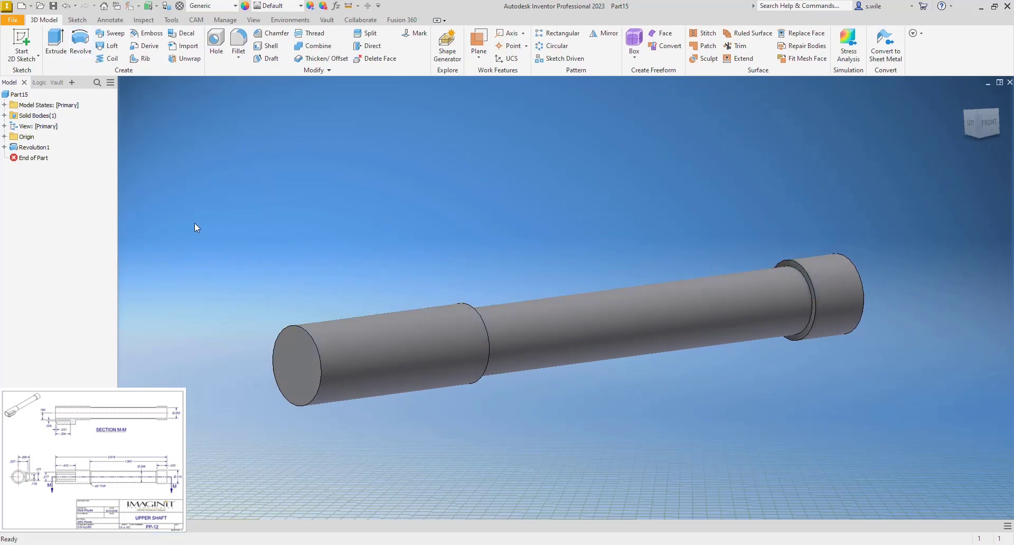
Add a simple through-all hole at the center of the longer end section's face, using the drawing's bore diameter
{"action": "left_click", "coordinate": [216, 40]}
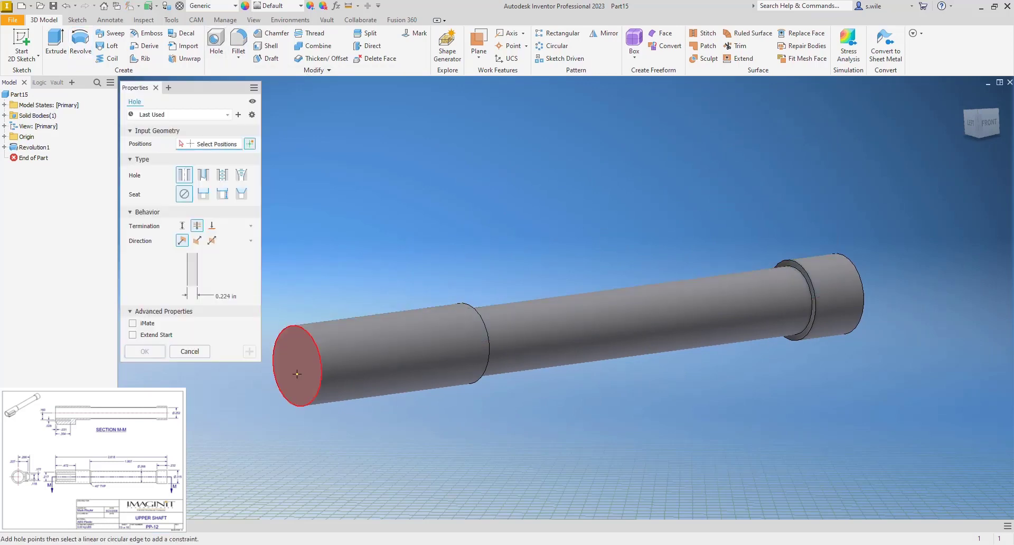
{"action": "left_click", "coordinate": [297, 365]}
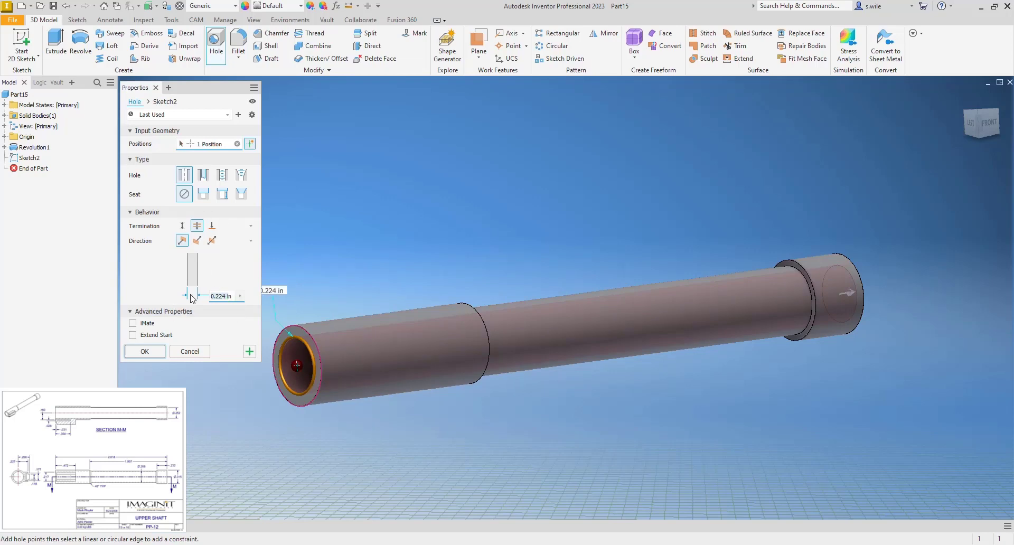
{"action": "key", "text": "Return"}
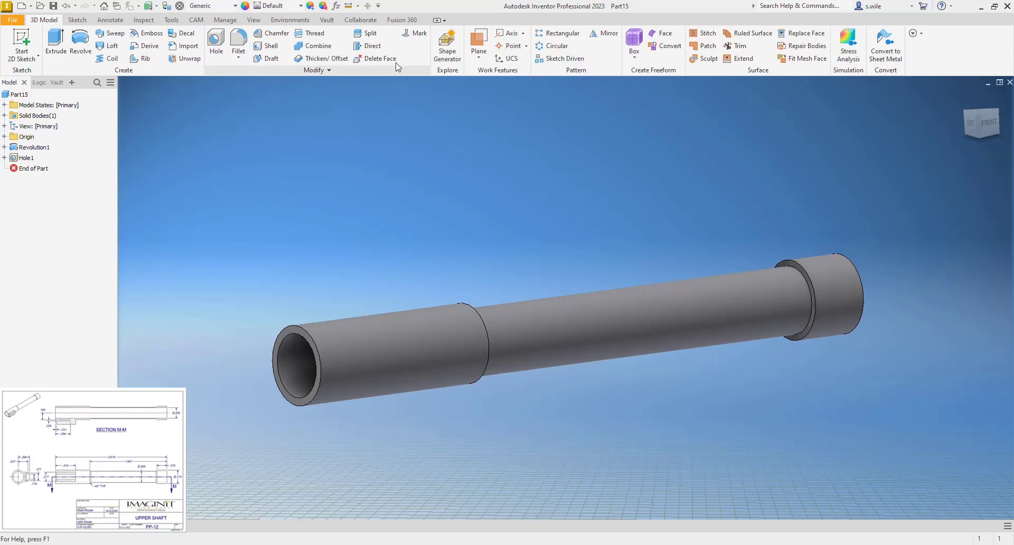
Chamfer the outer edges of both shoulders facing the narrower middle section with a distance of .0235 in
{"action": "left_click", "coordinate": [271, 33]}
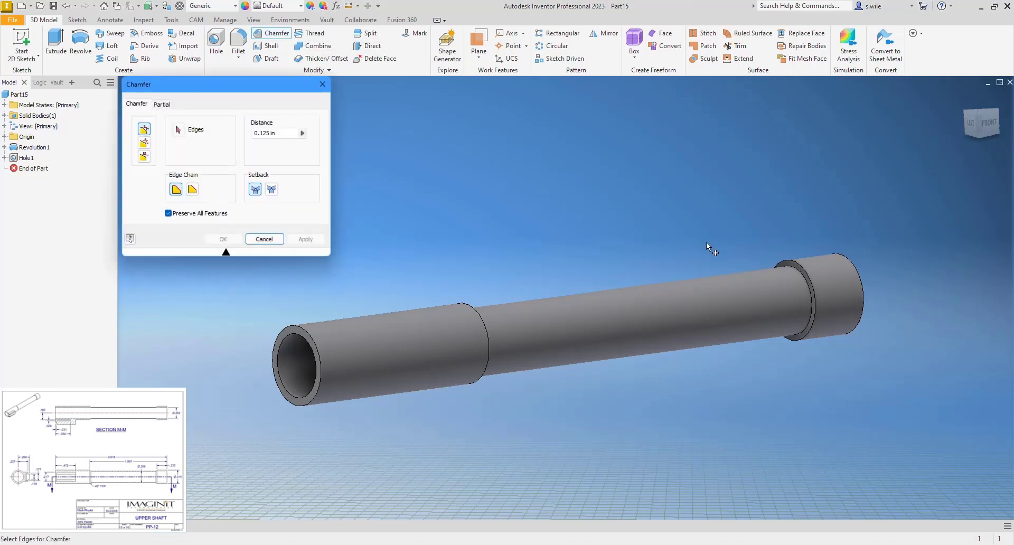
{"action": "left_click", "coordinate": [789, 267]}
{"action": "middle_click_drag", "start_coordinate": [684, 235], "coordinate": [426, 290], "text": "shift"}
{"action": "left_click", "coordinate": [434, 284]}
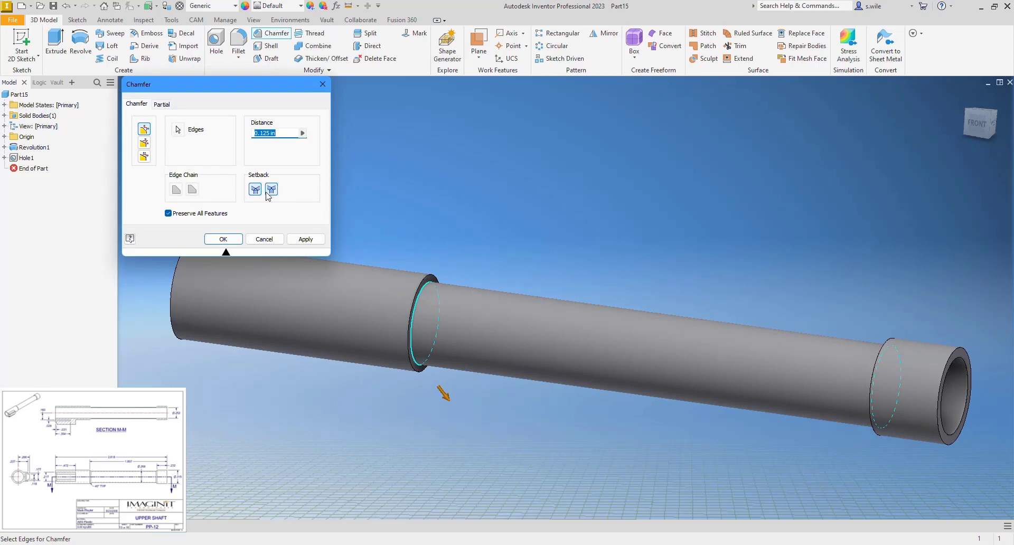
{"action": "type", "text": ".0235"}
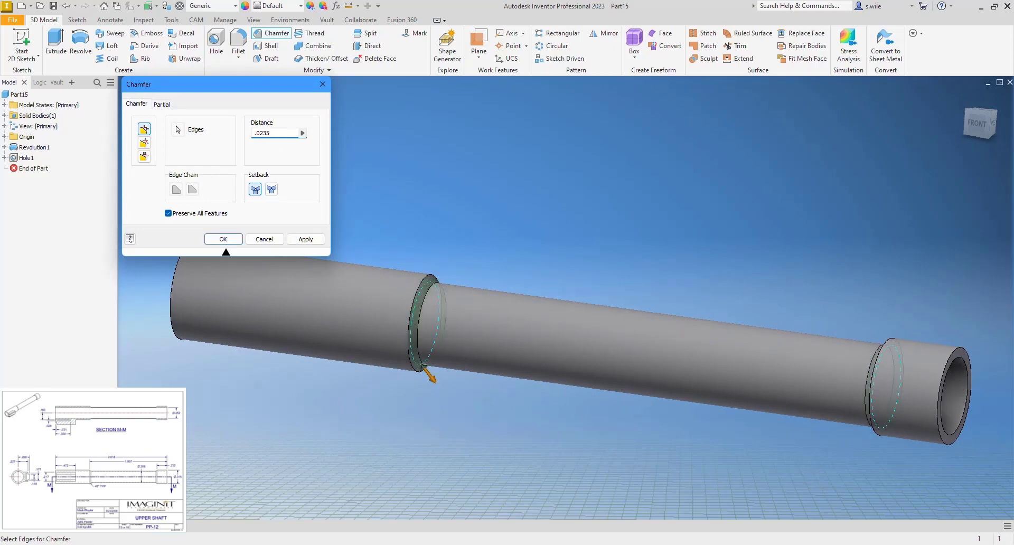
{"action": "key", "text": "Return"}
Start a sketch on the end face of the longer large-diameter section and project its outer circular edge
{"action": "middle_click_drag", "start_coordinate": [273, 147], "coordinate": [281, 144], "text": "shift"}
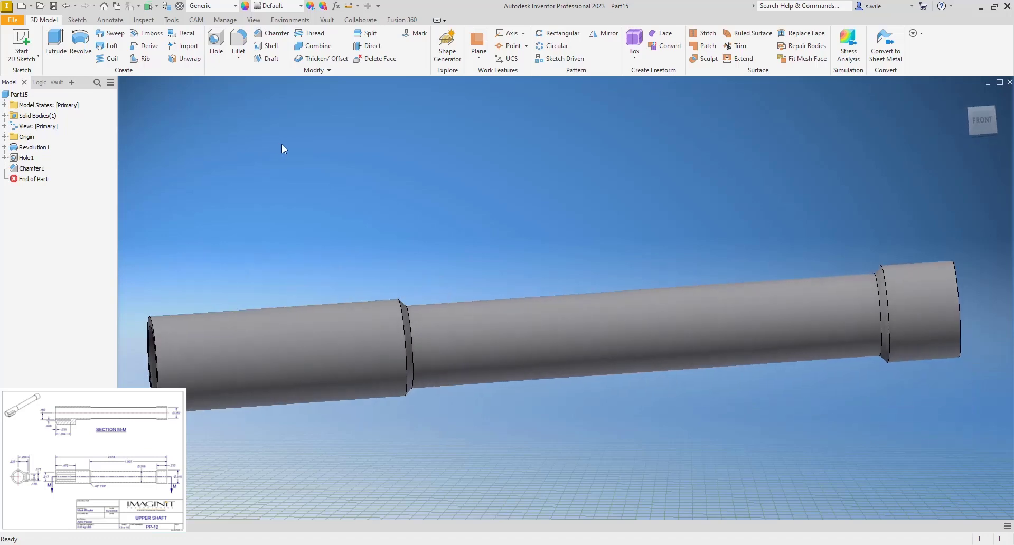
{"action": "key", "text": "F6"}
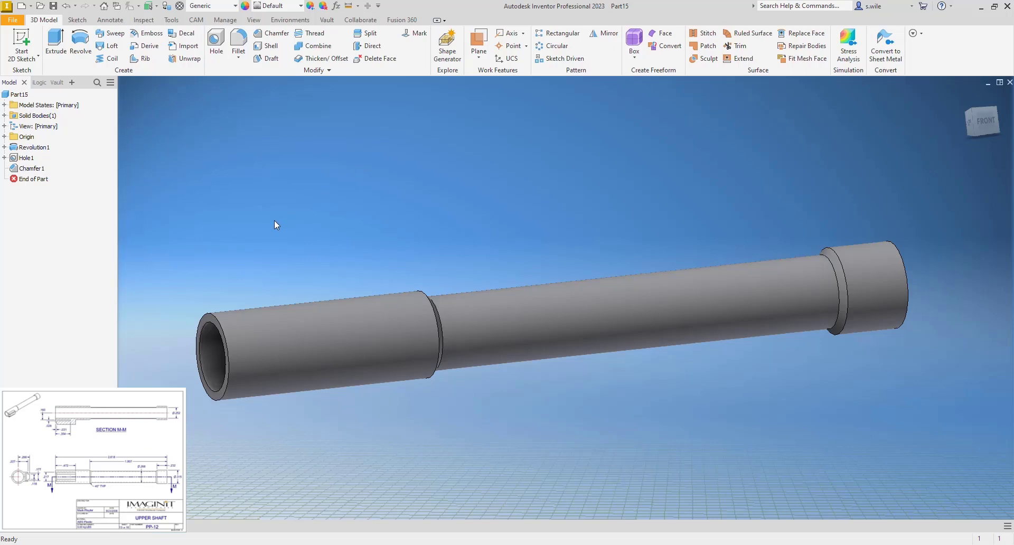
{"action": "left_click", "coordinate": [22, 41]}
{"action": "left_click", "coordinate": [207, 322]}
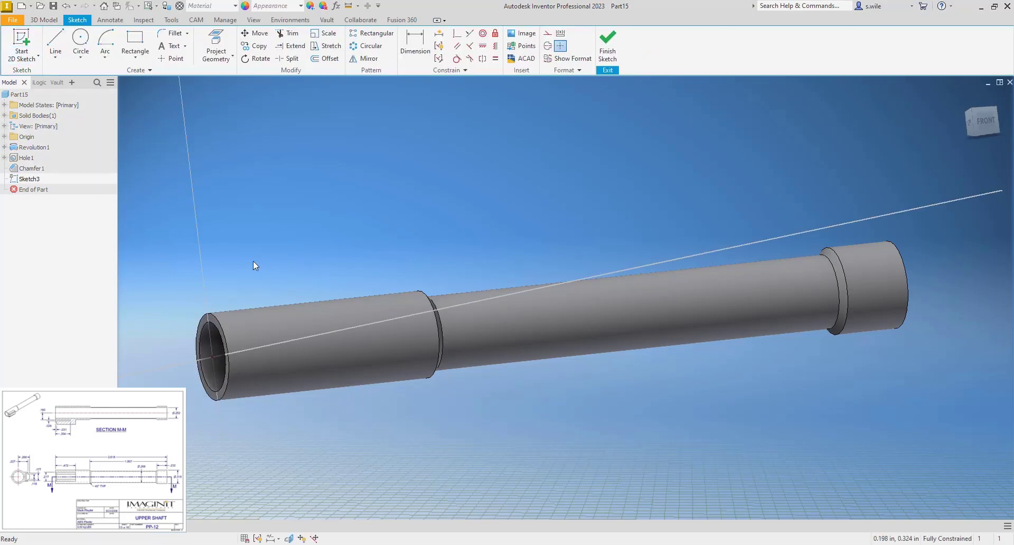
{"action": "left_click", "coordinate": [964, 128]}
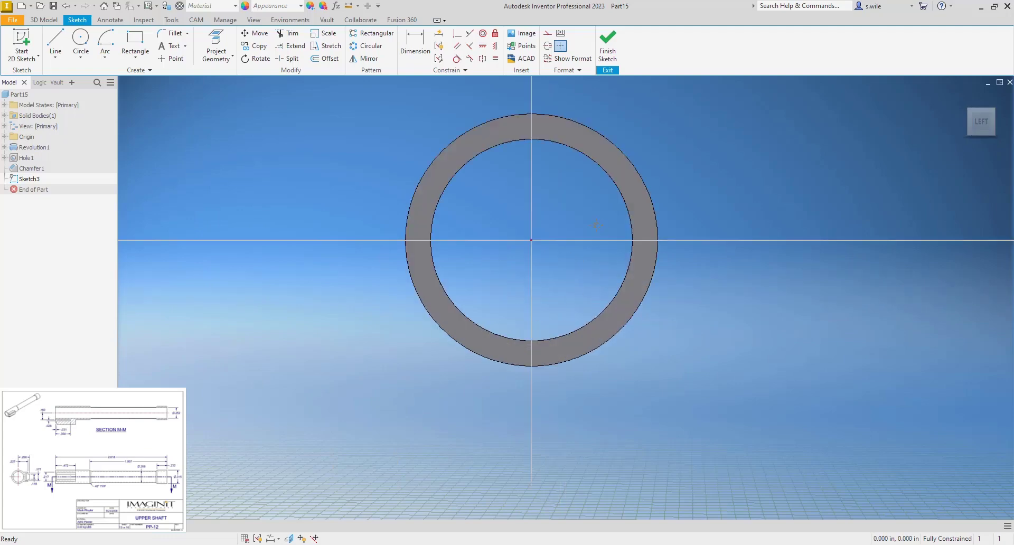
{"action": "key", "text": "p"}
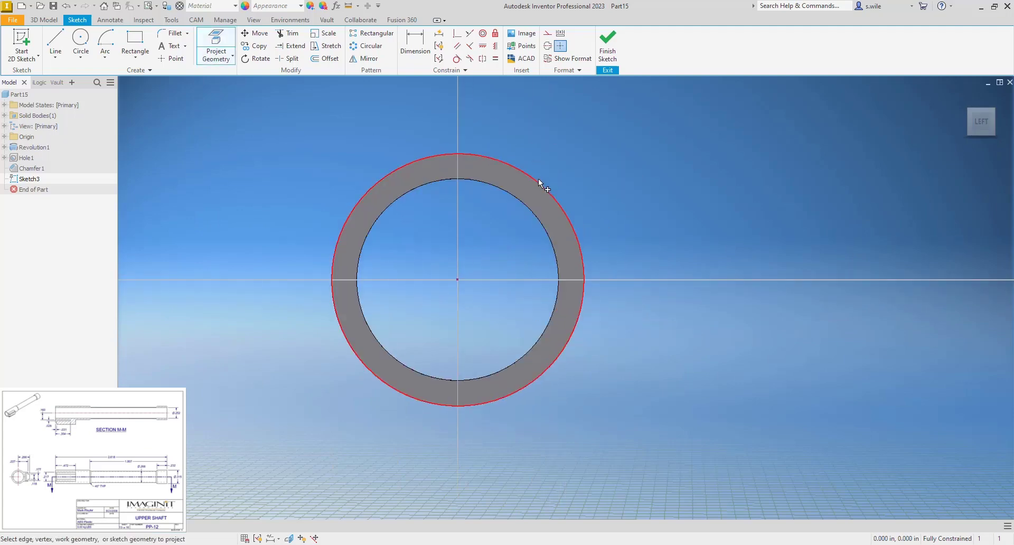
{"action": "left_click", "coordinate": [538, 179]}
Draw a three-sided open box of lines off the side of the projected circle, about .13 in wide and .14 in high
{"action": "left_click", "coordinate": [55, 44]}
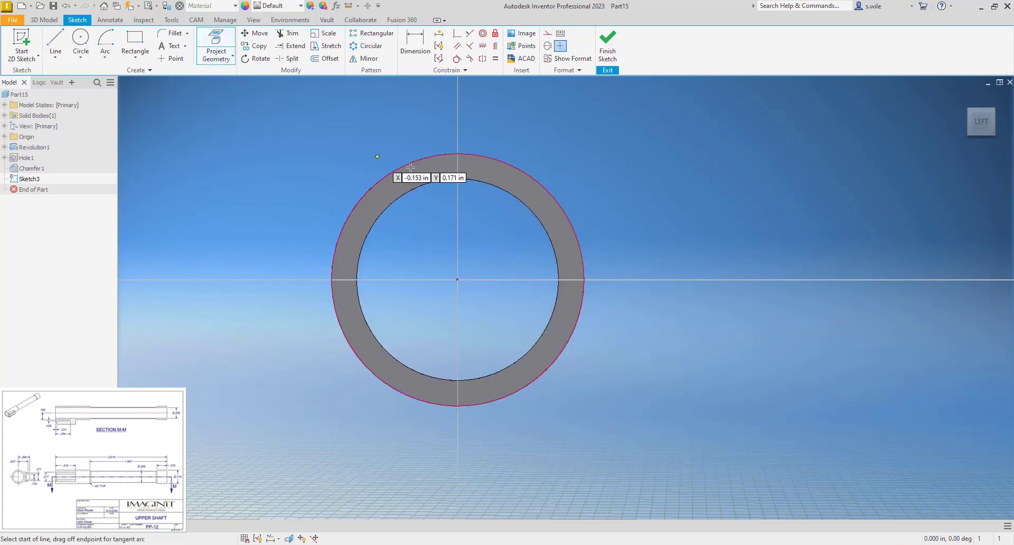
{"action": "left_click", "coordinate": [573, 227]}
{"action": "left_click", "coordinate": [668, 227]}
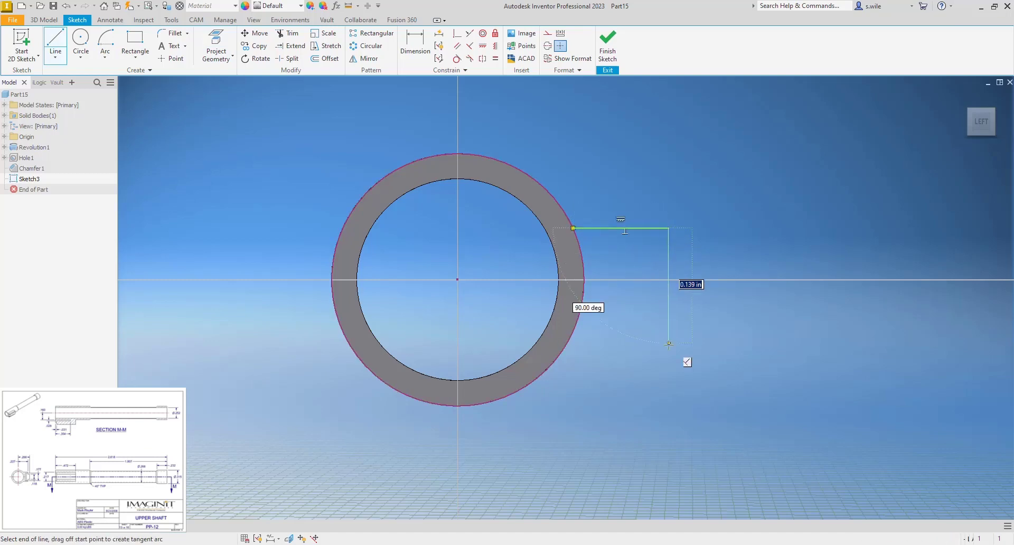
{"action": "left_click", "coordinate": [669, 345]}
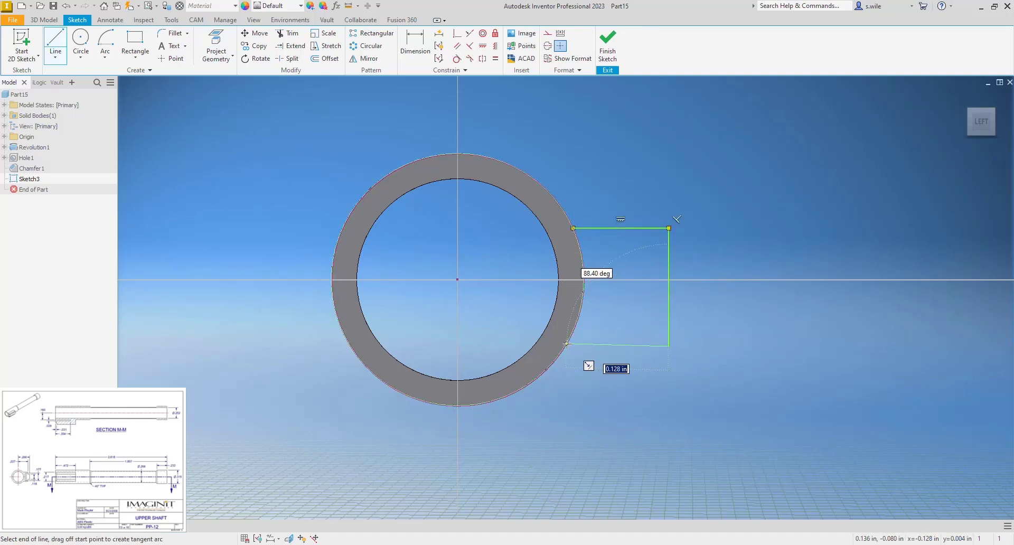
{"action": "double_click", "coordinate": [567, 344]}
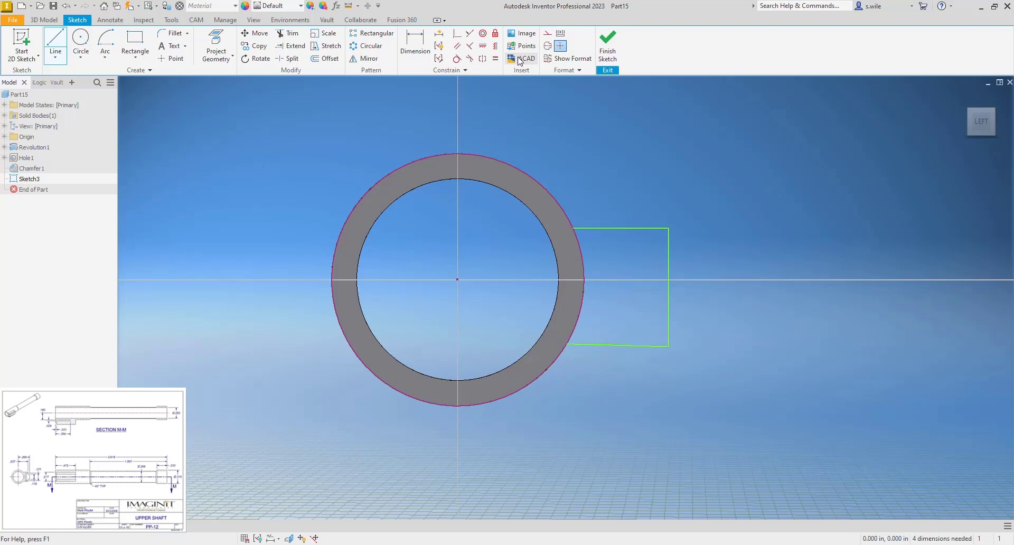
Constrain the box's lower line to be horizontal and make the upper and lower lines equal in length
{"action": "left_click", "coordinate": [496, 46]}
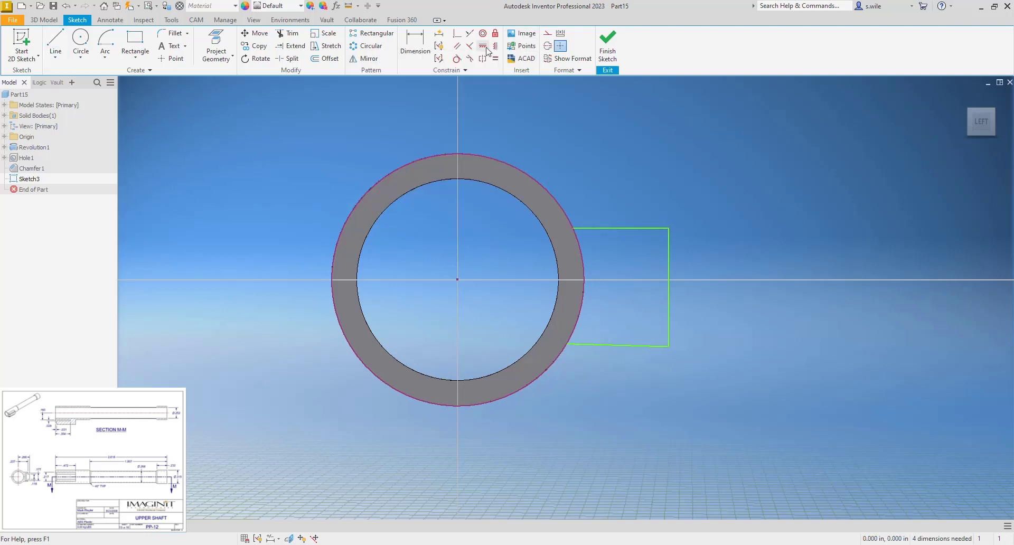
{"action": "left_click", "coordinate": [646, 346]}
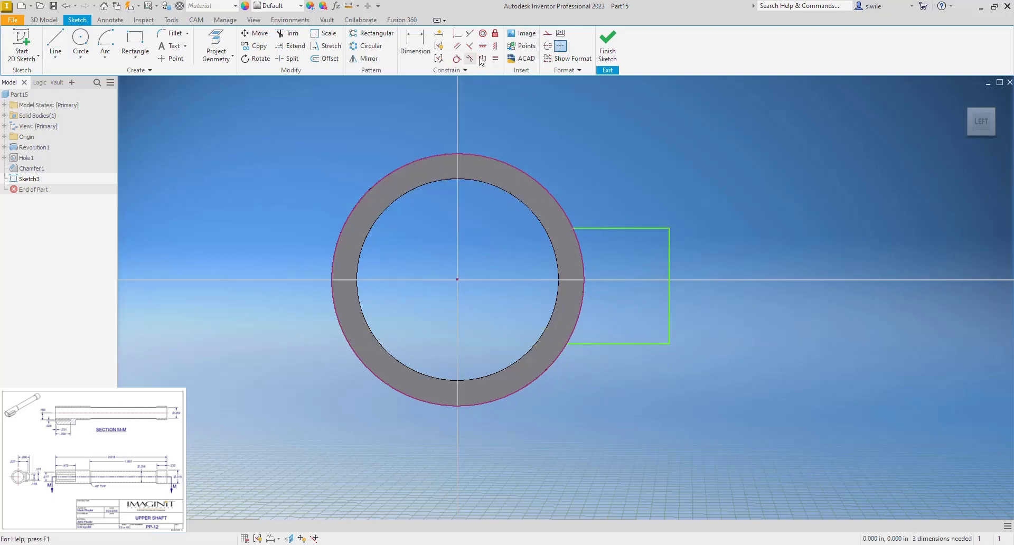
{"action": "left_click", "coordinate": [495, 59]}
{"action": "left_click", "coordinate": [644, 228]}
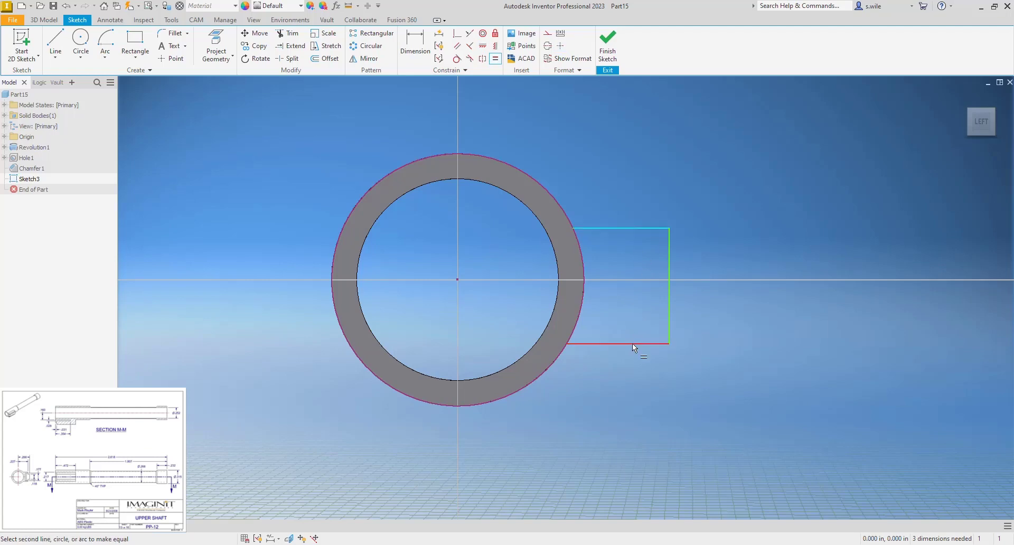
{"action": "left_click", "coordinate": [632, 343]}
Dimension the height of the box's outer vertical line as .217 in
{"action": "key", "text": "d"}
{"action": "left_click", "coordinate": [671, 249]}
{"action": "left_click", "coordinate": [709, 258]}
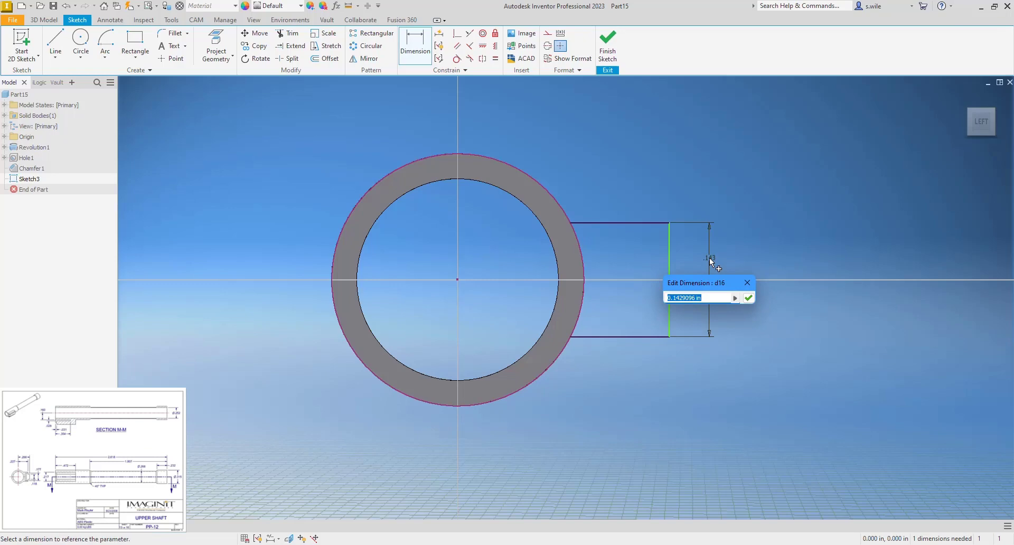
{"action": "type", "text": ".217"}
{"action": "key", "text": "Return"}
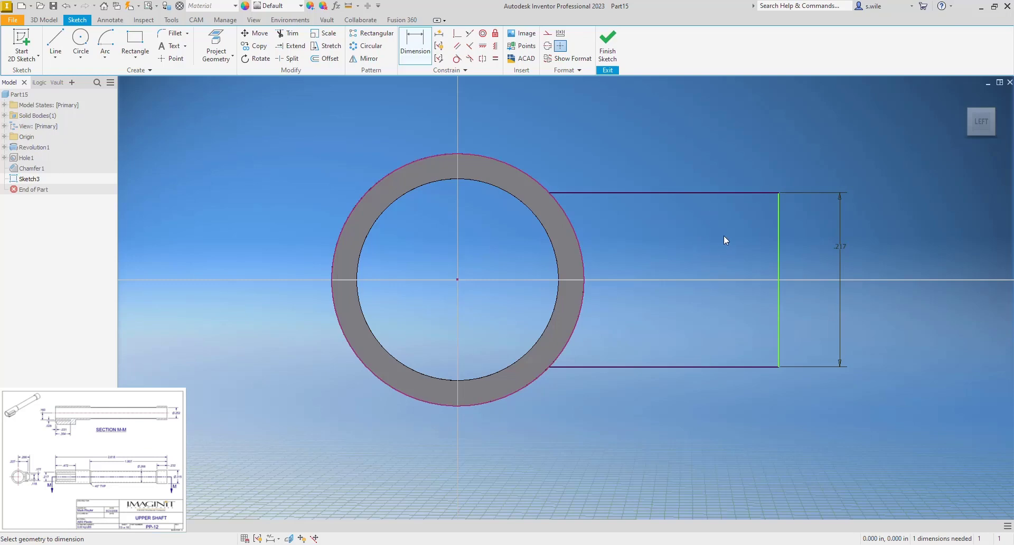
Dimension the distance from the circle's center to the box's outer vertical line as .266 in
{"action": "left_click", "coordinate": [778, 247]}
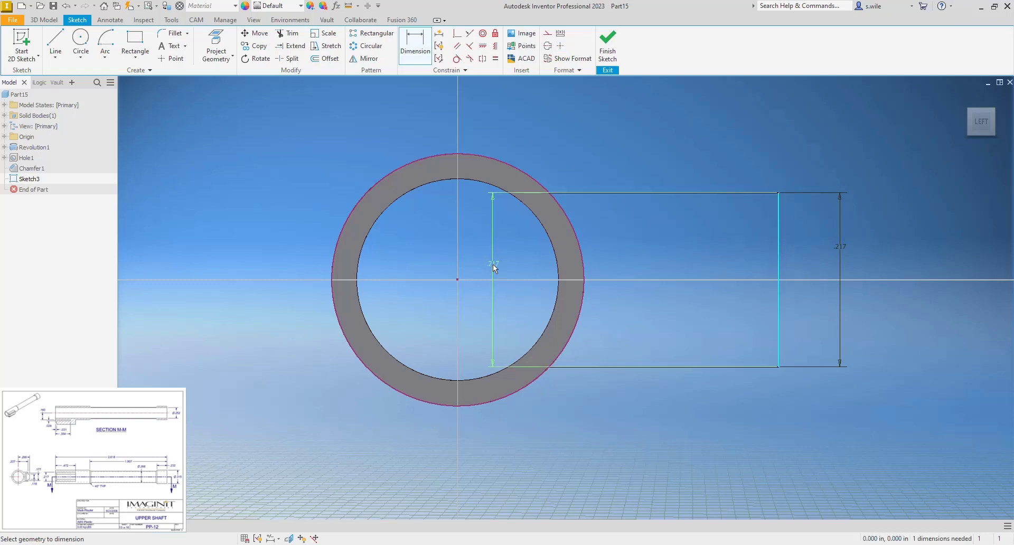
{"action": "left_click", "coordinate": [457, 279]}
{"action": "left_click", "coordinate": [553, 130]}
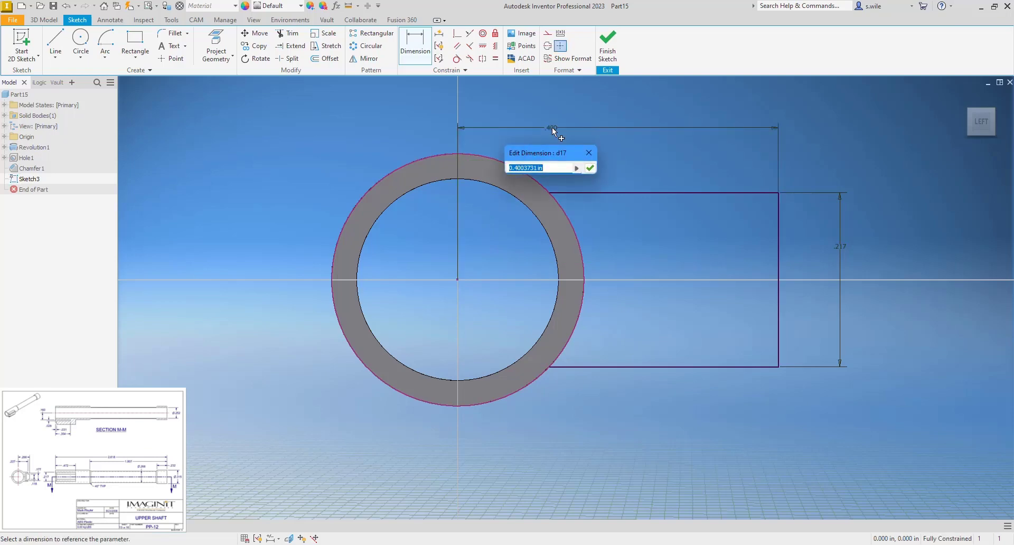
{"action": "type", "text": ".266"}
{"action": "key", "text": "Return"}
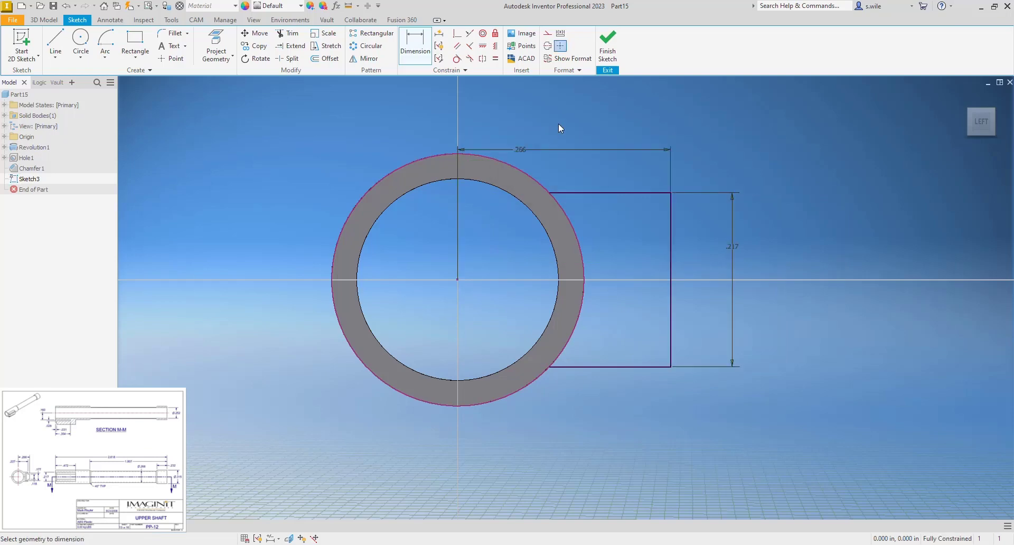
Finish the sketch and extrude the box region .472 in along the shaft with the direction flipped, joined to the body
{"action": "key", "text": "F6"}
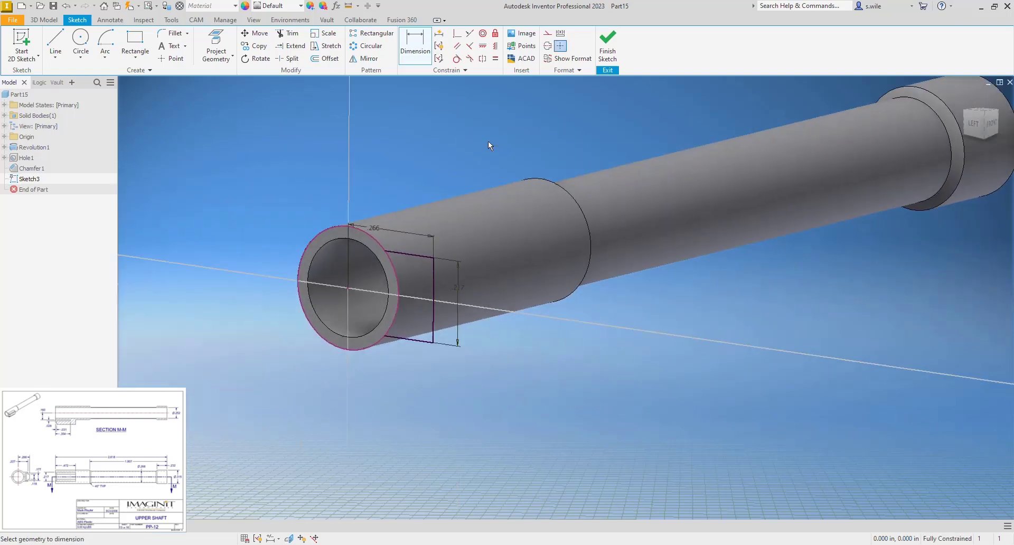
{"action": "left_click", "coordinate": [608, 42]}
{"action": "key", "text": "e"}
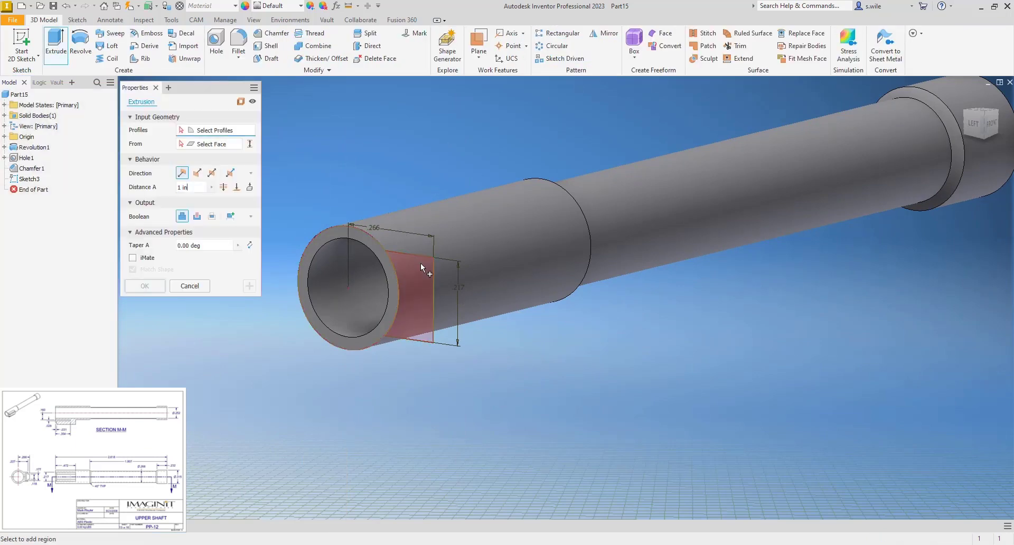
{"action": "left_click", "coordinate": [421, 263]}
{"action": "left_click", "coordinate": [197, 172]}
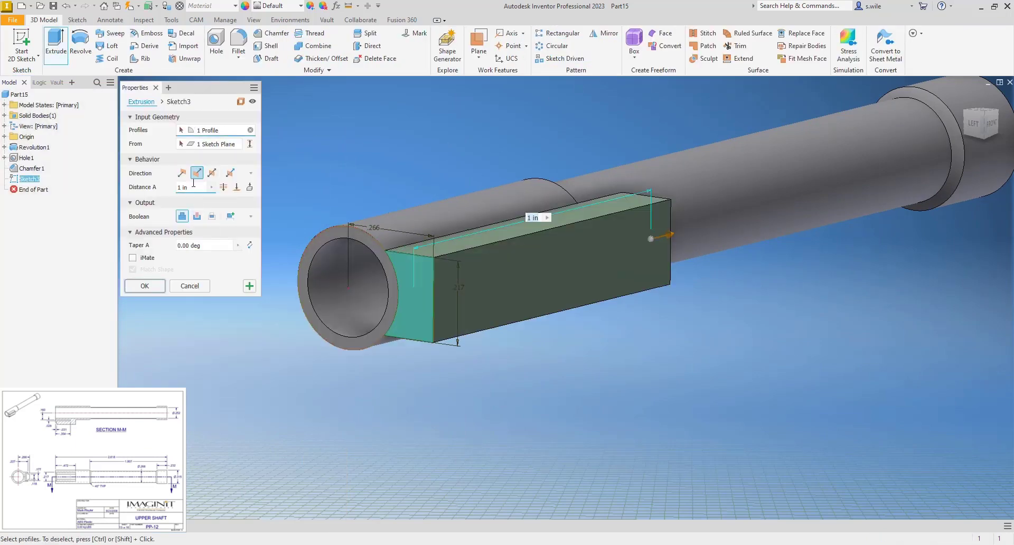
{"action": "left_click_drag", "start_coordinate": [197, 188], "coordinate": [148, 194]}
{"action": "type", "text": ".472"}
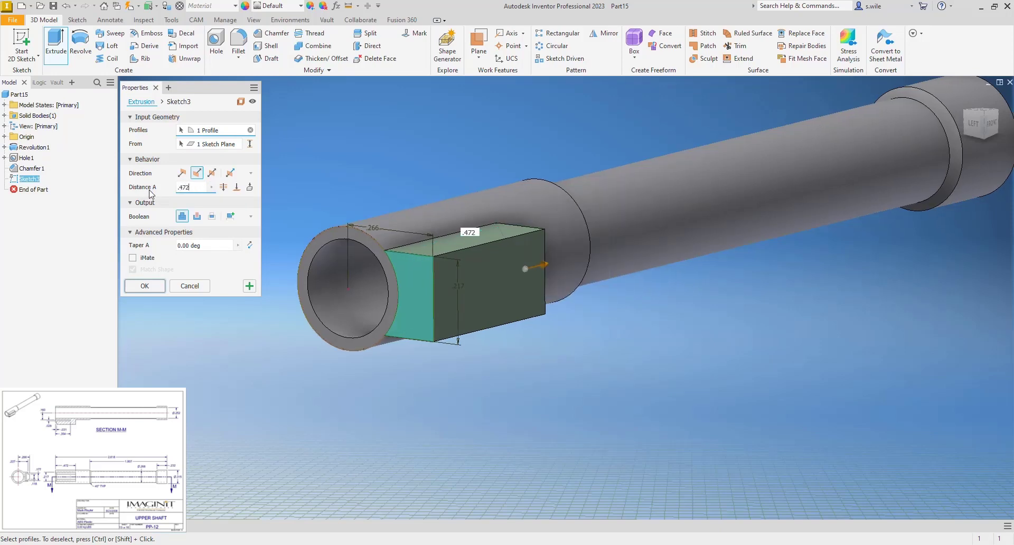
{"action": "key", "text": "Return"}
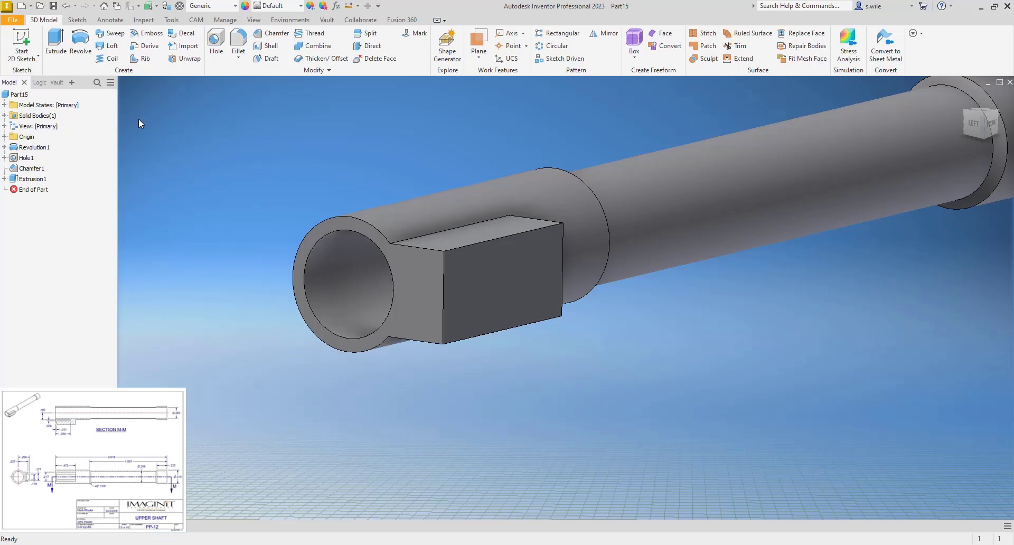
Start a sketch on the end face of the extruded block and project the face's outer vertical edge
{"action": "key", "text": "s"}
{"action": "left_click", "coordinate": [407, 259]}
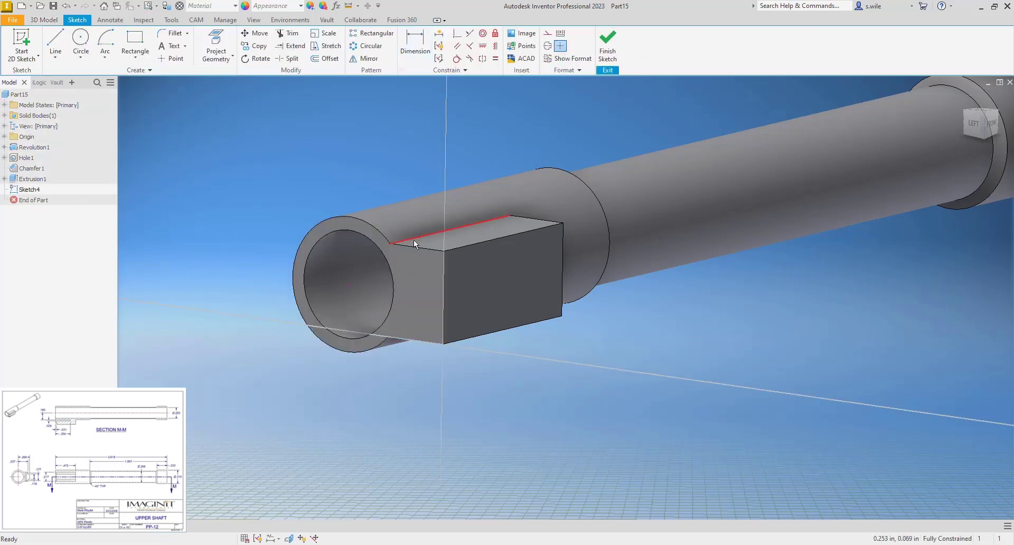
{"action": "left_click", "coordinate": [216, 44]}
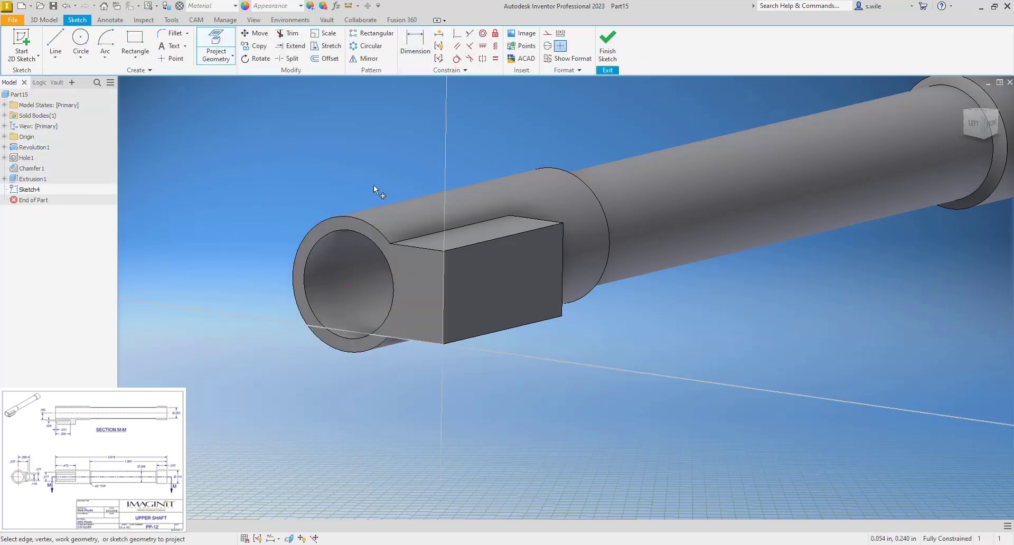
{"action": "left_click", "coordinate": [442, 267]}
Sketch two small rectangles inward from the upper and lower outer corners of the block's end face, the upper about .035 by .036 in
{"action": "left_click", "coordinate": [135, 42]}
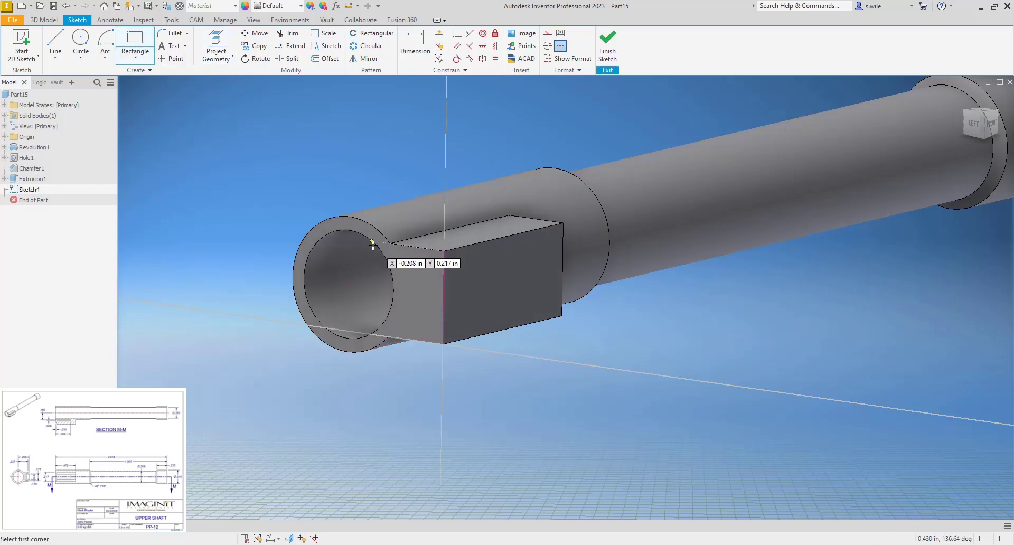
{"action": "left_click", "coordinate": [444, 251]}
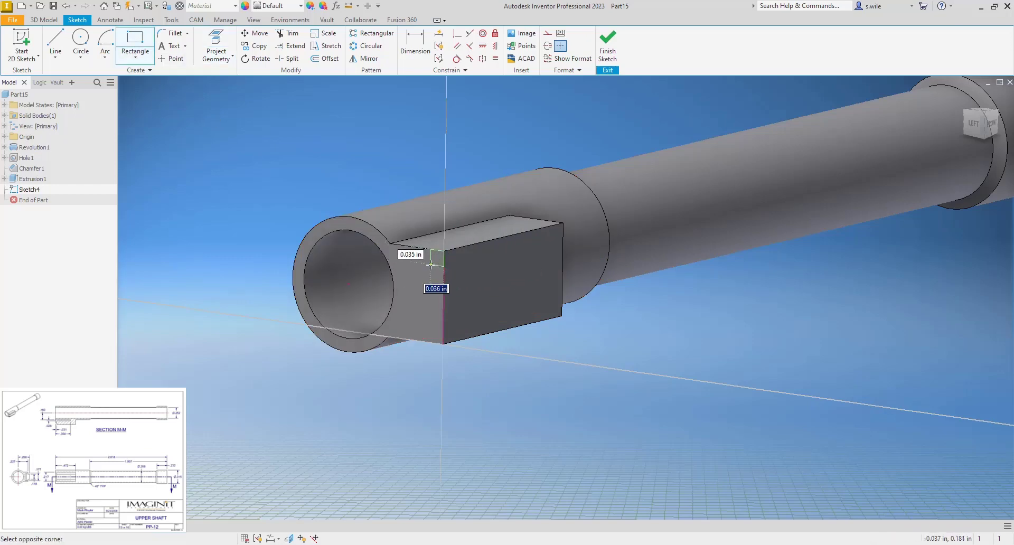
{"action": "left_click", "coordinate": [430, 264]}
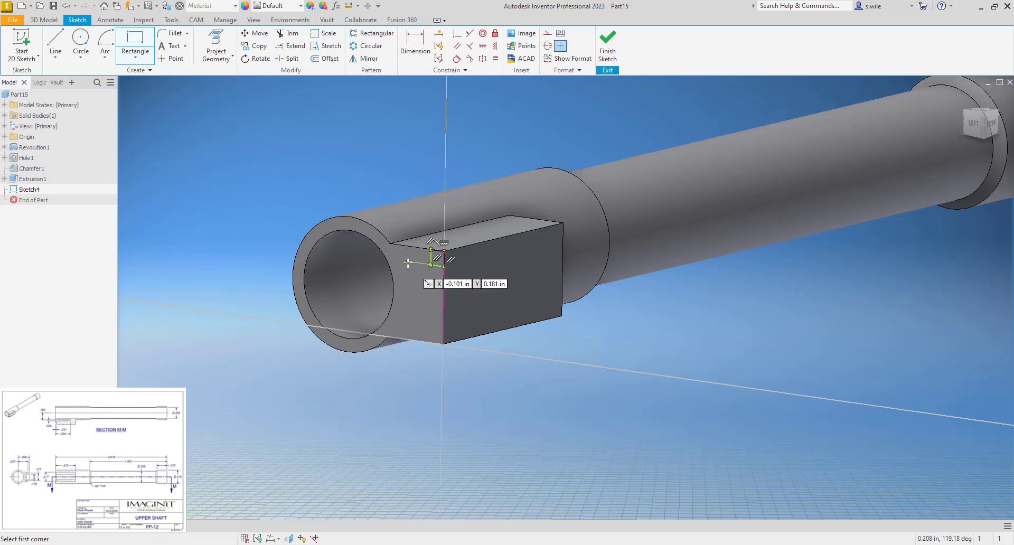
{"action": "left_click", "coordinate": [444, 342]}
{"action": "left_click", "coordinate": [432, 330]}
{"action": "key", "text": "Escape"}
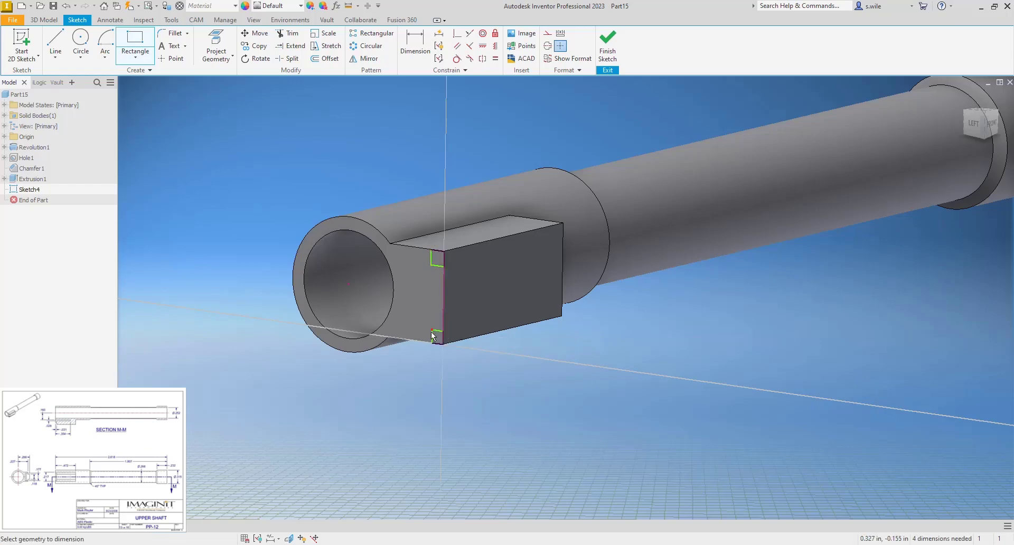
Dimension the vertical gap between the two corner rectangles as .118 in
{"action": "key", "text": "d"}
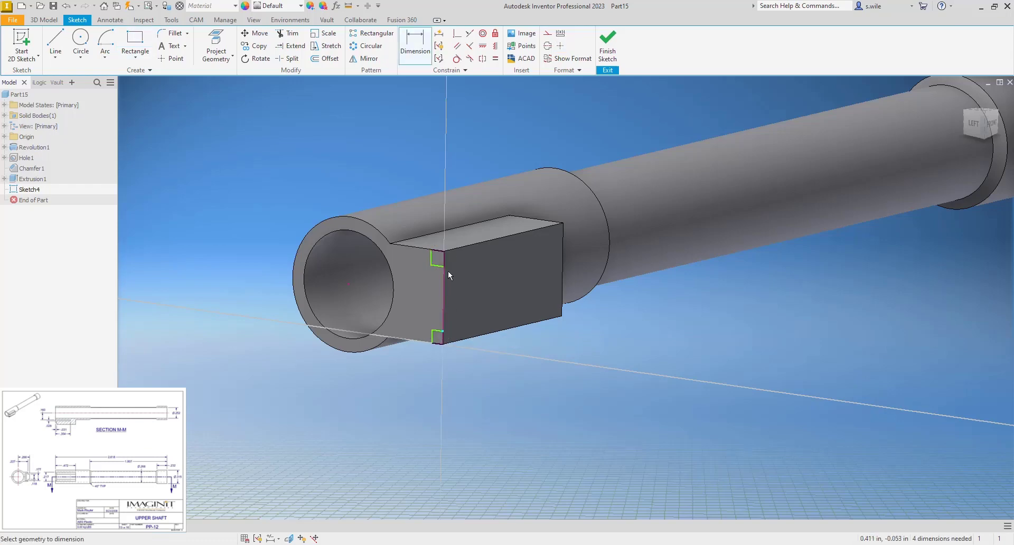
{"action": "left_click", "coordinate": [445, 267]}
{"action": "left_click", "coordinate": [465, 284]}
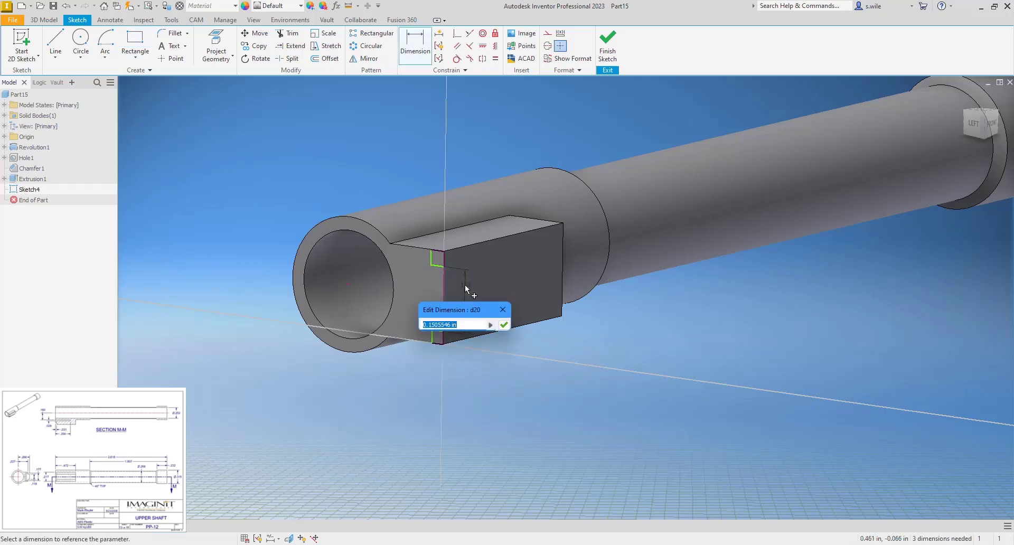
{"action": "type", "text": ".18"}
{"action": "key", "text": "Return"}
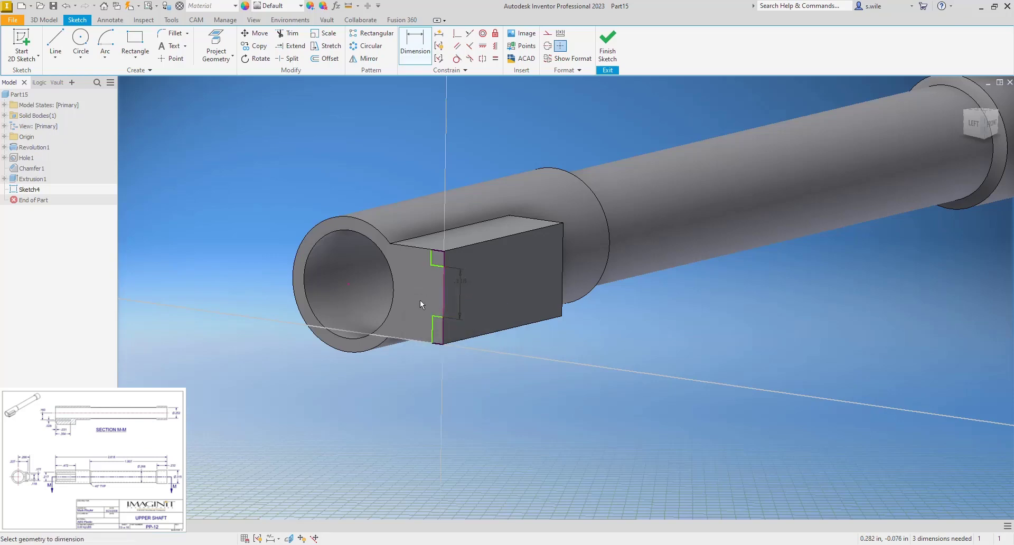
Constrain the inner vertical lines of the two corner rectangles to be equal in length and collinear
{"action": "key", "text": "equal"}
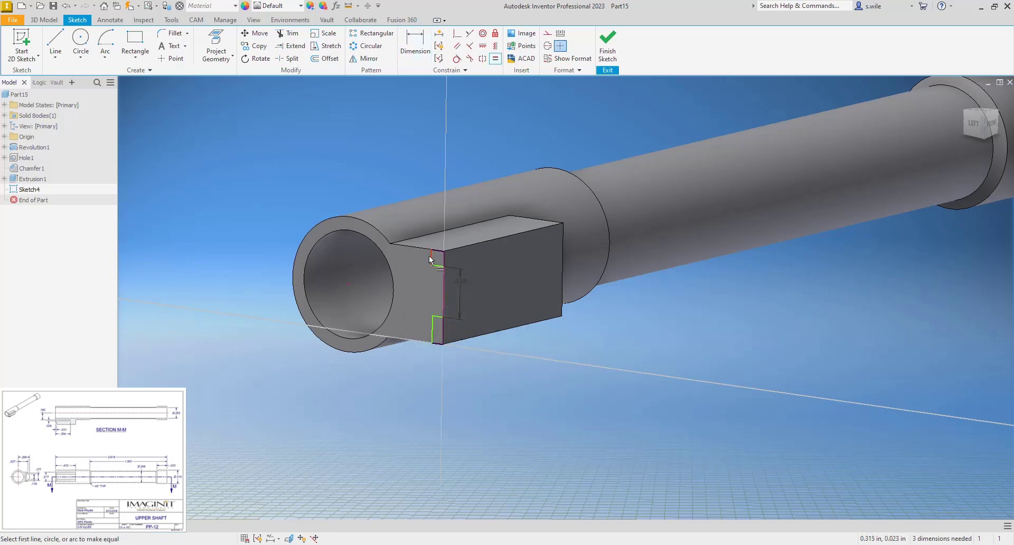
{"action": "left_click", "coordinate": [430, 257]}
{"action": "left_click", "coordinate": [430, 331]}
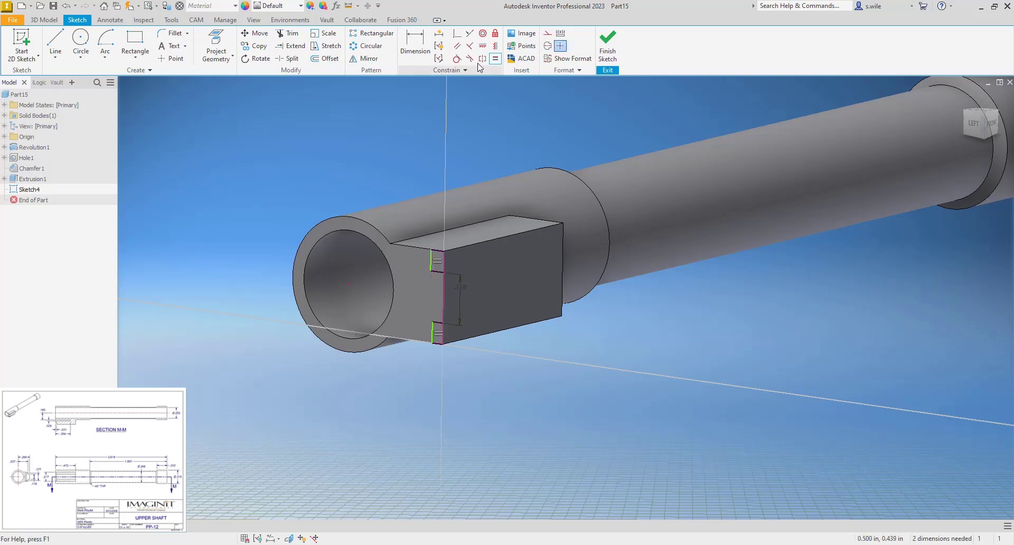
{"action": "left_click", "coordinate": [469, 33]}
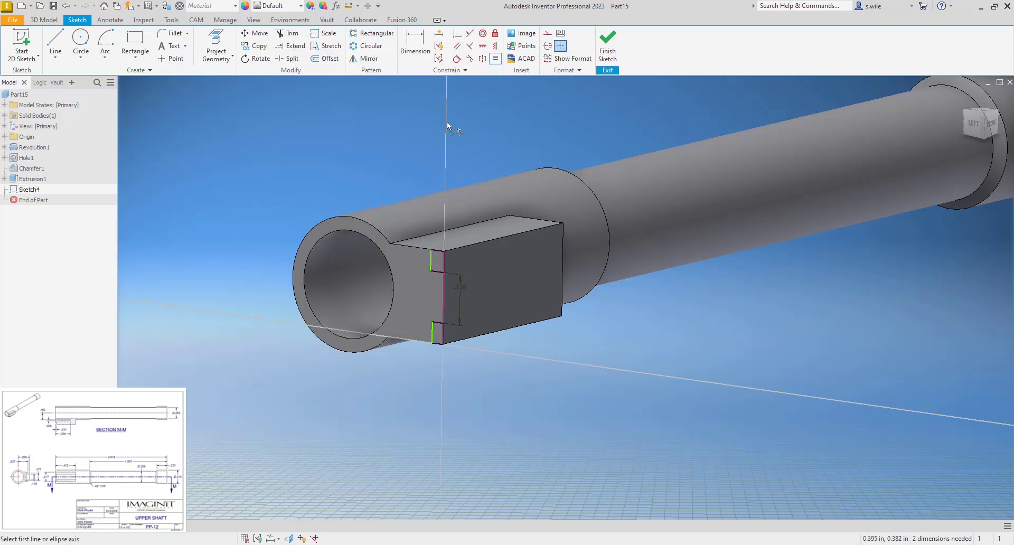
{"action": "left_click", "coordinate": [431, 260]}
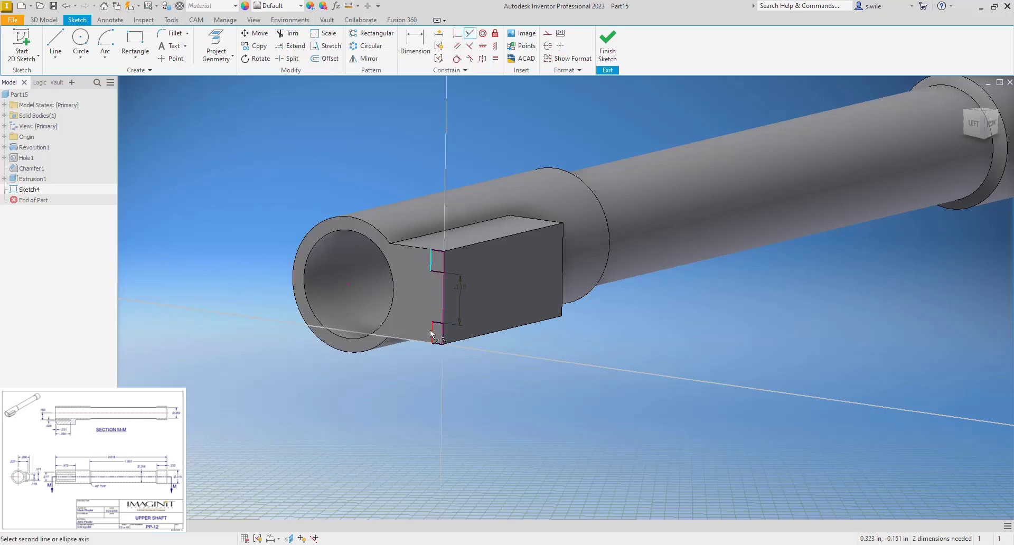
{"action": "left_click", "coordinate": [431, 332]}
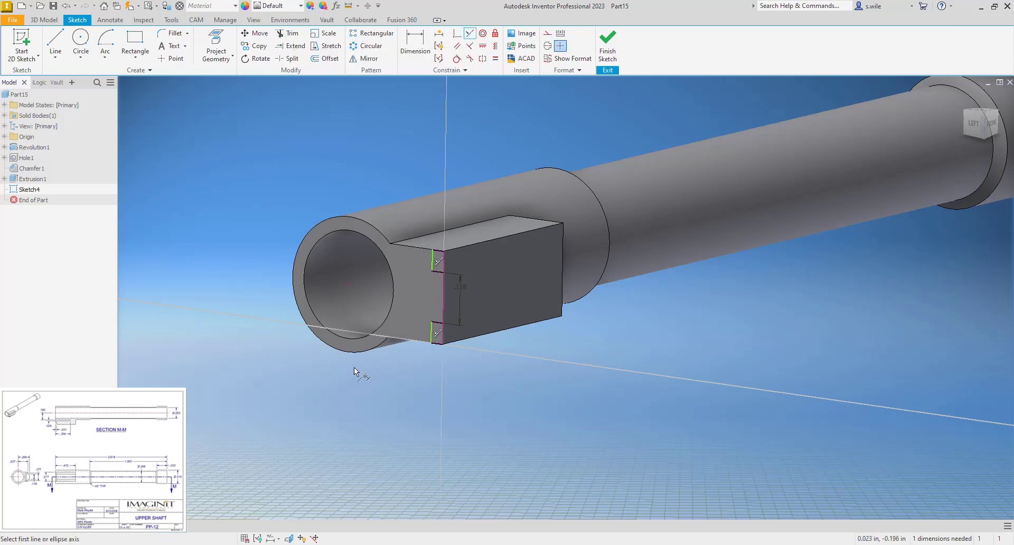
Dimension the distance from the bore's center to the upper rectangle's inner vertical line as .227 in
{"action": "key", "text": "d"}
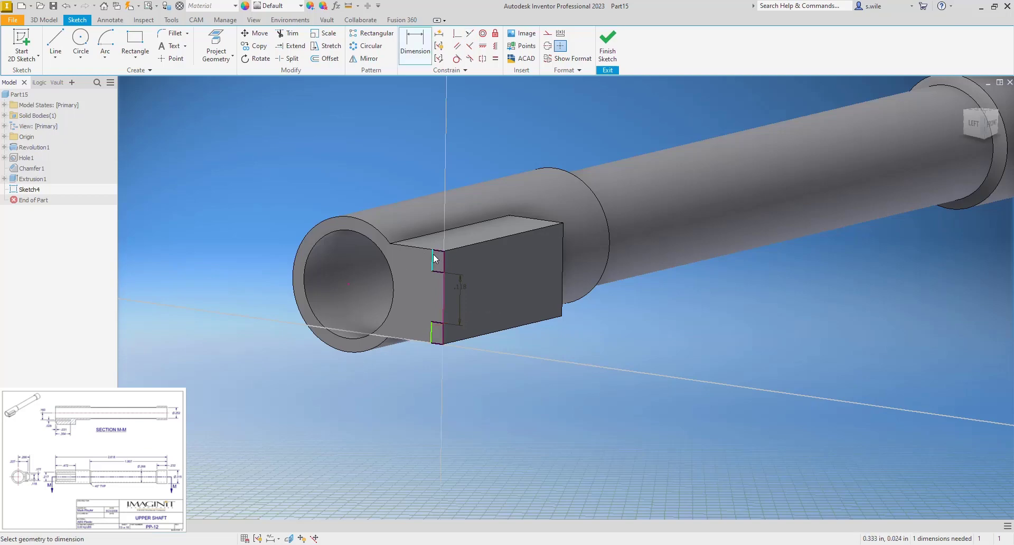
{"action": "left_click", "coordinate": [434, 254]}
{"action": "left_click", "coordinate": [349, 283]}
{"action": "left_click", "coordinate": [384, 178]}
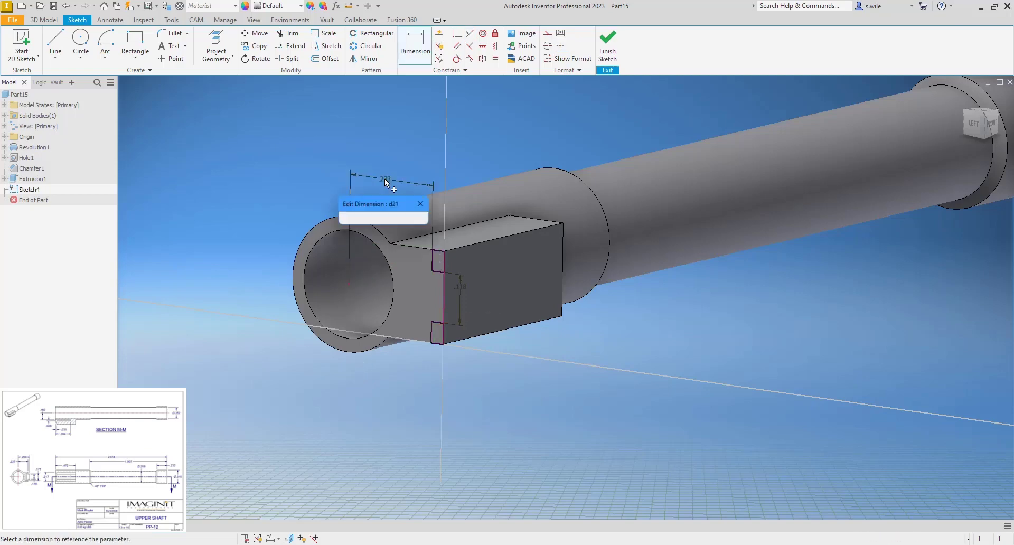
{"action": "type", "text": ".227"}
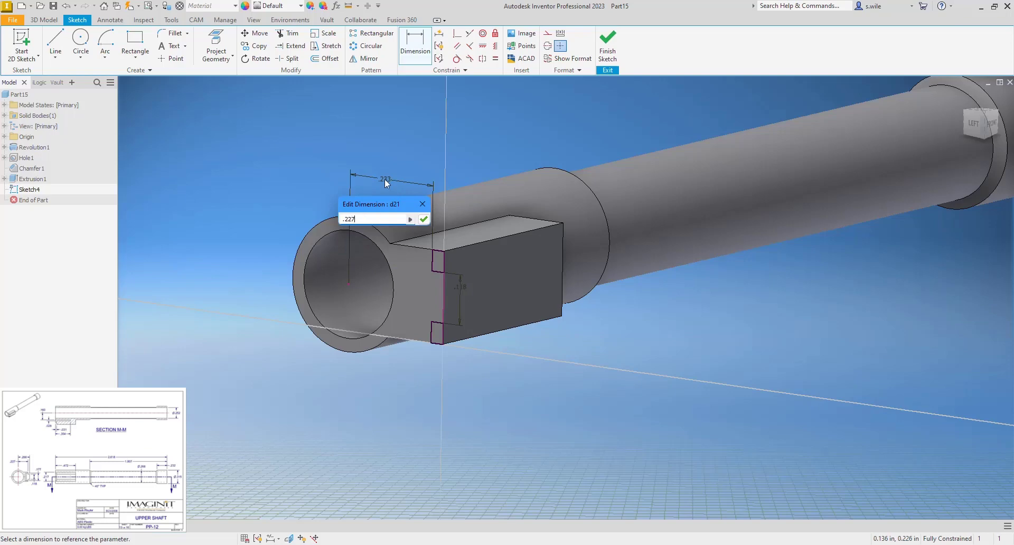
{"action": "key", "text": "Return"}
Finish the sketch and cut both corner rectangles through the block, extruding up to its far end face
{"action": "left_click", "coordinate": [602, 49]}
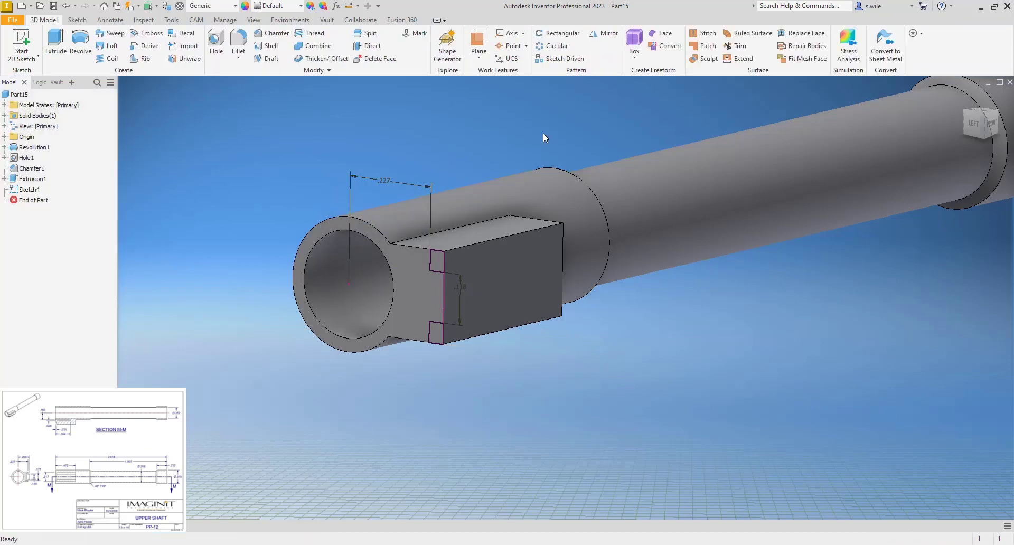
{"action": "key", "text": "e"}
{"action": "left_click", "coordinate": [439, 258]}
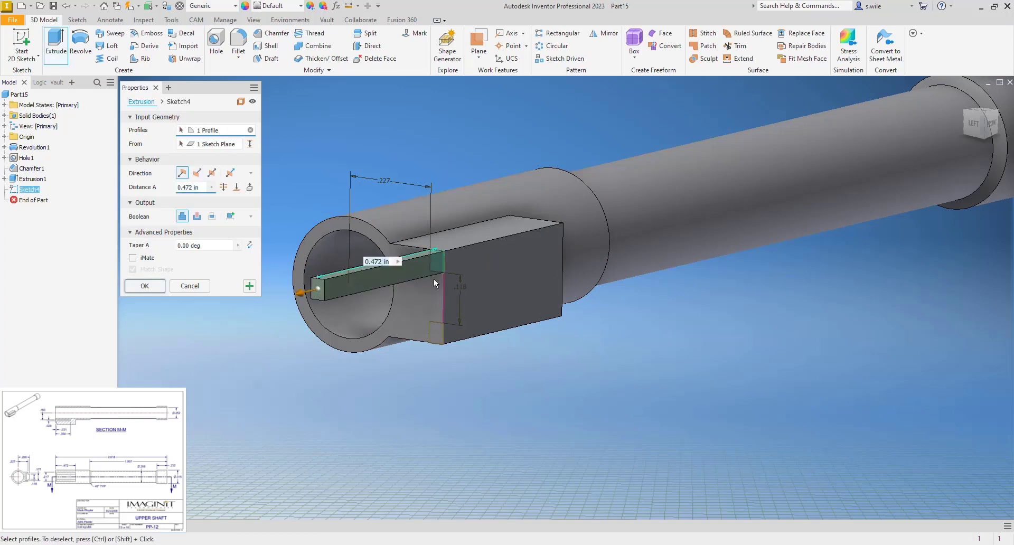
{"action": "left_click", "coordinate": [436, 333]}
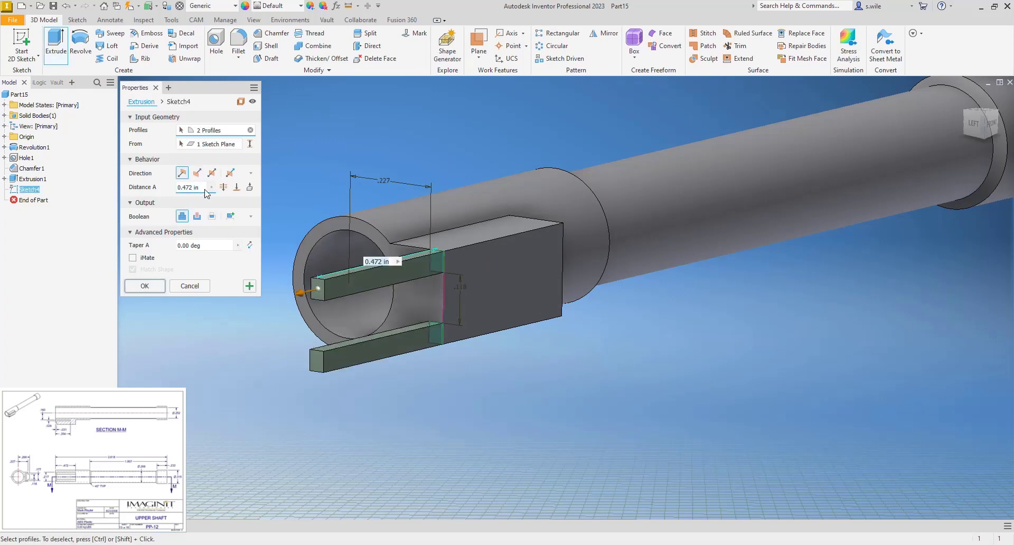
{"action": "left_click", "coordinate": [197, 216]}
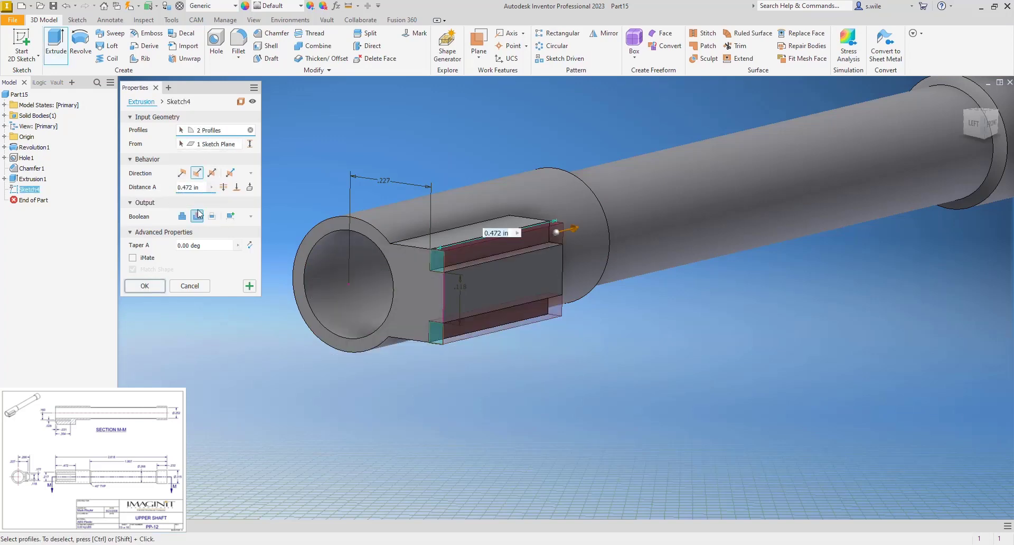
{"action": "left_click", "coordinate": [237, 187]}
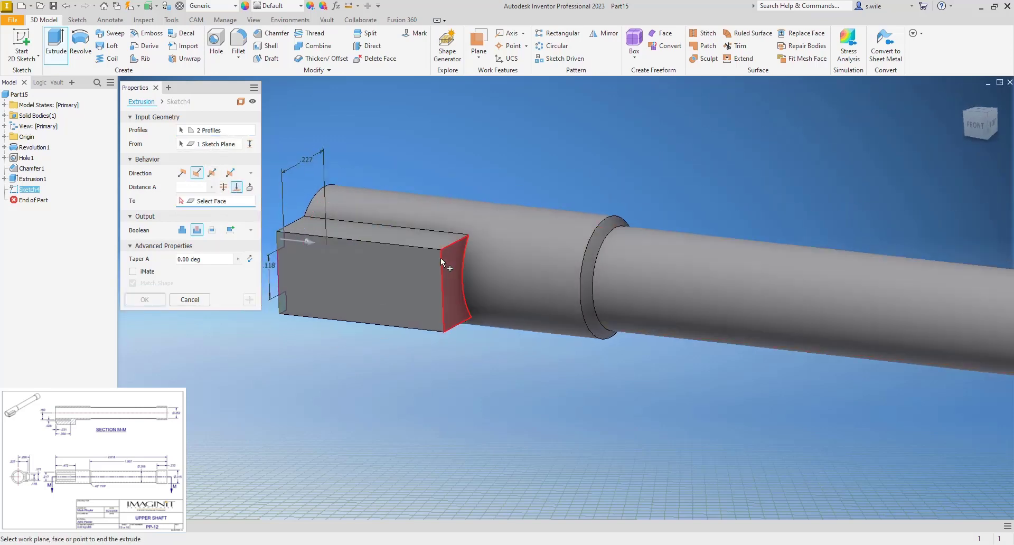
{"action": "left_click", "coordinate": [448, 264]}
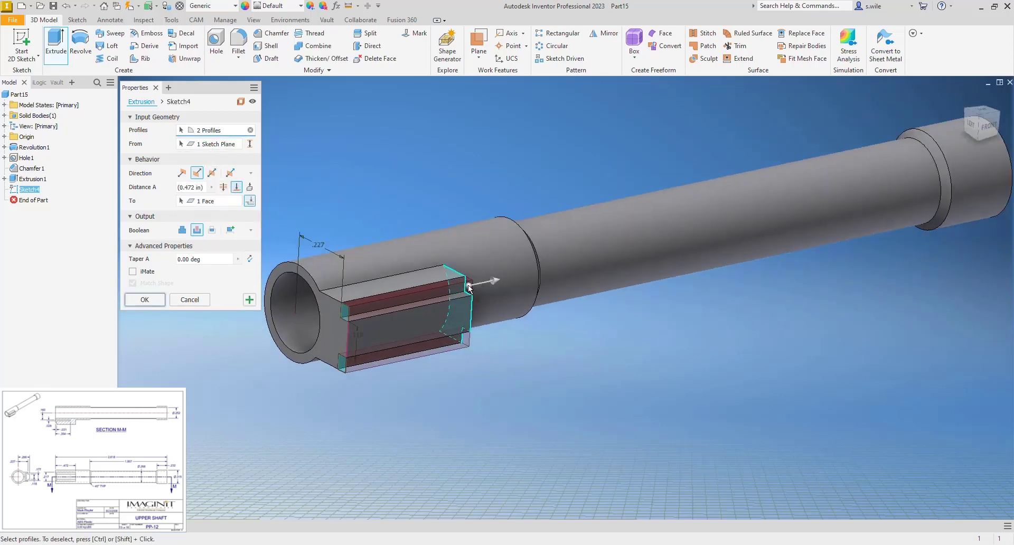
{"action": "left_click", "coordinate": [143, 300]}
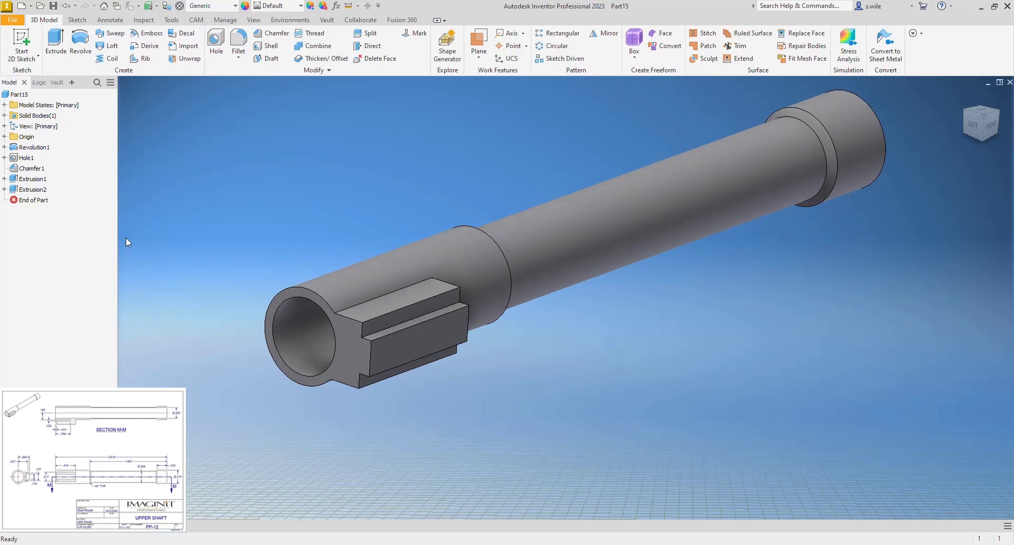
Start a sketch on the shaft's block-side end face and draw an upright rectangle about .052 in wide between the bore and the block's step
{"action": "middle_click_drag", "start_coordinate": [130, 233], "coordinate": [344, 363], "text": "shift"}
{"action": "left_click", "coordinate": [362, 349]}
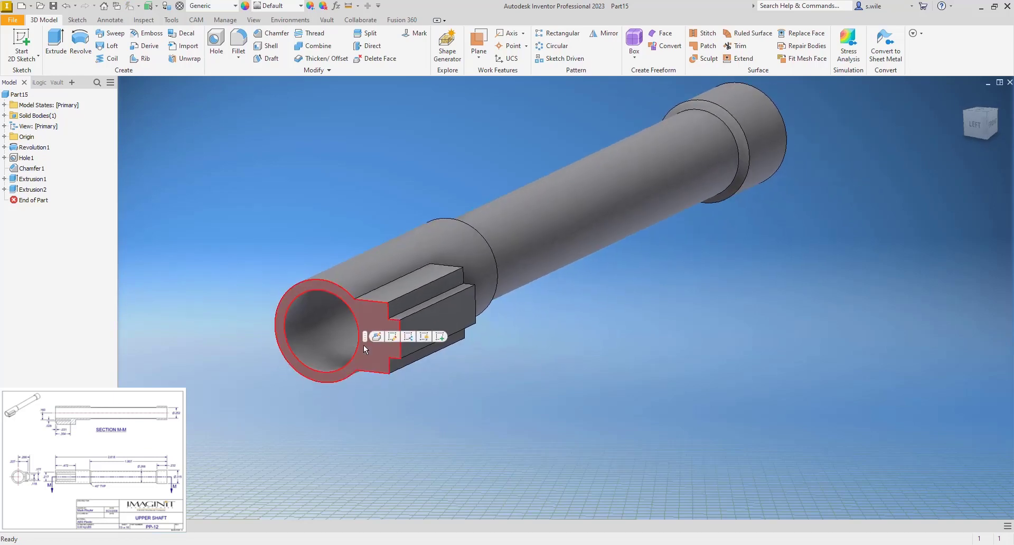
{"action": "left_click", "coordinate": [376, 337]}
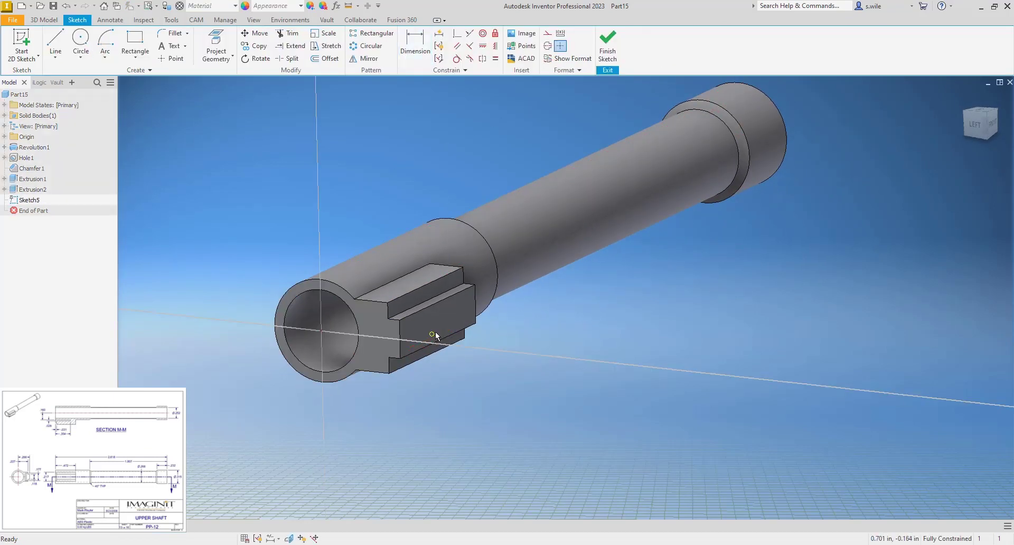
{"action": "mouse_move", "coordinate": [433, 331]}
{"action": "middle_mouse_down", "text": "shift"}
{"action": "mouse_move", "coordinate": [420, 325]}
{"action": "mouse_move", "coordinate": [429, 242]}
{"action": "middle_mouse_up", "text": "shift"}
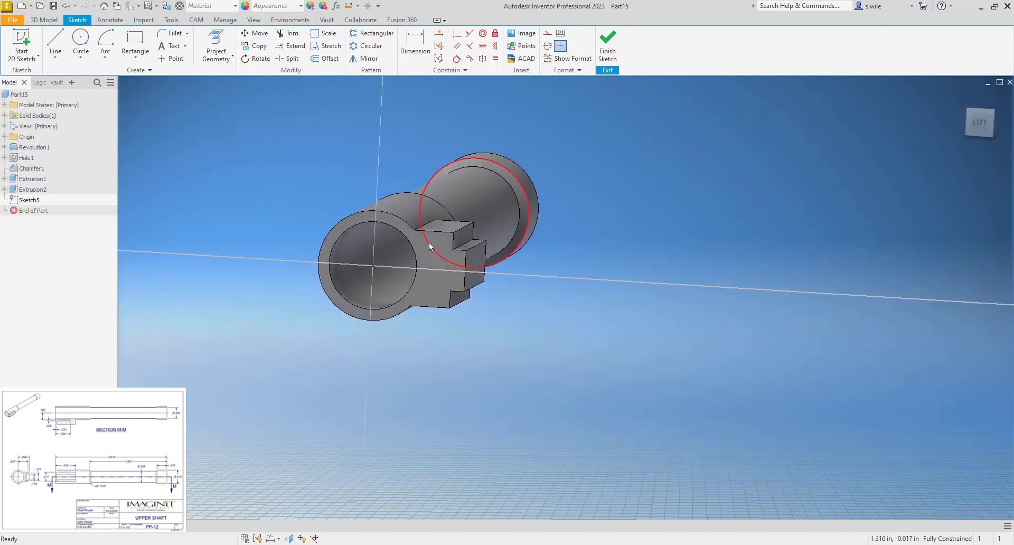
{"action": "left_click", "coordinate": [135, 41]}
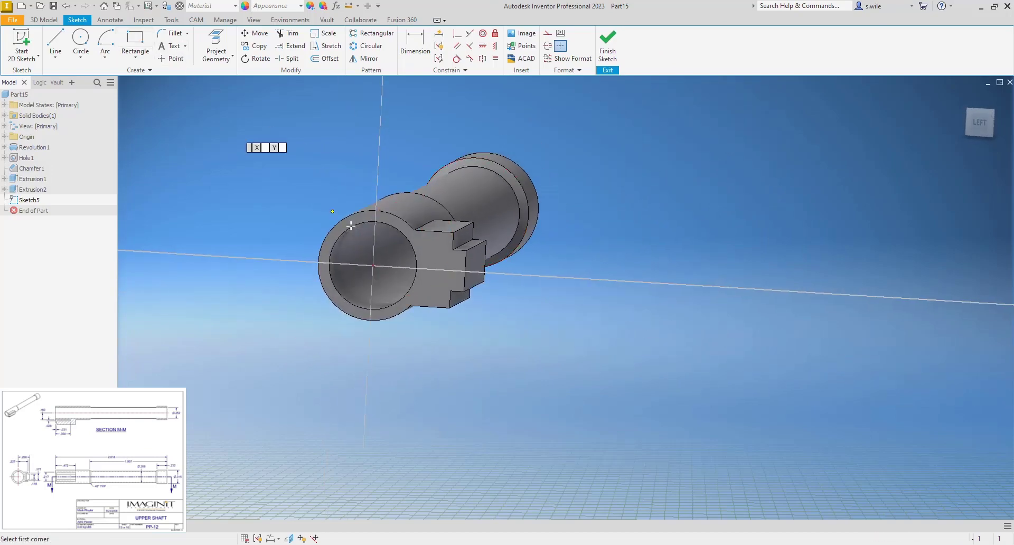
{"action": "left_click", "coordinate": [425, 241]}
{"action": "left_click", "coordinate": [440, 296]}
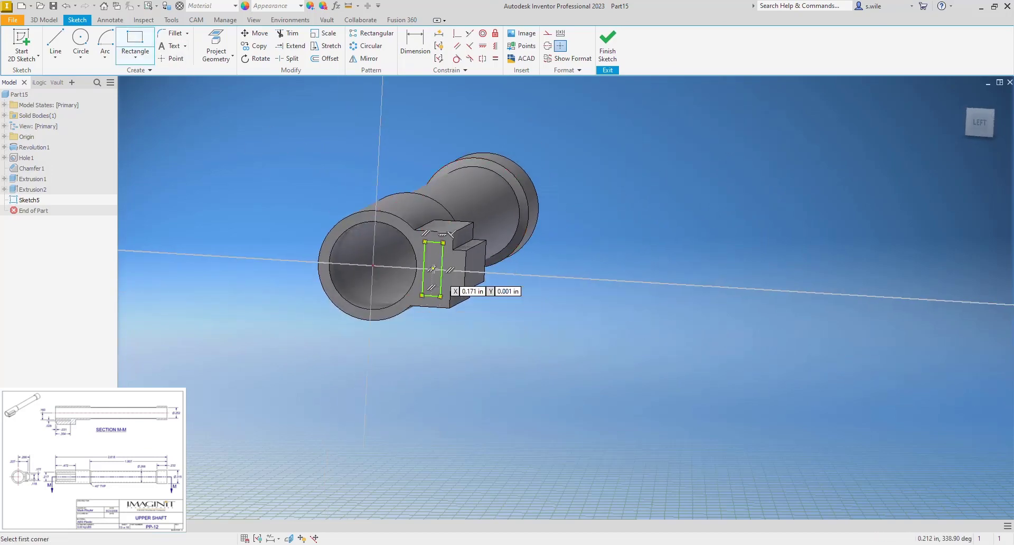
Dimension the upright rectangle as .028 in wide and .177 in high
{"action": "key", "text": "d"}
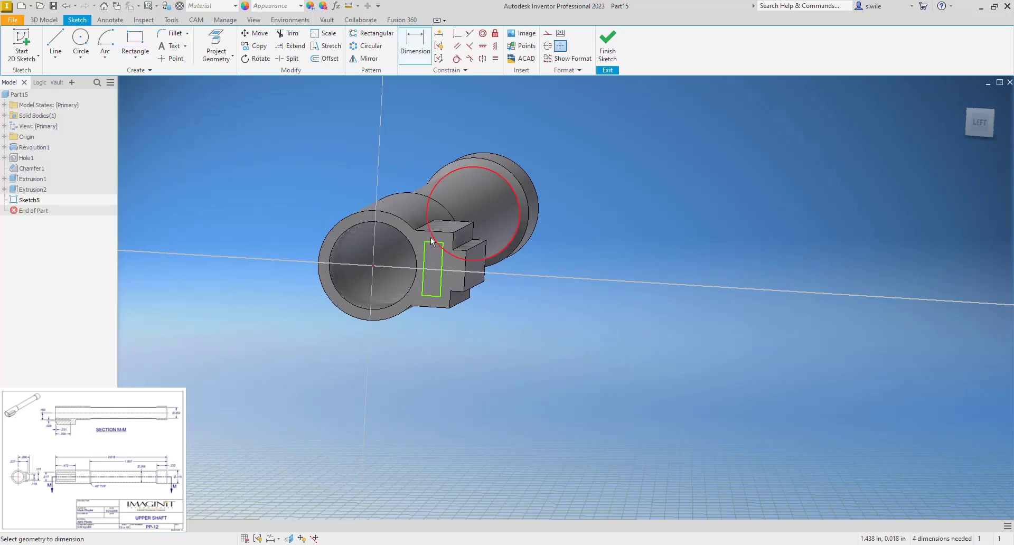
{"action": "left_click", "coordinate": [428, 241]}
{"action": "left_click", "coordinate": [414, 148]}
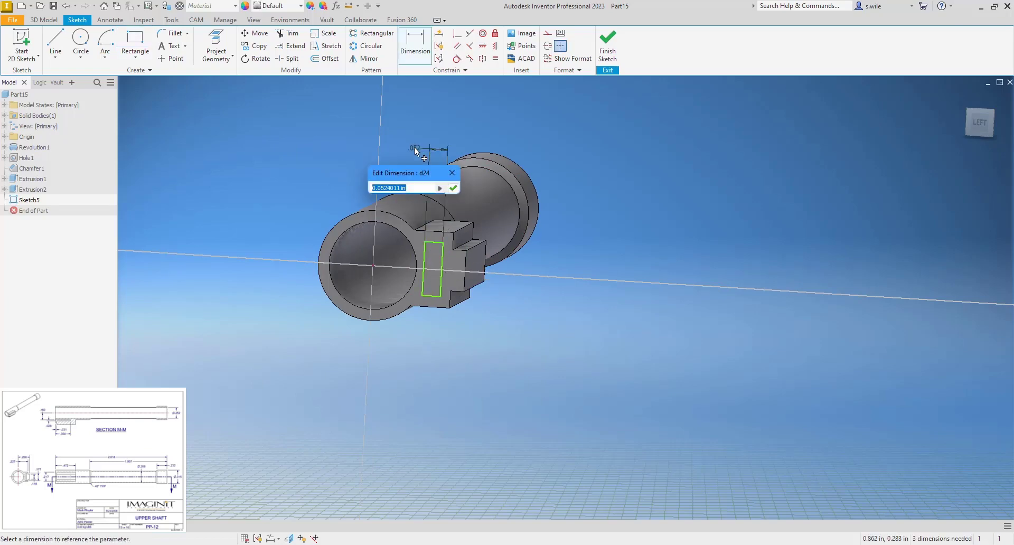
{"action": "type", "text": ".028"}
{"action": "key", "text": "Return"}
{"action": "left_click", "coordinate": [409, 264]}
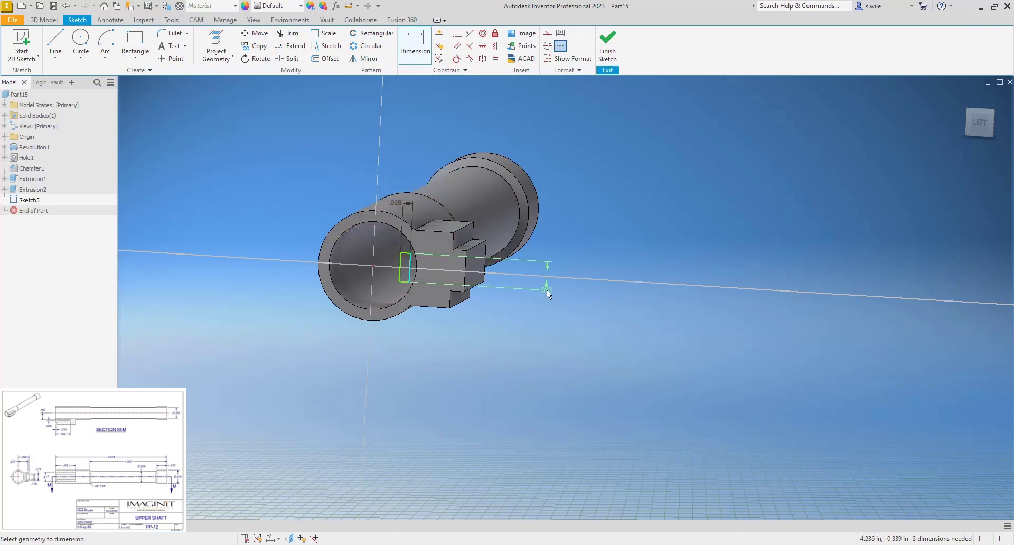
{"action": "left_click", "coordinate": [547, 290]}
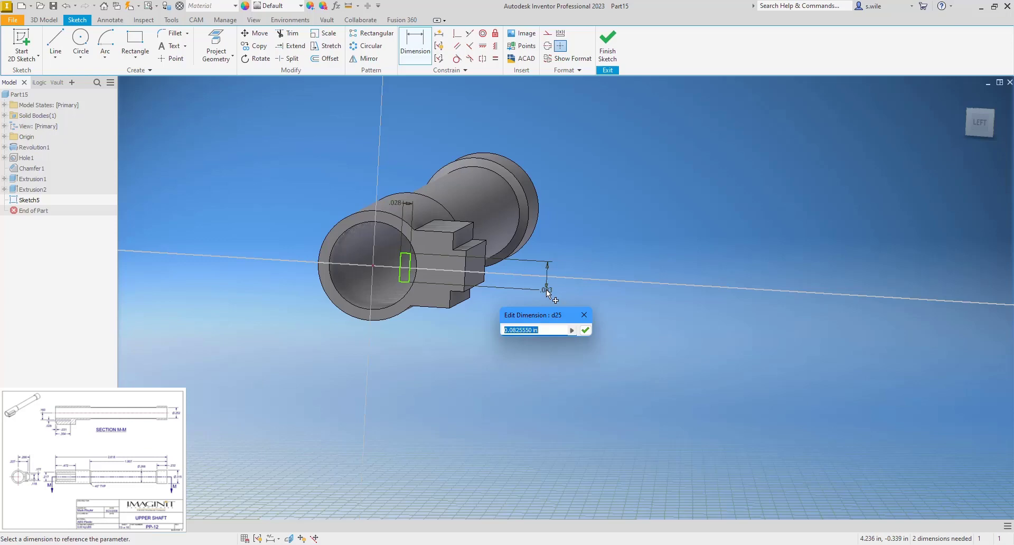
{"action": "type", "text": ".177"}
{"action": "key", "text": "Return"}
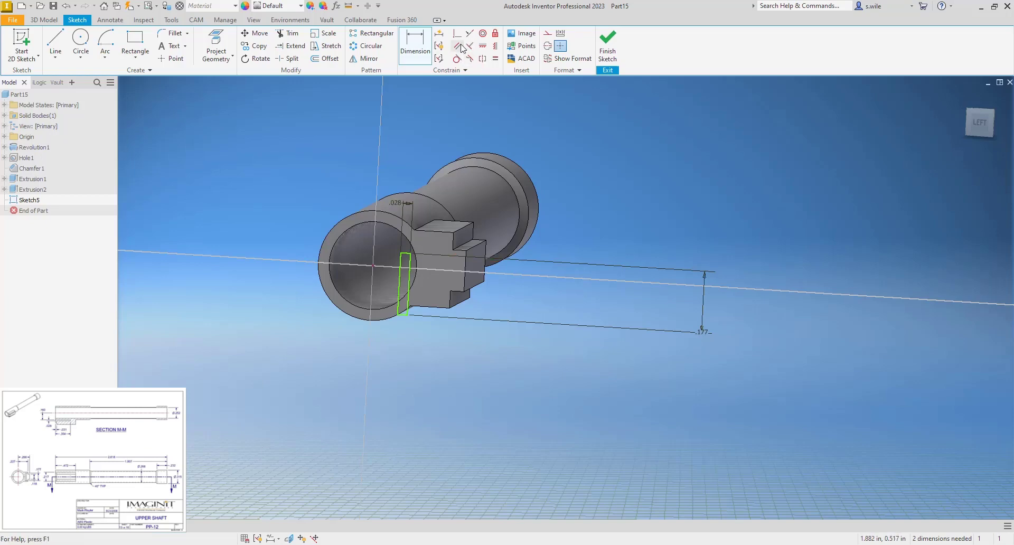
Constrain the midpoint of the rectangle's inner vertical line to be horizontally aligned with the bore's center
{"action": "left_click", "coordinate": [483, 46]}
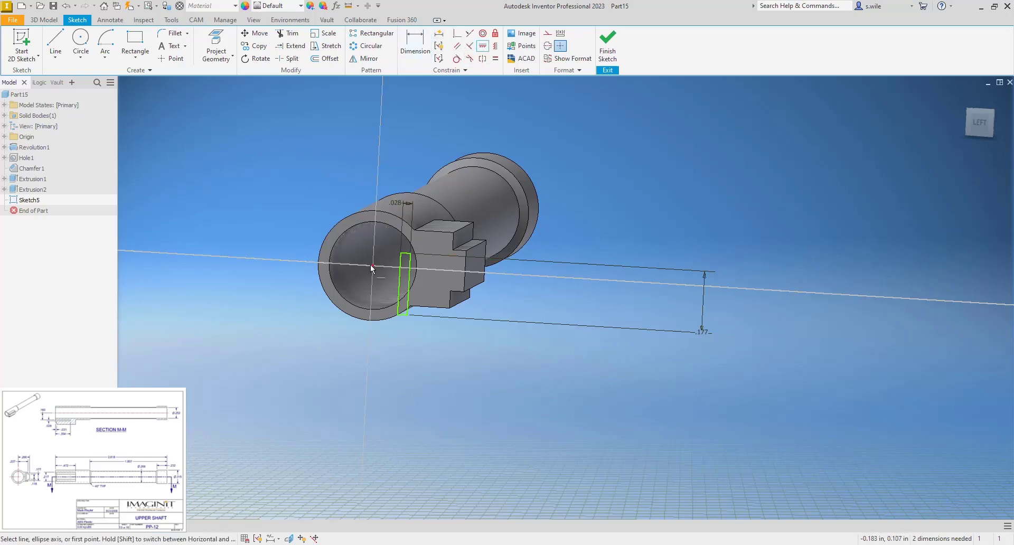
{"action": "left_click", "coordinate": [372, 265]}
{"action": "left_click", "coordinate": [399, 284]}
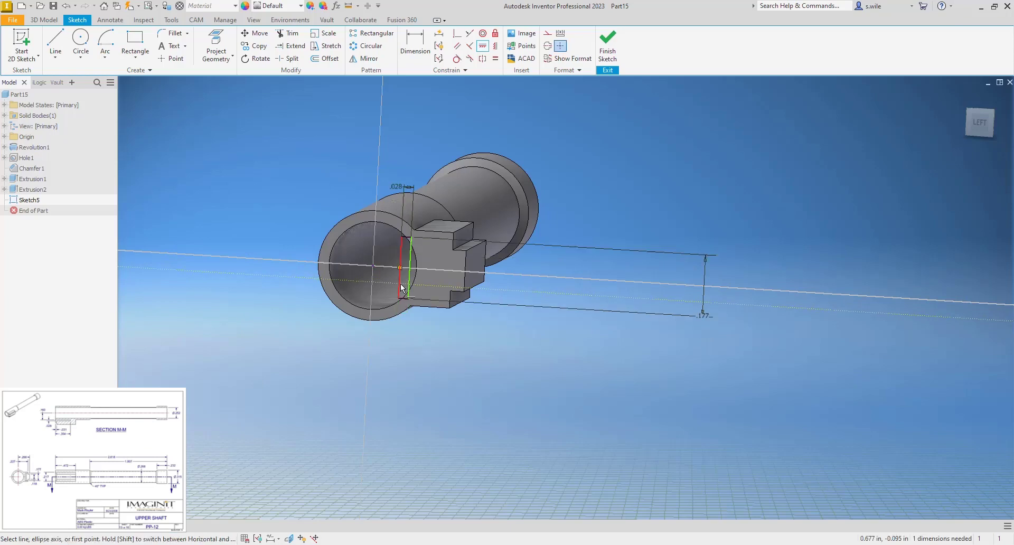
Dimension the slot rectangle's inner vertical line .160 in horizontally from the bore's center
{"action": "key", "text": "d"}
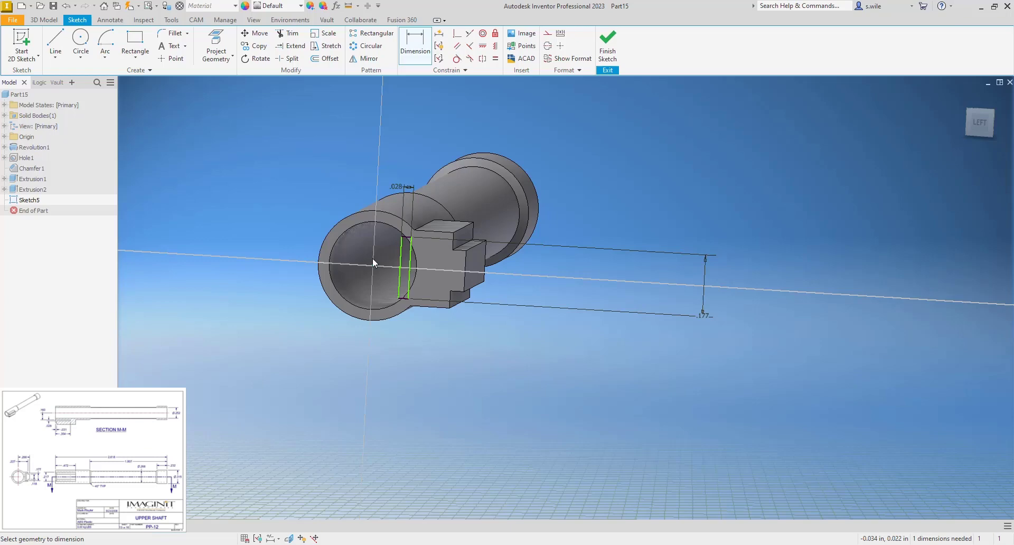
{"action": "left_click", "coordinate": [371, 167]}
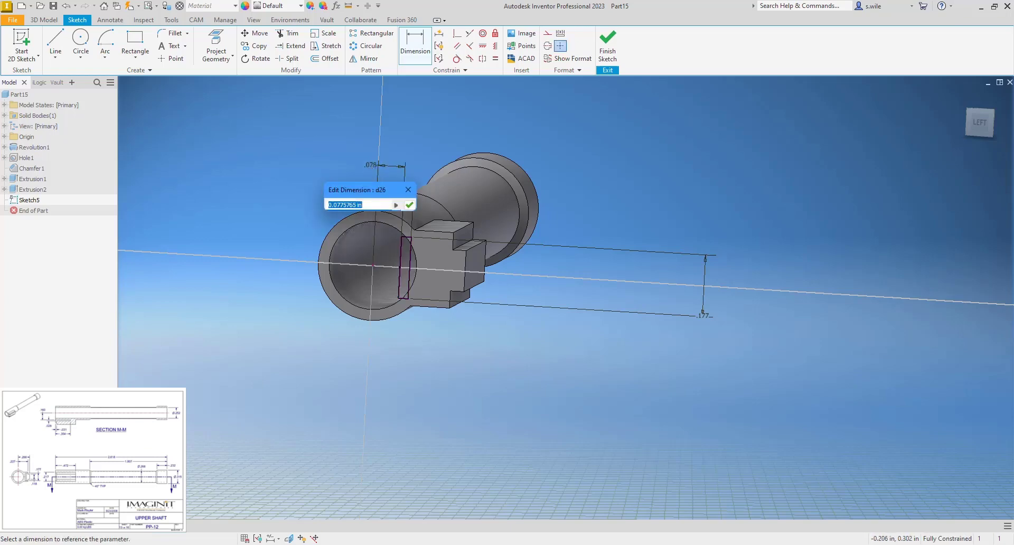
{"action": "type", "text": ".160"}
{"action": "key", "text": "Return"}
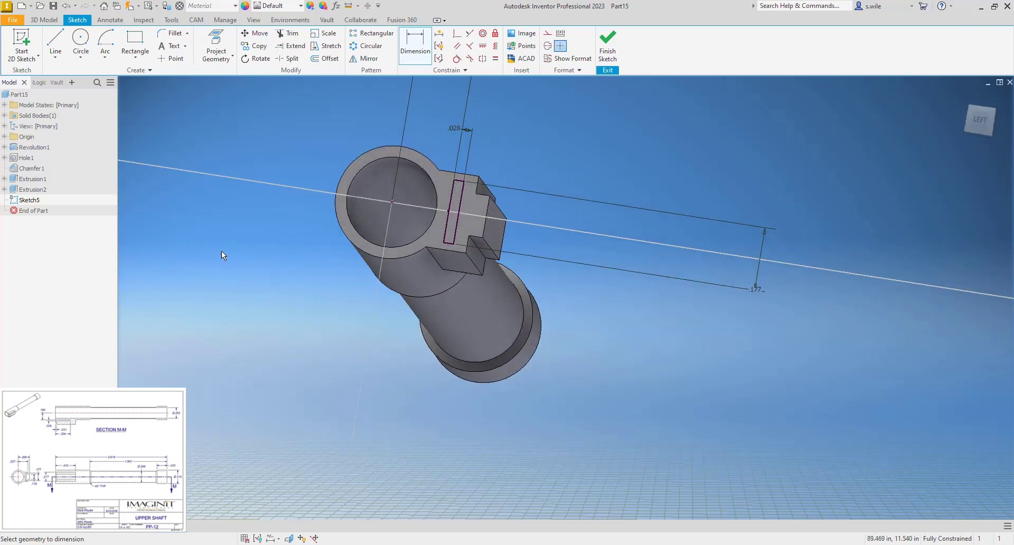
Finish the sketch and cut the slot rectangle .354 in deep into the block from the shaft's end face
{"action": "left_click", "coordinate": [607, 47]}
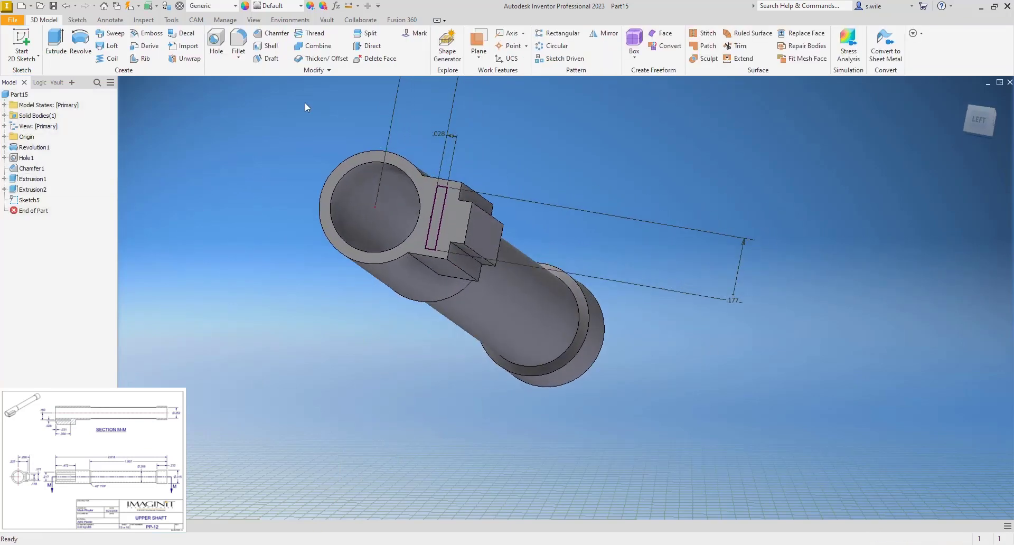
{"action": "left_click", "coordinate": [56, 42]}
{"action": "left_click", "coordinate": [197, 174]}
{"action": "left_click", "coordinate": [197, 216]}
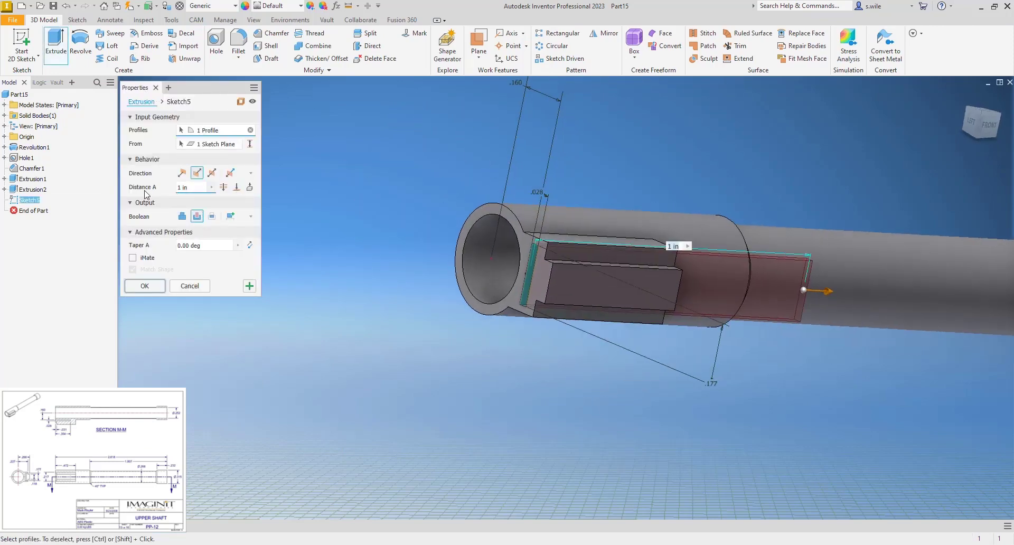
{"action": "type", "text": ".354"}
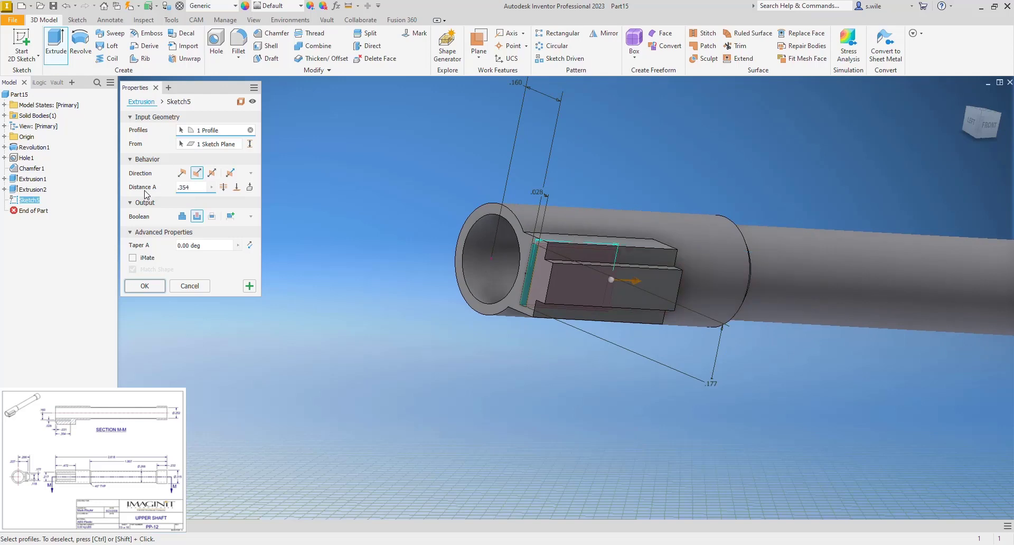
{"action": "key", "text": "Return"}
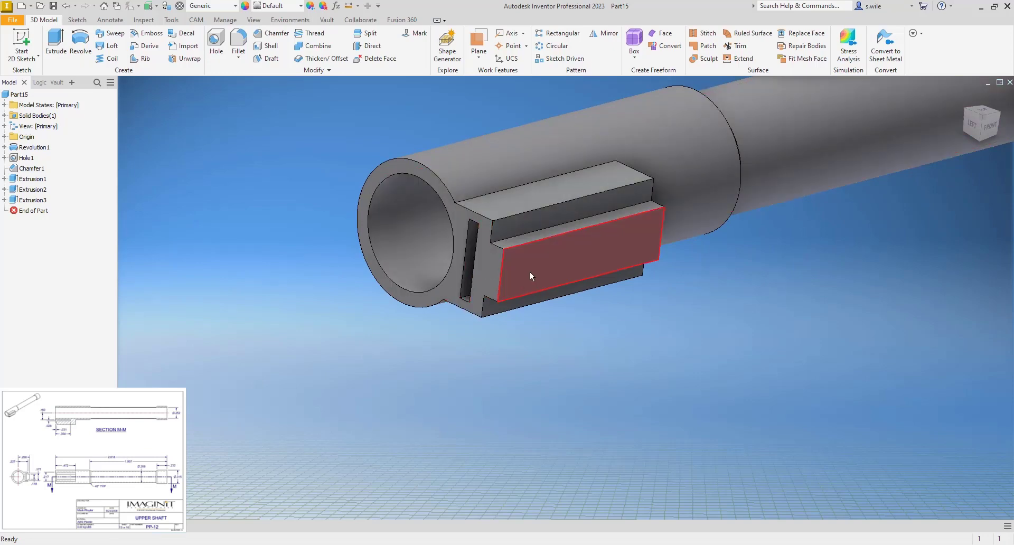
Start a sketch on the clip block's outermost flat face and project the slot opening's vertical edge into it
{"action": "left_click", "coordinate": [597, 270]}
{"action": "key", "text": "s"}
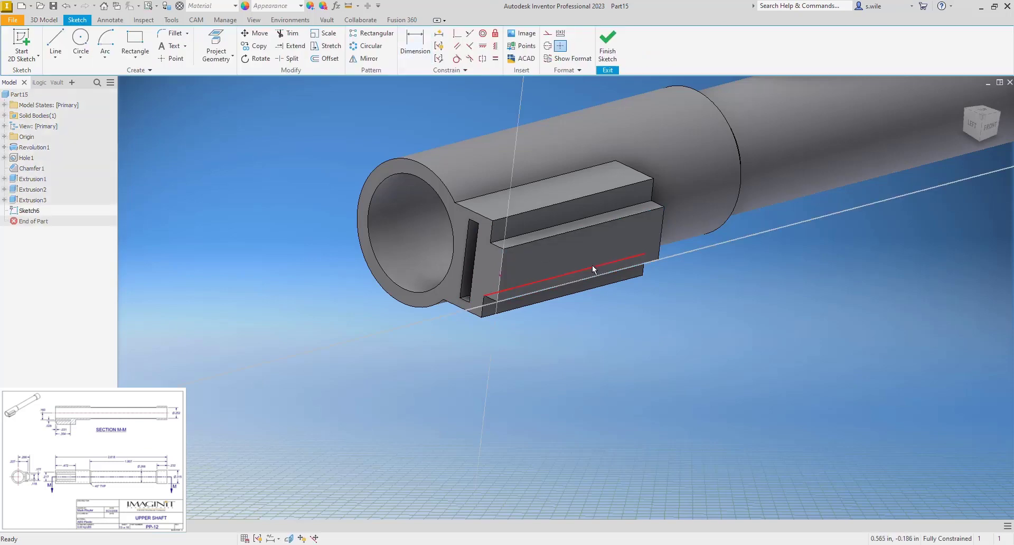
{"action": "left_click", "coordinate": [216, 44]}
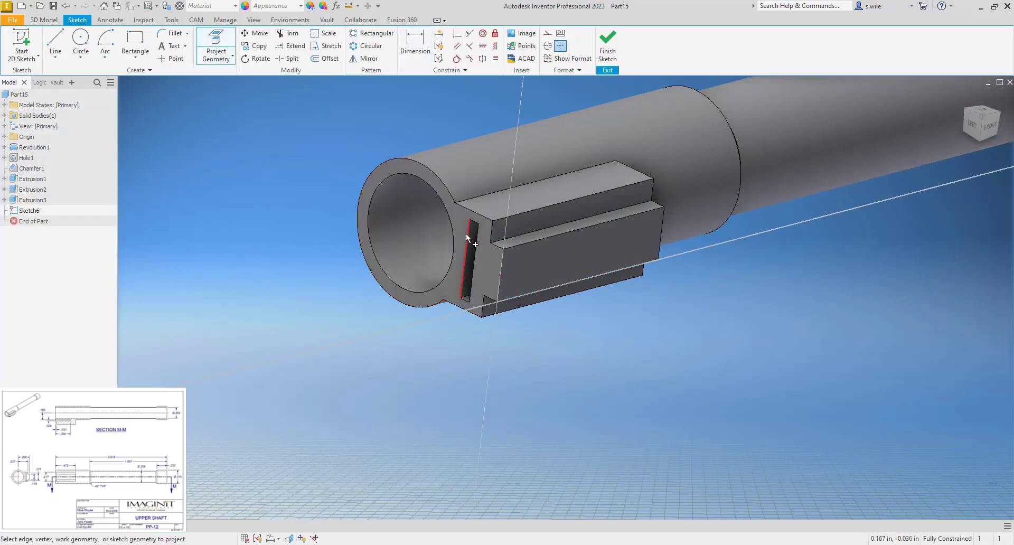
{"action": "left_click", "coordinate": [466, 233]}
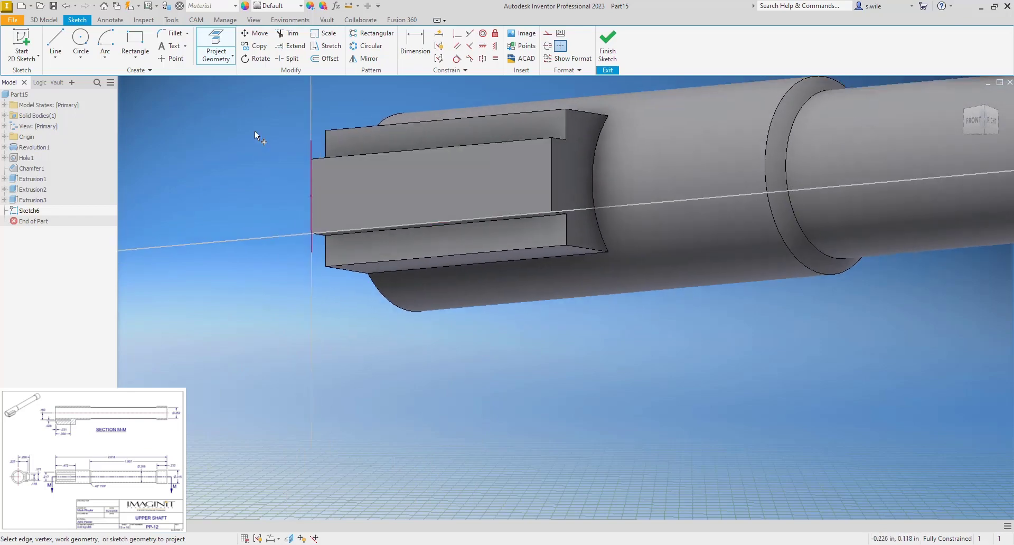
Draw a rectangle about .040 in wide along the projected slot edge, stretching it to cover the edge's full length
{"action": "left_click", "coordinate": [135, 43]}
{"action": "left_click", "coordinate": [322, 170]}
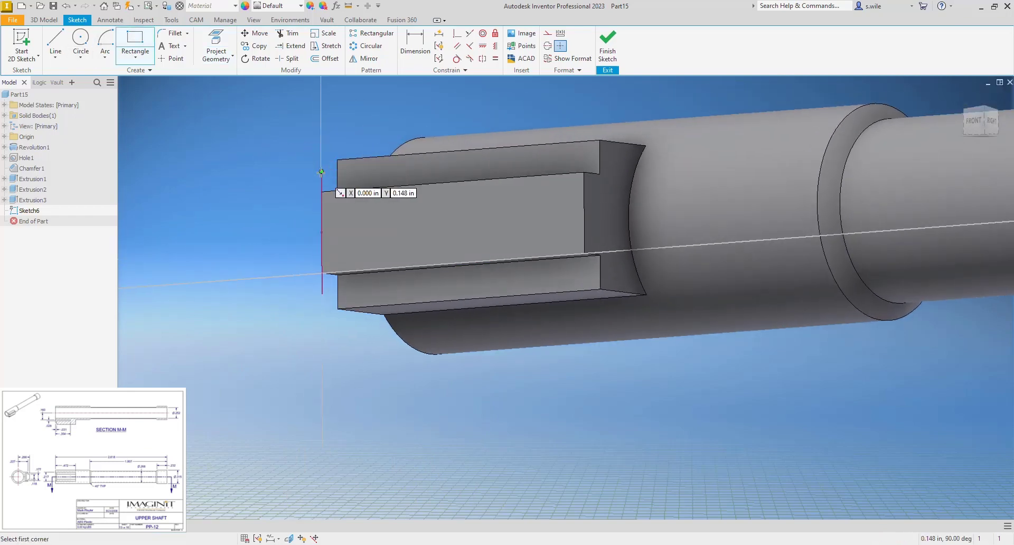
{"action": "left_click", "coordinate": [343, 213]}
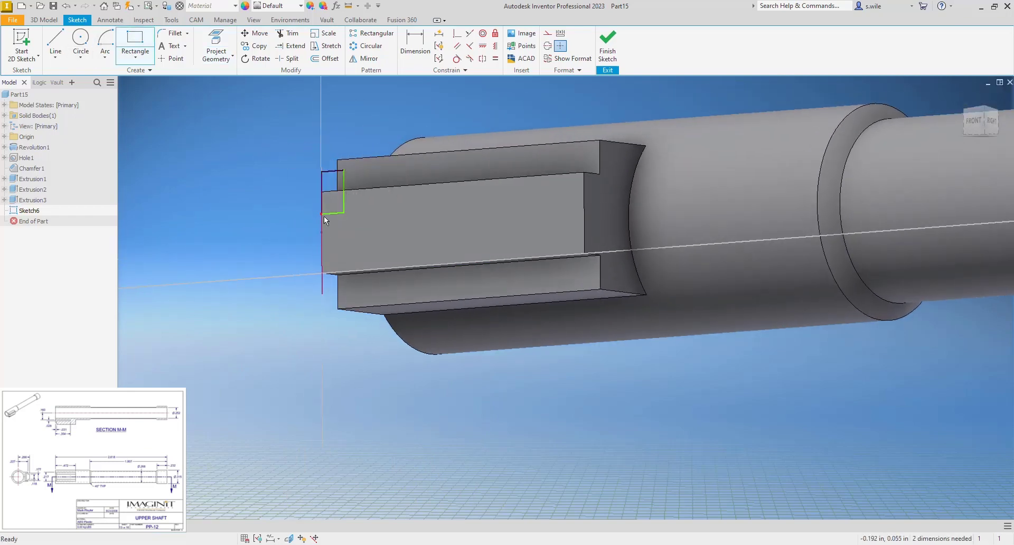
{"action": "left_click_drag", "start_coordinate": [322, 213], "coordinate": [322, 293]}
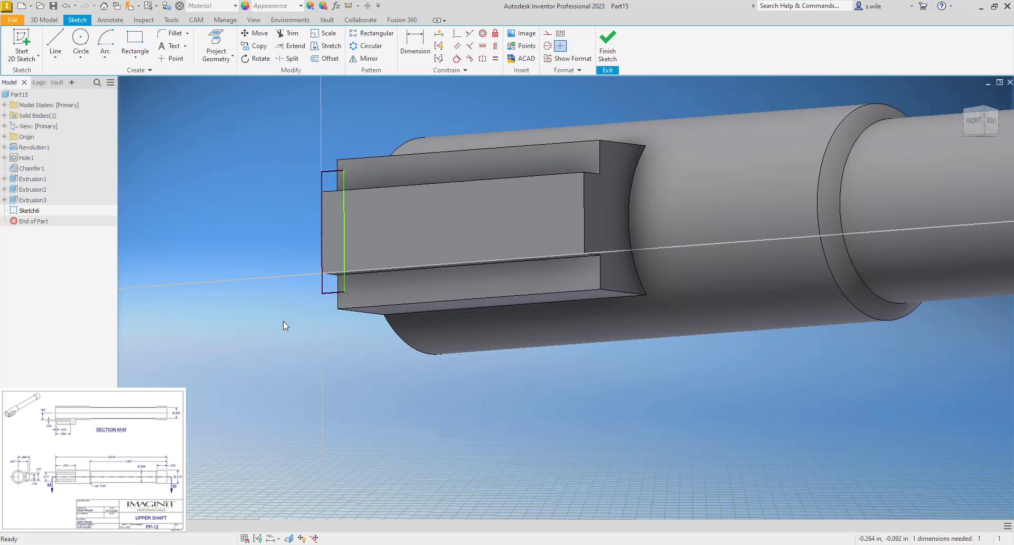
Dimension the rectangle's width along the block as .031 in
{"action": "key", "text": "d"}
{"action": "left_click", "coordinate": [334, 294]}
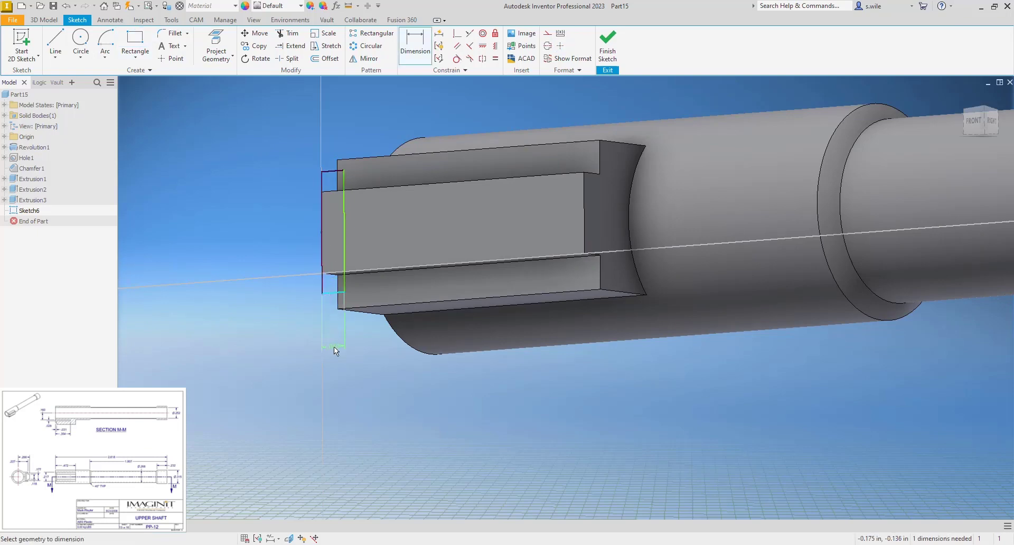
{"action": "left_click", "coordinate": [334, 349]}
{"action": "type", "text": ".03"}
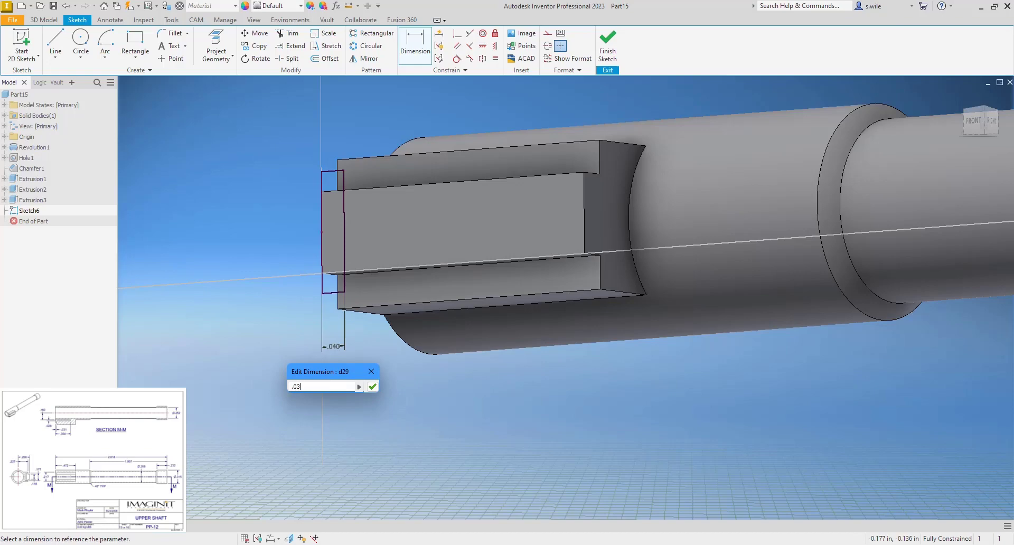
{"action": "type", "text": "1"}
{"action": "key", "text": "Return"}
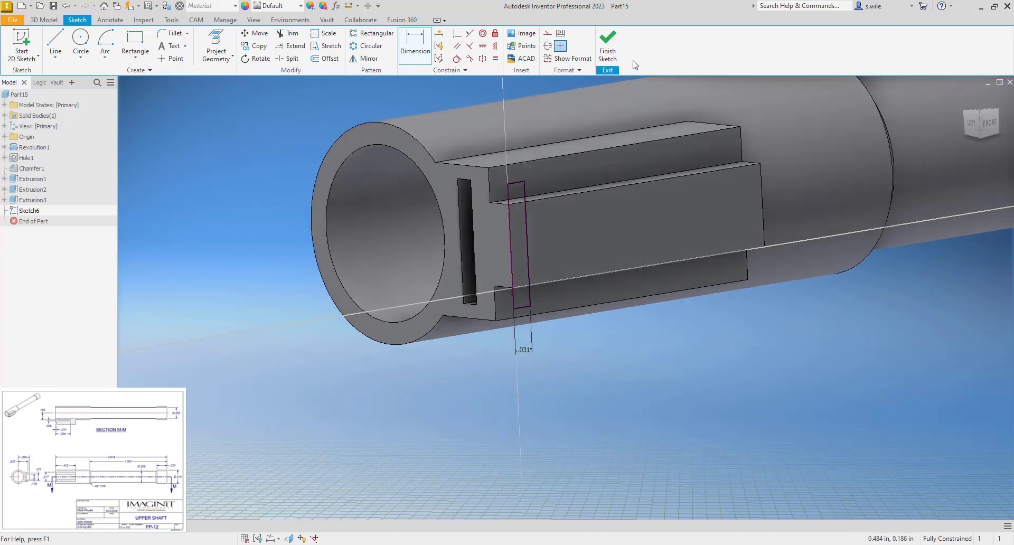
Finish the sketch and cut the rectangle through the block's outer face, extruding up to the slot's bore-side wall
{"action": "left_click", "coordinate": [607, 44]}
{"action": "left_click", "coordinate": [62, 46]}
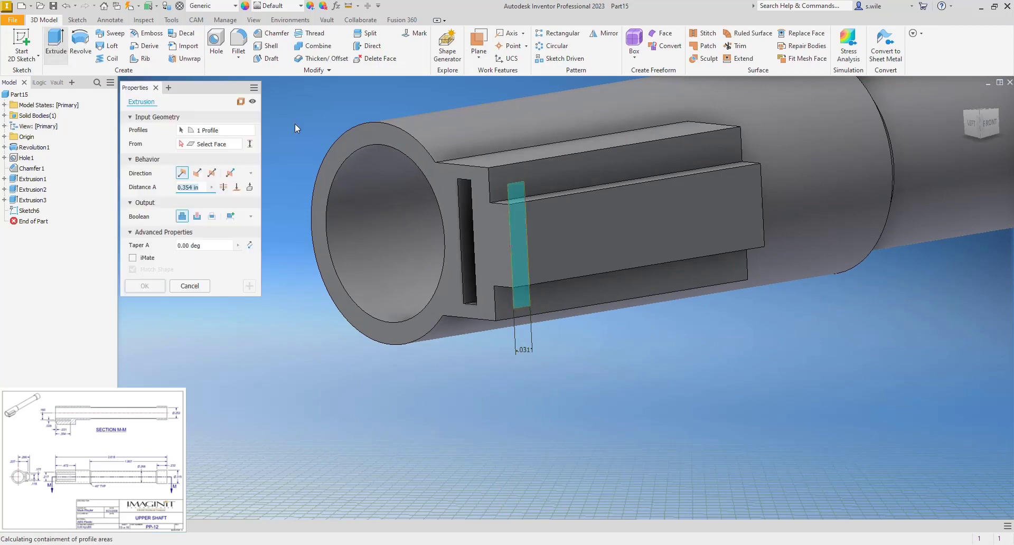
{"action": "left_click", "coordinate": [237, 187]}
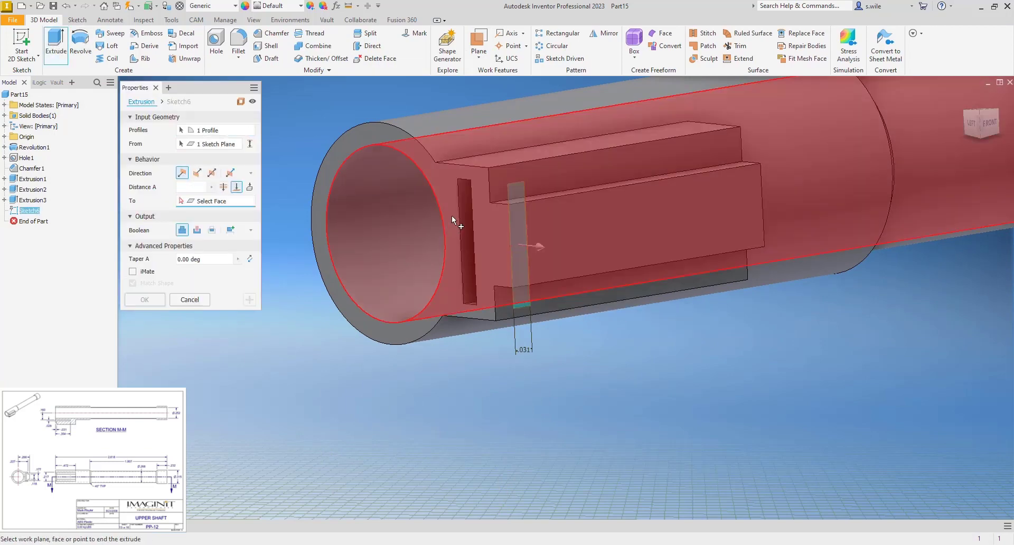
{"action": "left_click", "coordinate": [467, 216]}
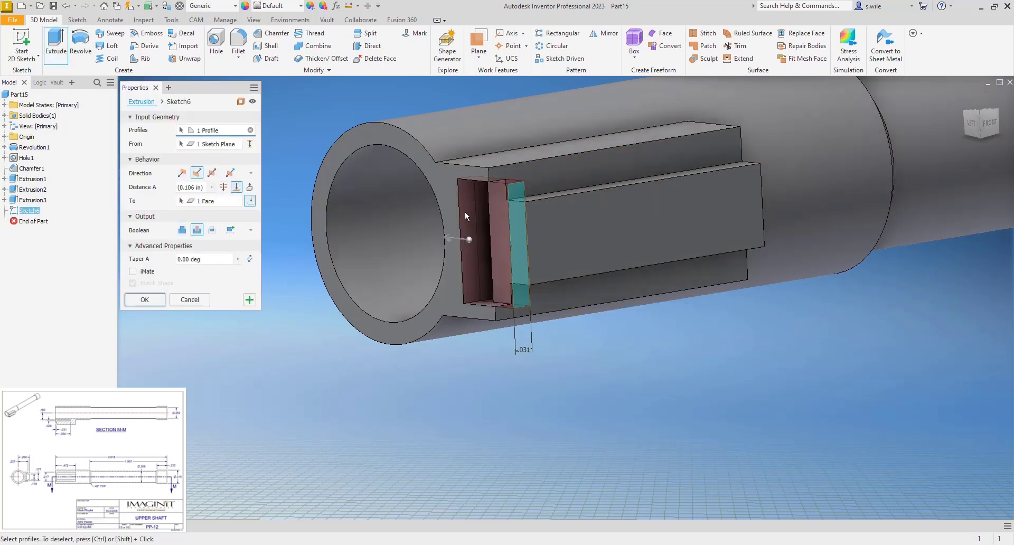
{"action": "left_click", "coordinate": [144, 300]}
{"action": "key", "text": "F6"}
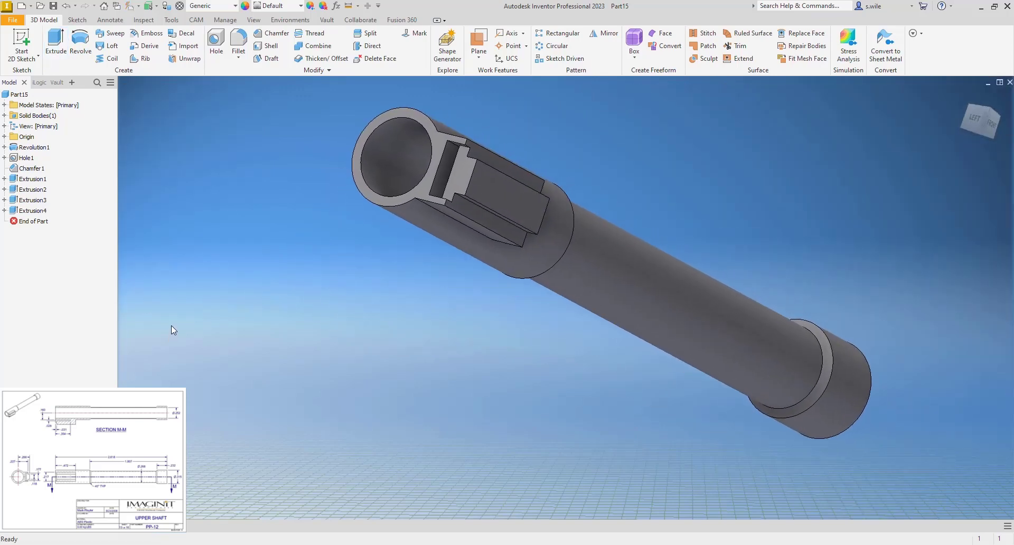
Assign ABS Plastic as the part's material
{"action": "left_click", "coordinate": [214, 7]}
{"action": "left_click", "coordinate": [214, 9]}
{"action": "left_click", "coordinate": [212, 8]}
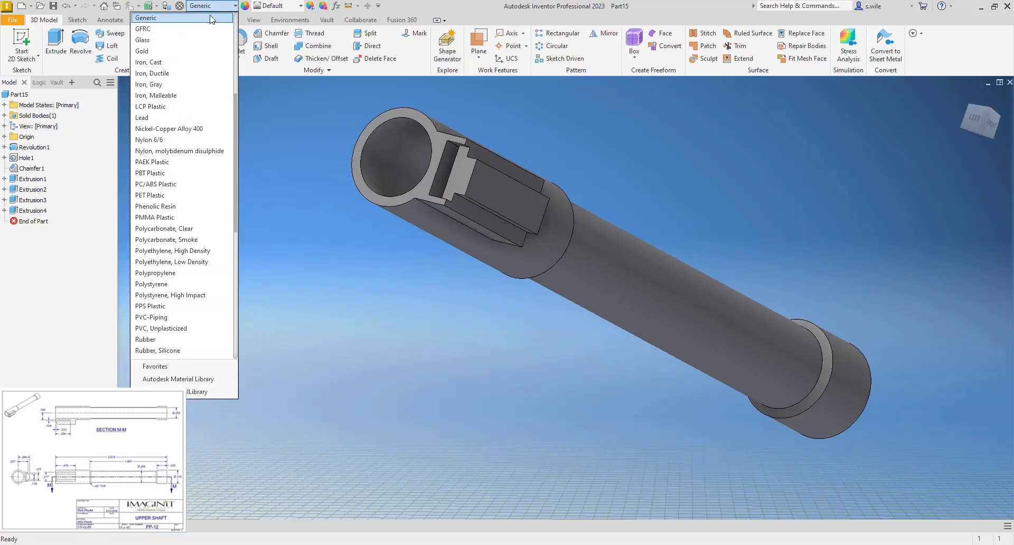
{"action": "scroll", "coordinate": [203, 90], "scroll_direction": "up", "scroll_amount": 10}
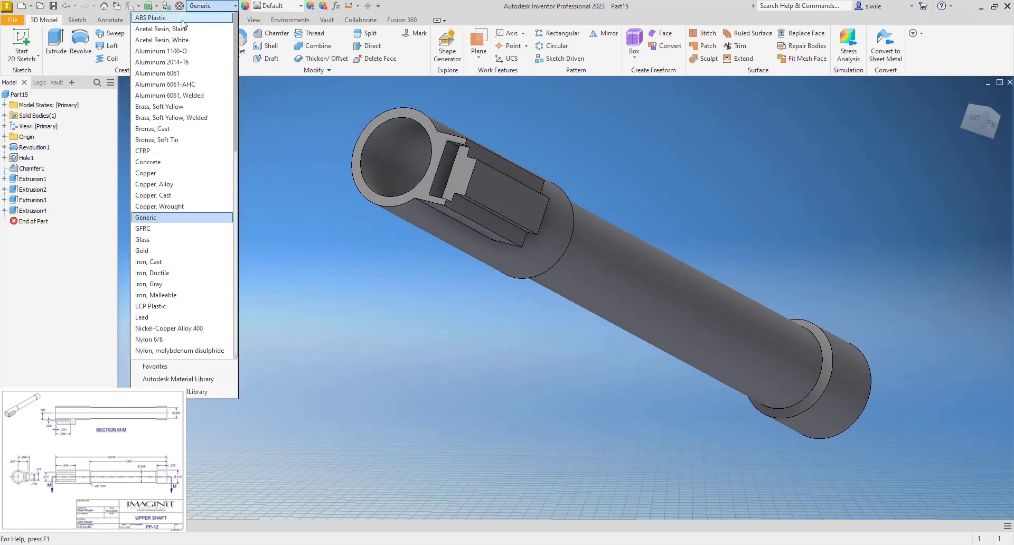
{"action": "left_click", "coordinate": [183, 41]}
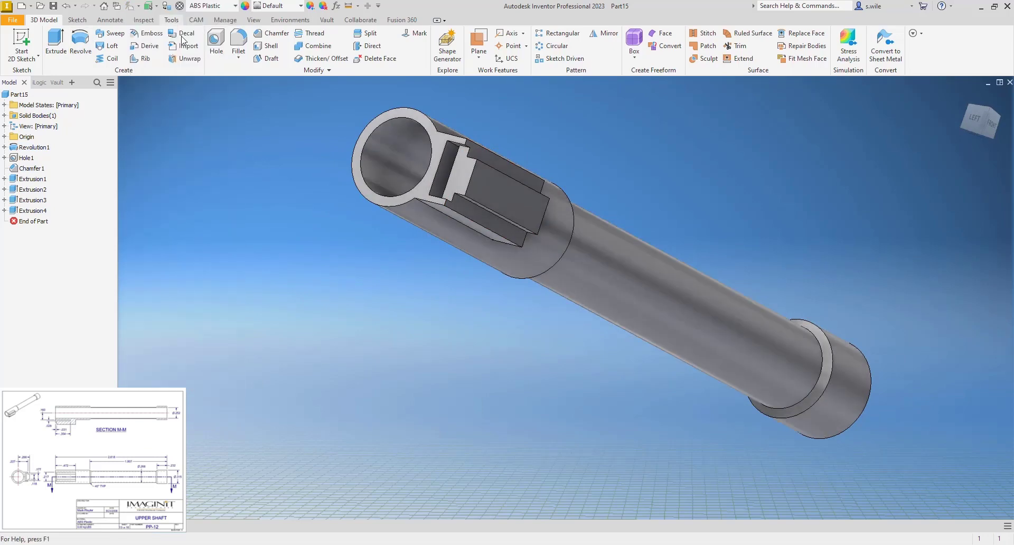
Enter UPPER SHAFT as the description in the part's iProperties
{"action": "right_click", "coordinate": [17, 93]}
{"action": "left_click", "coordinate": [44, 277]}
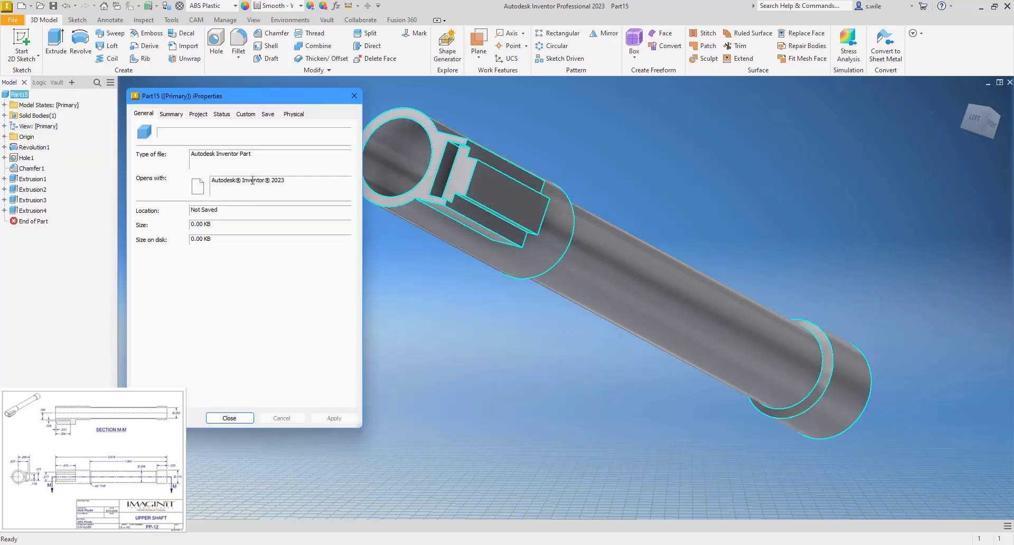
{"action": "left_click", "coordinate": [197, 114]}
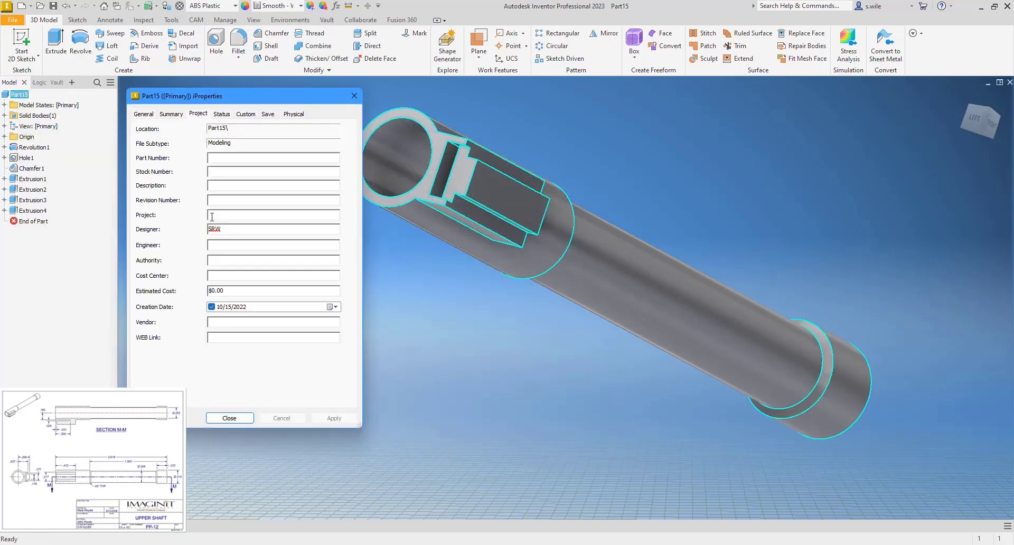
{"action": "left_click", "coordinate": [219, 187]}
{"action": "type", "text": "UPPER SHAFT"}
{"action": "left_click", "coordinate": [235, 418]}
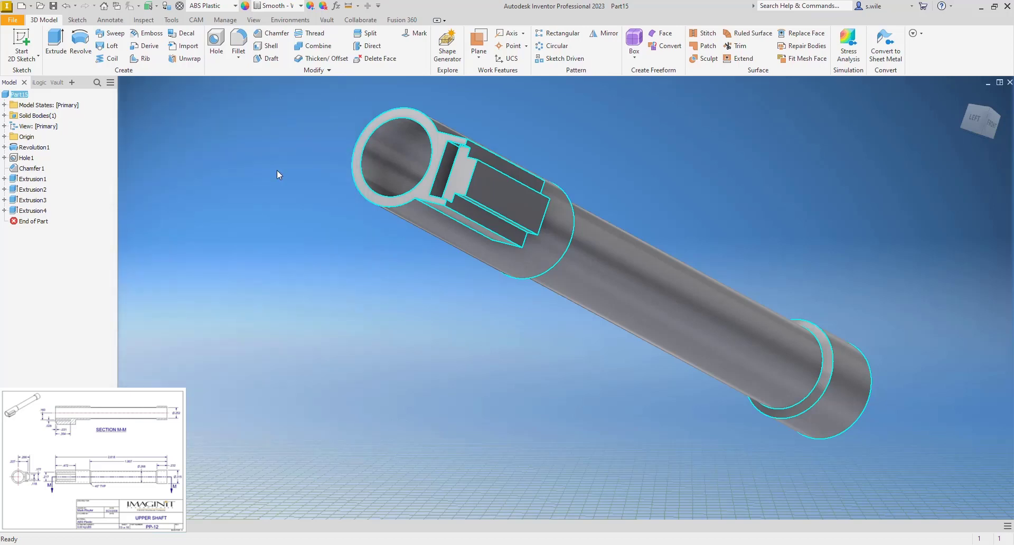
Save the part as PP-12 in the Mechanical Pencil folder and close it
{"action": "left_click", "coordinate": [52, 6]}
{"action": "type", "text": "PP-12"}
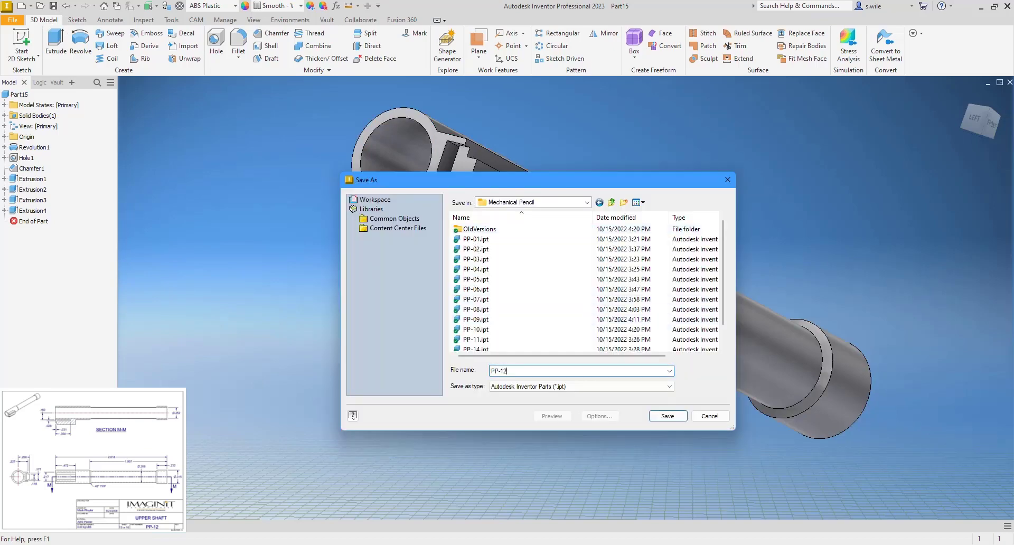
{"action": "key", "text": "Return"}
{"action": "key", "text": "ctrl+w"}
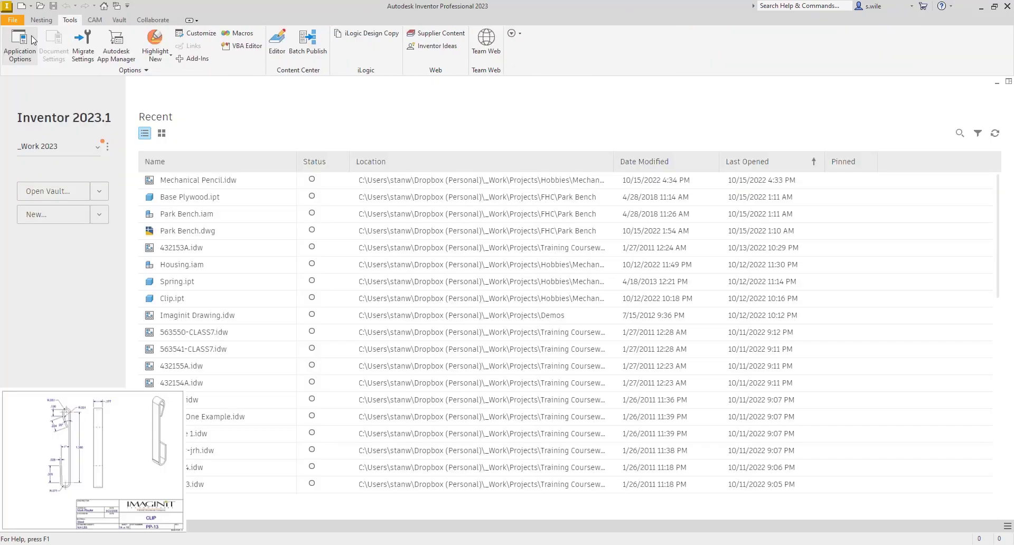
Create a new part for the clip and start a 2D sketch on its front origin plane
{"action": "left_click", "coordinate": [31, 6]}
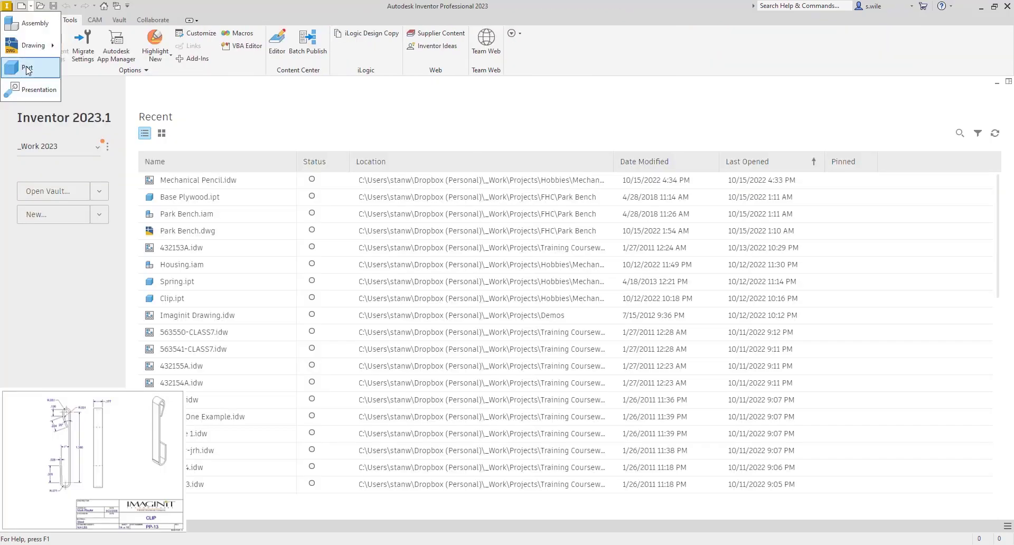
{"action": "left_click", "coordinate": [23, 72]}
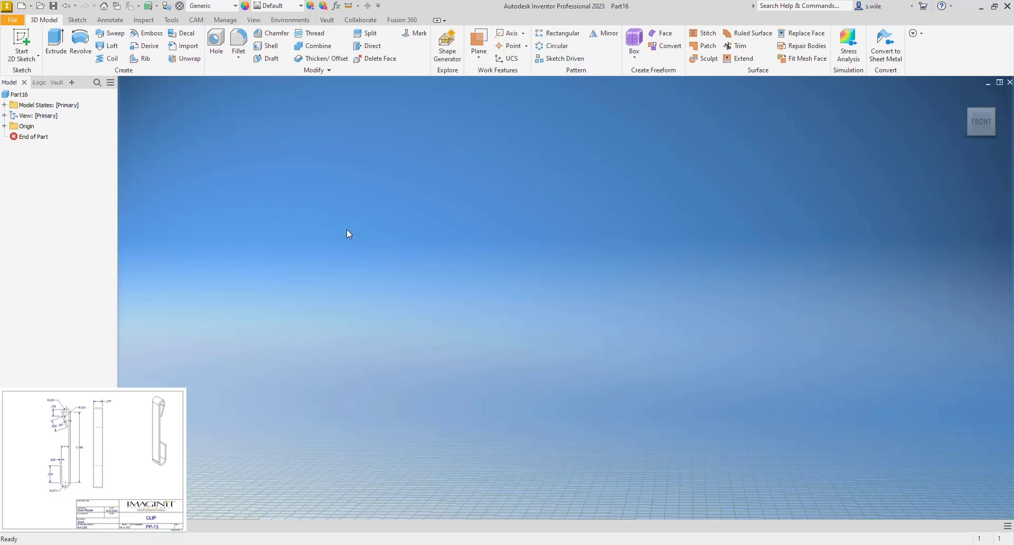
{"action": "left_click", "coordinate": [21, 43]}
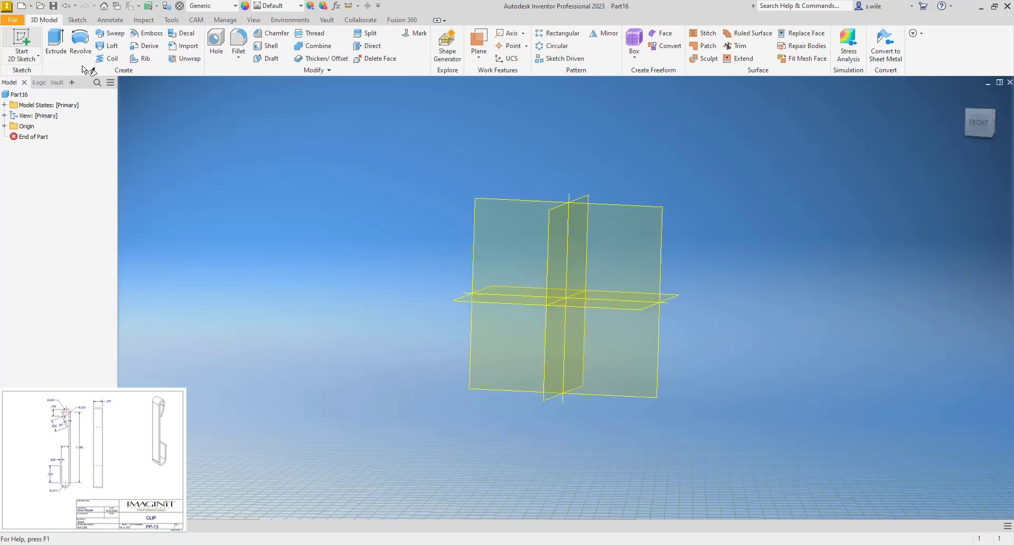
{"action": "left_click", "coordinate": [493, 152]}
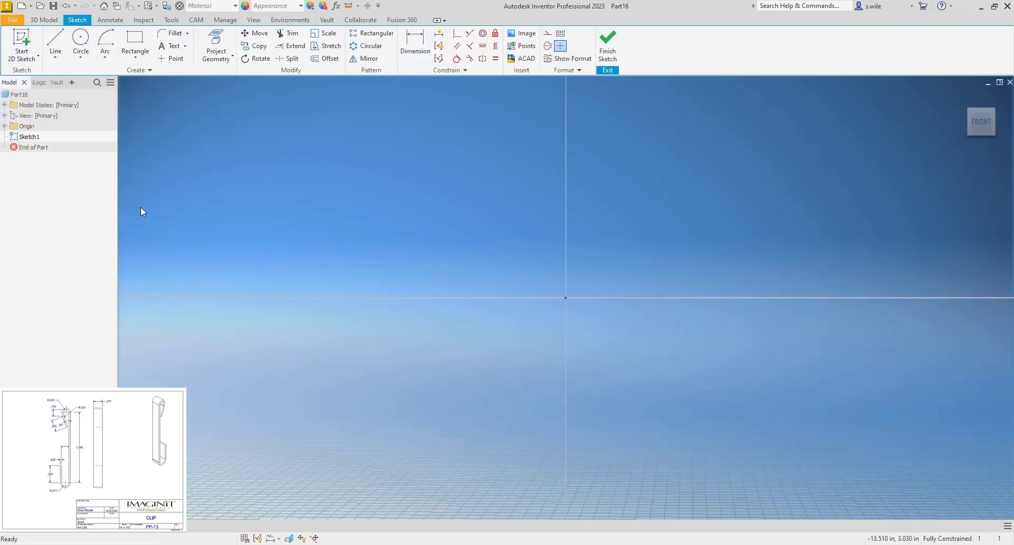
Sketch a circle of 0.051 in diameter centred on the origin
{"action": "middle_click_drag", "start_coordinate": [378, 227], "coordinate": [294, 140]}
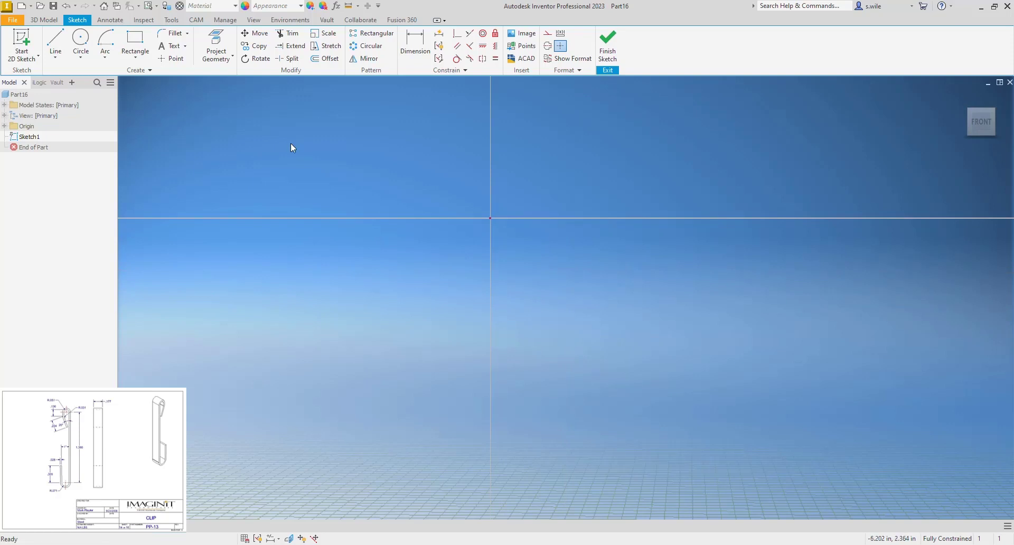
{"action": "key", "text": "c"}
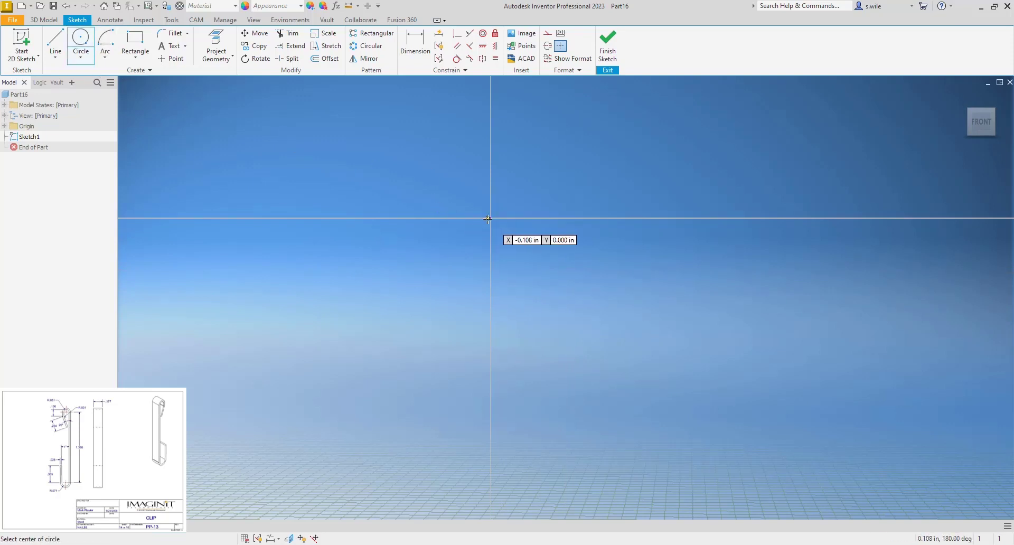
{"action": "left_click", "coordinate": [488, 218]}
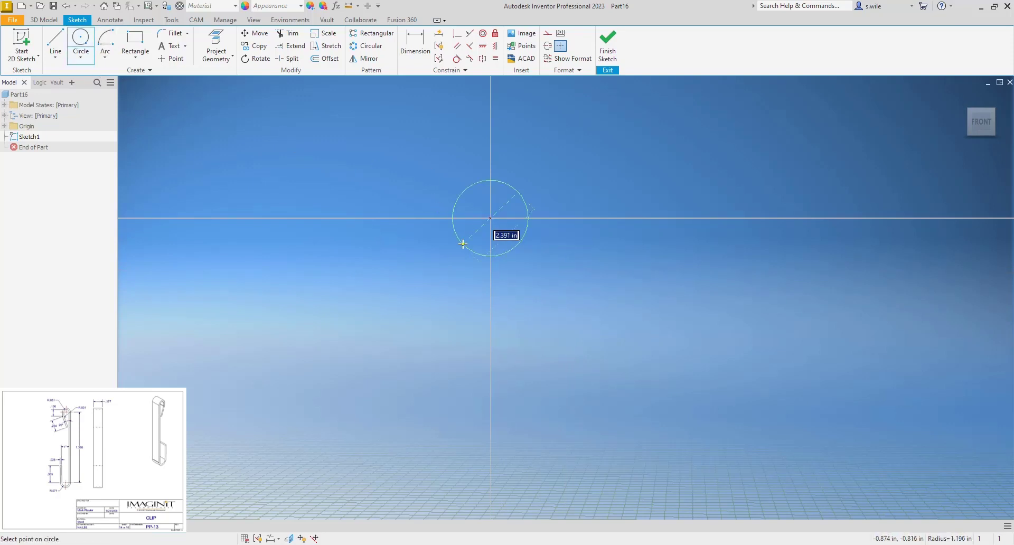
{"action": "type", "text": ".051"}
{"action": "key", "text": "Return"}
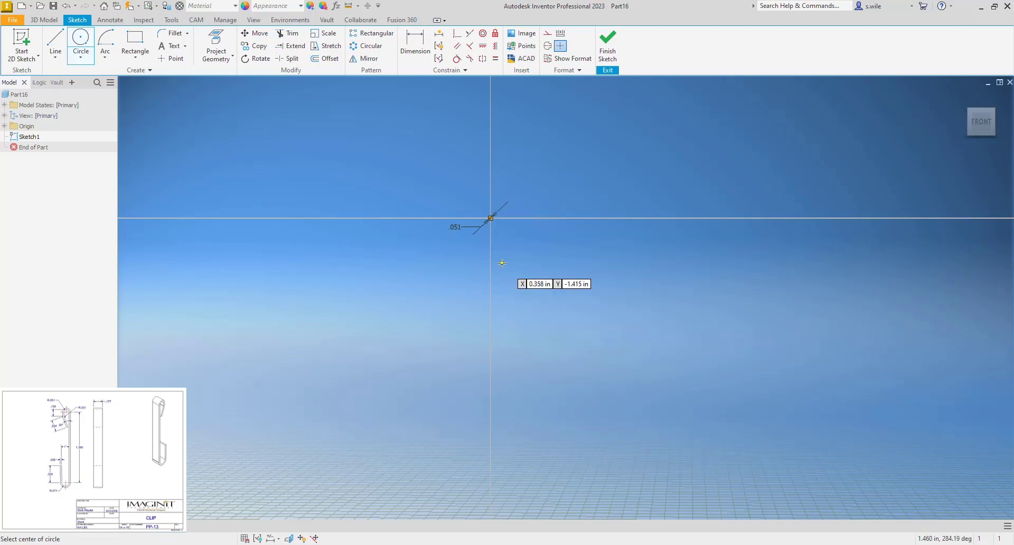
{"action": "scroll", "coordinate": [502, 244], "scroll_direction": "up", "scroll_amount": 5}
{"action": "middle_click_drag", "start_coordinate": [508, 246], "coordinate": [363, 162]}
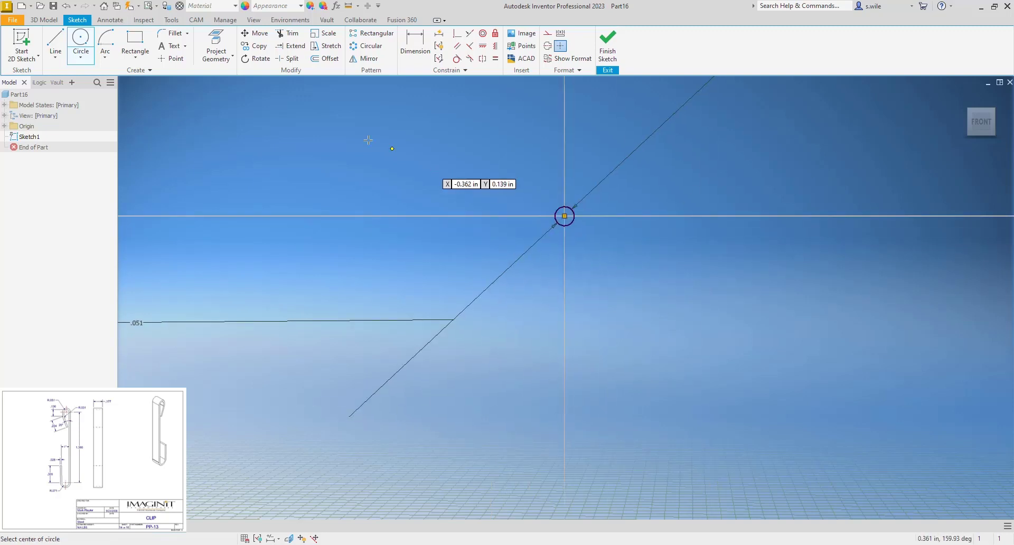
Draw a 0.13 in vertical line down from the circle's left edge, continued by a 0.224 in line slanting inward below the circle
{"action": "left_click", "coordinate": [55, 42]}
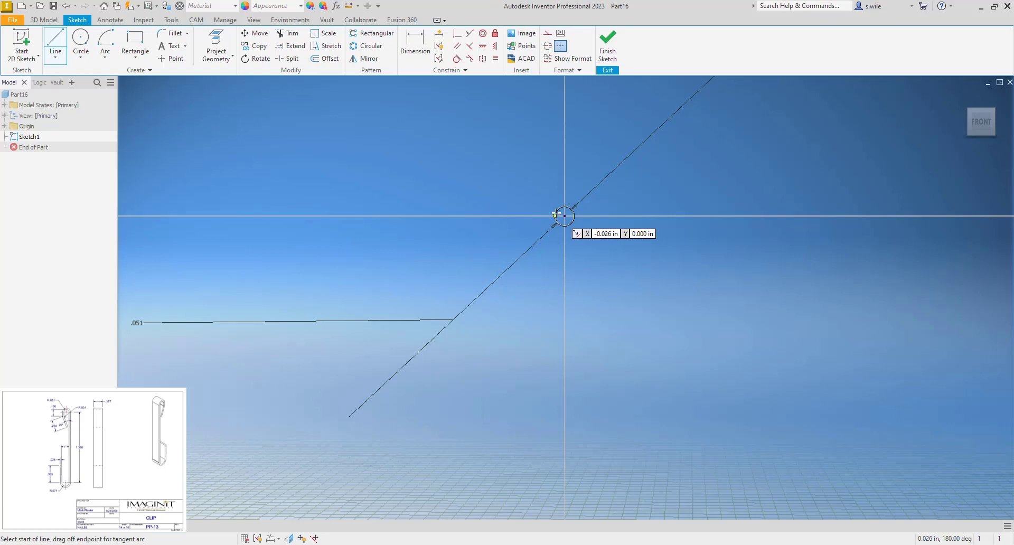
{"action": "left_click", "coordinate": [553, 224]}
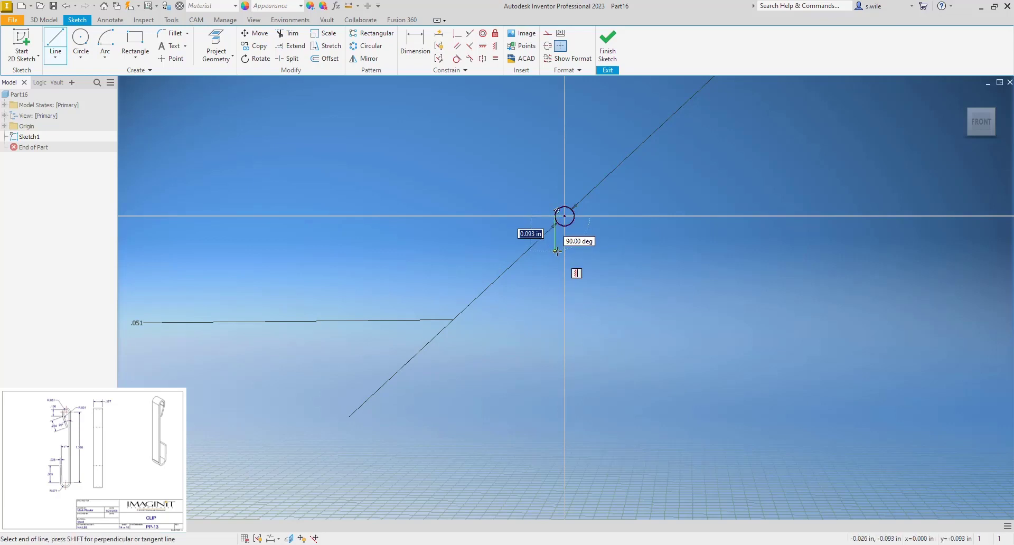
{"action": "type", "text": ".13"}
{"action": "key", "text": "Return"}
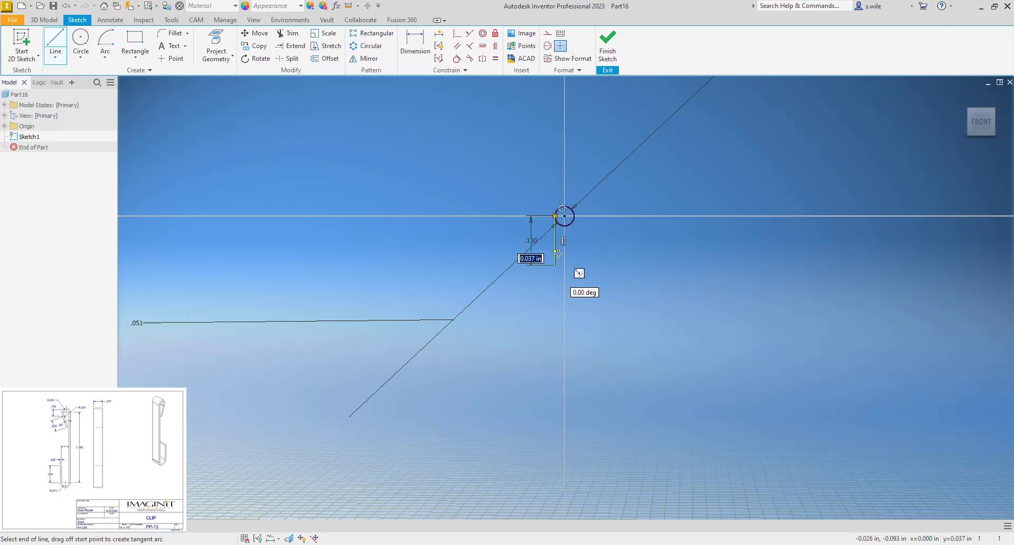
{"action": "scroll", "coordinate": [568, 290], "scroll_direction": "up", "scroll_amount": 3}
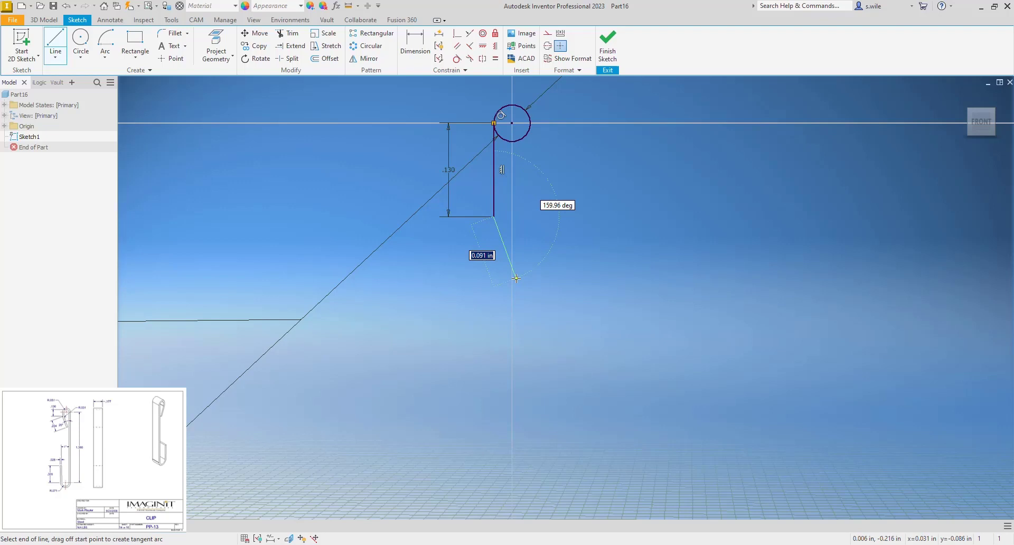
{"action": "type", "text": ".224"}
{"action": "key", "text": "Return"}
{"action": "key", "text": "Escape"}
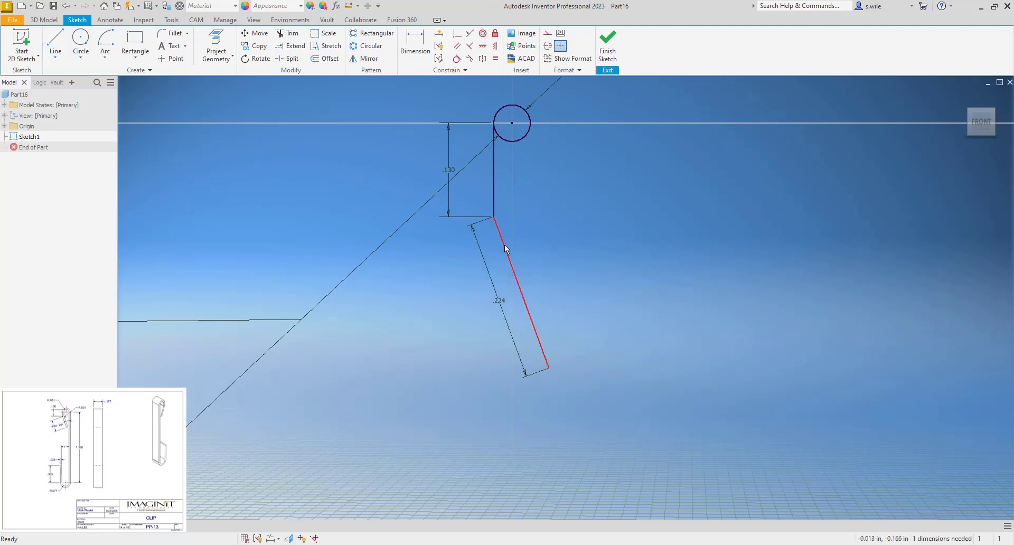
Dimension the angle between the short vertical line and the slanted line at 20 degrees
{"action": "key", "text": "d"}
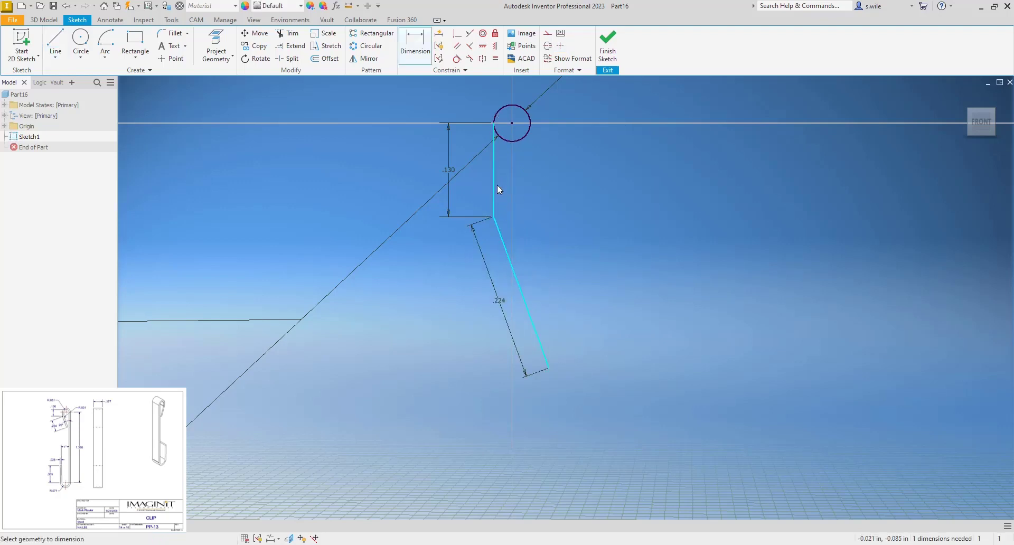
{"action": "left_click", "coordinate": [496, 185]}
{"action": "left_click", "coordinate": [486, 160]}
{"action": "type", "text": "3"}
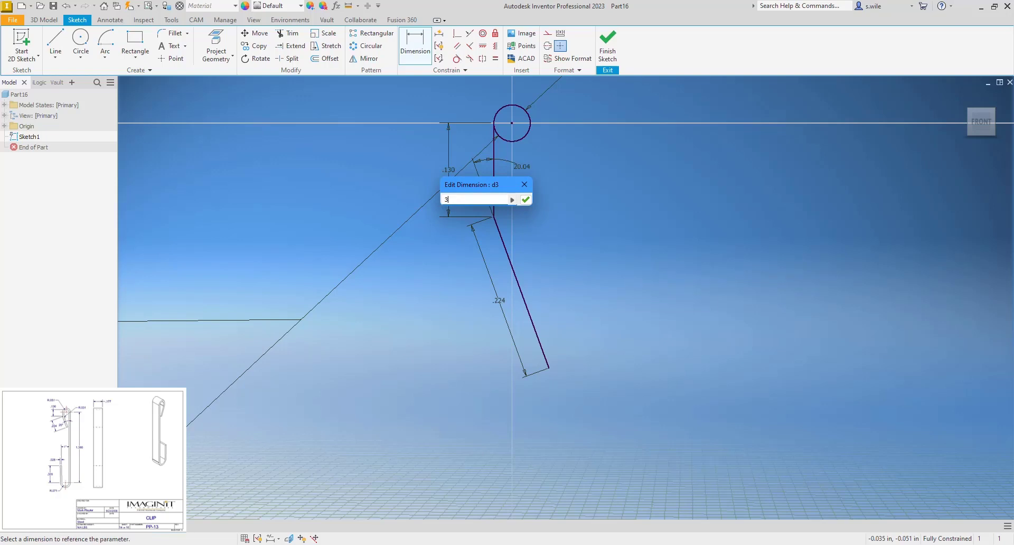
{"action": "type", "text": "00"}
{"action": "key", "text": "Return"}
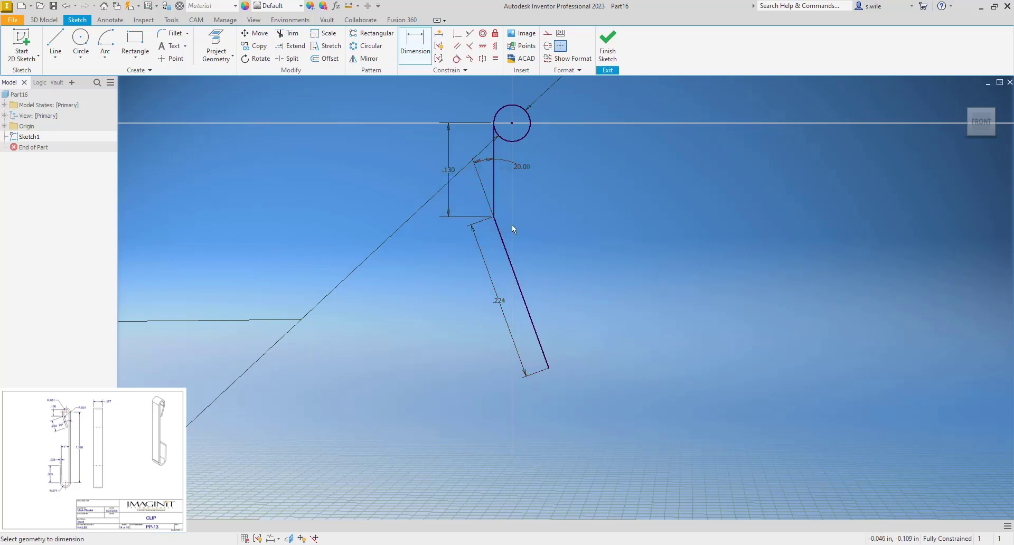
Delete the diameter dimension of the circle at the origin
{"action": "scroll", "coordinate": [533, 234], "scroll_direction": "up", "scroll_amount": 5}
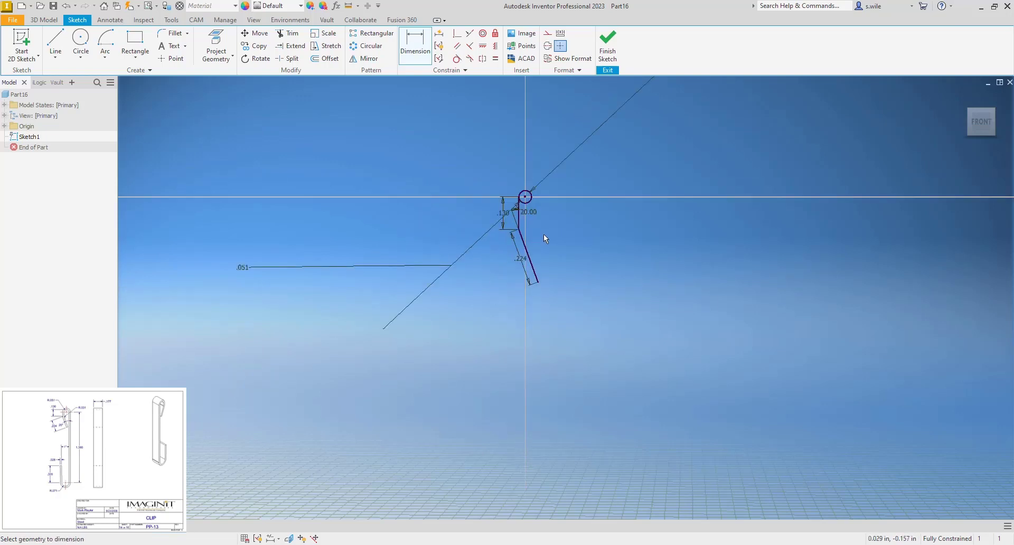
{"action": "scroll", "coordinate": [550, 233], "scroll_direction": "down", "scroll_amount": 3}
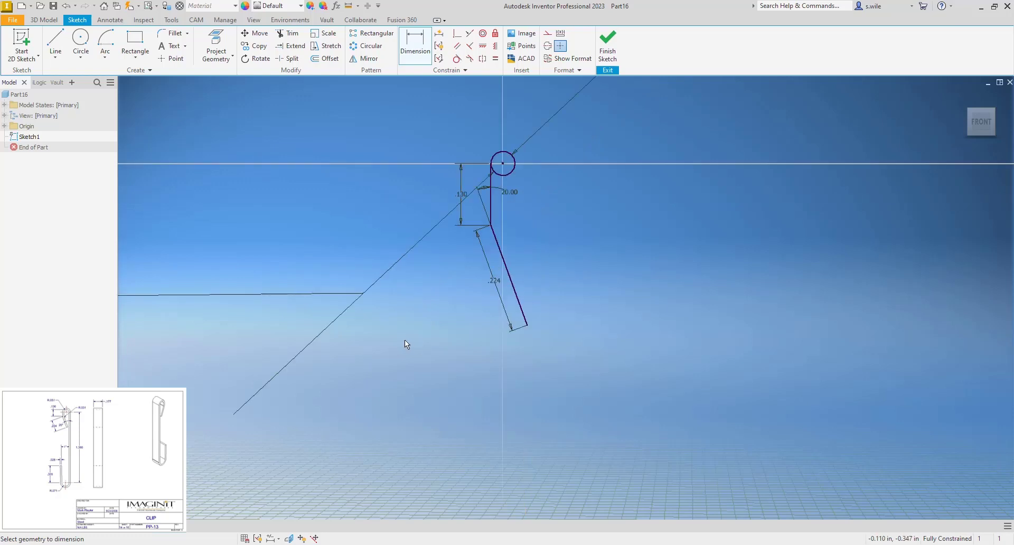
{"action": "key", "text": "Escape"}
{"action": "left_click", "coordinate": [363, 295]}
{"action": "key", "text": "Delete"}
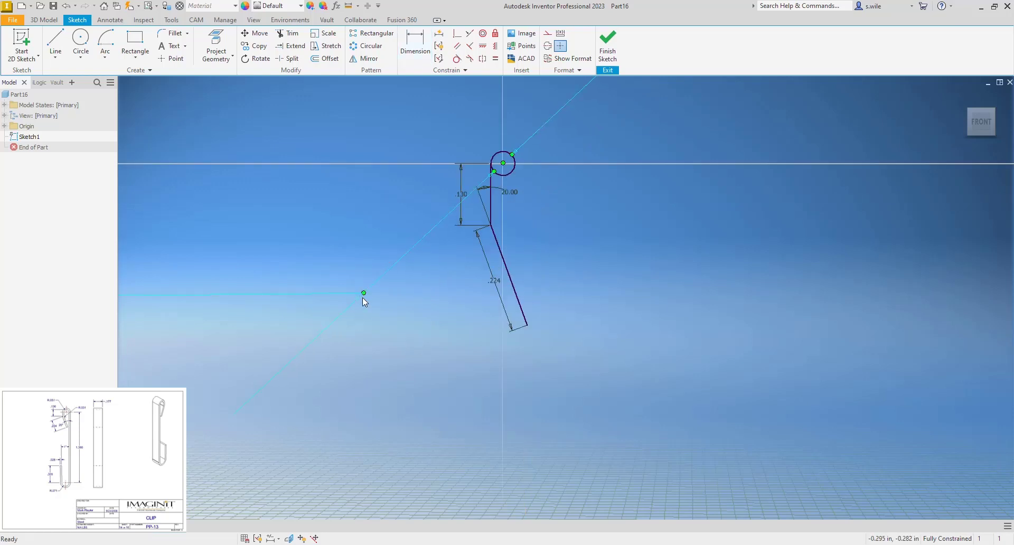
Add a radius dimension to the circle at the origin and set it to 0.051 in
{"action": "key", "text": "d"}
{"action": "left_click", "coordinate": [512, 152]}
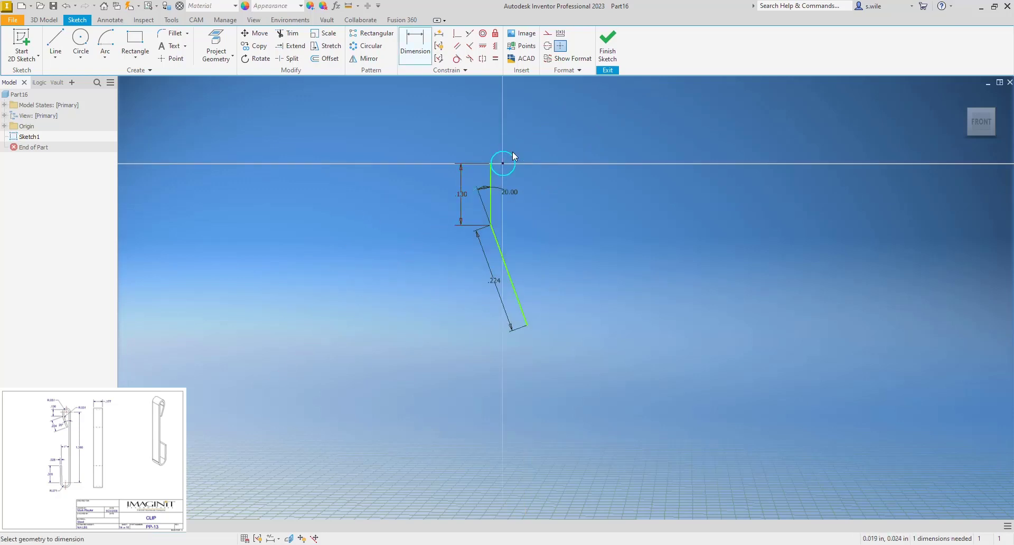
{"action": "right_click", "coordinate": [538, 126]}
{"action": "mouse_move", "coordinate": [573, 142]}
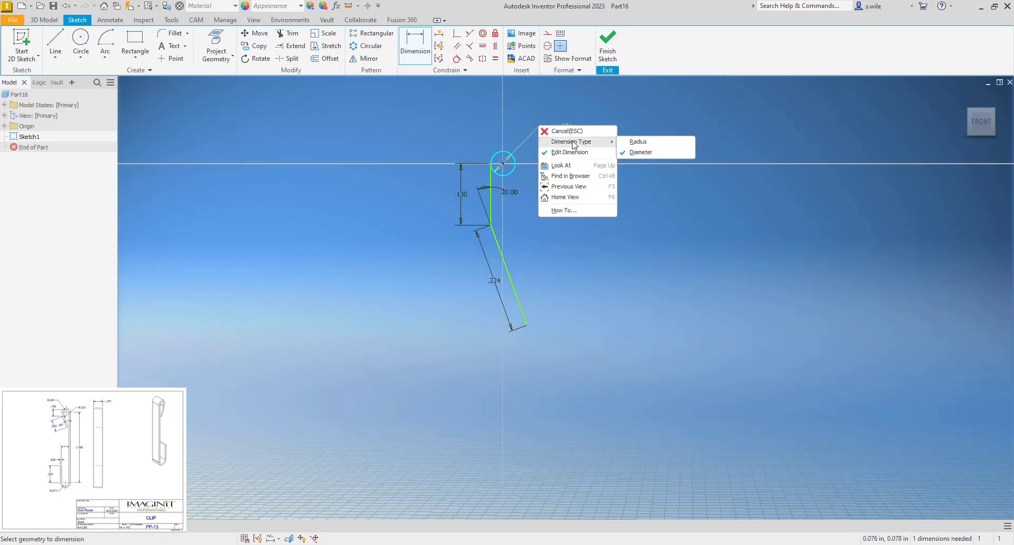
{"action": "left_click", "coordinate": [649, 144]}
{"action": "left_click", "coordinate": [534, 132]}
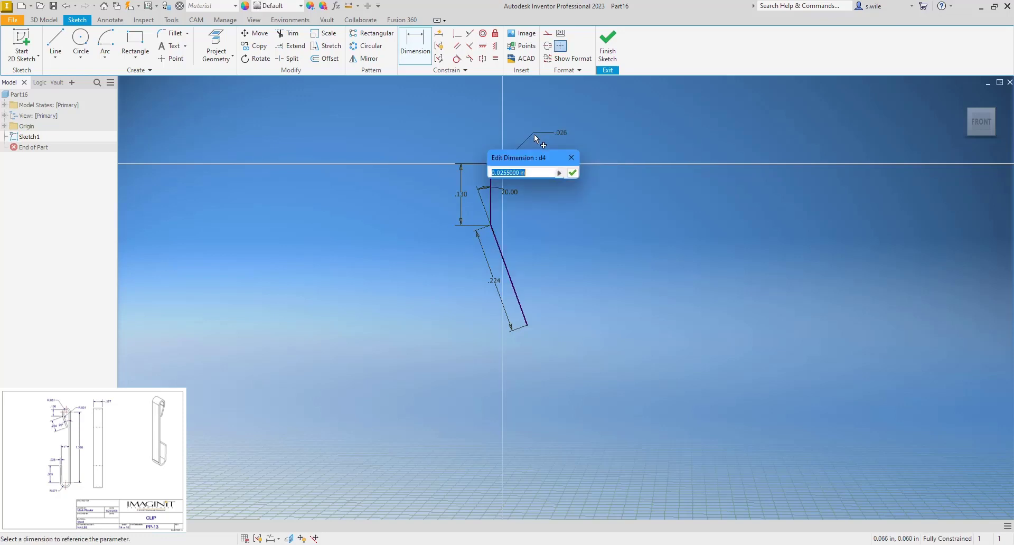
{"action": "type", "text": ".051"}
{"action": "key", "text": "Return"}
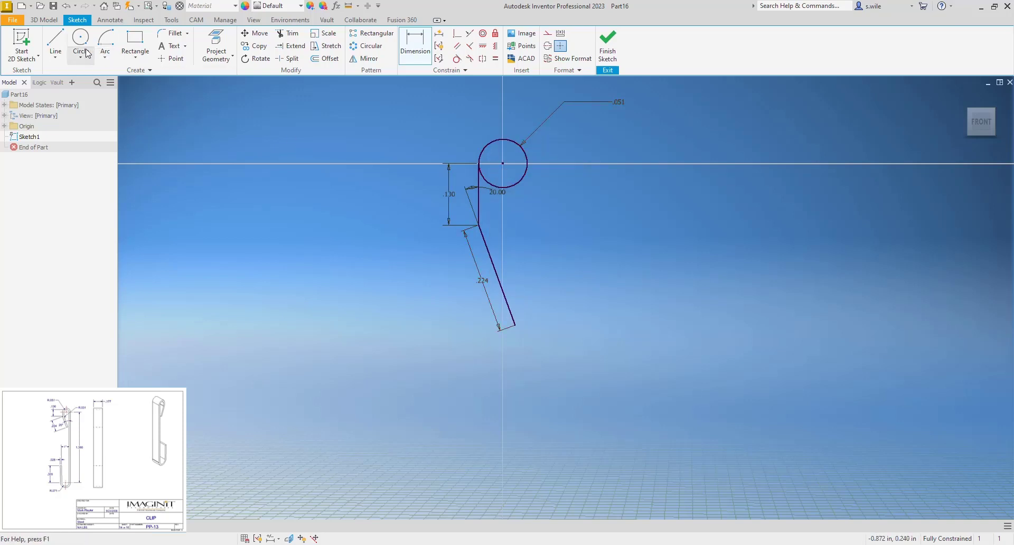
Draw a vertical line about 0.6 in long straight down from the circle's right edge
{"action": "key", "text": "l"}
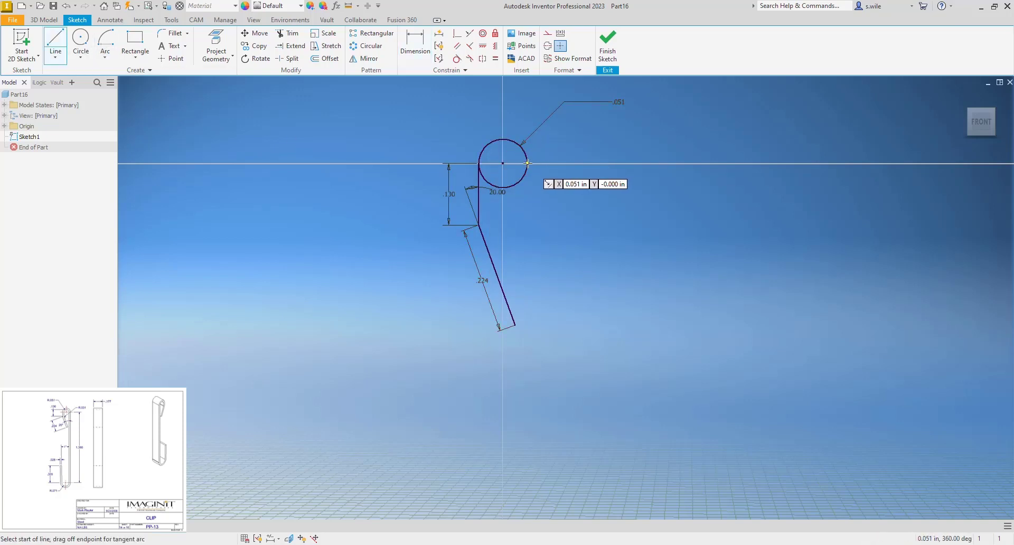
{"action": "left_click", "coordinate": [527, 163]}
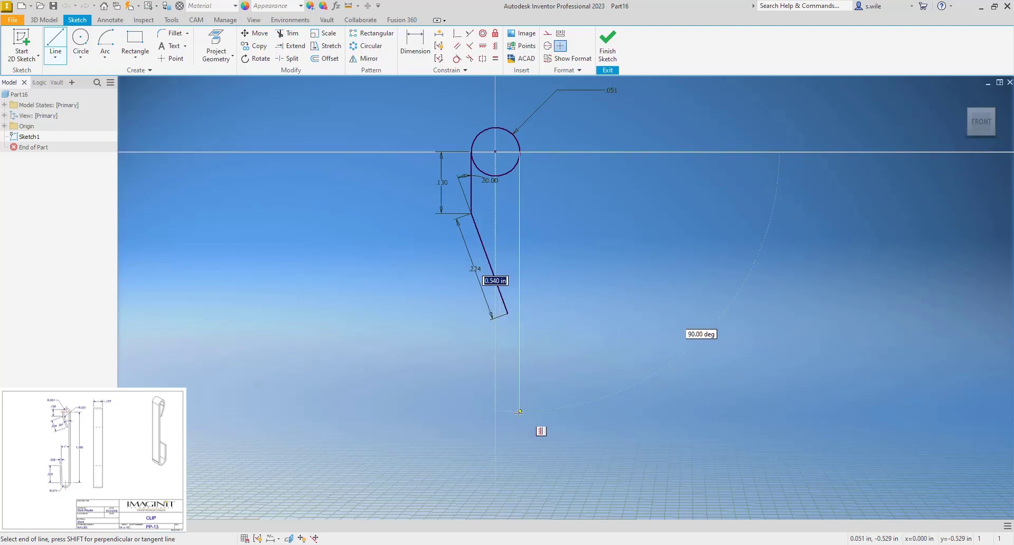
{"action": "left_click", "coordinate": [518, 440]}
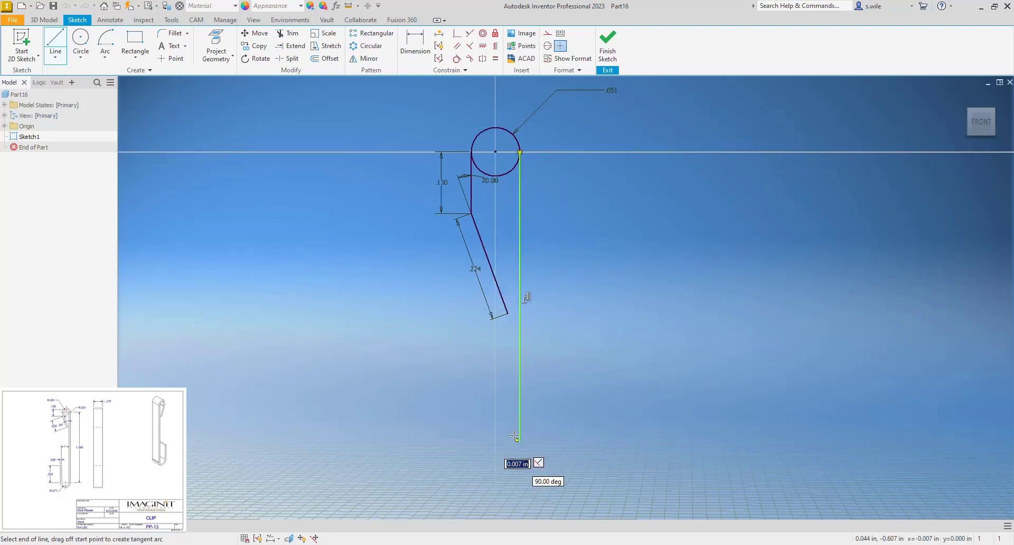
{"action": "scroll", "coordinate": [502, 401], "scroll_direction": "down", "scroll_amount": 2}
{"action": "scroll", "coordinate": [375, 282], "scroll_direction": "down", "scroll_amount": 2}
{"action": "key", "text": "Escape"}
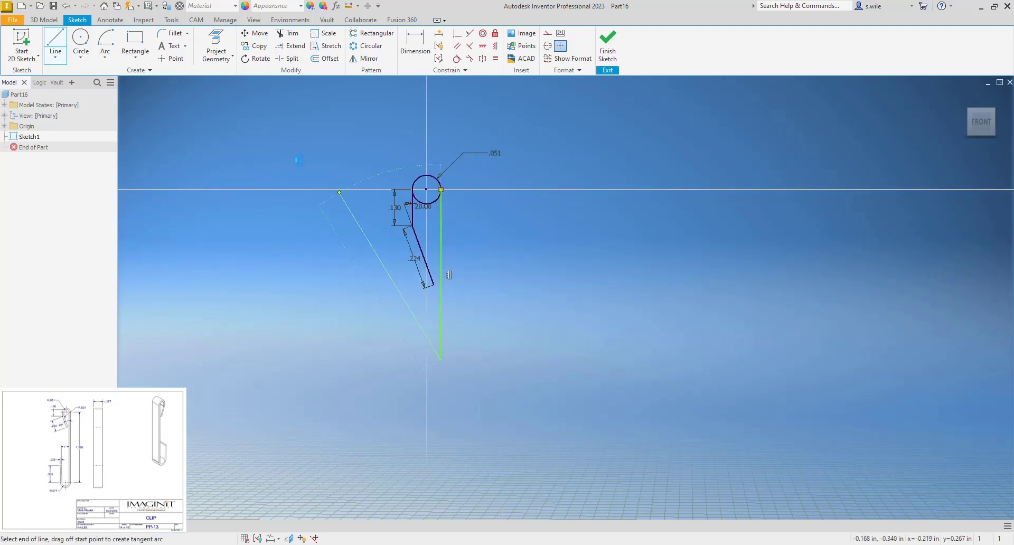
Sketch a second circle of about 0.081 in radius below the long vertical line, slightly left of the origin's vertical axis
{"action": "key", "text": "c"}
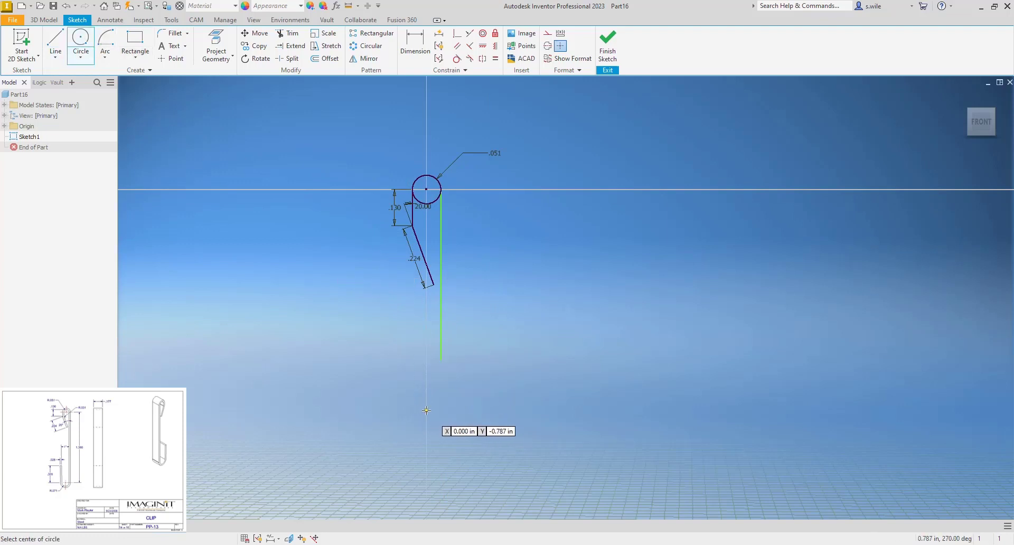
{"action": "left_click", "coordinate": [415, 418]}
{"action": "left_click", "coordinate": [417, 394]}
{"action": "key", "text": "Escape"}
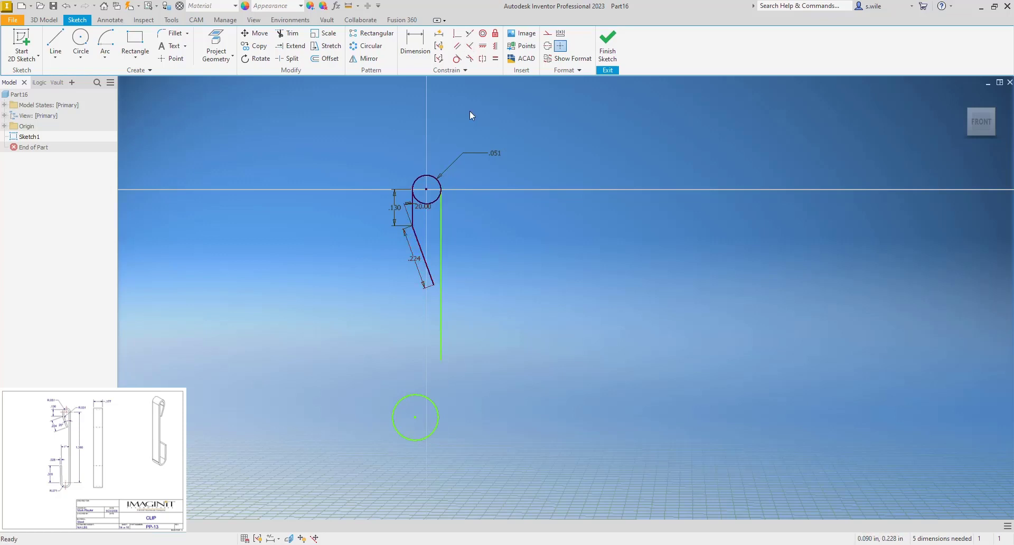
Align the lower circle's centre vertically with the centre of the circle at the origin
{"action": "left_click", "coordinate": [495, 46]}
{"action": "left_click", "coordinate": [426, 189]}
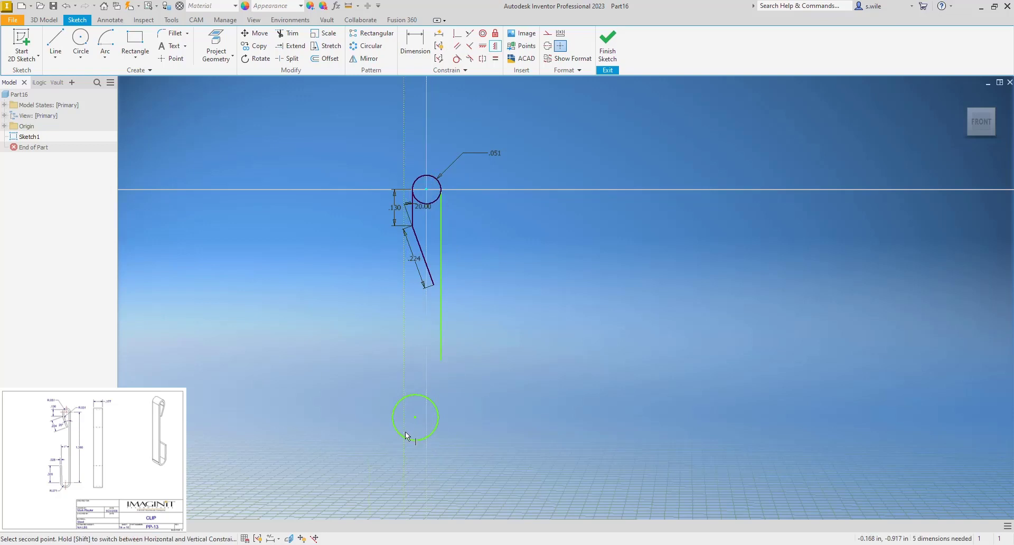
{"action": "left_click", "coordinate": [415, 417]}
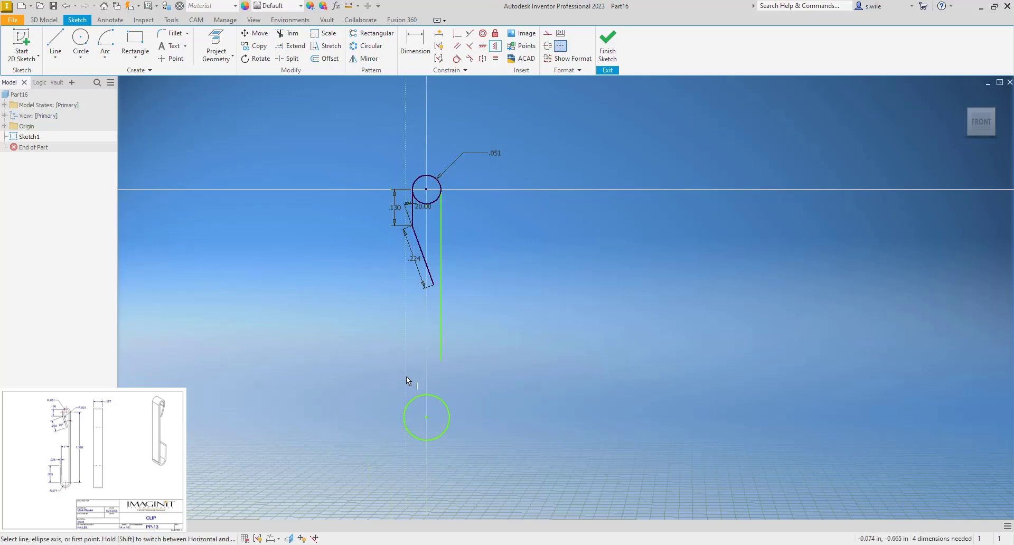
Add a radius dimension to the lower circle and set it to 0.071 in
{"action": "key", "text": "d"}
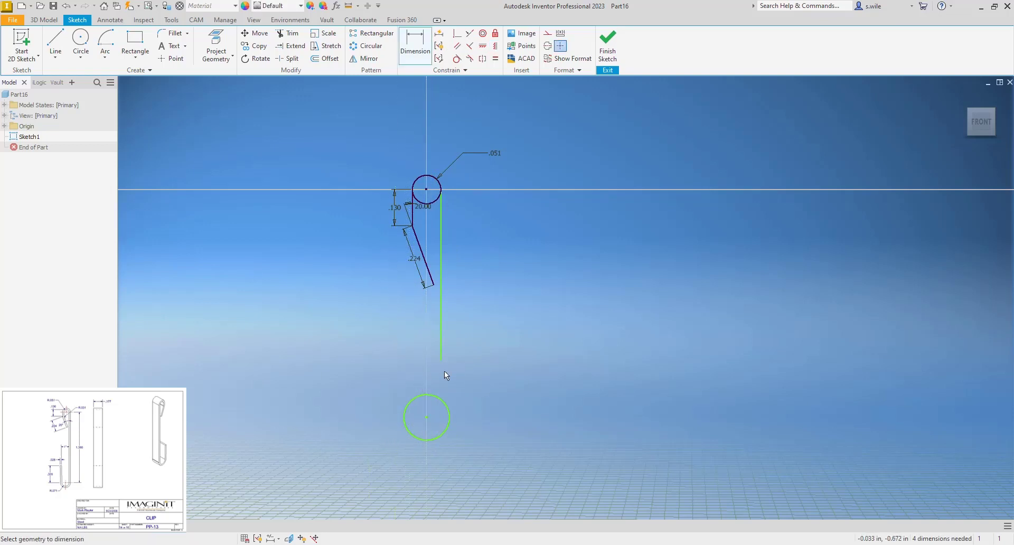
{"action": "left_click", "coordinate": [429, 404]}
{"action": "right_click", "coordinate": [382, 369]}
{"action": "mouse_move", "coordinate": [410, 385]}
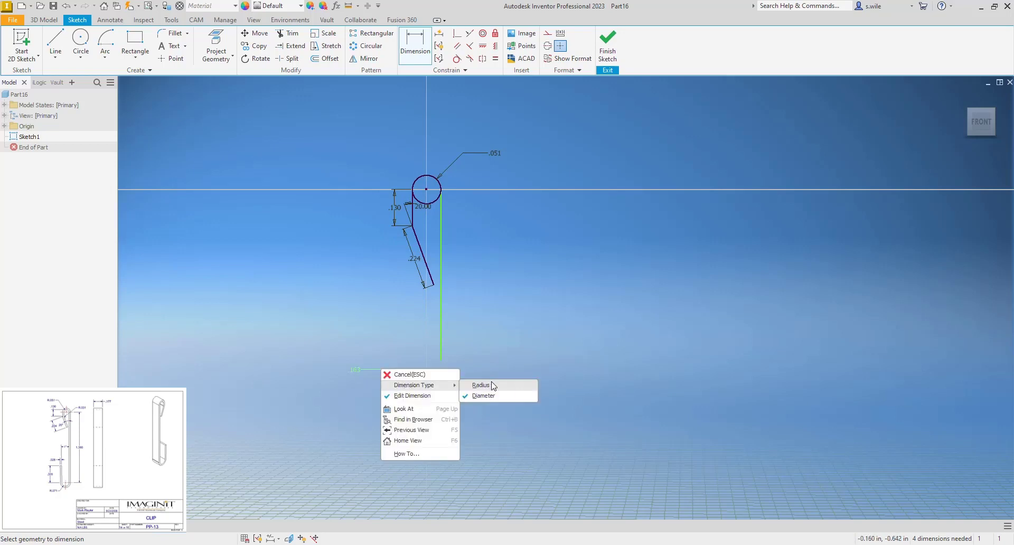
{"action": "left_click", "coordinate": [482, 385]}
{"action": "left_click", "coordinate": [376, 387]}
{"action": "type", "text": "."}
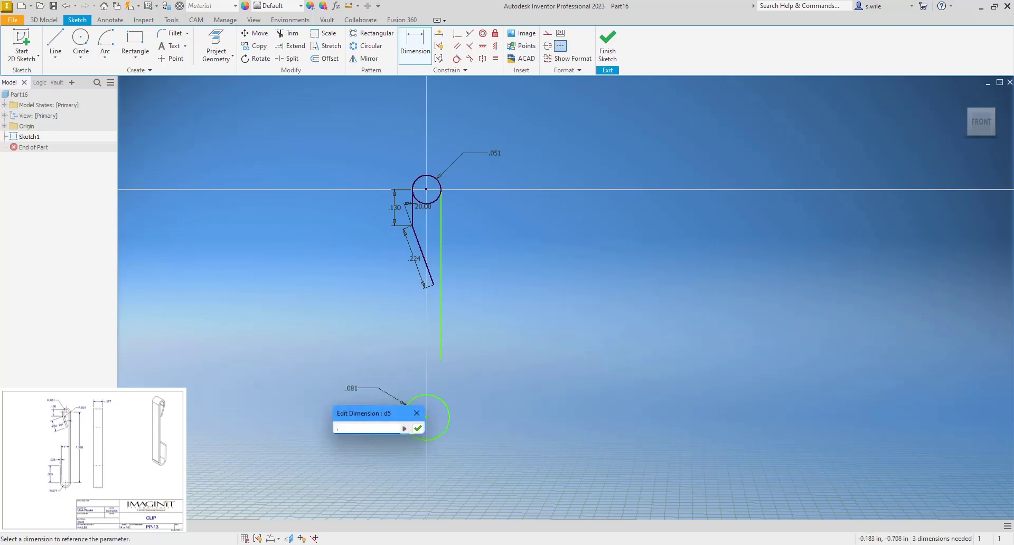
{"action": "type", "text": "071"}
{"action": "key", "text": "Return"}
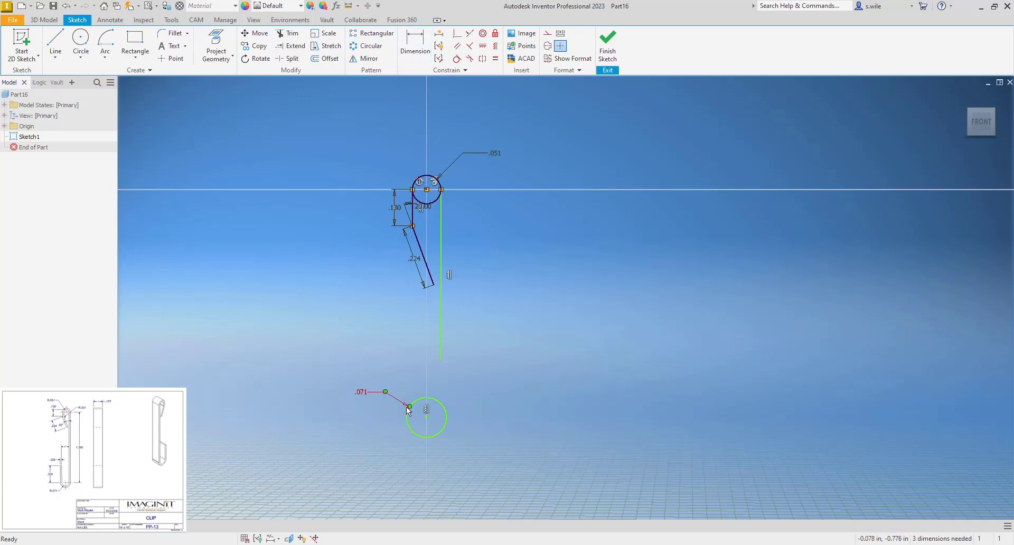
Delete the vertical constraint between the centres of the two circles
{"action": "right_click", "coordinate": [426, 408]}
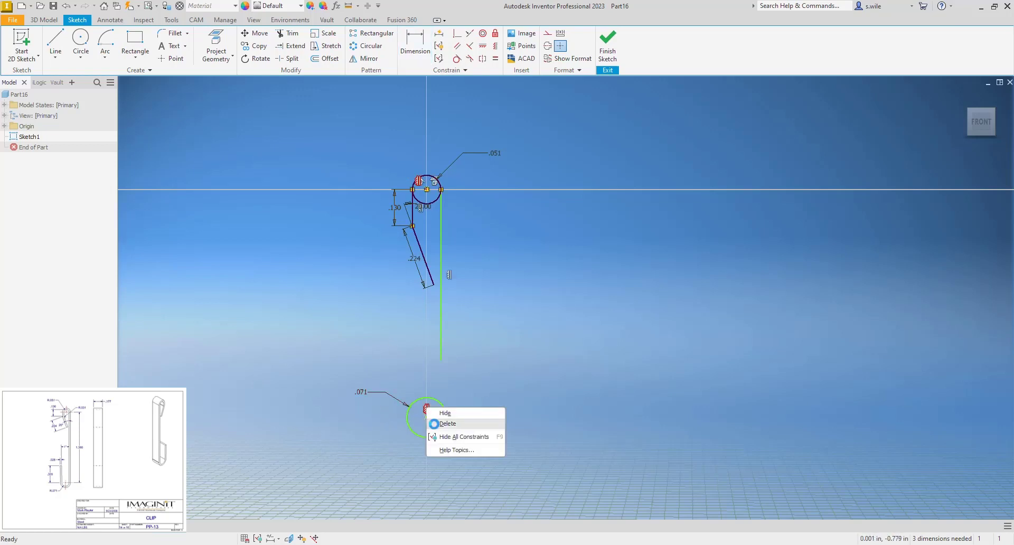
{"action": "left_click", "coordinate": [437, 423]}
Make the lower endpoint of the long vertical line coincident with the lower circle and reposition that endpoint near the circle's right side
{"action": "left_click", "coordinate": [457, 33]}
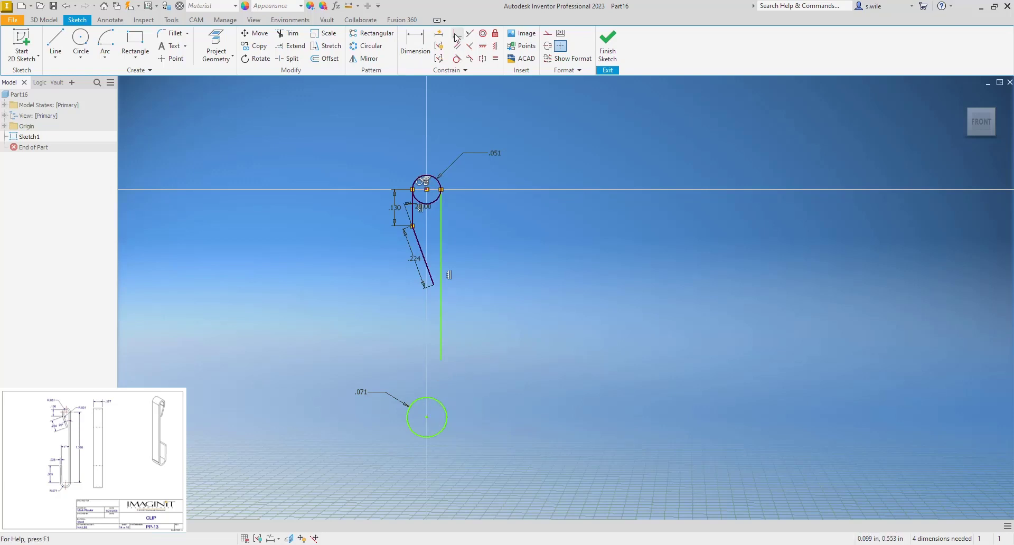
{"action": "left_click", "coordinate": [441, 357]}
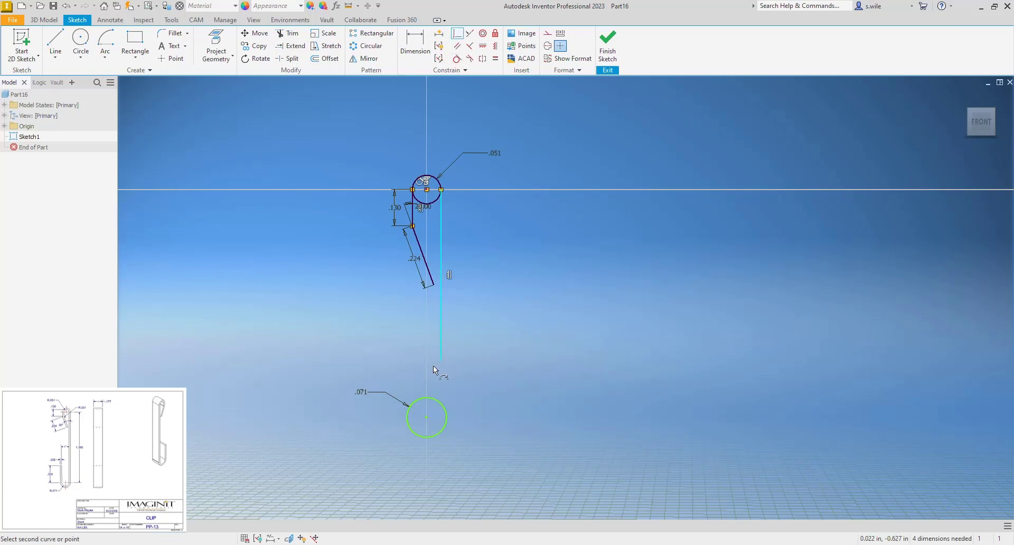
{"action": "left_click", "coordinate": [433, 365]}
{"action": "left_click", "coordinate": [440, 360]}
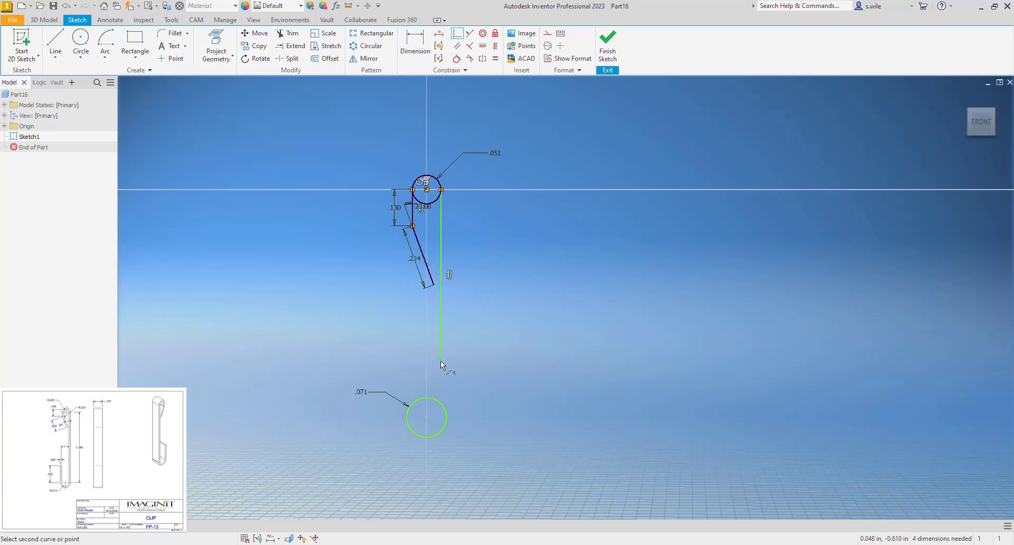
{"action": "left_click", "coordinate": [445, 409]}
{"action": "key", "text": "Escape"}
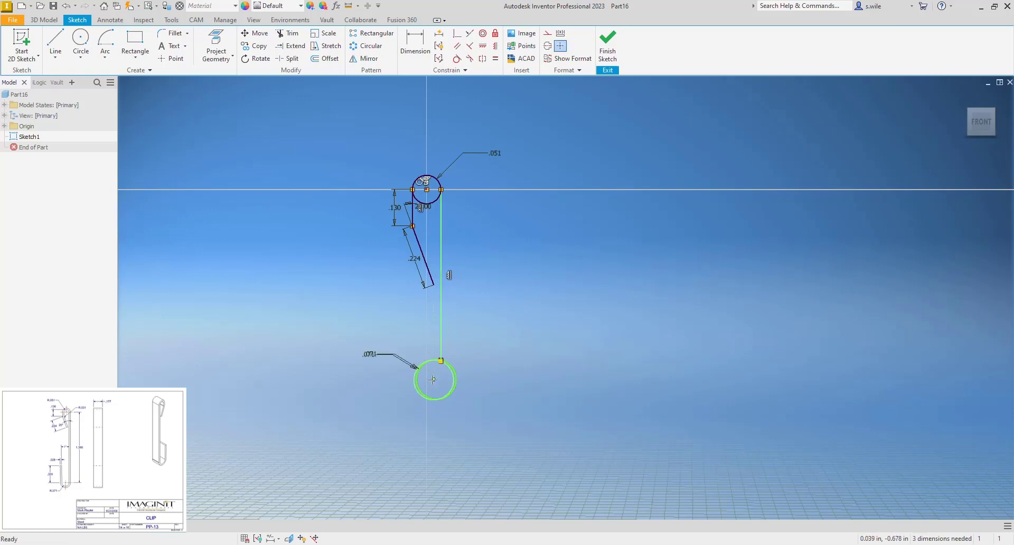
{"action": "left_click_drag", "start_coordinate": [441, 360], "coordinate": [438, 376]}
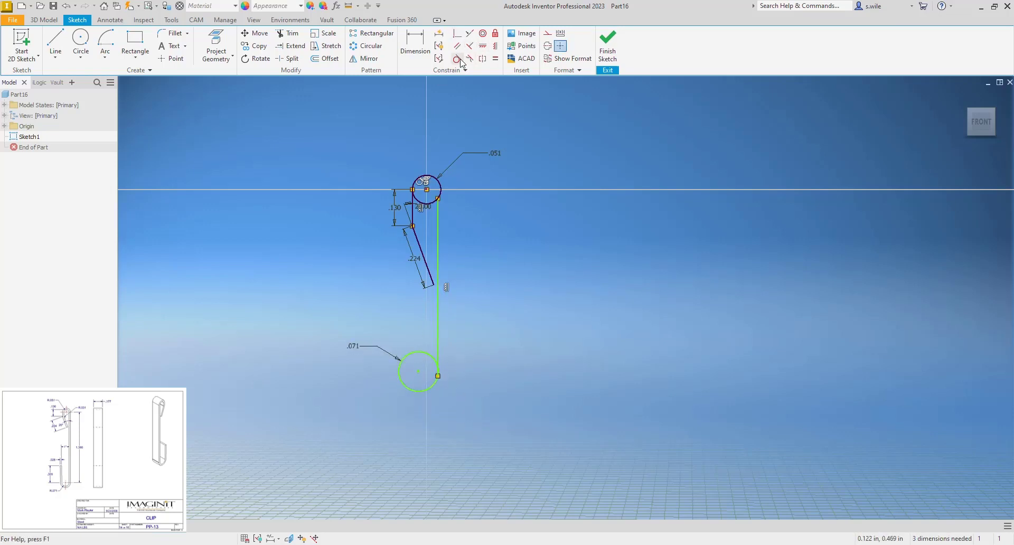
Add a tangent constraint between the long vertical line and the lower circle
{"action": "left_click", "coordinate": [456, 59]}
{"action": "left_click", "coordinate": [437, 380]}
{"action": "left_click", "coordinate": [438, 350]}
Add a vertical dimension between the centres of the upper and lower circles and set it to 1.38 in
{"action": "key", "text": "d"}
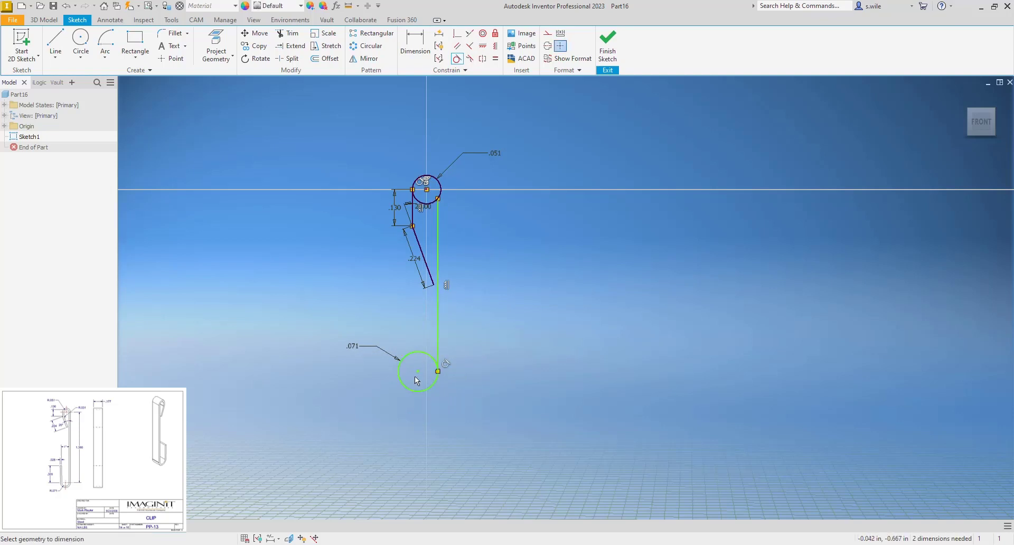
{"action": "left_click", "coordinate": [427, 190]}
{"action": "left_click", "coordinate": [477, 264]}
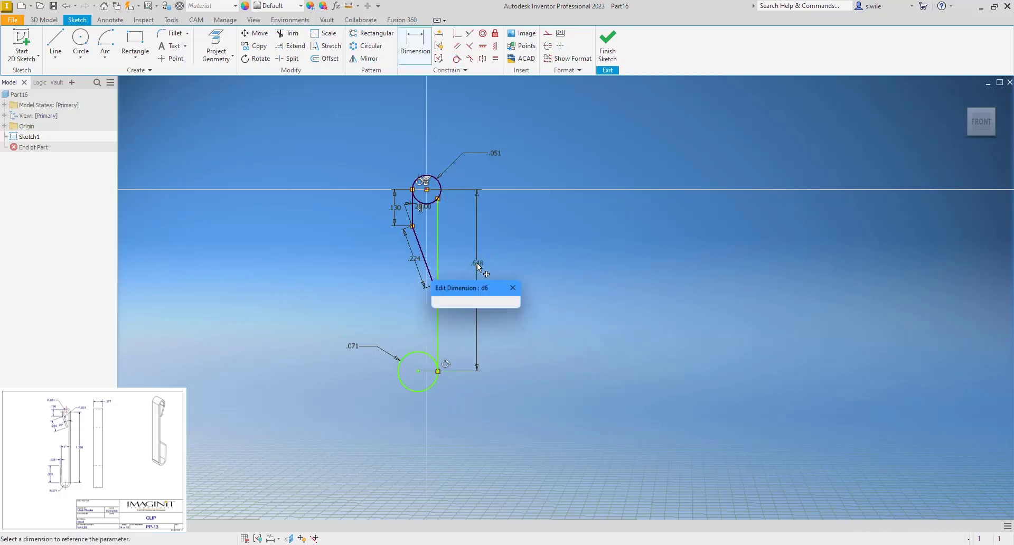
{"action": "type", "text": ".37"}
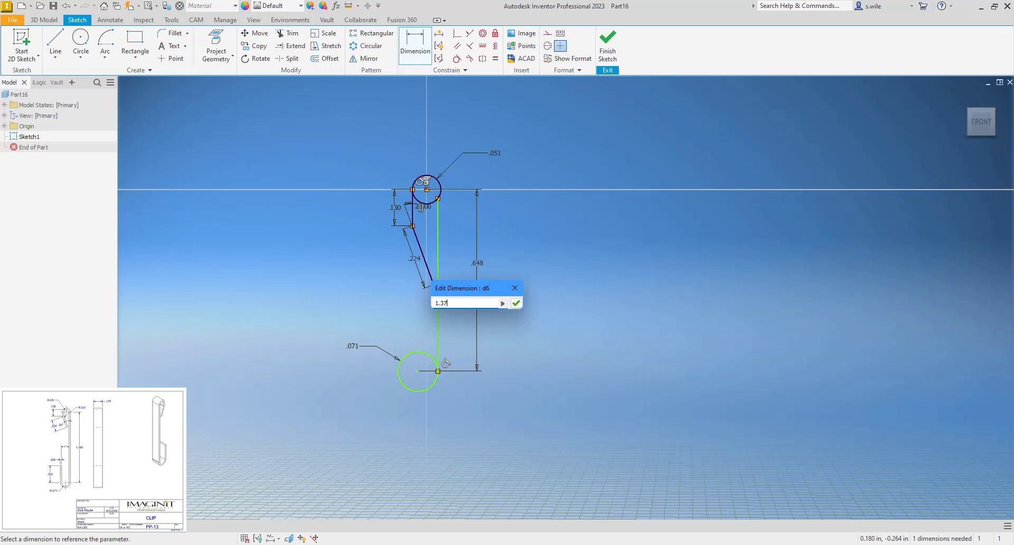
{"action": "type", "text": ".38"}
{"action": "key", "text": "Return"}
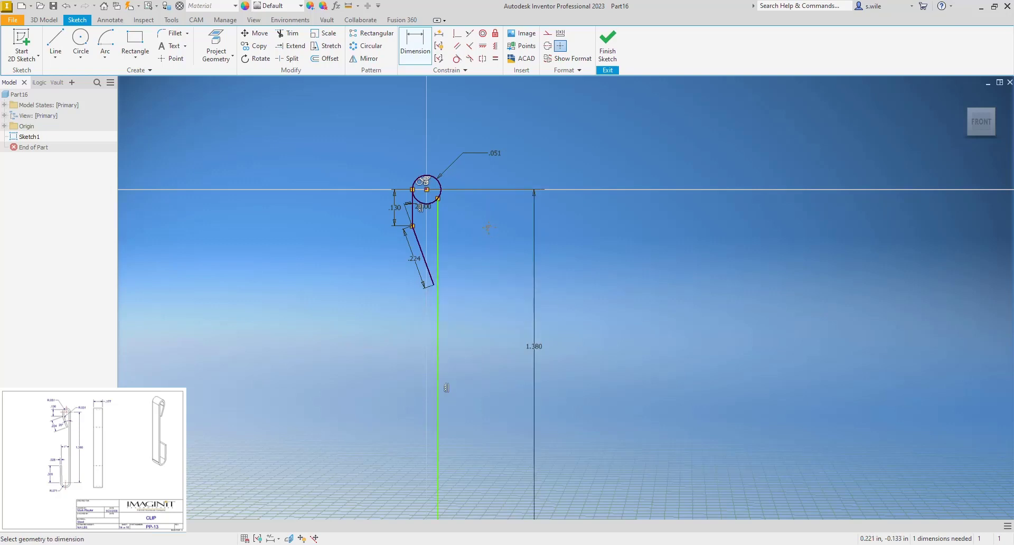
Make the long vertical line tangent to the upper circle at the origin
{"action": "middle_click_drag", "start_coordinate": [411, 257], "coordinate": [529, 189]}
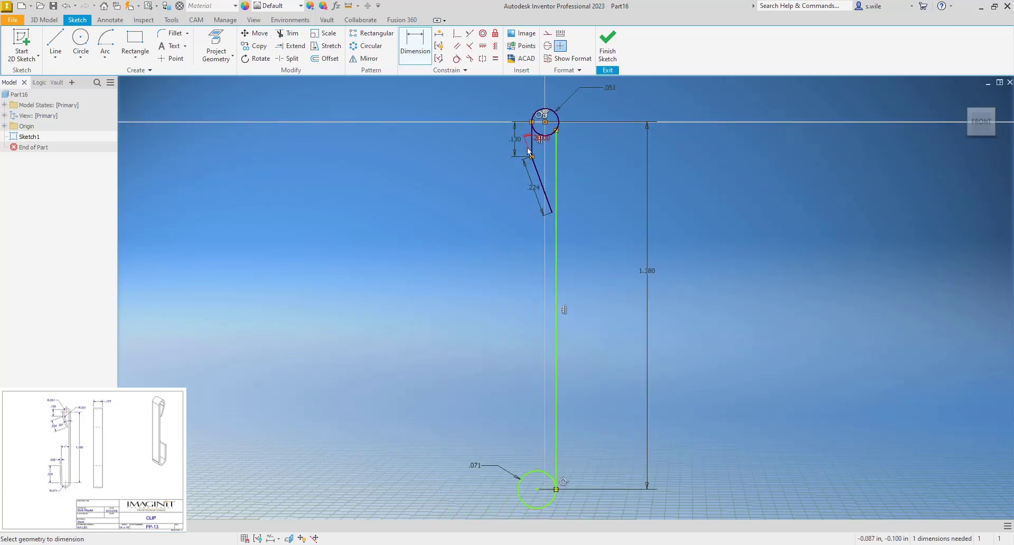
{"action": "left_click", "coordinate": [456, 58]}
{"action": "left_click", "coordinate": [557, 142]}
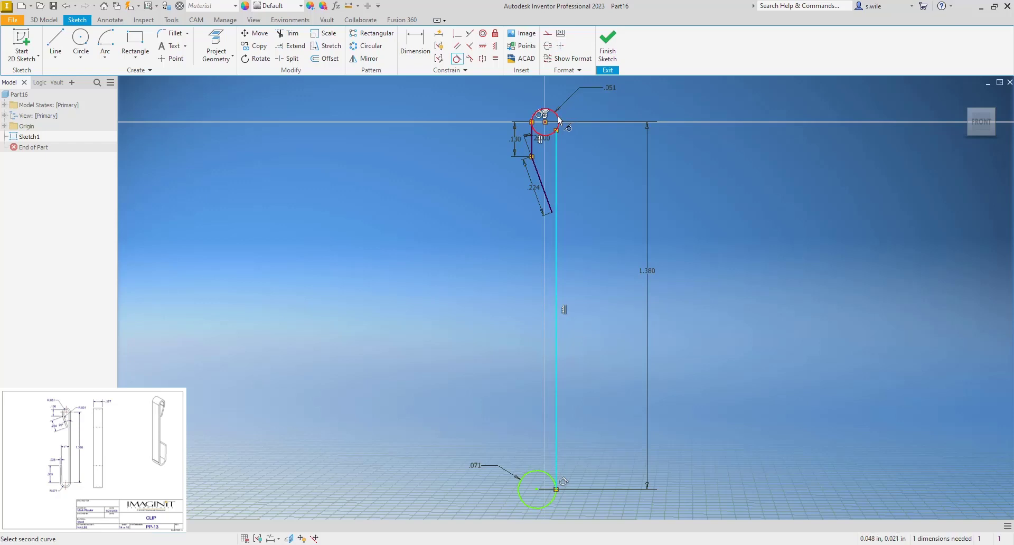
{"action": "left_click", "coordinate": [559, 120]}
{"action": "scroll", "coordinate": [563, 93], "scroll_direction": "up", "scroll_amount": 5}
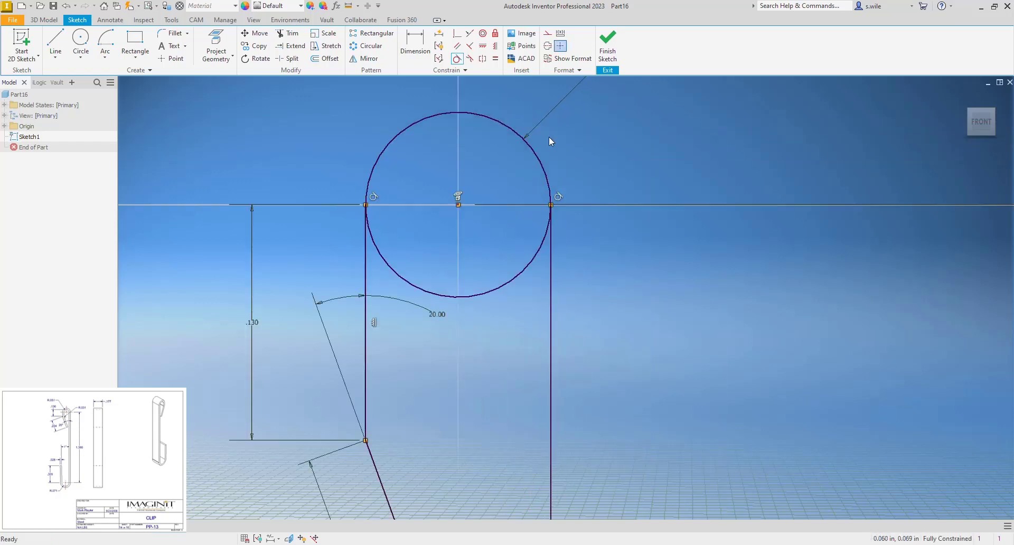
{"action": "key", "text": "Escape"}
Trim away the lower half of the upper circle between the two vertical lines
{"action": "left_click", "coordinate": [288, 34]}
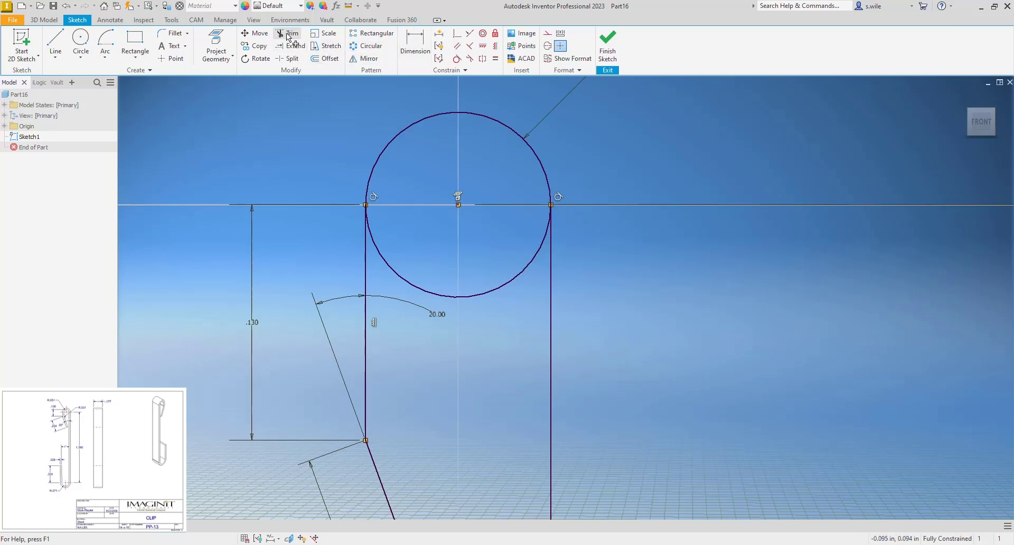
{"action": "left_click", "coordinate": [486, 293]}
{"action": "scroll", "coordinate": [480, 264], "scroll_direction": "down", "scroll_amount": 5}
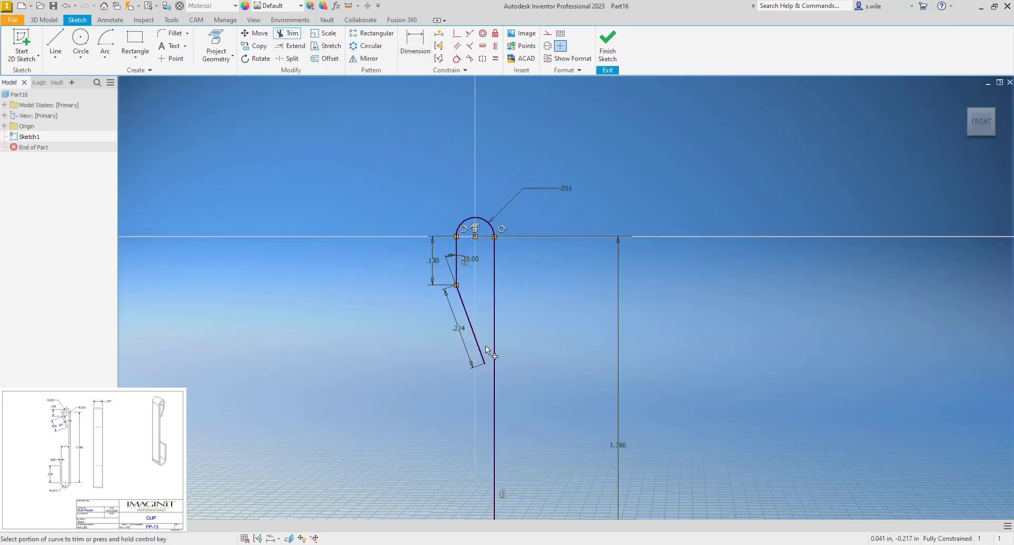
Sketch a line about 0.42 in long, tangent to the lower circle's left side, rising with an outward slant to the left
{"action": "middle_click_drag", "start_coordinate": [486, 345], "coordinate": [427, 213]}
{"action": "middle_click_drag", "start_coordinate": [426, 251], "coordinate": [404, 108]}
{"action": "middle_click_drag", "start_coordinate": [376, 394], "coordinate": [429, 276]}
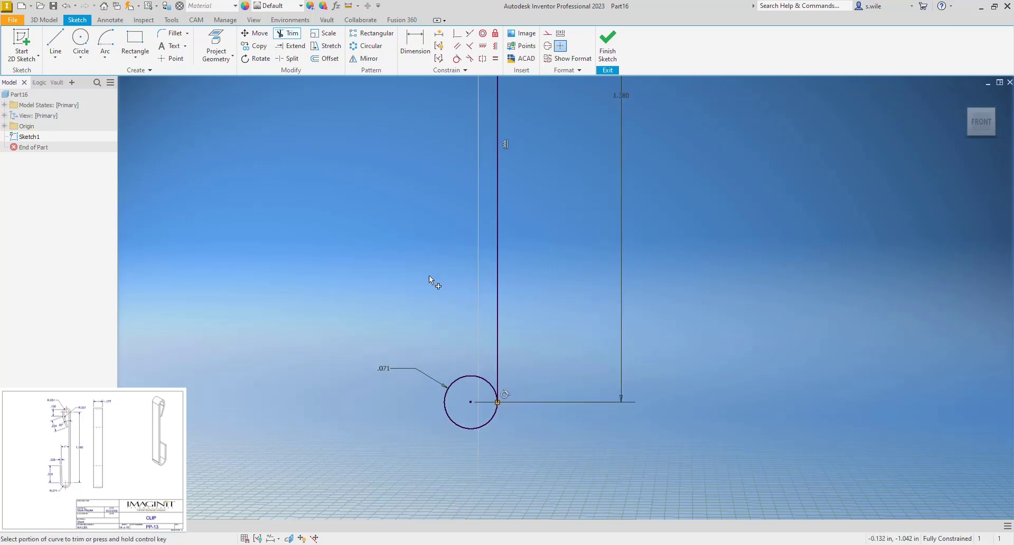
{"action": "left_click", "coordinate": [55, 42]}
{"action": "left_click", "coordinate": [444, 403]}
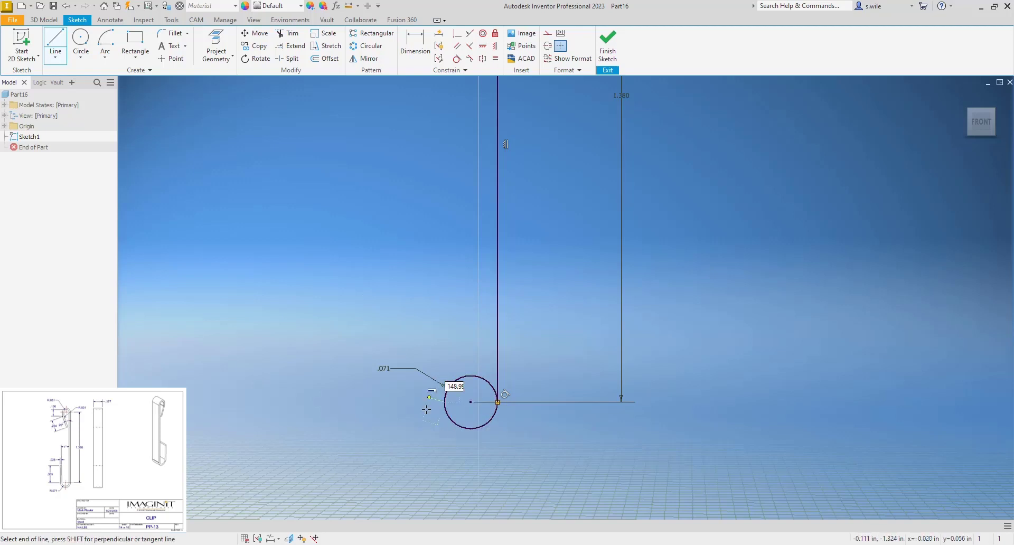
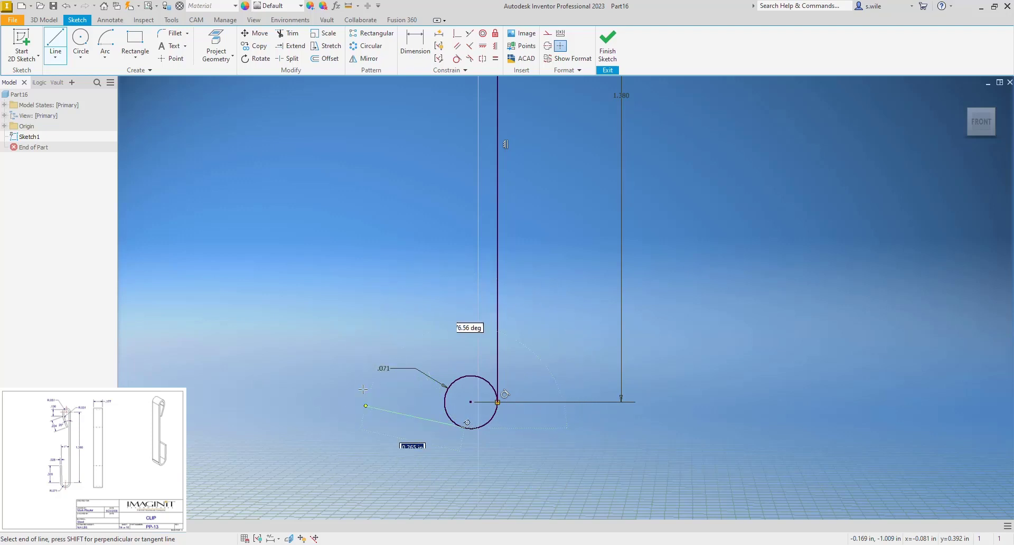
{"action": "left_click", "coordinate": [411, 256]}
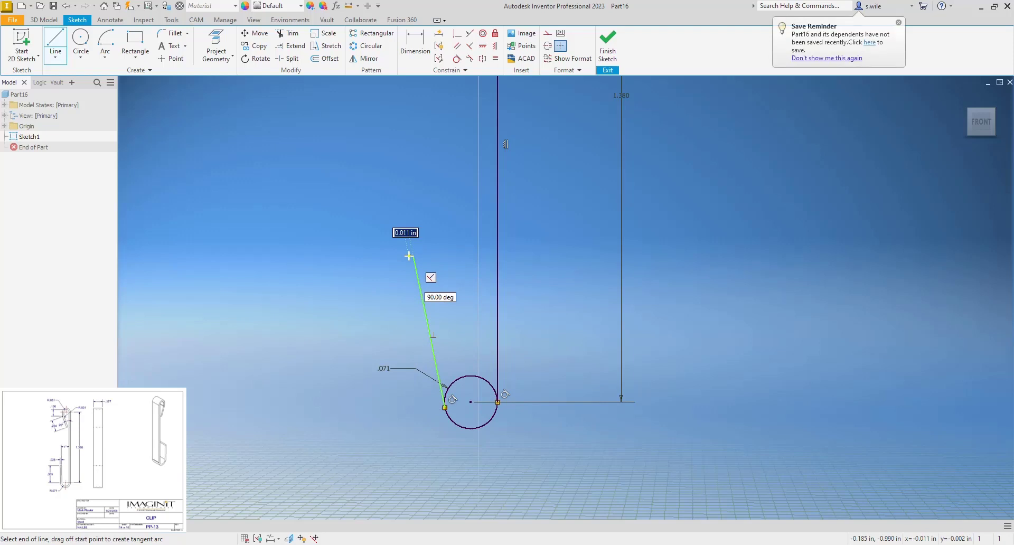
Set the angle between the short lower line and the long vertical line to 1 degree, and trim the lower circle's upper half
{"action": "key", "text": "d"}
{"action": "left_click", "coordinate": [428, 324]}
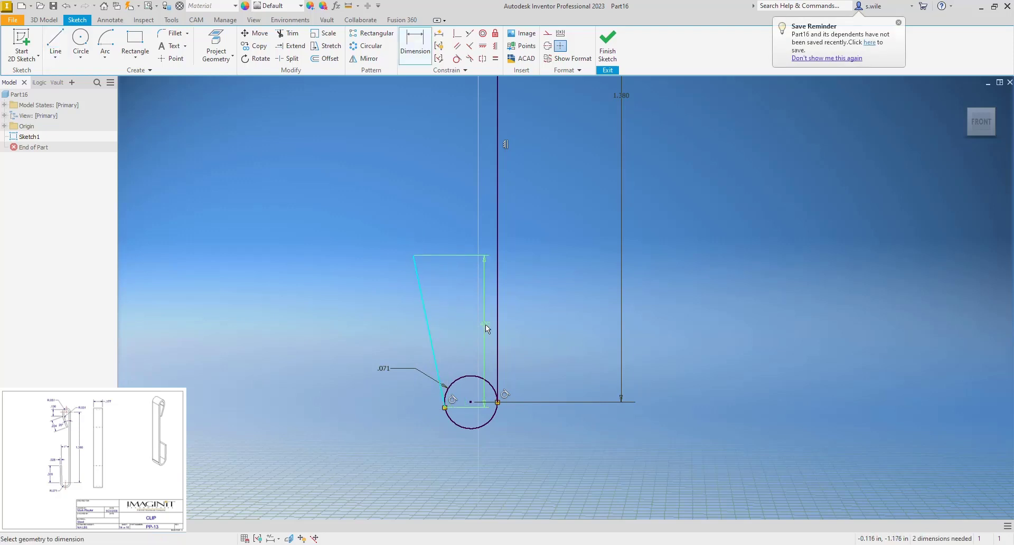
{"action": "left_click", "coordinate": [498, 329]}
{"action": "left_click", "coordinate": [464, 269]}
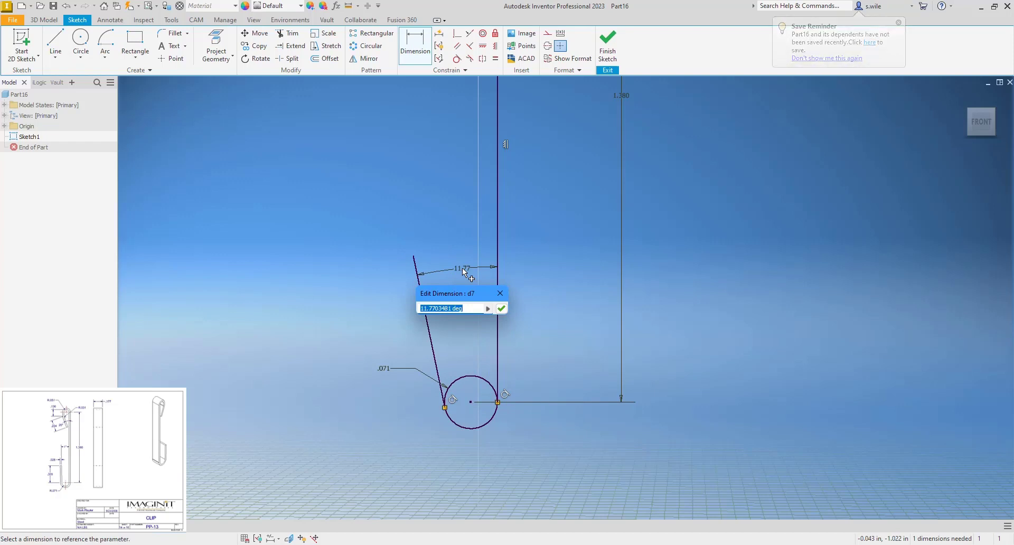
{"action": "type", "text": "1"}
{"action": "key", "text": "Return"}
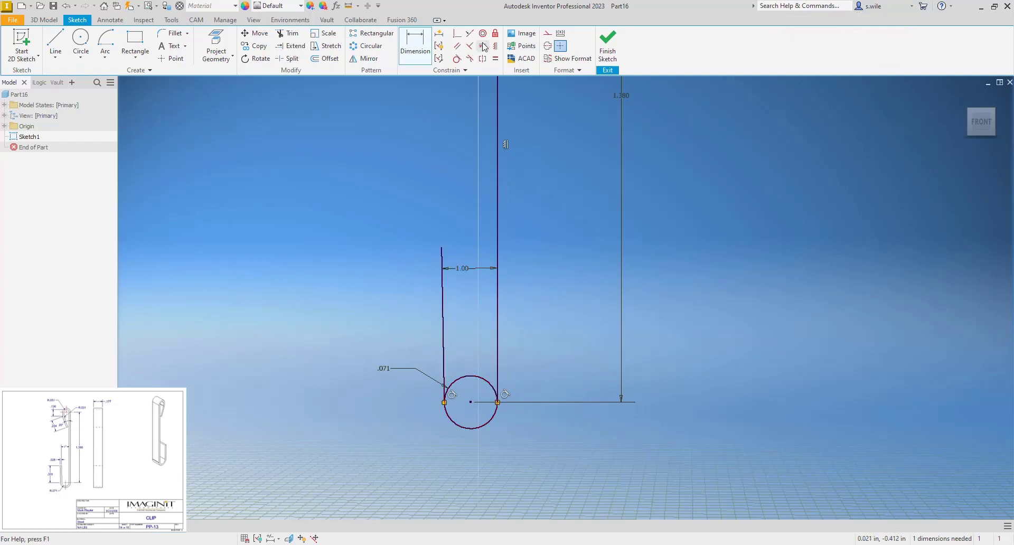
{"action": "left_click", "coordinate": [289, 34]}
{"action": "left_click", "coordinate": [465, 377]}
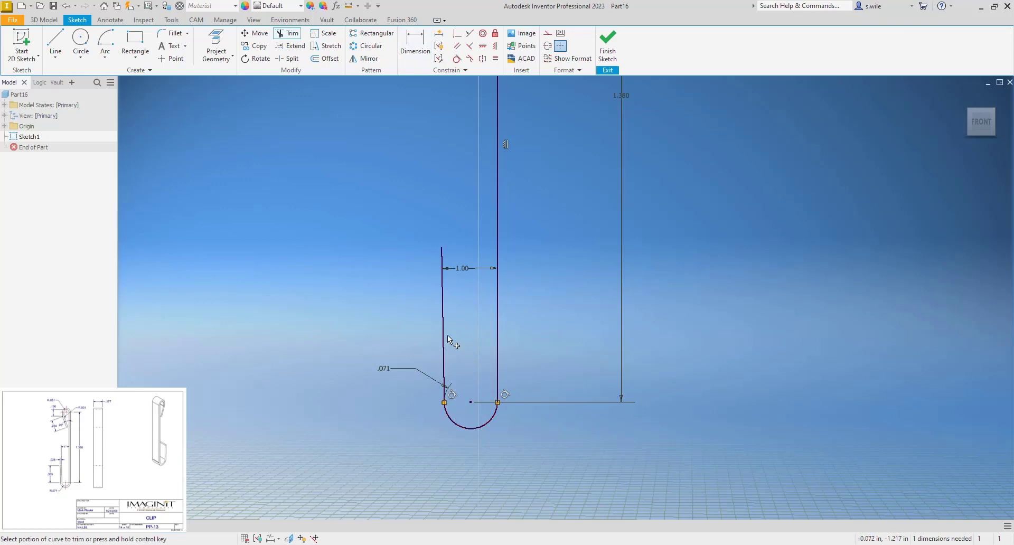
Add an aligned length dimension of 0.335 in to the short lower line and finish the sketch
{"action": "key", "text": "d"}
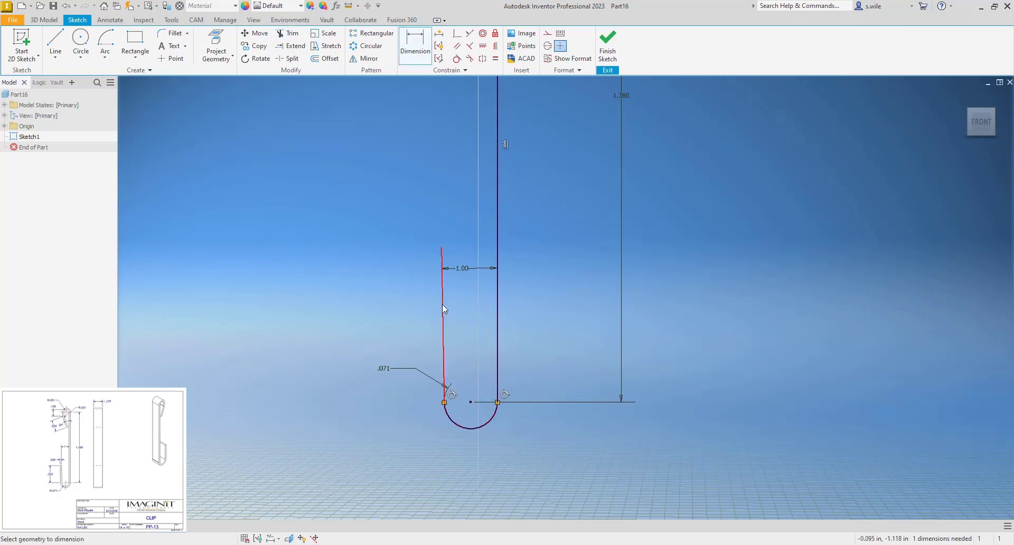
{"action": "left_click", "coordinate": [443, 304]}
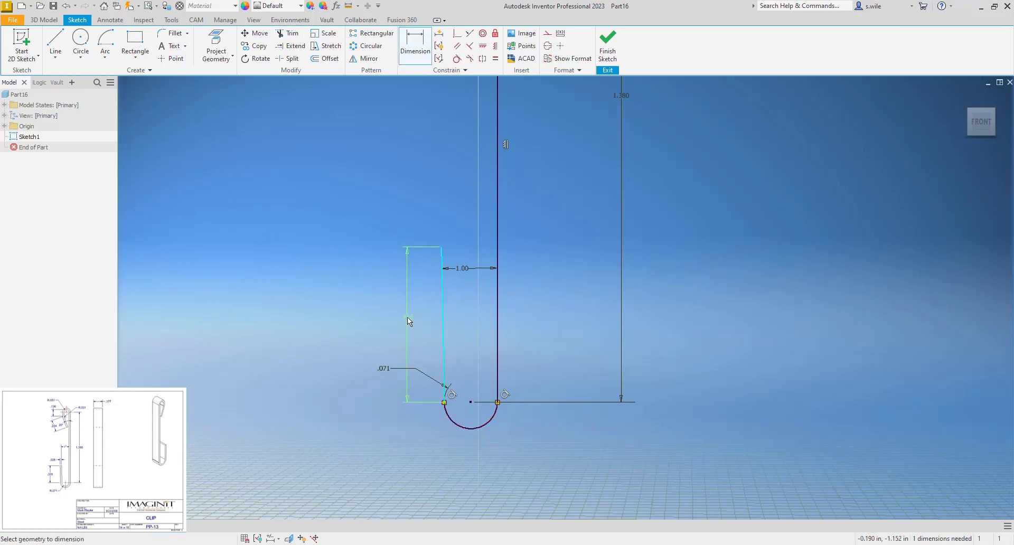
{"action": "right_click", "coordinate": [392, 315]}
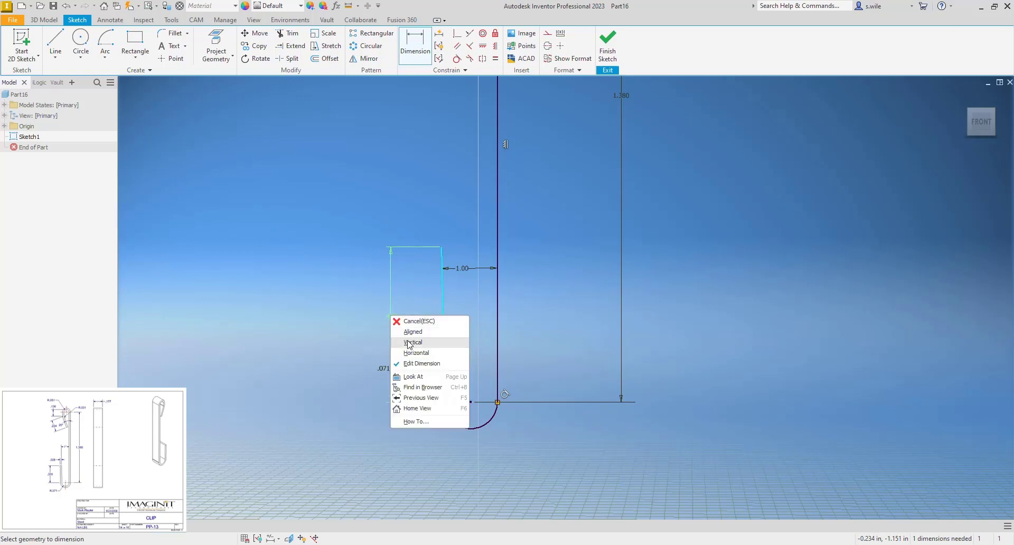
{"action": "left_click", "coordinate": [412, 332]}
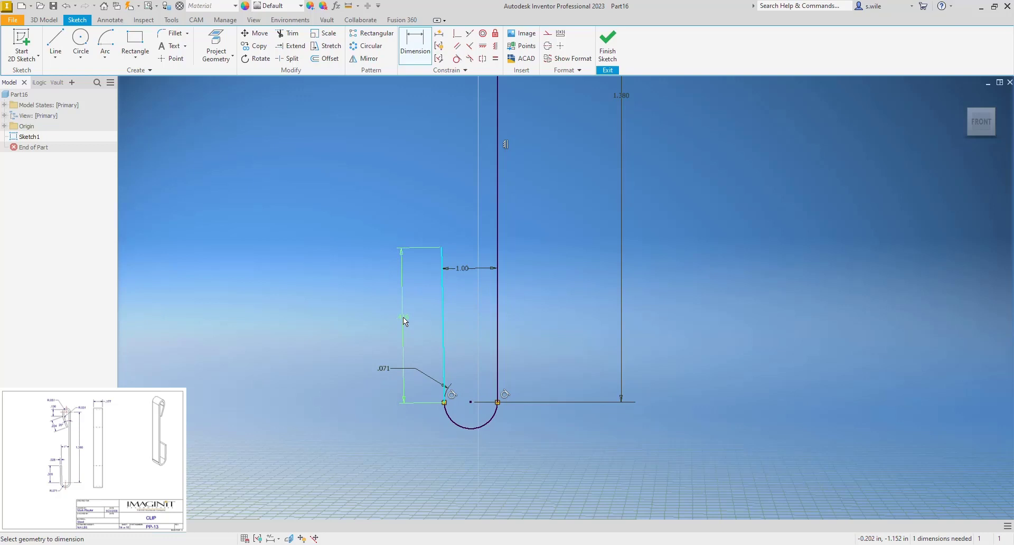
{"action": "left_click", "coordinate": [357, 330]}
{"action": "type", "text": "."}
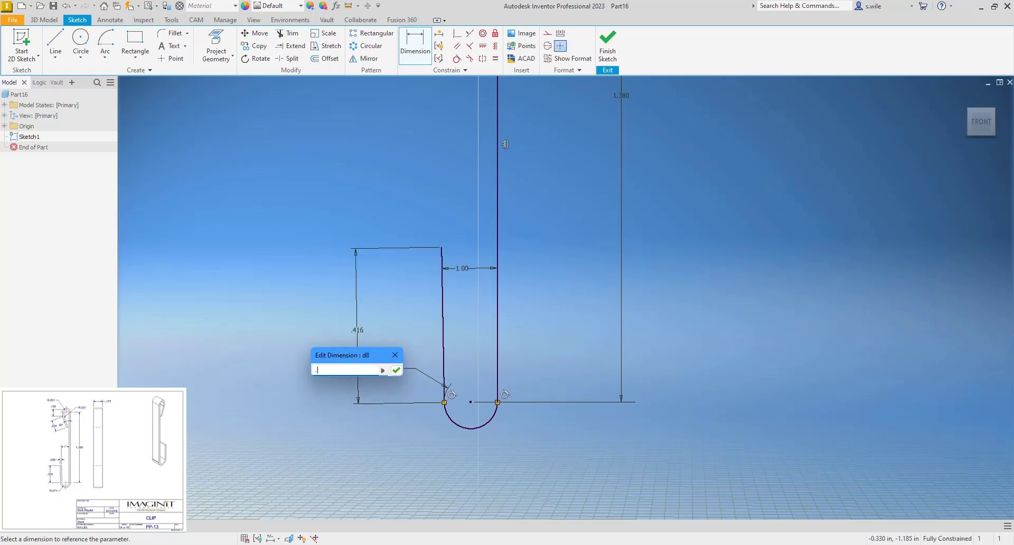
{"action": "type", "text": "335"}
{"action": "key", "text": "Return"}
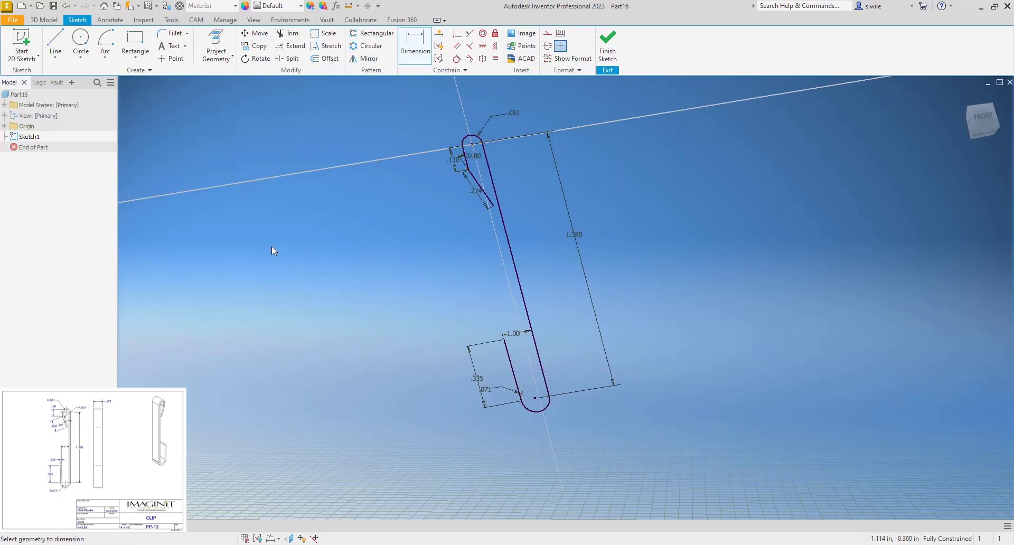
{"action": "key", "text": "Escape"}
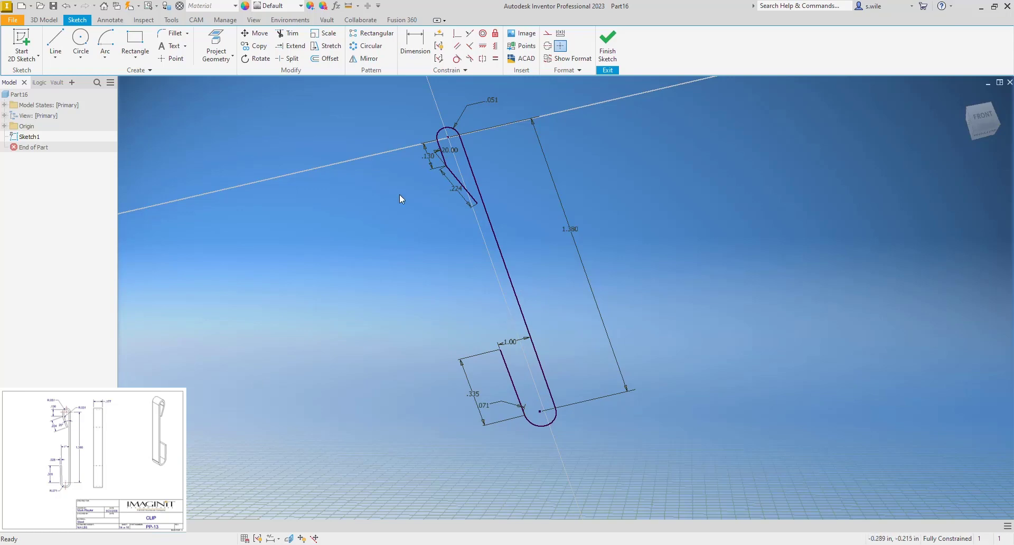
{"action": "left_click", "coordinate": [608, 43]}
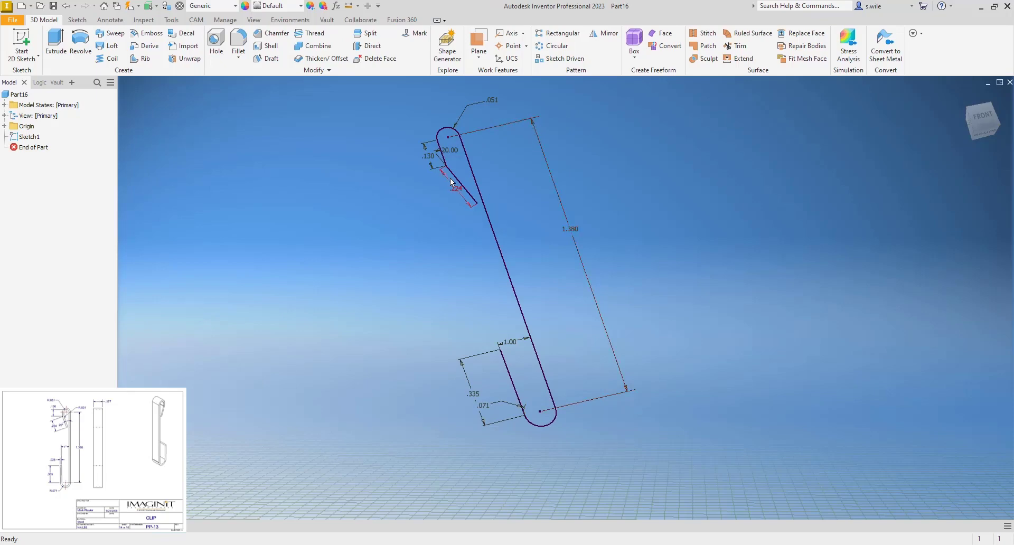
Check how the YZ and XZ origin planes lie relative to the clip profile
{"action": "left_click", "coordinate": [4, 126]}
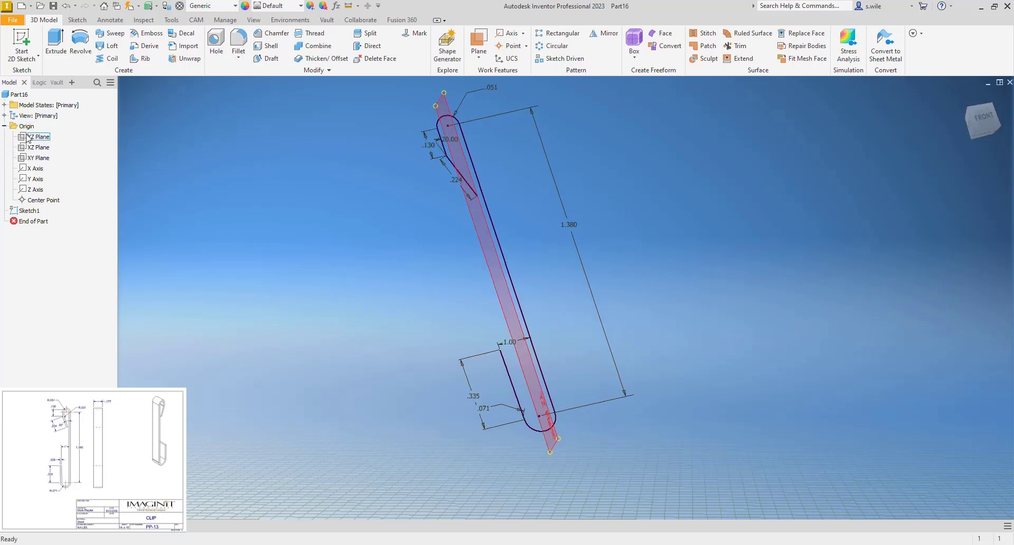
{"action": "left_click", "coordinate": [32, 136]}
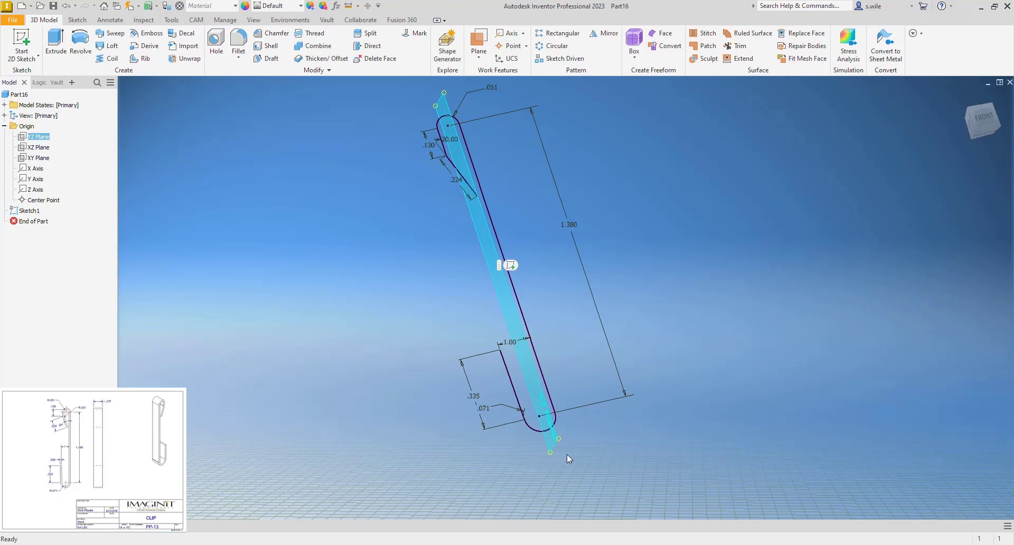
{"action": "left_click", "coordinate": [35, 149]}
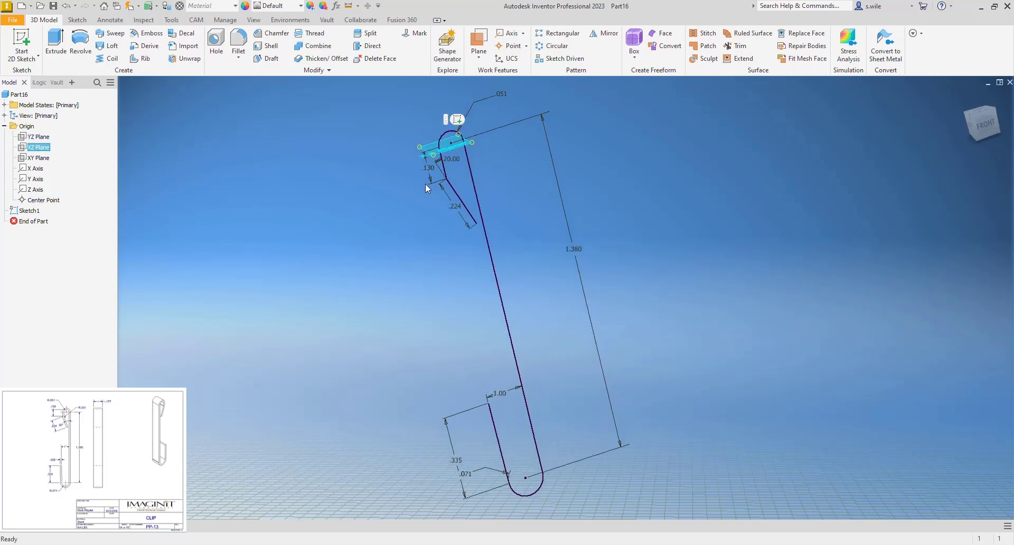
{"action": "left_click", "coordinate": [351, 185]}
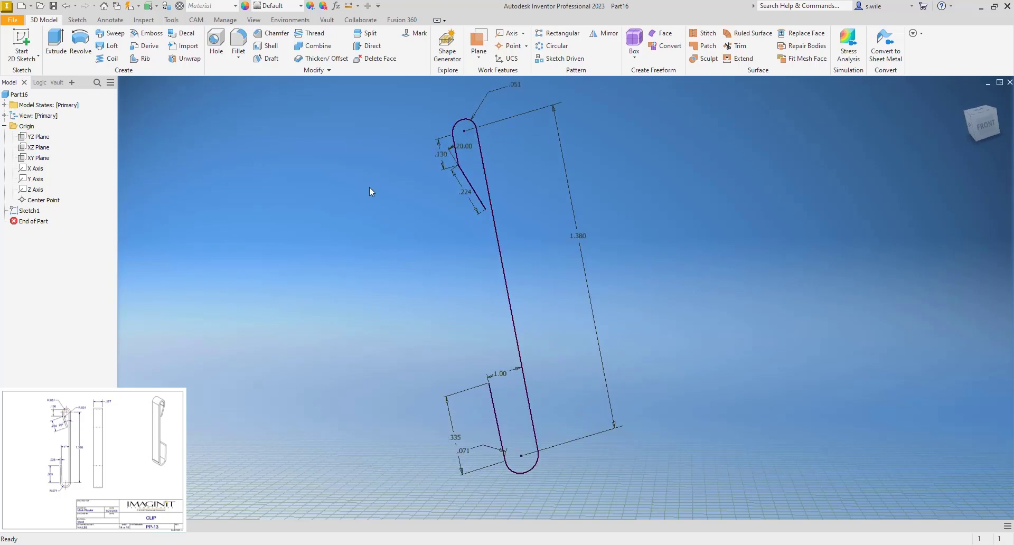
Create a work plane normal to the short lower line at its free upper endpoint
{"action": "left_click", "coordinate": [479, 57]}
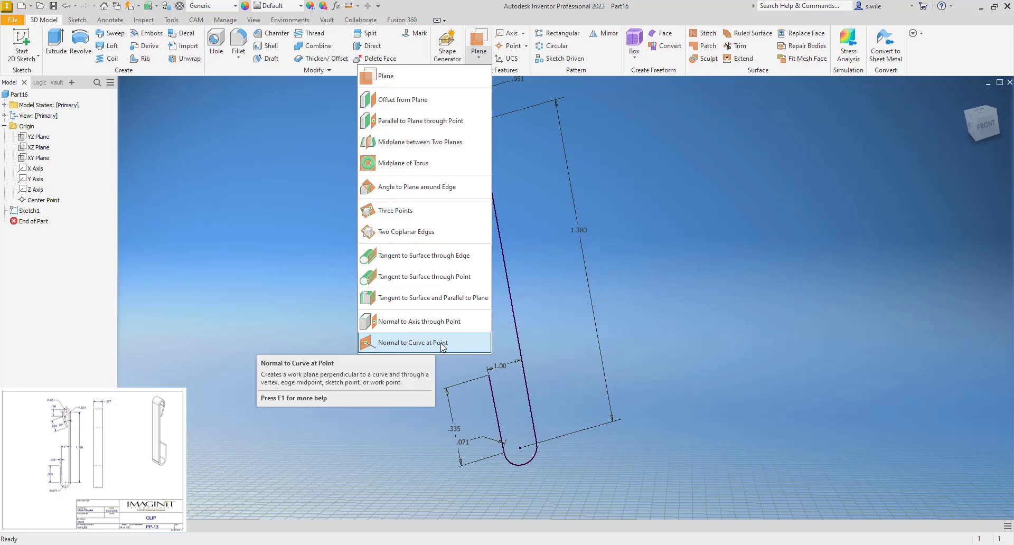
{"action": "left_click", "coordinate": [420, 344]}
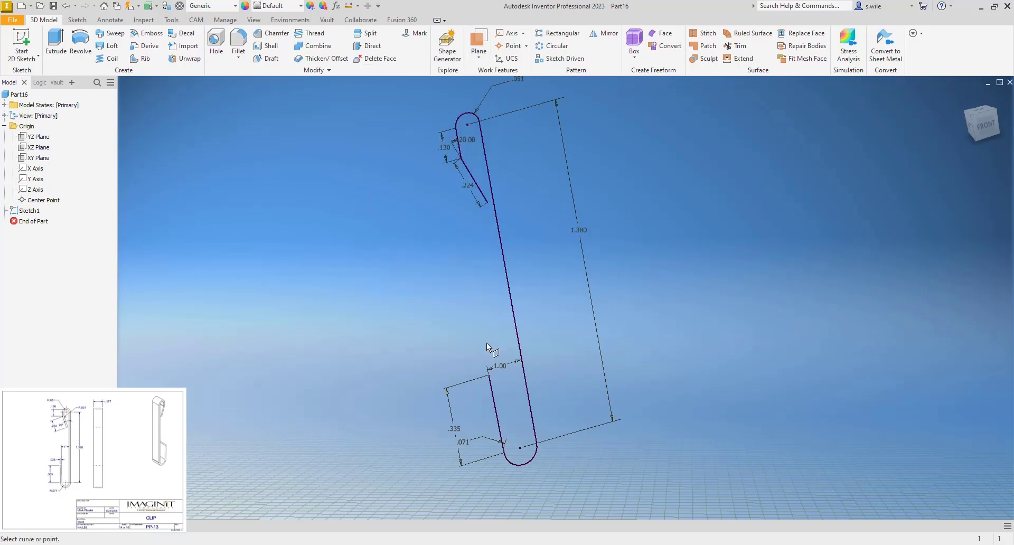
{"action": "left_click", "coordinate": [488, 375]}
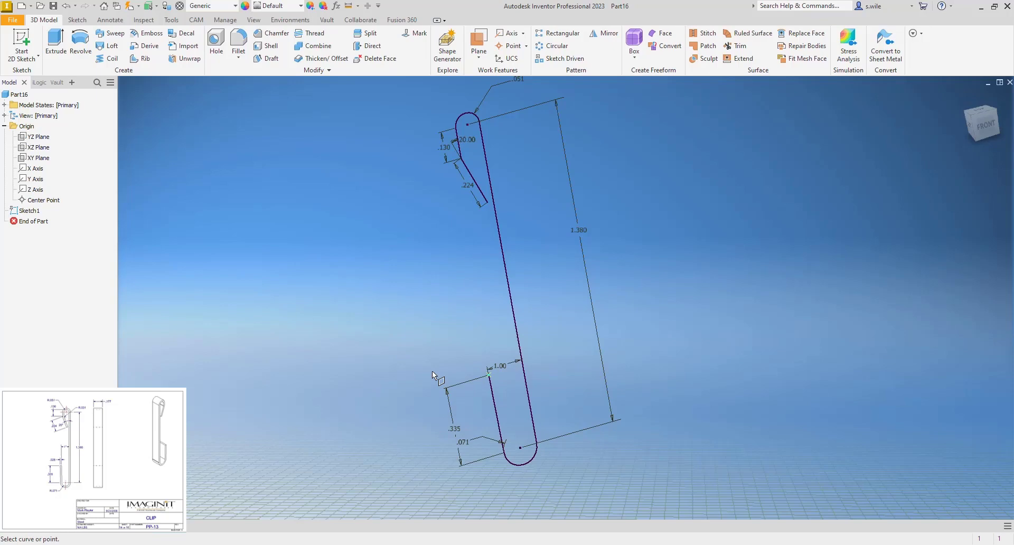
{"action": "left_click", "coordinate": [493, 400]}
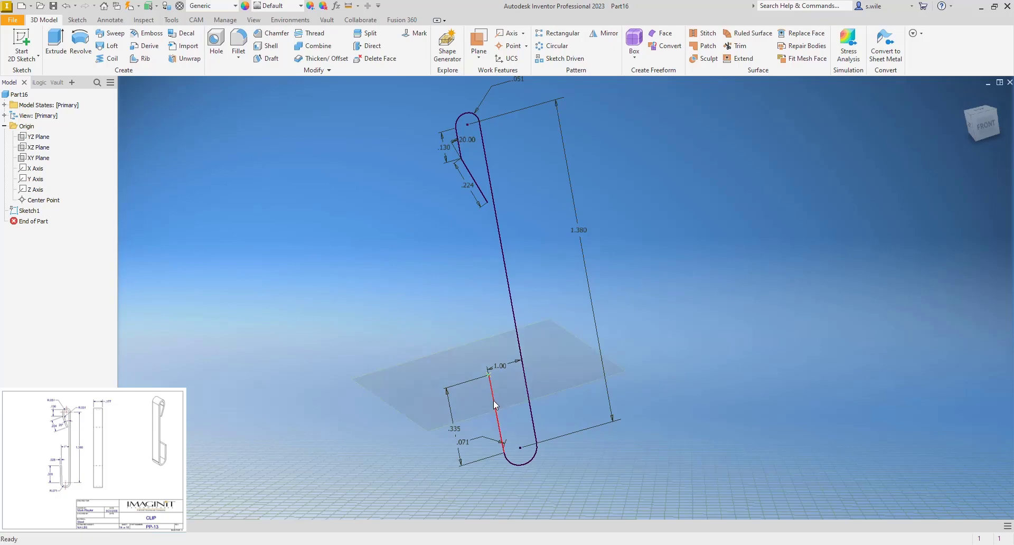
Create a work plane at the free end of the clip's lower short line, perpendicular to it, and start a sketch on it
{"action": "middle_click_drag", "start_coordinate": [354, 315], "coordinate": [409, 321], "text": "shift"}
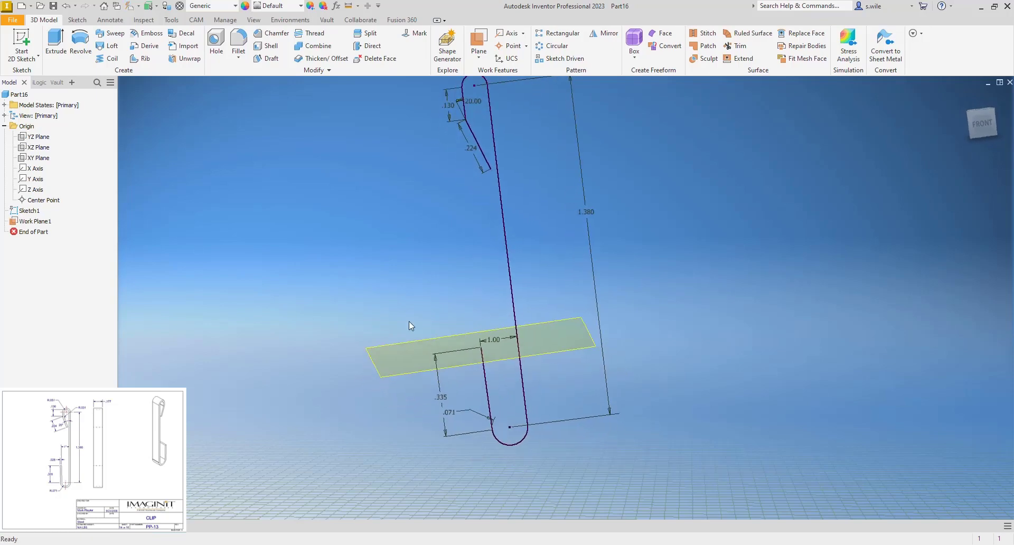
{"action": "middle_click_drag", "start_coordinate": [466, 360], "coordinate": [386, 338], "text": "shift"}
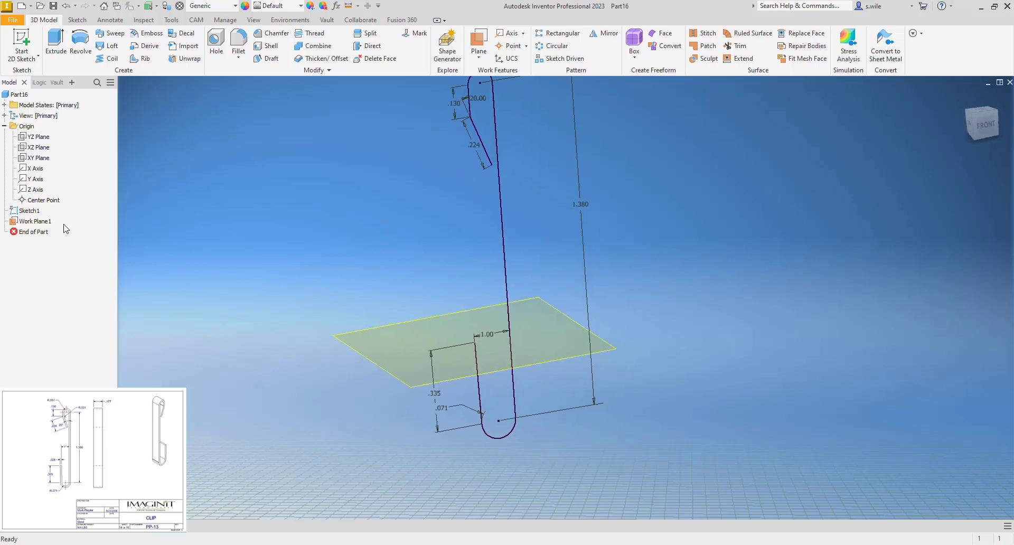
{"action": "left_click", "coordinate": [398, 318]}
{"action": "left_click", "coordinate": [407, 312]}
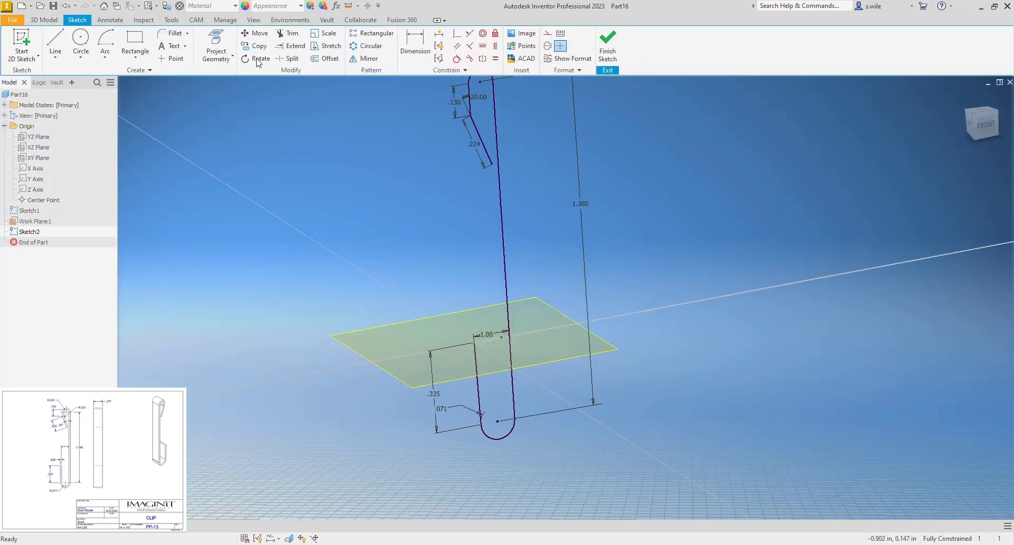
Sketch a small two-point rectangle on the work plane near the end of the clip path
{"action": "left_click", "coordinate": [216, 47]}
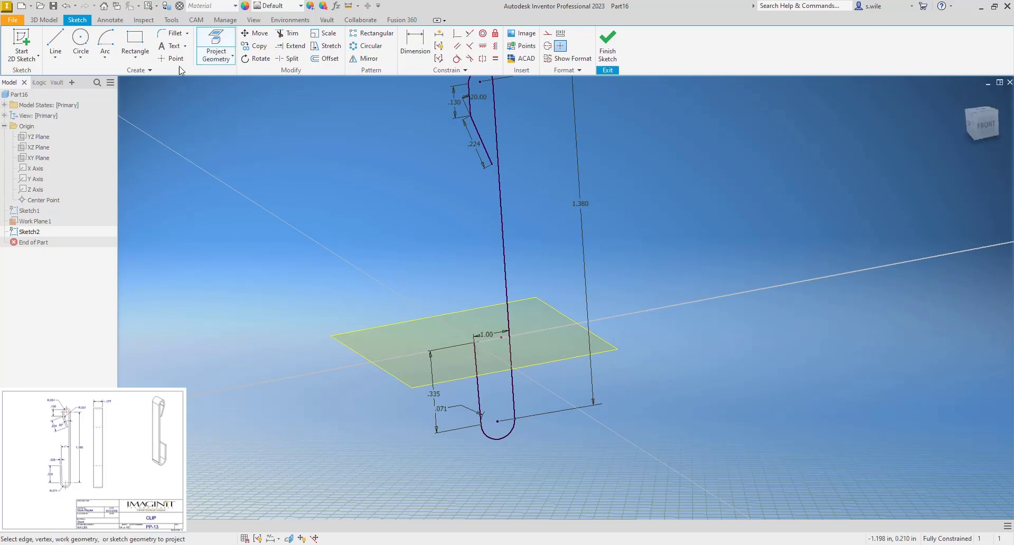
{"action": "left_click", "coordinate": [136, 45]}
{"action": "key", "text": "Page_Up"}
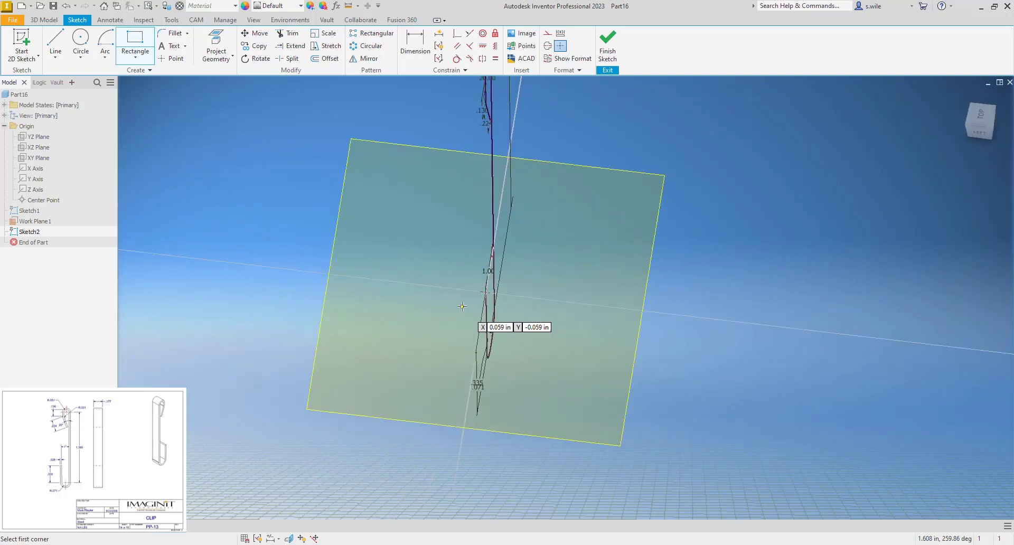
{"action": "left_click", "coordinate": [460, 328]}
{"action": "left_click", "coordinate": [527, 311]}
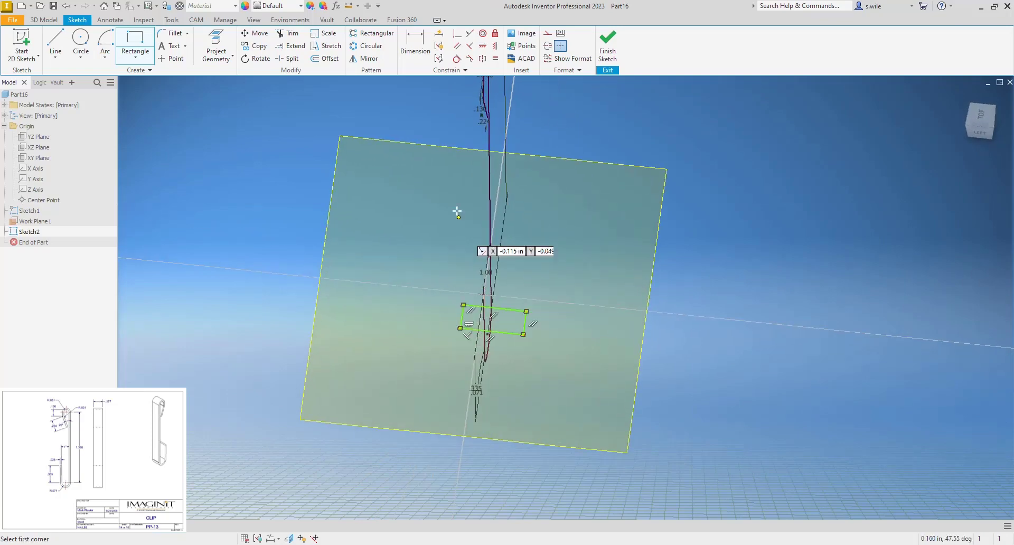
Constrain the midpoint of the rectangle's long edge coincident with the end point of the clip path
{"action": "left_click", "coordinate": [457, 33]}
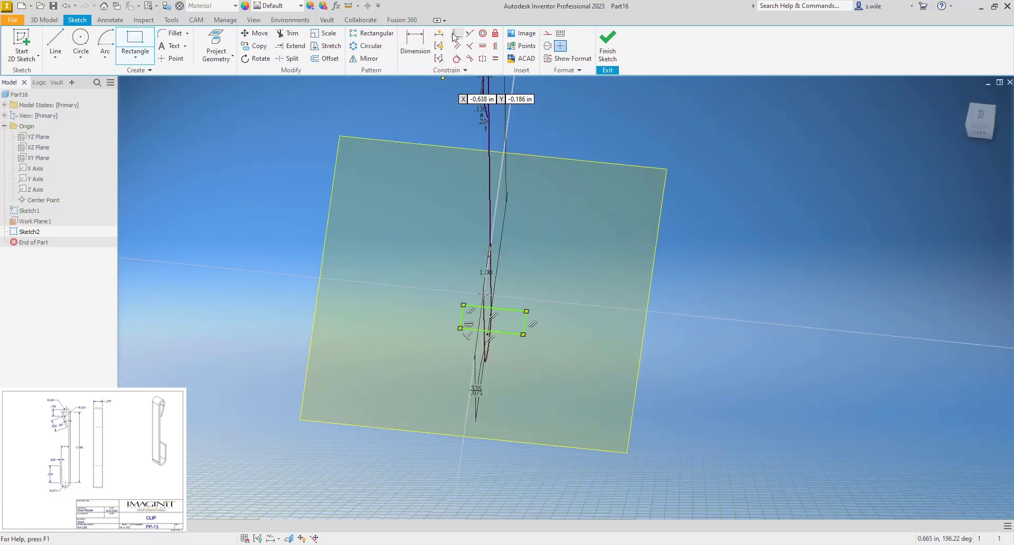
{"action": "left_click", "coordinate": [495, 309]}
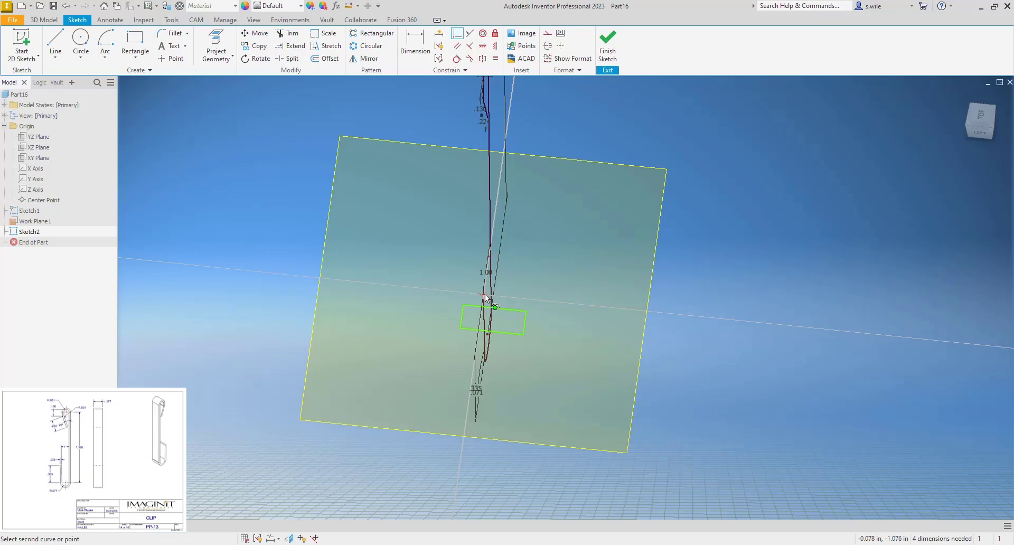
{"action": "left_click", "coordinate": [485, 293]}
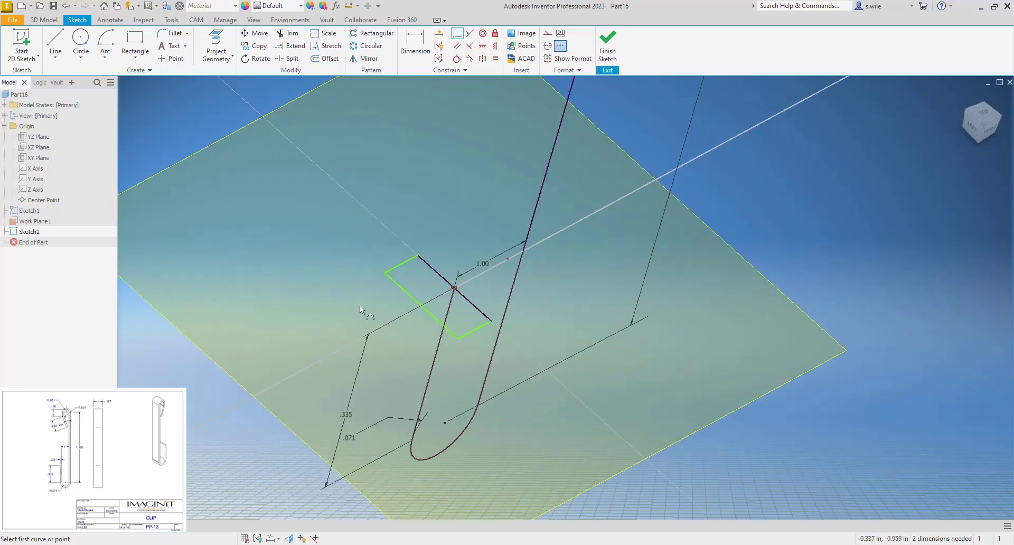
Dimension the rectangle .028 in thick and .177 in long
{"action": "key", "text": "d"}
{"action": "left_click", "coordinate": [401, 265]}
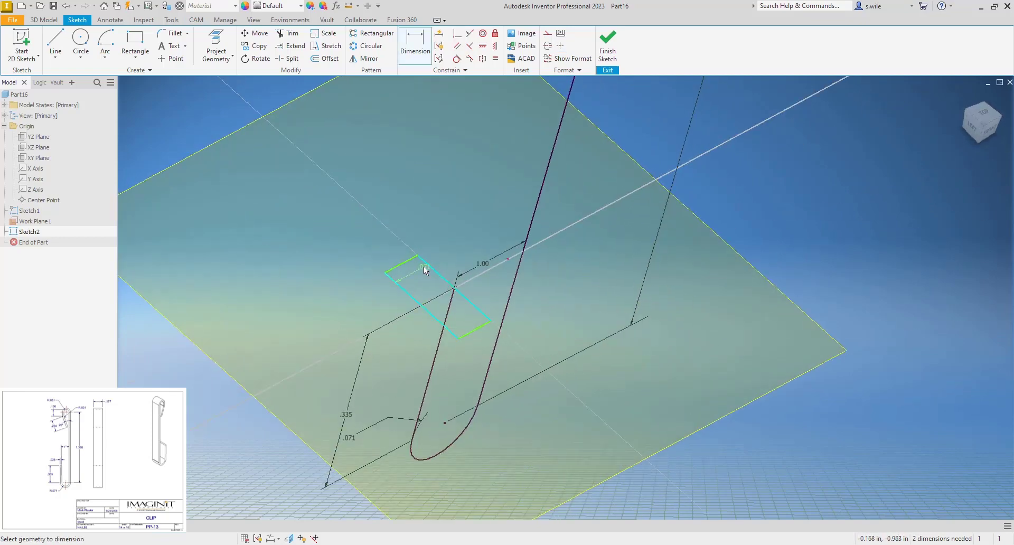
{"action": "left_click", "coordinate": [409, 251]}
{"action": "type", "text": ".028"}
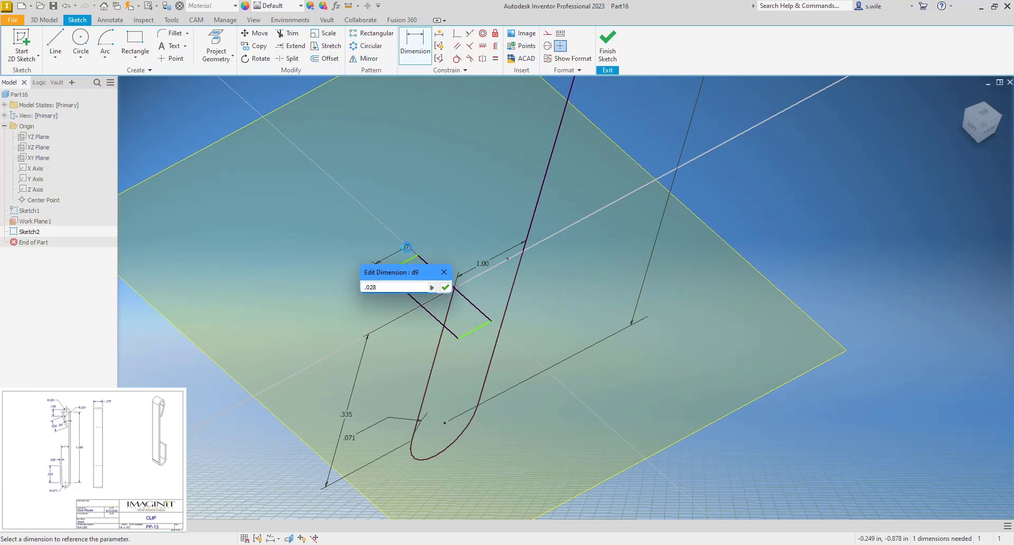
{"action": "key", "text": "Return"}
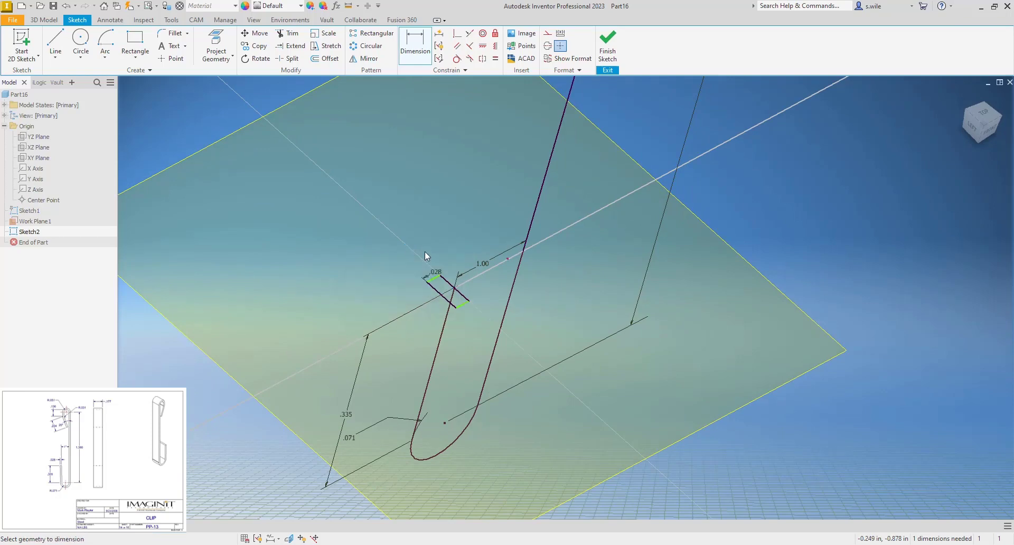
{"action": "left_click", "coordinate": [431, 294]}
{"action": "left_click", "coordinate": [418, 313]}
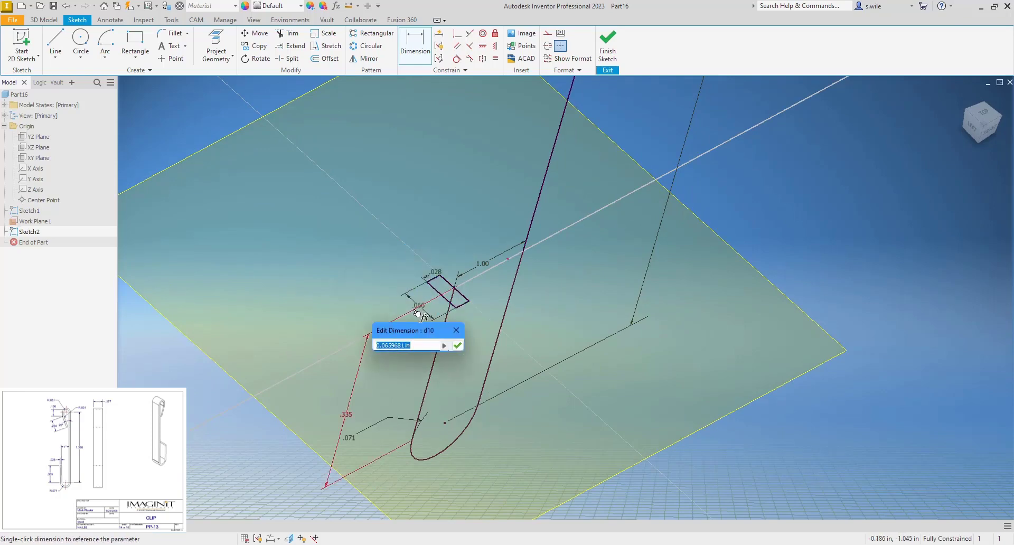
{"action": "type", "text": "177"}
{"action": "key", "text": "Return"}
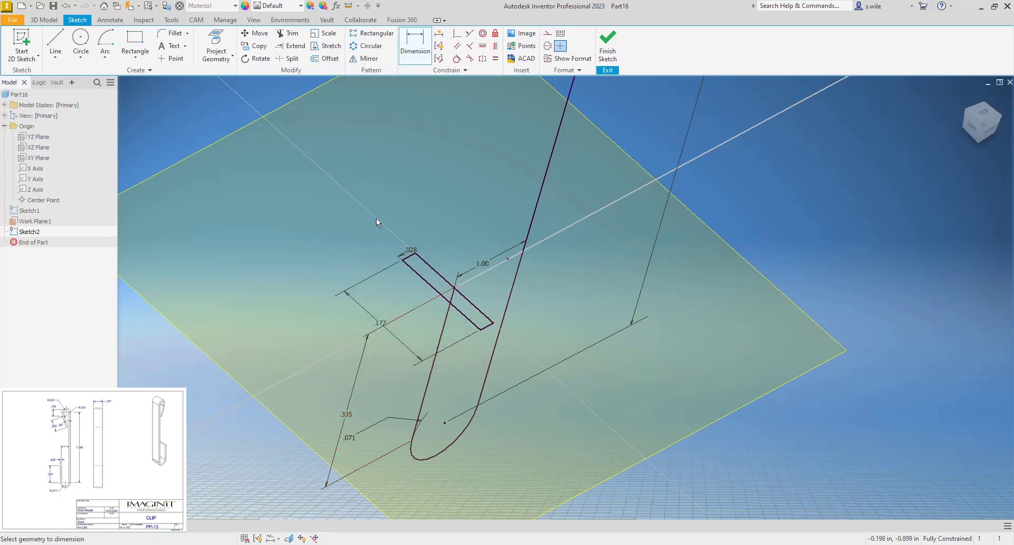
Finish the rectangle sketch and hide the work plane
{"action": "mouse_move", "coordinate": [376, 217]}
{"action": "middle_mouse_down", "text": "shift"}
{"action": "mouse_move", "coordinate": [316, 222]}
{"action": "mouse_move", "coordinate": [406, 165]}
{"action": "mouse_move", "coordinate": [344, 183]}
{"action": "middle_mouse_up", "text": "shift"}
{"action": "scroll", "coordinate": [406, 166], "scroll_direction": "down", "scroll_amount": 3}
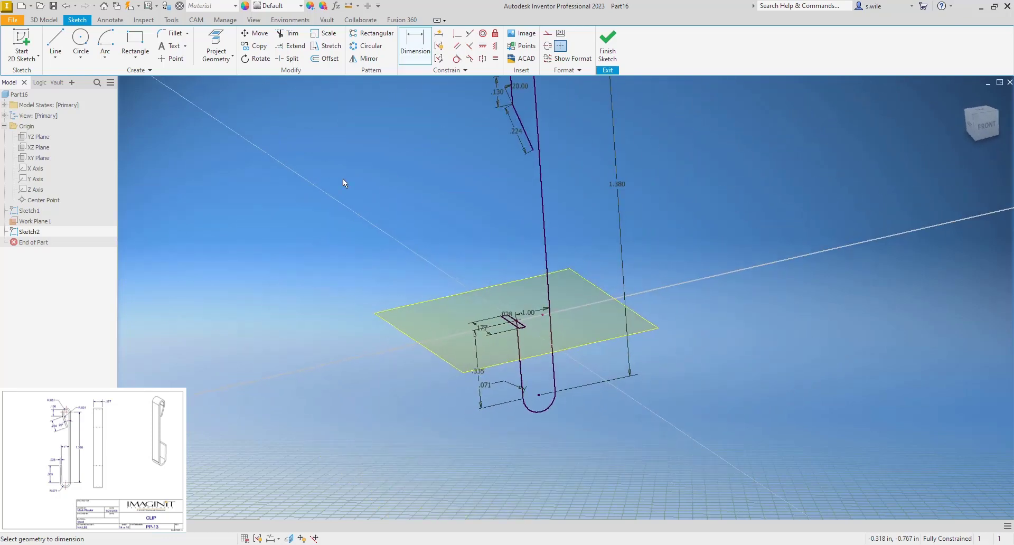
{"action": "left_click", "coordinate": [607, 45]}
{"action": "right_click", "coordinate": [34, 222]}
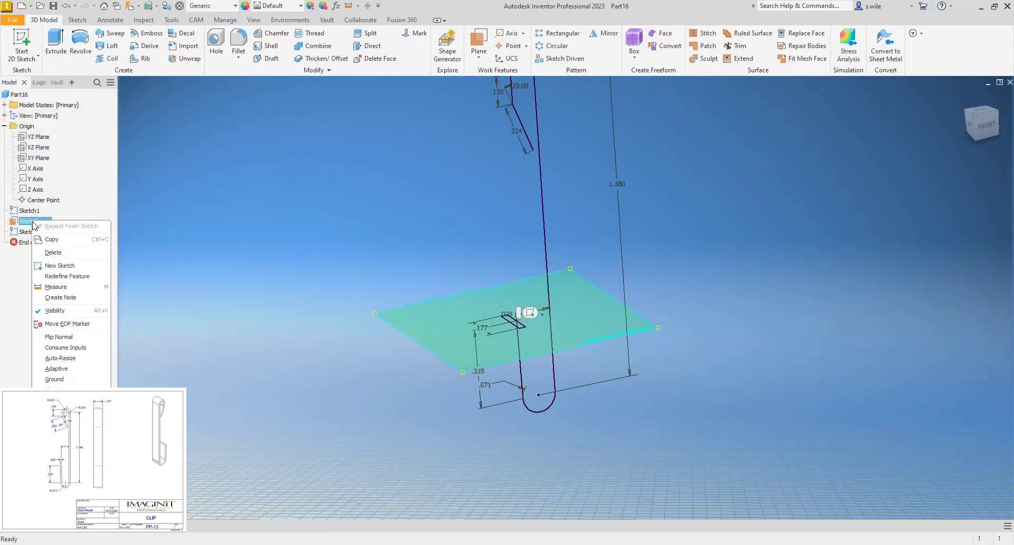
{"action": "key", "text": "v"}
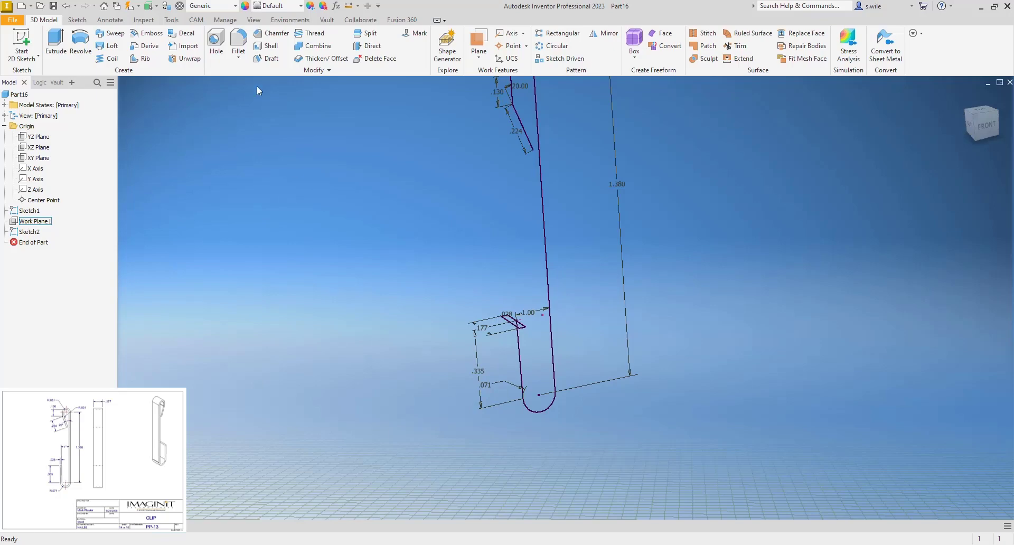
Sweep the rectangle profile along the whole clip path with 0 deg taper and twist to form a new solid
{"action": "left_click", "coordinate": [110, 34]}
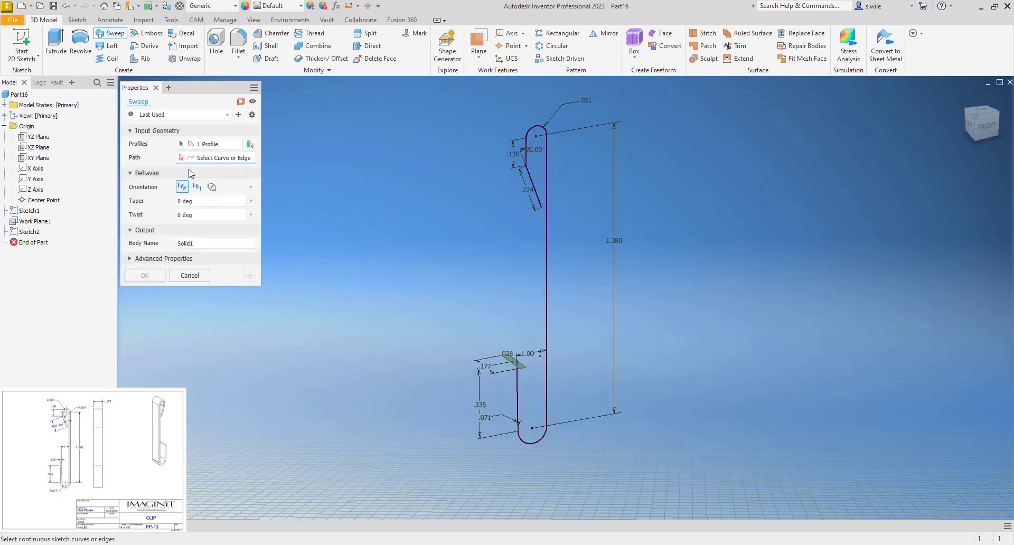
{"action": "left_click", "coordinate": [546, 248]}
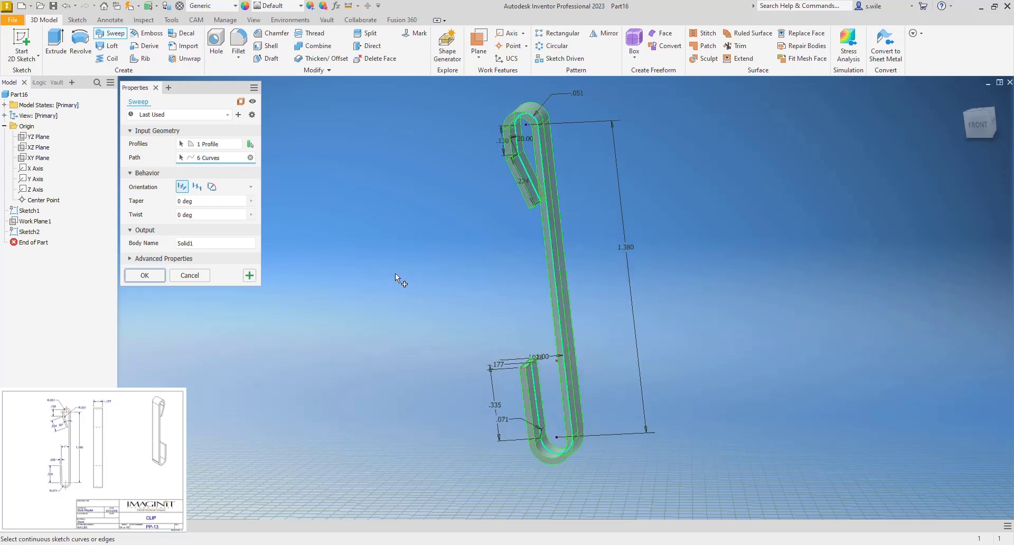
{"action": "left_click", "coordinate": [145, 276]}
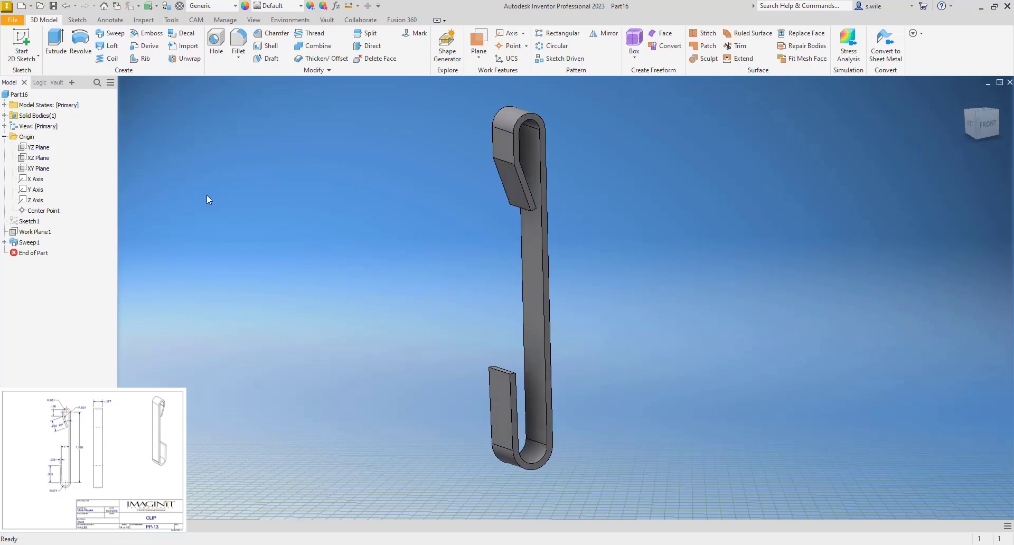
Assign the material Steel, Mild to the clip part
{"action": "left_click", "coordinate": [222, 6]}
{"action": "scroll", "coordinate": [163, 280], "scroll_direction": "down", "scroll_amount": 3}
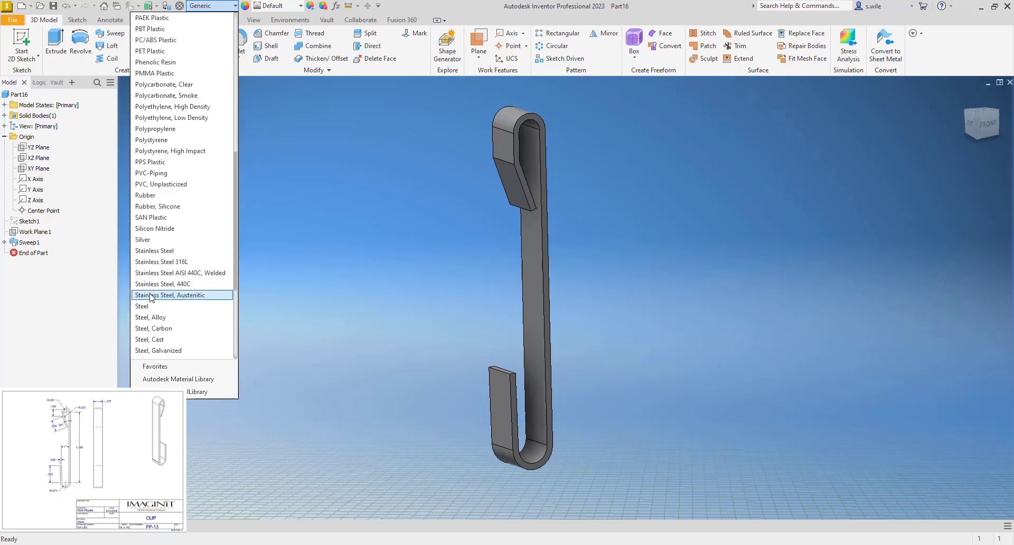
{"action": "scroll", "coordinate": [159, 268], "scroll_direction": "down", "scroll_amount": 2}
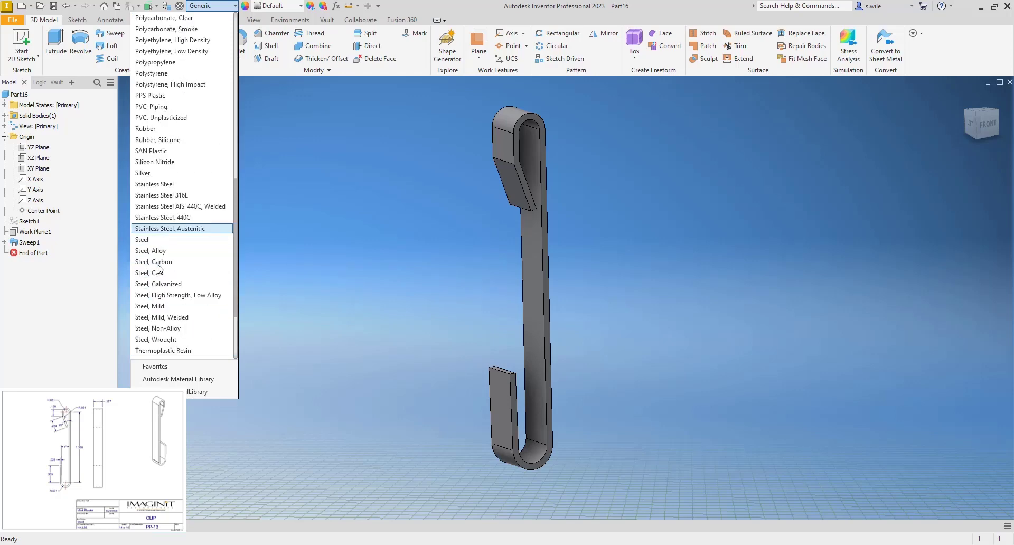
{"action": "left_click", "coordinate": [160, 315]}
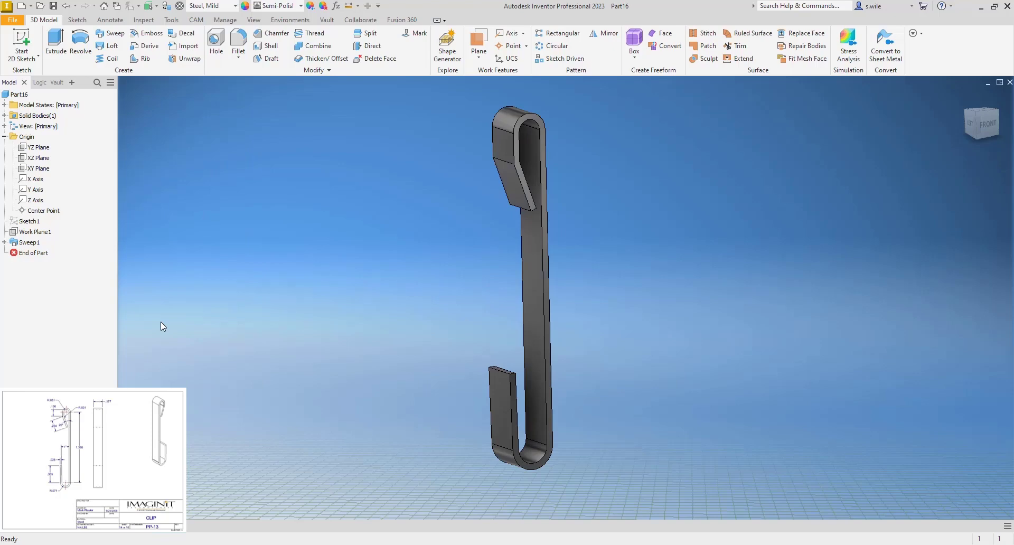
Enter PP-13 as the Description in the part's project iProperties and close the properties
{"action": "right_click", "coordinate": [19, 95]}
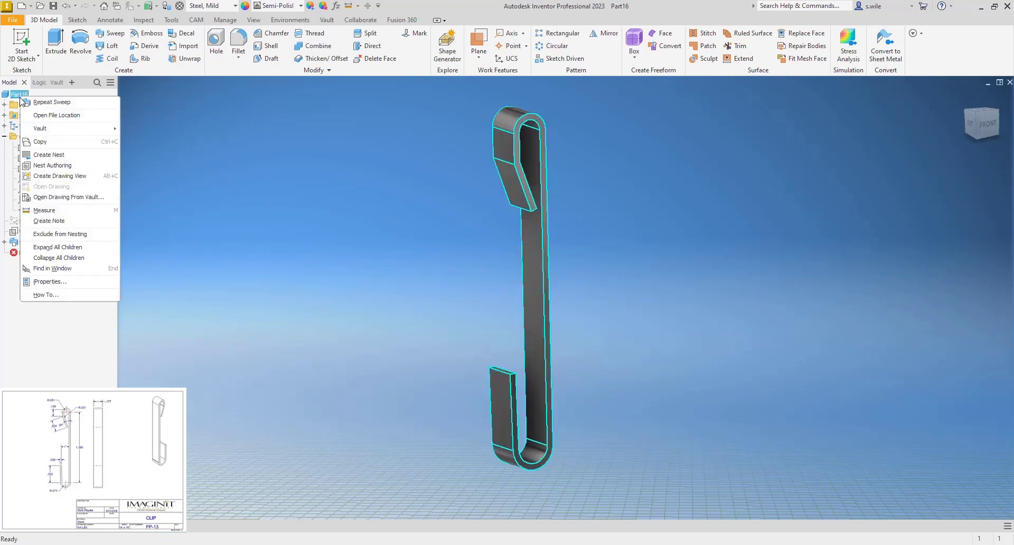
{"action": "left_click", "coordinate": [60, 283]}
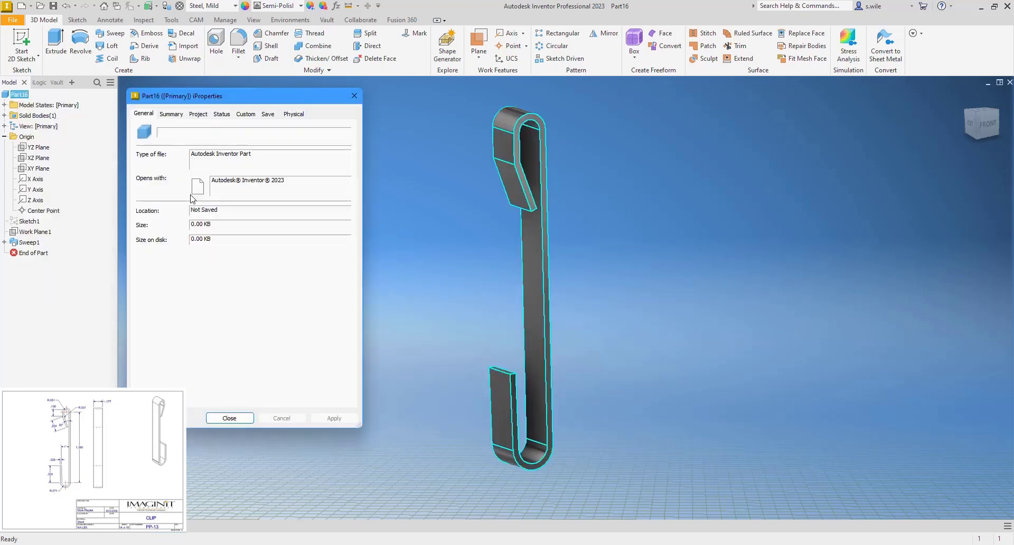
{"action": "left_click", "coordinate": [198, 114]}
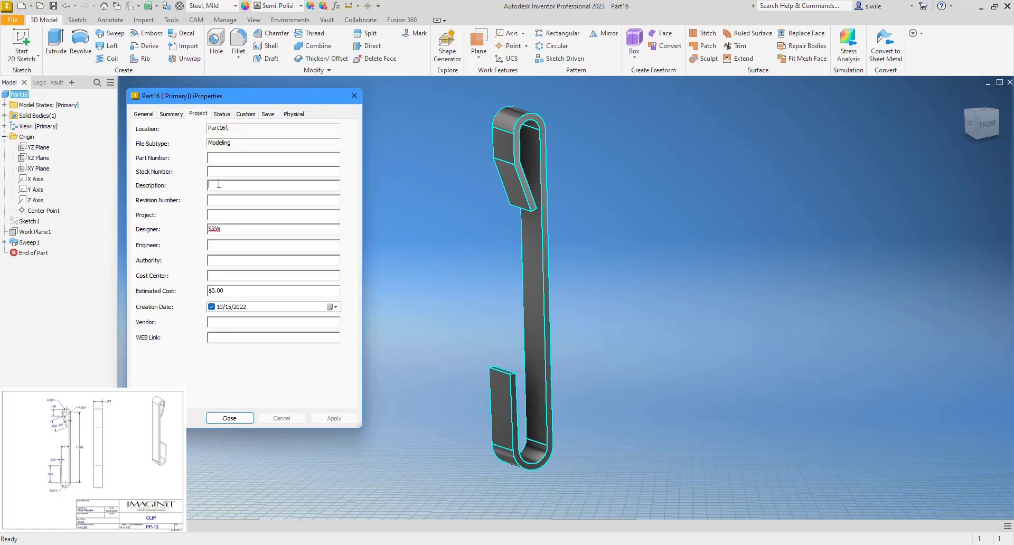
{"action": "type", "text": "PP-13"}
{"action": "key", "text": "Return"}
{"action": "left_click", "coordinate": [230, 418]}
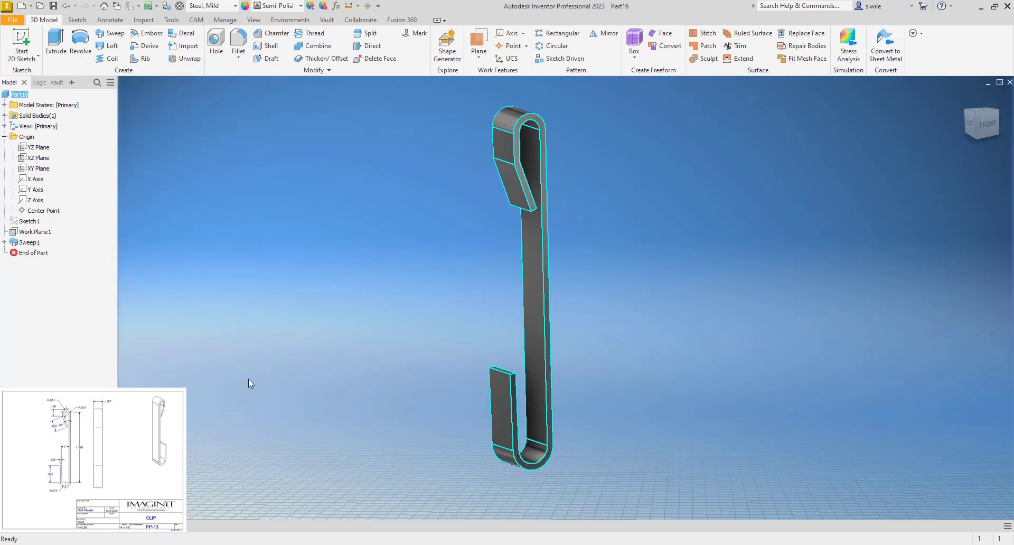
Save the part as PP-13 in the Mechanical Pencil folder inside Let's Model
{"action": "key", "text": "ctrl+s"}
{"action": "left_click", "coordinate": [611, 203]}
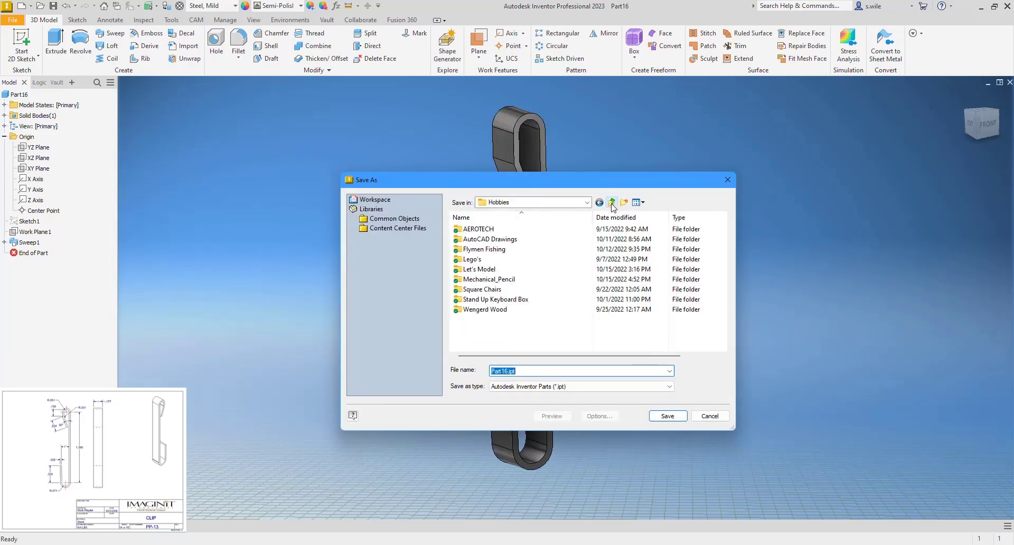
{"action": "double_click", "coordinate": [480, 270]}
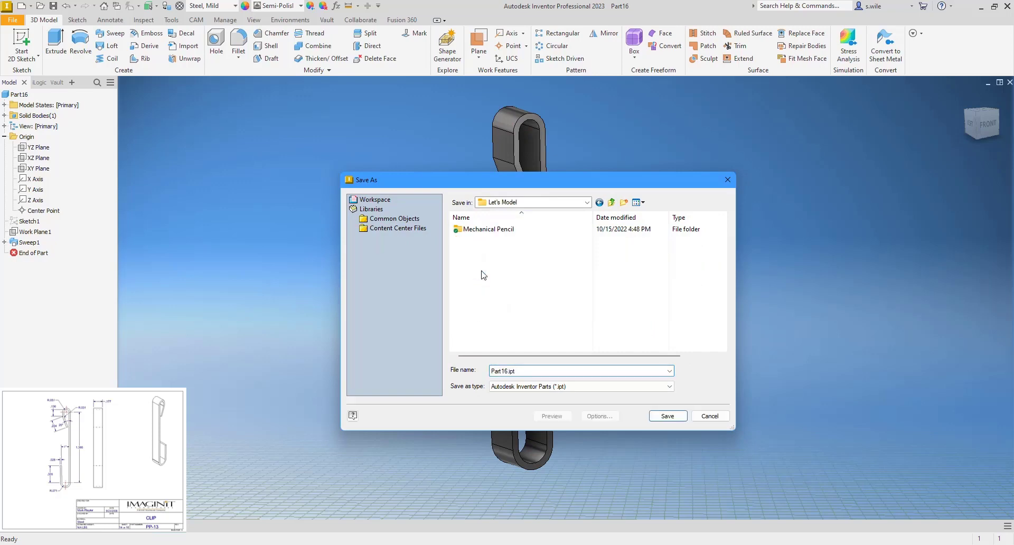
{"action": "double_click", "coordinate": [483, 230]}
{"action": "left_click", "coordinate": [503, 370]}
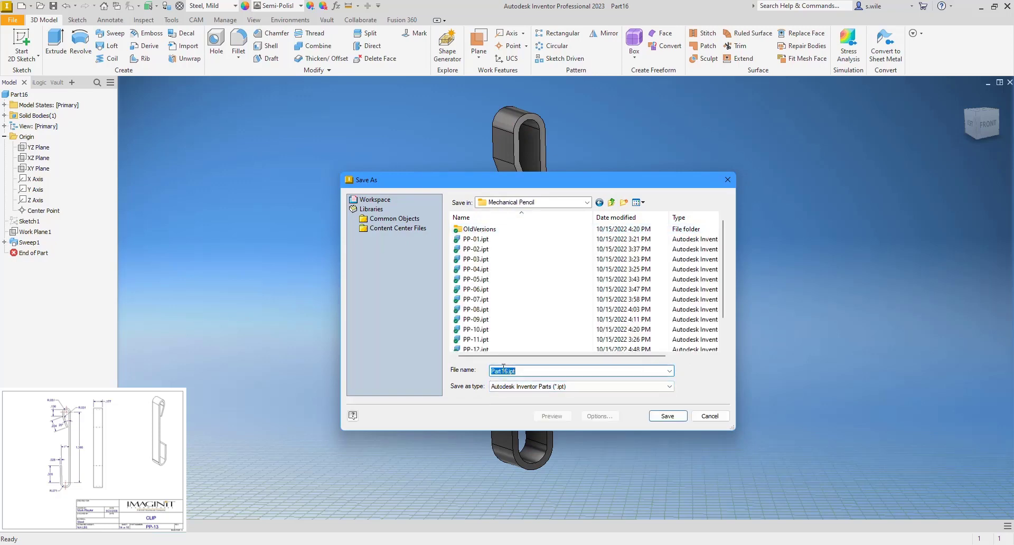
{"action": "type", "text": "PP-"}
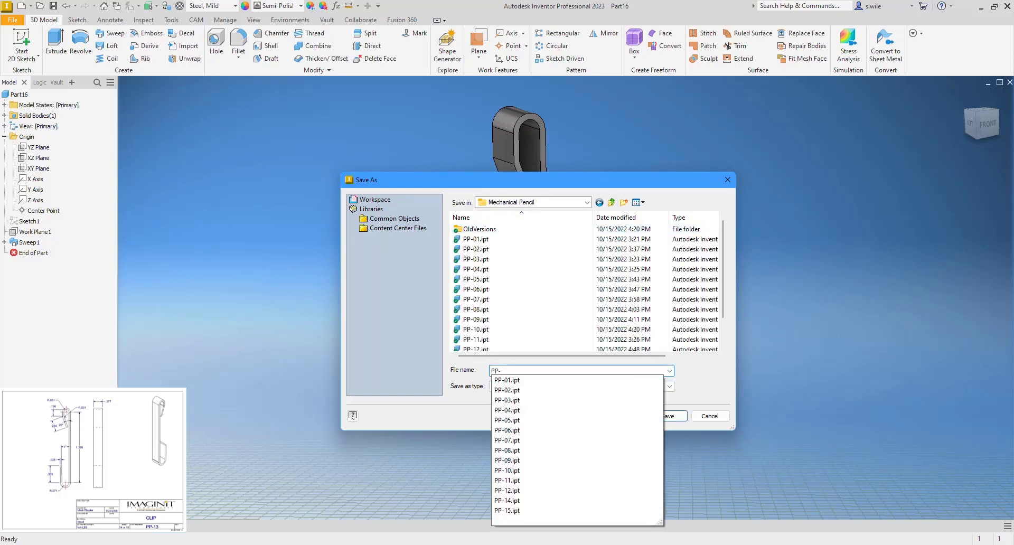
{"action": "type", "text": "13"}
{"action": "key", "text": "Return"}
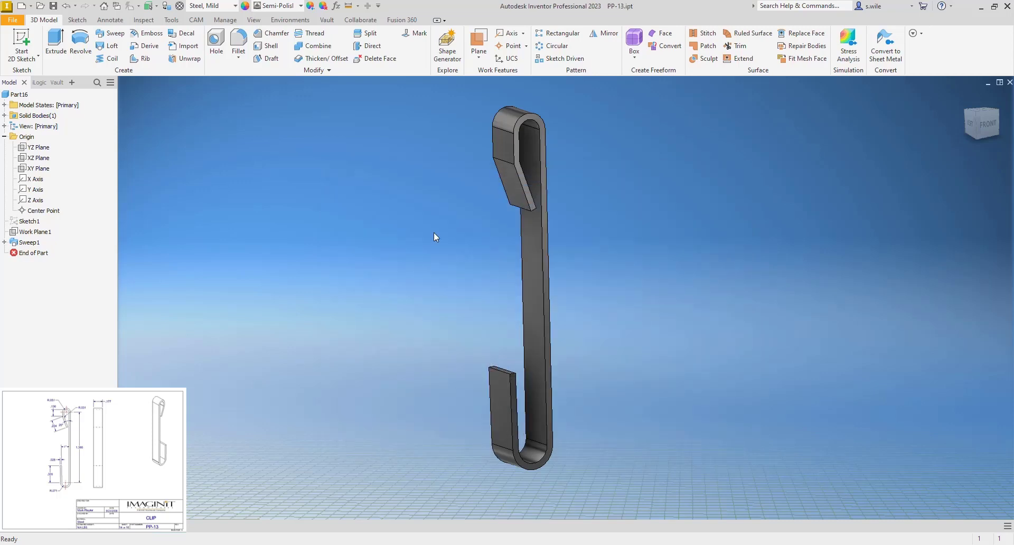
Close the clip part and create a new assembly file
{"action": "left_click", "coordinate": [1009, 82]}
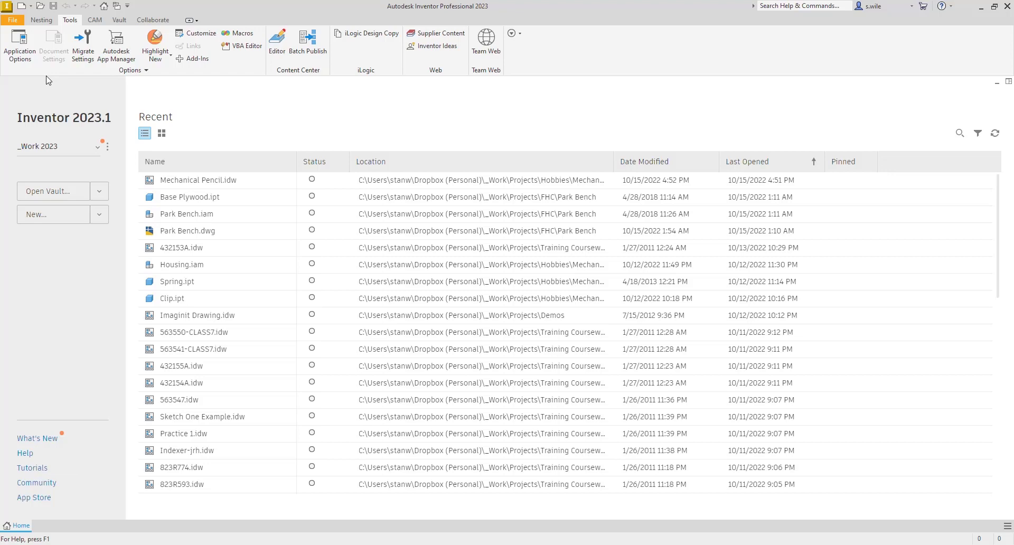
{"action": "left_click", "coordinate": [30, 6]}
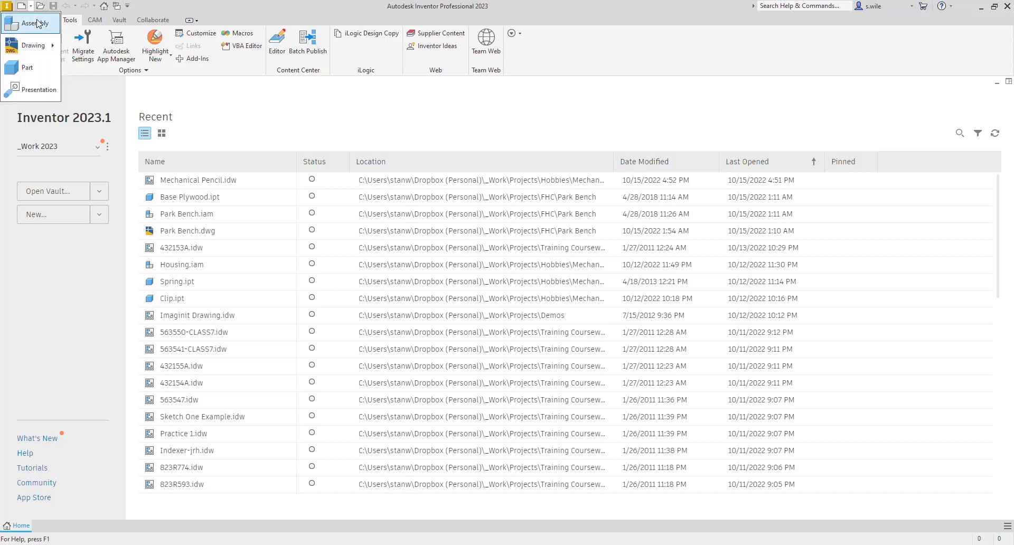
{"action": "left_click", "coordinate": [38, 30]}
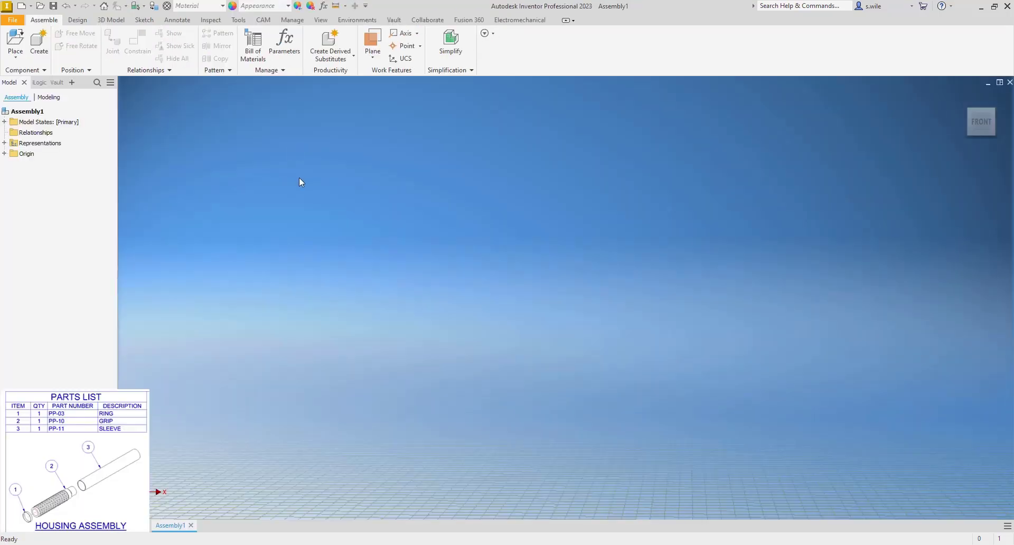
Save the new assembly as HOUSING ASSEMBLY in the Mechanical Pencil folder
{"action": "key", "text": "ctrl+s"}
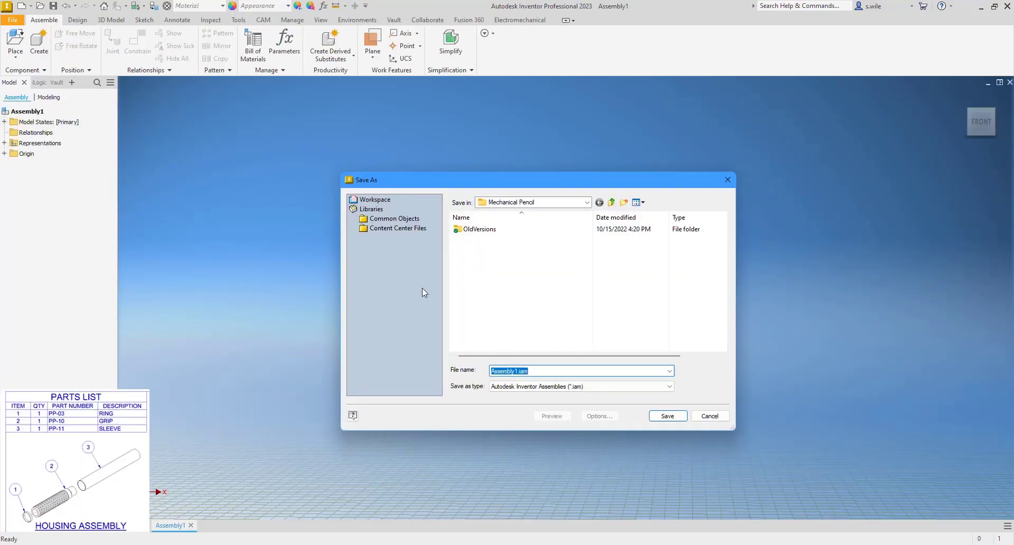
{"action": "type", "text": "DOUSING A"}
{"action": "key", "text": "Home"}
{"action": "key", "text": "Delete"}
{"action": "type", "text": "H"}
{"action": "key", "text": "End"}
{"action": "key", "text": "Return"}
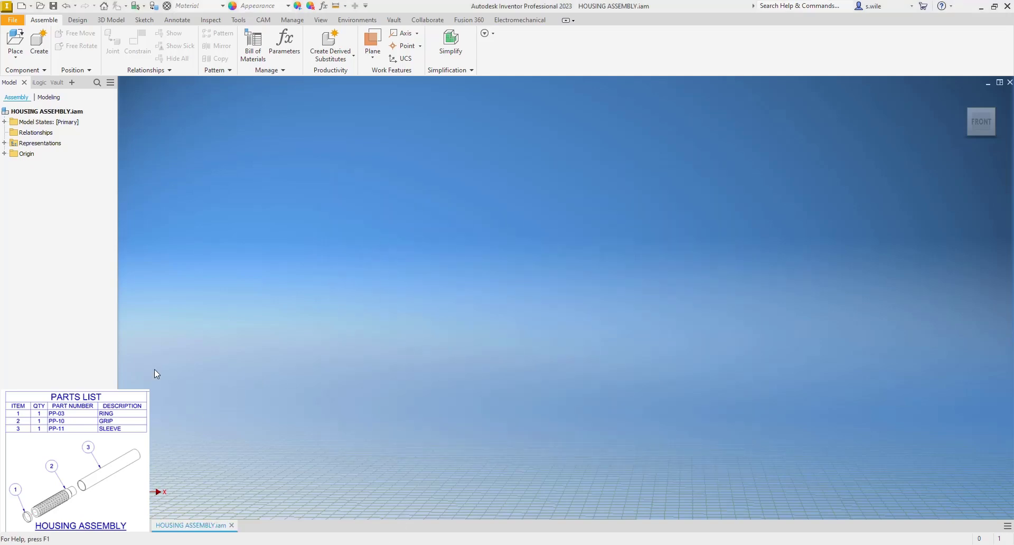
Switch to the Mechanical Pencil folder in File Explorer and place PP-03, PP-10 and PP-11 into the assembly together
{"action": "key", "text": "alt+Tab"}
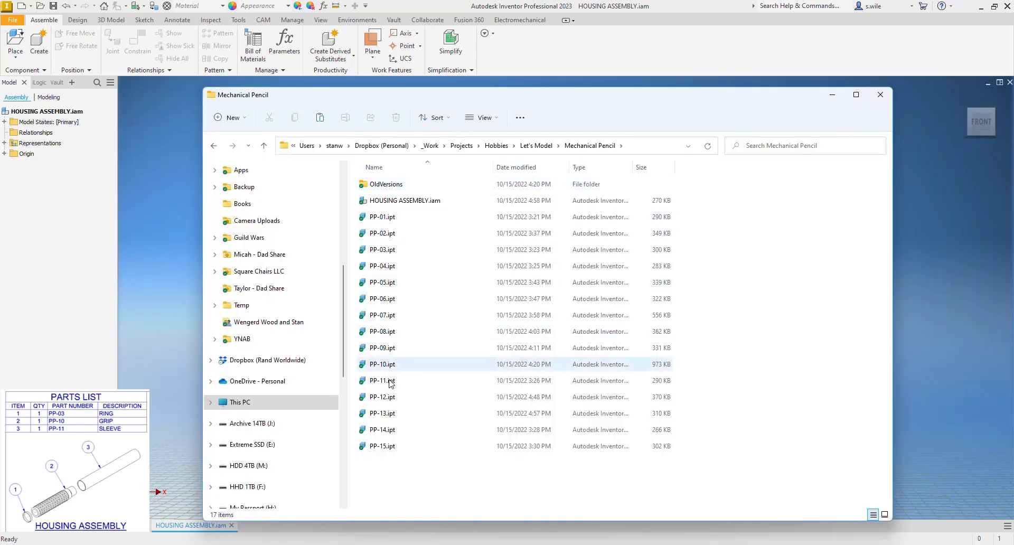
{"action": "mouse_move", "coordinate": [392, 445]}
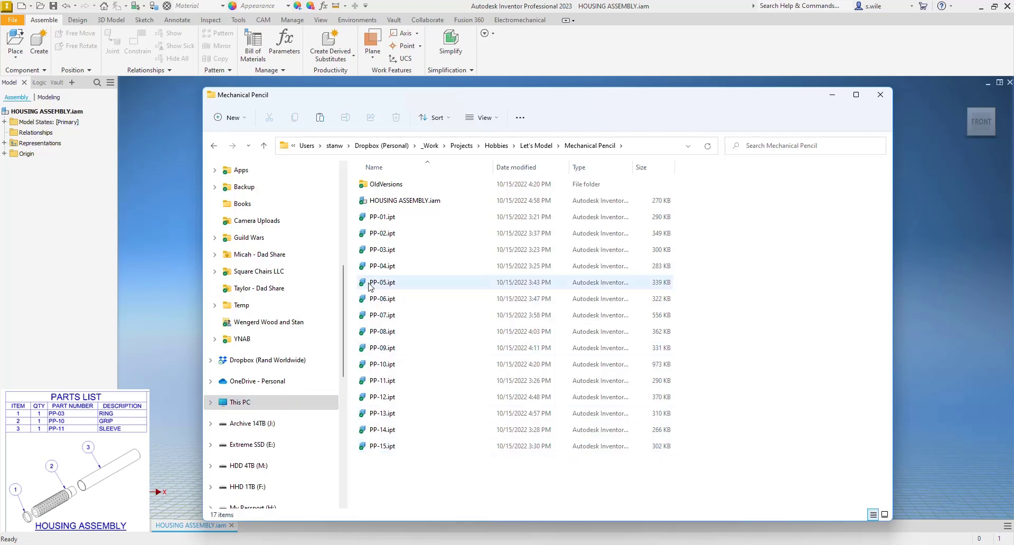
{"action": "left_click", "coordinate": [370, 252]}
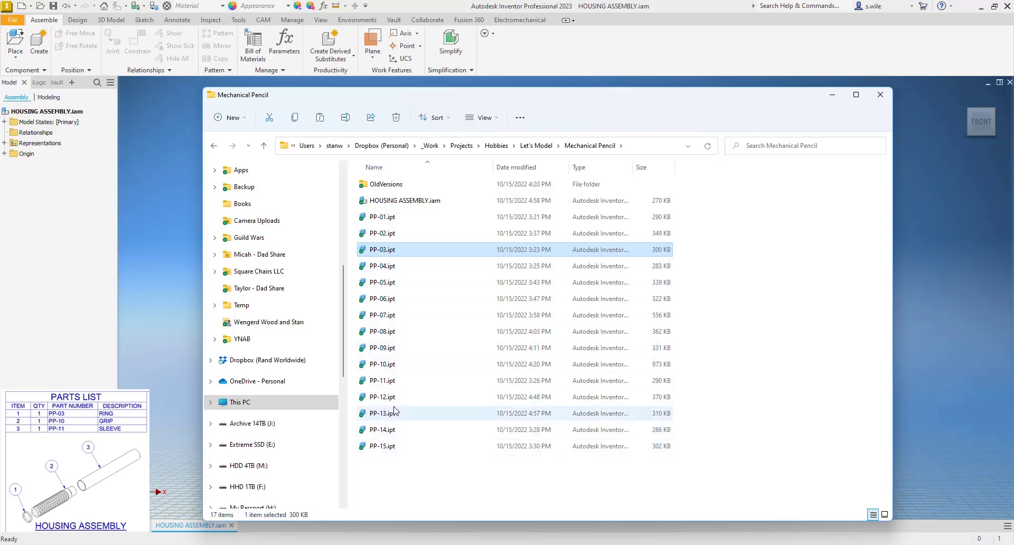
{"action": "left_click", "coordinate": [386, 366], "text": "ctrl"}
{"action": "left_click", "coordinate": [386, 381], "text": "ctrl"}
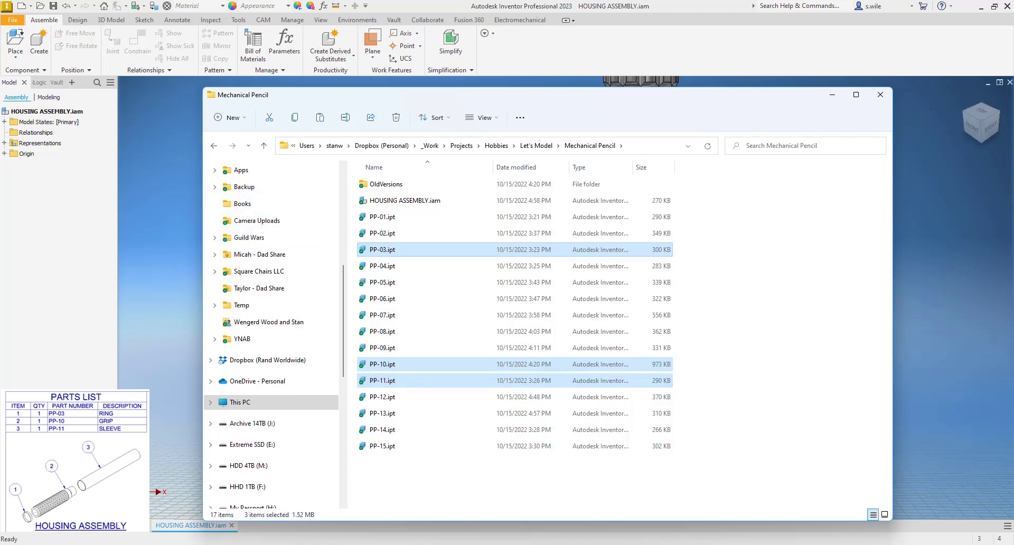
{"action": "left_click", "coordinate": [170, 272]}
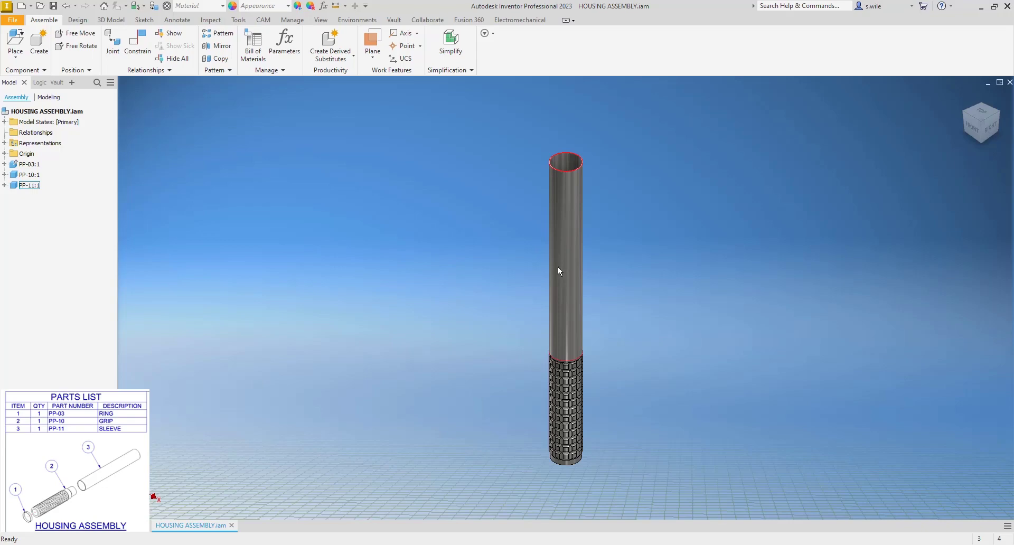
Move the sleeve PP-11 and the grip PP-10 away to opposite sides of the ring
{"action": "left_click_drag", "start_coordinate": [569, 275], "coordinate": [495, 269]}
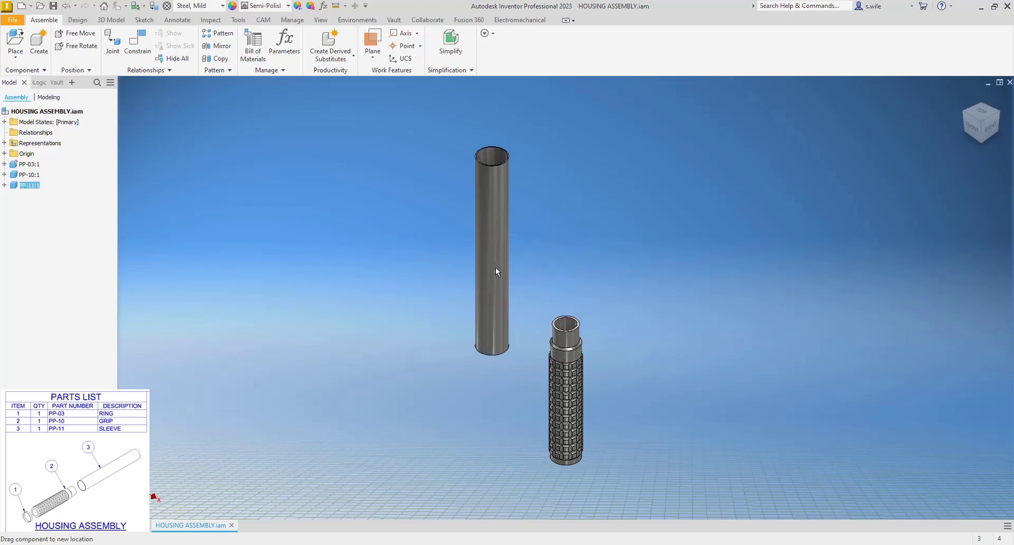
{"action": "left_click_drag", "start_coordinate": [583, 349], "coordinate": [724, 289]}
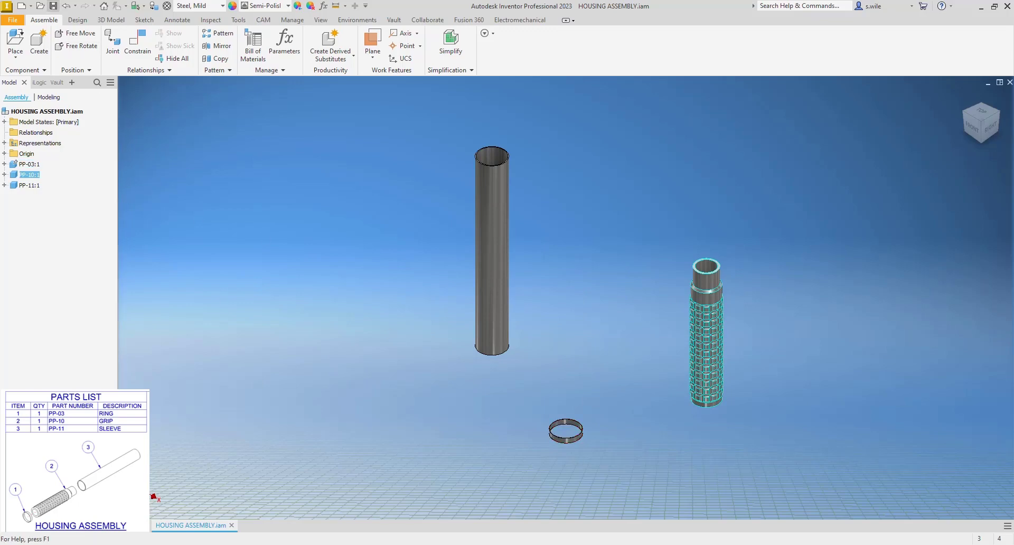
{"action": "left_click", "coordinate": [315, 242]}
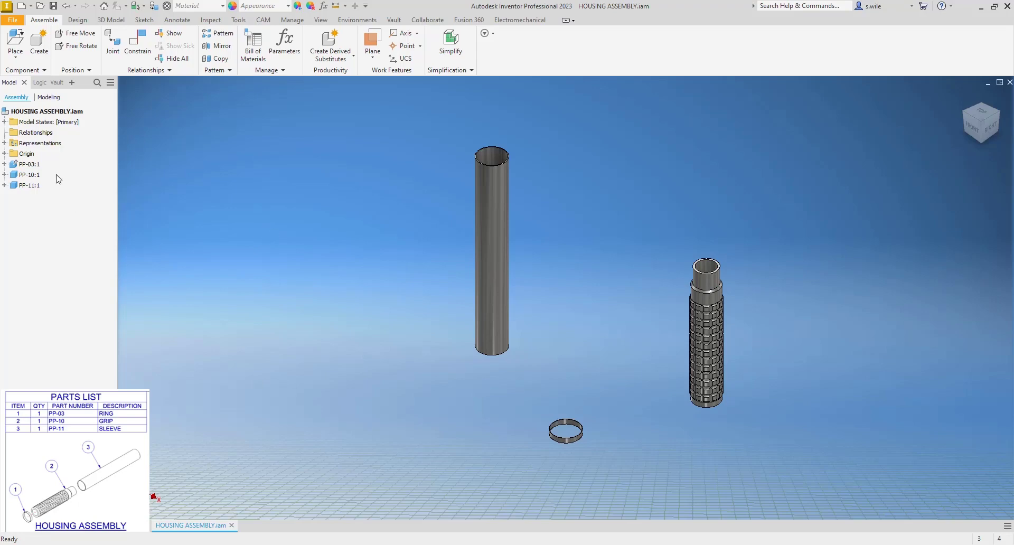
Unground the ring PP-03 and move it to the far side of the sleeve from the grip
{"action": "left_click", "coordinate": [25, 166]}
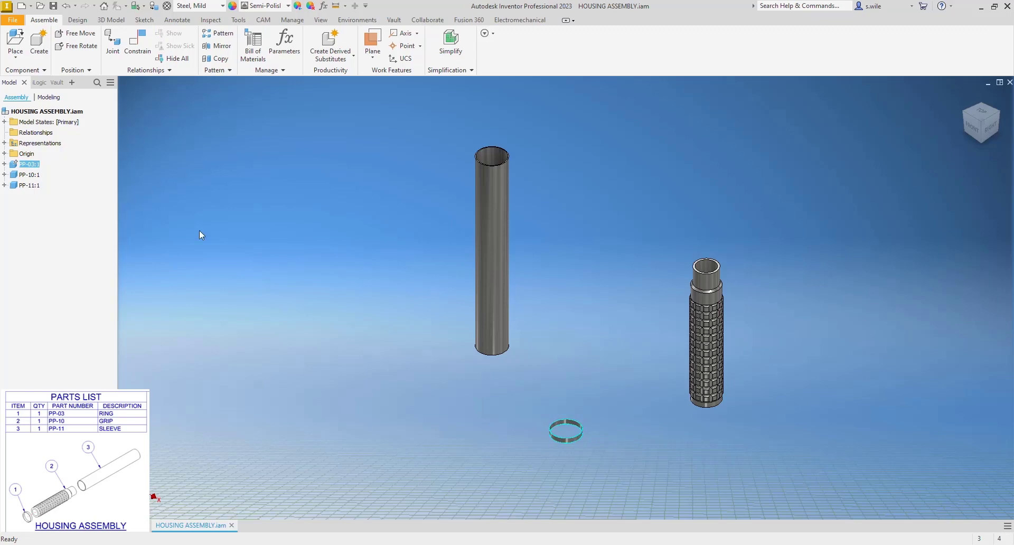
{"action": "right_click", "coordinate": [31, 167]}
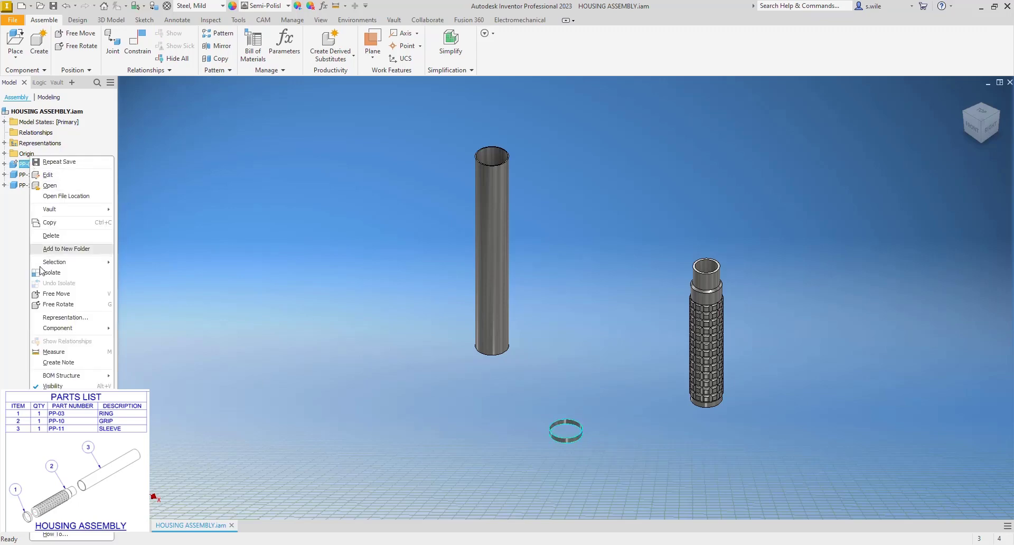
{"action": "left_click", "coordinate": [566, 452]}
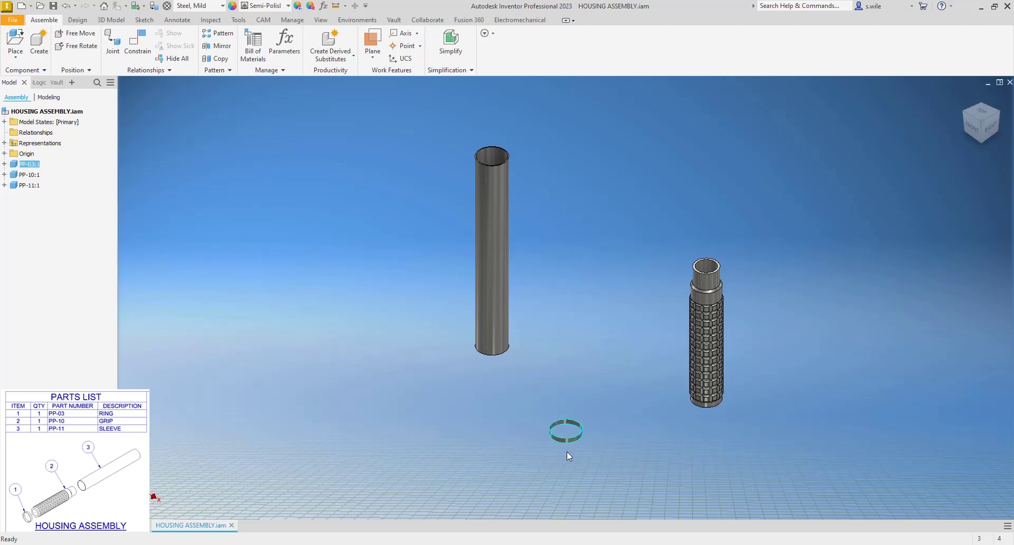
{"action": "left_click_drag", "start_coordinate": [559, 442], "coordinate": [282, 398]}
Ground the sleeve PP-11 at the assembly origin with Ground and Root, without origin flush constraints or browser repositioning
{"action": "left_click", "coordinate": [487, 267]}
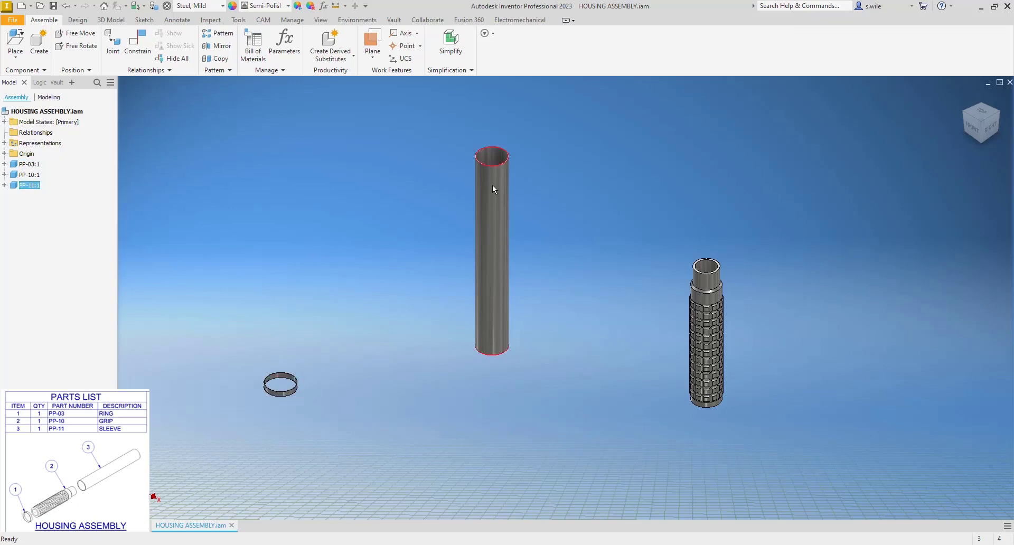
{"action": "left_click", "coordinate": [334, 61]}
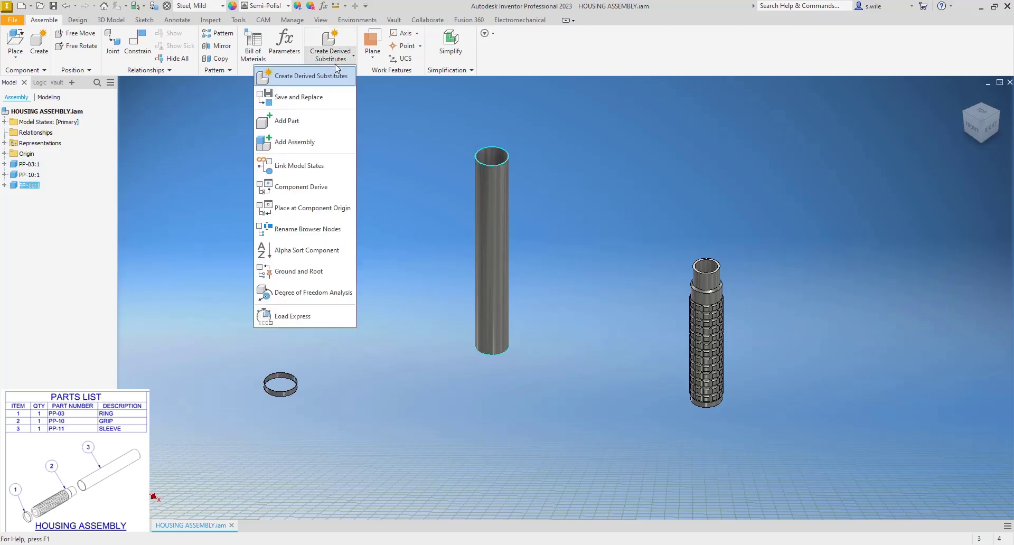
{"action": "left_click", "coordinate": [295, 272]}
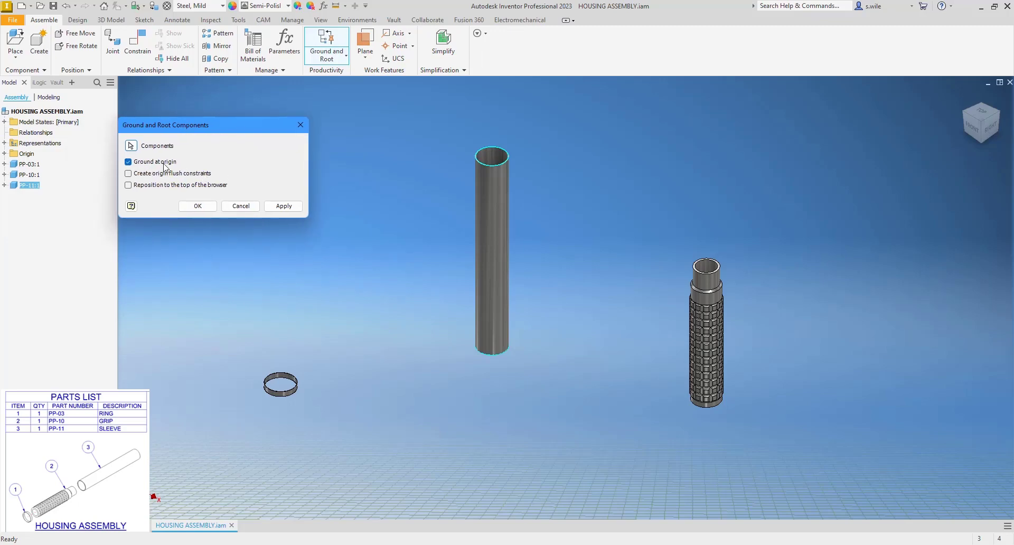
{"action": "left_click", "coordinate": [198, 206]}
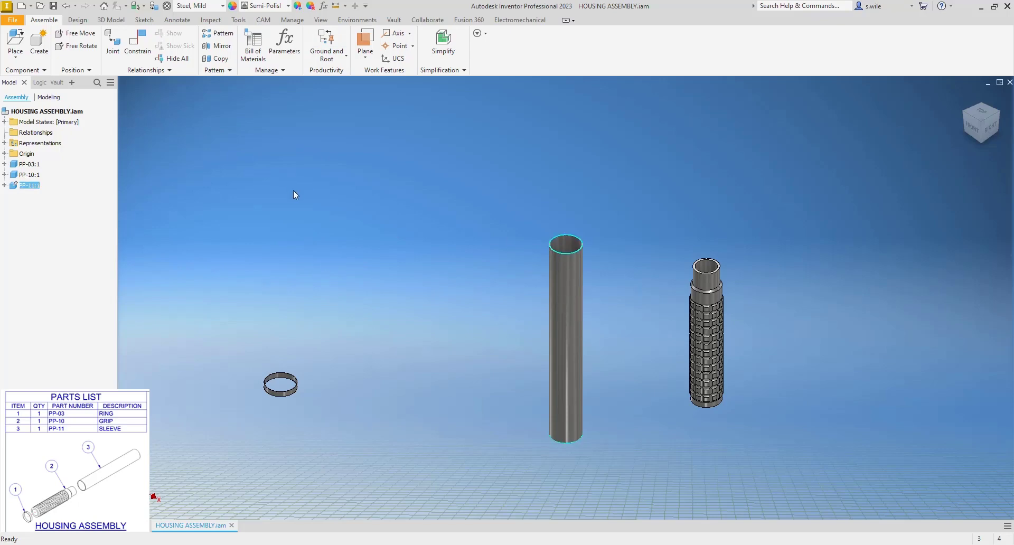
{"action": "key", "text": "F6"}
{"action": "left_click", "coordinate": [166, 95]}
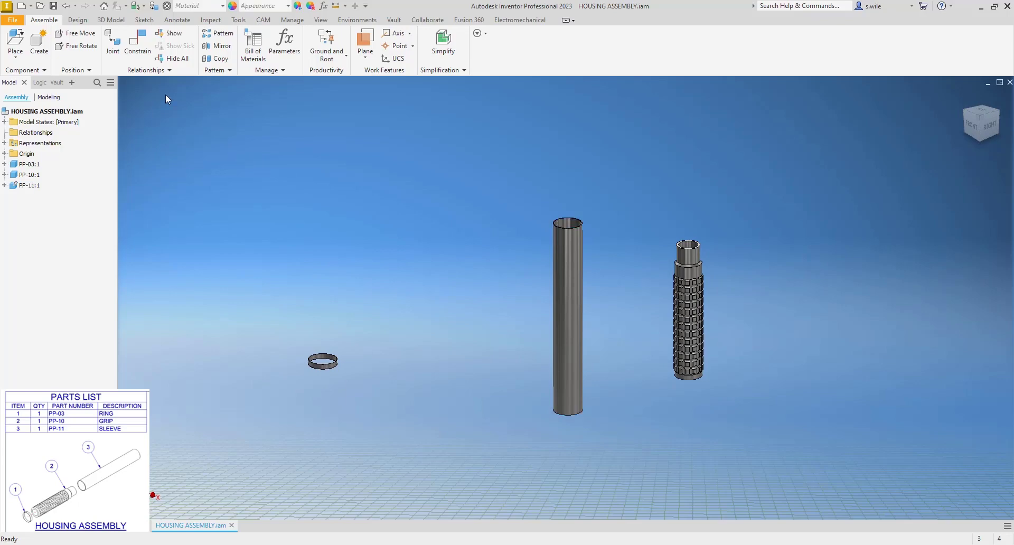
Apply an opposed Insert constraint with 0.000 in offset between the grip's shoulder edge and the sleeve's lower end
{"action": "left_click", "coordinate": [137, 42]}
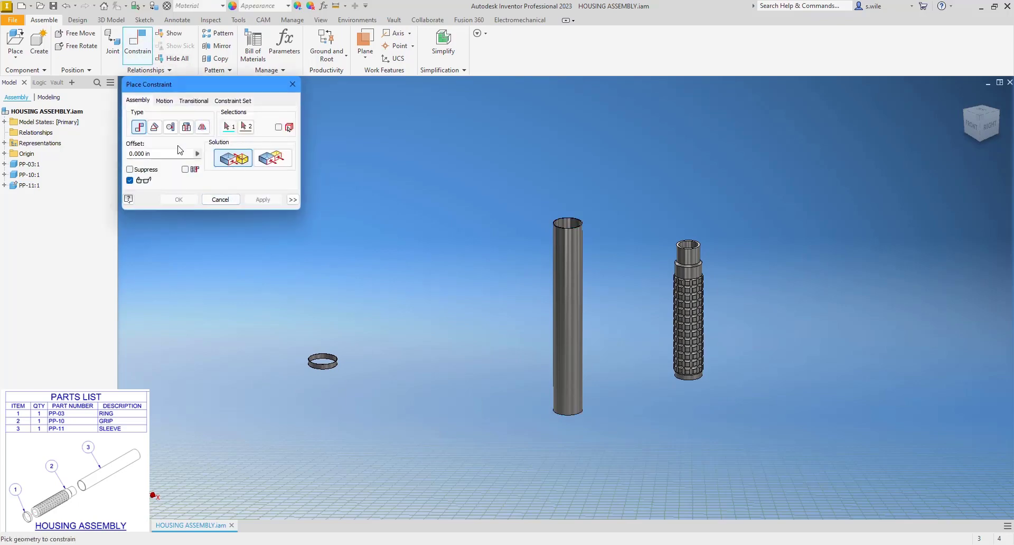
{"action": "left_click", "coordinate": [187, 127]}
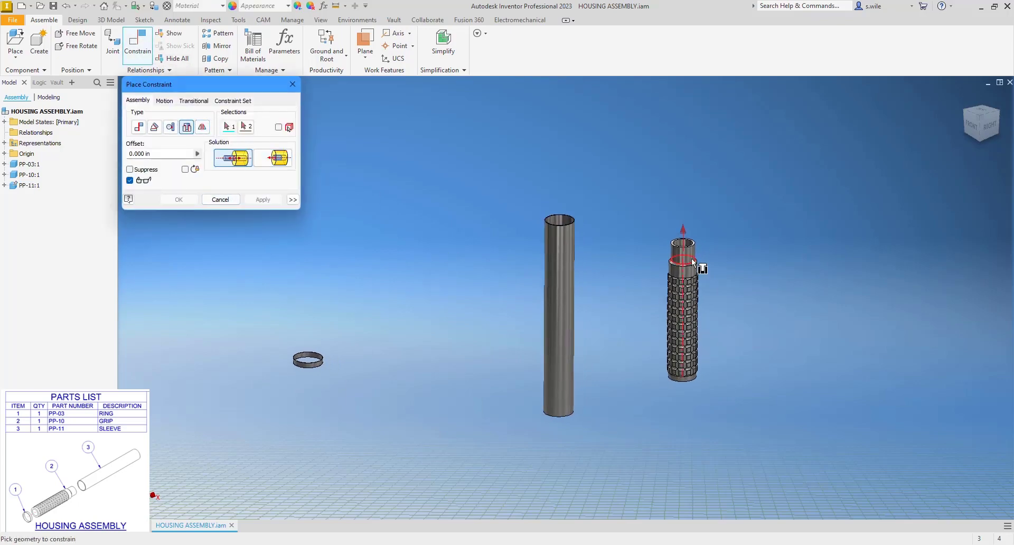
{"action": "scroll", "coordinate": [550, 237], "scroll_direction": "up", "scroll_amount": 4}
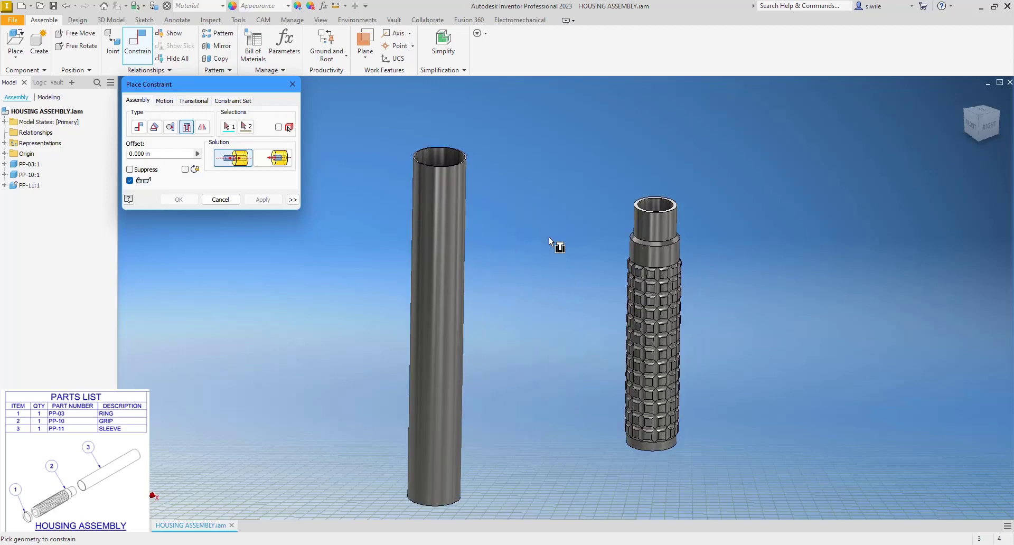
{"action": "left_click", "coordinate": [632, 239]}
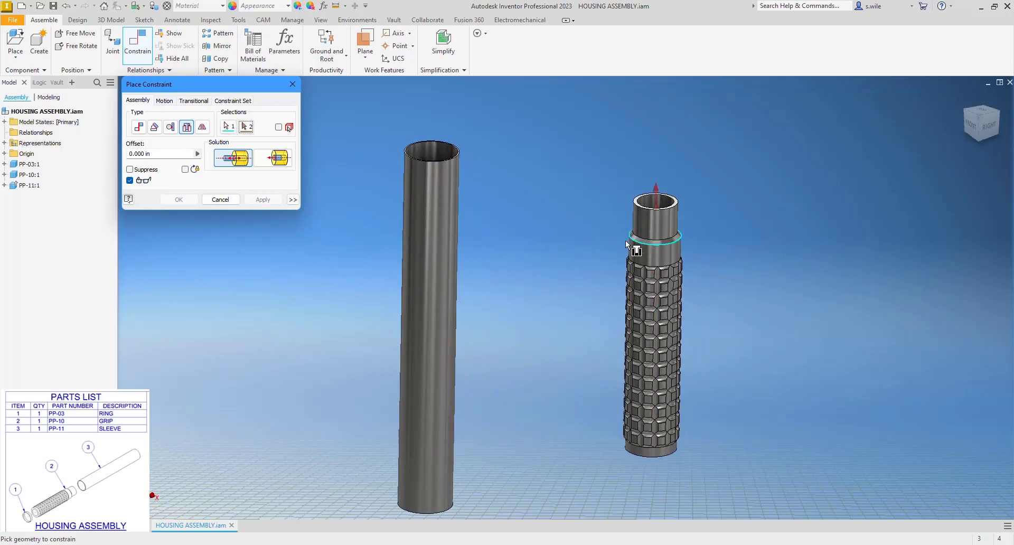
{"action": "scroll", "coordinate": [555, 296], "scroll_direction": "down", "scroll_amount": 3}
{"action": "left_click", "coordinate": [480, 354]}
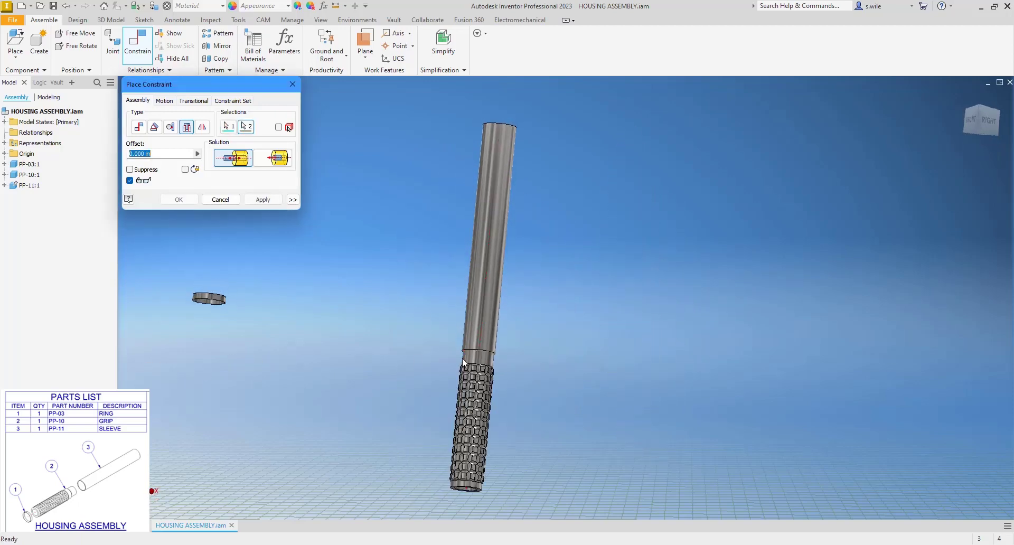
{"action": "scroll", "coordinate": [413, 345], "scroll_direction": "up", "scroll_amount": 5}
{"action": "left_click", "coordinate": [263, 200]}
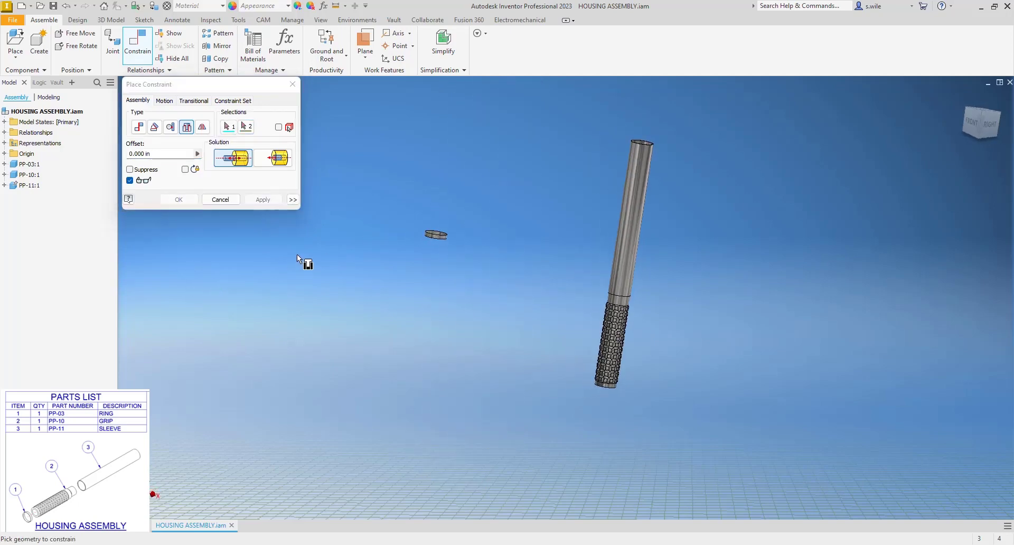
Add an Insert constraint between the ring's edge and the grip's open end, using the aligned solution and 0.000 in offset
{"action": "left_click", "coordinate": [425, 233]}
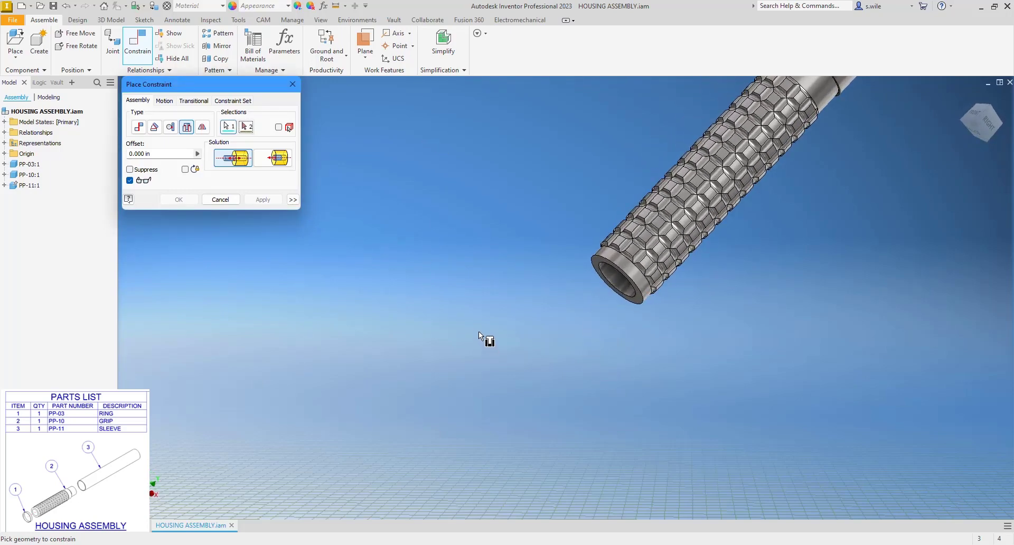
{"action": "left_click", "coordinate": [621, 275]}
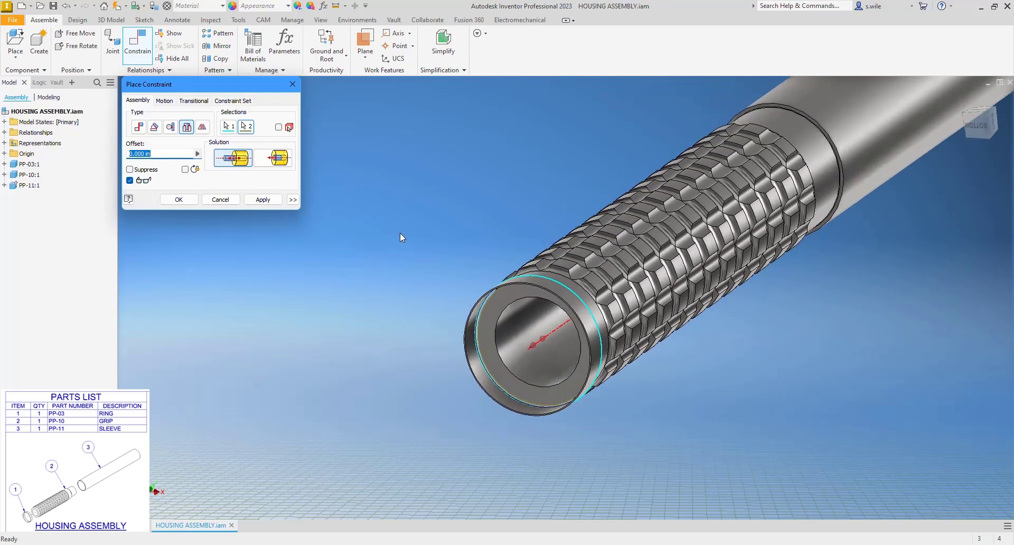
{"action": "left_click", "coordinate": [279, 163]}
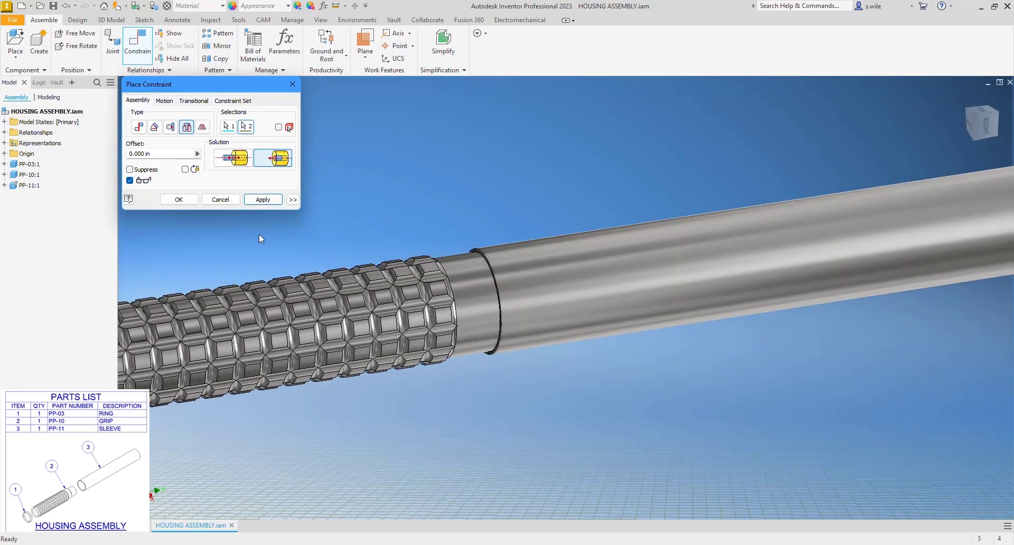
{"action": "left_click", "coordinate": [178, 199]}
Edit the Insert constraint between the grip PP-10 and the sleeve, setting its offset to -0.145 in
{"action": "left_click", "coordinate": [27, 175]}
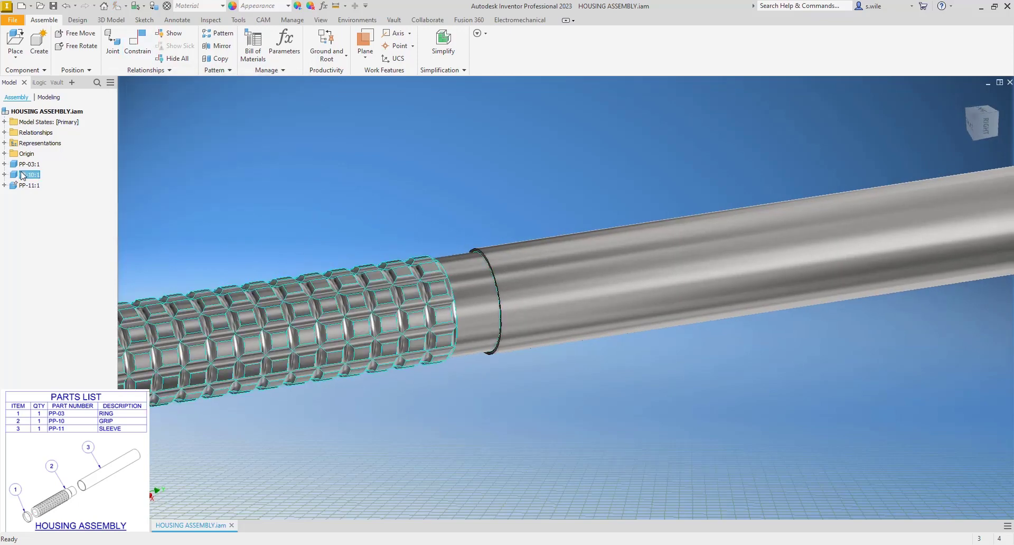
{"action": "left_click", "coordinate": [5, 175]}
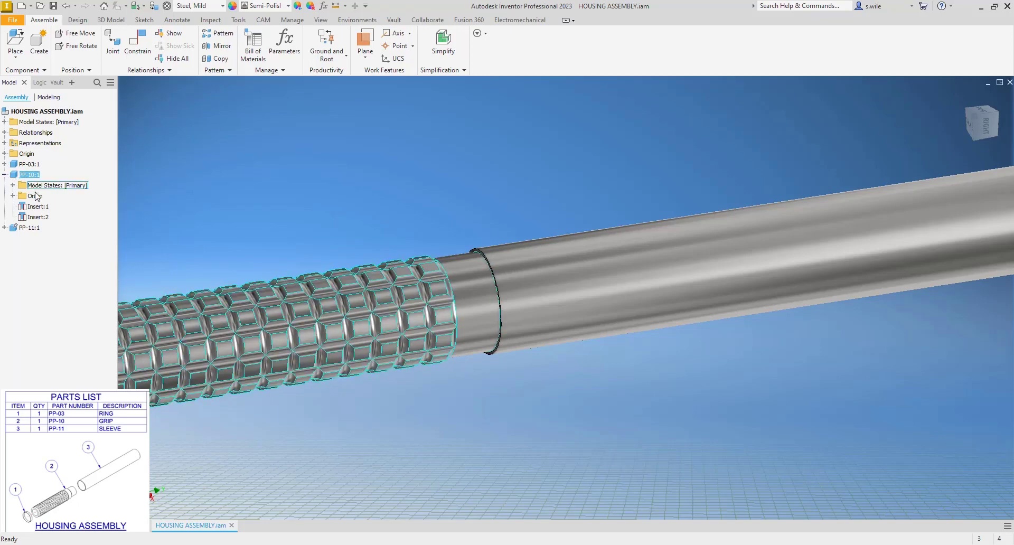
{"action": "right_click", "coordinate": [36, 210]}
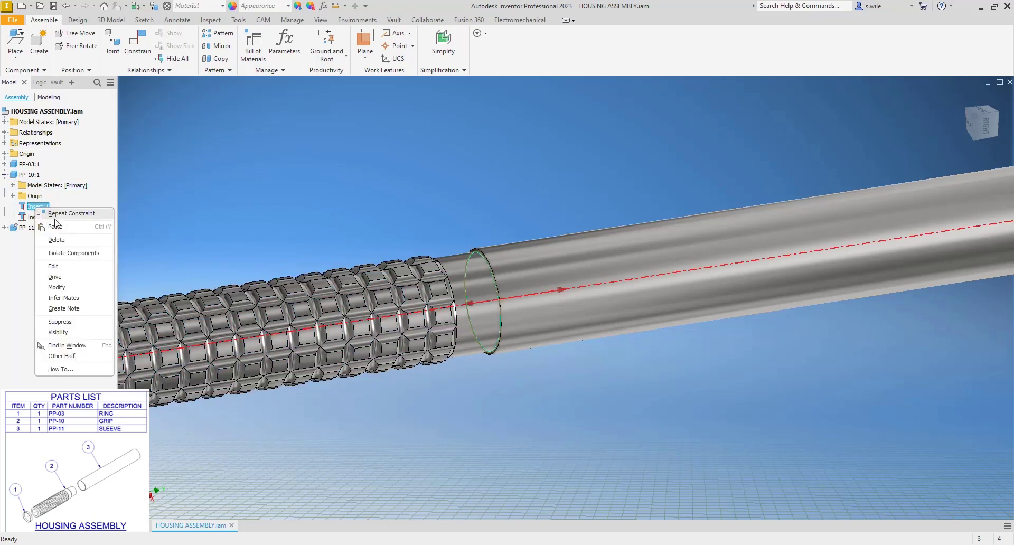
{"action": "left_click", "coordinate": [69, 276]}
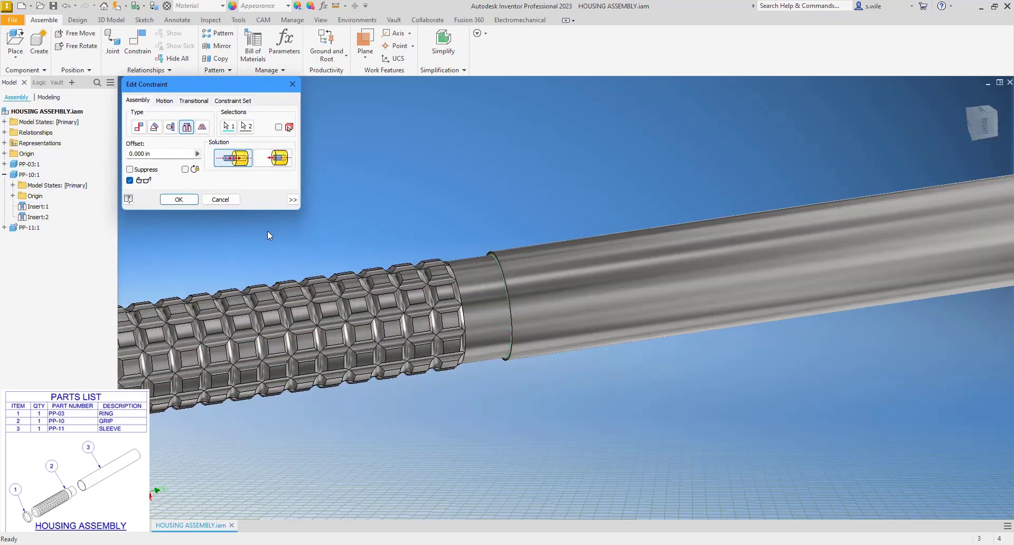
{"action": "double_click", "coordinate": [164, 157]}
{"action": "type", "text": "."}
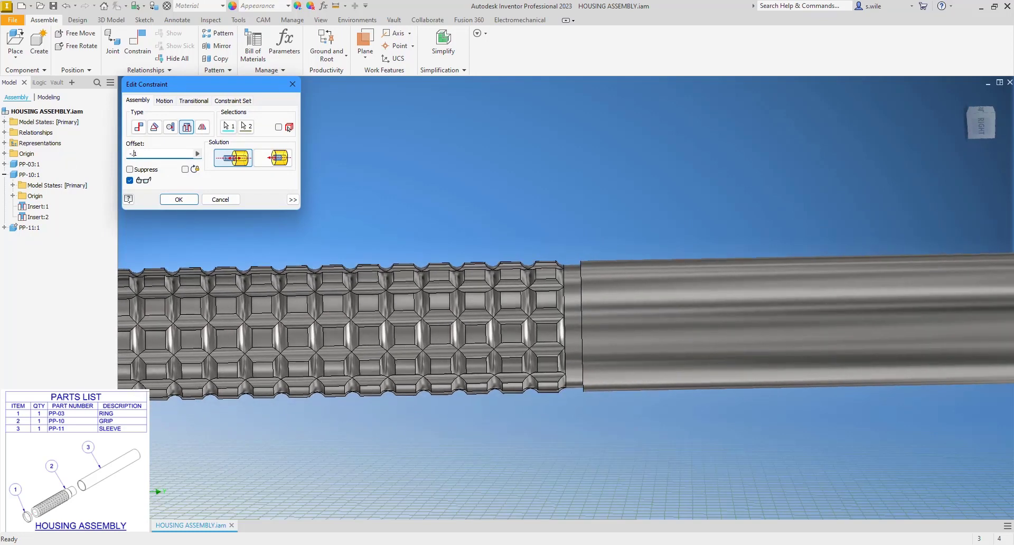
{"action": "type", "text": "12"}
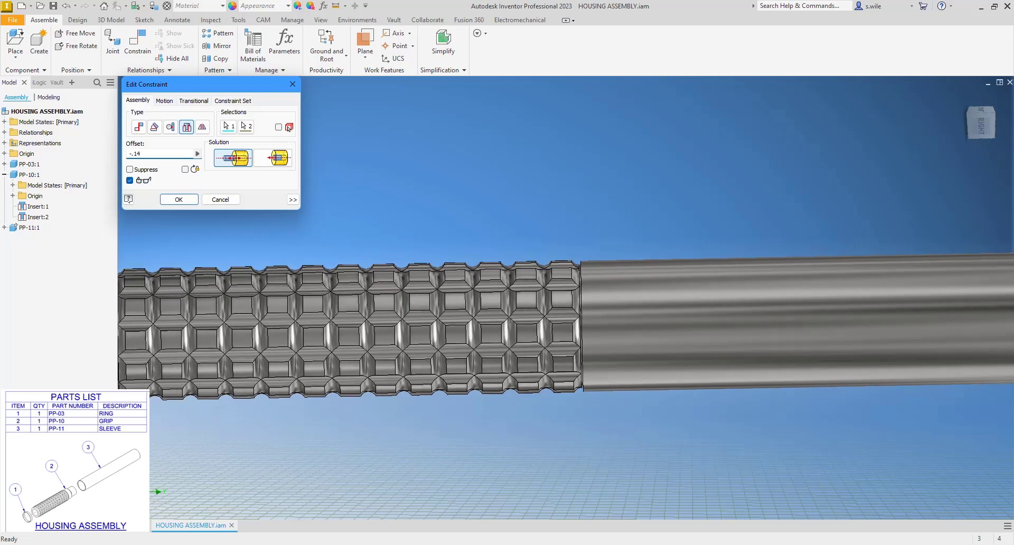
{"action": "type", "text": "5"}
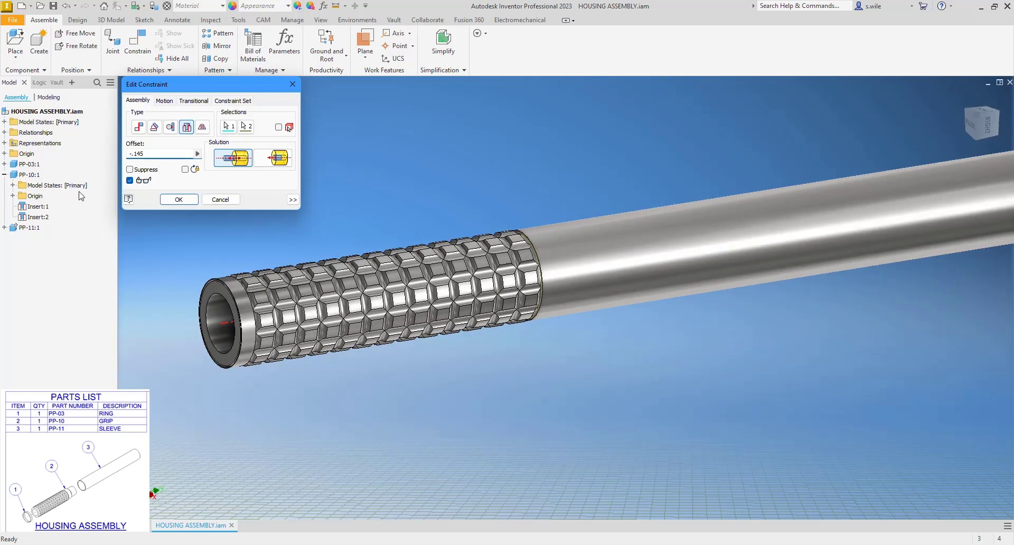
{"action": "left_click", "coordinate": [183, 200]}
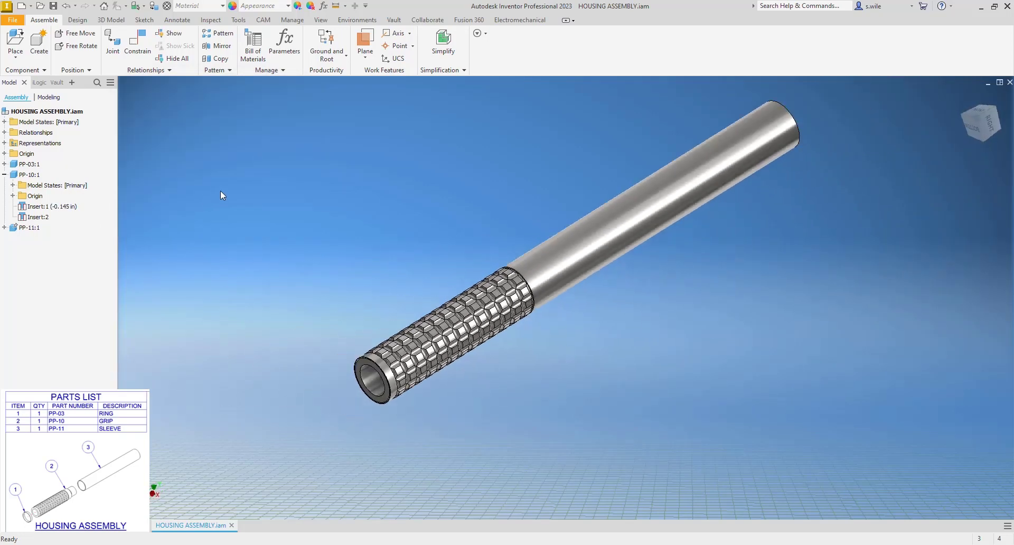
Save the housing assembly and copy its part number HOUSING ASSEMBLY into the Description iProperty
{"action": "left_click", "coordinate": [53, 6]}
{"action": "right_click", "coordinate": [36, 113]}
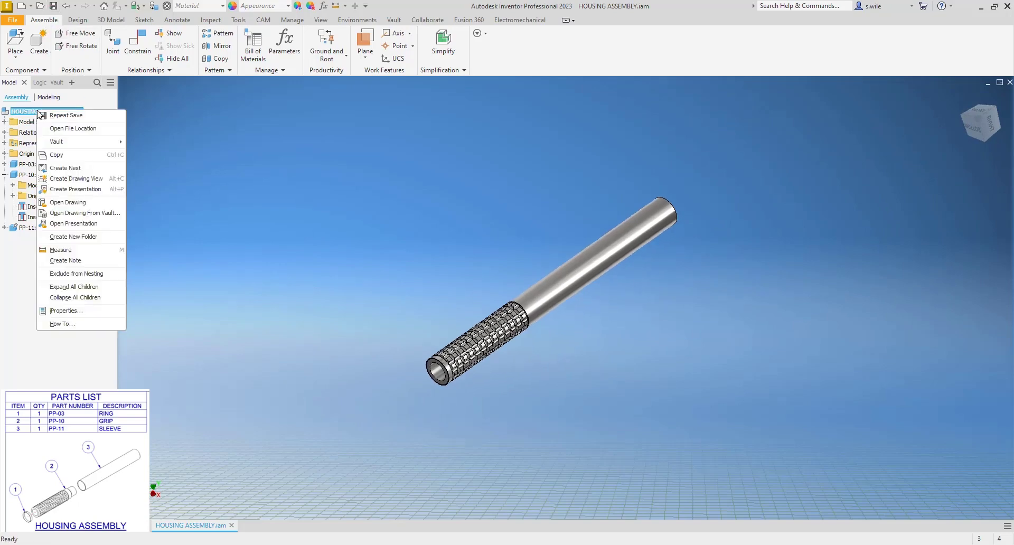
{"action": "left_click", "coordinate": [74, 312]}
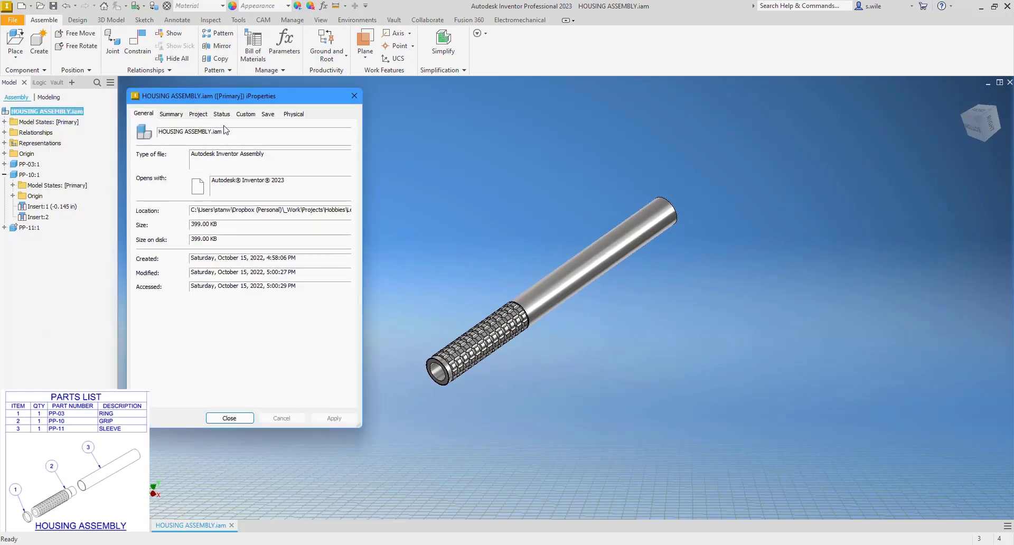
{"action": "left_click", "coordinate": [198, 114]}
{"action": "left_click_drag", "start_coordinate": [277, 158], "coordinate": [157, 164]}
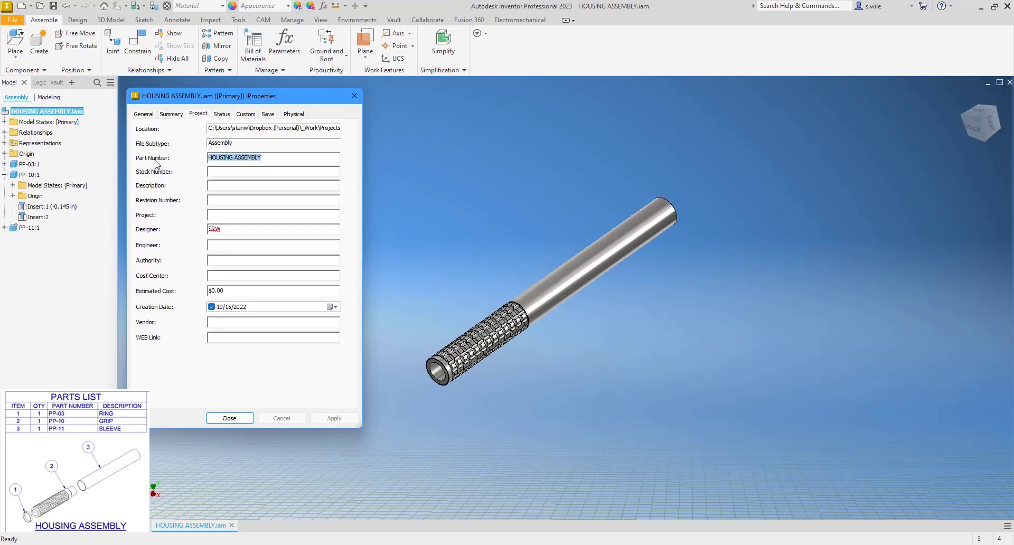
{"action": "key", "text": "ctrl+c"}
{"action": "left_click", "coordinate": [232, 186]}
{"action": "key", "text": "ctrl+v"}
{"action": "left_click", "coordinate": [228, 419]}
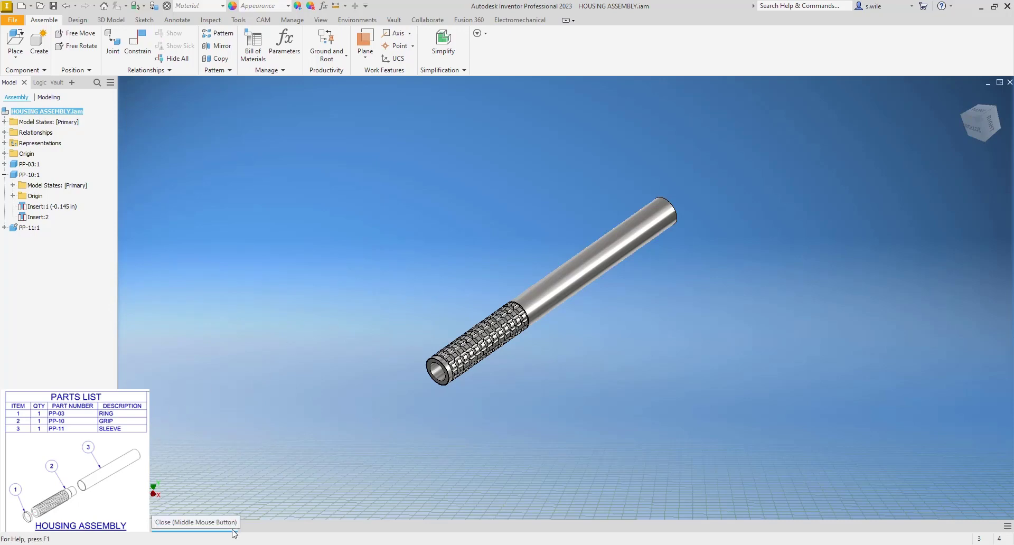
Create a new assembly and paste a copy of HOUSING ASSEMBLY into it as the first component
{"action": "left_click", "coordinate": [30, 6]}
{"action": "left_click", "coordinate": [29, 21]}
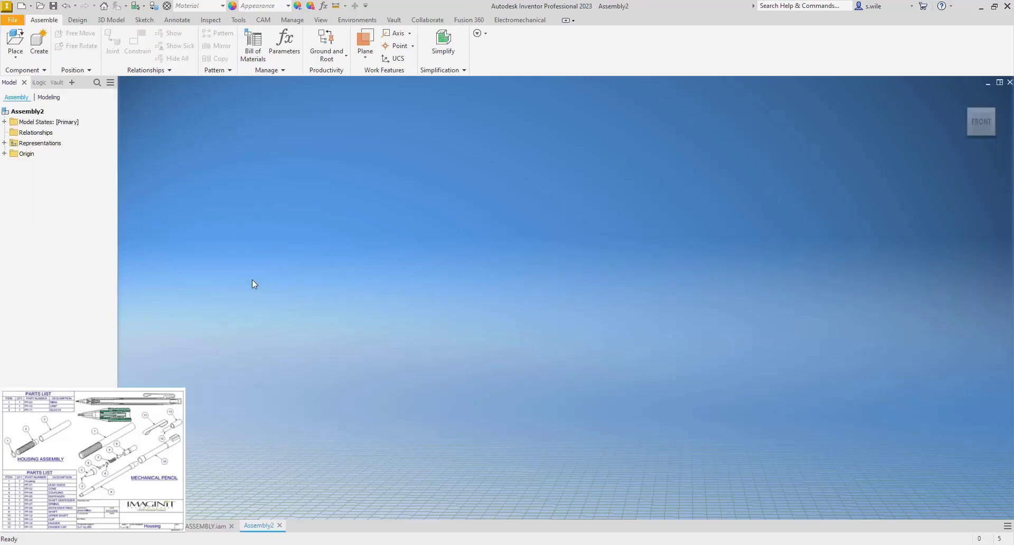
{"action": "left_click", "coordinate": [206, 526]}
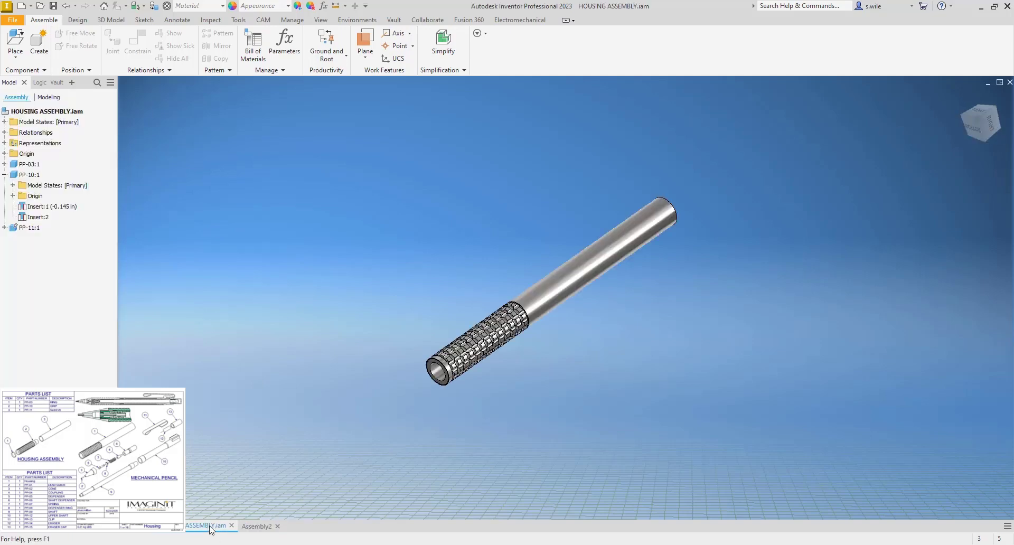
{"action": "left_click", "coordinate": [34, 115]}
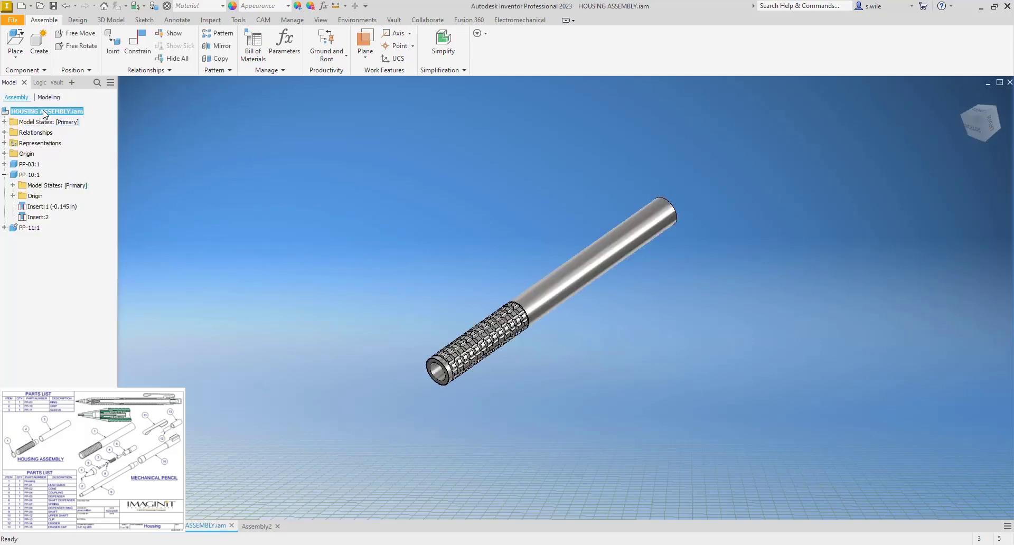
{"action": "left_click", "coordinate": [256, 526]}
{"action": "left_click", "coordinate": [208, 526]}
{"action": "right_click", "coordinate": [27, 111]}
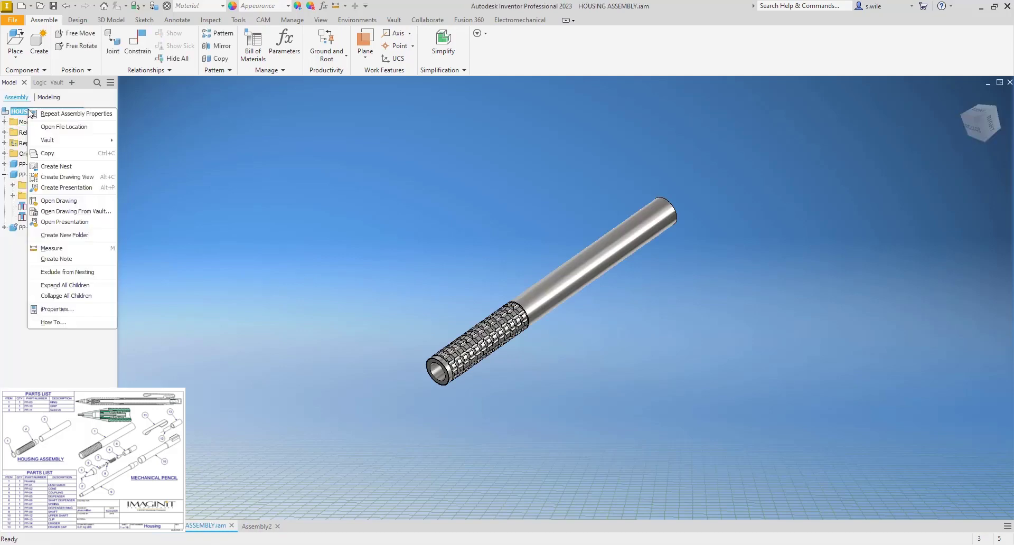
{"action": "left_click", "coordinate": [57, 160]}
{"action": "left_click", "coordinate": [275, 525]}
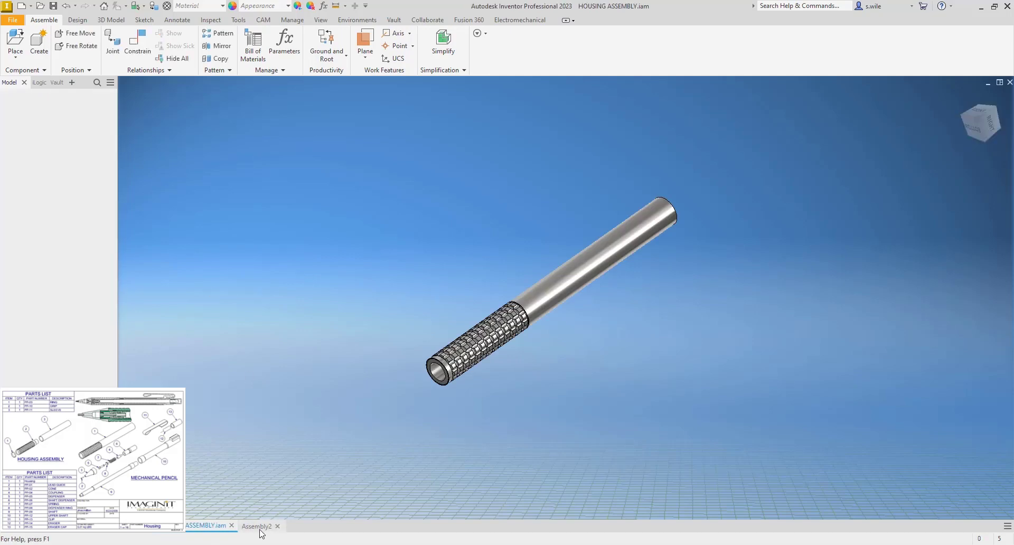
{"action": "right_click", "coordinate": [281, 253]}
{"action": "left_click", "coordinate": [299, 272]}
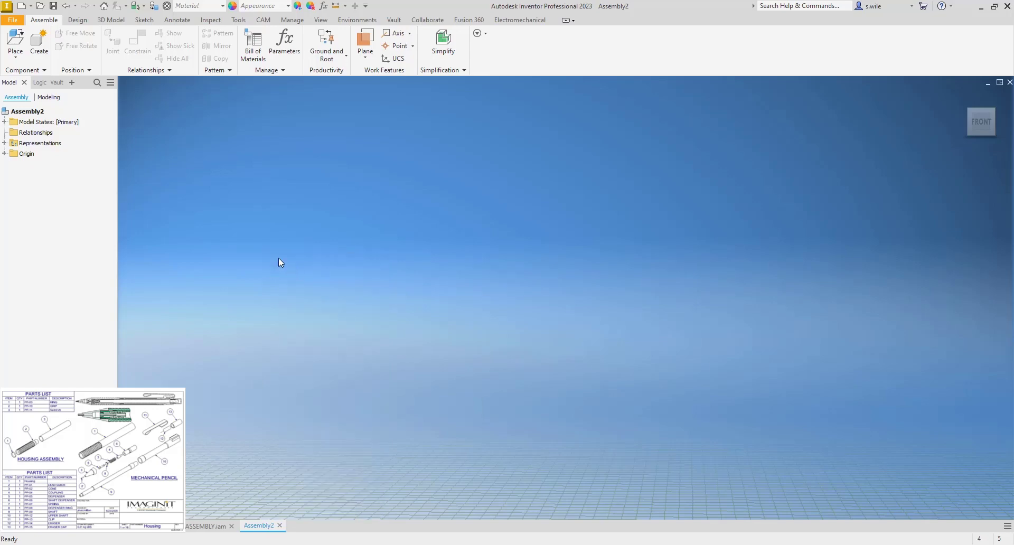
{"action": "left_click", "coordinate": [29, 165]}
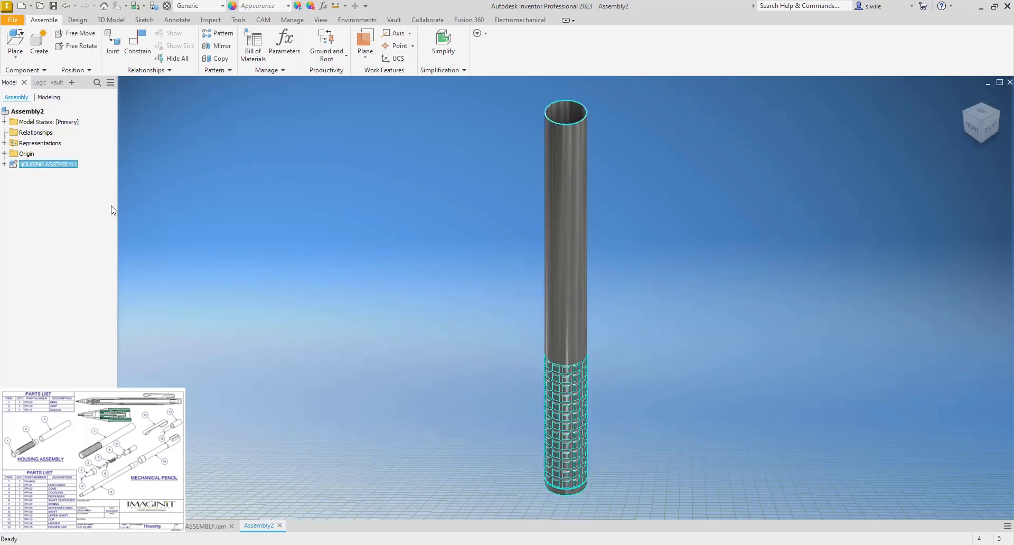
{"action": "left_click", "coordinate": [308, 213]}
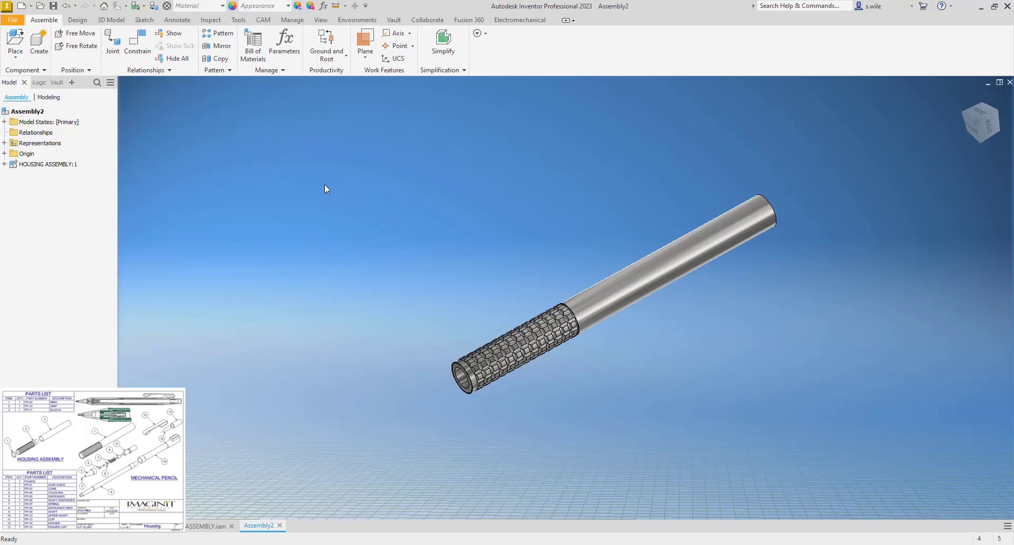
Place PP-12.ipt from the Mechanical Pencil folder near the sleeve's open end, keeping one occurrence and deleting the extra copy
{"action": "left_click", "coordinate": [16, 41]}
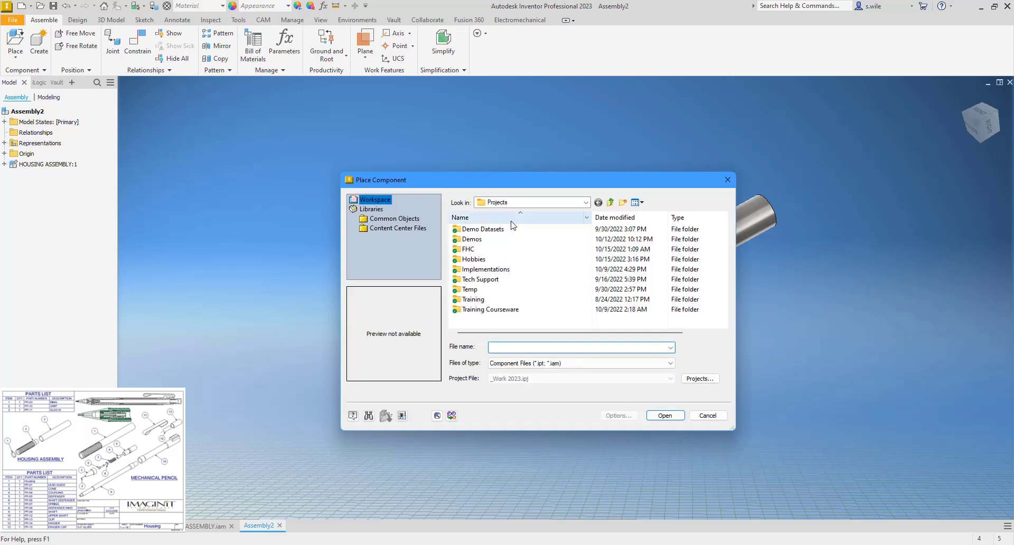
{"action": "double_click", "coordinate": [478, 259]}
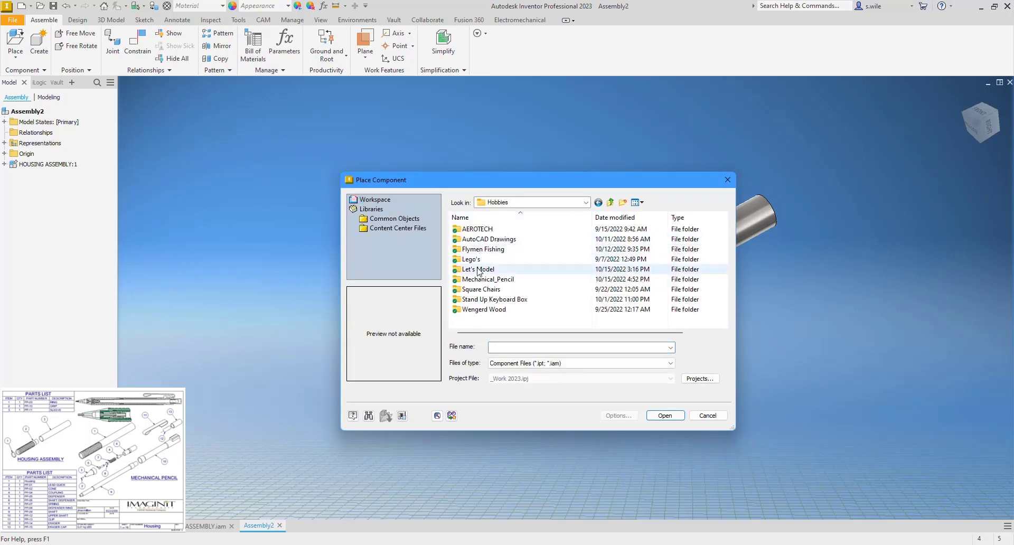
{"action": "double_click", "coordinate": [478, 269]}
{"action": "double_click", "coordinate": [477, 231]}
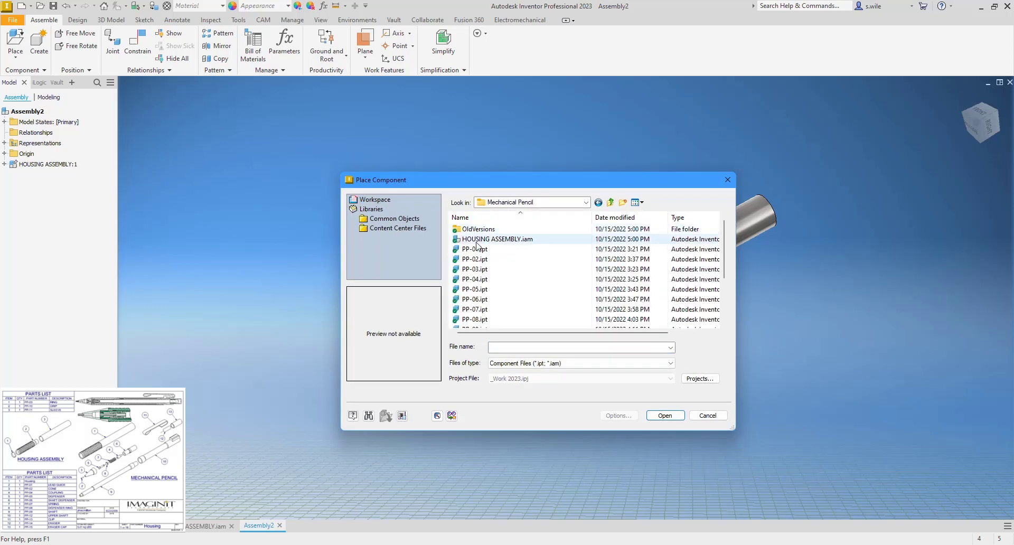
{"action": "scroll", "coordinate": [481, 280], "scroll_direction": "down", "scroll_amount": 2}
{"action": "left_click", "coordinate": [482, 300]}
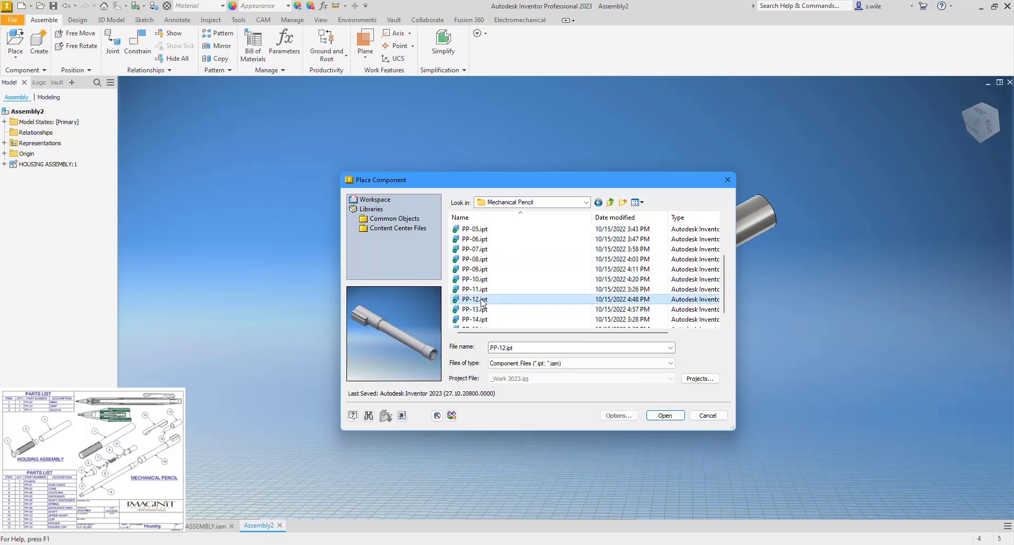
{"action": "double_click", "coordinate": [482, 303]}
{"action": "left_click", "coordinate": [866, 232]}
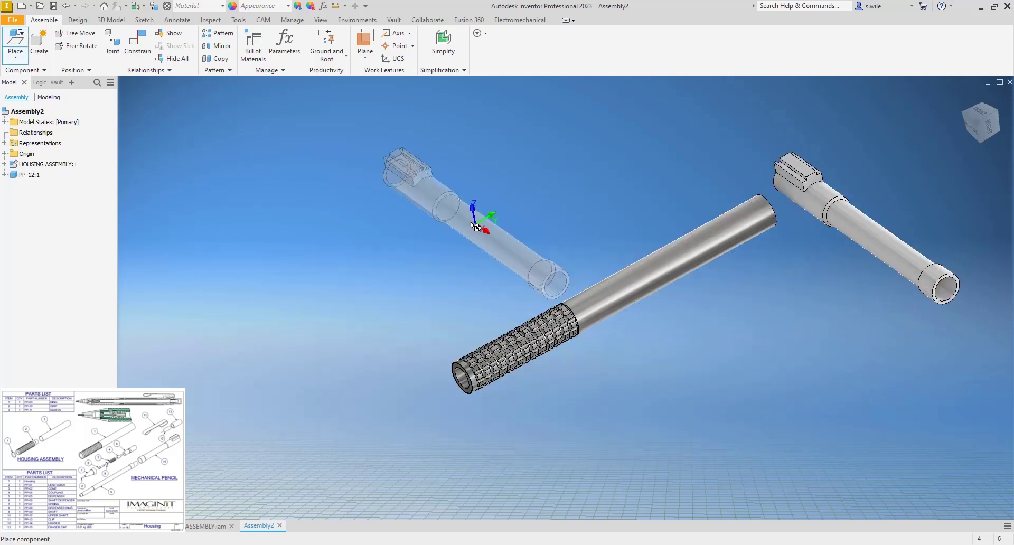
{"action": "left_click", "coordinate": [369, 218]}
{"action": "key", "text": "Escape"}
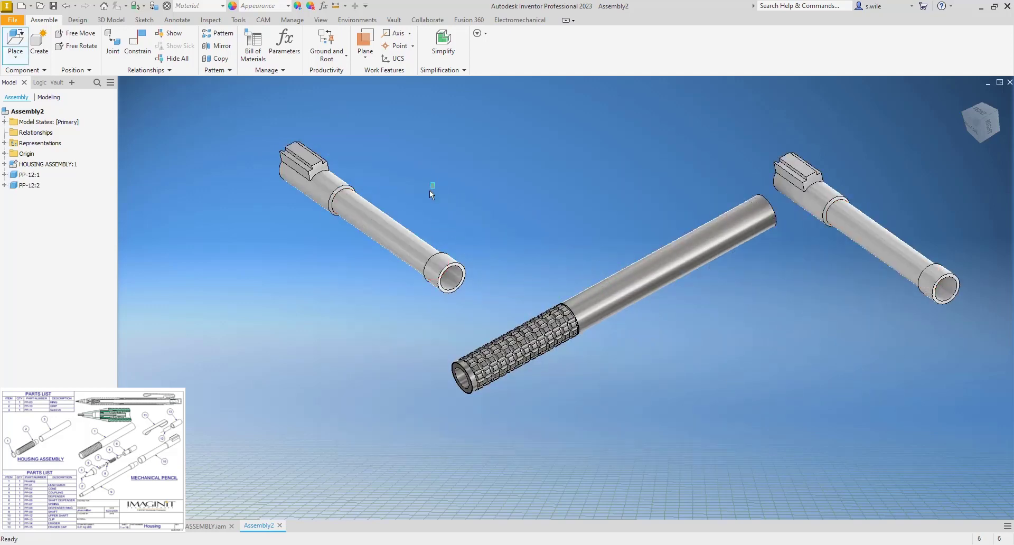
{"action": "left_click_drag", "start_coordinate": [430, 190], "coordinate": [354, 250]}
{"action": "key", "text": "Delete"}
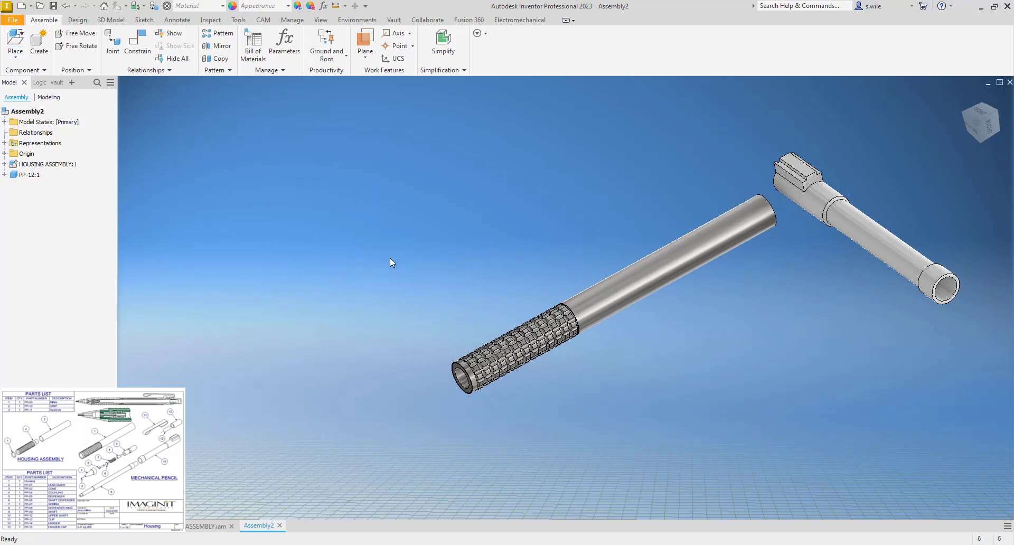
Place the shaft PP-09.ipt beside the housing, deleting the redundant sleeve PP-11 inserted along with it
{"action": "left_click", "coordinate": [24, 36]}
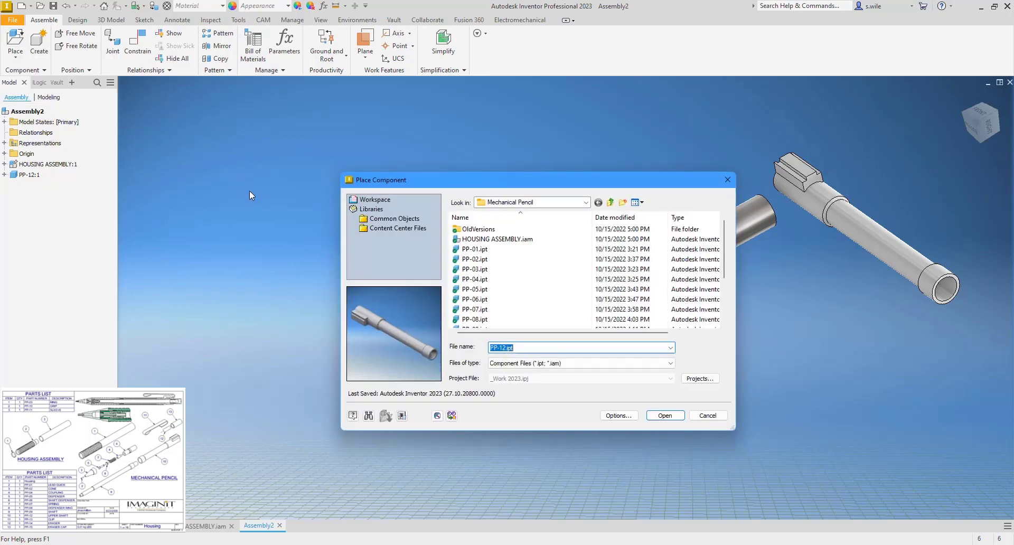
{"action": "scroll", "coordinate": [484, 296], "scroll_direction": "down", "scroll_amount": 1}
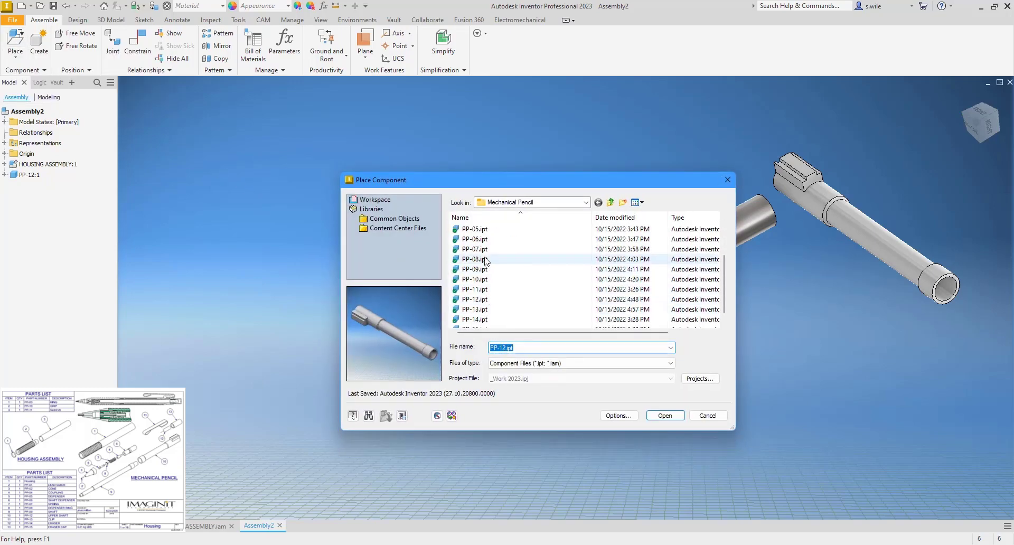
{"action": "left_click", "coordinate": [485, 269]}
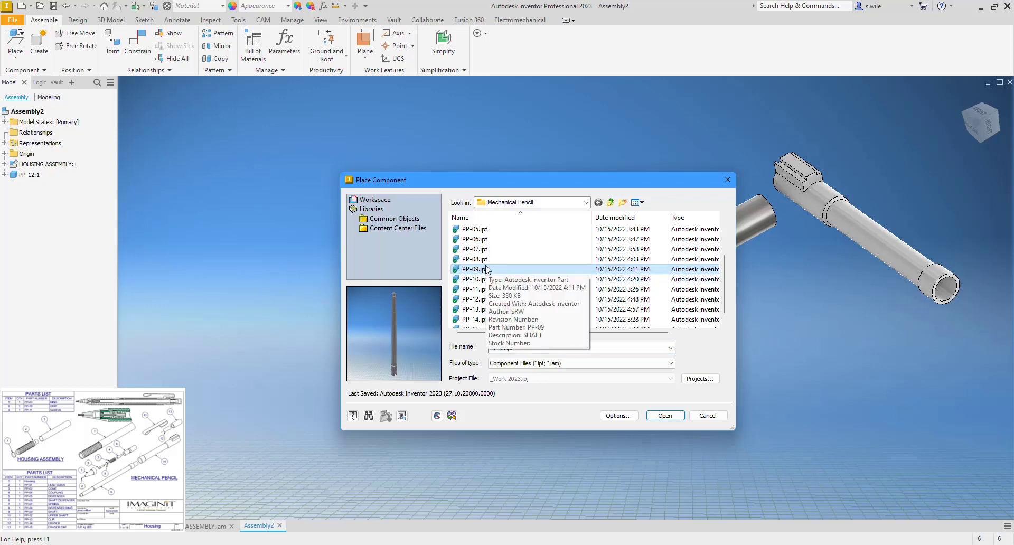
{"action": "left_click", "coordinate": [499, 278], "text": "ctrl"}
{"action": "left_click", "coordinate": [501, 289], "text": "ctrl"}
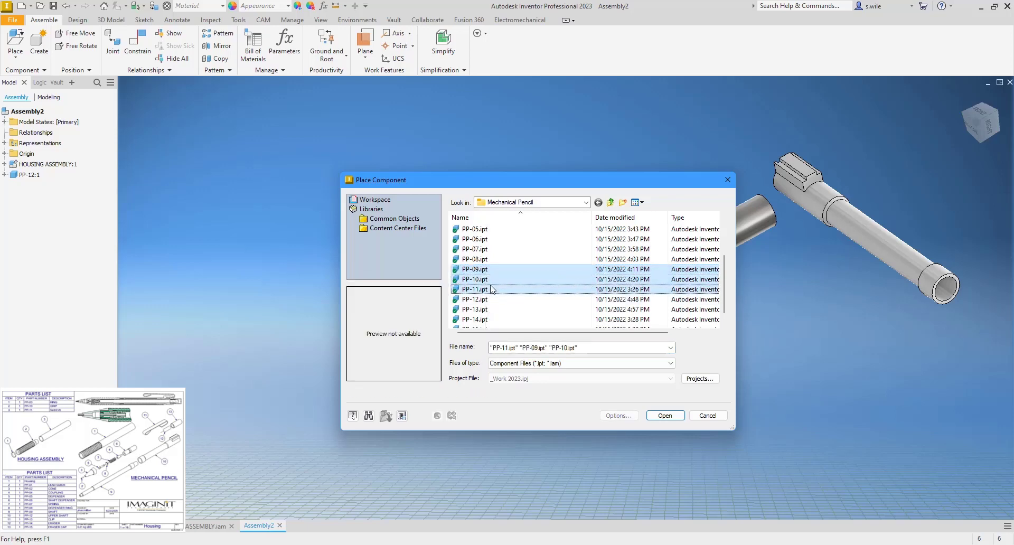
{"action": "left_click", "coordinate": [504, 279], "text": "ctrl"}
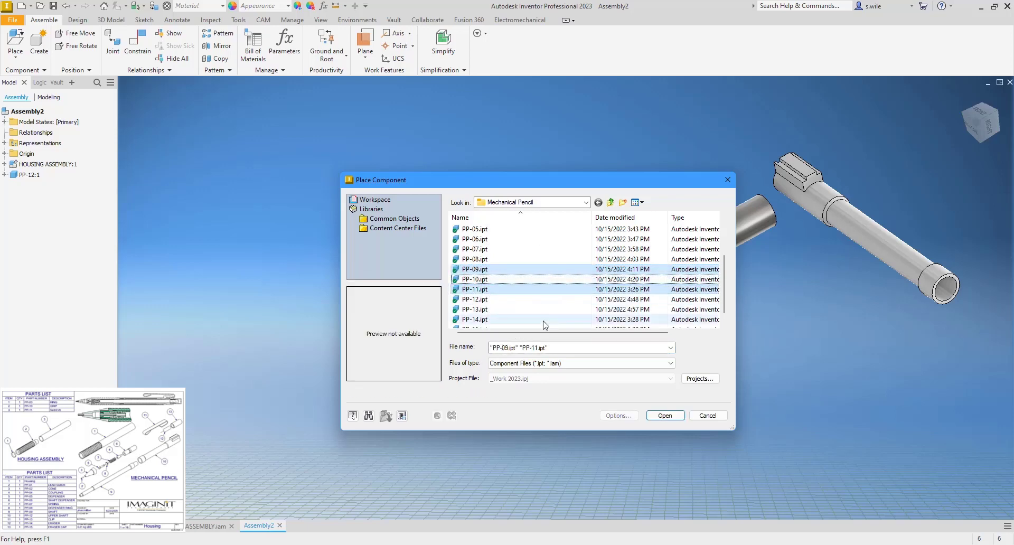
{"action": "left_click", "coordinate": [660, 415]}
{"action": "left_click", "coordinate": [389, 322]}
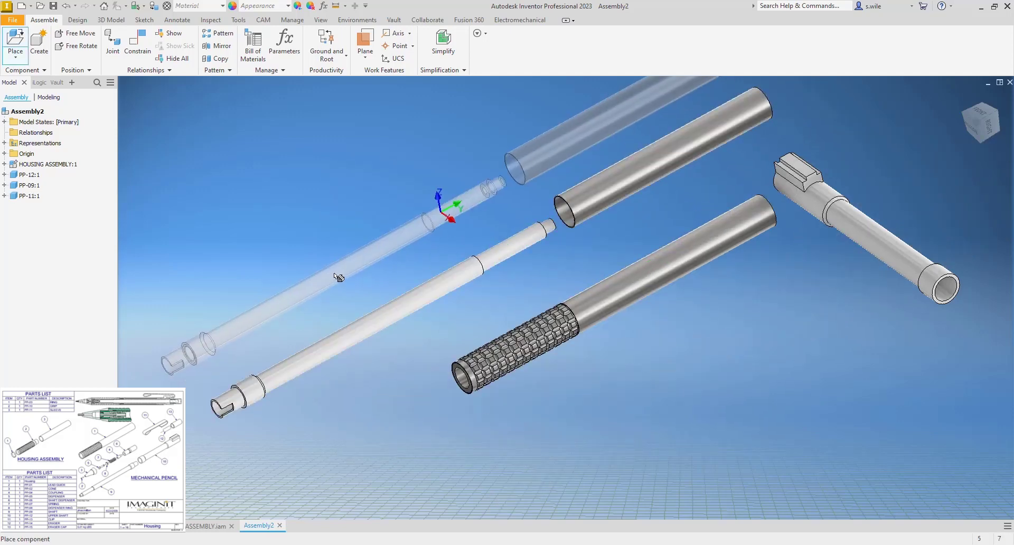
{"action": "key", "text": "Escape"}
{"action": "left_click", "coordinate": [614, 194]}
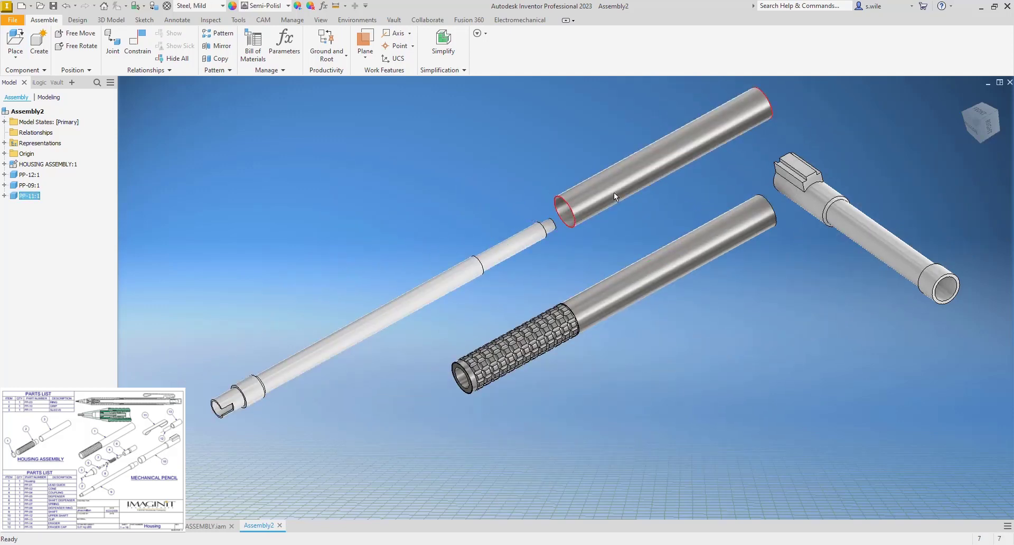
{"action": "key", "text": "Delete"}
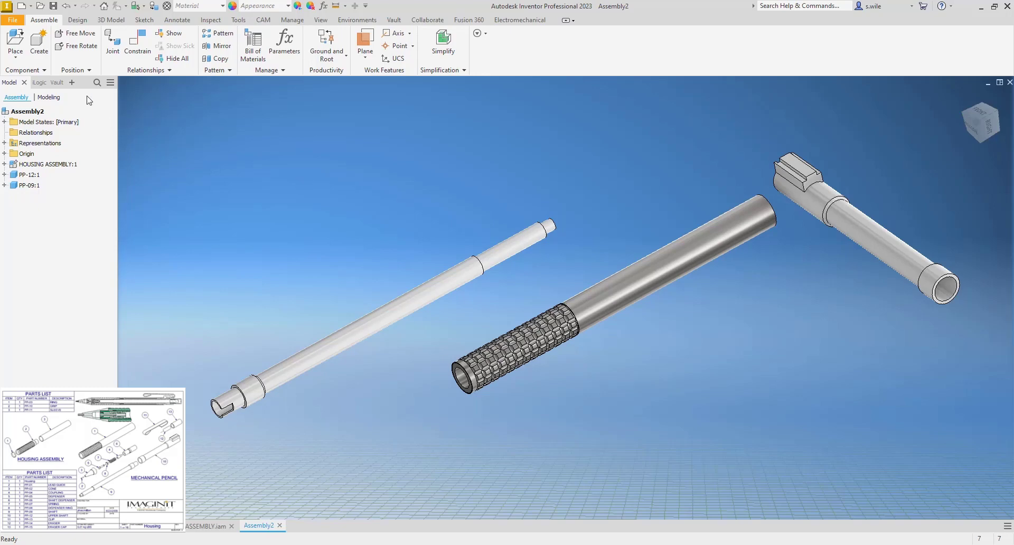
Place one occurrence of the clip PP-13.ipt above the housing's sleeve
{"action": "left_click", "coordinate": [15, 41]}
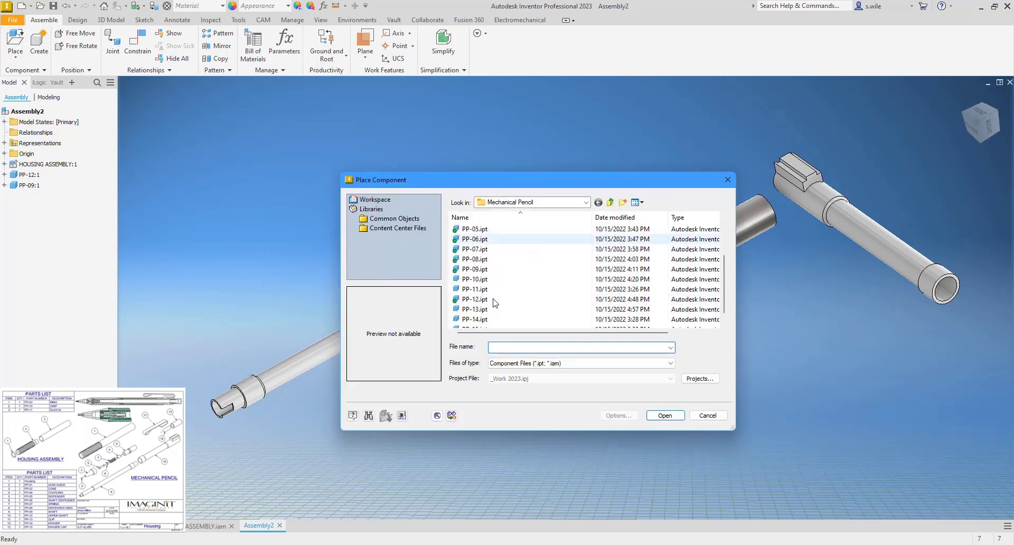
{"action": "double_click", "coordinate": [497, 309]}
{"action": "left_click", "coordinate": [639, 185]}
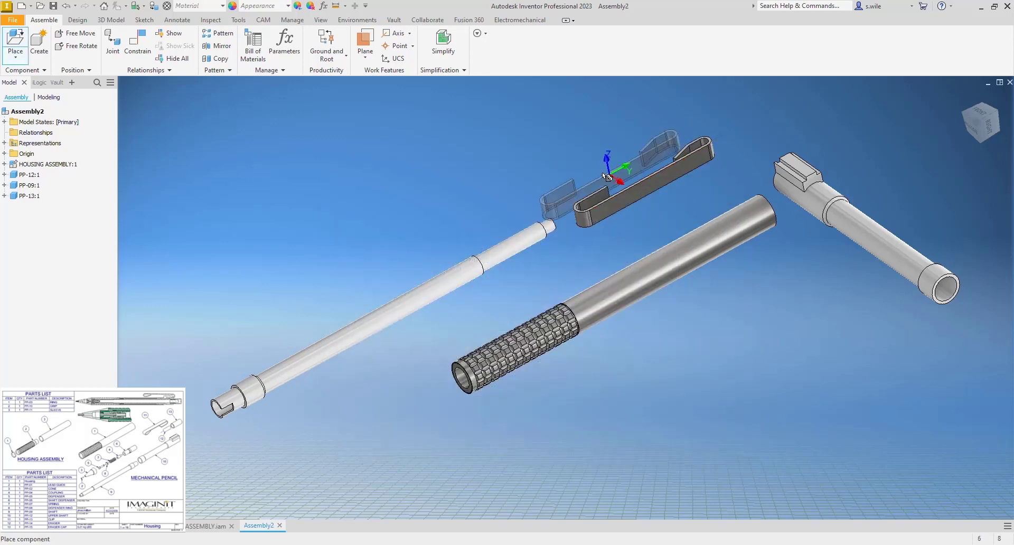
{"action": "key", "text": "Escape"}
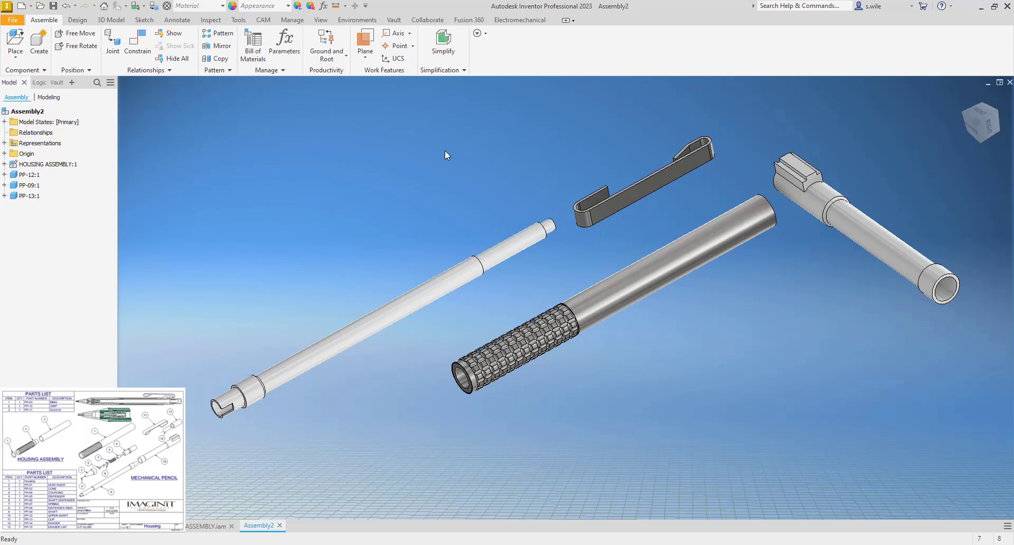
Apply a Mate constraint with 0.000 in offset between the clip's short leg face and the slot's inner face in PP-12's clip mount
{"action": "key", "text": "c"}
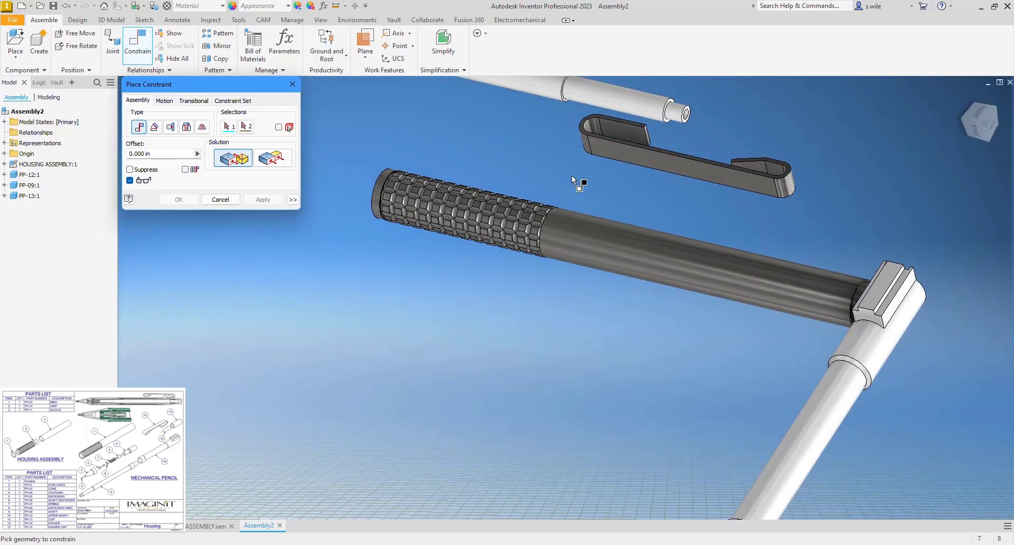
{"action": "left_click", "coordinate": [607, 130]}
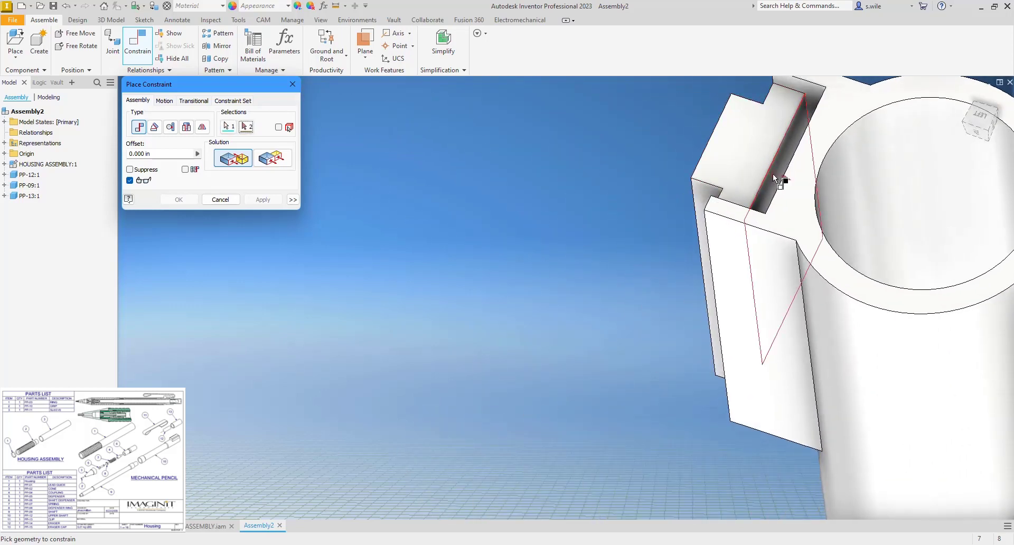
{"action": "left_click", "coordinate": [775, 178]}
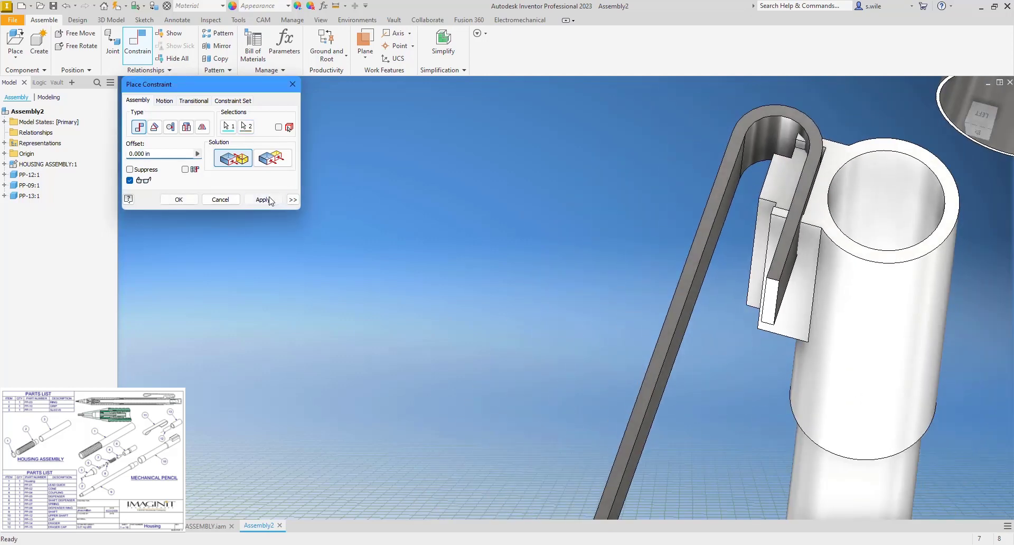
{"action": "left_click", "coordinate": [263, 200]}
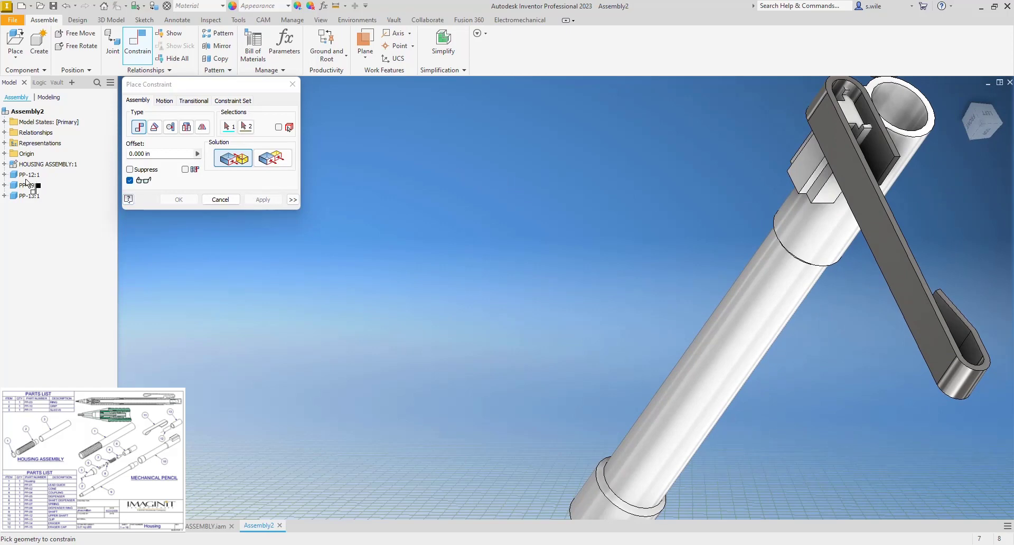
{"action": "left_click", "coordinate": [220, 199]}
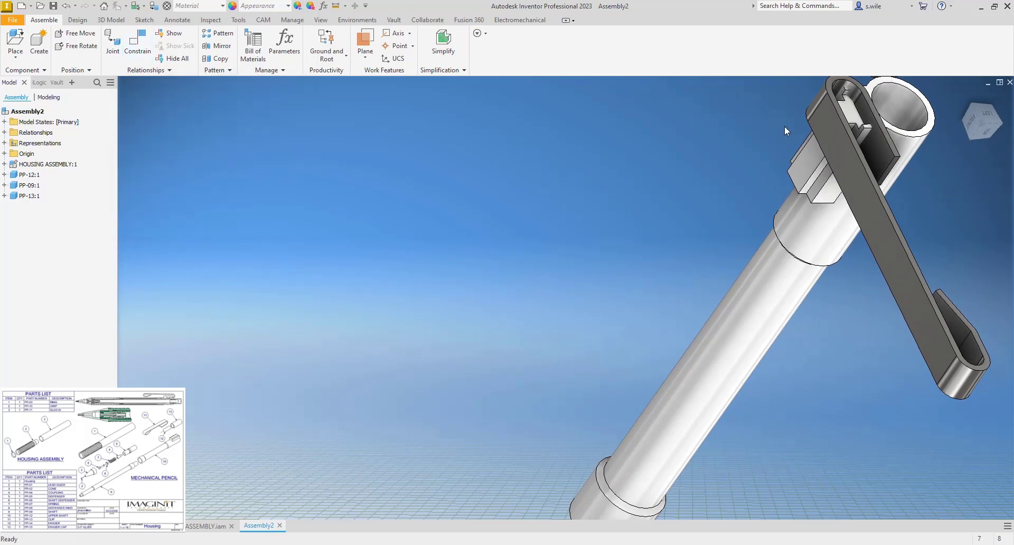
Apply a Flush constraint with 0.000 in offset between PP-12's XZ plane and the clip PP-13's XY plane
{"action": "left_click", "coordinate": [831, 118]}
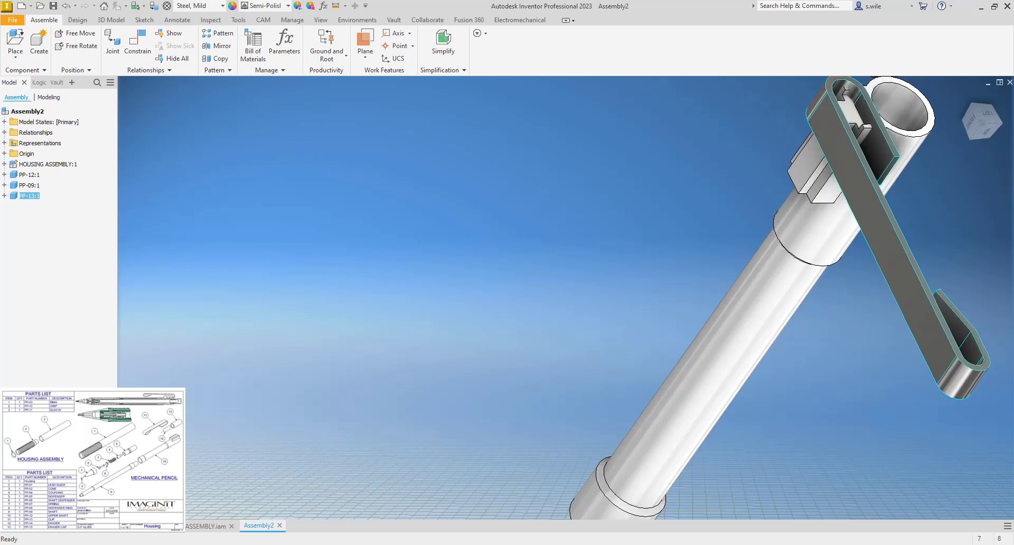
{"action": "left_click", "coordinate": [4, 195]}
{"action": "left_click", "coordinate": [13, 217]}
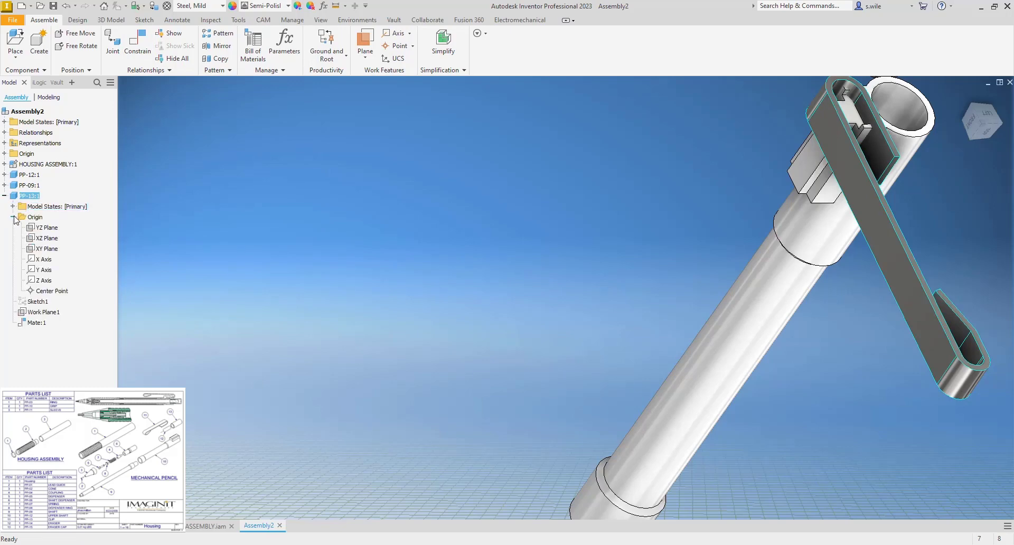
{"action": "left_click", "coordinate": [42, 228]}
{"action": "left_click", "coordinate": [45, 238]}
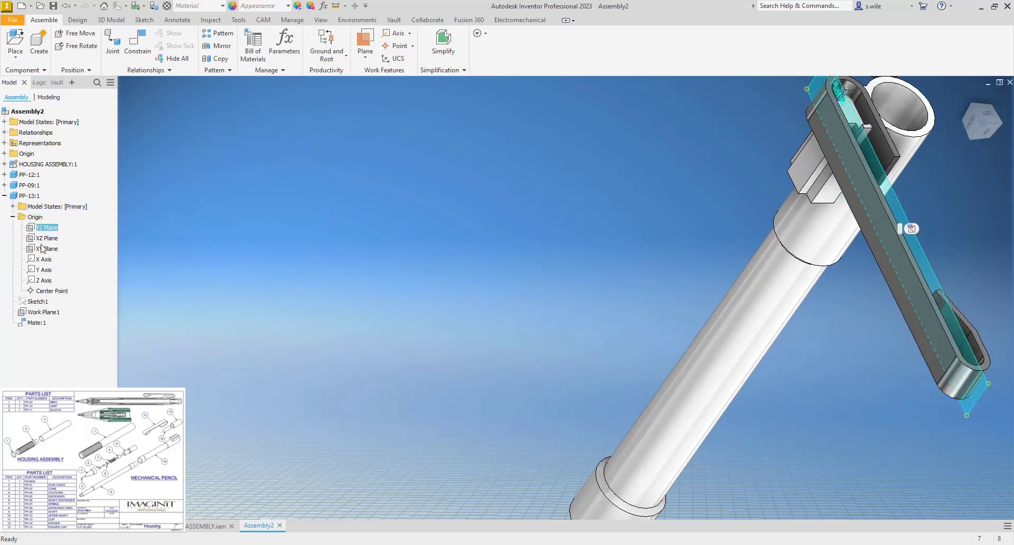
{"action": "left_click", "coordinate": [46, 249]}
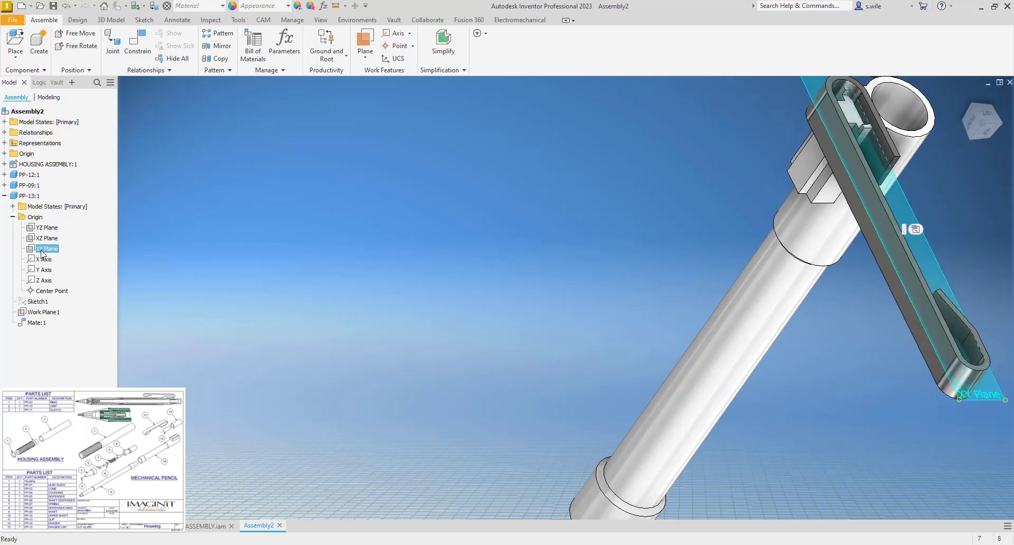
{"action": "left_click", "coordinate": [783, 215]}
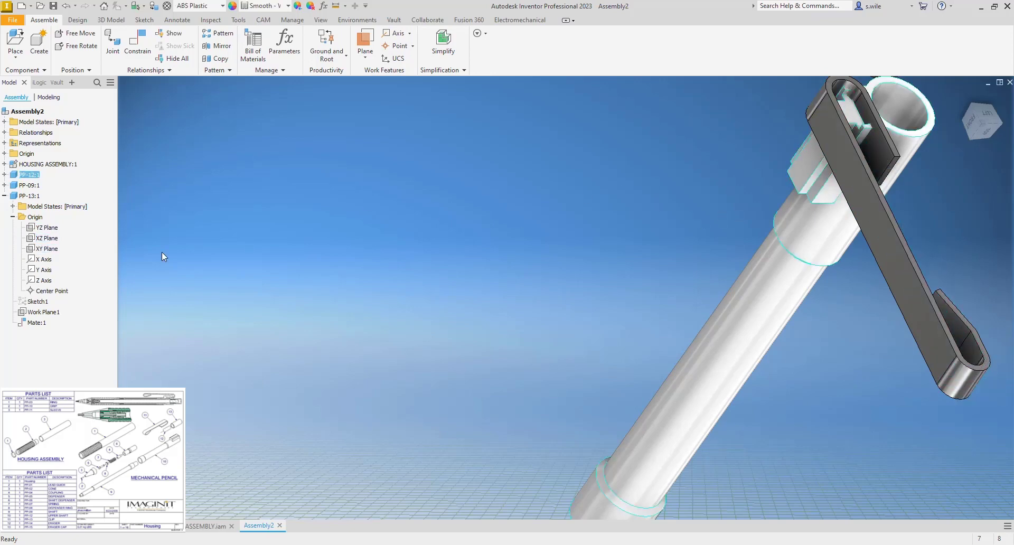
{"action": "left_click", "coordinate": [4, 174]}
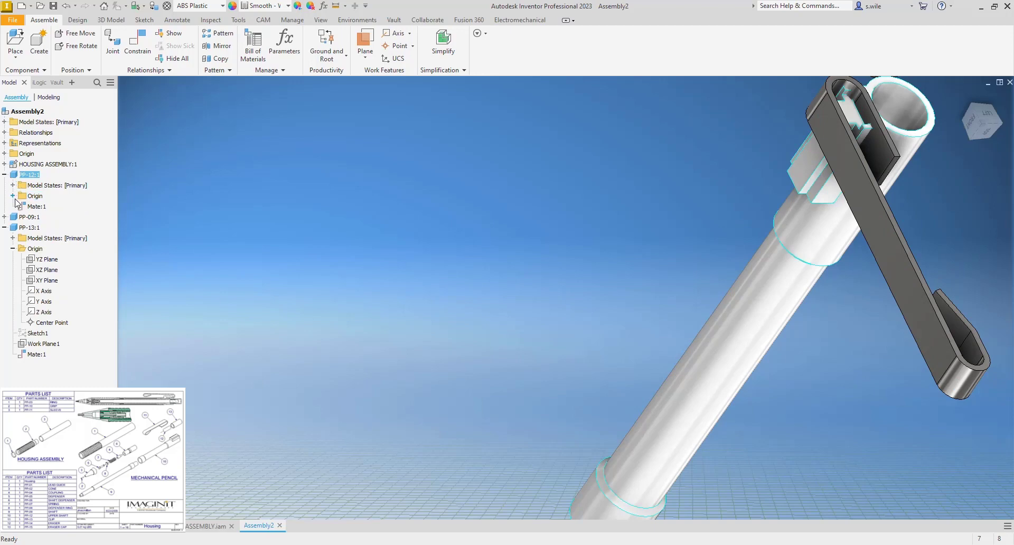
{"action": "left_click", "coordinate": [13, 195]}
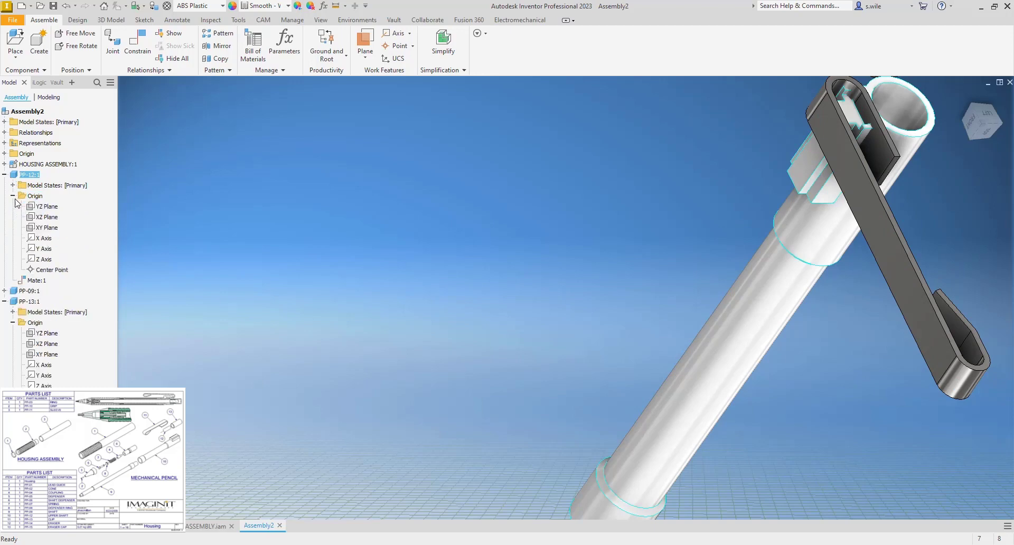
{"action": "left_click", "coordinate": [43, 216]}
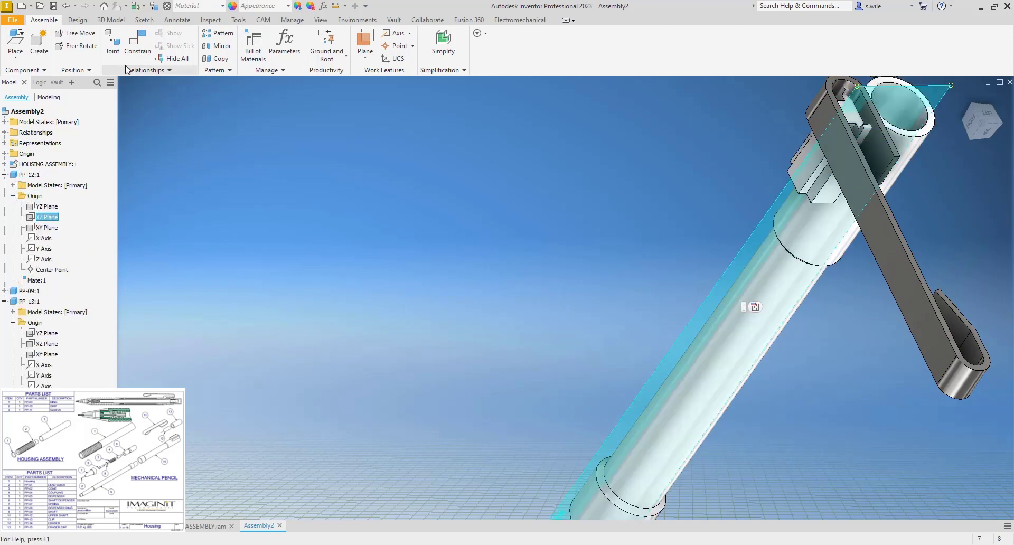
{"action": "left_click", "coordinate": [137, 41]}
{"action": "left_click", "coordinate": [49, 354]}
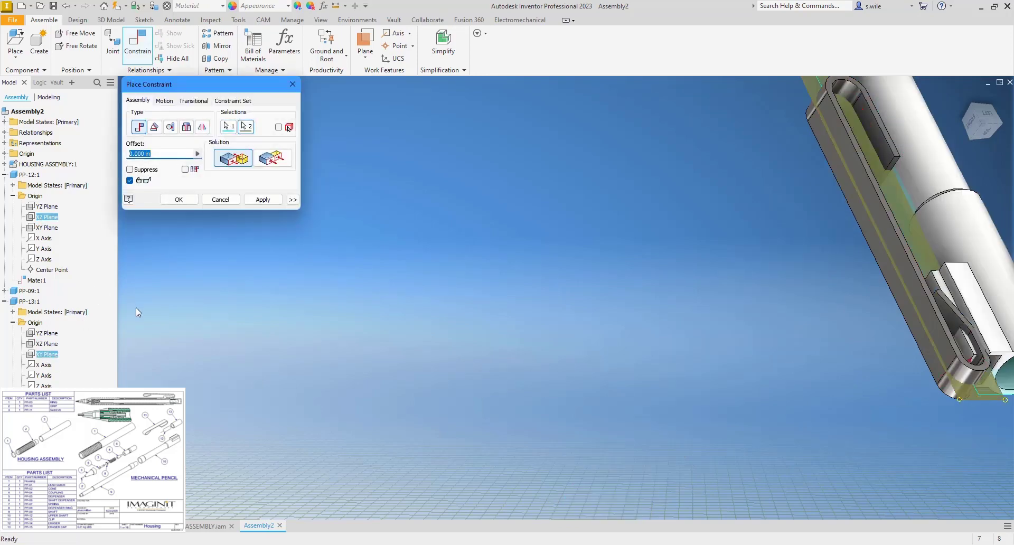
{"action": "left_click", "coordinate": [273, 160]}
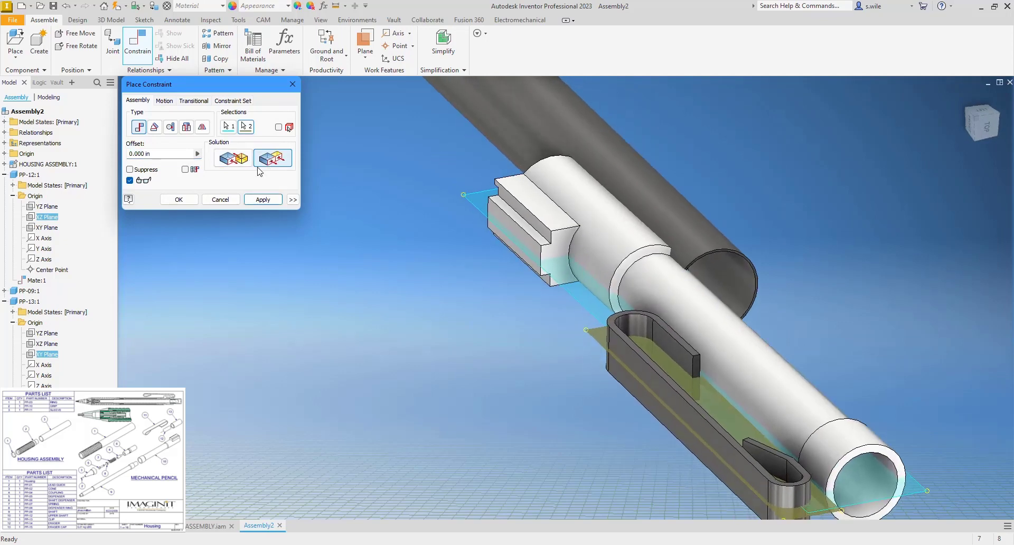
{"action": "left_click", "coordinate": [179, 200]}
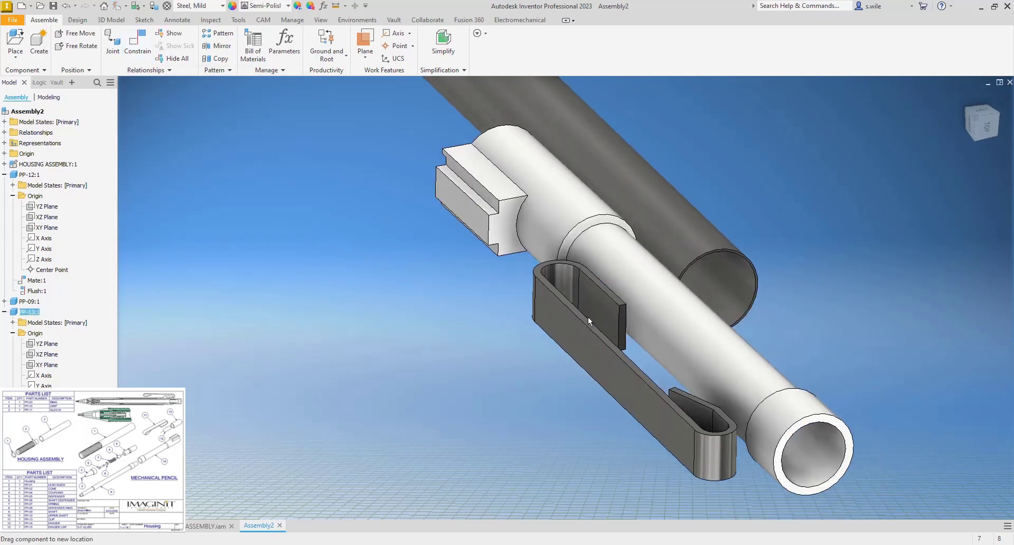
Apply a Mate constraint with -.05 in offset between the axis of the clip's bend and the end face inside PP-12's clip mount slot
{"action": "left_click_drag", "start_coordinate": [549, 232], "coordinate": [439, 223]}
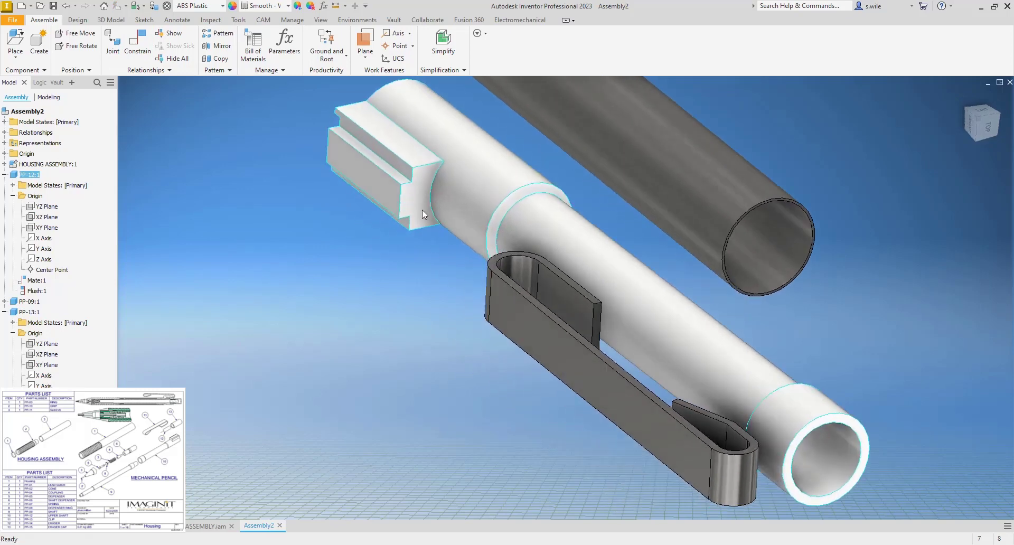
{"action": "key", "text": "c"}
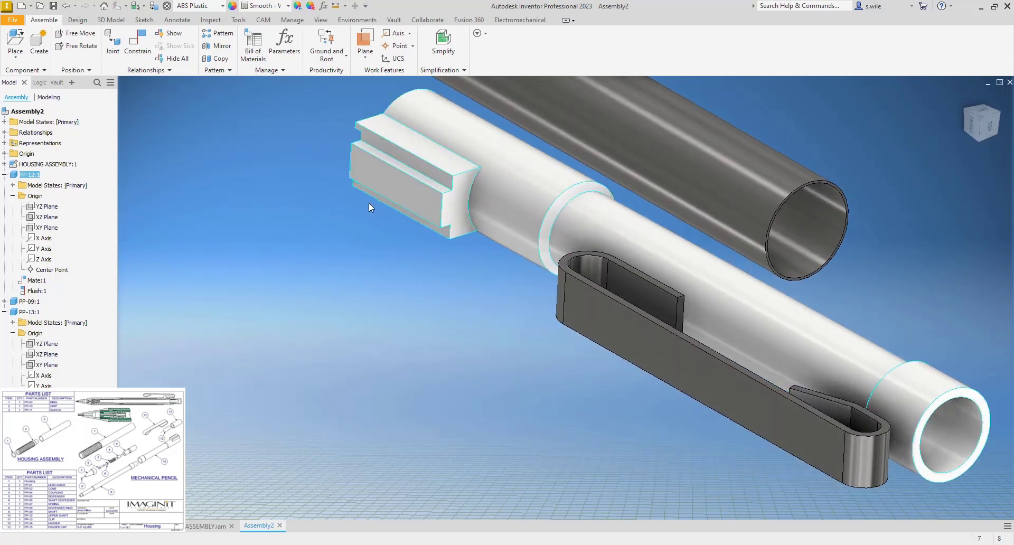
{"action": "left_click", "coordinate": [604, 269]}
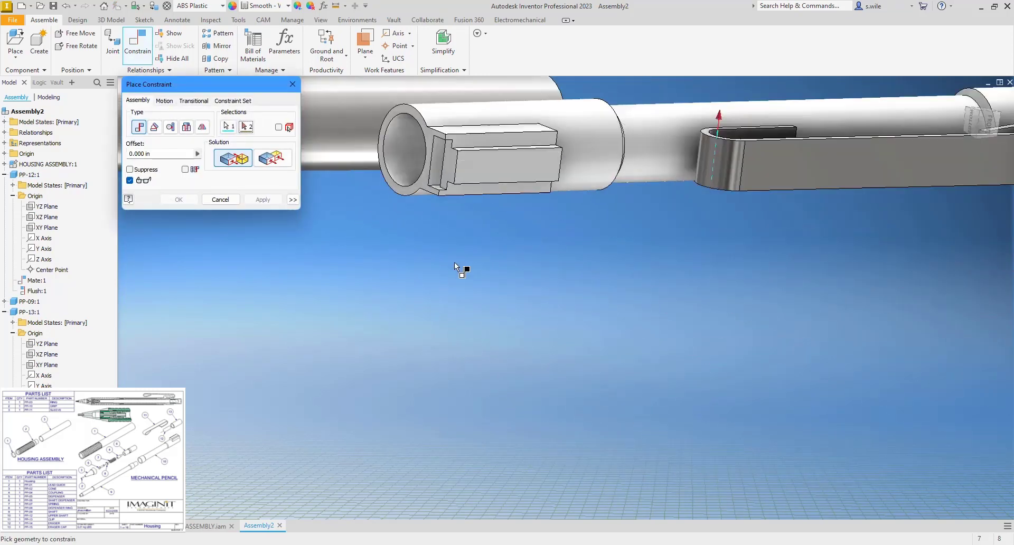
{"action": "left_click", "coordinate": [457, 163]}
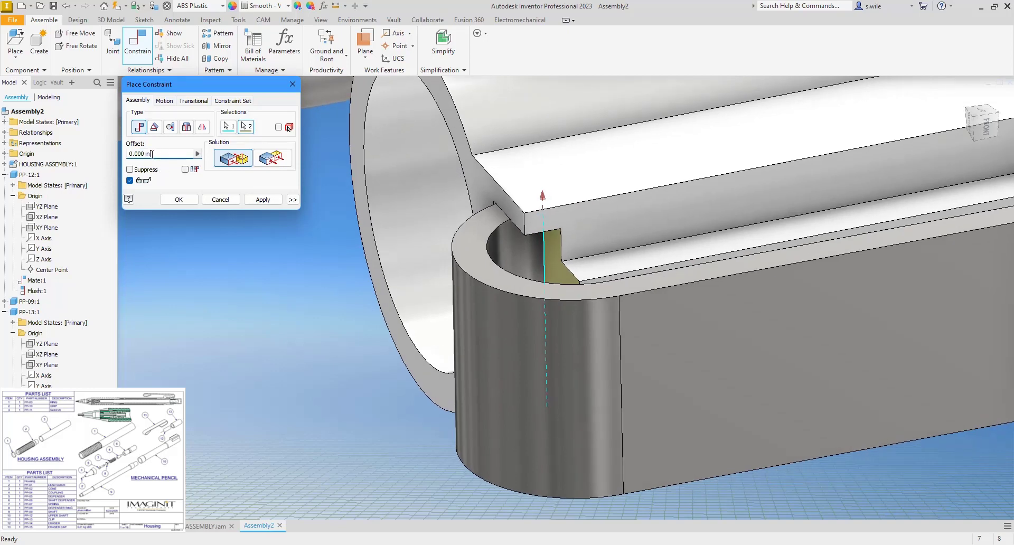
{"action": "type", "text": ".01"}
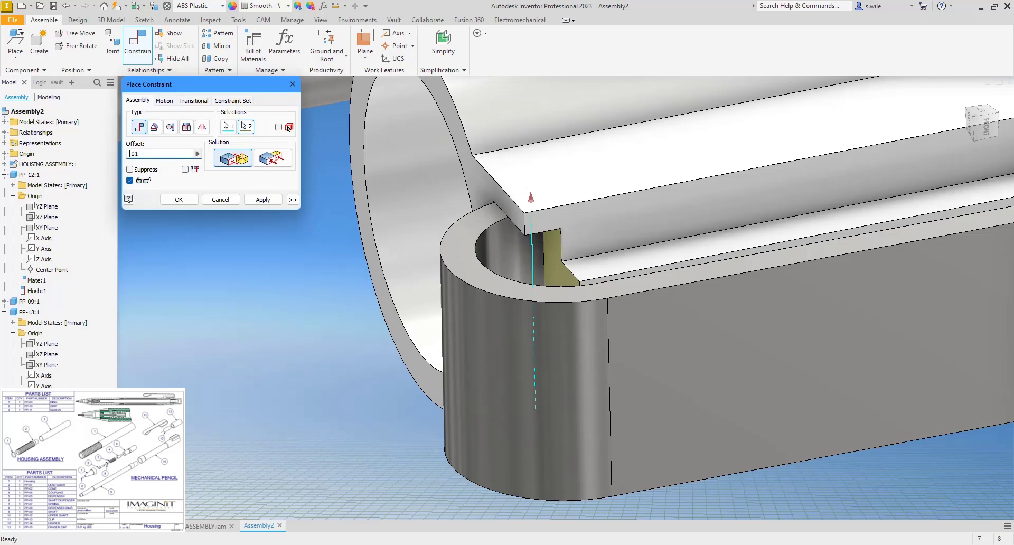
{"action": "type", "text": ".0"}
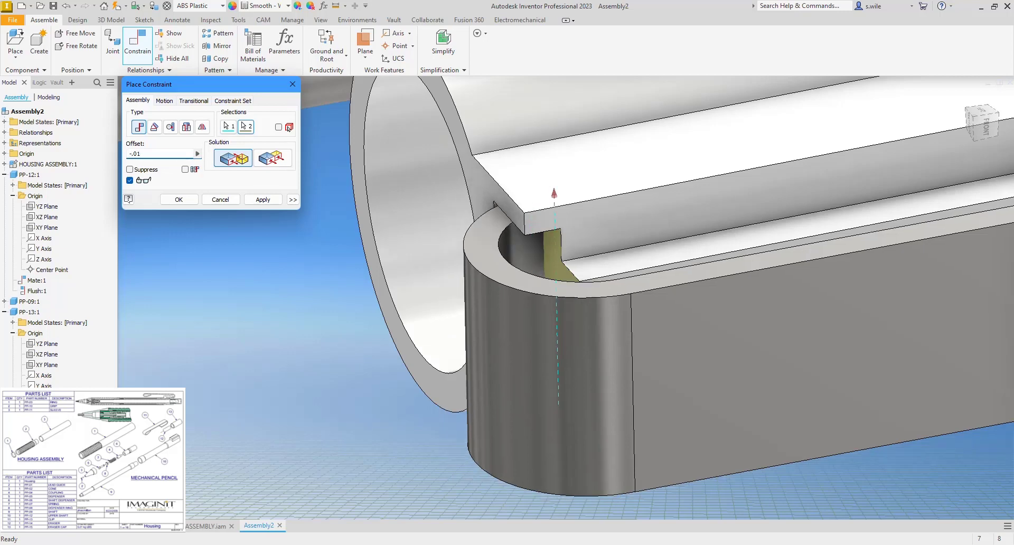
{"action": "type", "text": "2"}
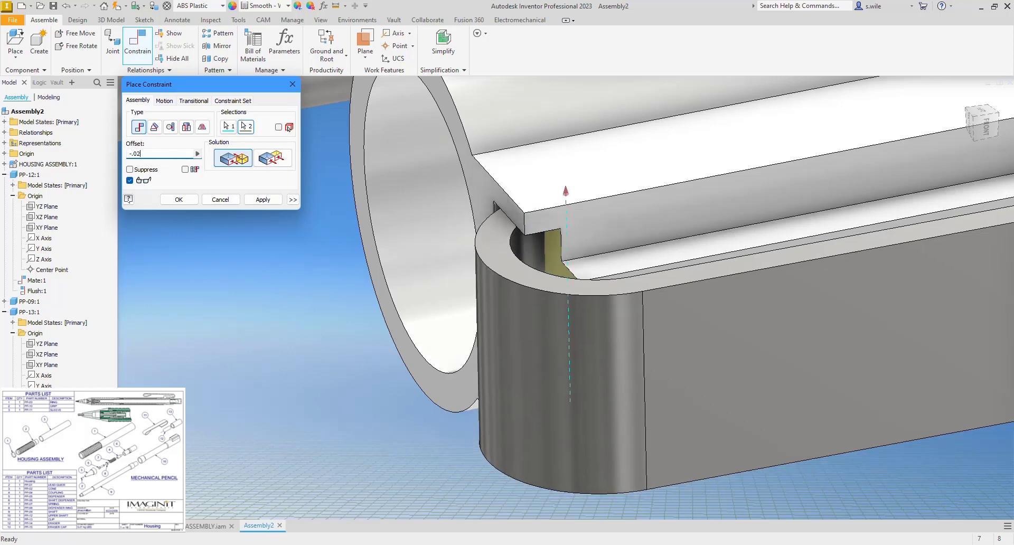
{"action": "key", "text": "BackSpace"}
{"action": "type", "text": "6"}
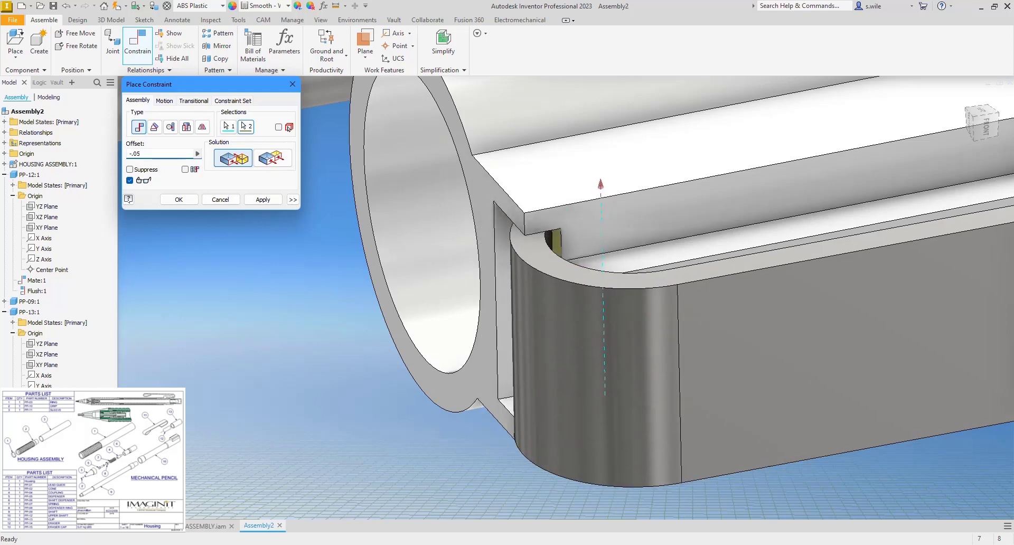
{"action": "left_click", "coordinate": [180, 202]}
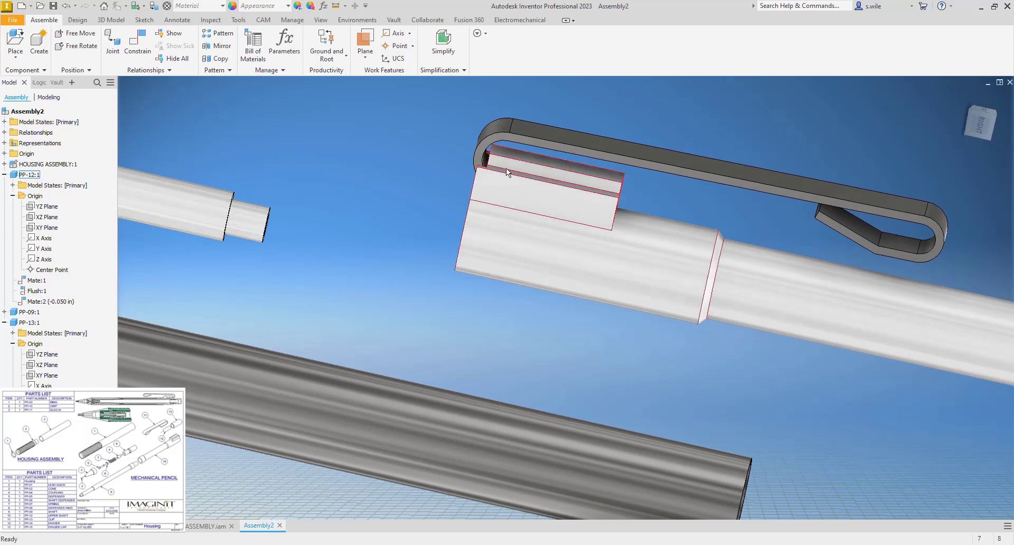
Apply an Insert constraint with 0.000 in offset and locked rotation between PP-12's arc edge below the clip mount and the housing sleeve's open end
{"action": "left_click", "coordinate": [137, 42]}
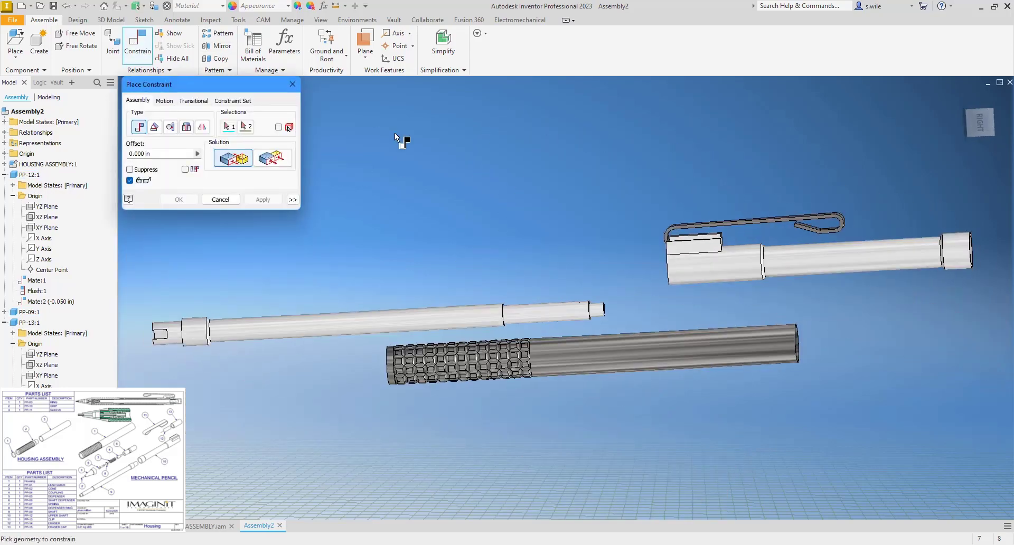
{"action": "scroll", "coordinate": [671, 195], "scroll_direction": "up", "scroll_amount": 2}
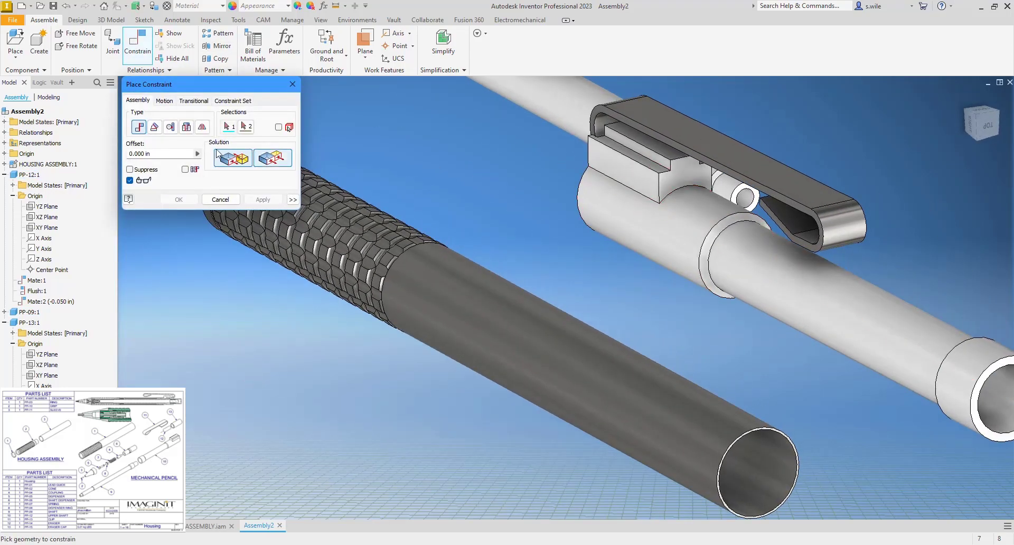
{"action": "left_click", "coordinate": [186, 127]}
{"action": "left_click", "coordinate": [684, 188]}
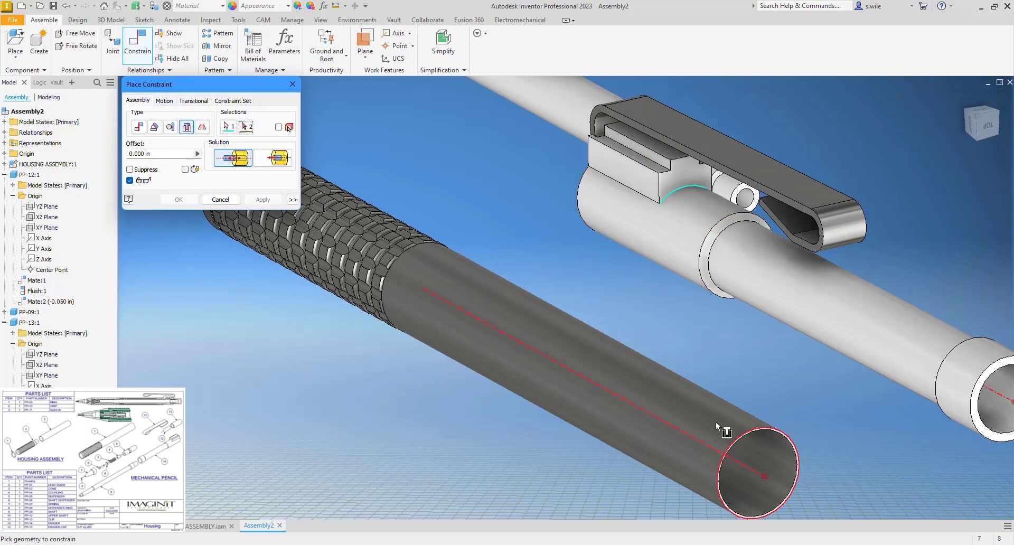
{"action": "left_click", "coordinate": [747, 436]}
{"action": "middle_click_drag", "start_coordinate": [749, 437], "coordinate": [551, 294], "text": "shift"}
{"action": "scroll", "coordinate": [552, 294], "scroll_direction": "down", "scroll_amount": 5}
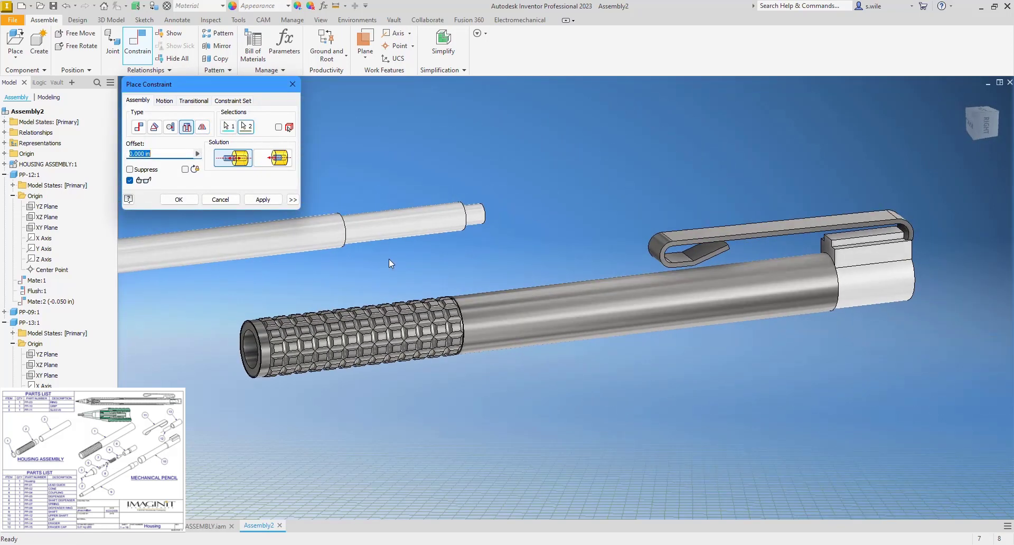
{"action": "left_click", "coordinate": [185, 170]}
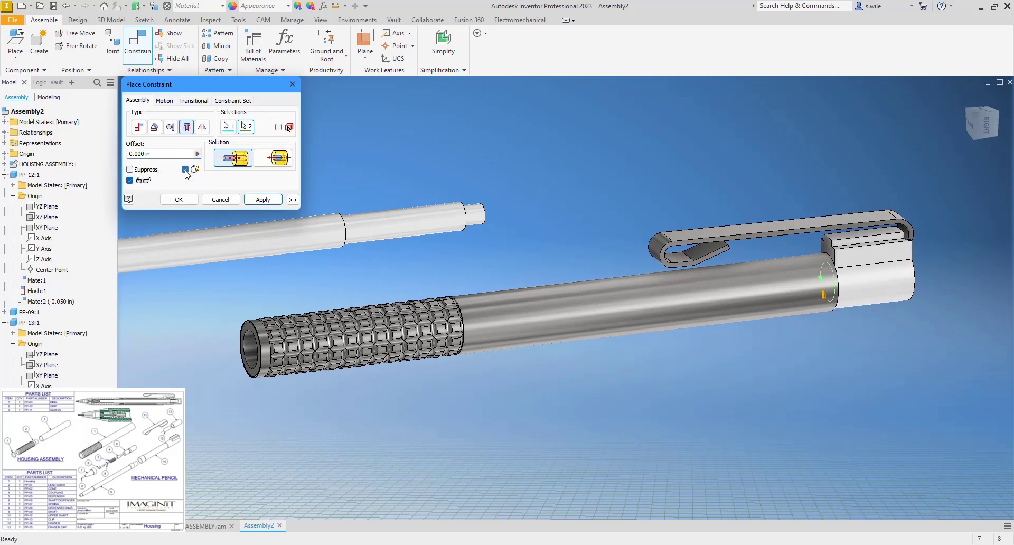
{"action": "left_click", "coordinate": [179, 199]}
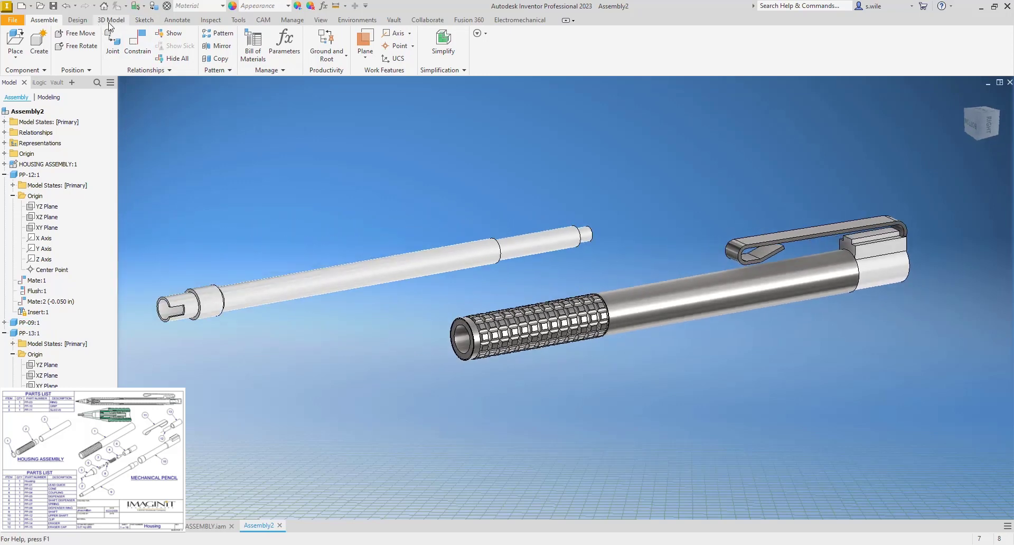
Create a half section view of the assembly on its YZ plane and examine how PP-12 meets the grip inside the housing
{"action": "left_click", "coordinate": [239, 20]}
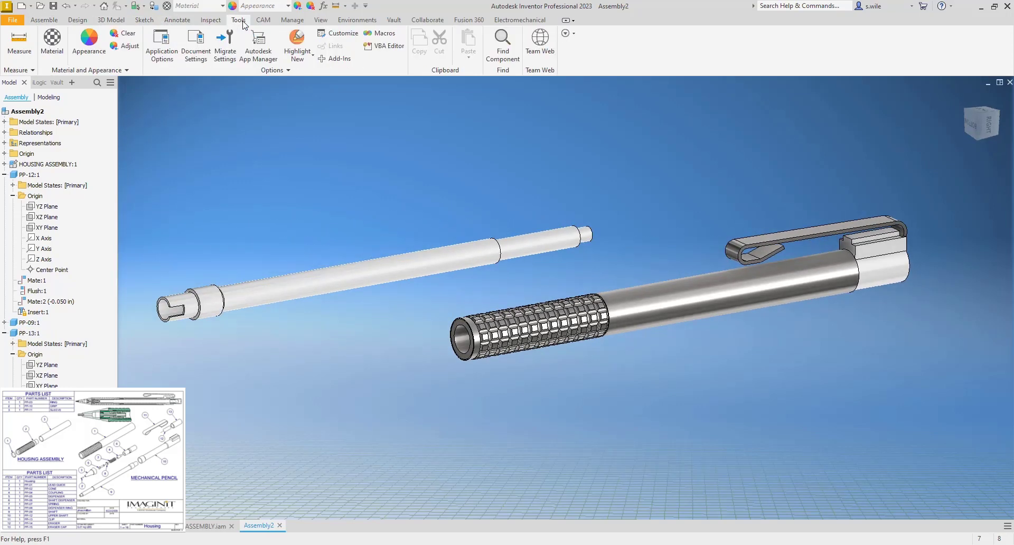
{"action": "left_click", "coordinate": [320, 20]}
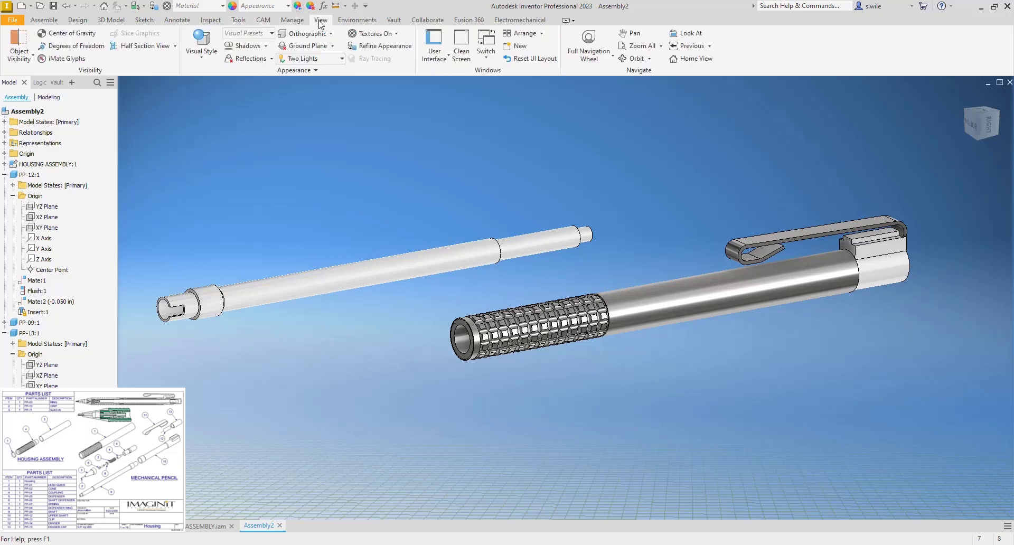
{"action": "left_click", "coordinate": [140, 47]}
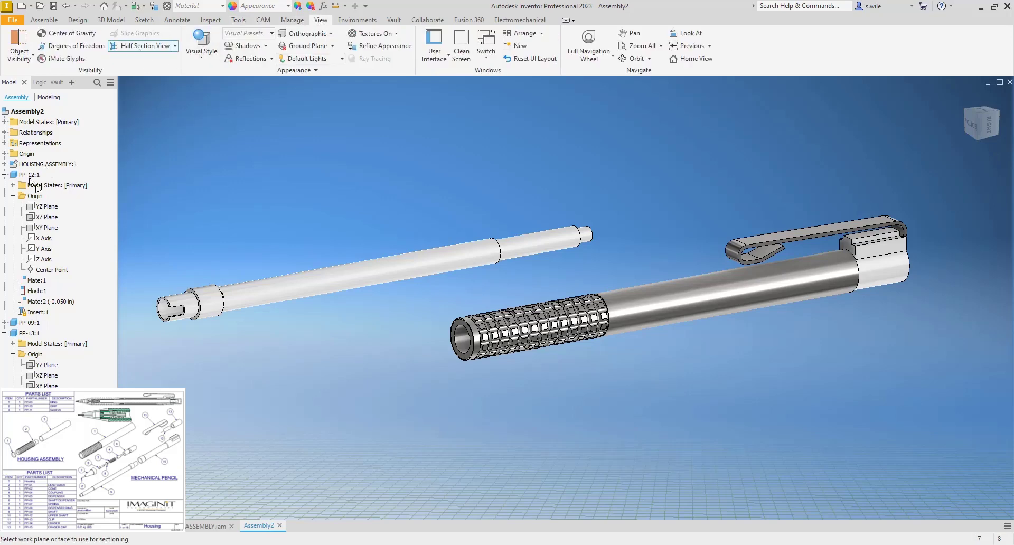
{"action": "left_click", "coordinate": [6, 153]}
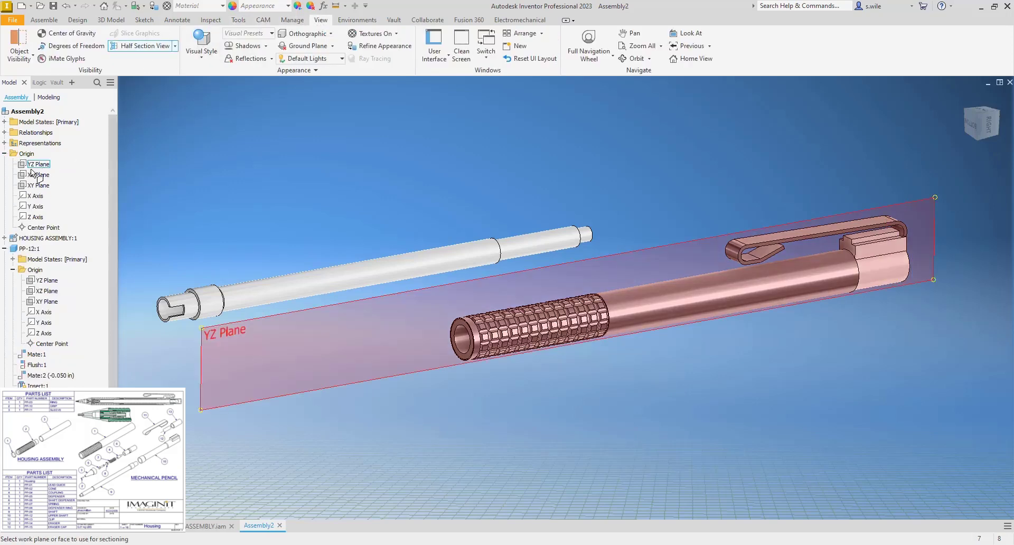
{"action": "left_click", "coordinate": [36, 166]}
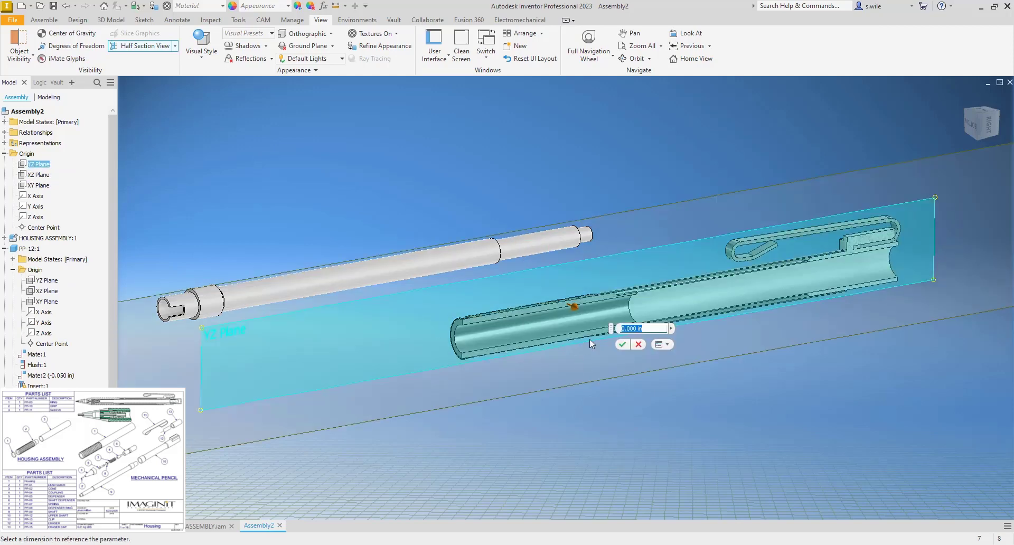
{"action": "left_click", "coordinate": [621, 345]}
{"action": "scroll", "coordinate": [478, 303], "scroll_direction": "up", "scroll_amount": 6}
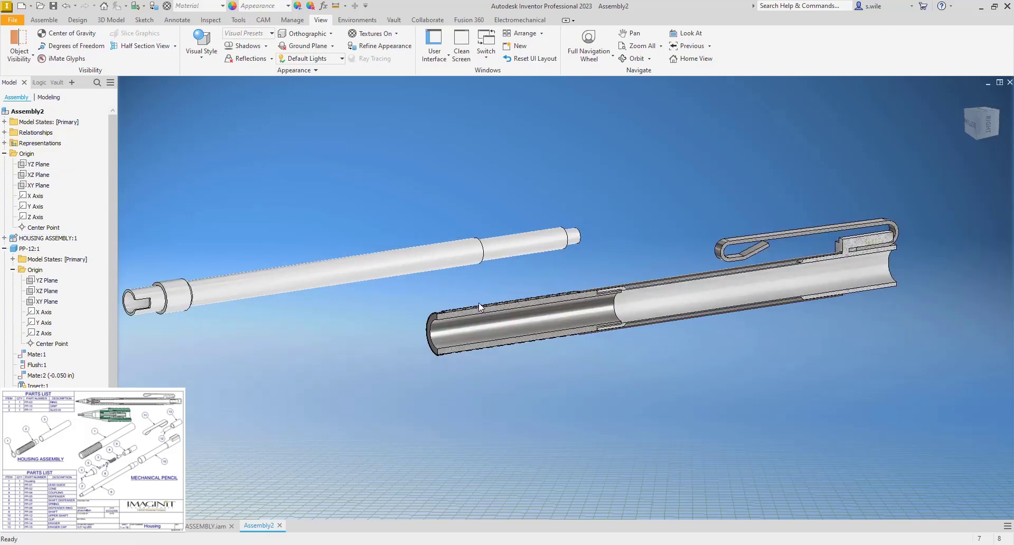
{"action": "scroll", "coordinate": [529, 291], "scroll_direction": "up", "scroll_amount": 3}
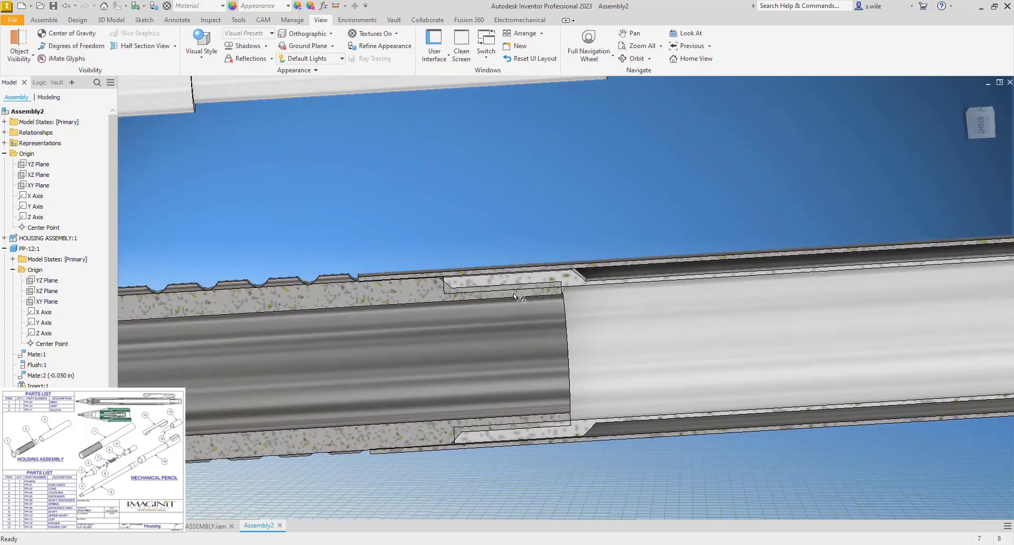
{"action": "scroll", "coordinate": [519, 297], "scroll_direction": "up", "scroll_amount": 2}
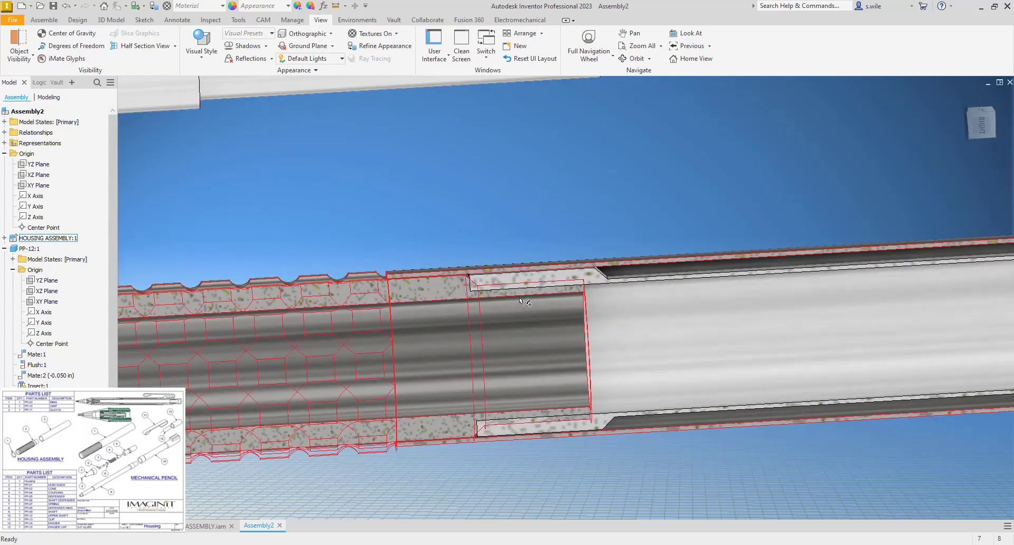
{"action": "scroll", "coordinate": [520, 300], "scroll_direction": "down", "scroll_amount": 3}
{"action": "scroll", "coordinate": [523, 301], "scroll_direction": "down", "scroll_amount": 1}
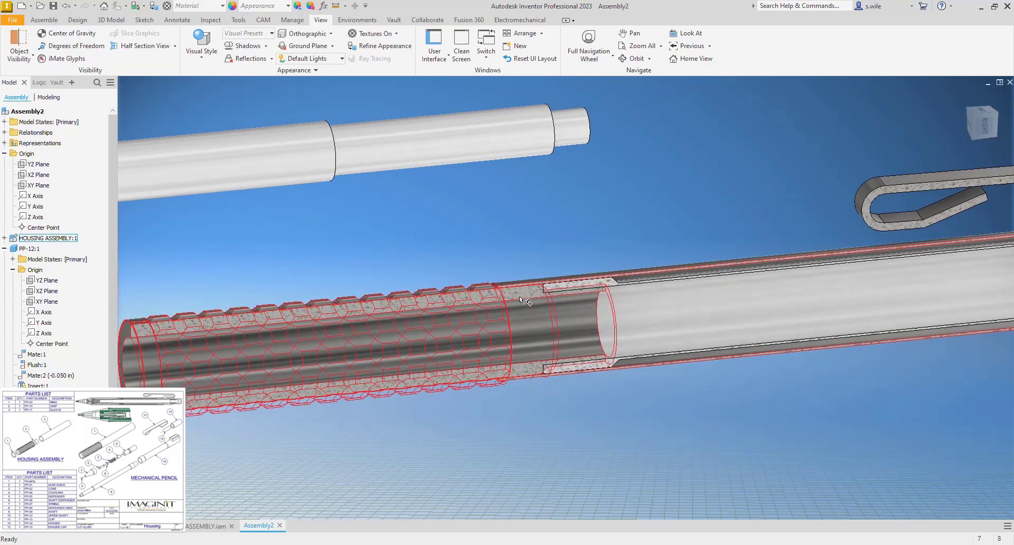
Open the housing assembly, edit the grip PP-10 in place and add a full-depth 5/16-24 UNF thread to its reduced end
{"action": "double_click", "coordinate": [453, 319]}
{"action": "left_click", "coordinate": [496, 340]}
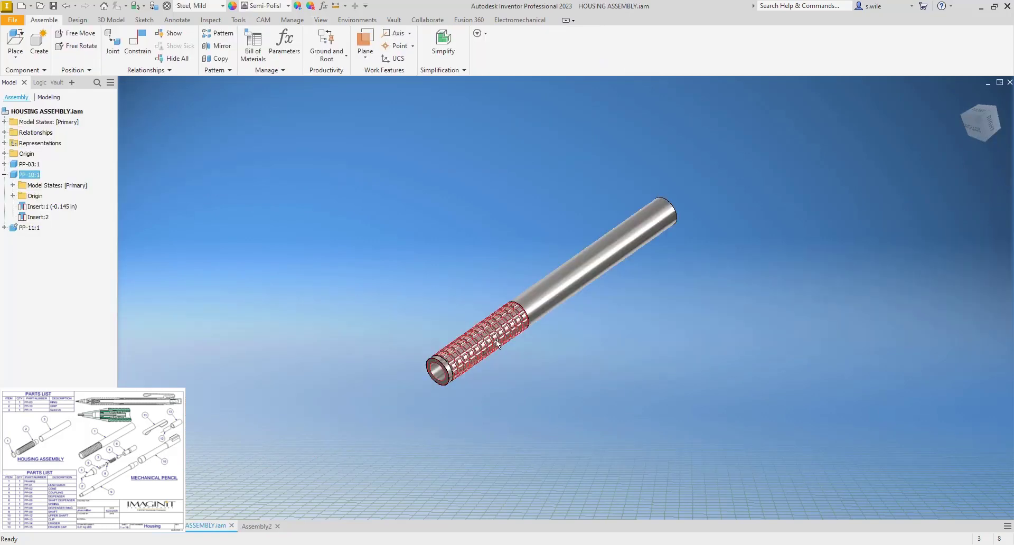
{"action": "double_click", "coordinate": [496, 340]}
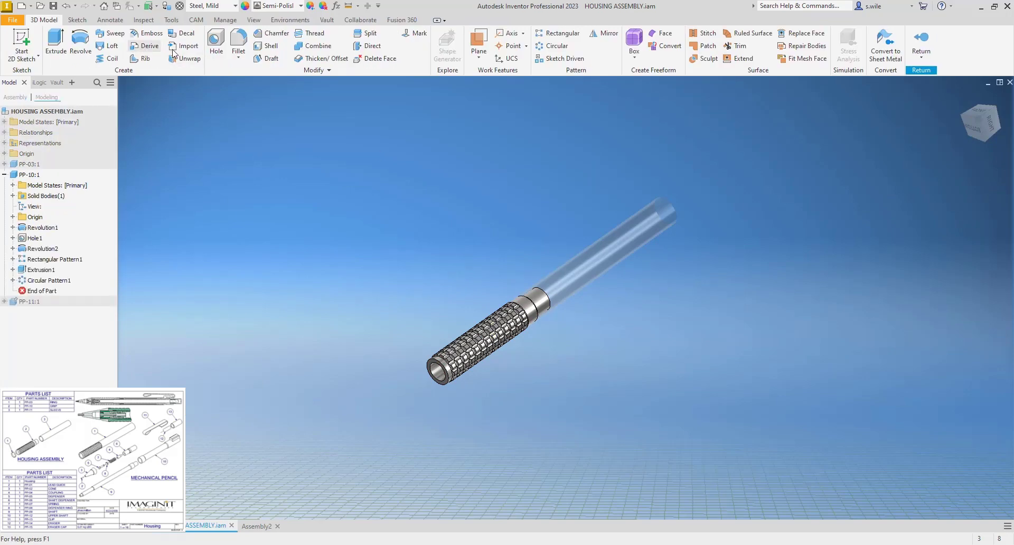
{"action": "left_click", "coordinate": [313, 34]}
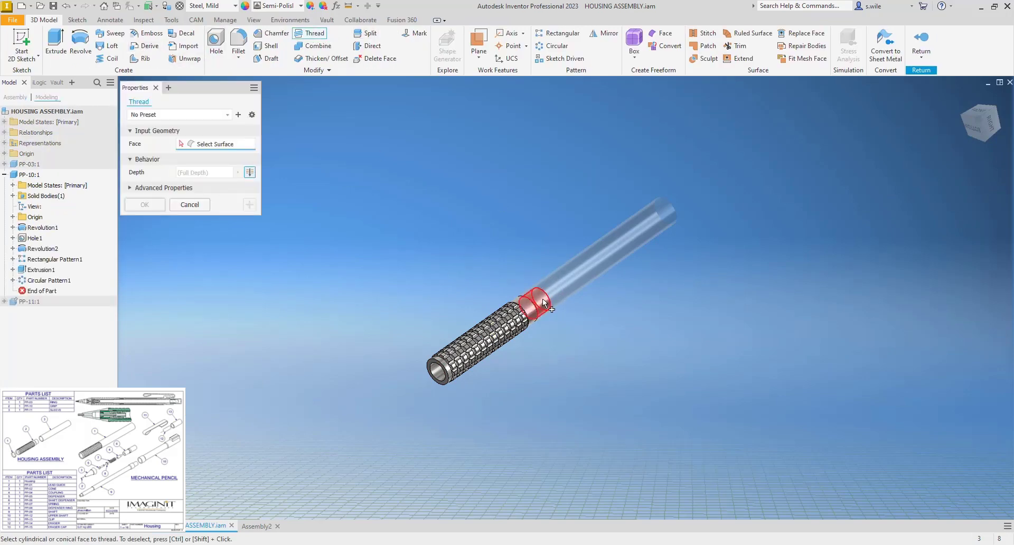
{"action": "left_click", "coordinate": [542, 299]}
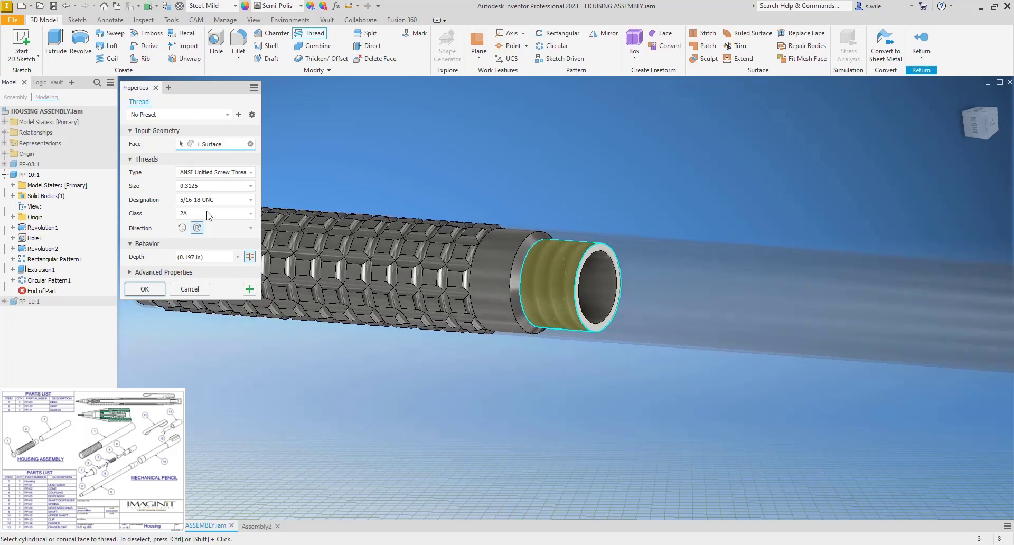
{"action": "left_click", "coordinate": [217, 203]}
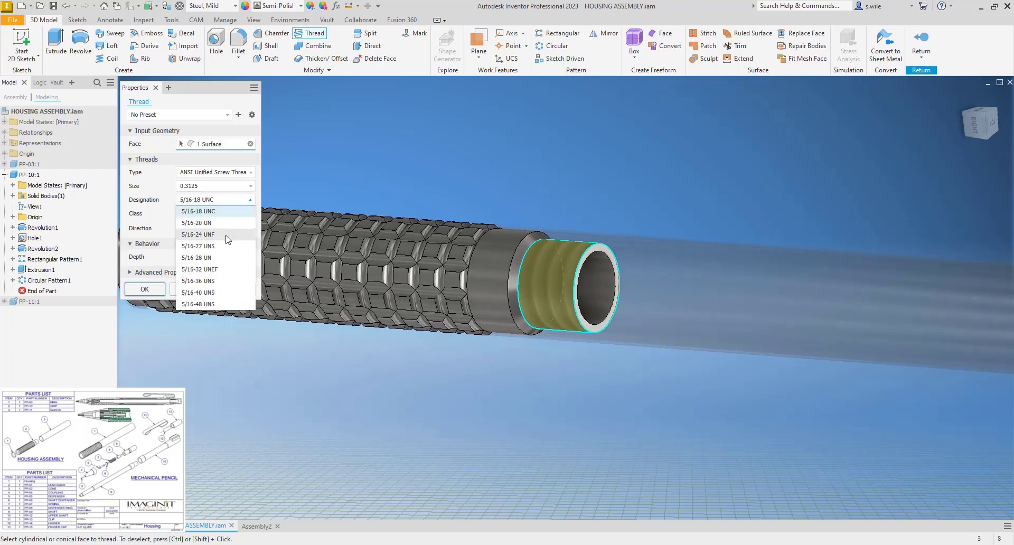
{"action": "left_click", "coordinate": [203, 234]}
{"action": "left_click", "coordinate": [146, 289]}
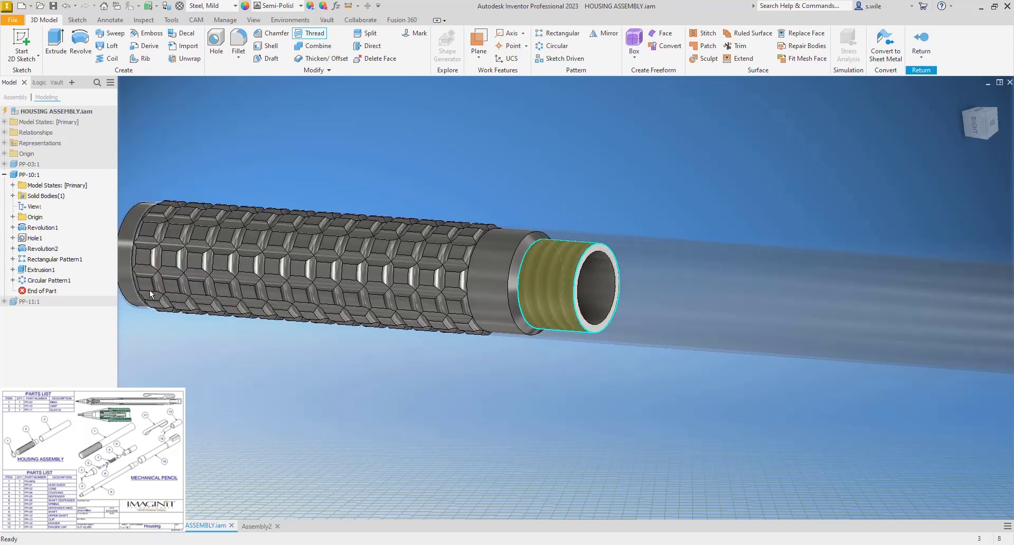
Finish editing PP-10, save and close HOUSING ASSEMBLY.iam with its dependents, and activate PP-12 for editing in Assembly2
{"action": "left_click", "coordinate": [923, 46]}
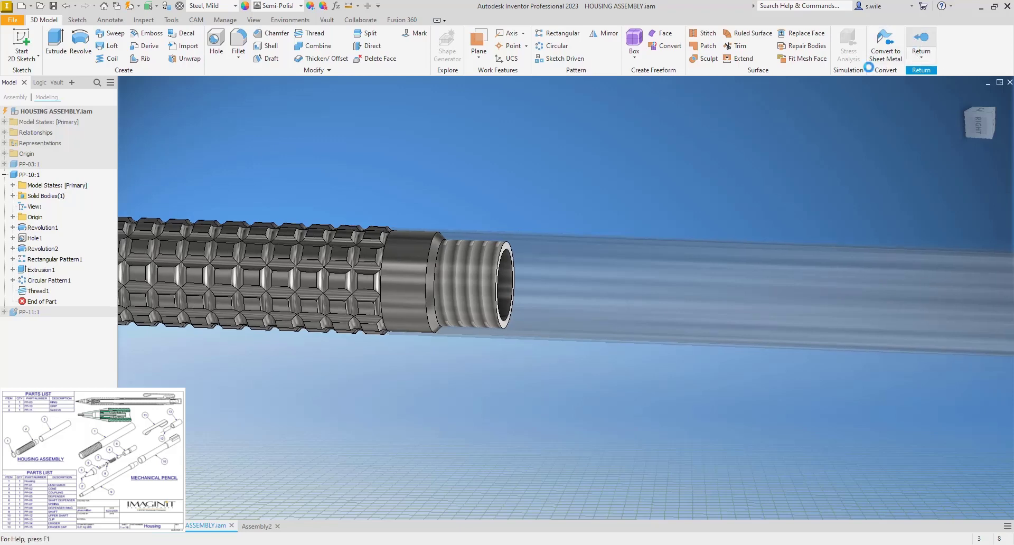
{"action": "left_click", "coordinate": [1009, 83]}
{"action": "left_click", "coordinate": [424, 291]}
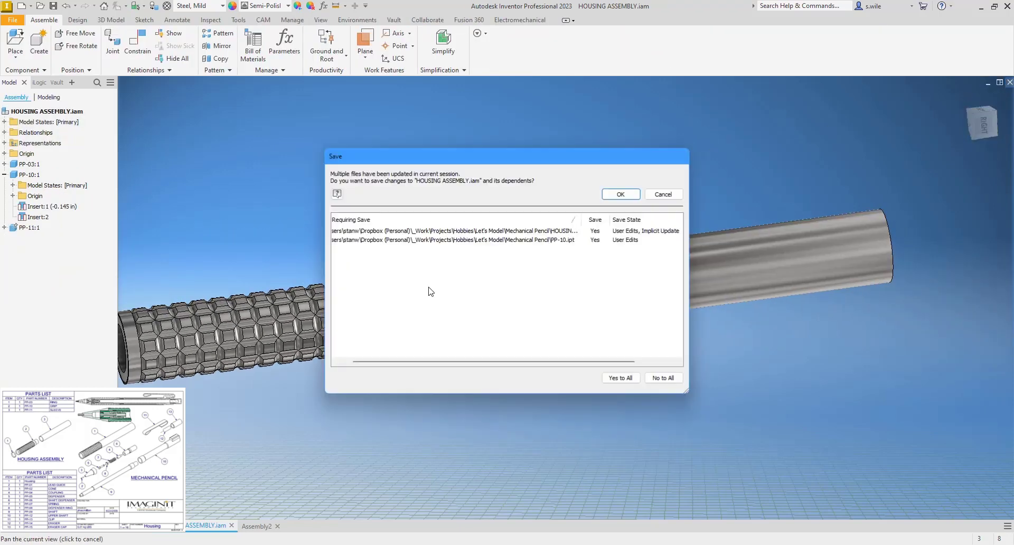
{"action": "key", "text": "Return"}
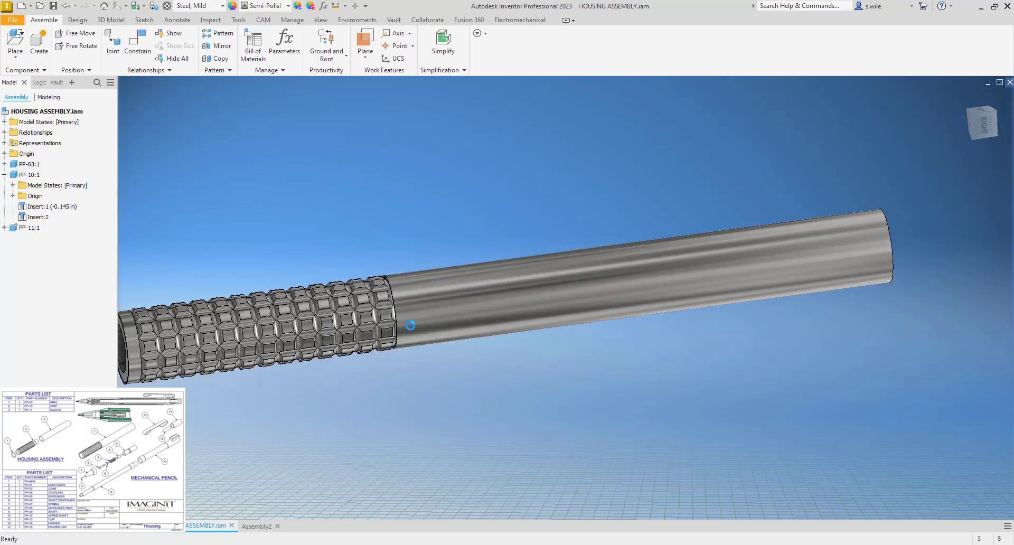
{"action": "double_click", "coordinate": [654, 314]}
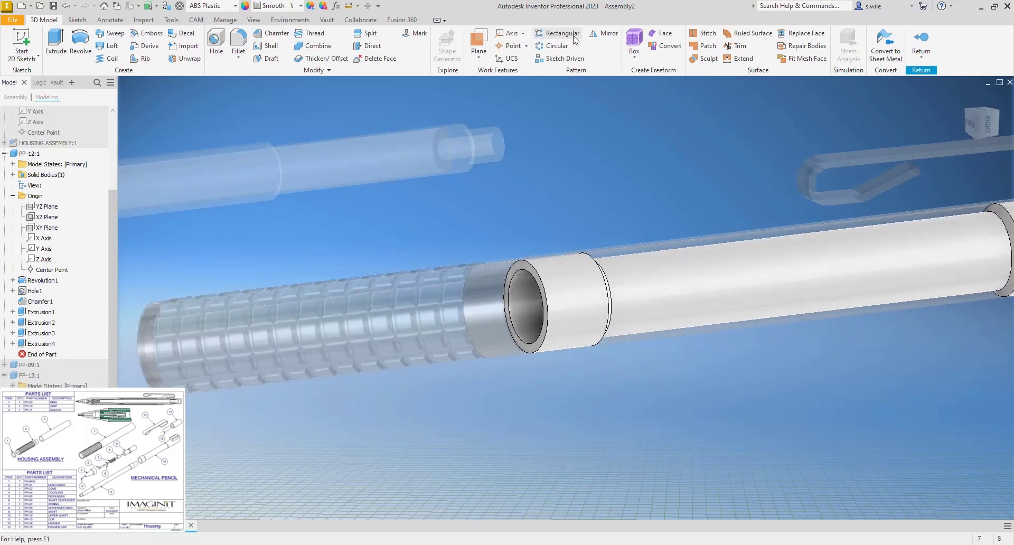
{"action": "left_click", "coordinate": [314, 34]}
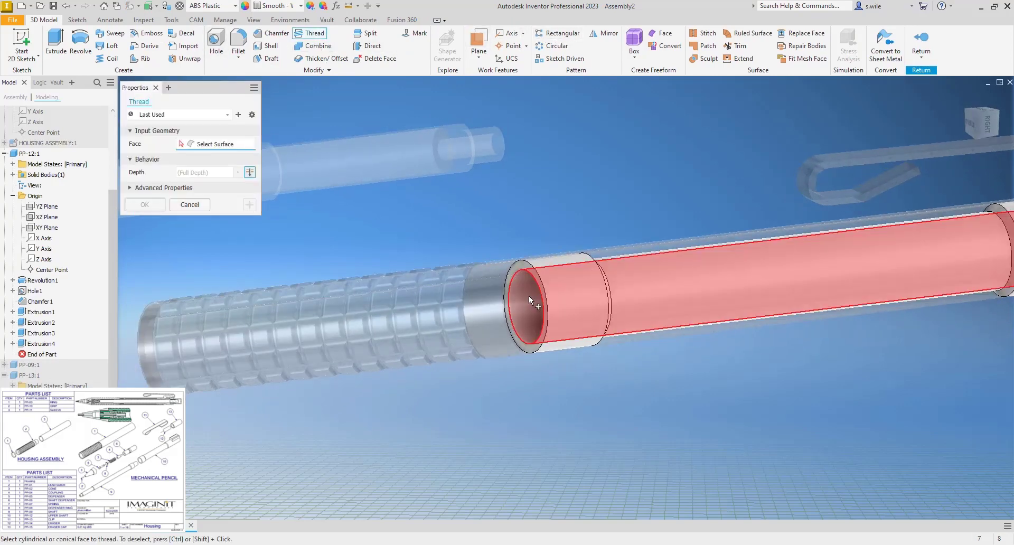
{"action": "left_click", "coordinate": [527, 298]}
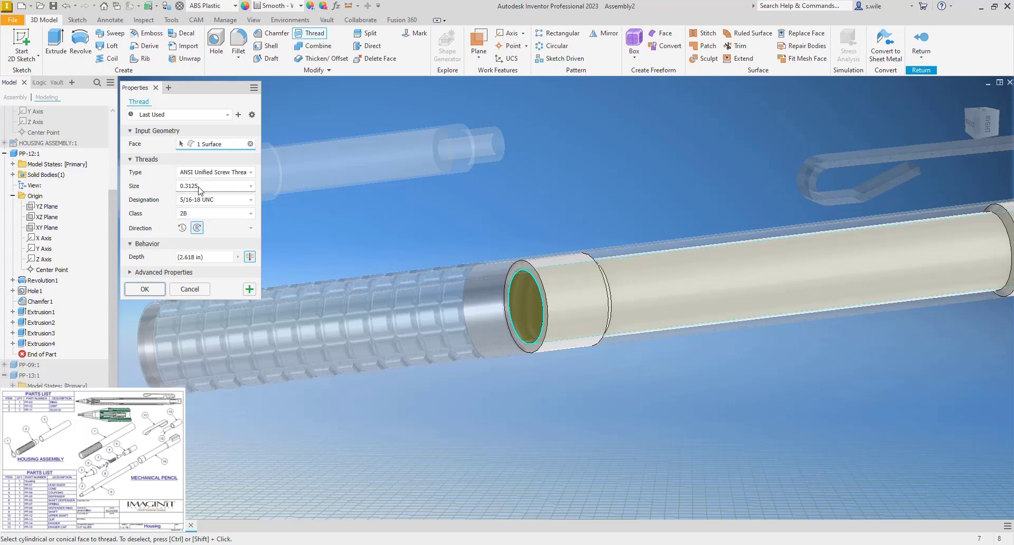
{"action": "left_click", "coordinate": [209, 195]}
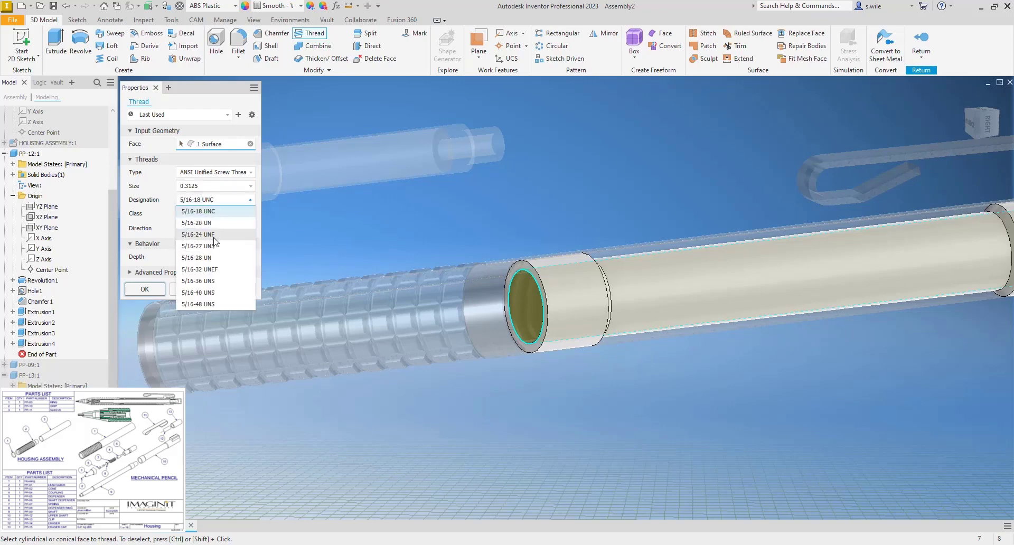
{"action": "left_click", "coordinate": [215, 240]}
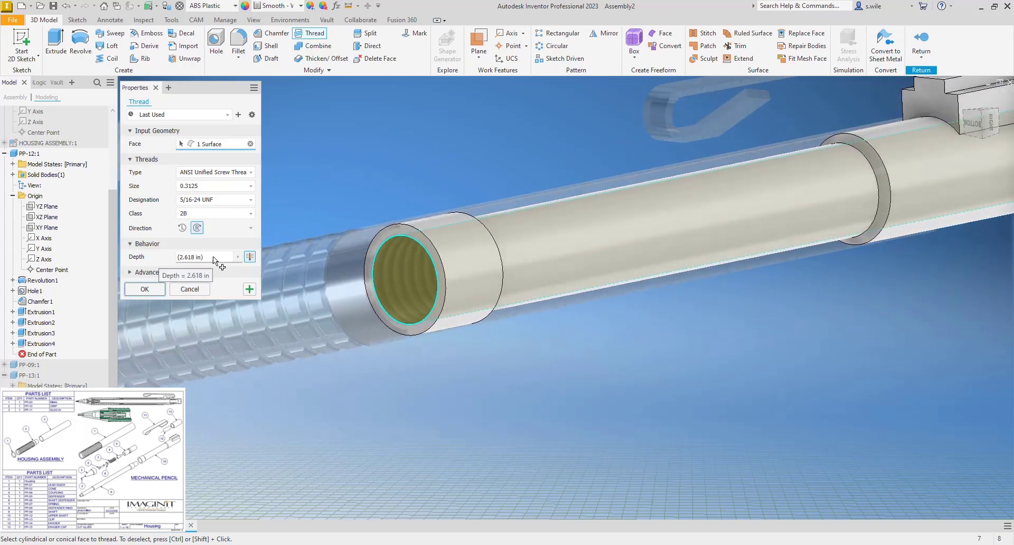
{"action": "left_click", "coordinate": [214, 255]}
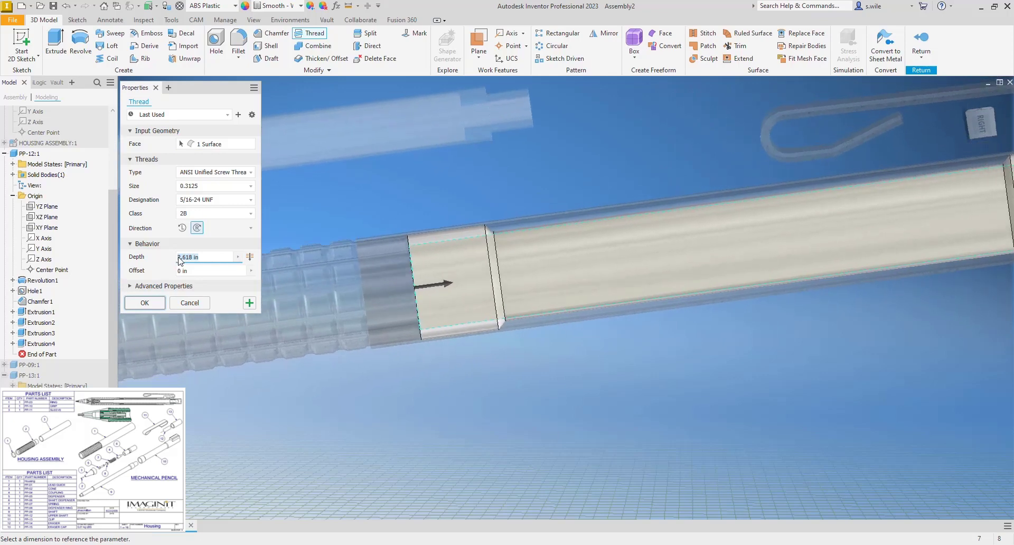
Measure the distance between the two outer circular edges of PP-12's collar at the grip end
{"action": "left_click", "coordinate": [322, 6]}
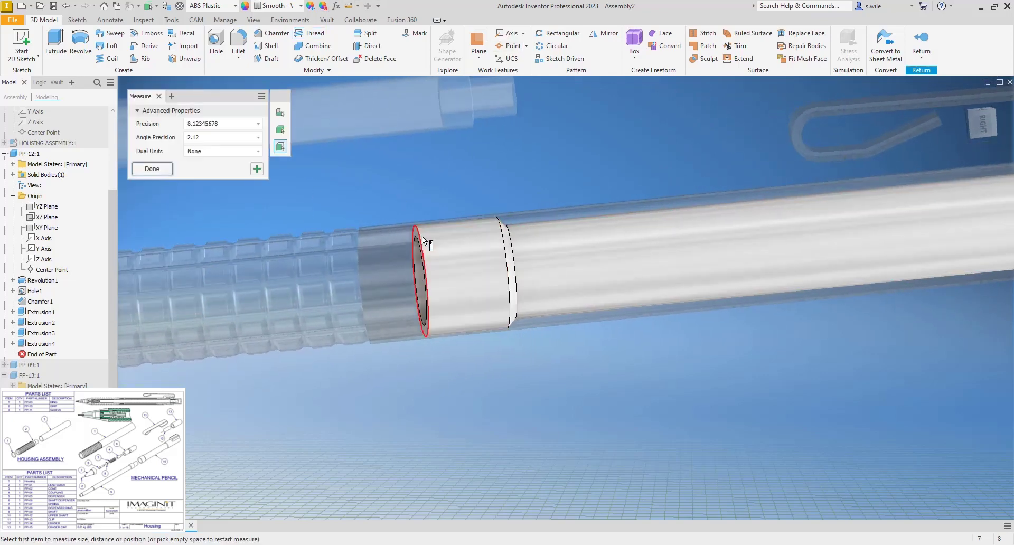
{"action": "left_click", "coordinate": [422, 237]}
{"action": "left_click", "coordinate": [505, 228]}
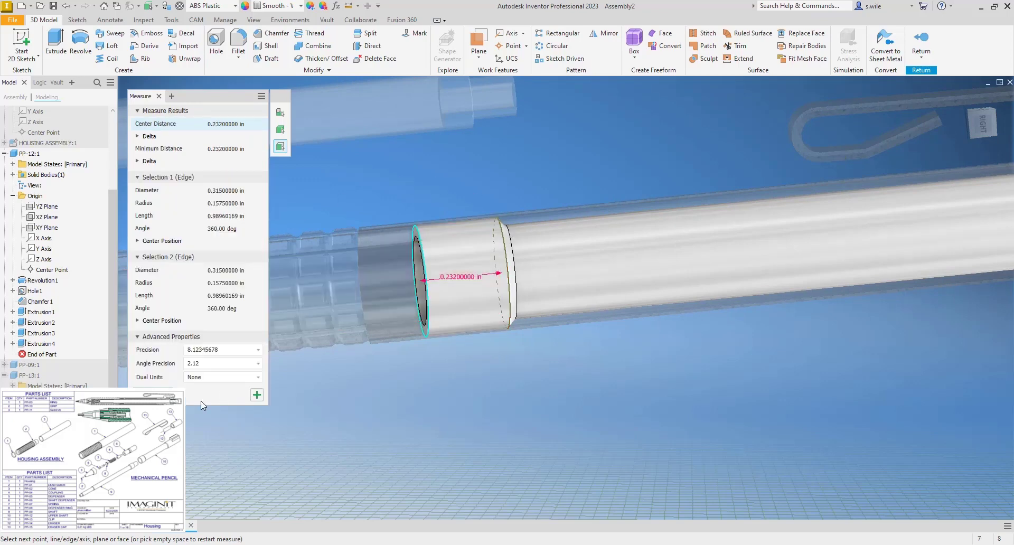
{"action": "key", "text": "Escape"}
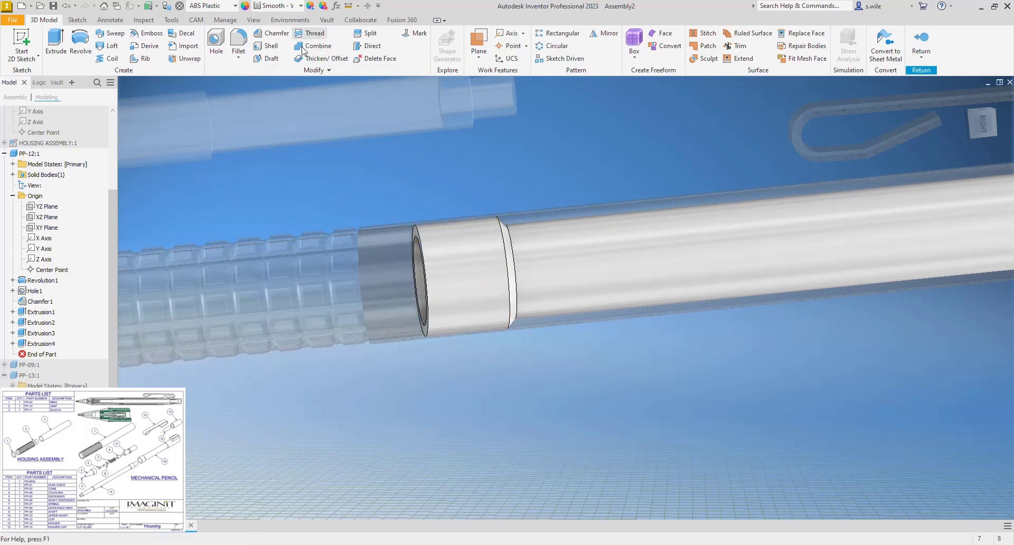
Add a 5/16-24 UNF class 2B thread with 0.25 in depth to PP-12's bore, starting from the grip end
{"action": "left_click", "coordinate": [311, 34]}
{"action": "left_click", "coordinate": [436, 277]}
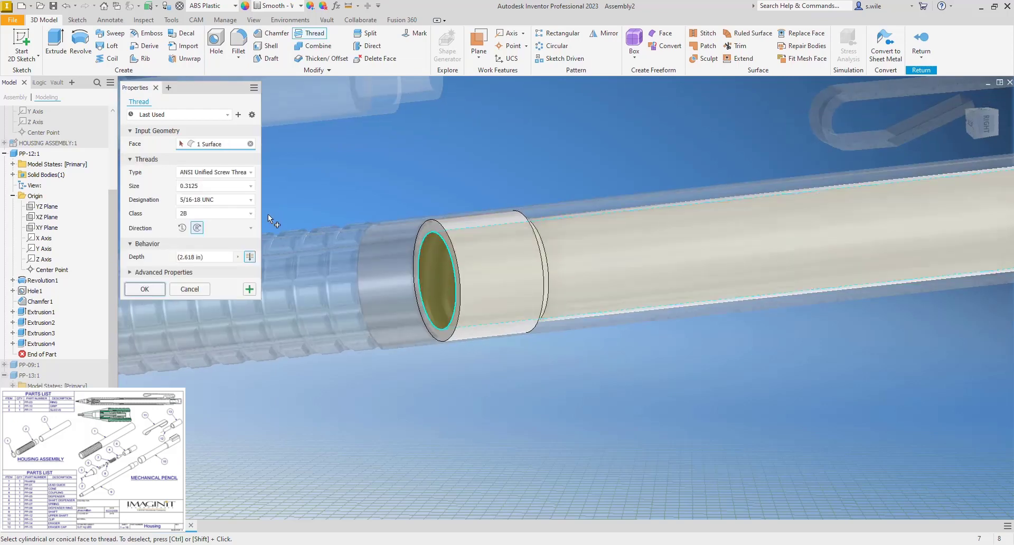
{"action": "left_click", "coordinate": [216, 200]}
{"action": "left_click", "coordinate": [215, 242]}
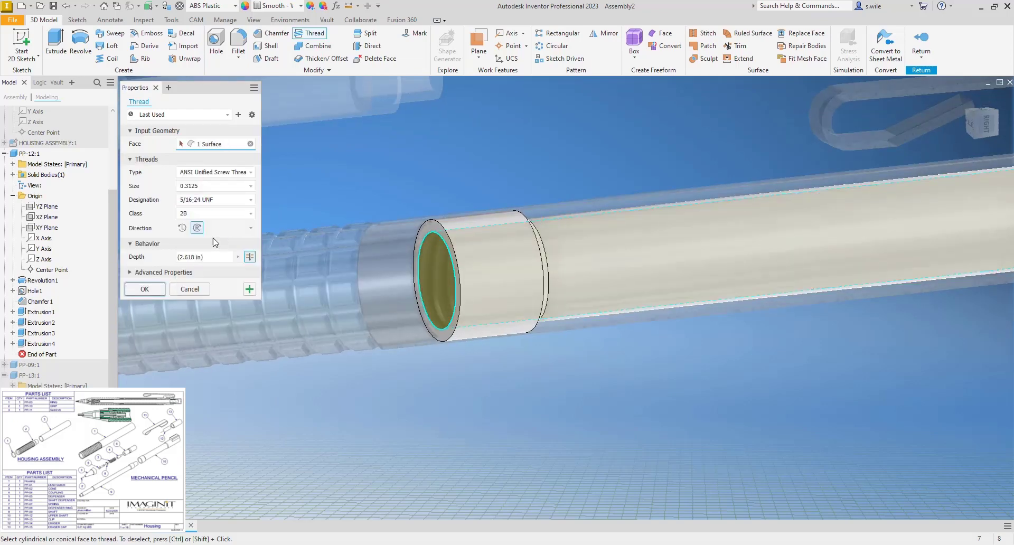
{"action": "left_click", "coordinate": [199, 258]}
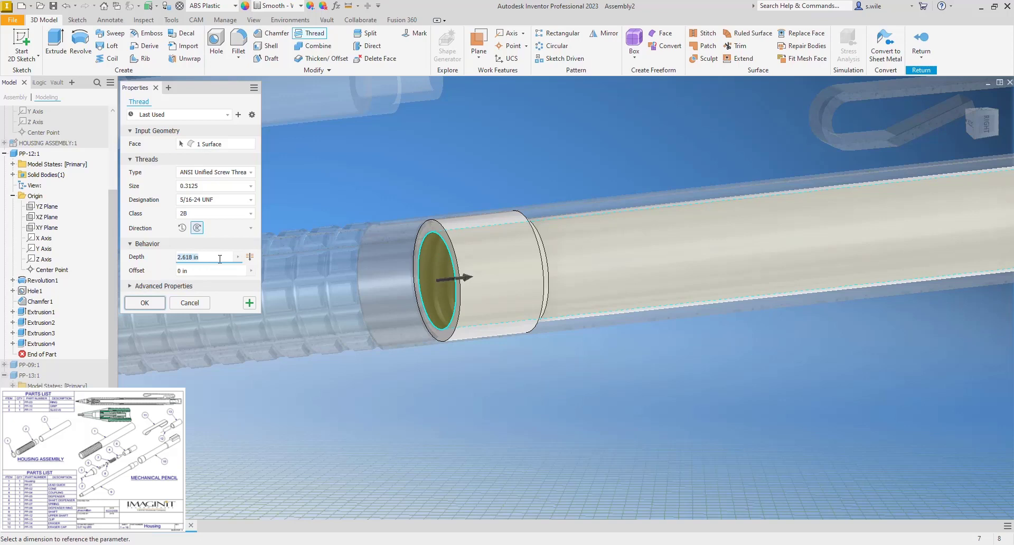
{"action": "type", "text": ".25"}
{"action": "left_click", "coordinate": [140, 305]}
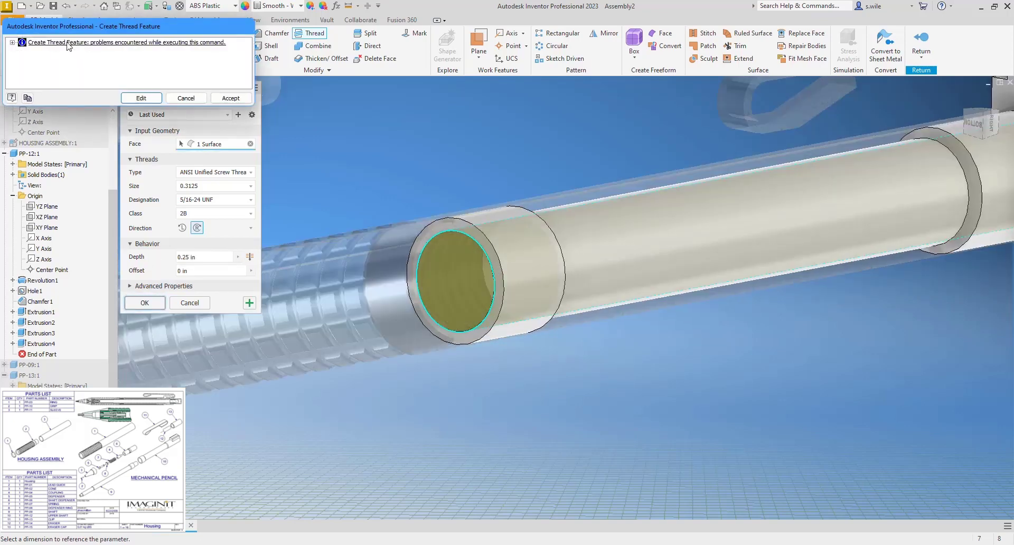
Expand the thread feature's problem details, accept the feature and finish editing PP-12
{"action": "left_click", "coordinate": [12, 42]}
{"action": "left_click", "coordinate": [23, 51]}
{"action": "left_click", "coordinate": [32, 60]}
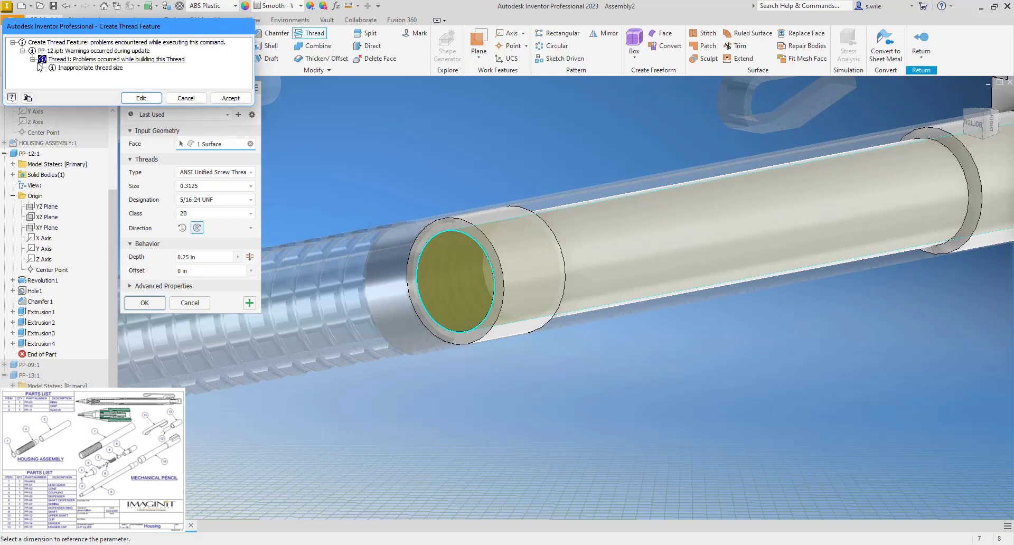
{"action": "left_click", "coordinate": [231, 98]}
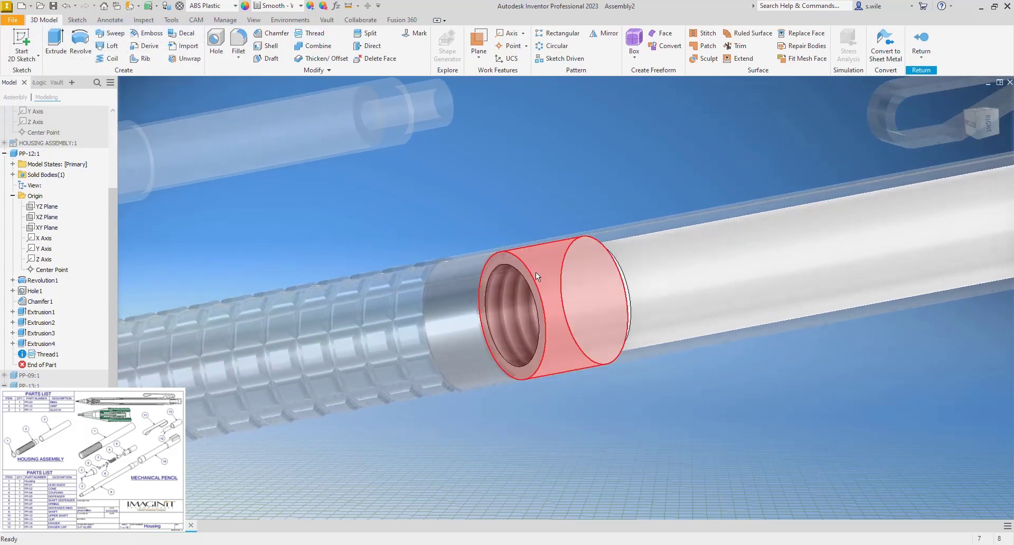
{"action": "left_click", "coordinate": [920, 38]}
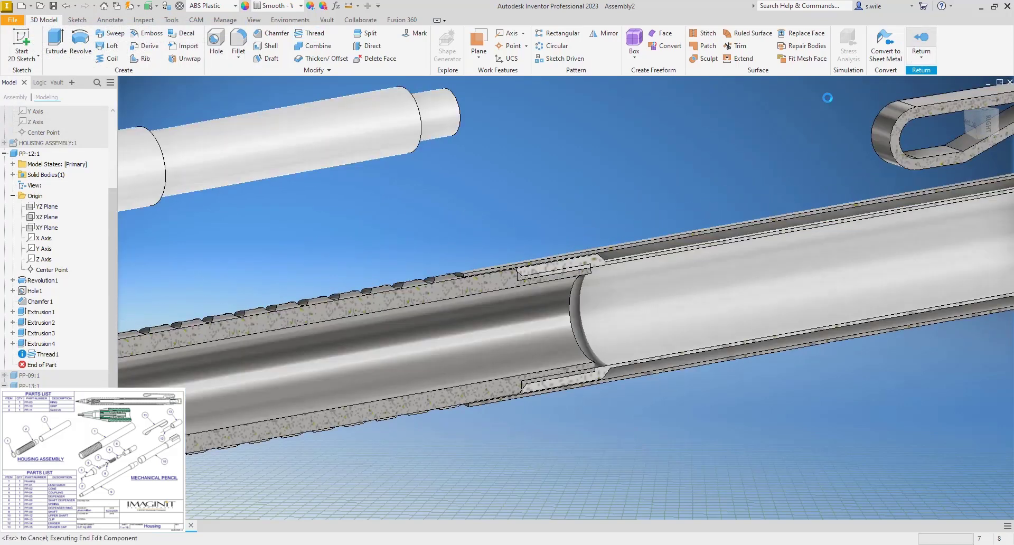
Set up an Insert constraint between PP-09's chamfered collar edge and the circular rim at PP-12's clip end
{"action": "scroll", "coordinate": [495, 282], "scroll_direction": "down", "scroll_amount": 6}
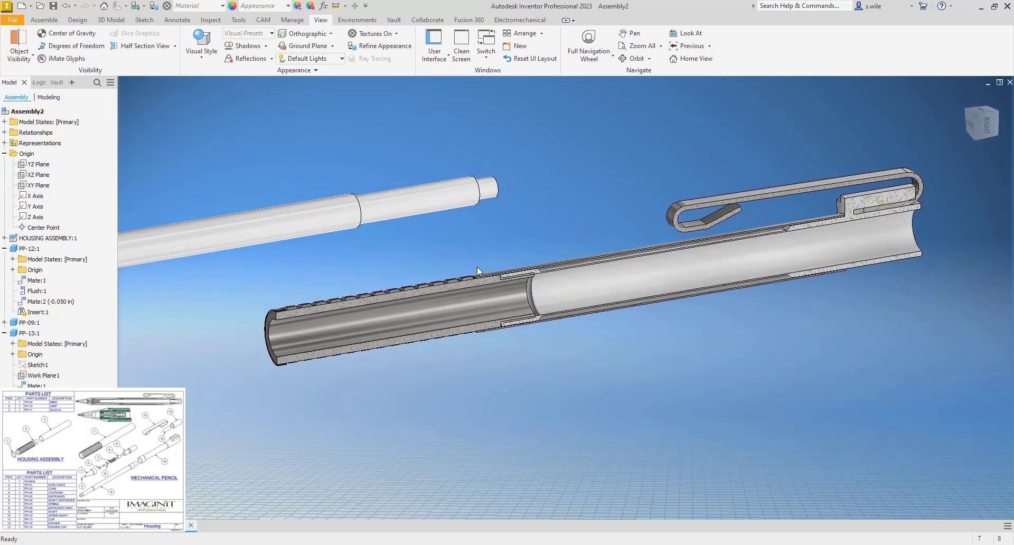
{"action": "scroll", "coordinate": [477, 268], "scroll_direction": "down", "scroll_amount": 4}
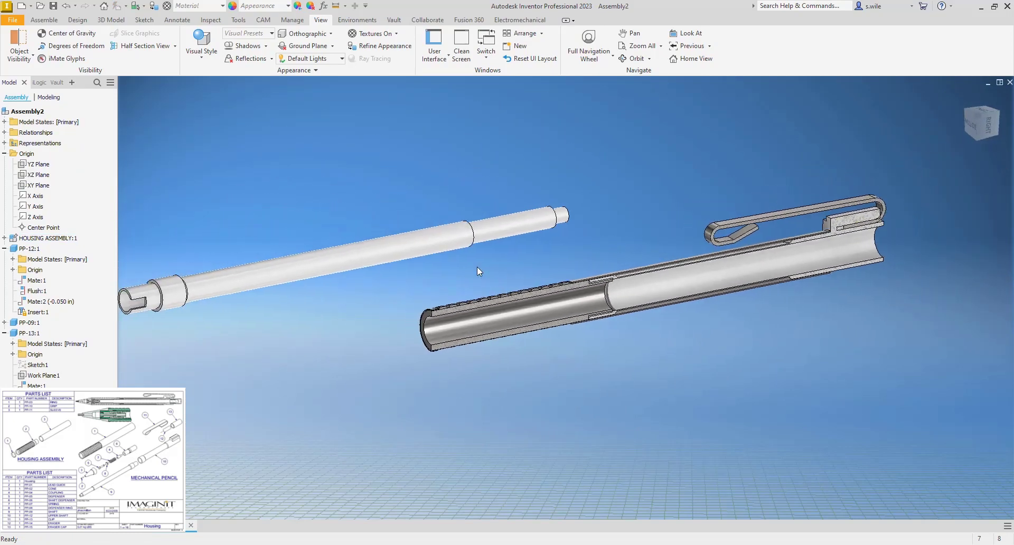
{"action": "scroll", "coordinate": [476, 267], "scroll_direction": "down", "scroll_amount": 1}
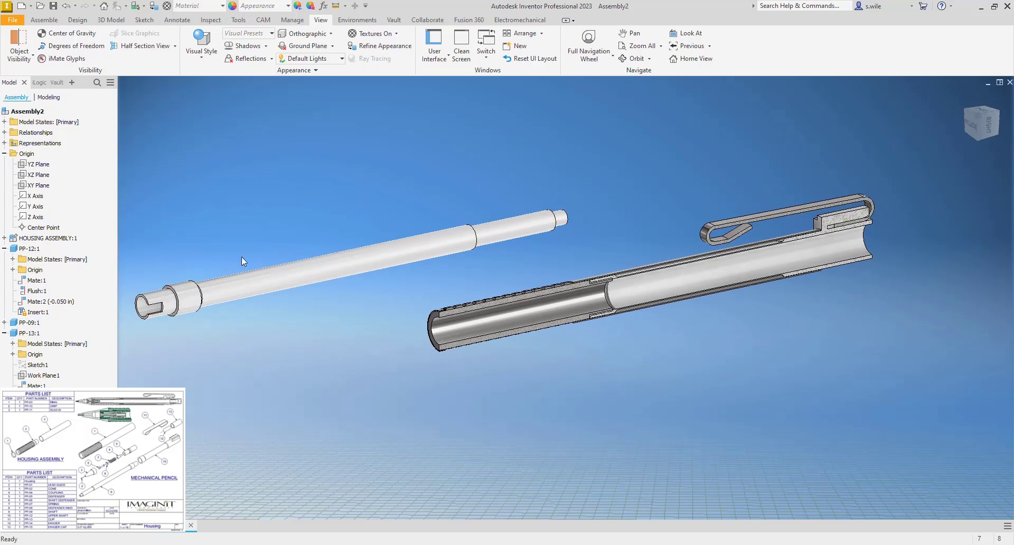
{"action": "key", "text": "c"}
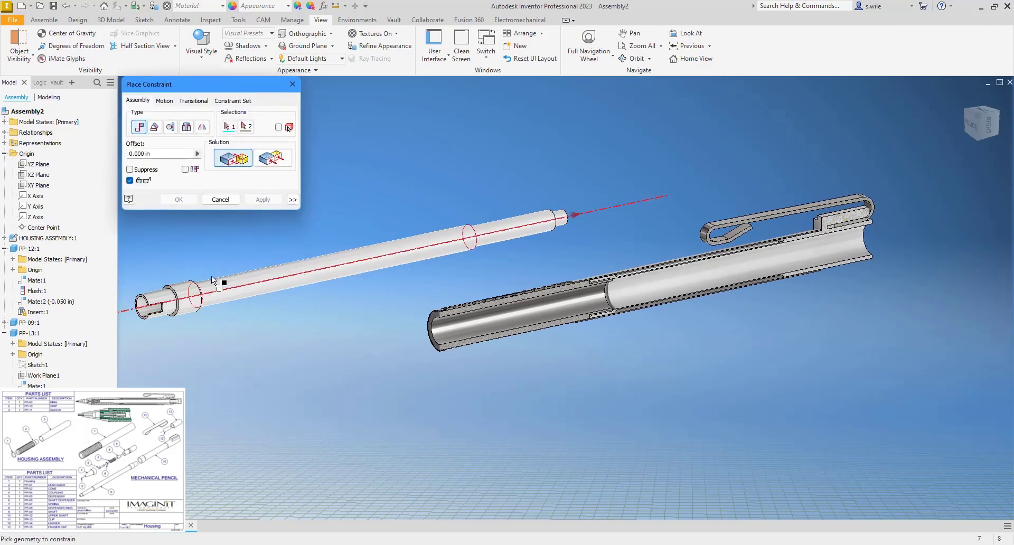
{"action": "left_click", "coordinate": [186, 127]}
{"action": "scroll", "coordinate": [188, 274], "scroll_direction": "down", "scroll_amount": 5}
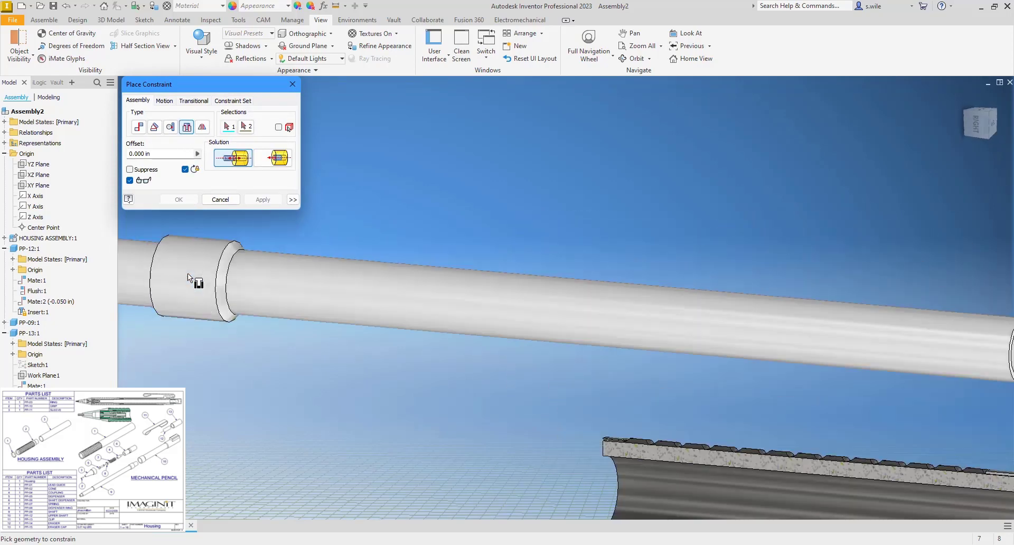
{"action": "left_click", "coordinate": [325, 300]}
{"action": "scroll", "coordinate": [302, 276], "scroll_direction": "up", "scroll_amount": 5}
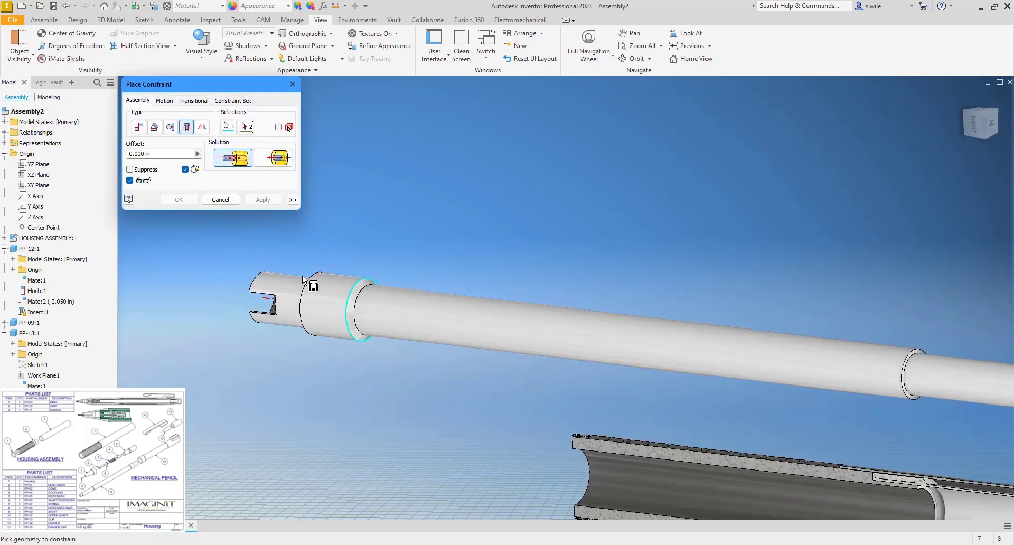
{"action": "scroll", "coordinate": [311, 281], "scroll_direction": "down", "scroll_amount": 4}
{"action": "left_click", "coordinate": [485, 331]}
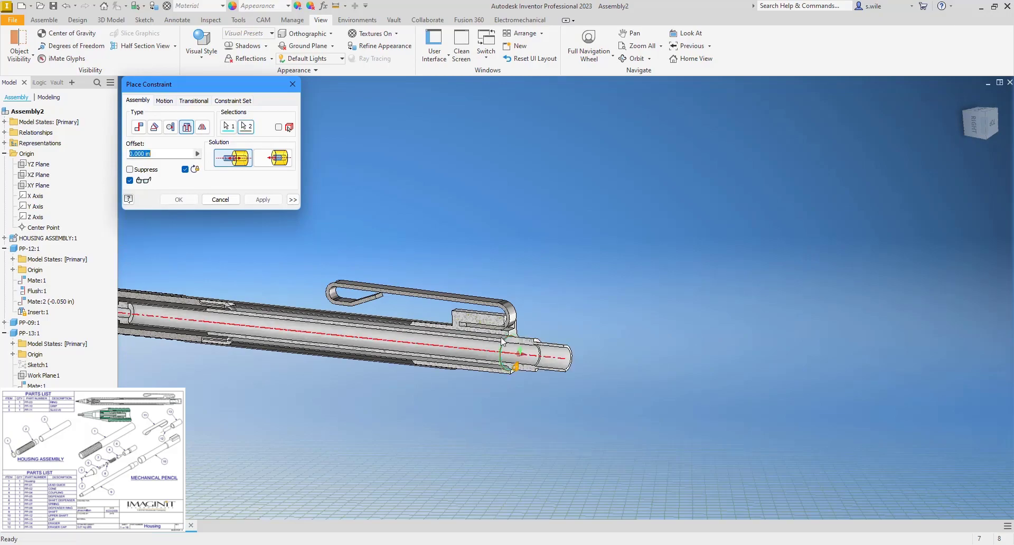
Change the Insert constraint's PP-09 selection to its slotted end's edge, use the Aligned solution with 0.000 in offset, and accept it
{"action": "scroll", "coordinate": [420, 319], "scroll_direction": "down", "scroll_amount": 3}
{"action": "scroll", "coordinate": [420, 317], "scroll_direction": "down", "scroll_amount": 6}
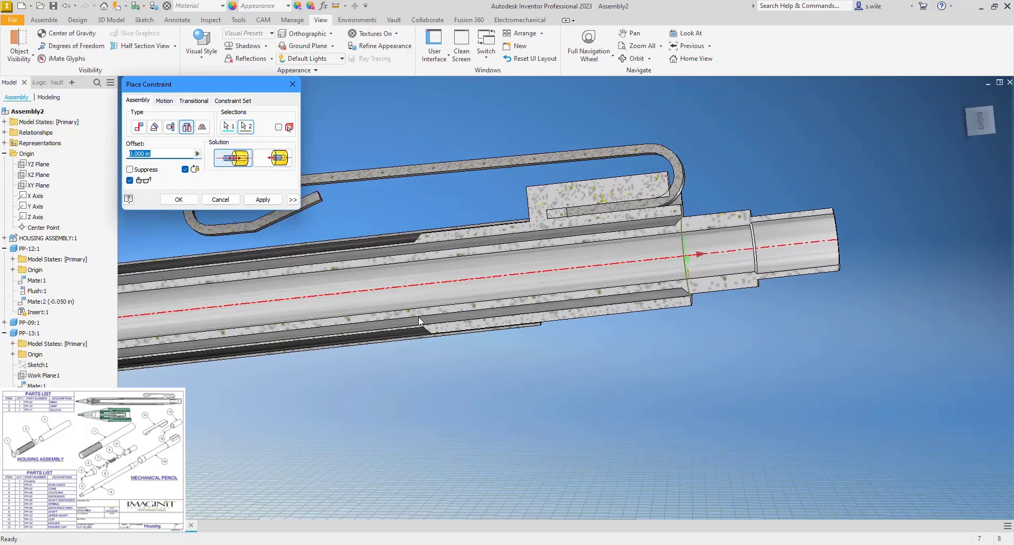
{"action": "scroll", "coordinate": [417, 314], "scroll_direction": "up", "scroll_amount": 8}
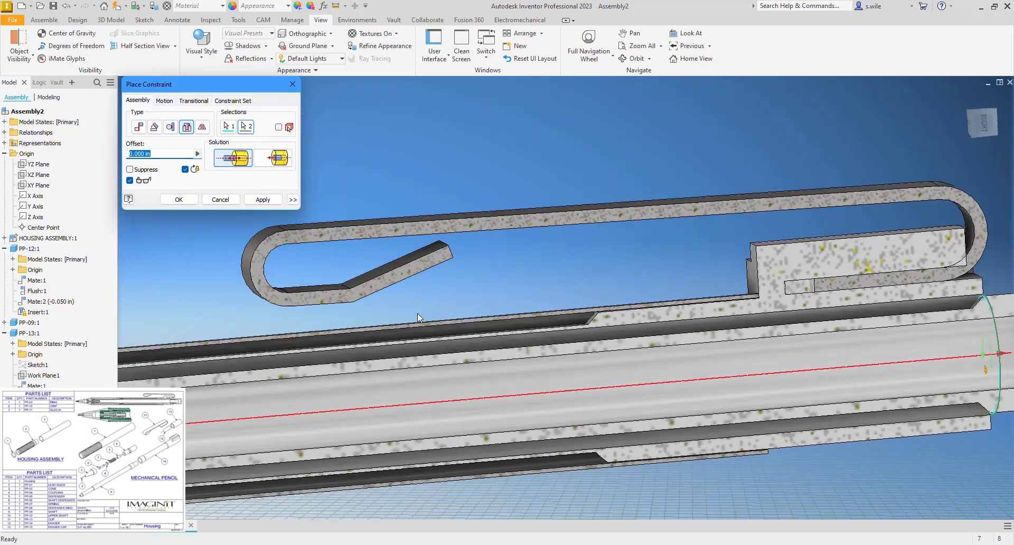
{"action": "scroll", "coordinate": [417, 311], "scroll_direction": "up", "scroll_amount": 4}
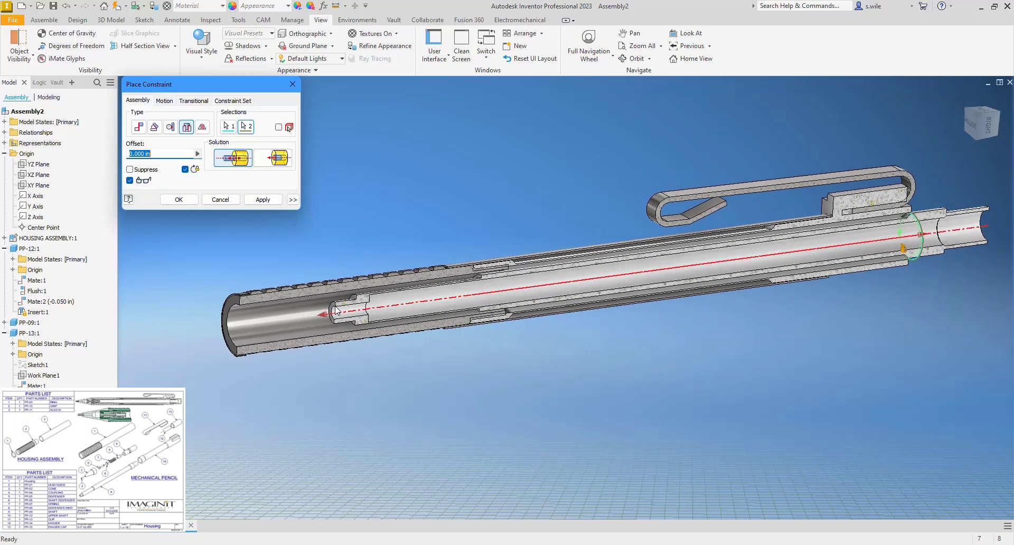
{"action": "scroll", "coordinate": [344, 311], "scroll_direction": "down", "scroll_amount": 6}
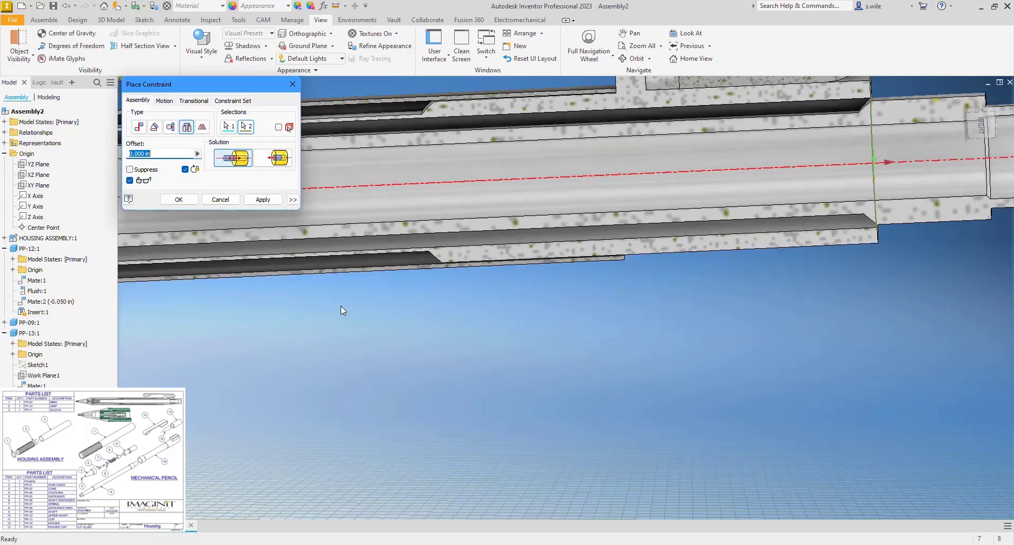
{"action": "scroll", "coordinate": [340, 310], "scroll_direction": "up", "scroll_amount": 3}
{"action": "key", "text": "Return"}
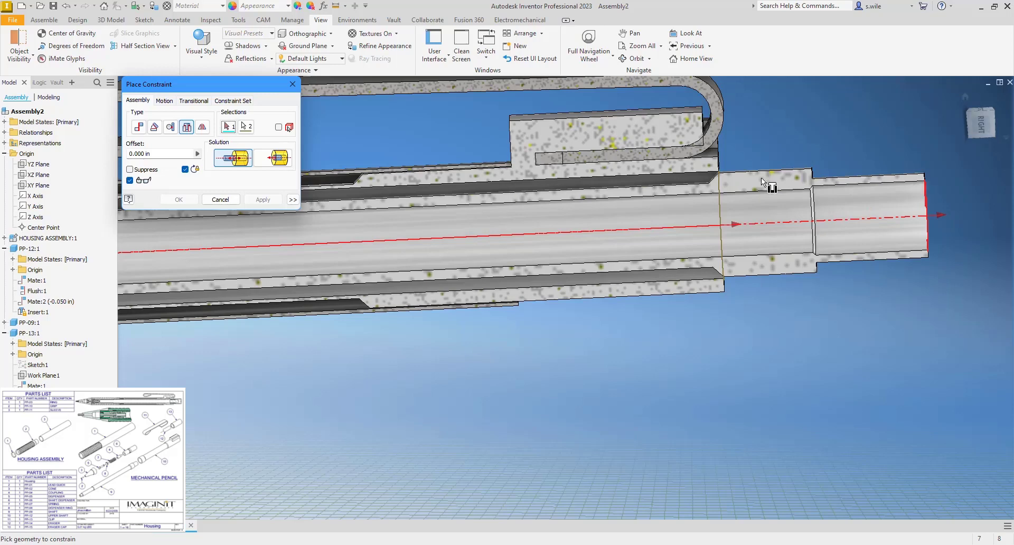
{"action": "left_click", "coordinate": [921, 174]}
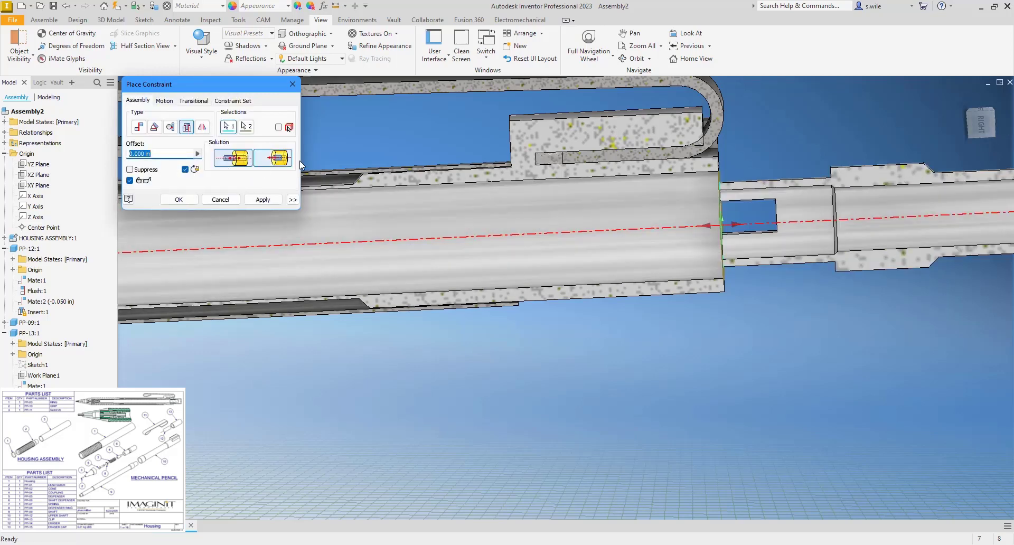
{"action": "left_click", "coordinate": [281, 159]}
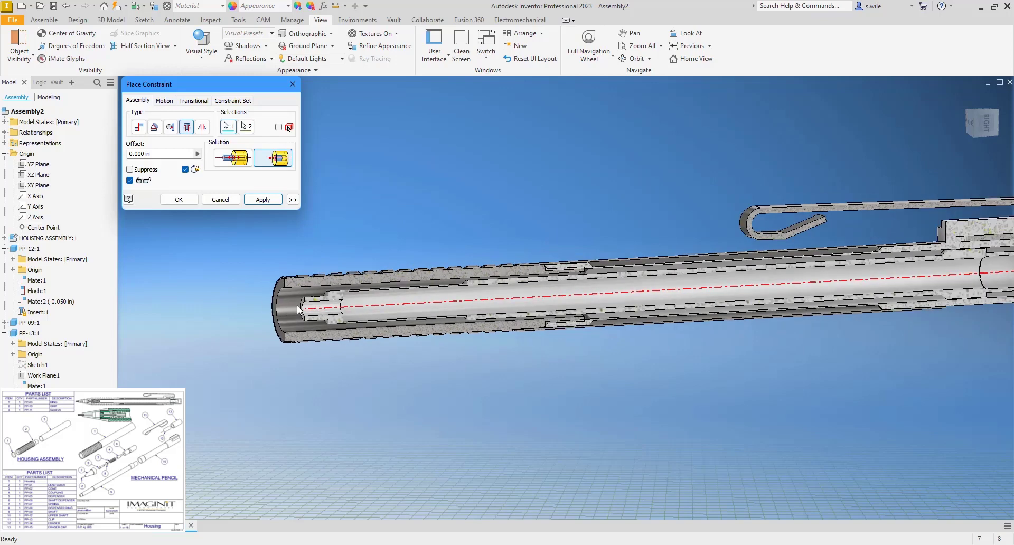
{"action": "left_click", "coordinate": [182, 199]}
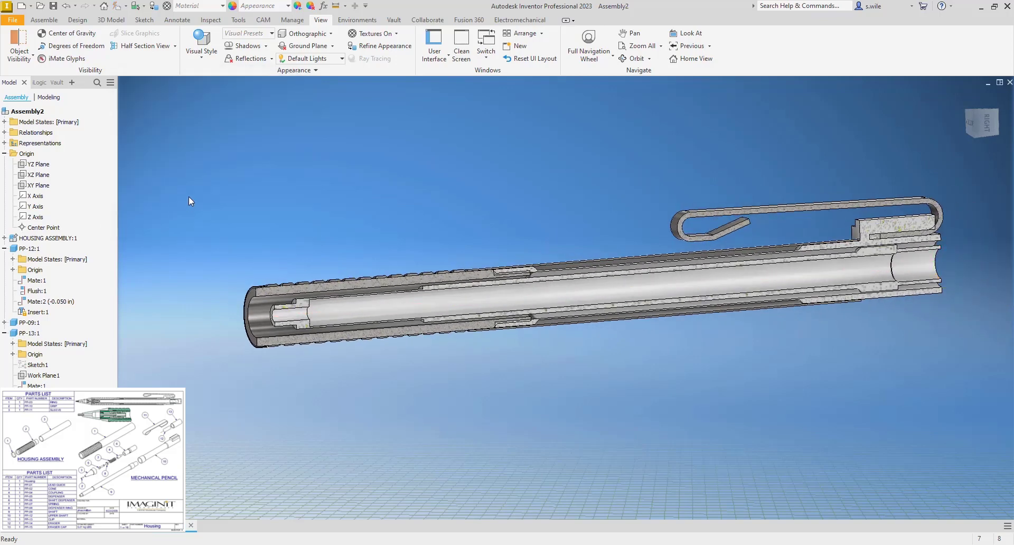
Place one instance of the eraser PP-14.ipt above the pencil body
{"action": "left_click", "coordinate": [44, 19]}
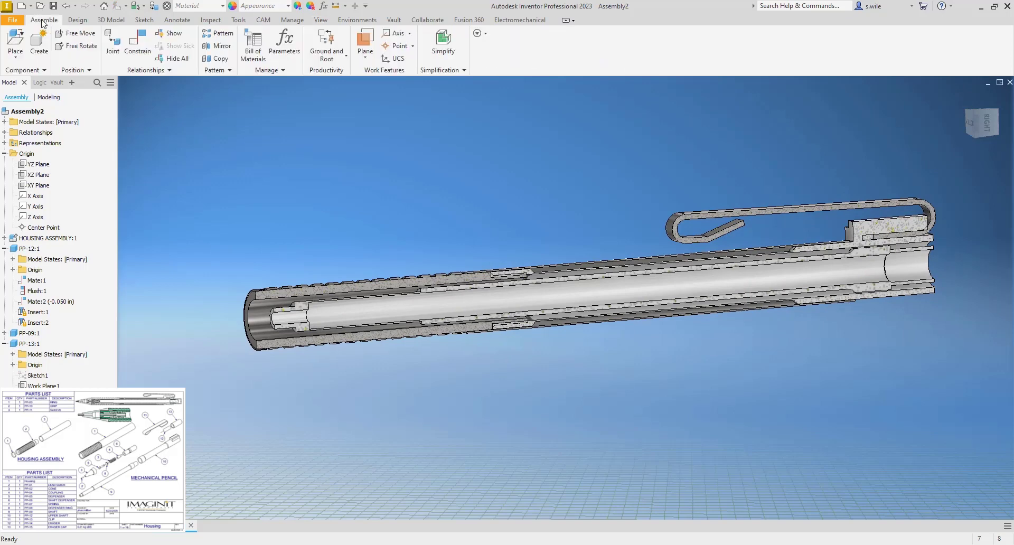
{"action": "left_click", "coordinate": [20, 62]}
{"action": "left_click", "coordinate": [486, 249]}
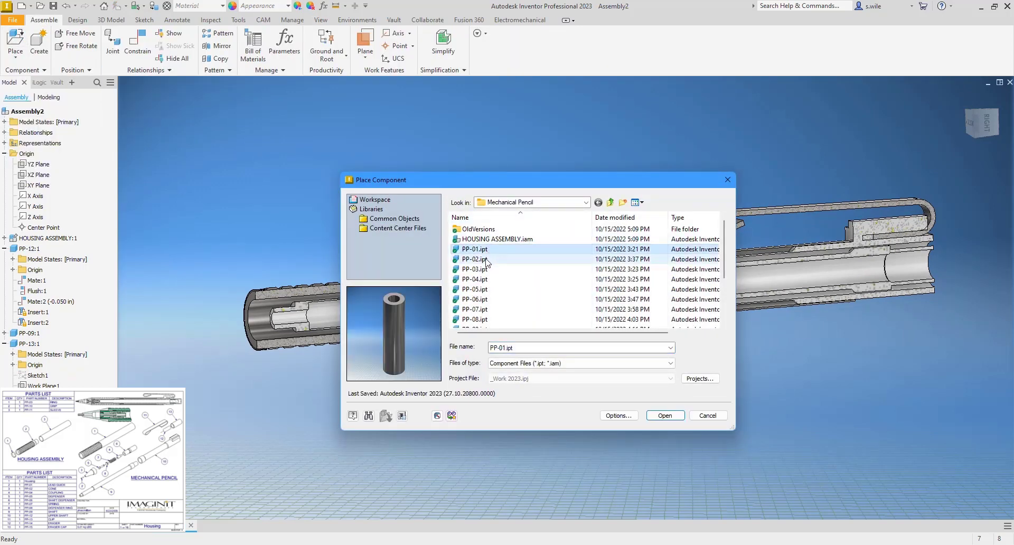
{"action": "scroll", "coordinate": [486, 275], "scroll_direction": "down", "scroll_amount": 3}
{"action": "left_click", "coordinate": [475, 309]}
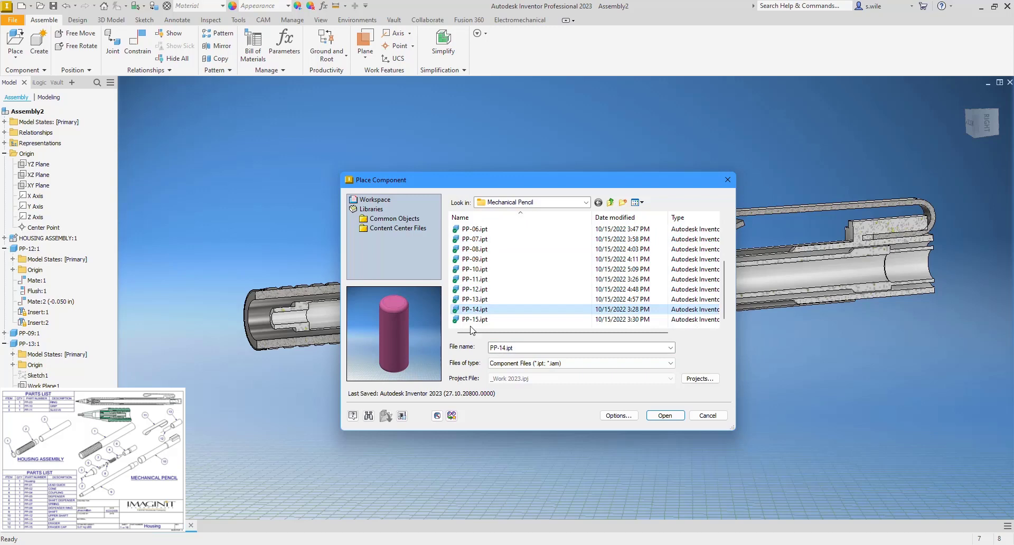
{"action": "left_click", "coordinate": [665, 416]}
{"action": "left_click", "coordinate": [455, 233]}
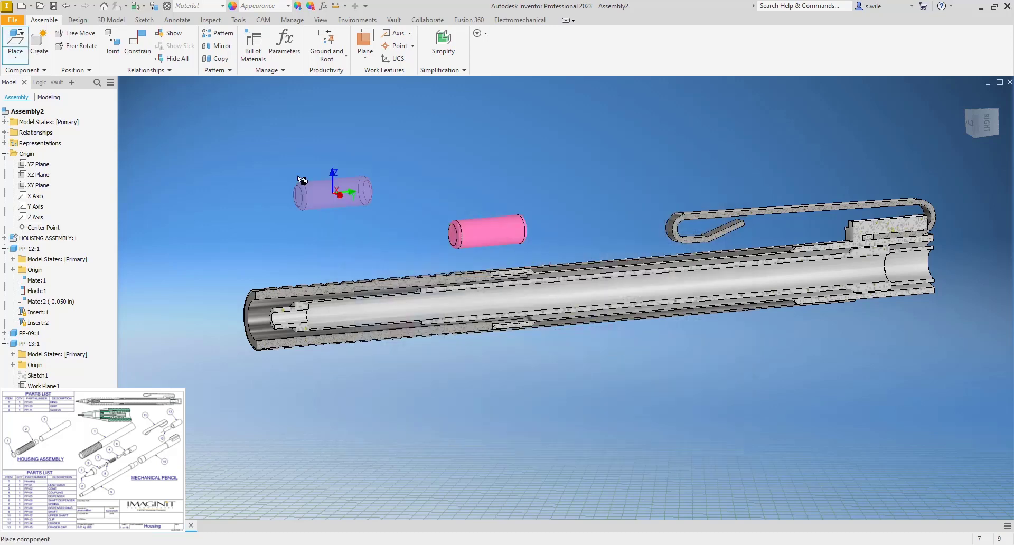
Place one instance of the eraser cap PP-15.ipt beside the eraser and end the placement
{"action": "left_click", "coordinate": [16, 57]}
{"action": "left_click", "coordinate": [472, 320]}
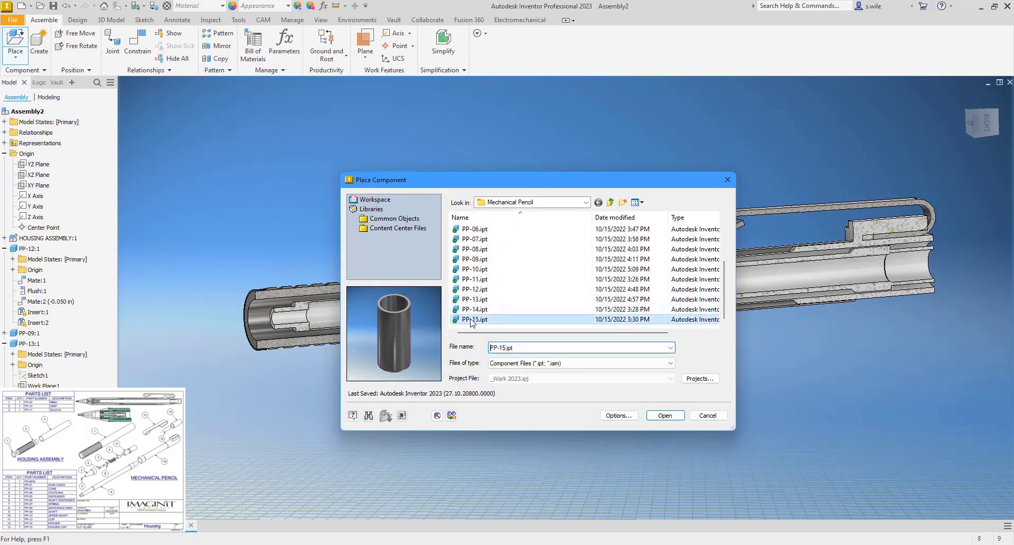
{"action": "left_click", "coordinate": [655, 411]}
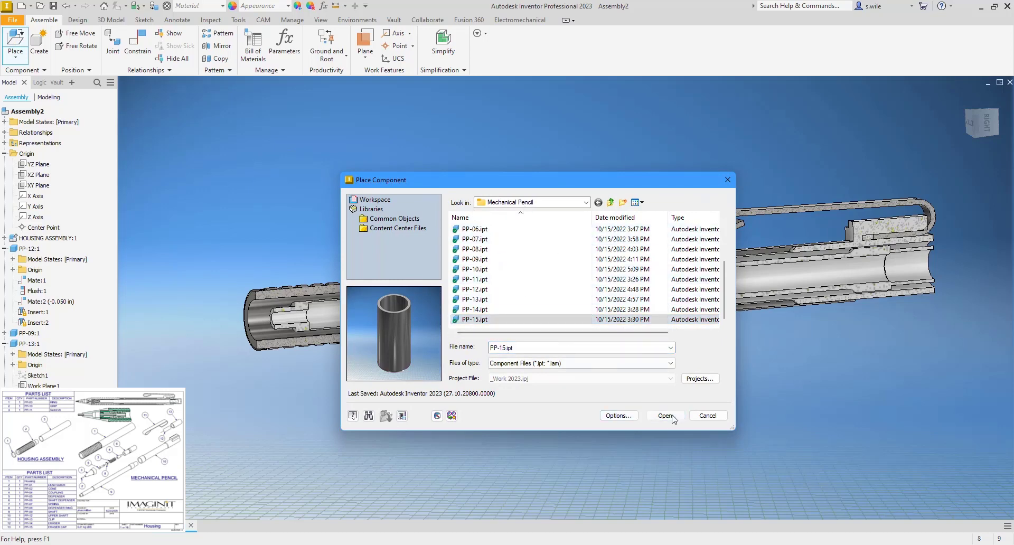
{"action": "left_click", "coordinate": [673, 419]}
{"action": "left_click", "coordinate": [459, 202]}
{"action": "right_click", "coordinate": [377, 158]}
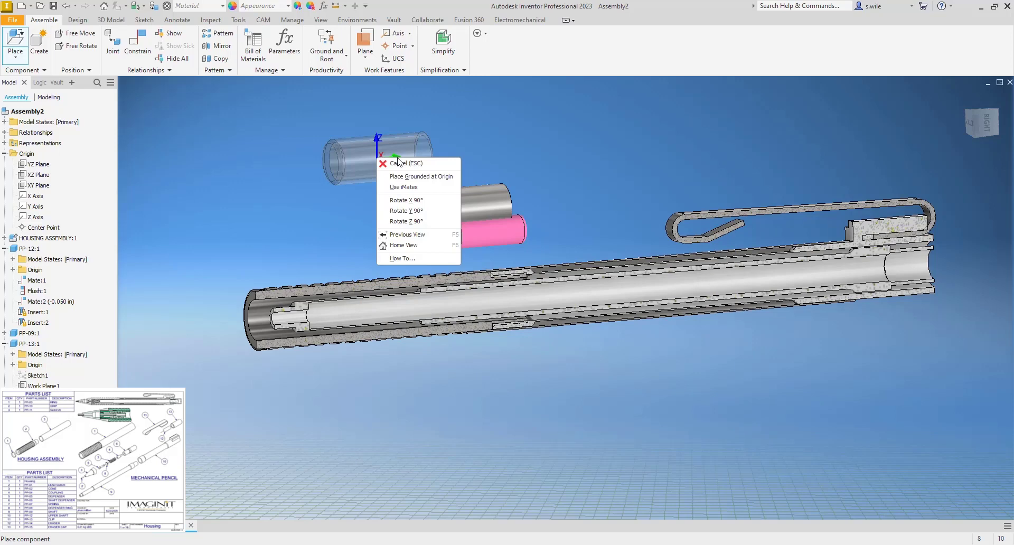
{"action": "left_click", "coordinate": [434, 165]}
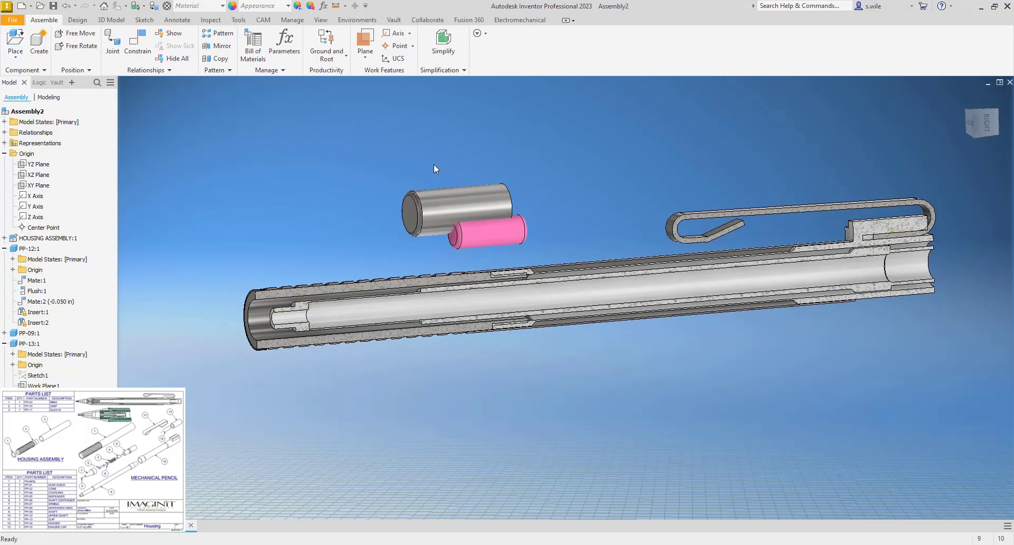
Insert the eraser PP-14 against the inner step in PP-09's slotted end, using the Aligned solution with 0.000 in offset
{"action": "left_click", "coordinate": [137, 42]}
{"action": "left_click", "coordinate": [187, 127]}
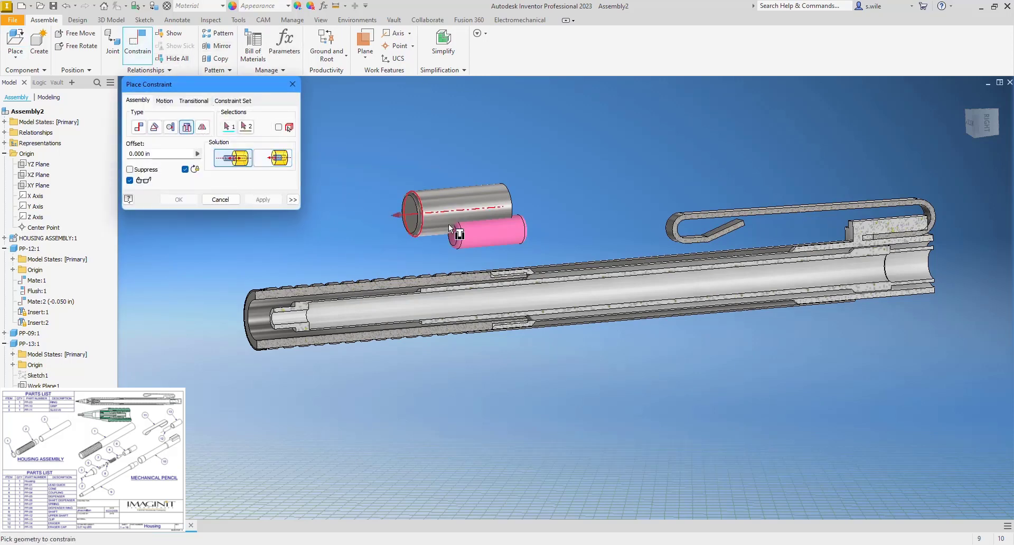
{"action": "left_click", "coordinate": [526, 238]}
{"action": "scroll", "coordinate": [526, 237], "scroll_direction": "up", "scroll_amount": 5}
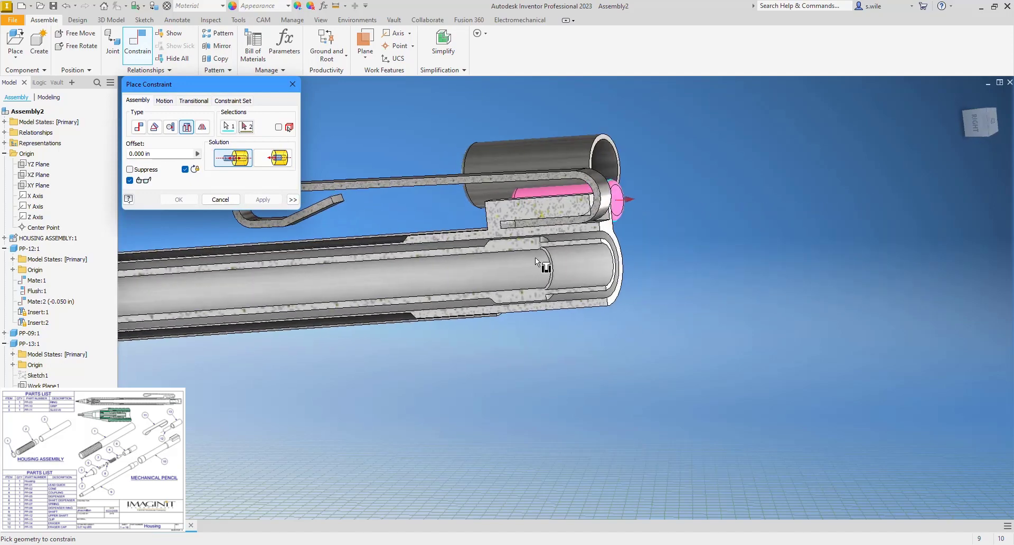
{"action": "left_click", "coordinate": [553, 261]}
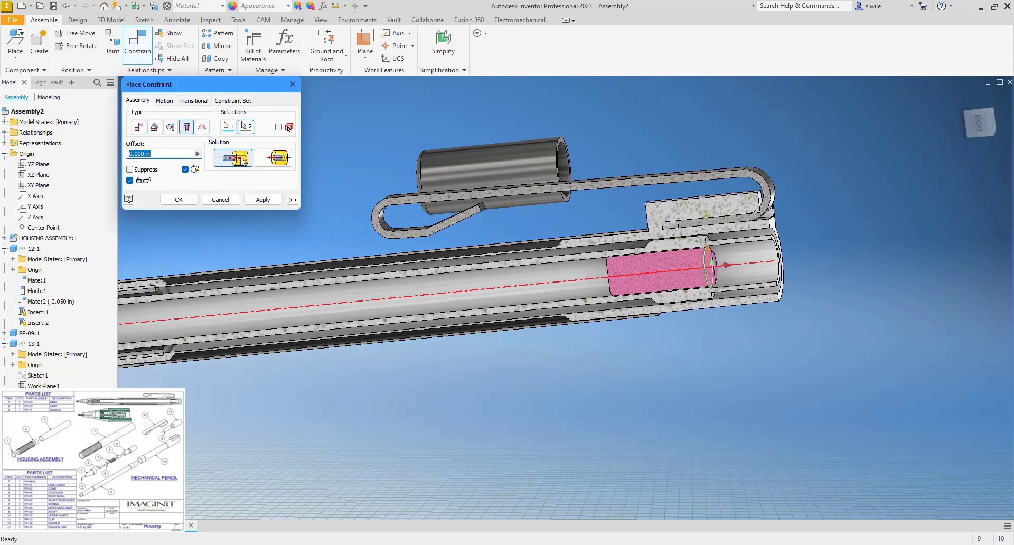
{"action": "left_click", "coordinate": [269, 166]}
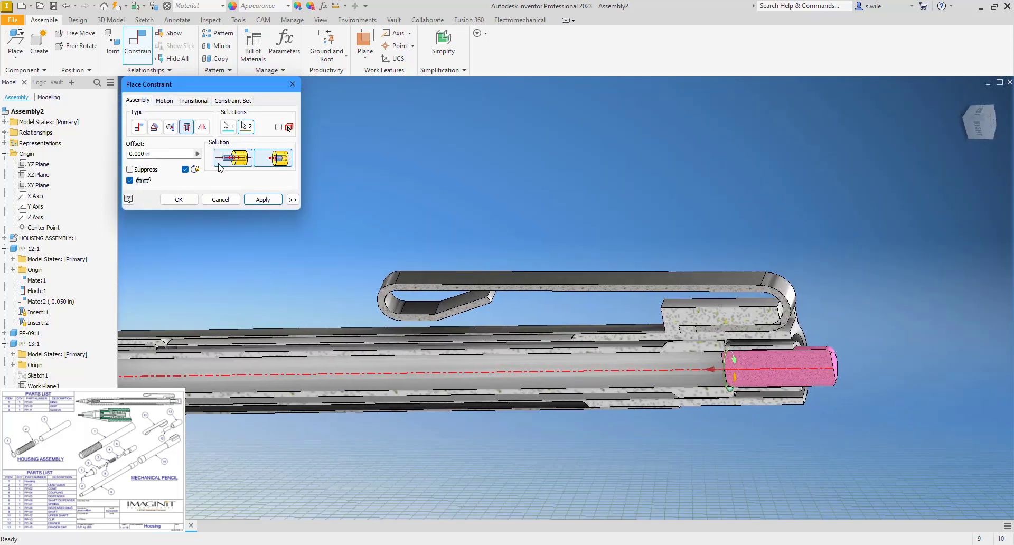
{"action": "left_click", "coordinate": [254, 200]}
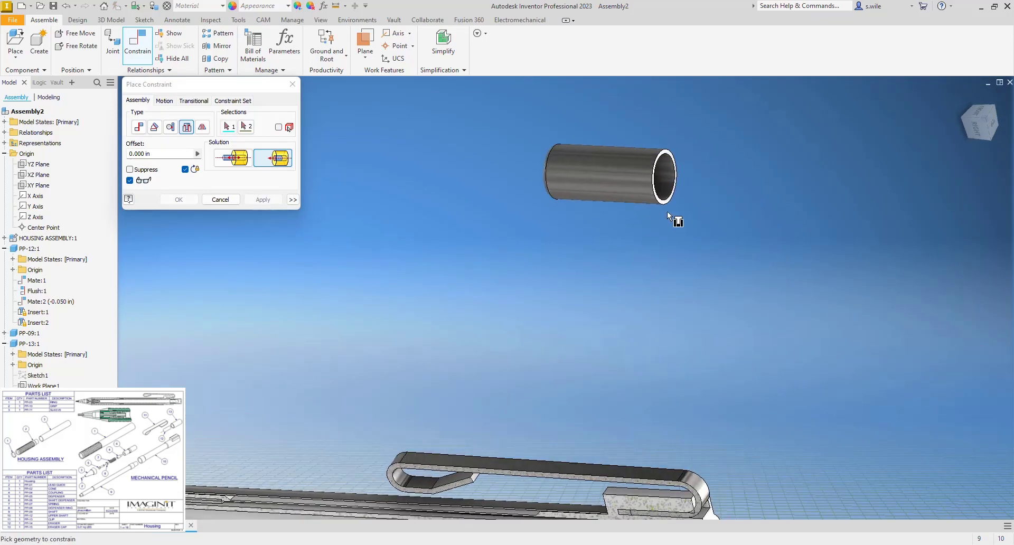
Insert the open end of the cap PP-15 against PP-09's collar shoulder, using the Opposed solution with 0.000 in offset
{"action": "left_click", "coordinate": [664, 205]}
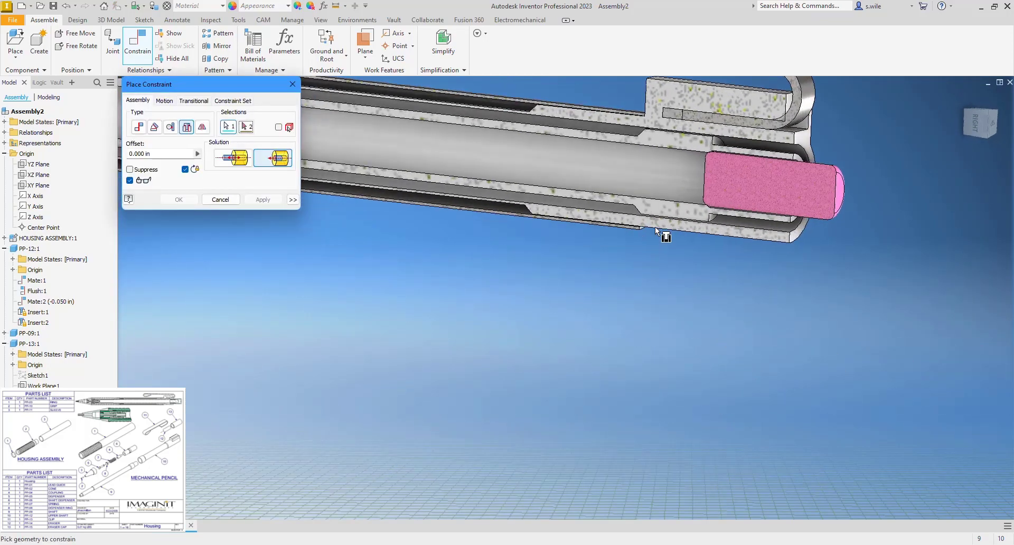
{"action": "left_click", "coordinate": [710, 127]}
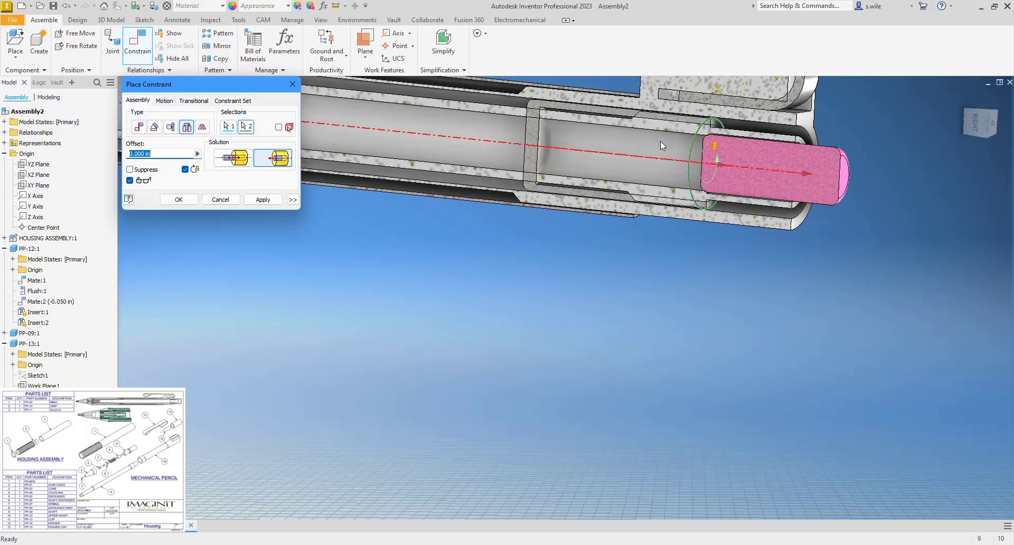
{"action": "left_click", "coordinate": [237, 162]}
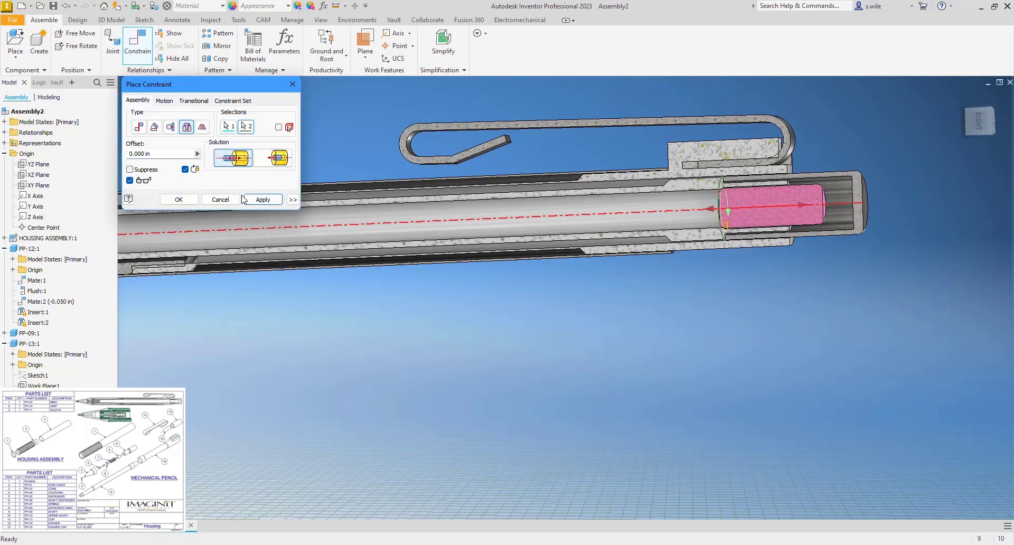
{"action": "left_click", "coordinate": [178, 199]}
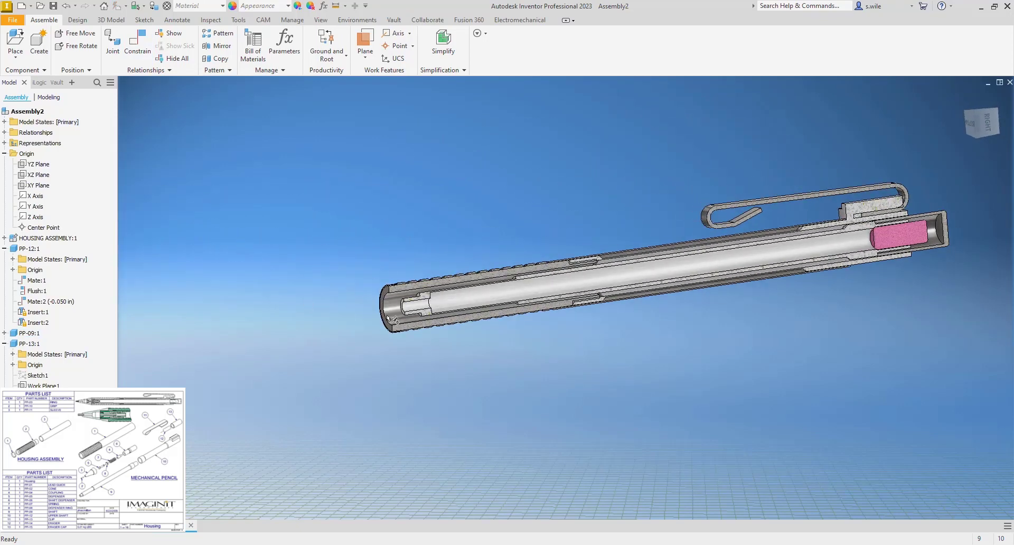
Place the shaft dispenser PP-06.ipt next to the open grip end of the pencil
{"action": "scroll", "coordinate": [254, 246], "scroll_direction": "down", "scroll_amount": 3}
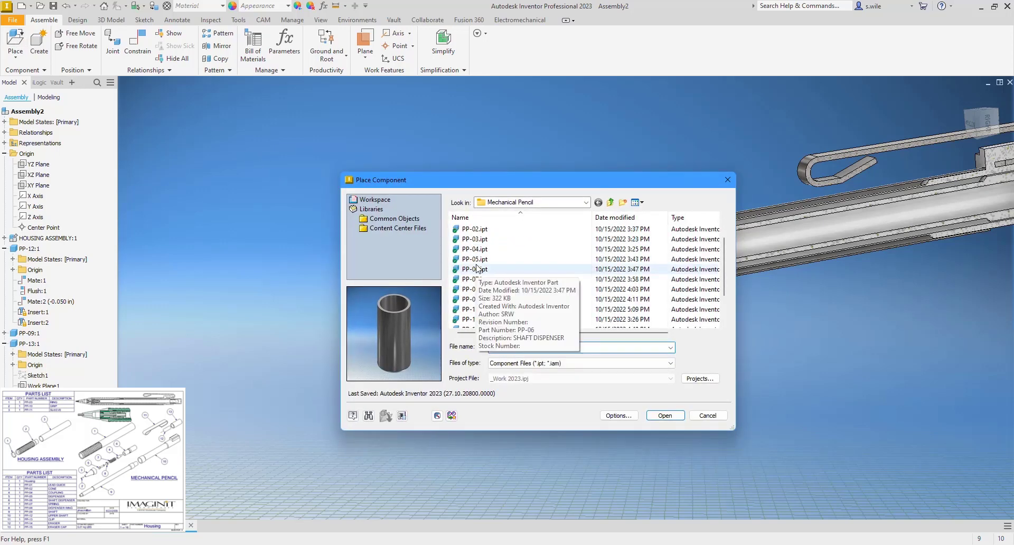
{"action": "left_click", "coordinate": [477, 269]}
{"action": "scroll", "coordinate": [477, 269], "scroll_direction": "down", "scroll_amount": 1}
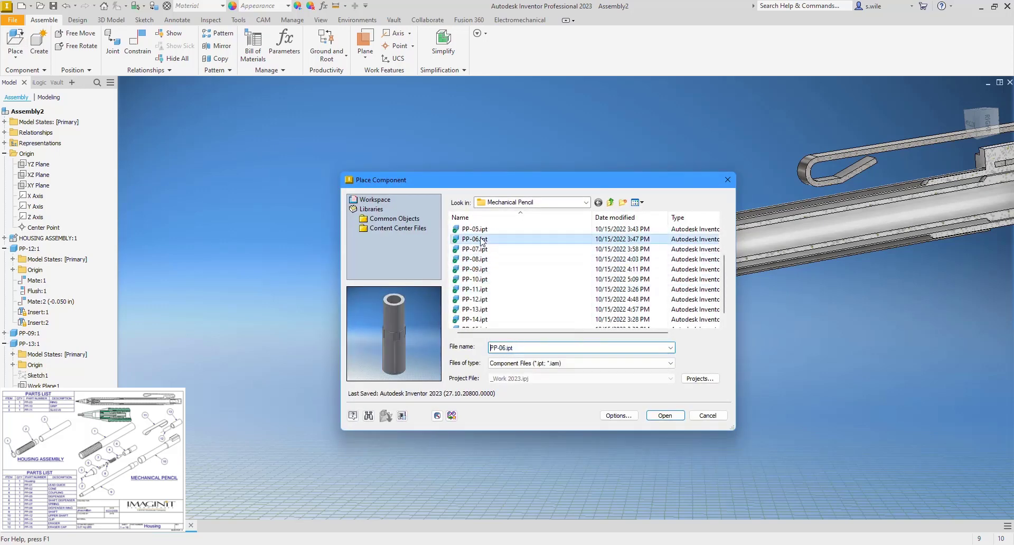
{"action": "left_click", "coordinate": [655, 420]}
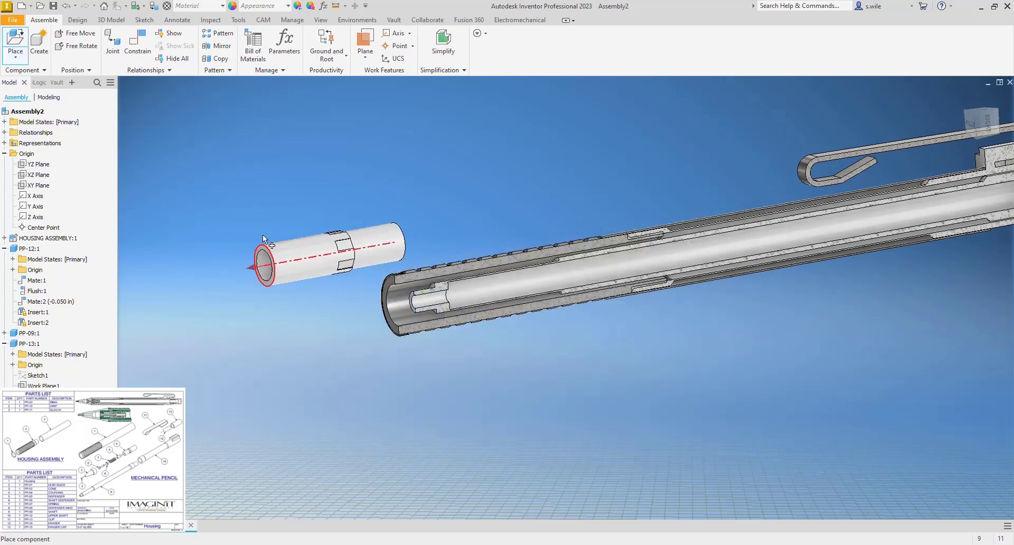
Insert the dispenser PP-06's inner shoulder against the shaft's shoulder at the grip end, using the Opposed solution with 0.000 in offset
{"action": "left_click", "coordinate": [262, 234]}
{"action": "right_click", "coordinate": [261, 185]}
{"action": "left_click", "coordinate": [301, 196]}
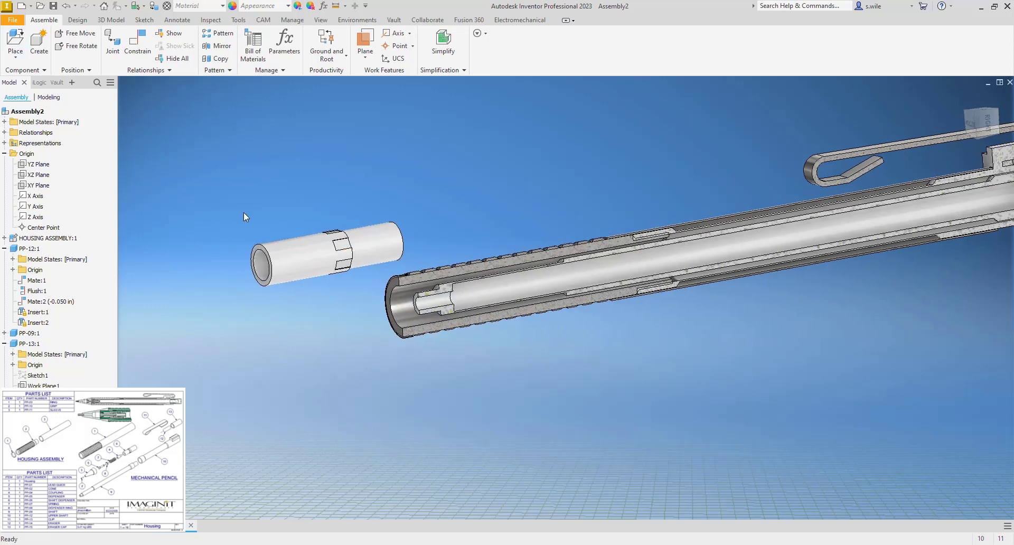
{"action": "key", "text": "c"}
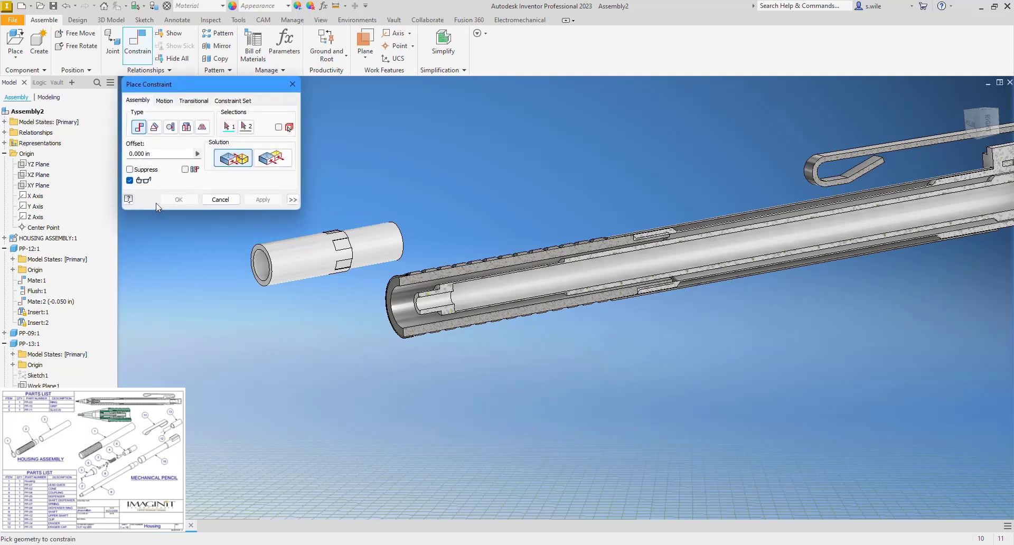
{"action": "left_click", "coordinate": [181, 131]}
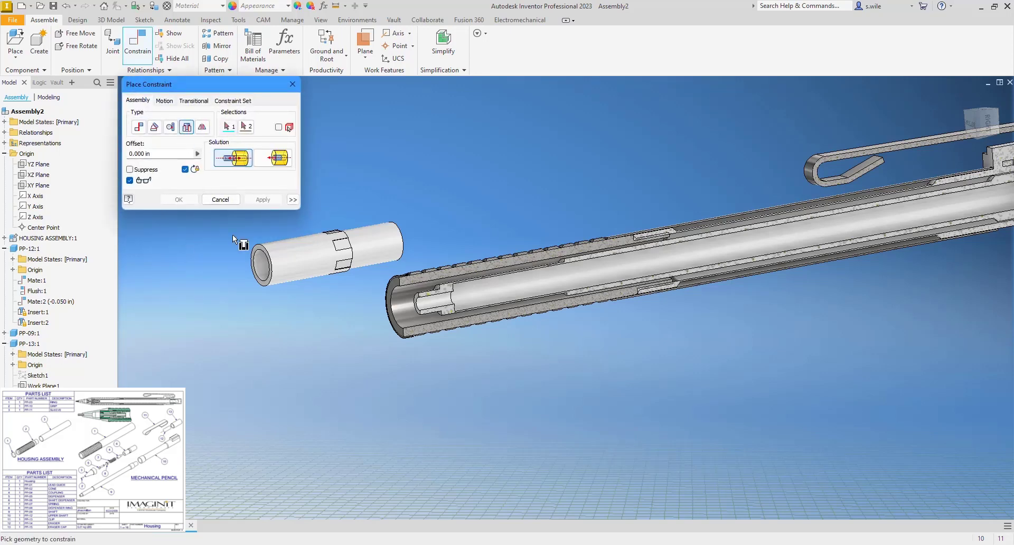
{"action": "left_click", "coordinate": [257, 262]}
{"action": "left_click", "coordinate": [450, 298]}
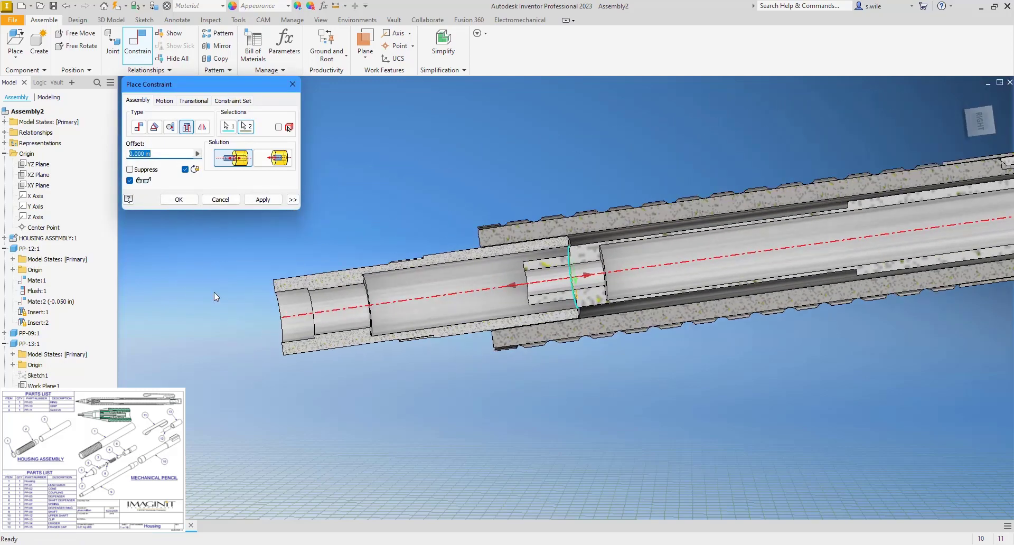
{"action": "left_click", "coordinate": [263, 199]}
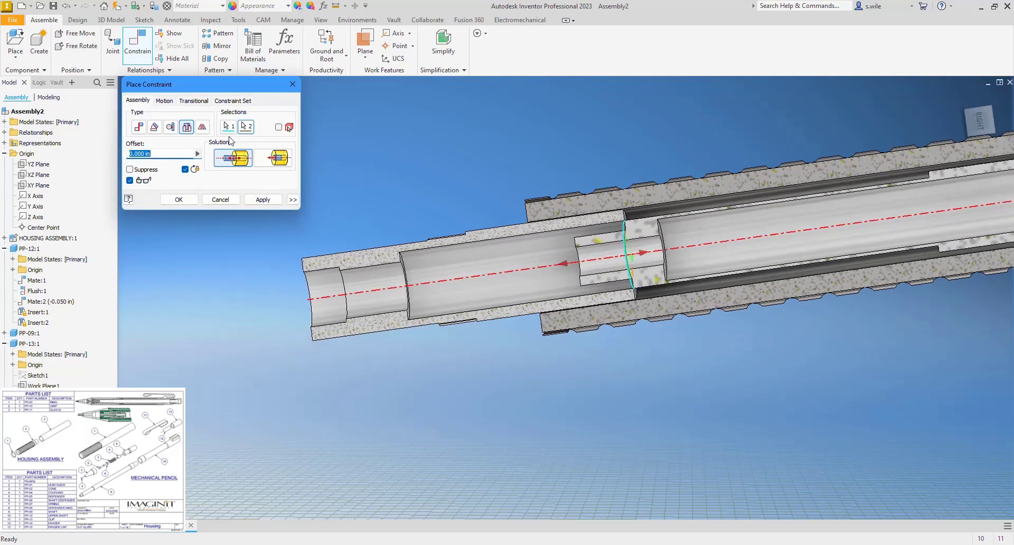
{"action": "left_click", "coordinate": [403, 259]}
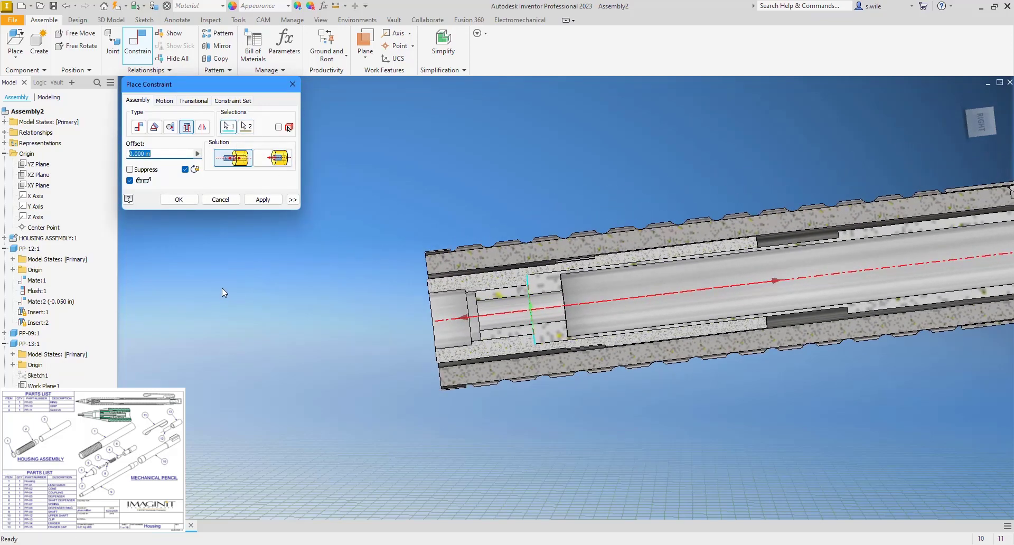
{"action": "left_click", "coordinate": [263, 199]}
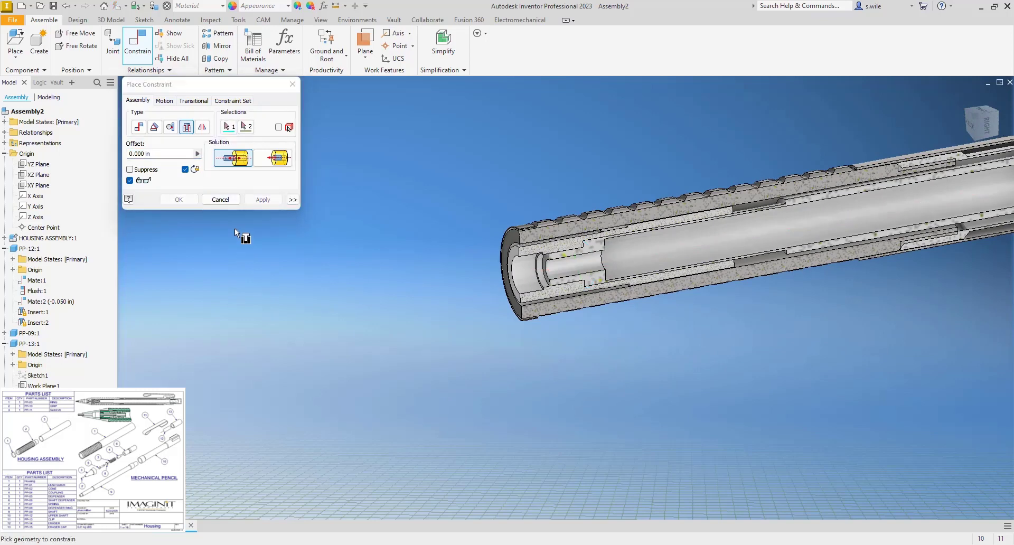
{"action": "left_click", "coordinate": [218, 199]}
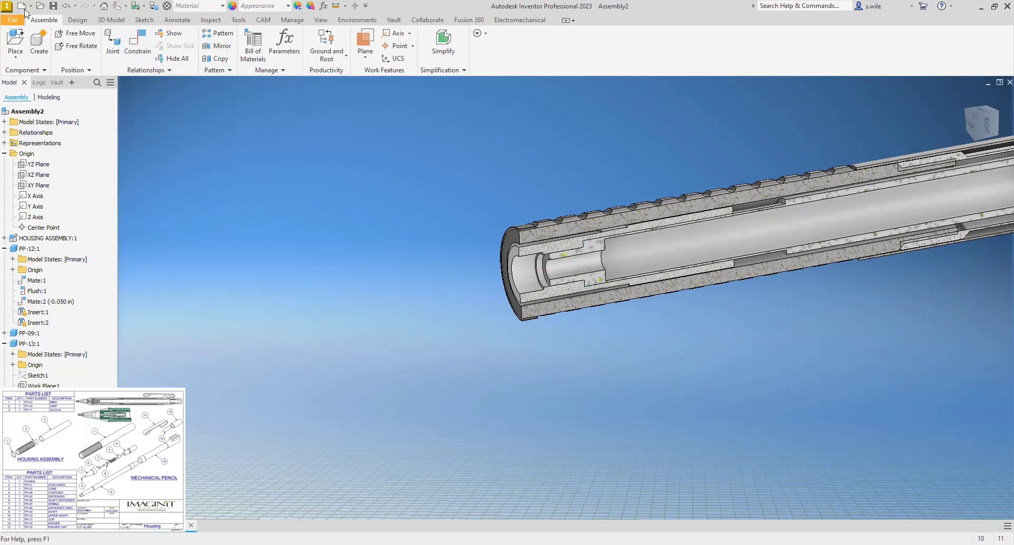
Place one instance of the spring PP-07.ipt in front of the pencil's open grip end and end the placement
{"action": "left_click", "coordinate": [16, 54]}
{"action": "left_click", "coordinate": [22, 75]}
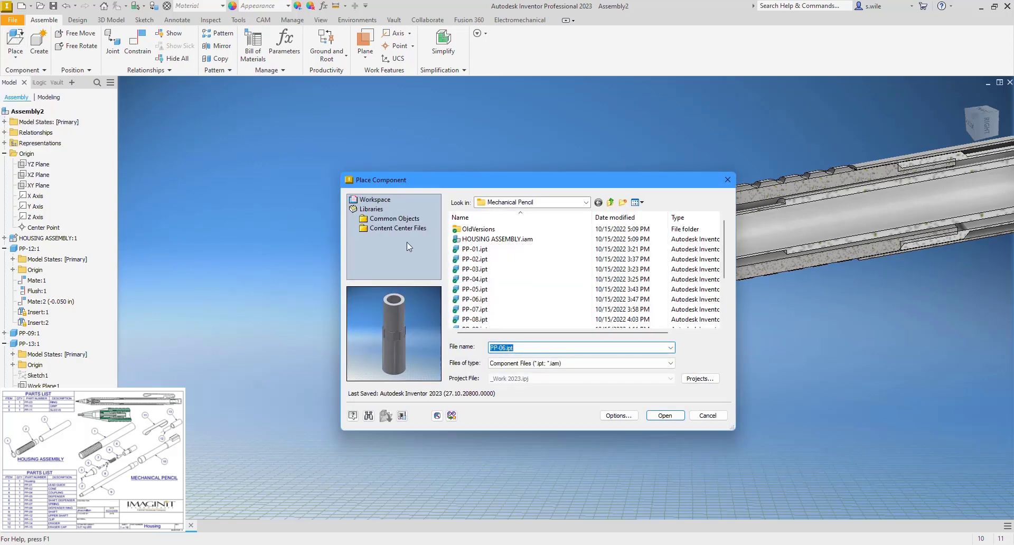
{"action": "left_click", "coordinate": [507, 309]}
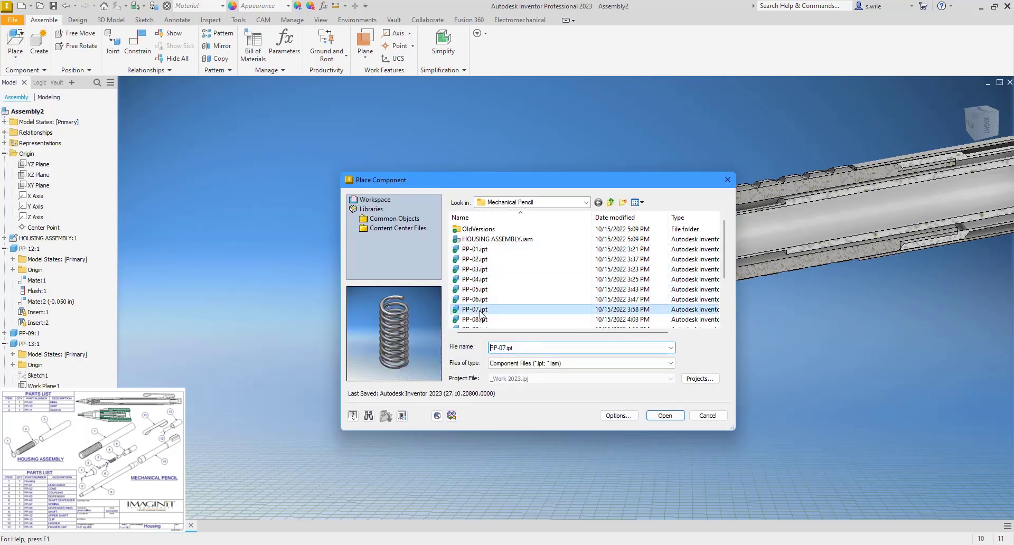
{"action": "left_click", "coordinate": [665, 415]}
{"action": "left_click", "coordinate": [411, 253]}
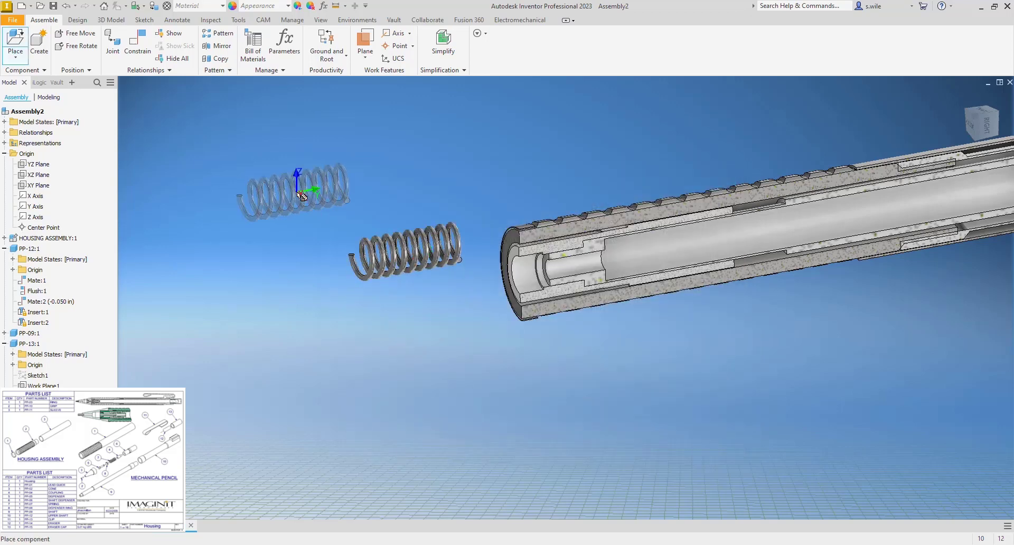
{"action": "right_click", "coordinate": [300, 179]}
{"action": "left_click", "coordinate": [311, 188]}
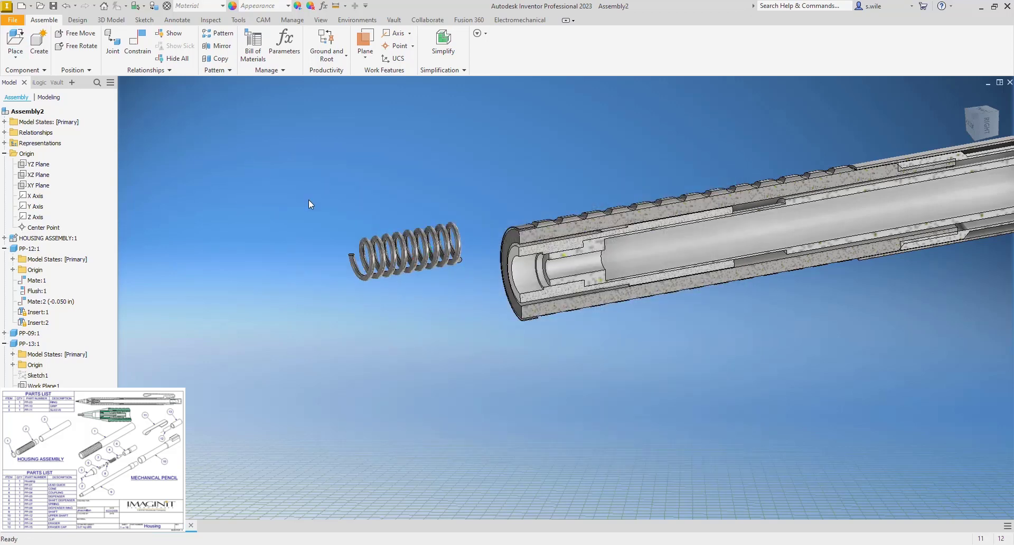
Mate the spring's centre axis to the dispenser bore's axis with 0.000 in offset, and slide the spring partly out of the grip end
{"action": "key", "text": "c"}
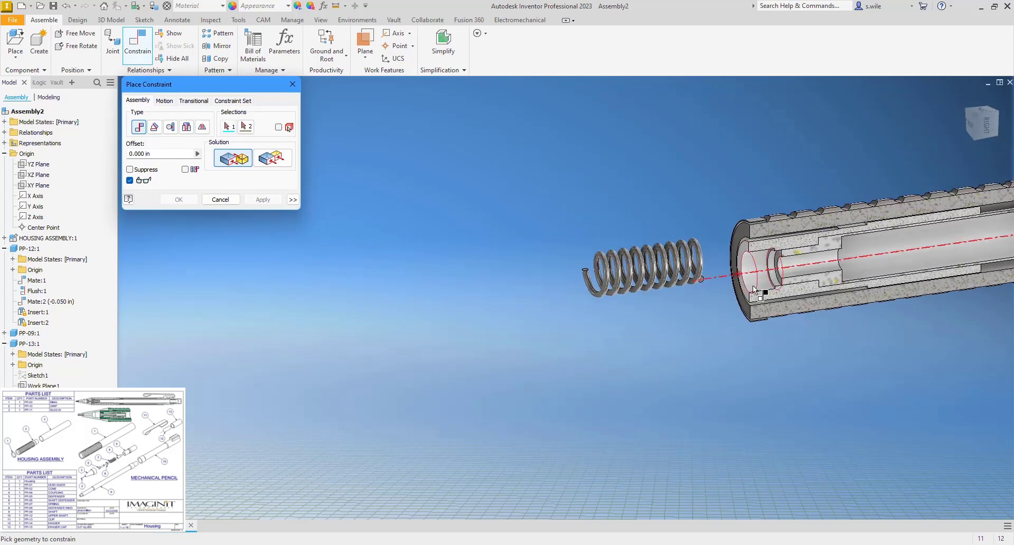
{"action": "left_click", "coordinate": [749, 285]}
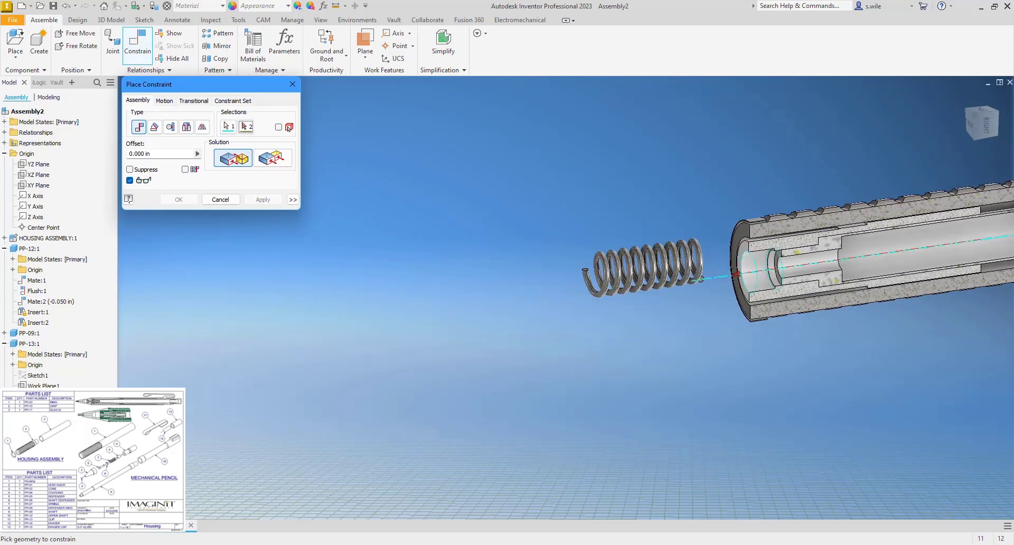
{"action": "left_click", "coordinate": [4, 481]}
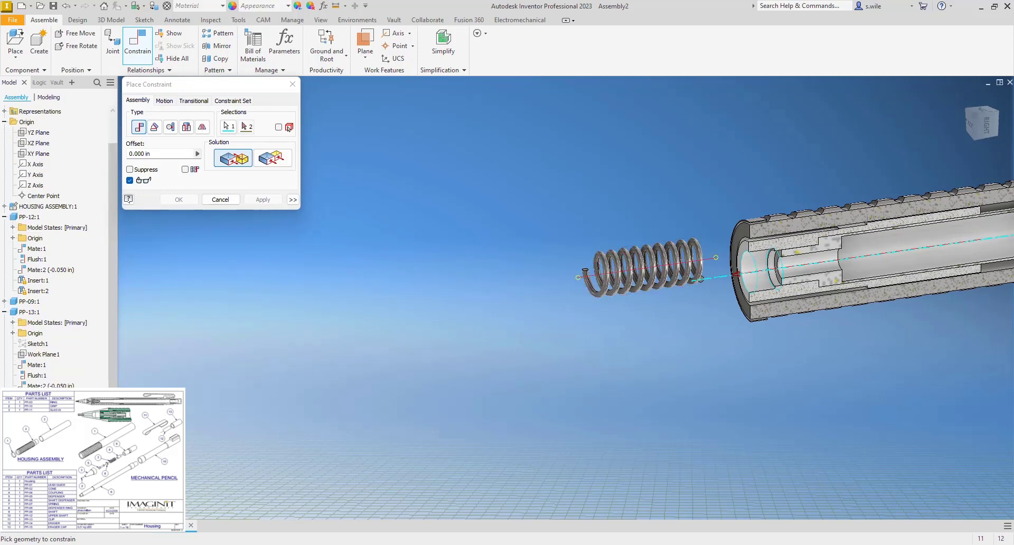
{"action": "left_click", "coordinate": [641, 267]}
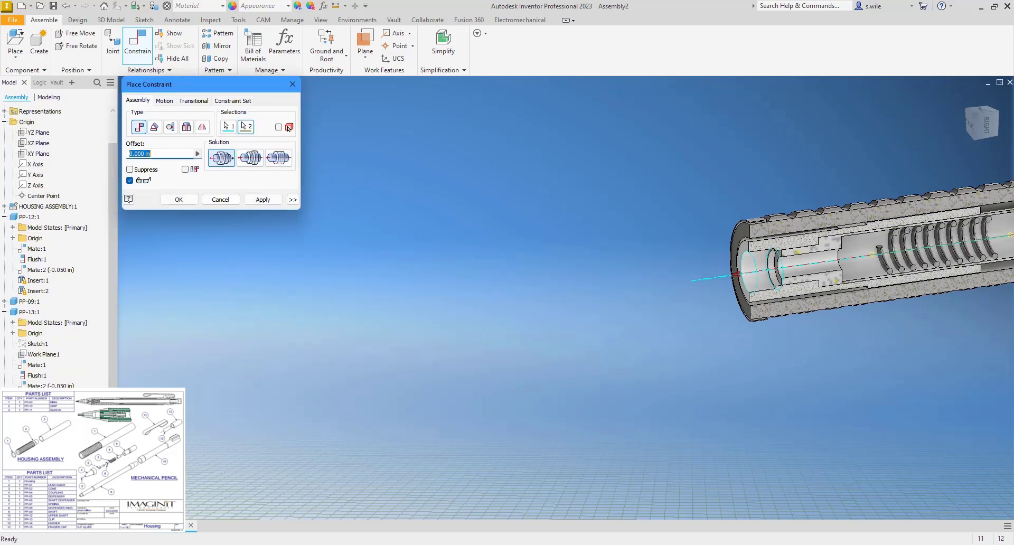
{"action": "left_click", "coordinate": [177, 200]}
{"action": "left_click_drag", "start_coordinate": [717, 266], "coordinate": [550, 325]}
{"action": "scroll", "coordinate": [542, 325], "scroll_direction": "up", "scroll_amount": 2}
{"action": "middle_click_drag", "start_coordinate": [542, 325], "coordinate": [431, 302]}
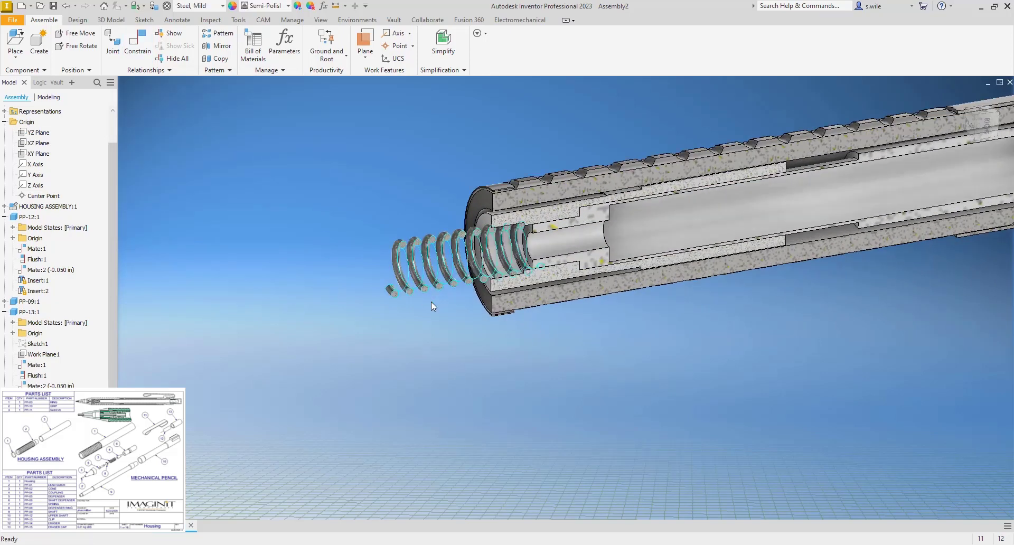
{"action": "scroll", "coordinate": [431, 302], "scroll_direction": "up", "scroll_amount": 2}
{"action": "key", "text": "c"}
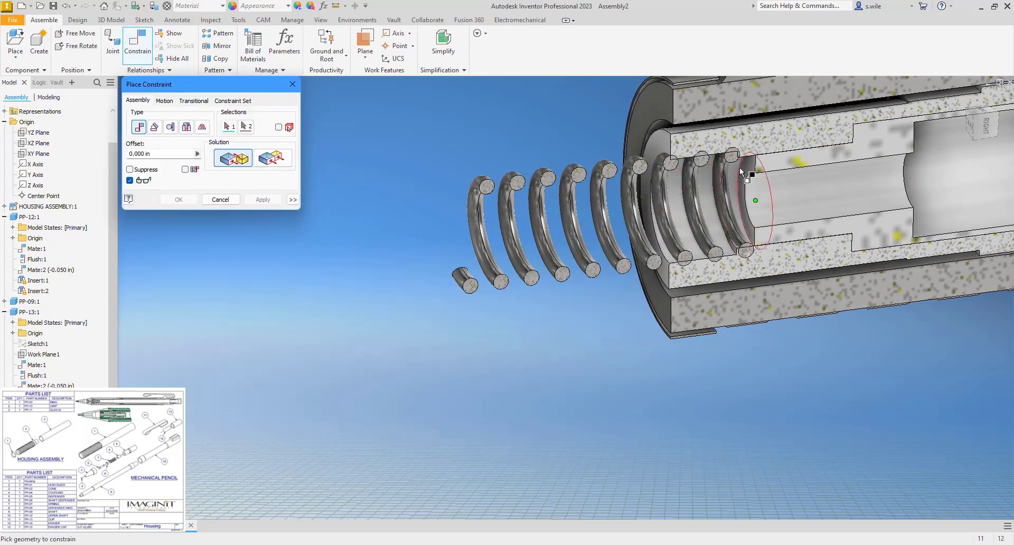
{"action": "scroll", "coordinate": [742, 171], "scroll_direction": "up", "scroll_amount": 4}
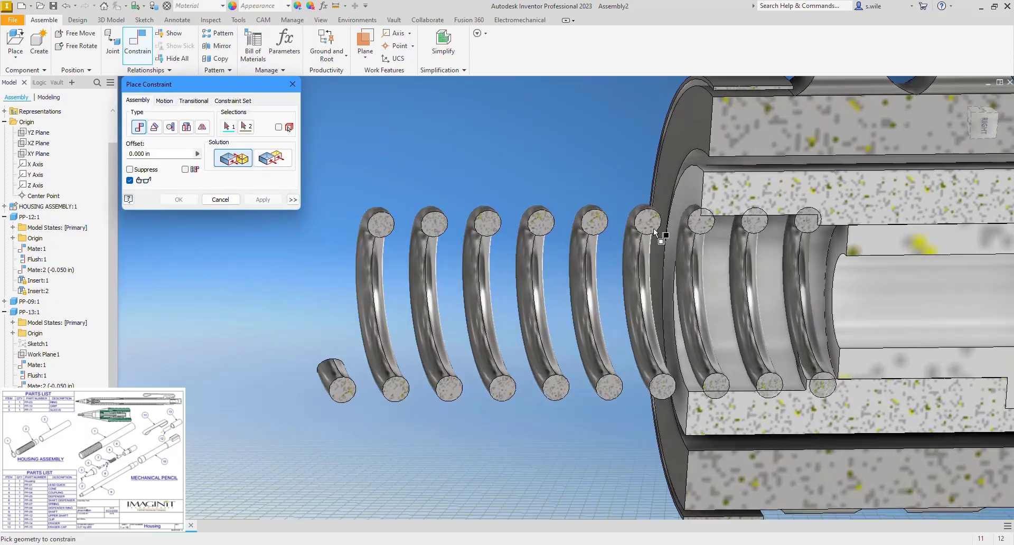
{"action": "left_click", "coordinate": [813, 226]}
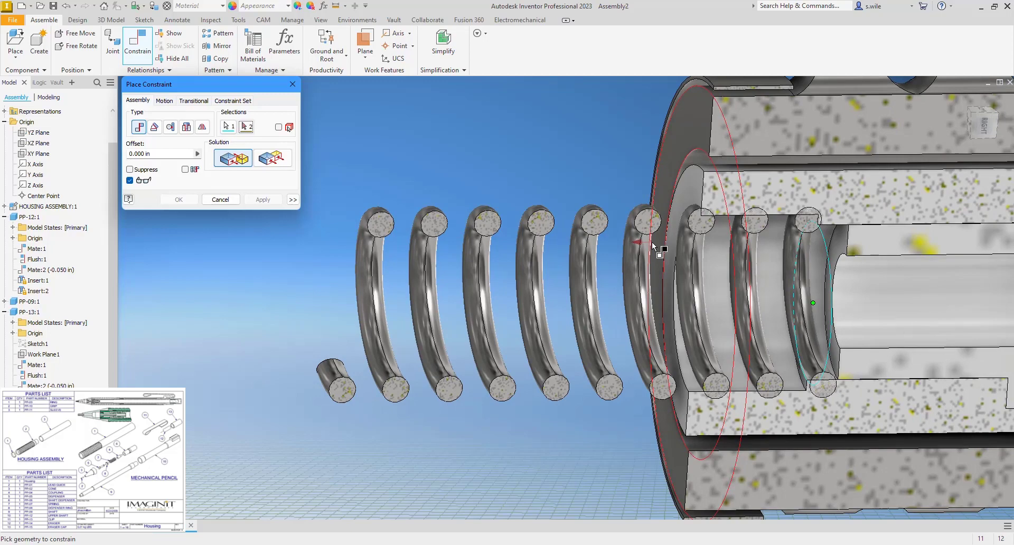
{"action": "scroll", "coordinate": [661, 256], "scroll_direction": "up", "scroll_amount": 3}
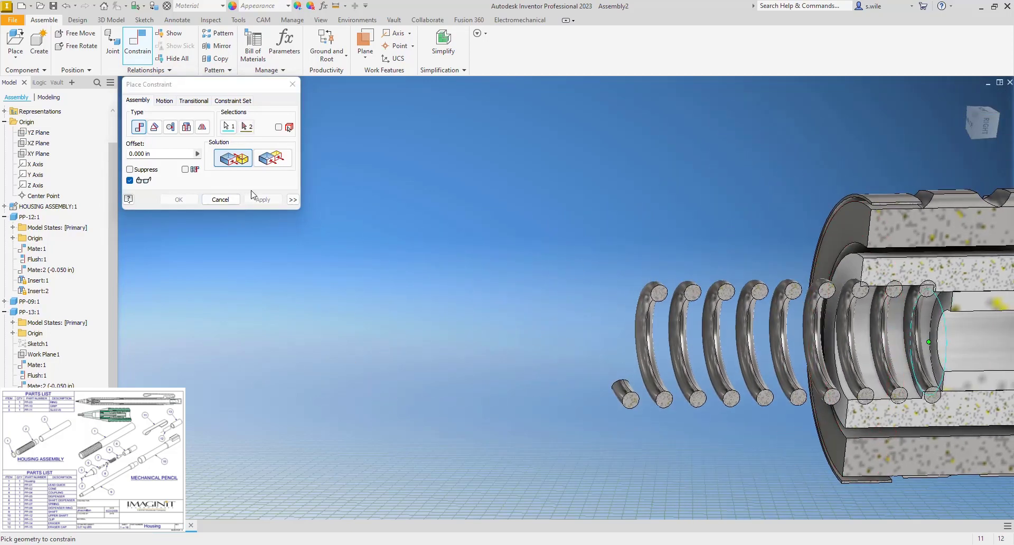
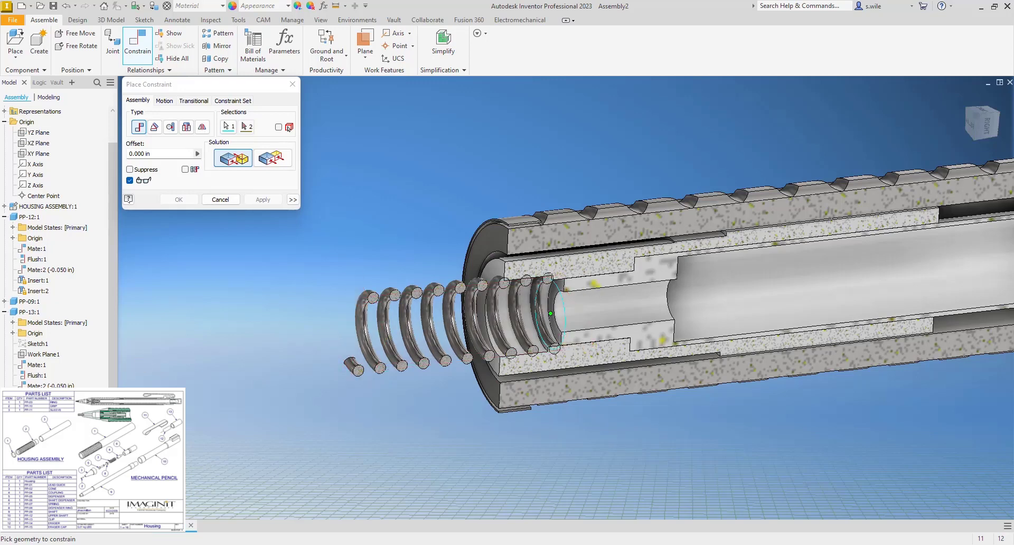
{"action": "left_click", "coordinate": [355, 316]}
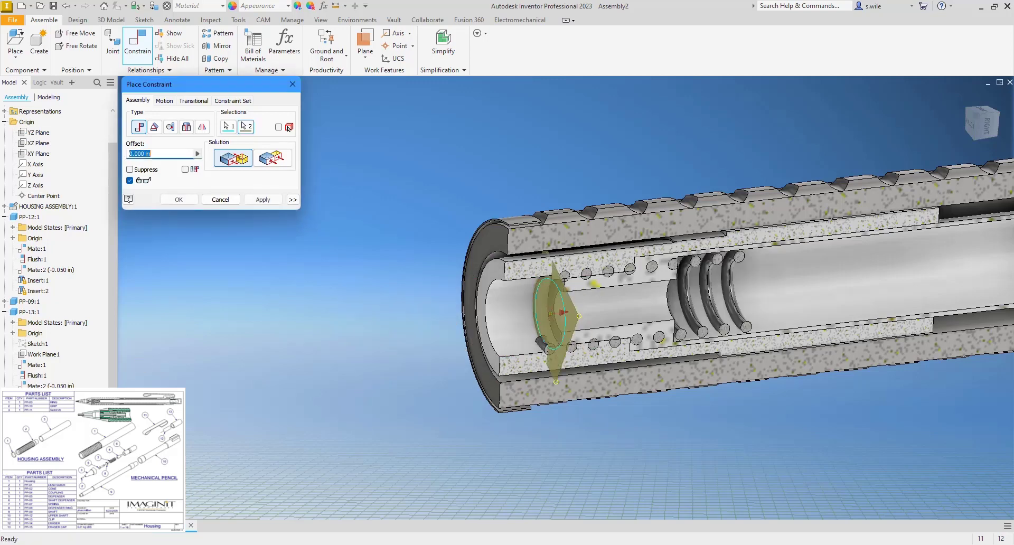
{"action": "left_click", "coordinate": [277, 167]}
{"action": "left_click", "coordinate": [247, 165]}
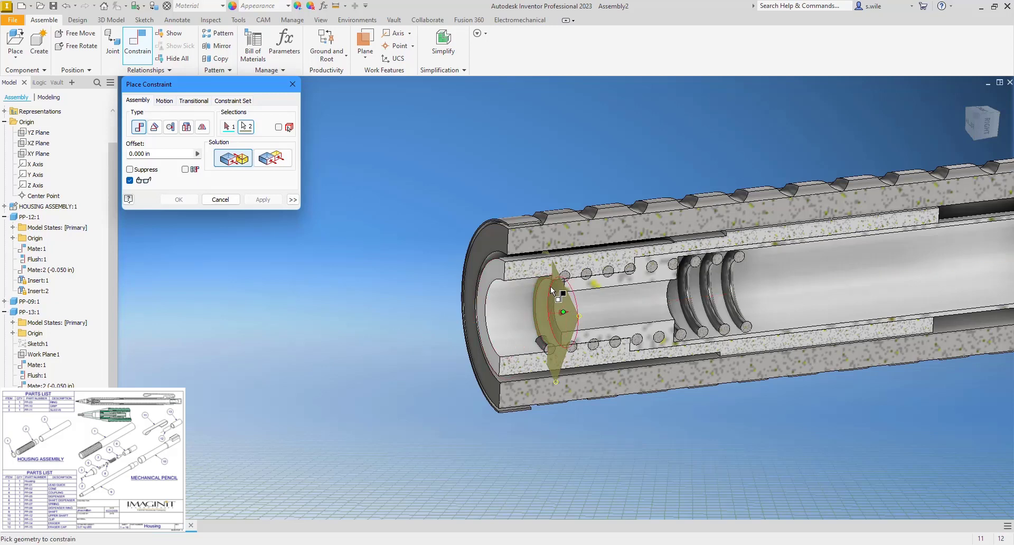
{"action": "scroll", "coordinate": [537, 286], "scroll_direction": "up", "scroll_amount": 5}
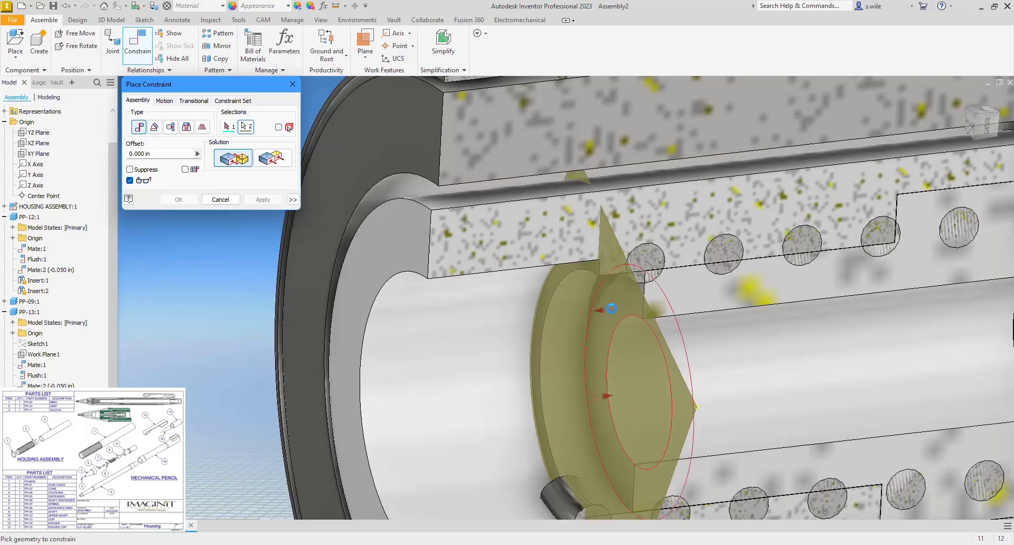
{"action": "left_click", "coordinate": [608, 307]}
{"action": "scroll", "coordinate": [455, 292], "scroll_direction": "down", "scroll_amount": 4}
{"action": "left_click", "coordinate": [274, 168]}
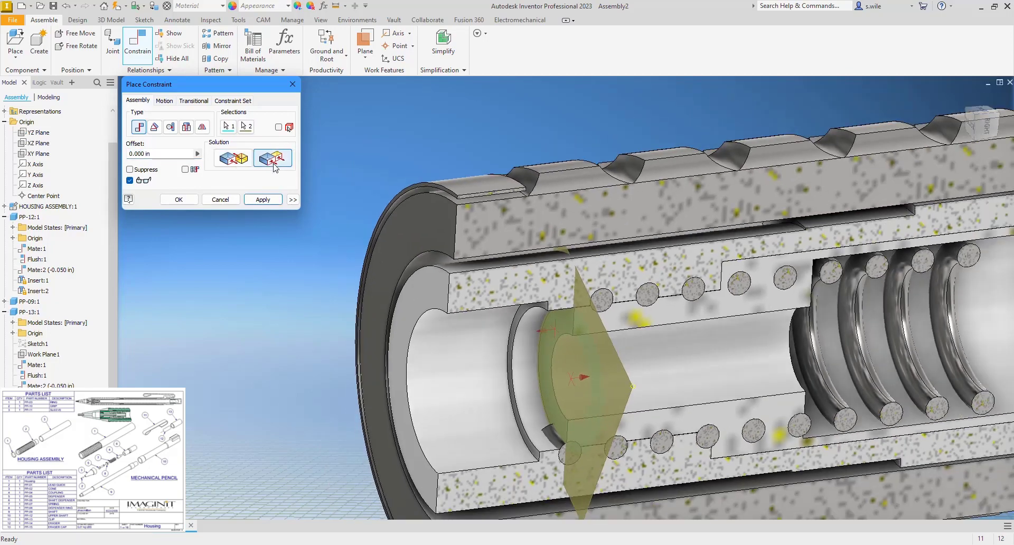
{"action": "left_click", "coordinate": [231, 159]}
{"action": "left_click", "coordinate": [273, 159]}
{"action": "left_click", "coordinate": [232, 159]}
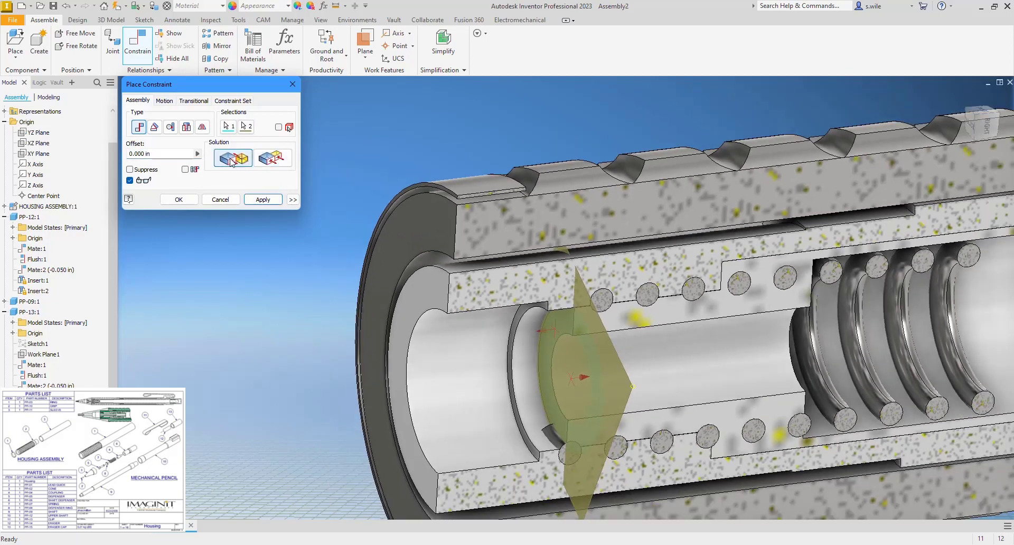
{"action": "scroll", "coordinate": [234, 184], "scroll_direction": "down", "scroll_amount": 3}
{"action": "left_click", "coordinate": [273, 159]}
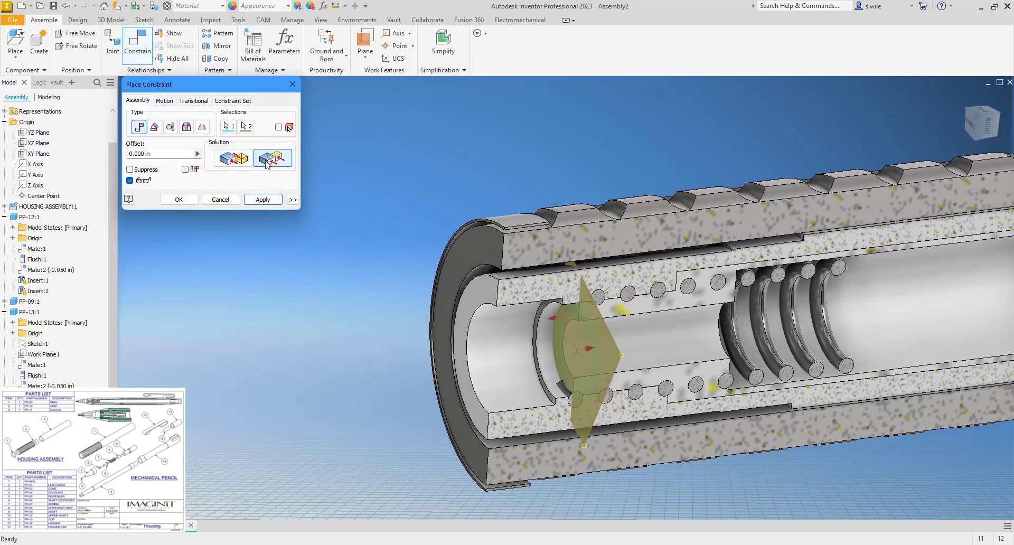
{"action": "left_click", "coordinate": [233, 162]}
{"action": "left_click", "coordinate": [273, 160]}
{"action": "key", "text": "Escape"}
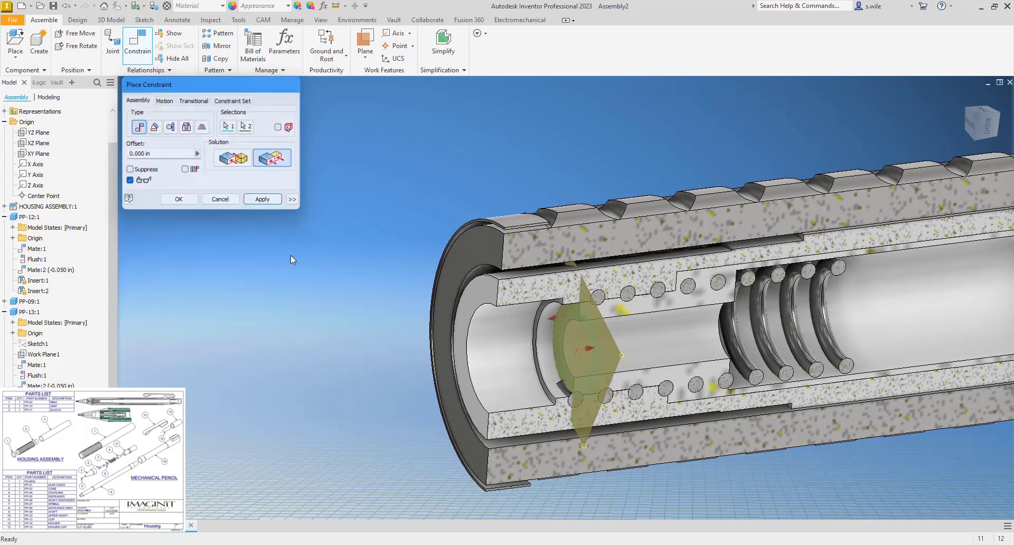
Try to flush the spring's end plane with the shoulder face inside the PP-06 dispenser at 0.000 in offset
{"action": "left_click_drag", "start_coordinate": [423, 333], "coordinate": [342, 344]}
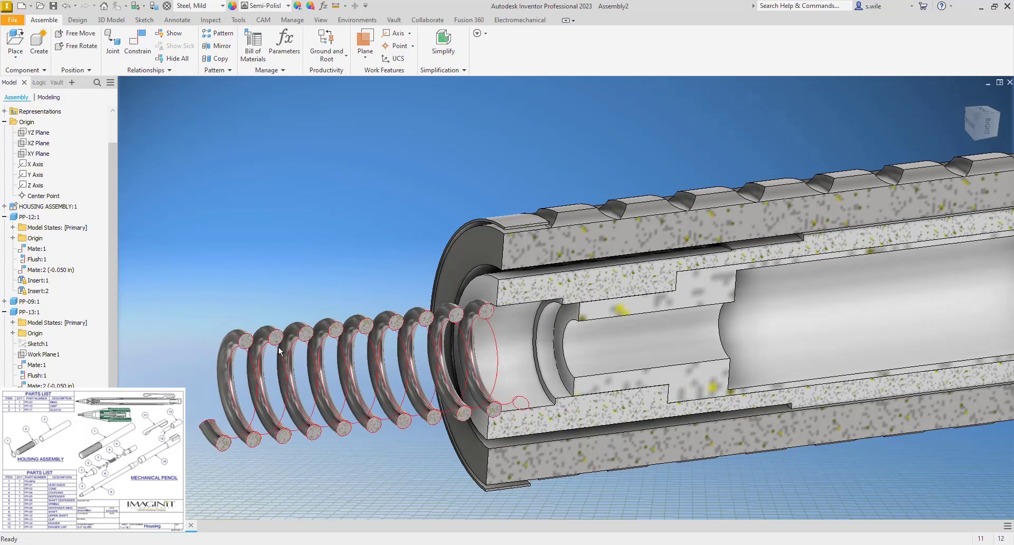
{"action": "key", "text": "c"}
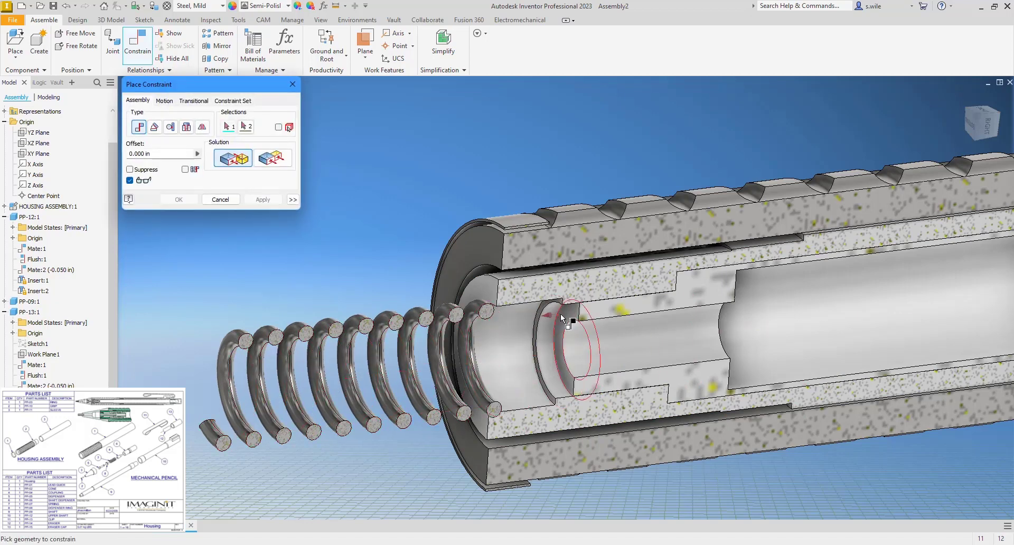
{"action": "left_click", "coordinate": [560, 315]}
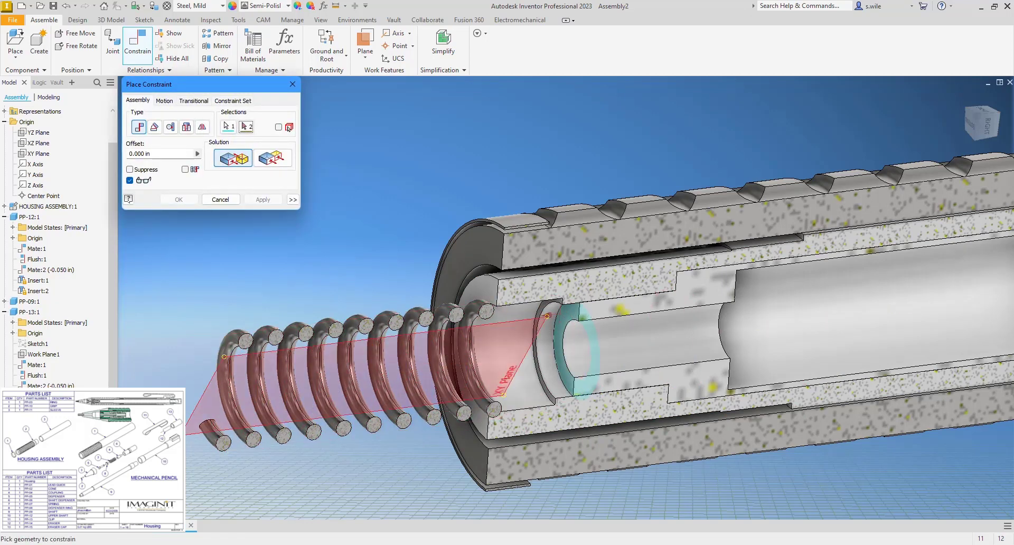
{"action": "left_click", "coordinate": [201, 436]}
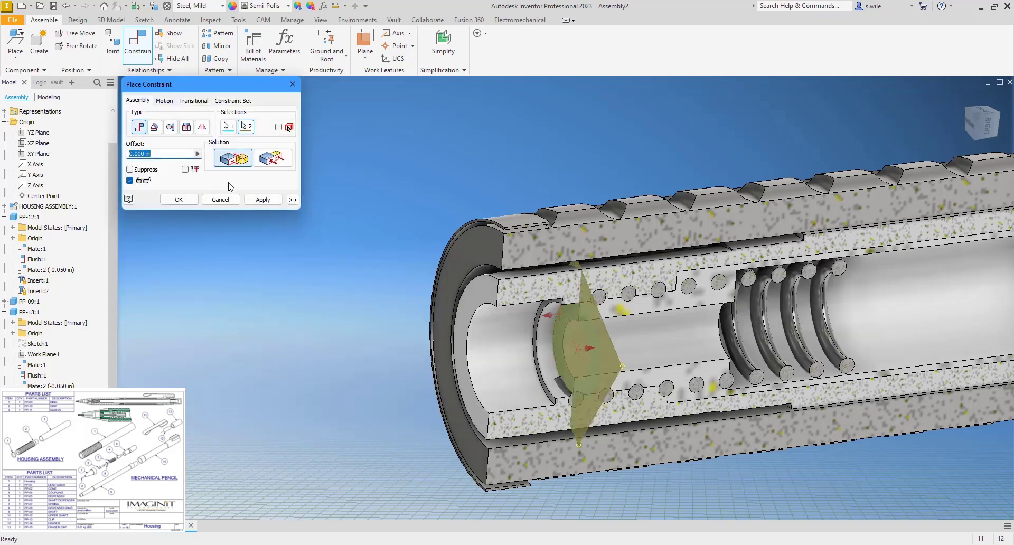
{"action": "left_click", "coordinate": [279, 166]}
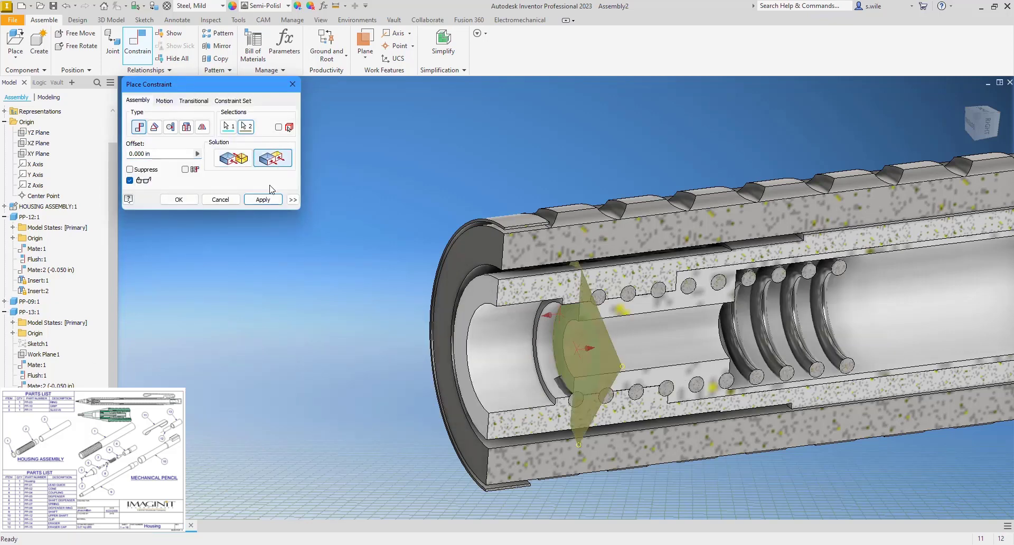
{"action": "left_click", "coordinate": [268, 204]}
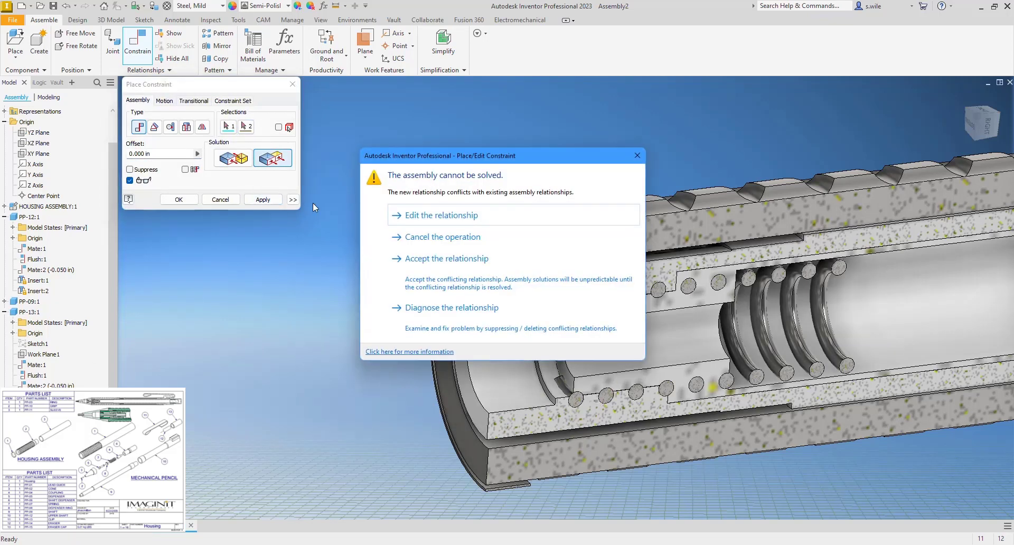
{"action": "key", "text": "Escape"}
{"action": "key", "text": "Escape"}
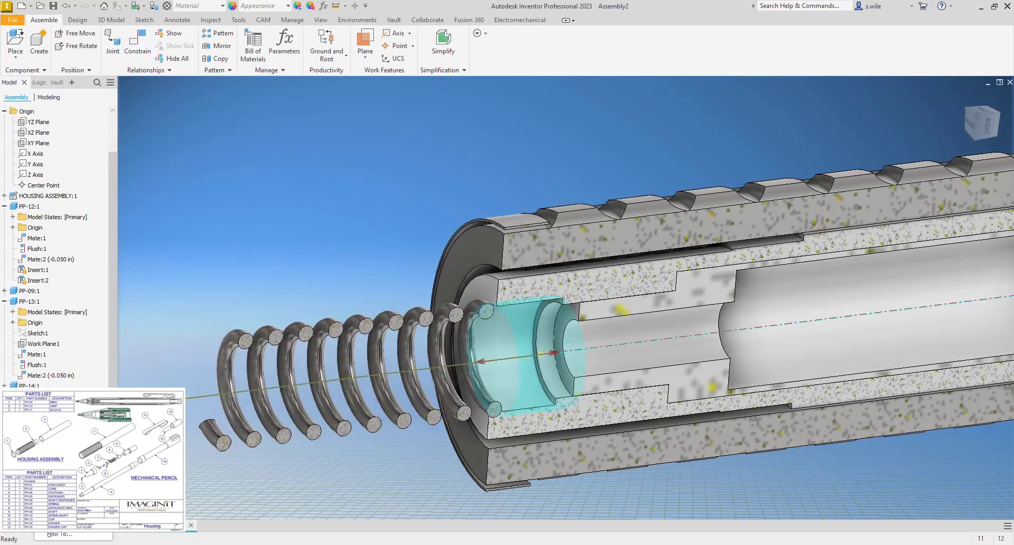
Change the solution of the spring's axis mate to Undirected, keeping the 0.000 in offset
{"action": "left_click", "coordinate": [59, 458]}
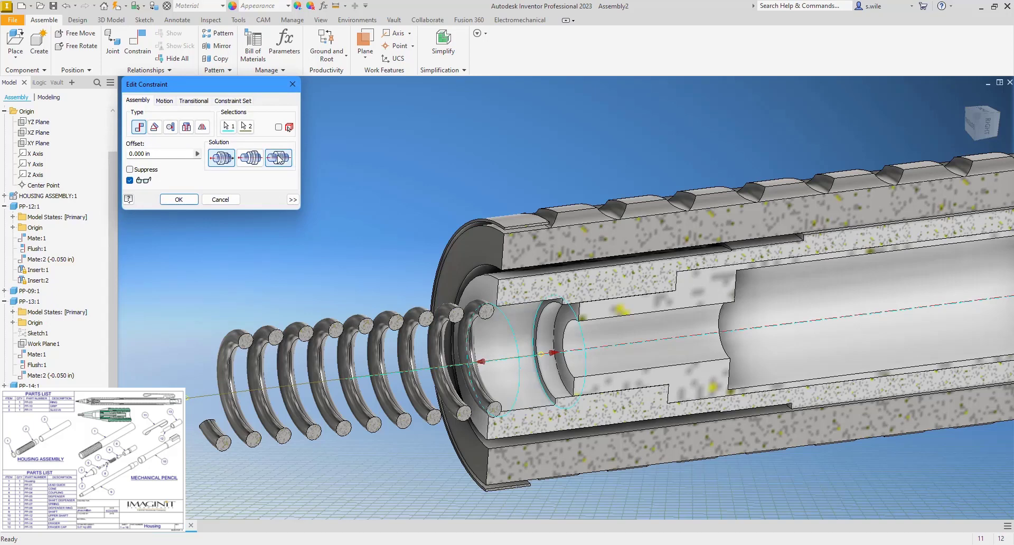
{"action": "left_click", "coordinate": [277, 158]}
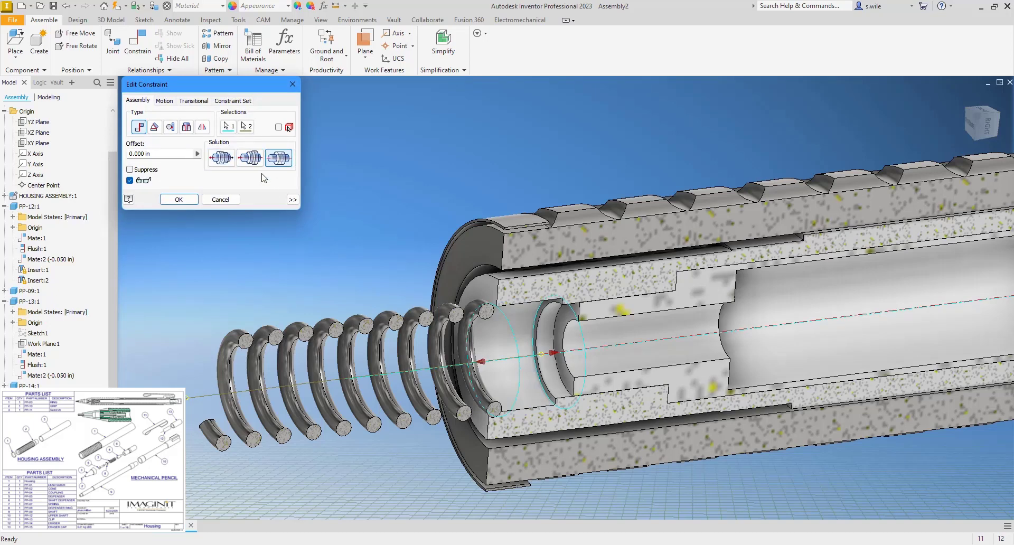
{"action": "left_click", "coordinate": [165, 202]}
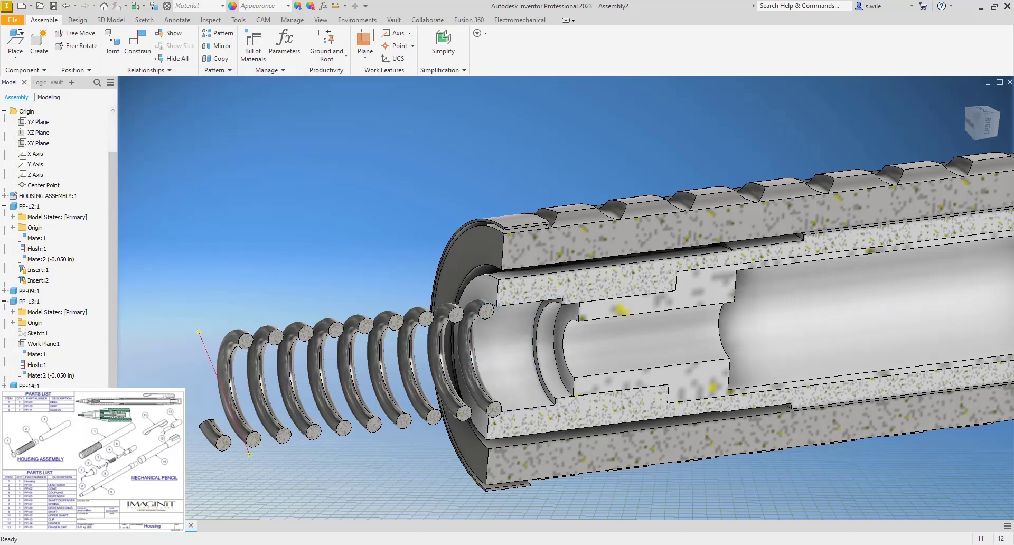
Constrain the spring's outer end plane to the PP-06 dispenser's shoulder face with the Flush solution and 0.000 in offset
{"action": "key", "text": "c"}
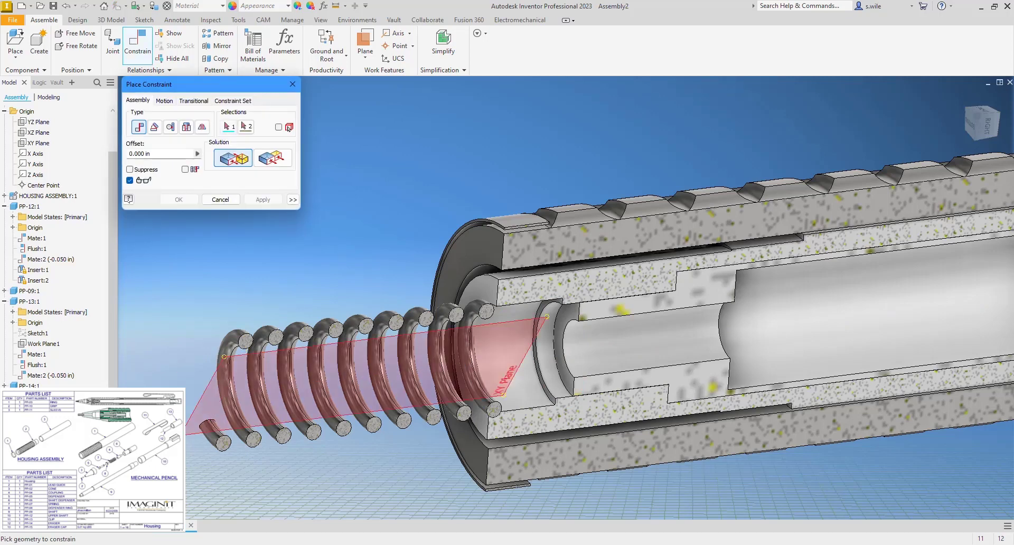
{"action": "left_click", "coordinate": [227, 393]}
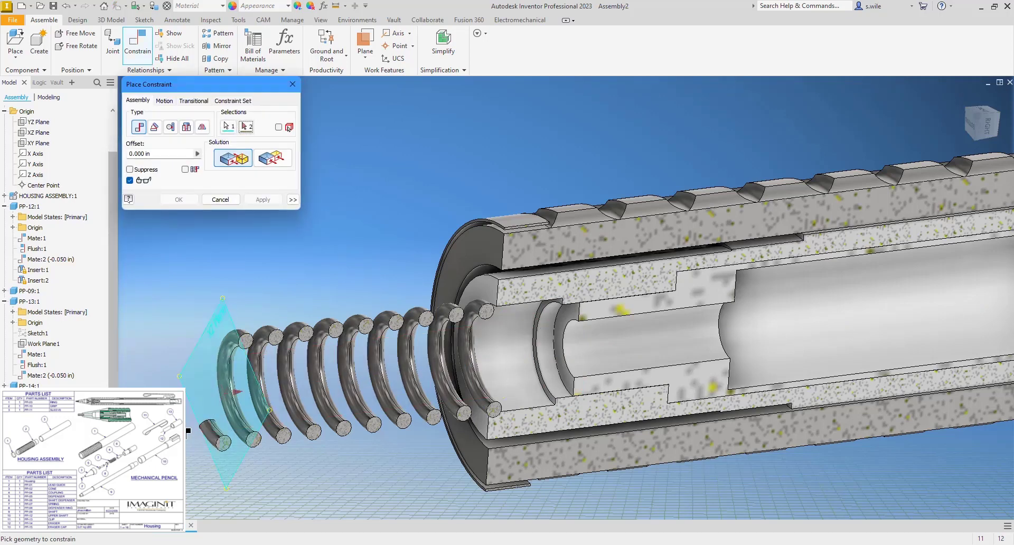
{"action": "left_click", "coordinate": [566, 320]}
{"action": "left_click", "coordinate": [273, 158]}
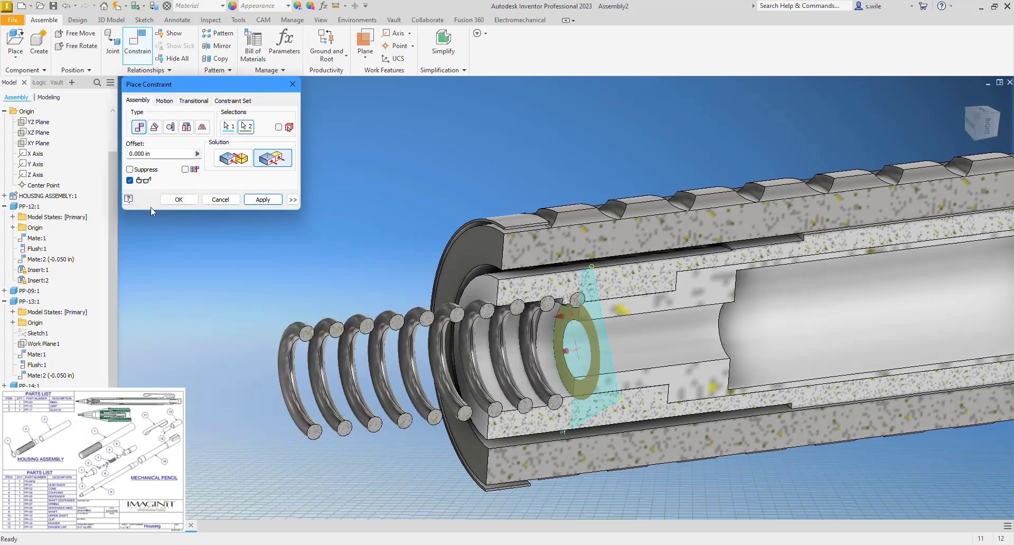
{"action": "left_click", "coordinate": [178, 200]}
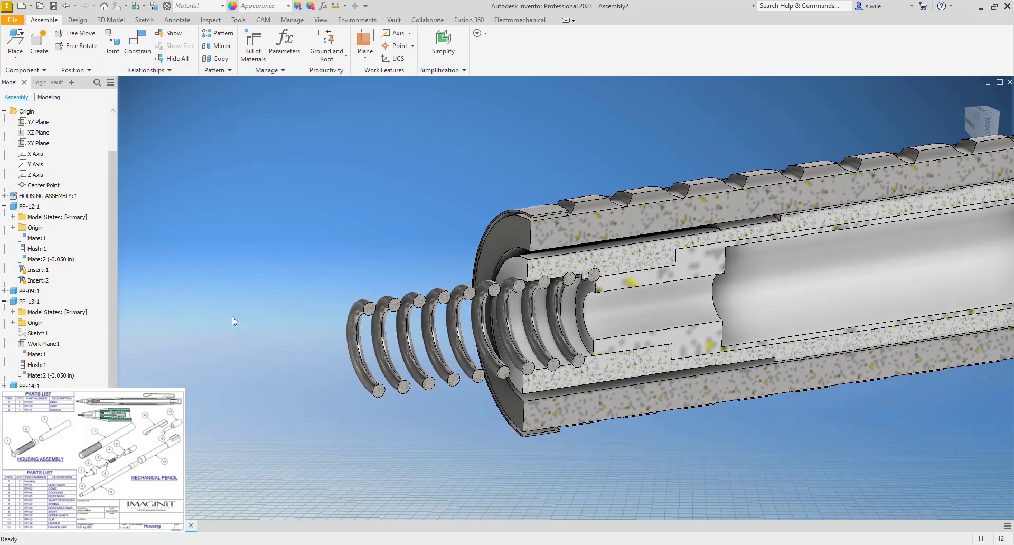
Place the tapered ring PP-08.ipt in open space beside the spring at the pencil's grip end
{"action": "left_click", "coordinate": [16, 41]}
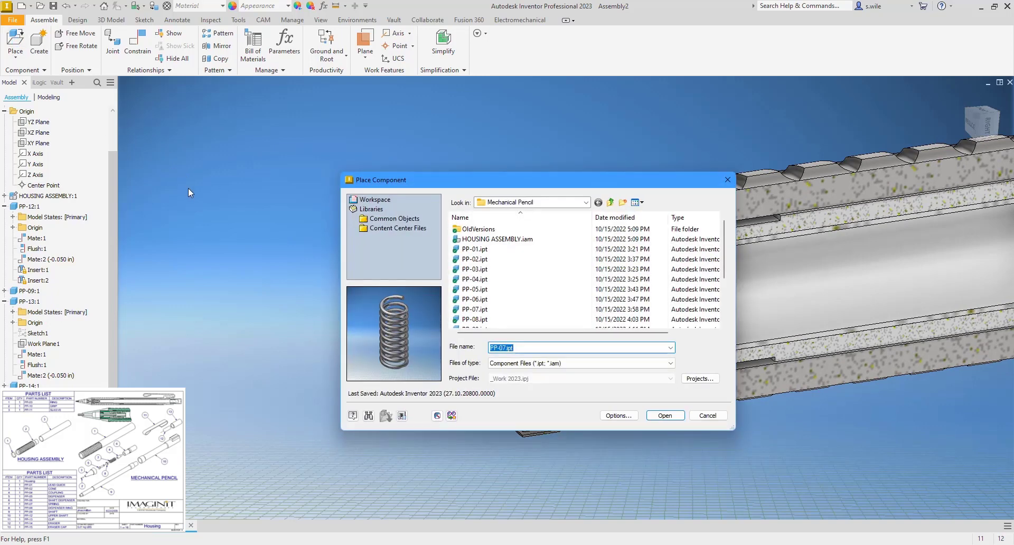
{"action": "left_click", "coordinate": [472, 319]}
{"action": "left_click", "coordinate": [660, 415]}
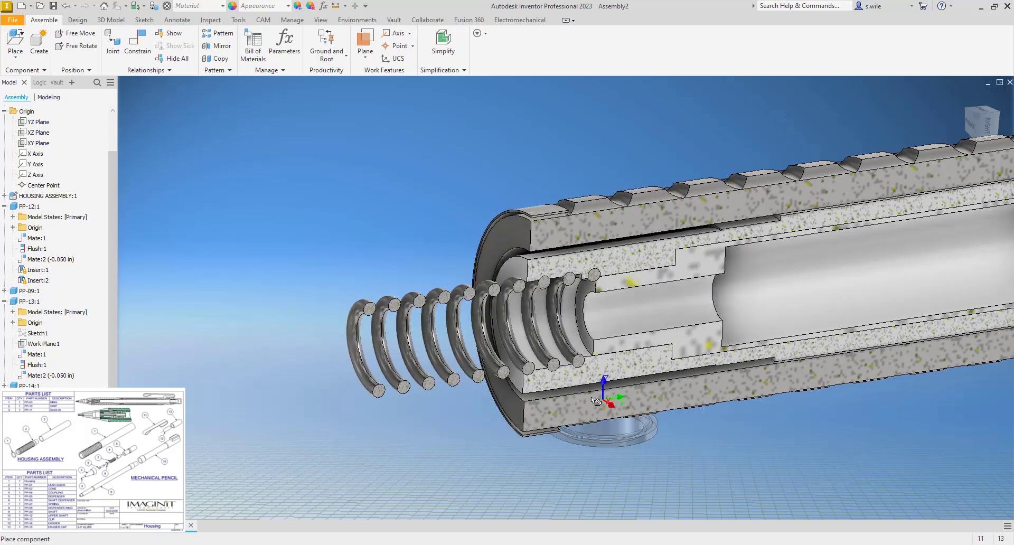
{"action": "left_click", "coordinate": [287, 261]}
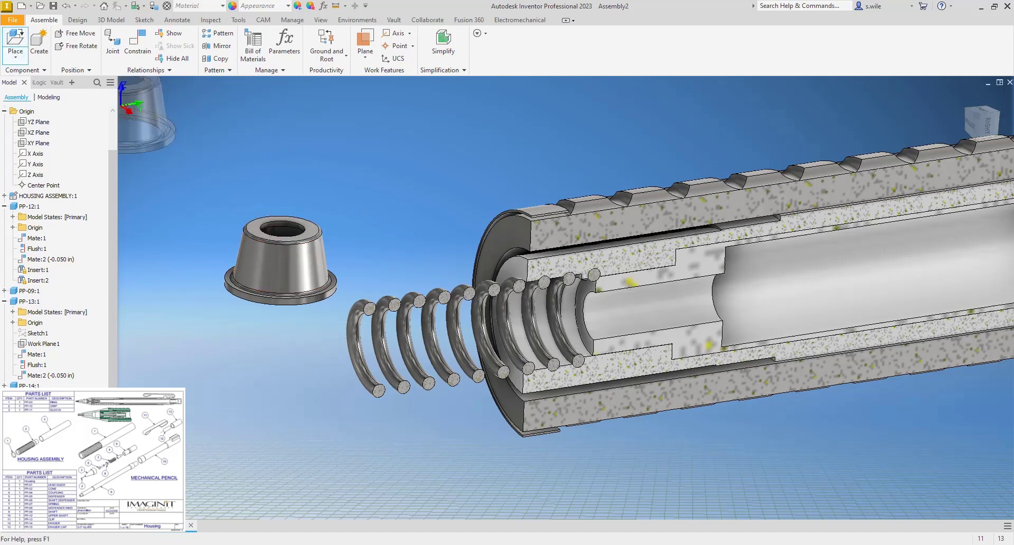
Place one instance of the dispenser PP-05.ipt above the tapered ring and end the placement
{"action": "left_click", "coordinate": [16, 42]}
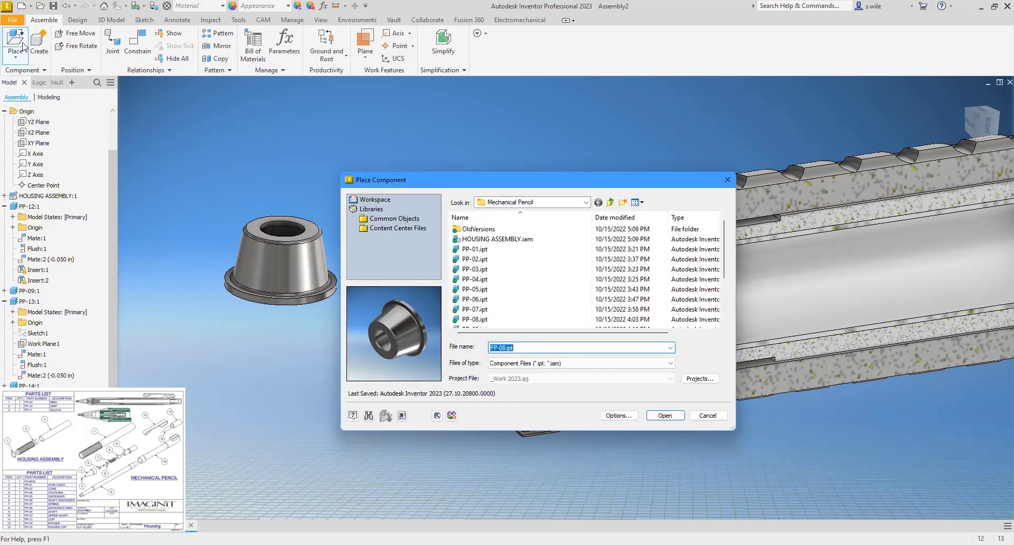
{"action": "left_click", "coordinate": [475, 289]}
{"action": "left_click", "coordinate": [664, 416]}
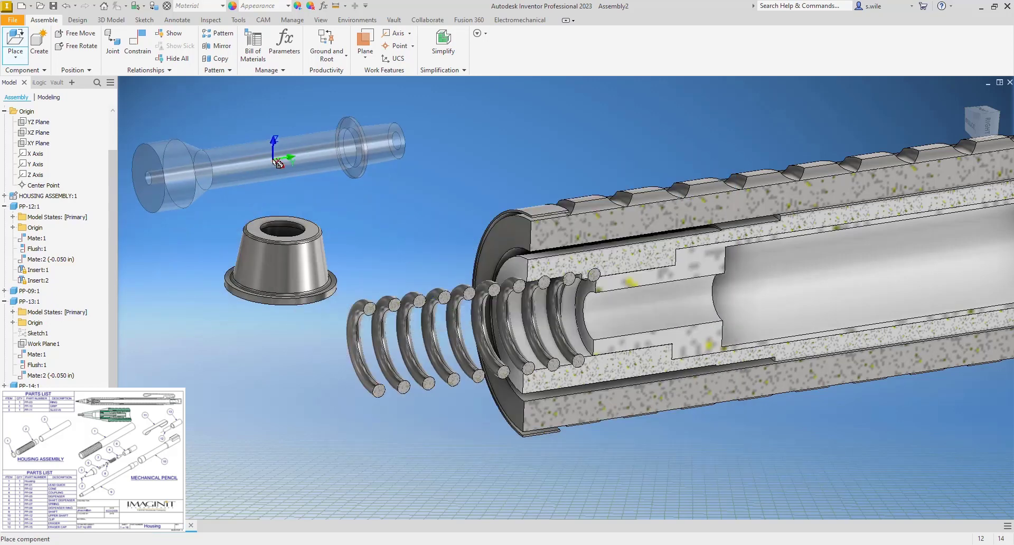
{"action": "left_click", "coordinate": [282, 159]}
{"action": "key", "text": "Escape"}
Mate the PP-08 ring's axis to the PP-06 bore axis, Aligned at 0.000 in offset, and slide the ring out to the spring's outer end
{"action": "key", "text": "c"}
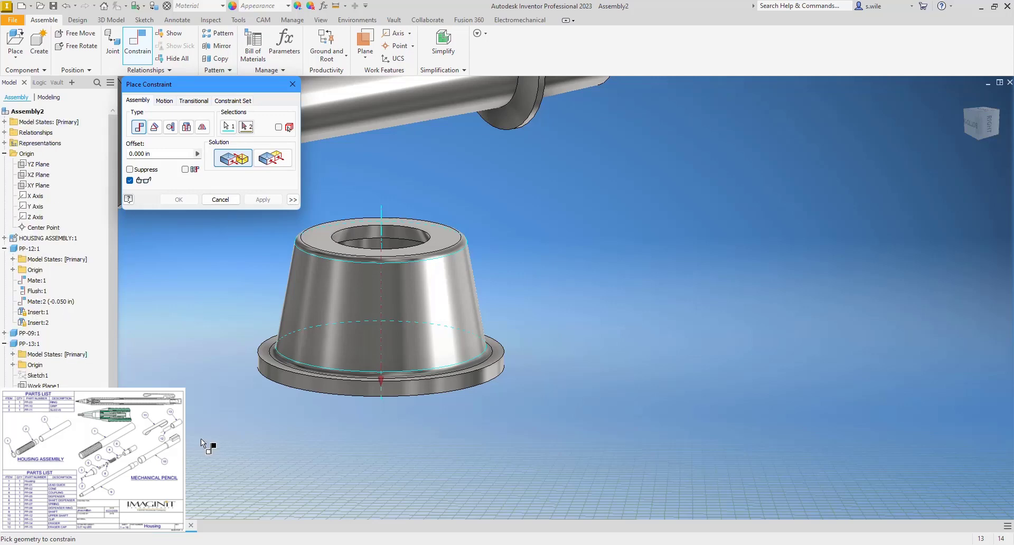
{"action": "scroll", "coordinate": [234, 430], "scroll_direction": "down", "scroll_amount": 5}
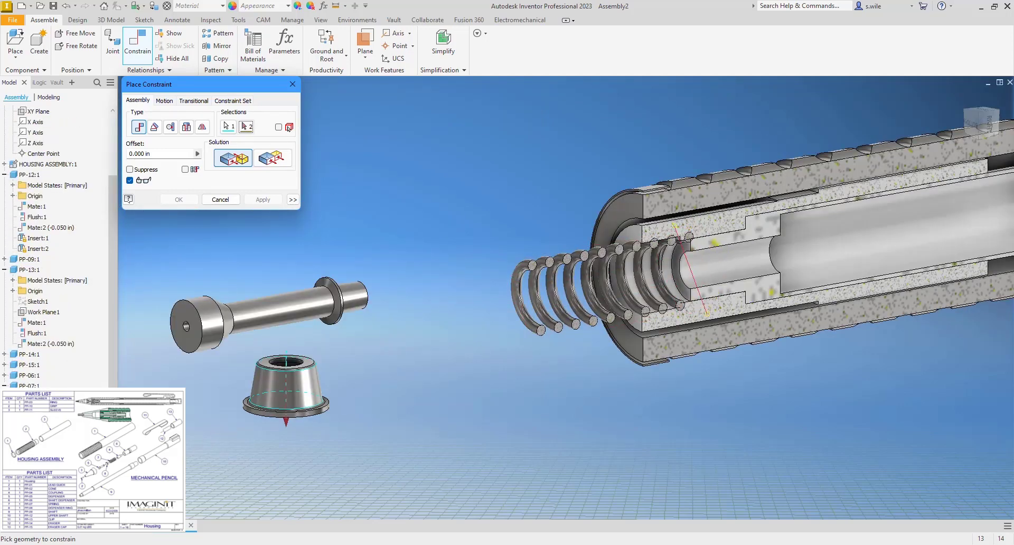
{"action": "left_click", "coordinate": [696, 269]}
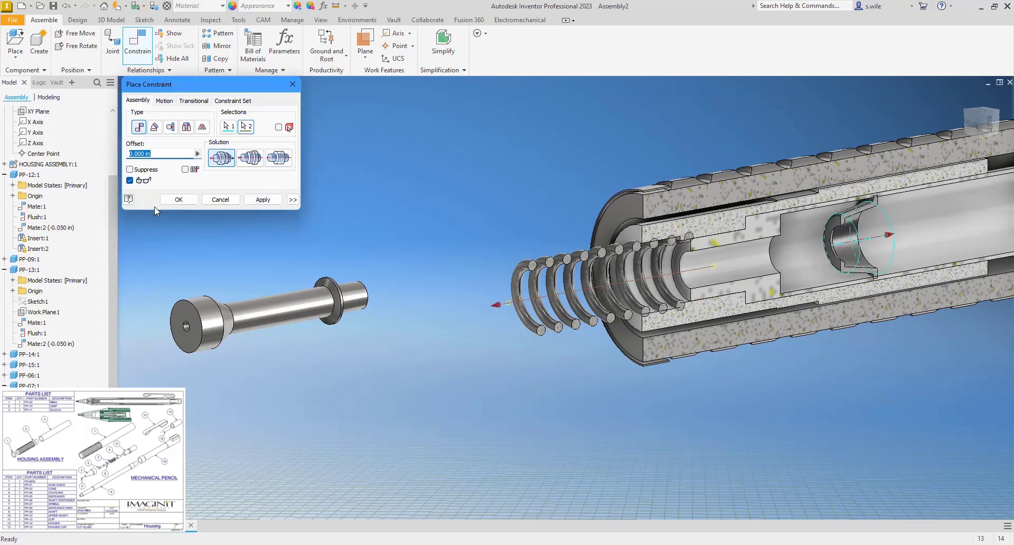
{"action": "left_click", "coordinate": [253, 161]}
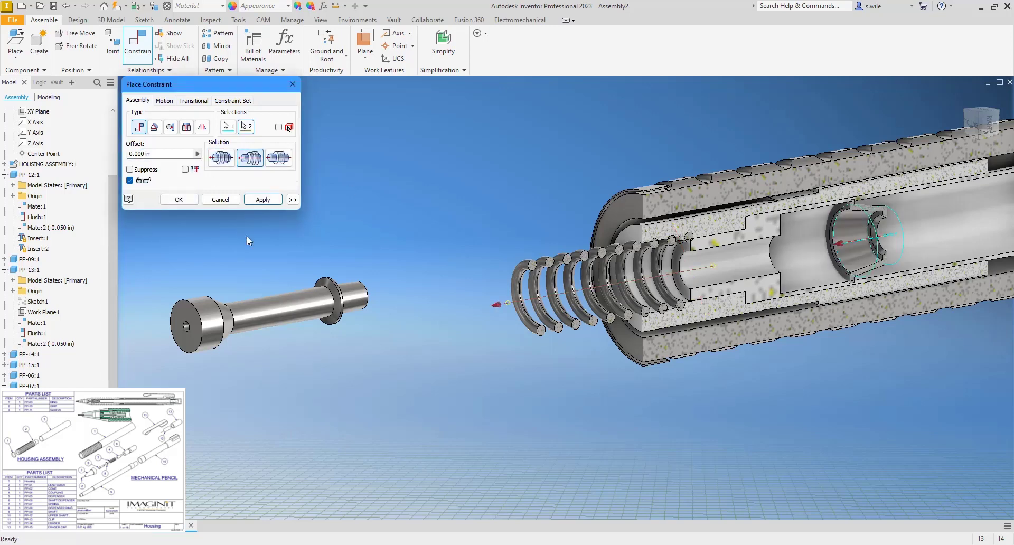
{"action": "left_click", "coordinate": [189, 199]}
{"action": "left_click_drag", "start_coordinate": [838, 242], "coordinate": [513, 307]}
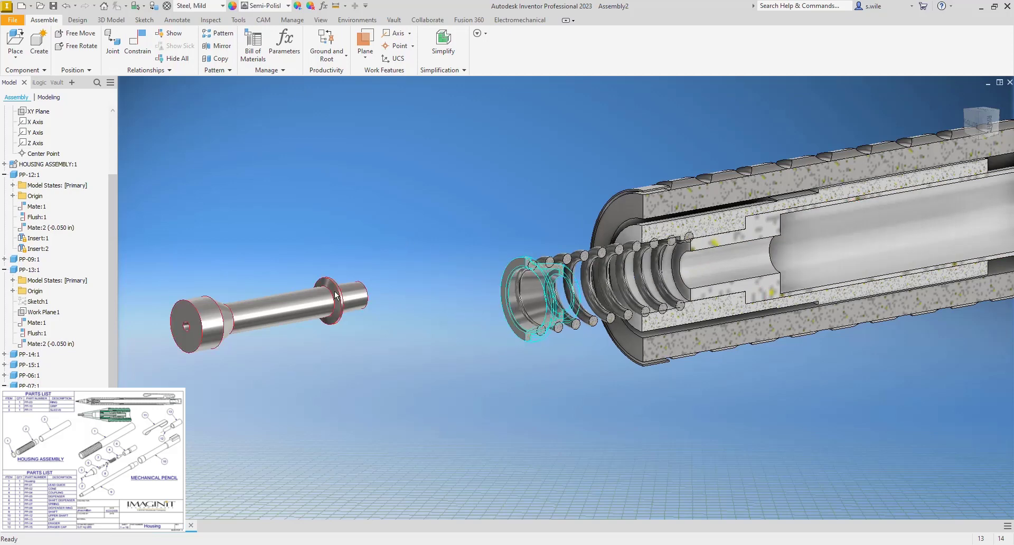
Move PP-05 closer to the ring and set up an Insert constraint between its head edge and the ring's inner edge, using Opposed and 0.000 in offset
{"action": "left_click_drag", "start_coordinate": [291, 299], "coordinate": [403, 301]}
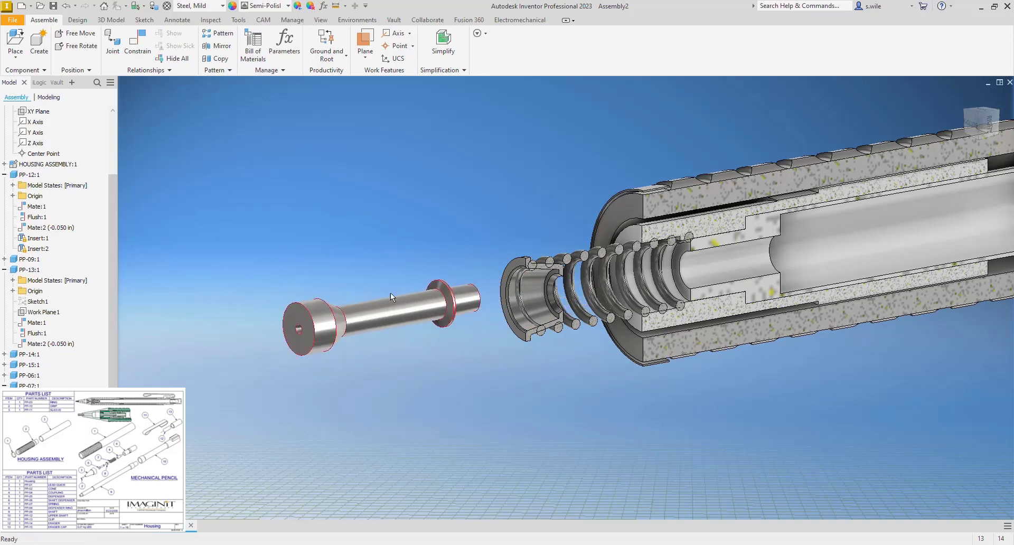
{"action": "key", "text": "c"}
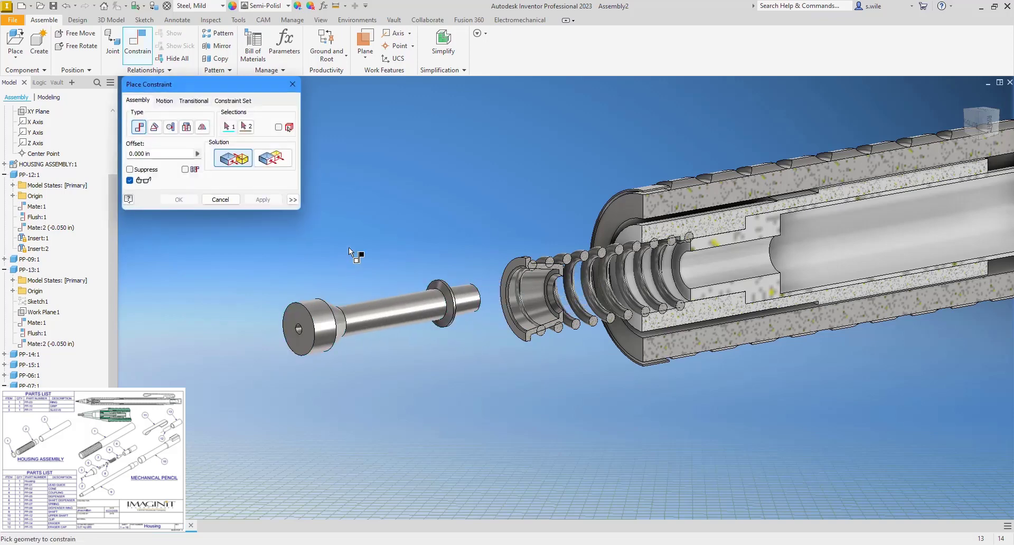
{"action": "left_click", "coordinate": [189, 130]}
{"action": "left_click", "coordinate": [334, 323]}
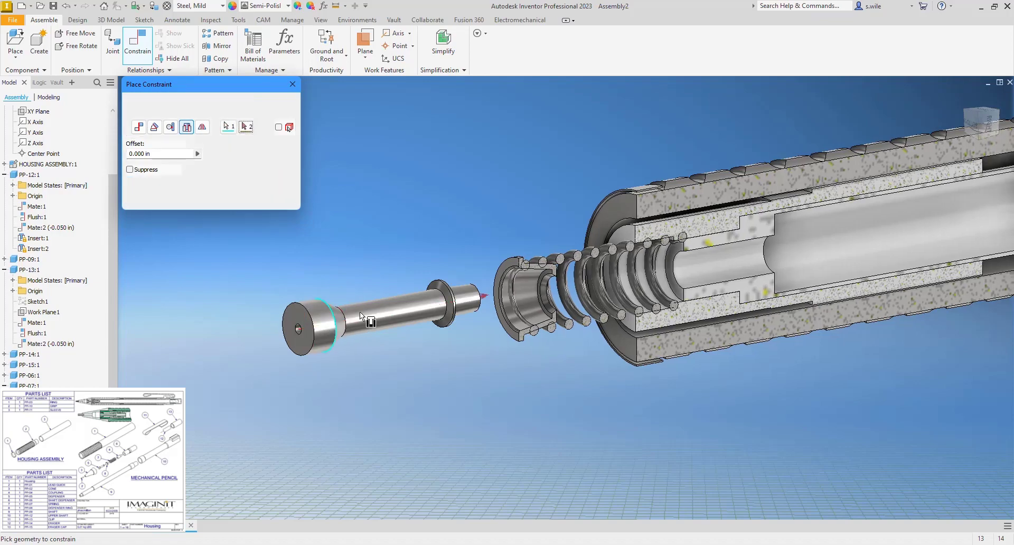
{"action": "left_click", "coordinate": [518, 294]}
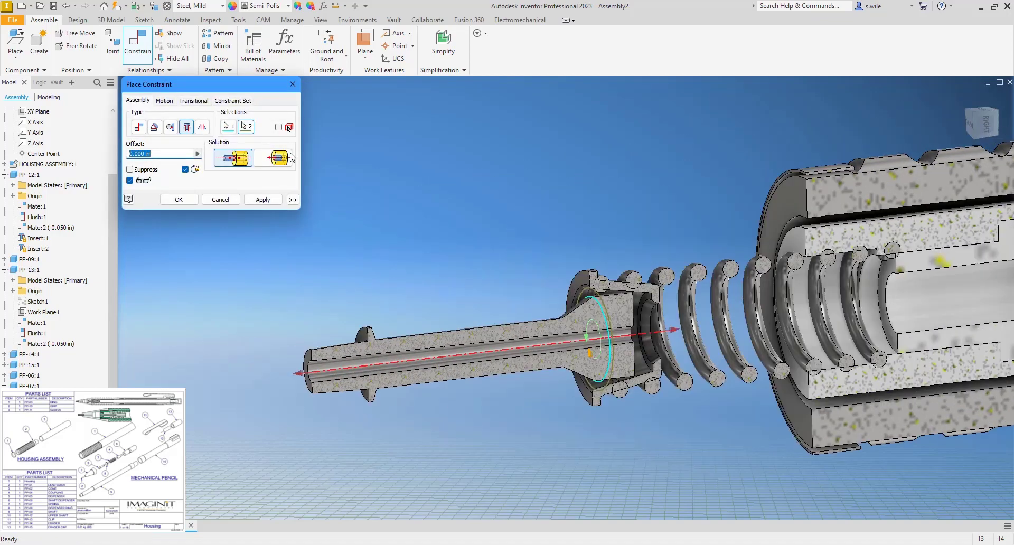
{"action": "left_click", "coordinate": [262, 164]}
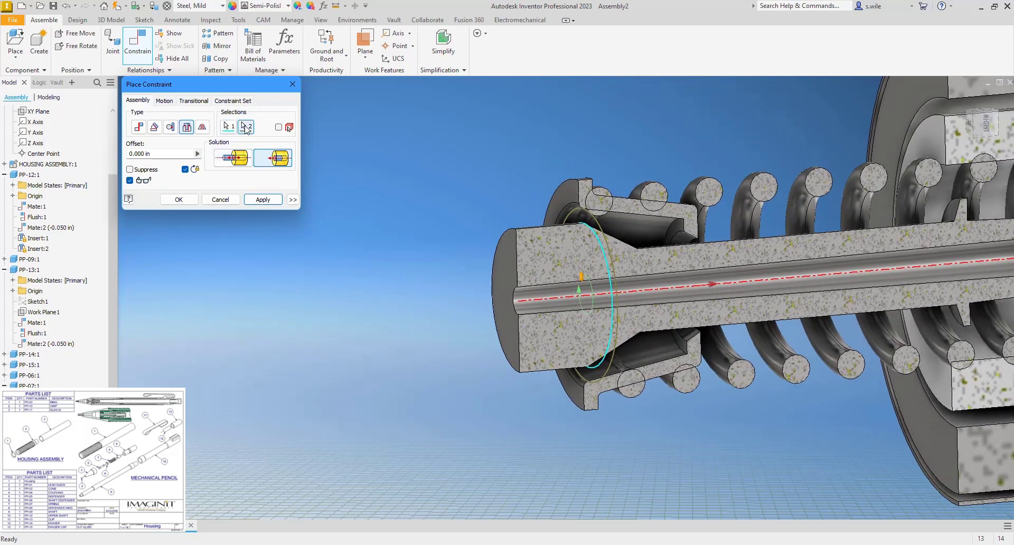
{"action": "left_click", "coordinate": [263, 199]}
{"action": "left_click", "coordinate": [661, 233]}
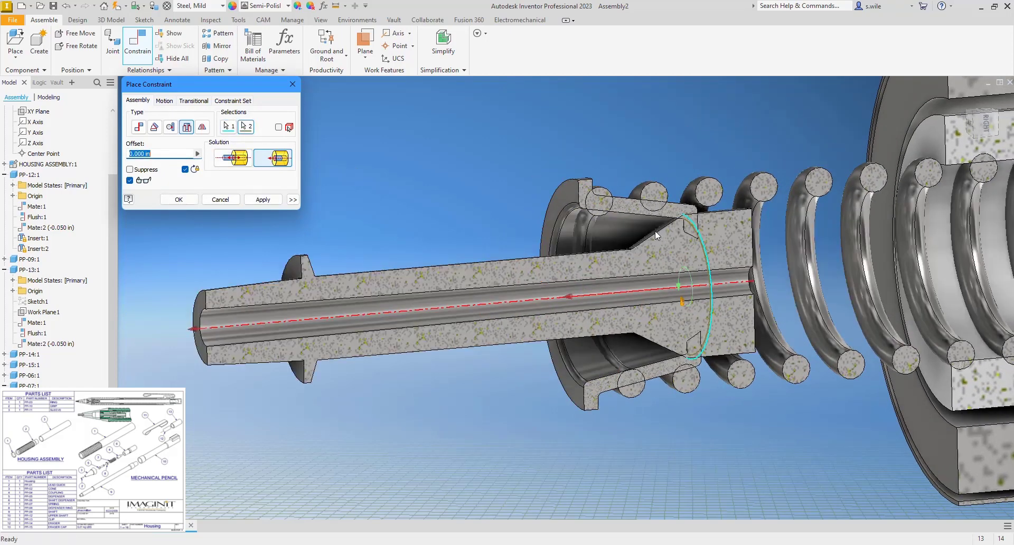
{"action": "left_click", "coordinate": [234, 159]}
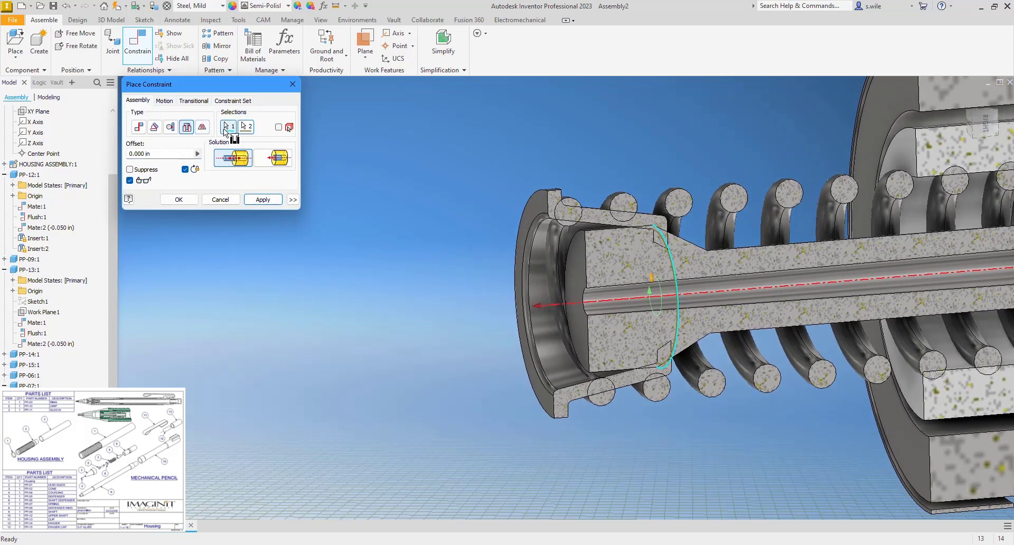
Insert the PP-05 dispenser's neck edge onto the PP-08 ring's inner edge, re-picking both edges, with Aligned and 0.000 in offset
{"action": "left_click", "coordinate": [228, 126]}
{"action": "left_click", "coordinate": [707, 252]}
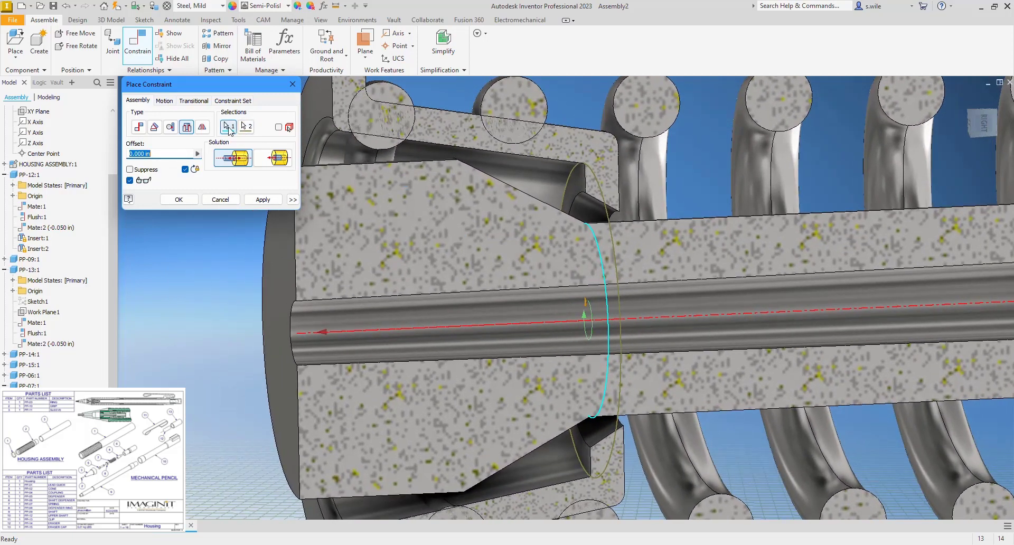
{"action": "left_click", "coordinate": [246, 126]}
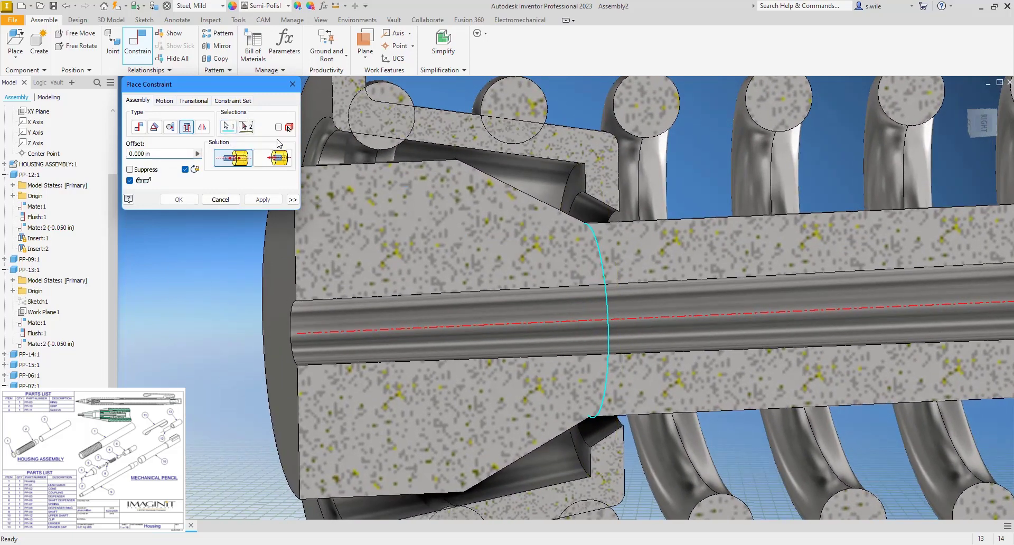
{"action": "left_click", "coordinate": [607, 224]}
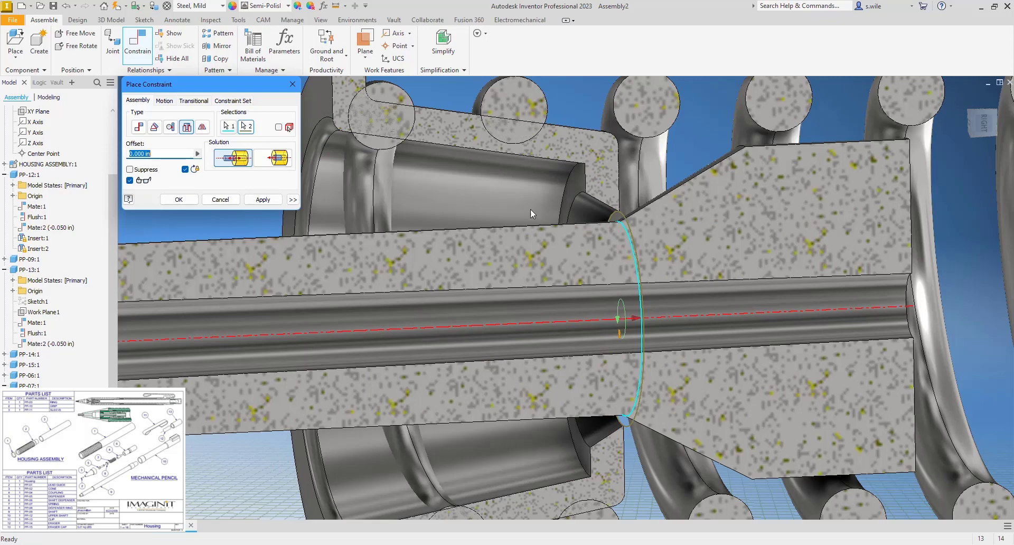
{"action": "left_click", "coordinate": [283, 159]}
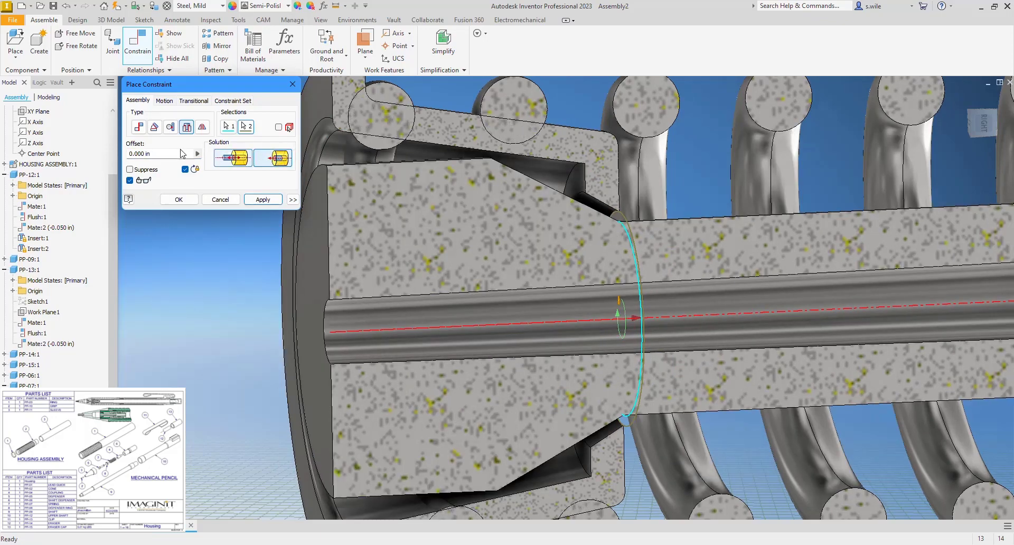
{"action": "left_click", "coordinate": [180, 200]}
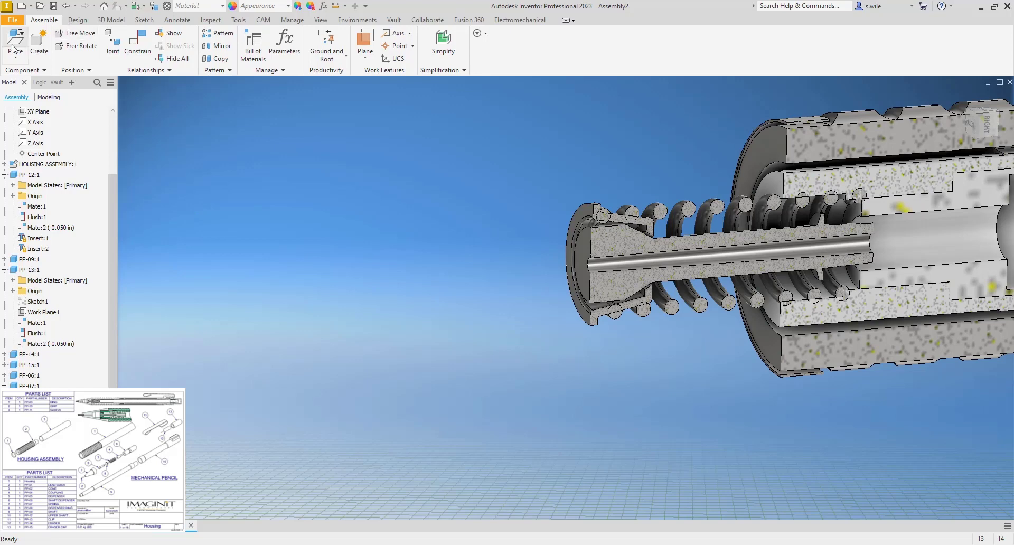
Place one instance each of PP-01.ipt and PP-02.ipt in open space near the pencil's grip end and end the placement
{"action": "key", "text": "p"}
{"action": "scroll", "coordinate": [475, 234], "scroll_direction": "down", "scroll_amount": 2}
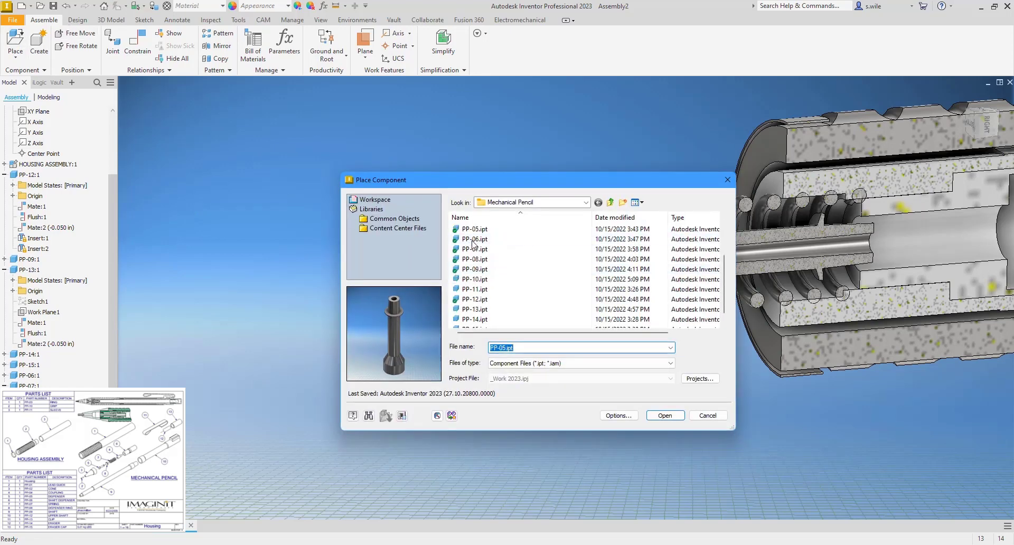
{"action": "scroll", "coordinate": [476, 236], "scroll_direction": "up", "scroll_amount": 2}
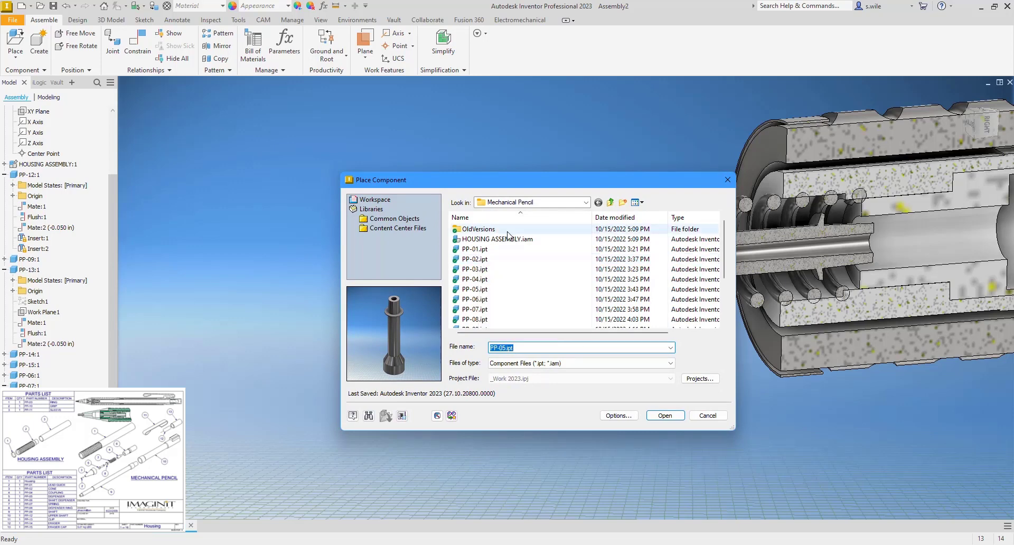
{"action": "left_click", "coordinate": [499, 249]}
{"action": "left_click", "coordinate": [491, 259], "text": "ctrl"}
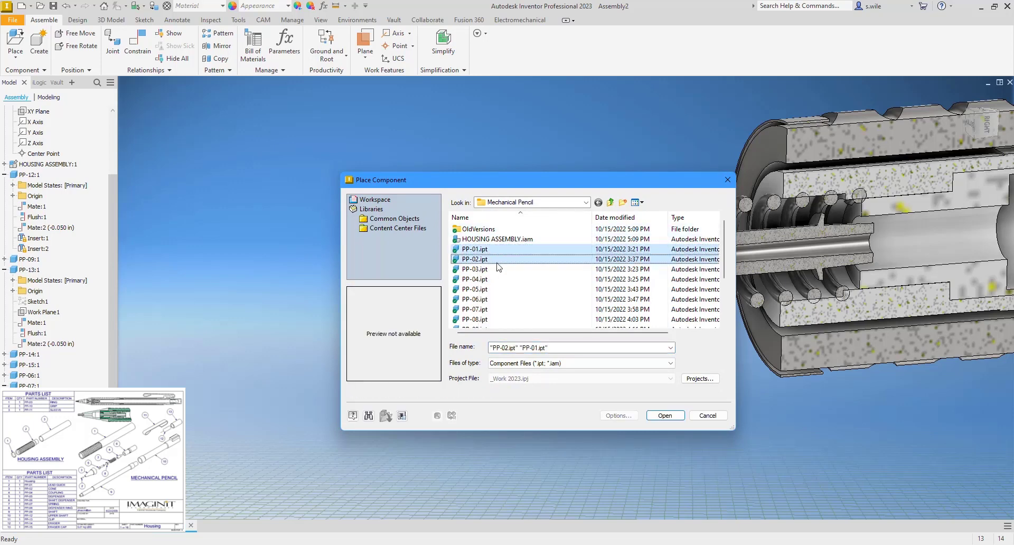
{"action": "left_click", "coordinate": [665, 415]}
{"action": "scroll", "coordinate": [368, 259], "scroll_direction": "up", "scroll_amount": 5}
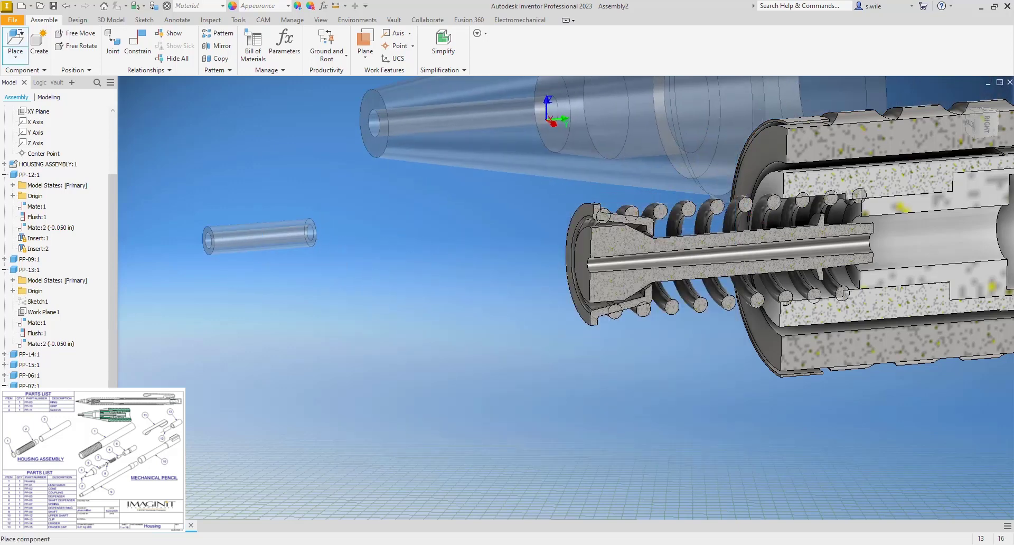
{"action": "left_click", "coordinate": [332, 285]}
{"action": "key", "text": "Escape"}
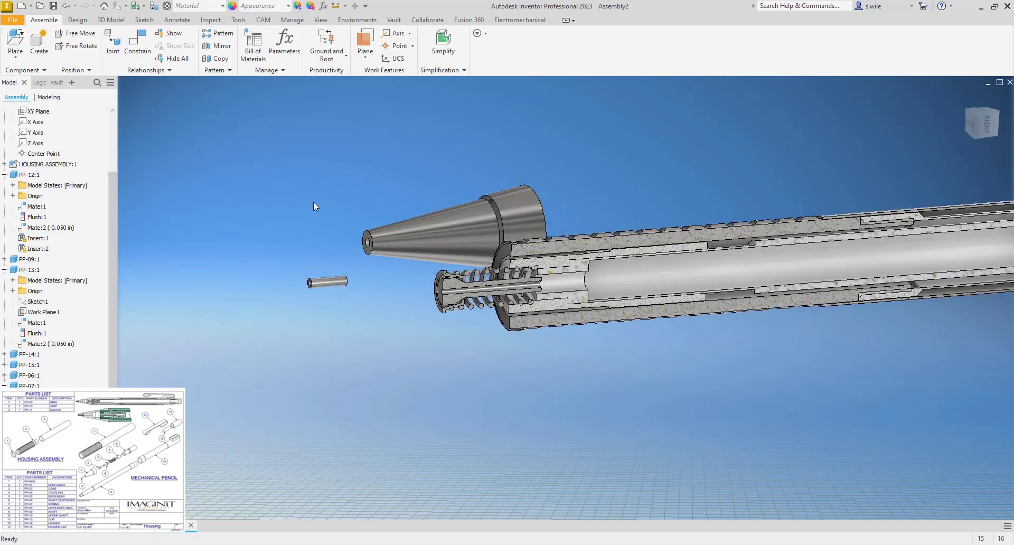
Reveal PP-06's constraints and shift PP-06 outward along its axis so it encloses the spring and ring
{"action": "scroll", "coordinate": [314, 201], "scroll_direction": "up", "scroll_amount": 3}
{"action": "middle_click_drag", "start_coordinate": [318, 188], "coordinate": [302, 204]}
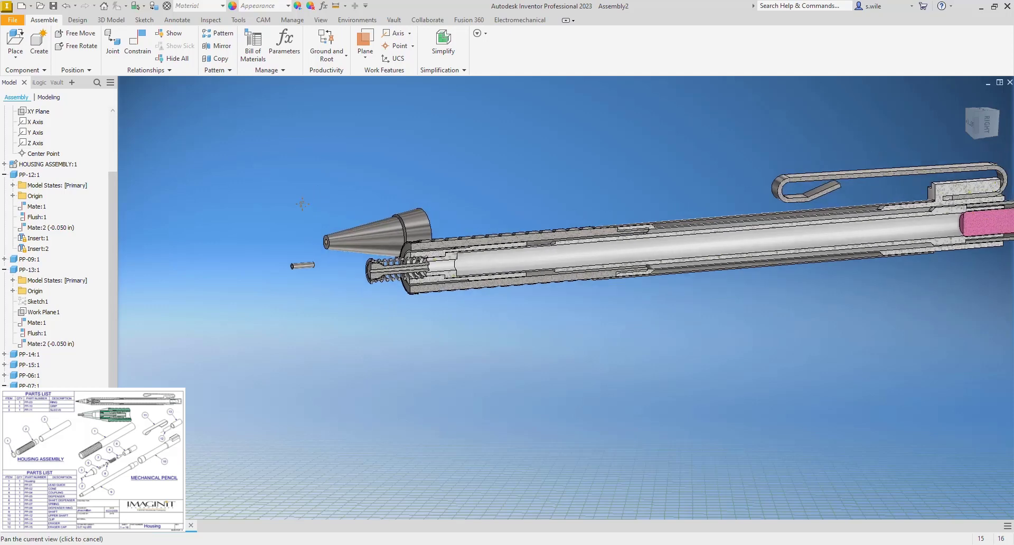
{"action": "left_click", "coordinate": [456, 267]}
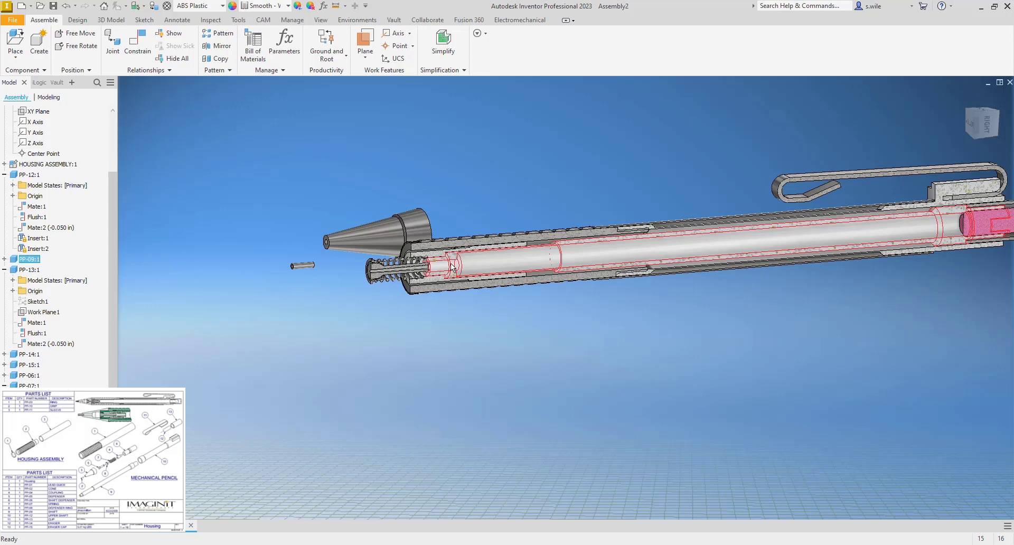
{"action": "scroll", "coordinate": [431, 270], "scroll_direction": "down", "scroll_amount": 5}
{"action": "left_click", "coordinate": [312, 223]}
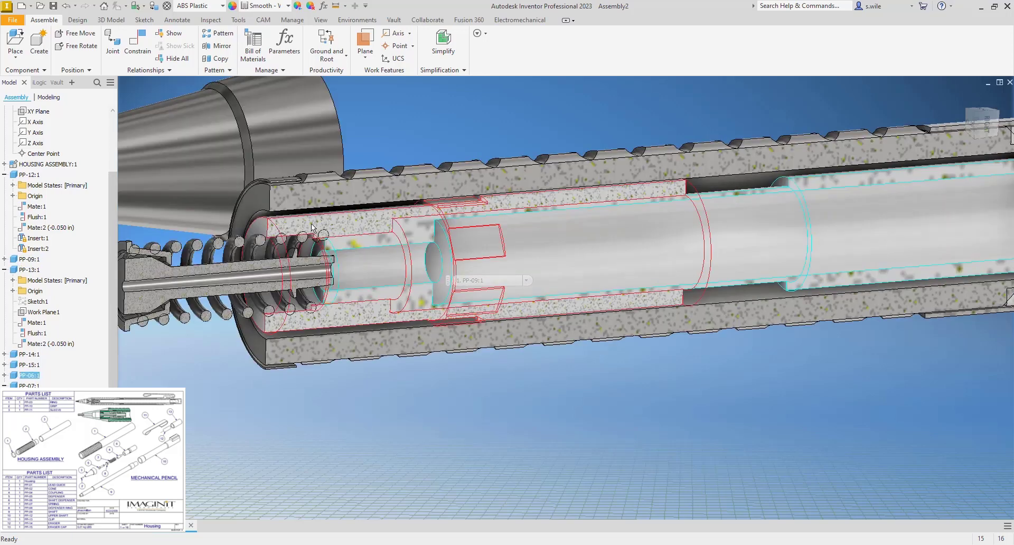
{"action": "scroll", "coordinate": [354, 218], "scroll_direction": "up", "scroll_amount": 3}
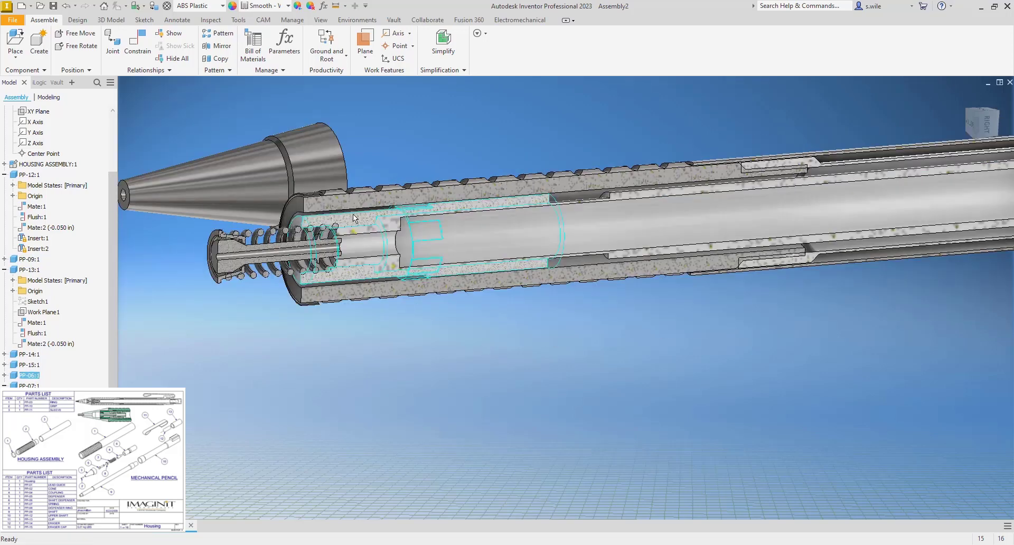
{"action": "middle_click_drag", "start_coordinate": [354, 218], "coordinate": [464, 244]}
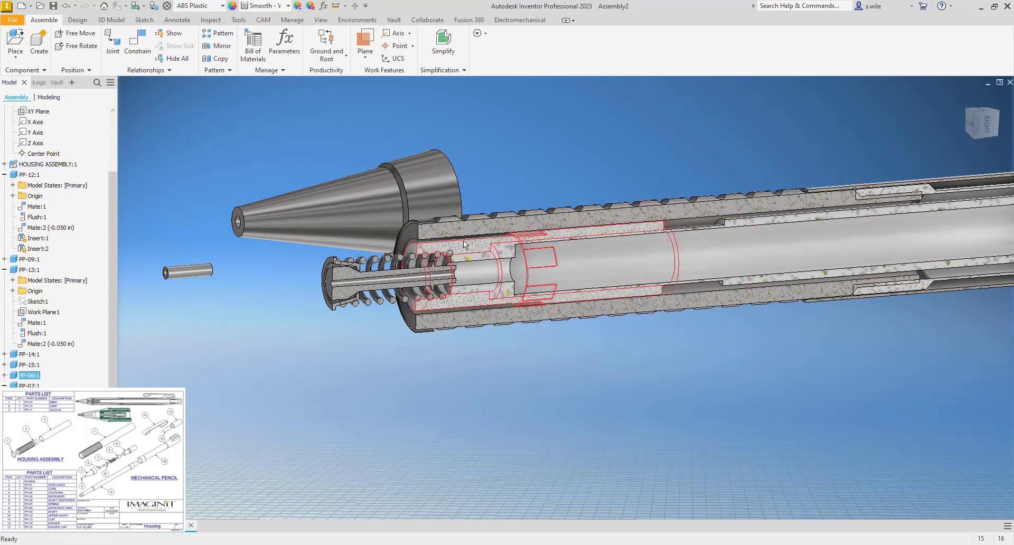
{"action": "left_click", "coordinate": [4, 375]}
{"action": "left_click", "coordinate": [490, 271]}
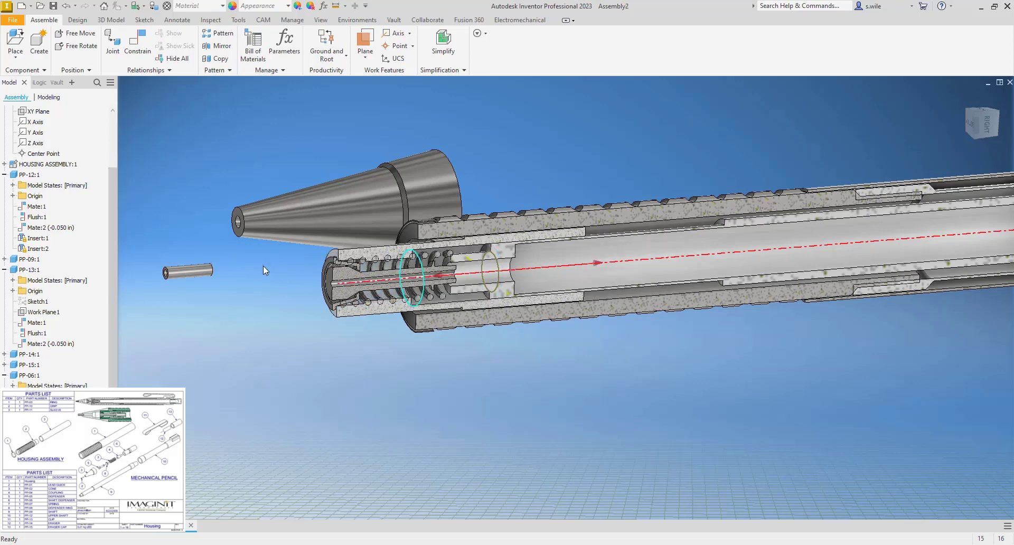
{"action": "key", "text": "Escape"}
Insert the PP-02 cone's inner shoulder edge onto PP-06's outer end edge, using Opposed and 0.000 in offset
{"action": "key", "text": "c"}
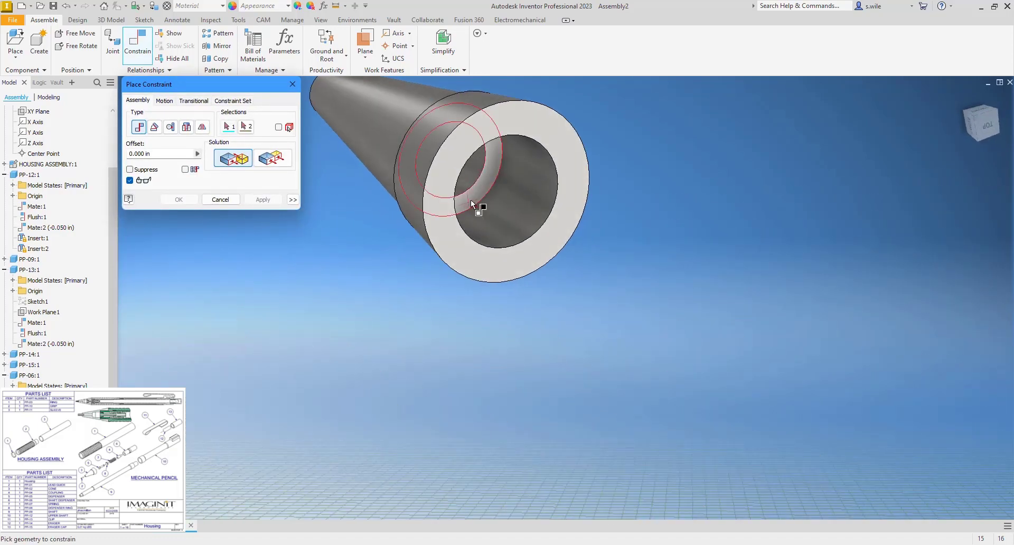
{"action": "left_click", "coordinate": [476, 184]}
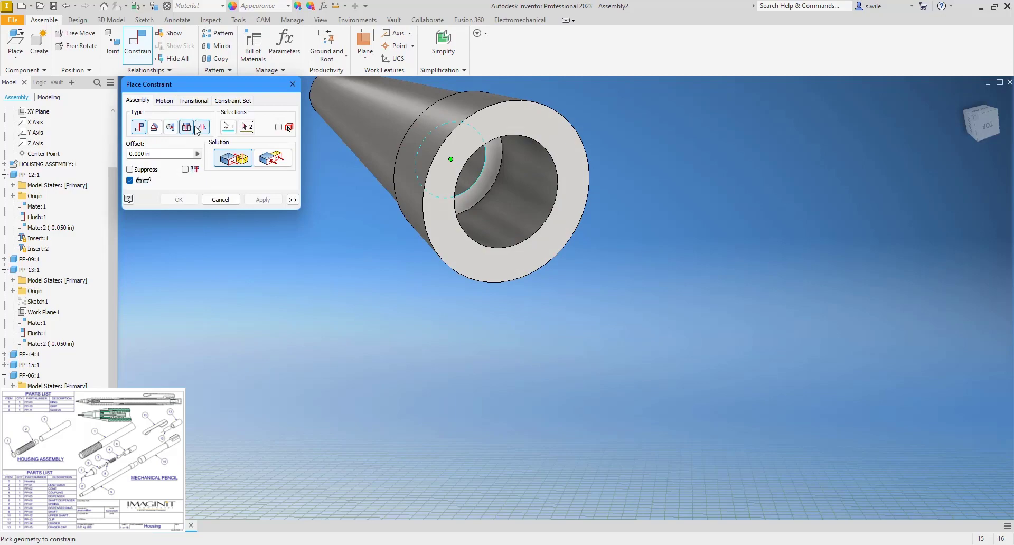
{"action": "left_click", "coordinate": [186, 127]}
{"action": "left_click", "coordinate": [477, 182]}
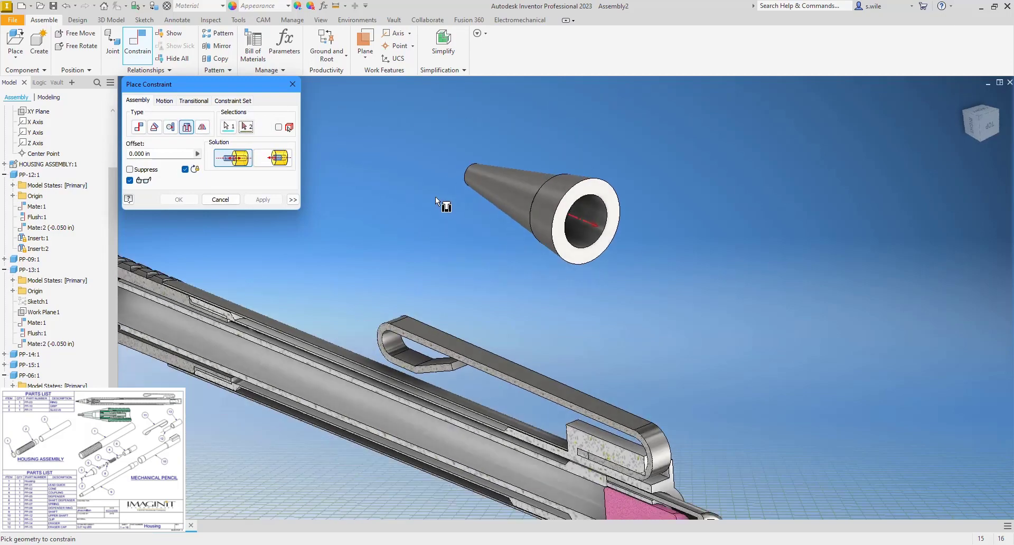
{"action": "scroll", "coordinate": [402, 285], "scroll_direction": "down", "scroll_amount": 3}
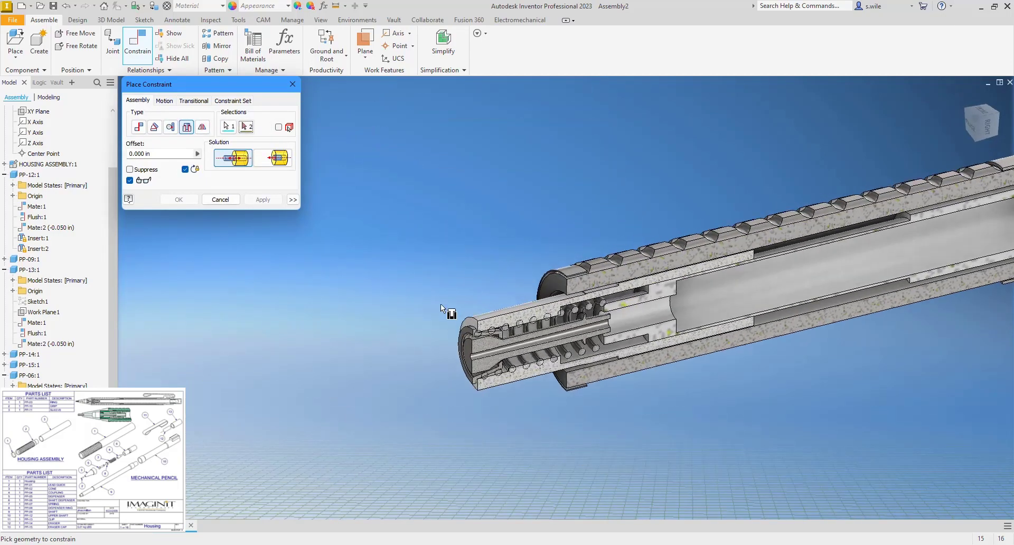
{"action": "left_click", "coordinate": [464, 318]}
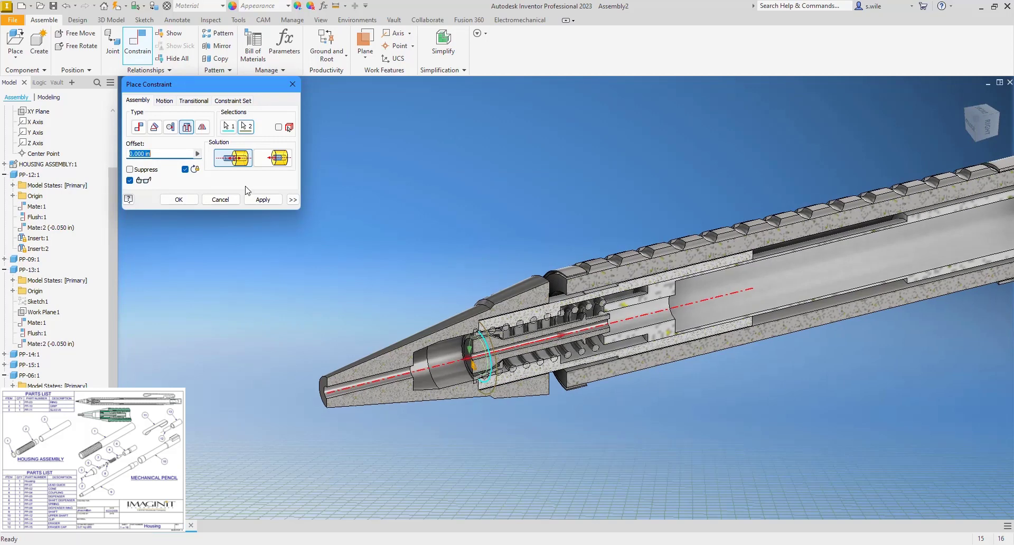
{"action": "left_click", "coordinate": [264, 199]}
Set up an Insert constraint between the PP-01 tube's outer end edge and the cone's tip hole edge, using Aligned
{"action": "scroll", "coordinate": [414, 259], "scroll_direction": "up", "scroll_amount": 4}
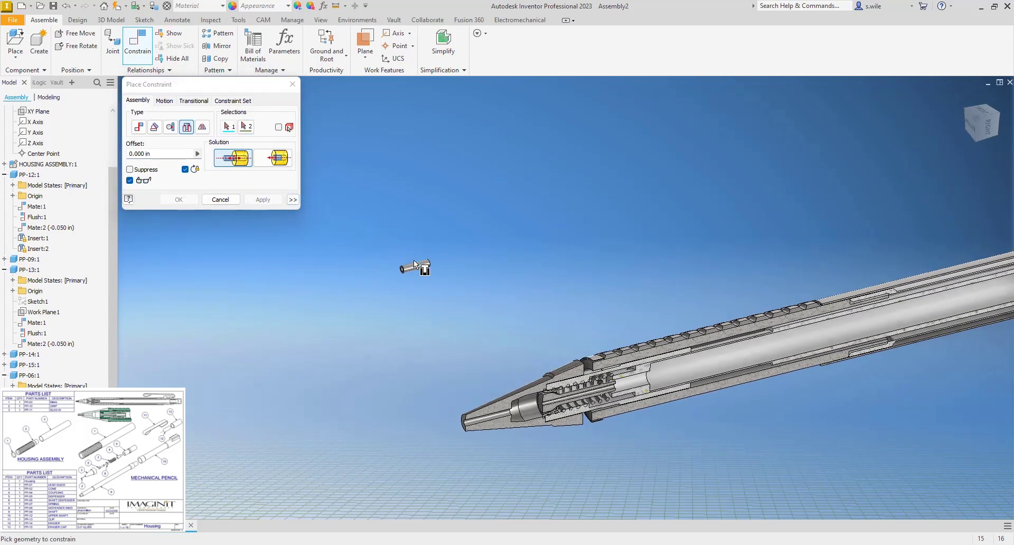
{"action": "left_click", "coordinate": [404, 274]}
{"action": "left_click", "coordinate": [465, 423]}
{"action": "scroll", "coordinate": [452, 401], "scroll_direction": "down", "scroll_amount": 4}
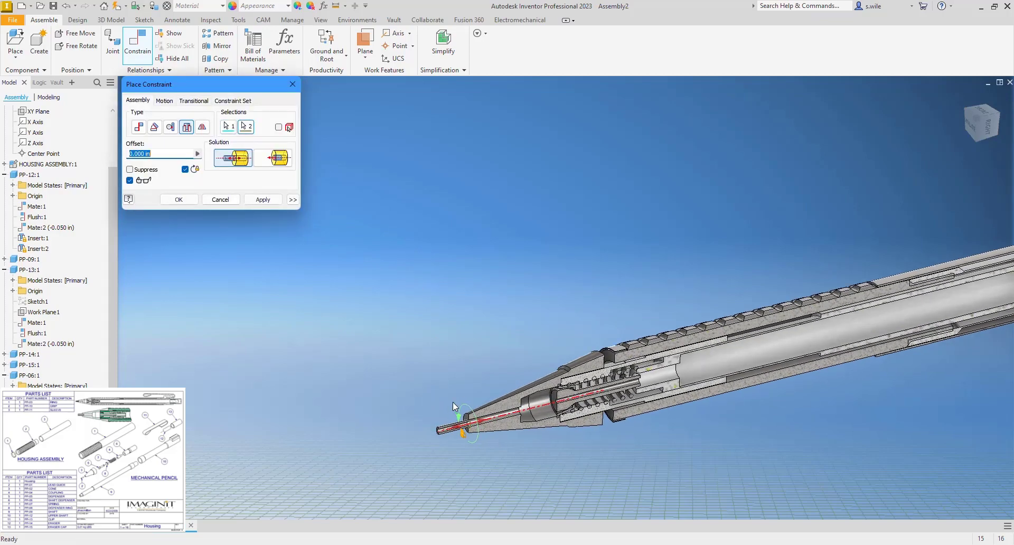
{"action": "scroll", "coordinate": [432, 381], "scroll_direction": "down", "scroll_amount": 3}
{"action": "left_click", "coordinate": [272, 157]}
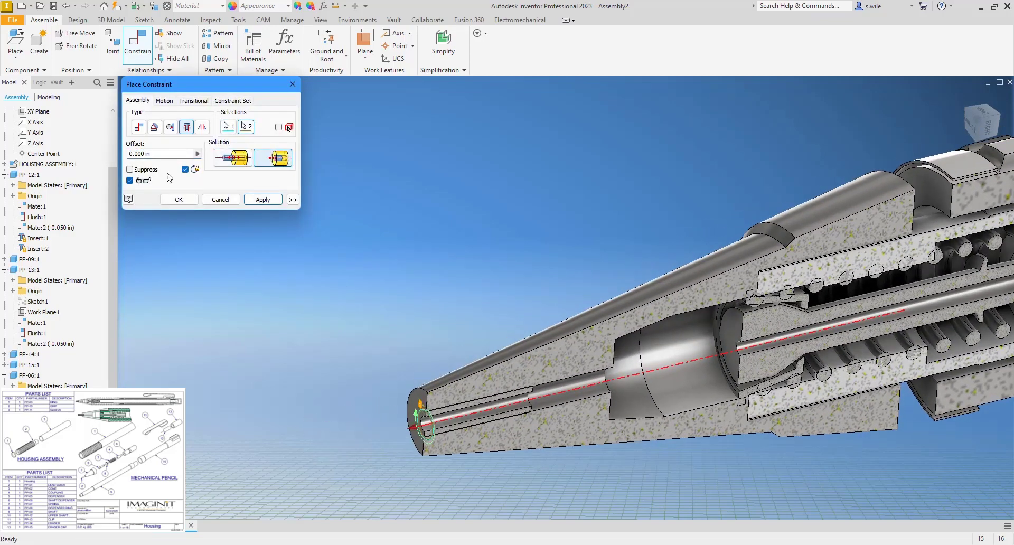
Set the PP-01 Insert offset to -.07 in so the tube protrudes from the cone, and finish the constraint
{"action": "type", "text": ".01"}
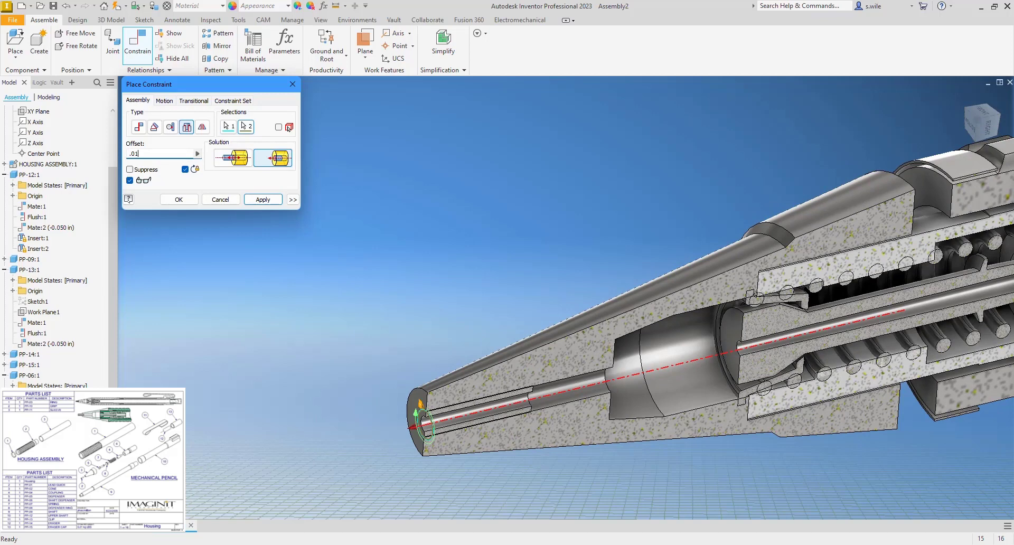
{"action": "type", "text": "-"}
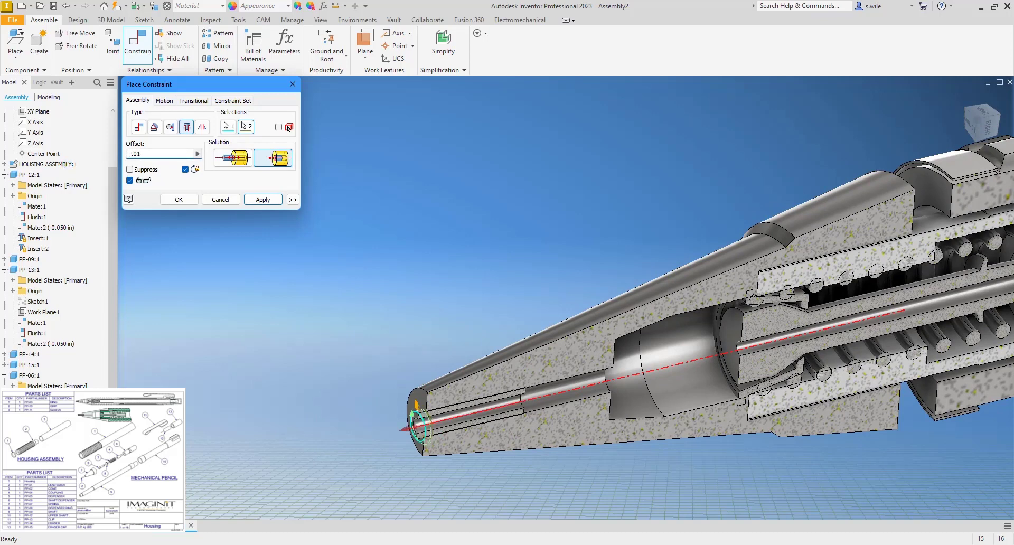
{"action": "key", "text": "End"}
{"action": "key", "text": "BackSpace"}
{"action": "type", "text": "5"}
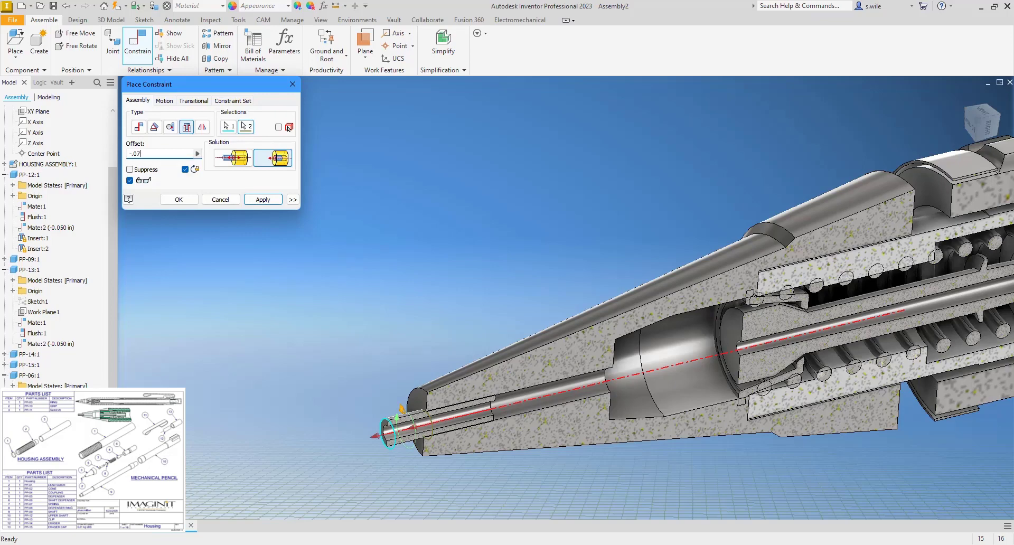
{"action": "left_click", "coordinate": [179, 199]}
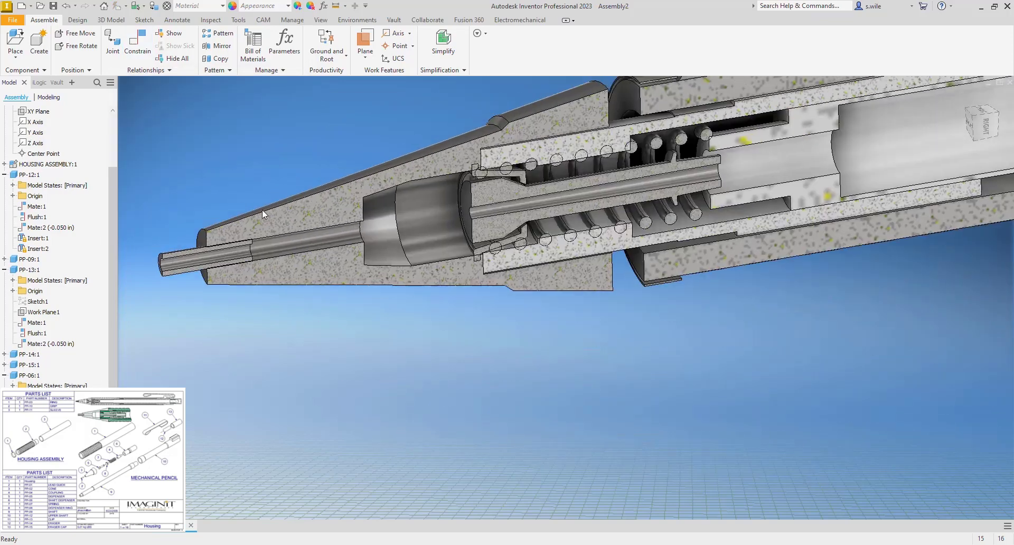
Slide PP-06 with the cone outward along the housing axis to test its travel
{"action": "left_click", "coordinate": [777, 204]}
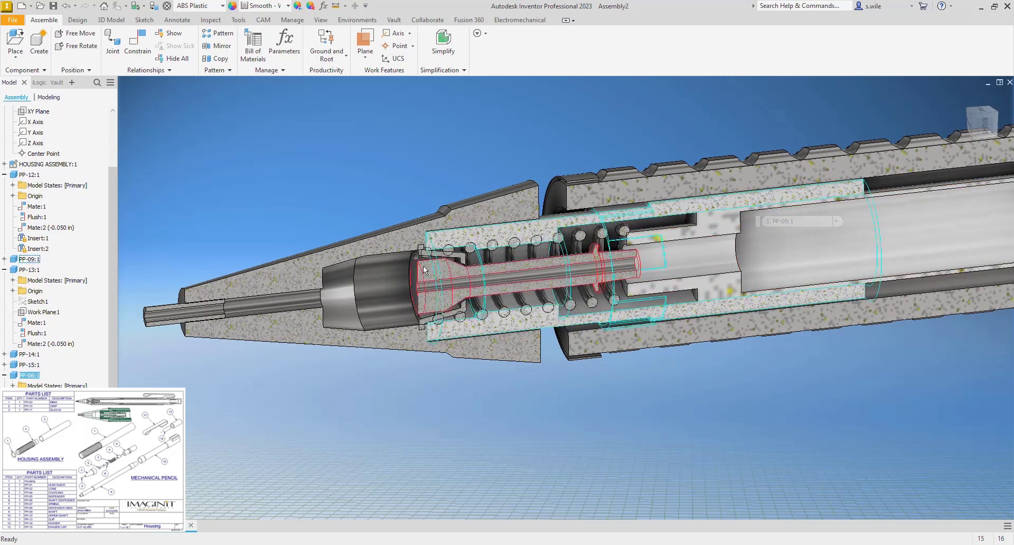
{"action": "scroll", "coordinate": [661, 295], "scroll_direction": "down", "scroll_amount": 5}
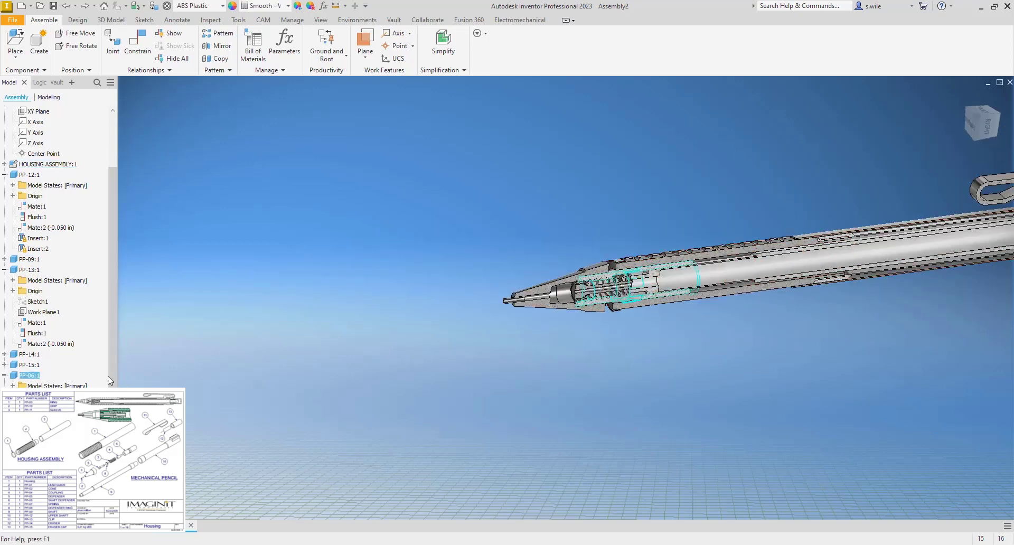
{"action": "key", "text": "Escape"}
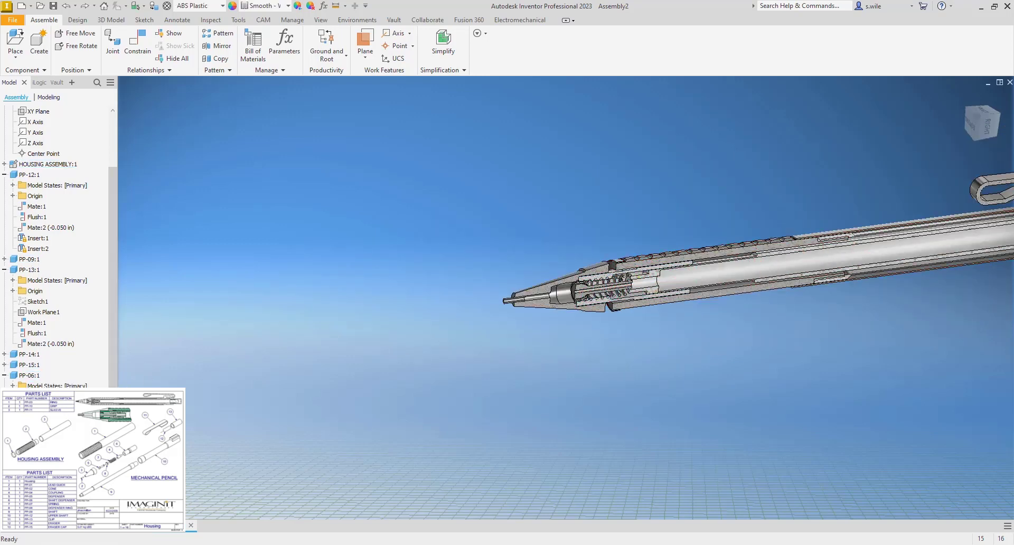
{"action": "scroll", "coordinate": [494, 221], "scroll_direction": "up", "scroll_amount": 4}
{"action": "scroll", "coordinate": [494, 222], "scroll_direction": "up", "scroll_amount": 1}
{"action": "middle_click_drag", "start_coordinate": [781, 354], "coordinate": [634, 312]}
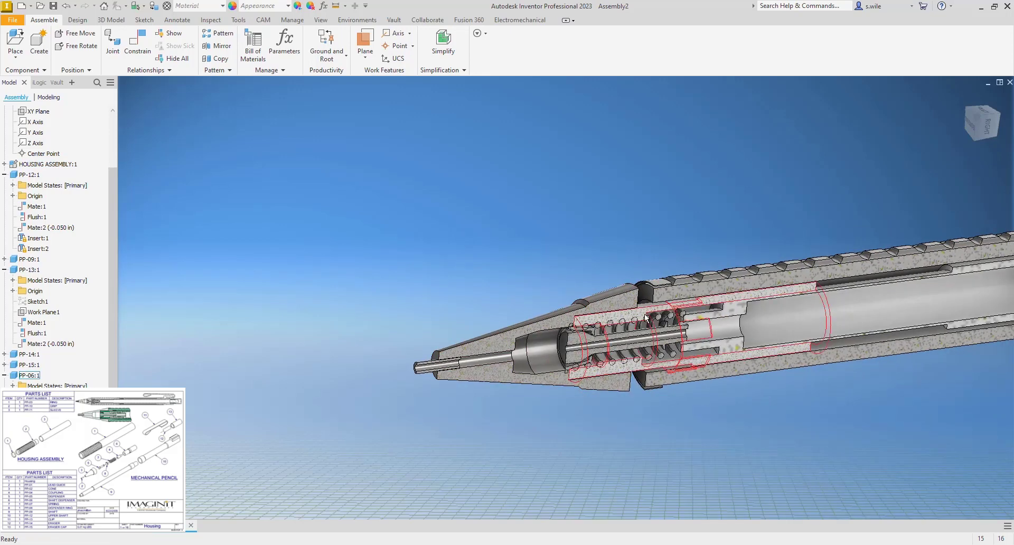
{"action": "left_click_drag", "start_coordinate": [637, 312], "coordinate": [494, 334]}
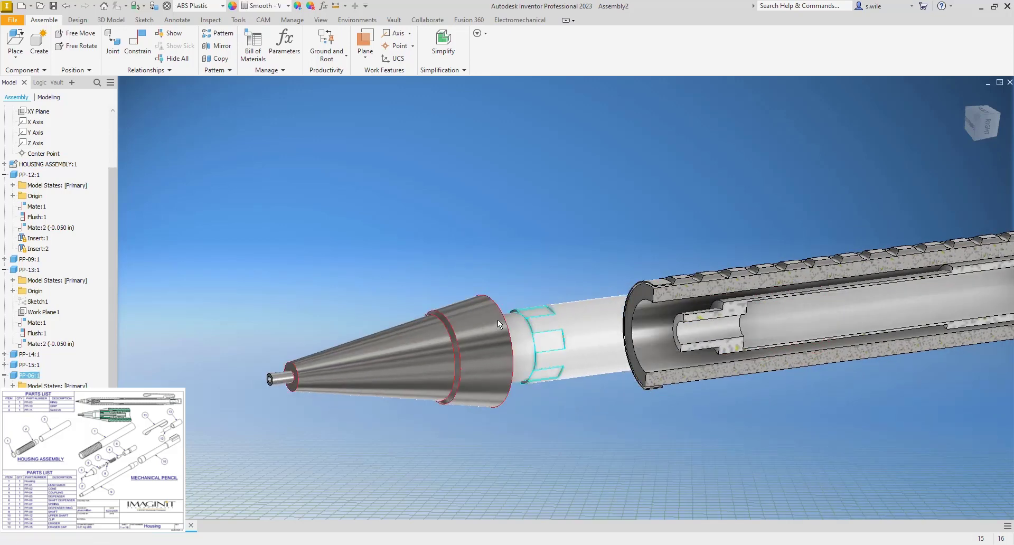
Mate the axis of PP-06's cylindrical face to the housing bore axis with 0.000 in offset
{"action": "key", "text": "c"}
{"action": "left_click", "coordinate": [572, 325]}
{"action": "left_click", "coordinate": [637, 326]}
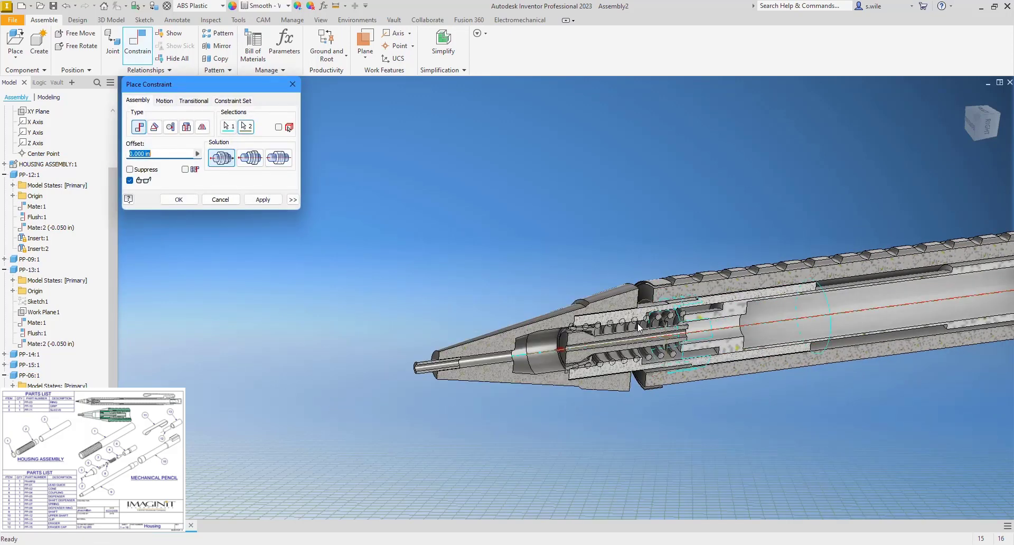
{"action": "left_click", "coordinate": [266, 203]}
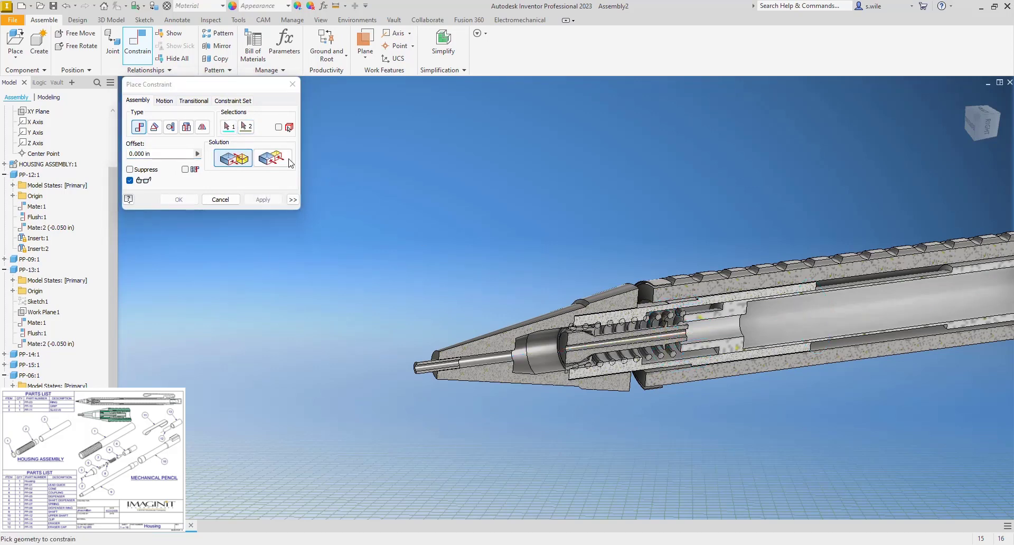
Add an Insert constraint with Opposed solution and 0.000 in offset between the cone's wide end edge and the housing's front end edge
{"action": "left_click", "coordinate": [185, 129]}
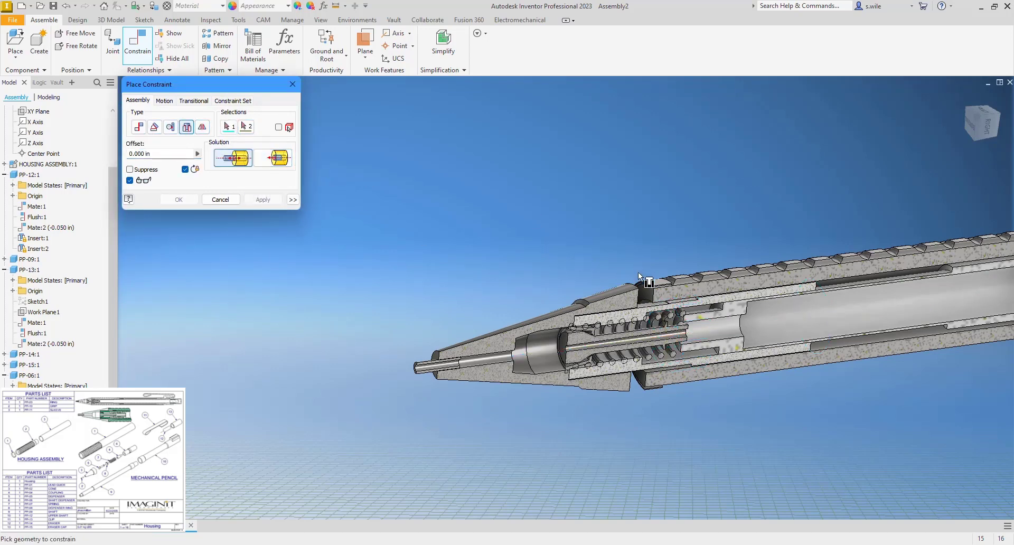
{"action": "left_click", "coordinate": [651, 292]}
{"action": "left_click", "coordinate": [652, 282]}
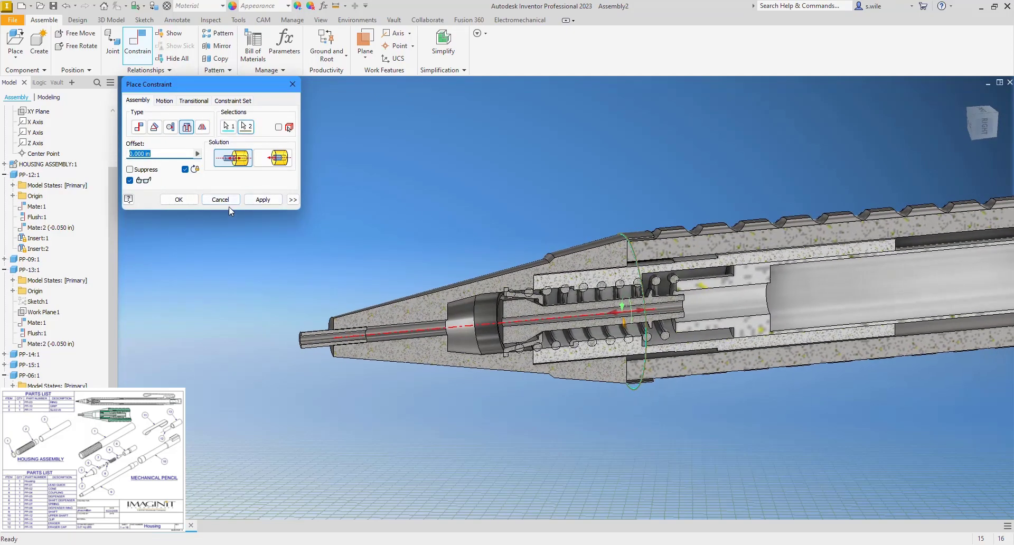
{"action": "left_click", "coordinate": [179, 200]}
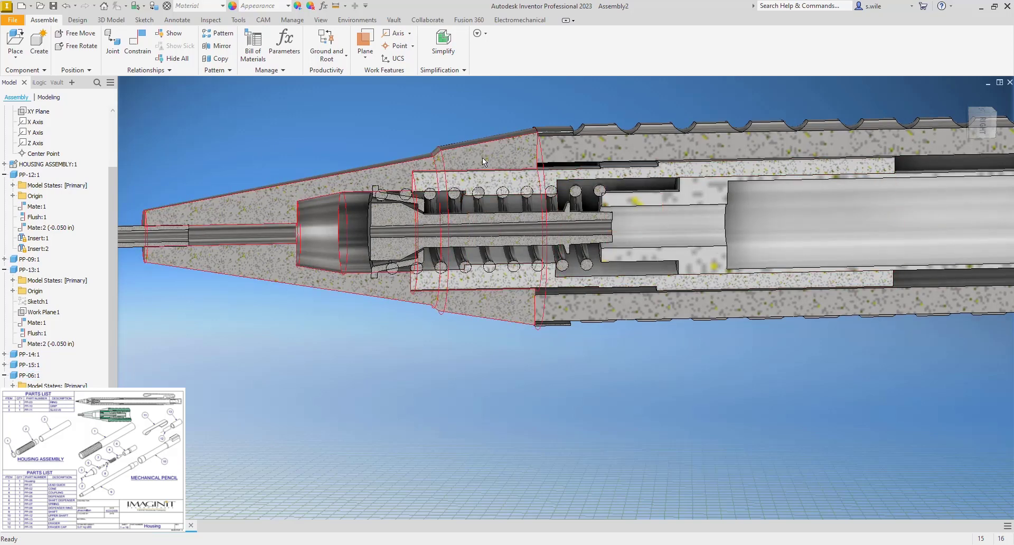
{"action": "key", "text": "F6"}
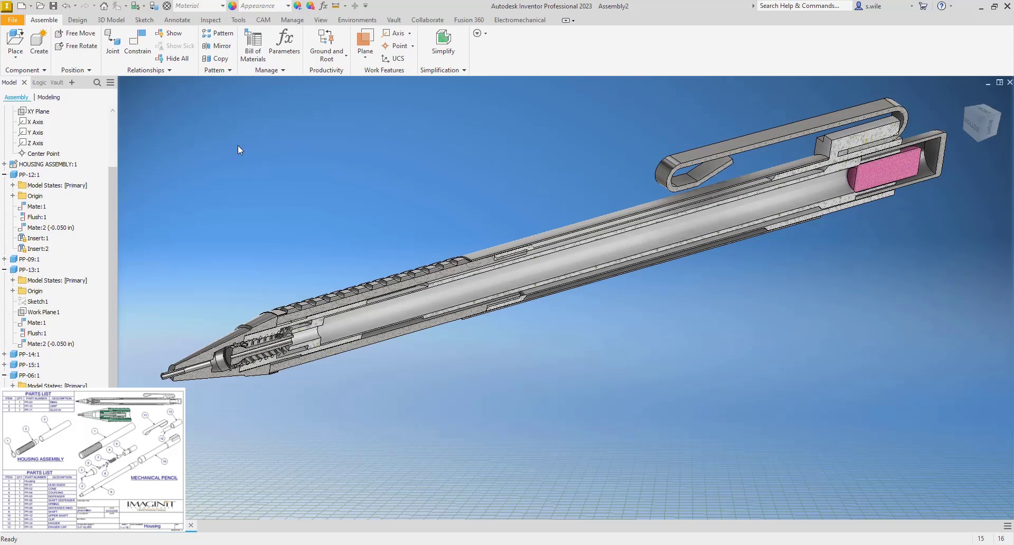
Collapse the expanded component nodes in the assembly's model tree, including PP-12, PP-13, PP-06 and PP-07
{"action": "left_click", "coordinate": [112, 133]}
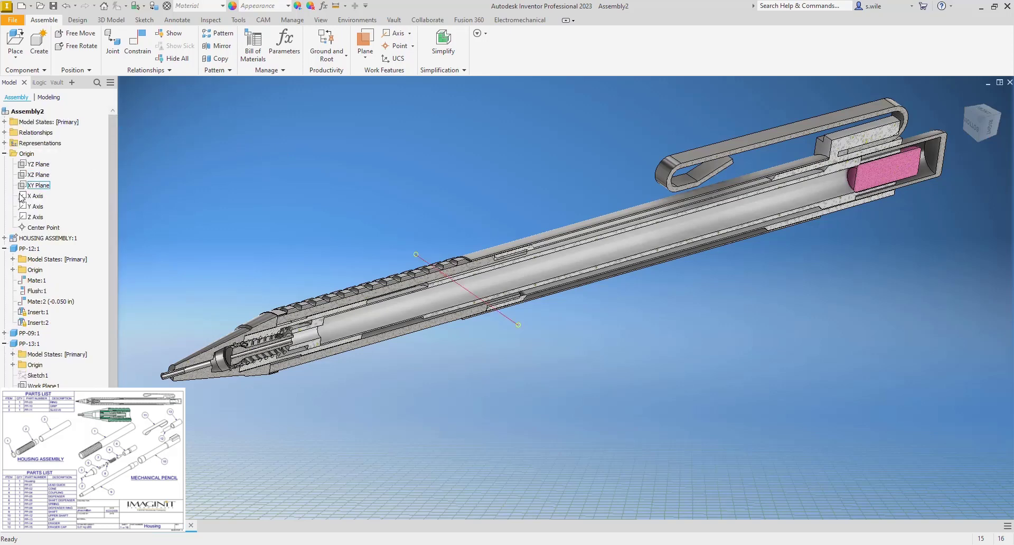
{"action": "left_click", "coordinate": [4, 248]}
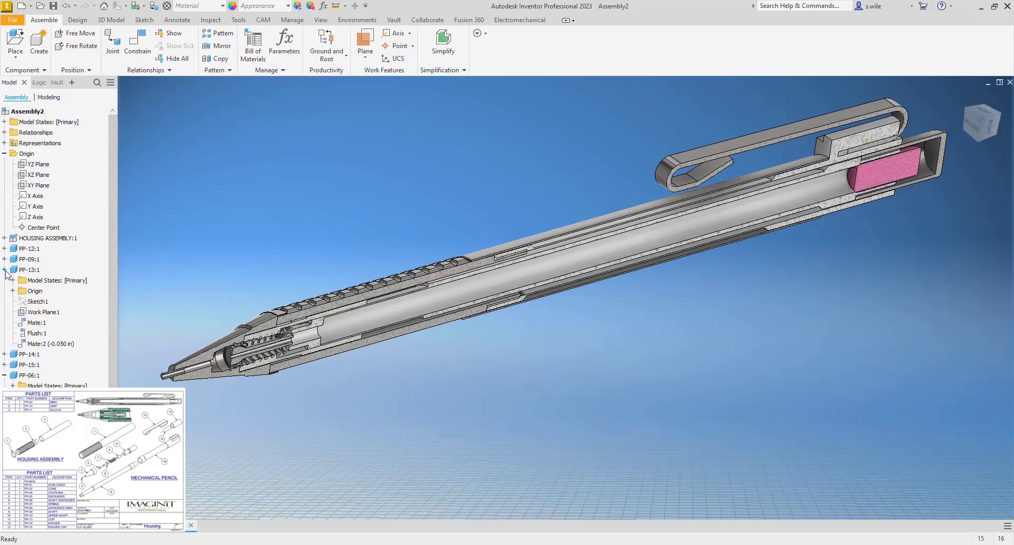
{"action": "left_click", "coordinate": [4, 269]}
{"action": "left_click", "coordinate": [5, 301]}
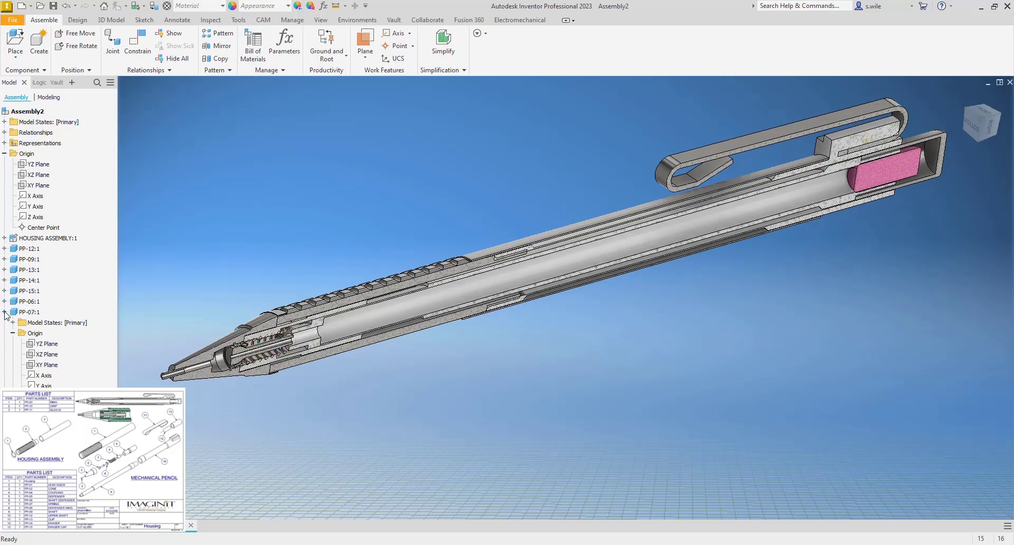
{"action": "left_click", "coordinate": [5, 312]}
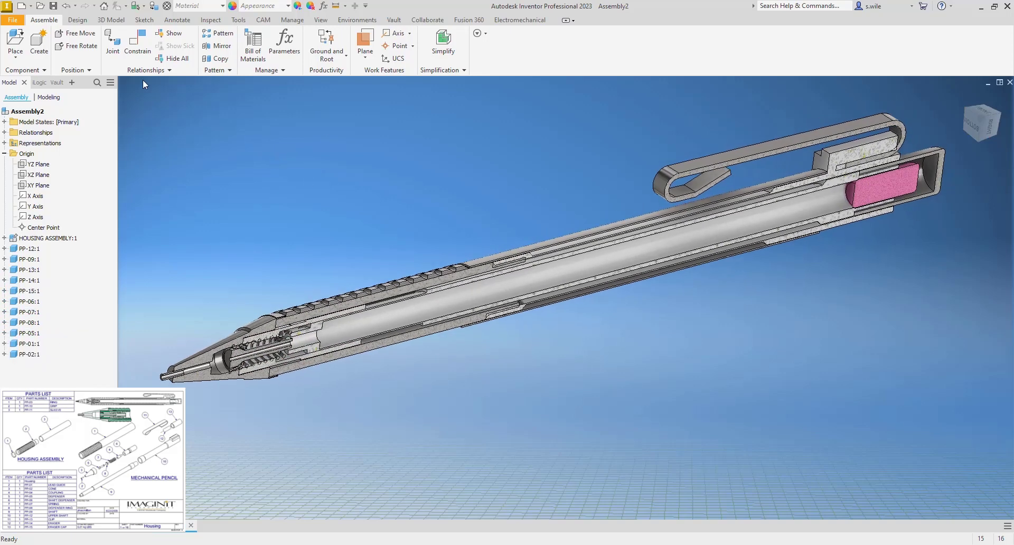
Save the assembly as MECH PENCIL in the Mechanical Pencil folder, together with its changed dependents
{"action": "left_click", "coordinate": [53, 6]}
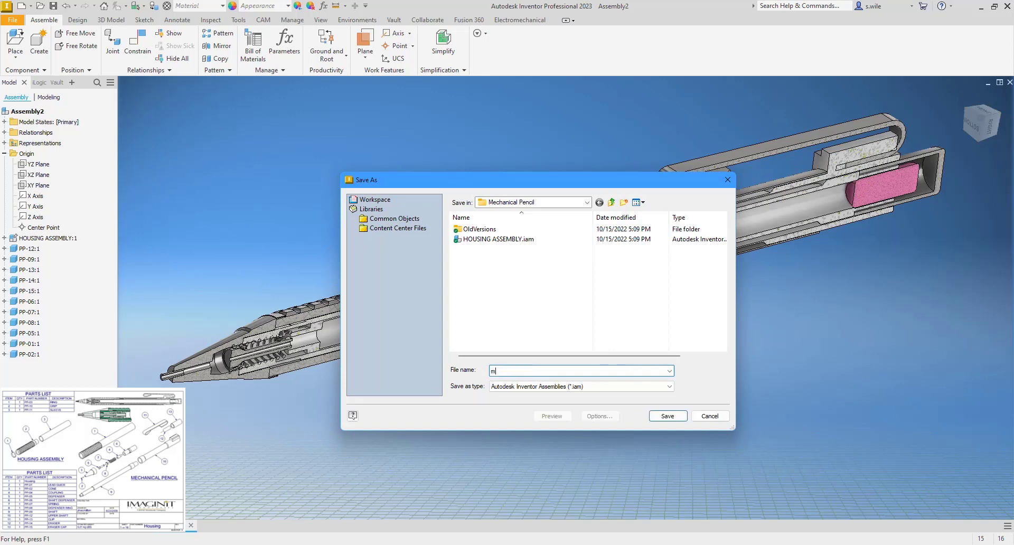
{"action": "type", "text": "MECH PENCIL"}
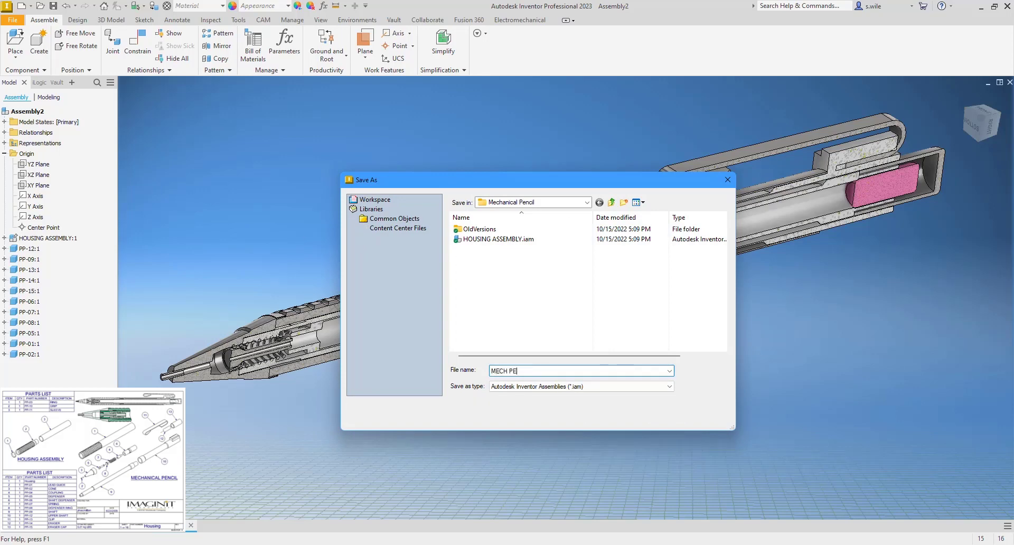
{"action": "key", "text": "Return"}
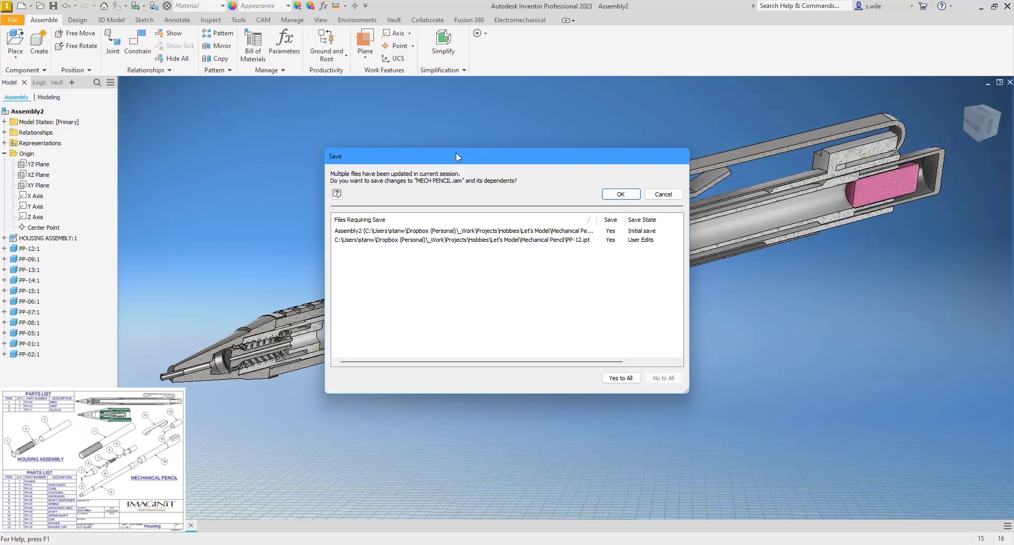
{"action": "key", "text": "Return"}
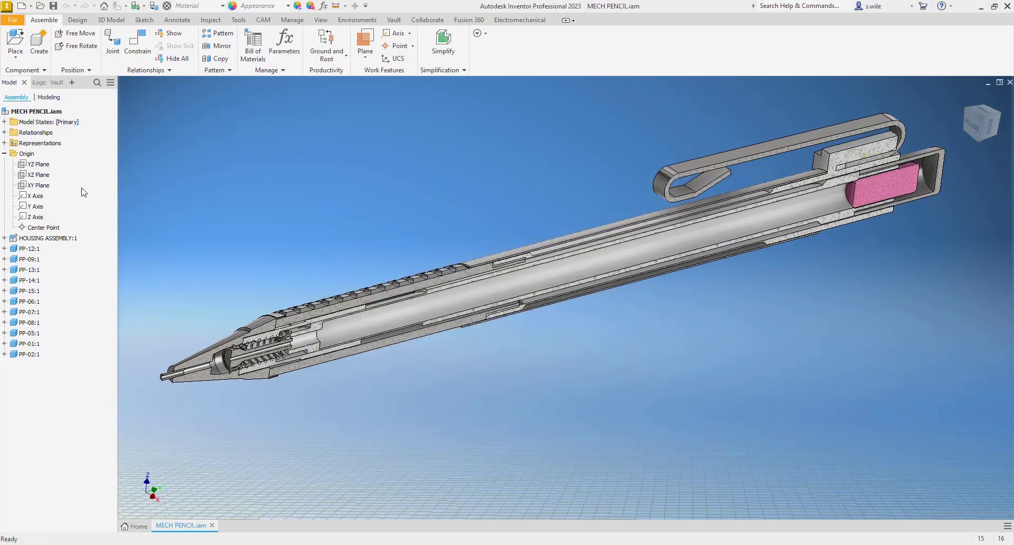
Create a drawing view of the MECH PENCIL assembly in a new drawing based on the Imaginit Drawing.idw template, accepting the style conflict
{"action": "right_click", "coordinate": [33, 111]}
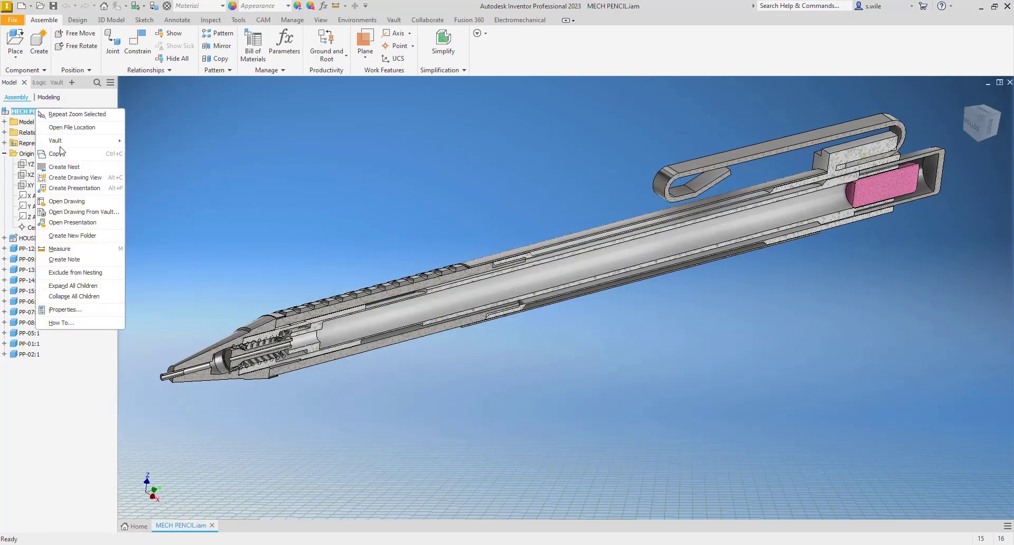
{"action": "mouse_move", "coordinate": [66, 144]}
{"action": "left_click", "coordinate": [71, 180]}
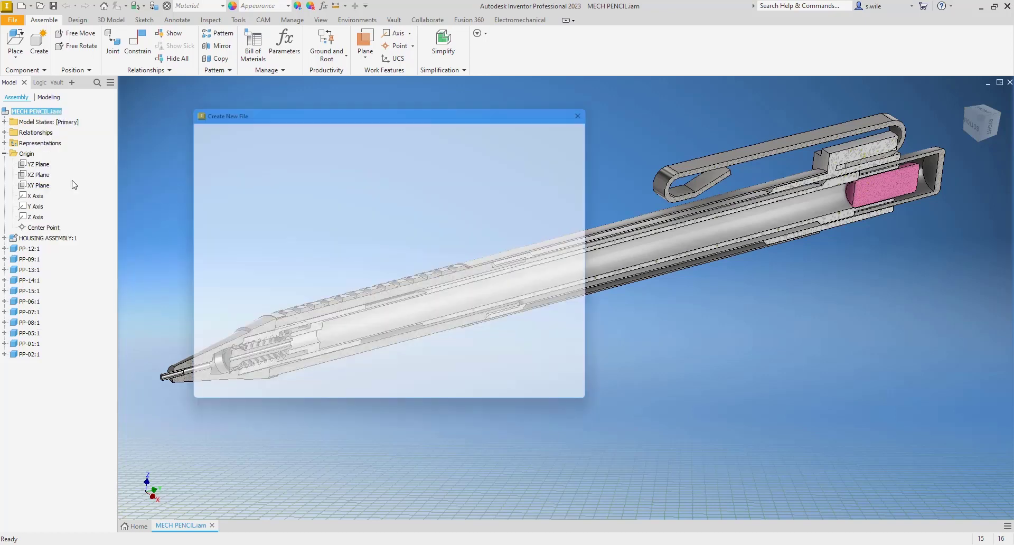
{"action": "left_click", "coordinate": [364, 222]}
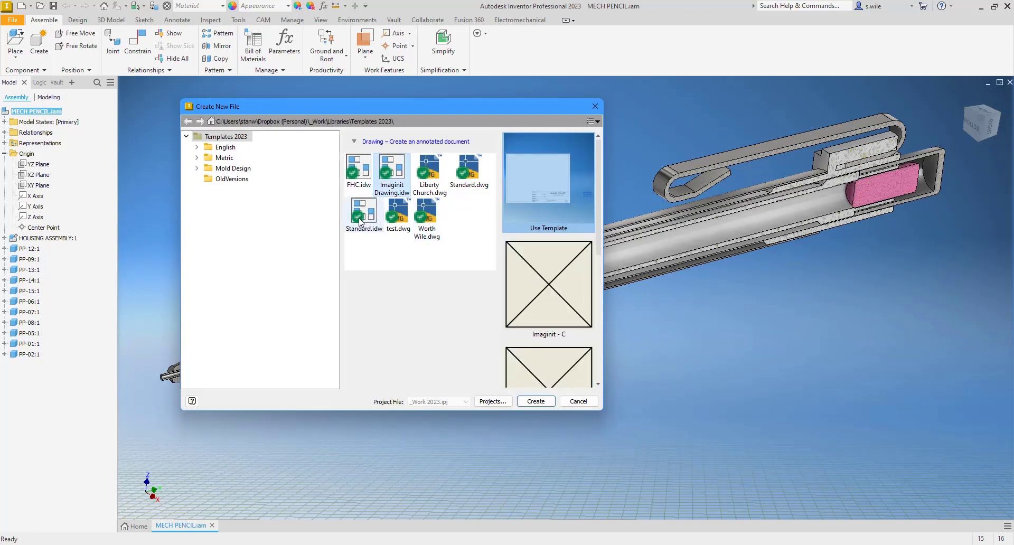
{"action": "left_click", "coordinate": [391, 179]}
{"action": "left_click", "coordinate": [535, 401]}
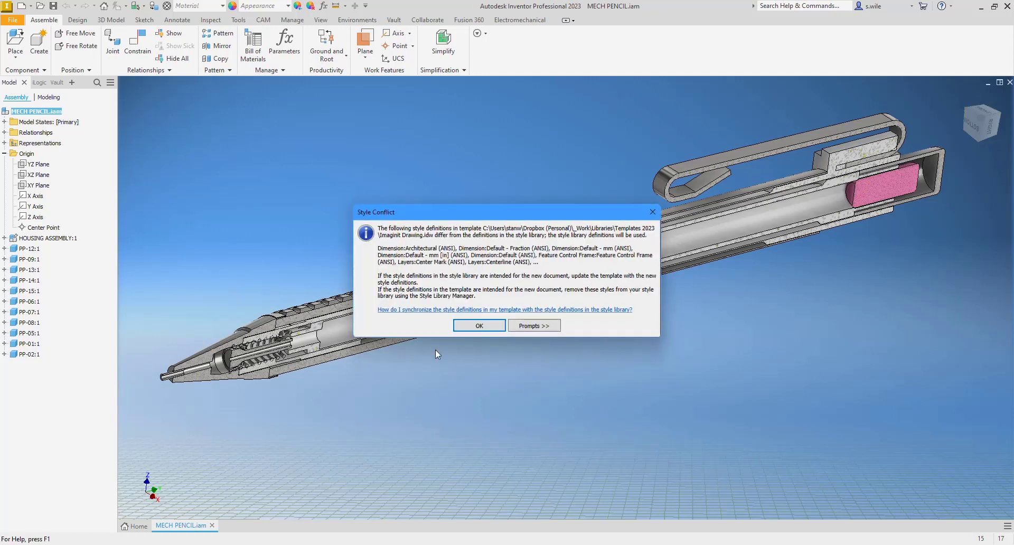
{"action": "left_click", "coordinate": [479, 326]}
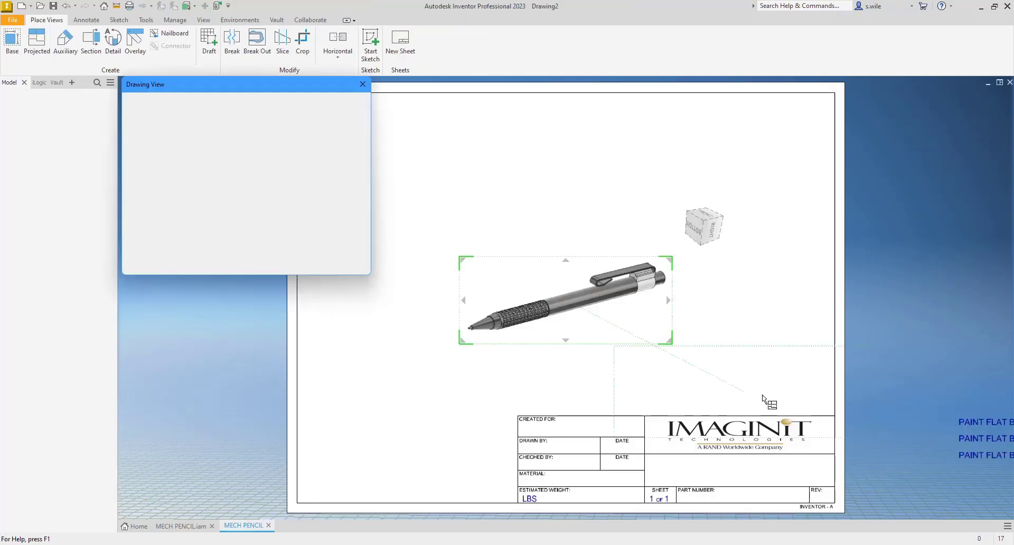
Orient the base view to the pencil's Top end view with the clip upward, and place it at 1:1 near the sheet's right side
{"action": "left_click", "coordinate": [715, 229]}
{"action": "left_click", "coordinate": [726, 227]}
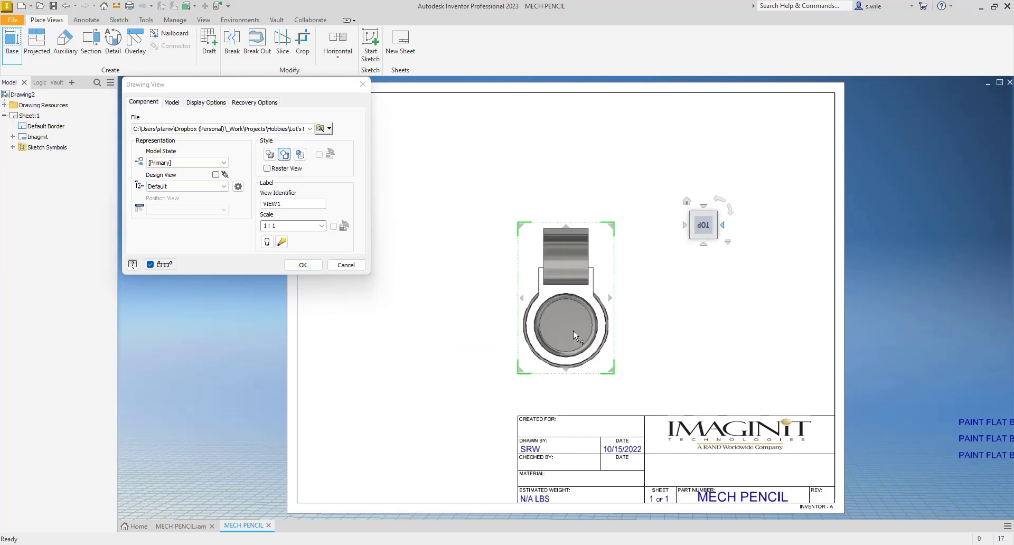
{"action": "left_click_drag", "start_coordinate": [533, 368], "coordinate": [551, 317]}
{"action": "mouse_move", "coordinate": [364, 309]}
{"action": "middle_mouse_down"}
{"action": "mouse_move", "coordinate": [543, 369]}
{"action": "mouse_move", "coordinate": [537, 346]}
{"action": "middle_mouse_up"}
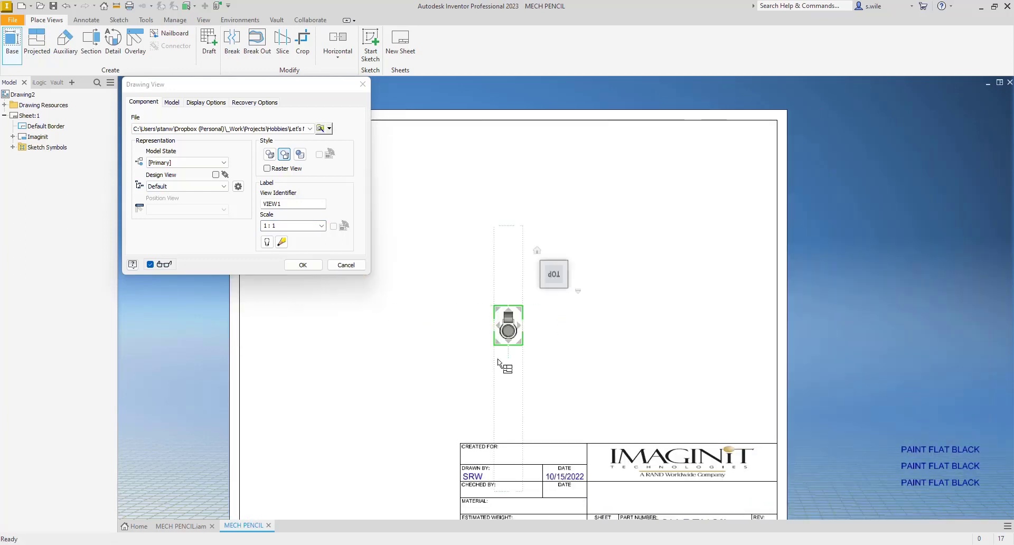
{"action": "left_click_drag", "start_coordinate": [516, 340], "coordinate": [628, 353]}
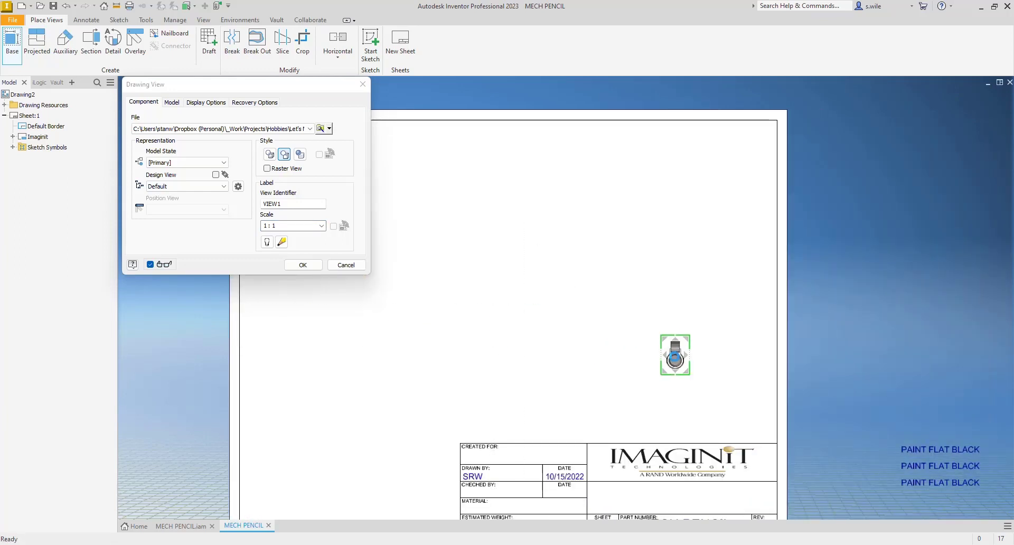
{"action": "left_click", "coordinate": [675, 358]}
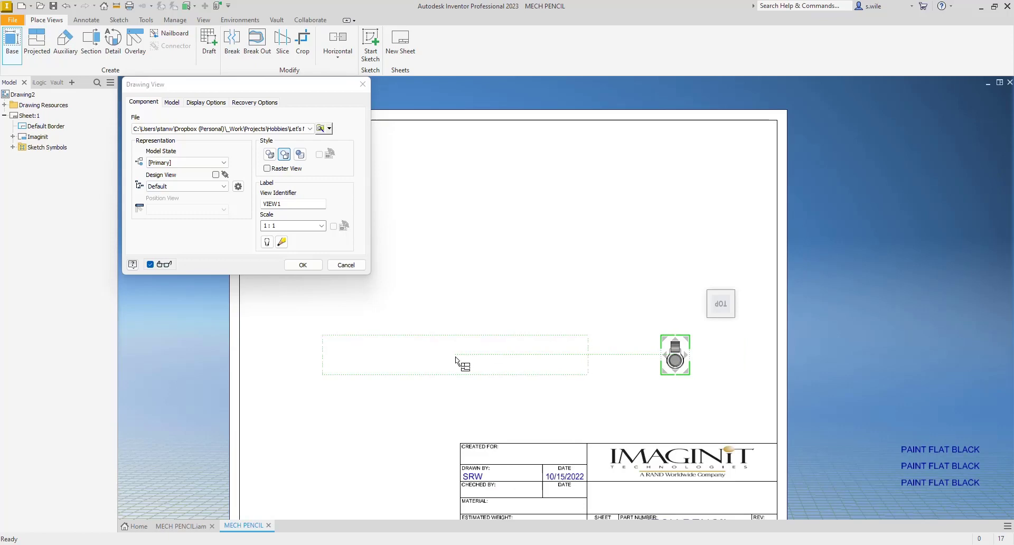
{"action": "left_click", "coordinate": [302, 265]}
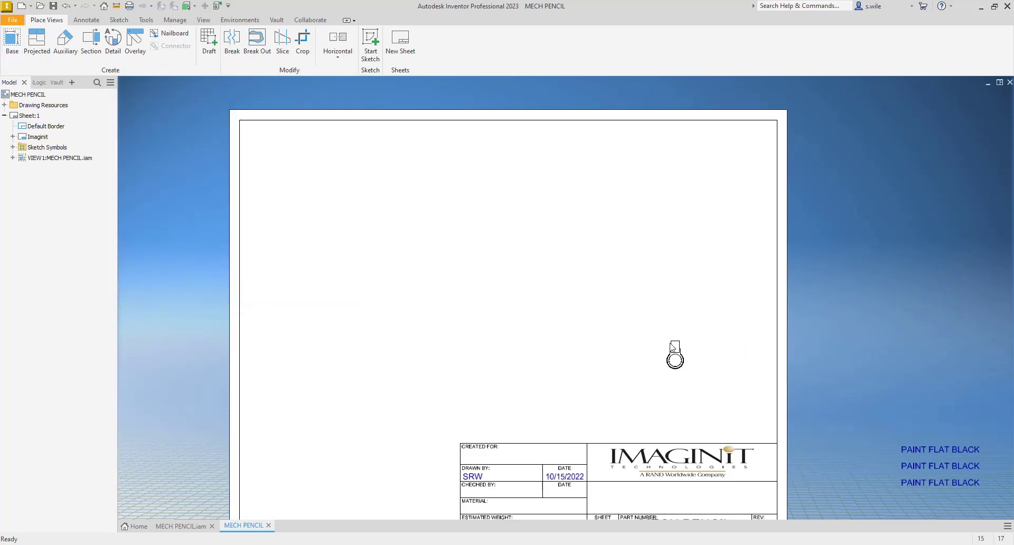
Create full section view A through the vertical centerline of the end view at 1:1, placing it to the left of that view
{"action": "right_click", "coordinate": [666, 344]}
{"action": "mouse_move", "coordinate": [718, 335]}
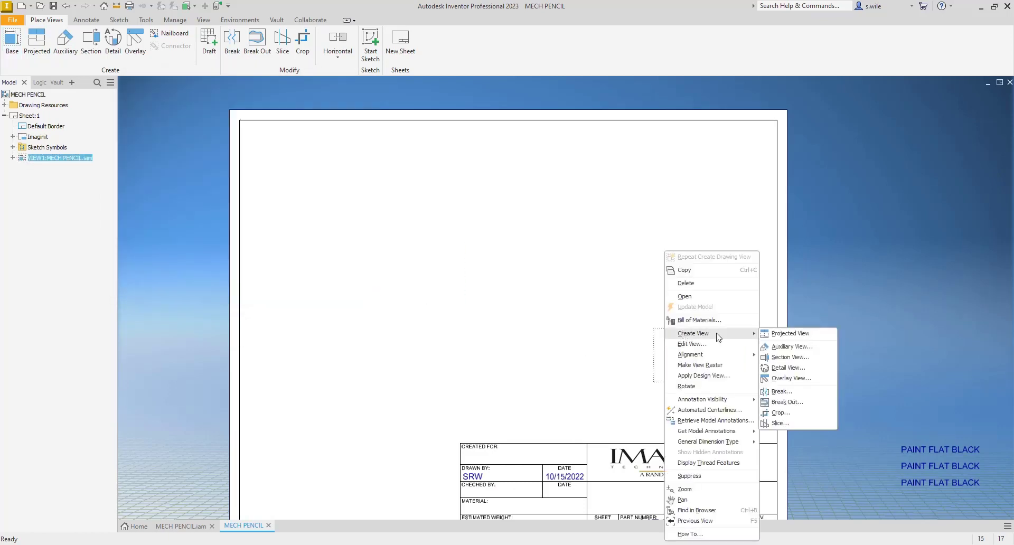
{"action": "left_click", "coordinate": [780, 359]}
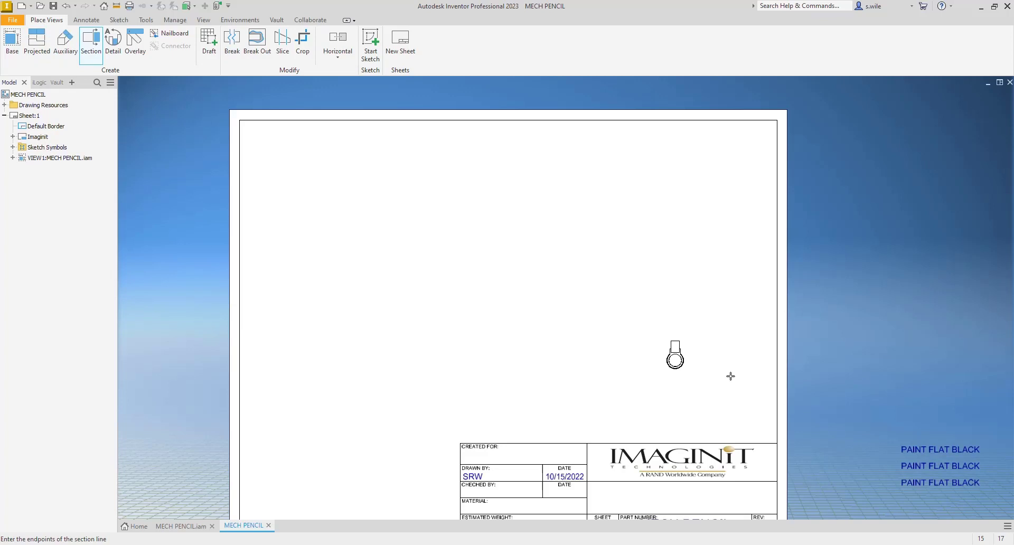
{"action": "left_click", "coordinate": [675, 375]}
{"action": "left_click", "coordinate": [674, 330]}
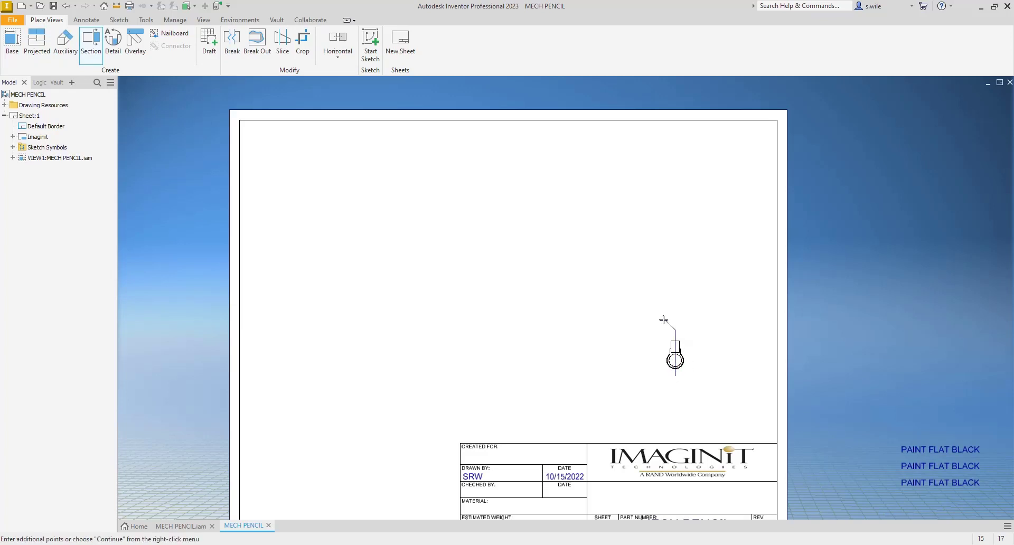
{"action": "right_click", "coordinate": [650, 306]}
{"action": "left_click", "coordinate": [663, 310]}
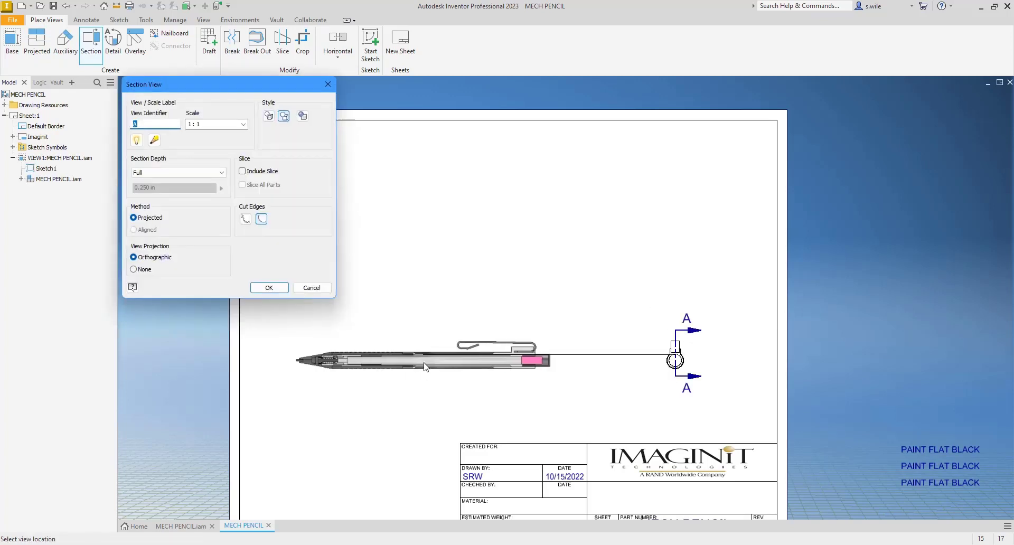
{"action": "left_click", "coordinate": [429, 373]}
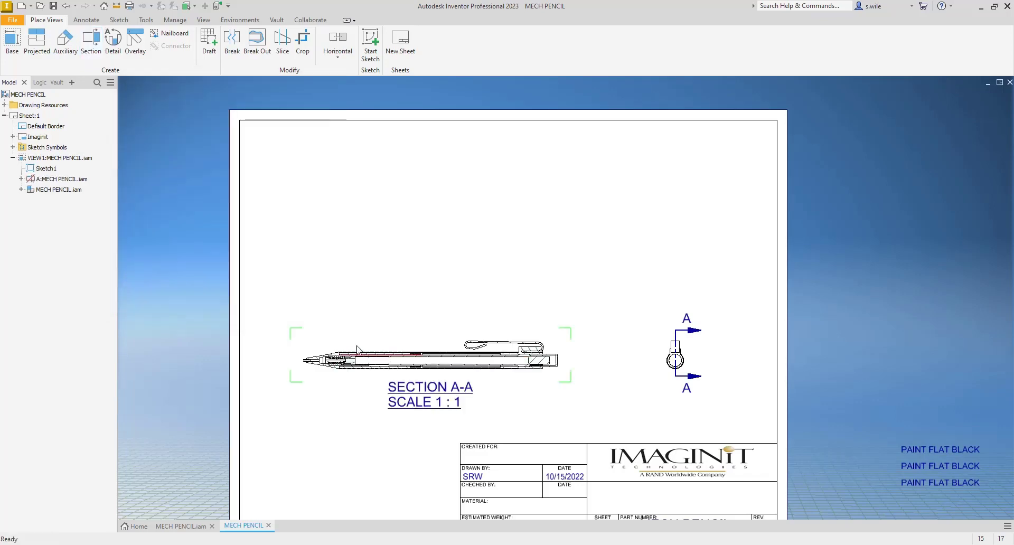
Create detail view B with a circular fence around the pencil tip in section A-A, scaled 3:1 and placed above the section
{"action": "right_click", "coordinate": [297, 346]}
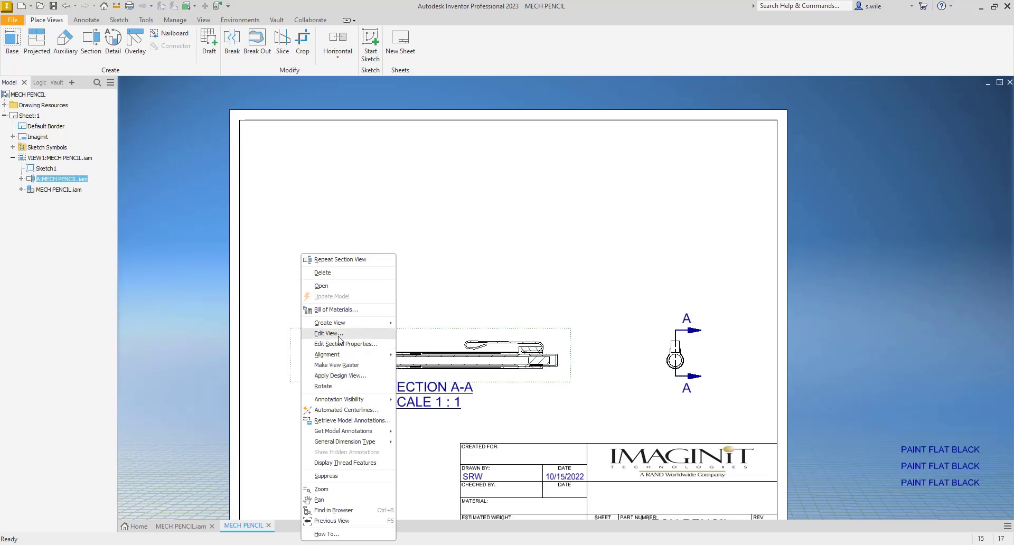
{"action": "mouse_move", "coordinate": [338, 323]}
{"action": "left_click", "coordinate": [422, 354]}
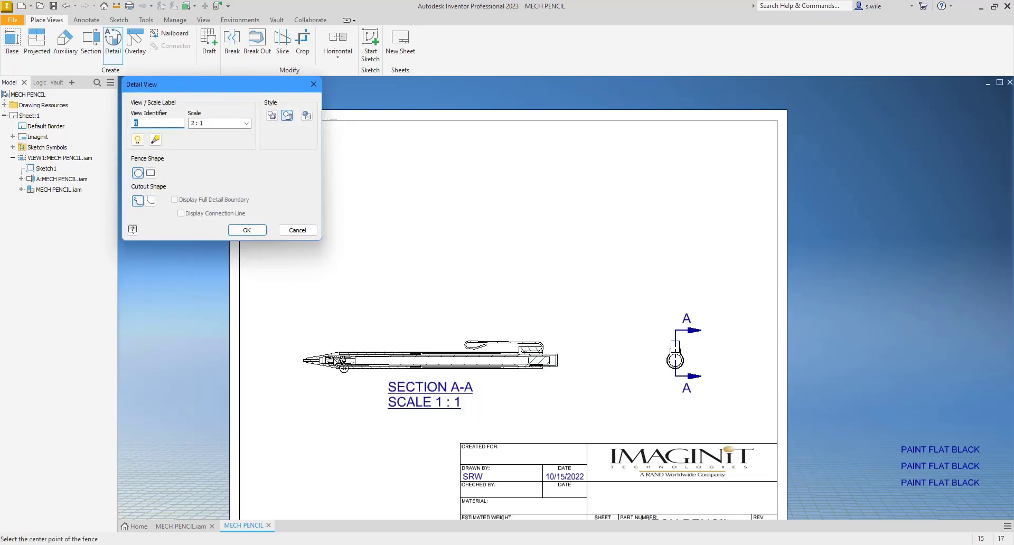
{"action": "left_click", "coordinate": [331, 369]}
{"action": "left_click", "coordinate": [308, 395]}
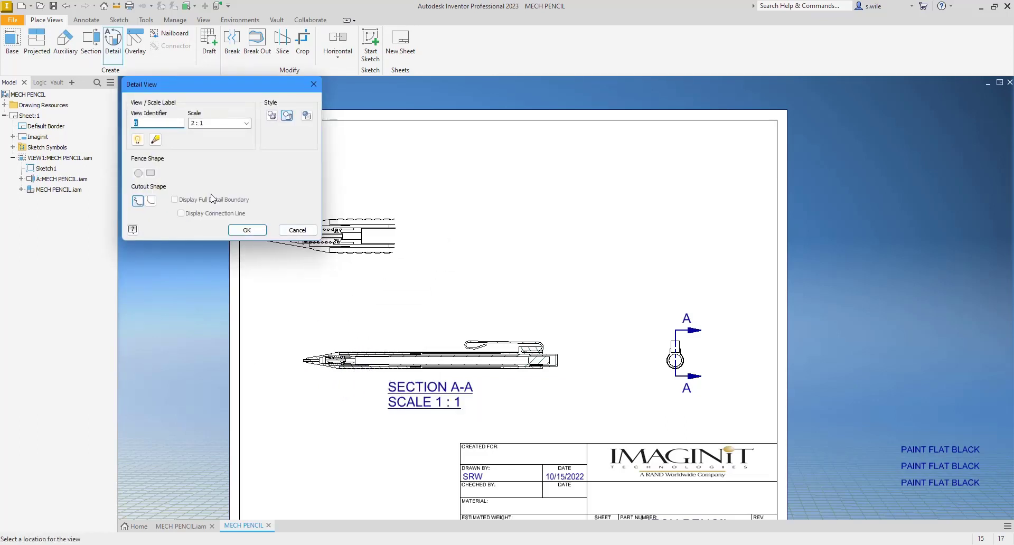
{"action": "left_click", "coordinate": [195, 123]}
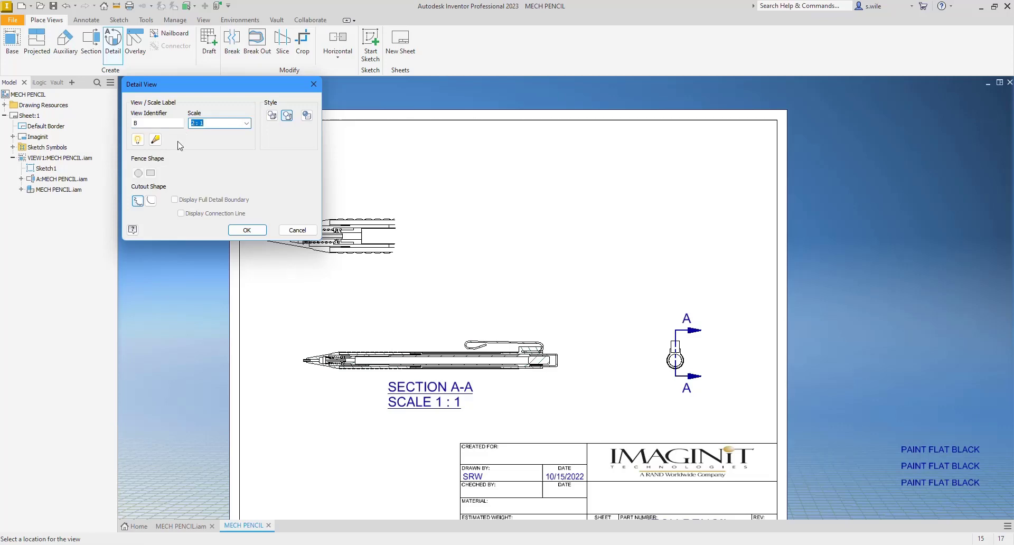
{"action": "type", "text": "3"}
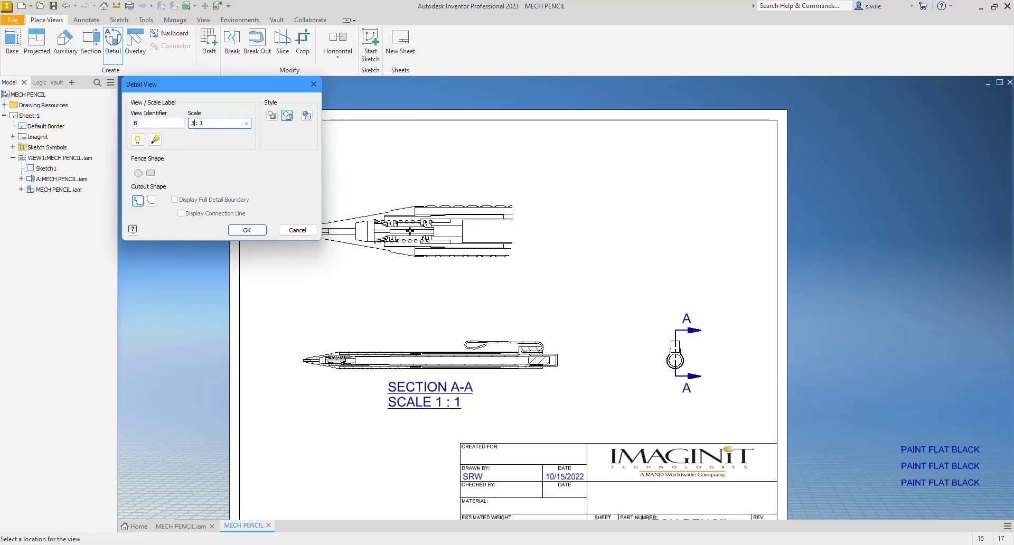
{"action": "left_click", "coordinate": [436, 219]}
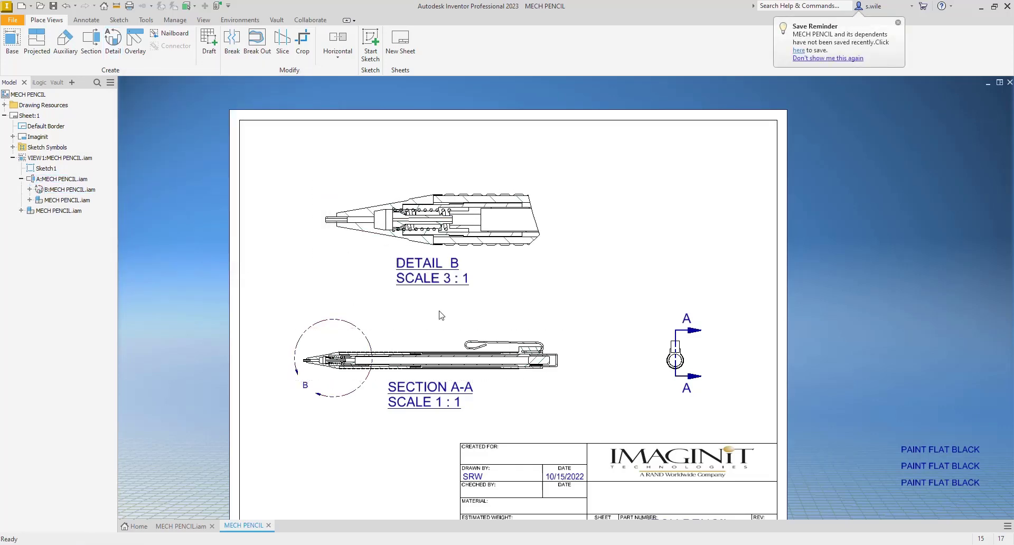
Shift the detail view slightly left above the section view and bring up the annotation tools
{"action": "left_click_drag", "start_coordinate": [479, 209], "coordinate": [455, 212]}
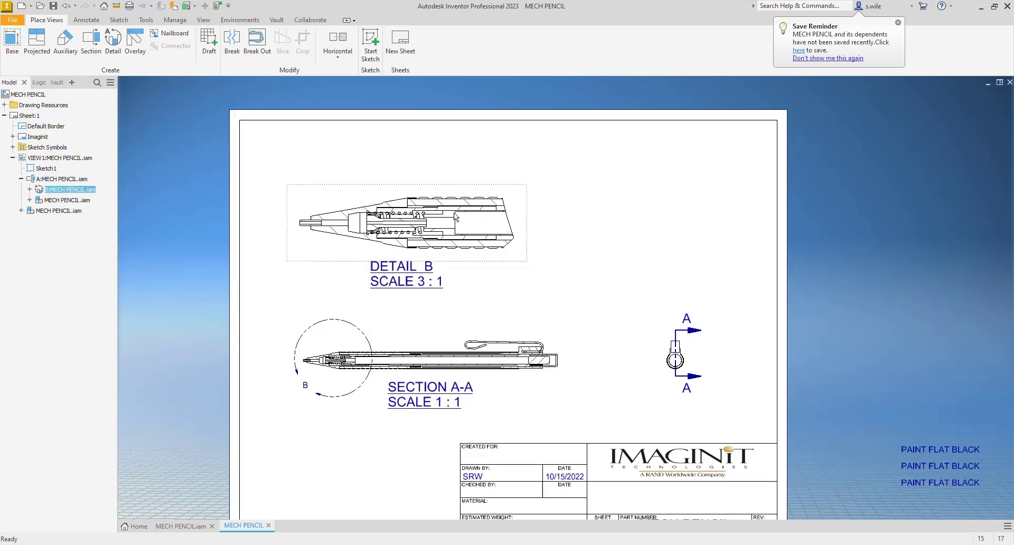
{"action": "left_click", "coordinate": [86, 19]}
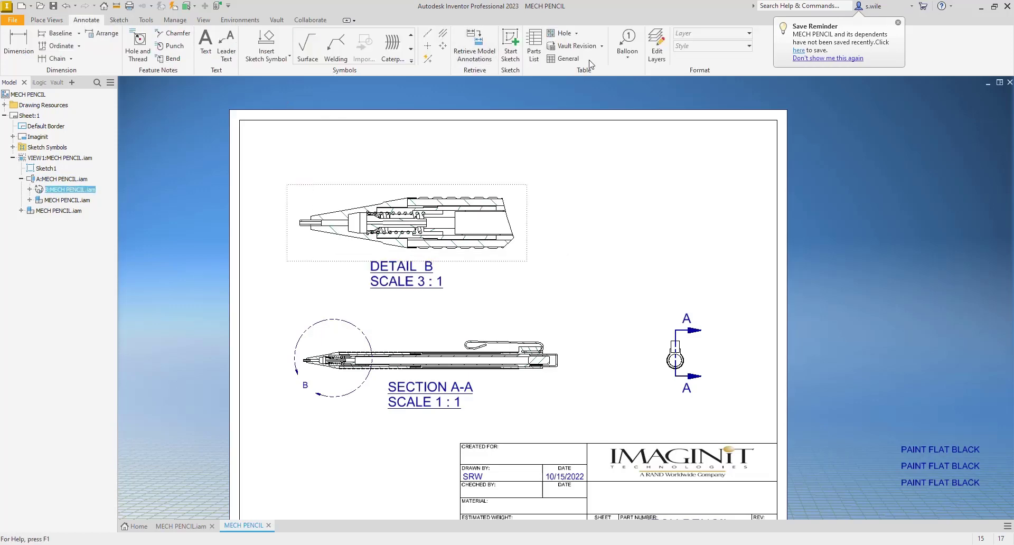
Create a structured parts list from section view A-A and place it against the upper-right corner of the drawing border
{"action": "left_click", "coordinate": [541, 49]}
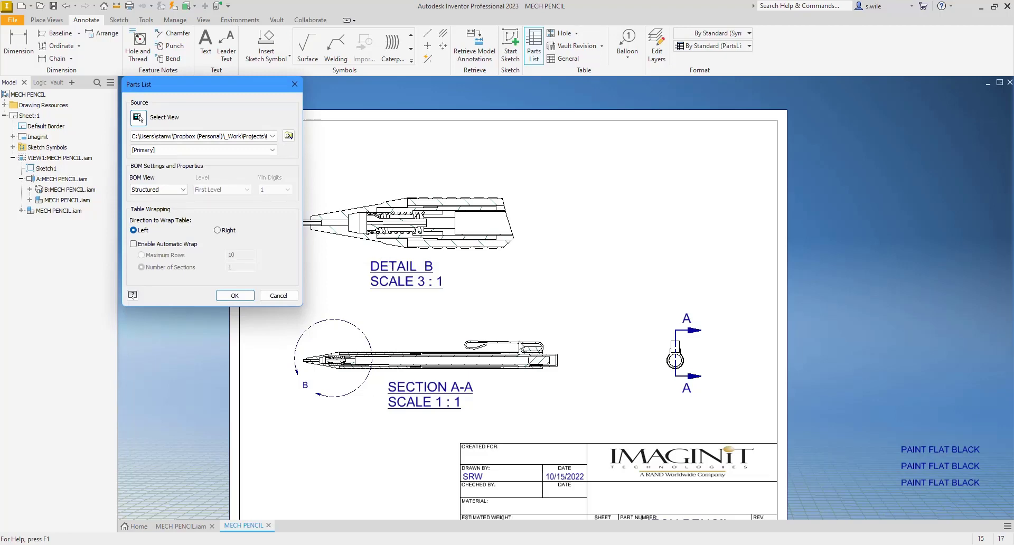
{"action": "left_click", "coordinate": [537, 338]}
{"action": "left_click", "coordinate": [229, 298]}
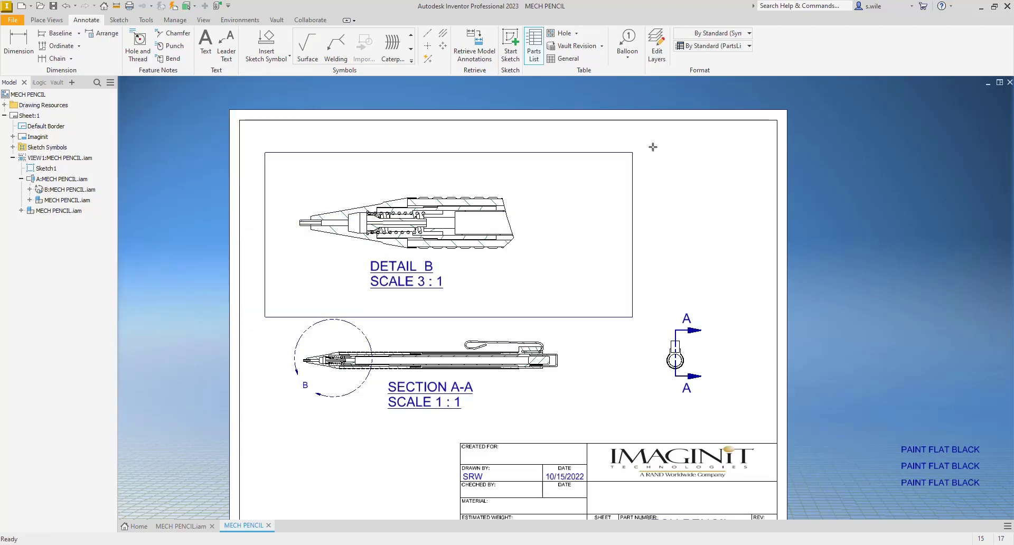
{"action": "left_click", "coordinate": [777, 121]}
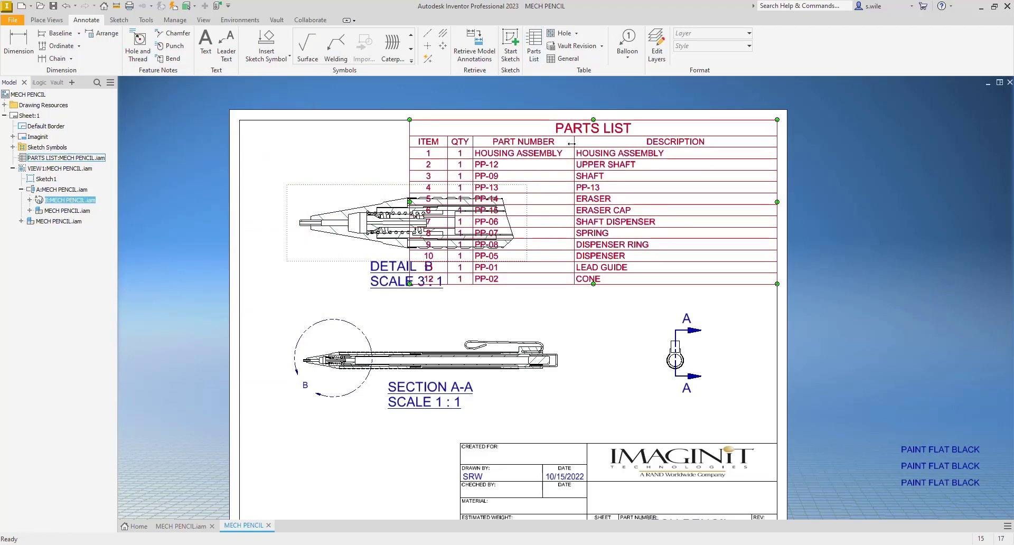
Narrow the parts list's Description and Part Number columns so the table clears detail view B
{"action": "left_click_drag", "start_coordinate": [573, 143], "coordinate": [665, 143]}
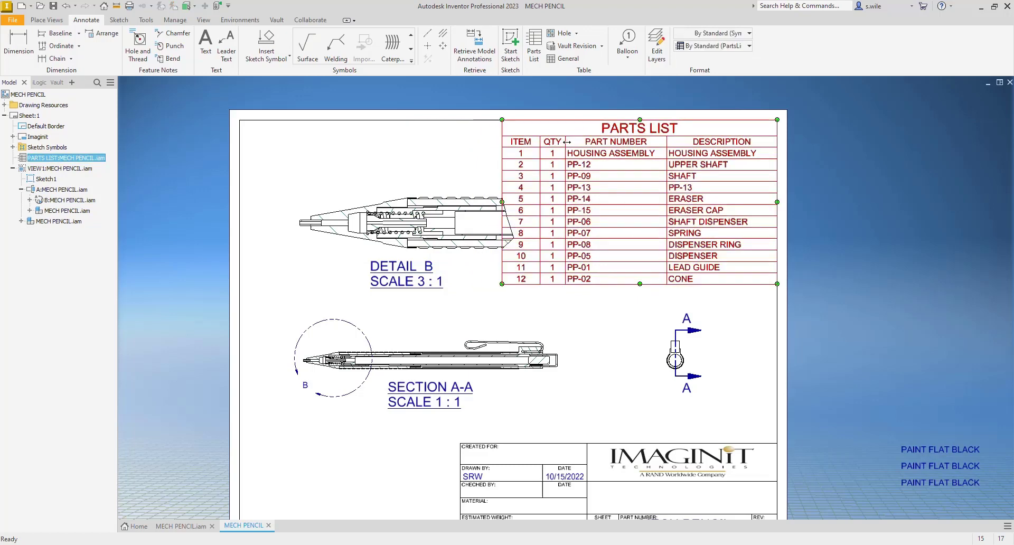
{"action": "left_click_drag", "start_coordinate": [567, 142], "coordinate": [609, 146]}
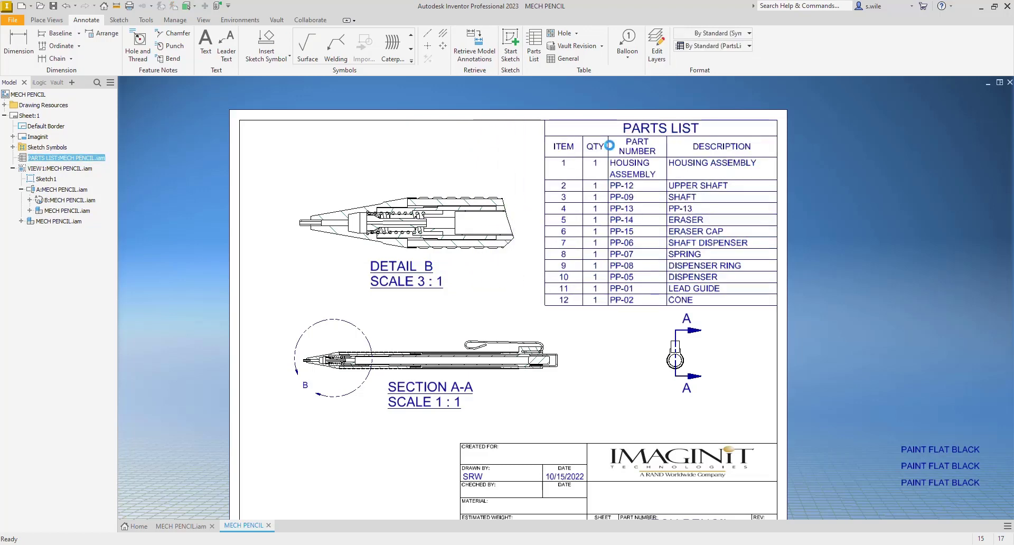
{"action": "left_click", "coordinate": [497, 140]}
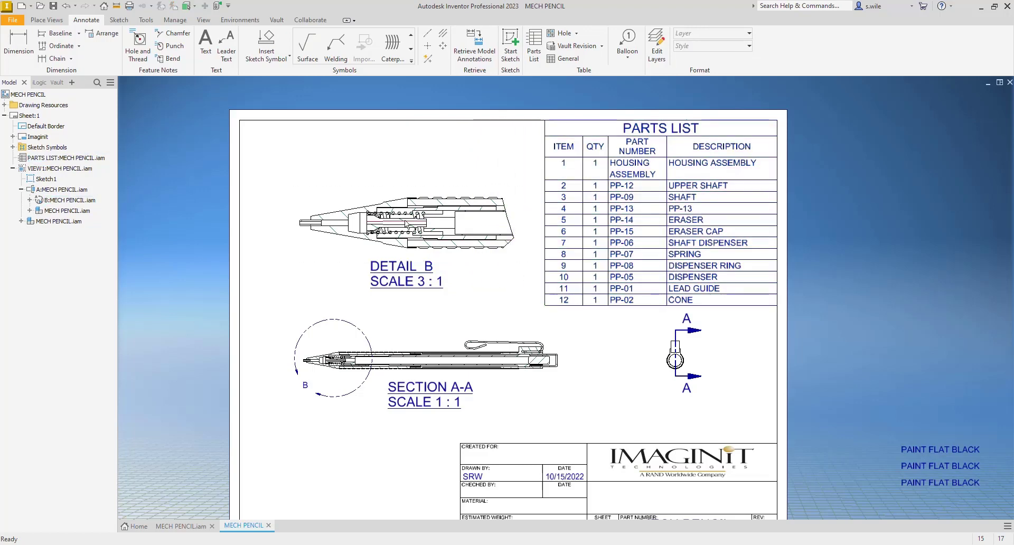
Add balloons to the lead guide, cone and housing assembly in detail view B, placing them above the view
{"action": "left_click", "coordinate": [627, 42]}
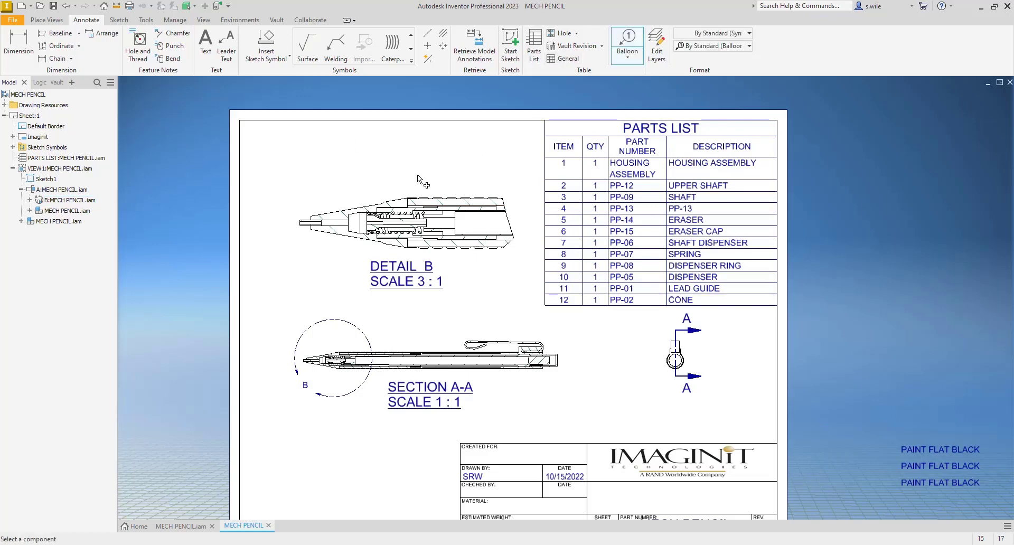
{"action": "left_click", "coordinate": [298, 218]}
{"action": "left_click", "coordinate": [280, 192]}
{"action": "left_click", "coordinate": [330, 210]}
{"action": "left_click", "coordinate": [317, 176]}
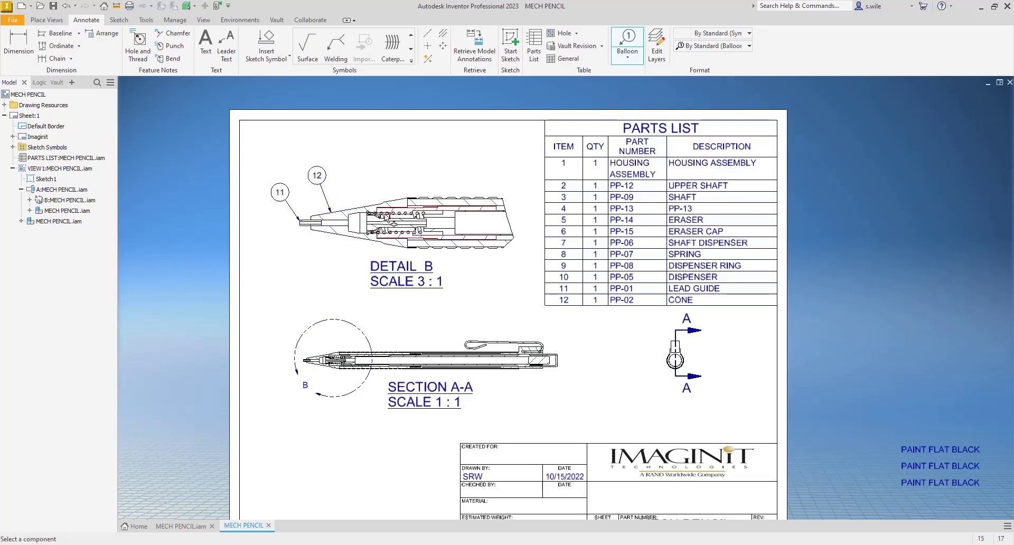
{"action": "left_click", "coordinate": [437, 196]}
{"action": "left_click", "coordinate": [422, 157]}
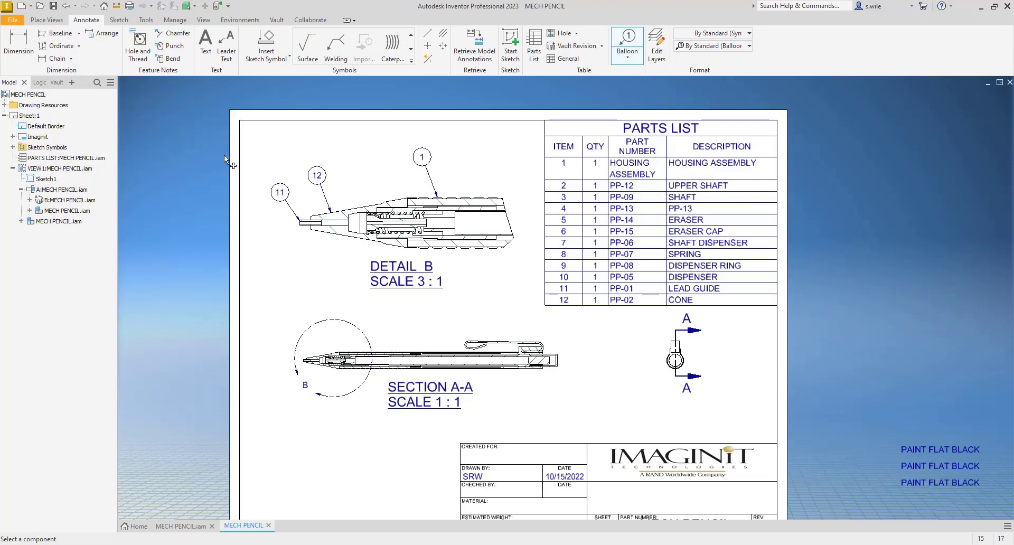
{"action": "middle_click_drag", "start_coordinate": [244, 155], "coordinate": [256, 143]}
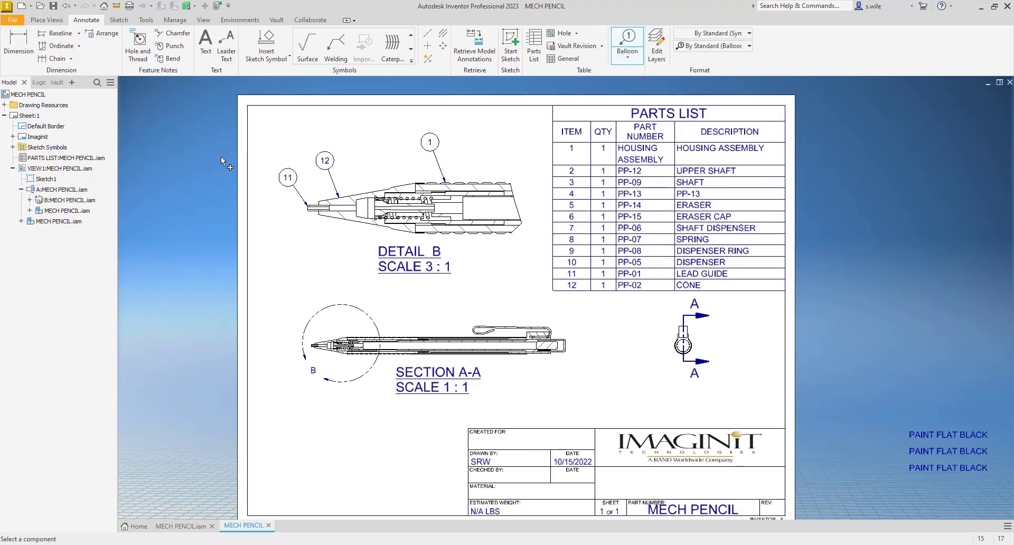